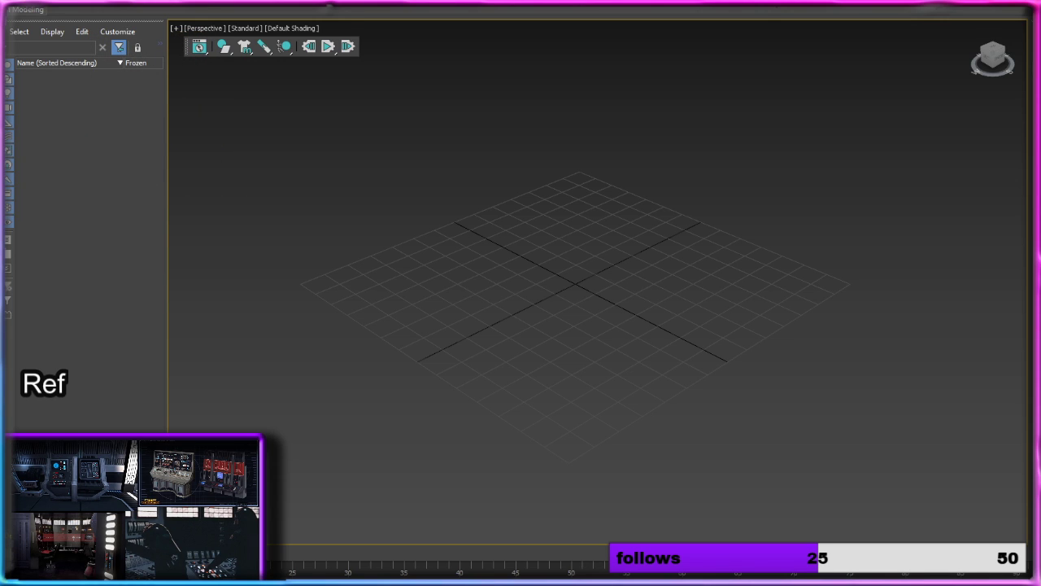
Step: Open File Explorer and browse to the folder Art_projects\needfinishing\mandolrian_doom\animated
{"action": "key", "text": "super+e"}
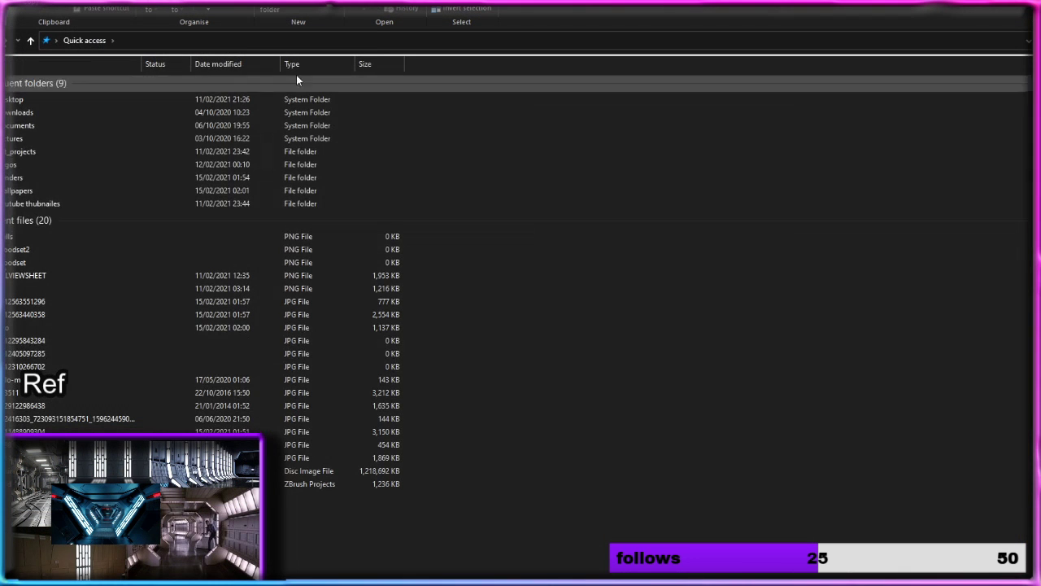
{"action": "double_click", "coordinate": [57, 153]}
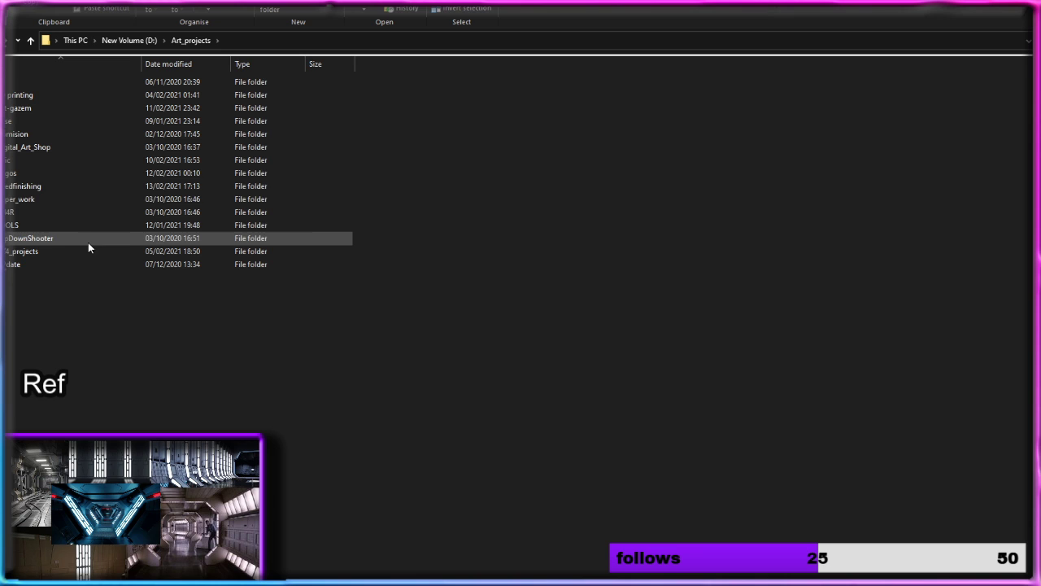
{"action": "double_click", "coordinate": [63, 185]}
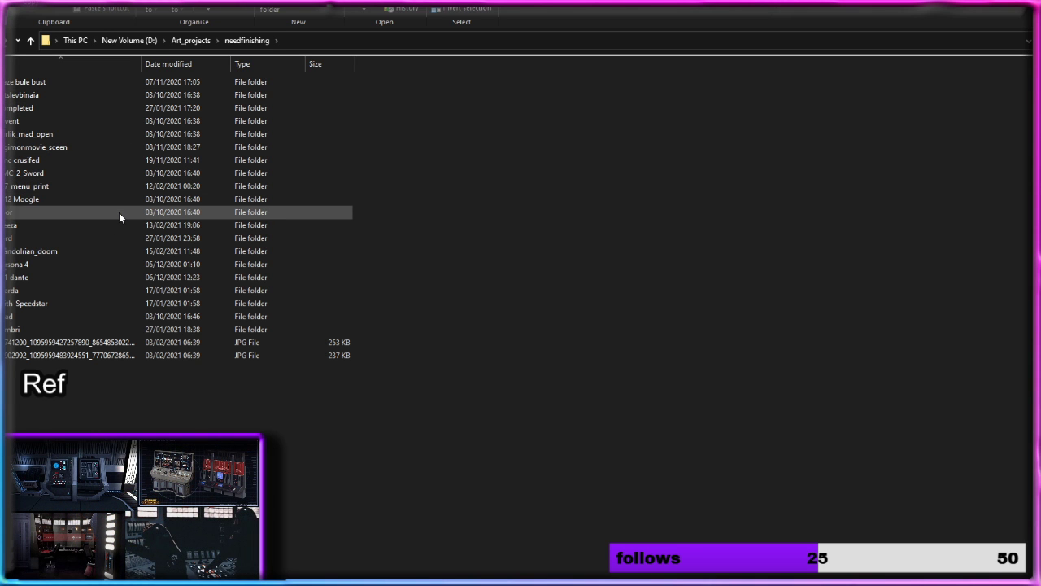
{"action": "mouse_move", "coordinate": [119, 213]}
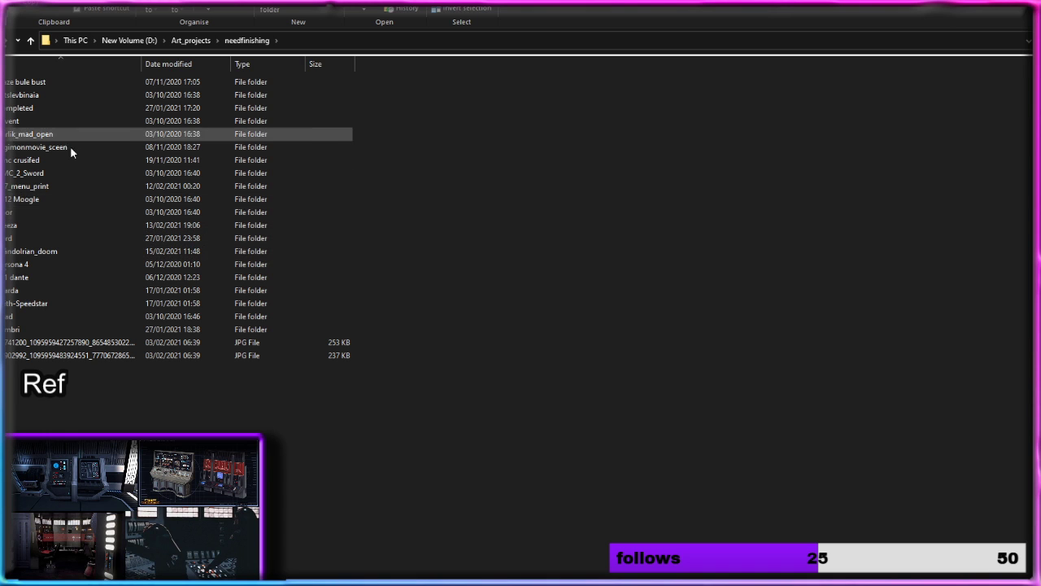
{"action": "mouse_move", "coordinate": [70, 218]}
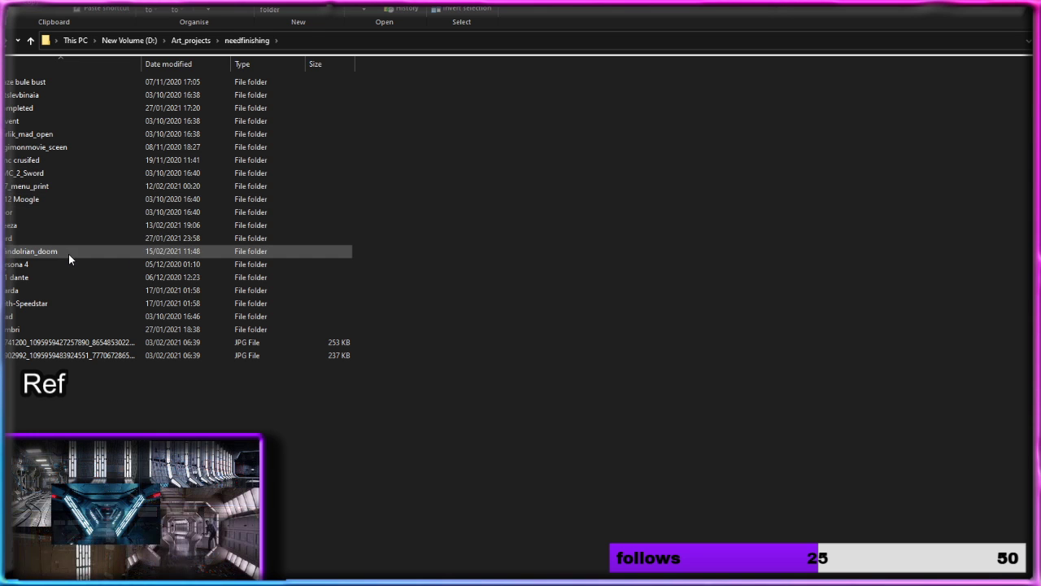
{"action": "double_click", "coordinate": [69, 255]}
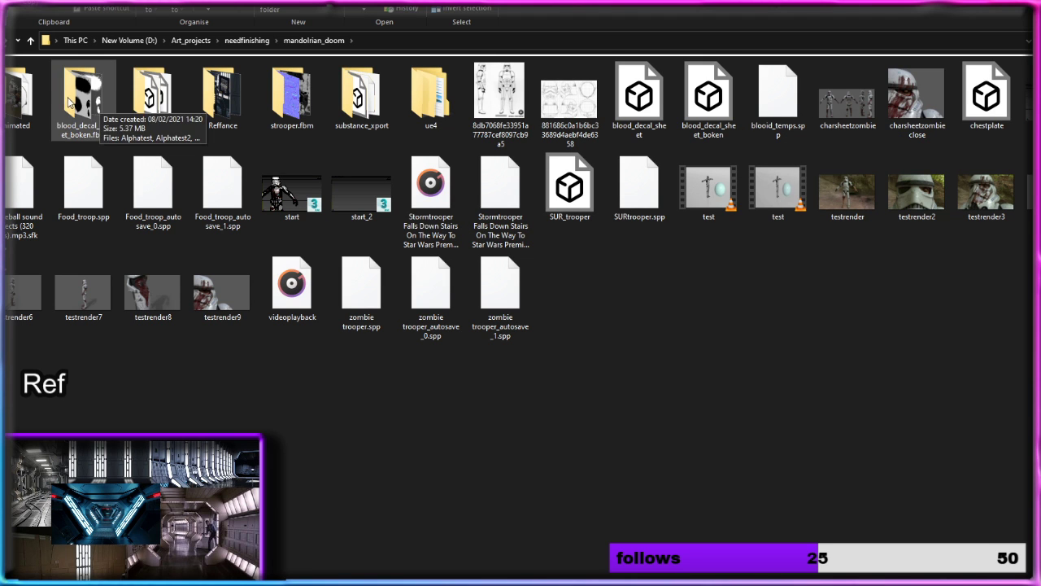
{"action": "double_click", "coordinate": [16, 98]}
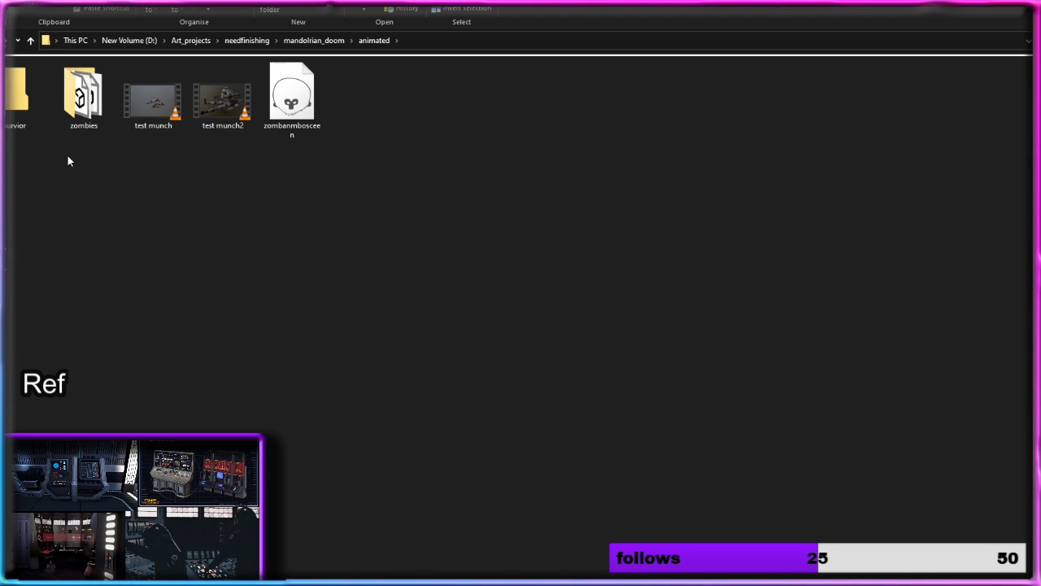
Step: Open the test munch2 video, then load the zombanmbosceen scene in Marmoset Toolbag 3, allowing the launch
{"action": "double_click", "coordinate": [231, 96]}
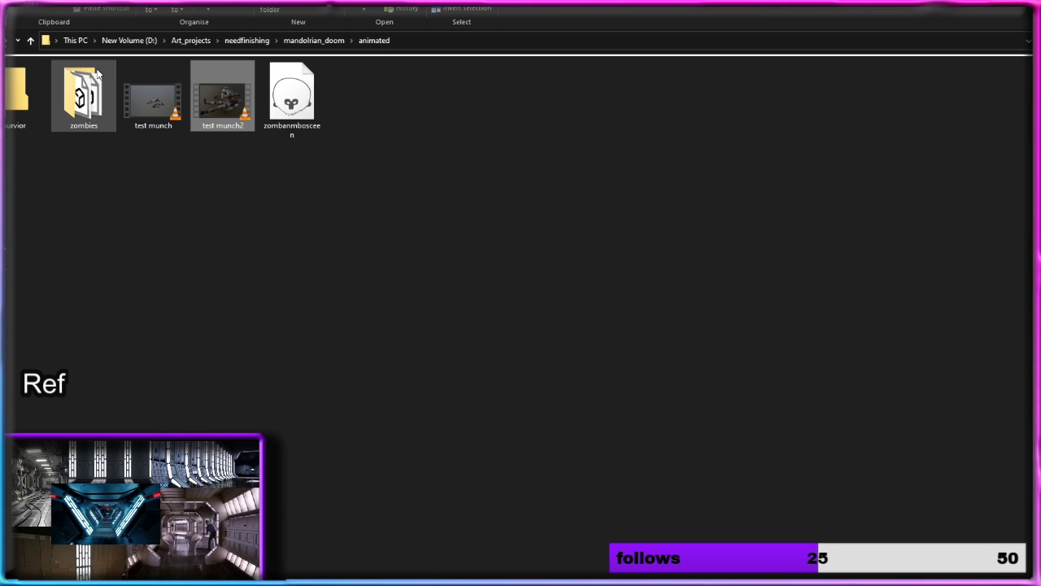
{"action": "mouse_move", "coordinate": [108, 67]}
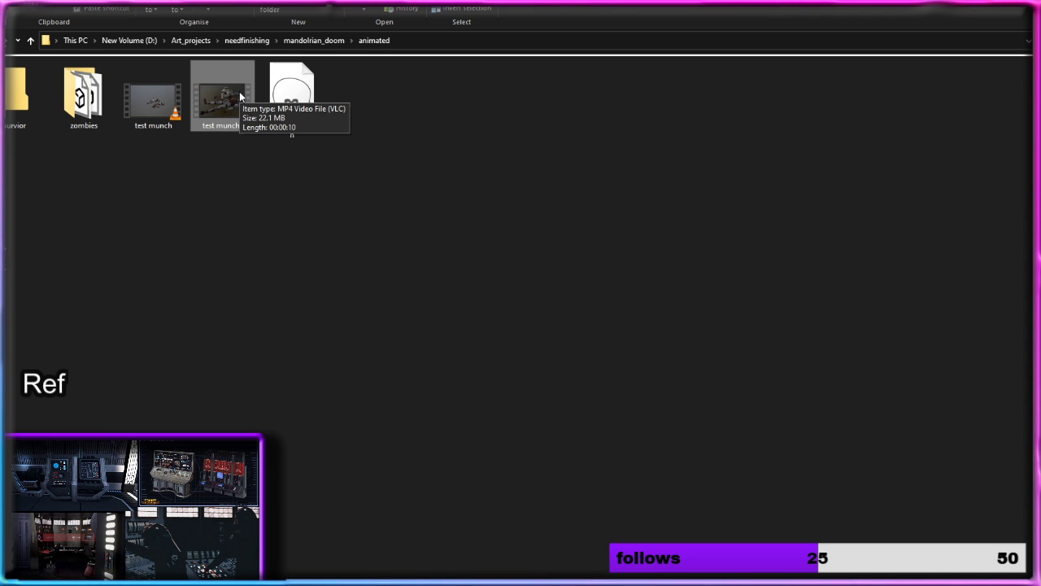
{"action": "double_click", "coordinate": [291, 84]}
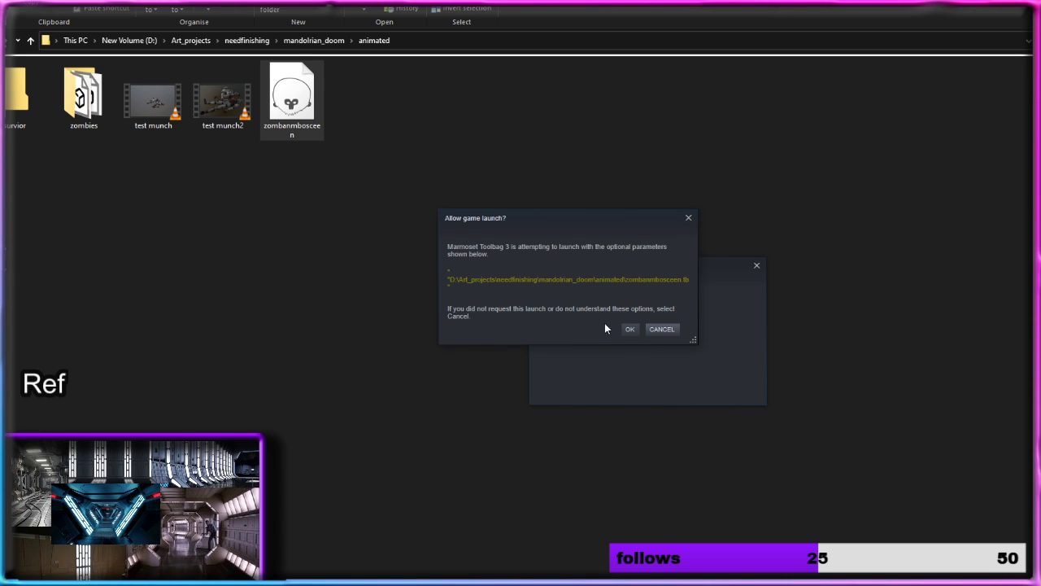
{"action": "left_click", "coordinate": [629, 331]}
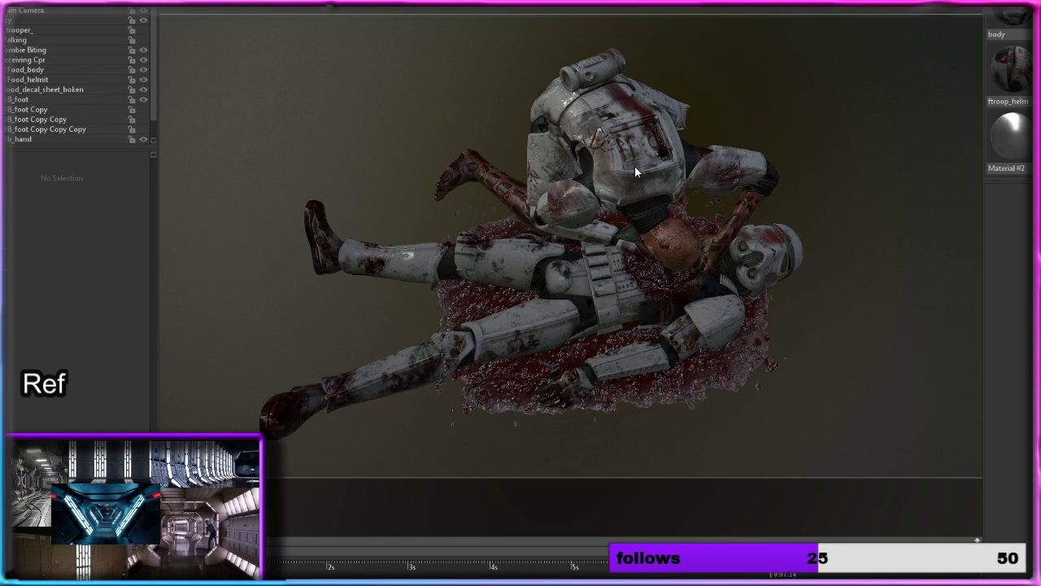
Step: Examine the two trooper figures and the bloody footprint decals in the scene from several angles and distances
{"action": "scroll", "coordinate": [728, 292], "scroll_direction": "up", "scroll_amount": 2}
{"action": "scroll", "coordinate": [727, 292], "scroll_direction": "down", "scroll_amount": 5}
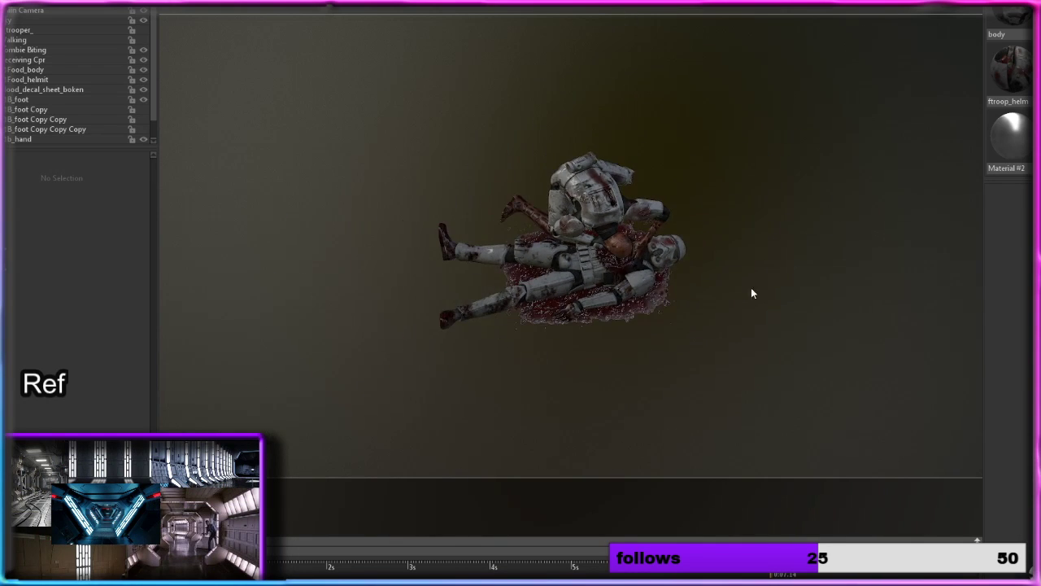
{"action": "left_click_drag", "start_coordinate": [751, 293], "coordinate": [707, 276]}
{"action": "scroll", "coordinate": [699, 274], "scroll_direction": "down", "scroll_amount": 5}
{"action": "middle_click_drag", "start_coordinate": [707, 272], "coordinate": [671, 256]}
{"action": "scroll", "coordinate": [699, 273], "scroll_direction": "up", "scroll_amount": 2}
{"action": "left_click_drag", "start_coordinate": [671, 257], "coordinate": [786, 293]}
{"action": "scroll", "coordinate": [618, 269], "scroll_direction": "up", "scroll_amount": 3}
{"action": "scroll", "coordinate": [630, 278], "scroll_direction": "up", "scroll_amount": 4}
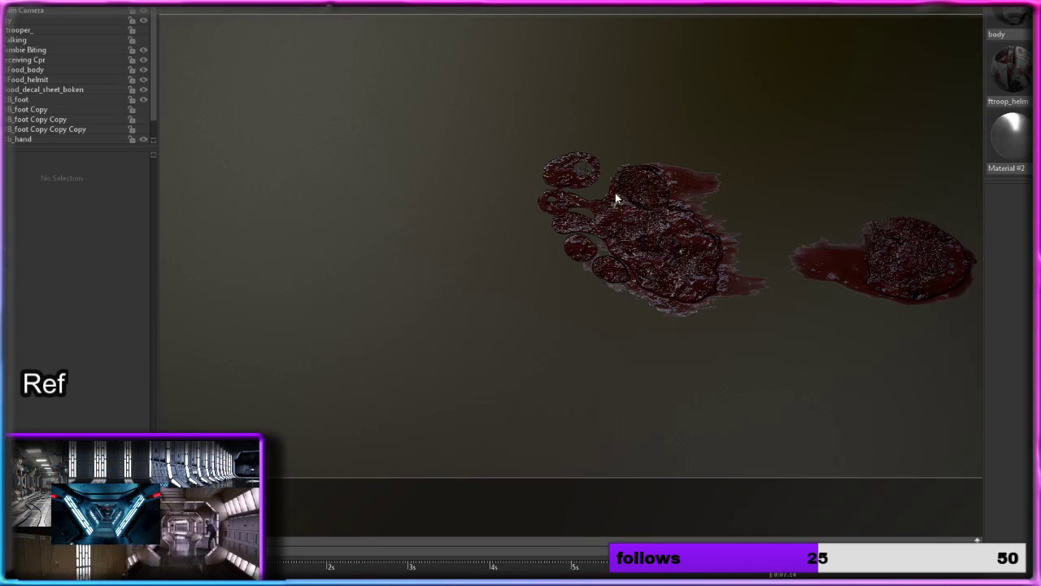
{"action": "scroll", "coordinate": [482, 162], "scroll_direction": "down", "scroll_amount": 5}
{"action": "middle_click_drag", "start_coordinate": [483, 171], "coordinate": [824, 292]}
{"action": "middle_click_drag", "start_coordinate": [520, 204], "coordinate": [714, 264]}
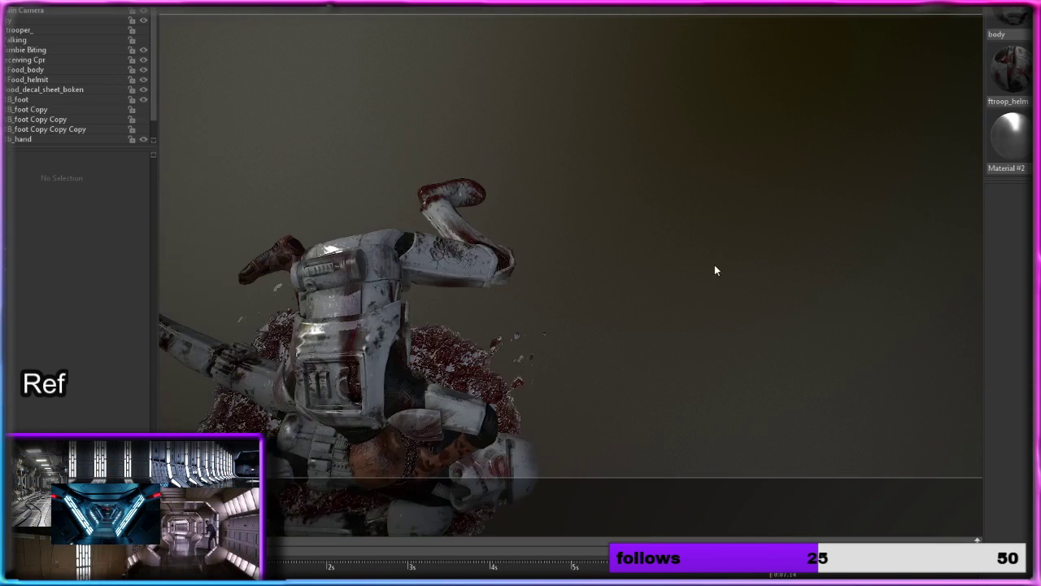
Step: Scrub the biting animation on the timeline and inspect the troopers and blood pool from different sides
{"action": "left_click_drag", "start_coordinate": [715, 270], "coordinate": [686, 484]}
{"action": "left_click_drag", "start_coordinate": [773, 561], "coordinate": [236, 508]}
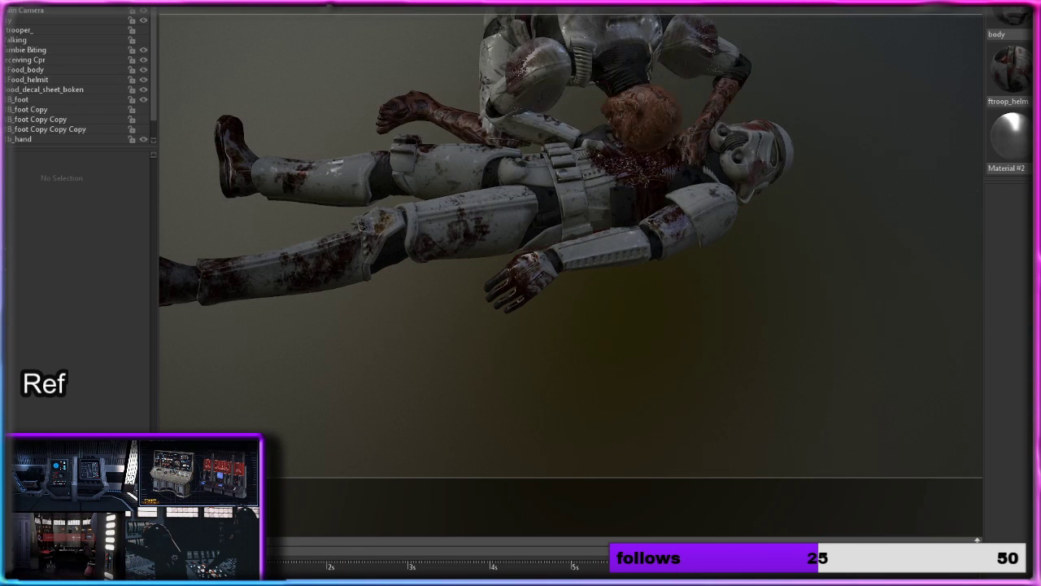
{"action": "scroll", "coordinate": [517, 323], "scroll_direction": "down", "scroll_amount": 8}
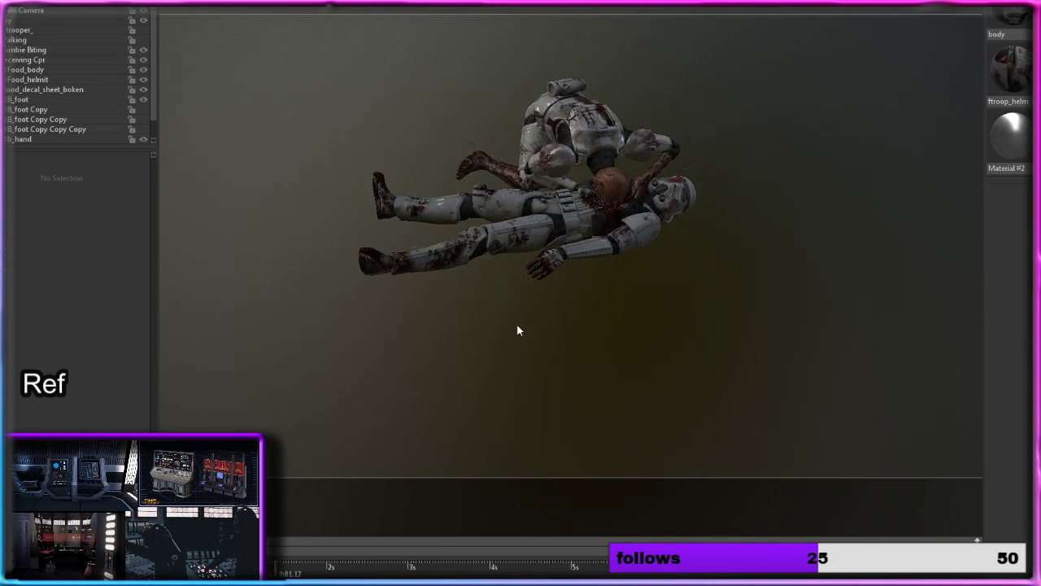
{"action": "left_click_drag", "start_coordinate": [693, 214], "coordinate": [514, 255]}
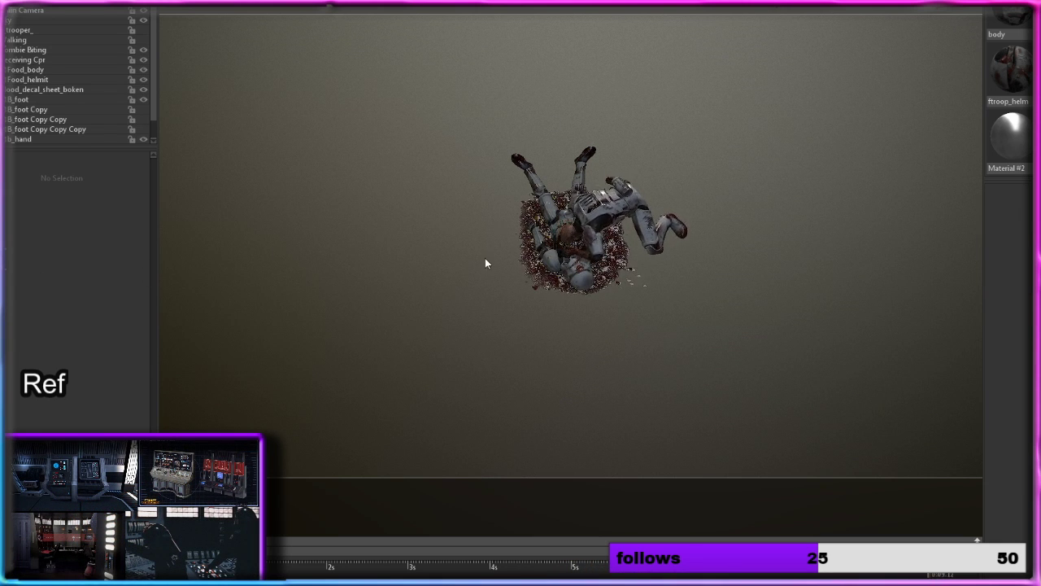
{"action": "scroll", "coordinate": [561, 246], "scroll_direction": "up", "scroll_amount": 4}
{"action": "left_click_drag", "start_coordinate": [560, 247], "coordinate": [798, 220]}
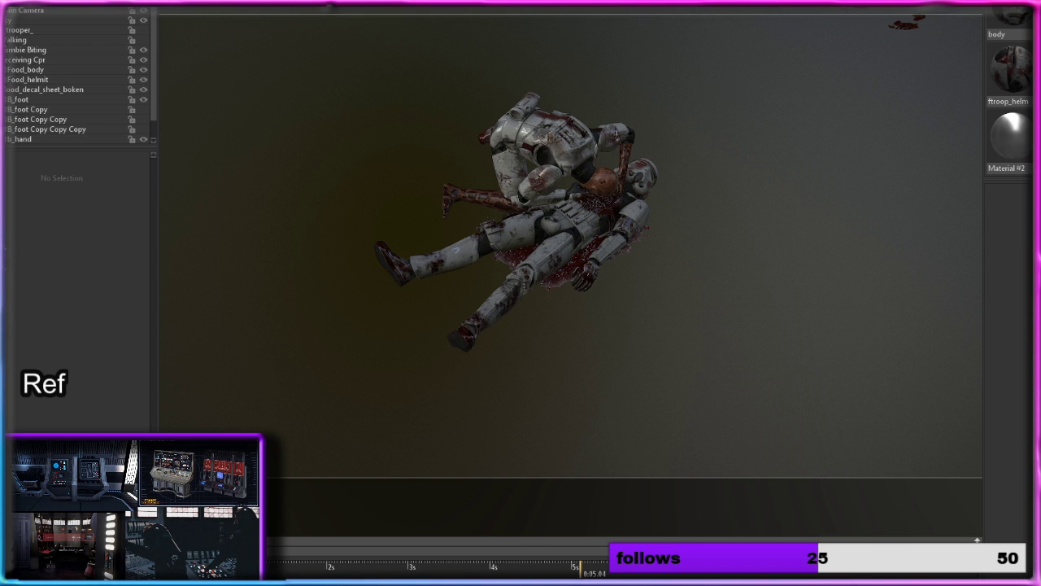
Step: Quit Marmoset Toolbag without saving the scene and switch to the empty 3ds Max scene
{"action": "key", "text": "alt+F4"}
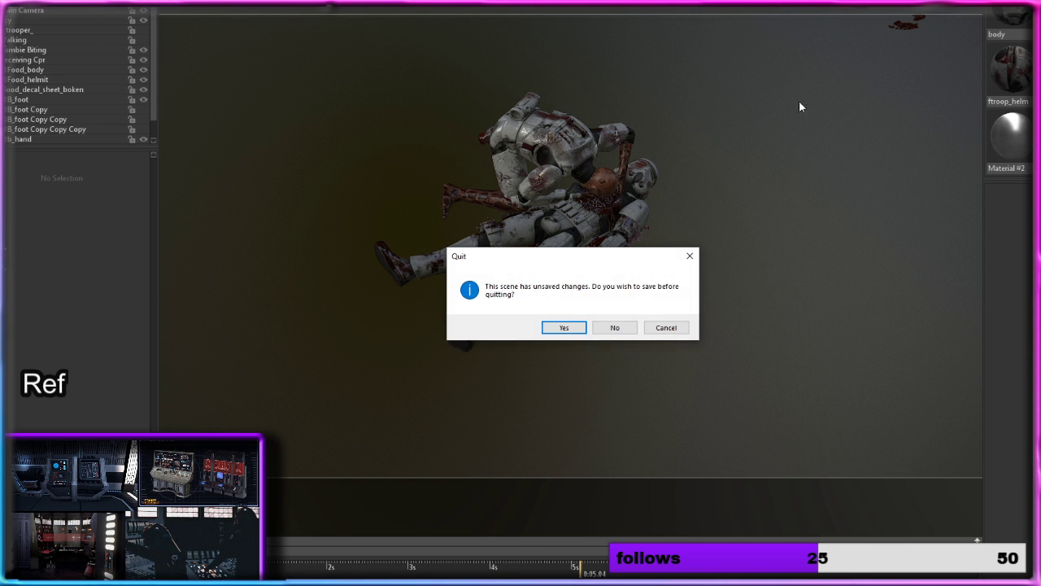
{"action": "left_click", "coordinate": [610, 328]}
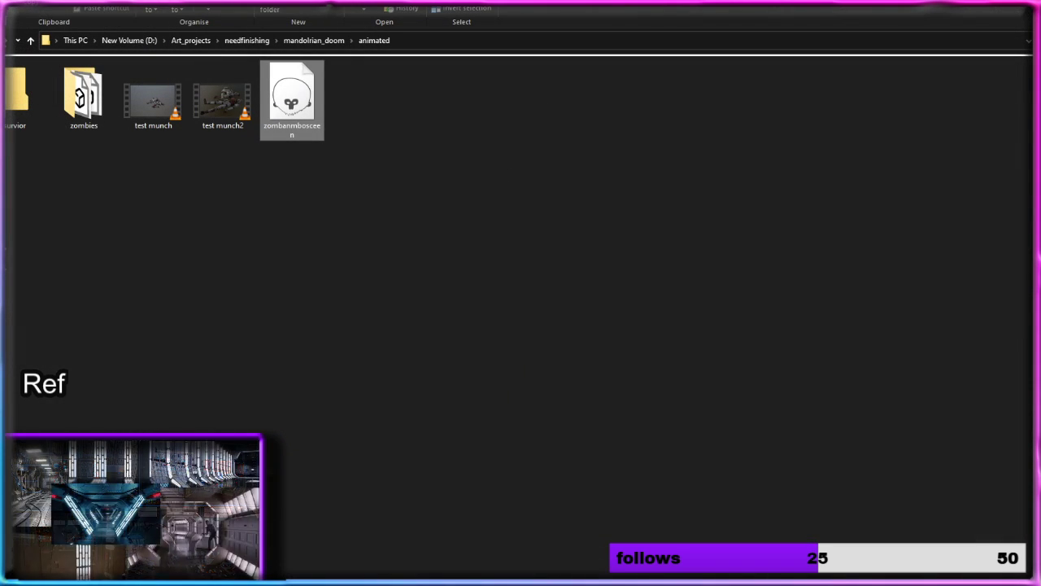
{"action": "mouse_move", "coordinate": [474, 583]}
{"action": "left_click", "coordinate": [494, 542]}
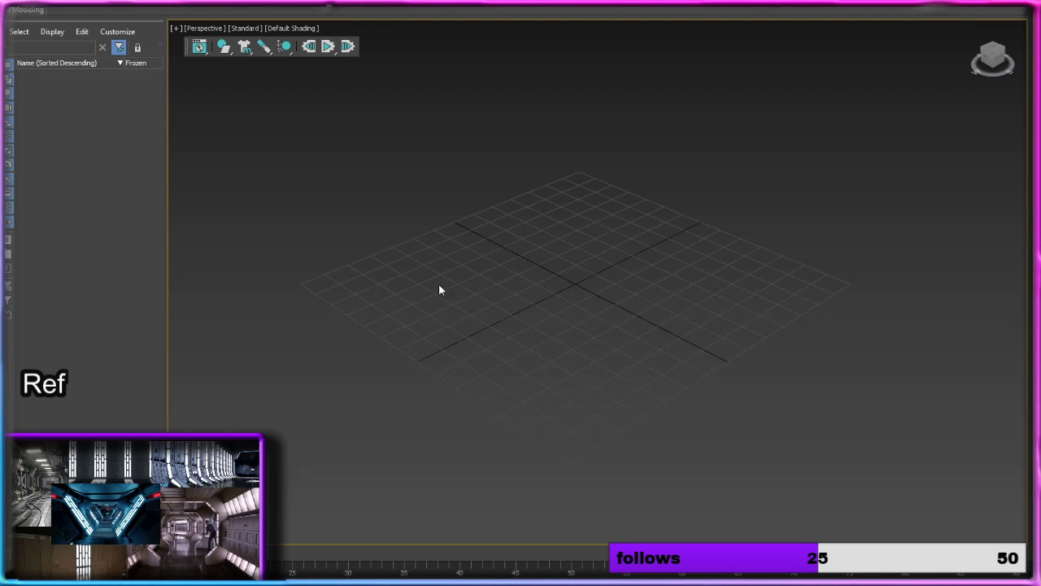
{"action": "left_click_drag", "start_coordinate": [636, 209], "coordinate": [581, 242]}
{"action": "key", "text": "alt+Tab"}
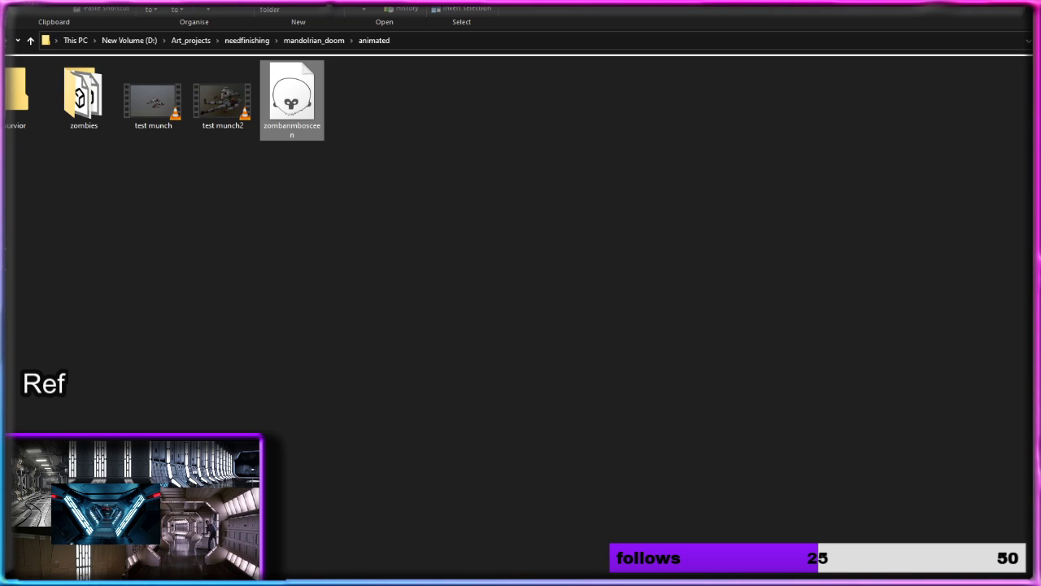
{"action": "key", "text": "alt+Tab"}
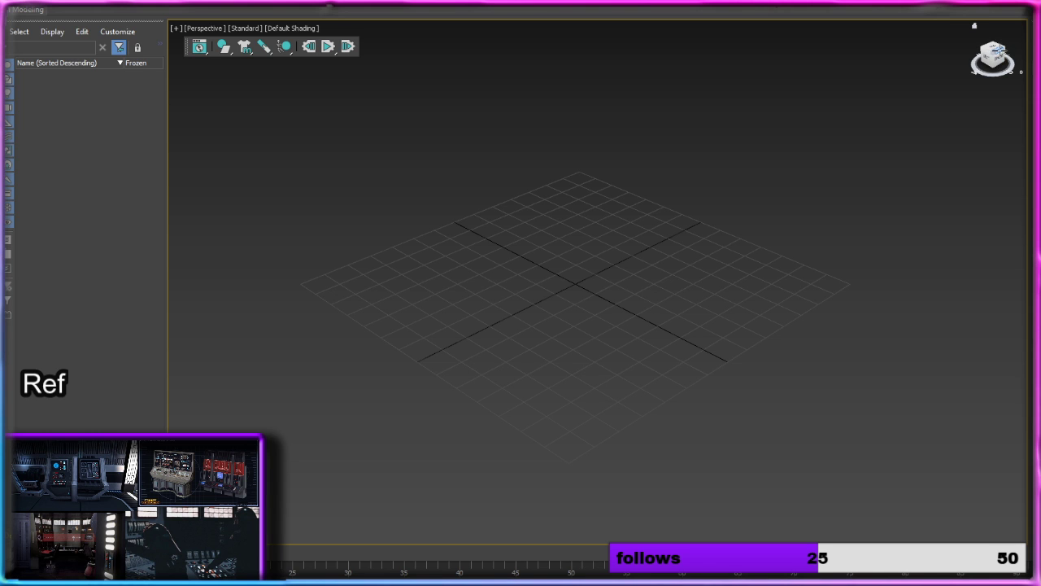
Step: Create a large rectangular plane on the ground grid in the top view, about twice as wide as it is deep
{"action": "left_click", "coordinate": [992, 54]}
{"action": "left_click_drag", "start_coordinate": [424, 177], "coordinate": [1030, 541]}
{"action": "scroll", "coordinate": [625, 277], "scroll_direction": "down", "scroll_amount": 3}
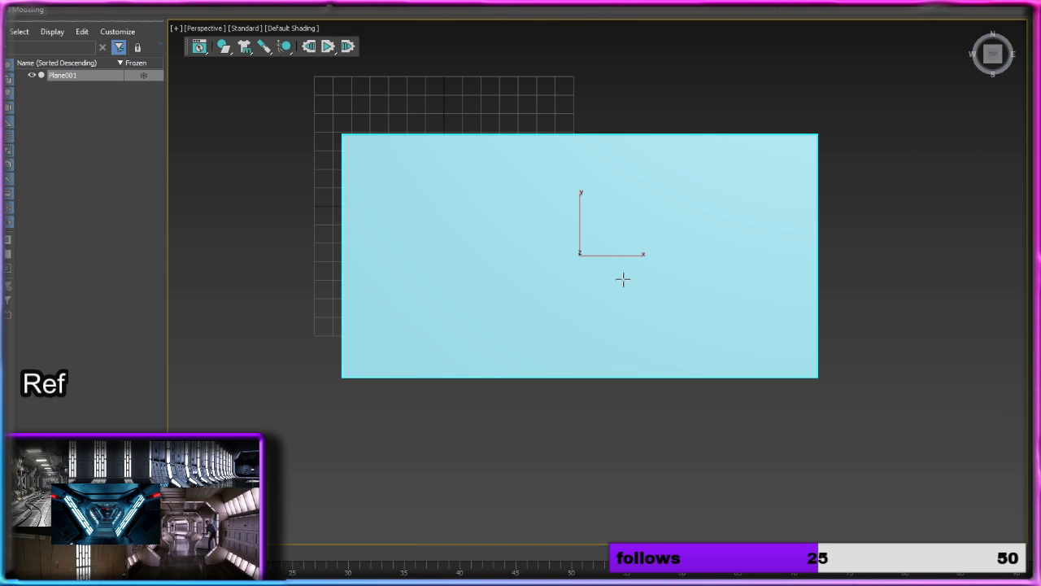
{"action": "middle_click_drag", "start_coordinate": [600, 275], "coordinate": [622, 208], "text": "alt"}
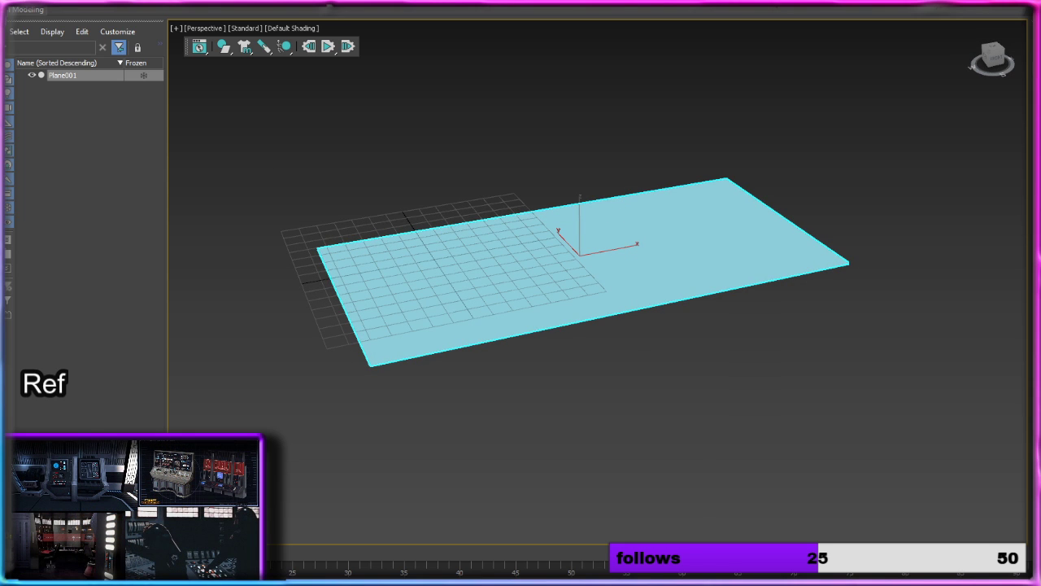
{"action": "key", "text": "alt+f"}
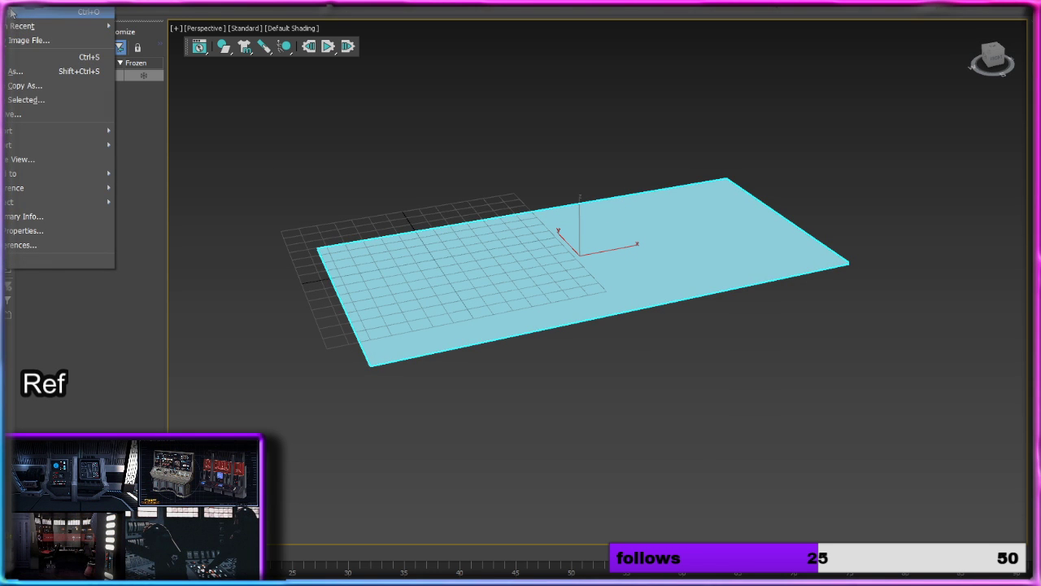
{"action": "mouse_move", "coordinate": [23, 27]}
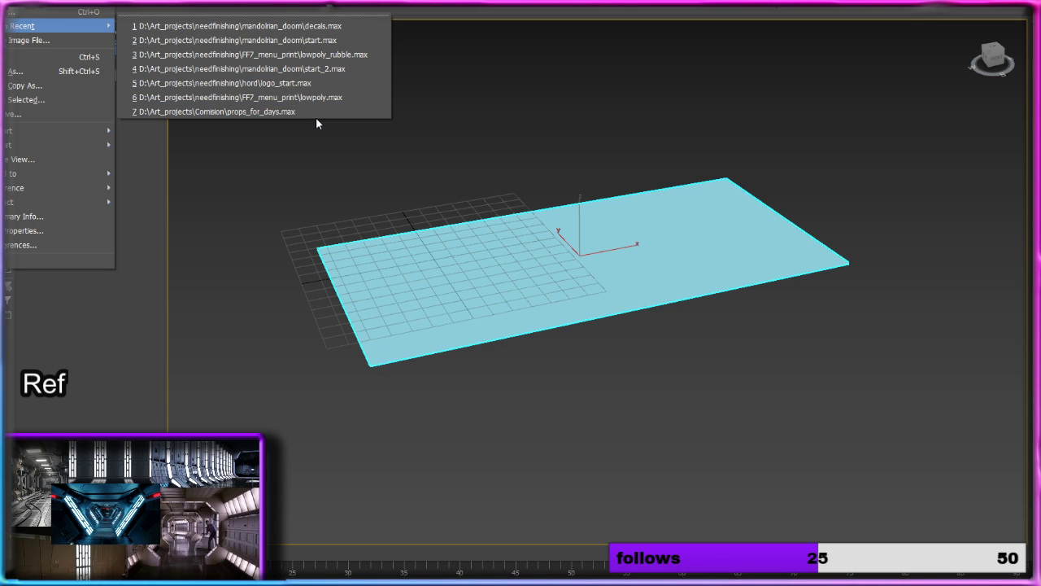
{"action": "left_click", "coordinate": [334, 208]}
Step: Start importing the FOOD_trooper FBX file from the extports folder of the mandolrian_doom project
{"action": "left_click", "coordinate": [3, 2]}
{"action": "mouse_move", "coordinate": [16, 2]}
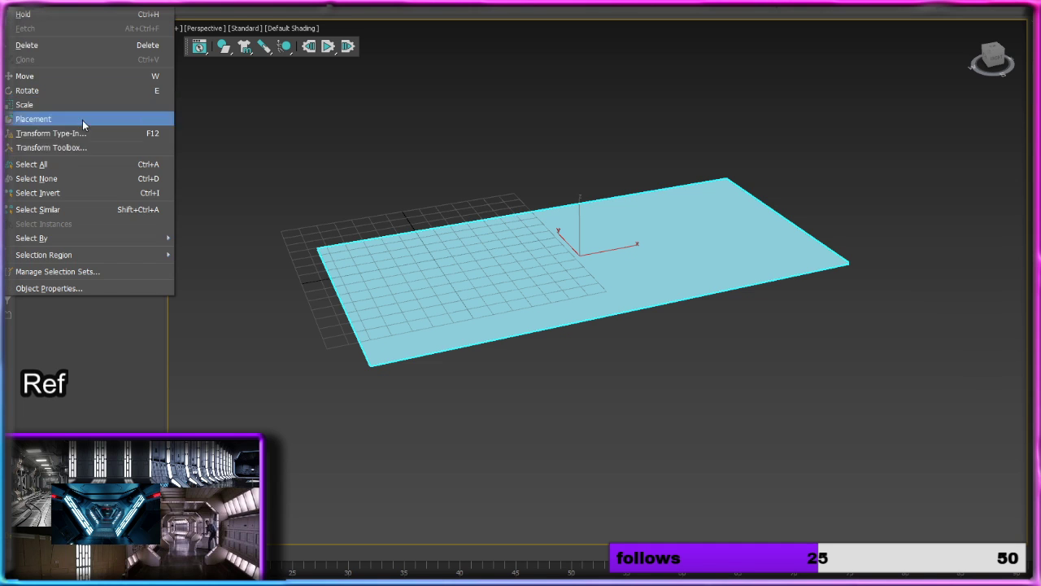
{"action": "mouse_move", "coordinate": [49, 131]}
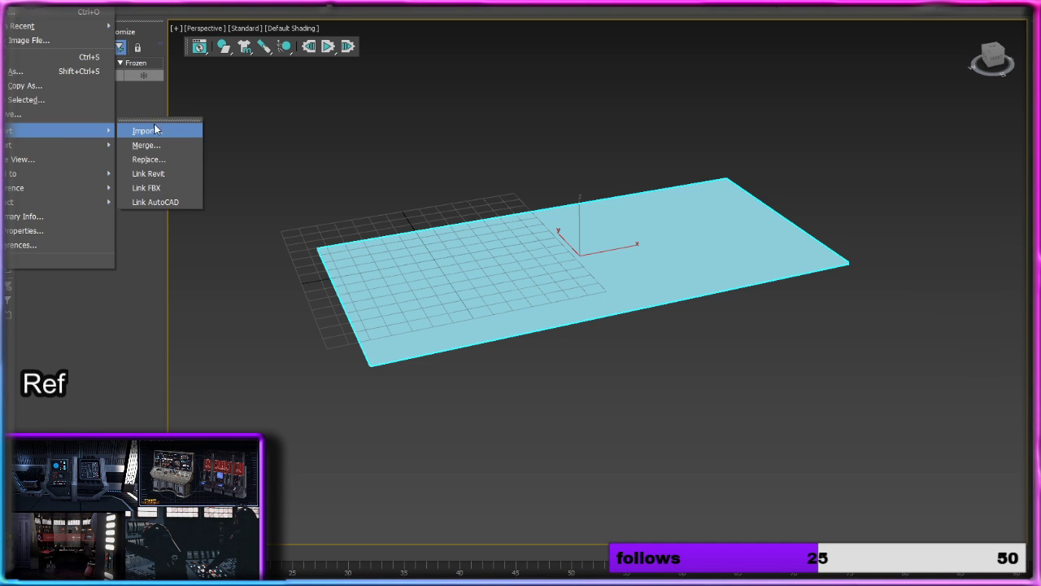
{"action": "left_click", "coordinate": [156, 130]}
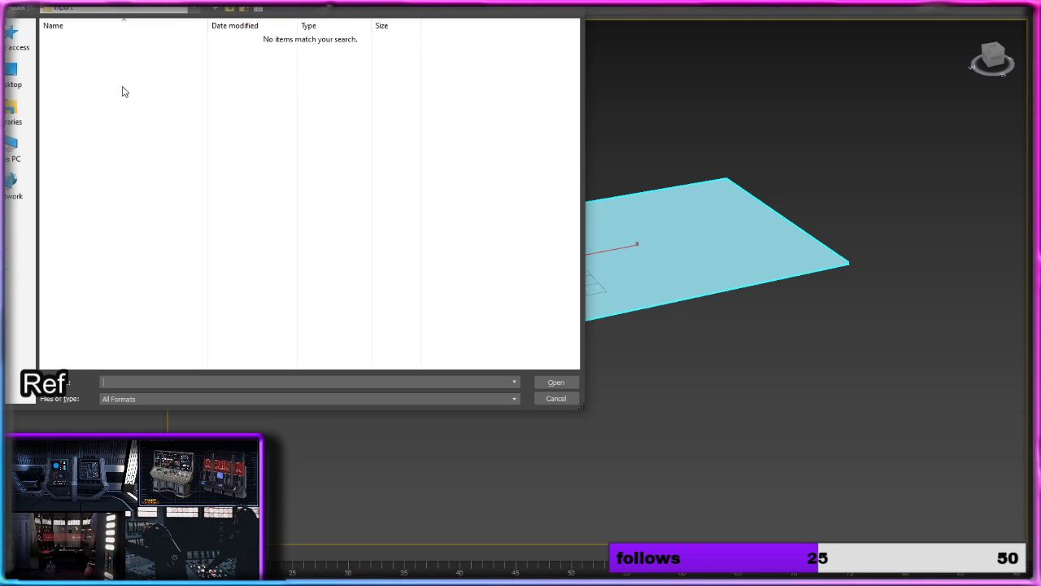
{"action": "left_click", "coordinate": [16, 39]}
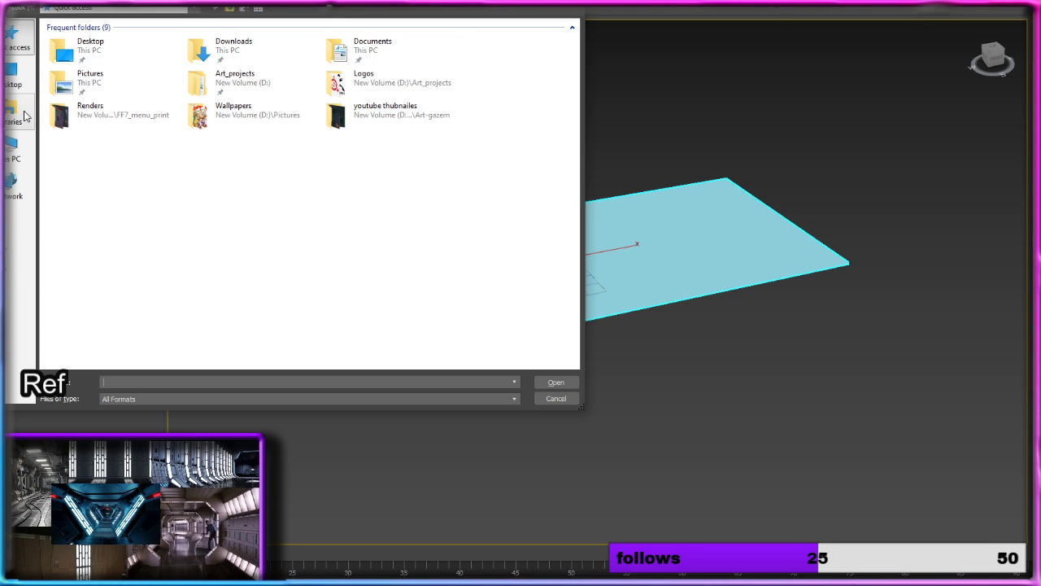
{"action": "double_click", "coordinate": [99, 111]}
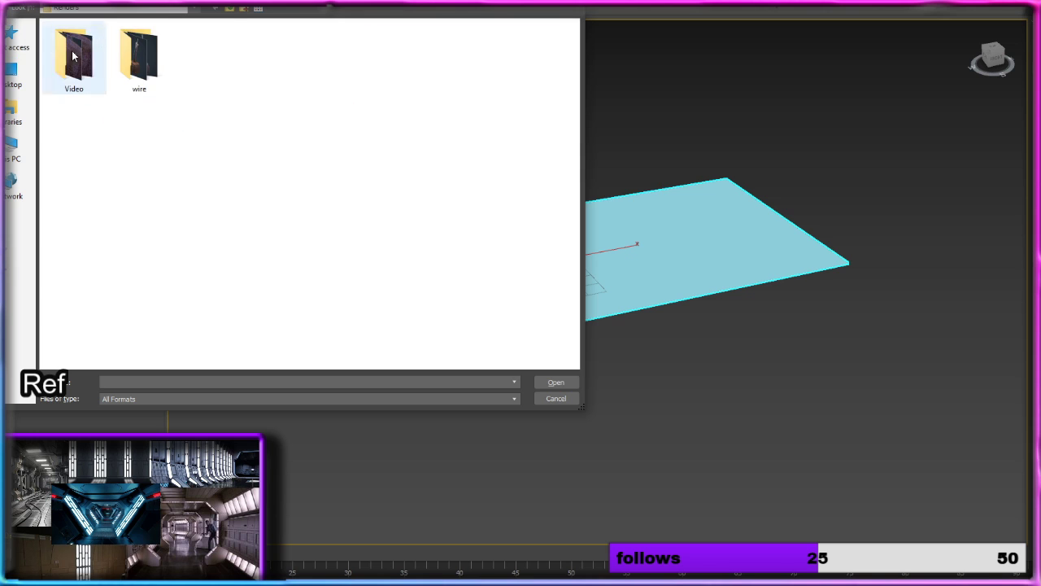
{"action": "left_click", "coordinate": [231, 11]}
{"action": "left_click", "coordinate": [231, 11]}
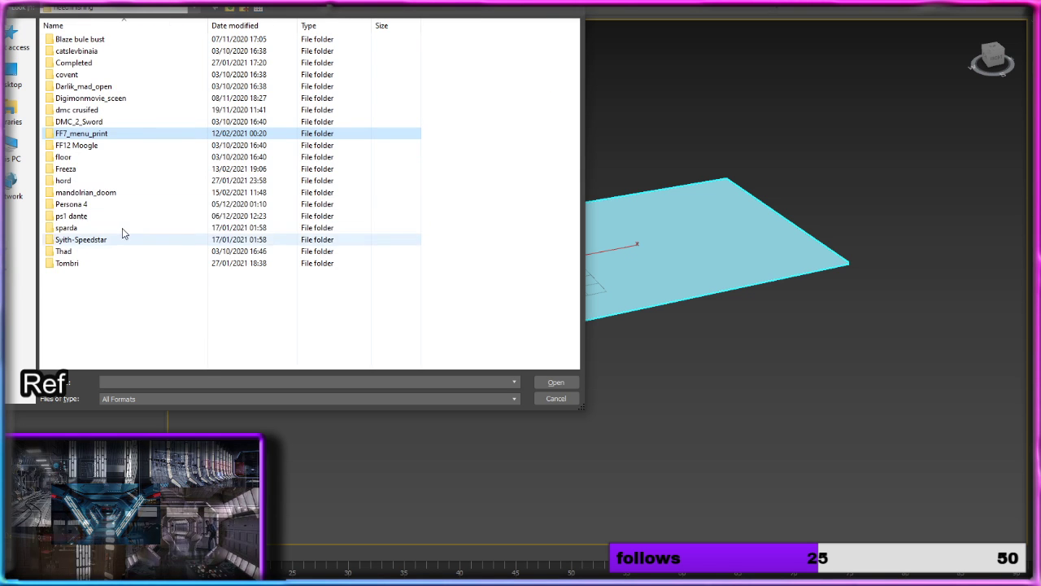
{"action": "double_click", "coordinate": [124, 192]}
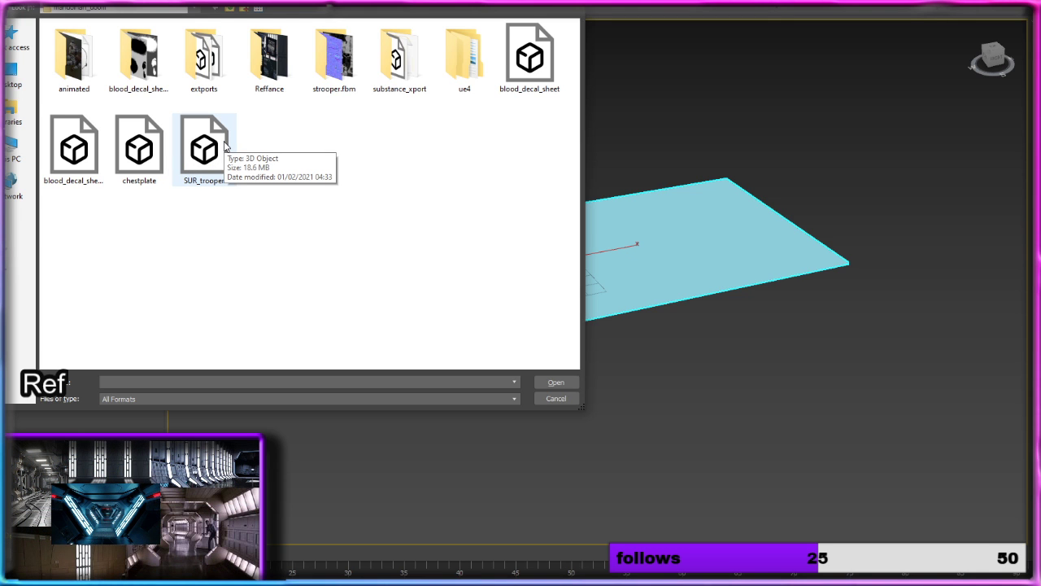
{"action": "double_click", "coordinate": [205, 57]}
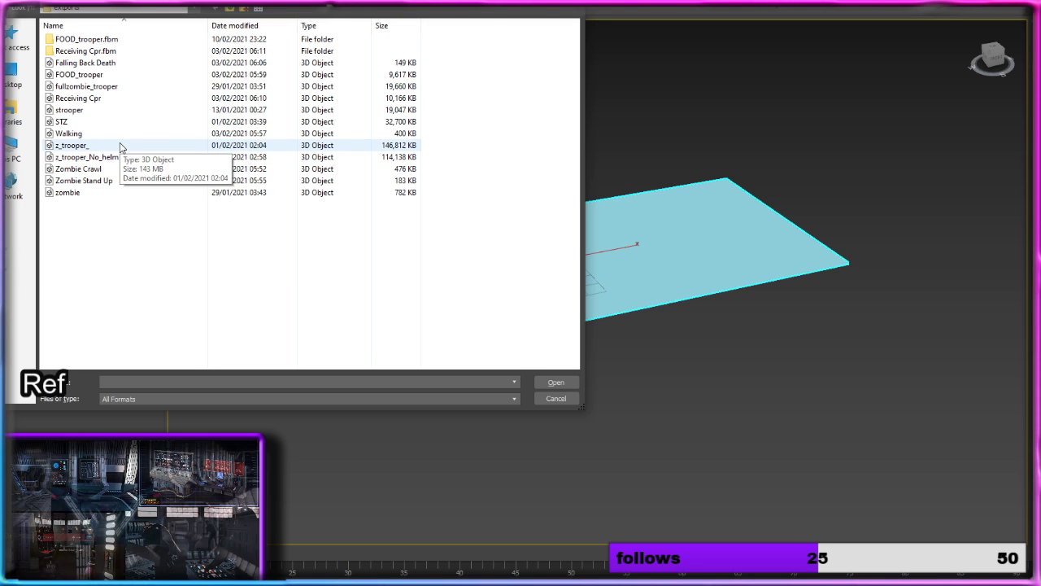
{"action": "left_click", "coordinate": [116, 75]}
{"action": "left_click", "coordinate": [553, 383]}
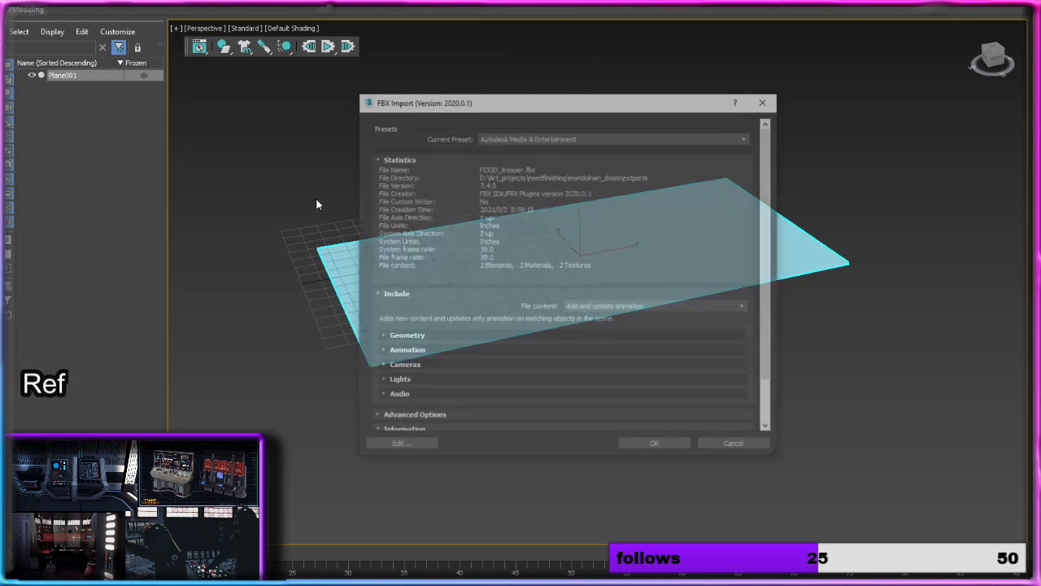
Step: Check the FBX import options and import the trooper with file content set to Add and update animation
{"action": "scroll", "coordinate": [434, 392], "scroll_direction": "down", "scroll_amount": 2}
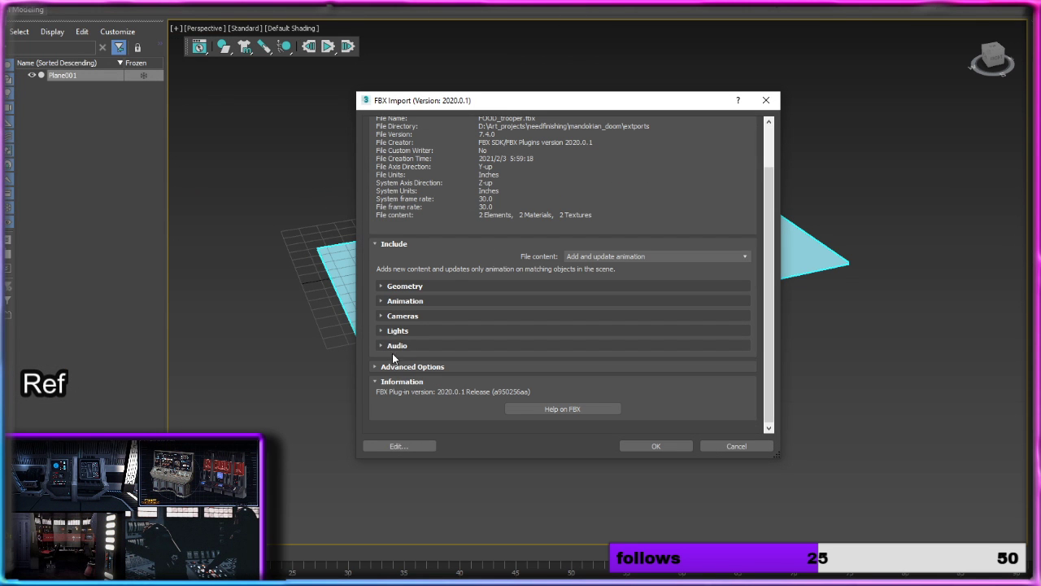
{"action": "scroll", "coordinate": [385, 294], "scroll_direction": "up", "scroll_amount": 2}
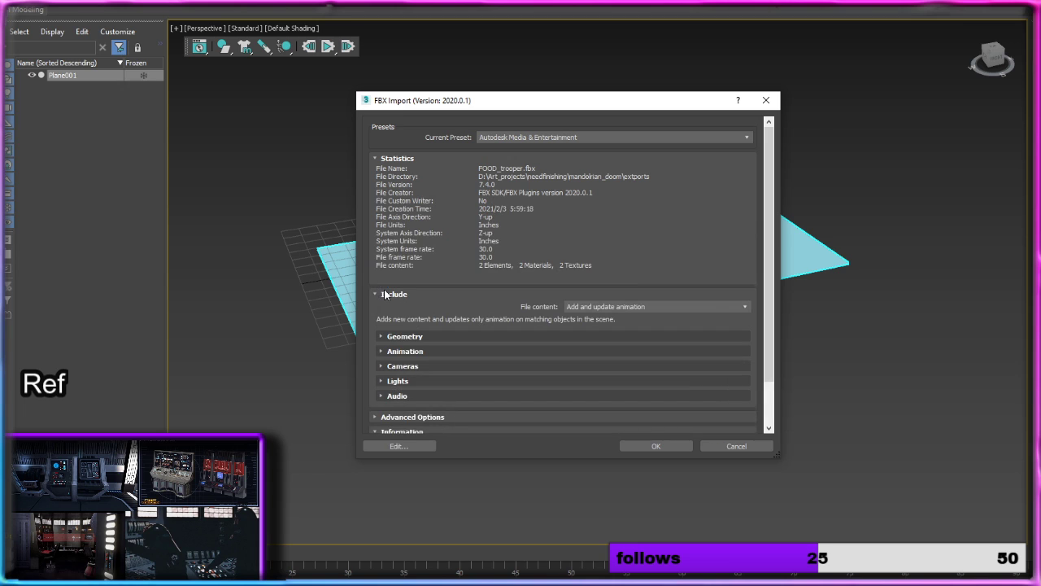
{"action": "left_click", "coordinate": [723, 309]}
{"action": "left_click", "coordinate": [723, 307]}
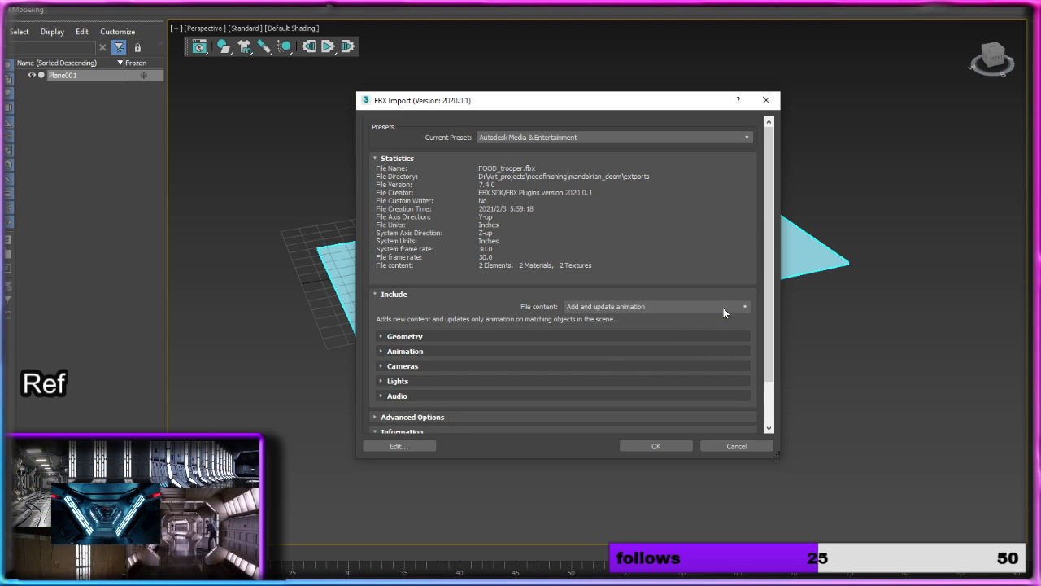
{"action": "scroll", "coordinate": [617, 345], "scroll_direction": "down", "scroll_amount": 2}
{"action": "left_click", "coordinate": [648, 446]}
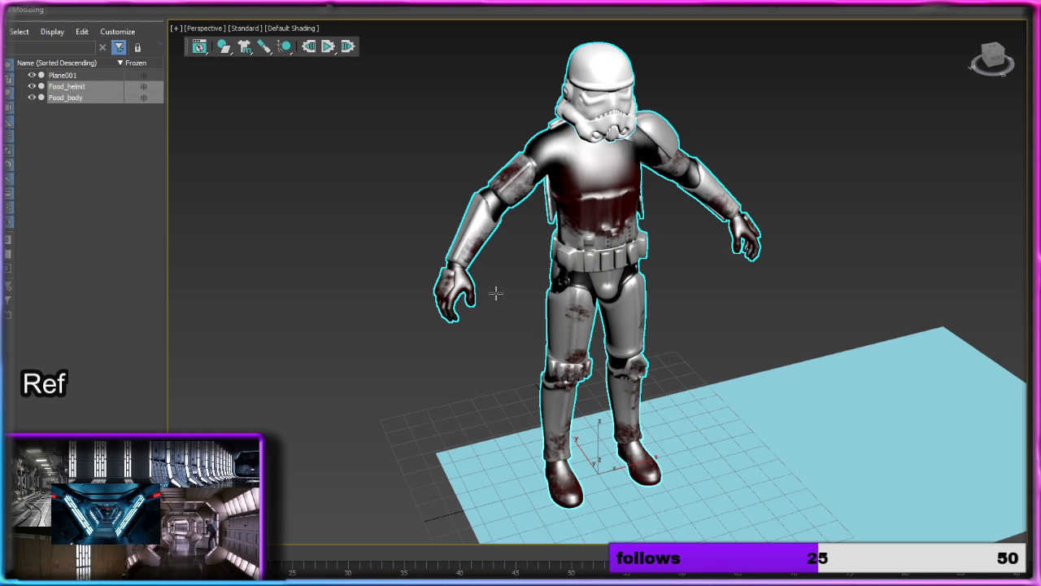
{"action": "mouse_move", "coordinate": [744, 362]}
{"action": "middle_mouse_down", "text": "alt"}
{"action": "mouse_move", "coordinate": [690, 342]}
{"action": "mouse_move", "coordinate": [709, 339]}
{"action": "mouse_move", "coordinate": [664, 279]}
{"action": "mouse_move", "coordinate": [678, 298]}
{"action": "mouse_move", "coordinate": [659, 287]}
{"action": "middle_mouse_up", "text": "alt"}
{"action": "scroll", "coordinate": [665, 279], "scroll_direction": "down", "scroll_amount": 4}
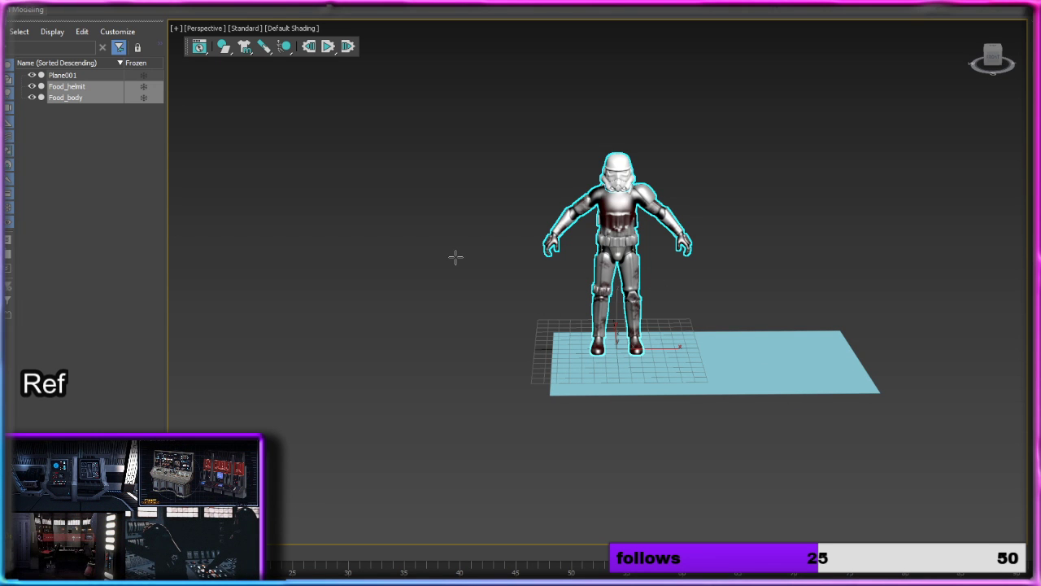
Step: Open the Slate Material Editor and add a Blend material with its two Physical sub-materials to the node view
{"action": "key", "text": "m"}
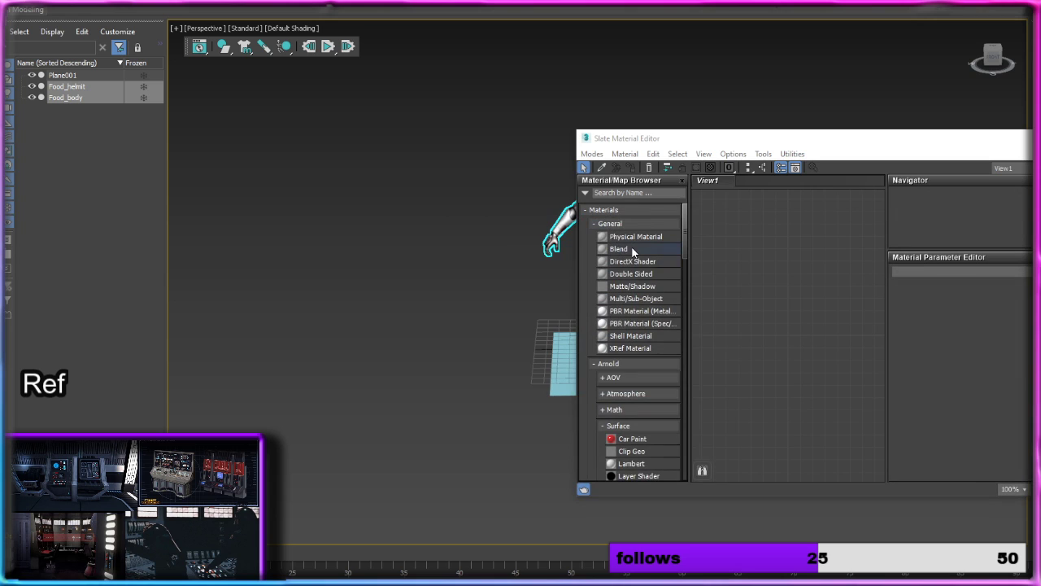
{"action": "left_click", "coordinate": [619, 192]}
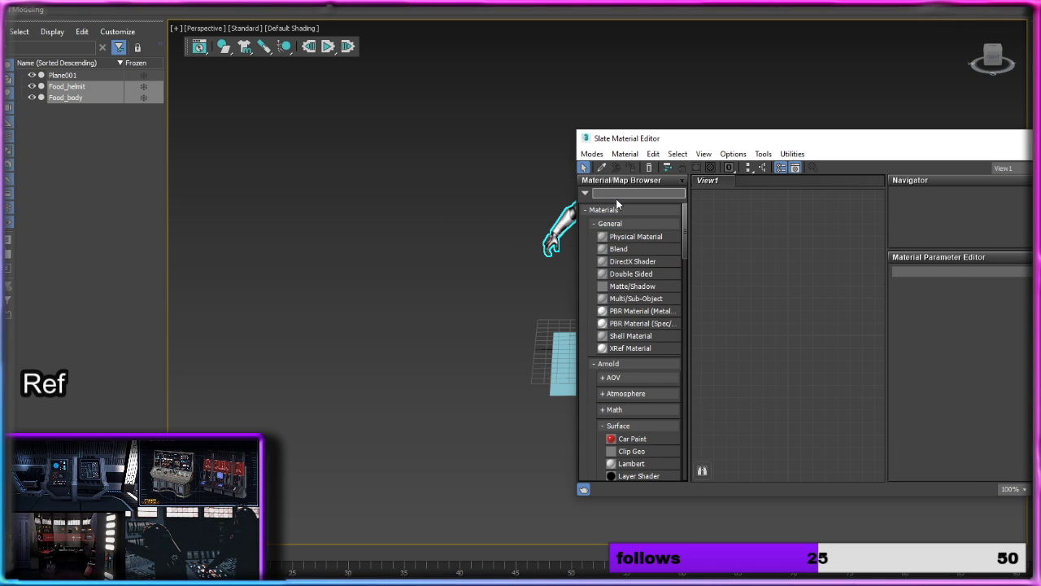
{"action": "type", "text": "basic"}
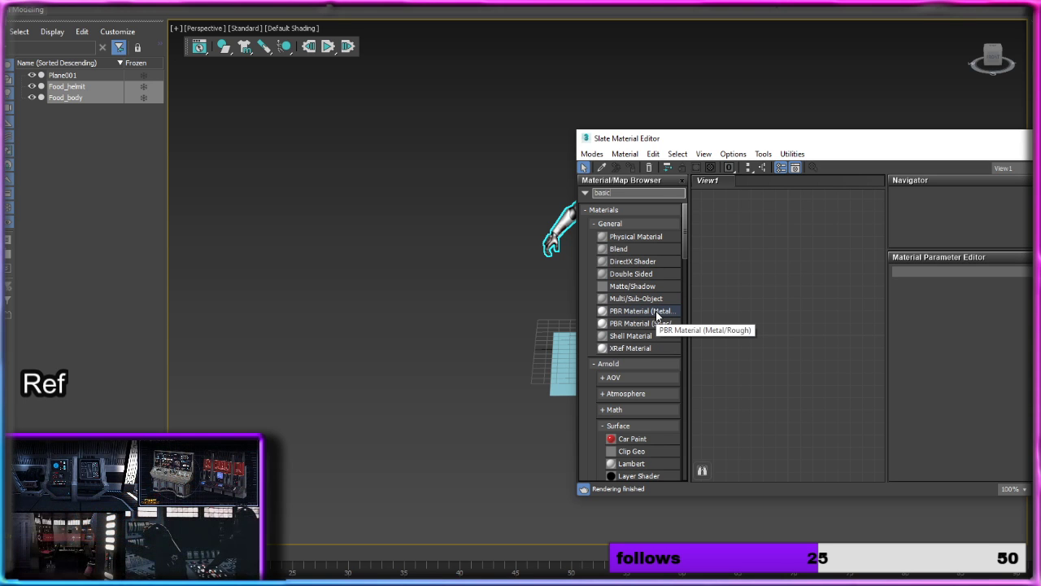
{"action": "left_click_drag", "start_coordinate": [626, 249], "coordinate": [799, 282]}
{"action": "scroll", "coordinate": [785, 305], "scroll_direction": "down", "scroll_amount": 4}
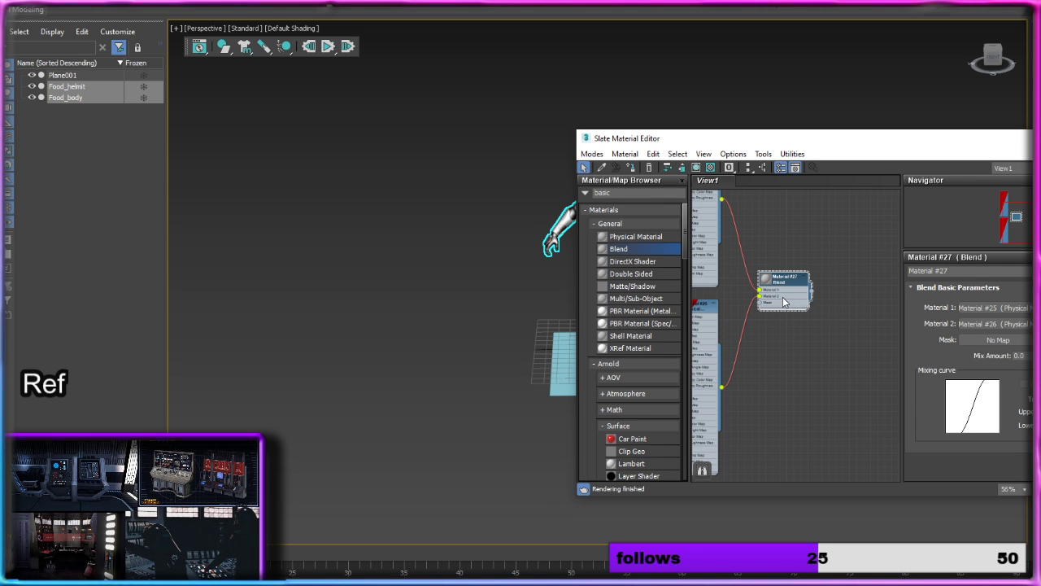
Step: Delete the Blend node and one of its Physical Materials, keeping a single Physical Material in the node view
{"action": "key", "text": "Delete"}
{"action": "scroll", "coordinate": [772, 299], "scroll_direction": "down", "scroll_amount": 1}
{"action": "middle_click_drag", "start_coordinate": [772, 299], "coordinate": [843, 360]}
{"action": "left_click", "coordinate": [788, 387]}
{"action": "key", "text": "Delete"}
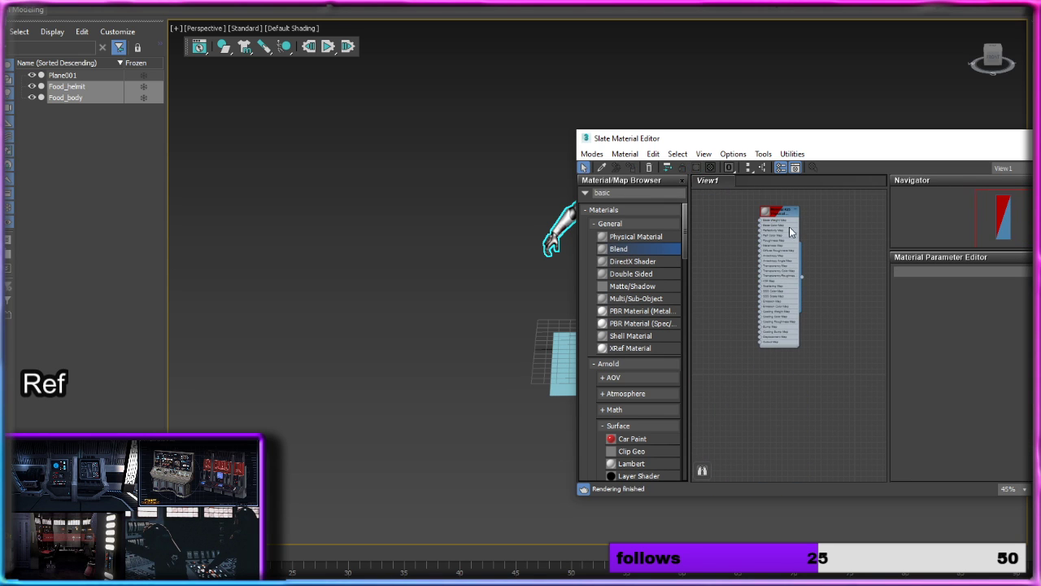
Step: Assign the remaining Physical Material to the selected trooper helmet and body, then close the material editor
{"action": "left_click_drag", "start_coordinate": [786, 140], "coordinate": [1032, 139]}
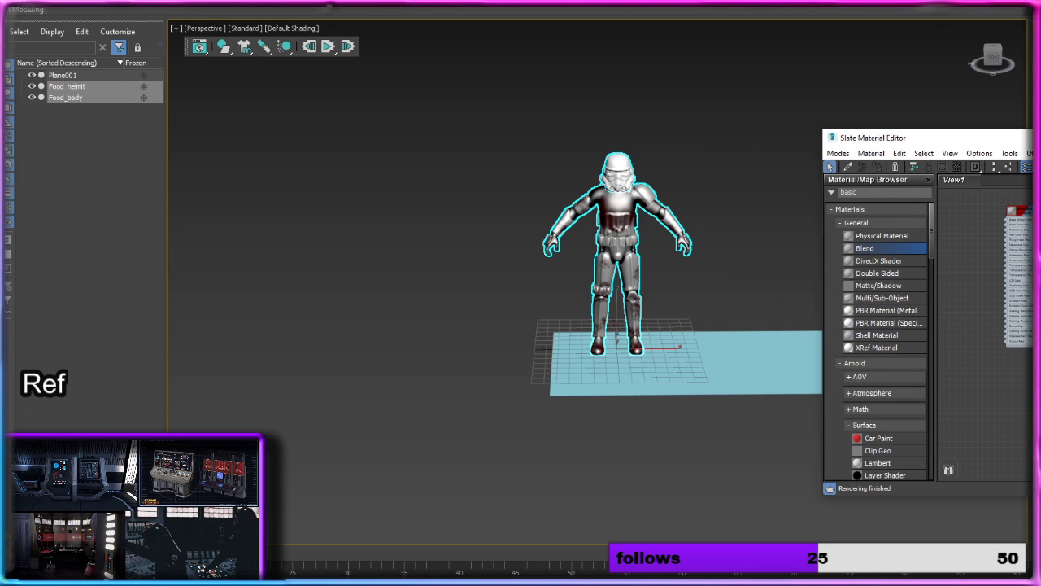
{"action": "left_click_drag", "start_coordinate": [1039, 276], "coordinate": [620, 244]}
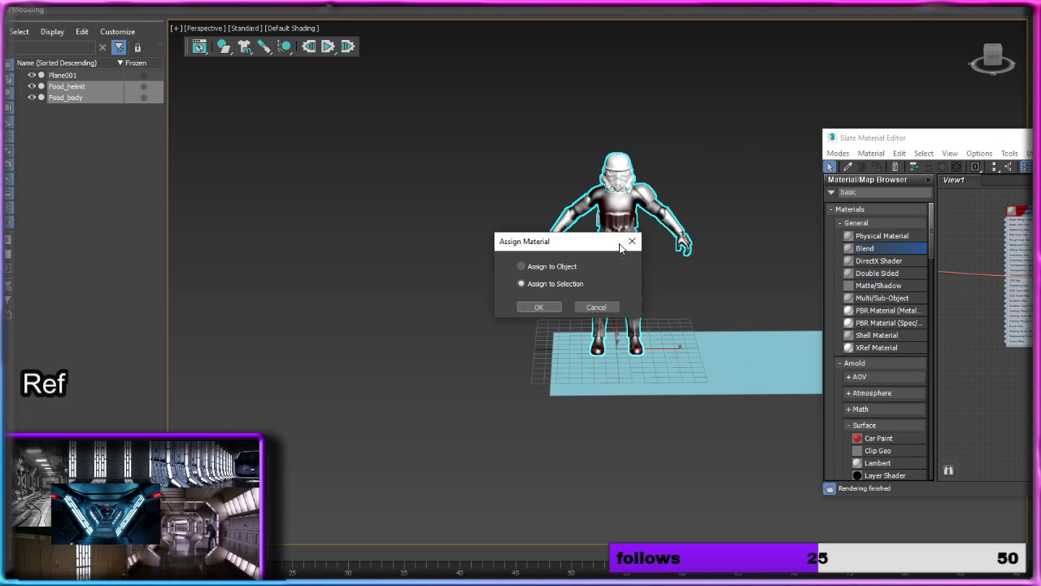
{"action": "left_click", "coordinate": [549, 310]}
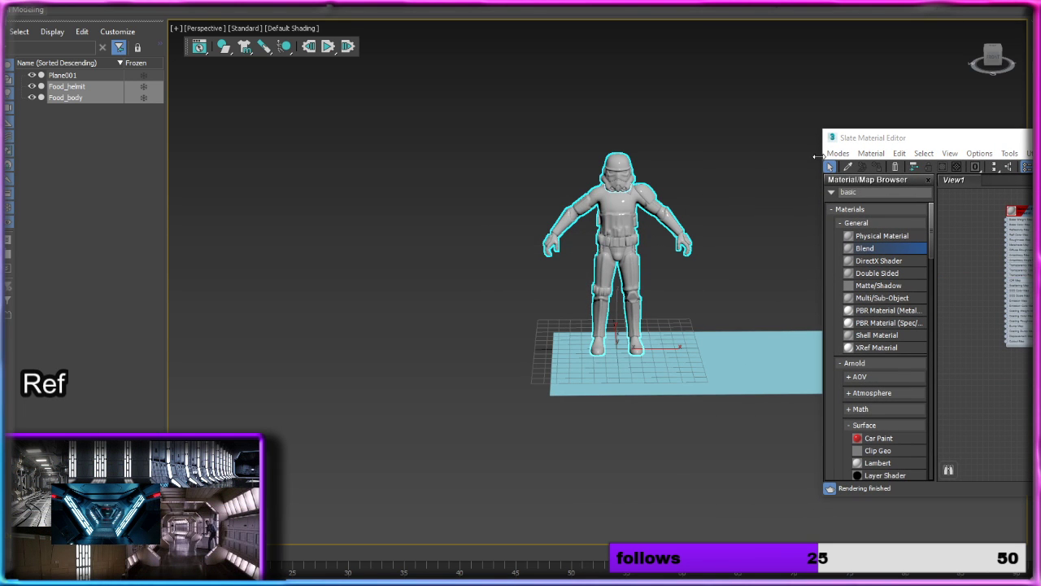
{"action": "left_click_drag", "start_coordinate": [1040, 145], "coordinate": [739, 183]}
{"action": "left_click", "coordinate": [893, 176]}
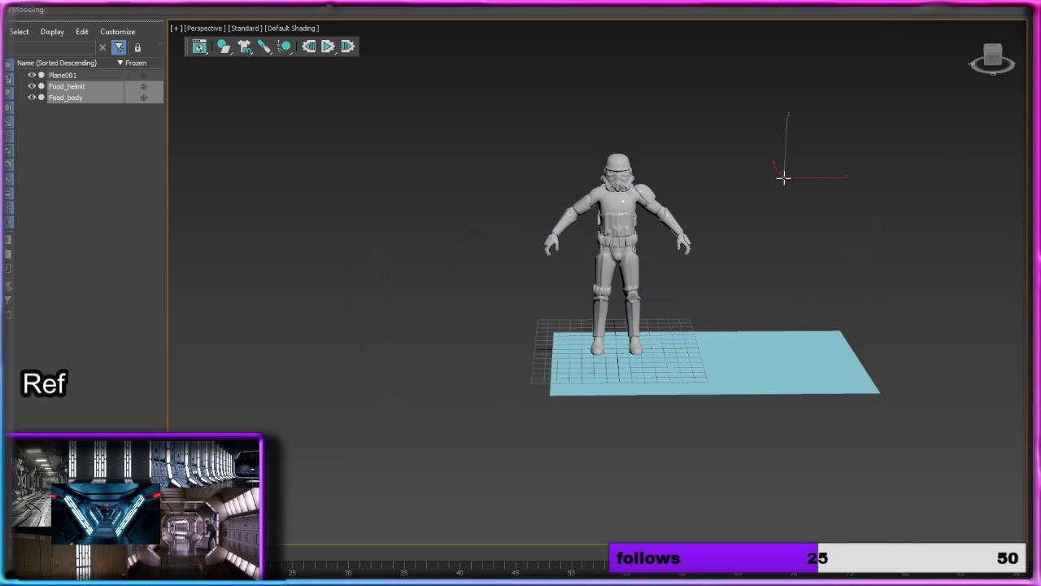
Step: Rotate the ground plane 90 degrees around the X axis so that it stands upright
{"action": "scroll", "coordinate": [682, 253], "scroll_direction": "up", "scroll_amount": 4}
{"action": "middle_click_drag", "start_coordinate": [692, 258], "coordinate": [663, 244], "text": "alt"}
{"action": "scroll", "coordinate": [637, 282], "scroll_direction": "down", "scroll_amount": 4}
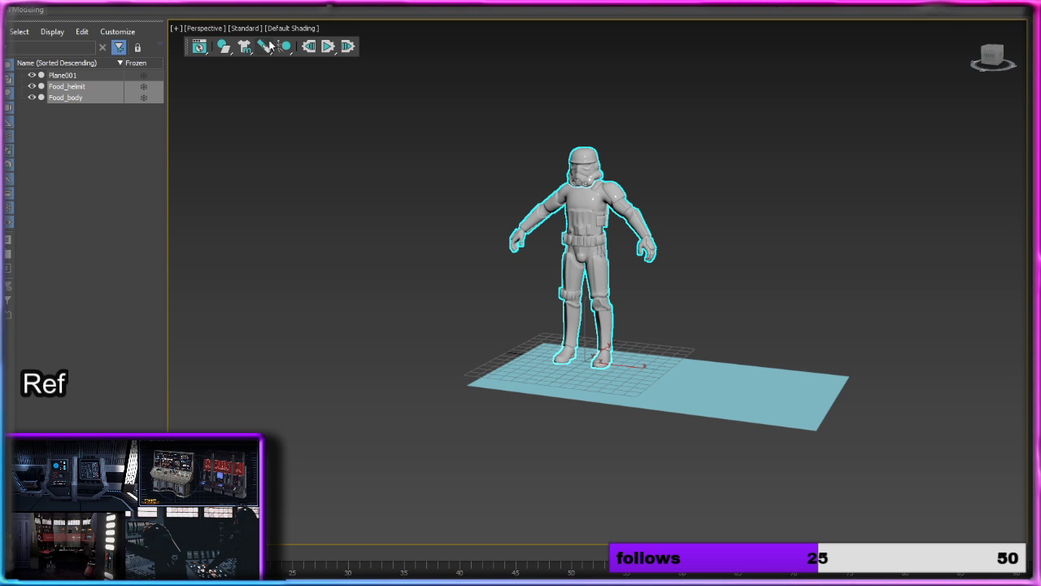
{"action": "left_click", "coordinate": [777, 379]}
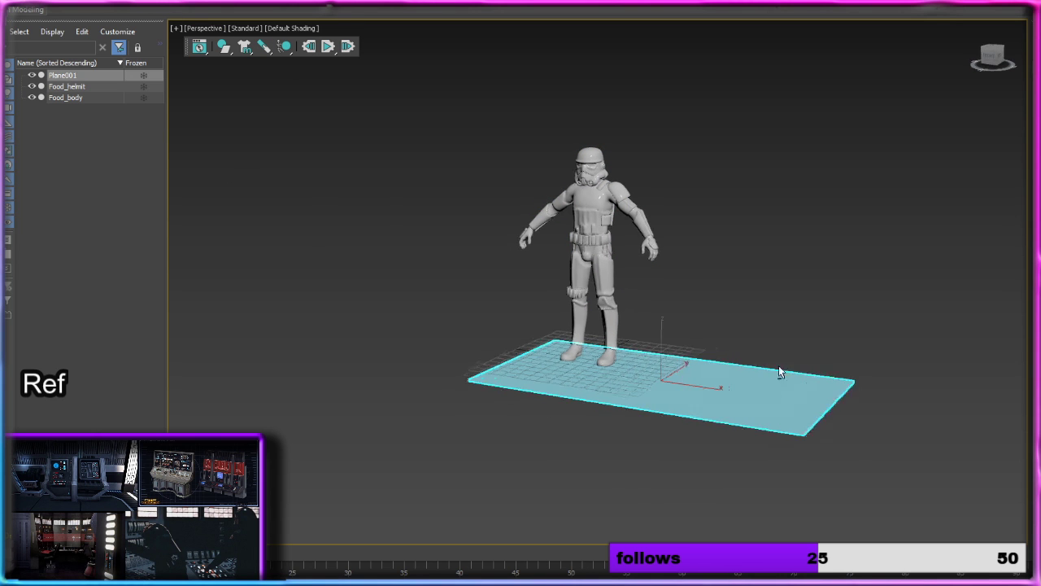
{"action": "middle_click_drag", "start_coordinate": [778, 365], "coordinate": [816, 443], "text": "alt"}
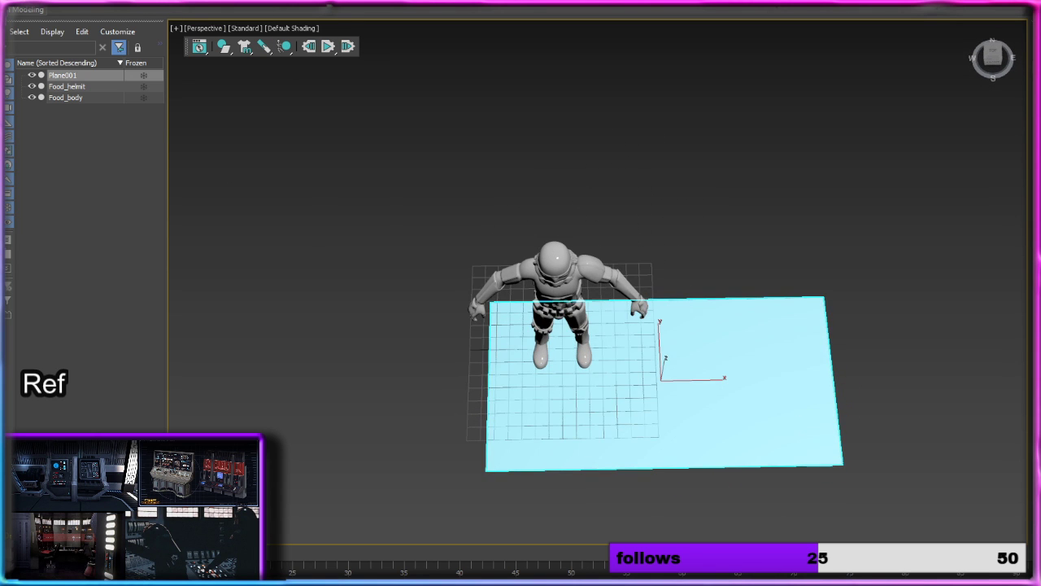
{"action": "key", "text": "e"}
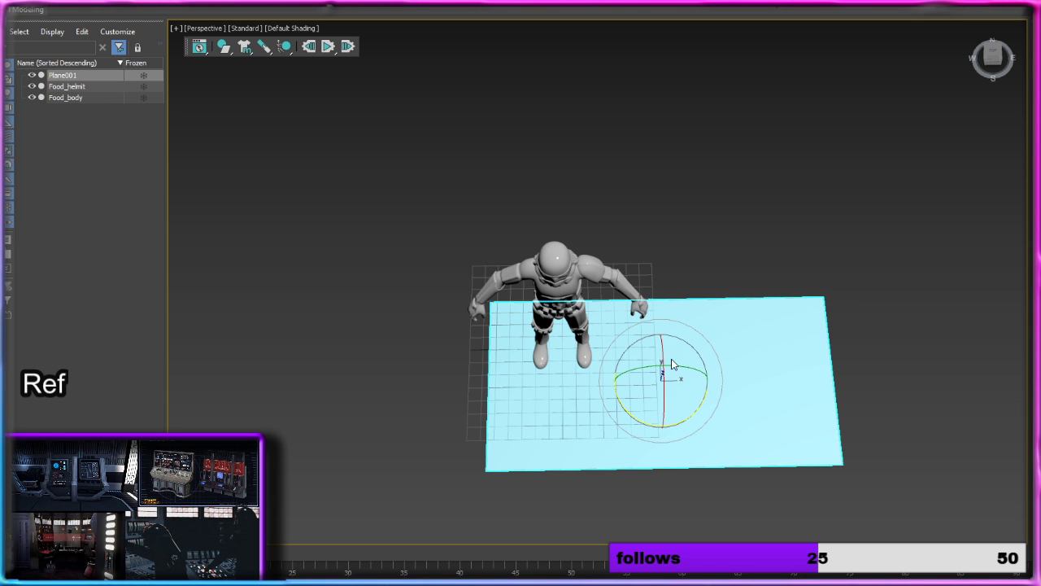
{"action": "left_click_drag", "start_coordinate": [659, 353], "coordinate": [663, 404]}
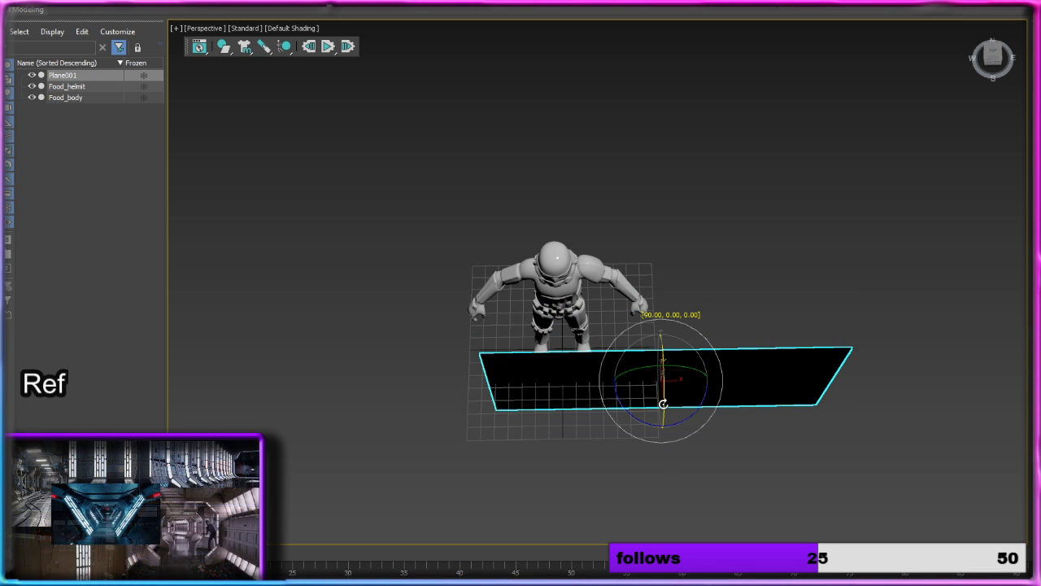
Step: Check the upright plane against the trooper from the side and move it along Y to behind the figure
{"action": "middle_click_drag", "start_coordinate": [748, 295], "coordinate": [637, 213], "text": "alt"}
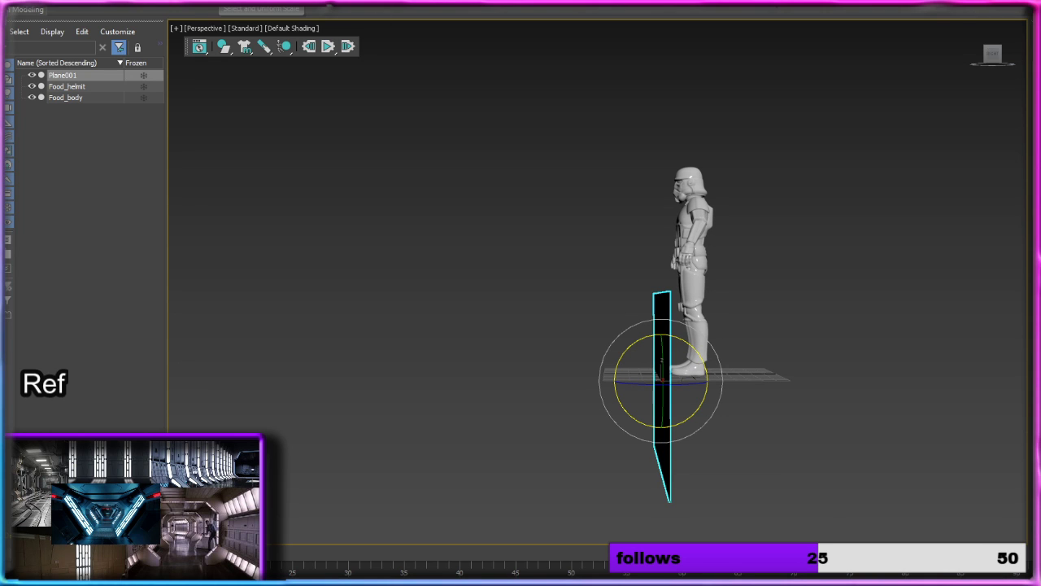
{"action": "key", "text": "u"}
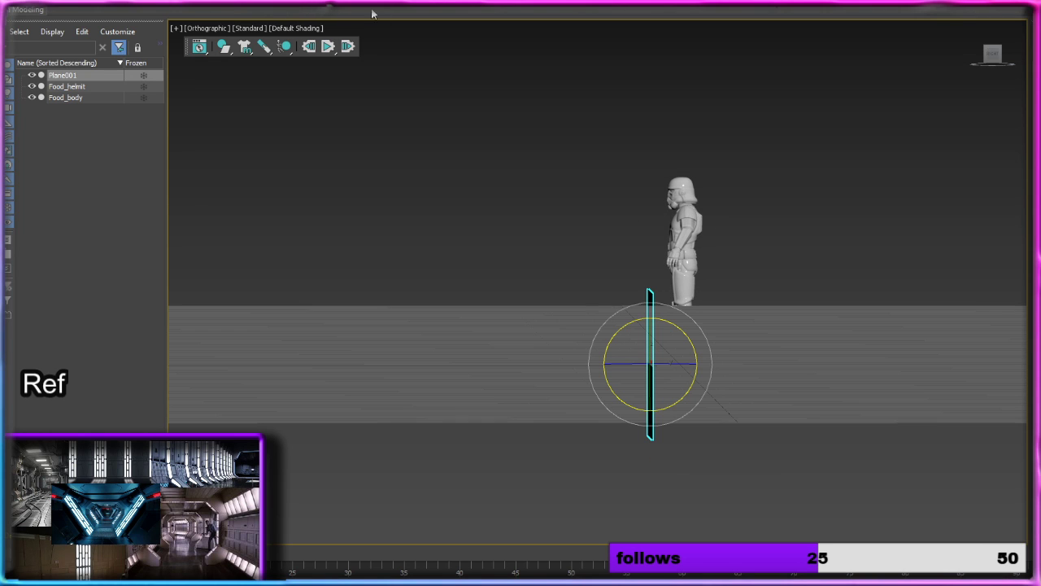
{"action": "left_click", "coordinate": [999, 64]}
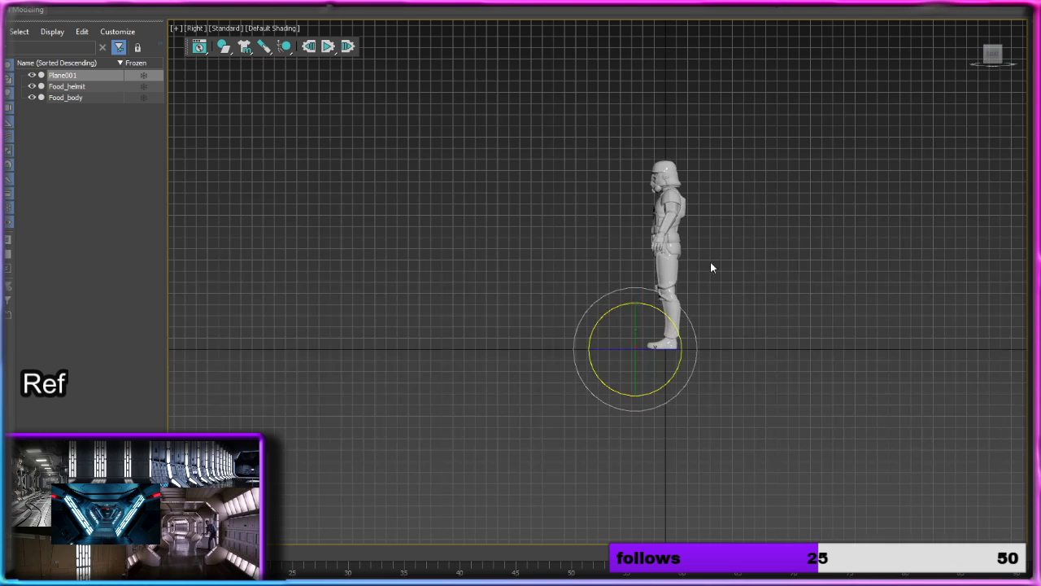
{"action": "scroll", "coordinate": [697, 277], "scroll_direction": "up", "scroll_amount": 6}
{"action": "scroll", "coordinate": [697, 279], "scroll_direction": "down", "scroll_amount": 4}
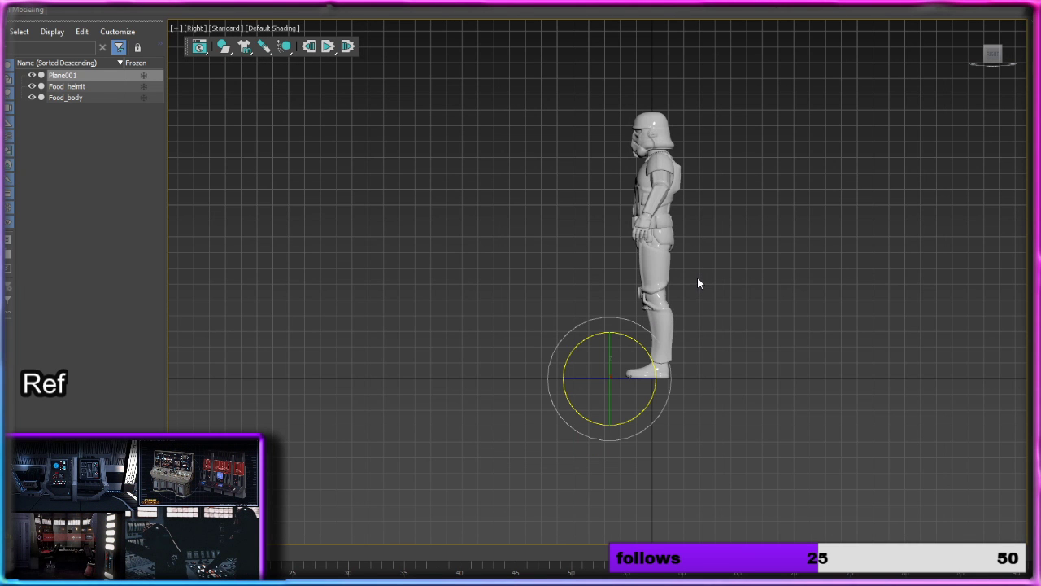
{"action": "left_click", "coordinate": [988, 78]}
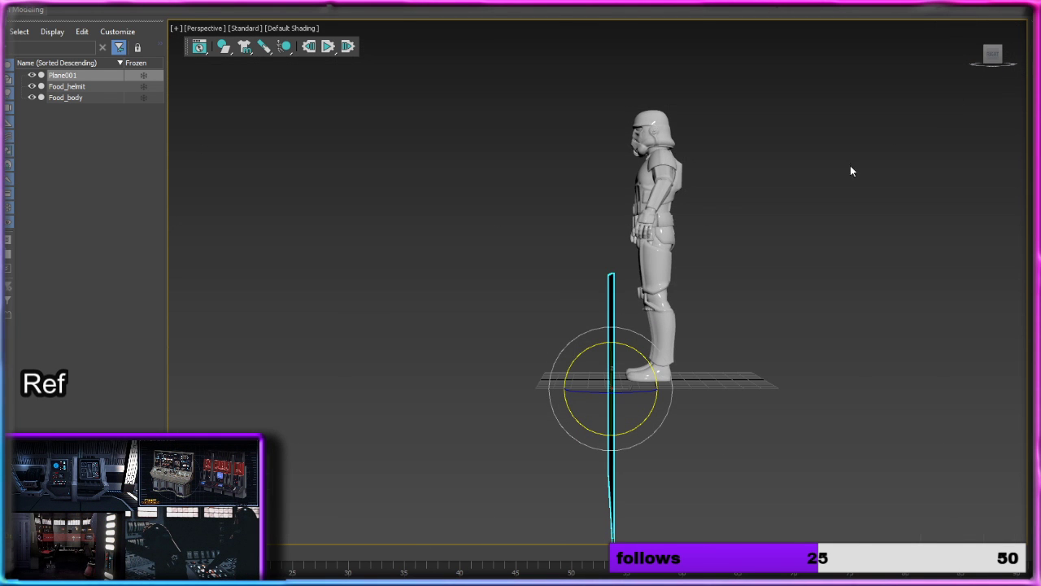
{"action": "key", "text": "w"}
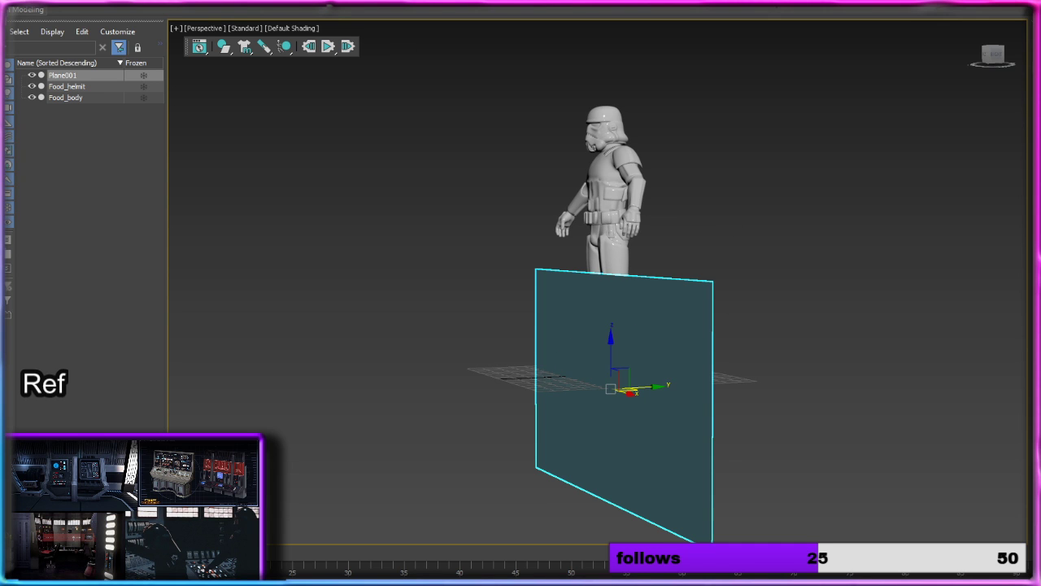
{"action": "left_click_drag", "start_coordinate": [674, 371], "coordinate": [727, 367]}
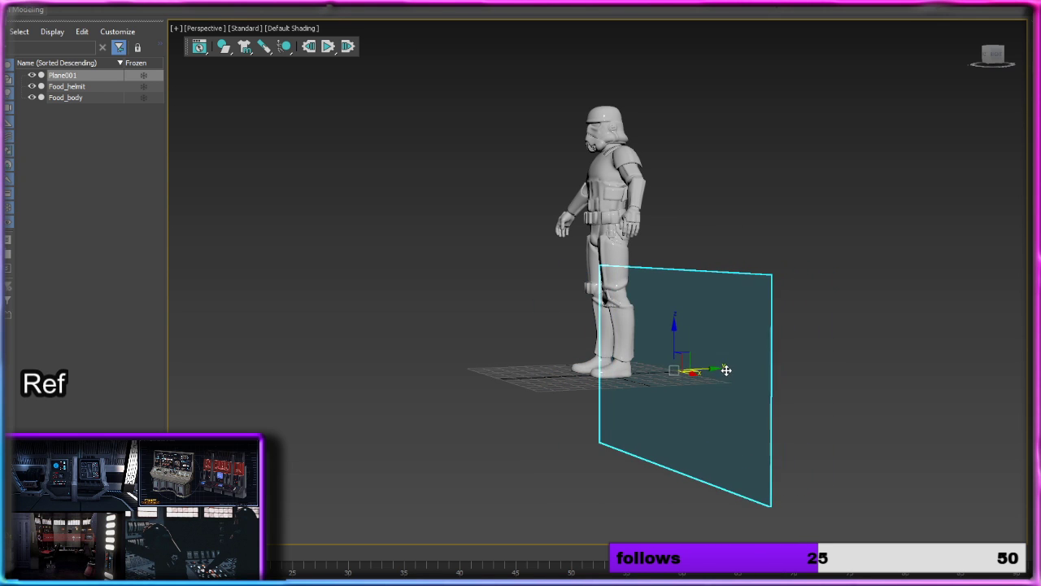
Step: Raise the upright plane along Z until its lower edge meets the floor, and centre it behind the trooper along X
{"action": "left_click_drag", "start_coordinate": [675, 348], "coordinate": [653, 239]}
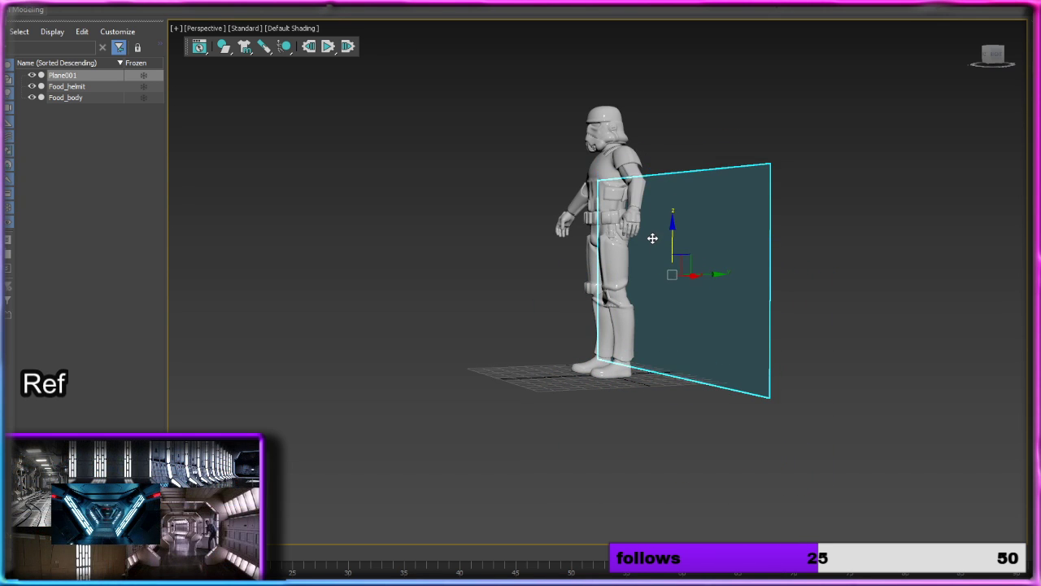
{"action": "middle_click_drag", "start_coordinate": [653, 240], "coordinate": [733, 244], "text": "alt"}
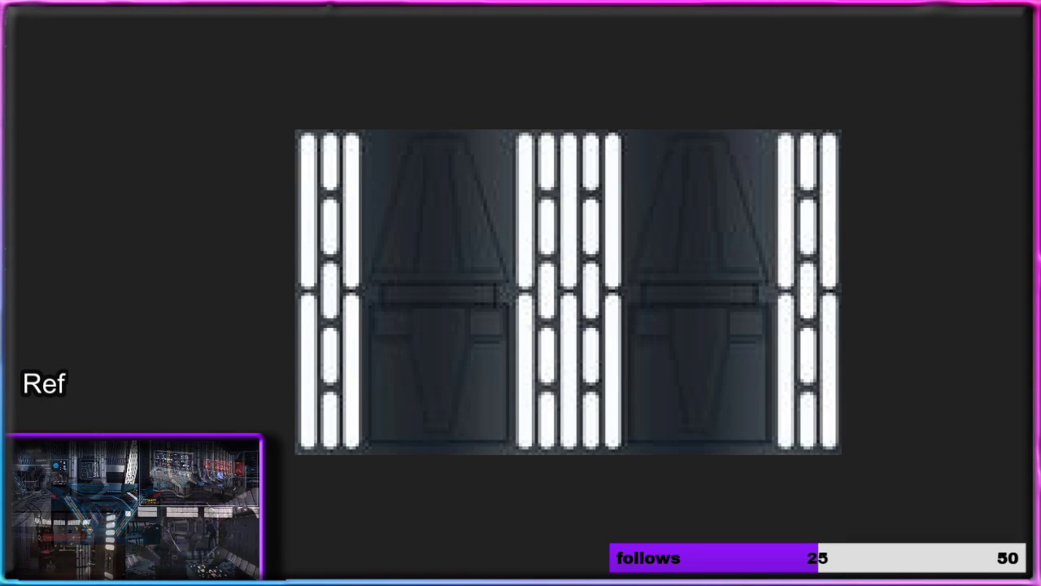
{"action": "left_click", "coordinate": [7, 286]}
{"action": "left_click", "coordinate": [7, 286]}
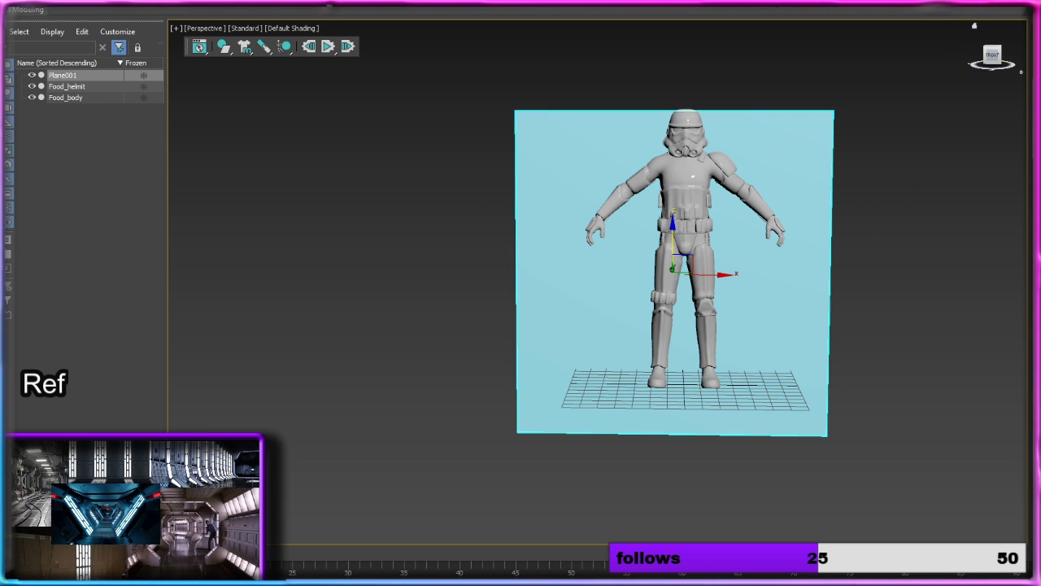
{"action": "left_click_drag", "start_coordinate": [670, 234], "coordinate": [670, 164]}
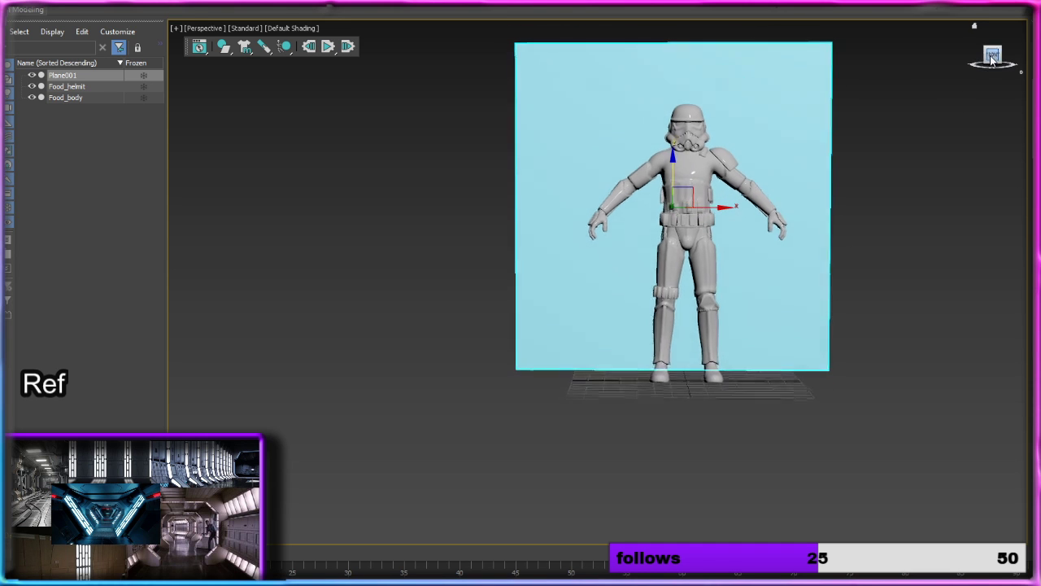
{"action": "middle_click_drag", "start_coordinate": [876, 139], "coordinate": [783, 174]}
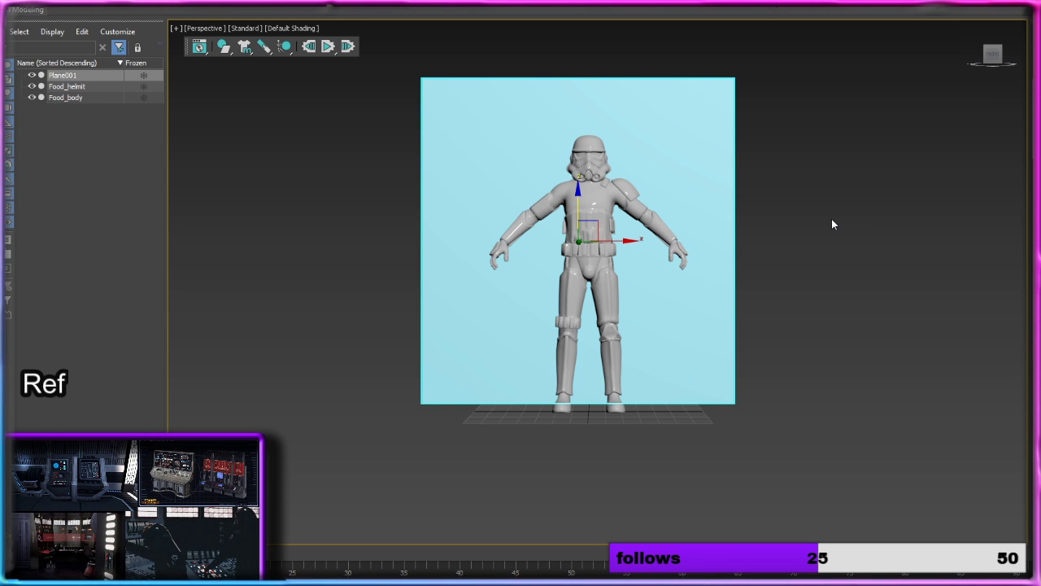
{"action": "key", "text": "u"}
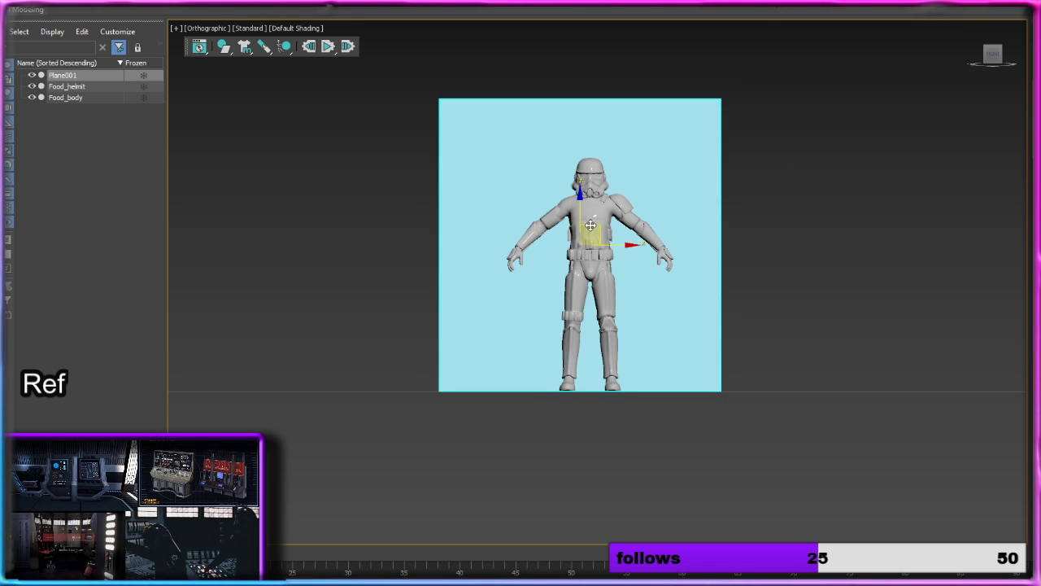
{"action": "left_click_drag", "start_coordinate": [621, 244], "coordinate": [628, 244]}
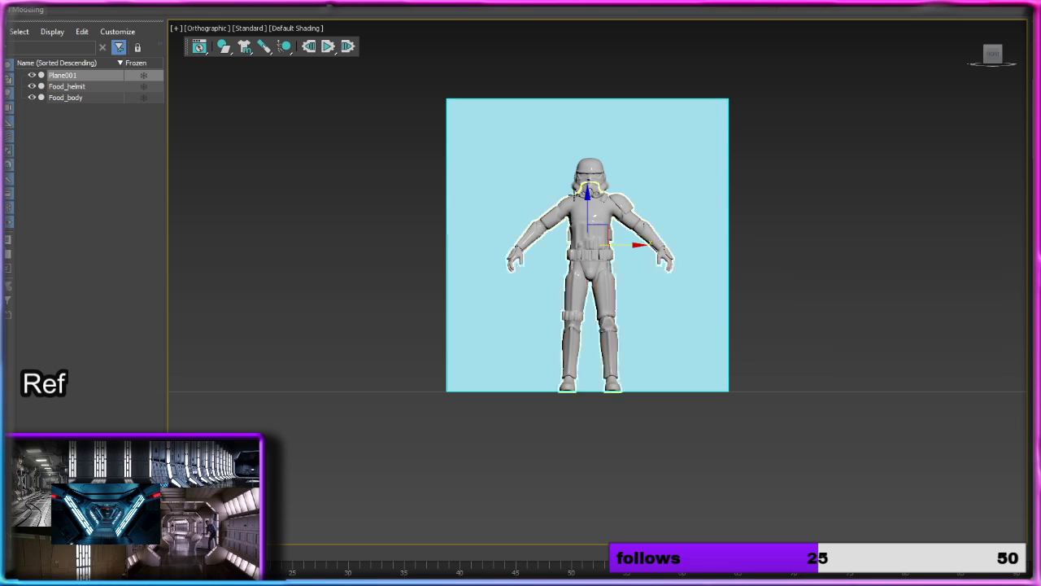
Step: Hide the trooper's helmet and body so that only the plane is displayed
{"action": "left_click", "coordinate": [31, 86]}
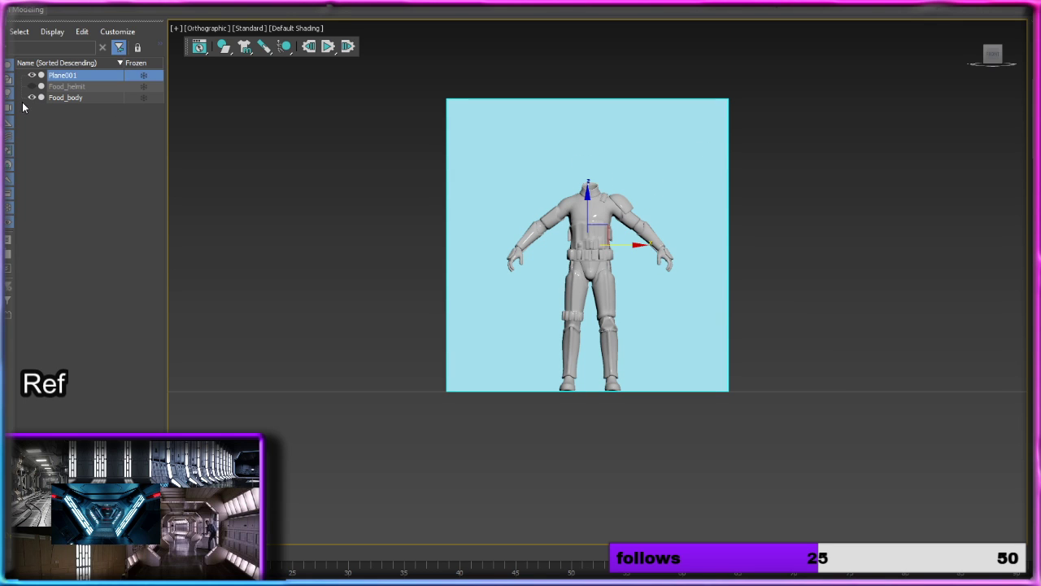
{"action": "left_click", "coordinate": [26, 107]}
{"action": "left_click", "coordinate": [32, 97]}
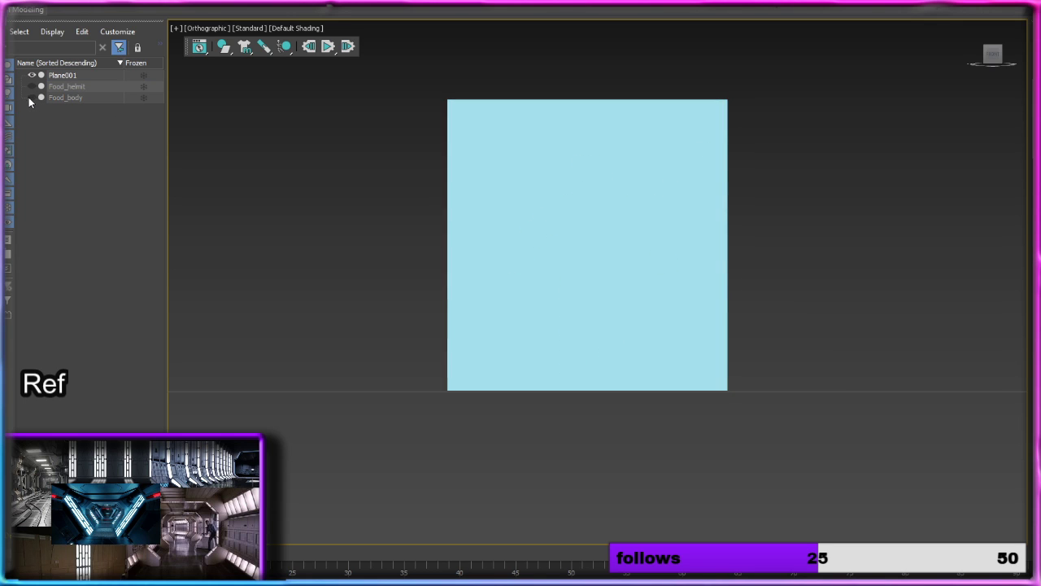
Step: Display the viewport with Edged Faces and widen the plane, dividing it into four vertical segments
{"action": "left_click", "coordinate": [602, 172]}
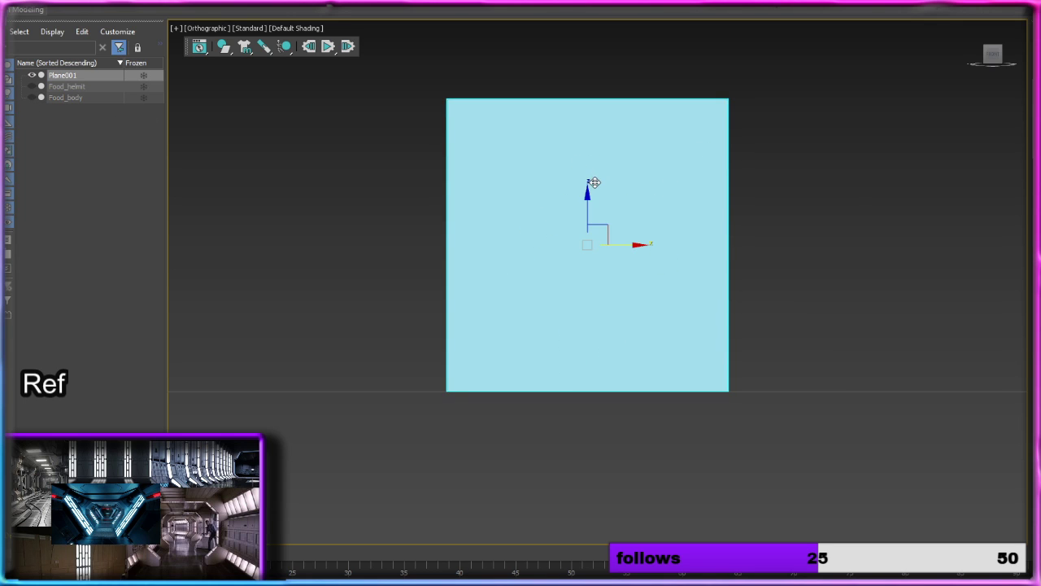
{"action": "left_click", "coordinate": [293, 28]}
{"action": "left_click", "coordinate": [354, 168]}
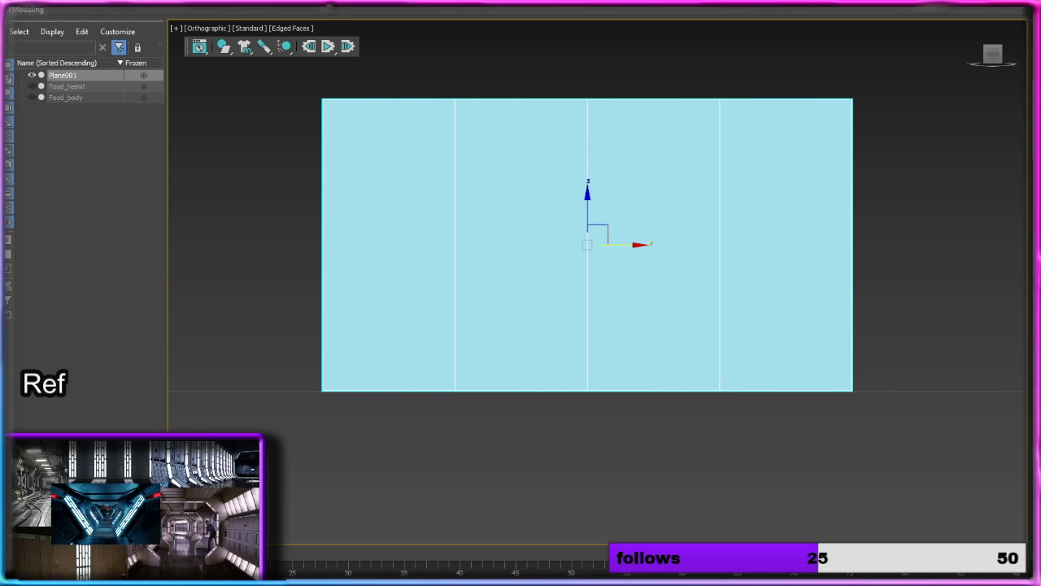
Step: Return to the perspective view and rename the plane Wall_base
{"action": "middle_click_drag", "start_coordinate": [886, 268], "coordinate": [793, 278], "text": "alt"}
{"action": "key", "text": "p"}
{"action": "scroll", "coordinate": [851, 279], "scroll_direction": "up", "scroll_amount": 6}
{"action": "middle_click_drag", "start_coordinate": [793, 278], "coordinate": [694, 288]}
{"action": "scroll", "coordinate": [781, 288], "scroll_direction": "down", "scroll_amount": 5}
{"action": "scroll", "coordinate": [699, 308], "scroll_direction": "up", "scroll_amount": 3}
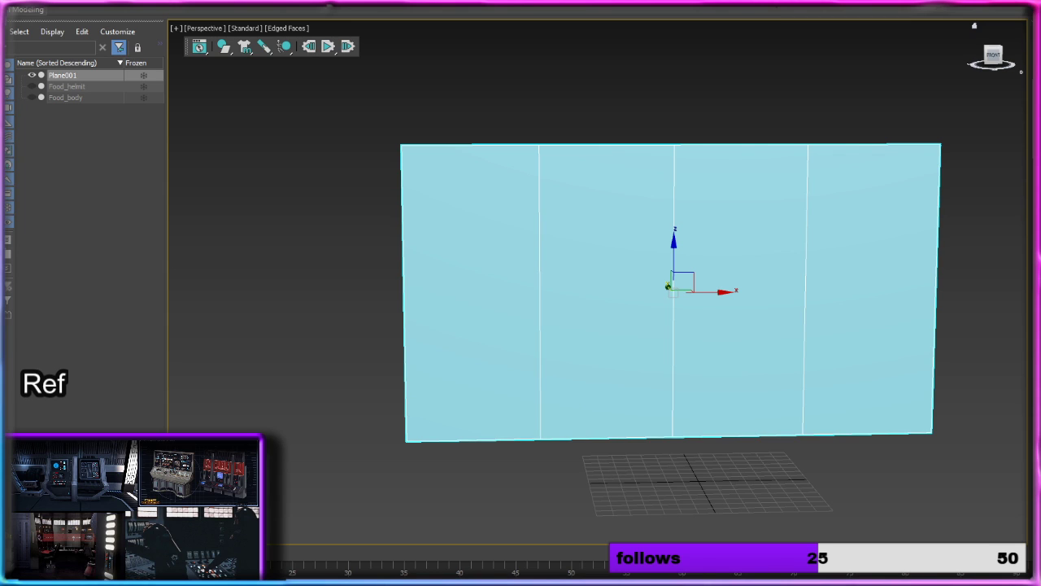
{"action": "left_click", "coordinate": [891, 400]}
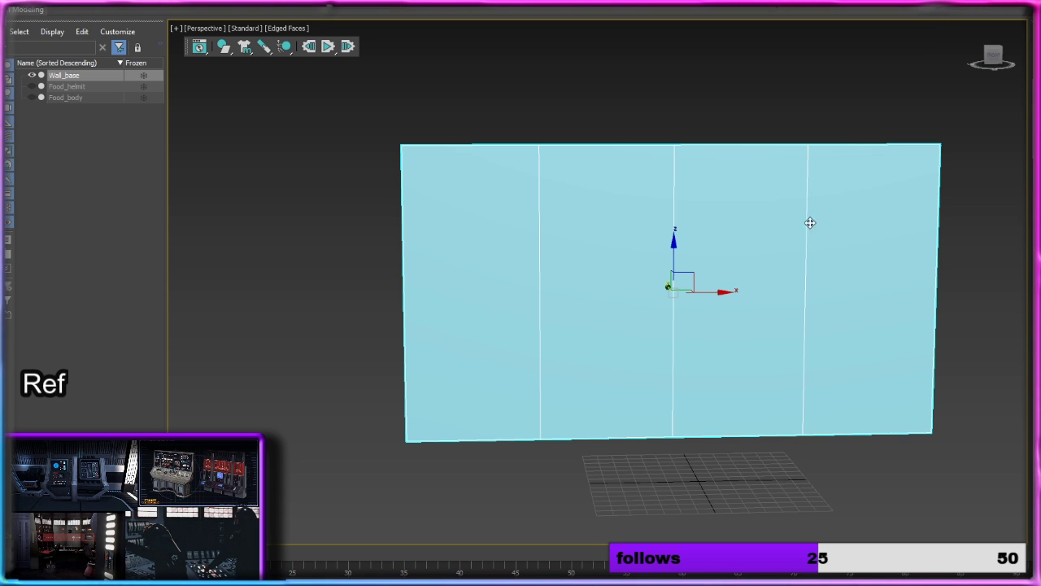
Step: Clone Wall_base as a single copy in front of the original and name it pannel_shapes_1
{"action": "middle_click_drag", "start_coordinate": [744, 255], "coordinate": [800, 286], "text": "alt"}
{"action": "left_click_drag", "start_coordinate": [711, 291], "coordinate": [744, 290], "text": "shift"}
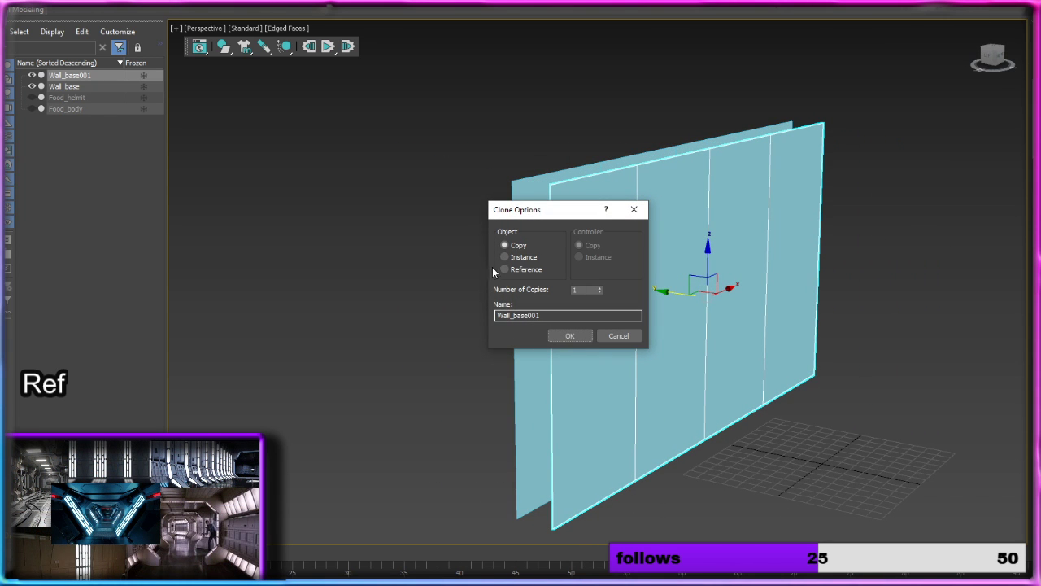
{"action": "left_click", "coordinate": [551, 315]}
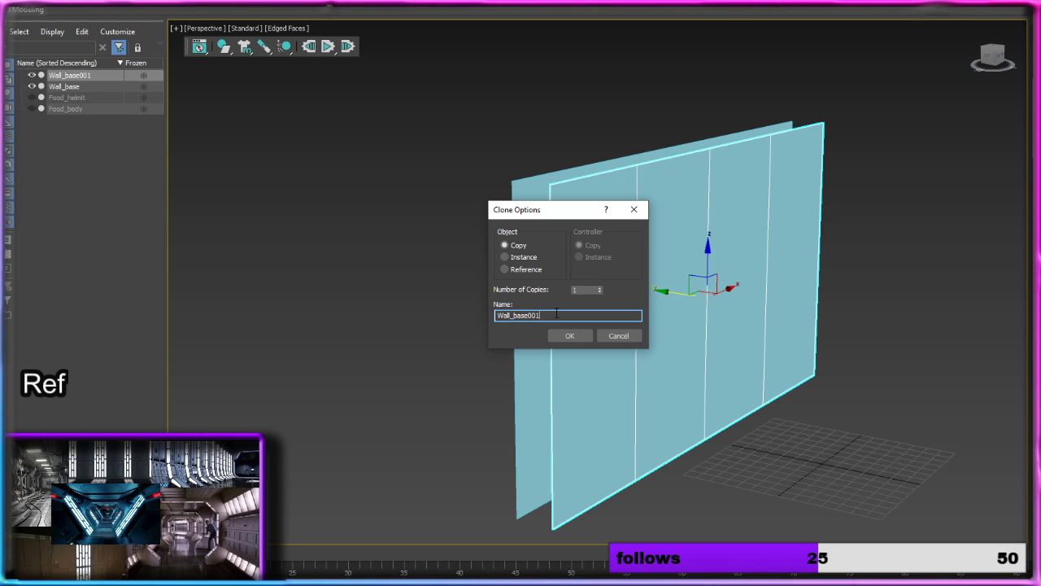
{"action": "left_click_drag", "start_coordinate": [557, 314], "coordinate": [438, 313]}
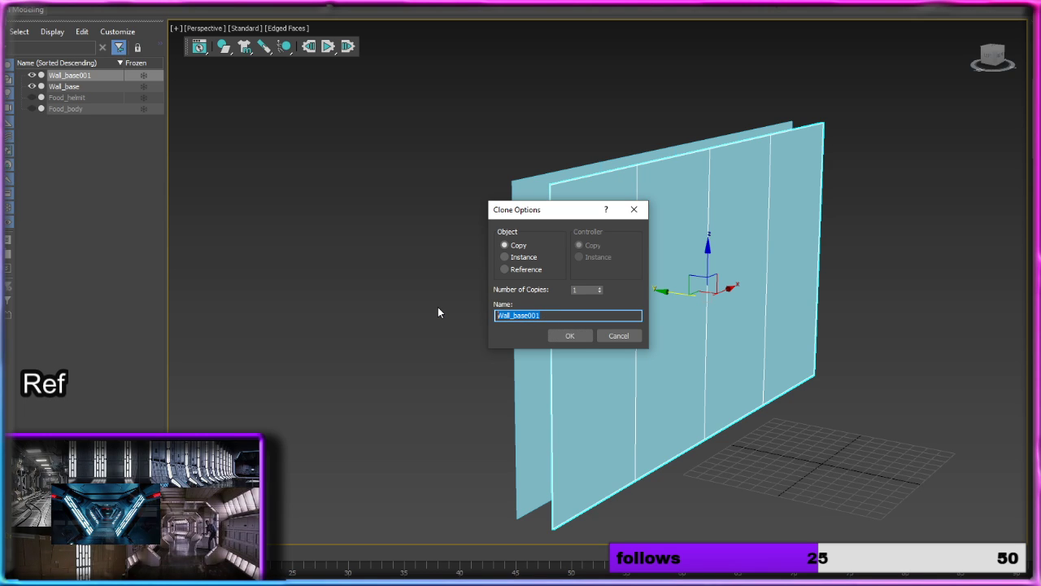
{"action": "type", "text": "pannel_"}
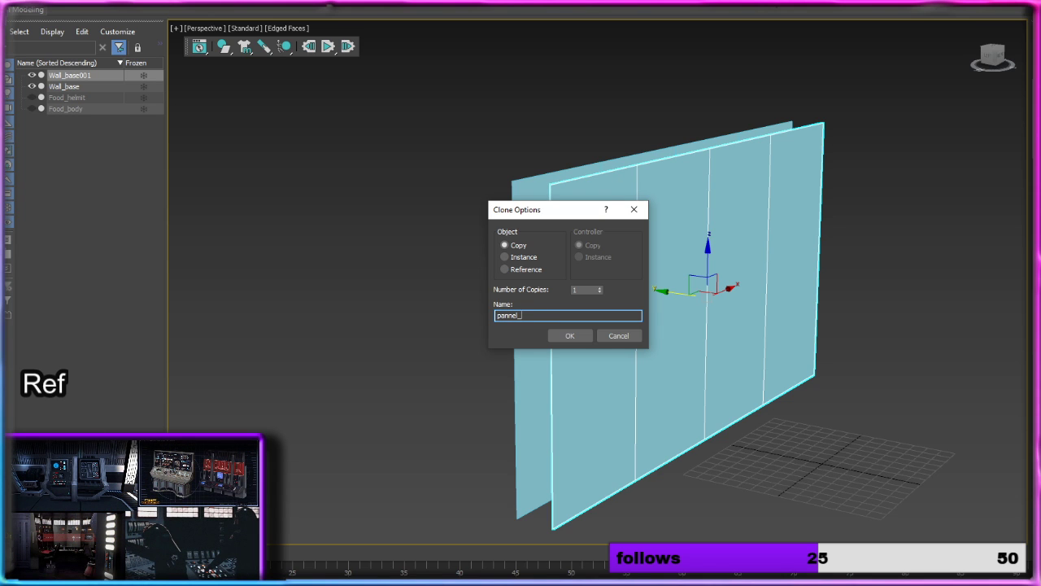
{"action": "type", "text": "shape"}
{"action": "type", "text": "s_1"}
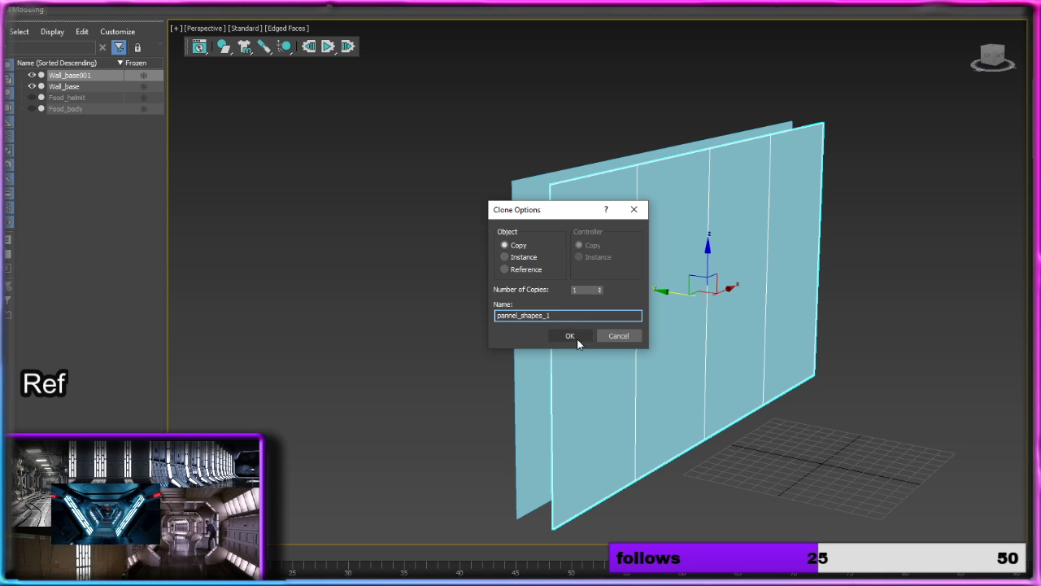
{"action": "left_click", "coordinate": [577, 342]}
Step: Convert pannel_shapes_1 to an Editable Poly and select its leftmost polygon
{"action": "mouse_move", "coordinate": [742, 264]}
{"action": "middle_mouse_down", "text": "alt"}
{"action": "mouse_move", "coordinate": [655, 266]}
{"action": "mouse_move", "coordinate": [705, 266]}
{"action": "middle_mouse_up", "text": "alt"}
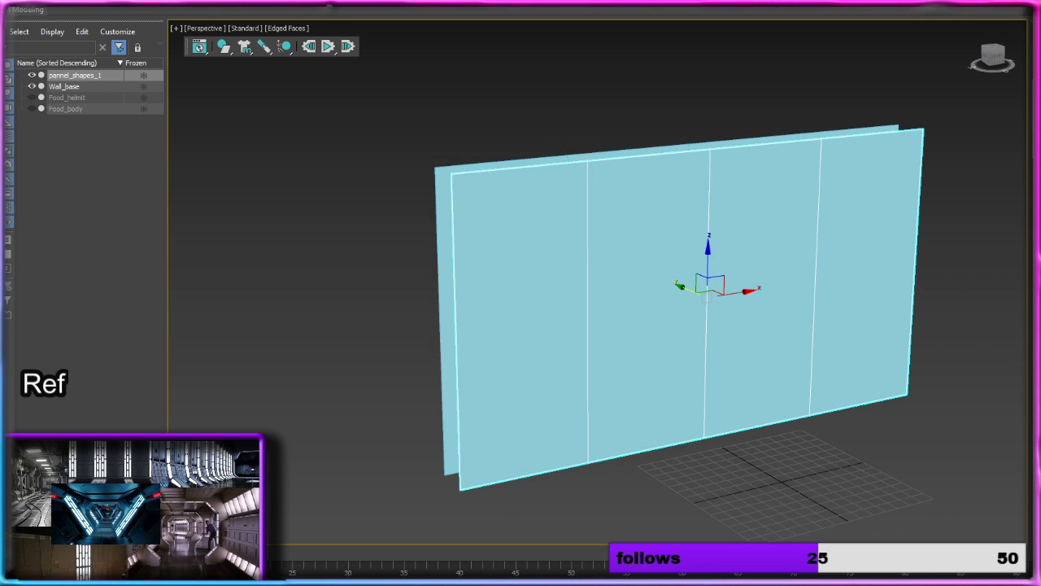
{"action": "right_click", "coordinate": [837, 242]}
{"action": "mouse_move", "coordinate": [890, 369]}
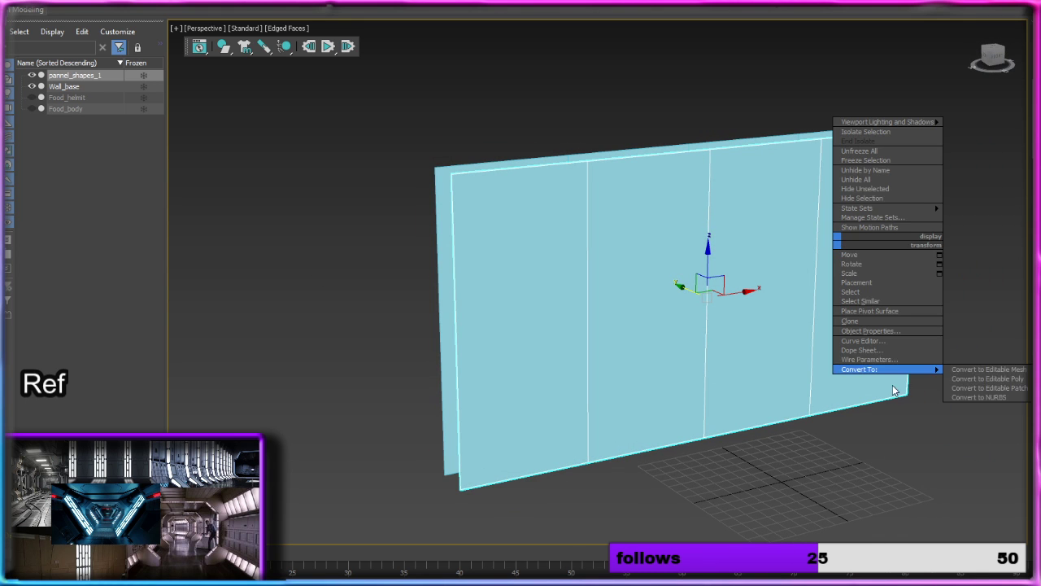
{"action": "left_click", "coordinate": [987, 378]}
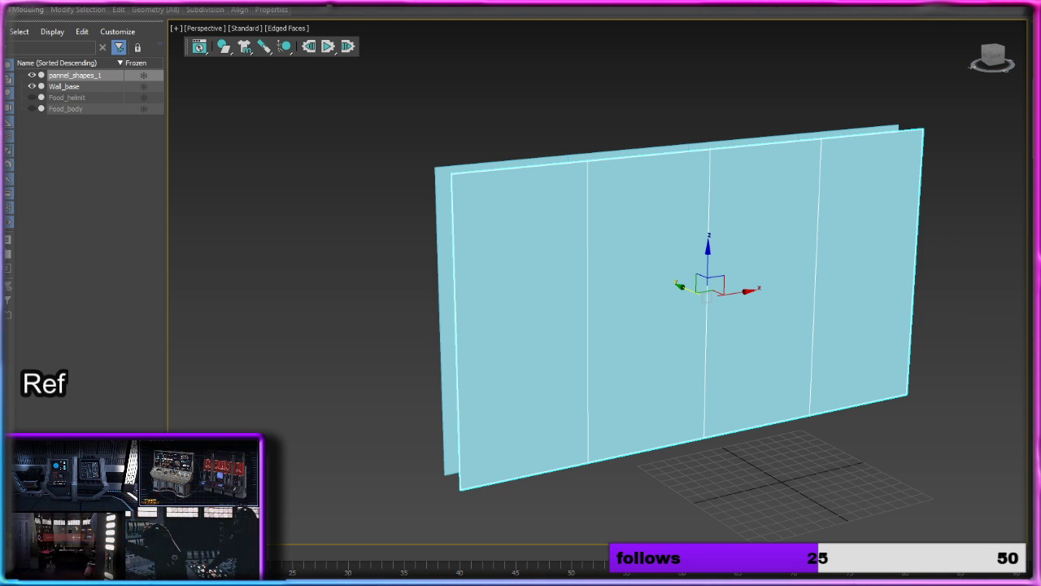
{"action": "key", "text": "4"}
{"action": "left_click", "coordinate": [544, 306]}
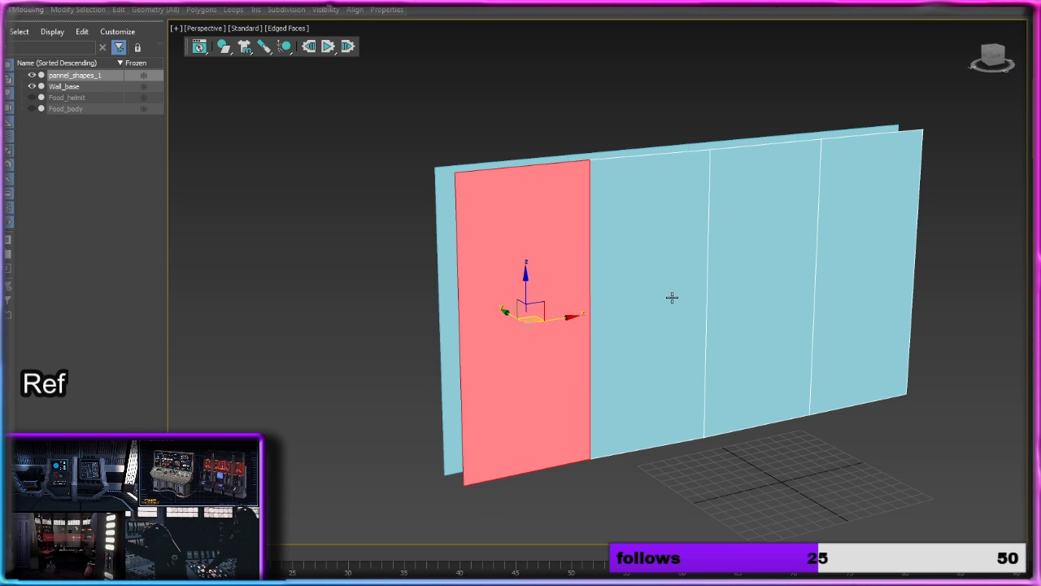
{"action": "middle_click_drag", "start_coordinate": [710, 309], "coordinate": [670, 306], "text": "alt"}
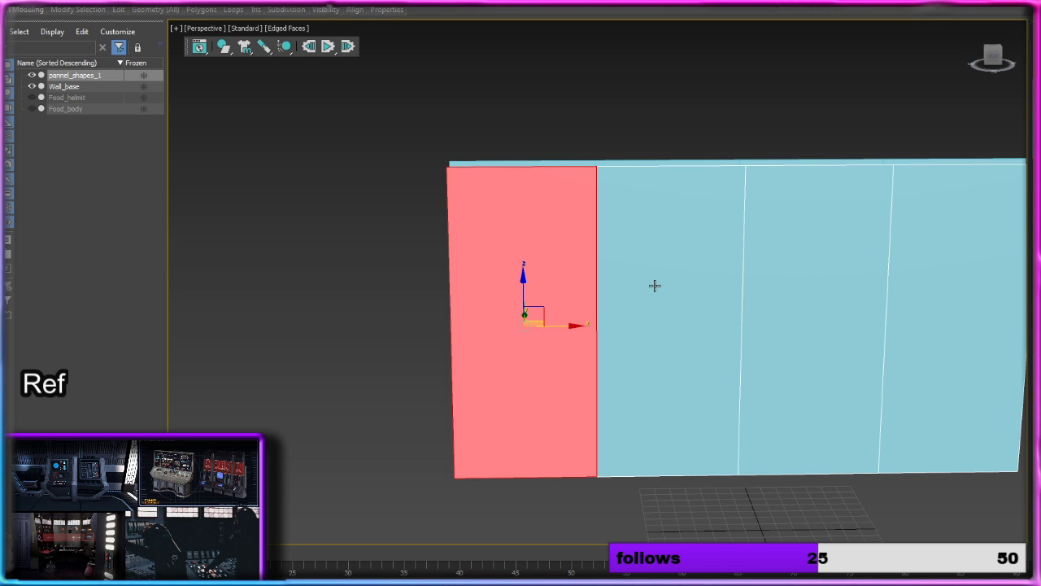
{"action": "middle_click_drag", "start_coordinate": [653, 209], "coordinate": [707, 244], "text": "alt"}
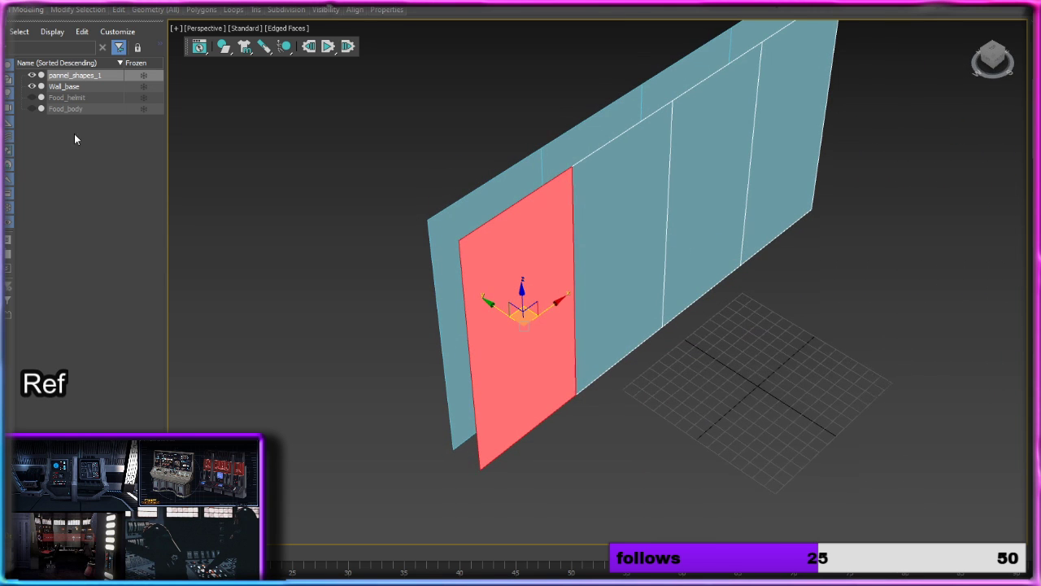
Step: Hide pannel_shapes_1 and apply the corridor wall reference image to Wall_base as its texture
{"action": "left_click", "coordinate": [32, 75]}
{"action": "key", "text": "w"}
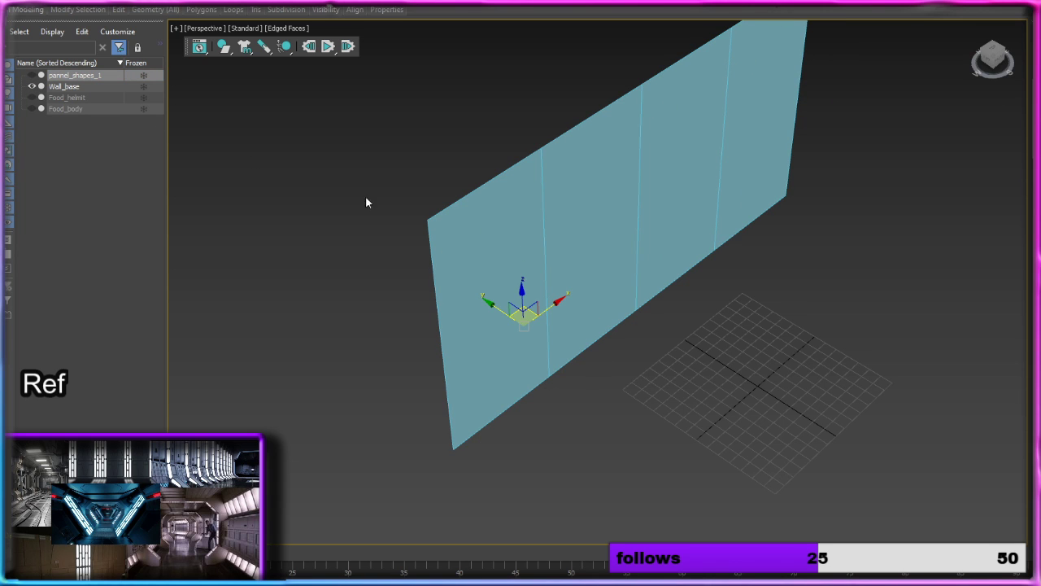
{"action": "left_click", "coordinate": [114, 86]}
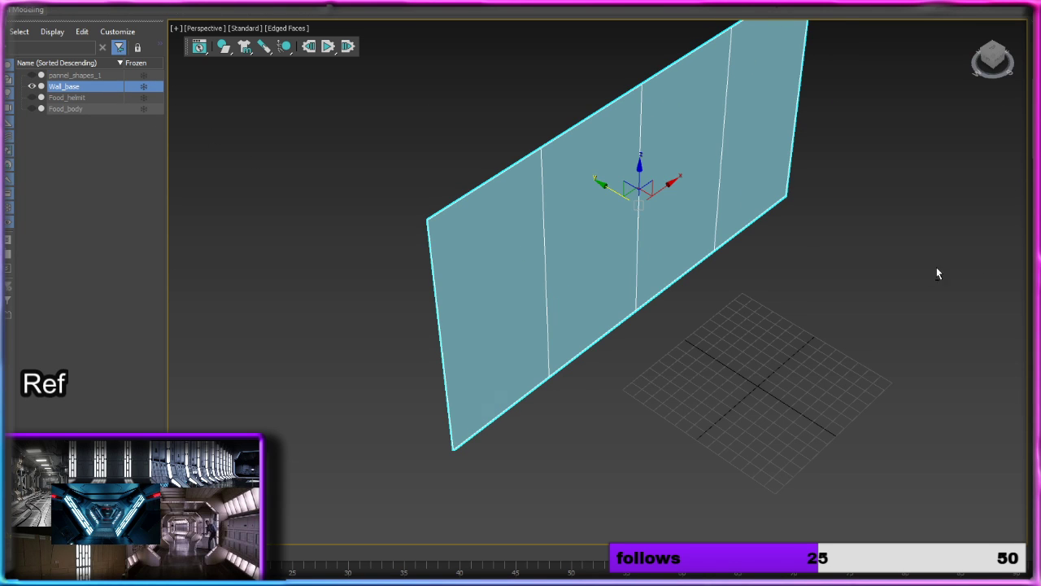
{"action": "middle_click_drag", "start_coordinate": [936, 269], "coordinate": [833, 256], "text": "alt"}
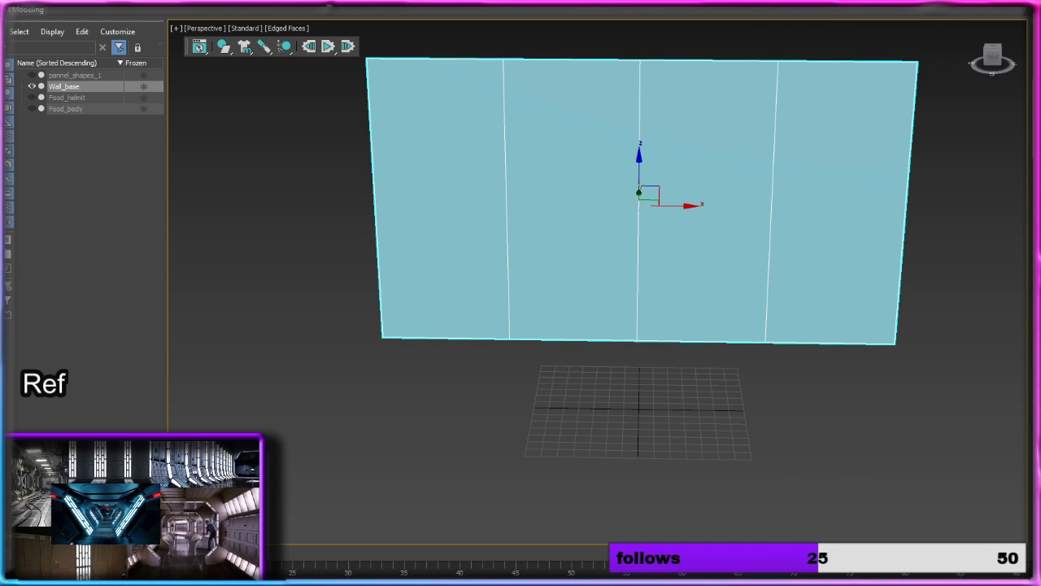
{"action": "left_click_drag", "start_coordinate": [8, 455], "coordinate": [551, 218]}
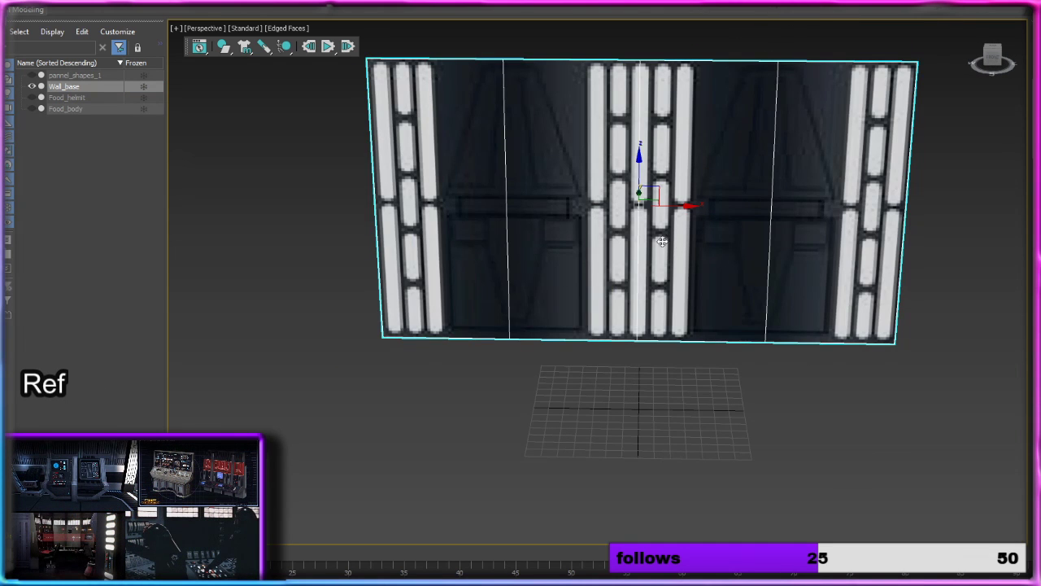
Step: Fit the texture mapping on Wall_base to the proportions of the wall image in the Reffance folder
{"action": "middle_click_drag", "start_coordinate": [660, 242], "coordinate": [699, 235], "text": "alt"}
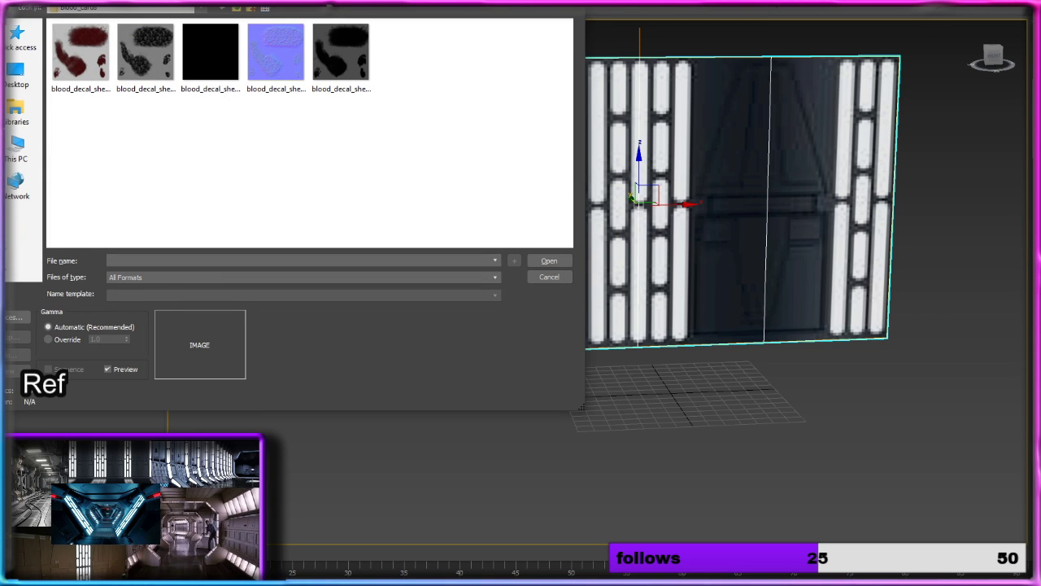
{"action": "left_click", "coordinate": [236, 9]}
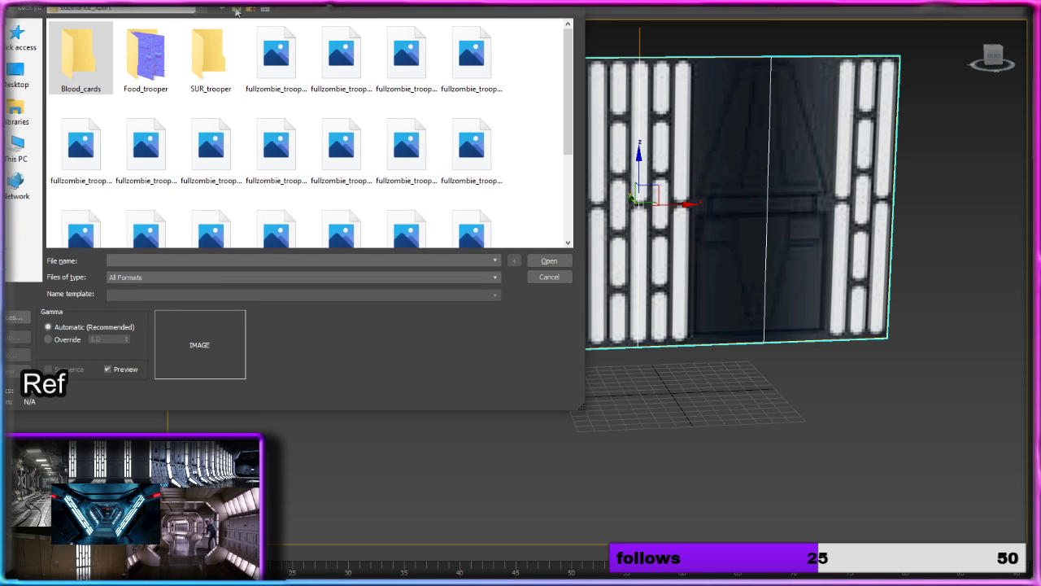
{"action": "left_click", "coordinate": [235, 9]}
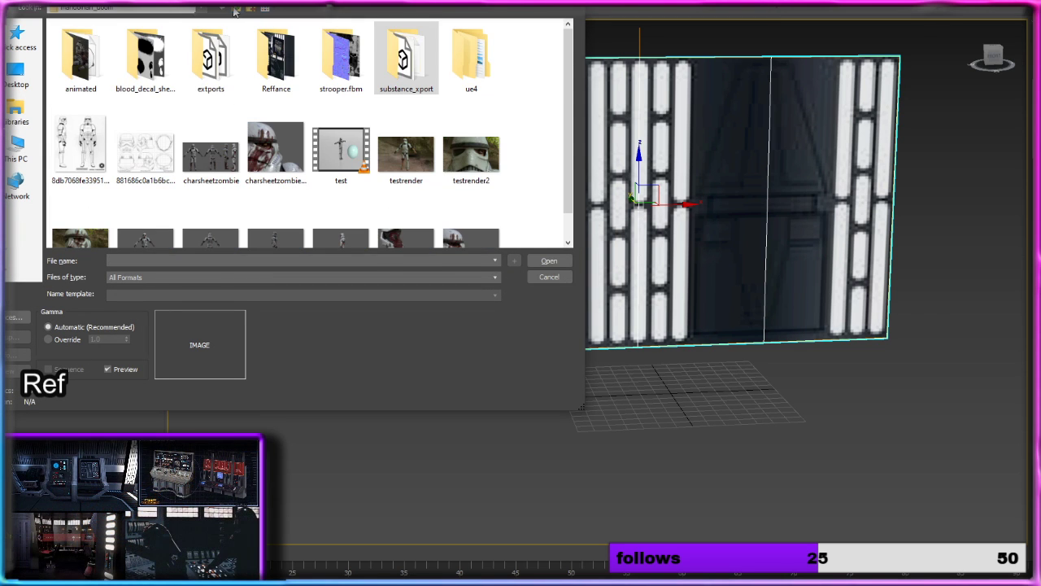
{"action": "double_click", "coordinate": [272, 71]}
{"action": "left_click", "coordinate": [211, 57]}
{"action": "left_click", "coordinate": [546, 261]}
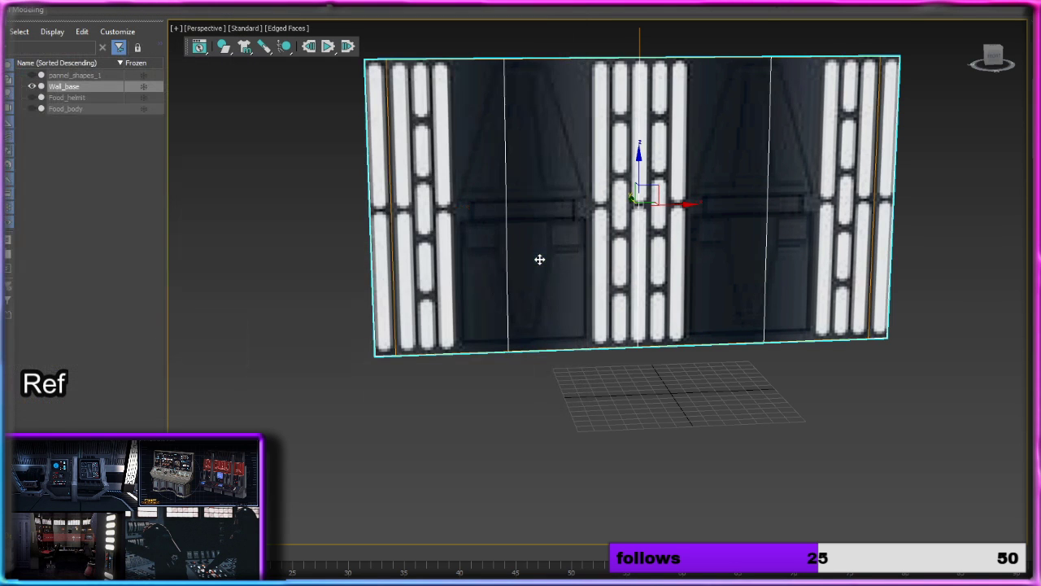
Step: Adjust the mapping width and shift the mapping along X so that the light strips line up with the segments of Wall_base
{"action": "middle_click_drag", "start_coordinate": [737, 231], "coordinate": [885, 284], "text": "alt"}
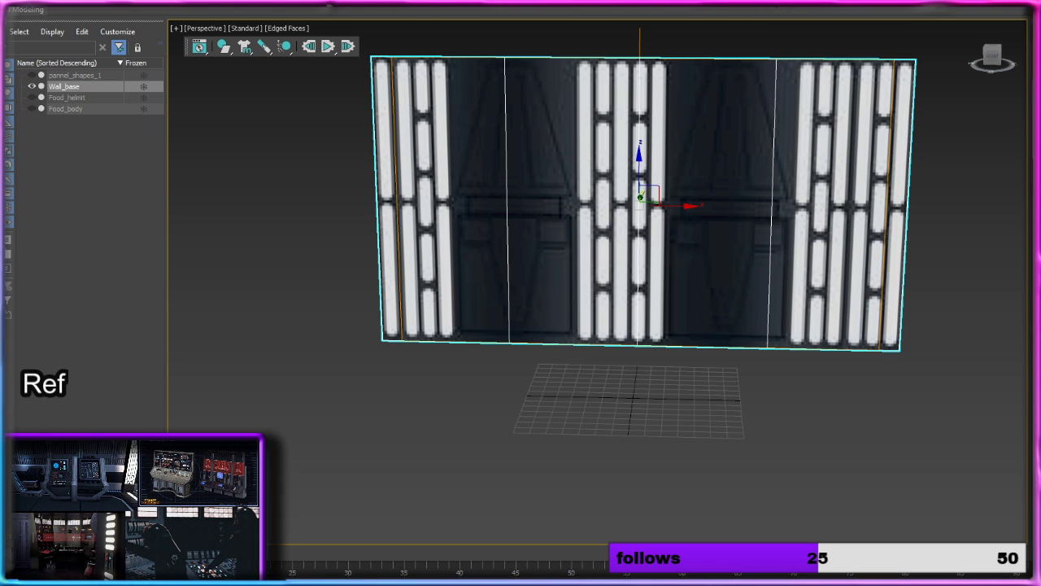
{"action": "mouse_move", "coordinate": [1040, 326]}
{"action": "left_mouse_down"}
{"action": "mouse_move", "coordinate": [1040, 309]}
{"action": "mouse_move", "coordinate": [1040, 333]}
{"action": "left_mouse_up"}
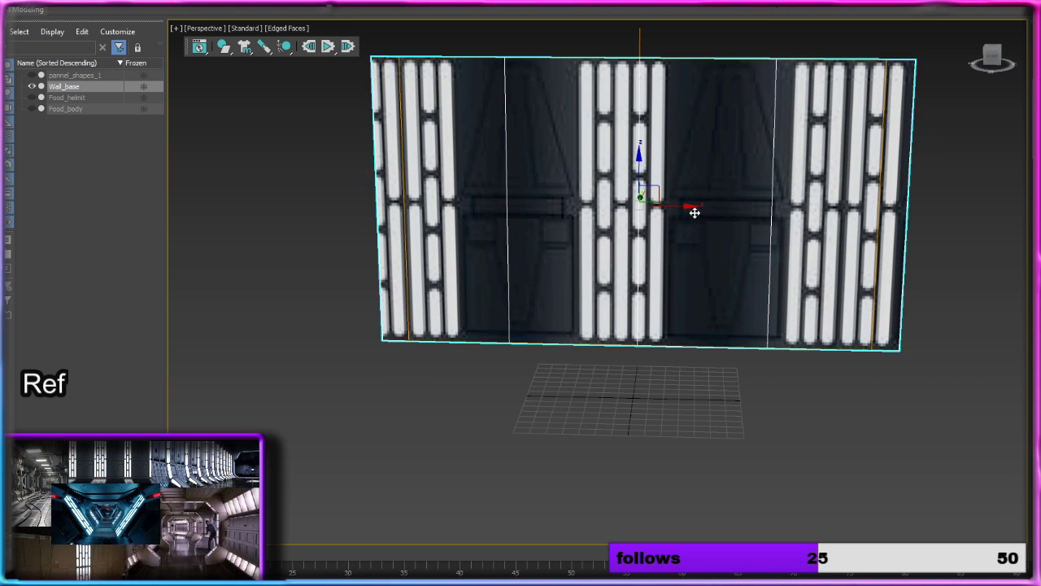
{"action": "mouse_move", "coordinate": [692, 208]}
{"action": "left_mouse_down"}
{"action": "mouse_move", "coordinate": [704, 204]}
{"action": "mouse_move", "coordinate": [673, 205]}
{"action": "mouse_move", "coordinate": [730, 211]}
{"action": "mouse_move", "coordinate": [711, 213]}
{"action": "left_mouse_up"}
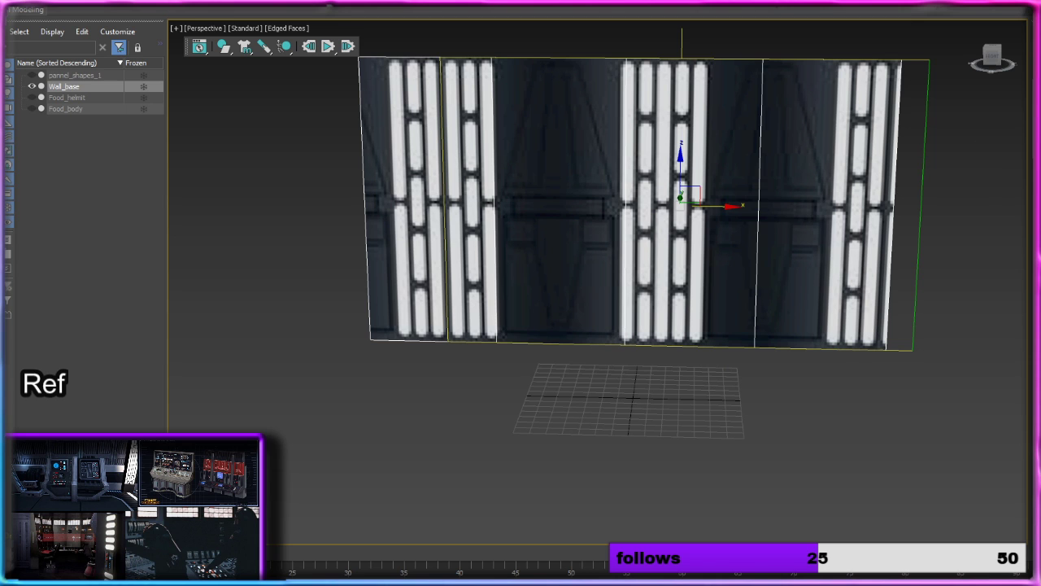
{"action": "left_click", "coordinate": [31, 74]}
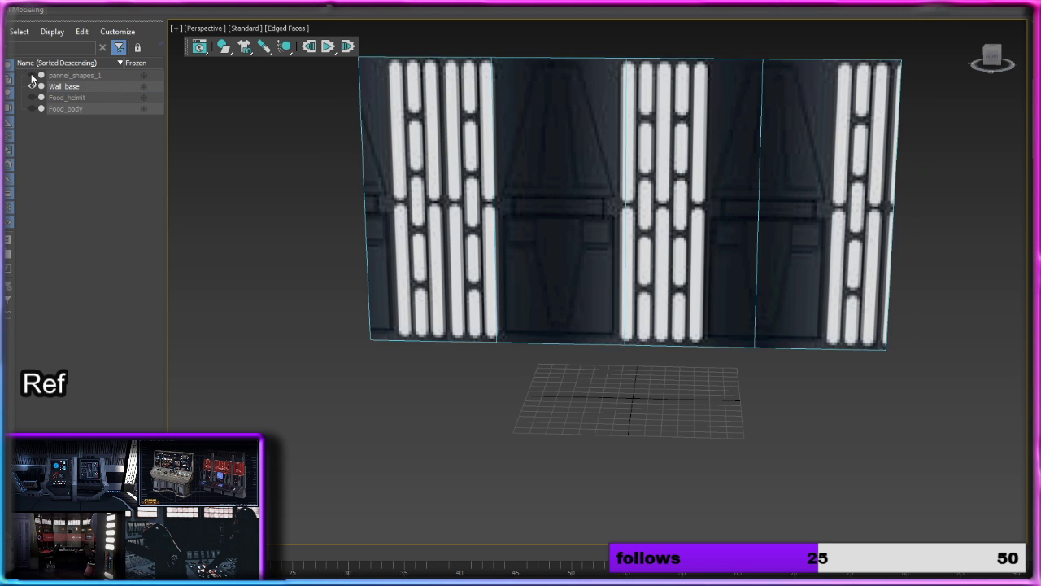
Step: Unhide pannel_shapes_1 and delete all its polygons except the second segment from the left
{"action": "left_click", "coordinate": [32, 75]}
{"action": "middle_click_drag", "start_coordinate": [588, 190], "coordinate": [611, 193], "text": "alt"}
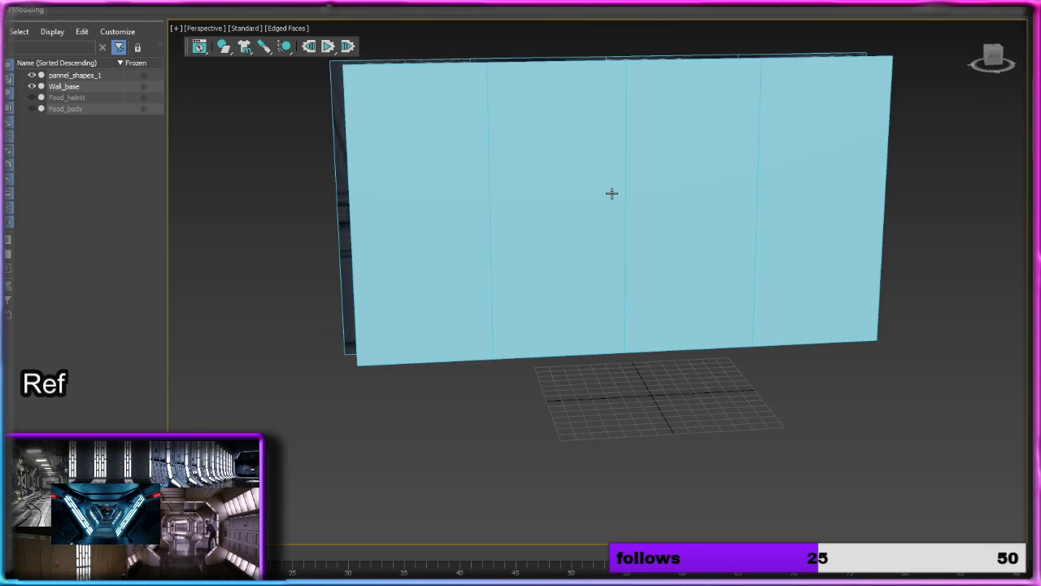
{"action": "left_click", "coordinate": [611, 192]}
{"action": "key", "text": "Delete"}
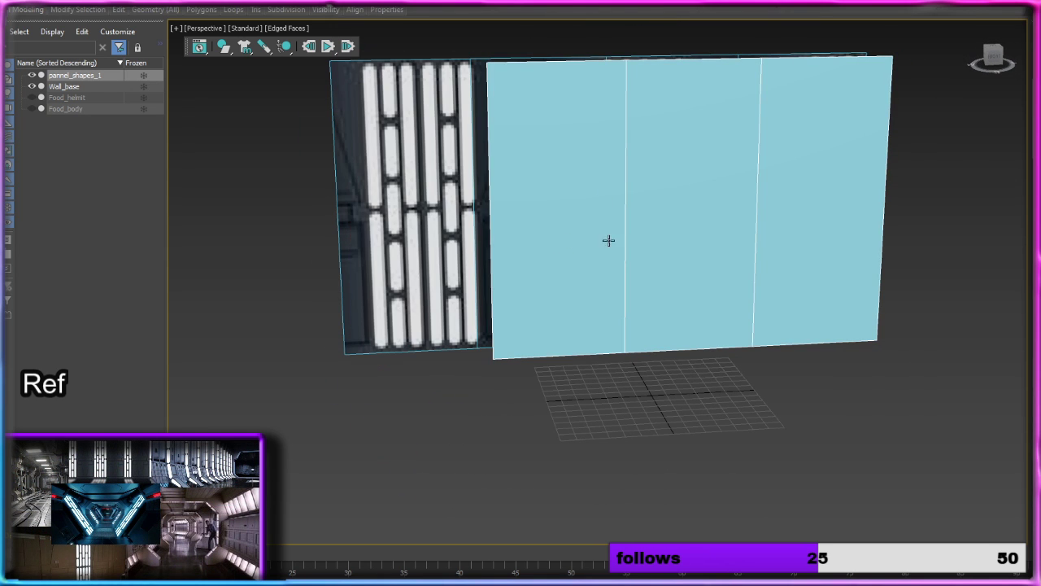
{"action": "left_click", "coordinate": [696, 225]}
{"action": "key", "text": "Delete"}
{"action": "left_click", "coordinate": [794, 213]}
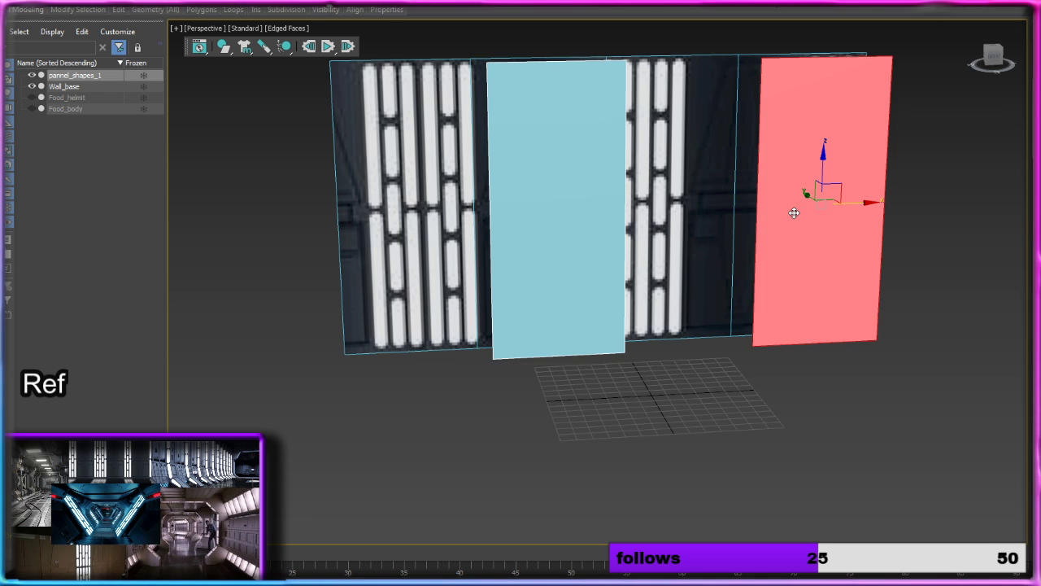
{"action": "key", "text": "Delete"}
{"action": "middle_click_drag", "start_coordinate": [683, 277], "coordinate": [668, 258], "text": "alt"}
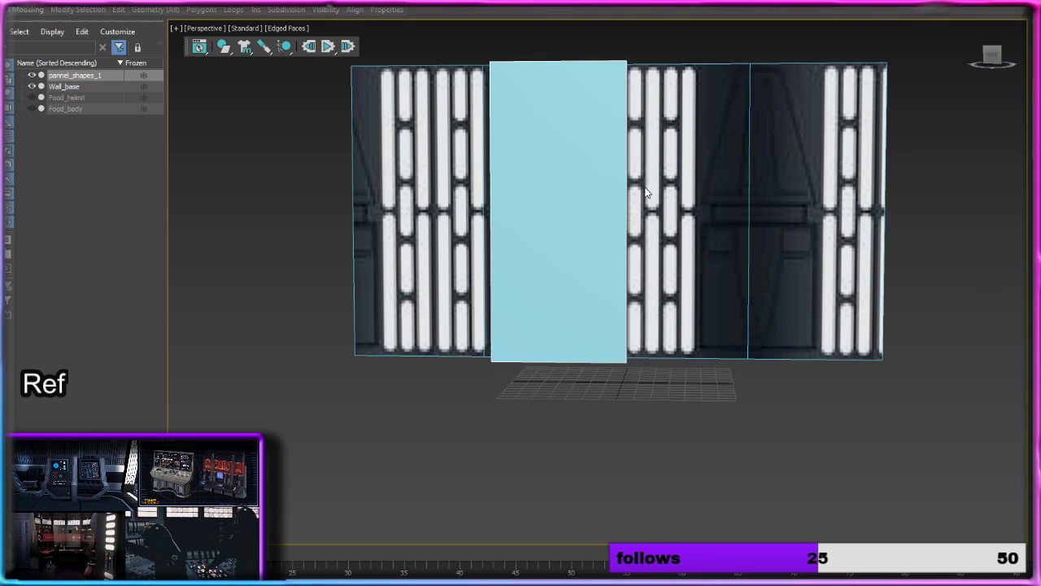
Step: Move the remaining polygon of pannel_shapes_1 along Y so that it sits slightly in front of Wall_base
{"action": "left_click", "coordinate": [570, 167]}
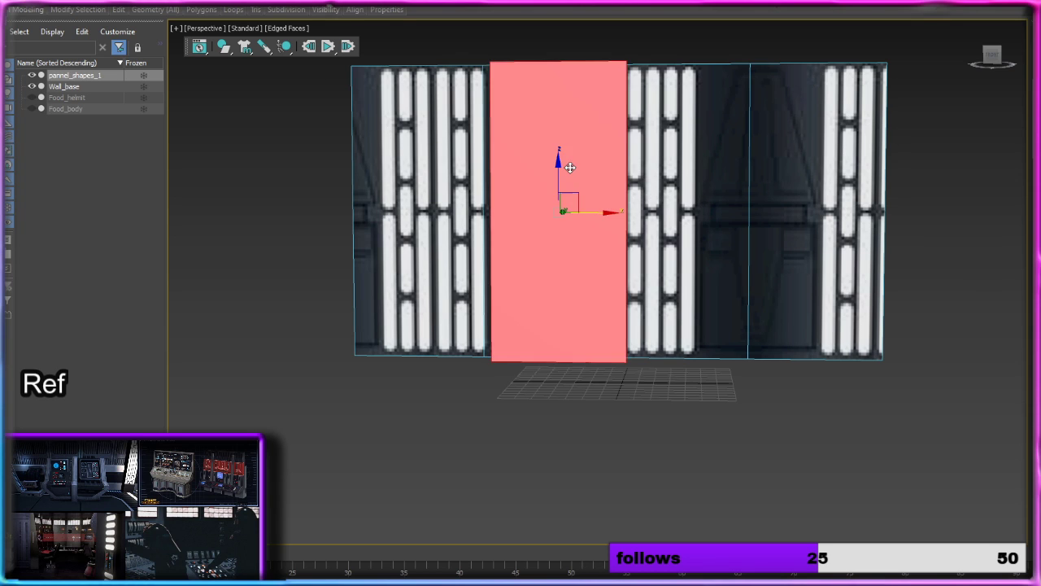
{"action": "middle_click_drag", "start_coordinate": [570, 168], "coordinate": [656, 188], "text": "alt"}
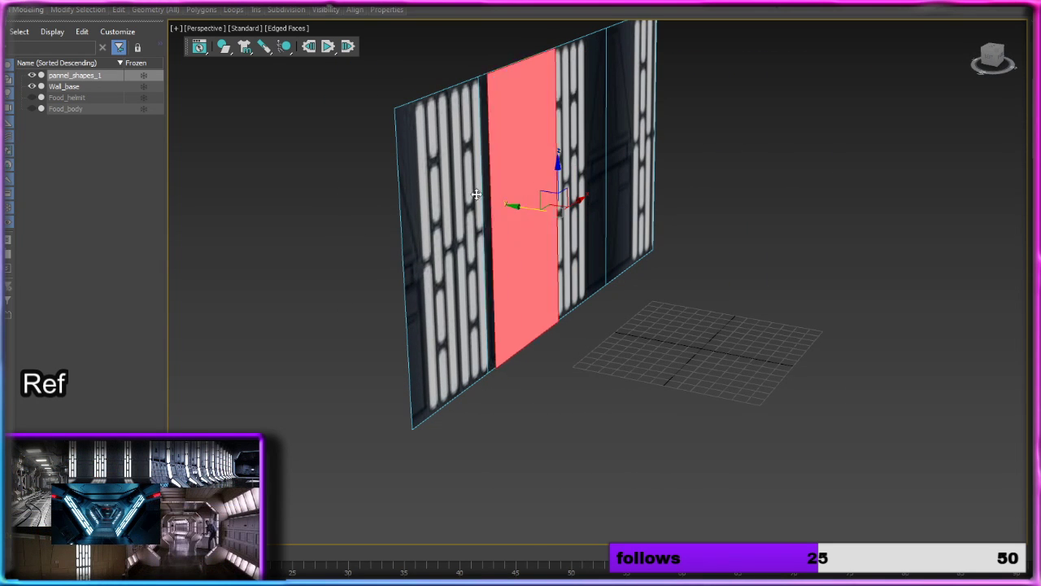
{"action": "left_click_drag", "start_coordinate": [477, 194], "coordinate": [482, 198]}
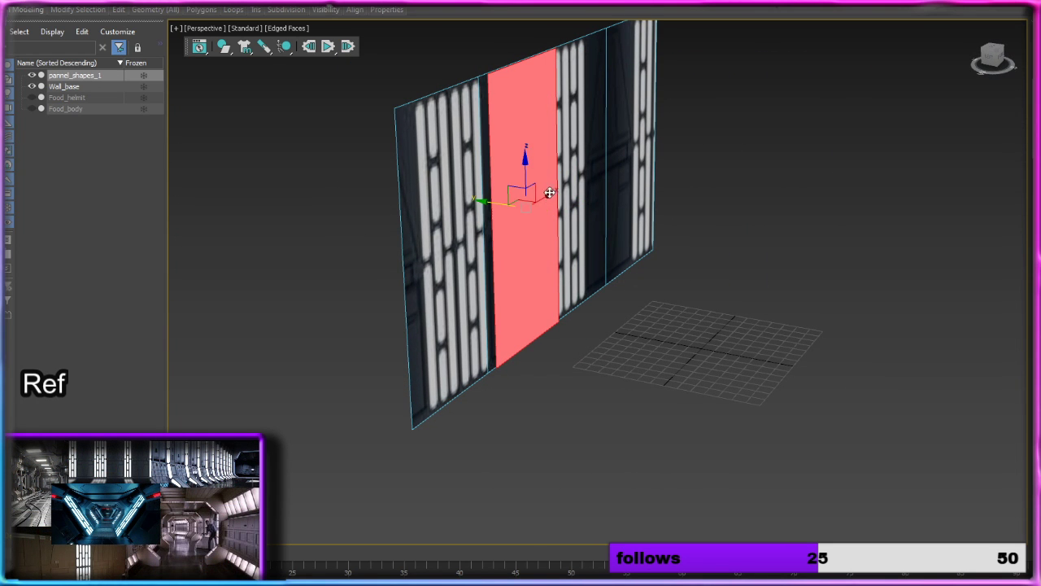
{"action": "left_click_drag", "start_coordinate": [549, 193], "coordinate": [547, 199]}
{"action": "middle_click_drag", "start_coordinate": [545, 199], "coordinate": [524, 203], "text": "alt"}
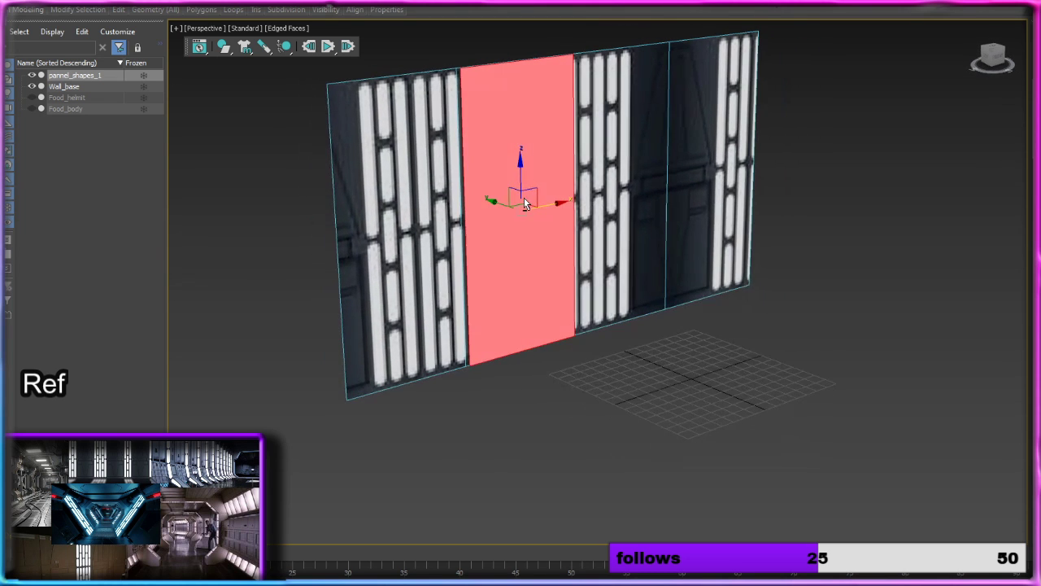
{"action": "left_click_drag", "start_coordinate": [503, 202], "coordinate": [509, 205]}
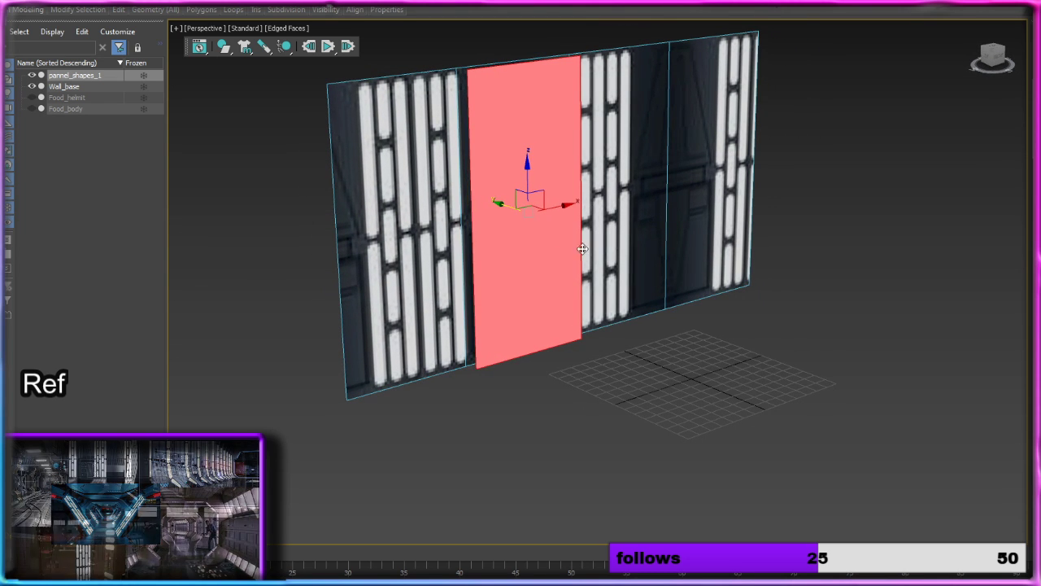
{"action": "key", "text": "alt+z"}
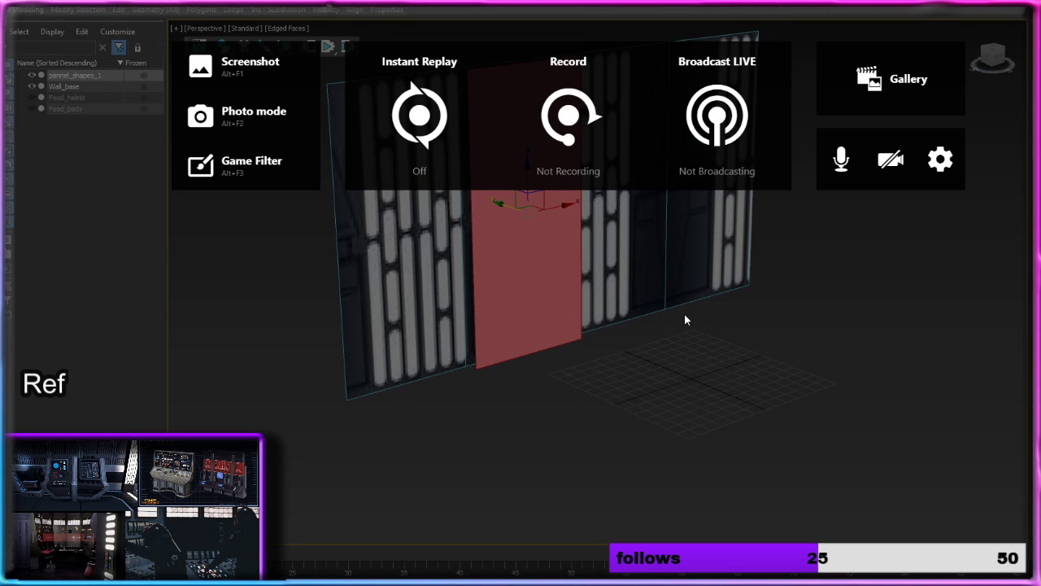
{"action": "key", "text": "alt+z"}
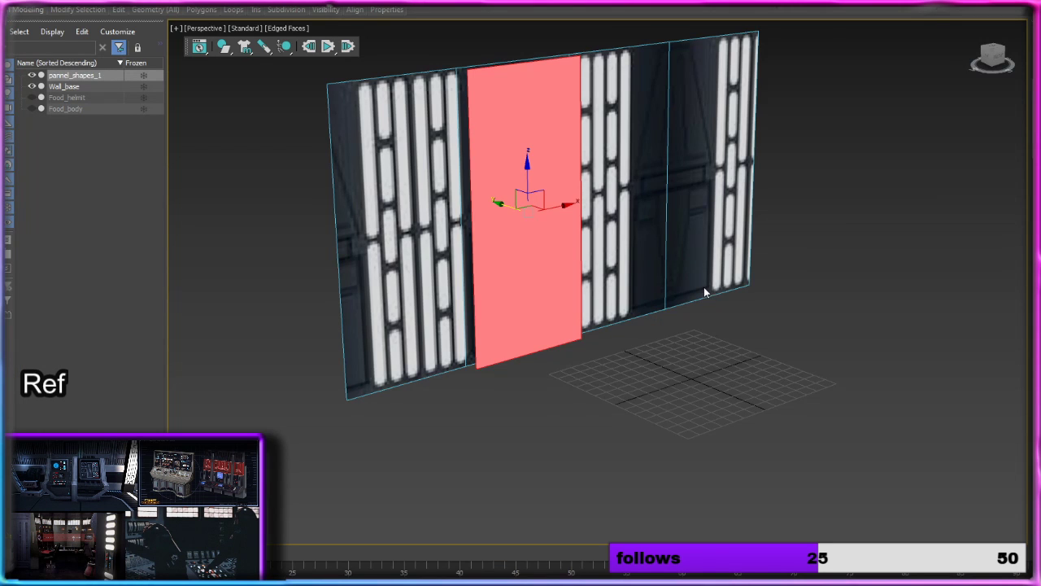
{"action": "middle_click_drag", "start_coordinate": [705, 289], "coordinate": [493, 381], "text": "alt"}
{"action": "left_click", "coordinate": [606, 367]}
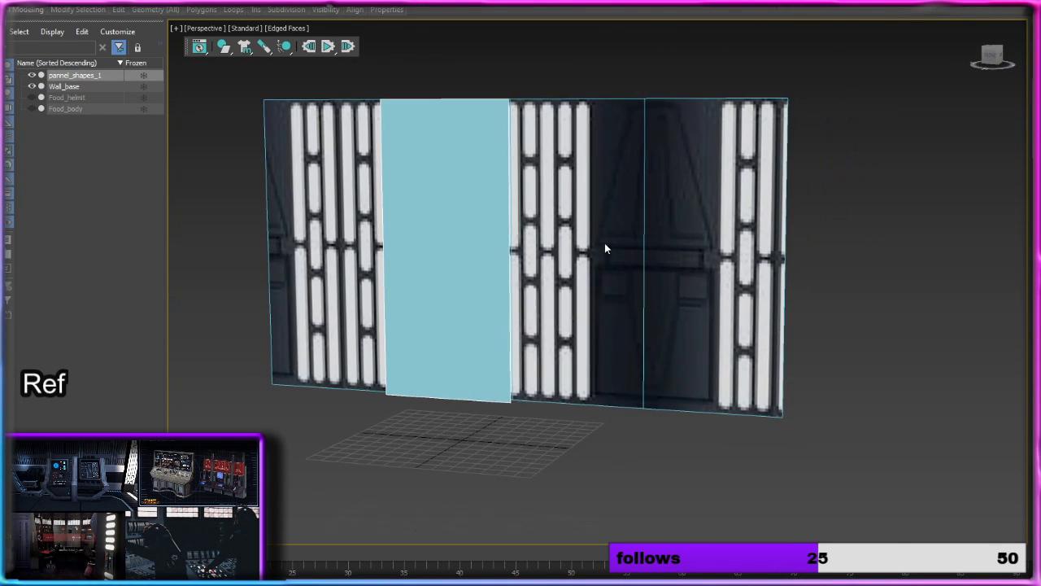
{"action": "scroll", "coordinate": [618, 244], "scroll_direction": "up", "scroll_amount": 5}
{"action": "scroll", "coordinate": [653, 241], "scroll_direction": "down", "scroll_amount": 4}
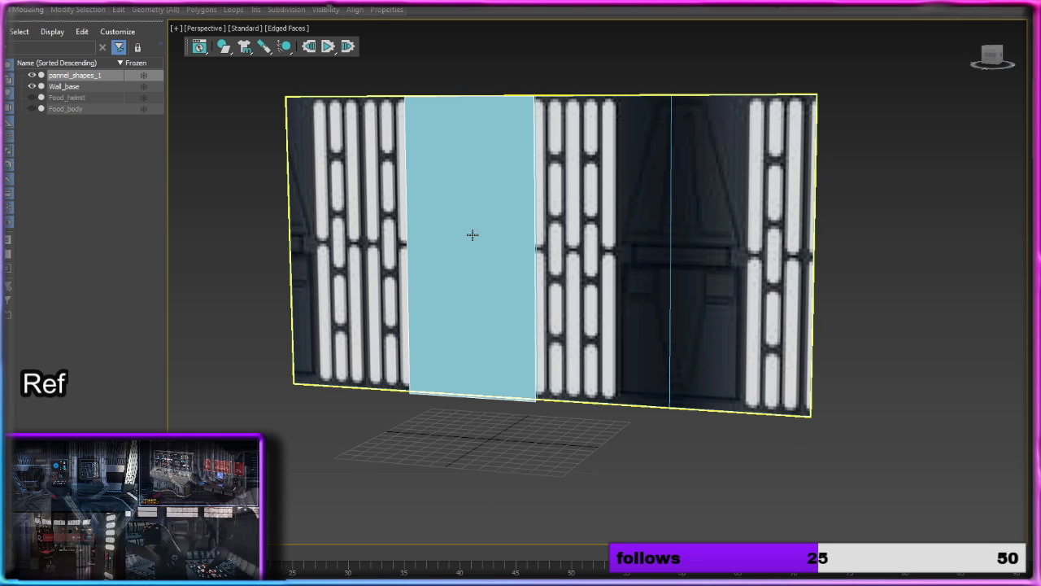
{"action": "middle_click_drag", "start_coordinate": [472, 235], "coordinate": [488, 234], "text": "alt"}
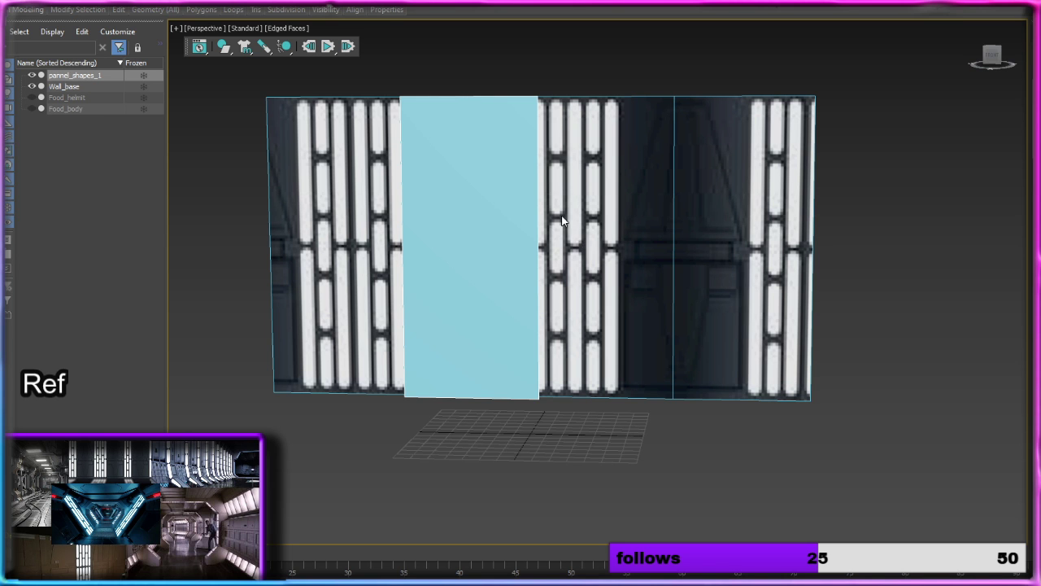
{"action": "middle_click_drag", "start_coordinate": [610, 263], "coordinate": [649, 263], "text": "alt"}
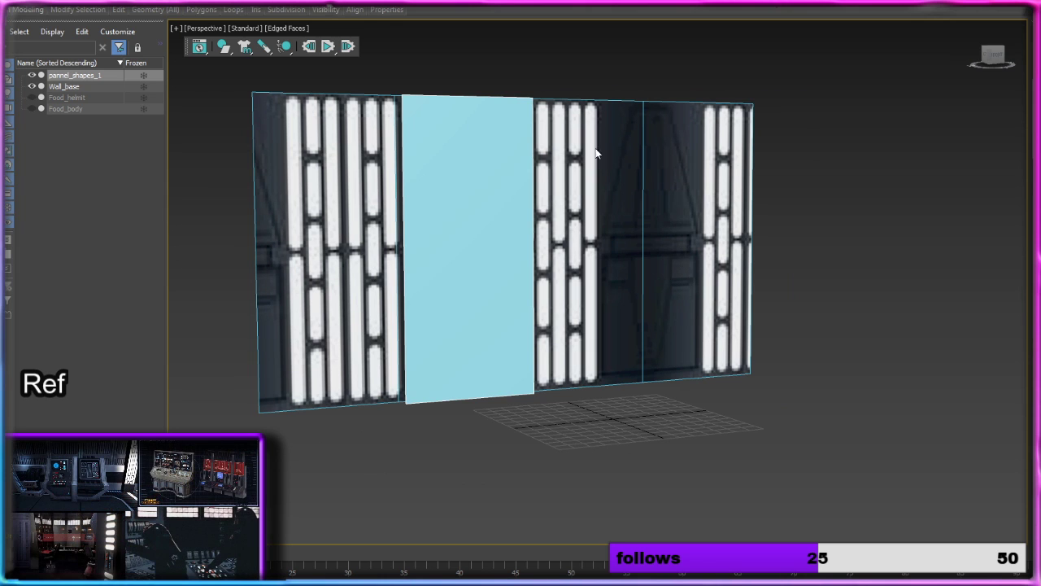
{"action": "middle_click_drag", "start_coordinate": [574, 171], "coordinate": [754, 239], "text": "alt"}
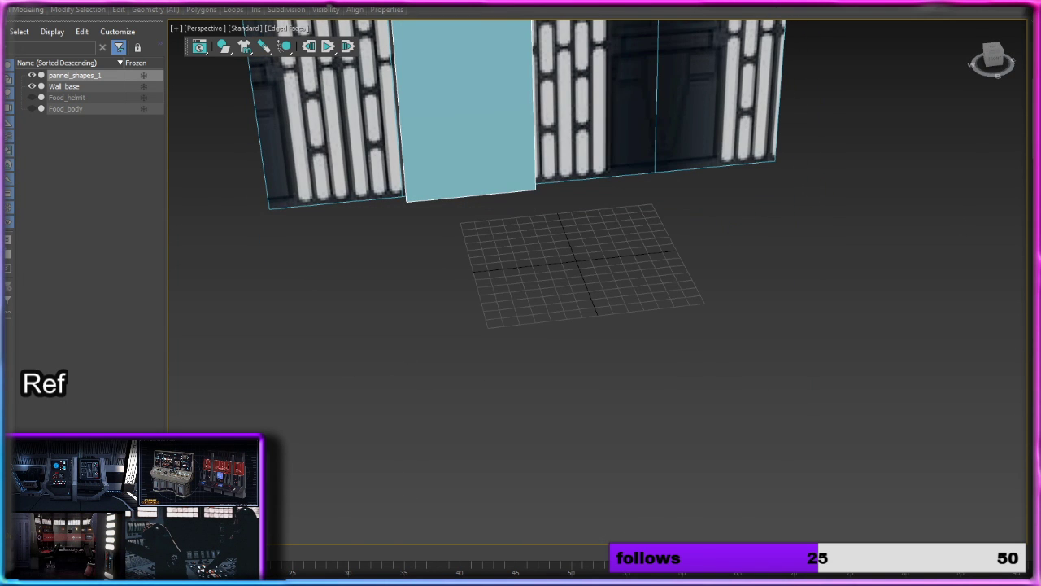
Step: Leave sub-object editing on pannel_shapes_1 and create a tall upright capsule on the ground in front of the wall
{"action": "key", "text": "4"}
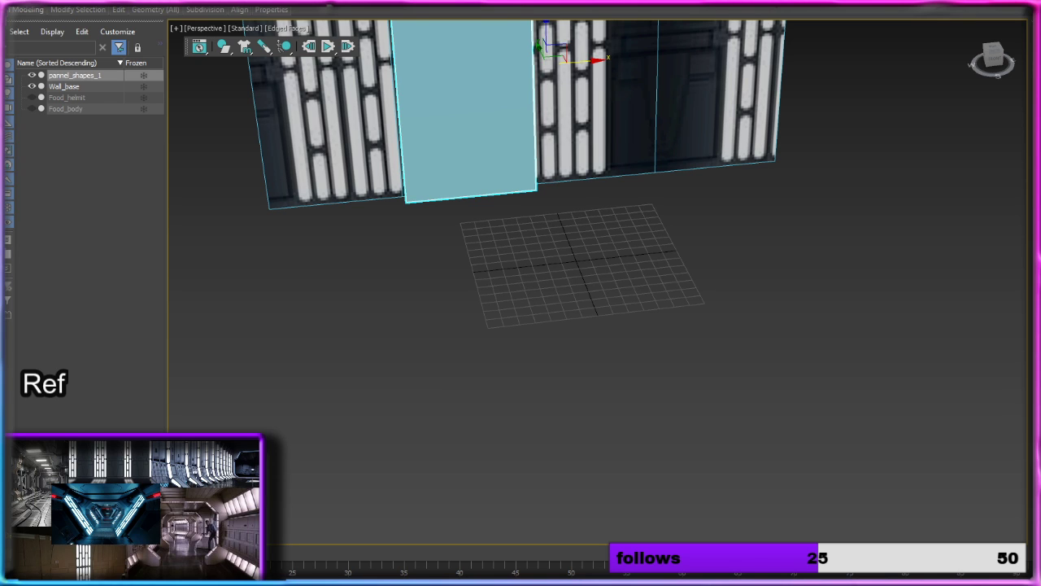
{"action": "left_click_drag", "start_coordinate": [664, 309], "coordinate": [666, 348]}
{"action": "left_click_drag", "start_coordinate": [677, 381], "coordinate": [679, 341]}
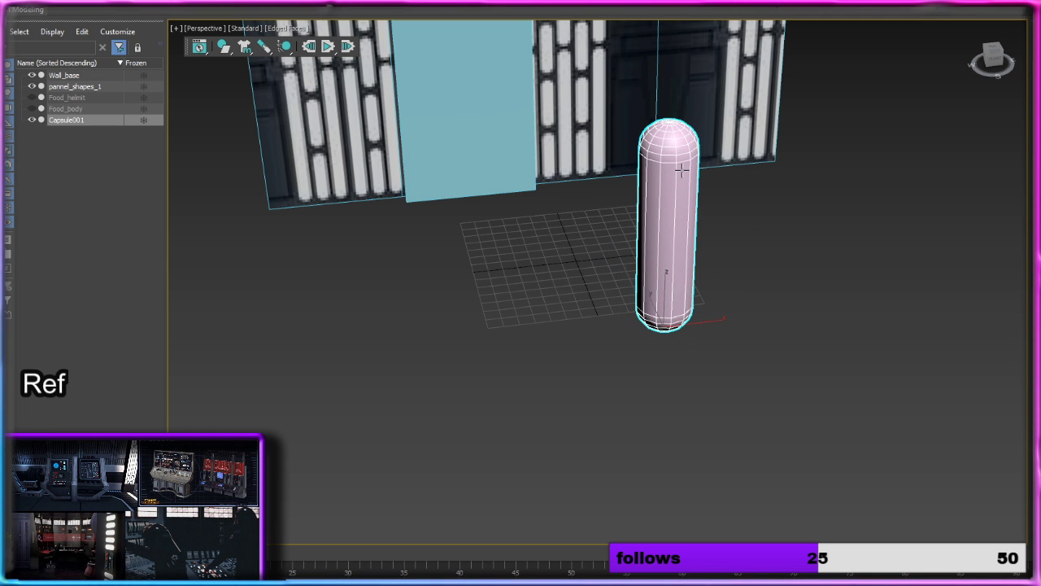
{"action": "left_click", "coordinate": [682, 171]}
Step: Move the capsule along Y up to Wall_base, beside the light strips
{"action": "middle_click_drag", "start_coordinate": [784, 248], "coordinate": [623, 317], "text": "alt"}
{"action": "key", "text": "w"}
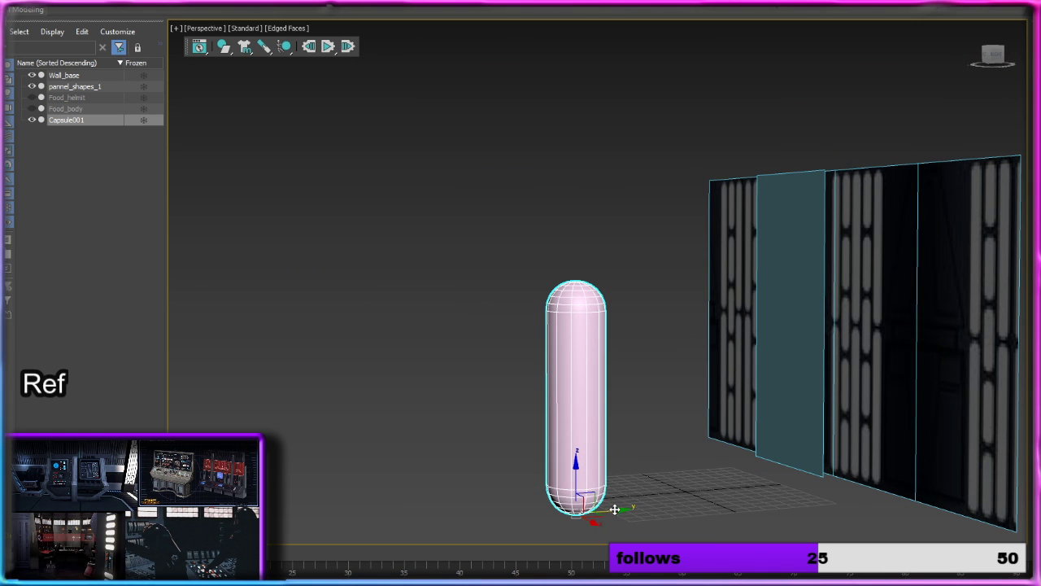
{"action": "left_click_drag", "start_coordinate": [615, 509], "coordinate": [888, 453]}
{"action": "middle_click_drag", "start_coordinate": [908, 451], "coordinate": [954, 437], "text": "alt"}
{"action": "scroll", "coordinate": [954, 437], "scroll_direction": "down", "scroll_amount": 1}
{"action": "scroll", "coordinate": [895, 431], "scroll_direction": "up", "scroll_amount": 4}
{"action": "scroll", "coordinate": [838, 419], "scroll_direction": "down", "scroll_amount": 5}
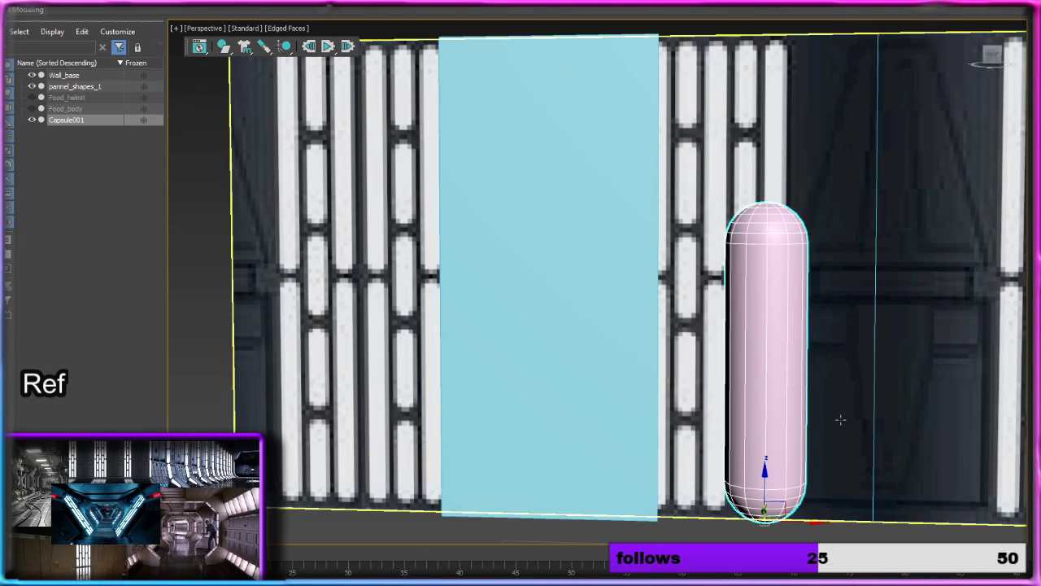
{"action": "scroll", "coordinate": [838, 419], "scroll_direction": "up", "scroll_amount": 4}
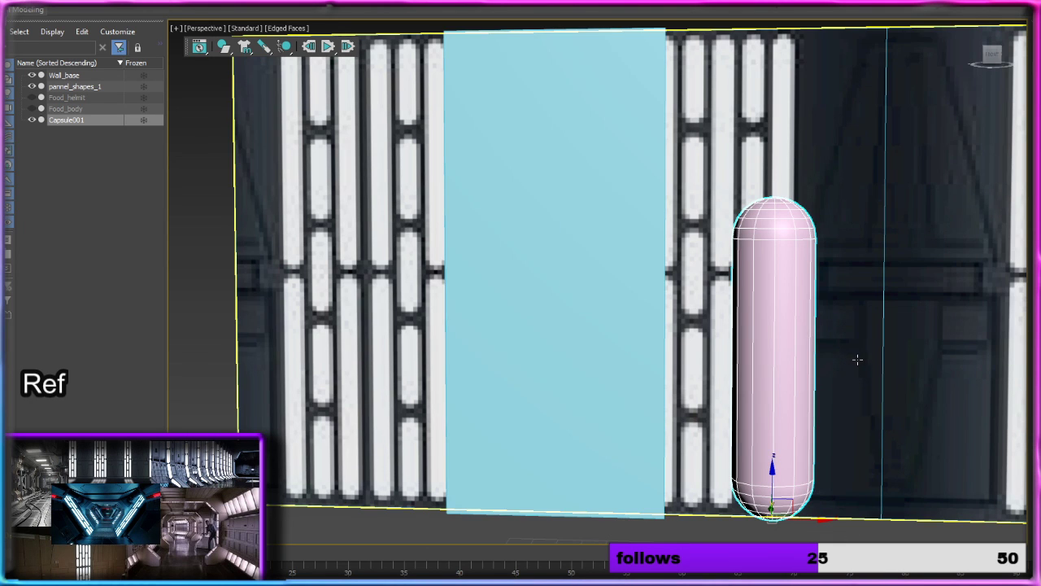
Step: Show the wall in the Front view without the grid and make the capsule see-through
{"action": "key", "text": "u"}
{"action": "middle_click_drag", "start_coordinate": [860, 360], "coordinate": [657, 345]}
{"action": "key", "text": "f"}
{"action": "key", "text": "g"}
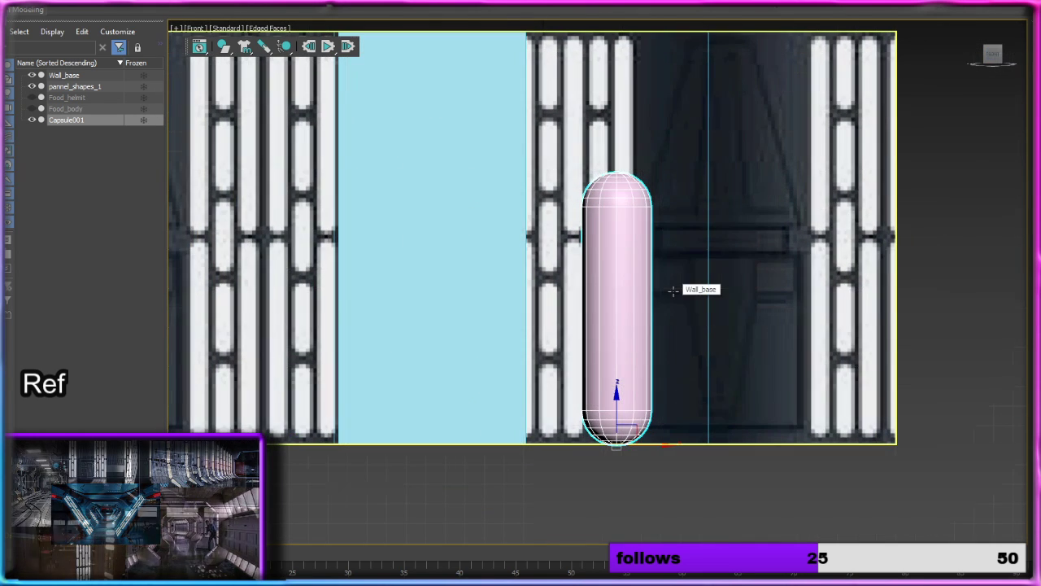
{"action": "scroll", "coordinate": [653, 300], "scroll_direction": "up", "scroll_amount": 4}
{"action": "scroll", "coordinate": [653, 300], "scroll_direction": "down", "scroll_amount": 4}
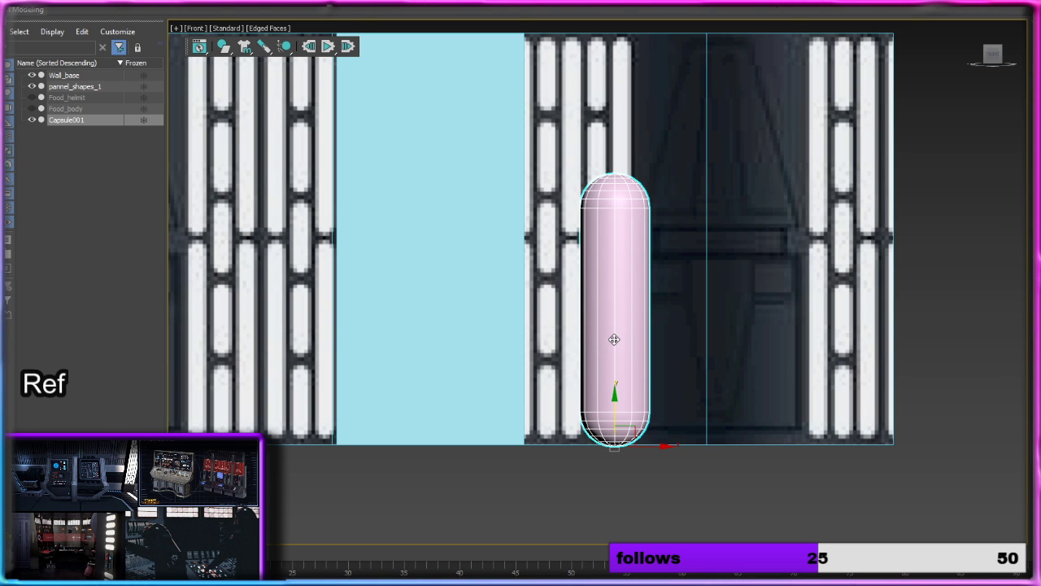
{"action": "key", "text": "alt+x"}
{"action": "scroll", "coordinate": [611, 333], "scroll_direction": "up", "scroll_amount": 4}
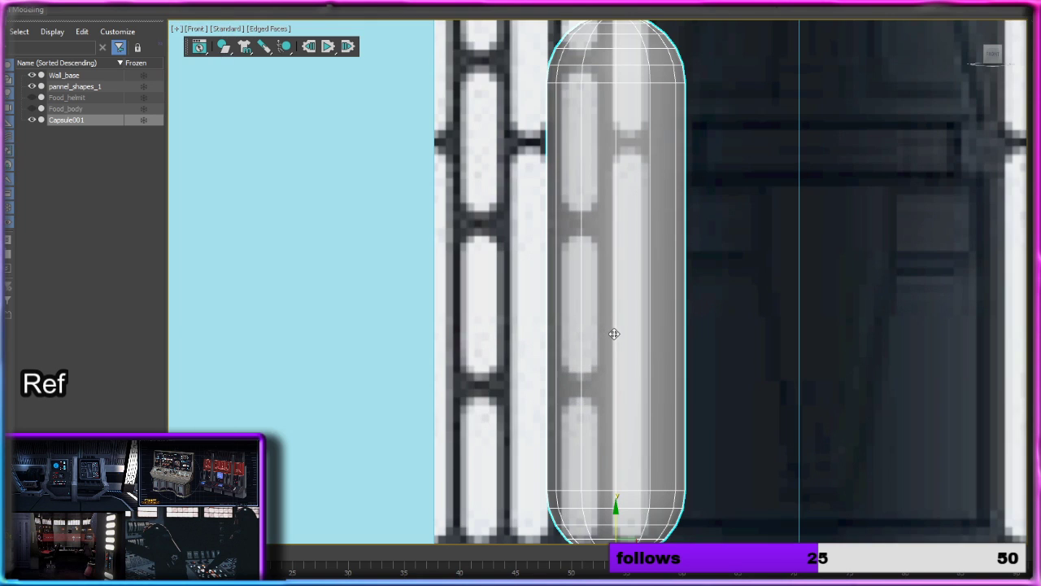
{"action": "scroll", "coordinate": [622, 324], "scroll_direction": "down", "scroll_amount": 4}
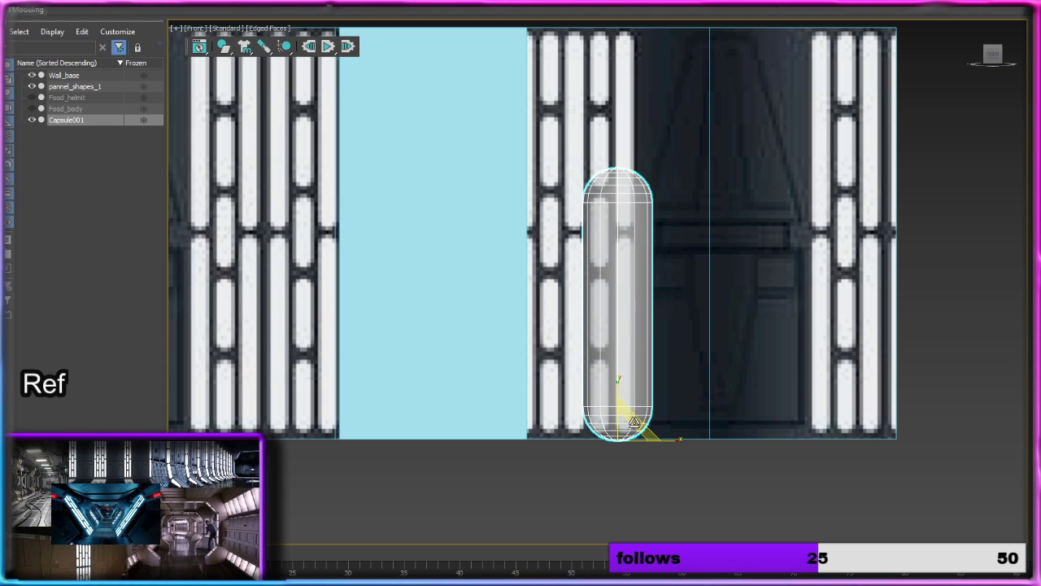
Step: Try to scale the capsule down uniformly and position it over the lowest short light strip, checking its depth at an angle
{"action": "left_click_drag", "start_coordinate": [634, 422], "coordinate": [563, 561]}
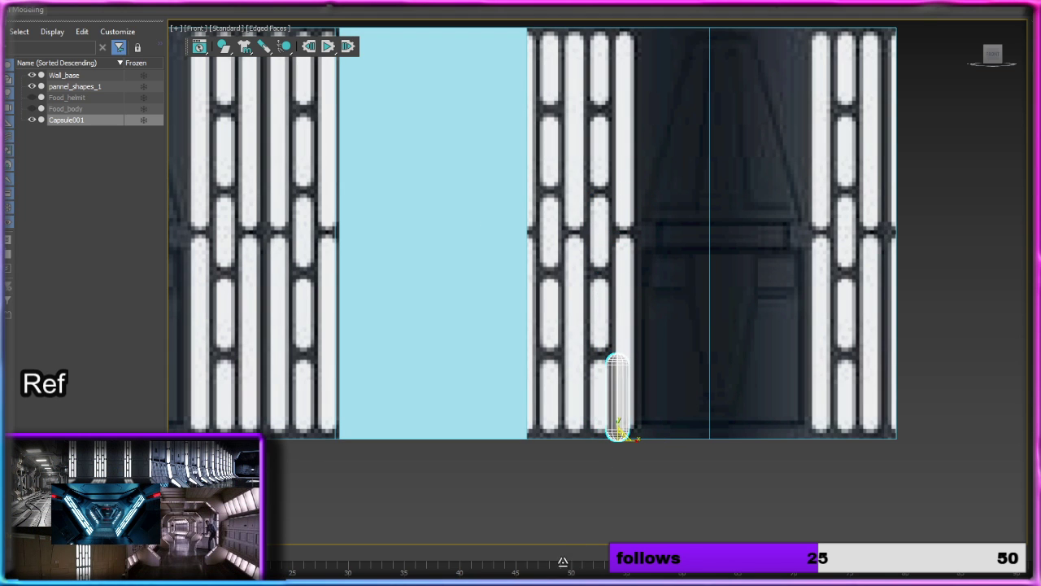
{"action": "key", "text": "w"}
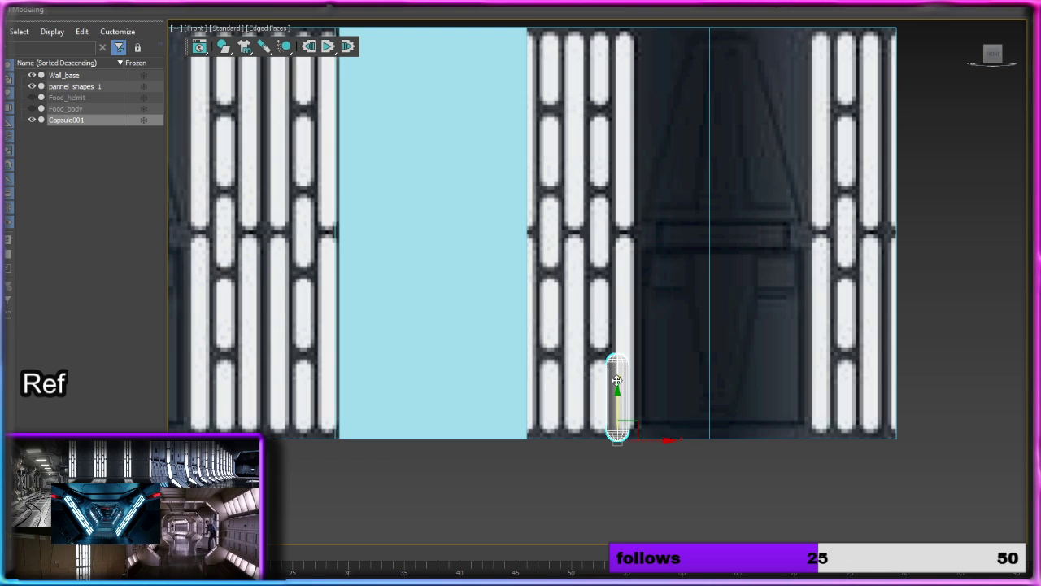
{"action": "left_click_drag", "start_coordinate": [617, 380], "coordinate": [617, 353]}
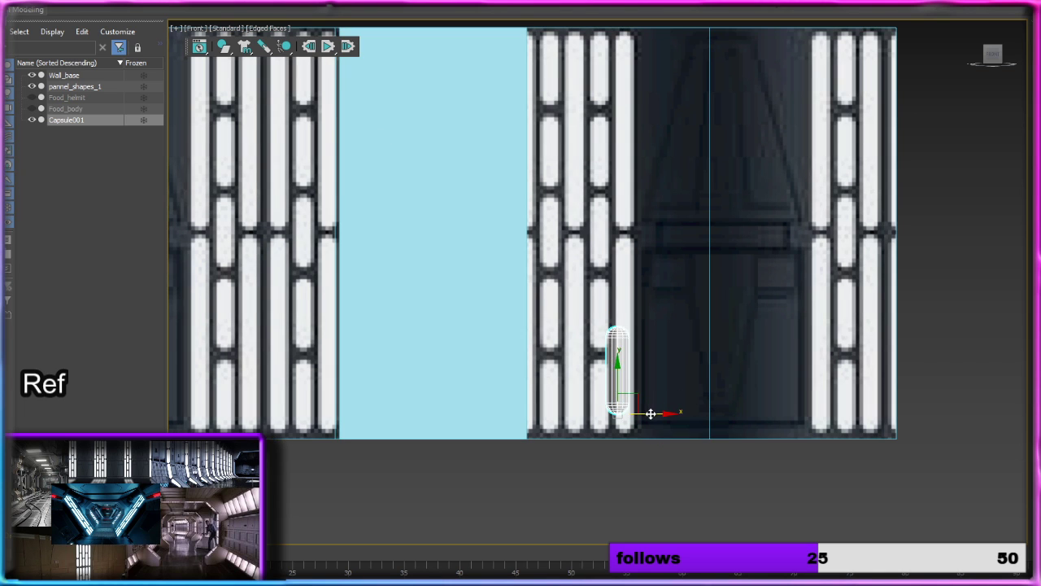
{"action": "mouse_move", "coordinate": [651, 414]}
{"action": "left_mouse_down"}
{"action": "mouse_move", "coordinate": [660, 414]}
{"action": "mouse_move", "coordinate": [633, 412]}
{"action": "left_mouse_up"}
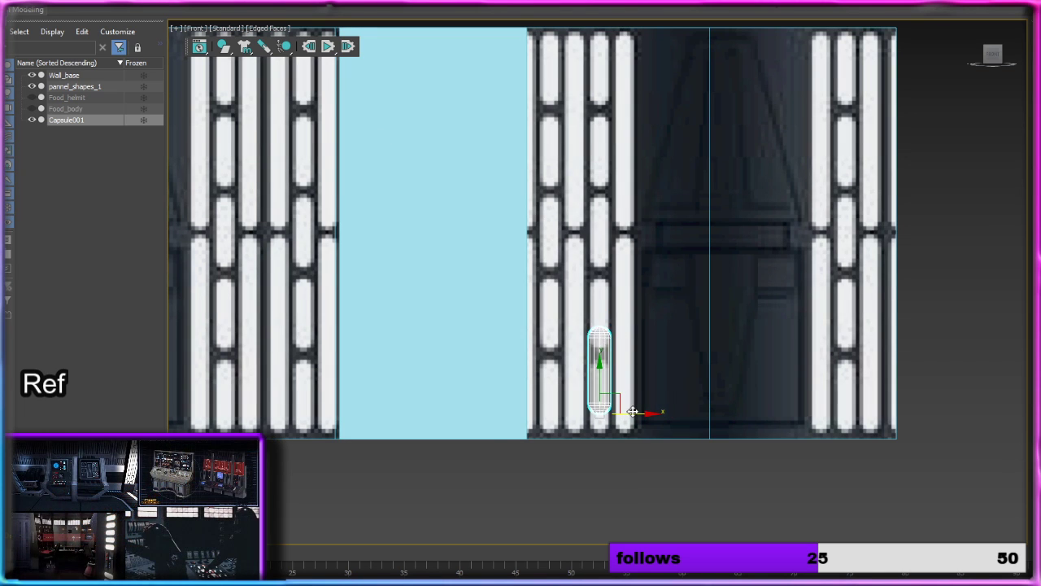
{"action": "scroll", "coordinate": [633, 412], "scroll_direction": "up", "scroll_amount": 5}
{"action": "left_click_drag", "start_coordinate": [600, 362], "coordinate": [599, 384]}
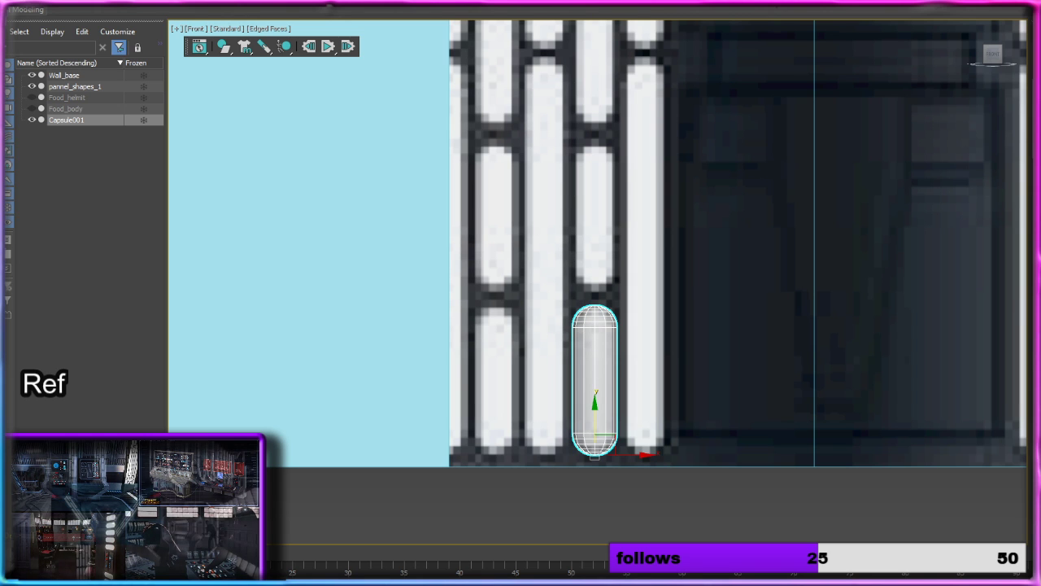
{"action": "middle_click_drag", "start_coordinate": [690, 286], "coordinate": [702, 307], "text": "alt"}
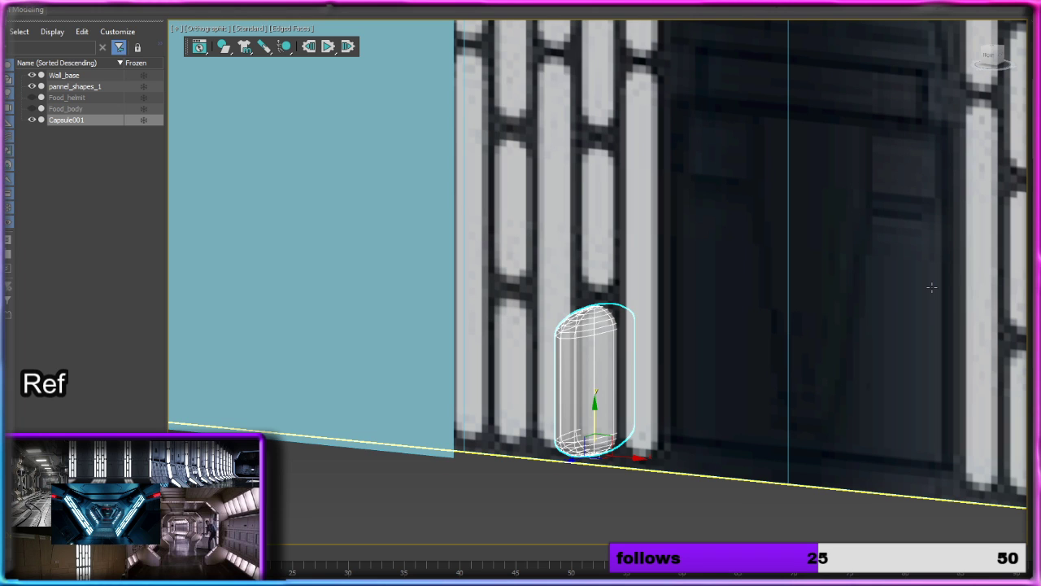
Step: Undo the capsule's scaling and repositioning, and return to the Front view at its lower end
{"action": "key", "text": "ctrl+z"}
{"action": "key", "text": "ctrl+z"}
{"action": "key", "text": "ctrl+z"}
{"action": "key", "text": "ctrl+z"}
{"action": "key", "text": "ctrl+z"}
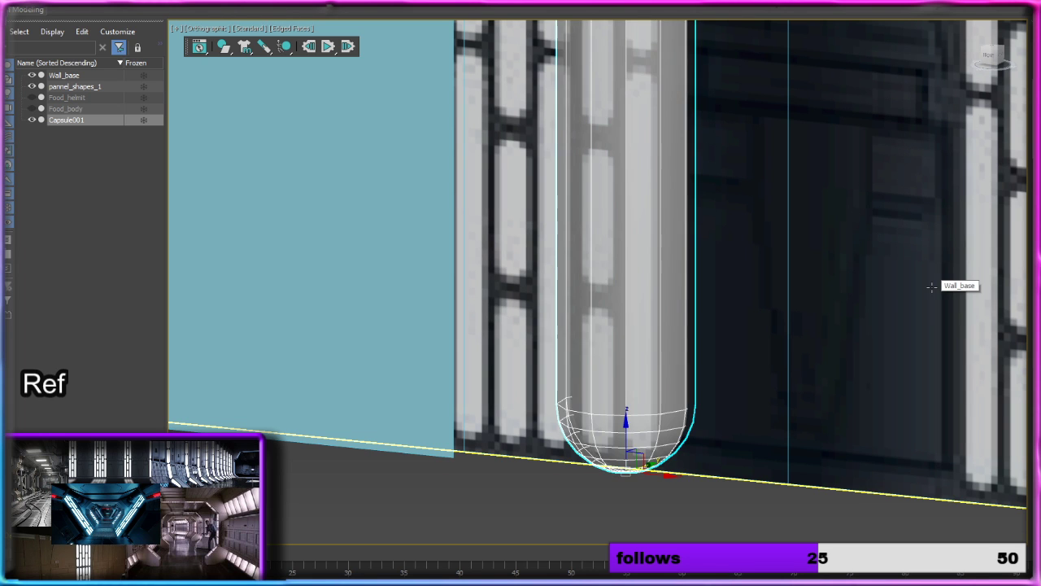
{"action": "scroll", "coordinate": [883, 312], "scroll_direction": "down", "scroll_amount": 6}
{"action": "middle_click_drag", "start_coordinate": [886, 311], "coordinate": [930, 307], "text": "alt"}
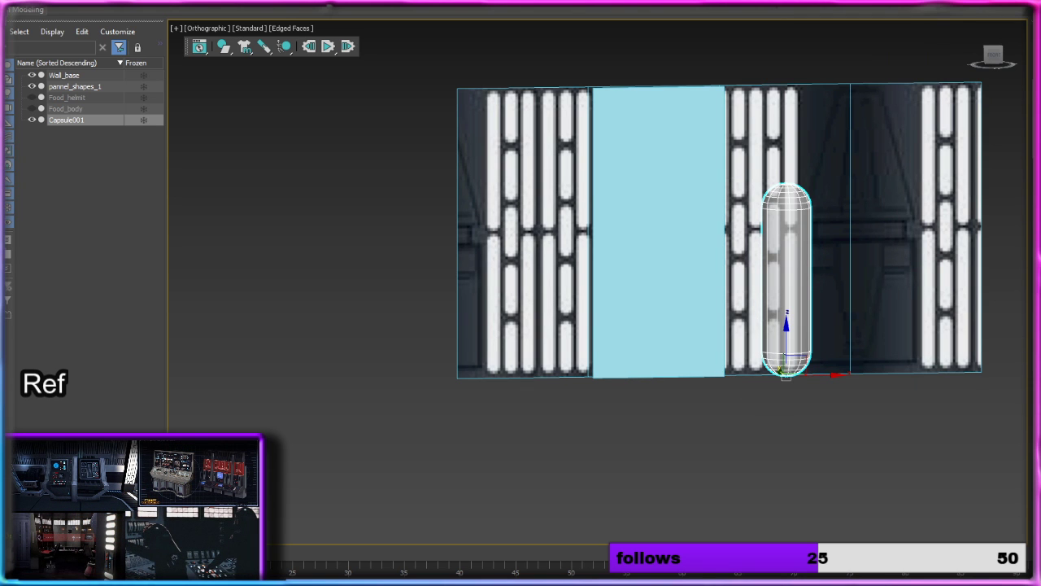
{"action": "left_click", "coordinate": [994, 57]}
{"action": "scroll", "coordinate": [687, 234], "scroll_direction": "up", "scroll_amount": 4}
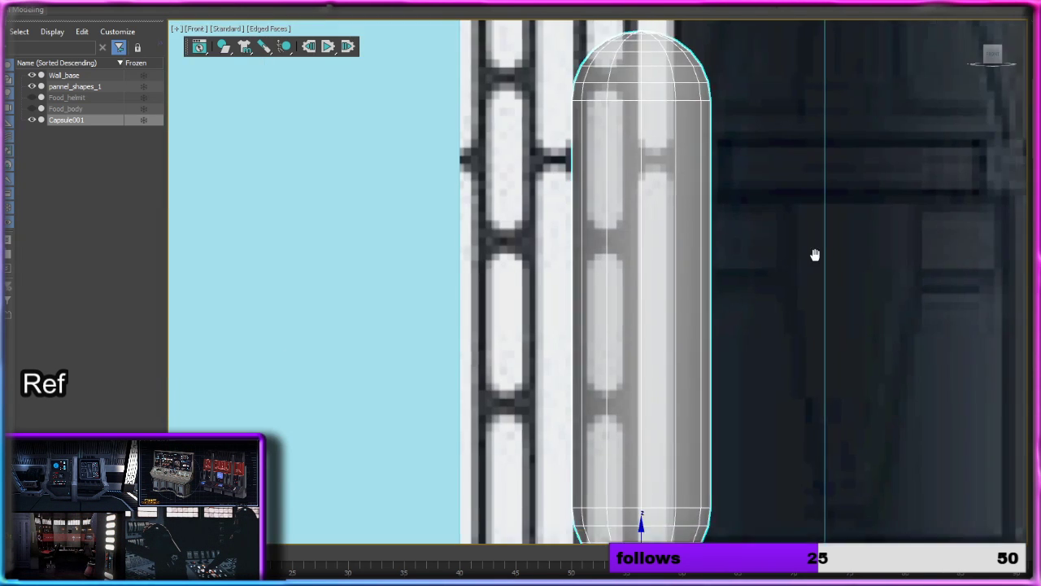
{"action": "middle_click_drag", "start_coordinate": [813, 253], "coordinate": [760, 138]}
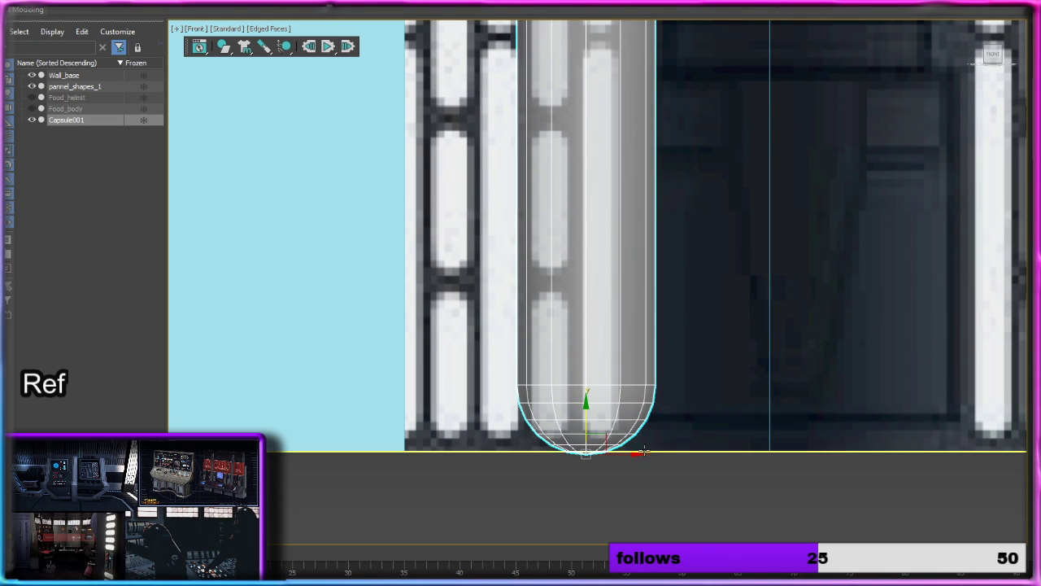
Step: Shrink the capsule and centre it over the lowest short light strip to match the strip's width and height
{"action": "left_click_drag", "start_coordinate": [640, 453], "coordinate": [600, 453]}
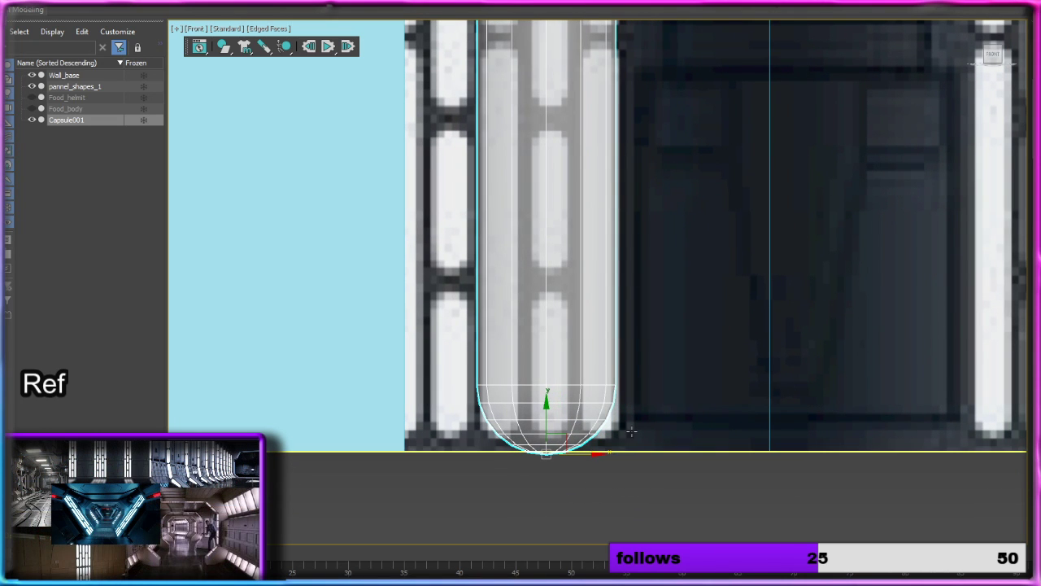
{"action": "left_click_drag", "start_coordinate": [551, 421], "coordinate": [551, 405]}
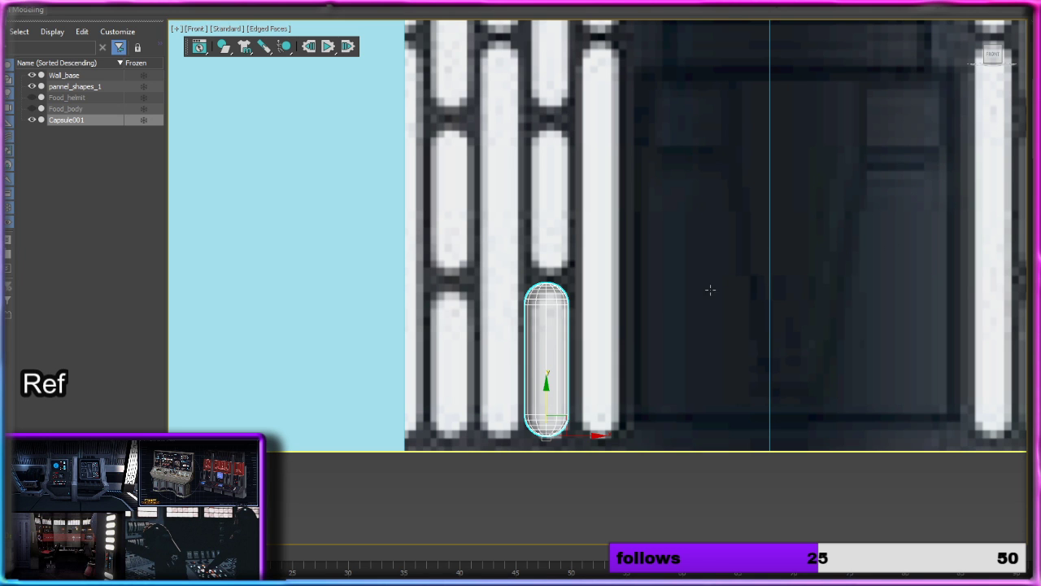
{"action": "left_click_drag", "start_coordinate": [588, 432], "coordinate": [595, 432]}
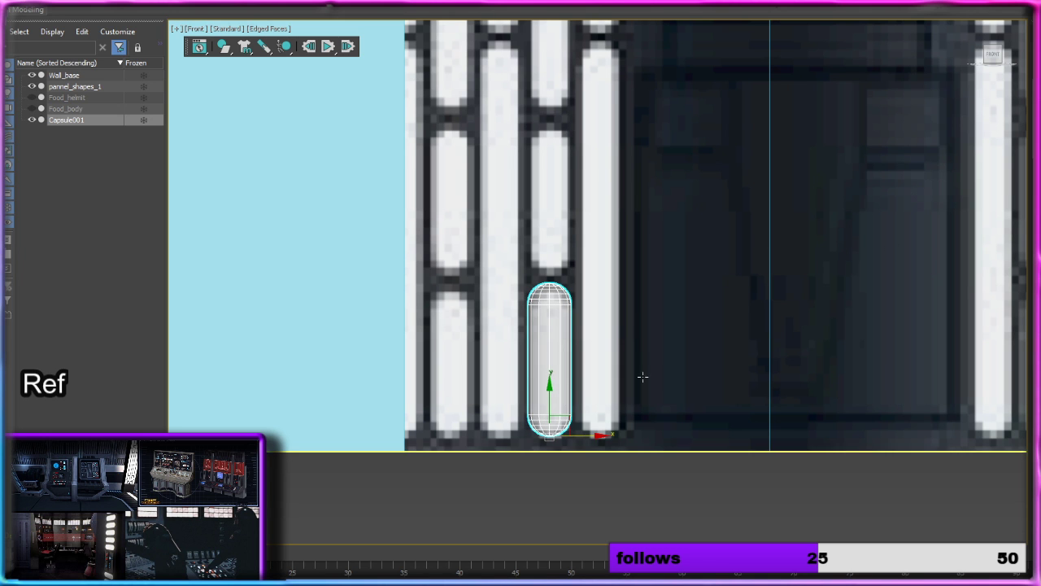
Step: Show the capsule in a Perspective view and turn off its see-through display
{"action": "middle_click_drag", "start_coordinate": [642, 377], "coordinate": [609, 380], "text": "alt"}
{"action": "scroll", "coordinate": [624, 382], "scroll_direction": "down", "scroll_amount": 3}
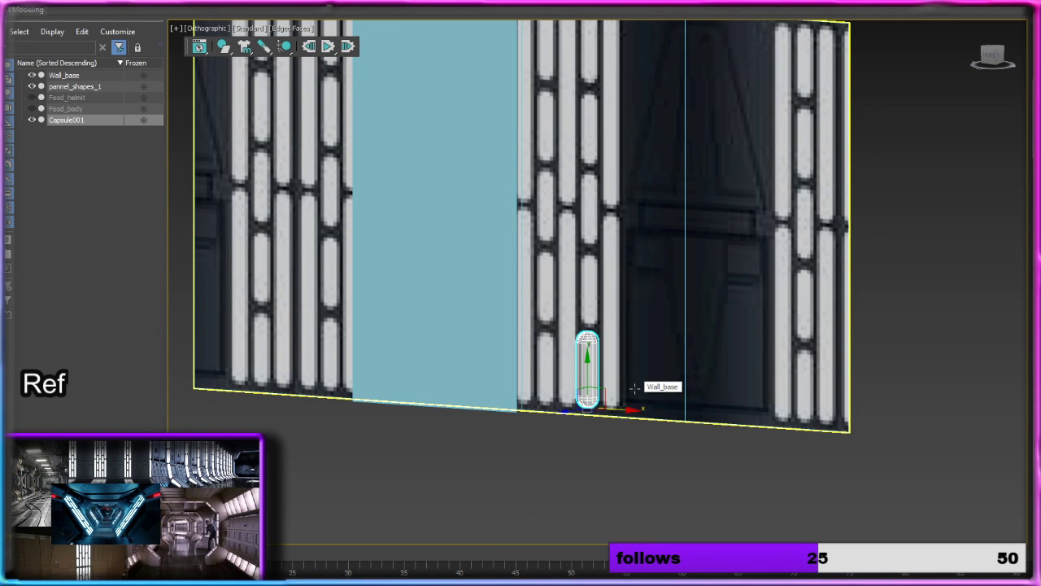
{"action": "middle_click_drag", "start_coordinate": [635, 388], "coordinate": [593, 409], "text": "alt"}
{"action": "left_click_drag", "start_coordinate": [618, 398], "coordinate": [417, 433]}
{"action": "middle_click_drag", "start_coordinate": [417, 432], "coordinate": [543, 397], "text": "alt"}
{"action": "key", "text": "p"}
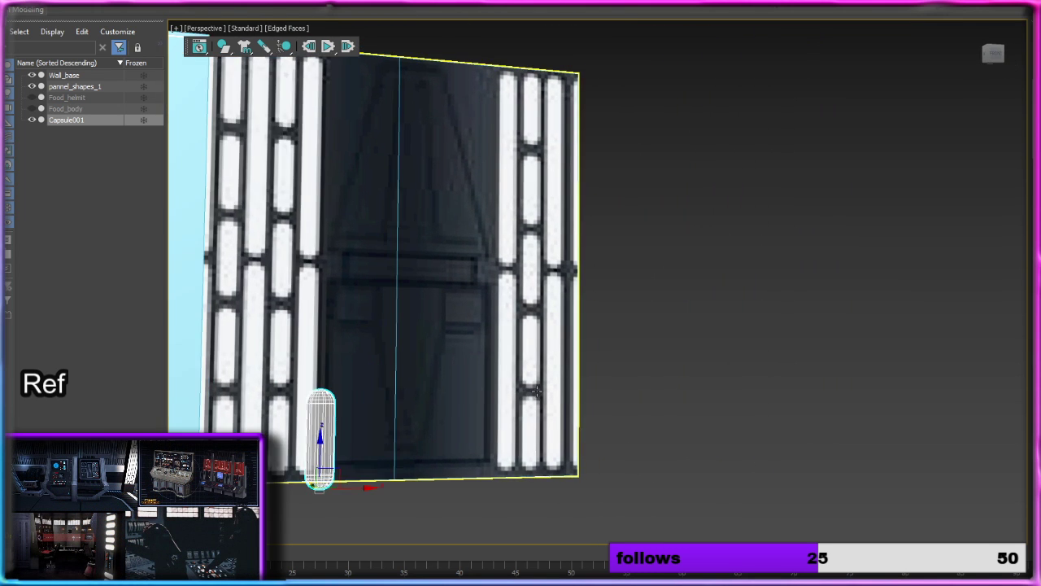
{"action": "middle_click_drag", "start_coordinate": [453, 398], "coordinate": [462, 351], "text": "alt"}
{"action": "scroll", "coordinate": [443, 339], "scroll_direction": "up", "scroll_amount": 5}
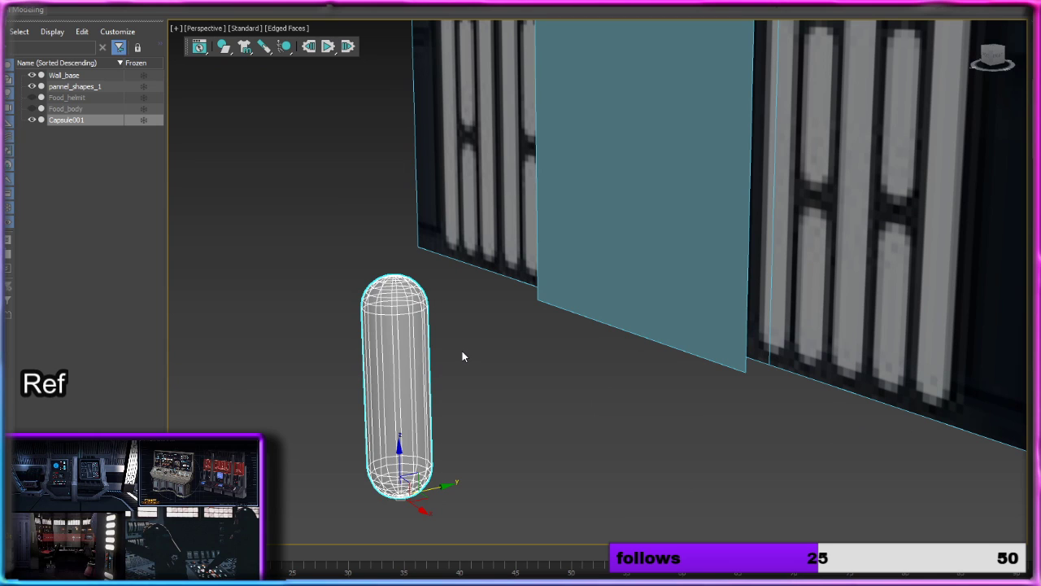
{"action": "key", "text": "alt+x"}
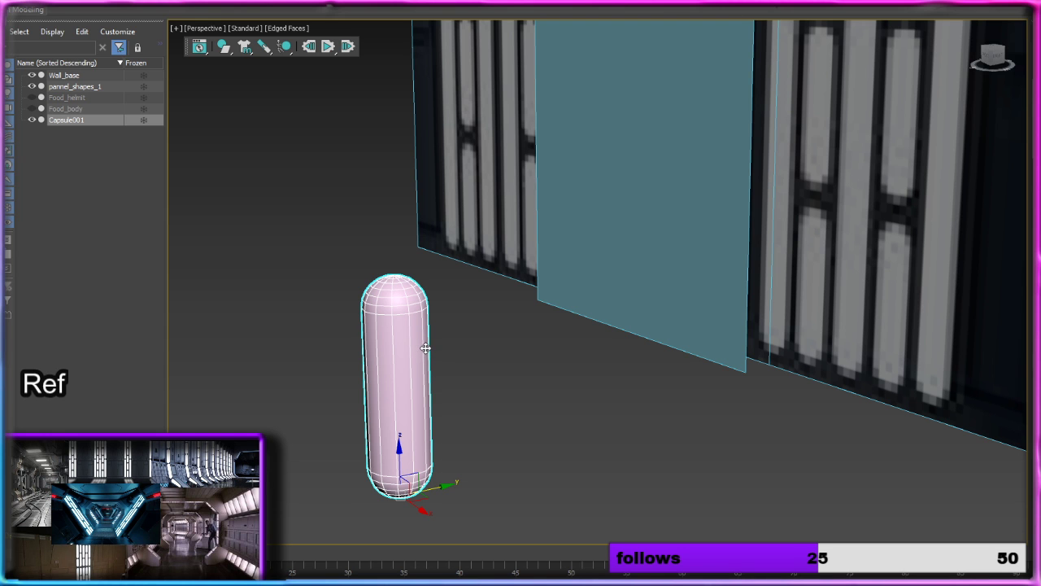
Step: View the capsule from the side and convert it to an Editable Poly
{"action": "middle_click_drag", "start_coordinate": [414, 353], "coordinate": [389, 341], "text": "alt"}
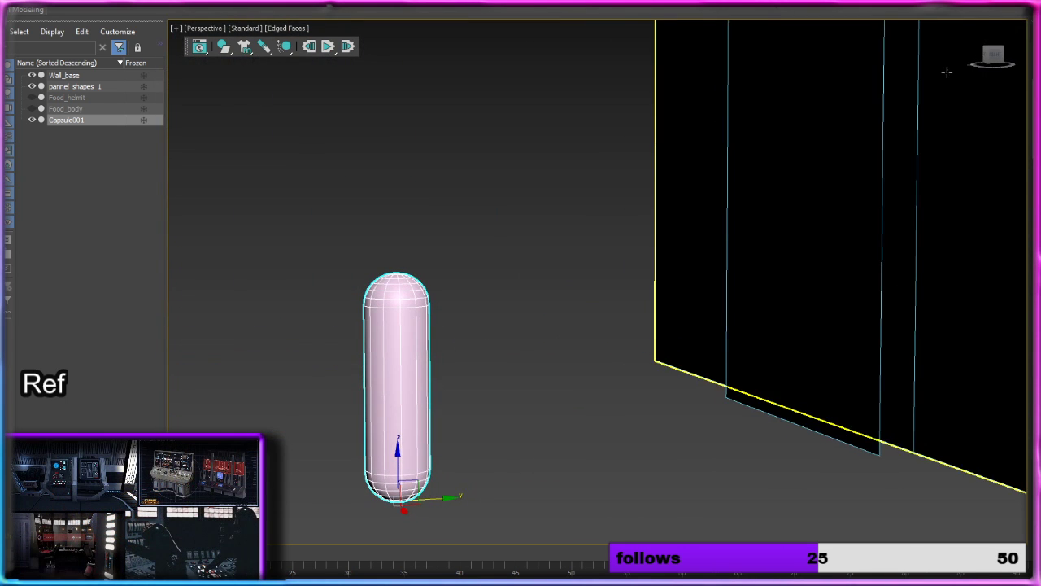
{"action": "left_click", "coordinate": [994, 54]}
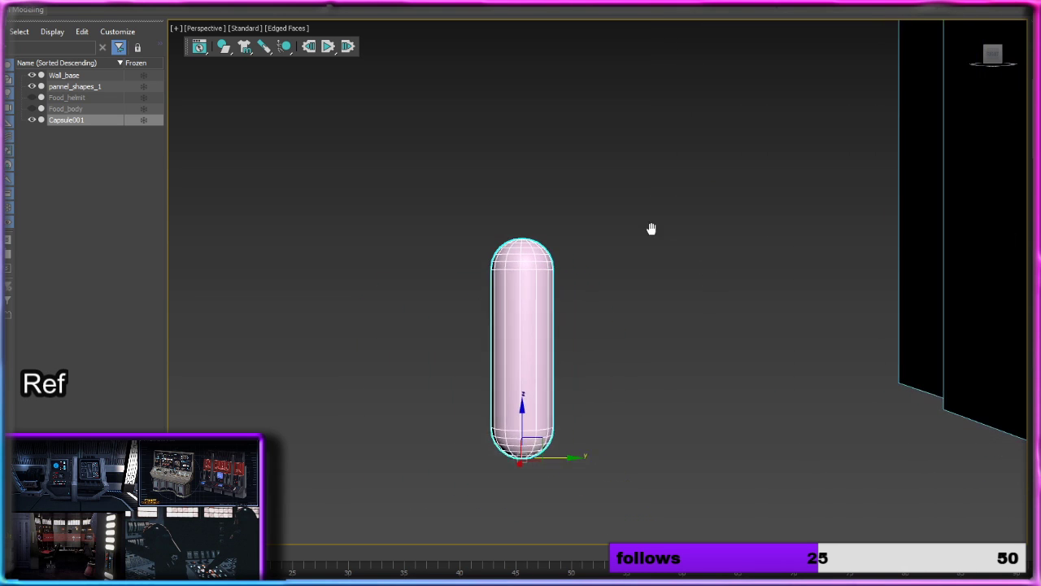
{"action": "right_click", "coordinate": [503, 276]}
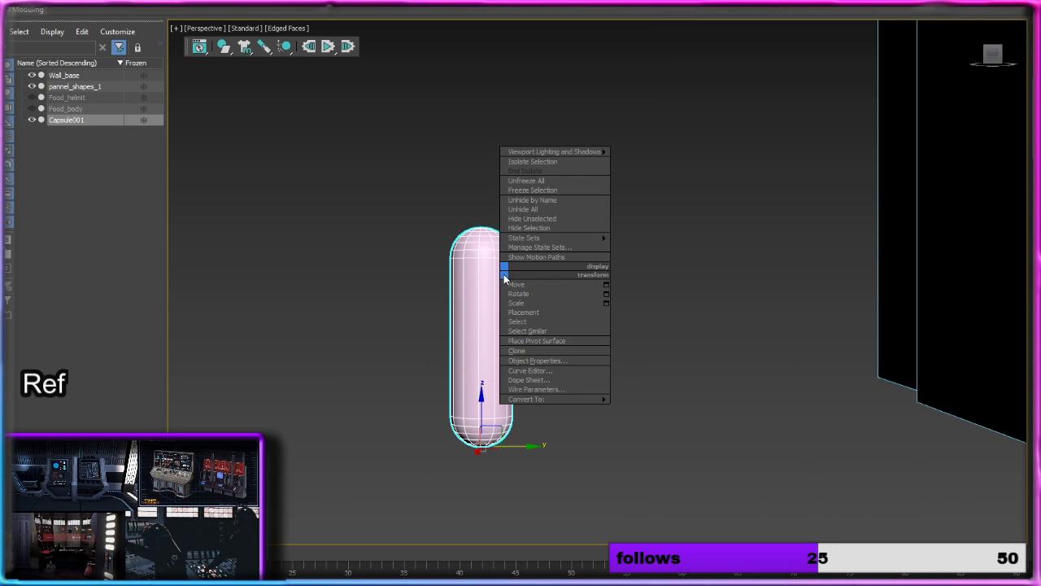
{"action": "mouse_move", "coordinate": [588, 399]}
{"action": "left_click", "coordinate": [663, 409]}
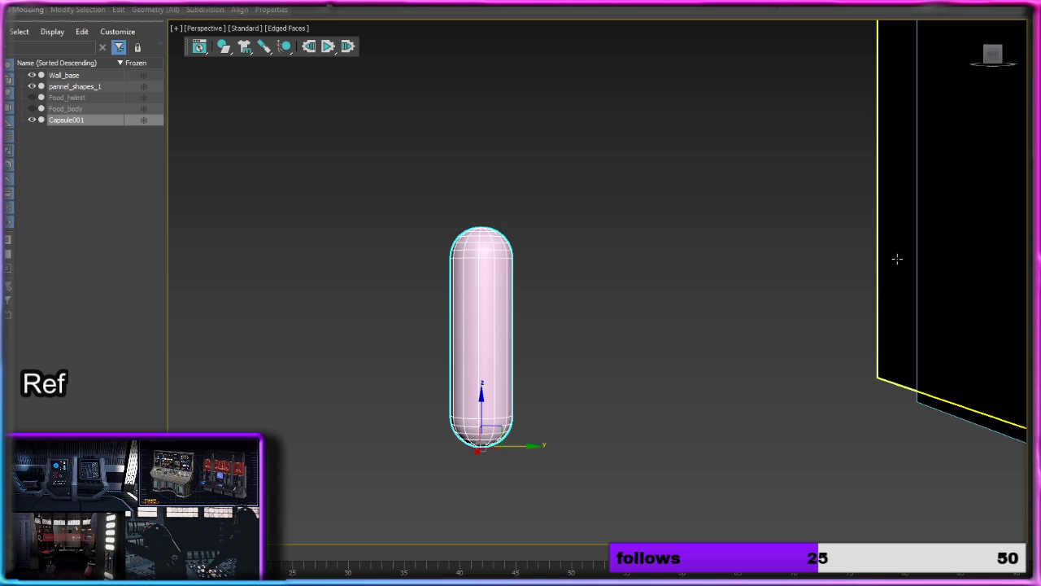
Step: Delete the polygons of the capsule's lengthwise half that faces away from the wall
{"action": "key", "text": "4"}
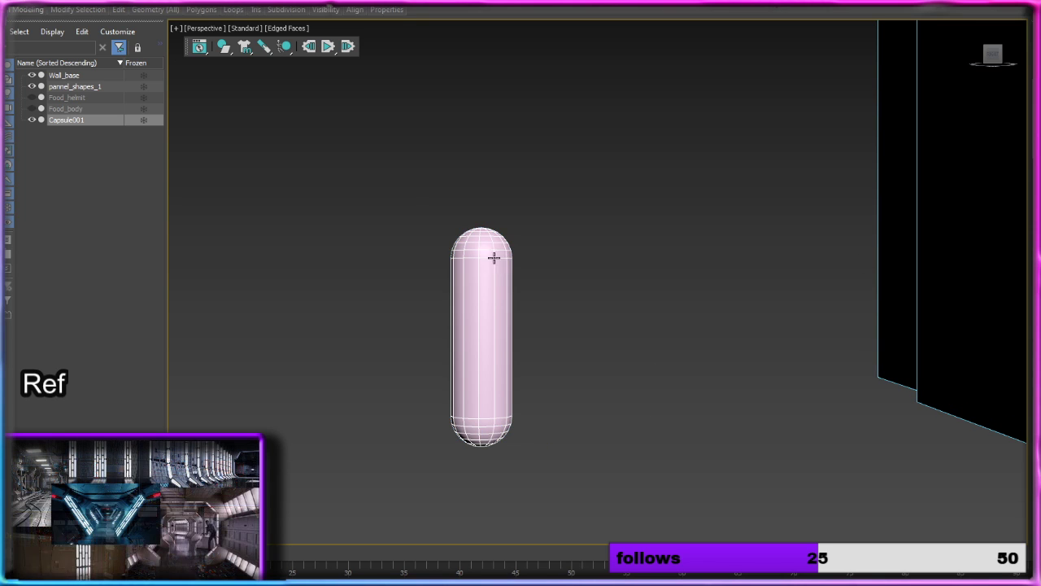
{"action": "left_click_drag", "start_coordinate": [470, 500], "coordinate": [473, 502]}
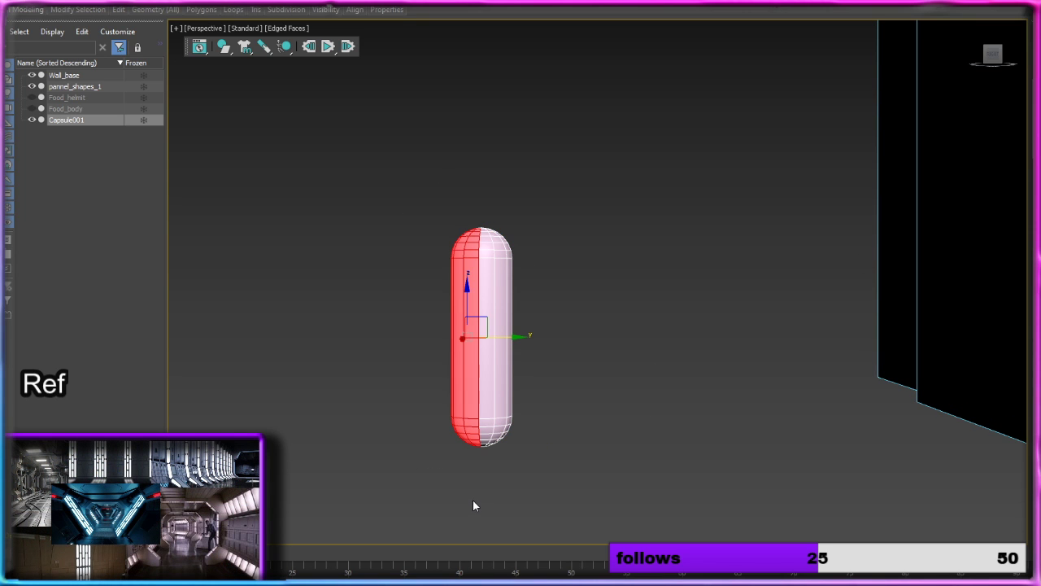
{"action": "key", "text": "Delete"}
{"action": "scroll", "coordinate": [478, 258], "scroll_direction": "up", "scroll_amount": 3}
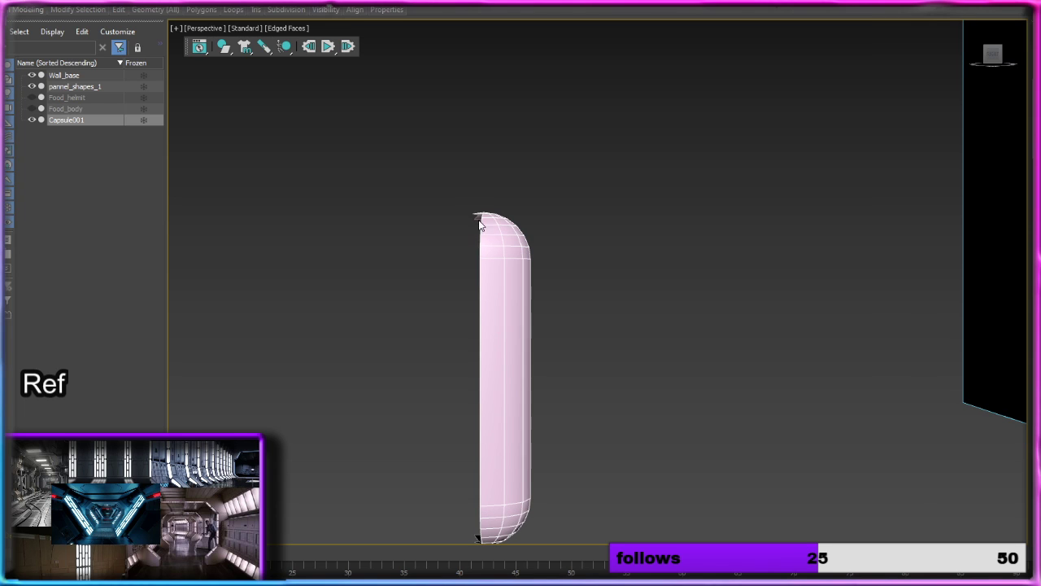
Step: Delete the stray polygons left past the cut at the capsule's upper tip
{"action": "left_click_drag", "start_coordinate": [466, 200], "coordinate": [479, 230]}
{"action": "left_click", "coordinate": [477, 216]}
{"action": "key", "text": "Delete"}
{"action": "scroll", "coordinate": [473, 213], "scroll_direction": "down", "scroll_amount": 2}
{"action": "scroll", "coordinate": [472, 212], "scroll_direction": "up", "scroll_amount": 3}
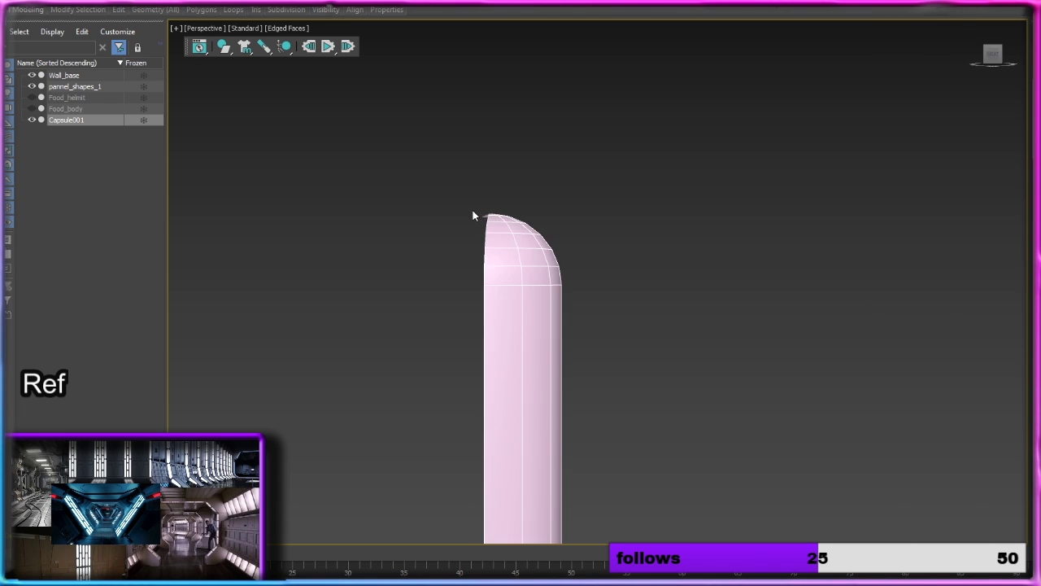
{"action": "middle_click_drag", "start_coordinate": [473, 215], "coordinate": [477, 293], "text": "alt"}
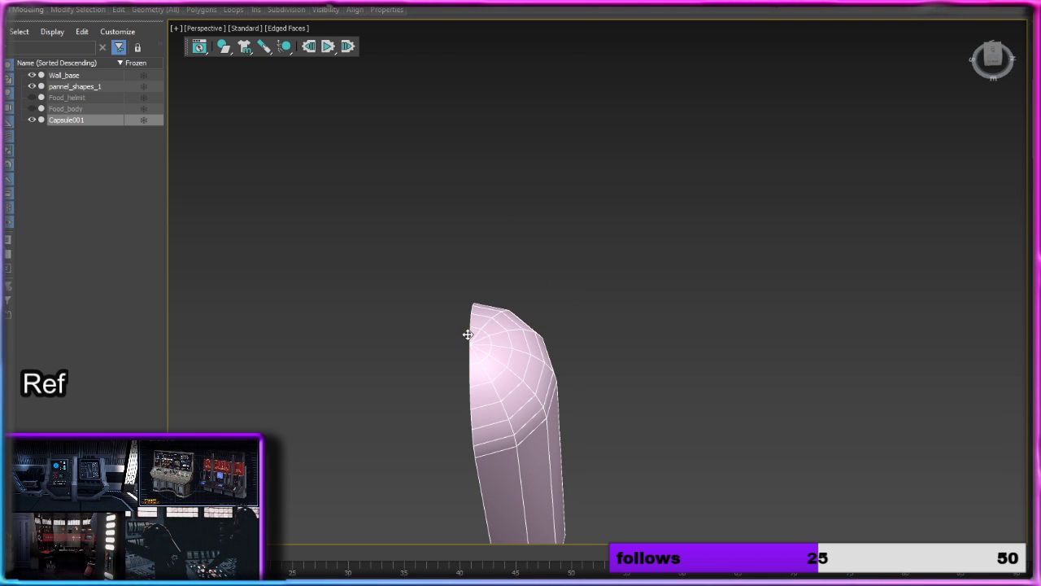
{"action": "middle_click_drag", "start_coordinate": [510, 483], "coordinate": [600, 419], "text": "alt"}
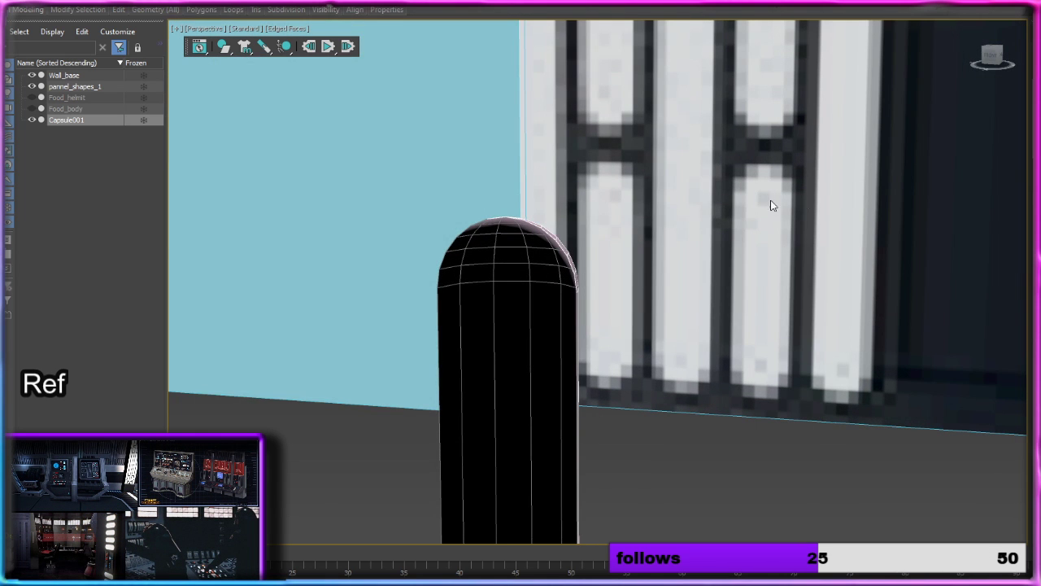
Step: Delete the stray polygons left past the cut at the capsule's lower tip
{"action": "middle_click_drag", "start_coordinate": [765, 398], "coordinate": [633, 75]}
{"action": "scroll", "coordinate": [505, 233], "scroll_direction": "down", "scroll_amount": 4}
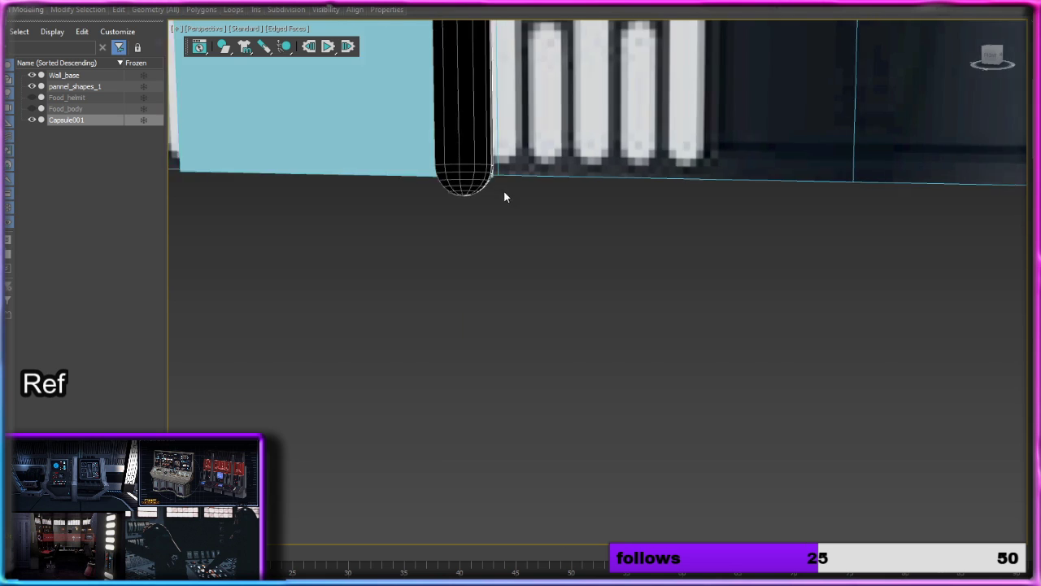
{"action": "middle_click_drag", "start_coordinate": [504, 197], "coordinate": [453, 191], "text": "alt"}
{"action": "left_click", "coordinate": [497, 146]}
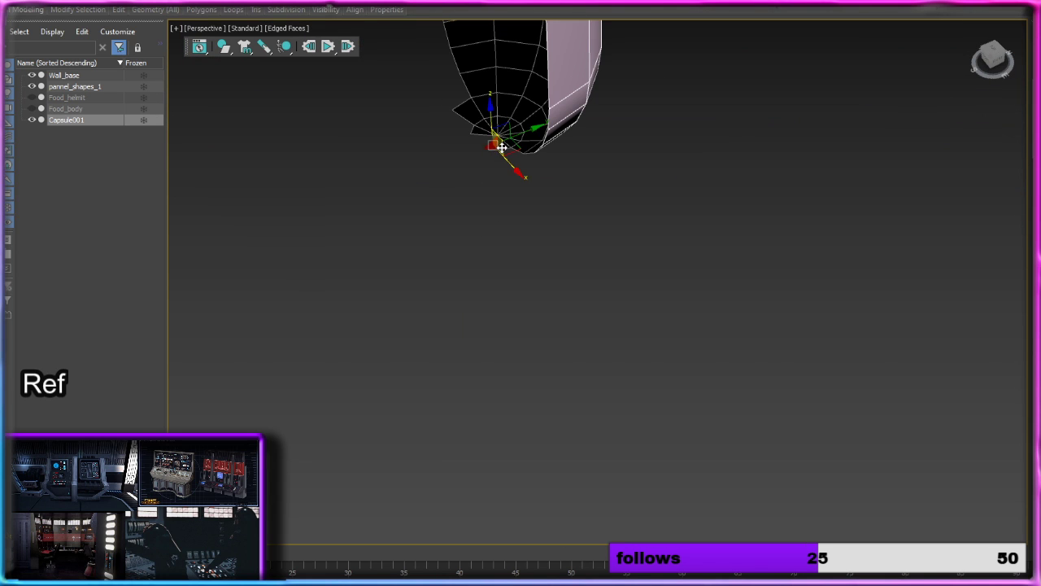
{"action": "left_click", "coordinate": [501, 145], "text": "ctrl"}
{"action": "left_click", "coordinate": [479, 133], "text": "ctrl"}
{"action": "left_click", "coordinate": [476, 119], "text": "ctrl"}
{"action": "left_click", "coordinate": [481, 127], "text": "ctrl"}
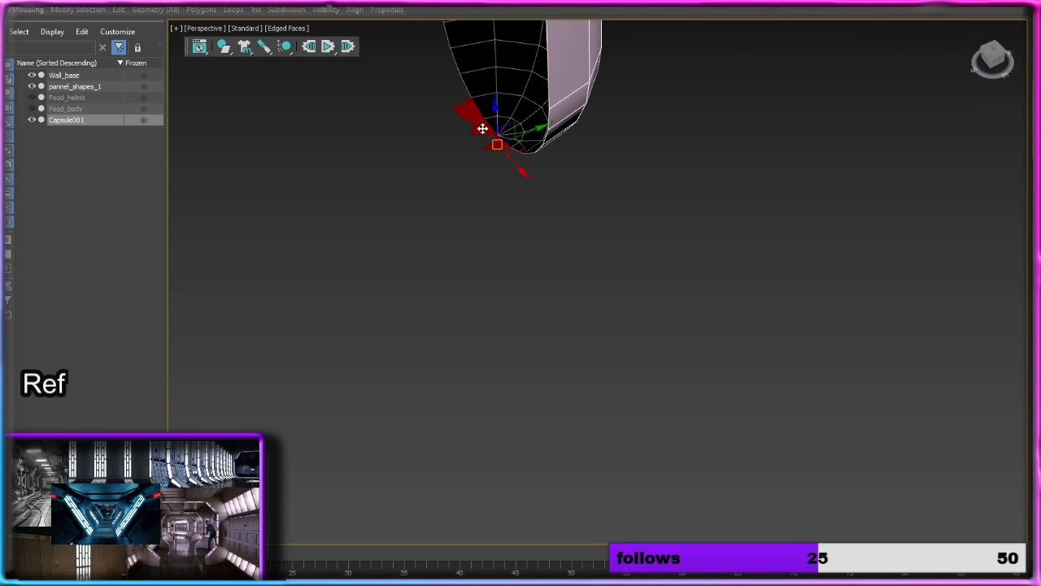
{"action": "left_click", "coordinate": [531, 209]}
{"action": "scroll", "coordinate": [526, 195], "scroll_direction": "down", "scroll_amount": 4}
{"action": "scroll", "coordinate": [523, 143], "scroll_direction": "down", "scroll_amount": 5}
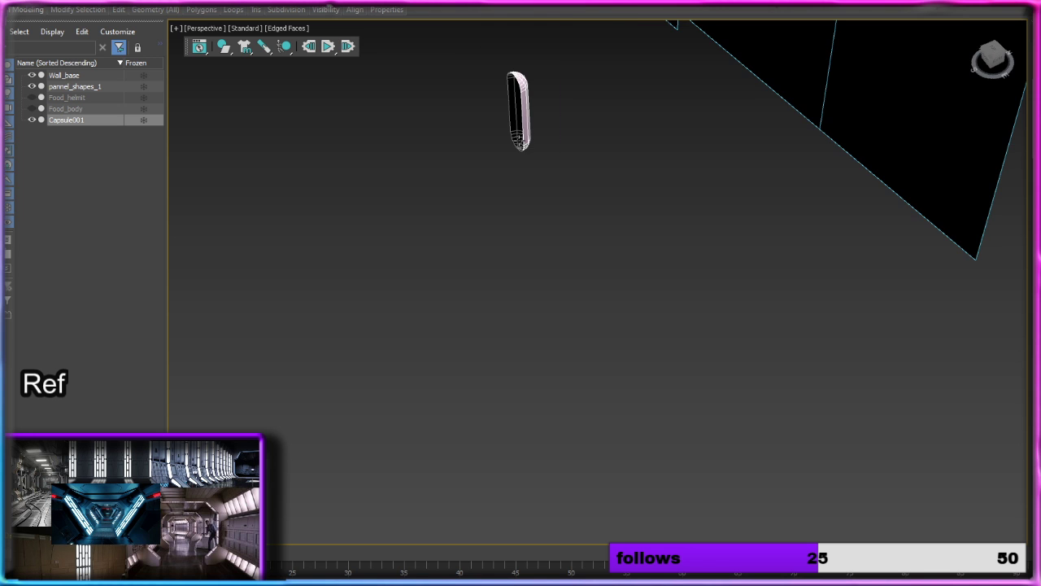
Step: Examine the half capsule's open side, outer surface and border from several angles
{"action": "middle_click_drag", "start_coordinate": [523, 144], "coordinate": [777, 207], "text": "alt"}
{"action": "scroll", "coordinate": [663, 265], "scroll_direction": "up", "scroll_amount": 4}
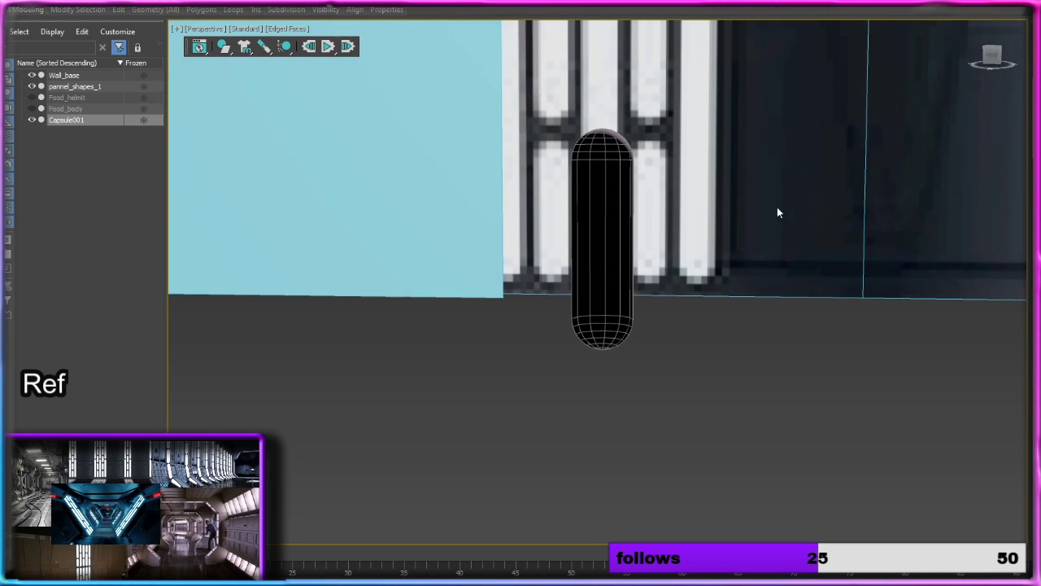
{"action": "middle_click_drag", "start_coordinate": [619, 236], "coordinate": [771, 241], "text": "alt"}
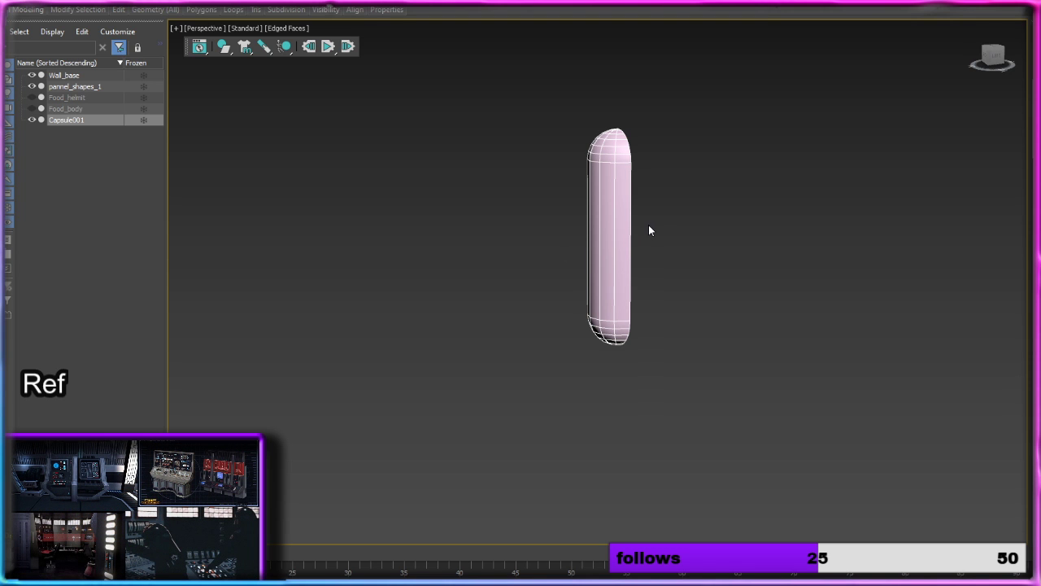
{"action": "middle_click_drag", "start_coordinate": [649, 230], "coordinate": [497, 212], "text": "alt"}
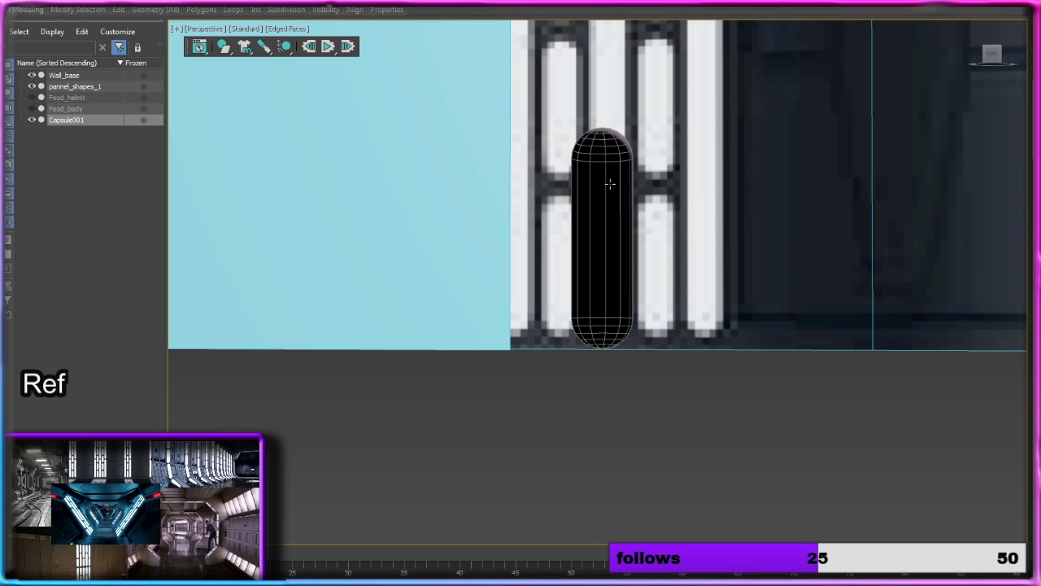
{"action": "middle_click_drag", "start_coordinate": [614, 194], "coordinate": [633, 203], "text": "alt"}
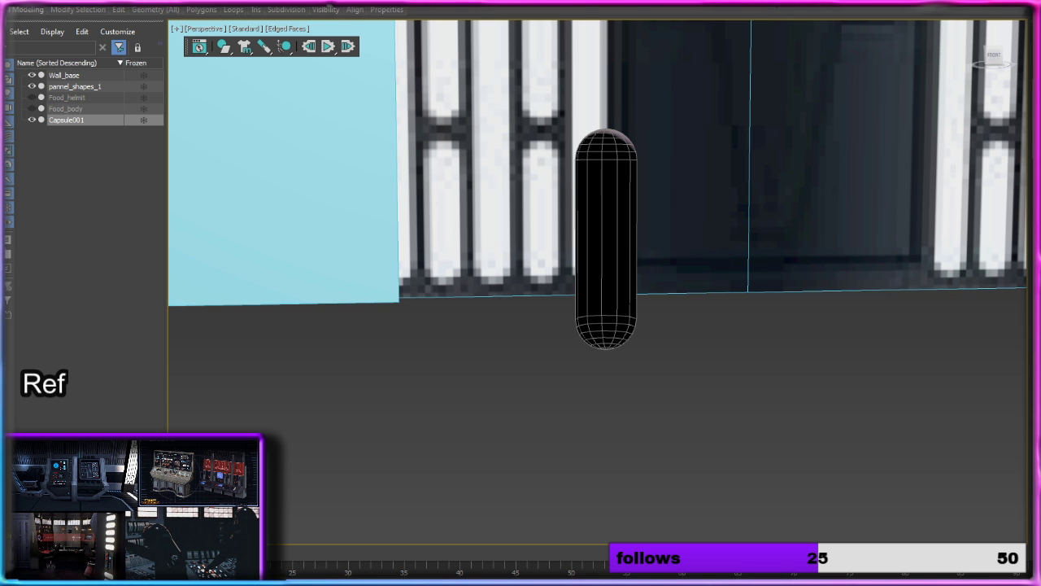
{"action": "key", "text": "3"}
{"action": "left_click", "coordinate": [637, 192]}
{"action": "middle_click_drag", "start_coordinate": [637, 193], "coordinate": [618, 238], "text": "alt"}
Step: Select the whole half capsule as an element and flip its normals so its inner surface is the visible side
{"action": "key", "text": "5"}
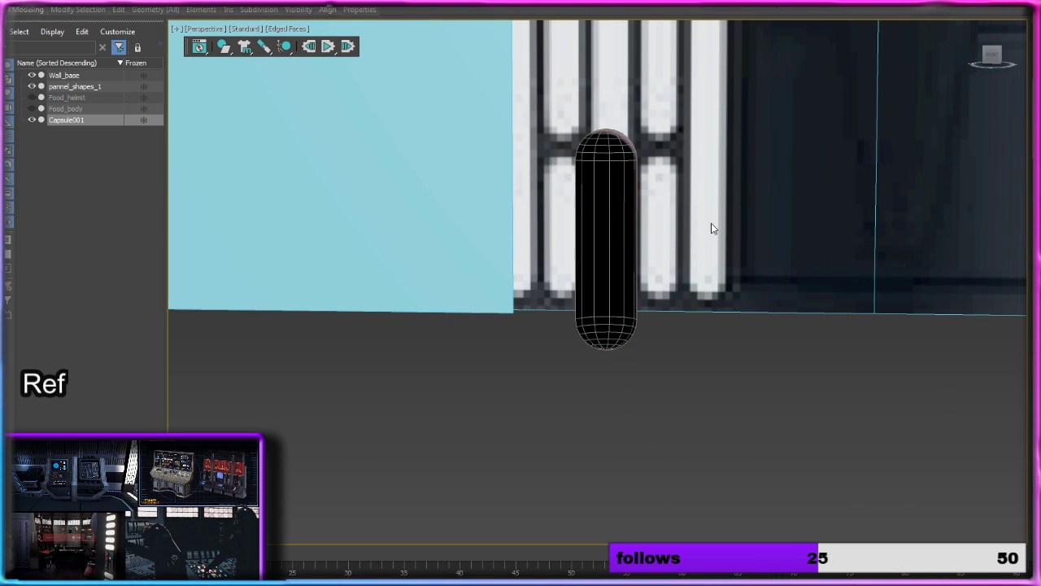
{"action": "left_click", "coordinate": [597, 211]}
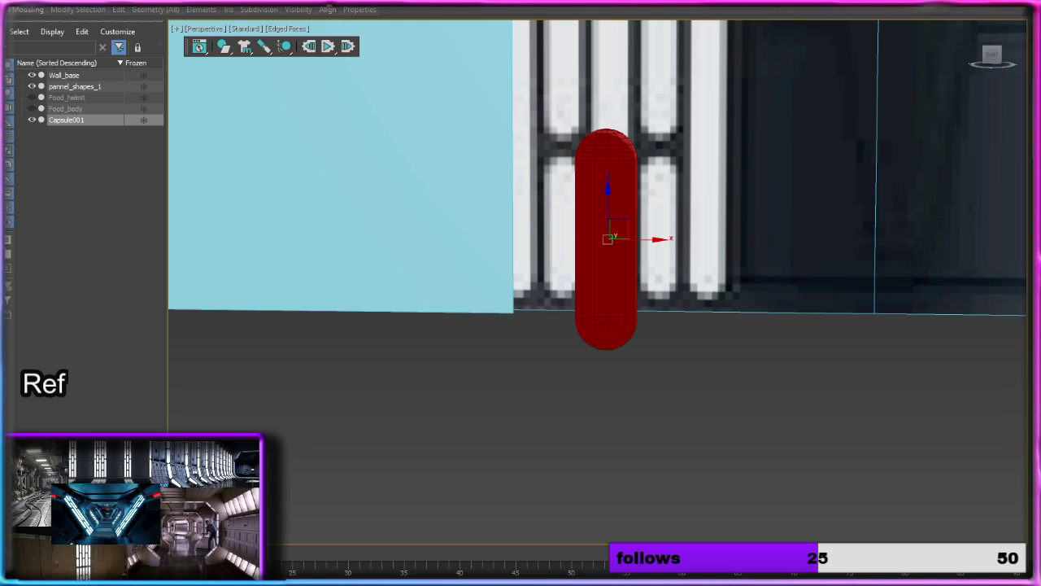
{"action": "middle_click_drag", "start_coordinate": [822, 341], "coordinate": [716, 385], "text": "alt"}
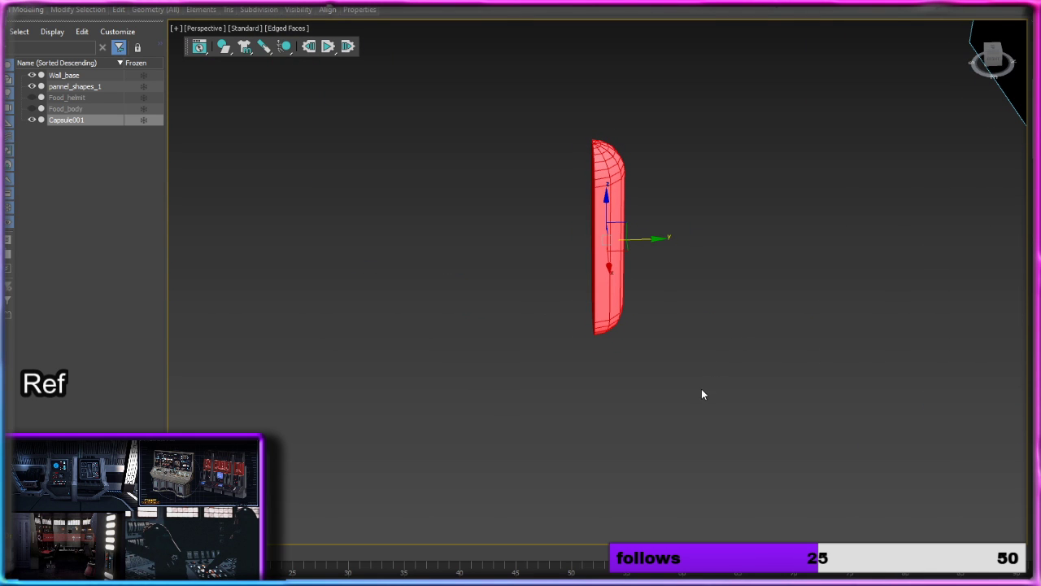
{"action": "middle_click_drag", "start_coordinate": [973, 335], "coordinate": [805, 300], "text": "alt"}
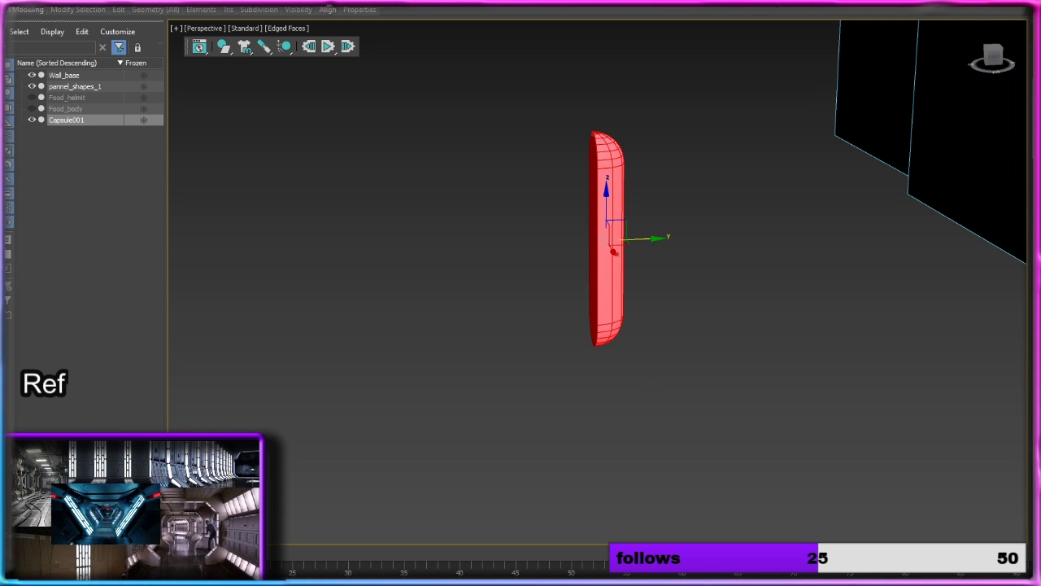
{"action": "left_click", "coordinate": [752, 268]}
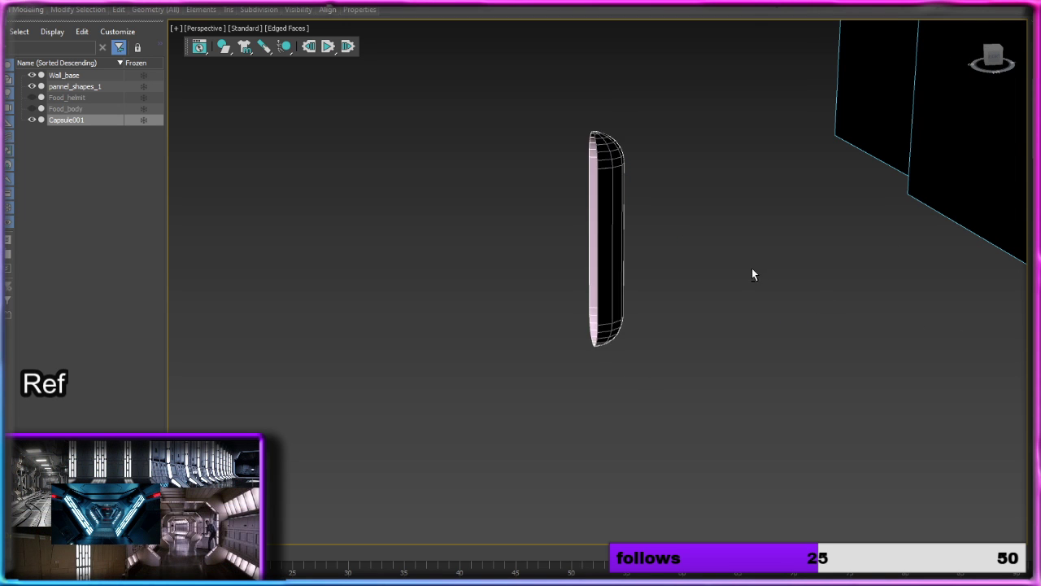
{"action": "middle_click_drag", "start_coordinate": [752, 268], "coordinate": [857, 250], "text": "alt"}
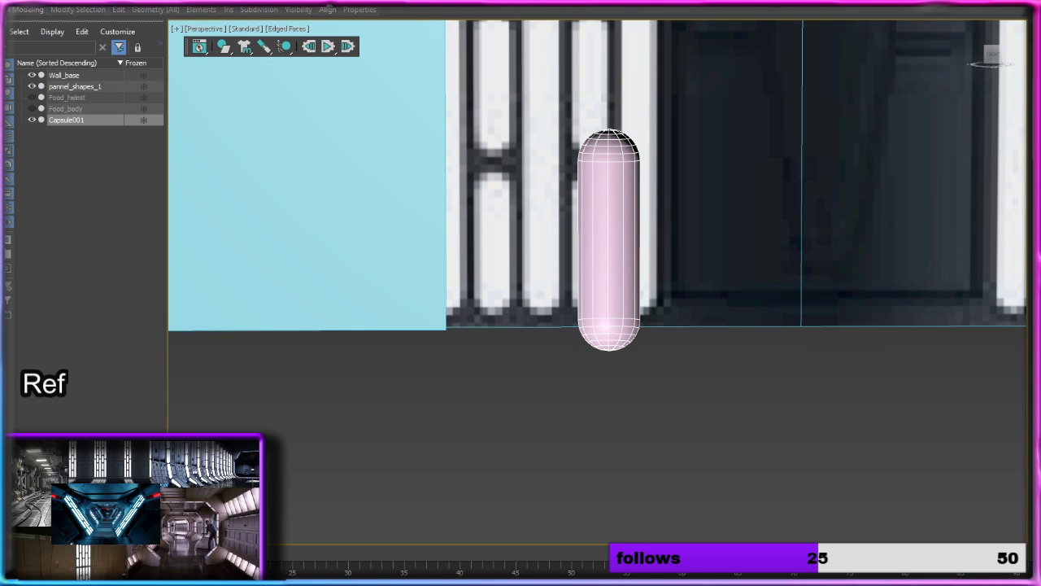
Step: Try to extrude the half capsule's open border with Extrude Edges, adjusting the height and width
{"action": "key", "text": "3"}
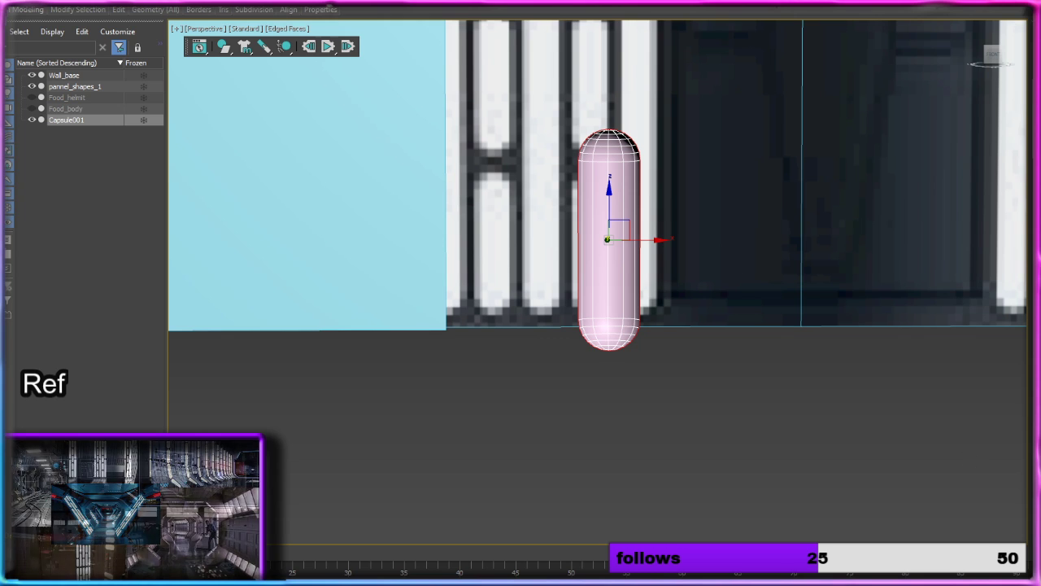
{"action": "key", "text": "shift+e"}
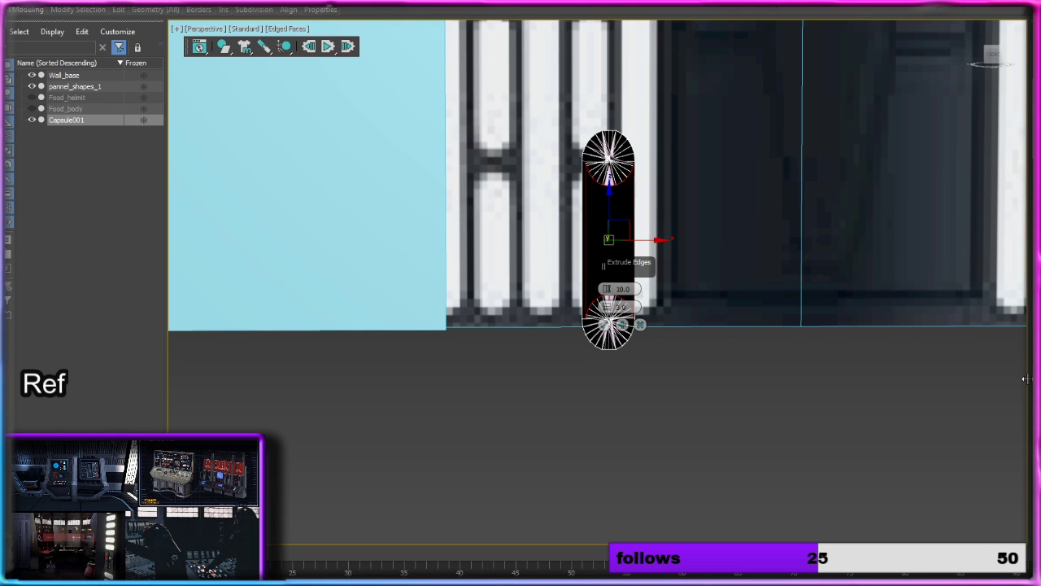
{"action": "left_click_drag", "start_coordinate": [606, 288], "coordinate": [601, 246]}
{"action": "left_click_drag", "start_coordinate": [606, 307], "coordinate": [580, 202]}
{"action": "left_click", "coordinate": [643, 325]}
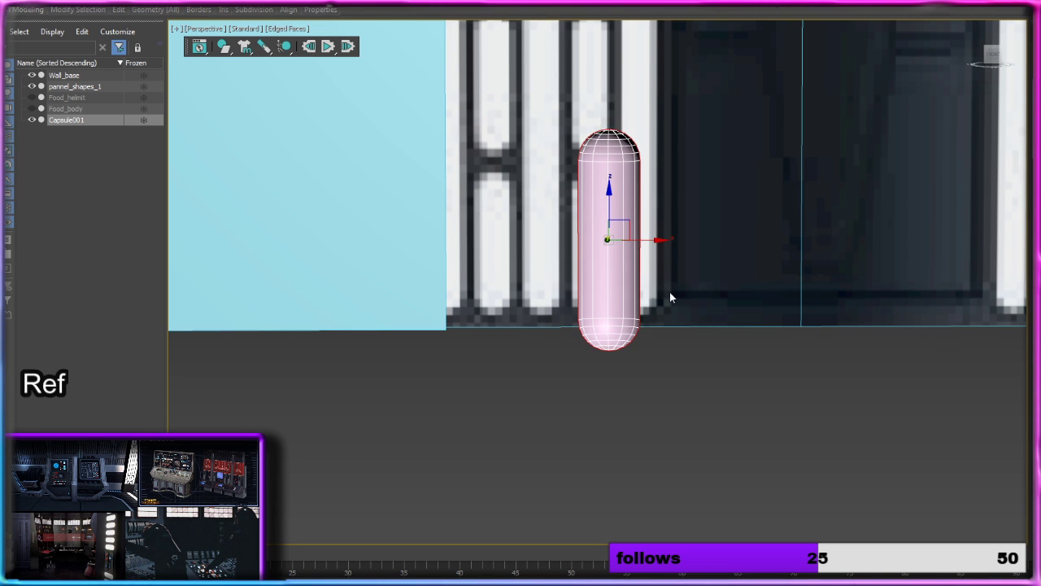
{"action": "mouse_move", "coordinate": [670, 293]}
{"action": "middle_mouse_down", "text": "alt"}
{"action": "mouse_move", "coordinate": [632, 317]}
{"action": "mouse_move", "coordinate": [677, 304]}
{"action": "middle_mouse_up", "text": "alt"}
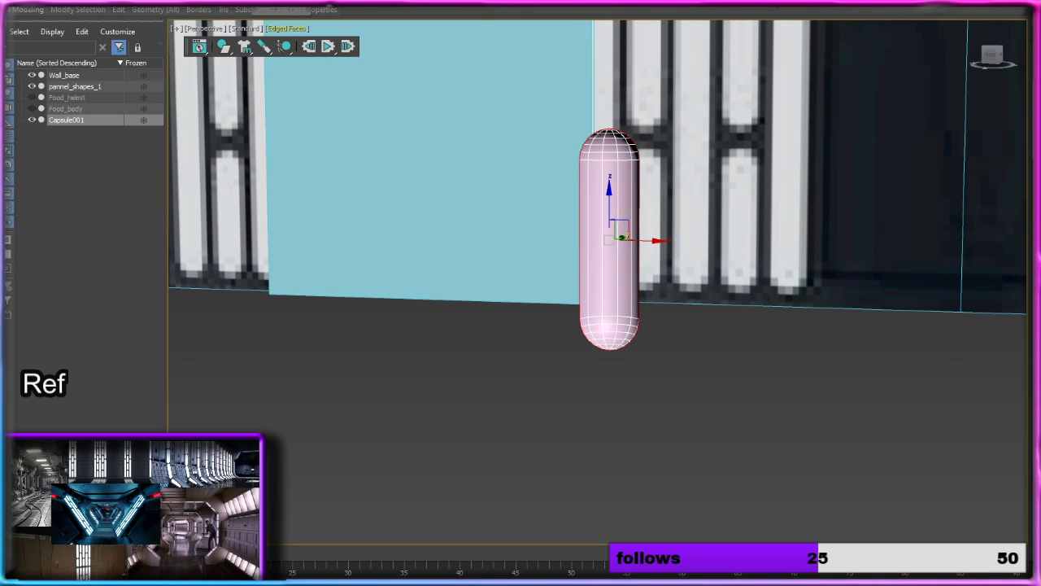
Step: Extend the half capsule's open border outward into a flat rim by scaling out a copy of its edges
{"action": "key", "text": "r"}
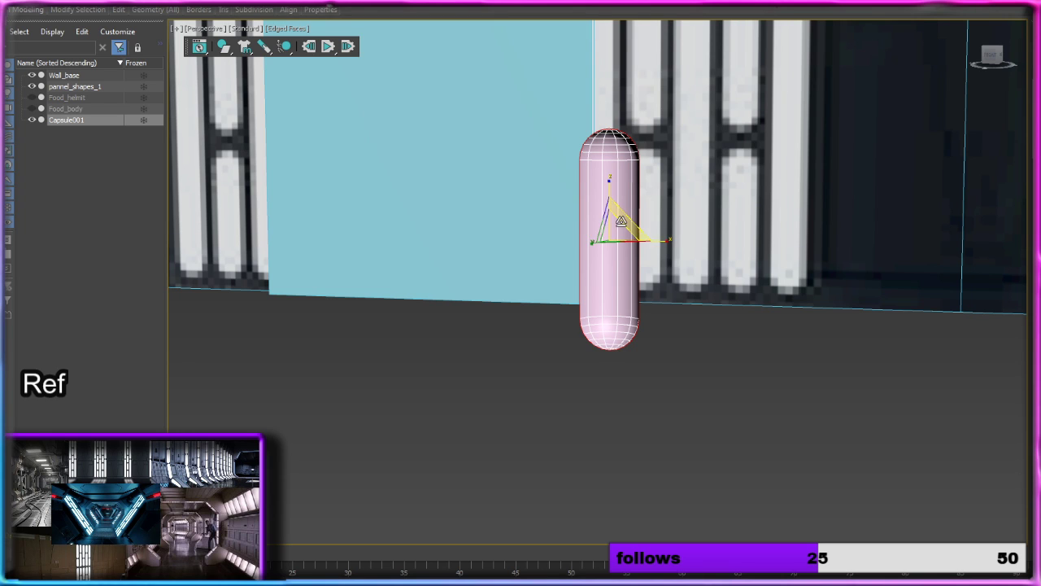
{"action": "left_click_drag", "start_coordinate": [617, 229], "coordinate": [609, 199]}
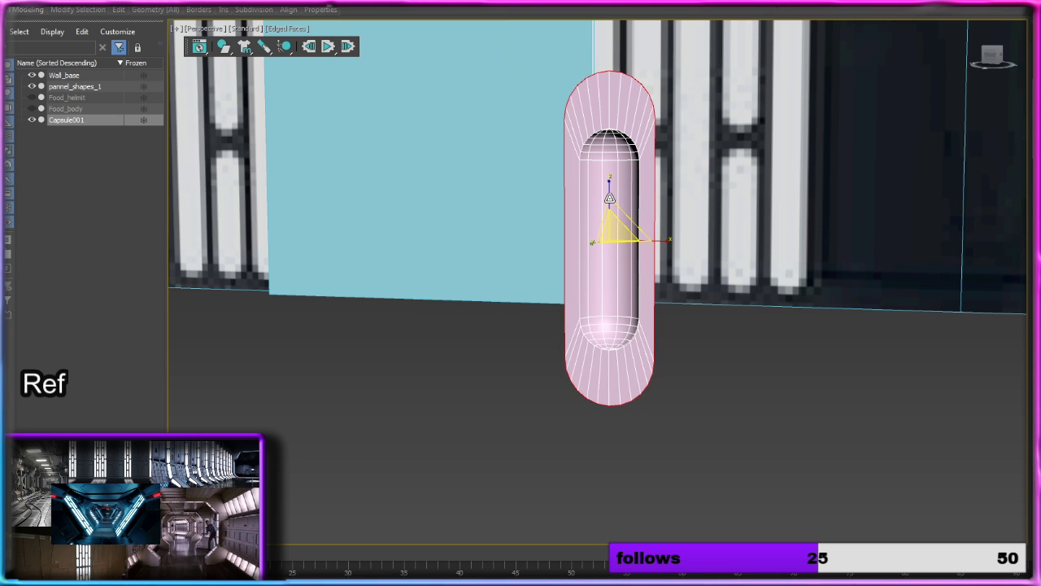
{"action": "middle_click_drag", "start_coordinate": [708, 218], "coordinate": [724, 193], "text": "alt"}
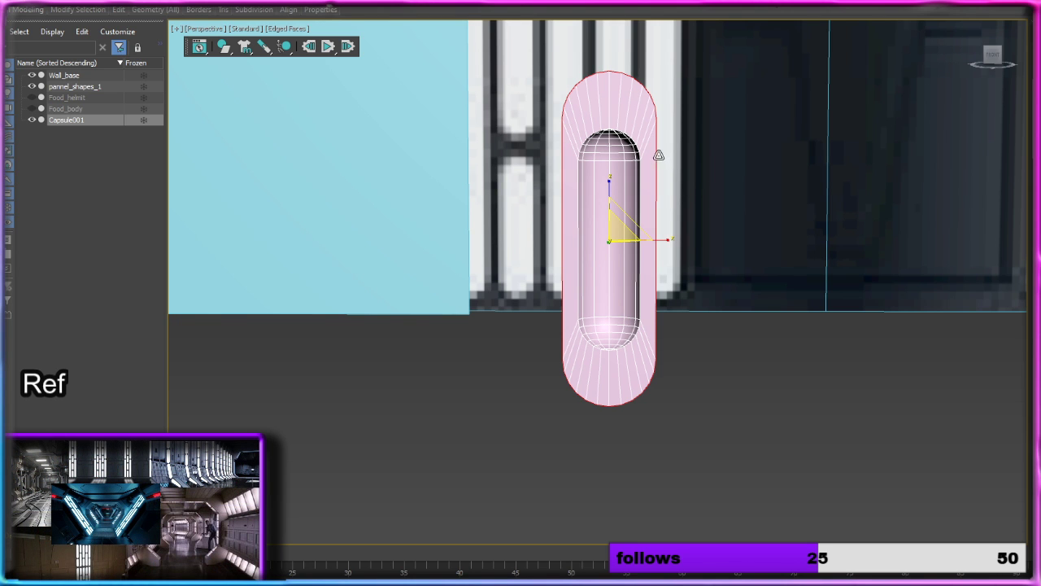
Step: Align the view squarely to the front of the wall and switch the viewport to orthographic projection
{"action": "left_click", "coordinate": [993, 55]}
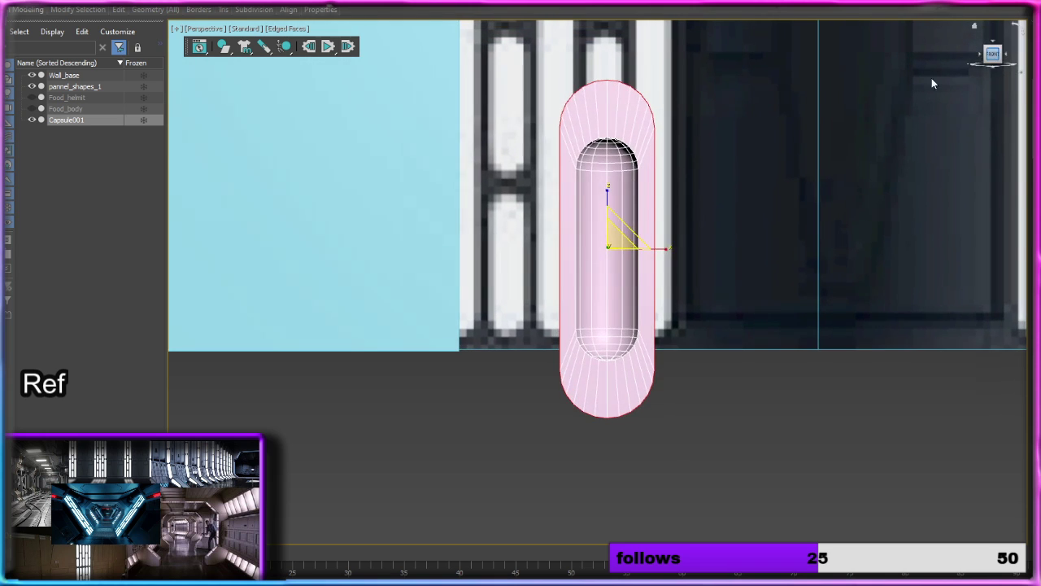
{"action": "middle_click_drag", "start_coordinate": [779, 183], "coordinate": [719, 182]}
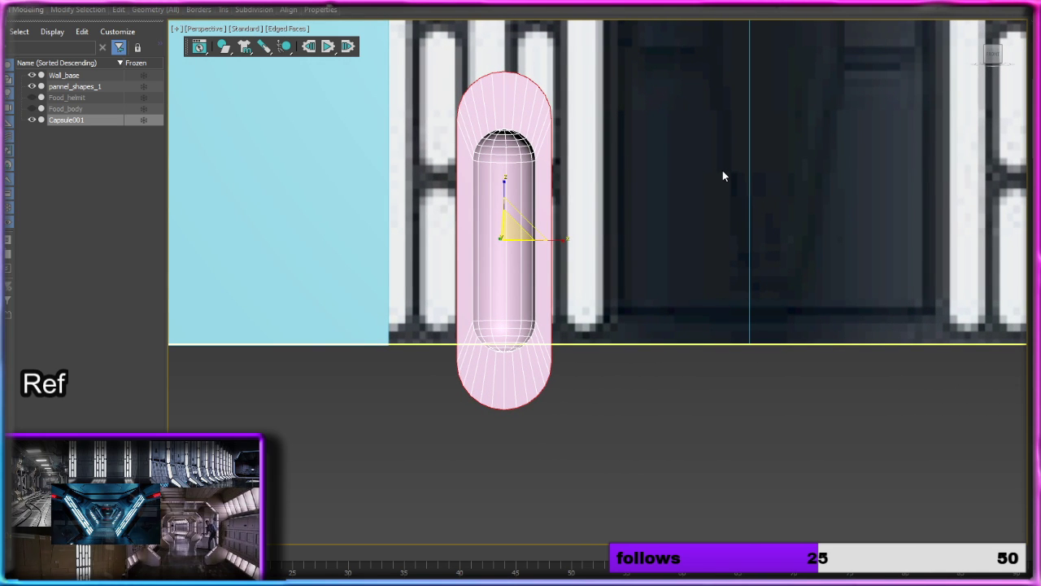
{"action": "key", "text": "u"}
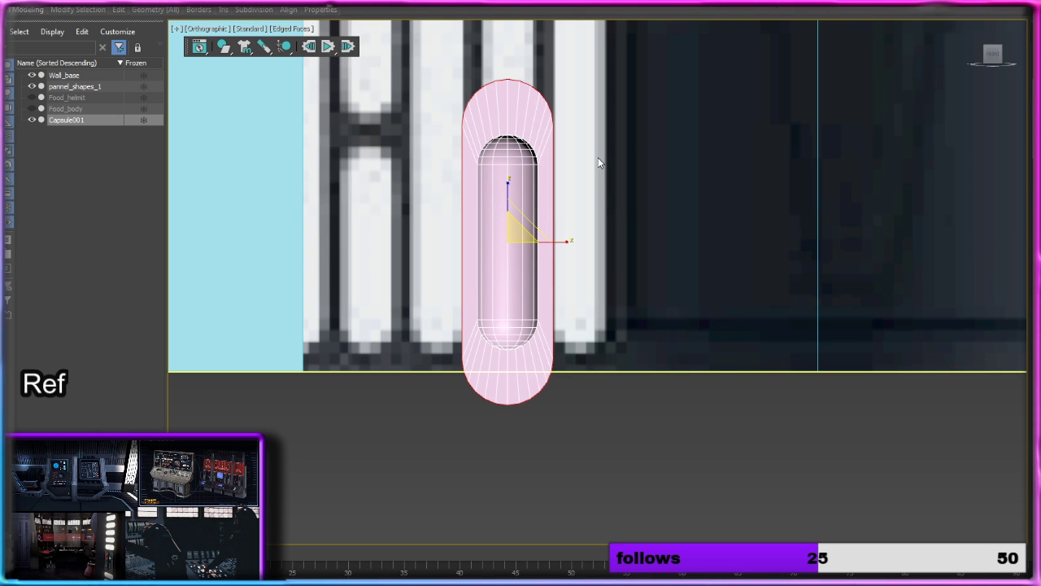
{"action": "middle_click_drag", "start_coordinate": [598, 157], "coordinate": [489, 154], "text": "alt"}
{"action": "scroll", "coordinate": [546, 165], "scroll_direction": "down", "scroll_amount": 5}
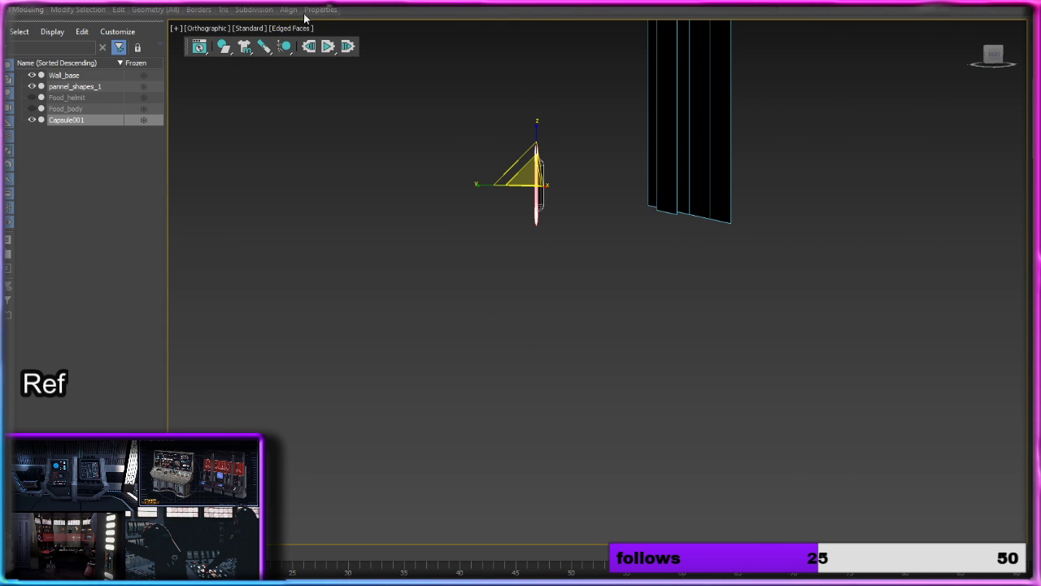
{"action": "key", "text": "w"}
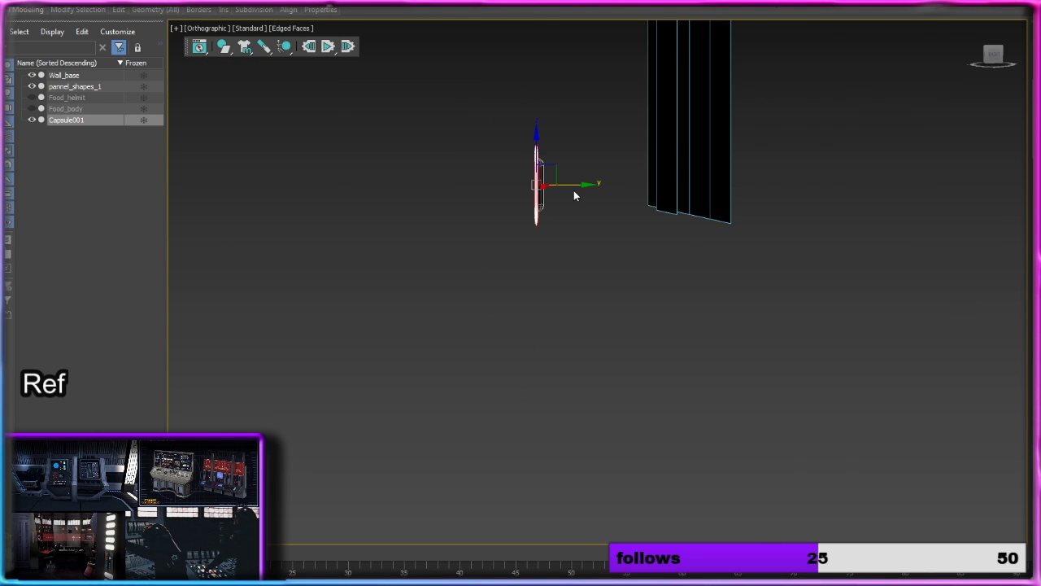
{"action": "key", "text": "q"}
{"action": "key", "text": "w"}
{"action": "left_click_drag", "start_coordinate": [588, 184], "coordinate": [697, 174]}
{"action": "key", "text": "ctrl+z"}
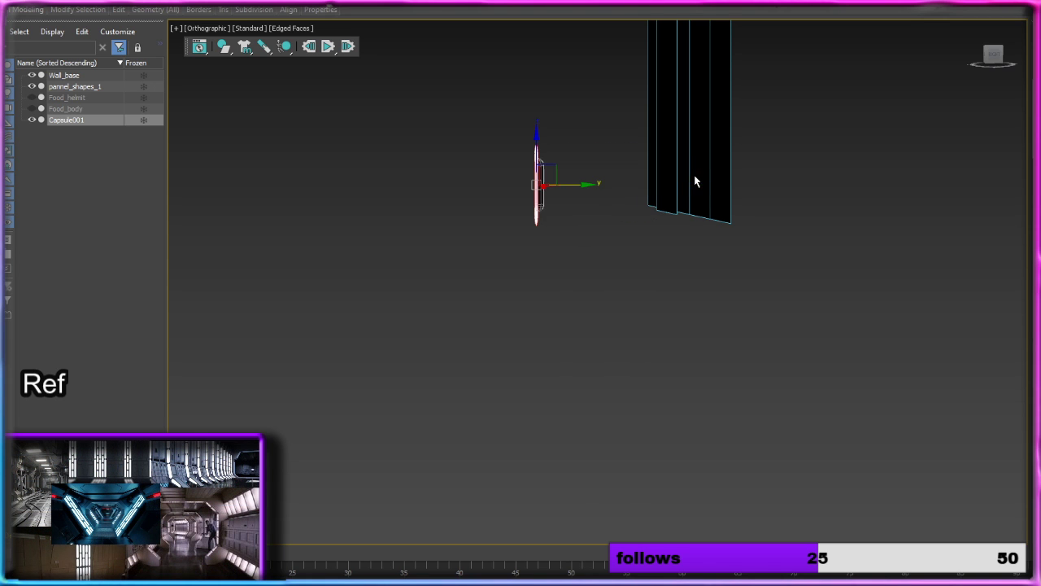
Step: Move the whole rimmed capsule along Y to the wall plane and along X over a light strip at the wall's lower edge
{"action": "left_click", "coordinate": [583, 203]}
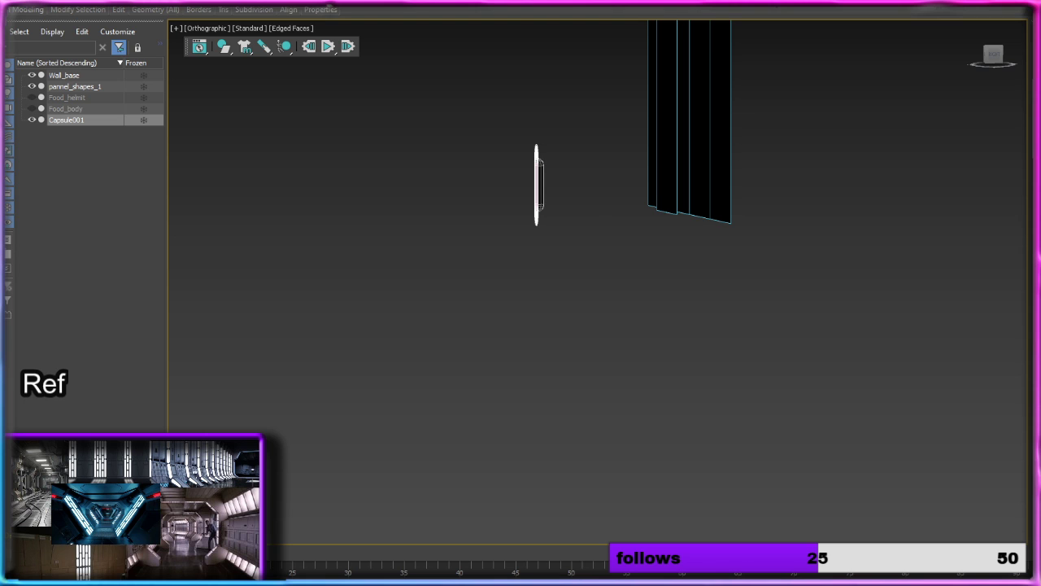
{"action": "key", "text": "3"}
{"action": "left_click_drag", "start_coordinate": [578, 211], "coordinate": [718, 204]}
{"action": "scroll", "coordinate": [716, 204], "scroll_direction": "up", "scroll_amount": 5}
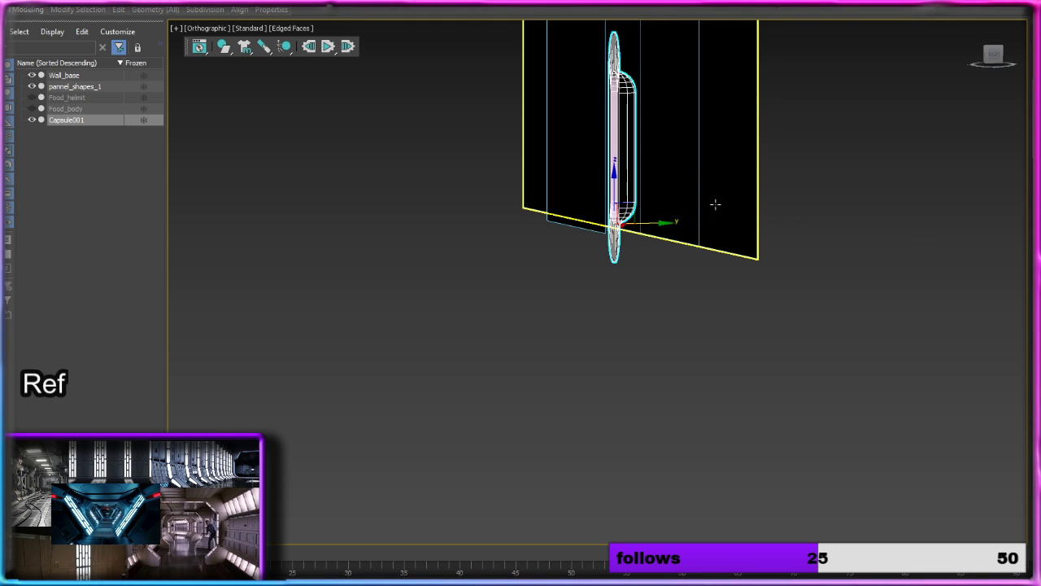
{"action": "middle_click_drag", "start_coordinate": [716, 204], "coordinate": [807, 205], "text": "alt"}
{"action": "left_click", "coordinate": [993, 55]}
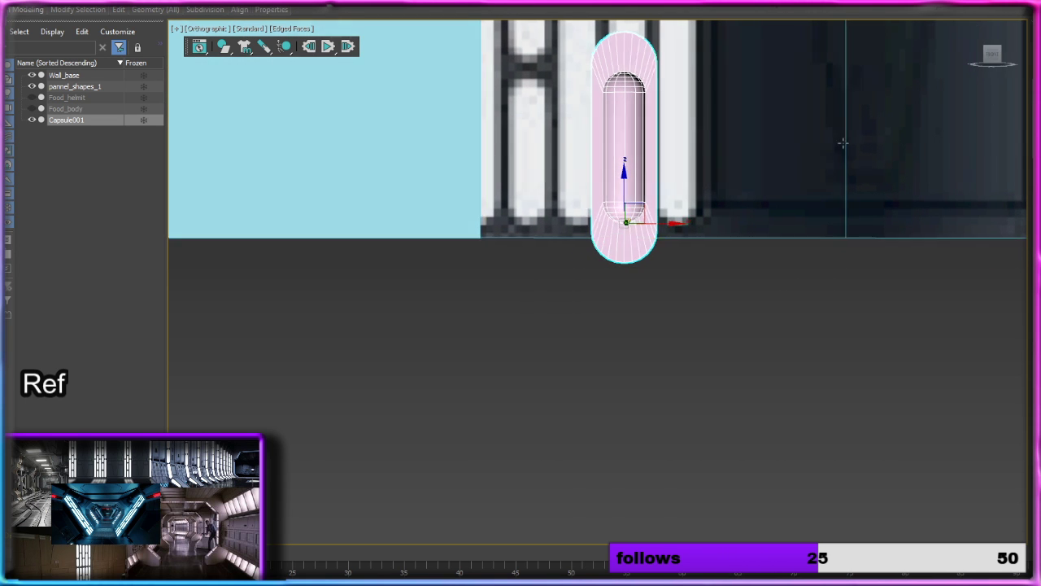
{"action": "middle_click_drag", "start_coordinate": [844, 143], "coordinate": [745, 145], "text": "alt"}
{"action": "left_click_drag", "start_coordinate": [653, 220], "coordinate": [695, 219]}
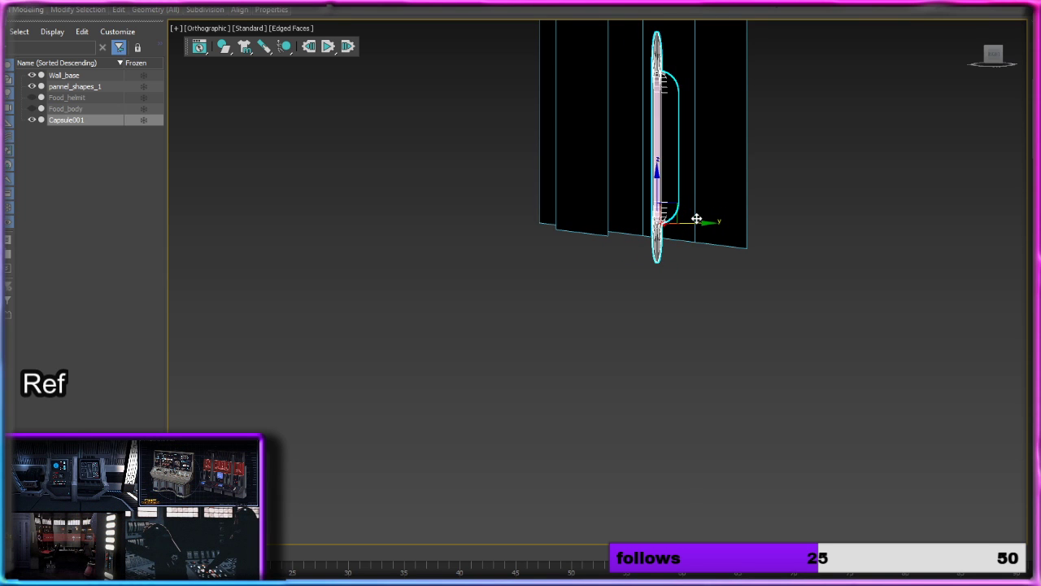
Step: Show the Front view with Default Shading and compare the capsule opening with the reference light strip
{"action": "left_click", "coordinate": [990, 55]}
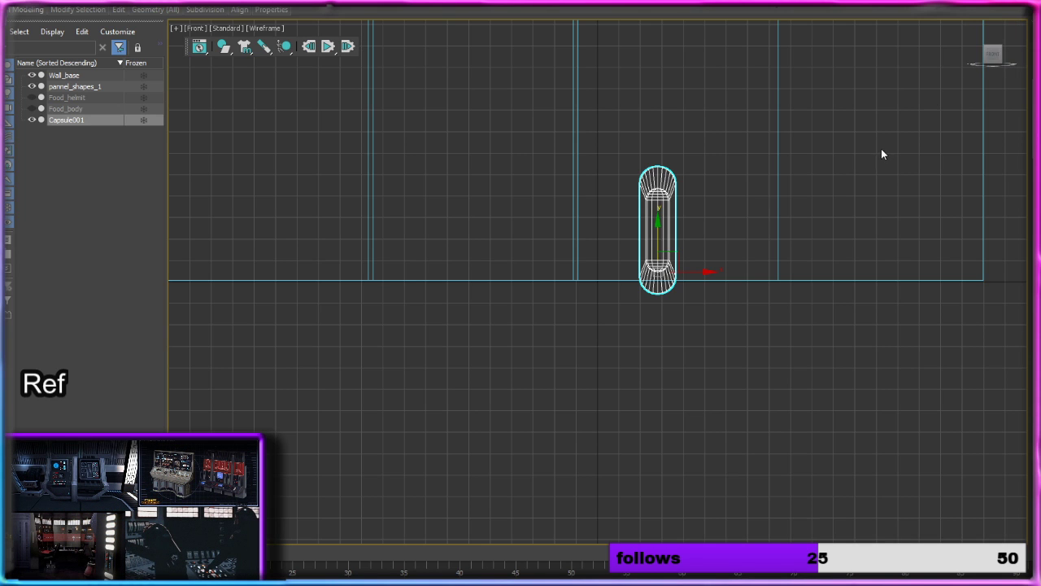
{"action": "left_click", "coordinate": [269, 28]}
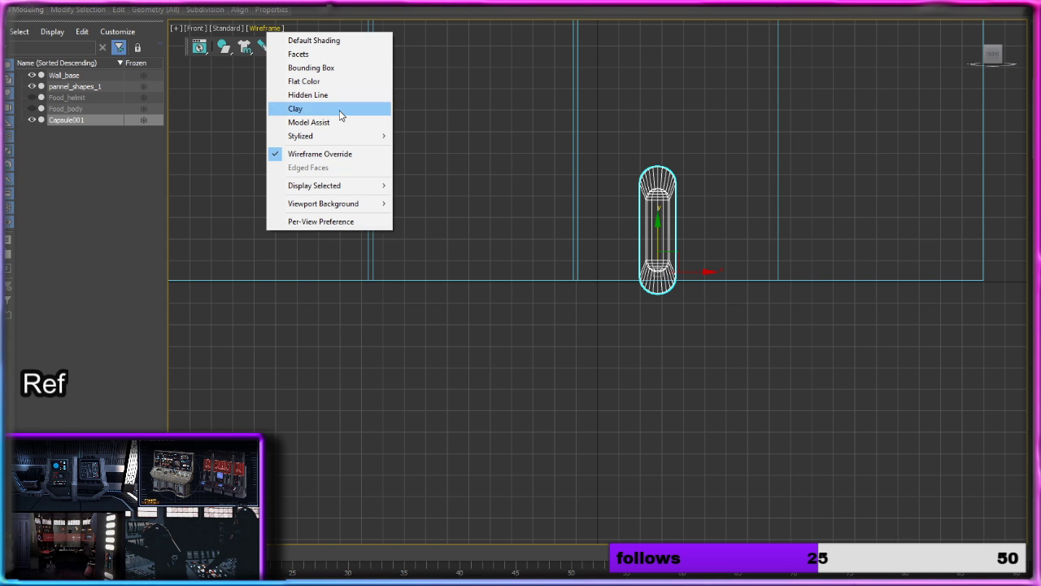
{"action": "left_click", "coordinate": [314, 41]}
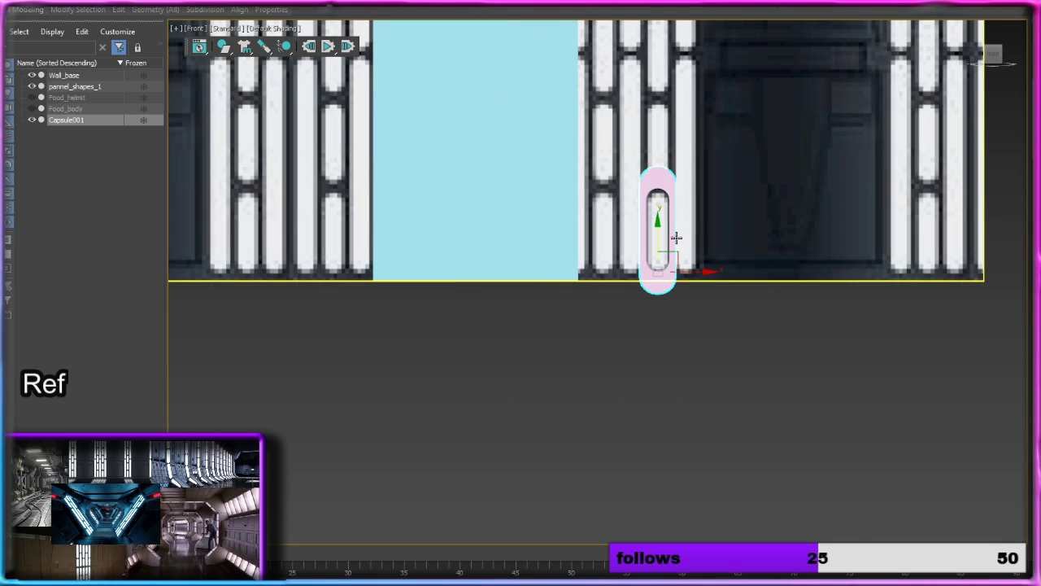
{"action": "scroll", "coordinate": [676, 237], "scroll_direction": "up", "scroll_amount": 5}
{"action": "middle_click_drag", "start_coordinate": [676, 236], "coordinate": [618, 246], "text": "alt"}
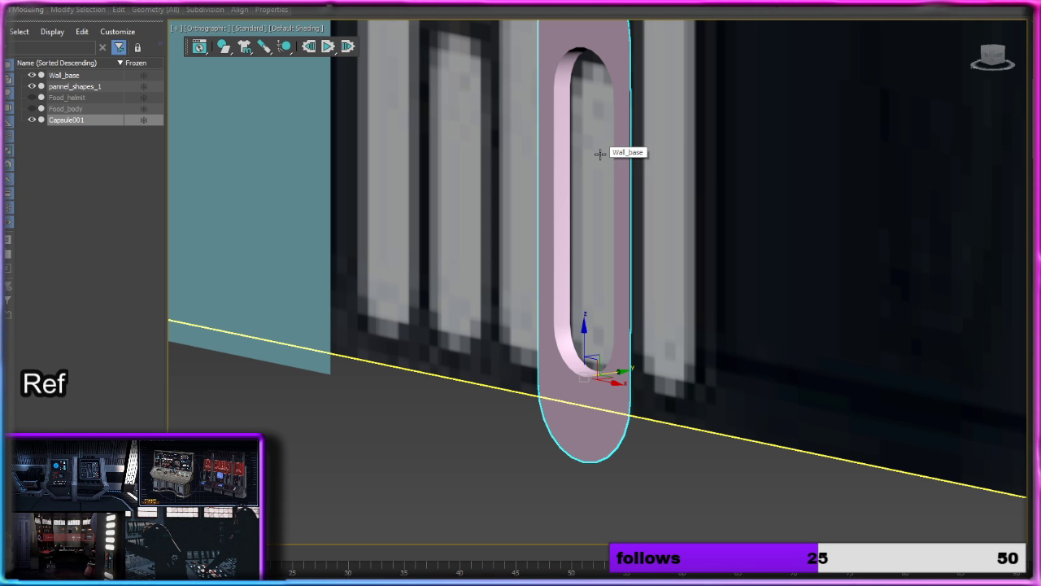
{"action": "middle_click_drag", "start_coordinate": [600, 153], "coordinate": [670, 129], "text": "alt"}
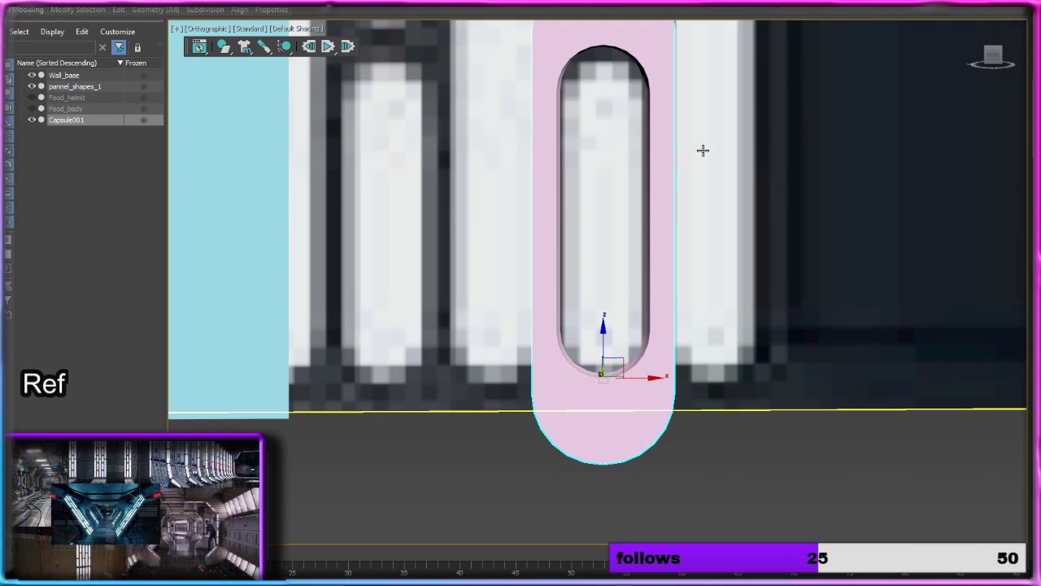
Step: Return to the Front view and display Edged Faces over the shaded models
{"action": "key", "text": "f"}
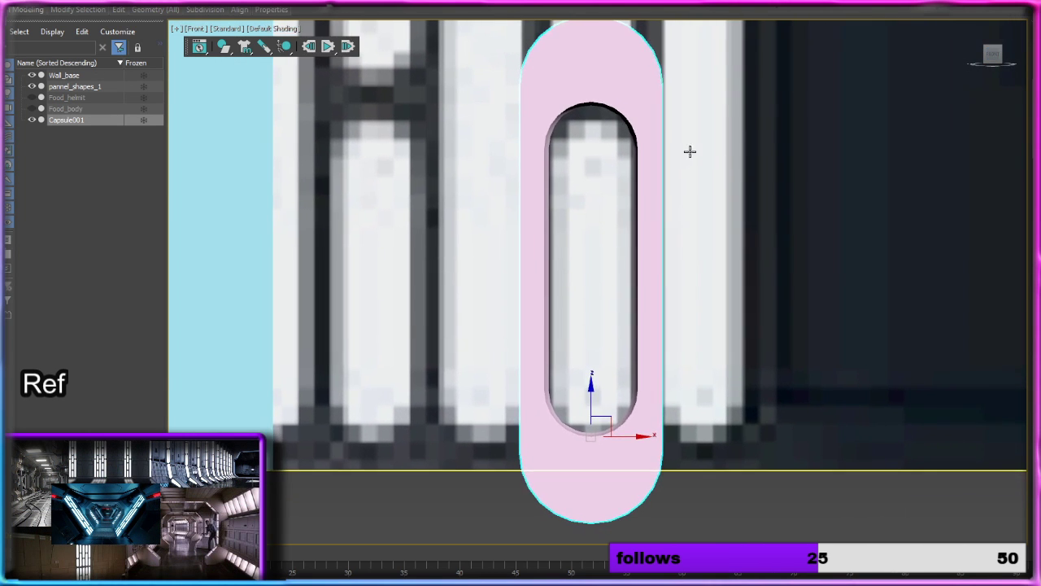
{"action": "scroll", "coordinate": [667, 155], "scroll_direction": "down", "scroll_amount": 3}
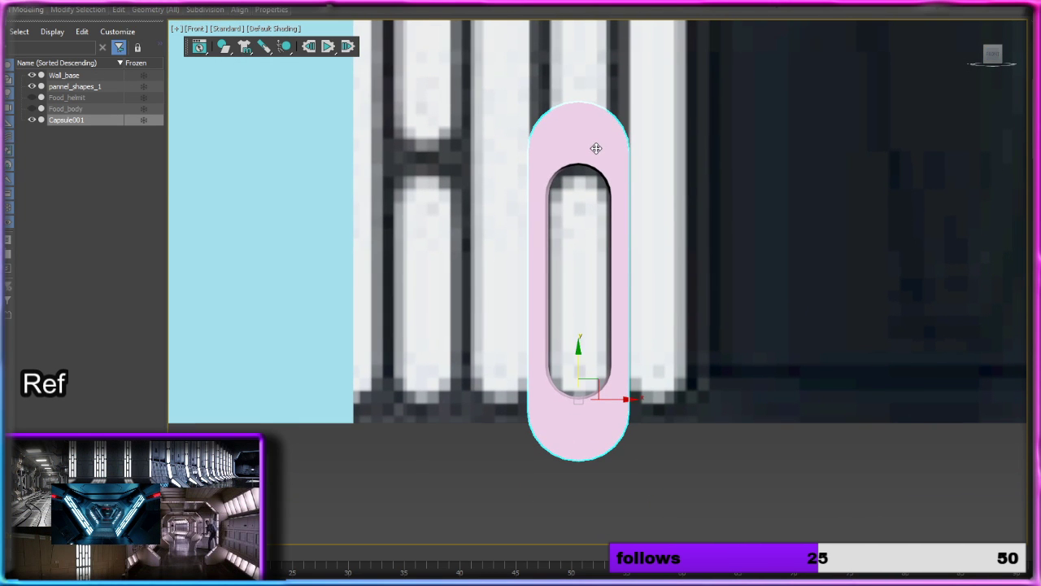
{"action": "left_click", "coordinate": [240, 30]}
{"action": "left_click", "coordinate": [270, 29]}
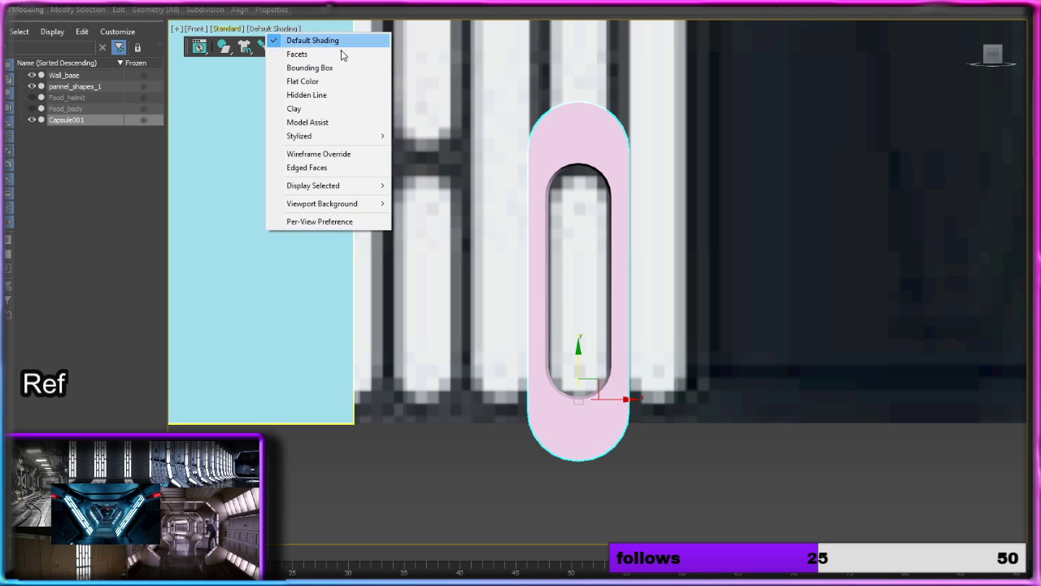
{"action": "left_click", "coordinate": [317, 167]}
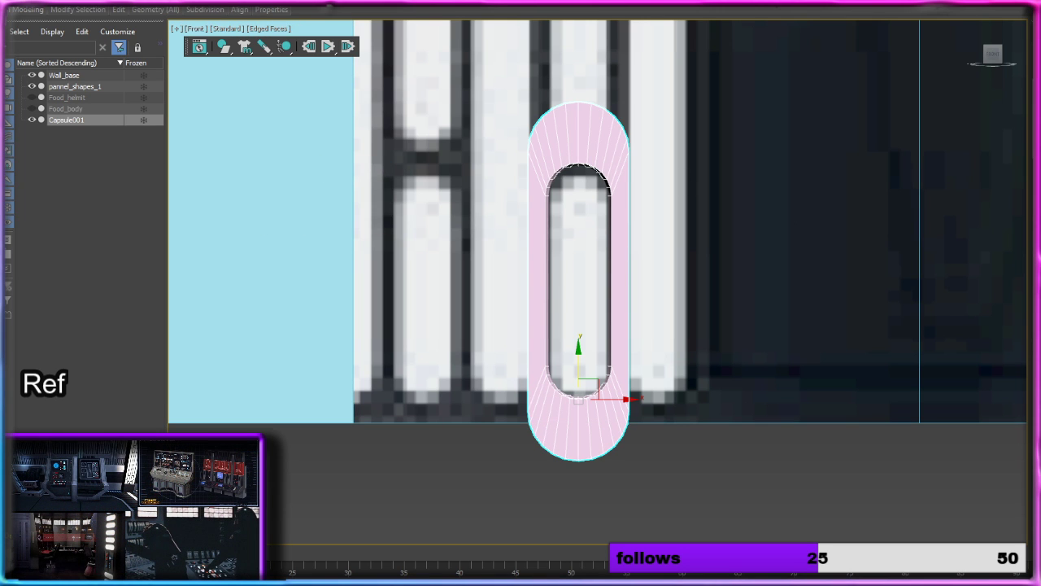
Step: Check the vertices around the capsule's lower rim against the reference and hide the Wall_base object
{"action": "key", "text": "1"}
{"action": "scroll", "coordinate": [699, 187], "scroll_direction": "up", "scroll_amount": 2}
{"action": "middle_click_drag", "start_coordinate": [685, 223], "coordinate": [721, 122]}
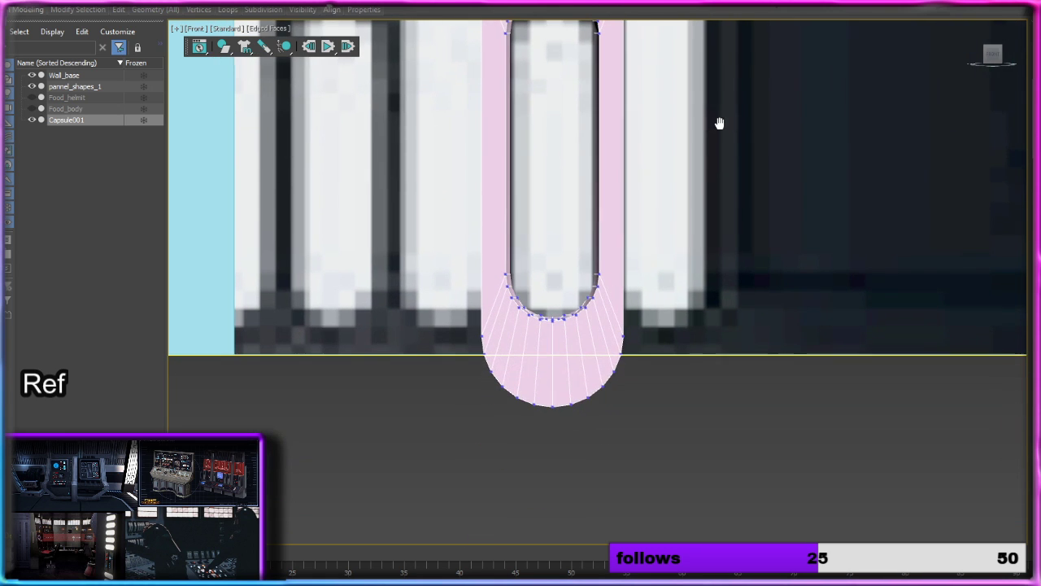
{"action": "scroll", "coordinate": [626, 400], "scroll_direction": "up", "scroll_amount": 2}
{"action": "middle_click_drag", "start_coordinate": [619, 396], "coordinate": [708, 390]}
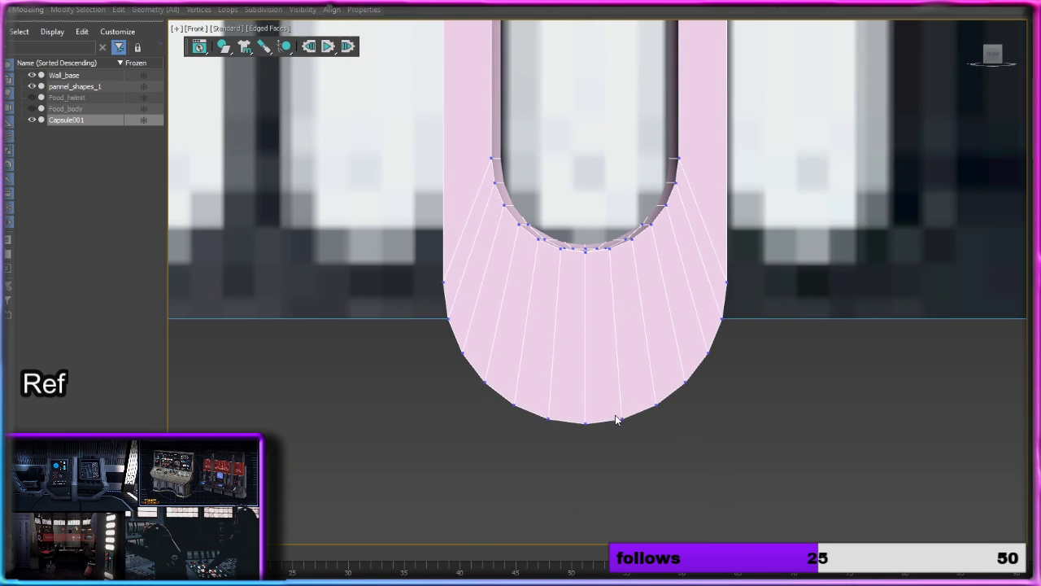
{"action": "scroll", "coordinate": [624, 420], "scroll_direction": "down", "scroll_amount": 3}
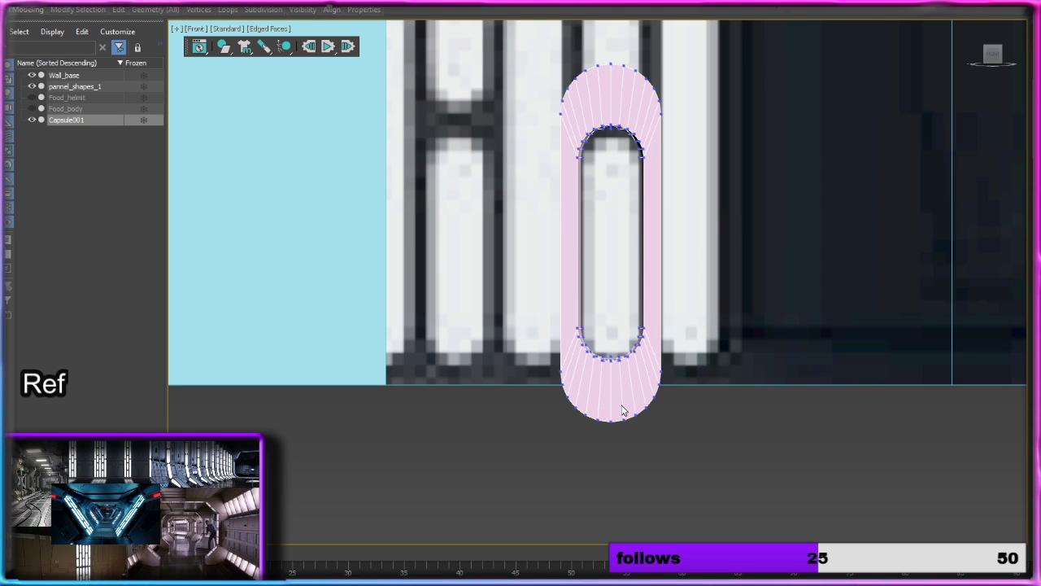
{"action": "left_click", "coordinate": [32, 75]}
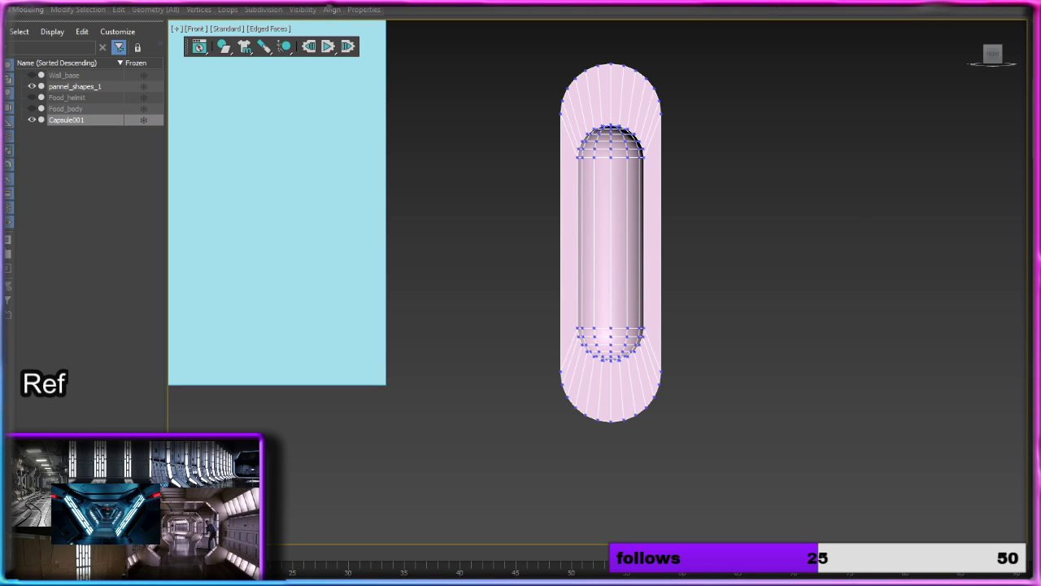
Step: Insert a horizontal edge loop across the middle of the rimmed capsule with Swift Loop
{"action": "key", "text": "2"}
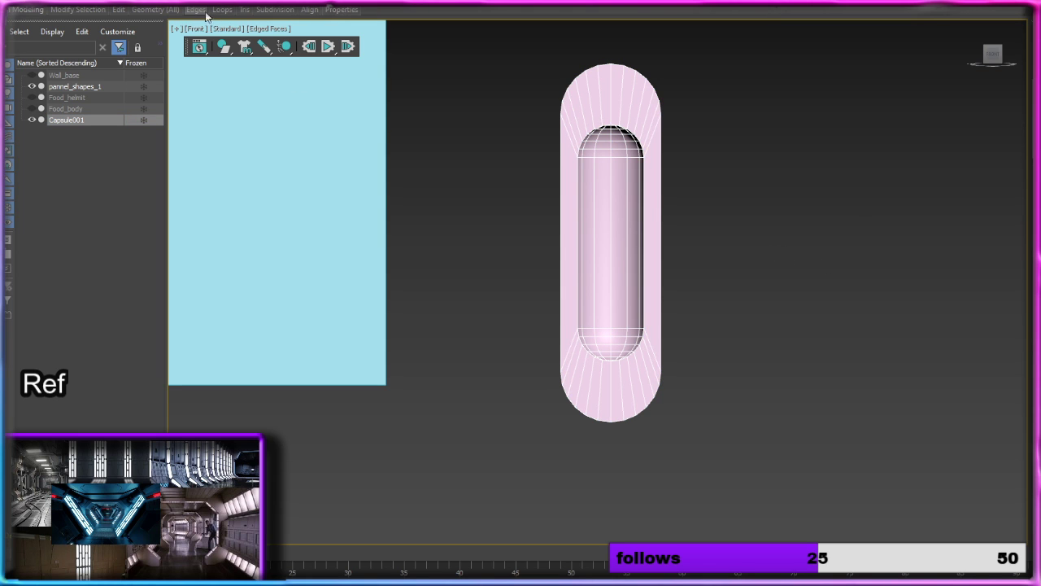
{"action": "mouse_move", "coordinate": [230, 13]}
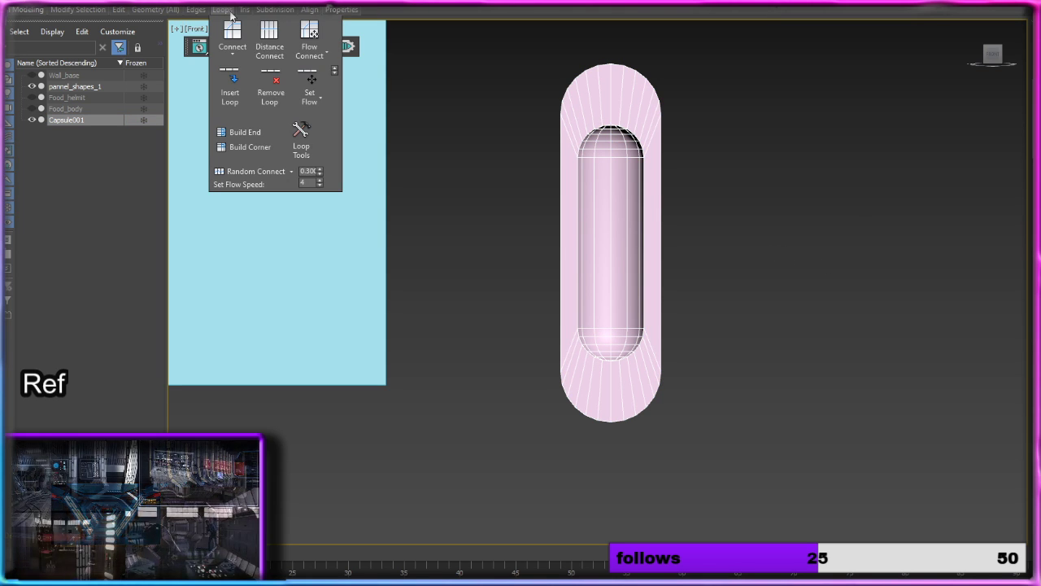
{"action": "mouse_move", "coordinate": [120, 13]}
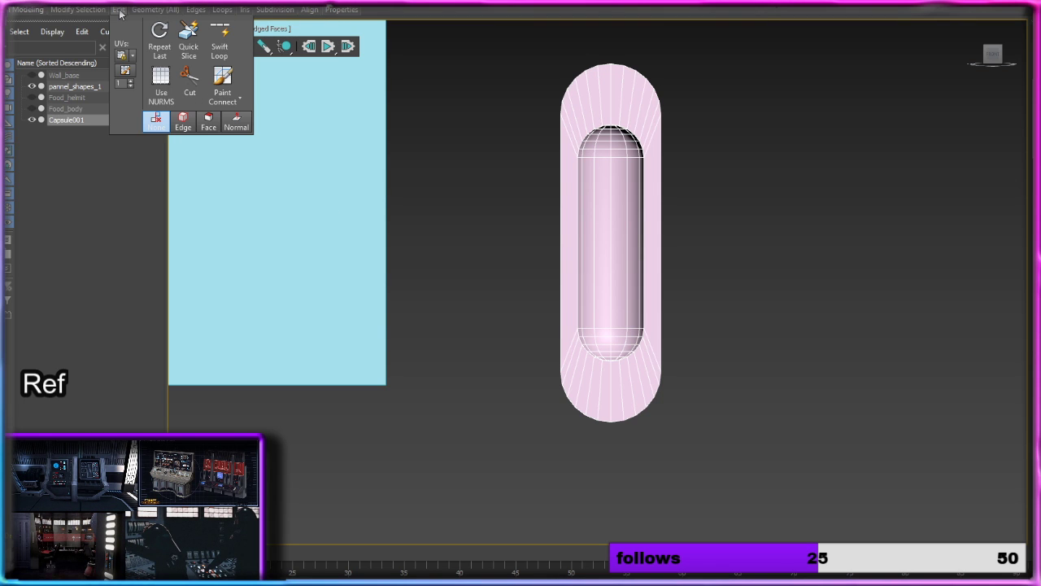
{"action": "left_click", "coordinate": [220, 41]}
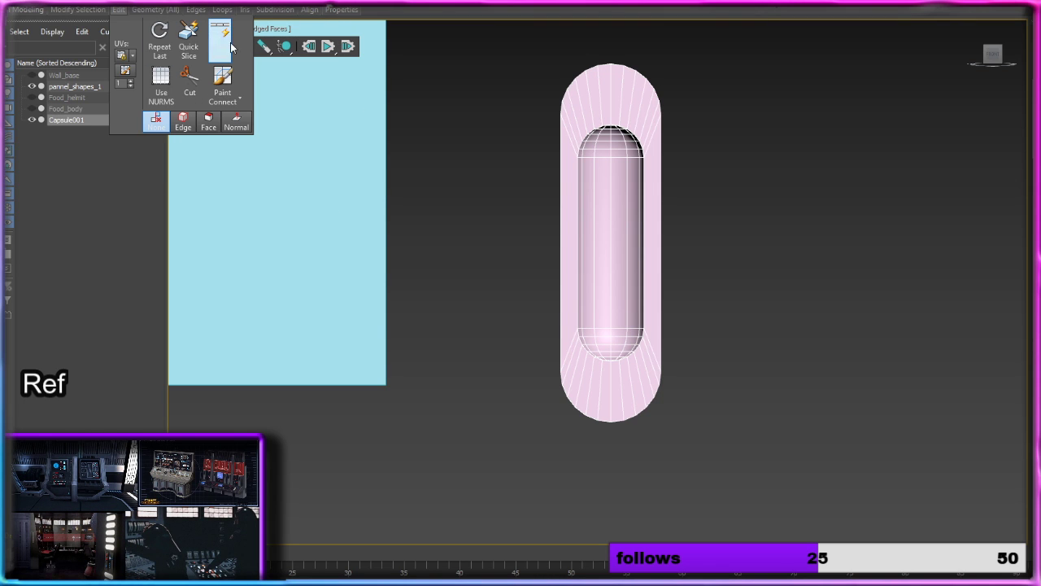
{"action": "left_click", "coordinate": [658, 245]}
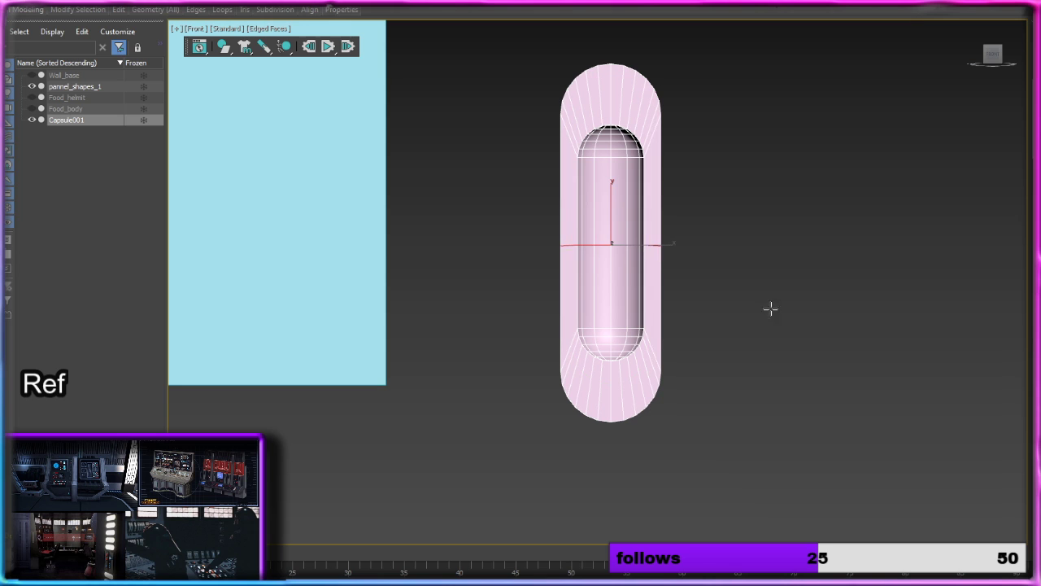
Step: Delete all polygons of the rimmed capsule above the middle edge loop
{"action": "key", "text": "4"}
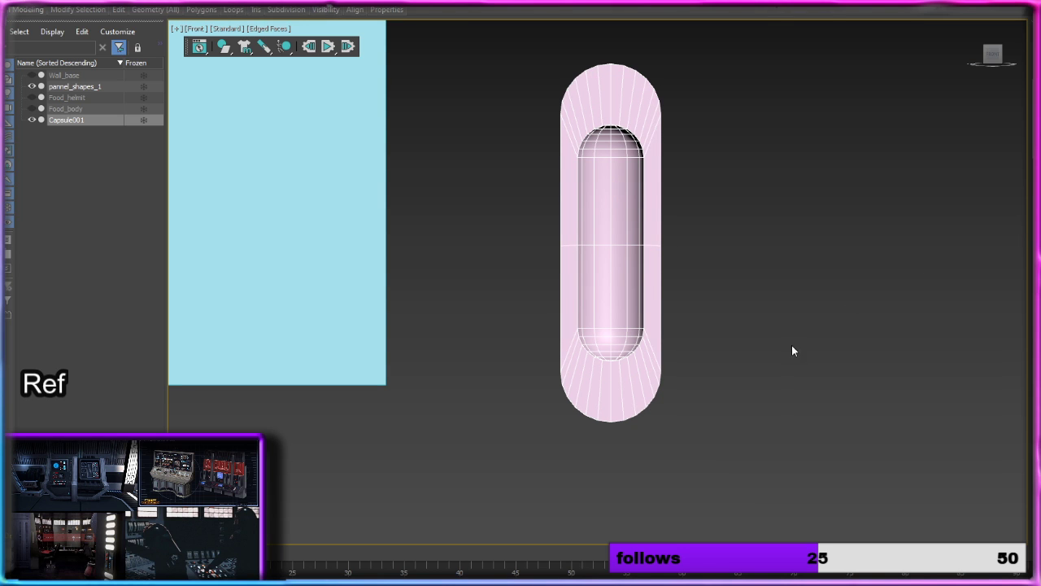
{"action": "left_click_drag", "start_coordinate": [797, 451], "coordinate": [773, 442]}
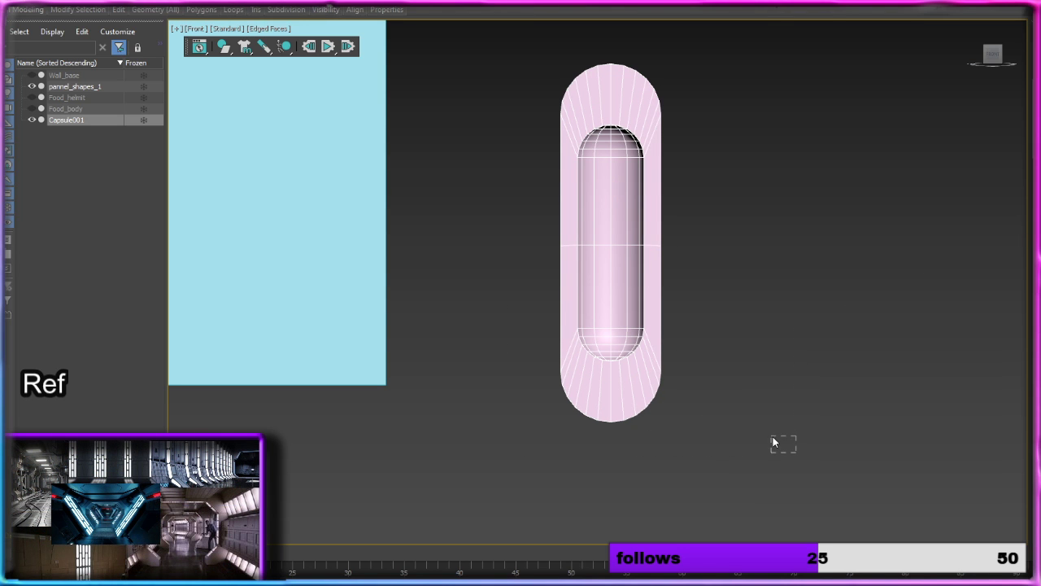
{"action": "left_click_drag", "start_coordinate": [530, 58], "coordinate": [761, 239]}
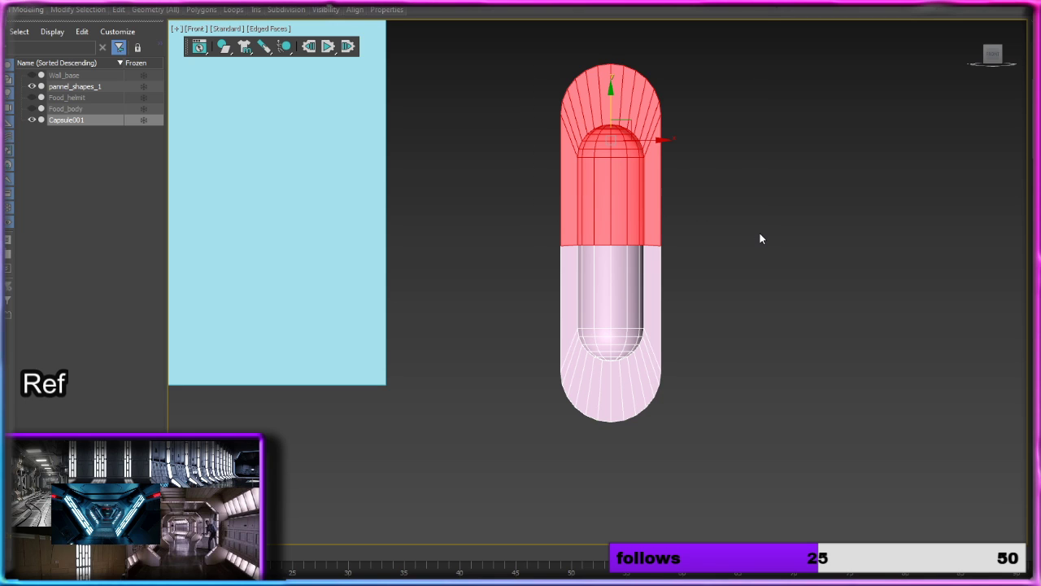
{"action": "key", "text": "Delete"}
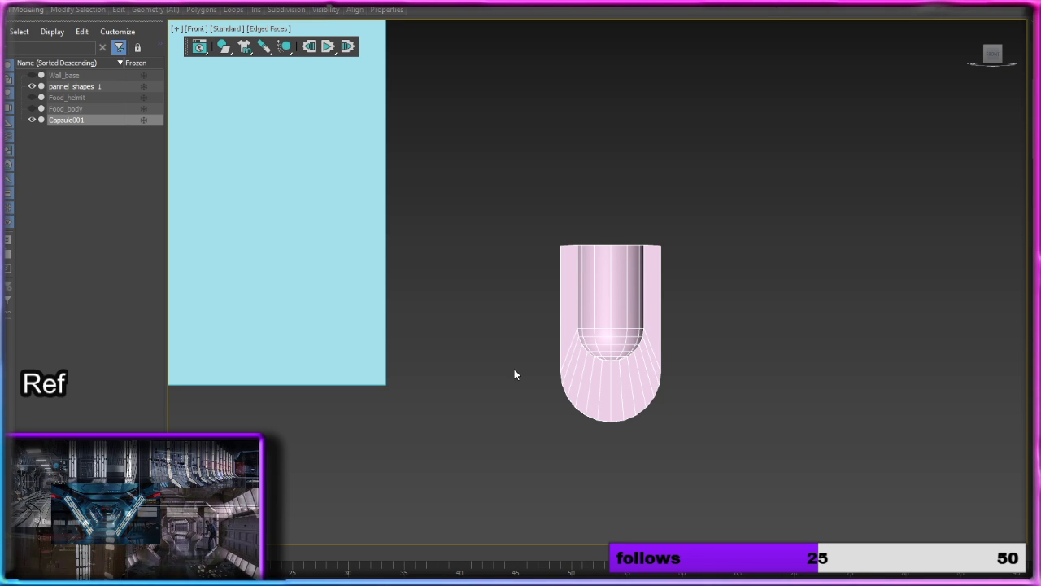
Step: Switch the rimmed capsule to vertex editing and unhide the Wall_base reference object
{"action": "scroll", "coordinate": [611, 393], "scroll_direction": "up", "scroll_amount": 2}
{"action": "middle_click_drag", "start_coordinate": [611, 394], "coordinate": [558, 320]}
{"action": "left_click", "coordinate": [555, 323]}
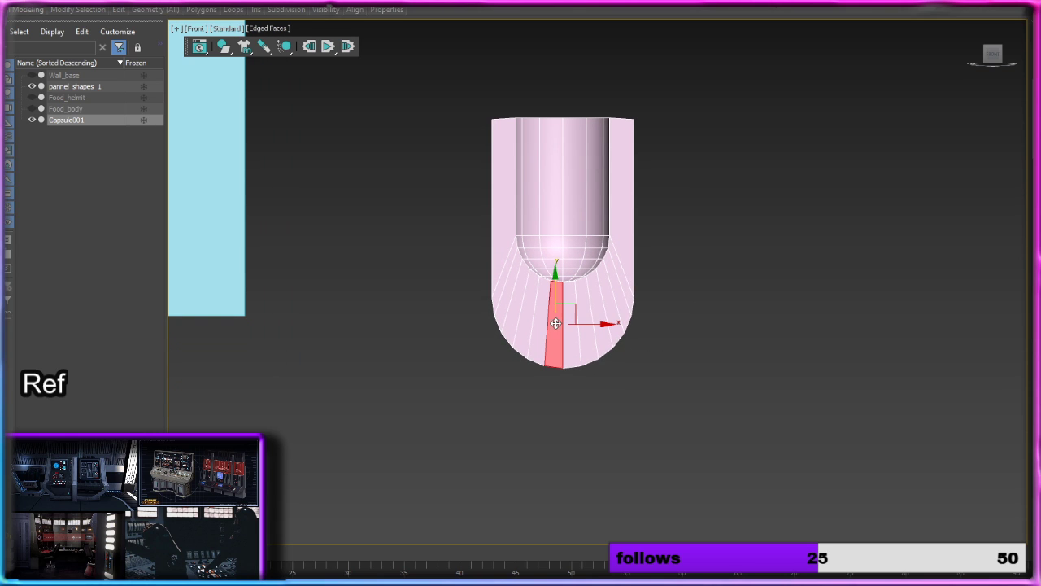
{"action": "left_click", "coordinate": [933, 299]}
{"action": "key", "text": "1"}
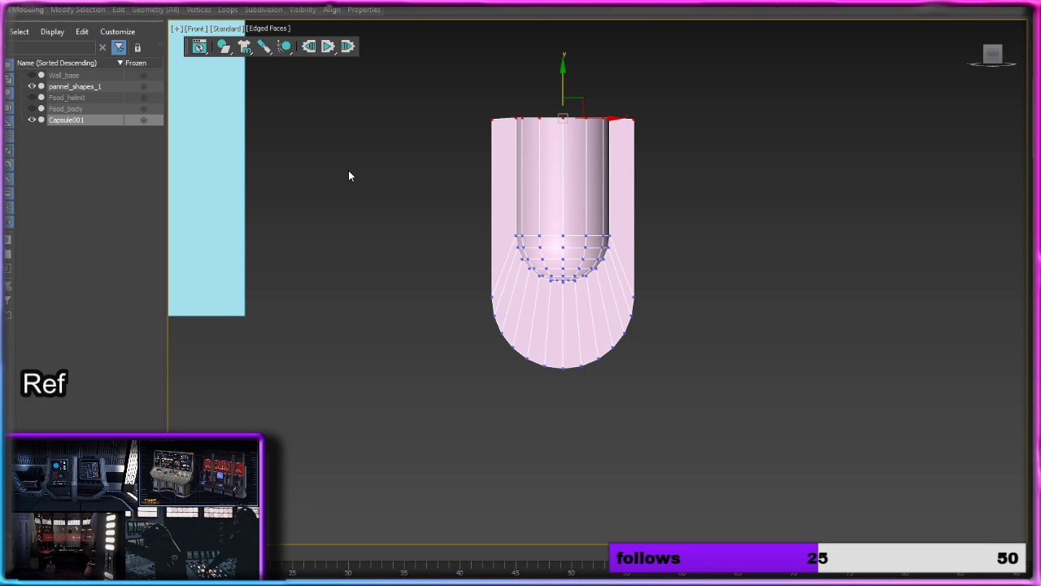
{"action": "left_click", "coordinate": [32, 75]}
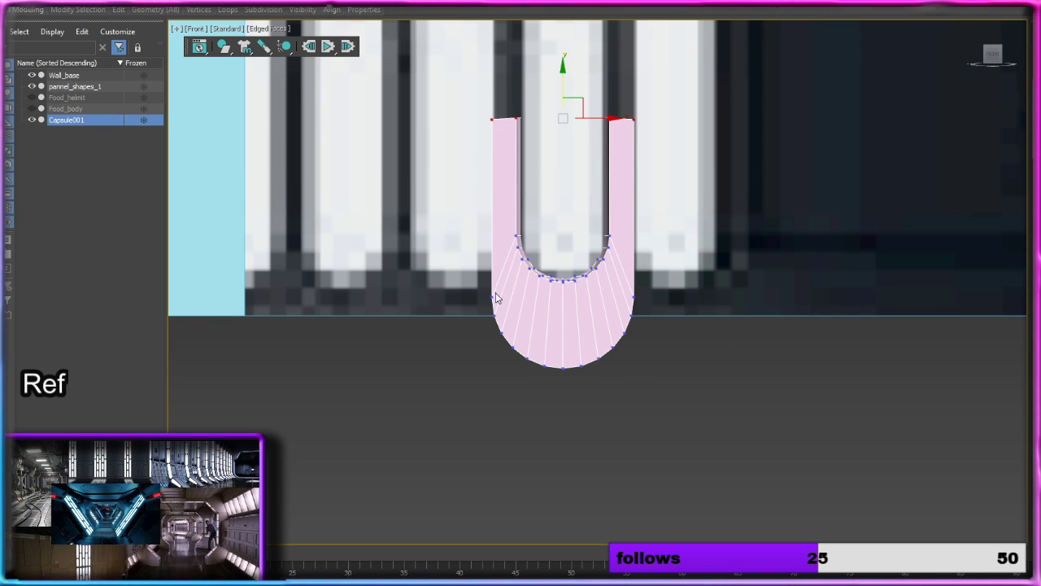
Step: Raise the four vertices on the left half of the rim's lower arc to the wall's bottom edge
{"action": "scroll", "coordinate": [558, 318], "scroll_direction": "up", "scroll_amount": 5}
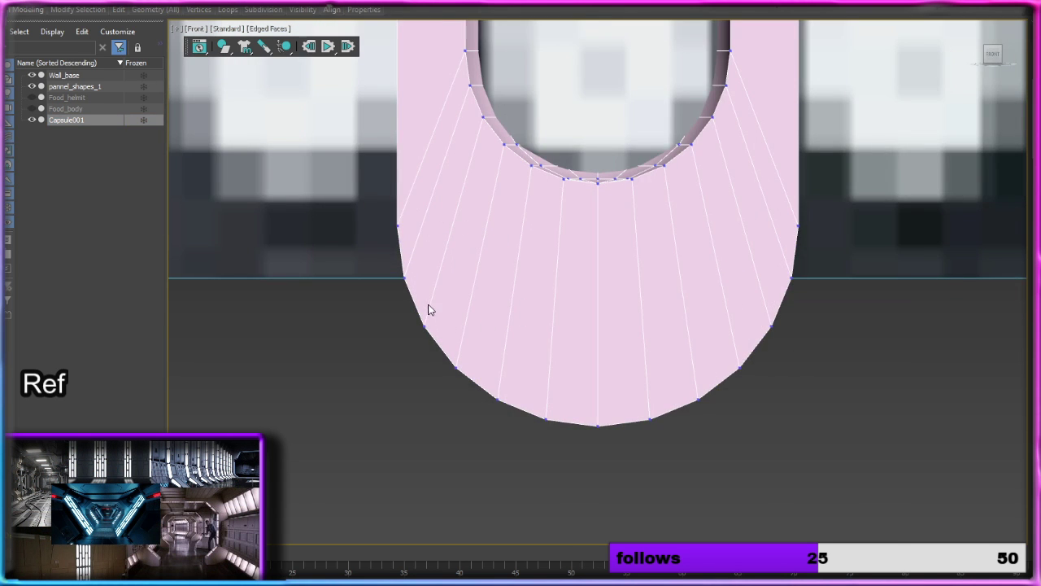
{"action": "left_click", "coordinate": [425, 325]}
{"action": "left_click_drag", "start_coordinate": [425, 298], "coordinate": [425, 251]}
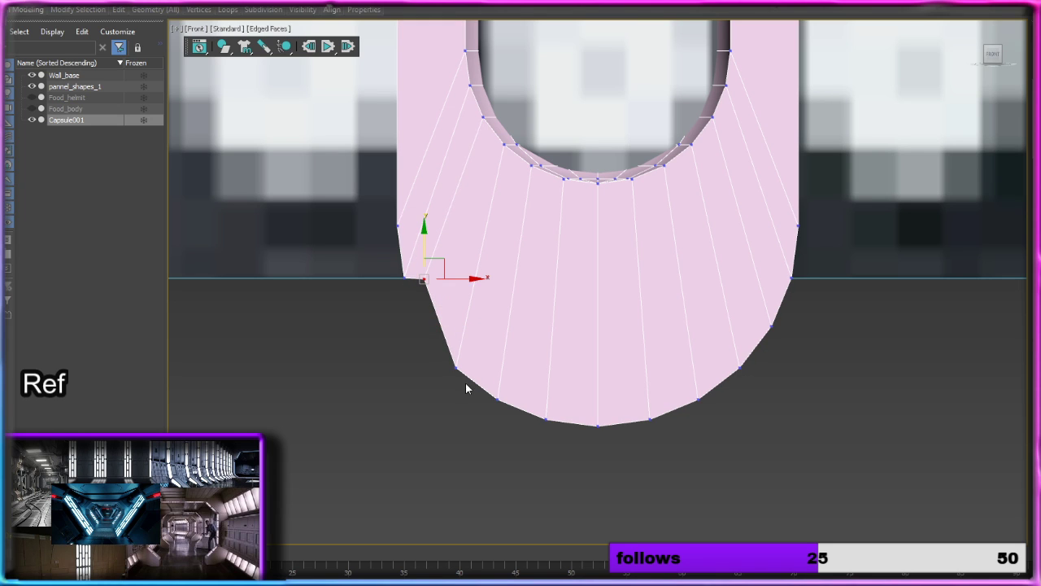
{"action": "left_click", "coordinate": [457, 366]}
{"action": "left_click_drag", "start_coordinate": [455, 333], "coordinate": [454, 244]}
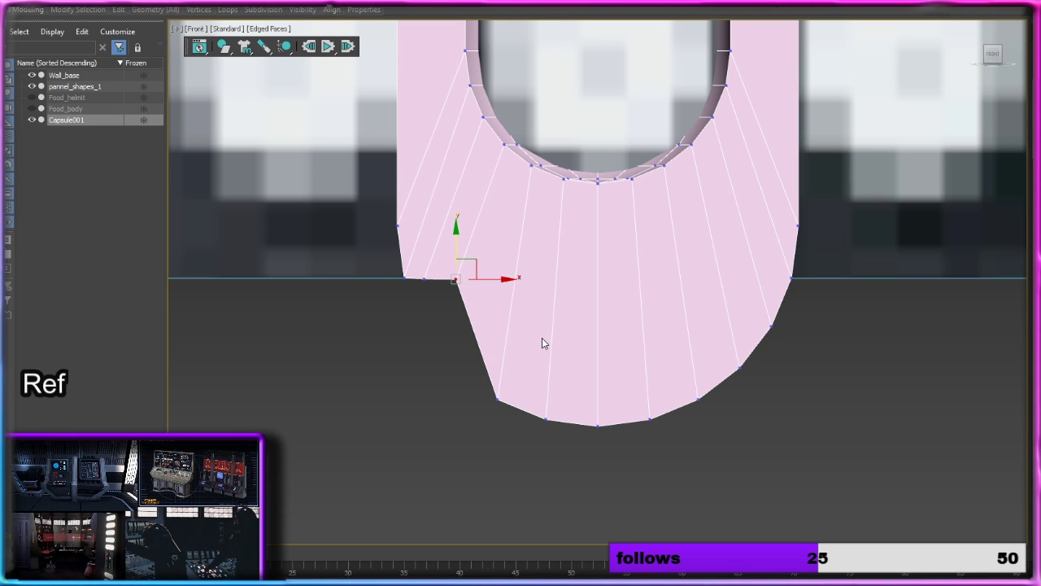
{"action": "left_click", "coordinate": [497, 399]}
{"action": "left_click_drag", "start_coordinate": [500, 368], "coordinate": [507, 242]}
{"action": "left_click", "coordinate": [546, 418]}
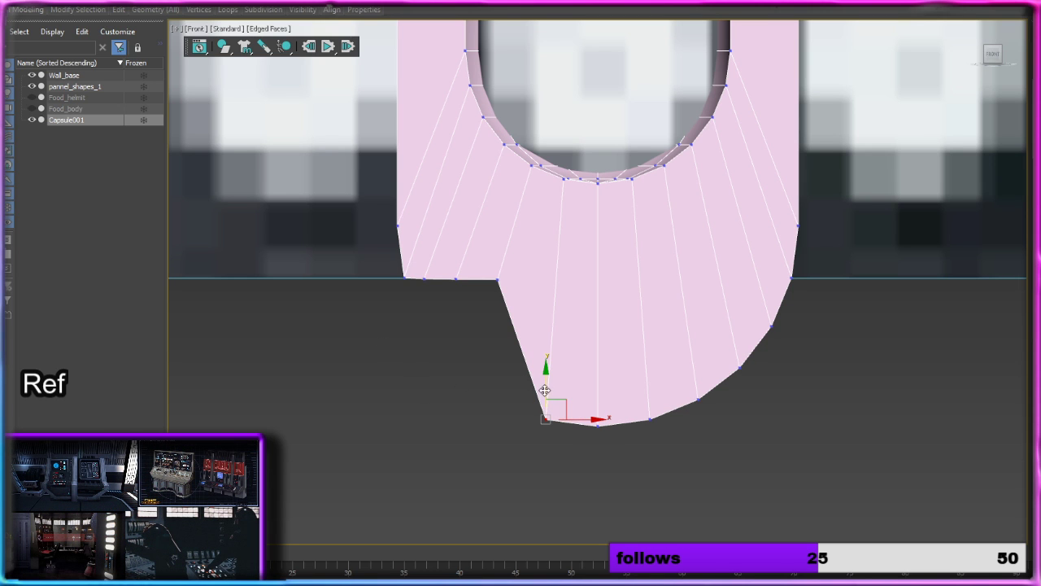
{"action": "left_click_drag", "start_coordinate": [547, 381], "coordinate": [544, 241]}
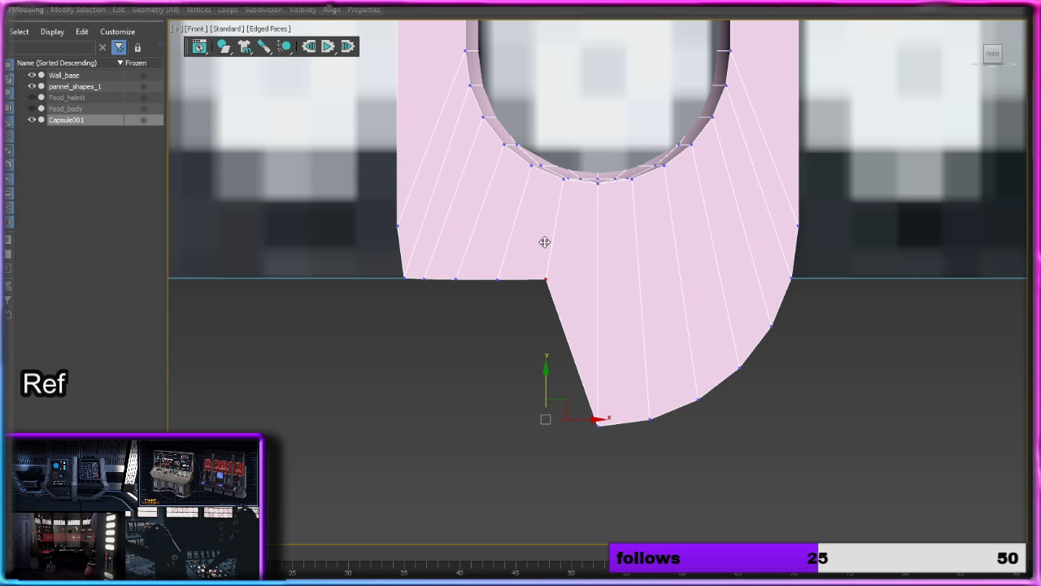
Step: Raise the rim's bottom centre vertex and the four vertices on its right half to the wall's bottom edge
{"action": "left_click", "coordinate": [598, 423]}
{"action": "left_click_drag", "start_coordinate": [599, 396], "coordinate": [584, 252]}
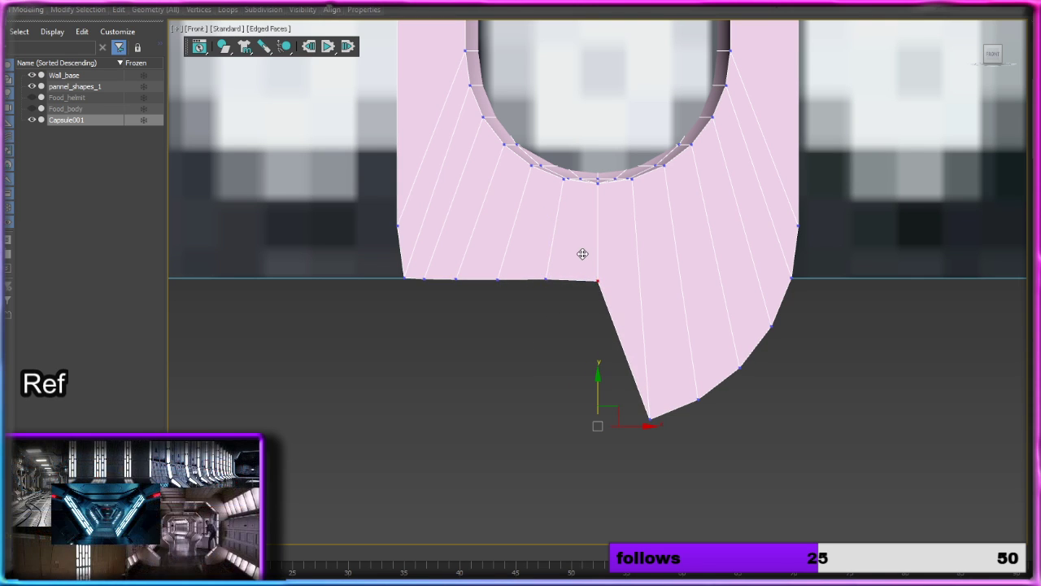
{"action": "left_click", "coordinate": [649, 419]}
{"action": "left_click_drag", "start_coordinate": [650, 387], "coordinate": [637, 249]}
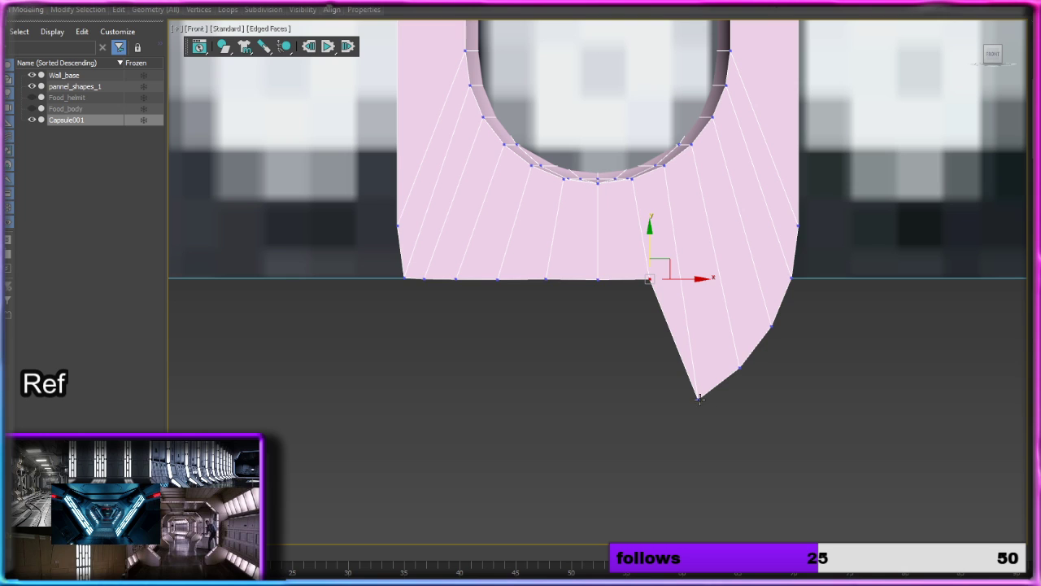
{"action": "left_click", "coordinate": [700, 399]}
{"action": "left_click_drag", "start_coordinate": [697, 344], "coordinate": [699, 231]}
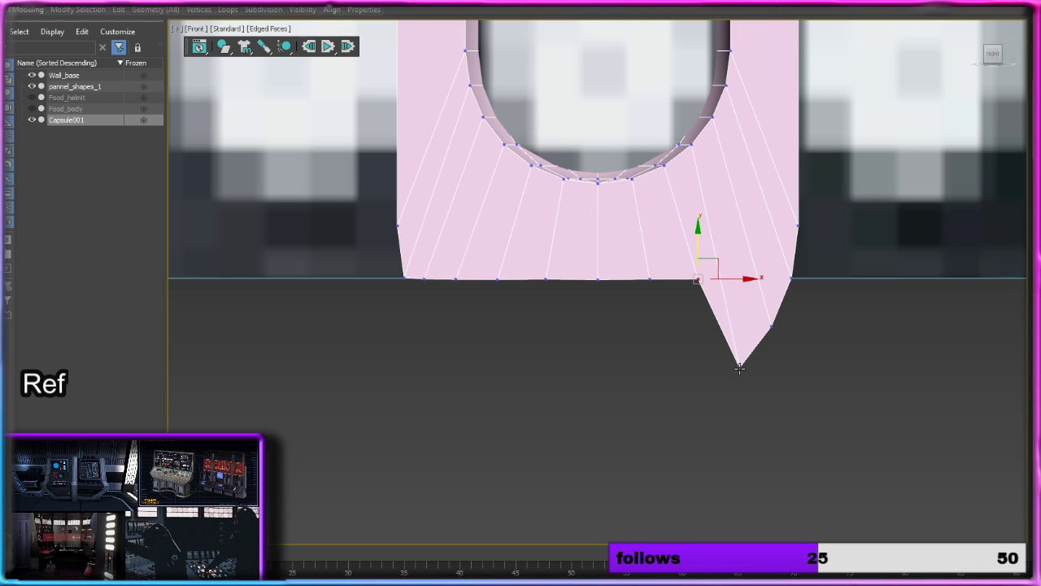
{"action": "left_click", "coordinate": [740, 364]}
{"action": "left_click_drag", "start_coordinate": [740, 334], "coordinate": [731, 249]}
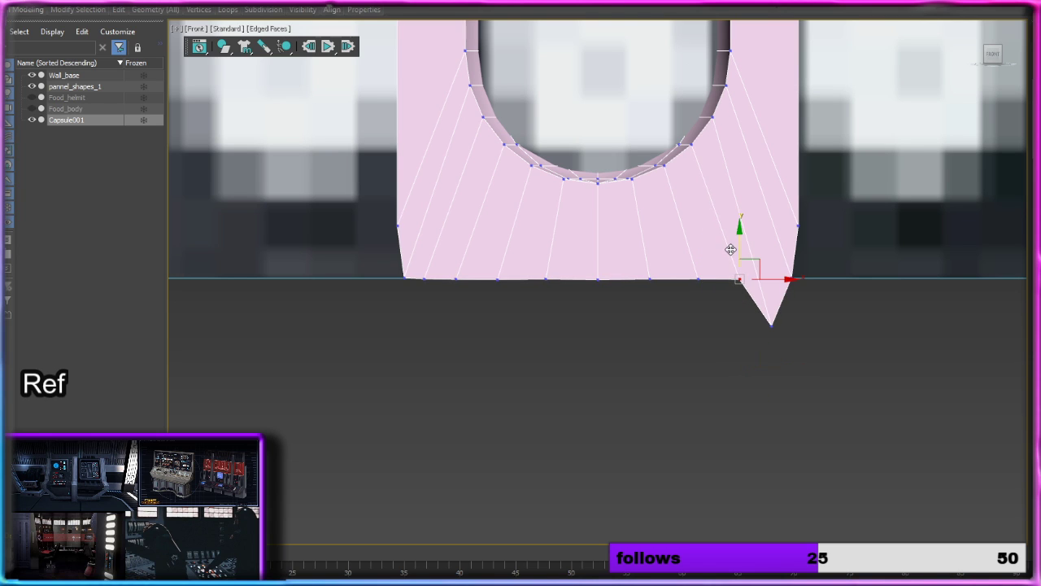
{"action": "left_click_drag", "start_coordinate": [772, 327], "coordinate": [765, 252]}
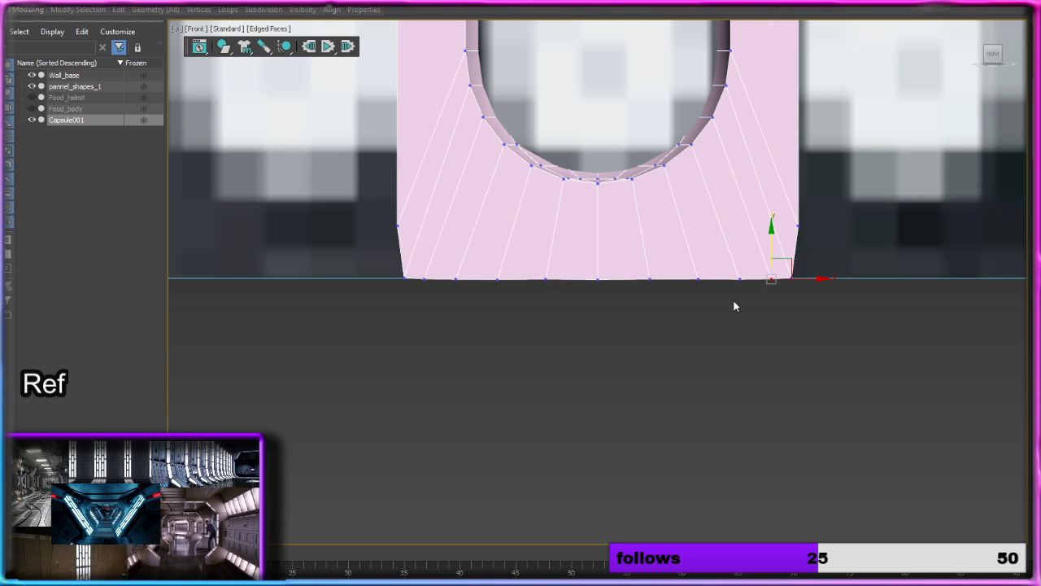
Step: Fine-tune the height of the lower rim vertices near the right corner and move that corner vertex outward in line with the side edge
{"action": "scroll", "coordinate": [735, 302], "scroll_direction": "up", "scroll_amount": 4}
{"action": "scroll", "coordinate": [732, 307], "scroll_direction": "down", "scroll_amount": 2}
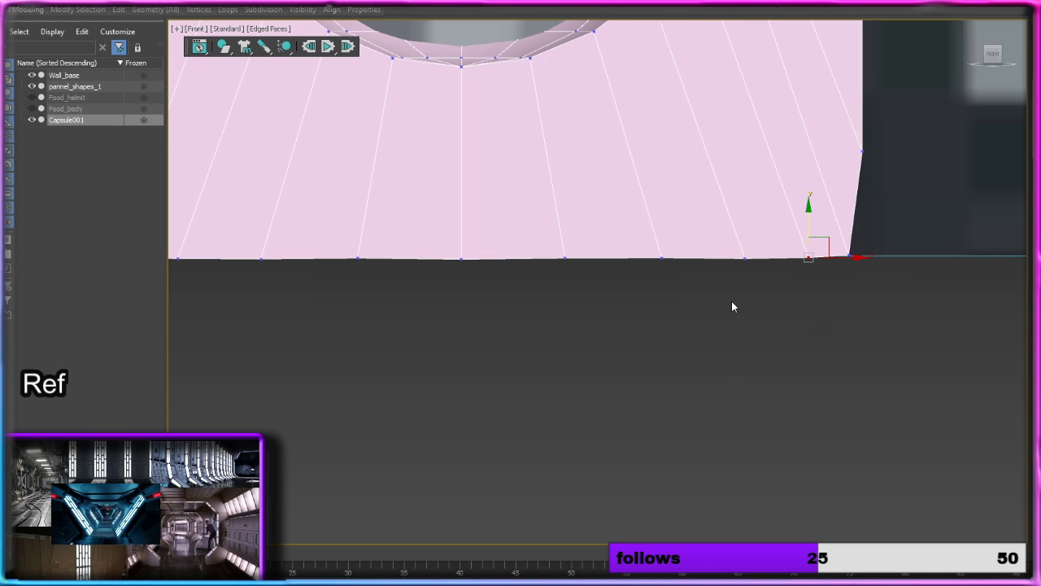
{"action": "left_click", "coordinate": [744, 258]}
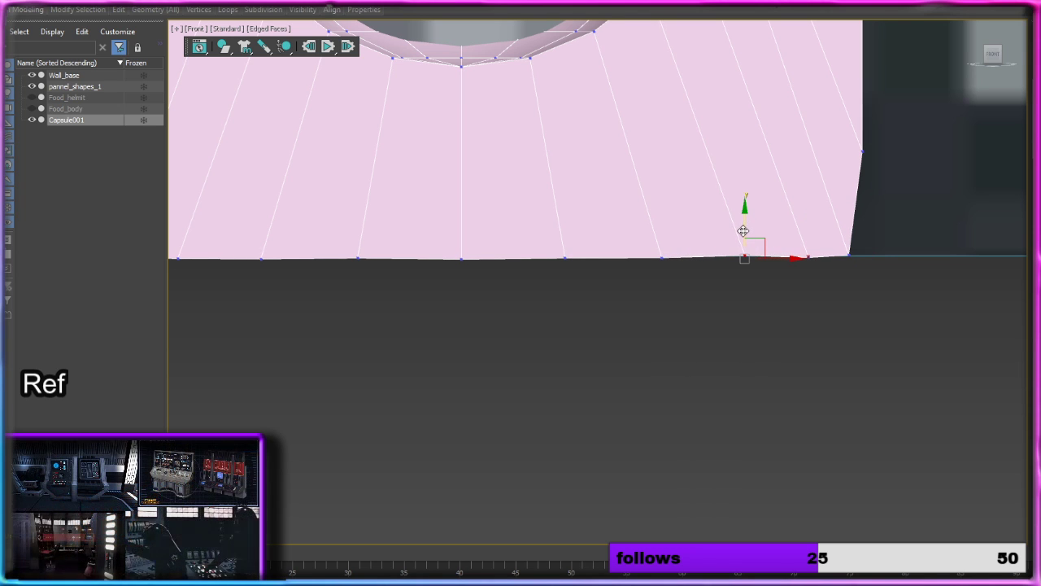
{"action": "left_click_drag", "start_coordinate": [744, 231], "coordinate": [743, 229]}
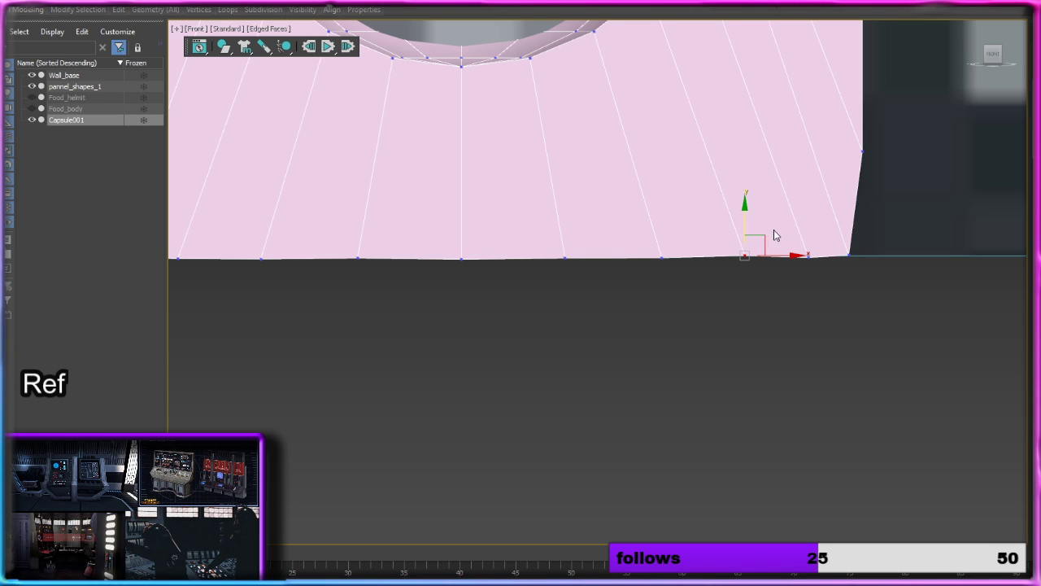
{"action": "left_click", "coordinate": [850, 256]}
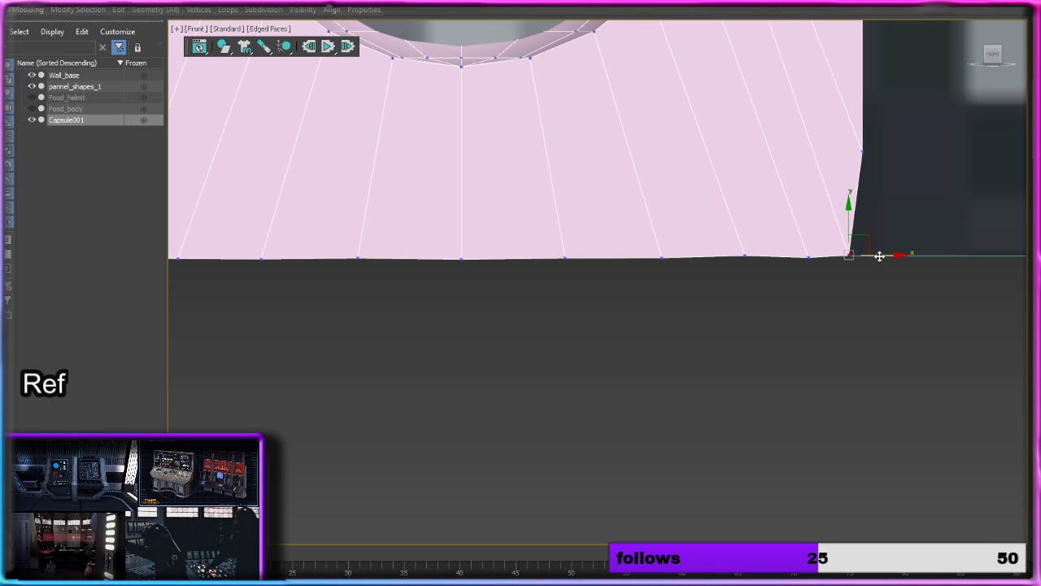
{"action": "left_click_drag", "start_coordinate": [879, 256], "coordinate": [896, 257]}
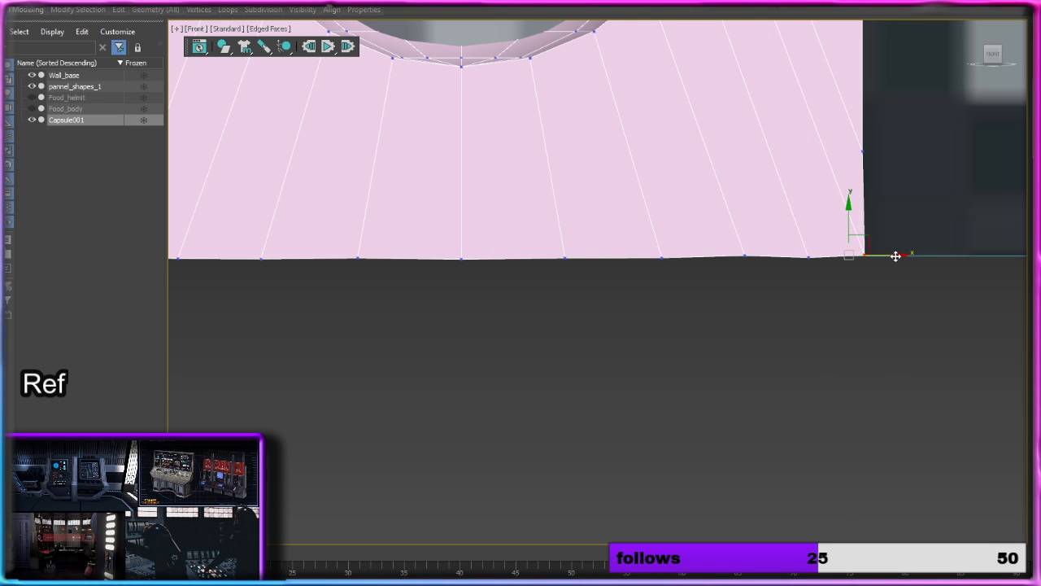
{"action": "left_click", "coordinate": [809, 257]}
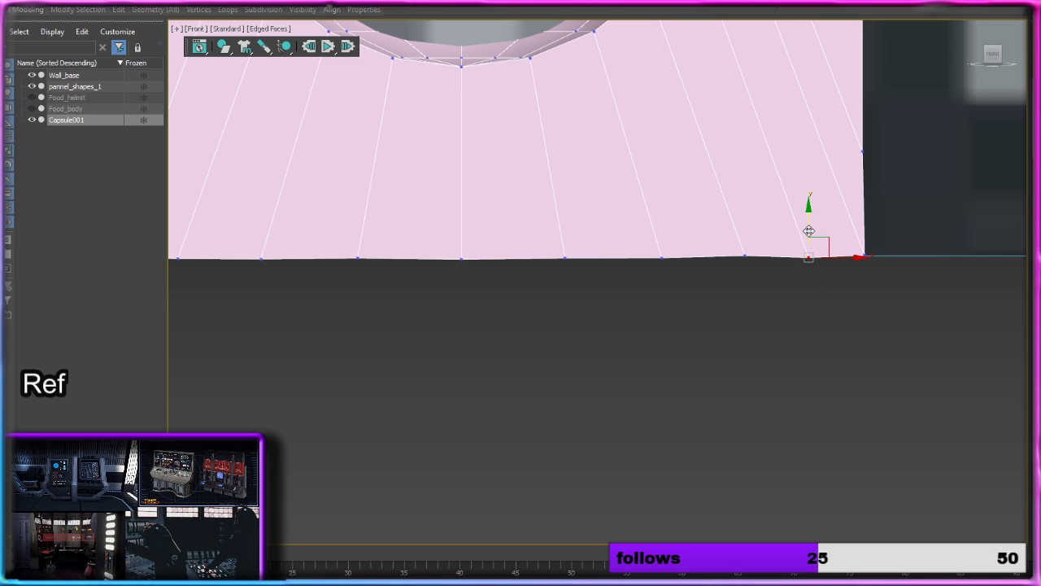
{"action": "left_click_drag", "start_coordinate": [809, 231], "coordinate": [809, 230]}
Step: Move the rim's lower left corner vertex outward to line up with the left side edge
{"action": "middle_click_drag", "start_coordinate": [677, 290], "coordinate": [950, 333]}
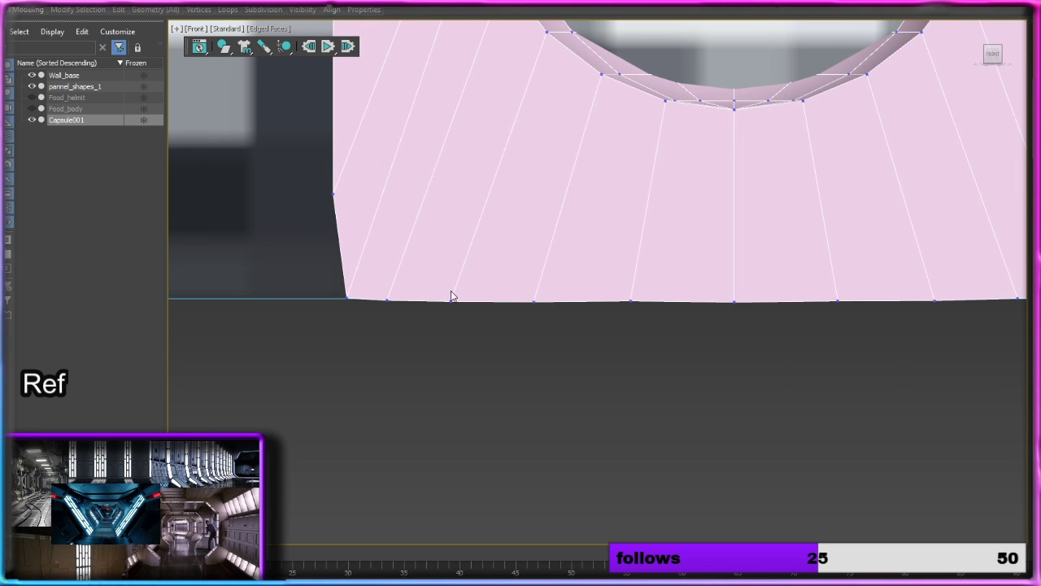
{"action": "left_click", "coordinate": [344, 296]}
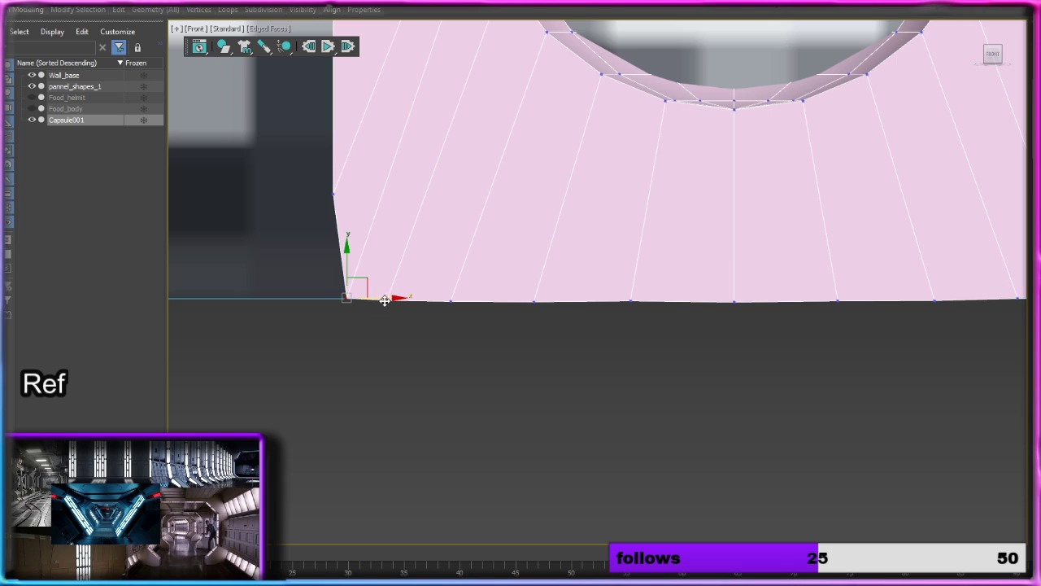
{"action": "left_click_drag", "start_coordinate": [387, 298], "coordinate": [382, 300]}
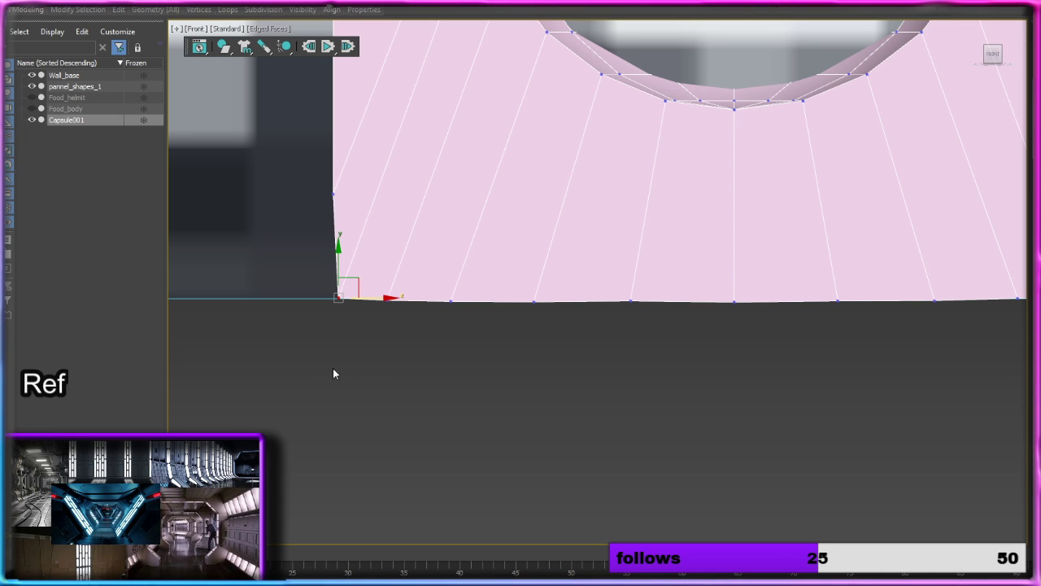
{"action": "scroll", "coordinate": [439, 283], "scroll_direction": "down", "scroll_amount": 3}
Step: Hide the Wall_base object and lower the capsule's inner top row of vertices level with the rim's outer top corners
{"action": "middle_click_drag", "start_coordinate": [567, 285], "coordinate": [535, 512]}
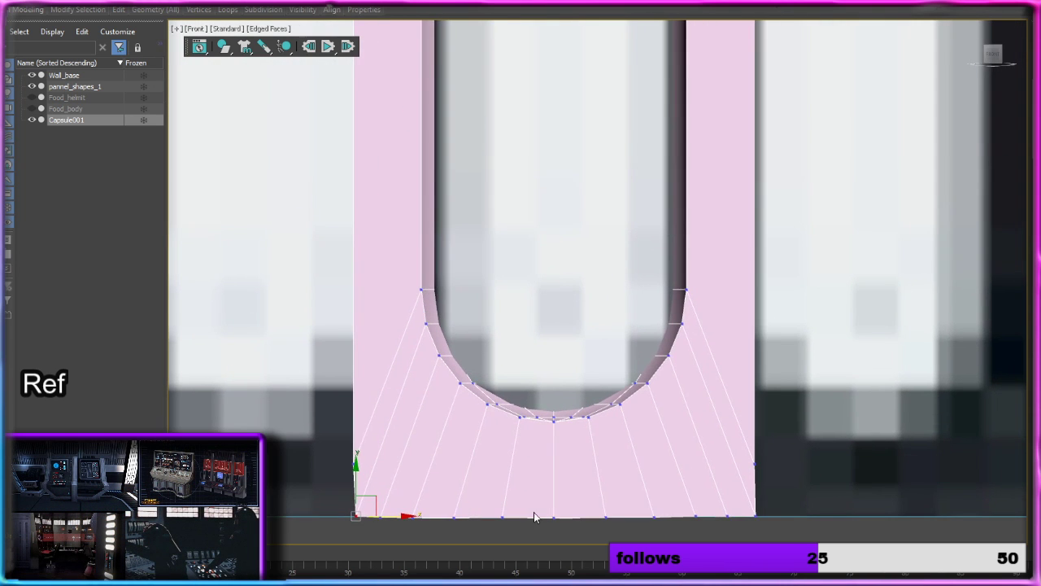
{"action": "middle_click_drag", "start_coordinate": [557, 240], "coordinate": [557, 439]}
{"action": "scroll", "coordinate": [555, 333], "scroll_direction": "up", "scroll_amount": 2}
{"action": "scroll", "coordinate": [571, 308], "scroll_direction": "down", "scroll_amount": 3}
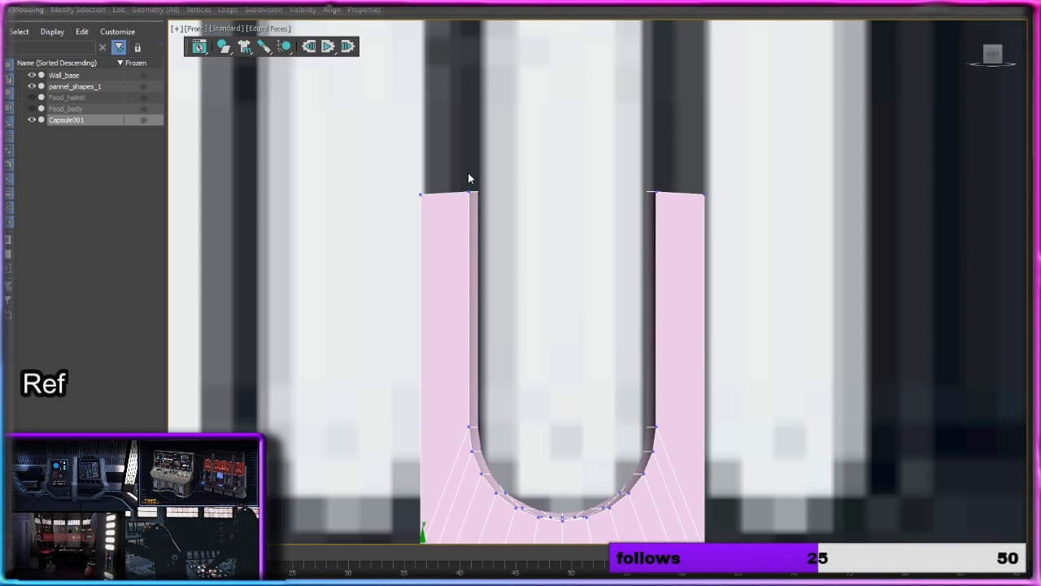
{"action": "left_click_drag", "start_coordinate": [507, 217], "coordinate": [511, 217]}
{"action": "left_click", "coordinate": [31, 75]}
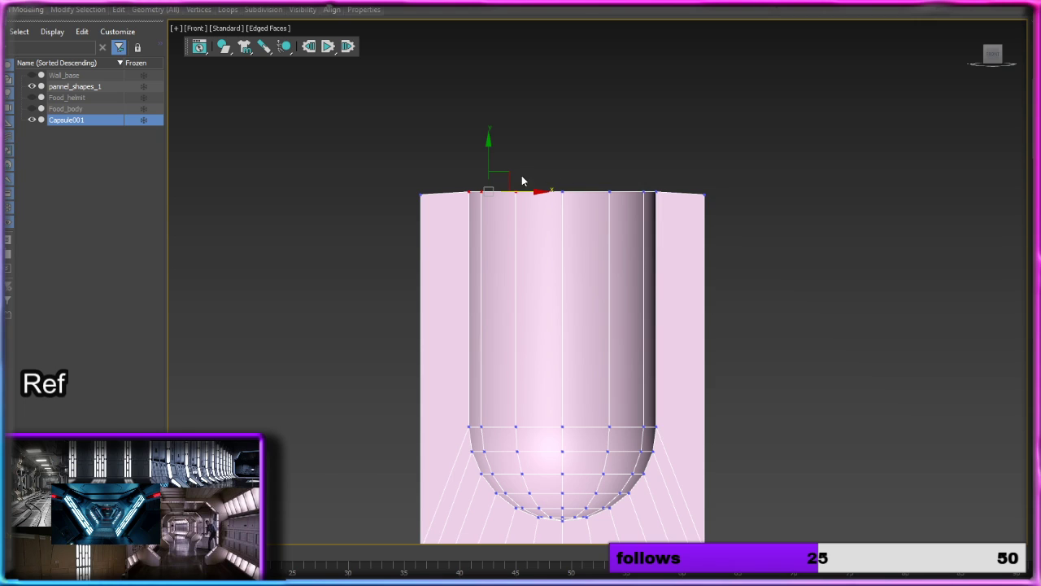
{"action": "left_click_drag", "start_coordinate": [449, 164], "coordinate": [658, 210]}
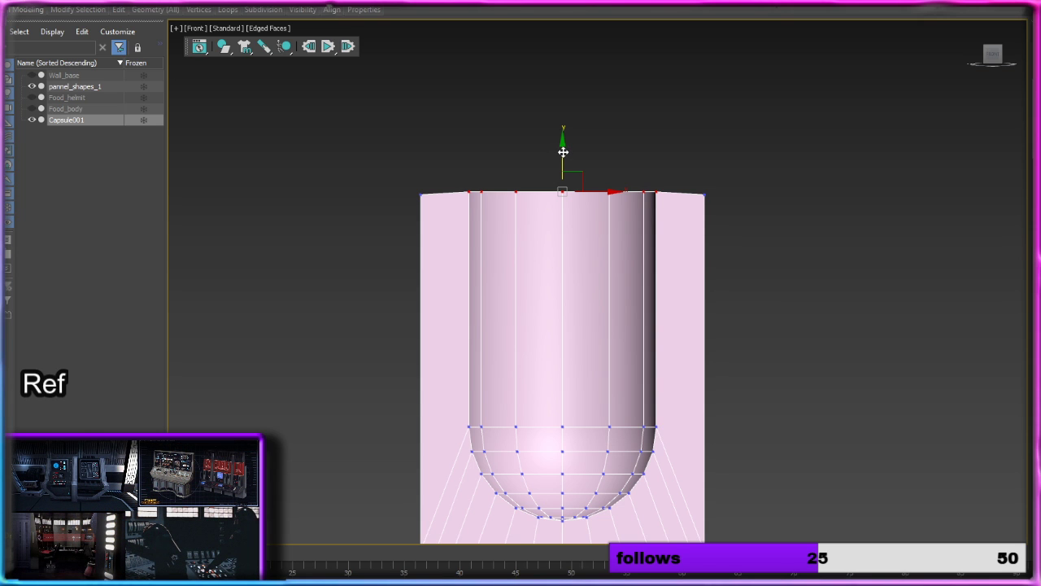
{"action": "left_click_drag", "start_coordinate": [562, 152], "coordinate": [562, 157]}
{"action": "left_click", "coordinate": [632, 158]}
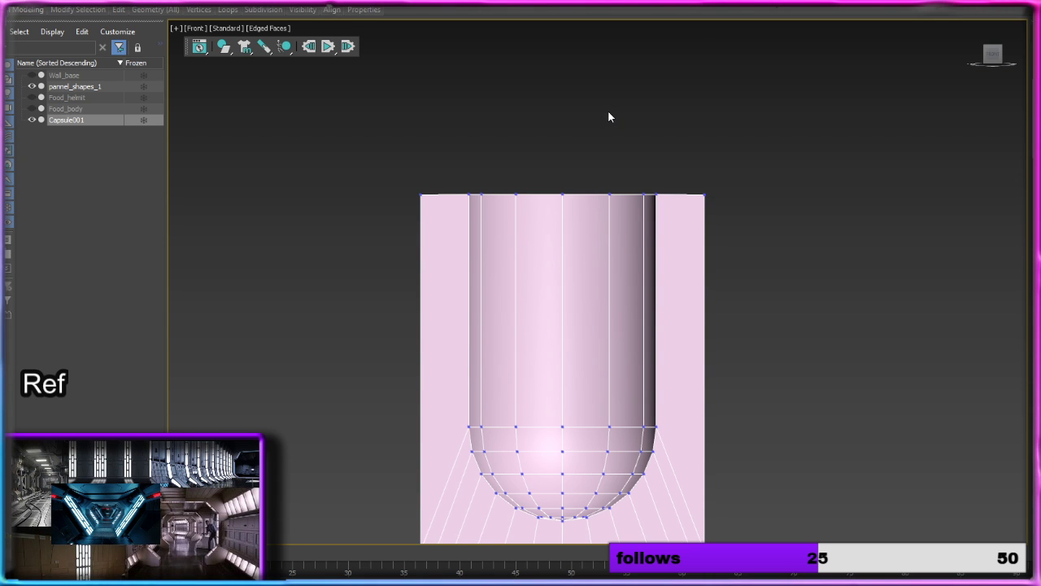
Step: Raise the rim's two outer side vertices to the height where the capsule's rounded end begins
{"action": "middle_click_drag", "start_coordinate": [542, 198], "coordinate": [507, 95]}
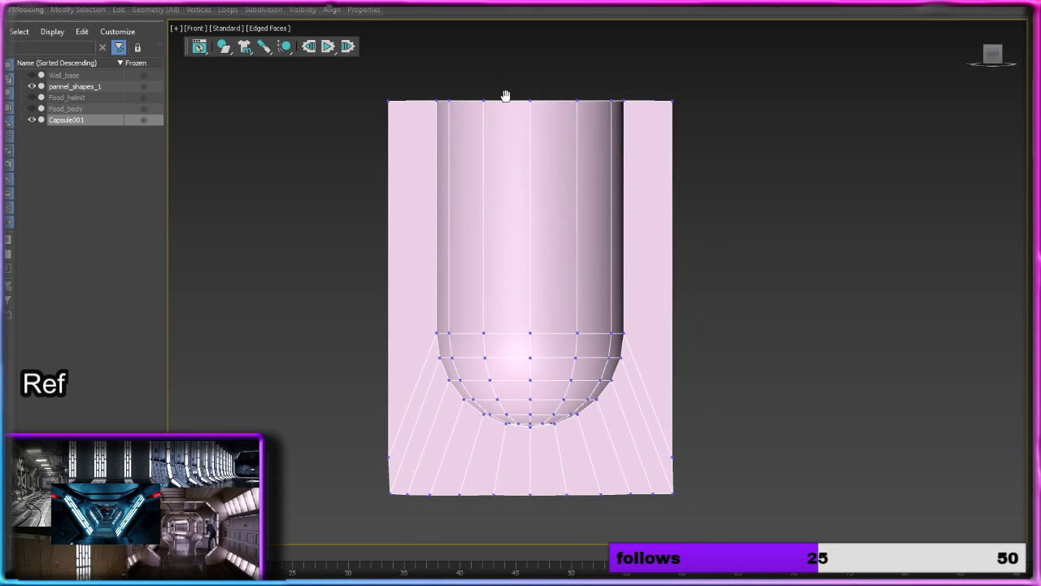
{"action": "left_click", "coordinate": [388, 454]}
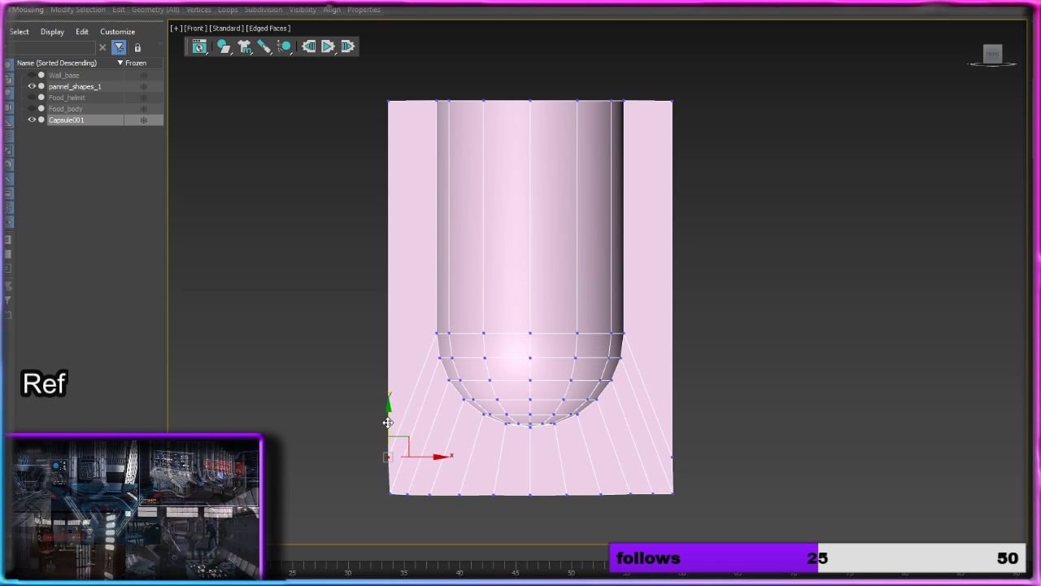
{"action": "left_click_drag", "start_coordinate": [388, 422], "coordinate": [388, 397]}
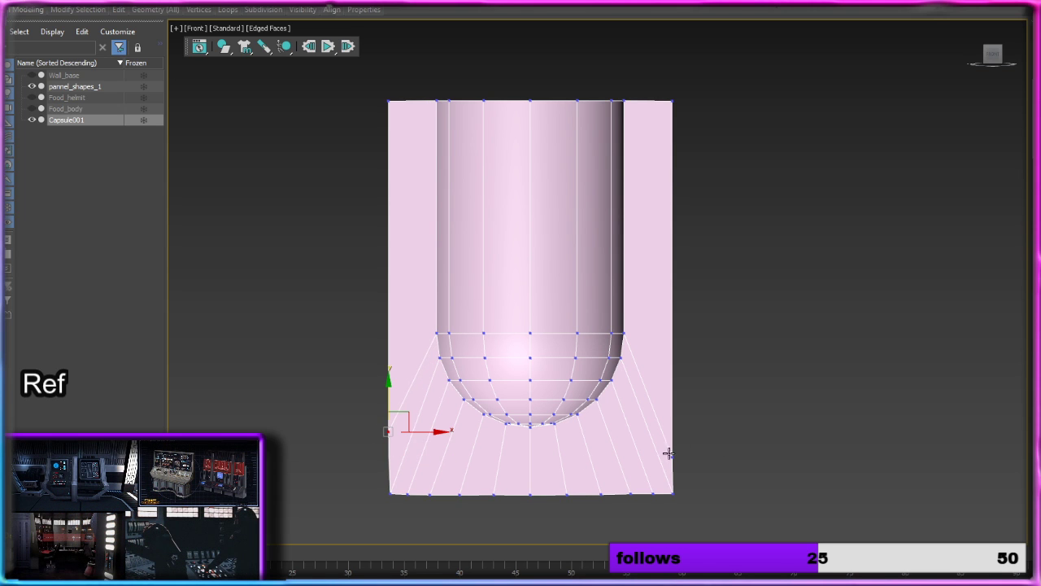
{"action": "left_click_drag", "start_coordinate": [668, 453], "coordinate": [672, 298]}
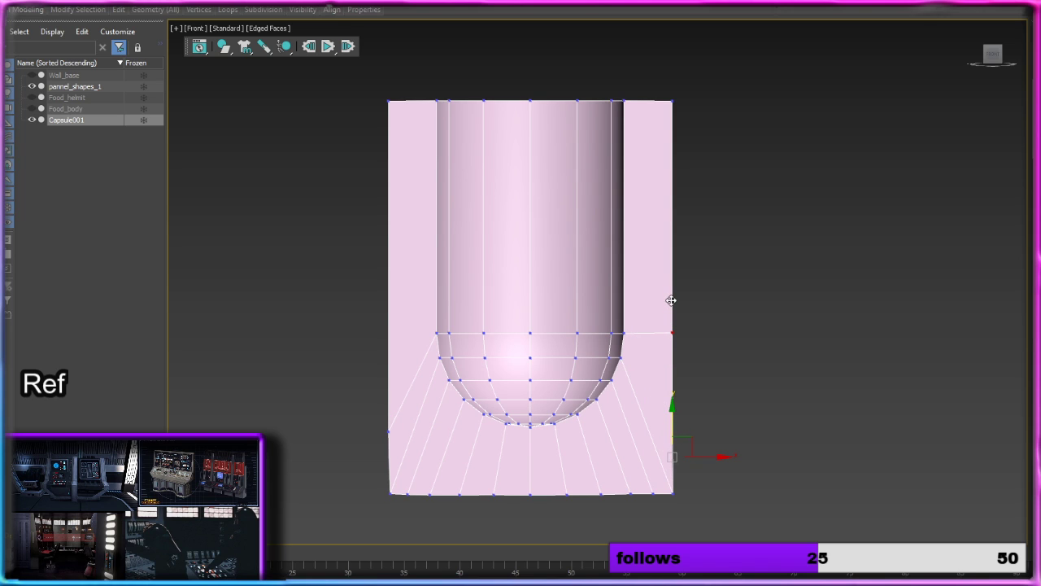
{"action": "left_click_drag", "start_coordinate": [386, 433], "coordinate": [392, 305]}
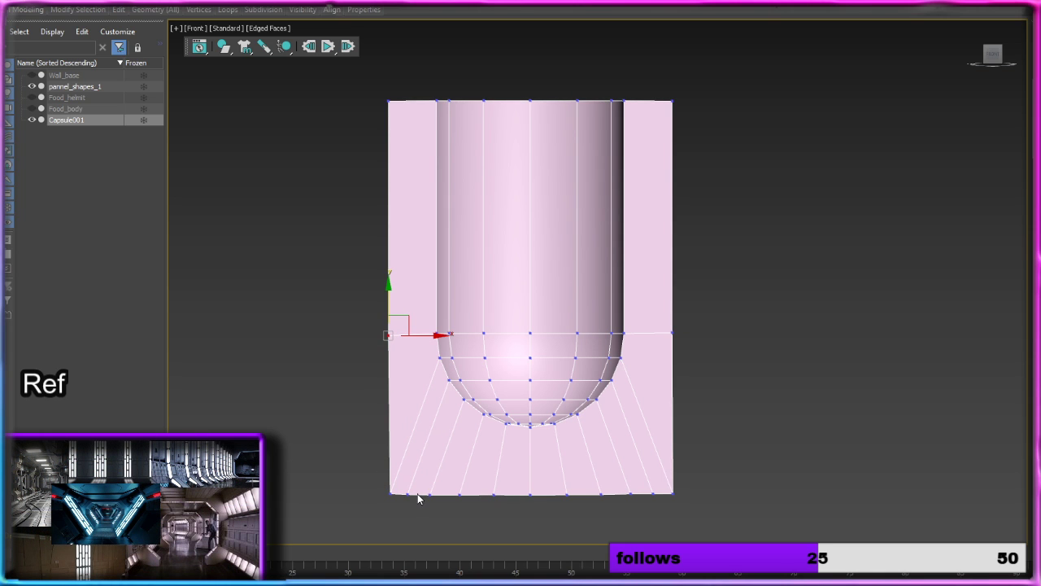
{"action": "left_click", "coordinate": [687, 420]}
{"action": "left_click", "coordinate": [389, 335]}
{"action": "left_click", "coordinate": [693, 428]}
{"action": "scroll", "coordinate": [699, 419], "scroll_direction": "down", "scroll_amount": 5}
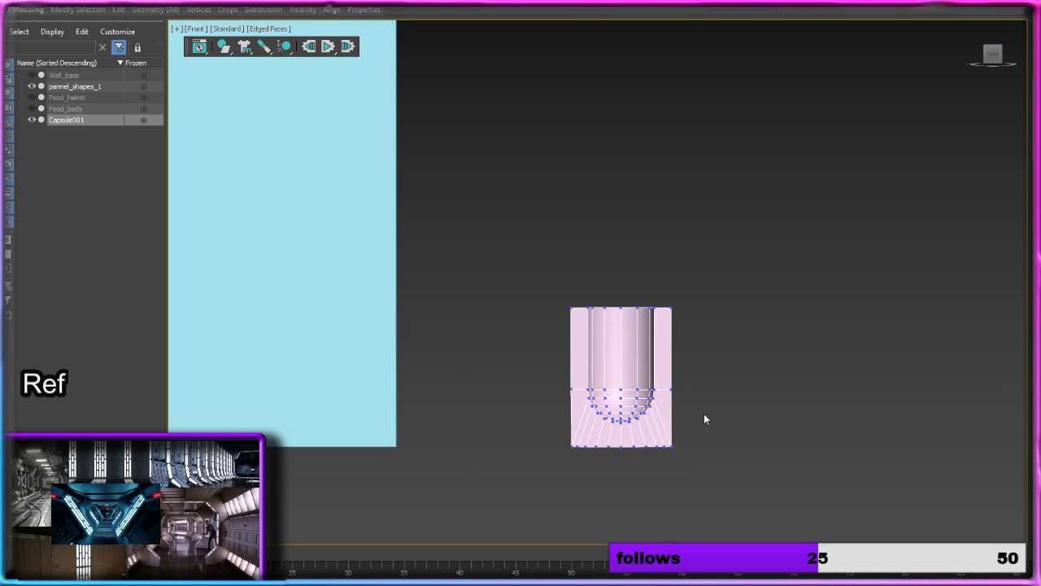
{"action": "mouse_move", "coordinate": [704, 414]}
{"action": "middle_mouse_down", "text": "alt"}
{"action": "mouse_move", "coordinate": [587, 399]}
{"action": "mouse_move", "coordinate": [687, 419]}
{"action": "mouse_move", "coordinate": [694, 404]}
{"action": "middle_mouse_up", "text": "alt"}
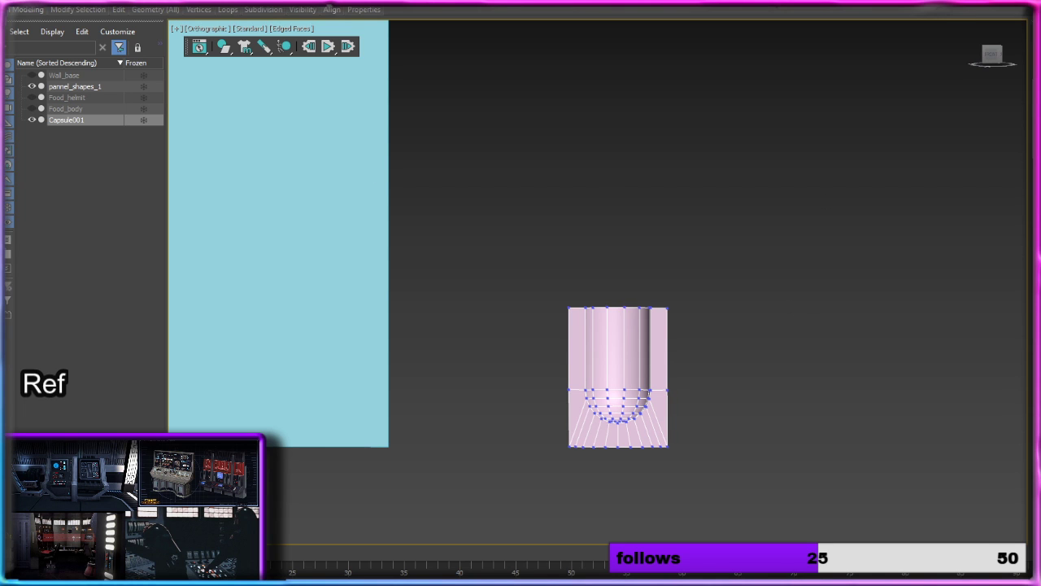
Step: Copy the capsule to the side as an independent object named lightLong, then select the original Capsule001
{"action": "key", "text": "1"}
{"action": "middle_click_drag", "start_coordinate": [715, 307], "coordinate": [586, 271]}
{"action": "left_click_drag", "start_coordinate": [535, 388], "coordinate": [746, 389], "text": "shift"}
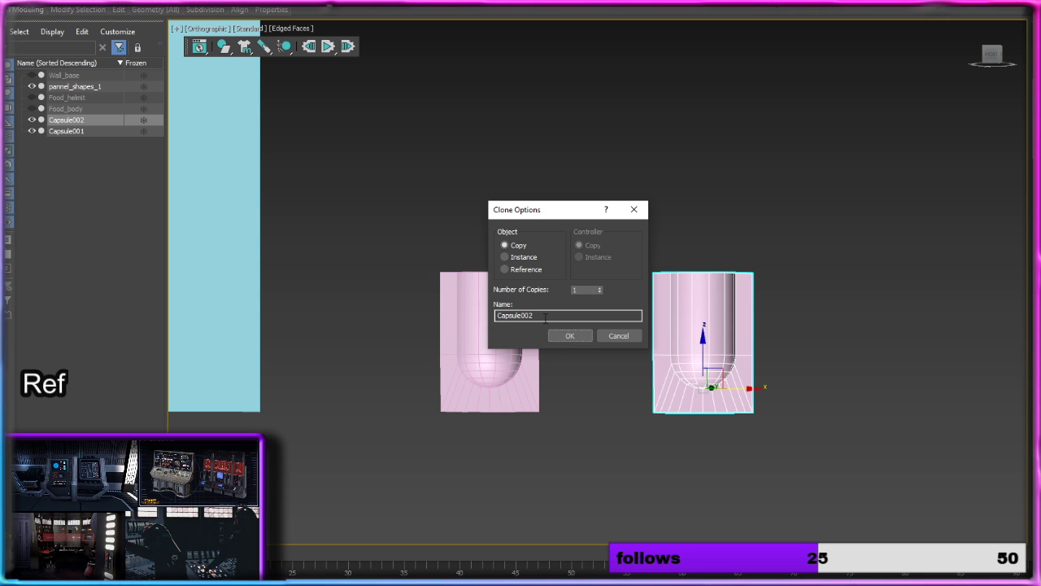
{"action": "left_click", "coordinate": [546, 318]}
{"action": "key", "text": "BackSpace"}
{"action": "key", "text": "BackSpace"}
{"action": "key", "text": "BackSpace"}
{"action": "key", "text": "BackSpace"}
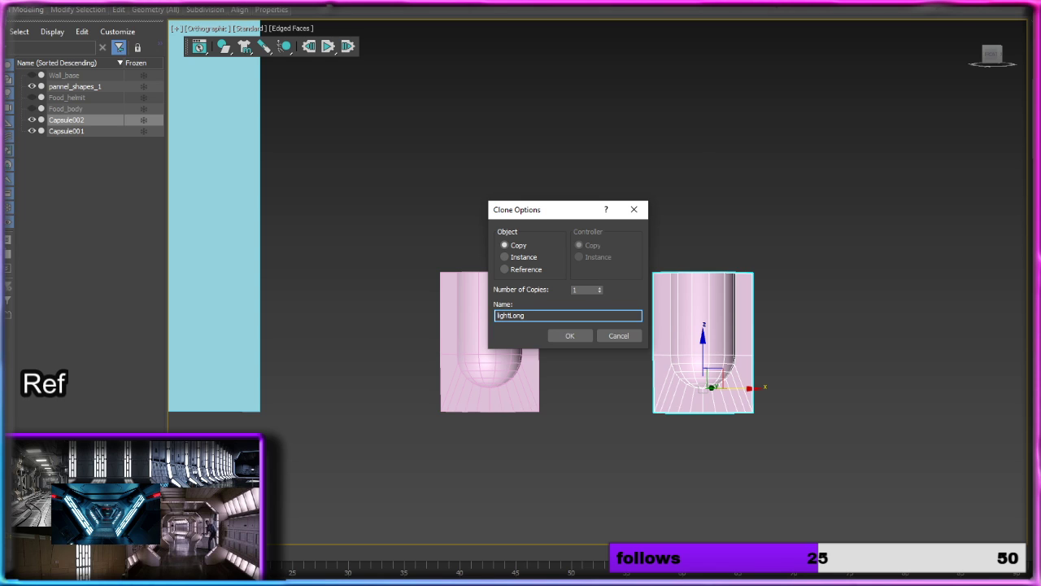
{"action": "key", "text": "Return"}
{"action": "left_click", "coordinate": [527, 317]}
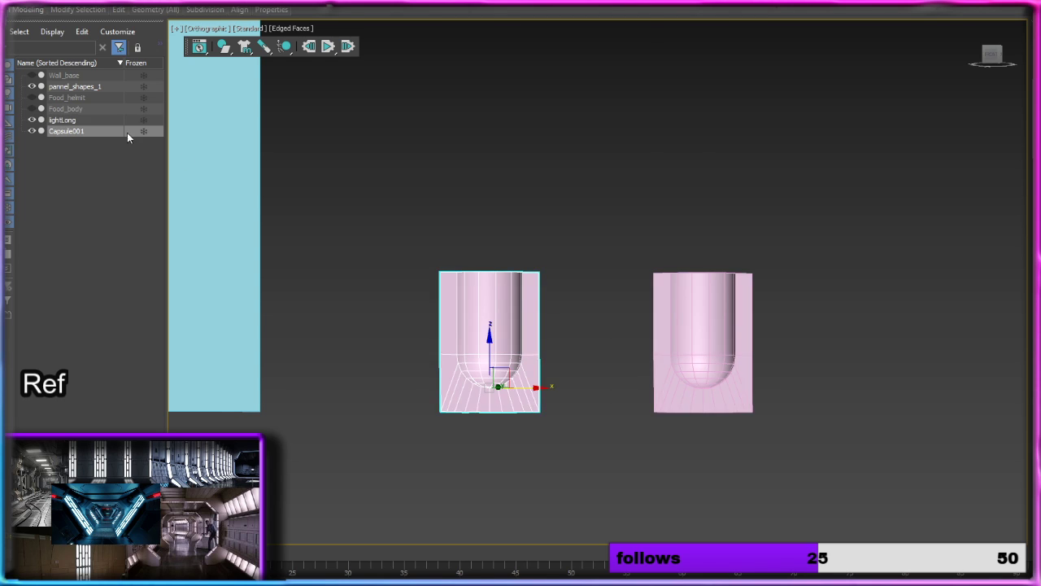
Step: Show Wall_base and slide lightLong sideways onto the long light strip next to Capsule001 in the reference
{"action": "left_click", "coordinate": [32, 74]}
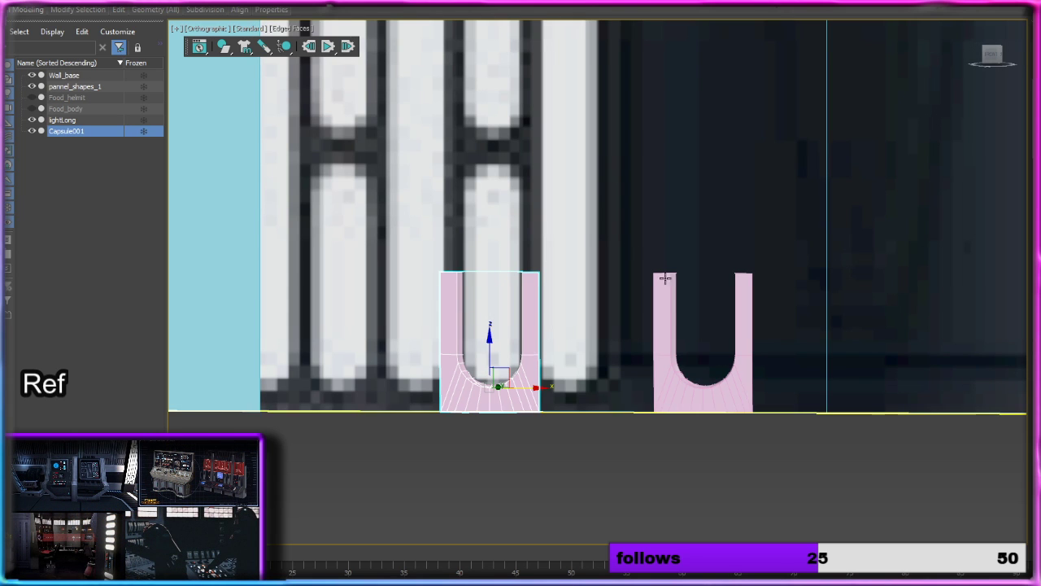
{"action": "left_click", "coordinate": [742, 393]}
{"action": "left_click_drag", "start_coordinate": [751, 388], "coordinate": [620, 387]}
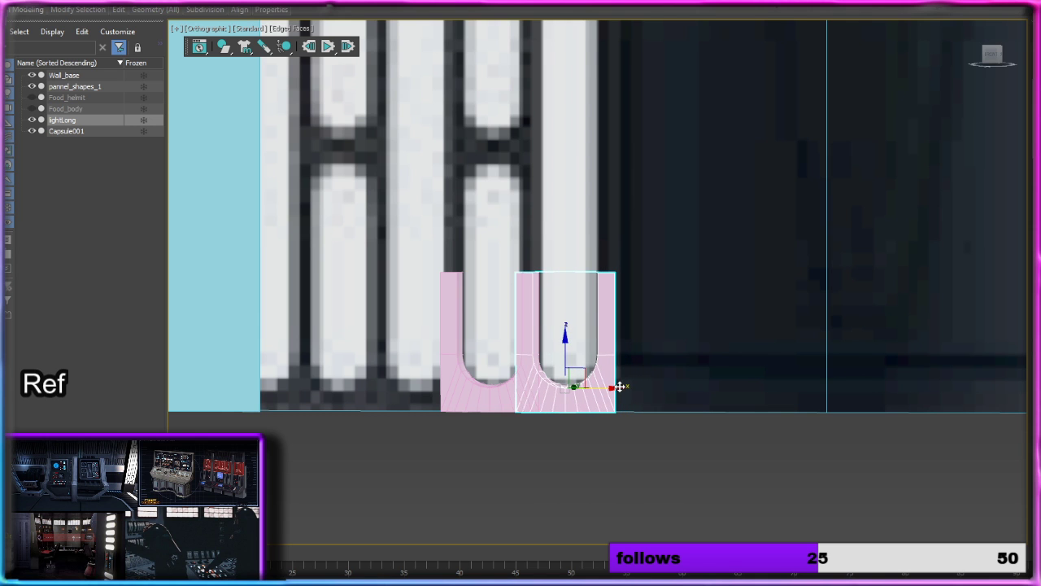
{"action": "scroll", "coordinate": [642, 310], "scroll_direction": "down", "scroll_amount": 5}
{"action": "middle_click_drag", "start_coordinate": [609, 199], "coordinate": [572, 229]}
{"action": "scroll", "coordinate": [592, 364], "scroll_direction": "up", "scroll_amount": 5}
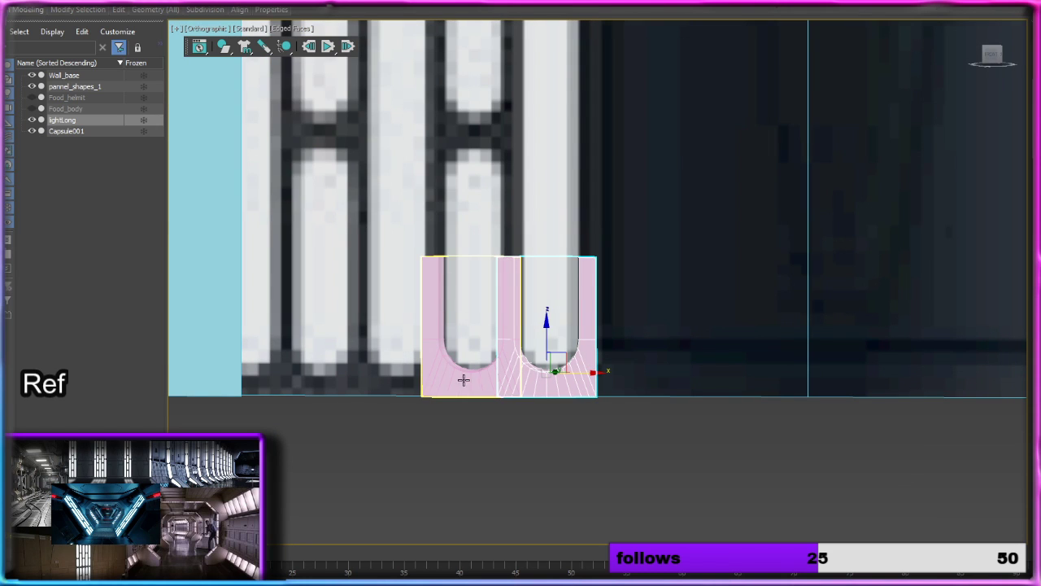
Step: Rename Capsule001 to lightcap_short
{"action": "left_click", "coordinate": [82, 131]}
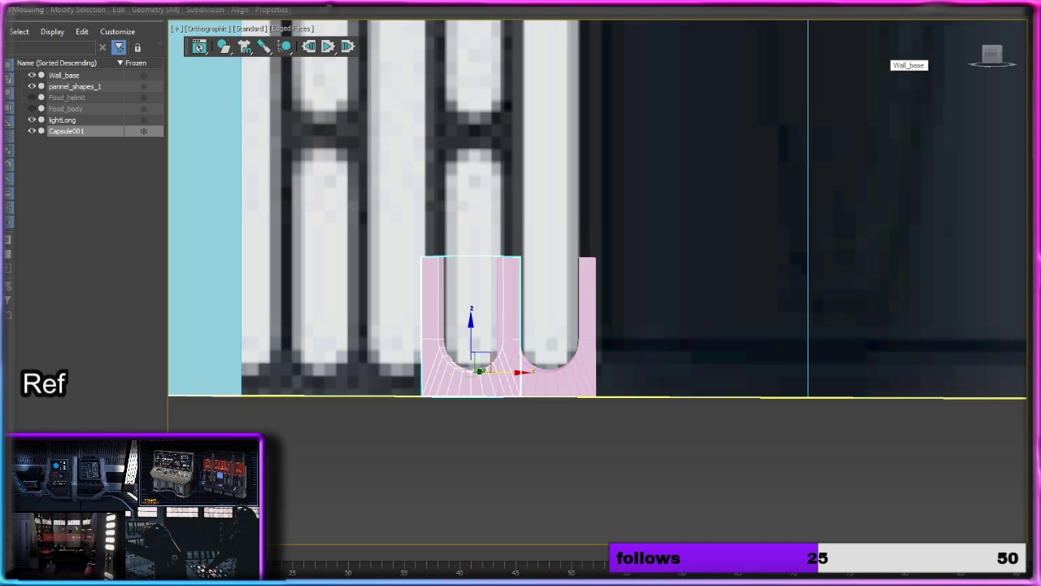
{"action": "key", "text": "Return"}
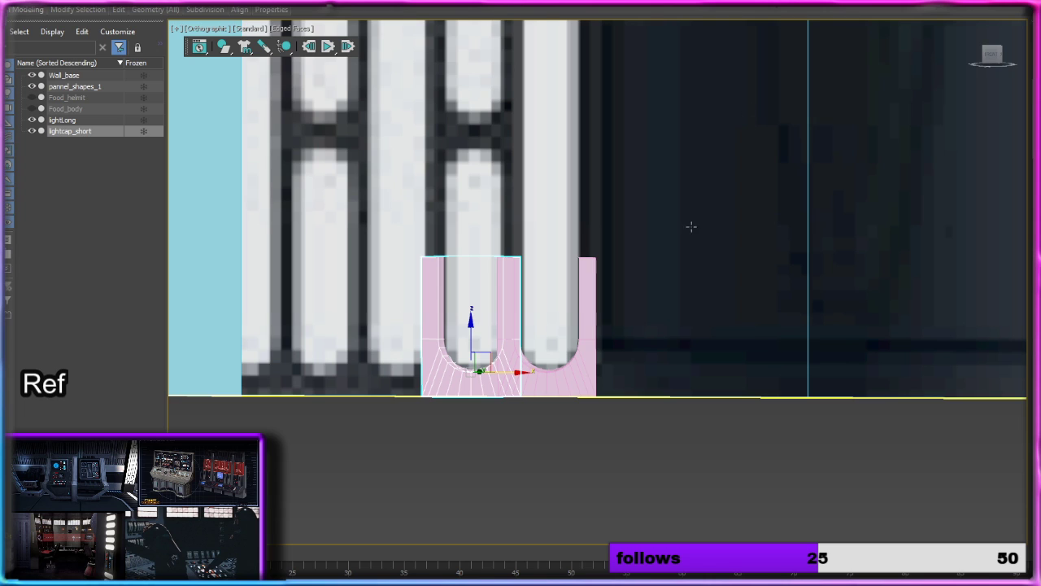
{"action": "left_click", "coordinate": [537, 442]}
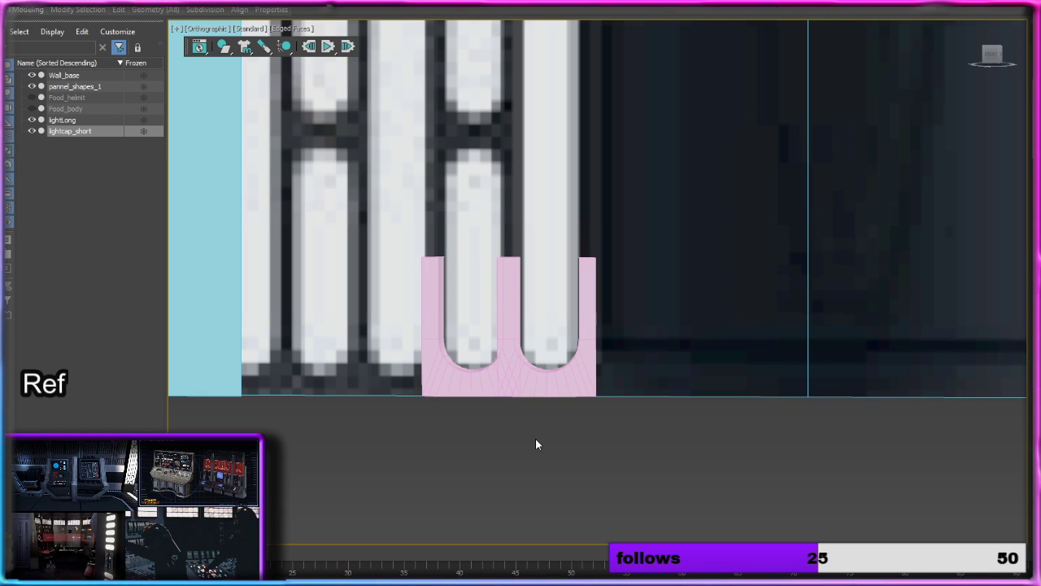
{"action": "left_click", "coordinate": [482, 367]}
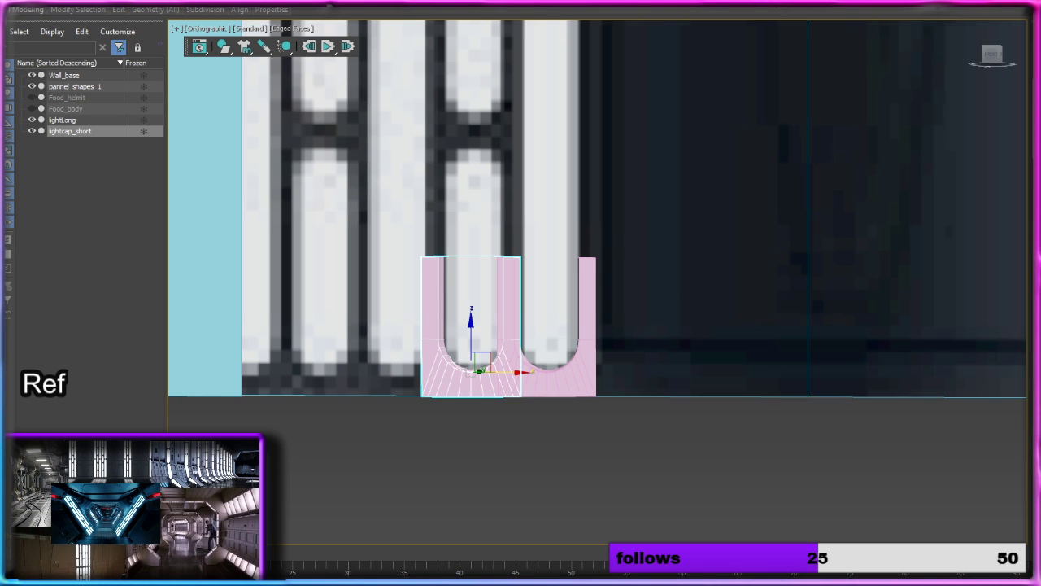
Step: Hide lightcap_short and push lightLong slightly back in depth toward the wall plane
{"action": "left_click", "coordinate": [32, 132]}
{"action": "left_click", "coordinate": [559, 385]}
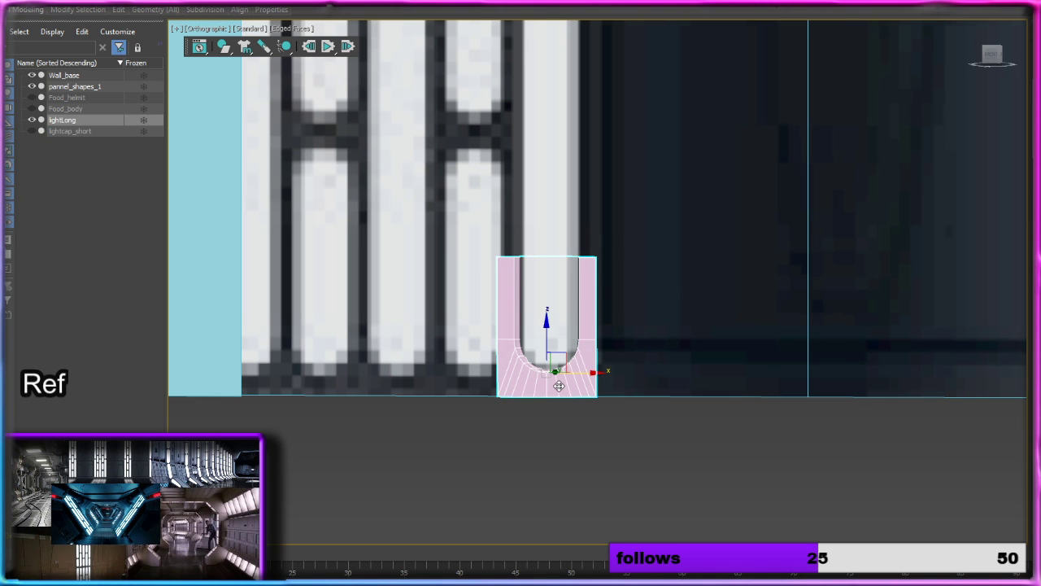
{"action": "scroll", "coordinate": [558, 386], "scroll_direction": "up", "scroll_amount": 4}
{"action": "middle_click_drag", "start_coordinate": [562, 386], "coordinate": [538, 412], "text": "alt"}
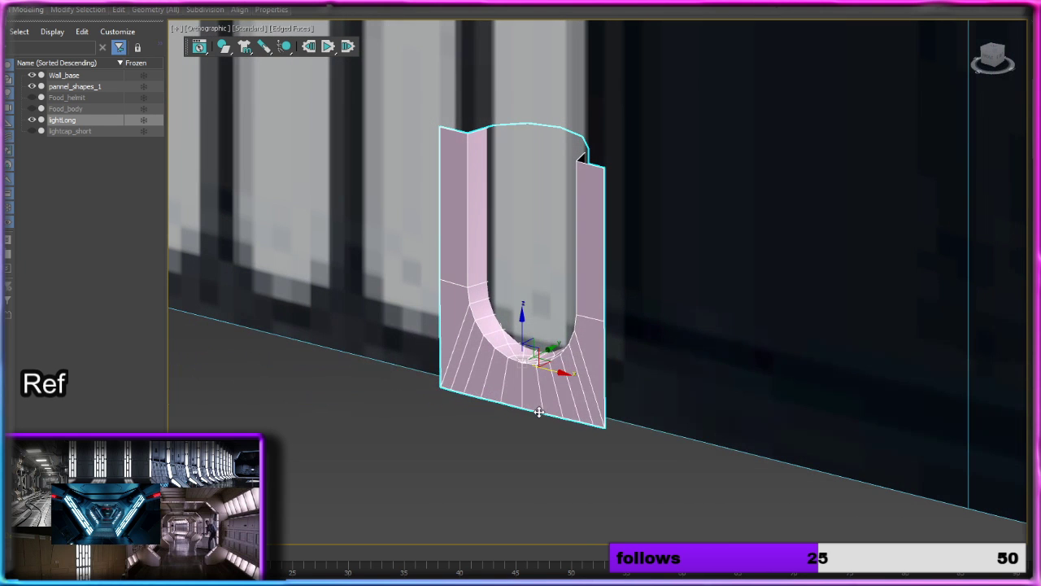
{"action": "left_click_drag", "start_coordinate": [545, 350], "coordinate": [549, 346]}
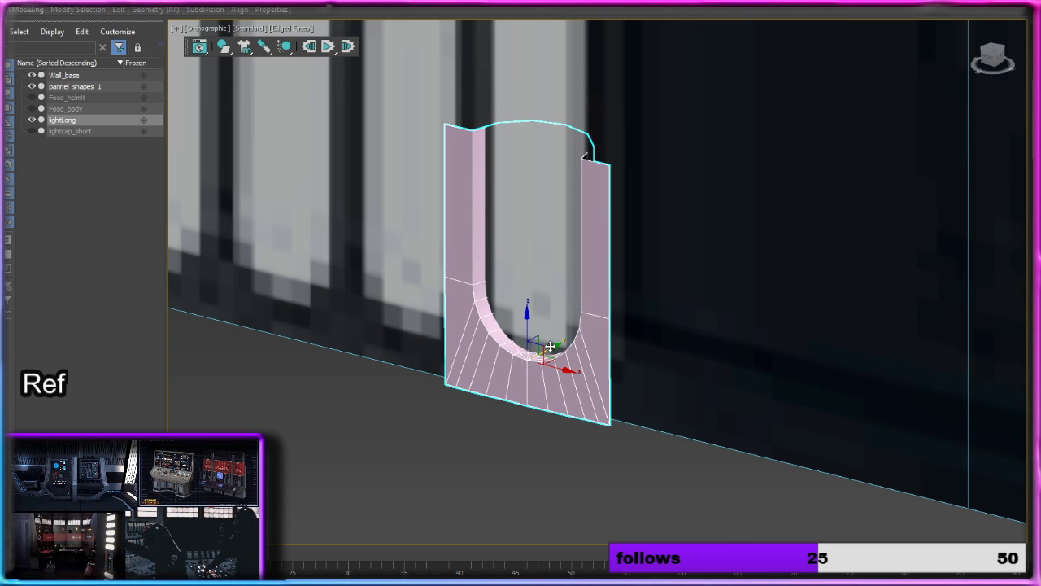
{"action": "middle_click_drag", "start_coordinate": [550, 346], "coordinate": [746, 257], "text": "alt"}
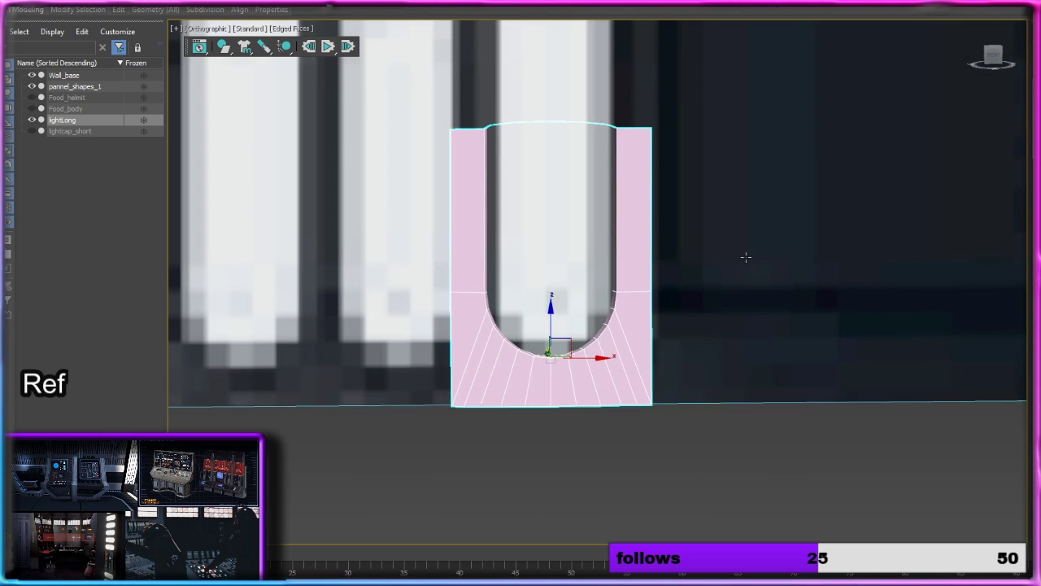
Step: In the front view, extend lightLong's open upper border upward in two added segments to about the middle of the reference light strip
{"action": "key", "text": "f"}
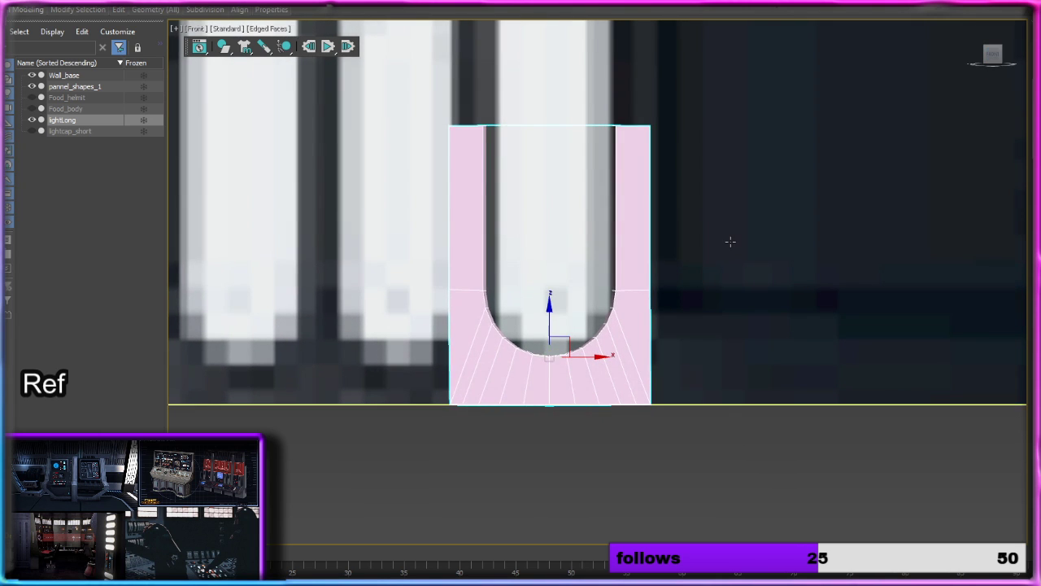
{"action": "scroll", "coordinate": [730, 241], "scroll_direction": "down", "scroll_amount": 5}
{"action": "key", "text": "2"}
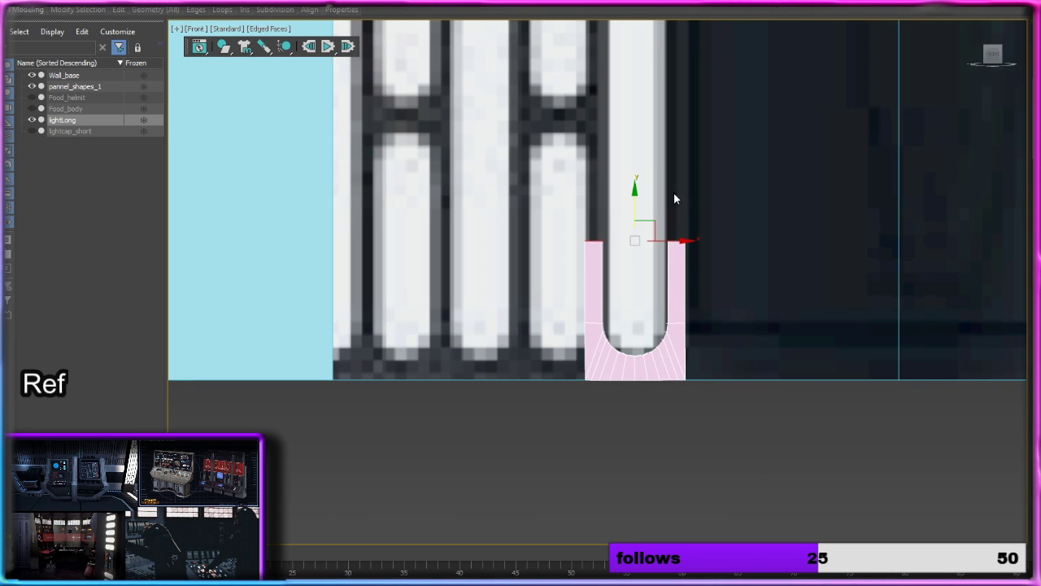
{"action": "left_click_drag", "start_coordinate": [632, 205], "coordinate": [635, 156]}
{"action": "left_click", "coordinate": [31, 75]}
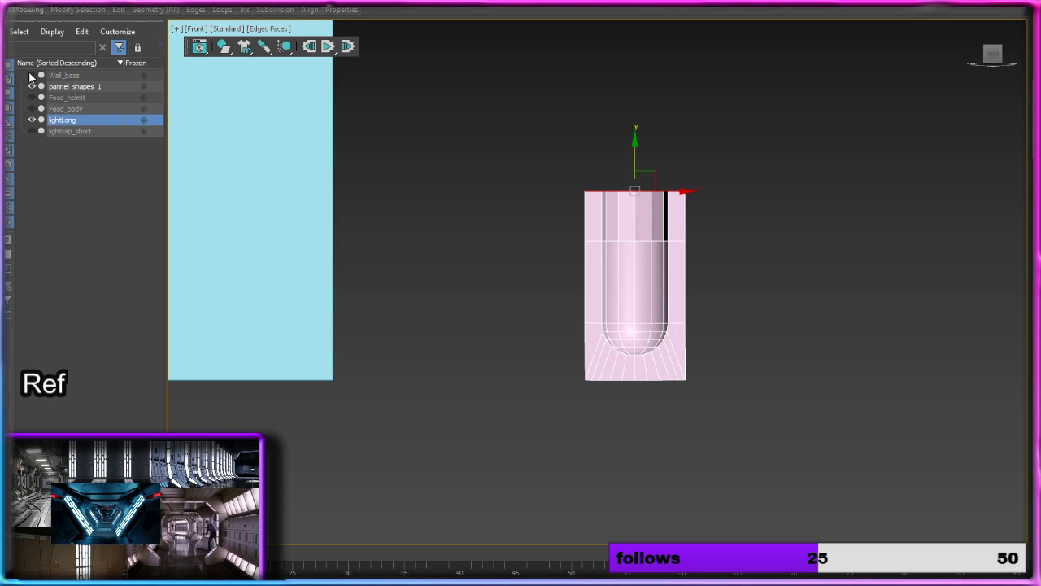
{"action": "left_click", "coordinate": [32, 74]}
{"action": "scroll", "coordinate": [570, 239], "scroll_direction": "down", "scroll_amount": 3}
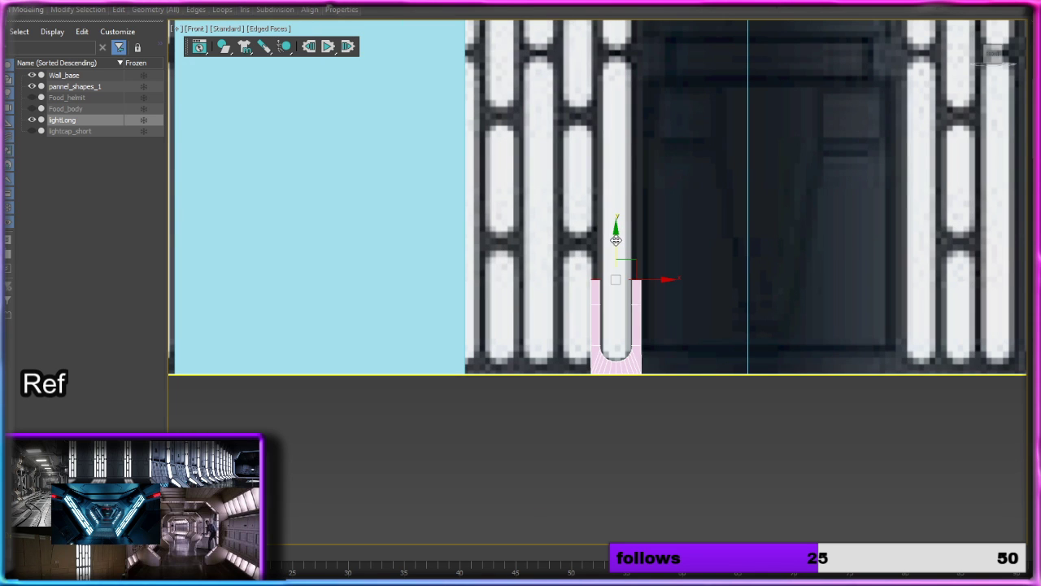
{"action": "left_click_drag", "start_coordinate": [616, 241], "coordinate": [618, 169]}
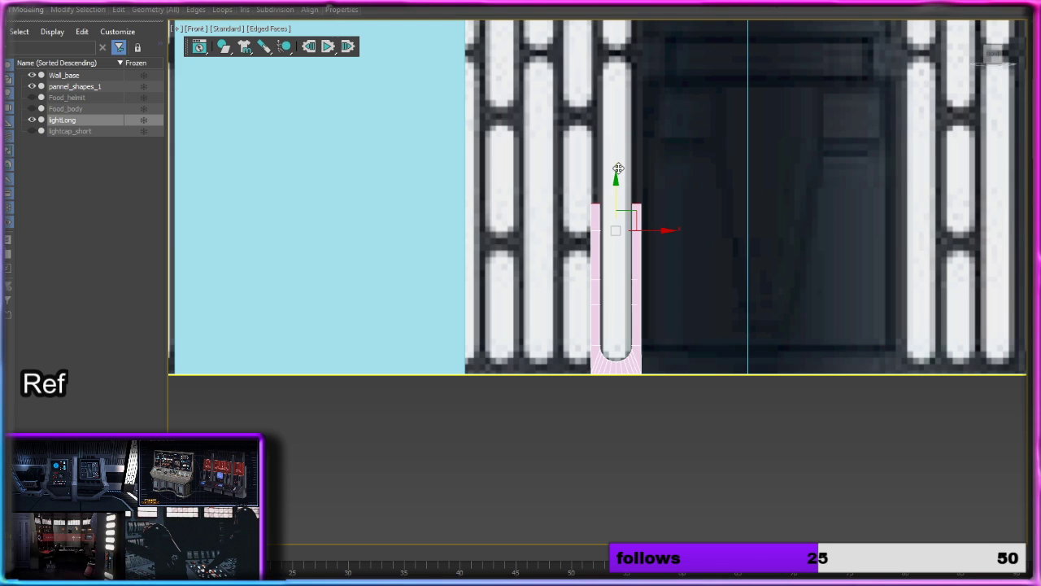
{"action": "left_click", "coordinate": [710, 441]}
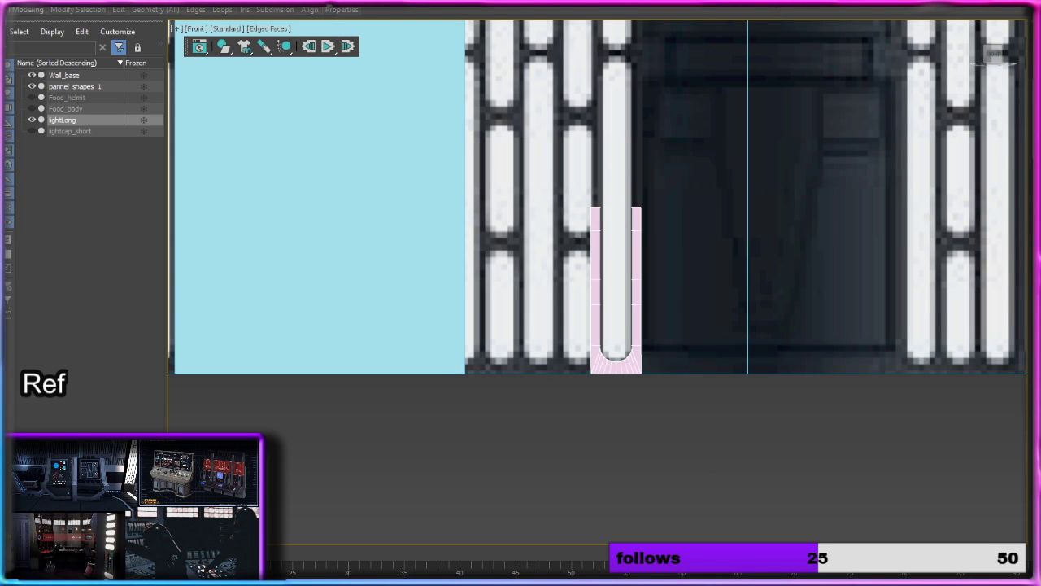
Step: Mirror lightLong vertically with Symmetry, placing the mirror plane at mid-strip to complete the lower light, and convert it to Editable Poly
{"action": "key", "text": "2"}
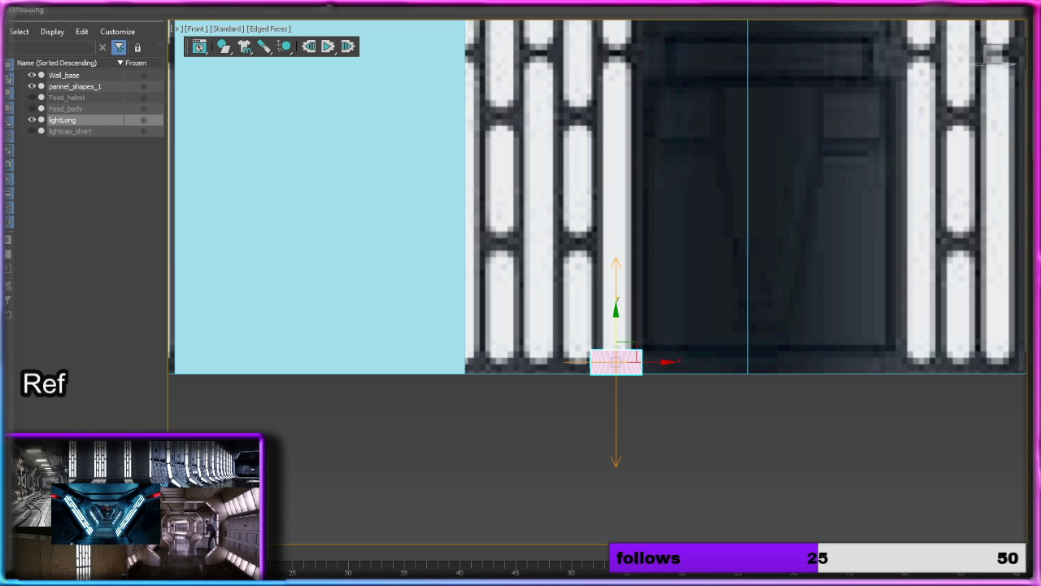
{"action": "left_click_drag", "start_coordinate": [620, 324], "coordinate": [625, 174]}
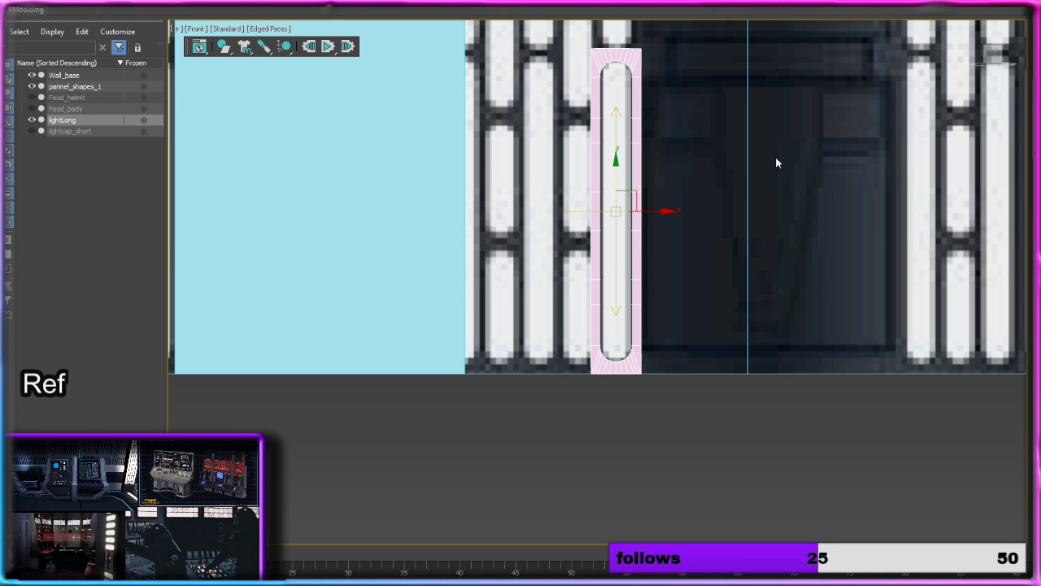
{"action": "middle_click_drag", "start_coordinate": [718, 131], "coordinate": [634, 307]}
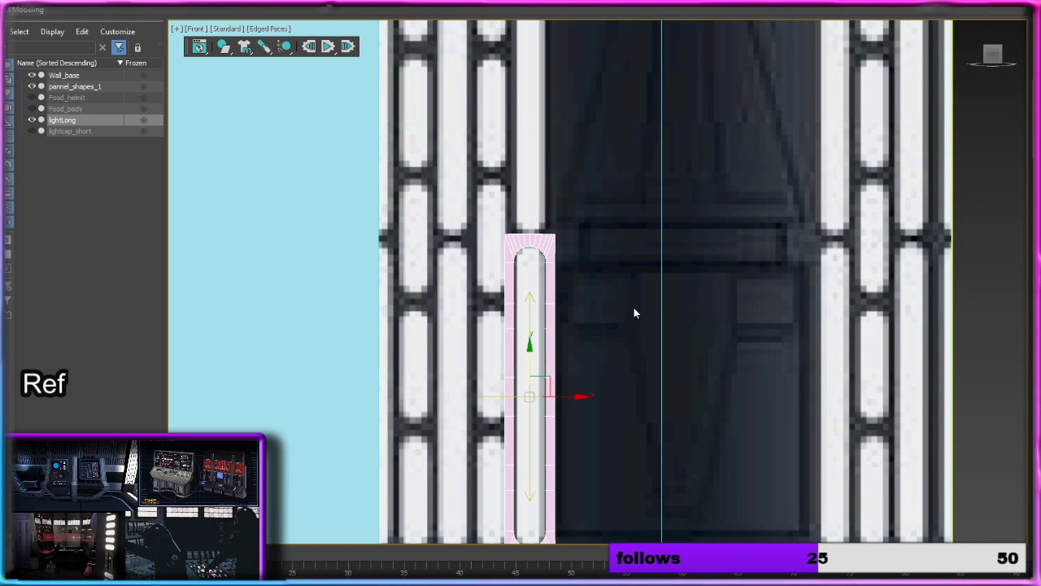
{"action": "right_click", "coordinate": [551, 266]}
{"action": "mouse_move", "coordinate": [615, 388]}
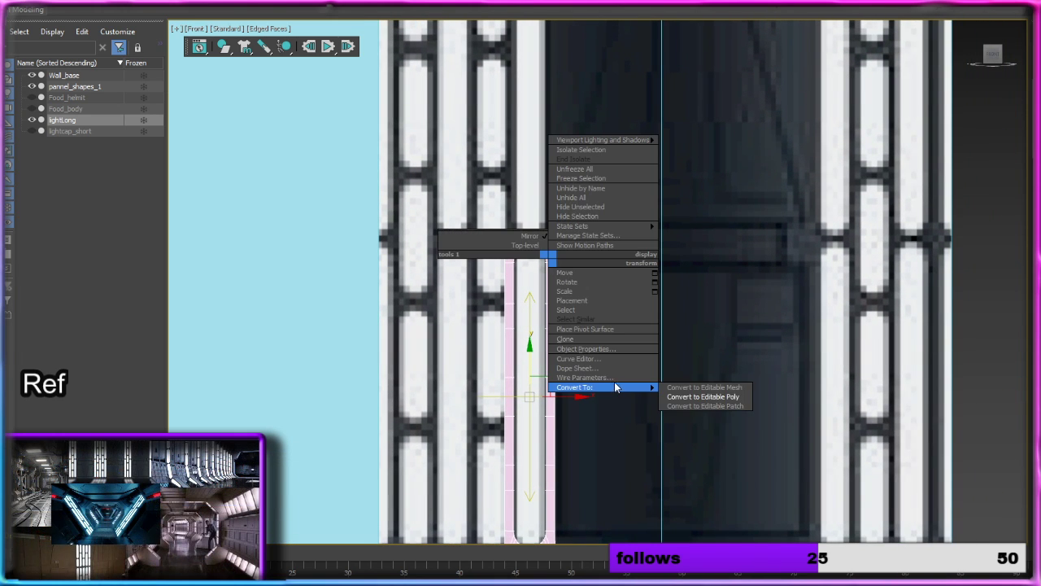
{"action": "left_click", "coordinate": [716, 398]}
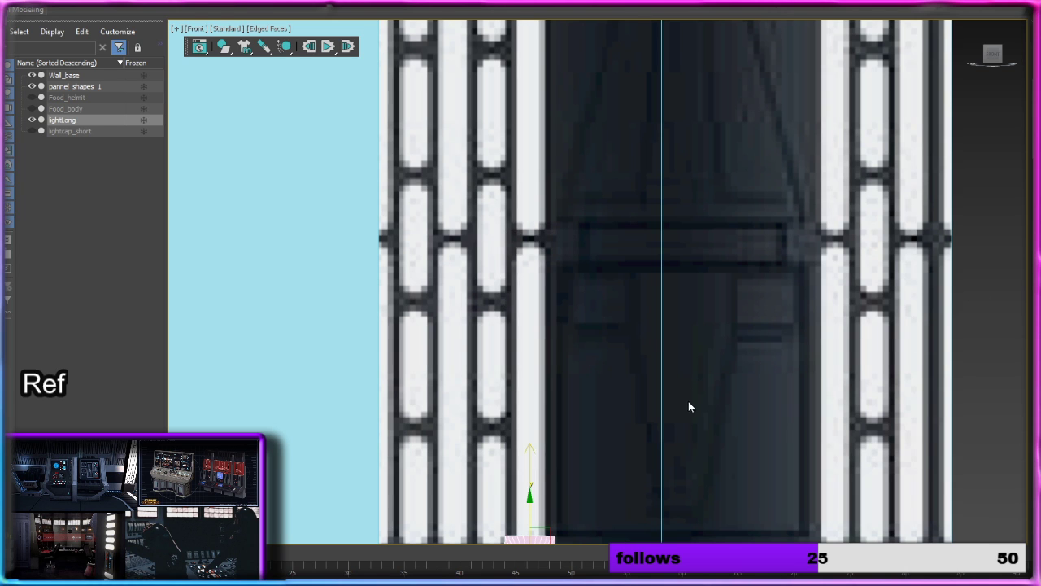
Step: Set the second vertical symmetry's mirror plane at the joint between the two long lights so lightLong spans the wall's height
{"action": "middle_click_drag", "start_coordinate": [668, 425], "coordinate": [610, 253]}
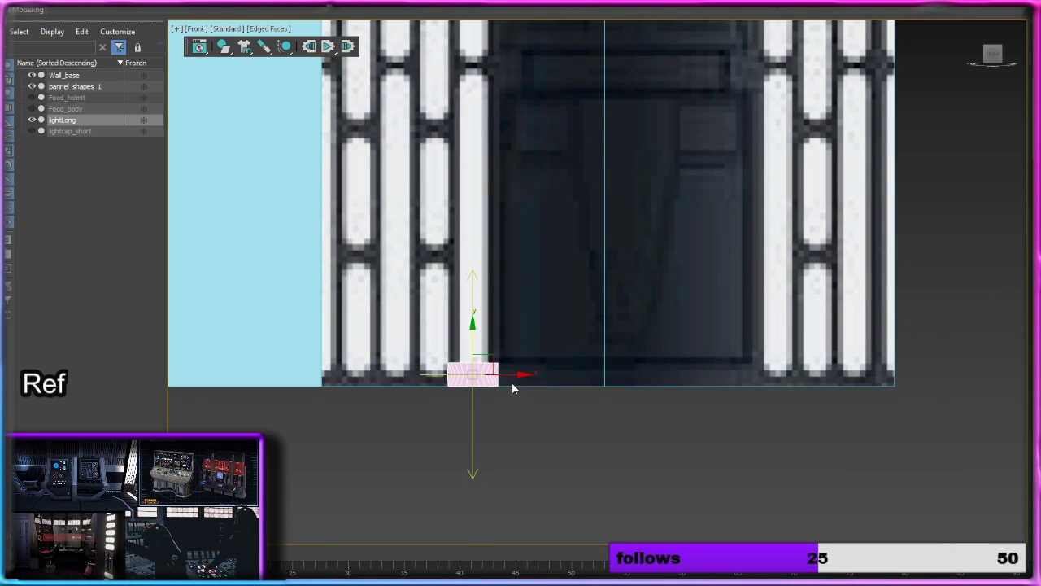
{"action": "scroll", "coordinate": [512, 382], "scroll_direction": "down", "scroll_amount": 3}
{"action": "middle_click_drag", "start_coordinate": [534, 327], "coordinate": [551, 342]}
{"action": "scroll", "coordinate": [548, 344], "scroll_direction": "up", "scroll_amount": 3}
{"action": "scroll", "coordinate": [478, 401], "scroll_direction": "down", "scroll_amount": 1}
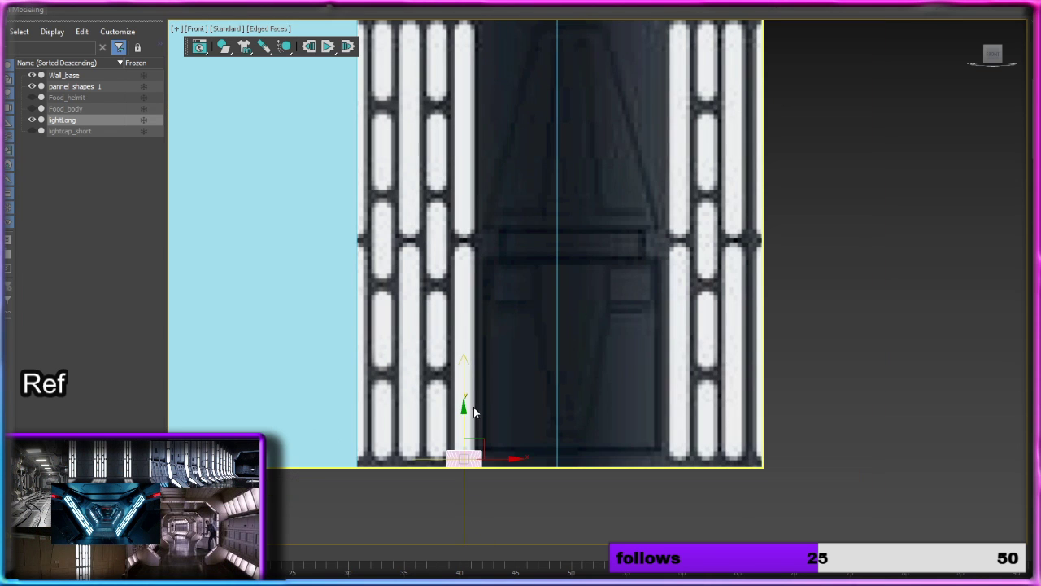
{"action": "key", "text": "ctrl+z"}
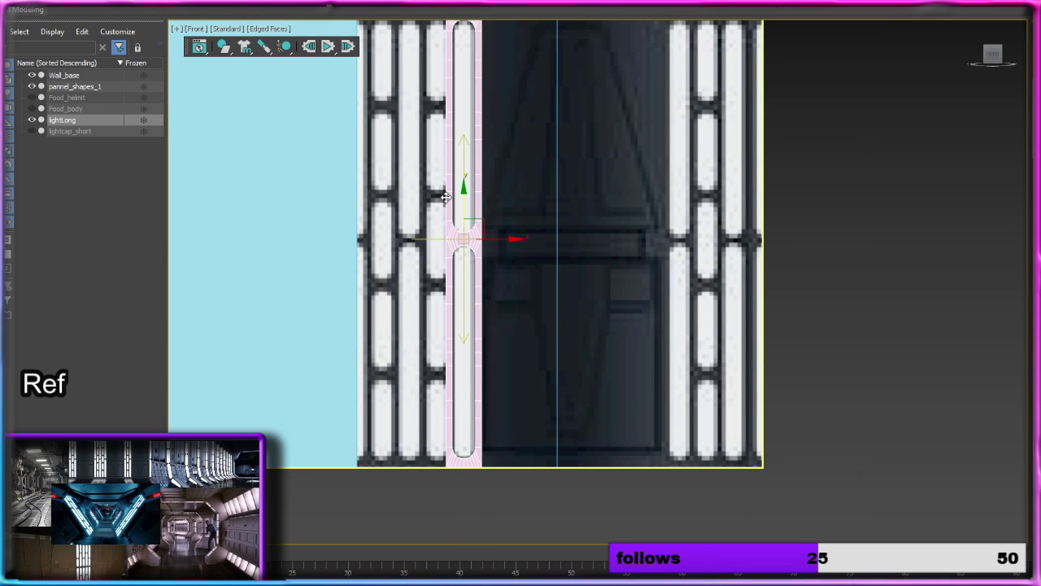
{"action": "middle_click_drag", "start_coordinate": [537, 171], "coordinate": [549, 209]}
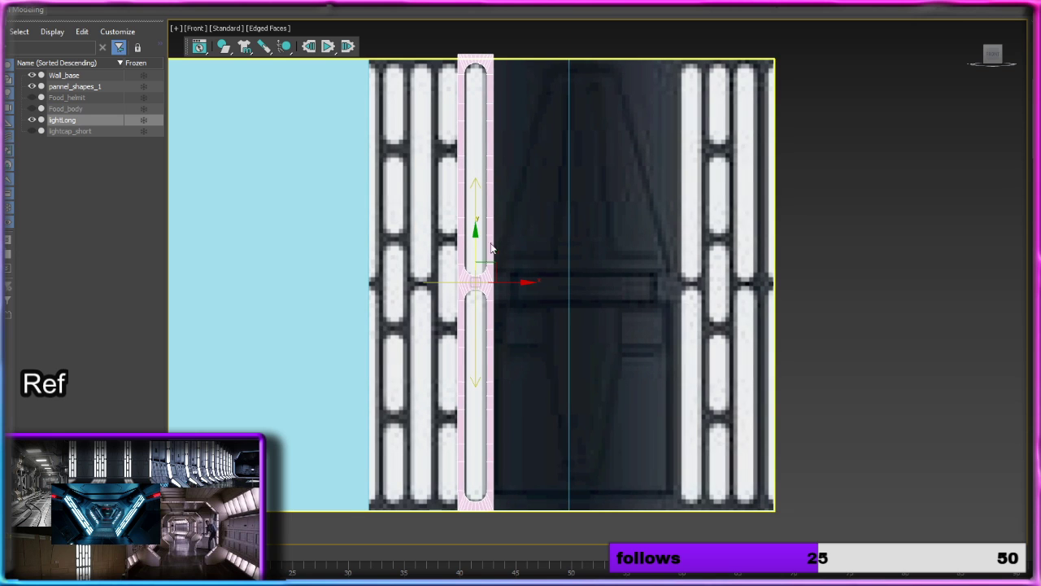
{"action": "scroll", "coordinate": [491, 304], "scroll_direction": "up", "scroll_amount": 4}
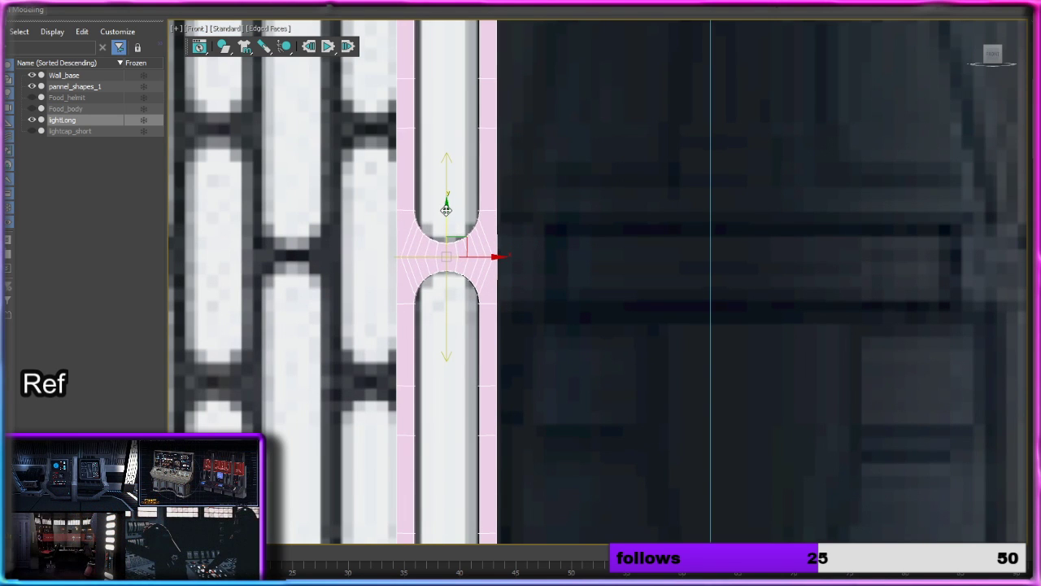
{"action": "scroll", "coordinate": [523, 225], "scroll_direction": "down", "scroll_amount": 4}
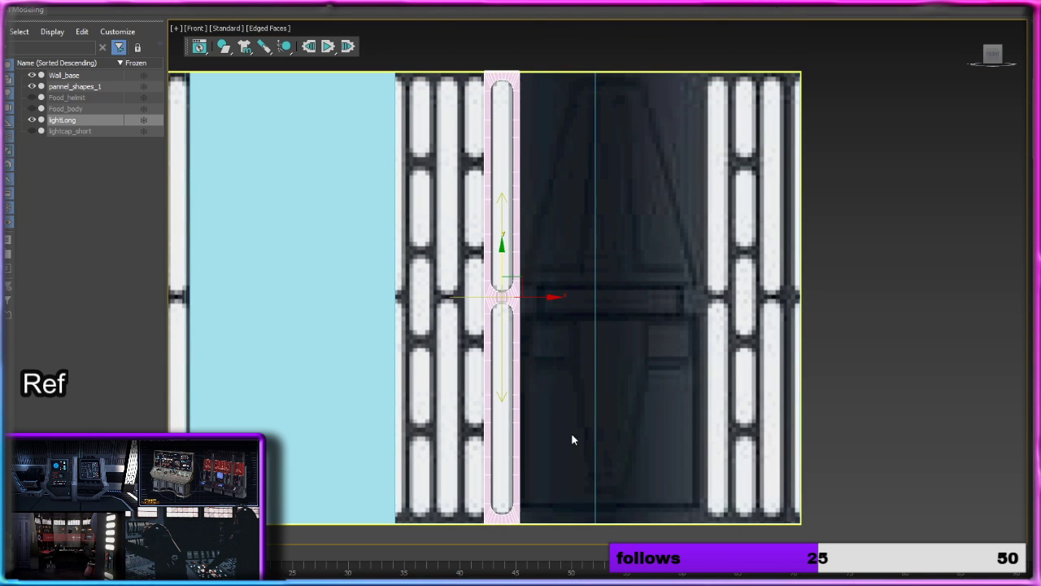
{"action": "middle_click_drag", "start_coordinate": [572, 434], "coordinate": [573, 384]}
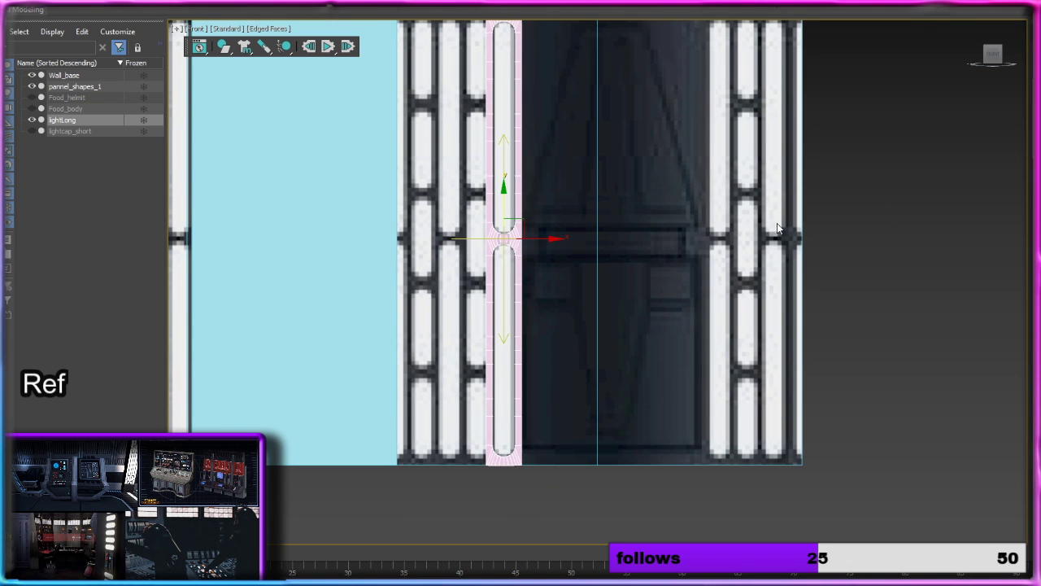
Step: Convert the full-height lightLong to Editable Poly and hide Wall_base to inspect the joint between its two lights
{"action": "right_click", "coordinate": [518, 201]}
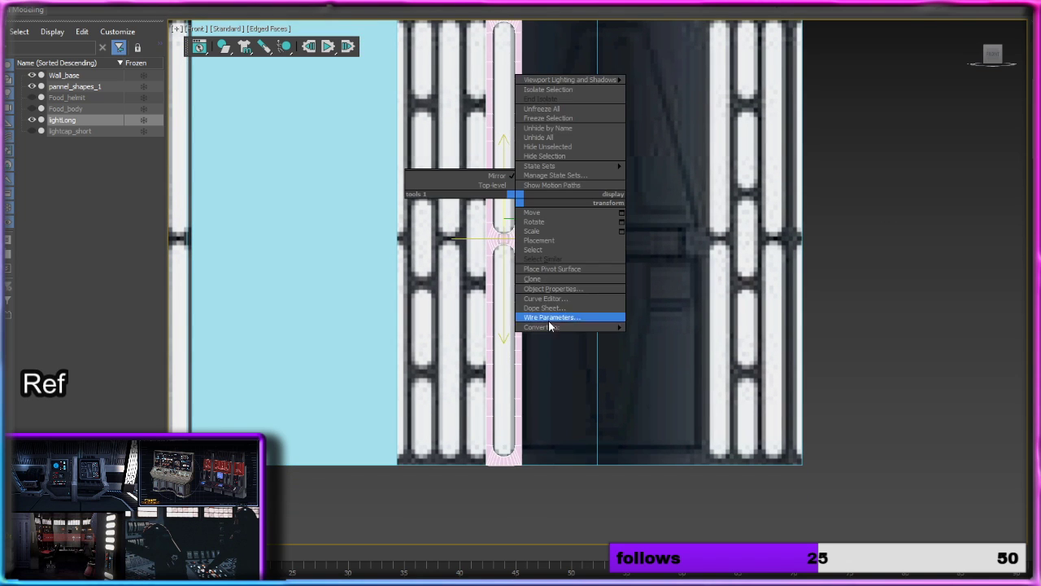
{"action": "mouse_move", "coordinate": [570, 326]}
{"action": "left_click", "coordinate": [678, 339]}
{"action": "left_click", "coordinate": [32, 75]}
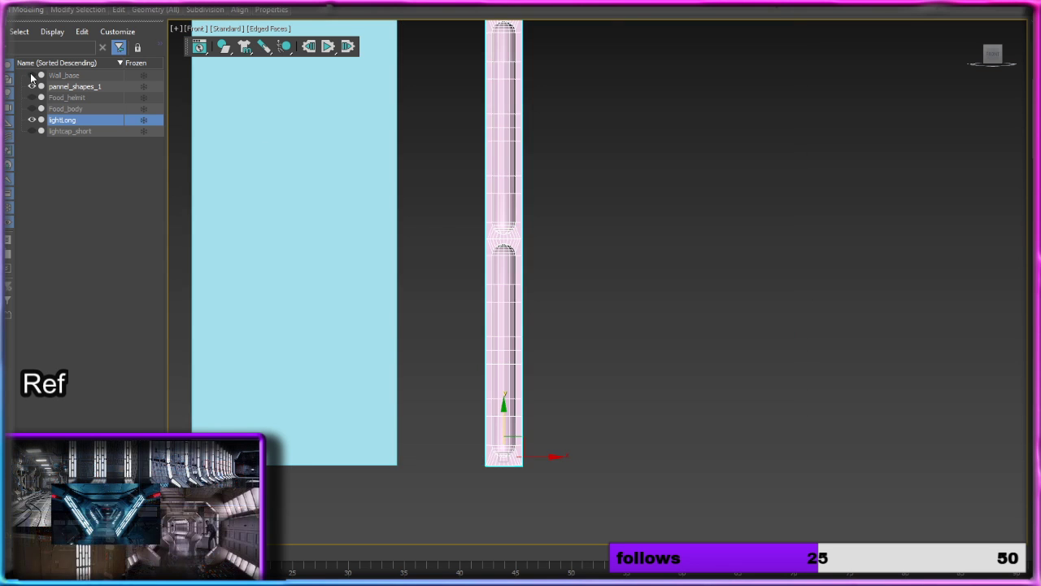
{"action": "mouse_move", "coordinate": [546, 172]}
{"action": "middle_mouse_down", "text": "alt"}
{"action": "mouse_move", "coordinate": [424, 175]}
{"action": "mouse_move", "coordinate": [588, 168]}
{"action": "mouse_move", "coordinate": [609, 189]}
{"action": "mouse_move", "coordinate": [538, 187]}
{"action": "middle_mouse_up", "text": "alt"}
{"action": "scroll", "coordinate": [491, 214], "scroll_direction": "up", "scroll_amount": 5}
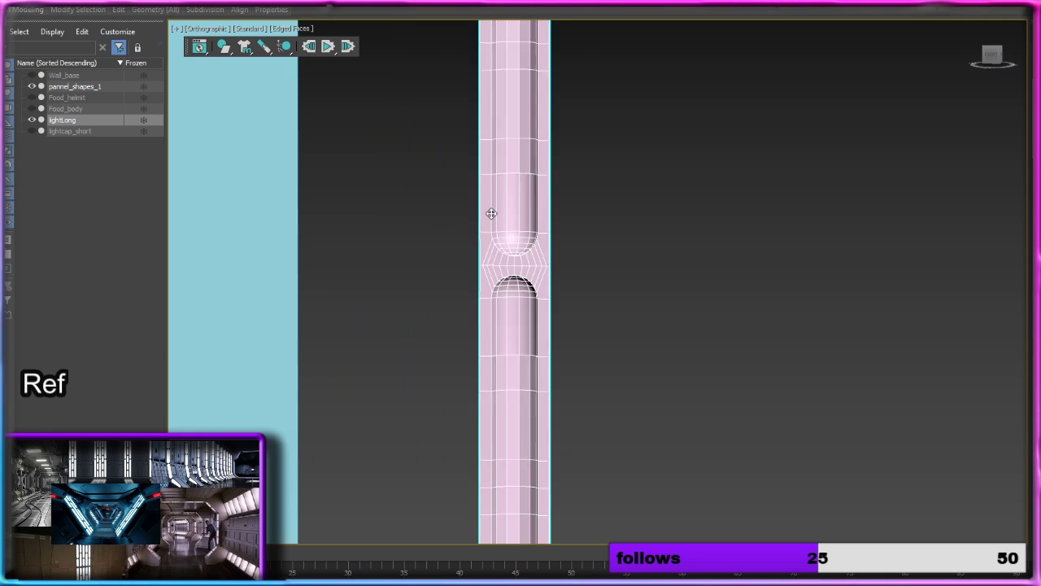
{"action": "middle_click_drag", "start_coordinate": [547, 244], "coordinate": [534, 377]}
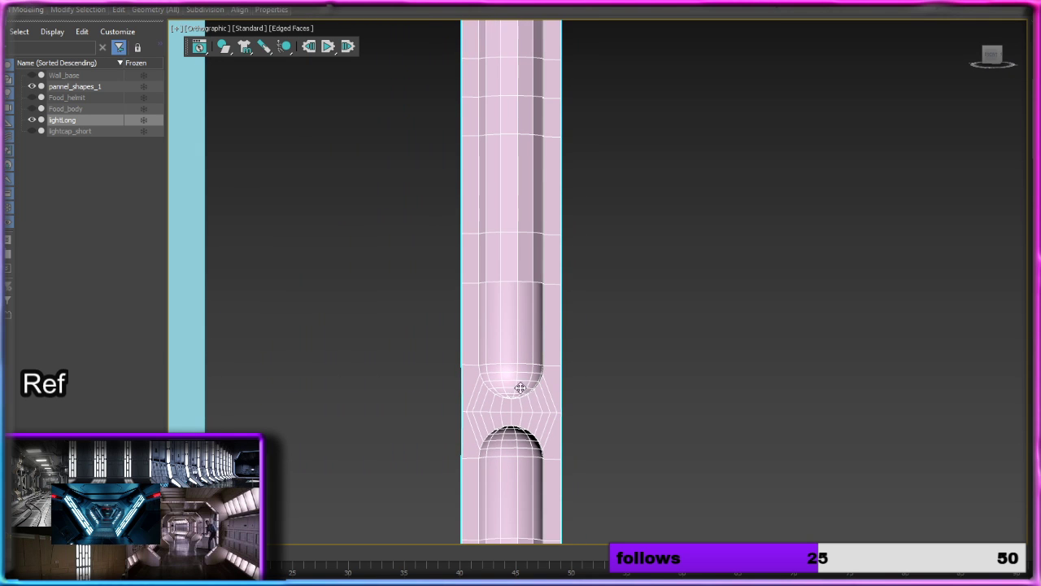
{"action": "scroll", "coordinate": [529, 337], "scroll_direction": "up", "scroll_amount": 2}
{"action": "middle_click_drag", "start_coordinate": [529, 337], "coordinate": [527, 460]}
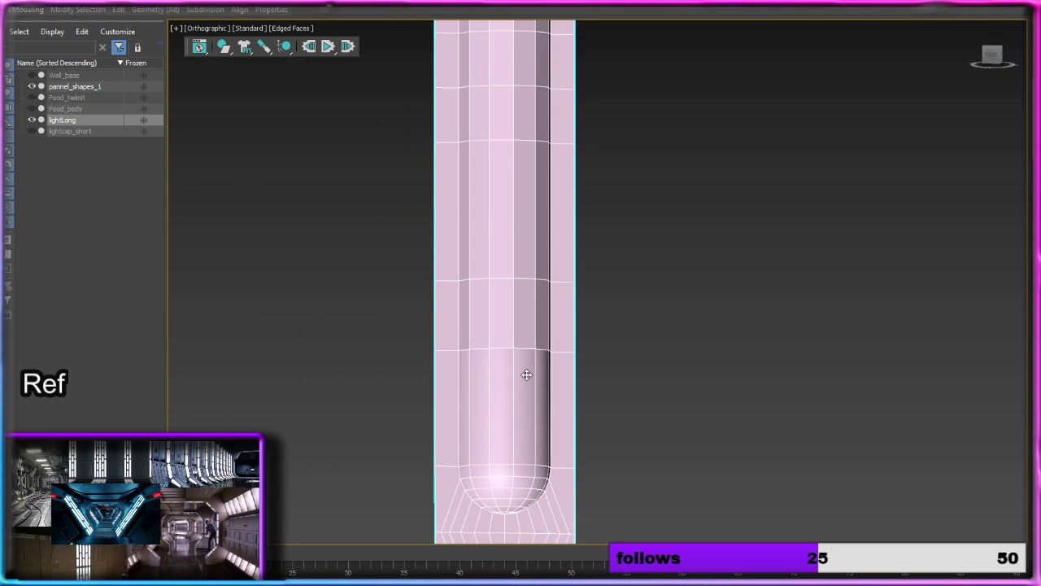
{"action": "scroll", "coordinate": [558, 302], "scroll_direction": "down", "scroll_amount": 3}
{"action": "scroll", "coordinate": [553, 294], "scroll_direction": "up", "scroll_amount": 1}
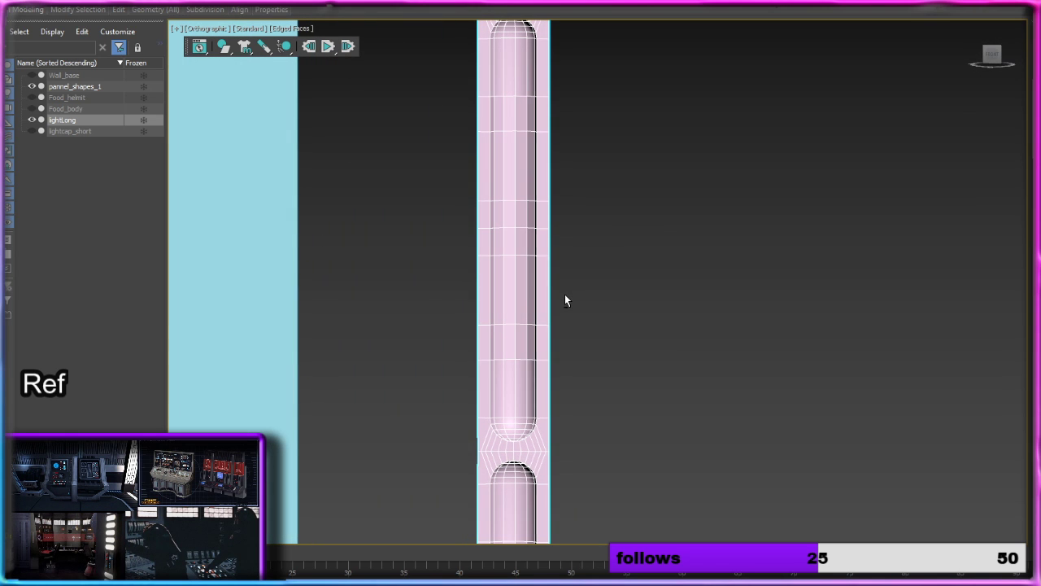
Step: Return to the front view and unhide lightcap_short and Wall_base to show the short cap against the reference texture
{"action": "left_click", "coordinate": [993, 53]}
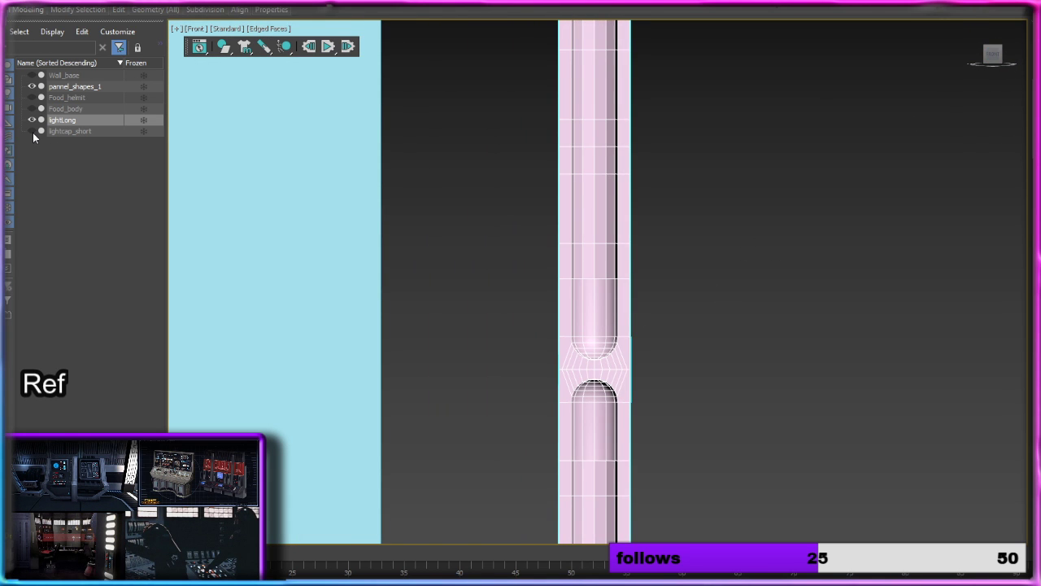
{"action": "left_click", "coordinate": [31, 131]}
{"action": "middle_click_drag", "start_coordinate": [553, 346], "coordinate": [512, 114]}
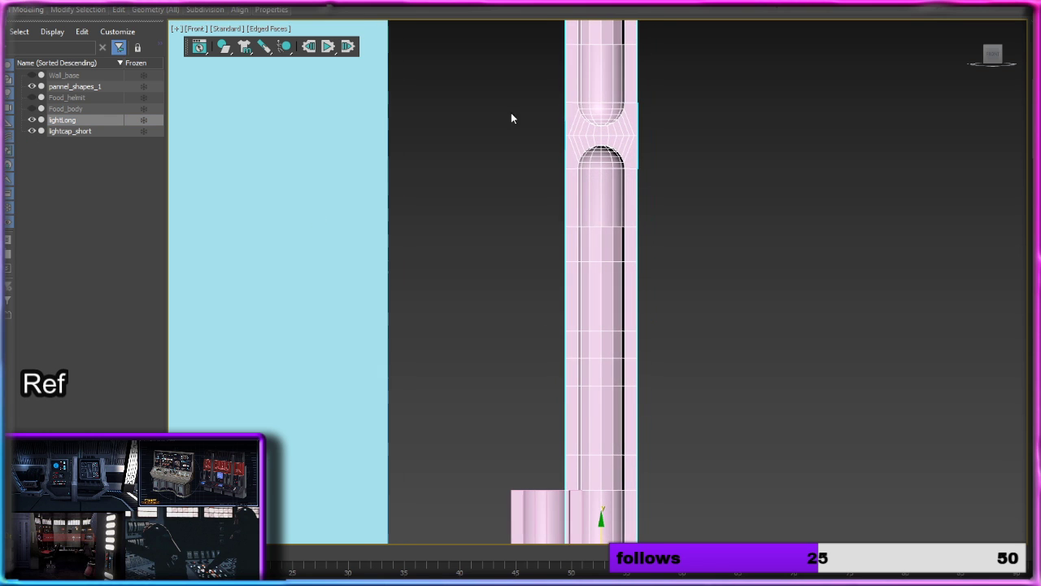
{"action": "left_click", "coordinate": [31, 75]}
{"action": "middle_click_drag", "start_coordinate": [558, 519], "coordinate": [591, 348]}
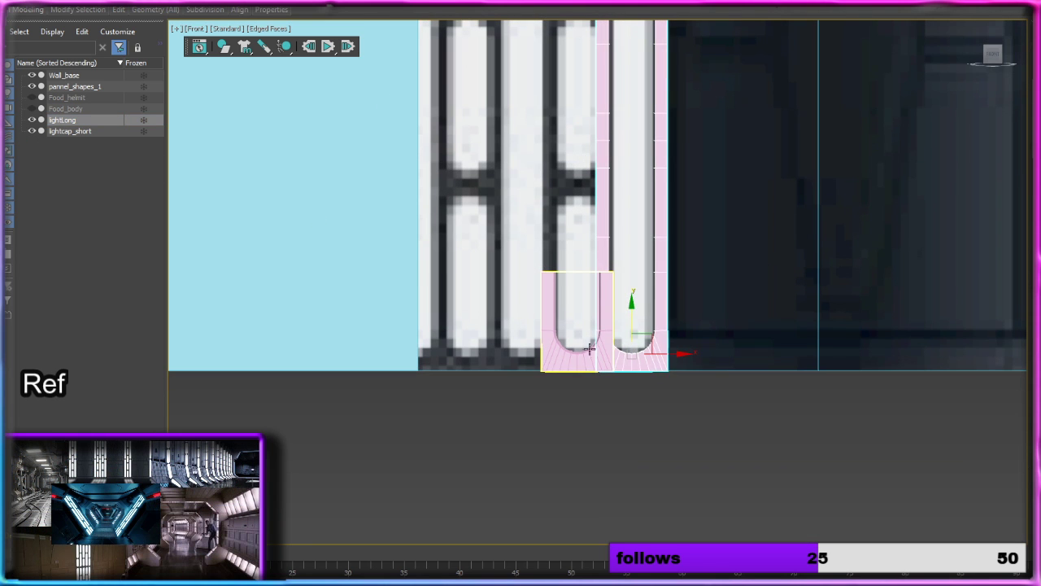
Step: Move lightcap_short slightly along X toward lightLong, lining up its recess with the left edge of the short reference light
{"action": "left_click", "coordinate": [599, 358]}
{"action": "scroll", "coordinate": [599, 358], "scroll_direction": "up", "scroll_amount": 3}
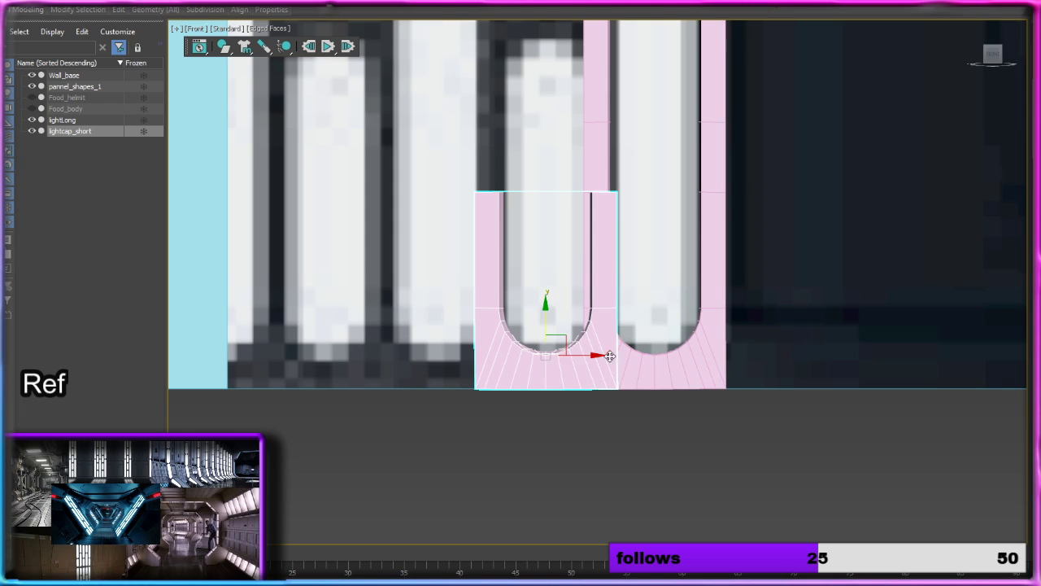
{"action": "mouse_move", "coordinate": [609, 355]}
{"action": "left_mouse_down"}
{"action": "mouse_move", "coordinate": [564, 354]}
{"action": "mouse_move", "coordinate": [608, 355]}
{"action": "left_mouse_up"}
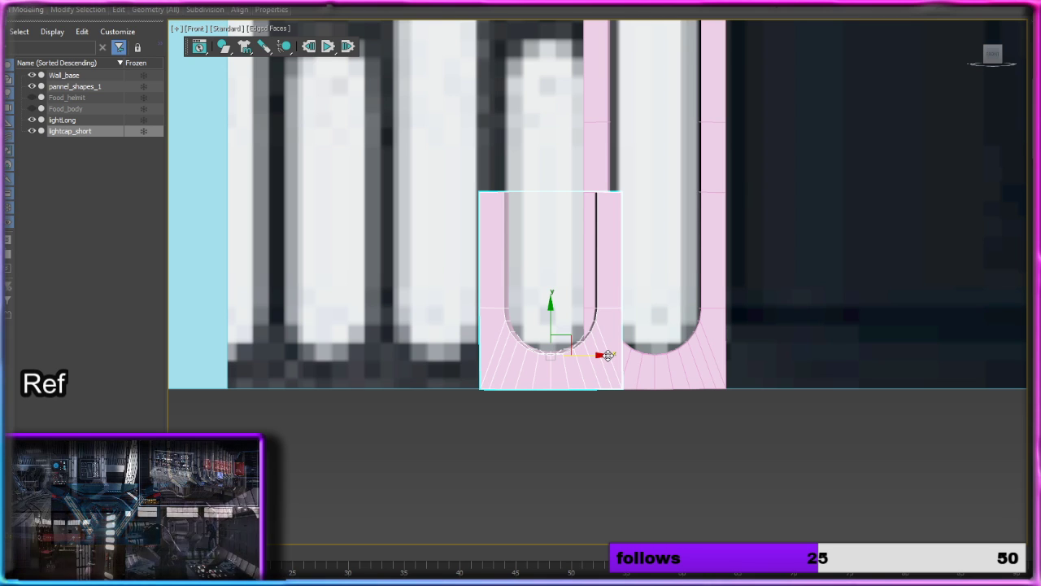
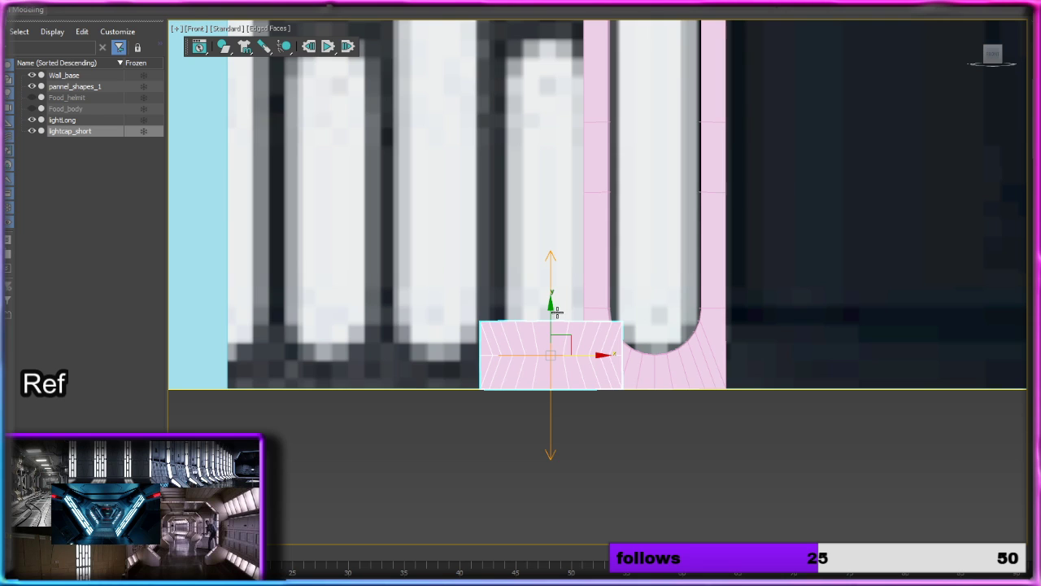
Step: Raise the symmetry's mirror plane to the middle of the bottom short reference light so lightcap_short frames that whole light
{"action": "mouse_move", "coordinate": [555, 314]}
{"action": "left_mouse_down"}
{"action": "mouse_move", "coordinate": [551, 257]}
{"action": "mouse_move", "coordinate": [548, 312]}
{"action": "left_mouse_up"}
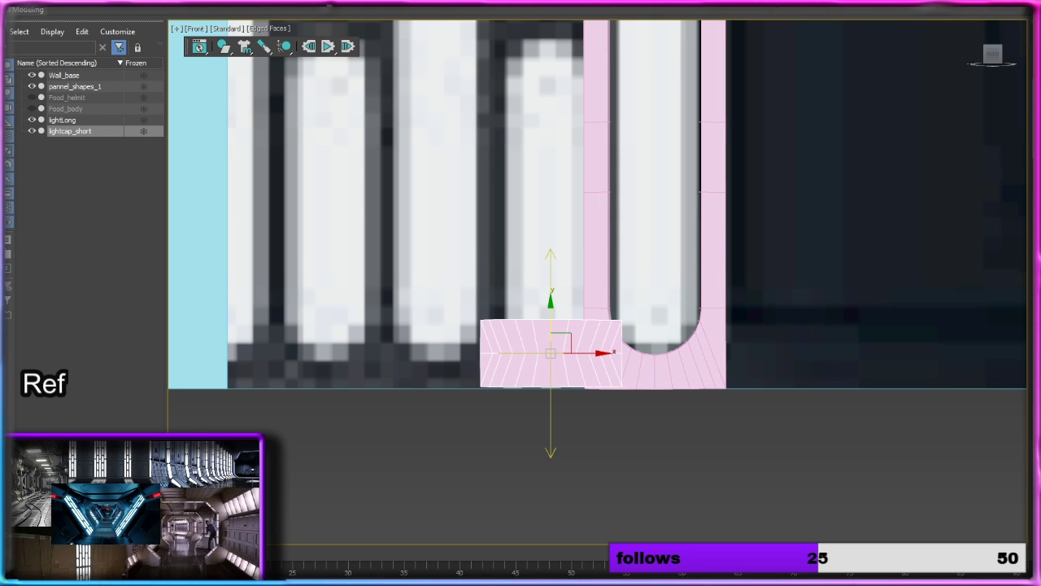
{"action": "left_click_drag", "start_coordinate": [550, 318], "coordinate": [549, 157]}
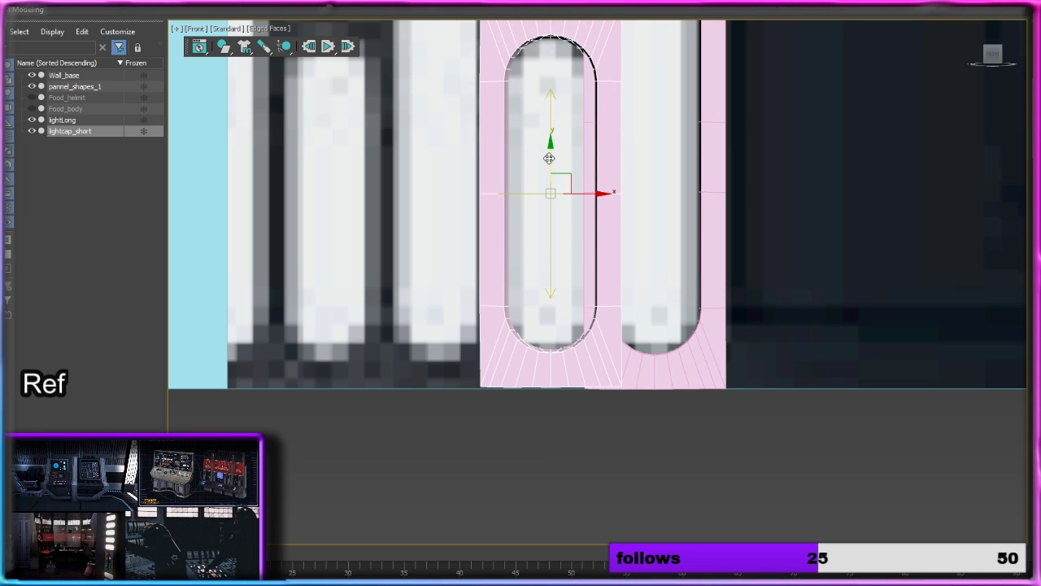
{"action": "middle_click_drag", "start_coordinate": [662, 163], "coordinate": [631, 263]}
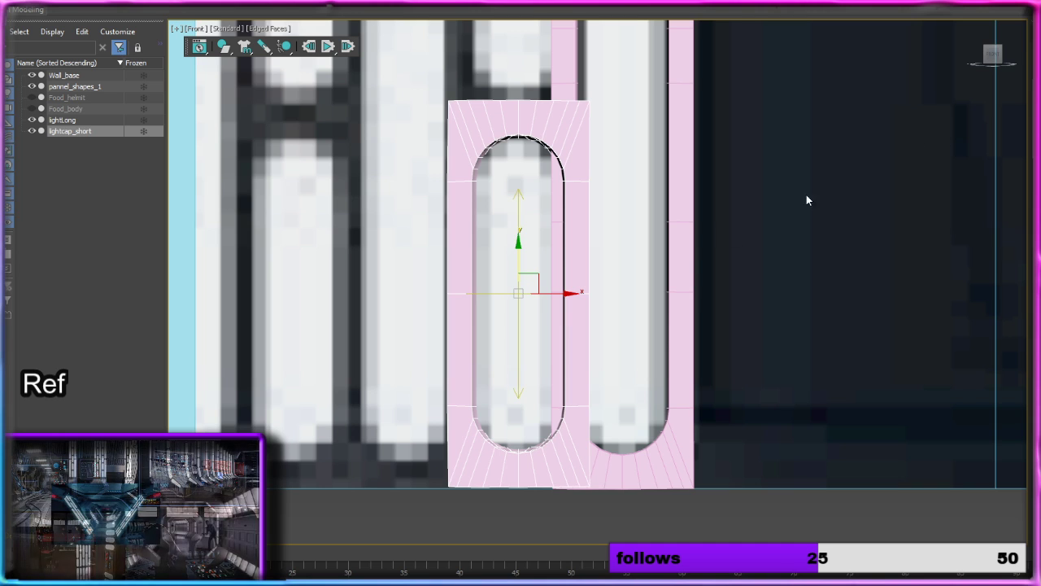
Step: Convert lightcap_short to Editable Poly and nudge it slightly along X toward lightLong over the short reference light
{"action": "right_click", "coordinate": [573, 242]}
{"action": "mouse_move", "coordinate": [609, 375]}
{"action": "left_click", "coordinate": [730, 379]}
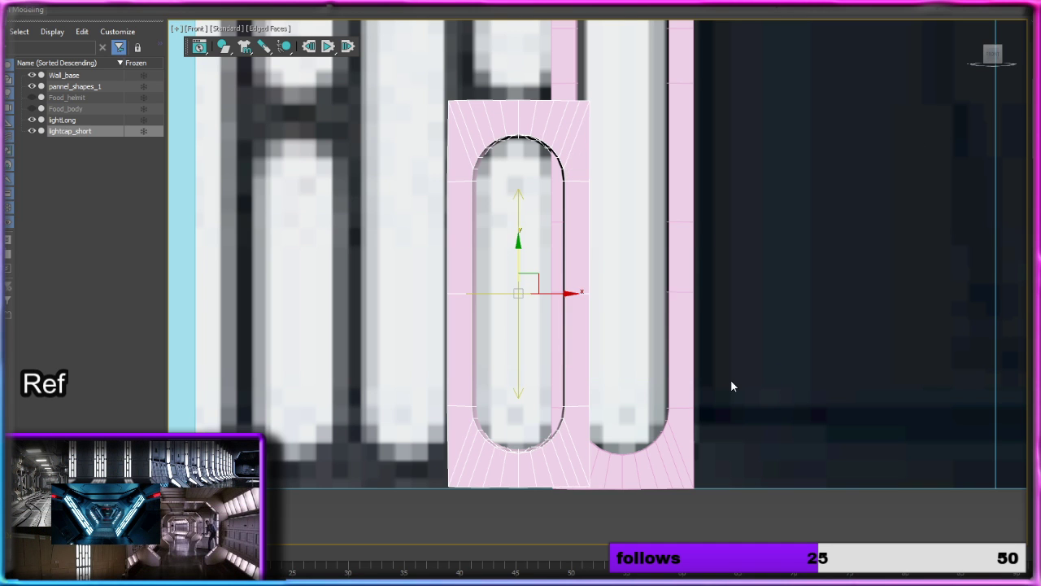
{"action": "scroll", "coordinate": [637, 288], "scroll_direction": "down", "scroll_amount": 3}
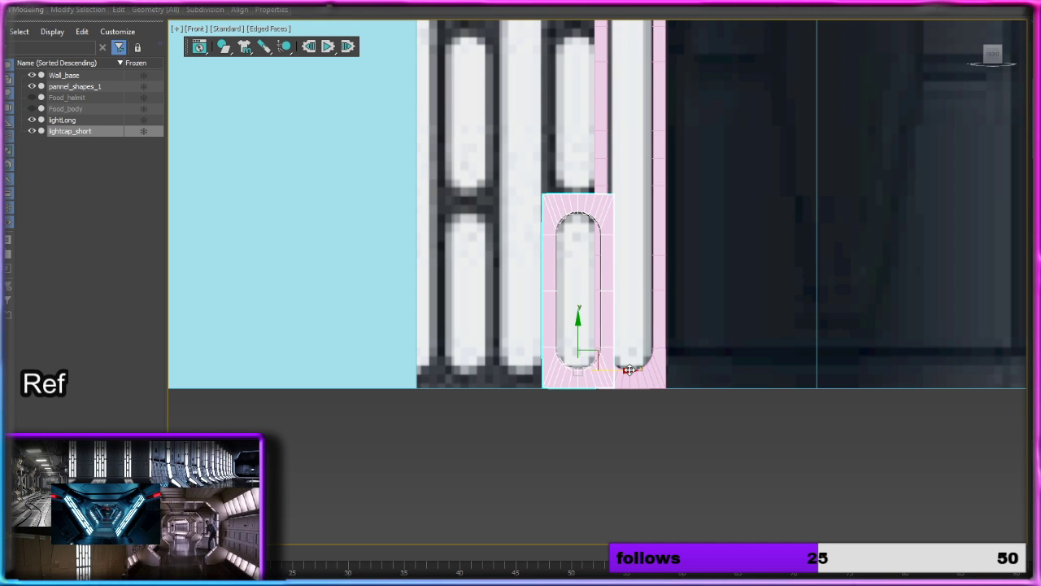
{"action": "mouse_move", "coordinate": [630, 370]}
{"action": "left_mouse_down"}
{"action": "mouse_move", "coordinate": [598, 368]}
{"action": "mouse_move", "coordinate": [628, 366]}
{"action": "left_mouse_up"}
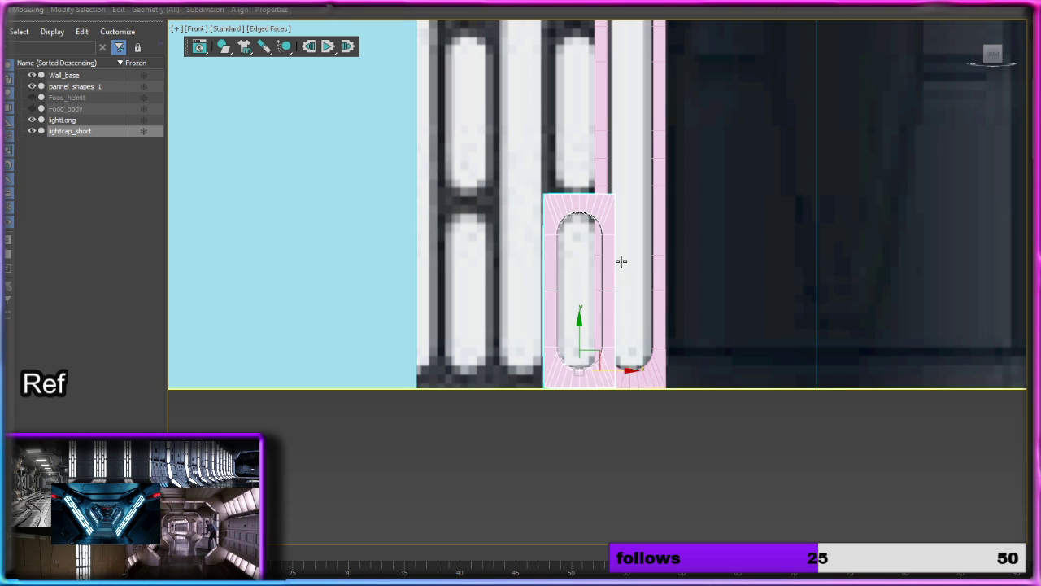
Step: Add a vertical symmetry to lightcap_short with its mirror plane at the first dark gap, giving a column of two short lights
{"action": "middle_click_drag", "start_coordinate": [621, 260], "coordinate": [616, 407]}
{"action": "scroll", "coordinate": [617, 406], "scroll_direction": "down", "scroll_amount": 2}
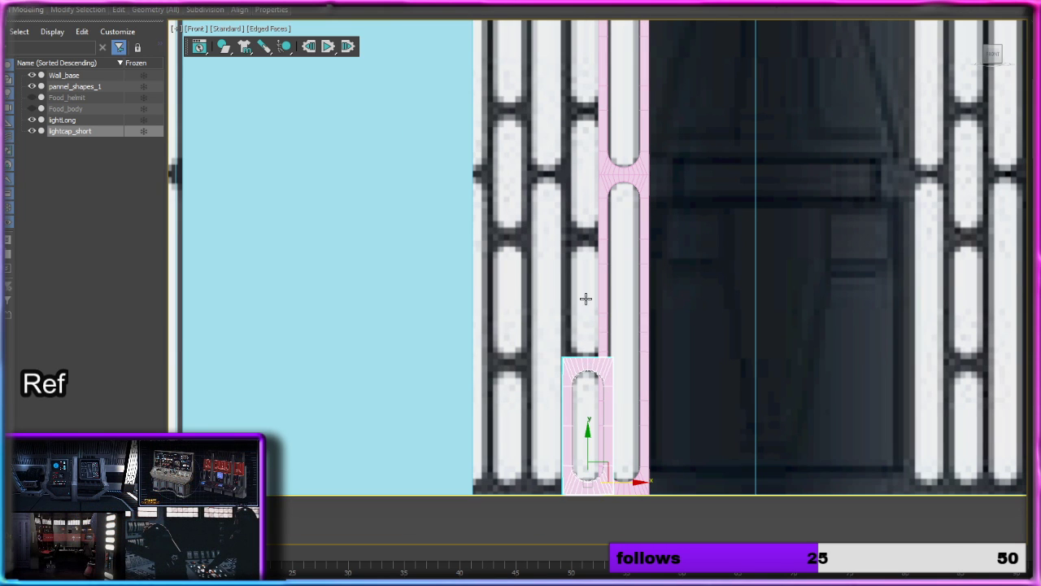
{"action": "middle_click_drag", "start_coordinate": [581, 201], "coordinate": [593, 424]}
{"action": "middle_click_drag", "start_coordinate": [698, 429], "coordinate": [685, 198]}
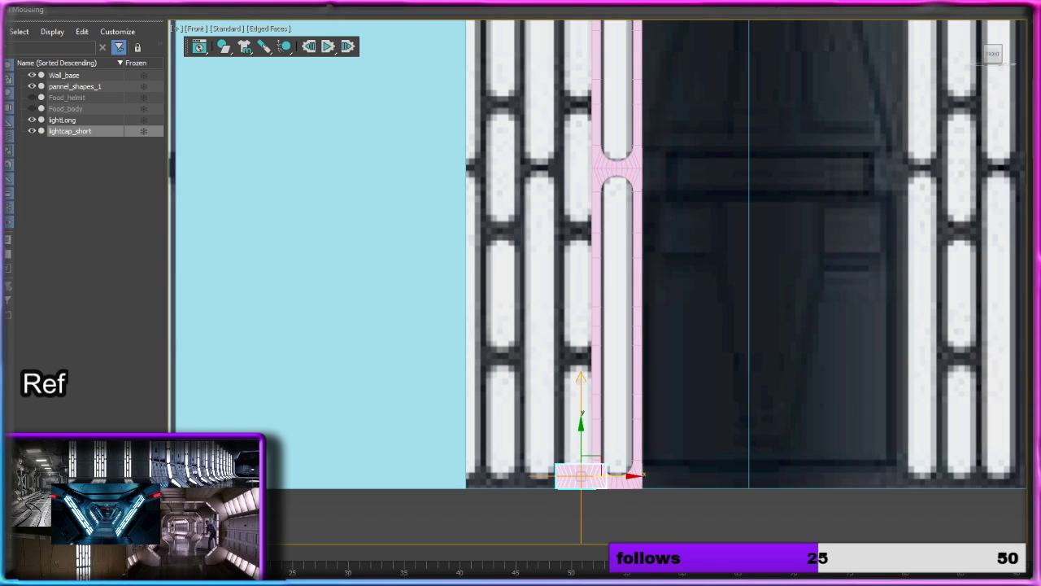
{"action": "mouse_move", "coordinate": [581, 439]}
{"action": "left_mouse_down"}
{"action": "mouse_move", "coordinate": [577, 371]}
{"action": "mouse_move", "coordinate": [574, 439]}
{"action": "left_mouse_up"}
{"action": "left_click", "coordinate": [573, 440]}
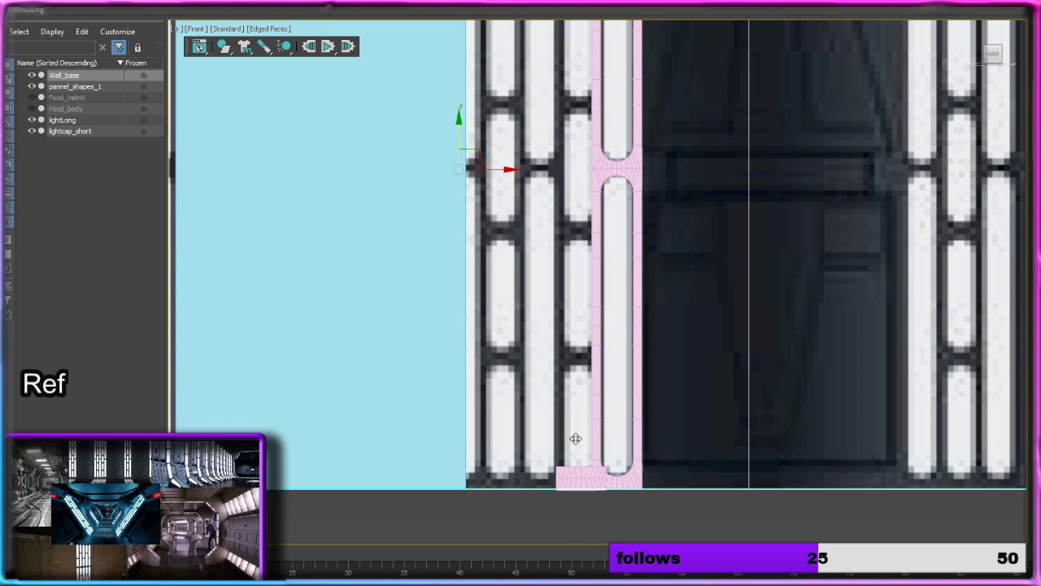
{"action": "key", "text": "ctrl+z"}
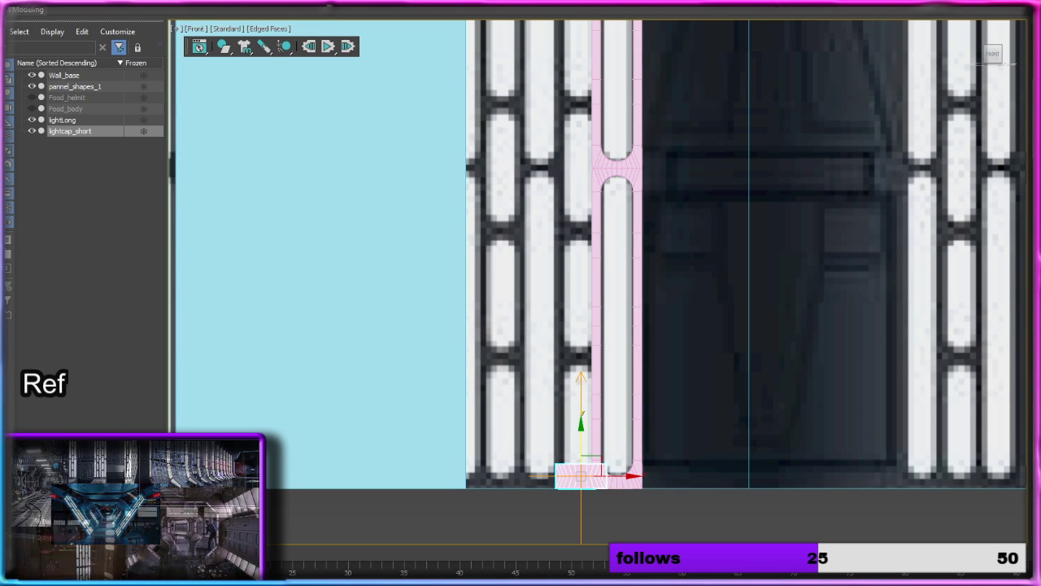
{"action": "key", "text": "1"}
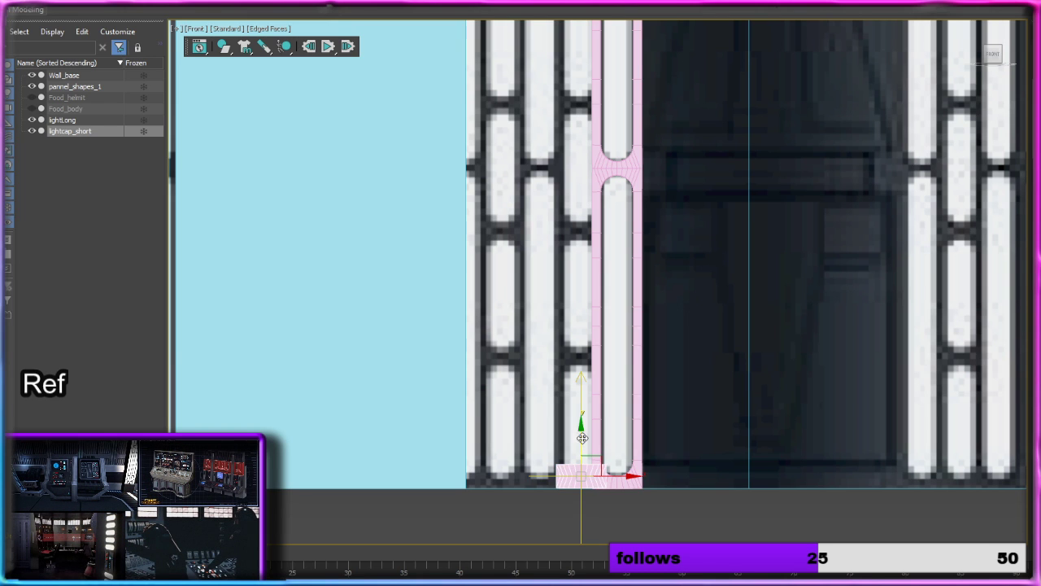
{"action": "left_click_drag", "start_coordinate": [581, 441], "coordinate": [591, 321]}
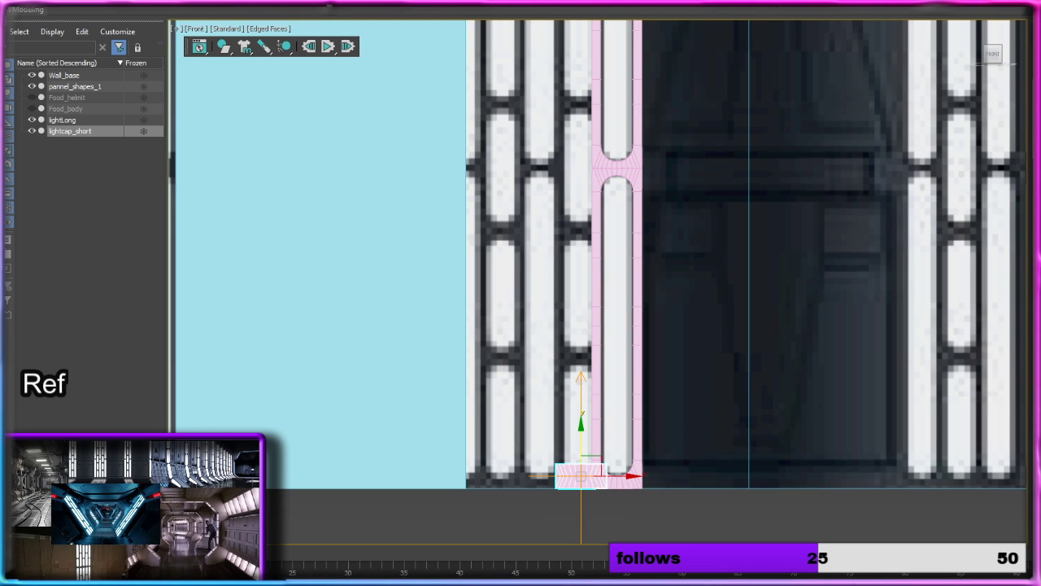
Step: Set a second vertical symmetry's mirror plane at the second dark gap so lightcap_short extends to four short lights
{"action": "left_click_drag", "start_coordinate": [610, 440], "coordinate": [600, 194]}
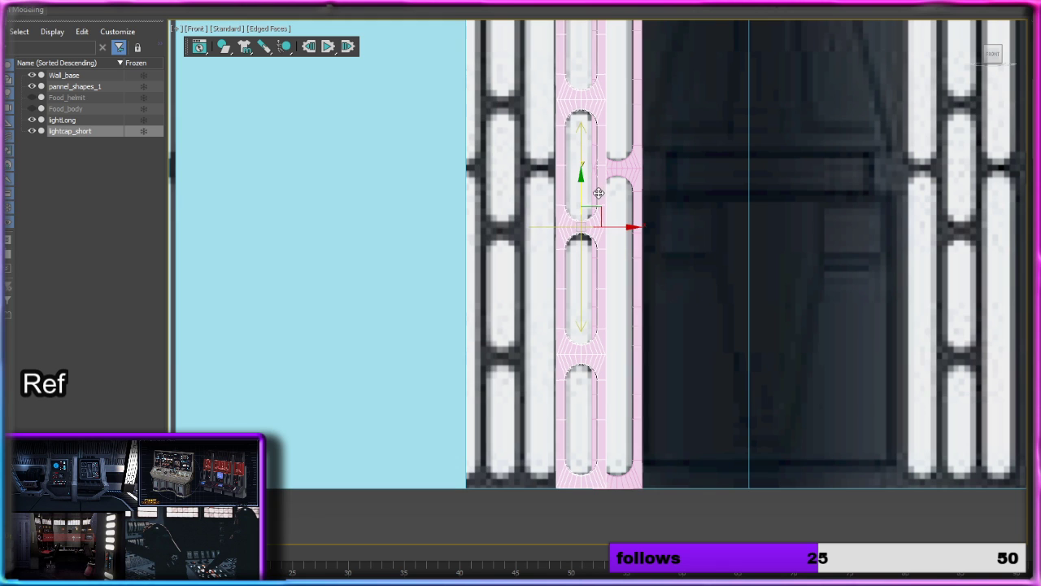
{"action": "middle_click_drag", "start_coordinate": [657, 111], "coordinate": [657, 294]}
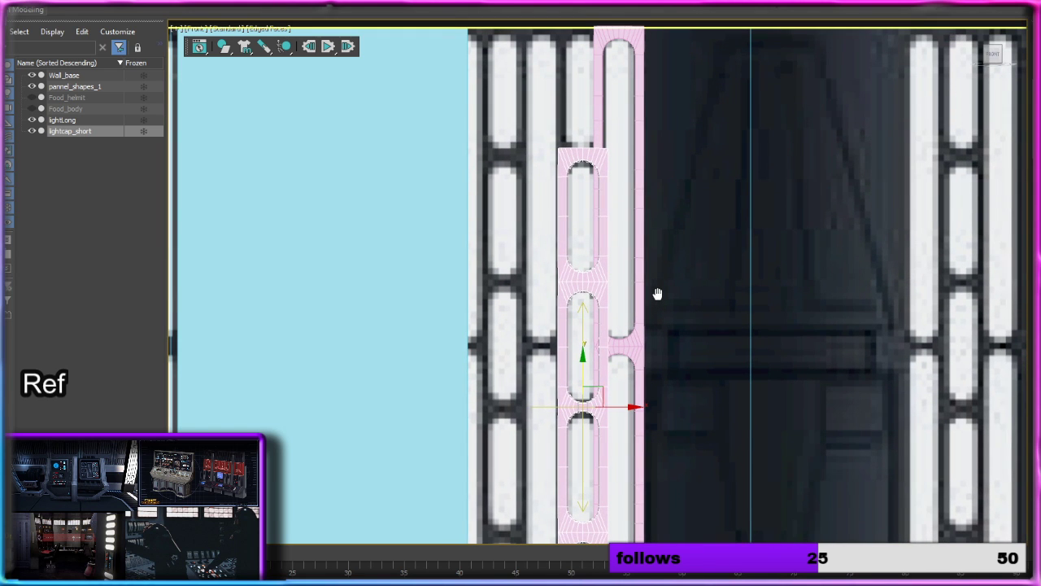
{"action": "left_click_drag", "start_coordinate": [584, 368], "coordinate": [585, 365]}
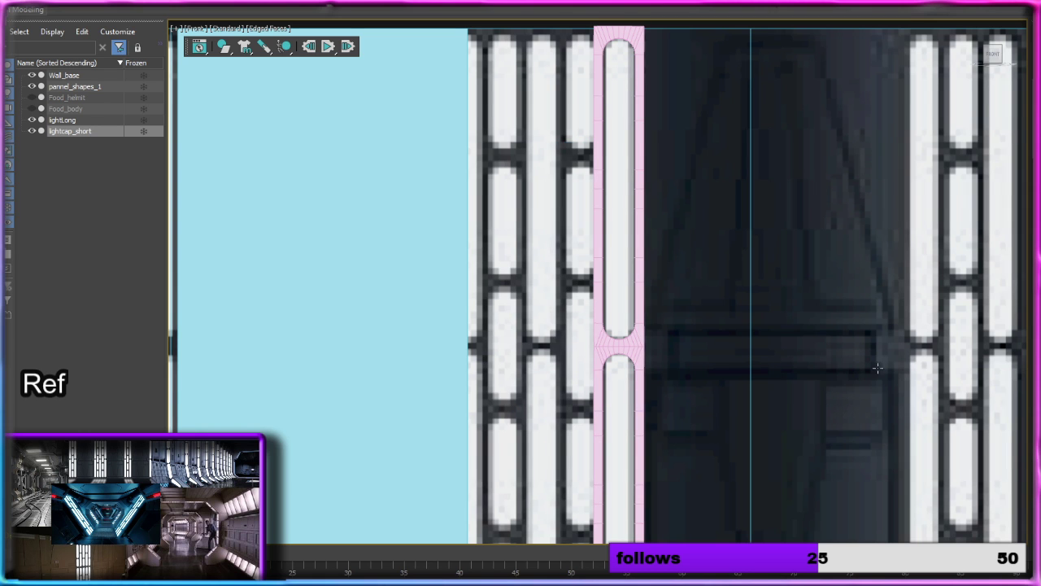
Step: Raise a third vertical symmetry's mirror plane to the wall's mid-height so lightcap_short spans the full height with five lights
{"action": "scroll", "coordinate": [877, 369], "scroll_direction": "down", "scroll_amount": 4}
{"action": "middle_click_drag", "start_coordinate": [767, 462], "coordinate": [733, 277]}
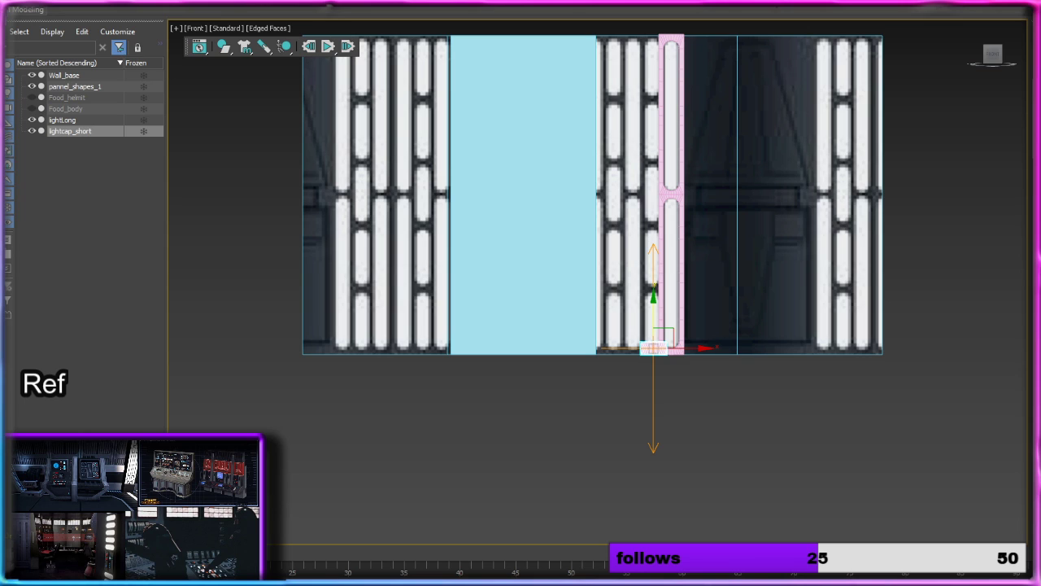
{"action": "key", "text": "1"}
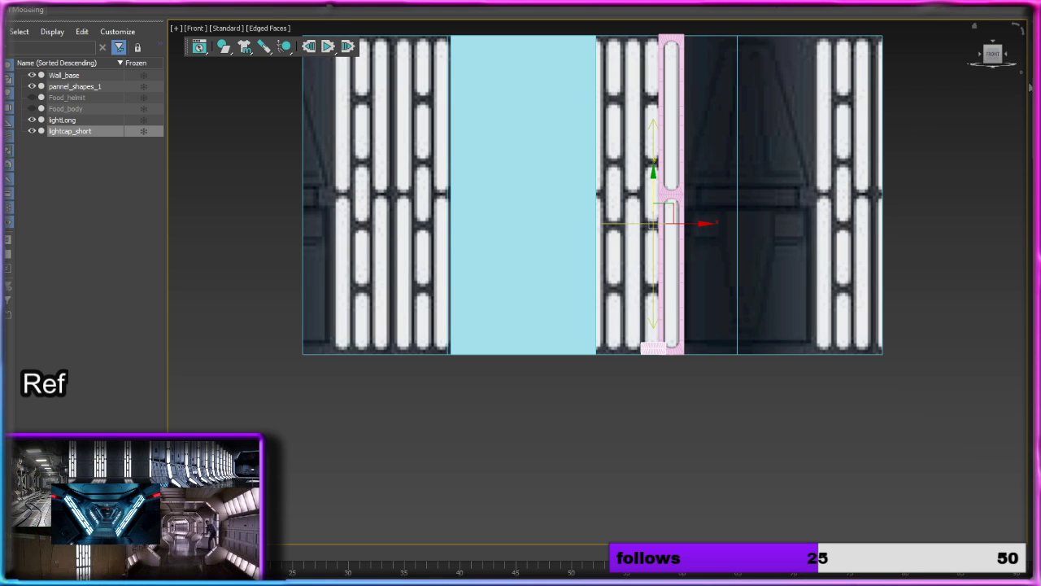
{"action": "left_click", "coordinate": [1038, 155]}
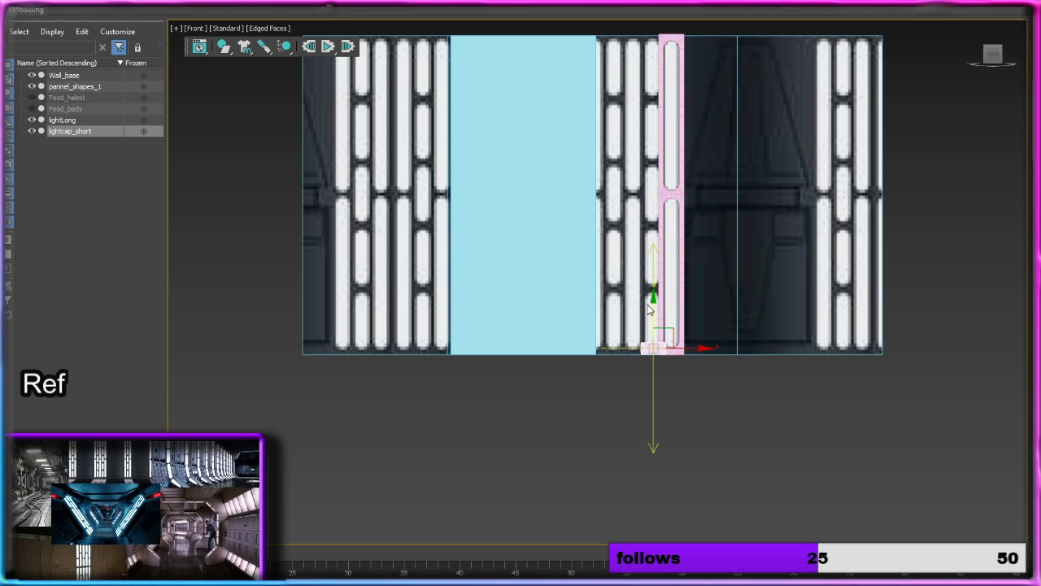
{"action": "left_click_drag", "start_coordinate": [656, 309], "coordinate": [657, 156]}
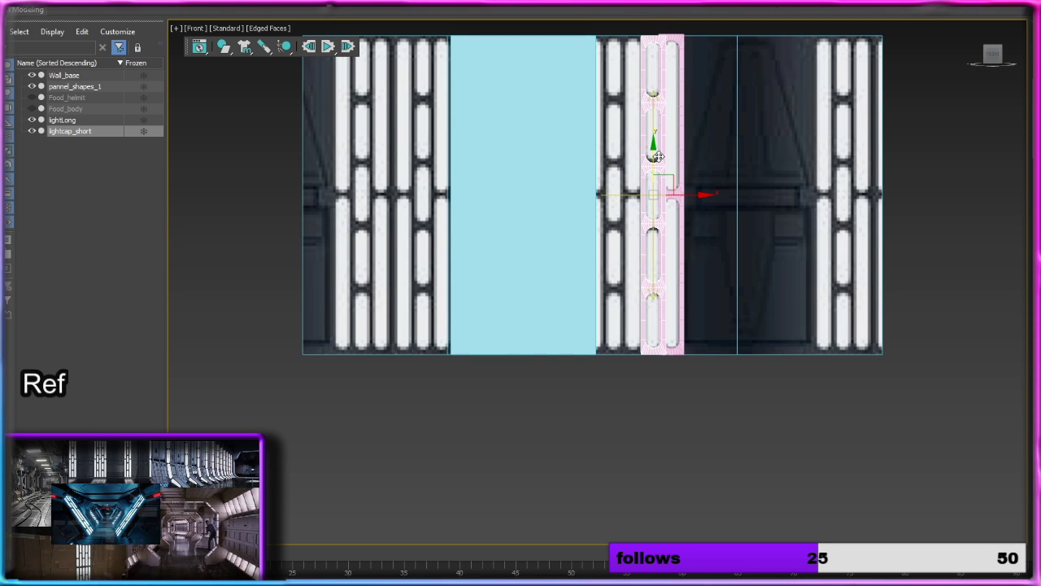
Step: Try raising the third symmetry's mirror plane slightly to line up the upper short lights with the reference
{"action": "middle_click_drag", "start_coordinate": [678, 148], "coordinate": [672, 242]}
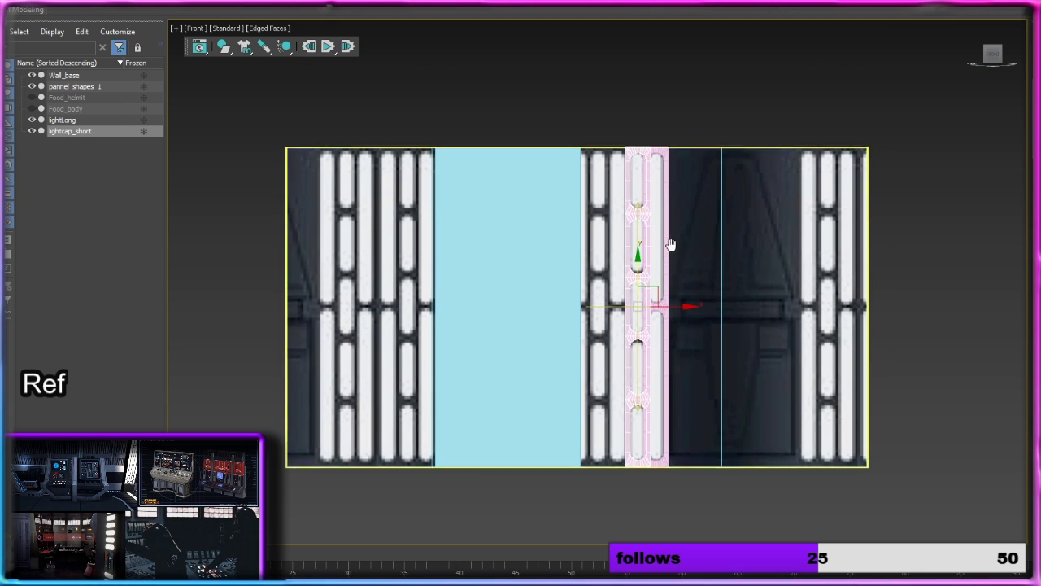
{"action": "scroll", "coordinate": [657, 246], "scroll_direction": "up", "scroll_amount": 5}
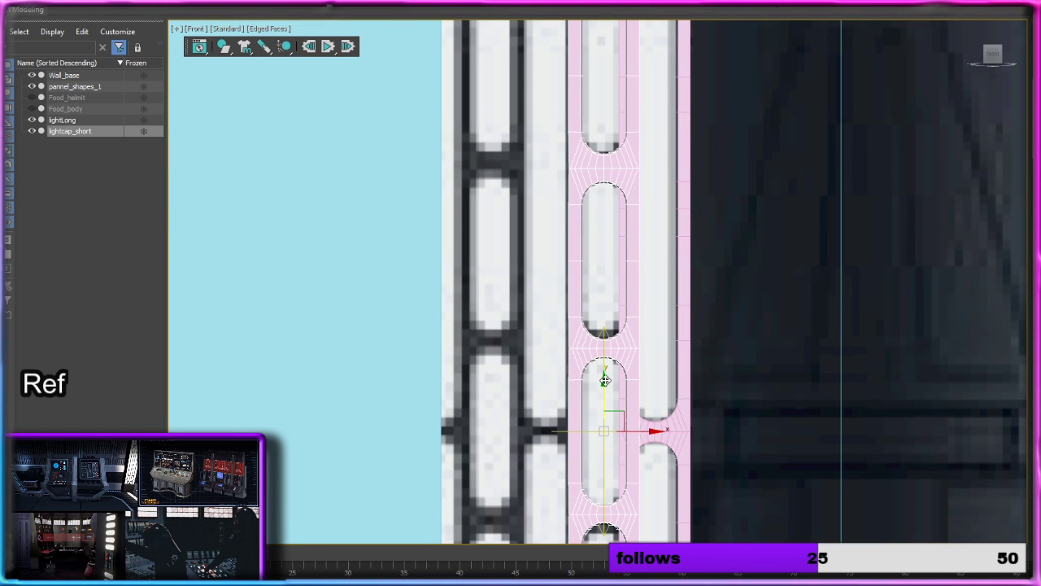
{"action": "left_click_drag", "start_coordinate": [605, 379], "coordinate": [604, 373]}
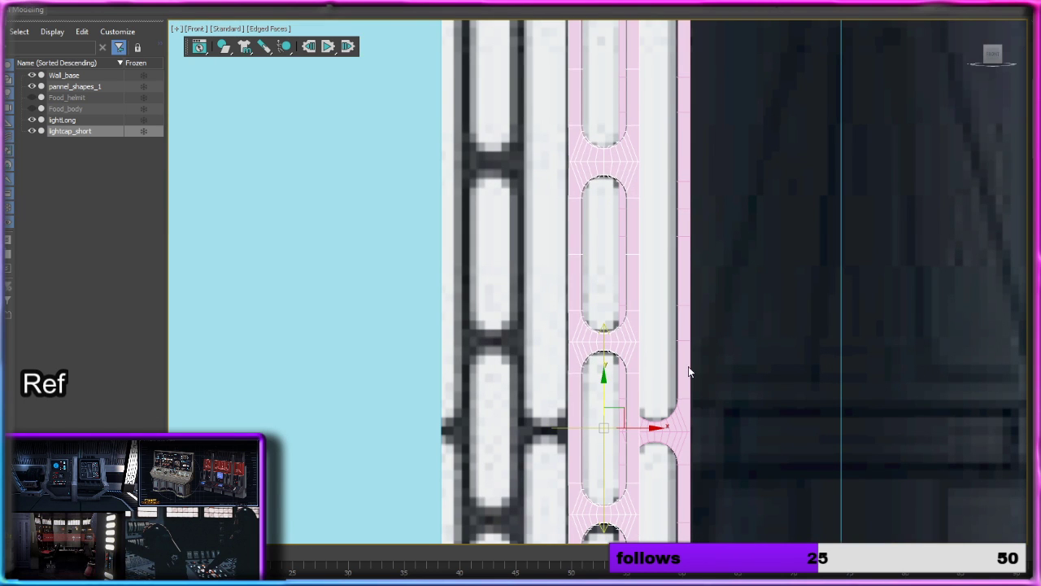
{"action": "middle_click_drag", "start_coordinate": [688, 366], "coordinate": [645, 337]}
{"action": "scroll", "coordinate": [661, 404], "scroll_direction": "down", "scroll_amount": 2}
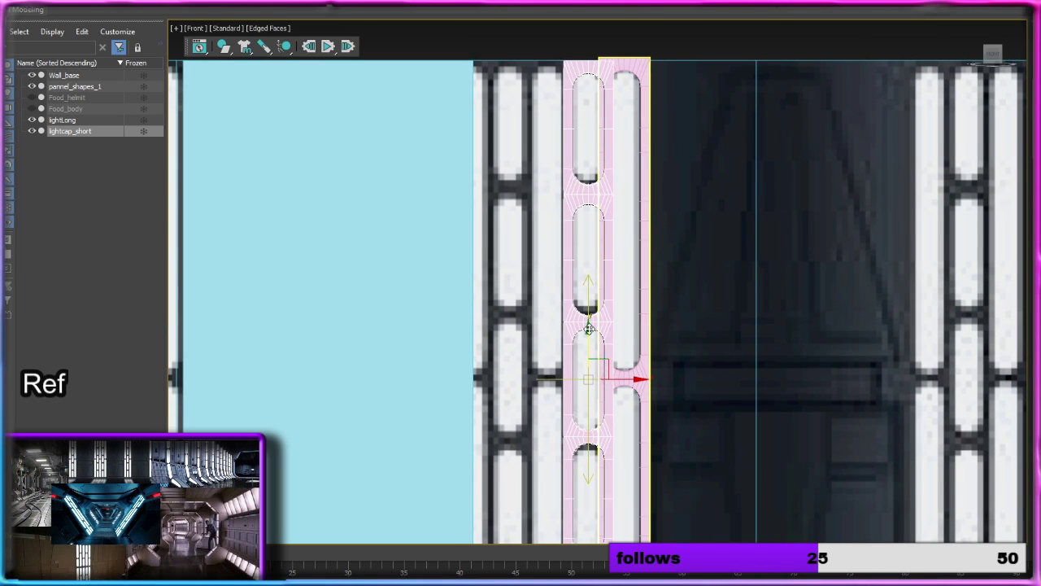
{"action": "key", "text": "u"}
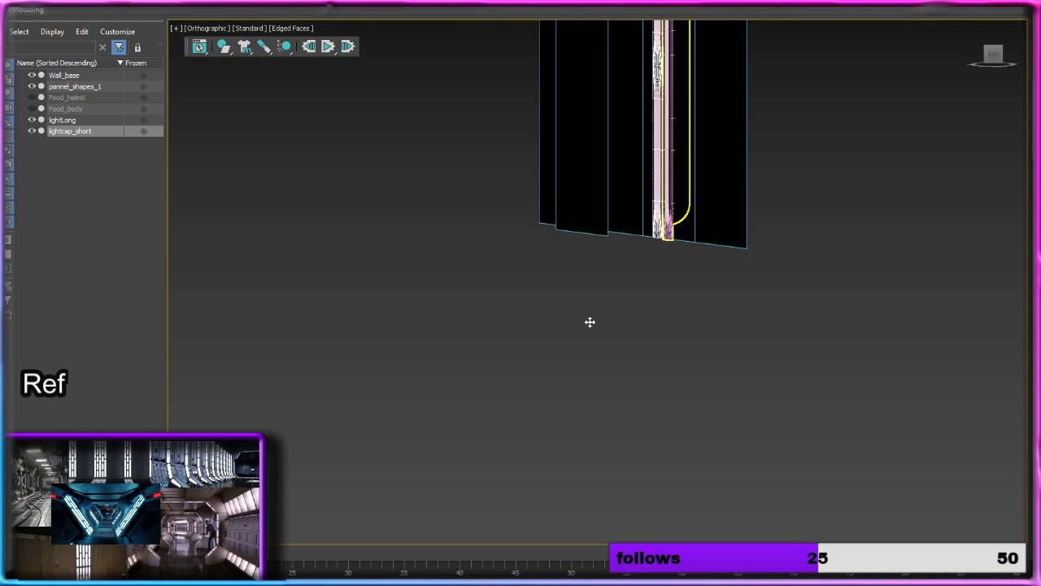
{"action": "left_click", "coordinate": [986, 57]}
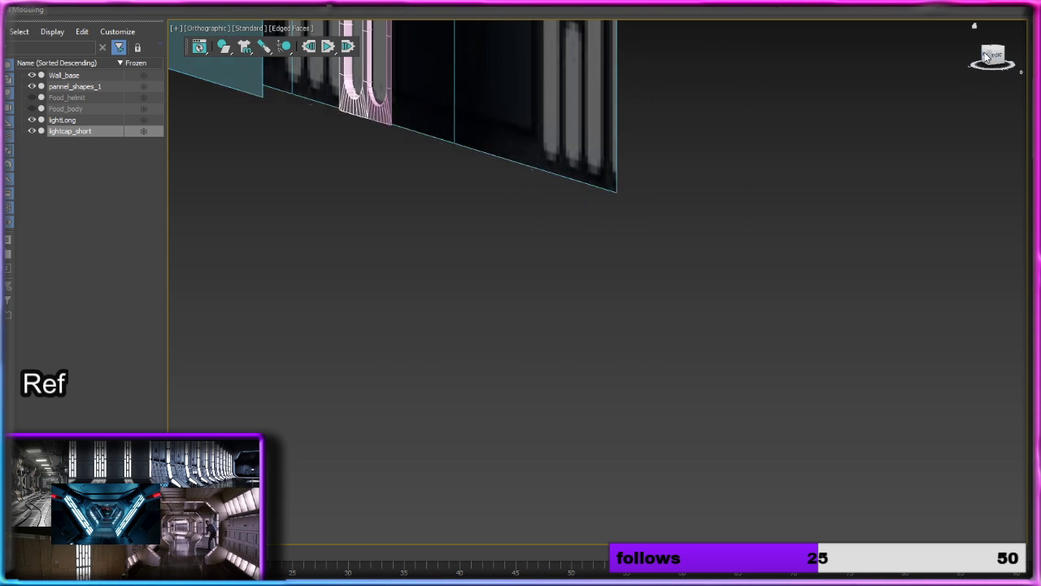
{"action": "left_click", "coordinate": [987, 59]}
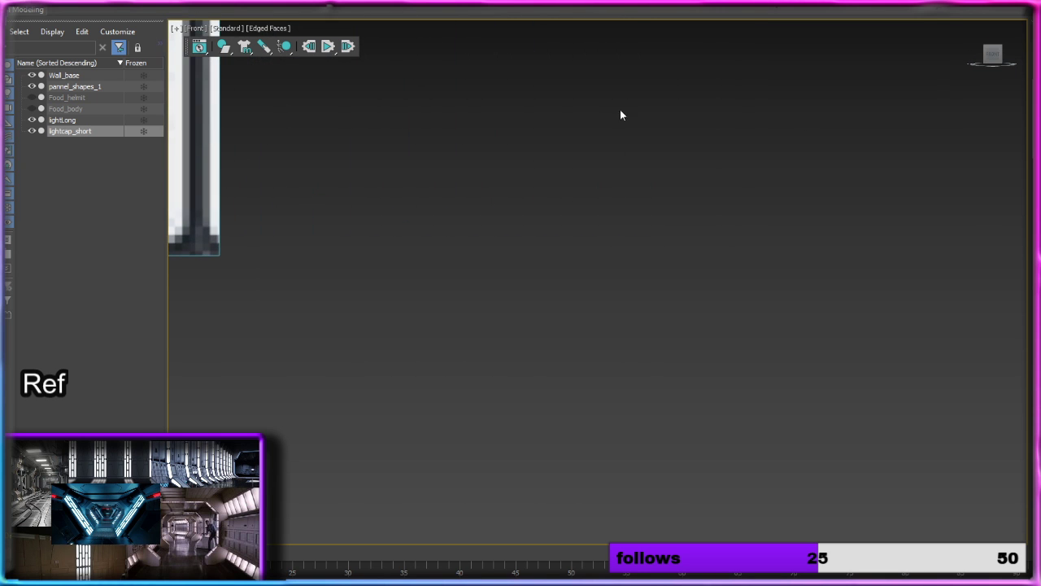
{"action": "middle_click_drag", "start_coordinate": [620, 113], "coordinate": [965, 310]}
{"action": "middle_click_drag", "start_coordinate": [732, 219], "coordinate": [913, 325]}
{"action": "scroll", "coordinate": [686, 291], "scroll_direction": "down", "scroll_amount": 5}
{"action": "scroll", "coordinate": [692, 269], "scroll_direction": "up", "scroll_amount": 4}
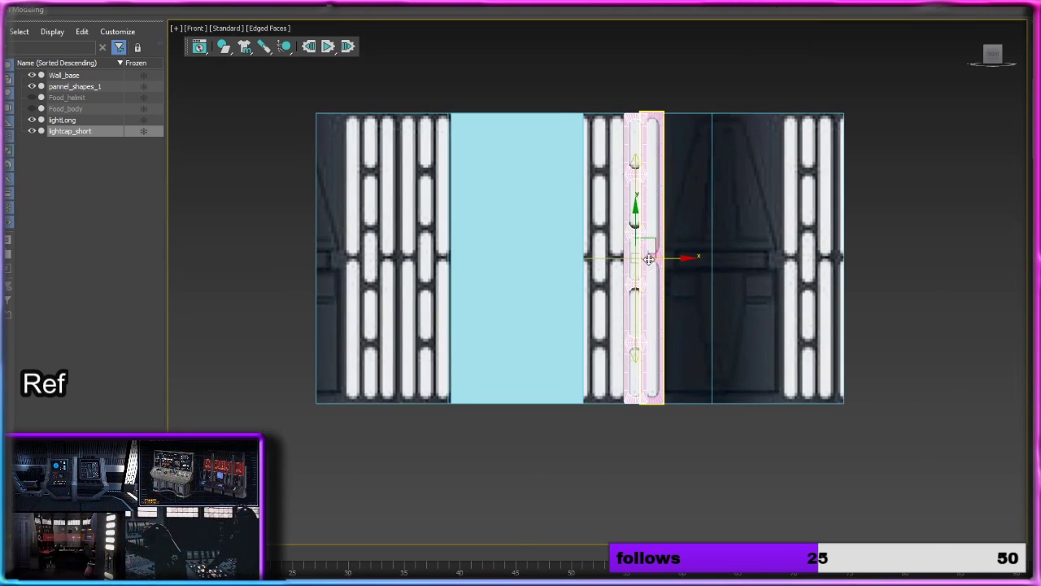
Step: Fine-tune the third mirror plane so the short column's upper end meets lightLong's, and convert lightcap_short to Editable Poly
{"action": "middle_click_drag", "start_coordinate": [694, 170], "coordinate": [660, 235]}
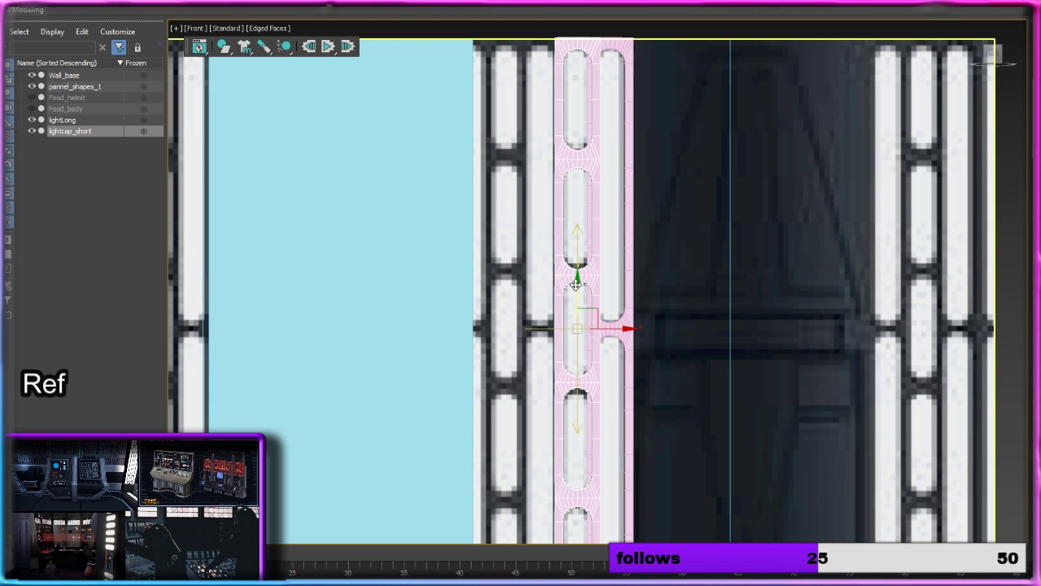
{"action": "scroll", "coordinate": [576, 182], "scroll_direction": "up", "scroll_amount": 6}
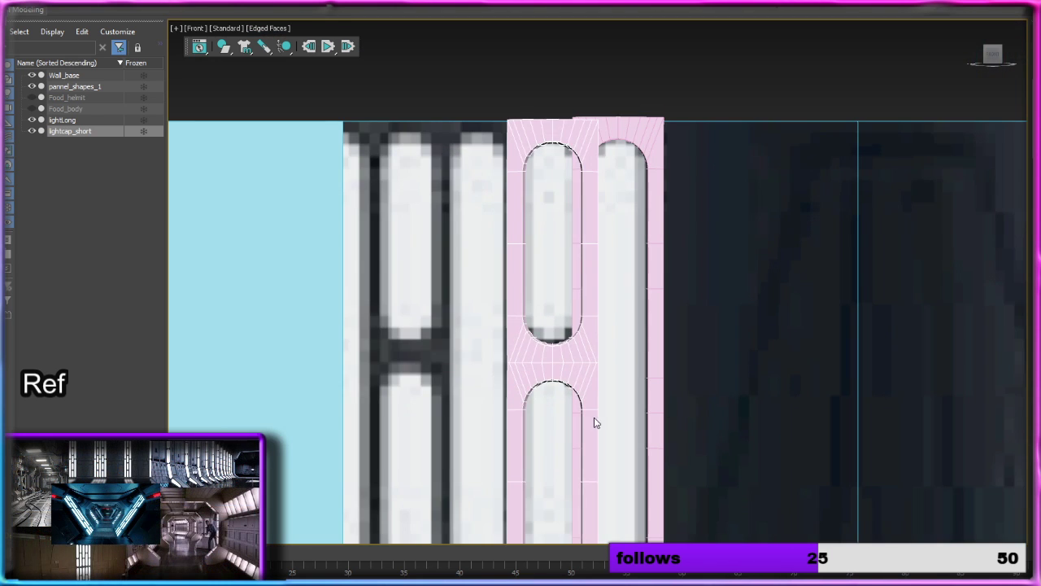
{"action": "middle_click_drag", "start_coordinate": [626, 462], "coordinate": [623, 347]}
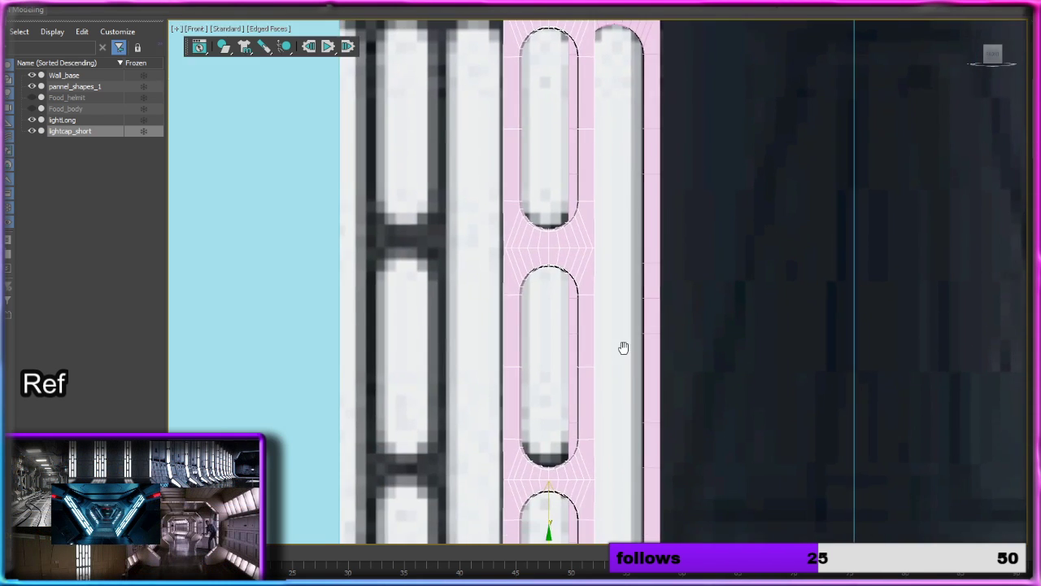
{"action": "scroll", "coordinate": [623, 347], "scroll_direction": "down", "scroll_amount": 2}
{"action": "left_click_drag", "start_coordinate": [574, 476], "coordinate": [573, 475]}
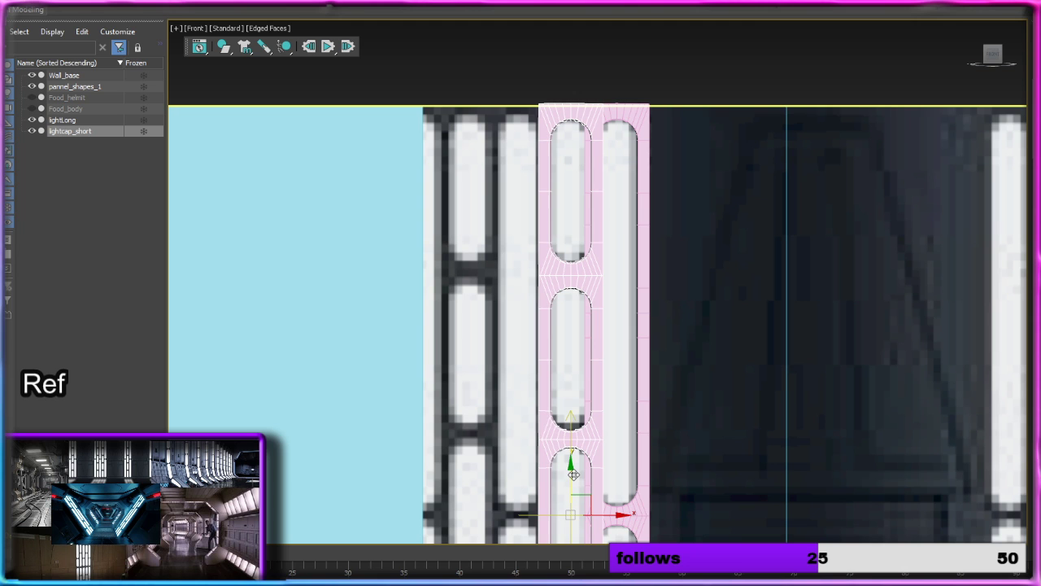
{"action": "right_click", "coordinate": [591, 277]}
{"action": "mouse_move", "coordinate": [646, 405]}
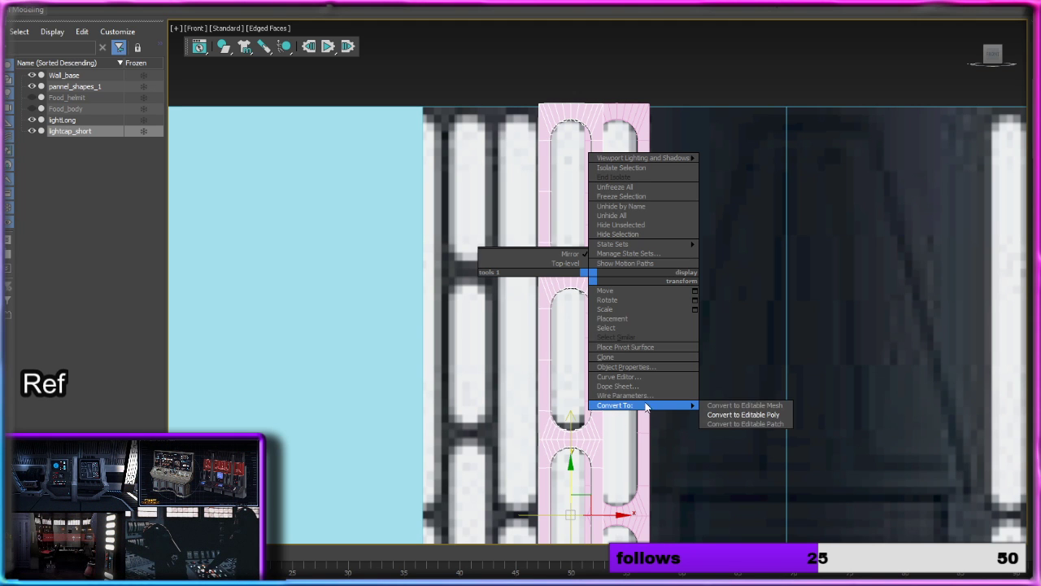
{"action": "left_click", "coordinate": [744, 414]}
Step: Move lightcap_short along X away from lightLong until the two light columns sit edge to edge without overlapping
{"action": "scroll", "coordinate": [722, 350], "scroll_direction": "down", "scroll_amount": 4}
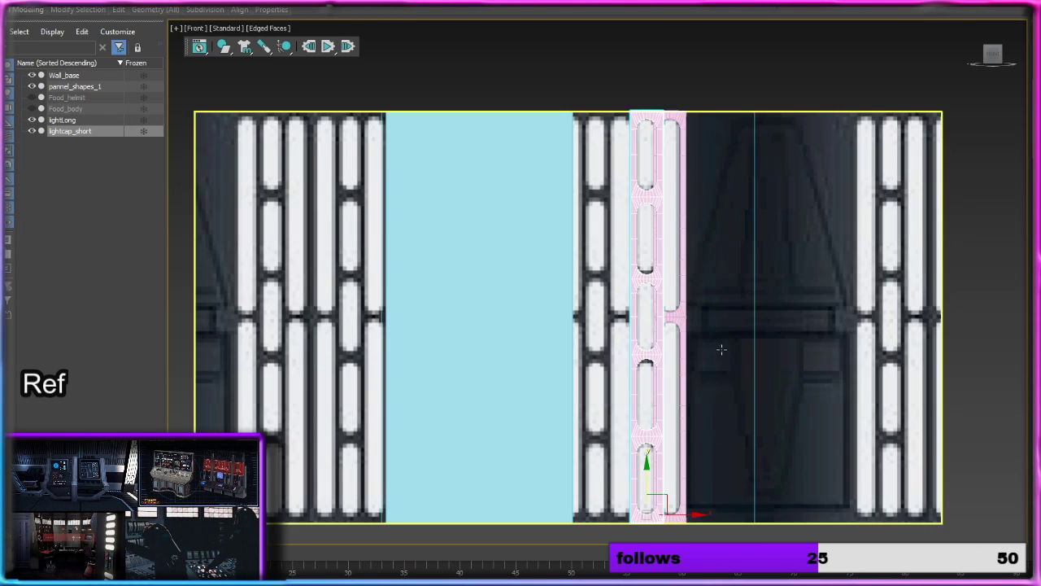
{"action": "middle_click_drag", "start_coordinate": [722, 349], "coordinate": [706, 256]}
{"action": "mouse_move", "coordinate": [673, 425]}
{"action": "left_mouse_down"}
{"action": "mouse_move", "coordinate": [646, 425]}
{"action": "mouse_move", "coordinate": [663, 423]}
{"action": "left_mouse_up"}
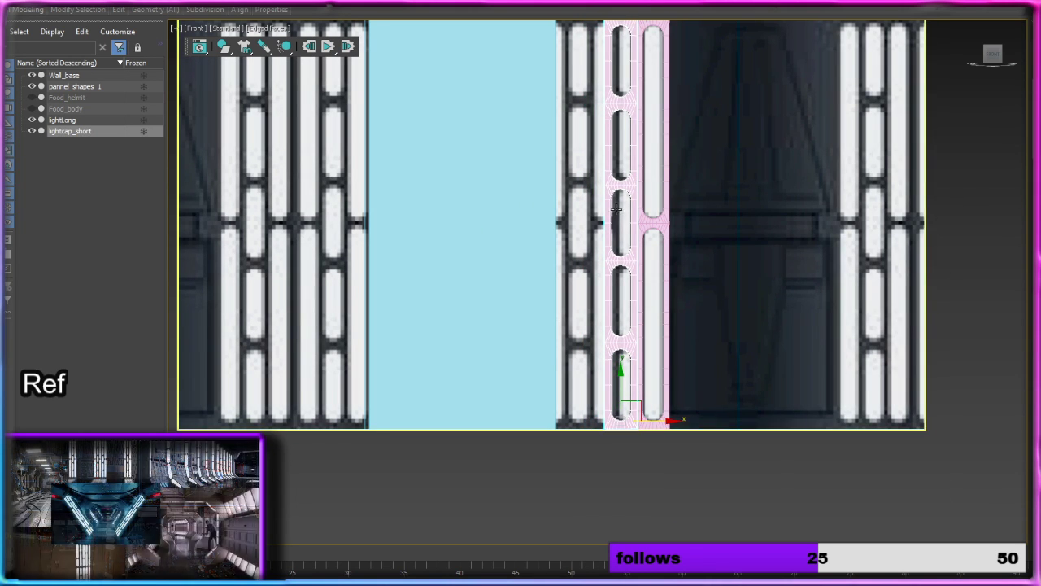
{"action": "middle_click_drag", "start_coordinate": [702, 226], "coordinate": [636, 416]}
{"action": "scroll", "coordinate": [600, 371], "scroll_direction": "up", "scroll_amount": 2}
{"action": "middle_click_drag", "start_coordinate": [591, 371], "coordinate": [665, 199]}
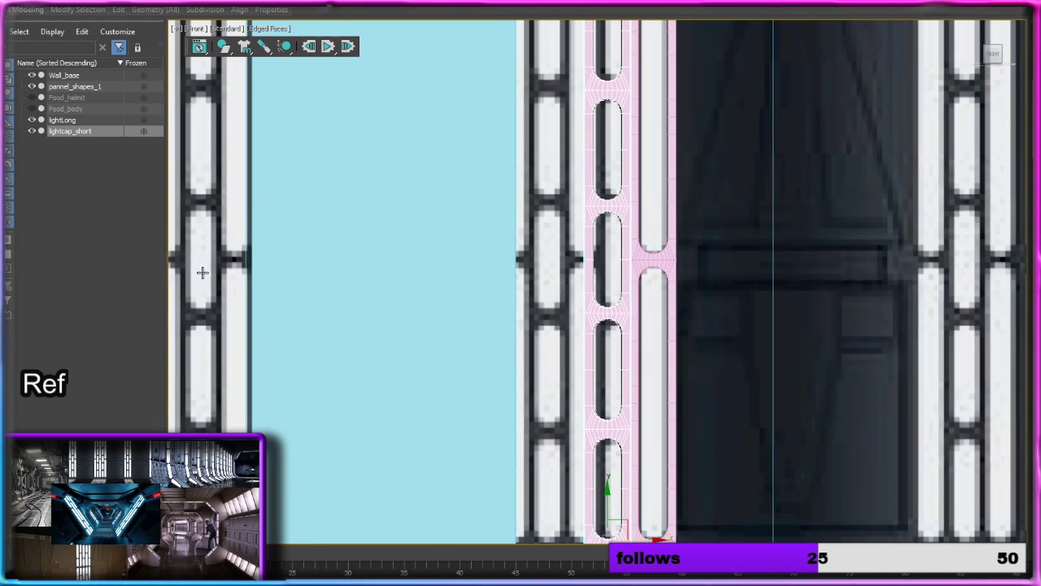
Step: Clone lightLong along X as a copy on the opposite side of the lightcap_short column
{"action": "scroll", "coordinate": [737, 240], "scroll_direction": "down", "scroll_amount": 3}
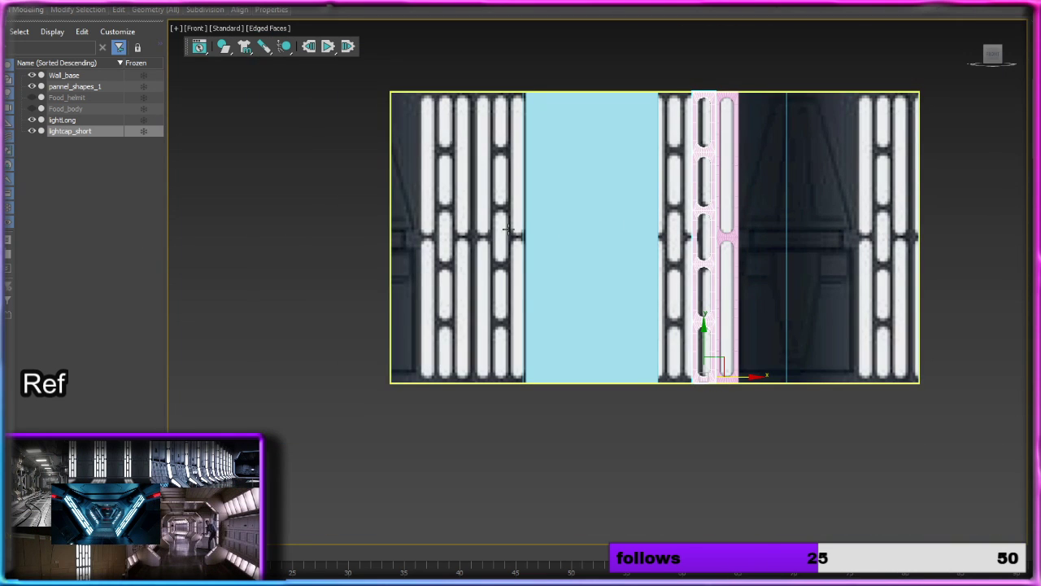
{"action": "left_click", "coordinate": [737, 214]}
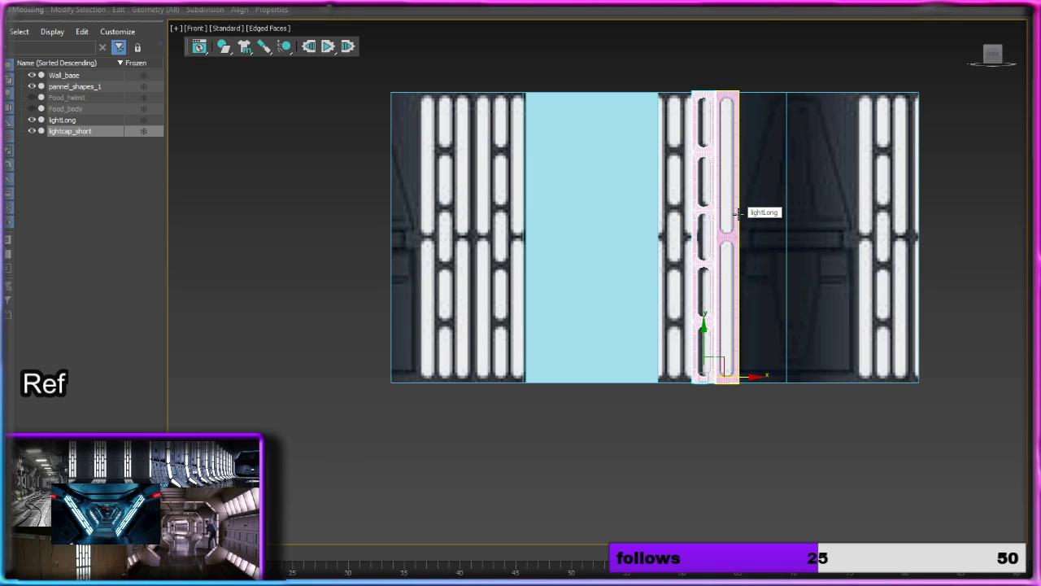
{"action": "left_click", "coordinate": [574, 159]}
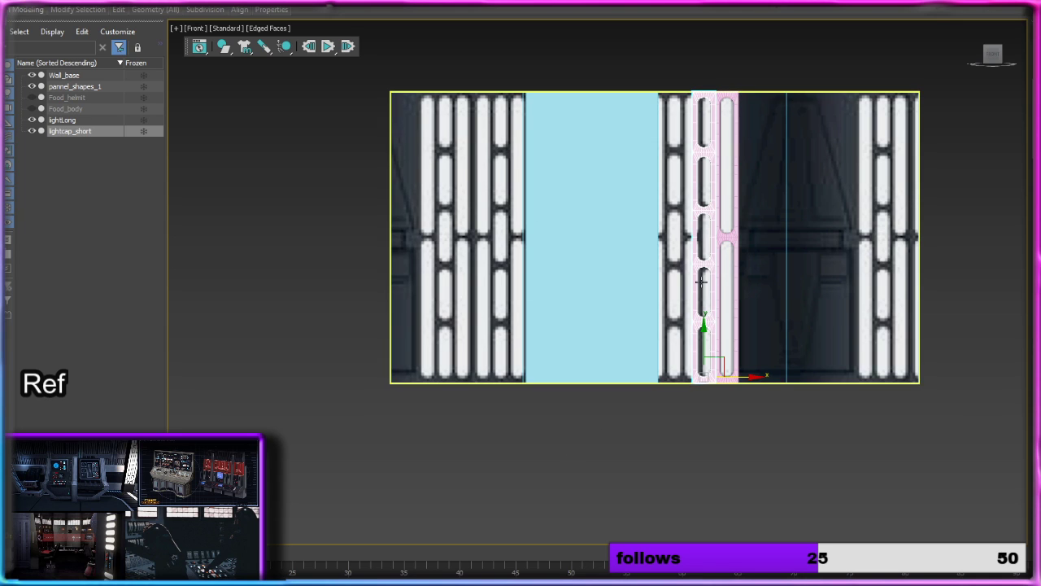
{"action": "scroll", "coordinate": [701, 281], "scroll_direction": "up", "scroll_amount": 3}
{"action": "left_click", "coordinate": [726, 273]}
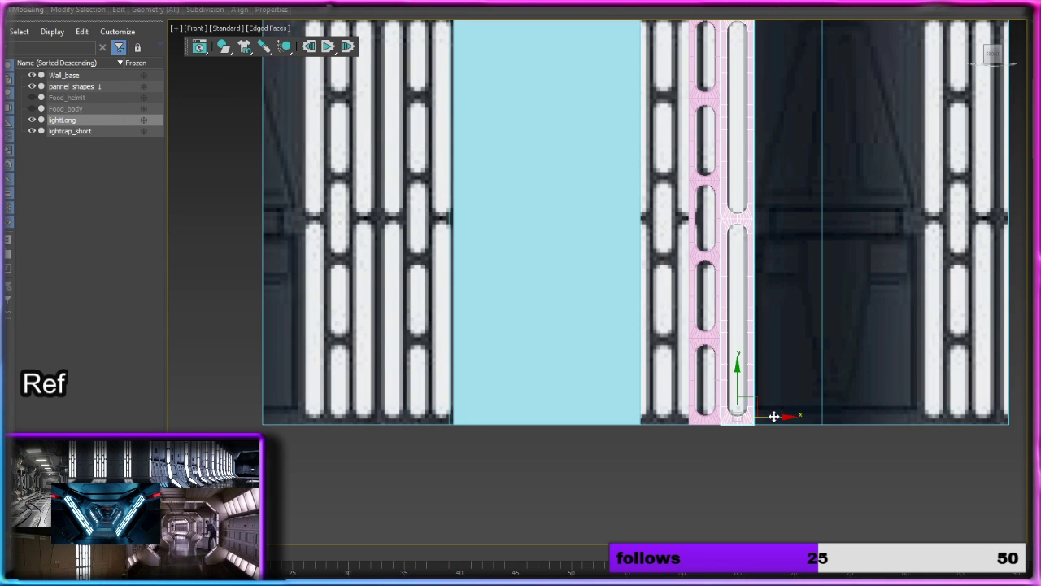
{"action": "left_click_drag", "start_coordinate": [774, 415], "coordinate": [697, 426], "text": "shift"}
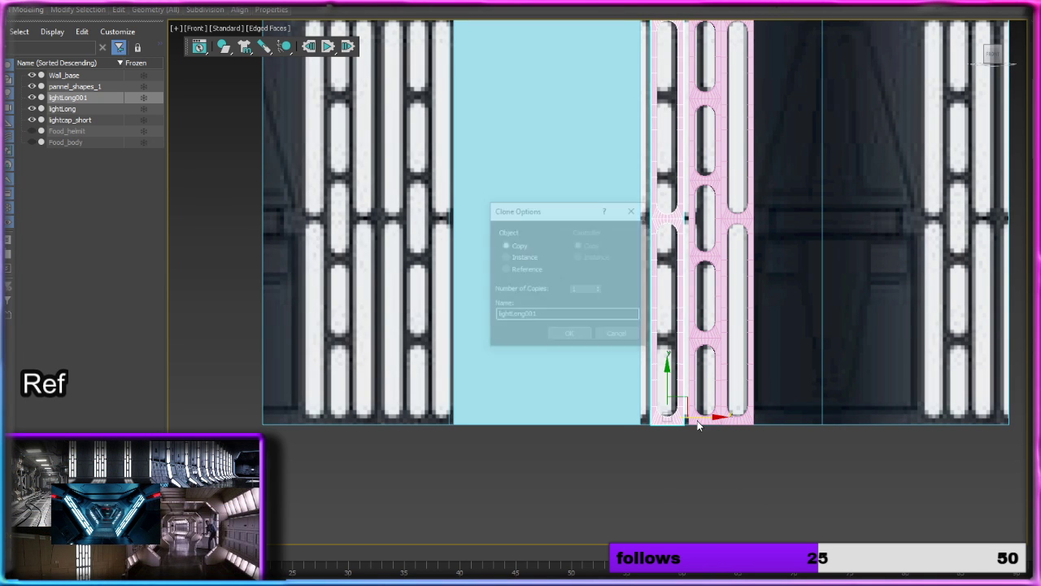
{"action": "left_click", "coordinate": [569, 335]}
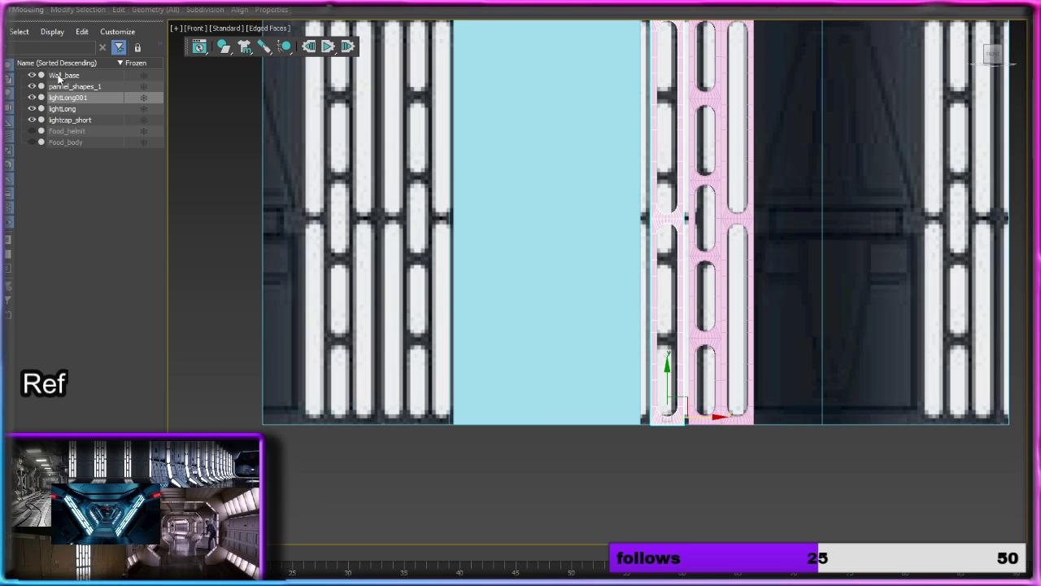
Step: Hide pannel_shapes_1 and Wall_base so only the light columns remain in view
{"action": "left_click", "coordinate": [32, 86]}
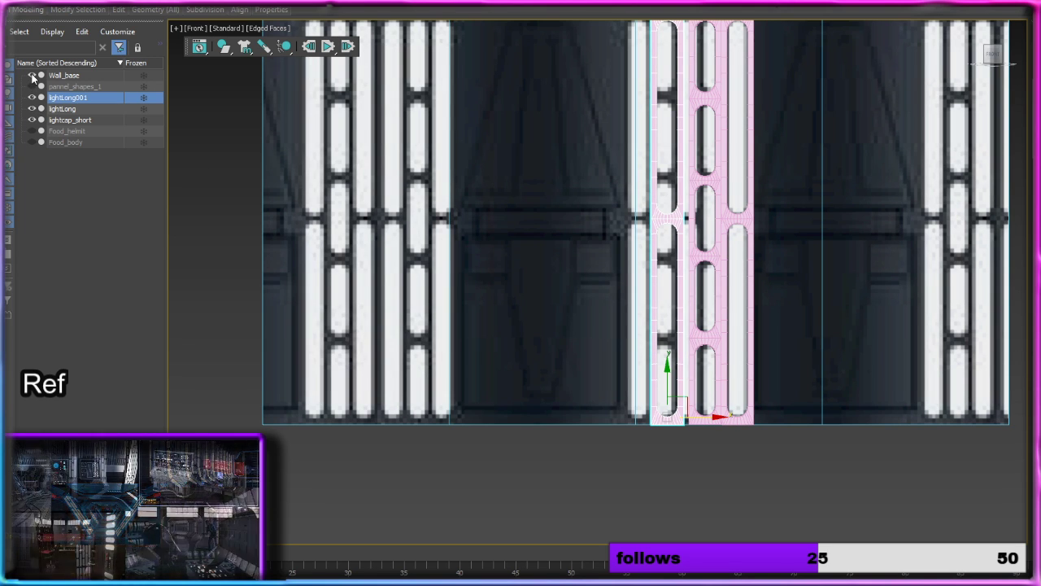
{"action": "left_click", "coordinate": [32, 76]}
{"action": "middle_click_drag", "start_coordinate": [605, 158], "coordinate": [484, 165]}
{"action": "scroll", "coordinate": [544, 243], "scroll_direction": "up", "scroll_amount": 2}
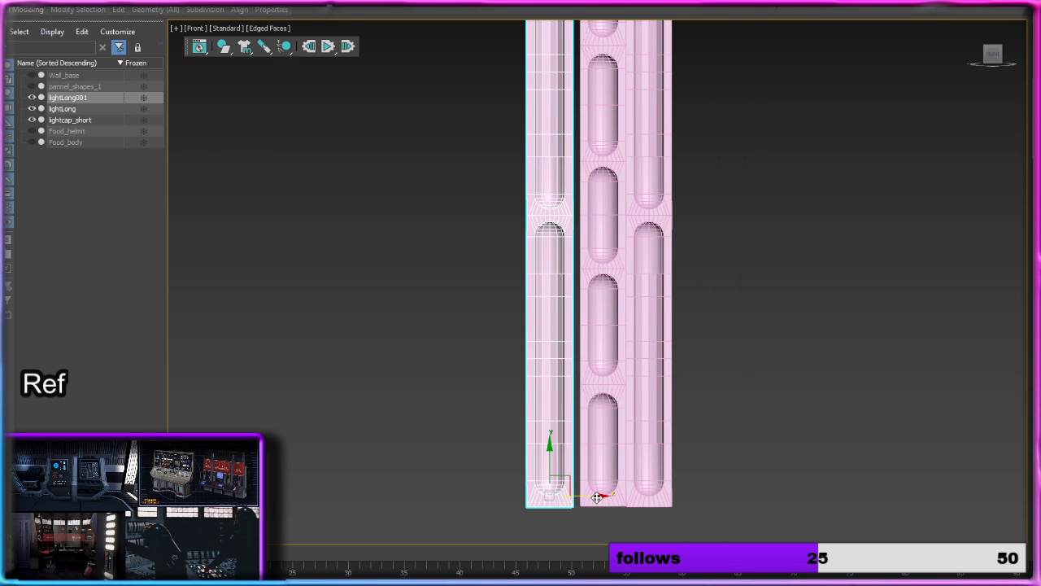
Step: Move lightLong001 along X until it sits edge to edge with lightcap_short
{"action": "left_click_drag", "start_coordinate": [597, 496], "coordinate": [604, 496]}
{"action": "mouse_move", "coordinate": [602, 411]}
{"action": "middle_mouse_down", "text": "alt"}
{"action": "mouse_move", "coordinate": [670, 412]}
{"action": "mouse_move", "coordinate": [600, 415]}
{"action": "middle_mouse_up", "text": "alt"}
{"action": "mouse_move", "coordinate": [597, 494]}
{"action": "left_mouse_down", "text": "shift"}
{"action": "mouse_move", "coordinate": [536, 493]}
{"action": "mouse_move", "coordinate": [544, 488]}
{"action": "left_mouse_up", "text": "shift"}
{"action": "left_click", "coordinate": [618, 336]}
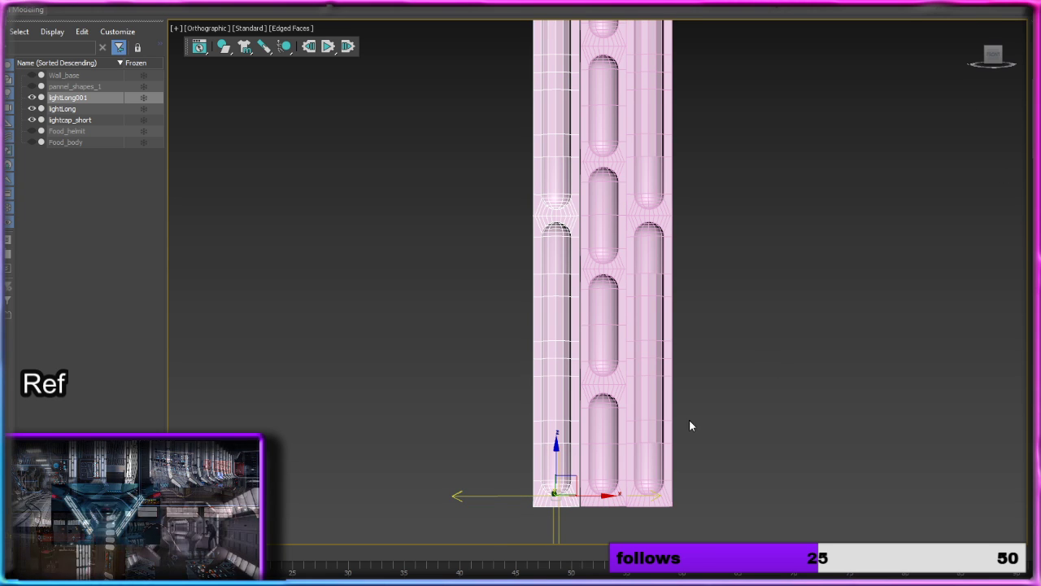
Step: Shift lightLong001's mirror plane along X to form two joined long light columns, and convert the result to Editable Poly
{"action": "left_click_drag", "start_coordinate": [609, 494], "coordinate": [583, 499], "text": "shift"}
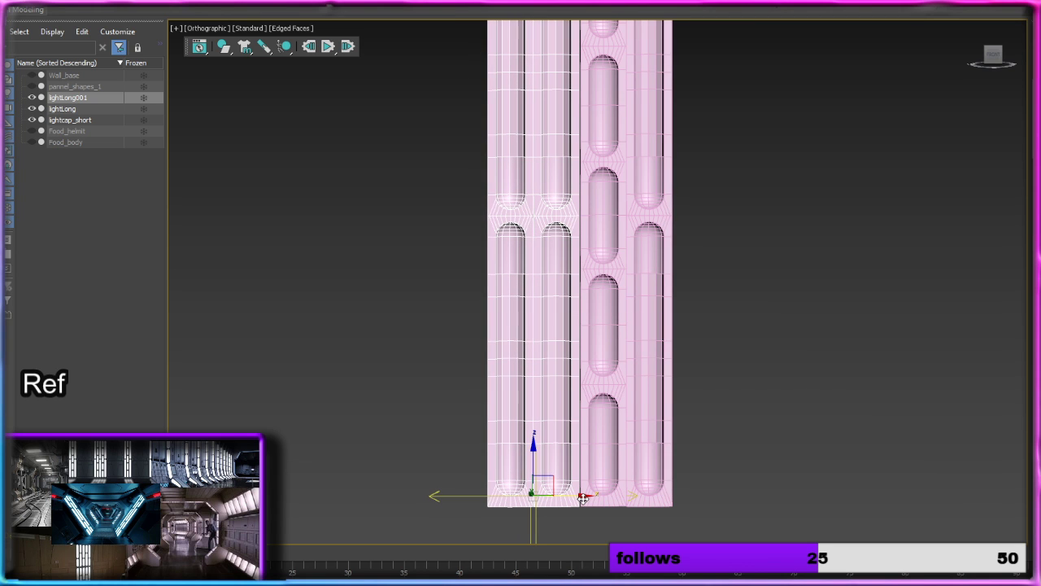
{"action": "scroll", "coordinate": [567, 313], "scroll_direction": "up", "scroll_amount": 3}
{"action": "middle_click_drag", "start_coordinate": [562, 315], "coordinate": [567, 193]}
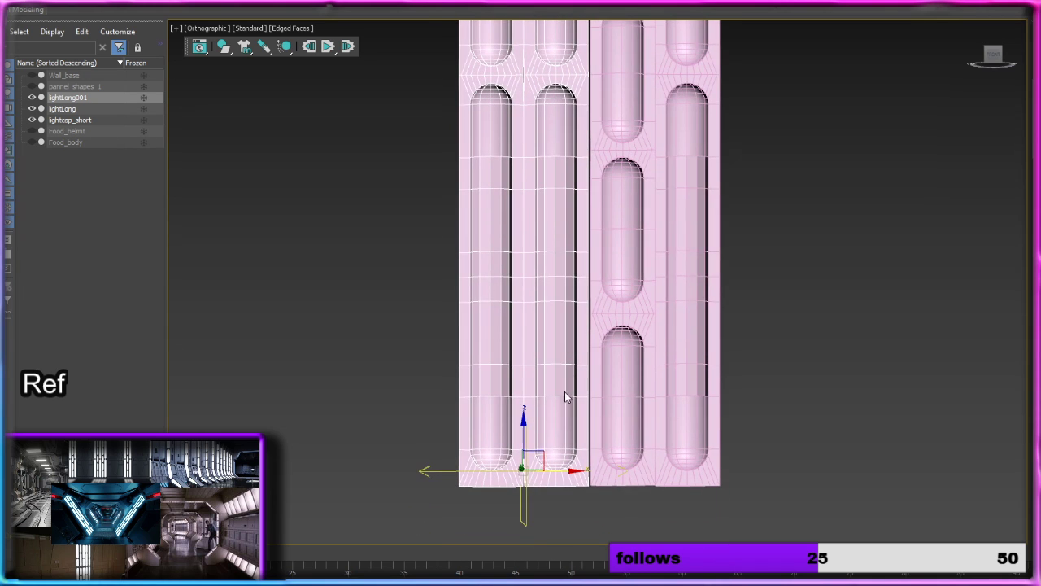
{"action": "left_click_drag", "start_coordinate": [556, 471], "coordinate": [558, 470]}
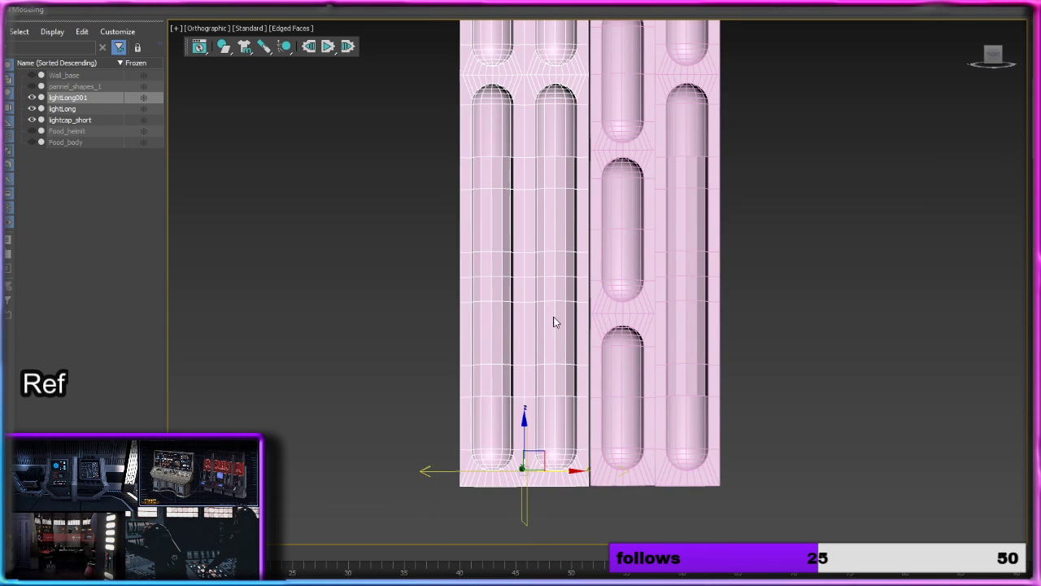
{"action": "middle_click_drag", "start_coordinate": [553, 321], "coordinate": [546, 413]}
{"action": "right_click", "coordinate": [511, 266]}
{"action": "mouse_move", "coordinate": [600, 386]}
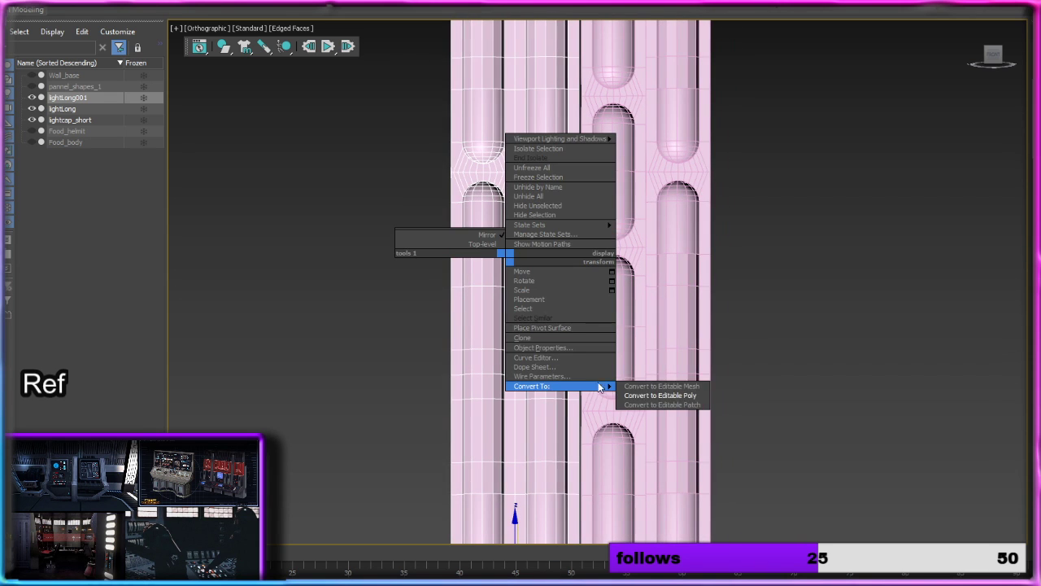
{"action": "left_click", "coordinate": [644, 397]}
Step: Move lightLong and lightcap_short along X away from lightLong001, leaving gaps between the light columns
{"action": "middle_click_drag", "start_coordinate": [585, 374], "coordinate": [537, 276]}
{"action": "scroll", "coordinate": [537, 277], "scroll_direction": "down", "scroll_amount": 2}
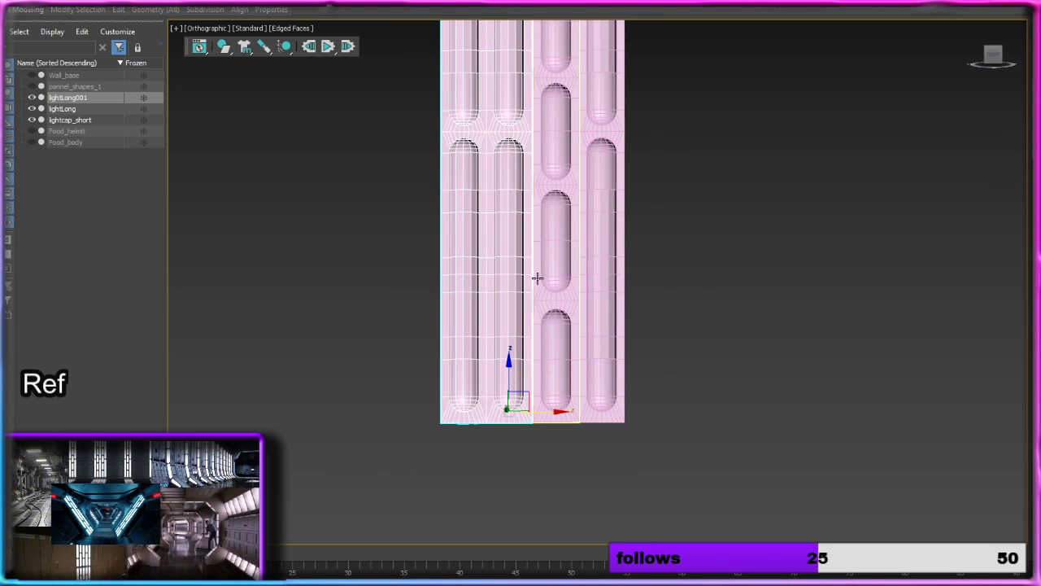
{"action": "scroll", "coordinate": [579, 242], "scroll_direction": "up", "scroll_amount": 3}
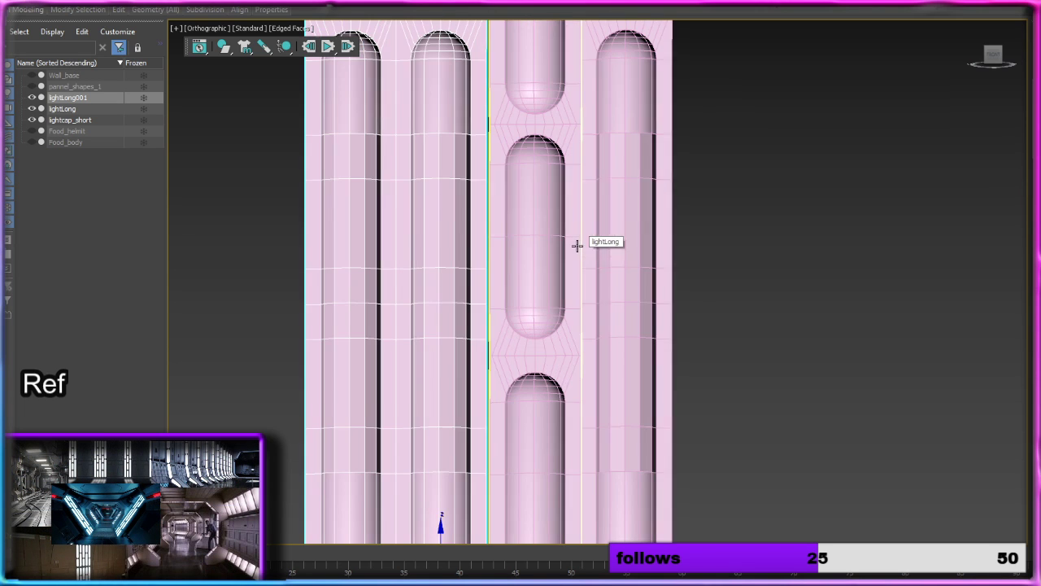
{"action": "left_click", "coordinate": [602, 284]}
{"action": "scroll", "coordinate": [628, 272], "scroll_direction": "down", "scroll_amount": 3}
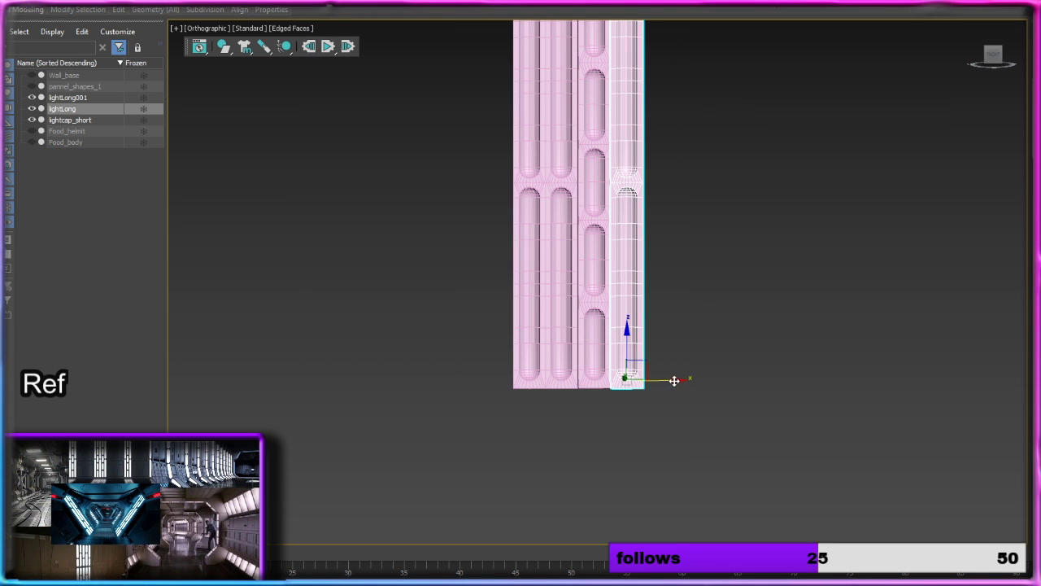
{"action": "left_click_drag", "start_coordinate": [674, 379], "coordinate": [700, 377]}
{"action": "left_click", "coordinate": [606, 294]}
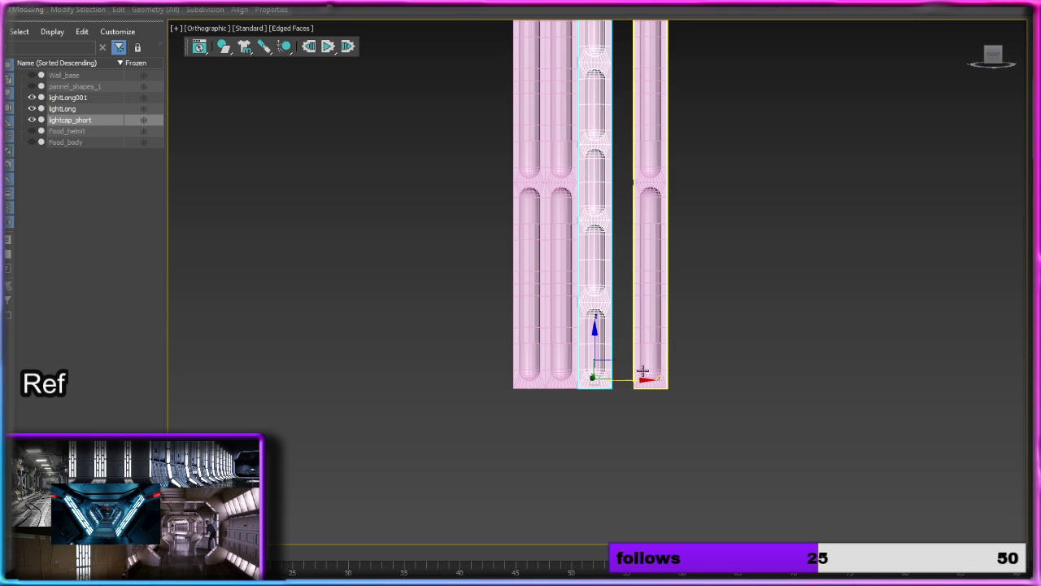
{"action": "left_click_drag", "start_coordinate": [636, 378], "coordinate": [641, 378]}
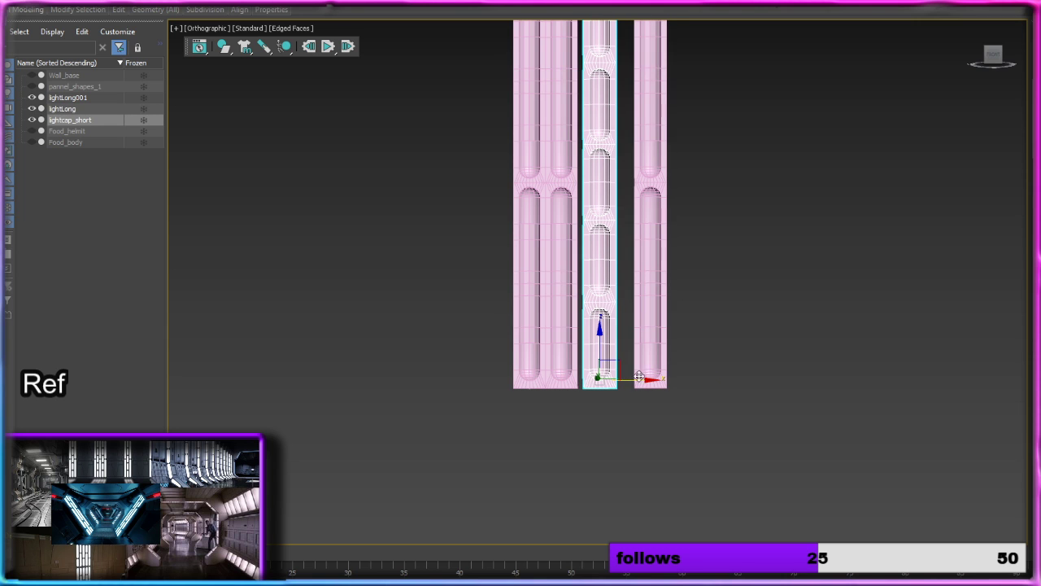
Step: Show Wall_base briefly to compare the column layout with the reference, and inspect the spacing between the light columns
{"action": "left_click", "coordinate": [33, 75]}
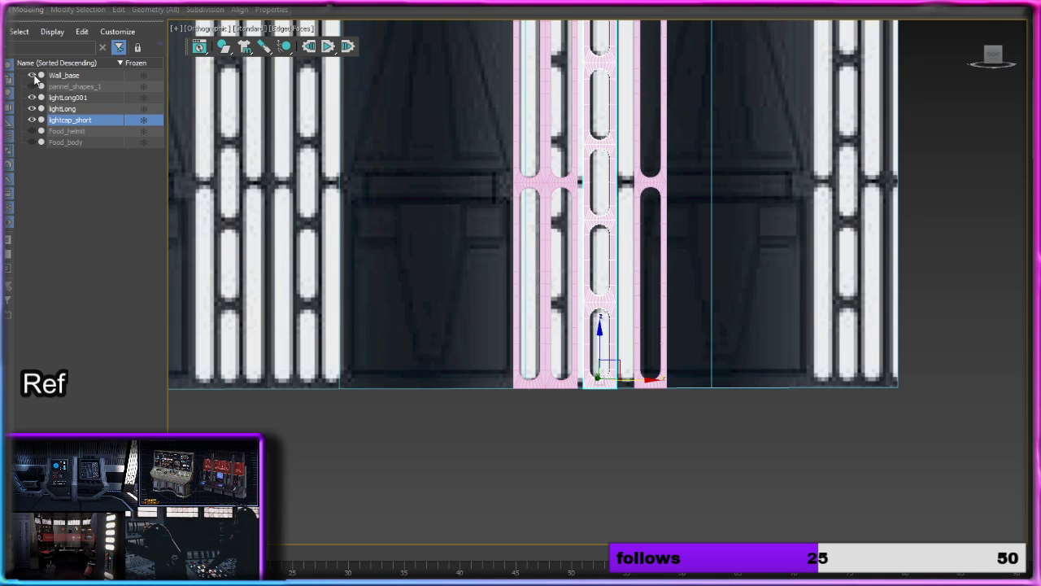
{"action": "left_click", "coordinate": [32, 75]}
{"action": "middle_click_drag", "start_coordinate": [525, 204], "coordinate": [481, 260]}
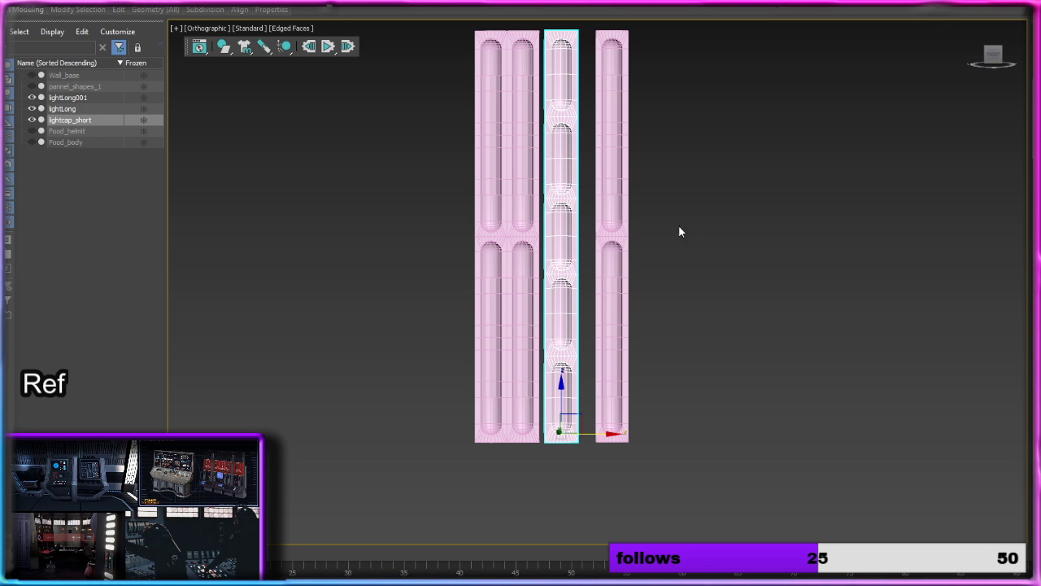
{"action": "scroll", "coordinate": [582, 284], "scroll_direction": "up", "scroll_amount": 5}
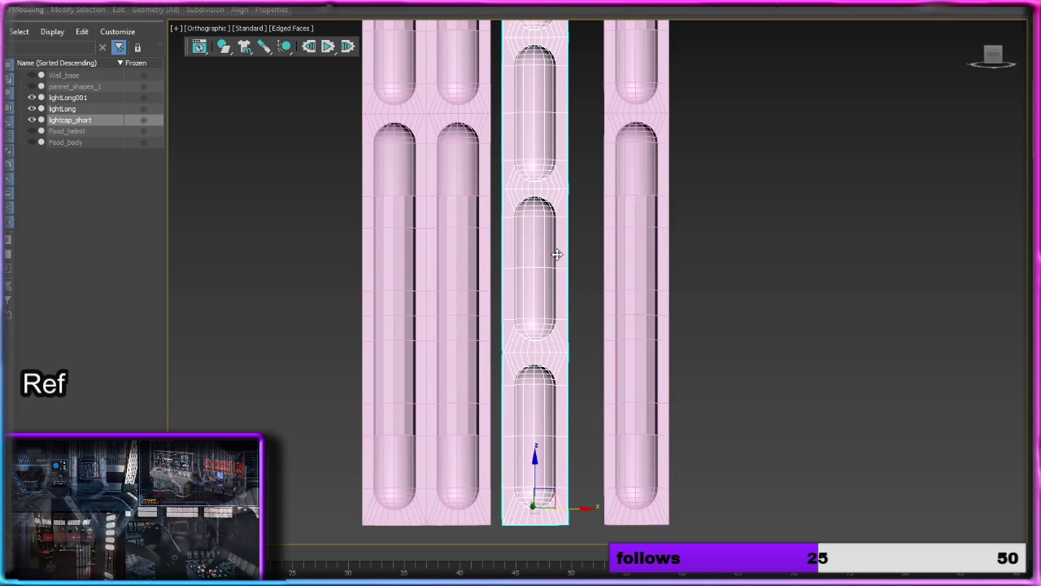
{"action": "scroll", "coordinate": [451, 206], "scroll_direction": "up", "scroll_amount": 7}
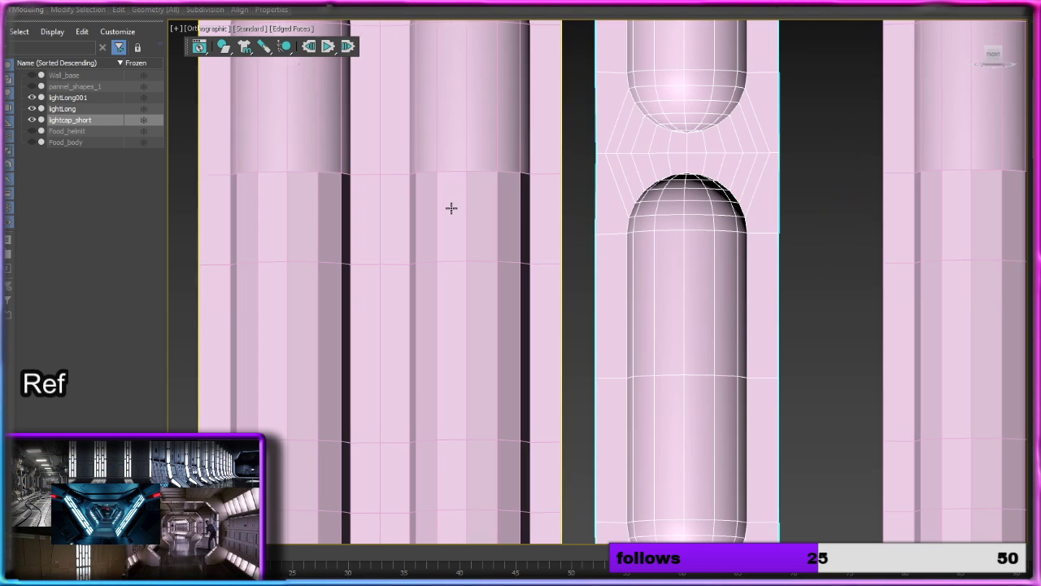
{"action": "scroll", "coordinate": [456, 209], "scroll_direction": "down", "scroll_amount": 7}
{"action": "scroll", "coordinate": [456, 209], "scroll_direction": "down", "scroll_amount": 2}
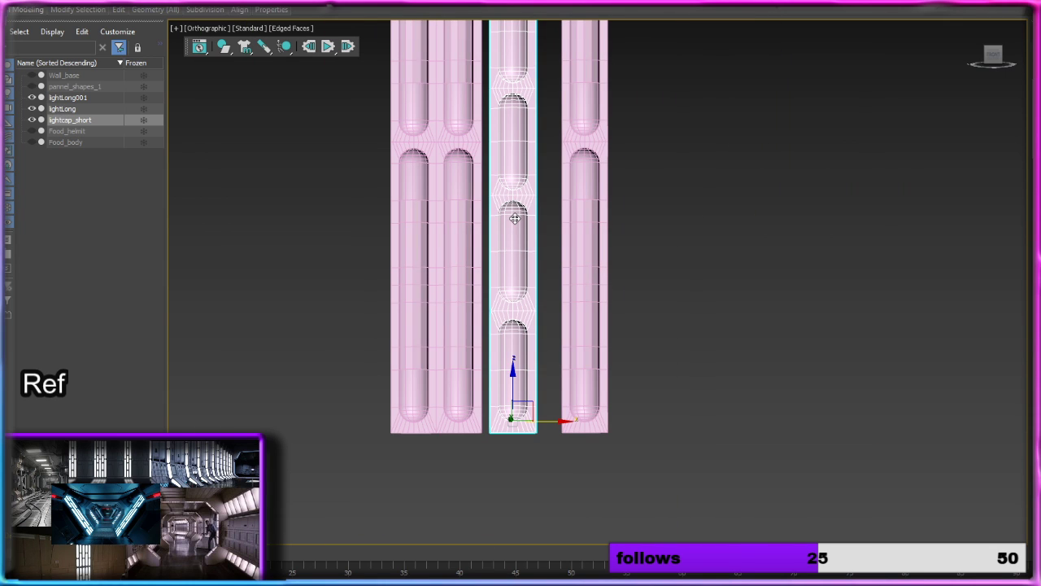
Step: Move lightcap_short along X close beside lightLong, leaving a narrow gap, and attach lightLong to it
{"action": "left_click_drag", "start_coordinate": [556, 419], "coordinate": [578, 420]}
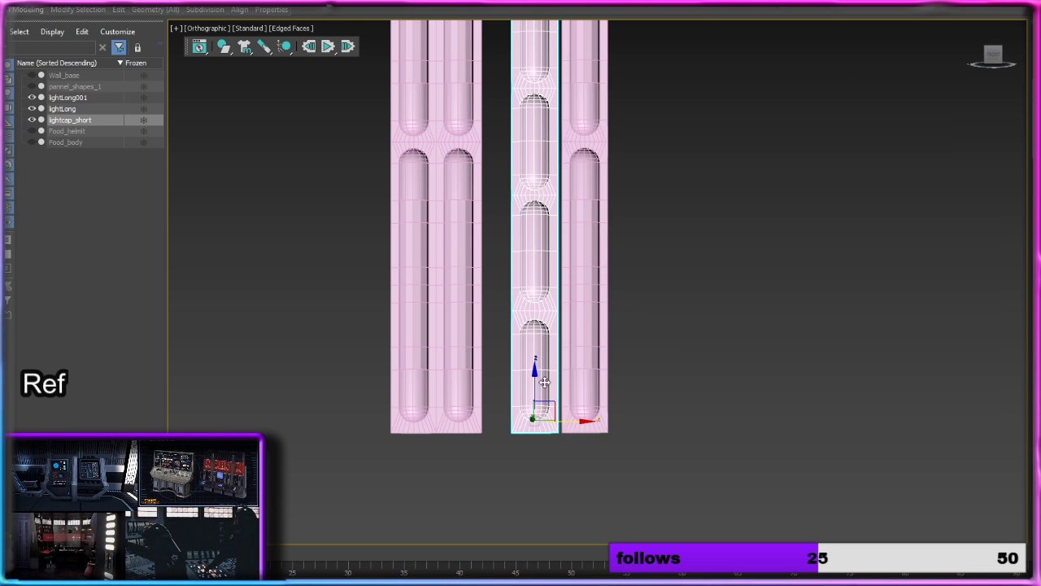
{"action": "scroll", "coordinate": [573, 419], "scroll_direction": "up", "scroll_amount": 5}
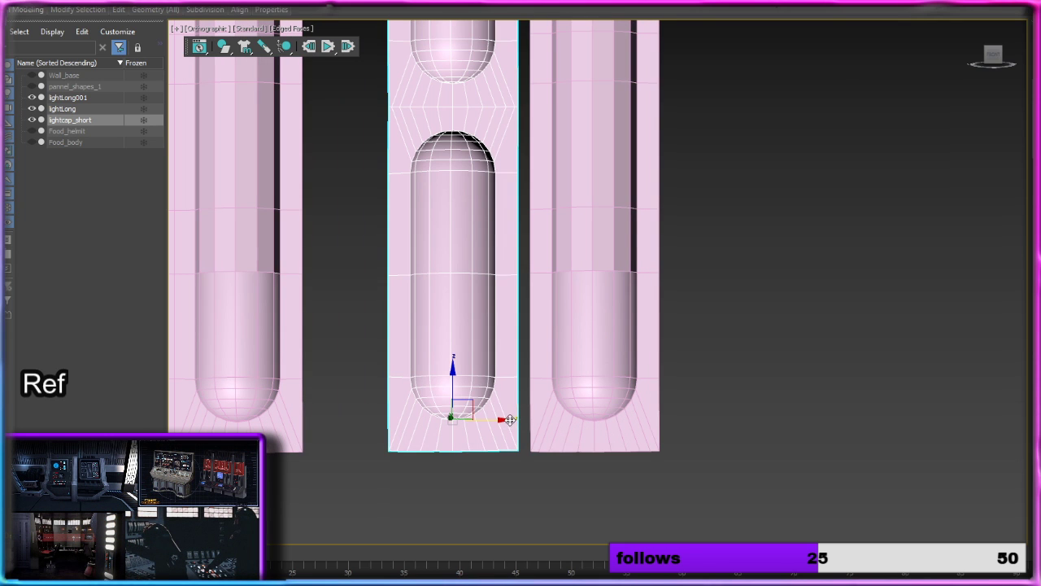
{"action": "left_click_drag", "start_coordinate": [518, 419], "coordinate": [525, 419]}
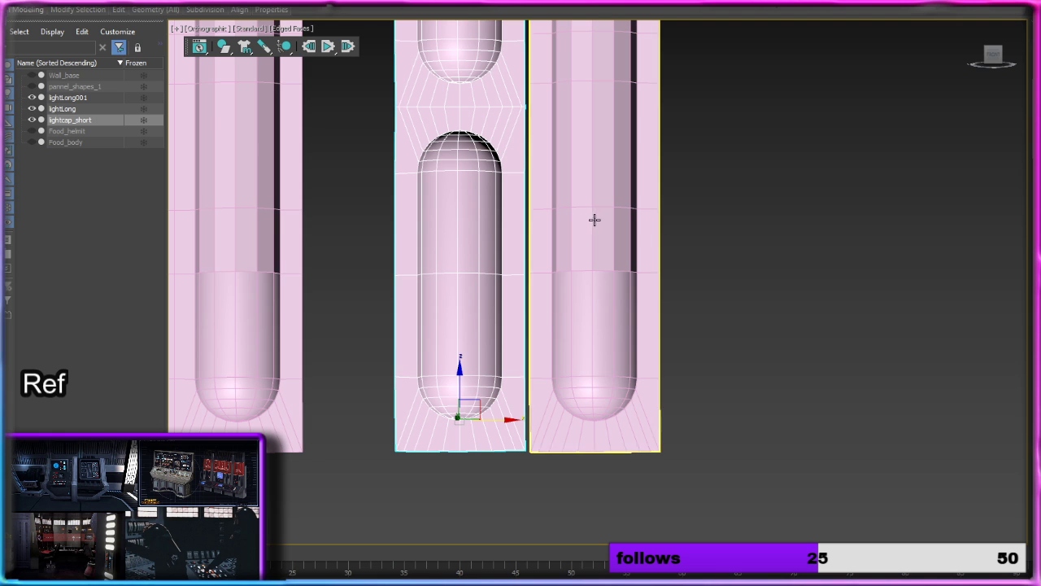
{"action": "left_click", "coordinate": [641, 308]}
Step: Target-weld the short column's lowest side and corner vertices onto the matching long column vertices across the gap
{"action": "key", "text": "1"}
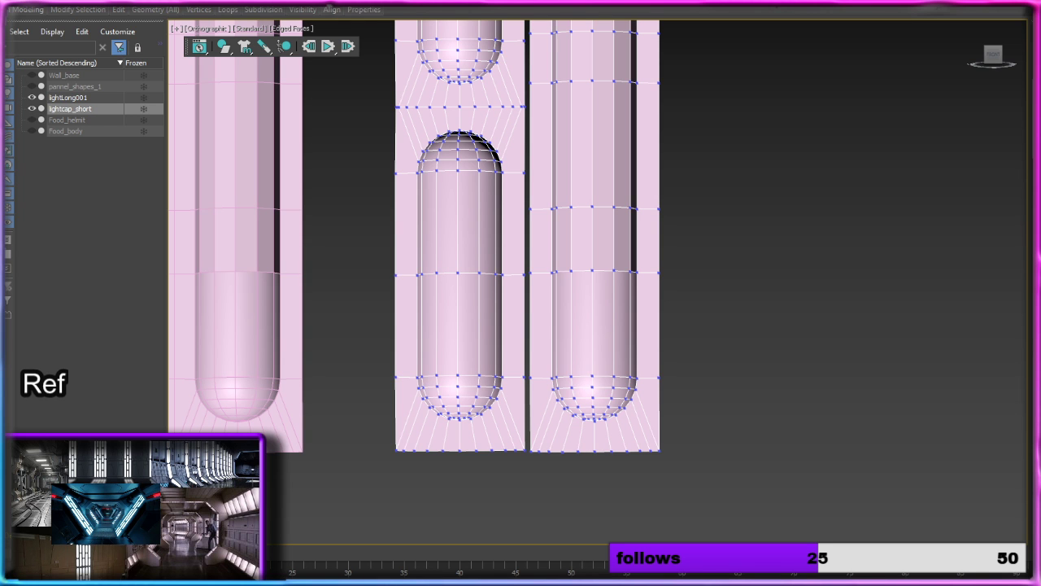
{"action": "scroll", "coordinate": [550, 380], "scroll_direction": "up", "scroll_amount": 5}
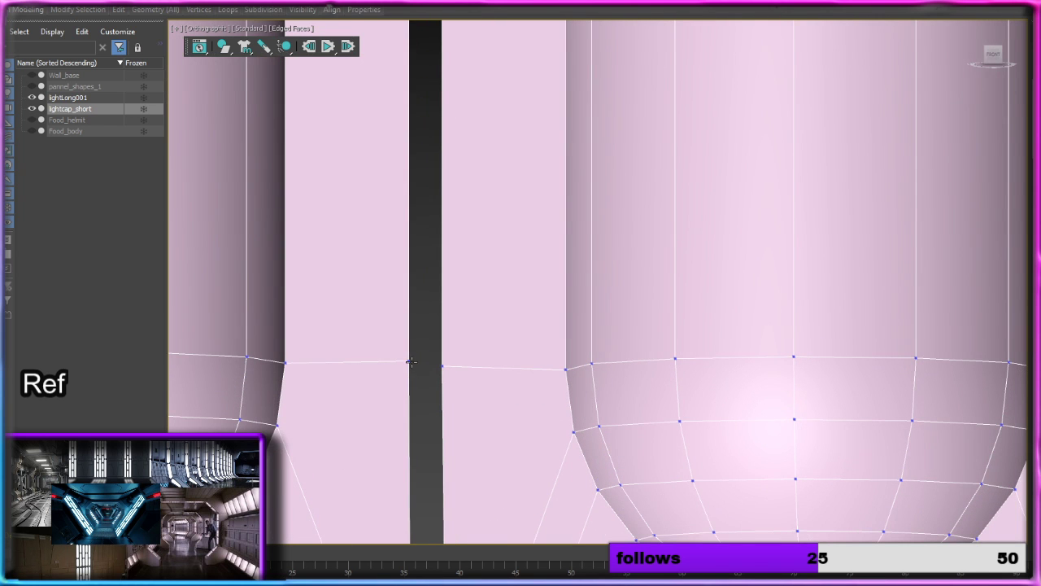
{"action": "left_click", "coordinate": [442, 367]}
{"action": "middle_click_drag", "start_coordinate": [501, 421], "coordinate": [527, 82]}
{"action": "left_click", "coordinate": [437, 440]}
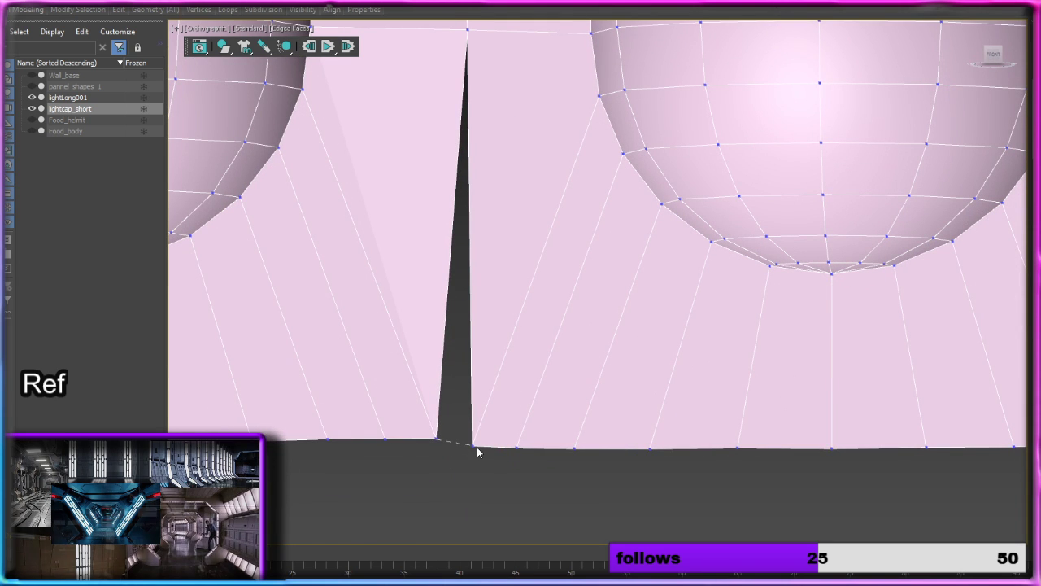
{"action": "left_click", "coordinate": [475, 446]}
{"action": "scroll", "coordinate": [476, 447], "scroll_direction": "down", "scroll_amount": 4}
{"action": "scroll", "coordinate": [493, 286], "scroll_direction": "down", "scroll_amount": 2}
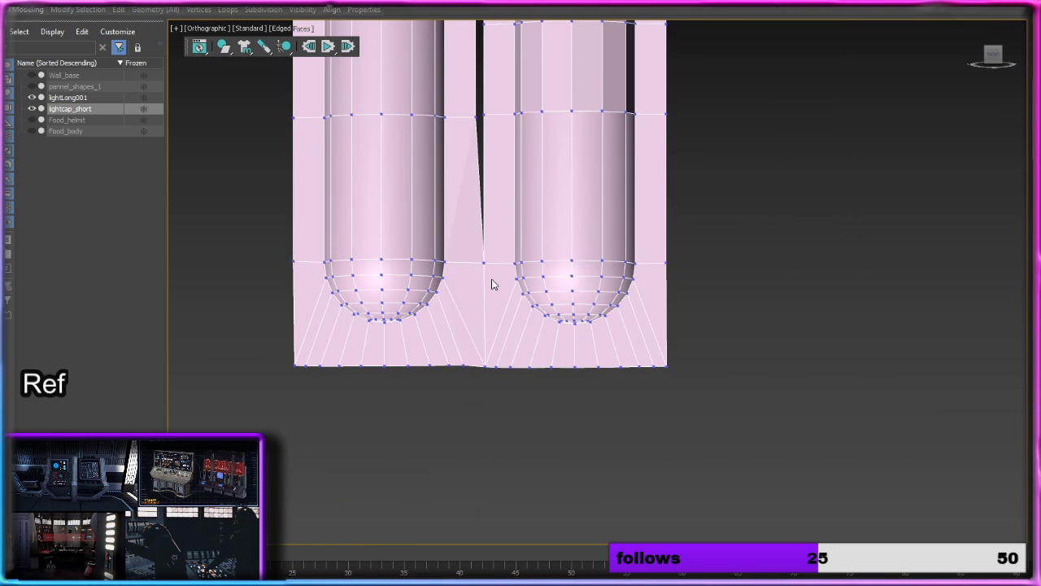
Step: Continue target-welding the short column's side vertices onto the long column's nearest vertices further up the gap
{"action": "middle_click_drag", "start_coordinate": [493, 283], "coordinate": [500, 488]}
{"action": "scroll", "coordinate": [489, 326], "scroll_direction": "up", "scroll_amount": 4}
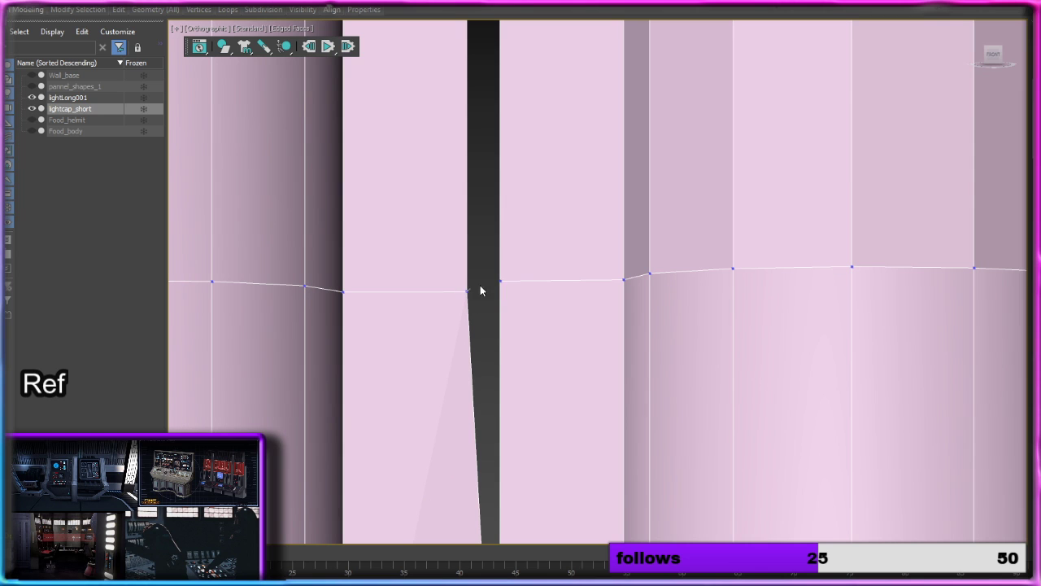
{"action": "left_click", "coordinate": [499, 279]}
{"action": "middle_click_drag", "start_coordinate": [534, 246], "coordinate": [526, 353]}
{"action": "scroll", "coordinate": [526, 342], "scroll_direction": "down", "scroll_amount": 2}
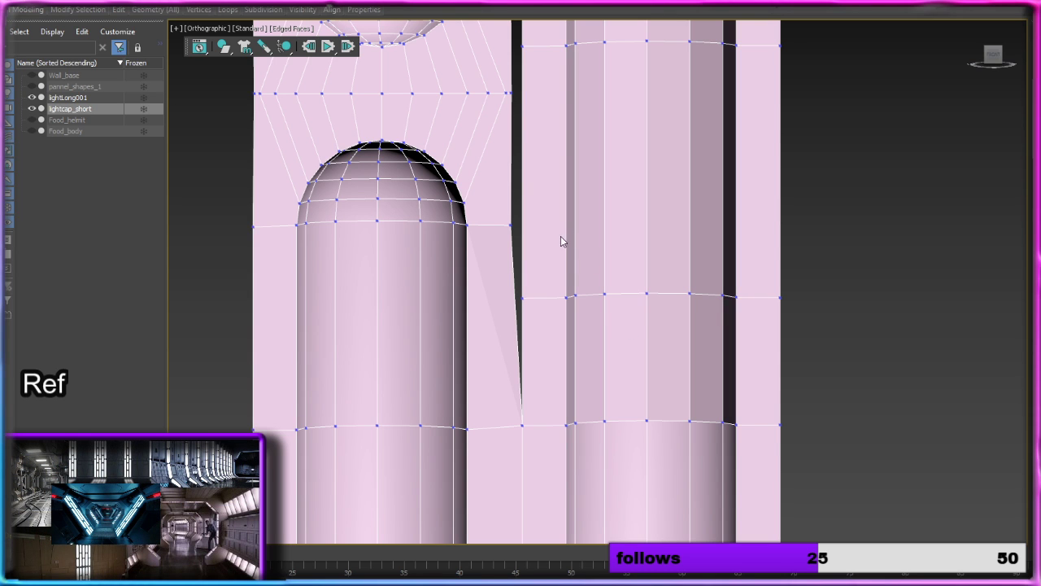
{"action": "left_click", "coordinate": [521, 44]}
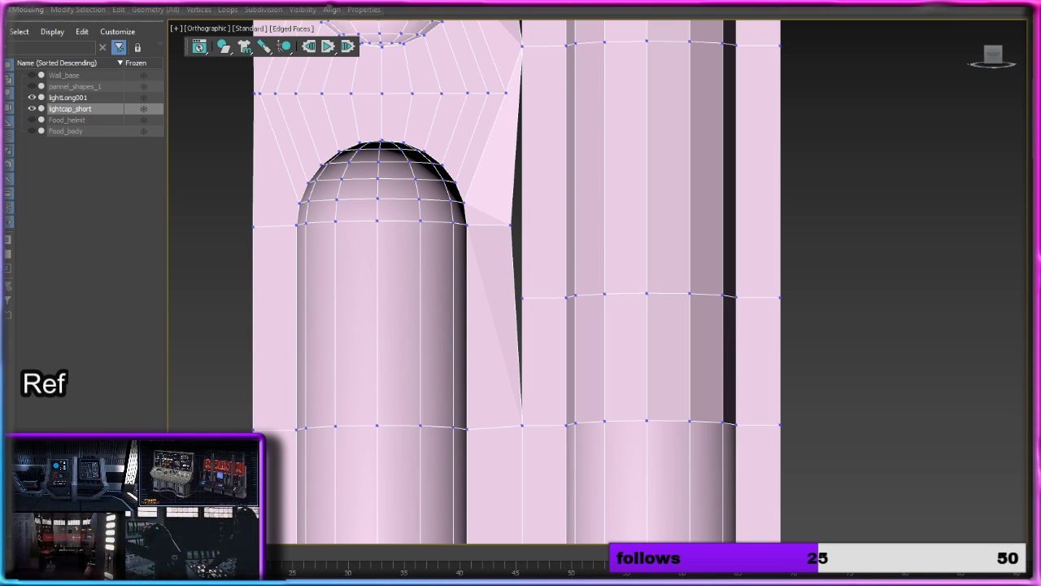
Step: Add a Swift Loop across the long column level with the short column's upper cap ring, and target-weld the short column's side vertex onto it
{"action": "key", "text": "2"}
{"action": "mouse_move", "coordinate": [154, 10]}
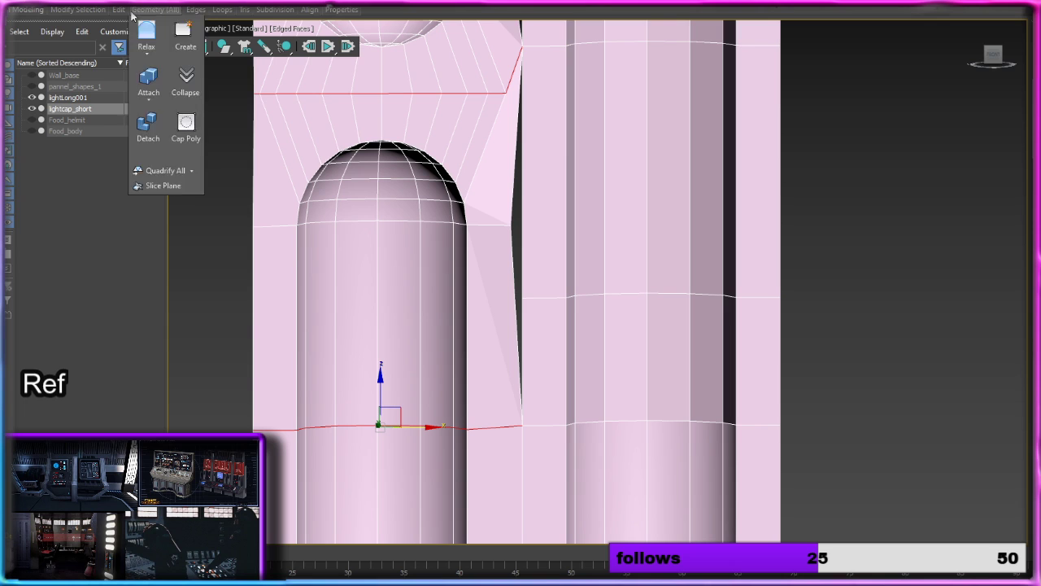
{"action": "left_click", "coordinate": [220, 40]}
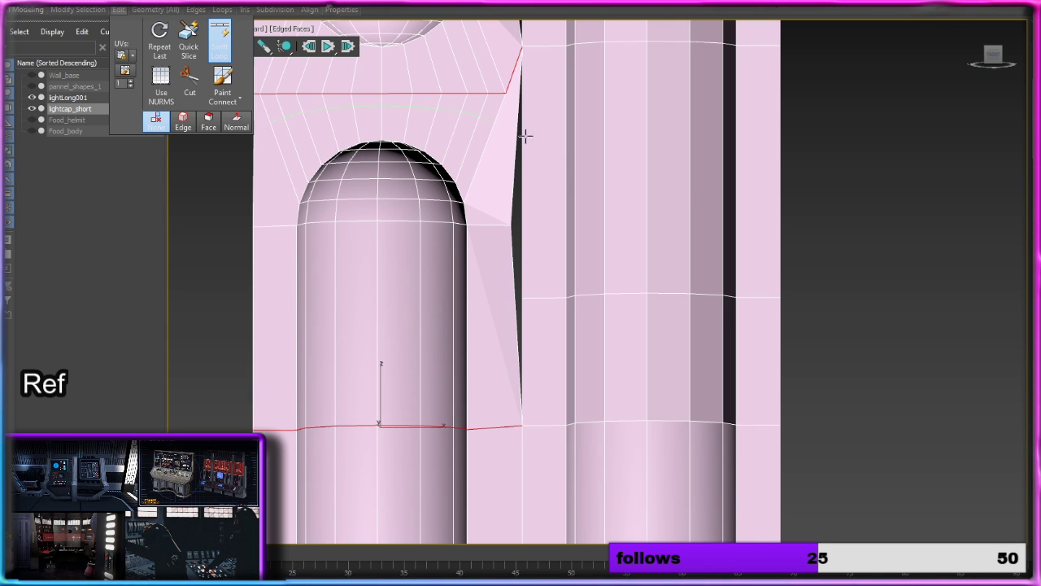
{"action": "left_click", "coordinate": [647, 218]}
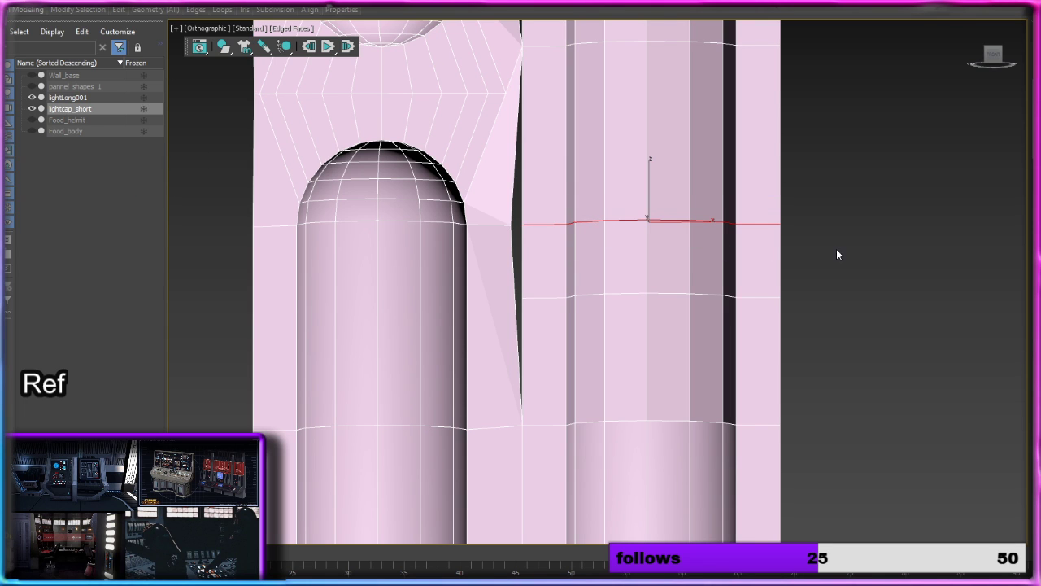
{"action": "key", "text": "1"}
{"action": "left_click", "coordinate": [993, 363]}
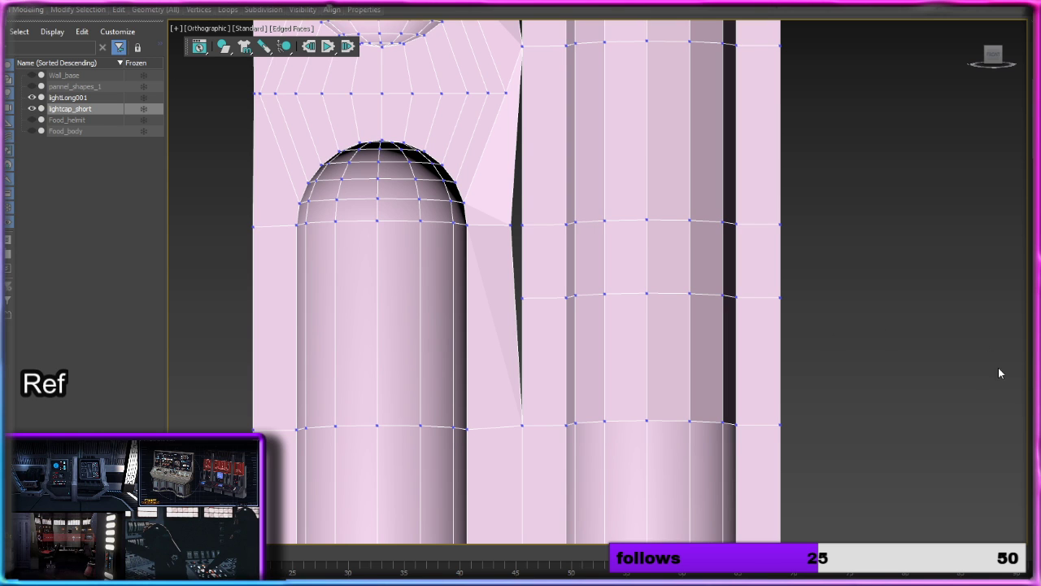
{"action": "left_click", "coordinate": [525, 225]}
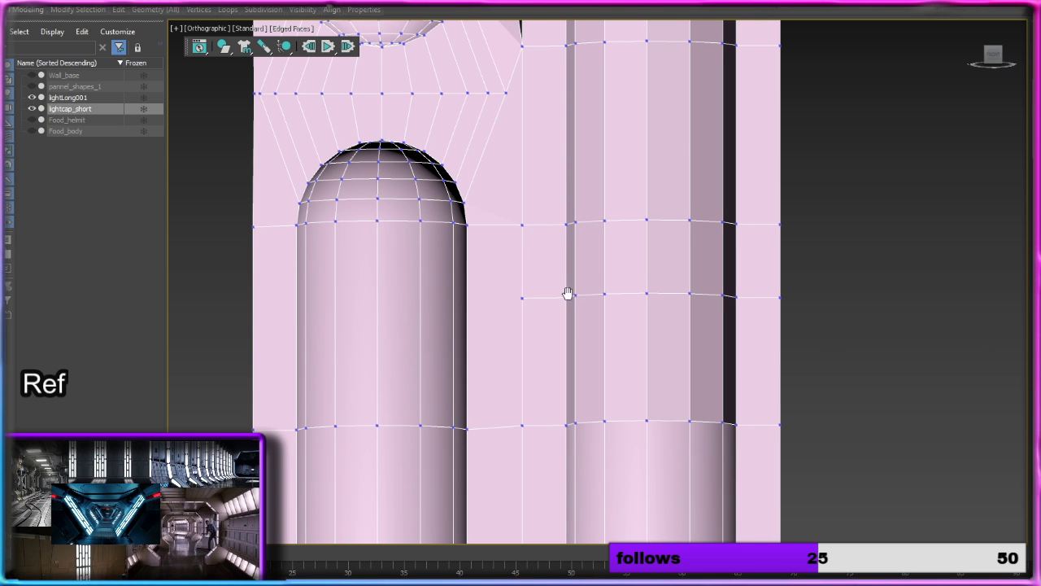
Step: Add a Swift Loop across the short column level with the long column's unmatched ring, and weld its side vertex across the seam
{"action": "middle_click_drag", "start_coordinate": [567, 295], "coordinate": [572, 195]}
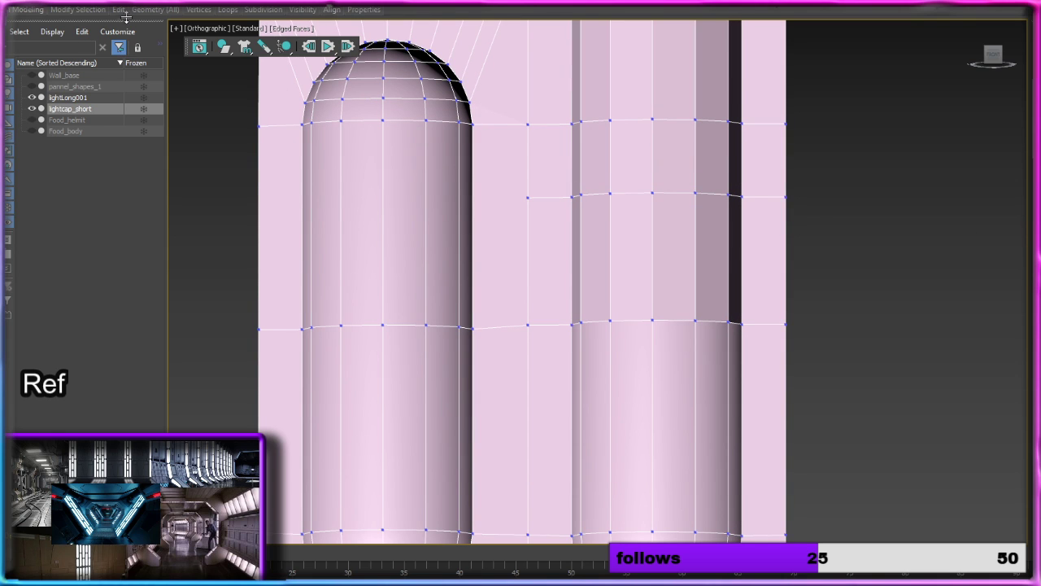
{"action": "mouse_move", "coordinate": [124, 10]}
{"action": "left_click", "coordinate": [220, 37]}
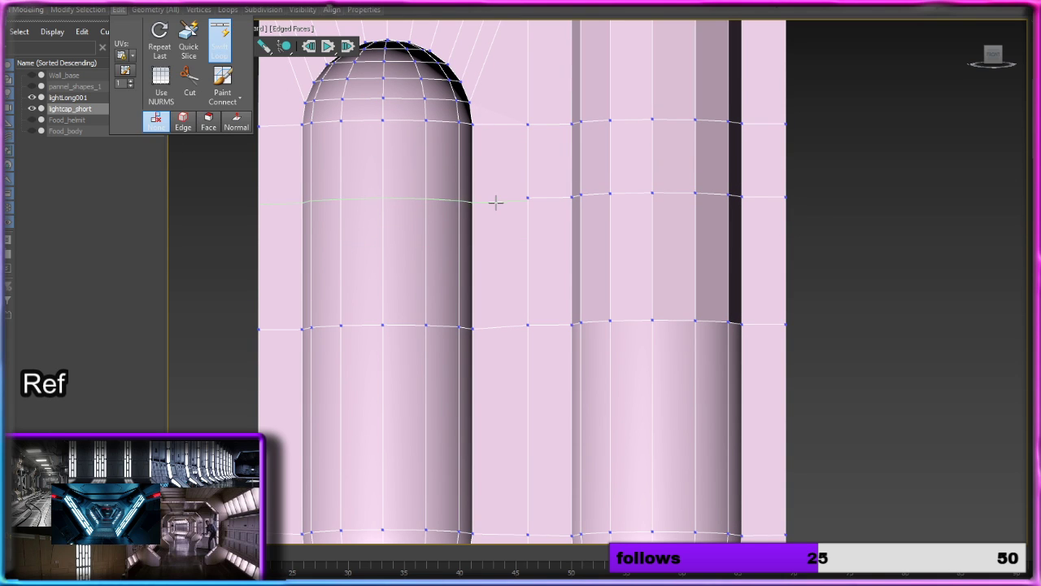
{"action": "left_click", "coordinate": [497, 198]}
{"action": "scroll", "coordinate": [544, 208], "scroll_direction": "up", "scroll_amount": 6}
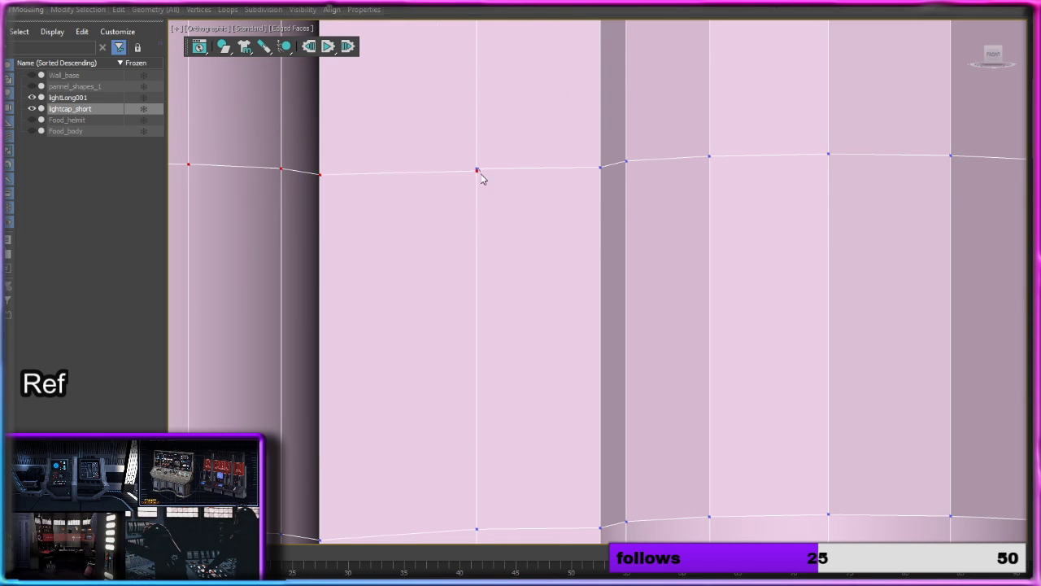
Step: Target-weld the side vertex at the bottom of the next short light onto the long column's nearest vertex across the gap
{"action": "scroll", "coordinate": [540, 238], "scroll_direction": "down", "scroll_amount": 5}
{"action": "middle_click_drag", "start_coordinate": [540, 230], "coordinate": [531, 314]}
{"action": "middle_click_drag", "start_coordinate": [519, 192], "coordinate": [513, 259]}
{"action": "scroll", "coordinate": [509, 210], "scroll_direction": "up", "scroll_amount": 3}
{"action": "left_click_drag", "start_coordinate": [465, 222], "coordinate": [491, 189]}
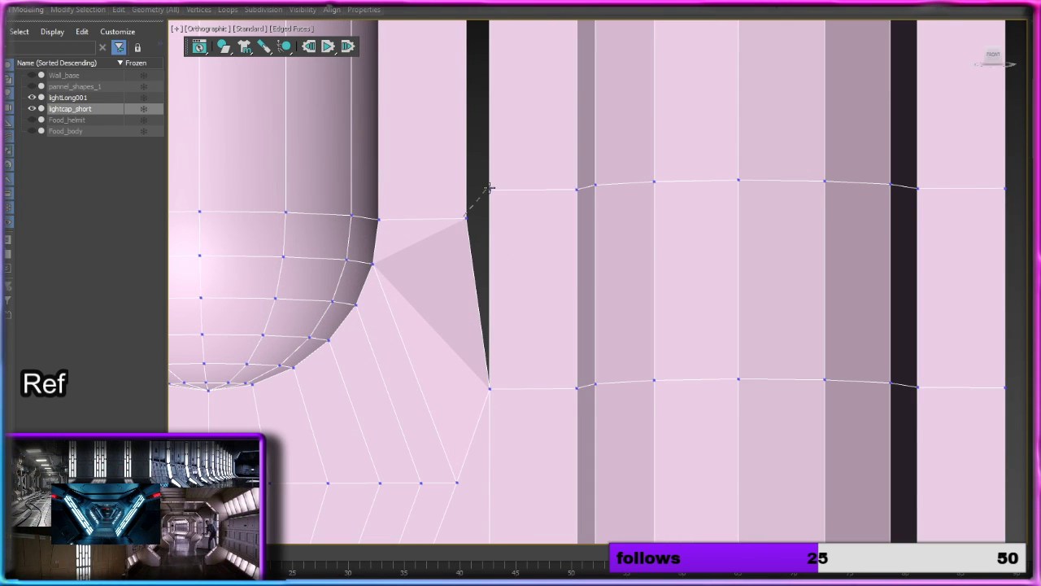
Step: Move the edge loop below the short light's upper cap down along Z, level with the long column's adjacent ring
{"action": "scroll", "coordinate": [499, 188], "scroll_direction": "down", "scroll_amount": 3}
{"action": "middle_click_drag", "start_coordinate": [502, 184], "coordinate": [507, 260]}
{"action": "middle_click_drag", "start_coordinate": [485, 207], "coordinate": [484, 304]}
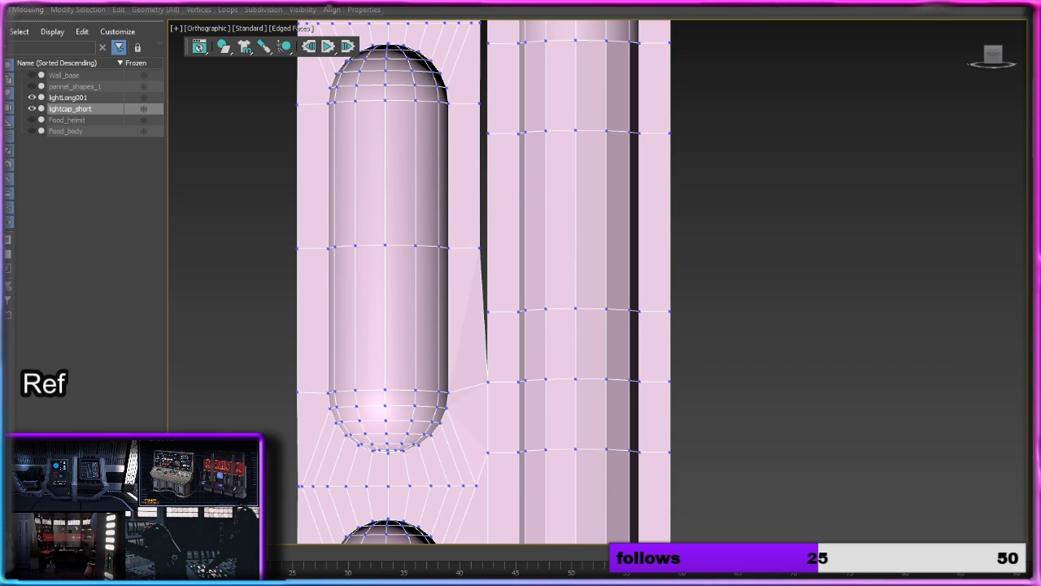
{"action": "key", "text": "2"}
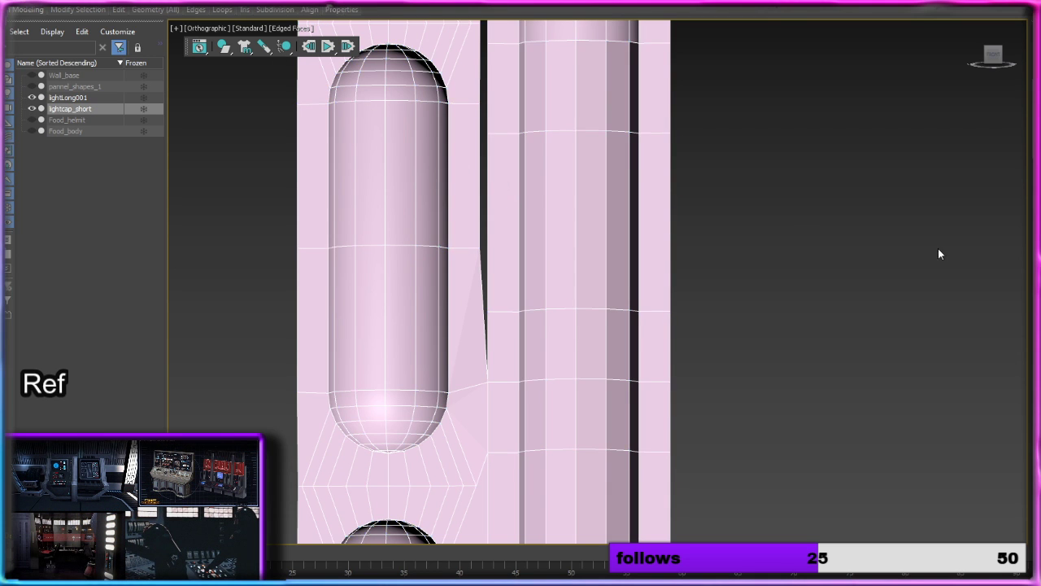
{"action": "double_click", "coordinate": [410, 103]}
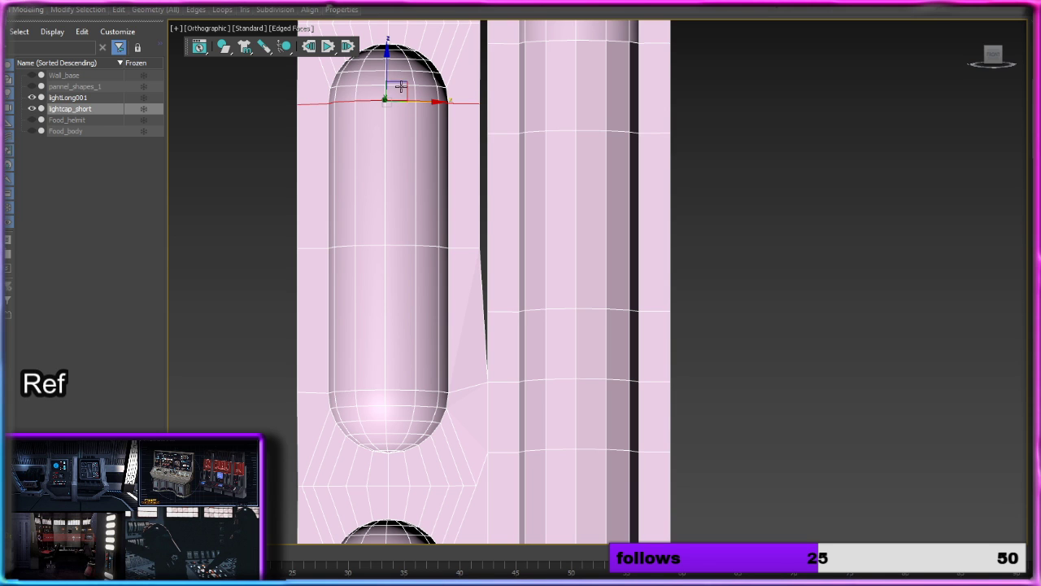
{"action": "left_click_drag", "start_coordinate": [384, 70], "coordinate": [383, 94]}
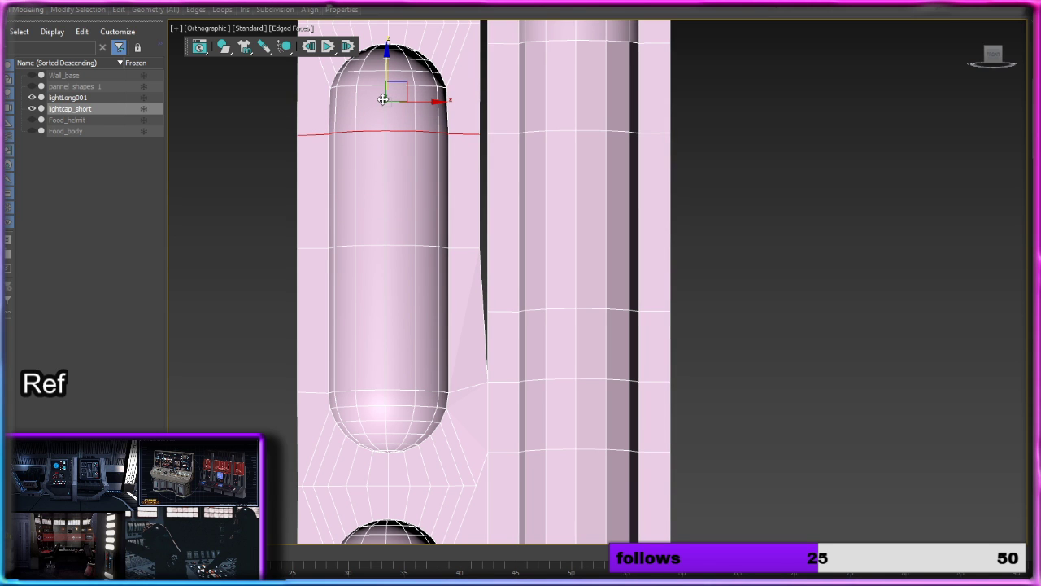
Step: Add a Swift Loop across the lower half of this short light, level with the long column's ring, and weld its side vertex across the gap
{"action": "middle_click_drag", "start_coordinate": [477, 296], "coordinate": [461, 208]}
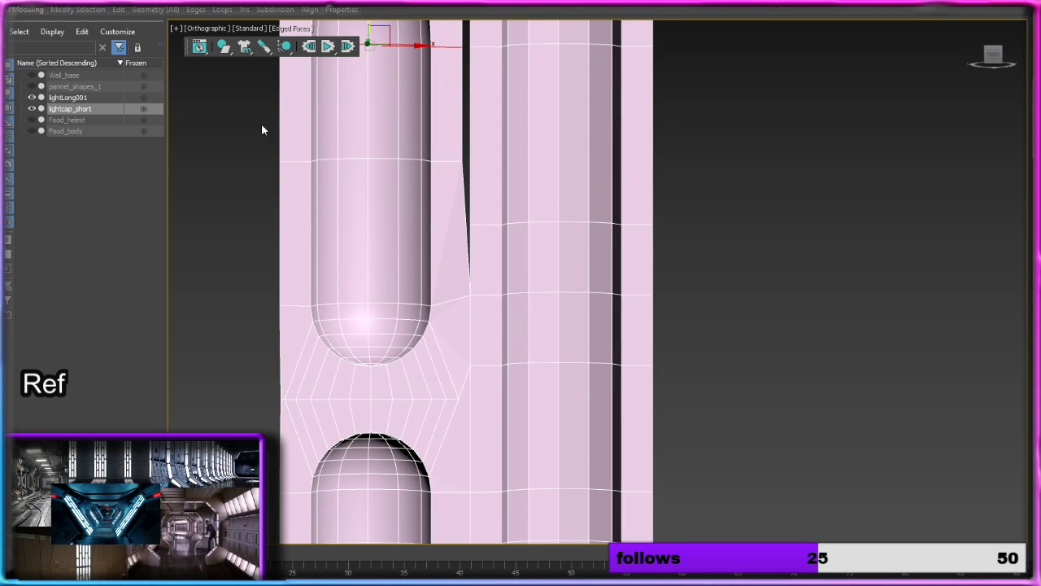
{"action": "mouse_move", "coordinate": [119, 9]}
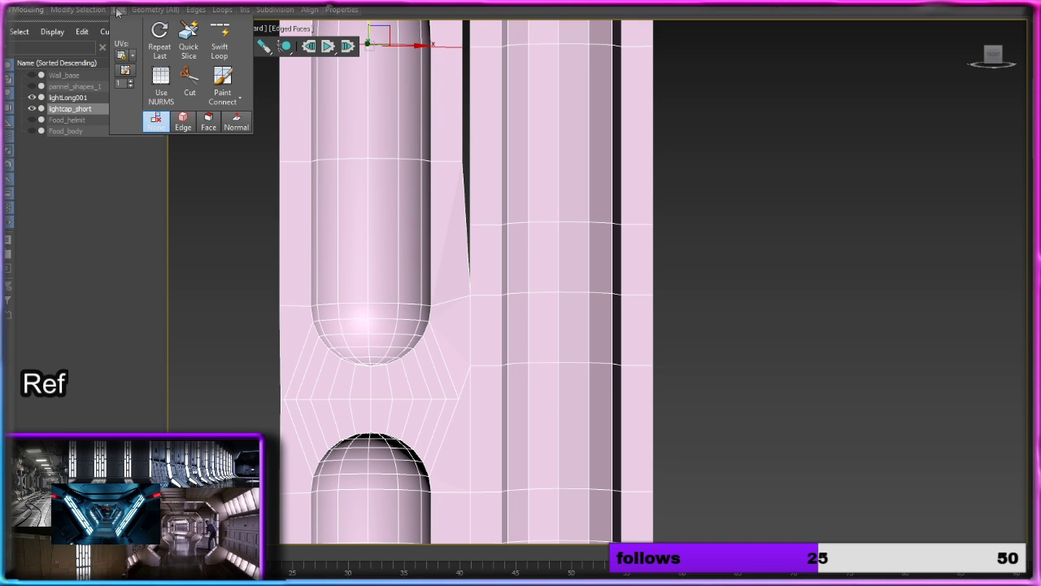
{"action": "left_click", "coordinate": [220, 39]}
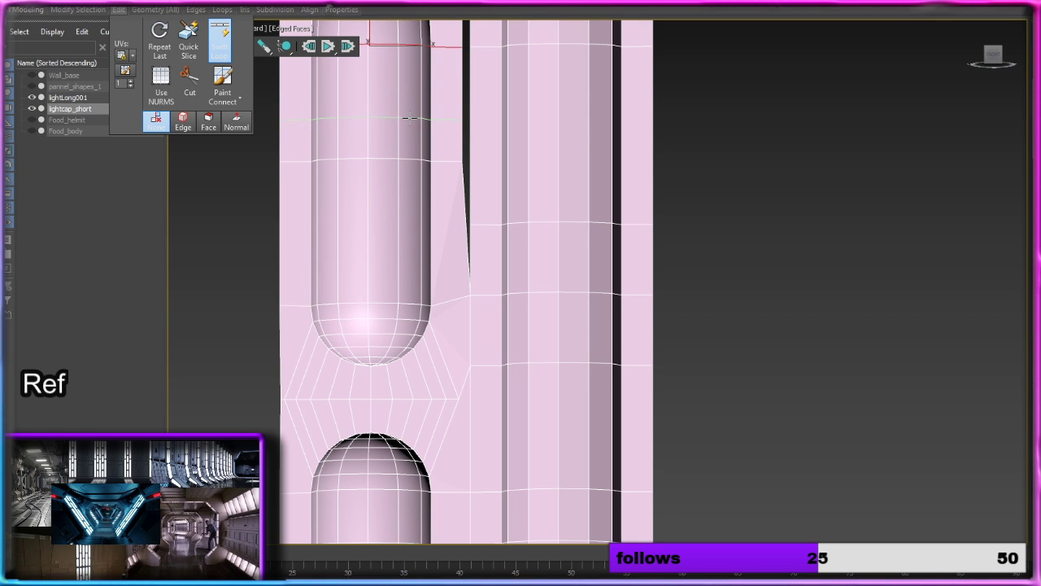
{"action": "left_click", "coordinate": [415, 228]}
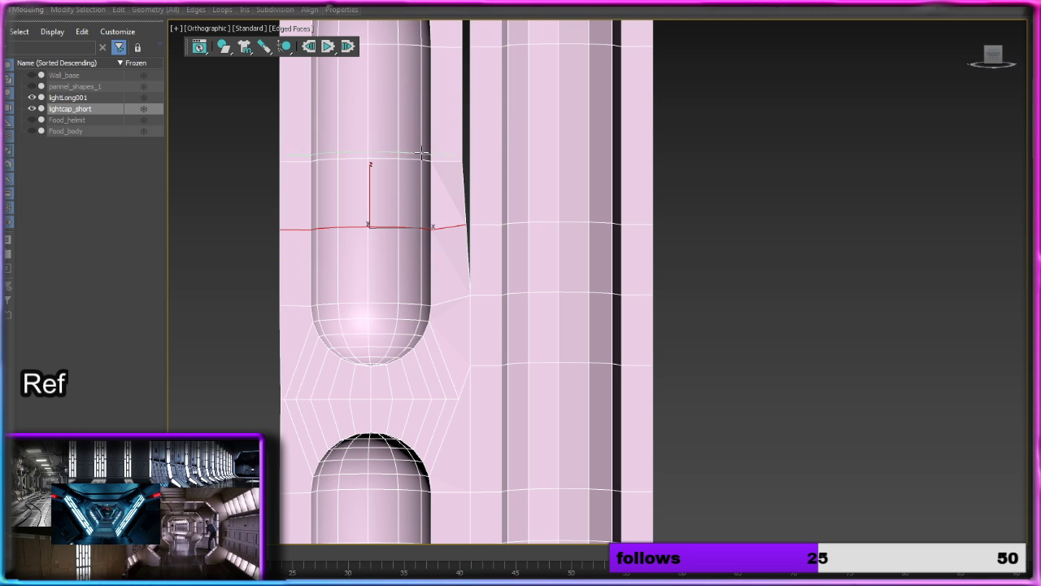
{"action": "middle_click_drag", "start_coordinate": [422, 157], "coordinate": [423, 283]}
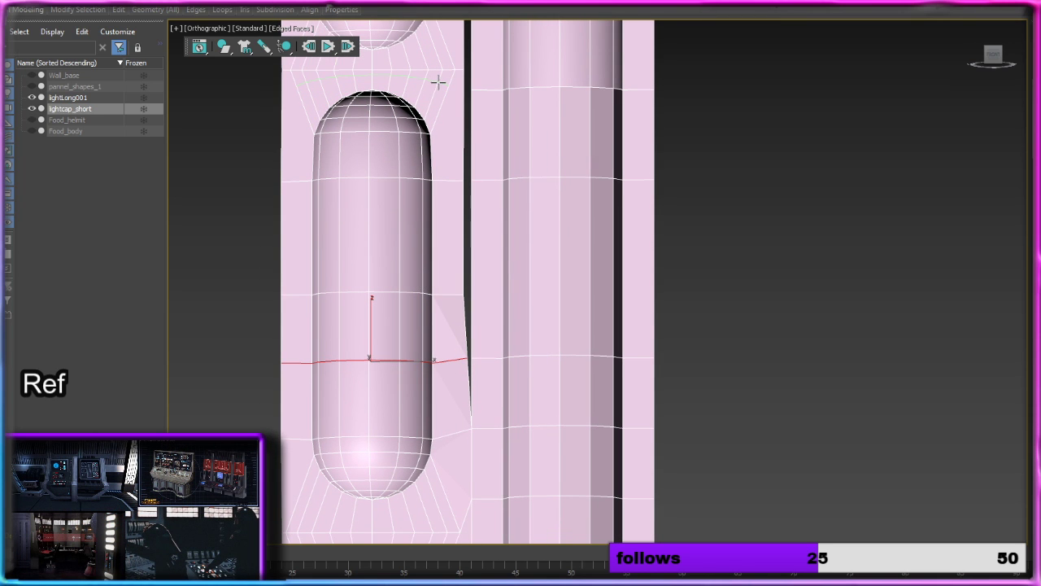
{"action": "right_click", "coordinate": [830, 254]}
{"action": "key", "text": "1"}
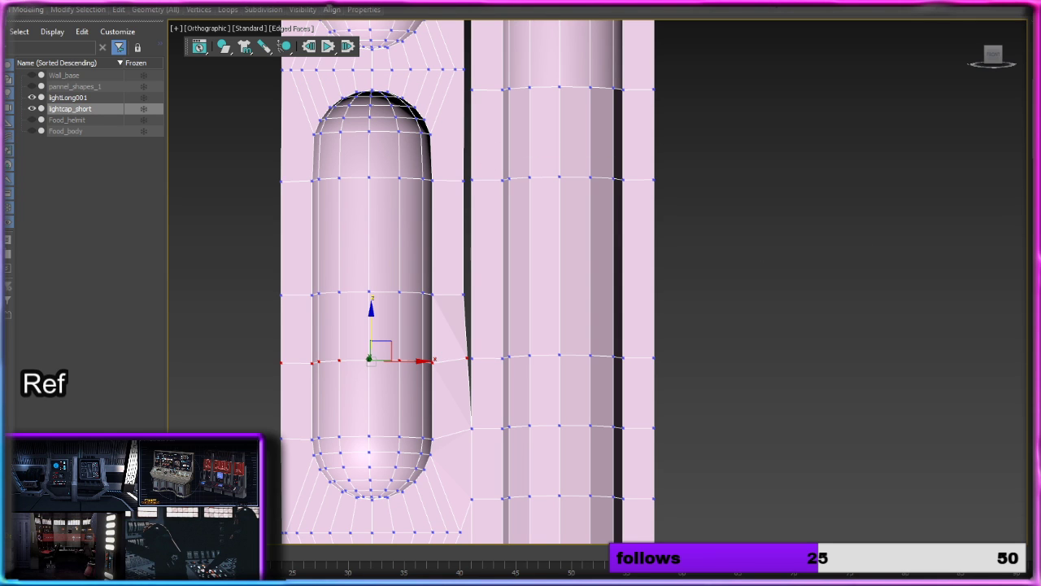
{"action": "scroll", "coordinate": [478, 326], "scroll_direction": "up", "scroll_amount": 4}
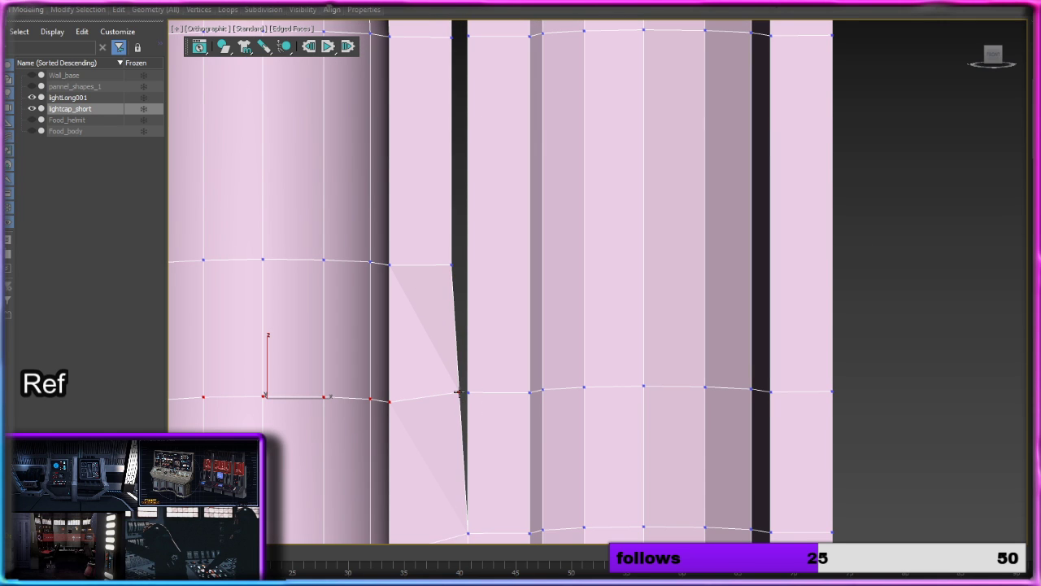
Step: Add a Swift Loop across the long column level with the short light's middle ring, and target-weld the short side's vertex onto it
{"action": "scroll", "coordinate": [486, 339], "scroll_direction": "down", "scroll_amount": 3}
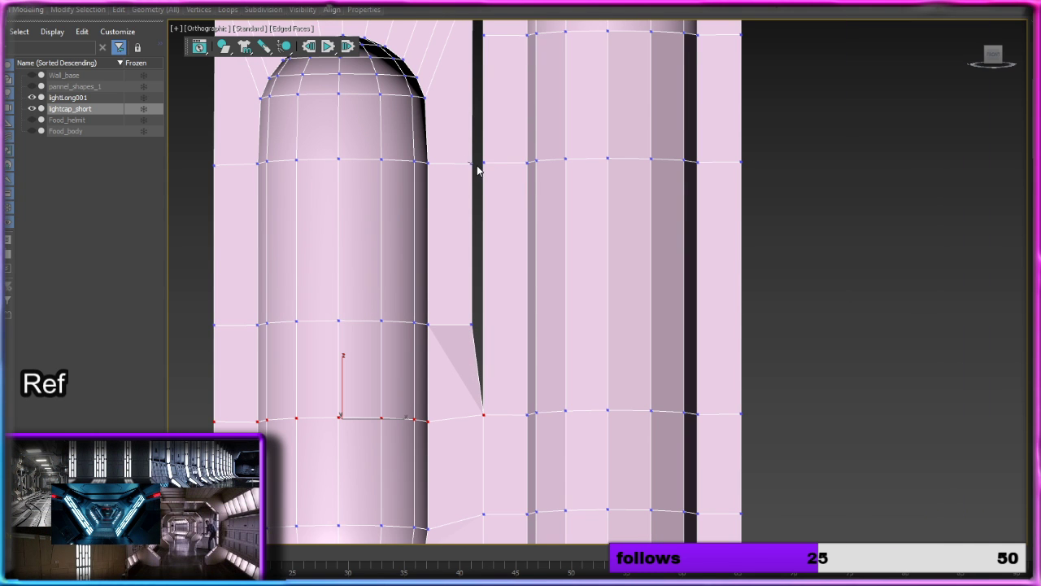
{"action": "key", "text": "w"}
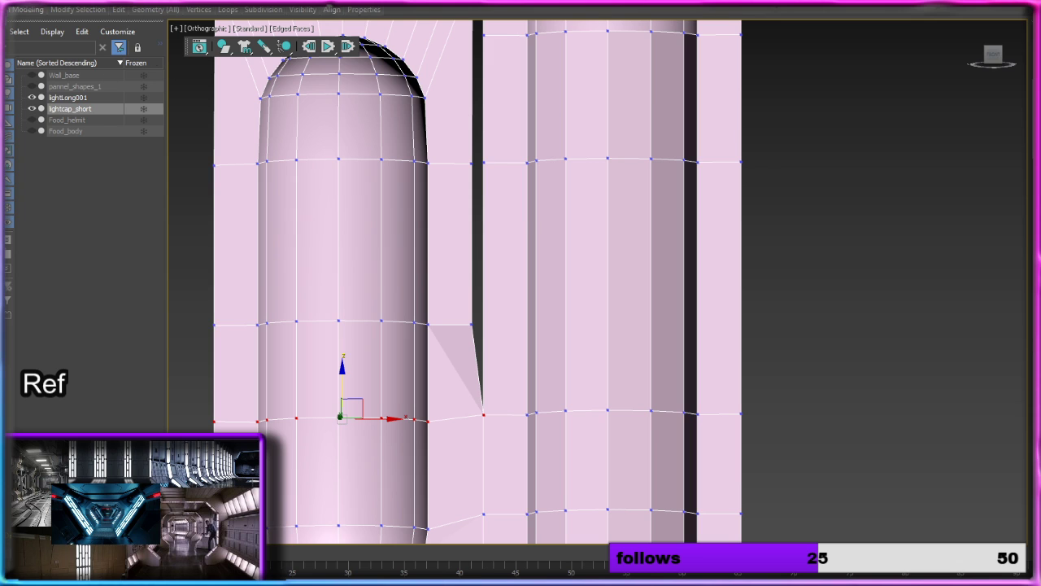
{"action": "mouse_move", "coordinate": [121, 11]}
{"action": "left_click", "coordinate": [221, 36]}
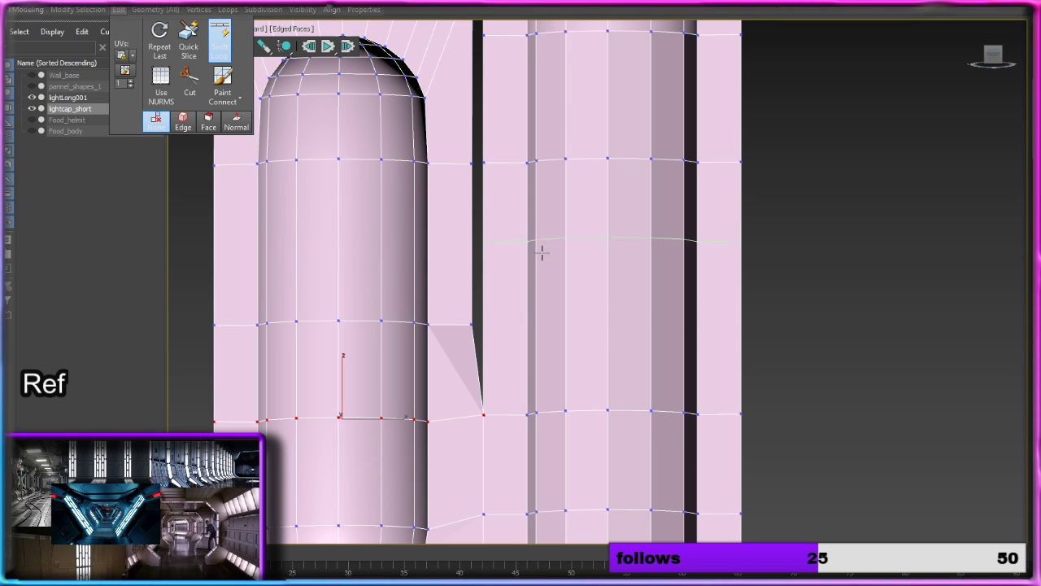
{"action": "left_click", "coordinate": [594, 321]}
{"action": "right_click", "coordinate": [769, 370]}
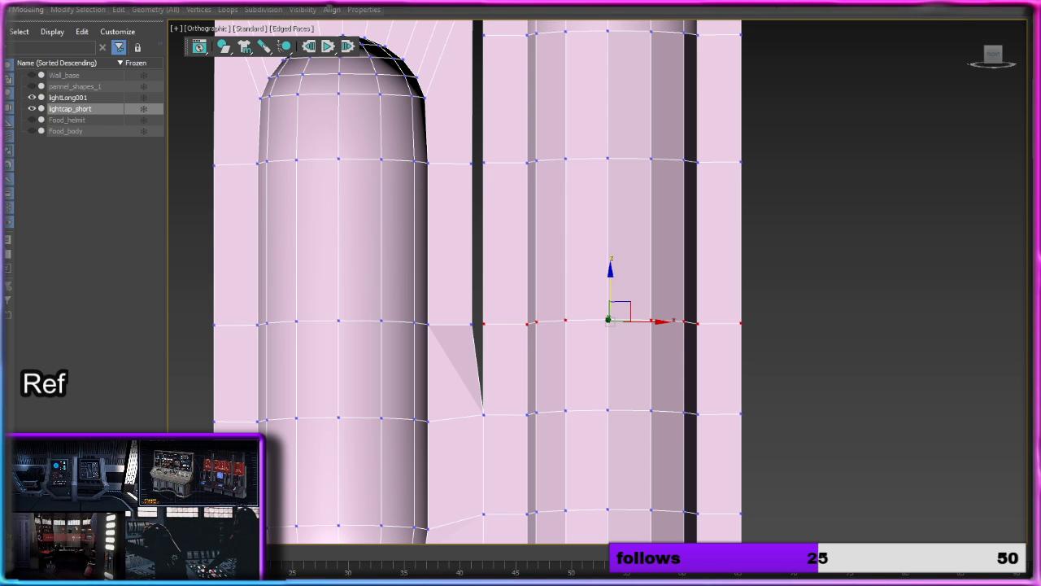
{"action": "key", "text": "q"}
Step: Target-weld the short light's side vertex below its upper cap and the corner vertex above the cap onto the long column's nearest vertices
{"action": "middle_click_drag", "start_coordinate": [488, 240], "coordinate": [498, 326]}
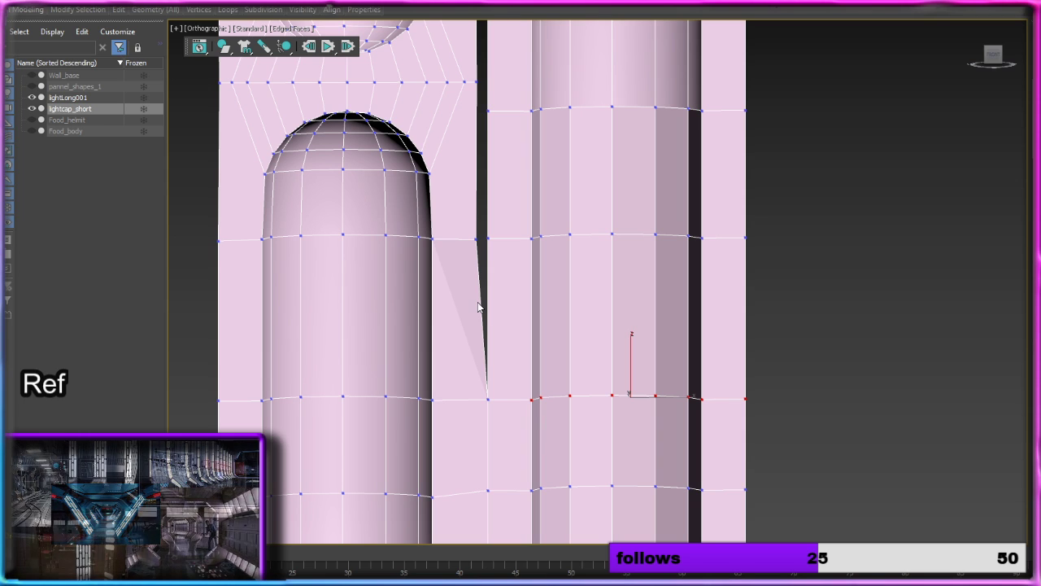
{"action": "left_click", "coordinate": [477, 241]}
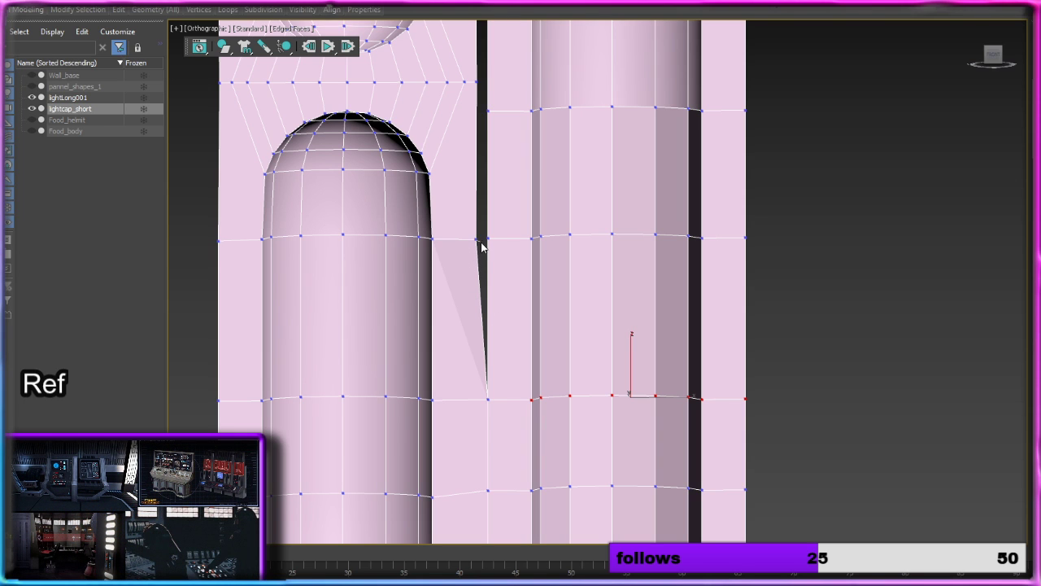
{"action": "left_click", "coordinate": [487, 240]}
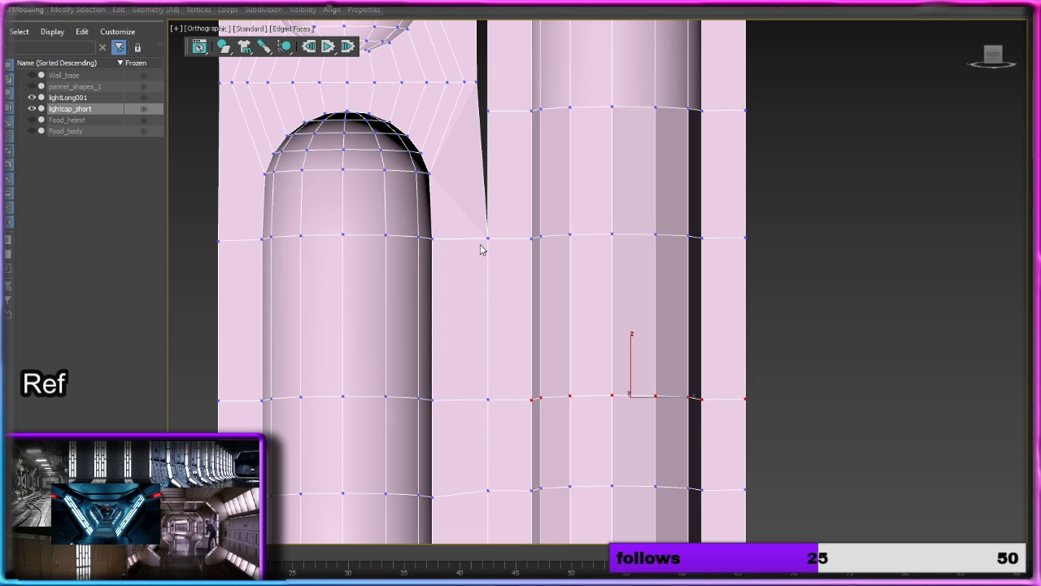
{"action": "left_click", "coordinate": [477, 78]}
{"action": "left_click", "coordinate": [488, 110]}
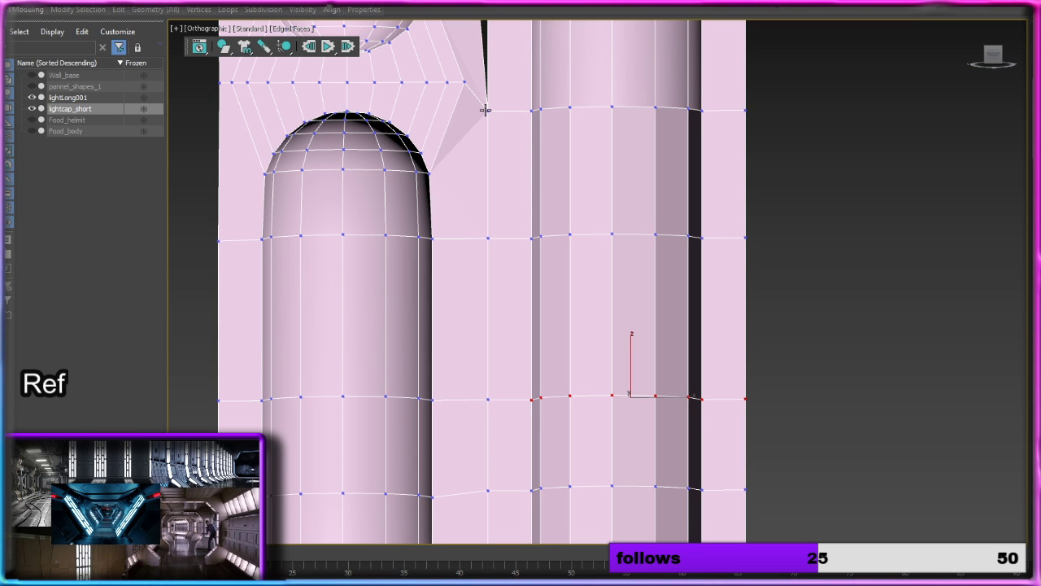
Step: Add a Swift Loop across the long column level with the lower cap ring of the next short light up
{"action": "middle_click_drag", "start_coordinate": [502, 102], "coordinate": [501, 263]}
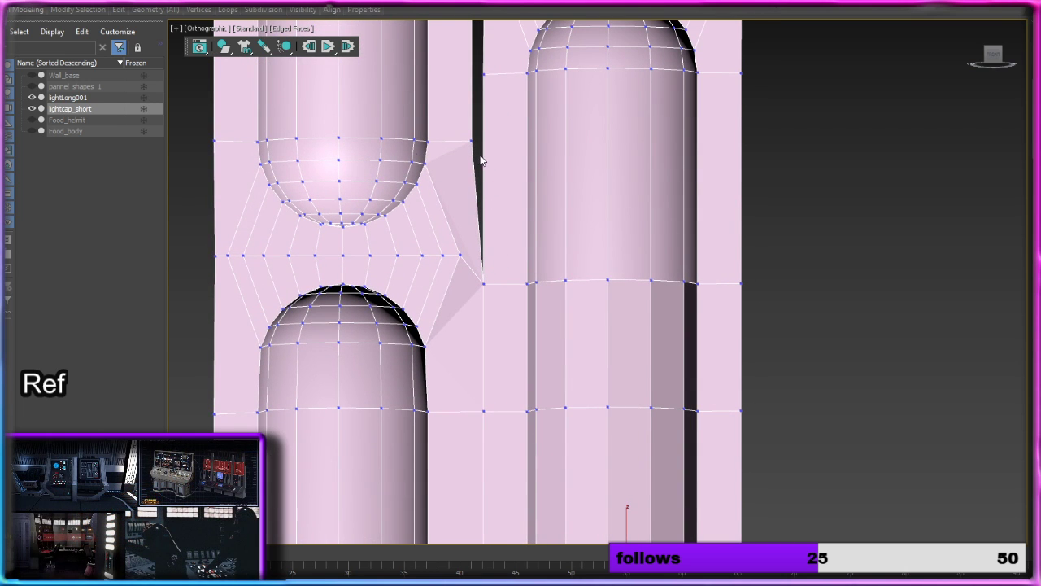
{"action": "mouse_move", "coordinate": [115, 9]}
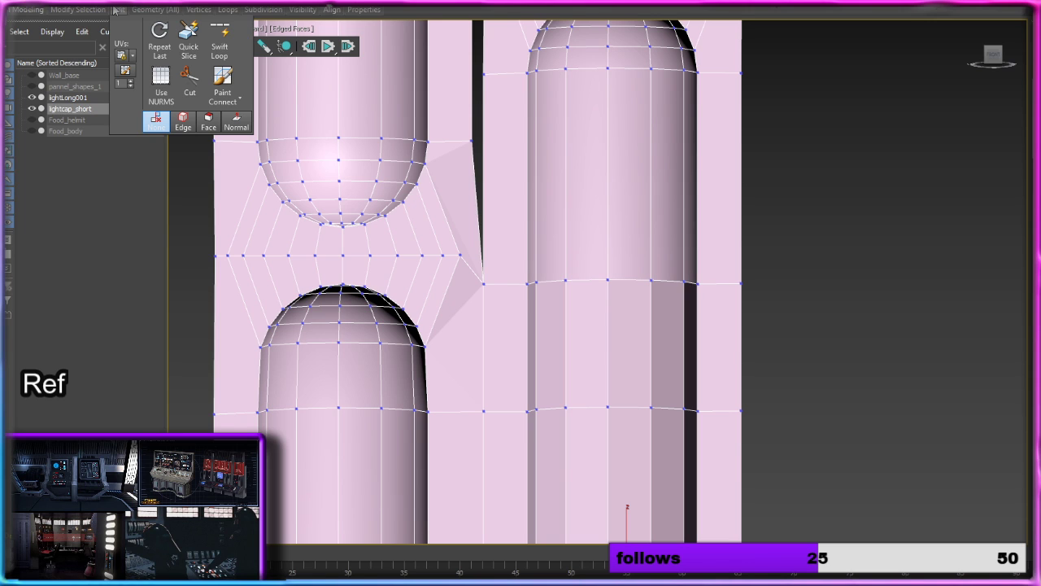
{"action": "left_click", "coordinate": [220, 39]}
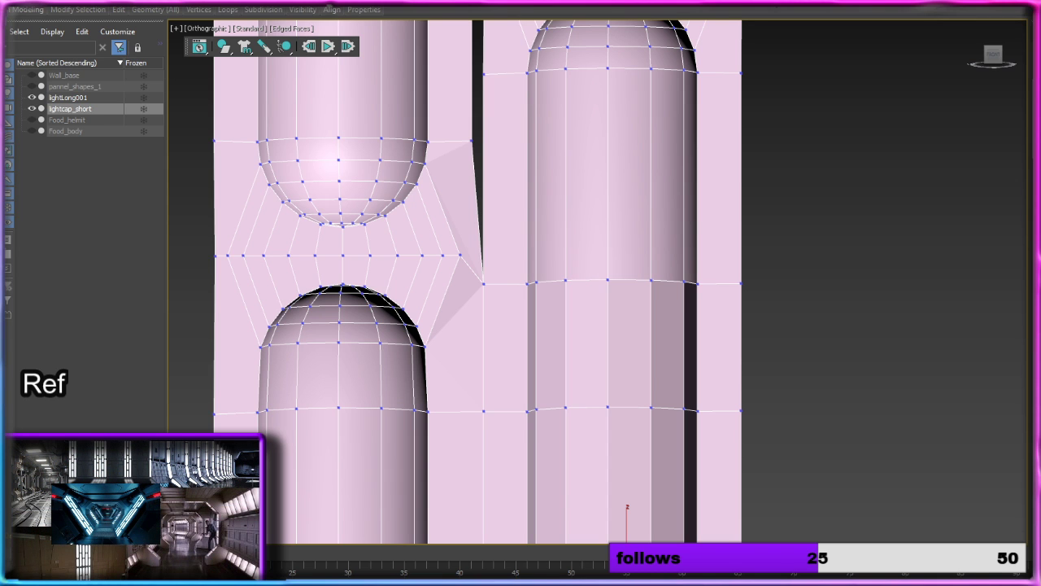
{"action": "key", "text": "2"}
{"action": "mouse_move", "coordinate": [149, 14]}
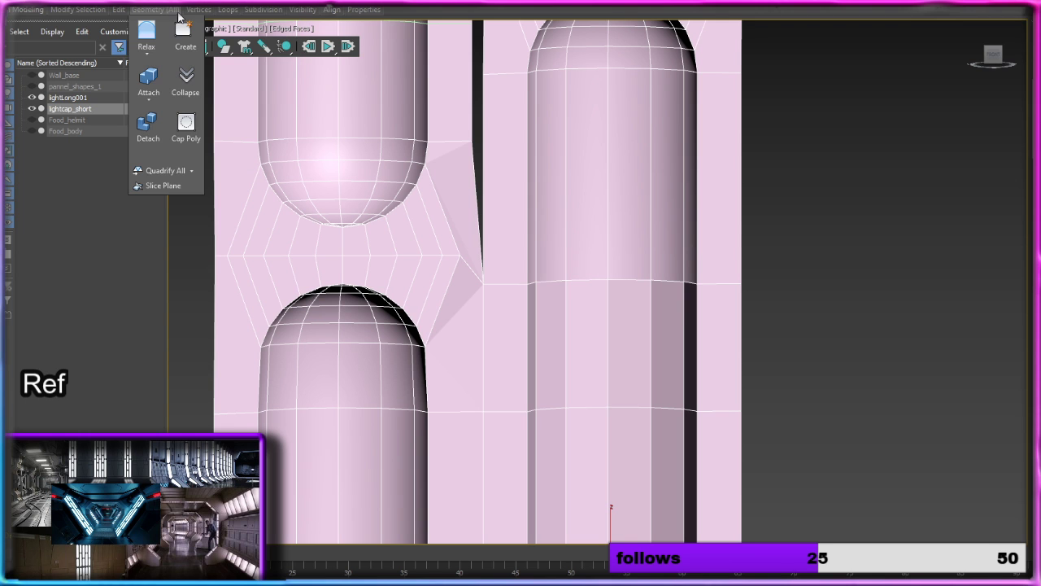
{"action": "left_click", "coordinate": [218, 36]}
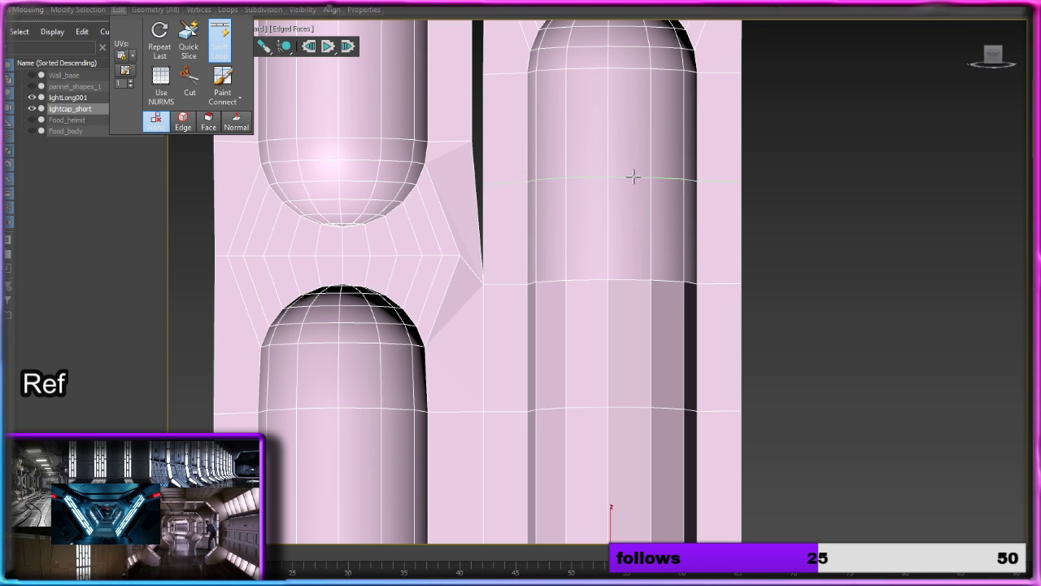
{"action": "left_click", "coordinate": [615, 139]}
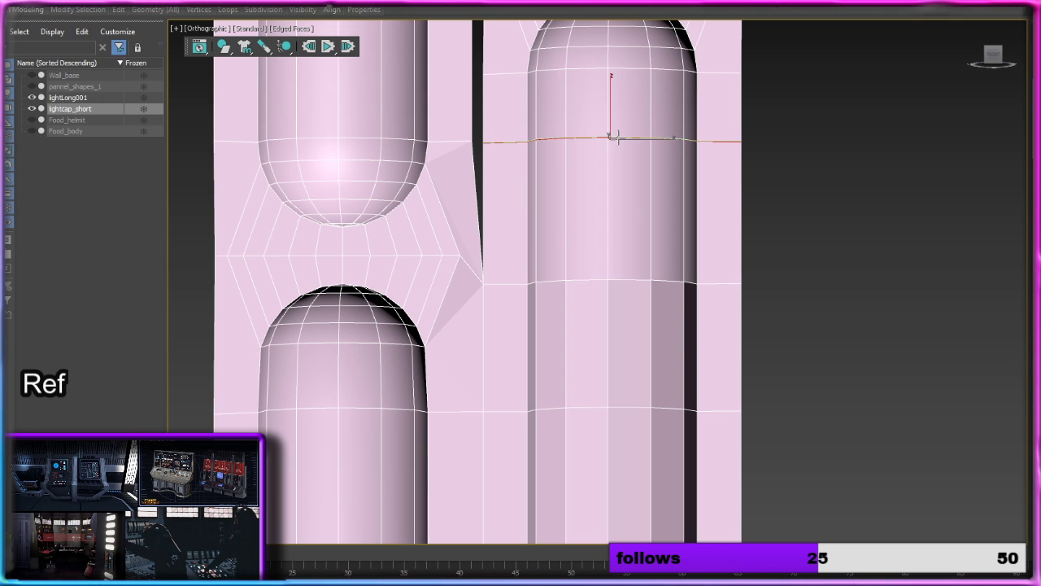
{"action": "right_click", "coordinate": [902, 148]}
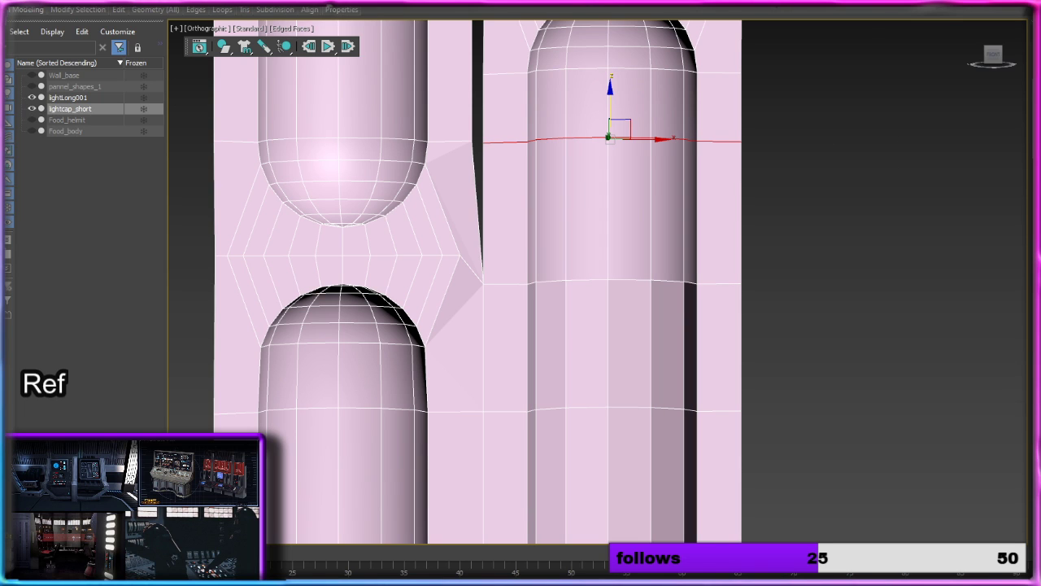
Step: Try to target-weld the short light's side vertex at the lower cap ring onto the long column's matching ring vertex
{"action": "key", "text": "q"}
{"action": "key", "text": "1"}
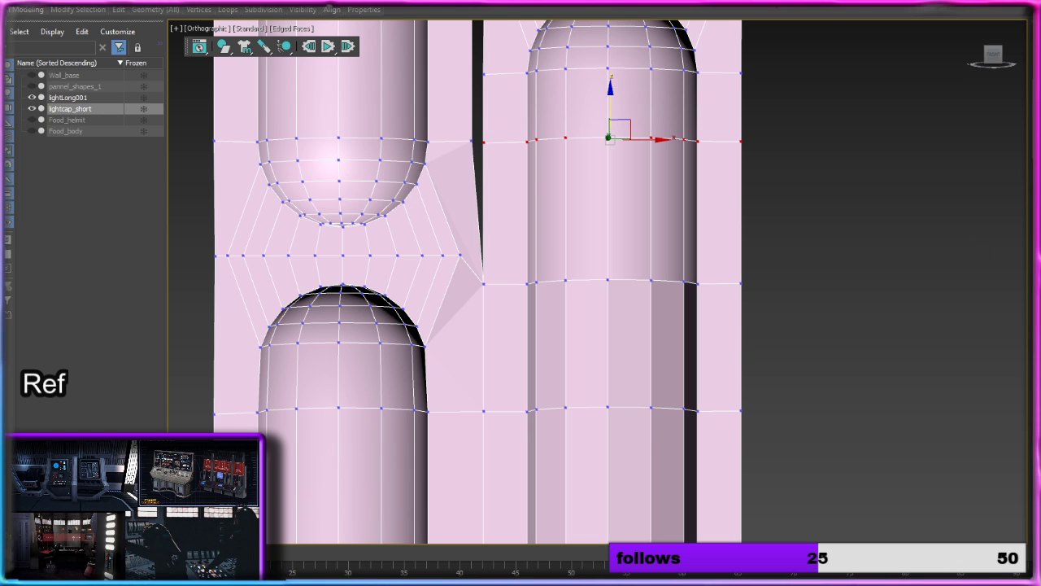
{"action": "left_click", "coordinate": [472, 139]}
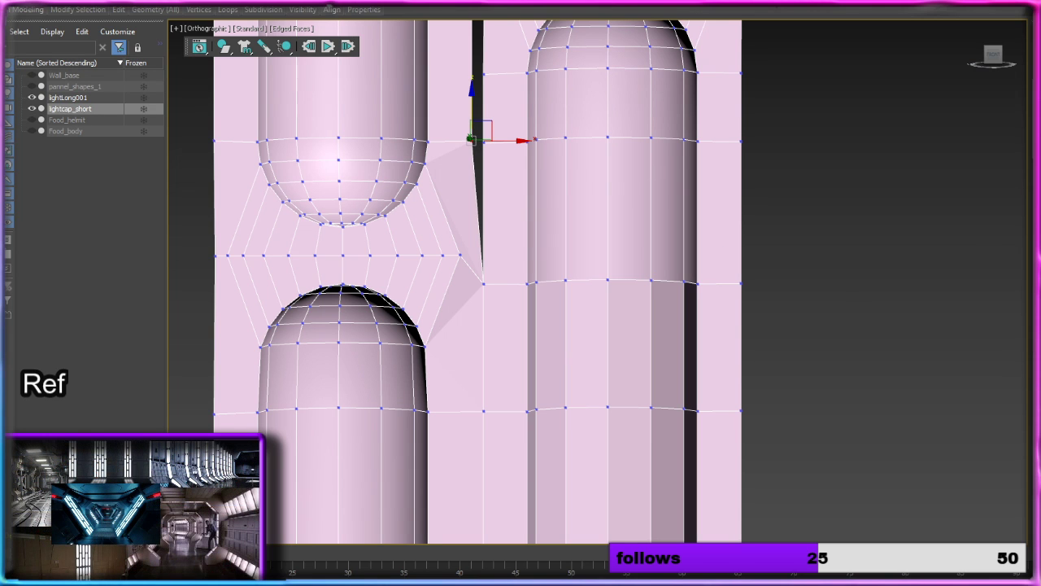
{"action": "key", "text": "q"}
{"action": "scroll", "coordinate": [593, 174], "scroll_direction": "up", "scroll_amount": 2}
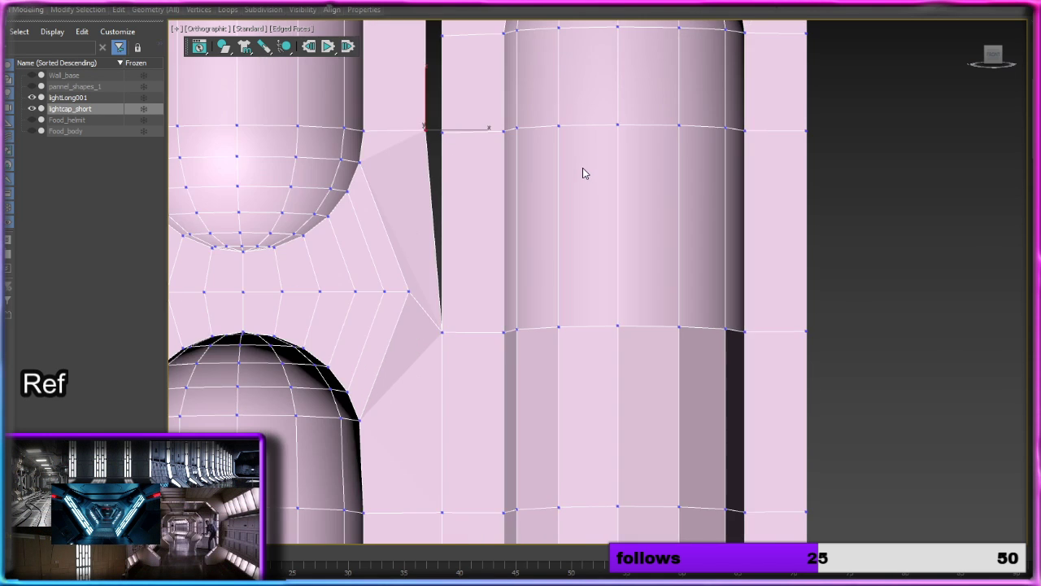
{"action": "middle_click_drag", "start_coordinate": [582, 168], "coordinate": [641, 213]}
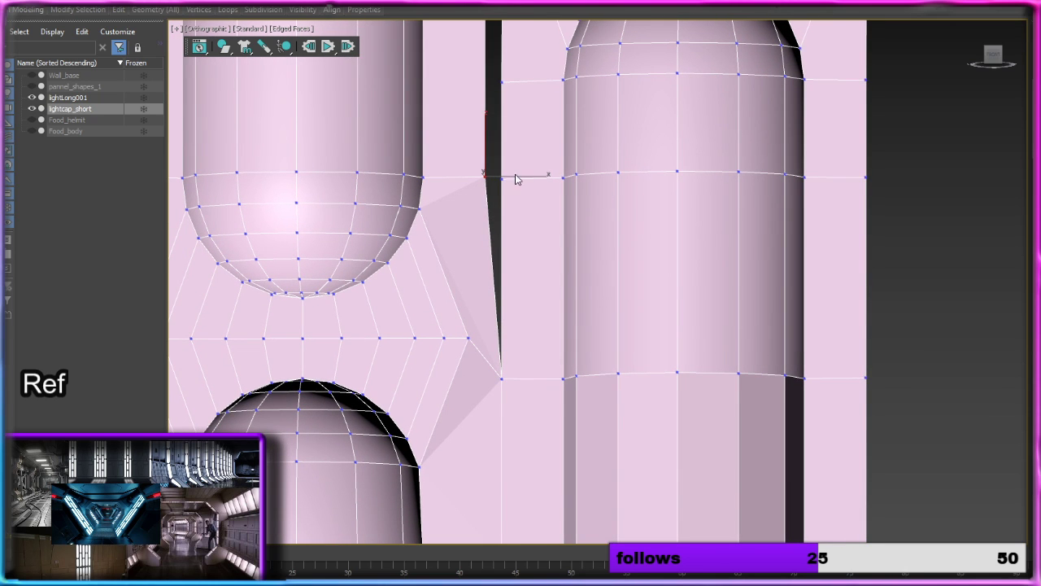
{"action": "left_click", "coordinate": [484, 178]}
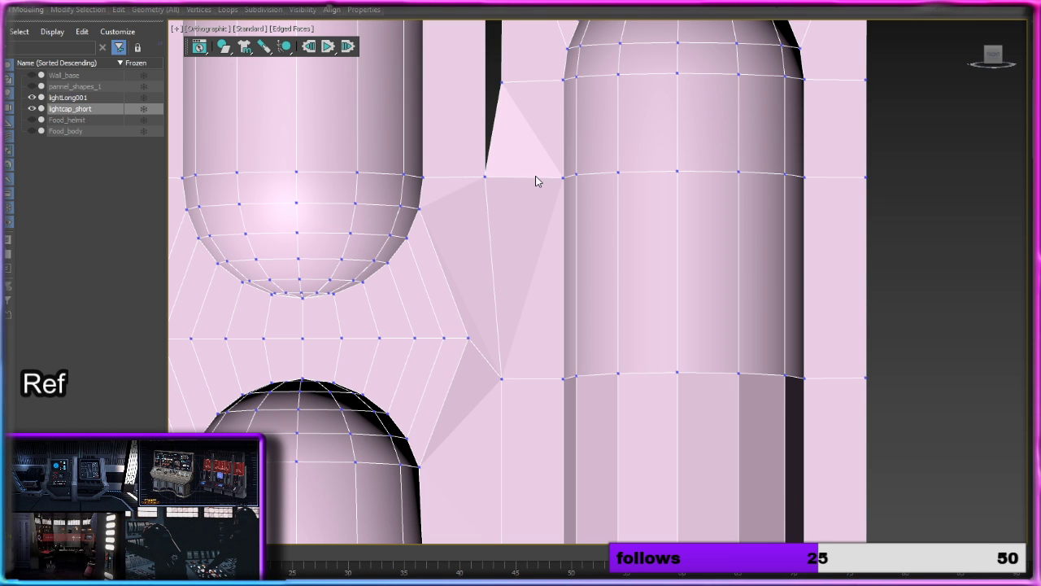
{"action": "middle_click_drag", "start_coordinate": [559, 144], "coordinate": [526, 82], "text": "alt"}
Step: Undo the recent target welds and Swift Loops, back to the welds around the lowest short light's bottom cap
{"action": "key", "text": "ctrl+z"}
{"action": "key", "text": "ctrl+z"}
{"action": "key", "text": "ctrl+z"}
{"action": "key", "text": "ctrl+z"}
{"action": "key", "text": "ctrl+z"}
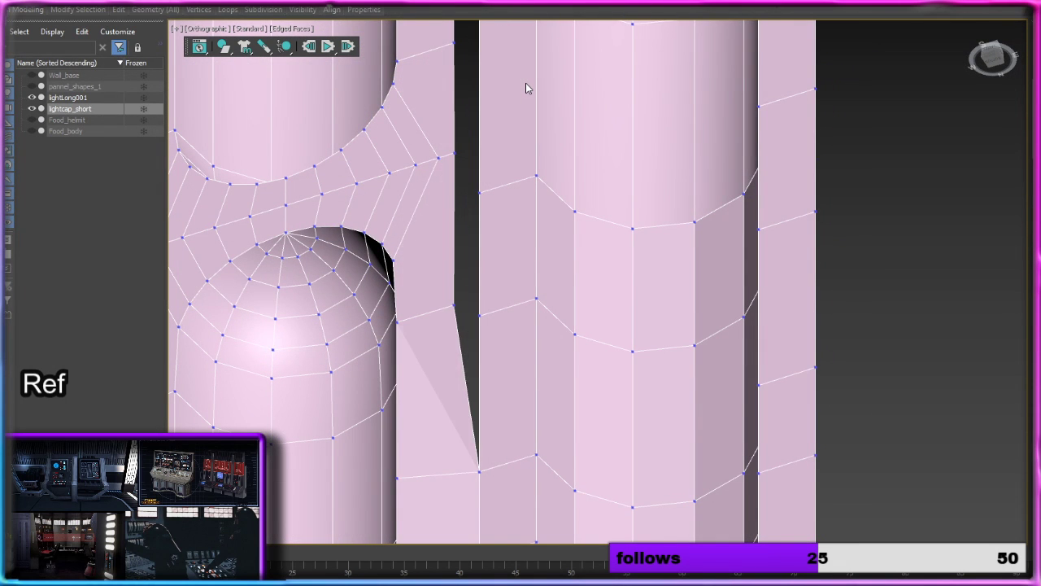
{"action": "key", "text": "ctrl+z"}
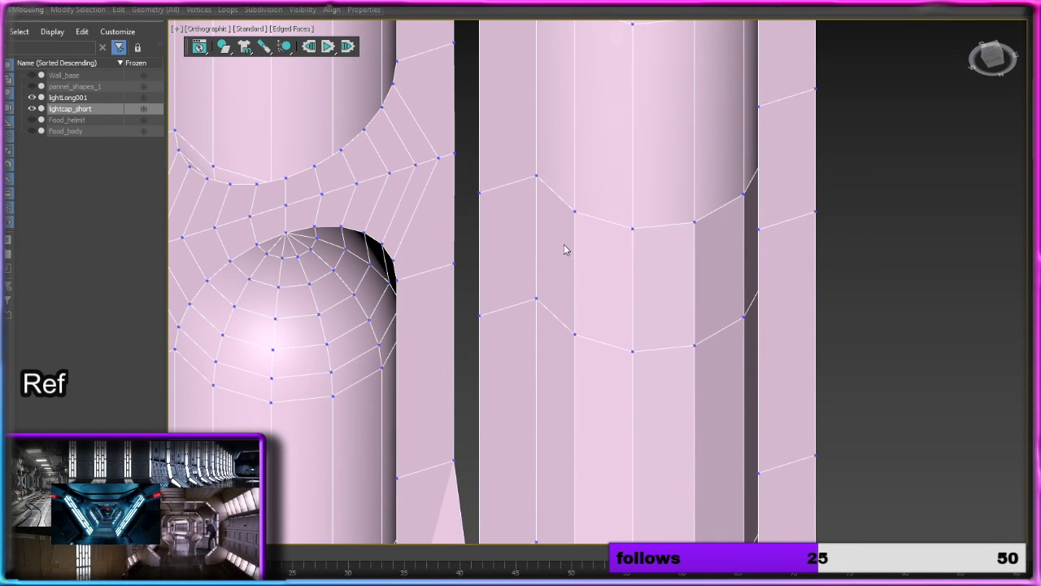
{"action": "key", "text": "ctrl+z"}
Step: Examine from several angles how the short and long light columns line up in depth at their welded base
{"action": "middle_click_drag", "start_coordinate": [589, 327], "coordinate": [607, 38]}
{"action": "scroll", "coordinate": [631, 250], "scroll_direction": "down", "scroll_amount": 5}
{"action": "middle_click_drag", "start_coordinate": [637, 260], "coordinate": [691, 182], "text": "alt"}
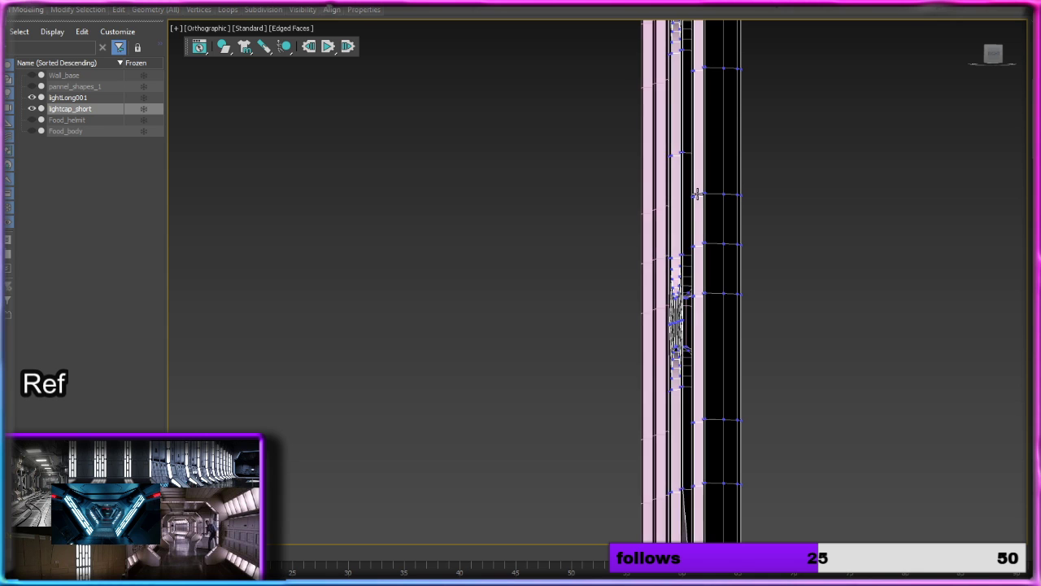
{"action": "scroll", "coordinate": [713, 279], "scroll_direction": "up", "scroll_amount": 5}
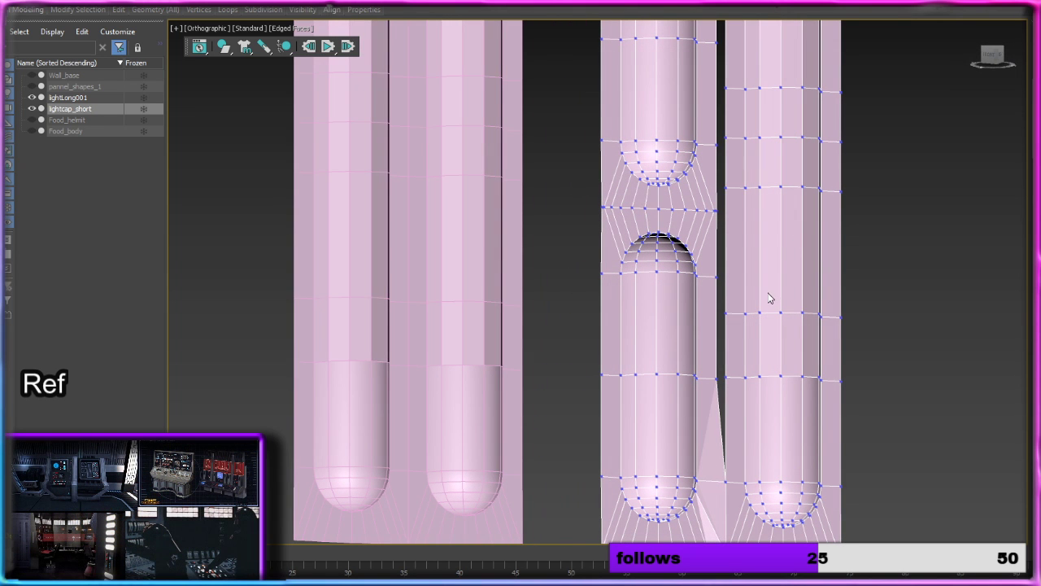
{"action": "middle_click_drag", "start_coordinate": [776, 382], "coordinate": [681, 186]}
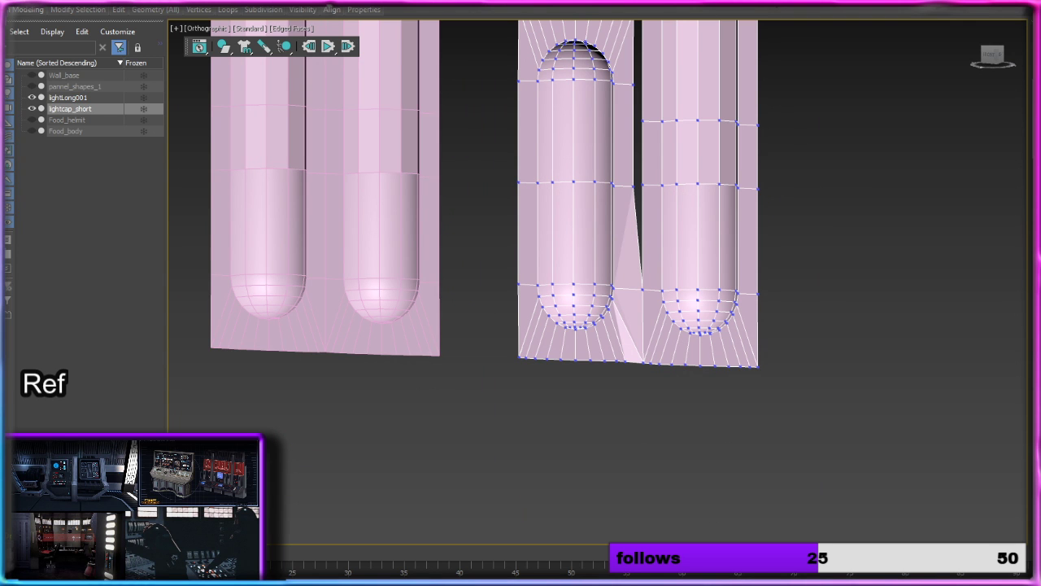
{"action": "middle_click_drag", "start_coordinate": [732, 242], "coordinate": [713, 254], "text": "alt"}
{"action": "middle_click_drag", "start_coordinate": [629, 174], "coordinate": [635, 318]}
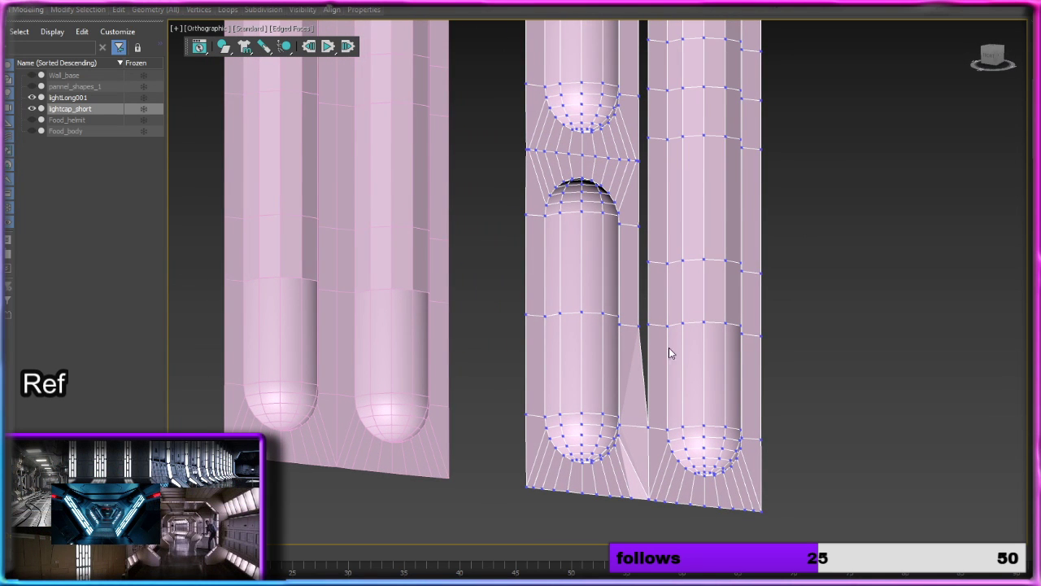
{"action": "middle_click_drag", "start_coordinate": [669, 347], "coordinate": [716, 221], "text": "alt"}
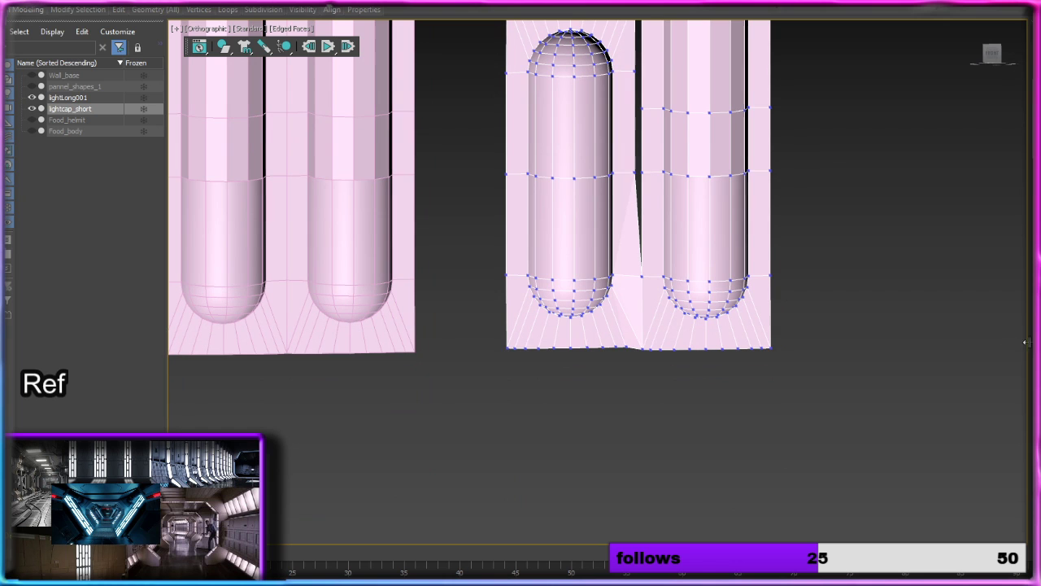
{"action": "scroll", "coordinate": [680, 312], "scroll_direction": "up", "scroll_amount": 4}
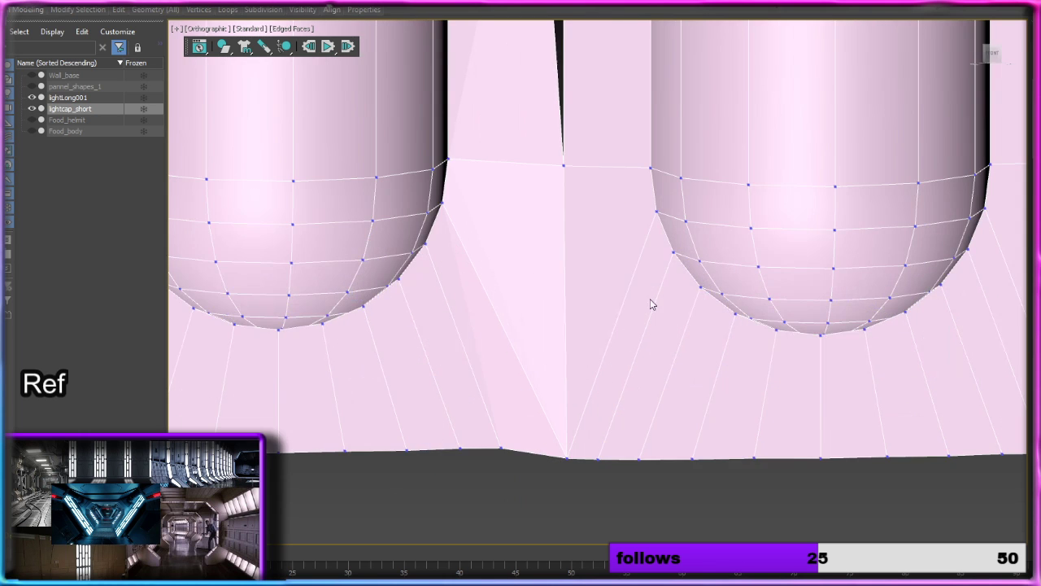
{"action": "scroll", "coordinate": [650, 302], "scroll_direction": "down", "scroll_amount": 2}
{"action": "middle_click_drag", "start_coordinate": [707, 305], "coordinate": [708, 309], "text": "alt"}
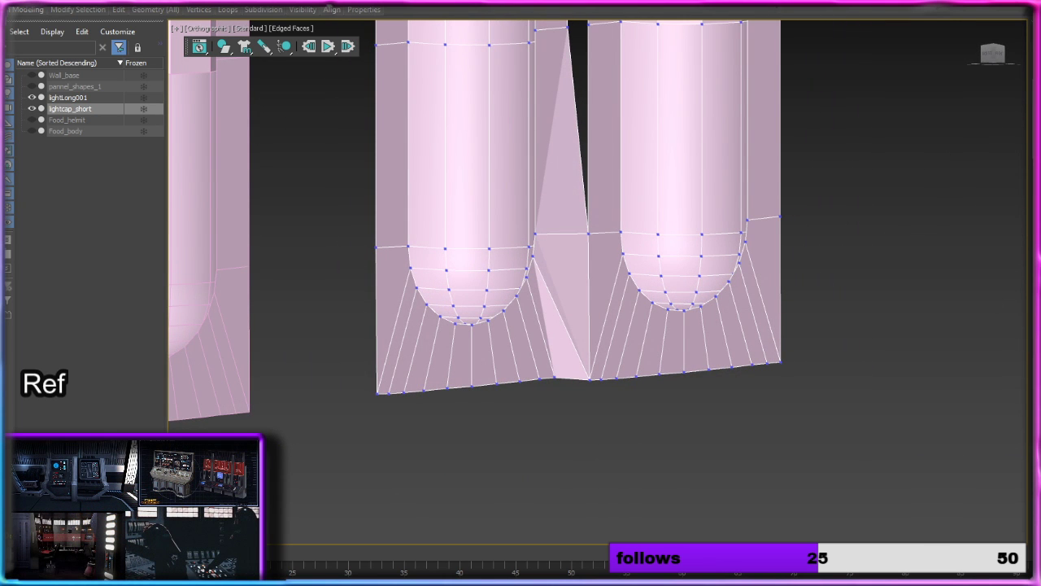
Step: Try to select the long light column as its own element, and clear the selection
{"action": "key", "text": "5"}
{"action": "left_click", "coordinate": [711, 266]}
{"action": "scroll", "coordinate": [711, 266], "scroll_direction": "down", "scroll_amount": 8}
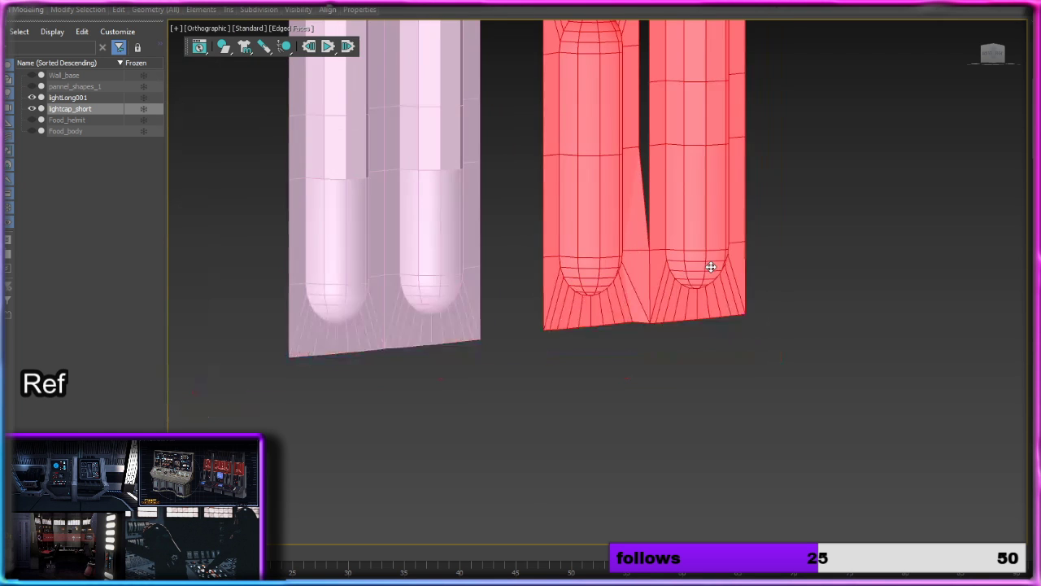
{"action": "middle_click_drag", "start_coordinate": [797, 282], "coordinate": [813, 338]}
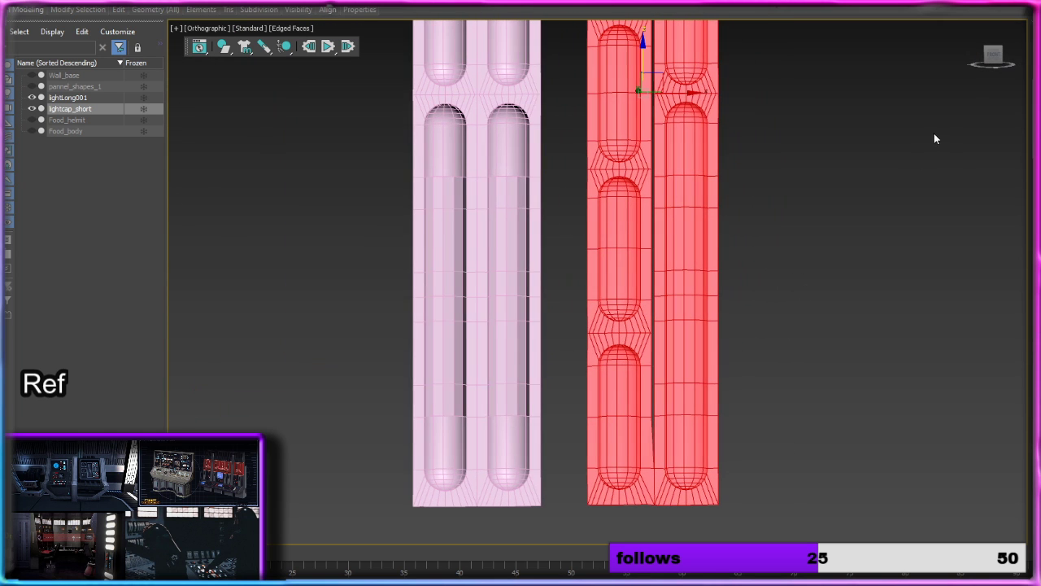
{"action": "key", "text": "f"}
{"action": "scroll", "coordinate": [925, 225], "scroll_direction": "down", "scroll_amount": 5}
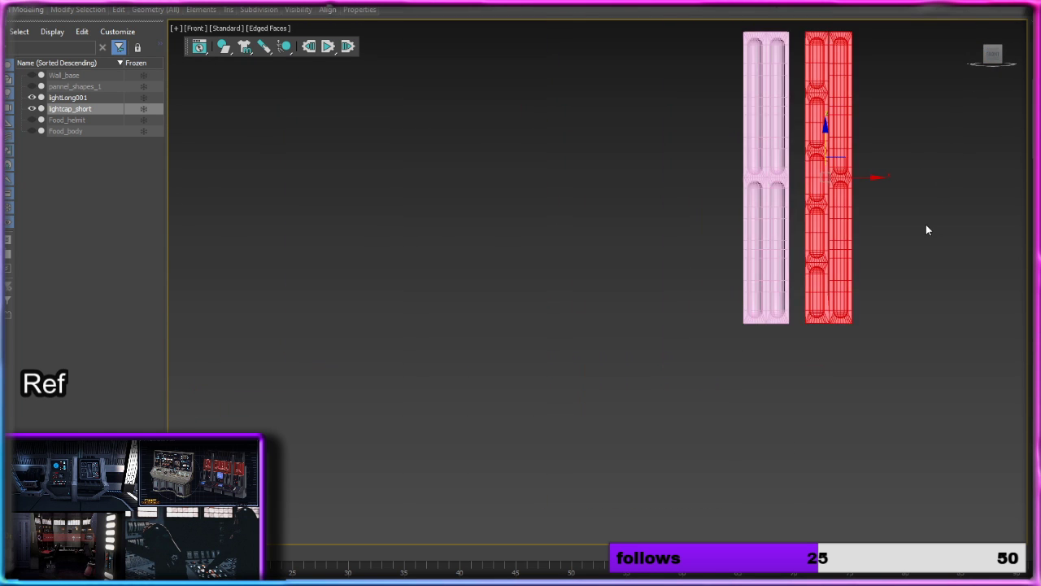
{"action": "middle_click_drag", "start_coordinate": [925, 226], "coordinate": [803, 302]}
{"action": "left_click", "coordinate": [805, 299]}
Step: Select all polygons of the long light column from the front and move them in depth until flush with the short lights' panel
{"action": "scroll", "coordinate": [841, 216], "scroll_direction": "up", "scroll_amount": 3}
{"action": "middle_click_drag", "start_coordinate": [841, 222], "coordinate": [759, 241]}
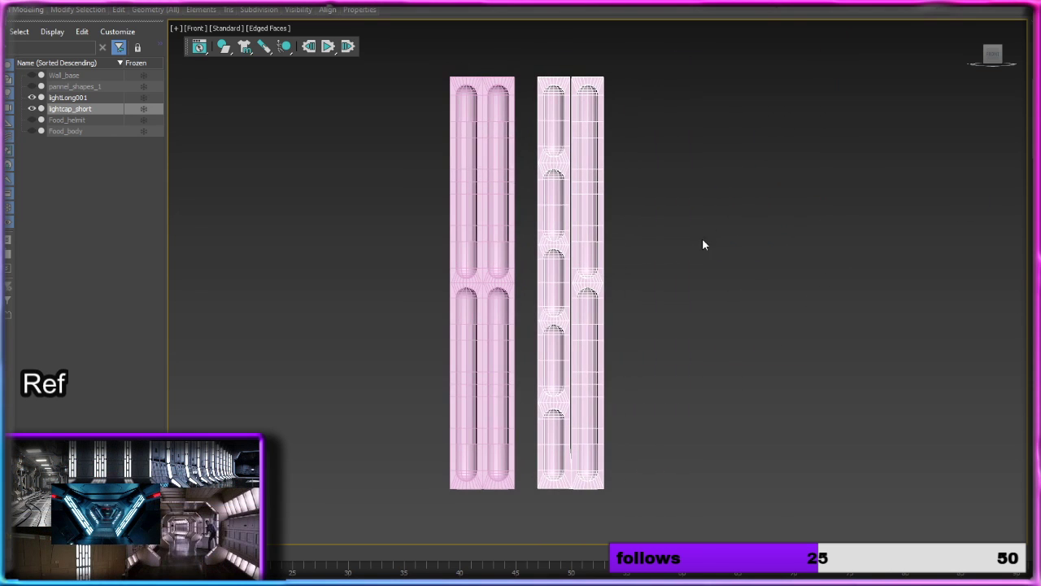
{"action": "left_click_drag", "start_coordinate": [690, 41], "coordinate": [574, 523]}
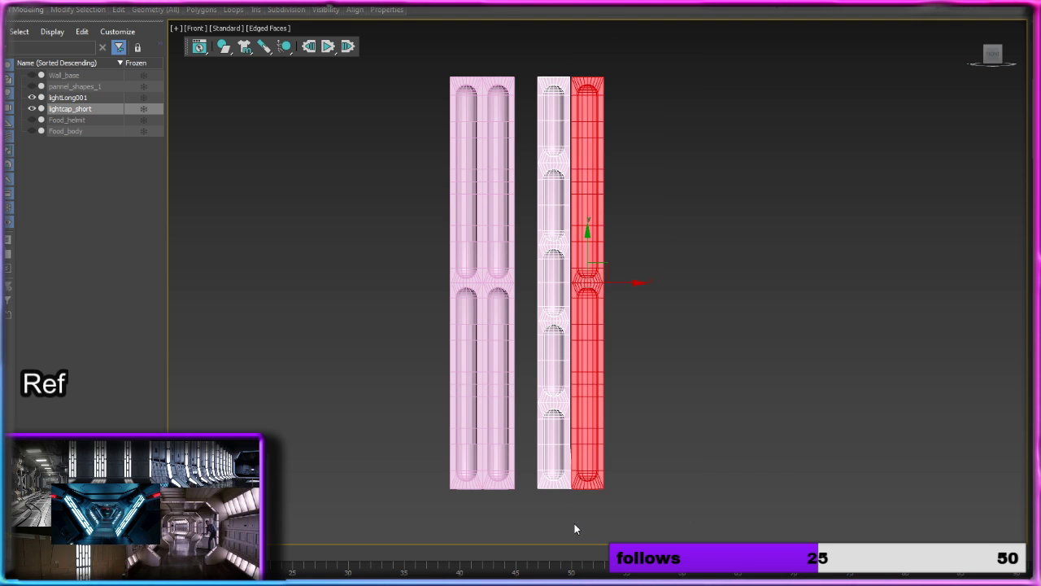
{"action": "scroll", "coordinate": [645, 390], "scroll_direction": "up", "scroll_amount": 3}
{"action": "middle_click_drag", "start_coordinate": [658, 369], "coordinate": [544, 371], "text": "alt"}
{"action": "left_click", "coordinate": [992, 54]}
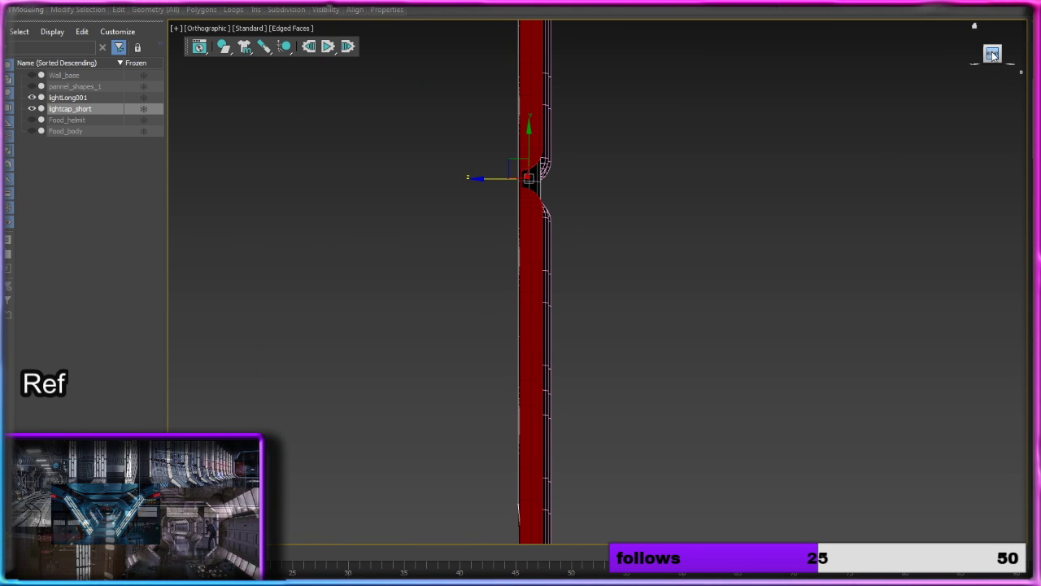
{"action": "scroll", "coordinate": [567, 203], "scroll_direction": "up", "scroll_amount": 4}
{"action": "middle_click_drag", "start_coordinate": [530, 182], "coordinate": [649, 218]}
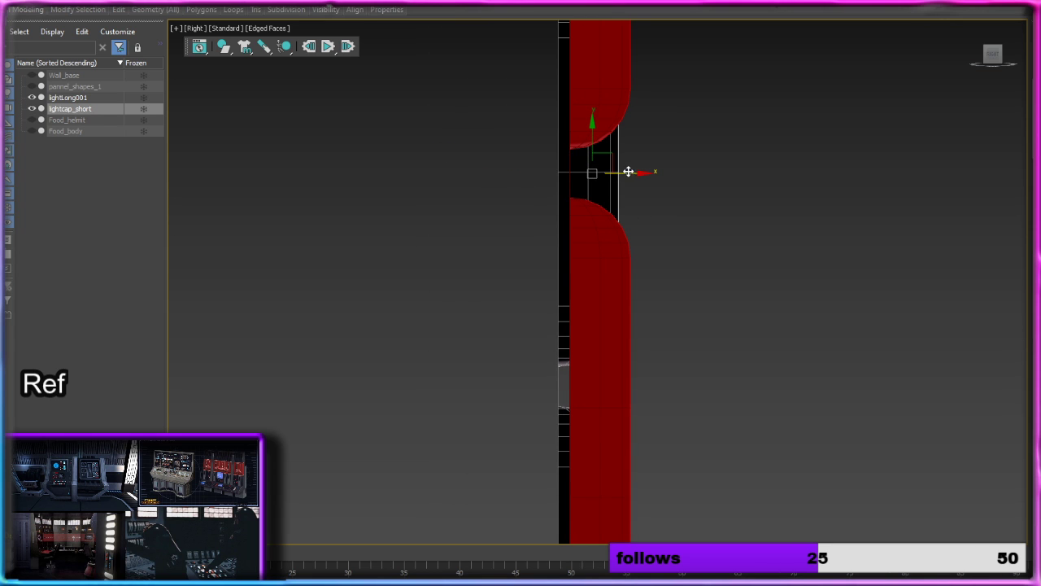
{"action": "left_click_drag", "start_coordinate": [632, 173], "coordinate": [620, 173]}
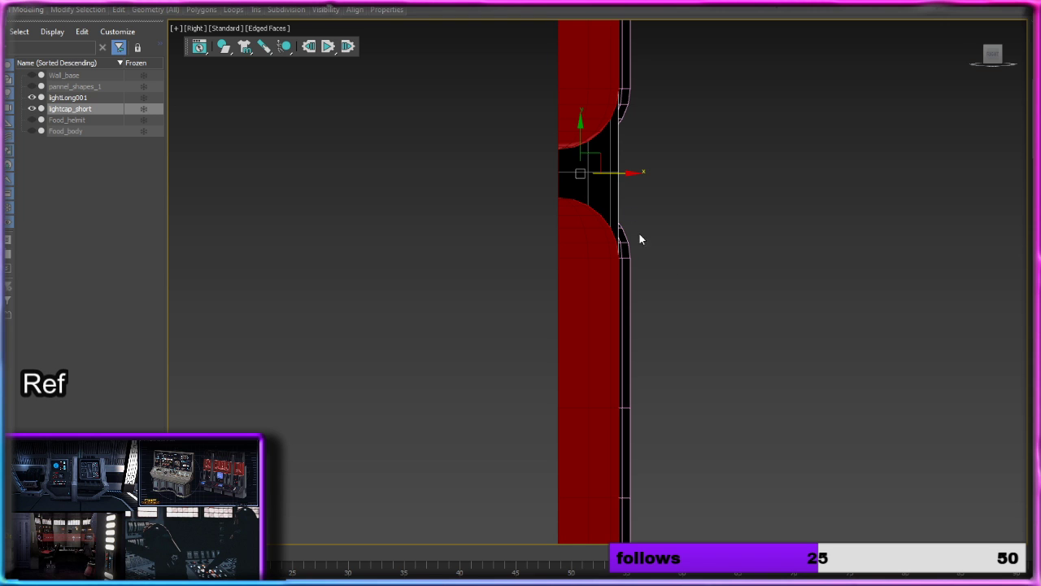
Step: Target-weld the lowest short light's side vertex at its middle ring onto the long column's vertex across the gap
{"action": "middle_click_drag", "start_coordinate": [639, 234], "coordinate": [824, 272], "text": "alt"}
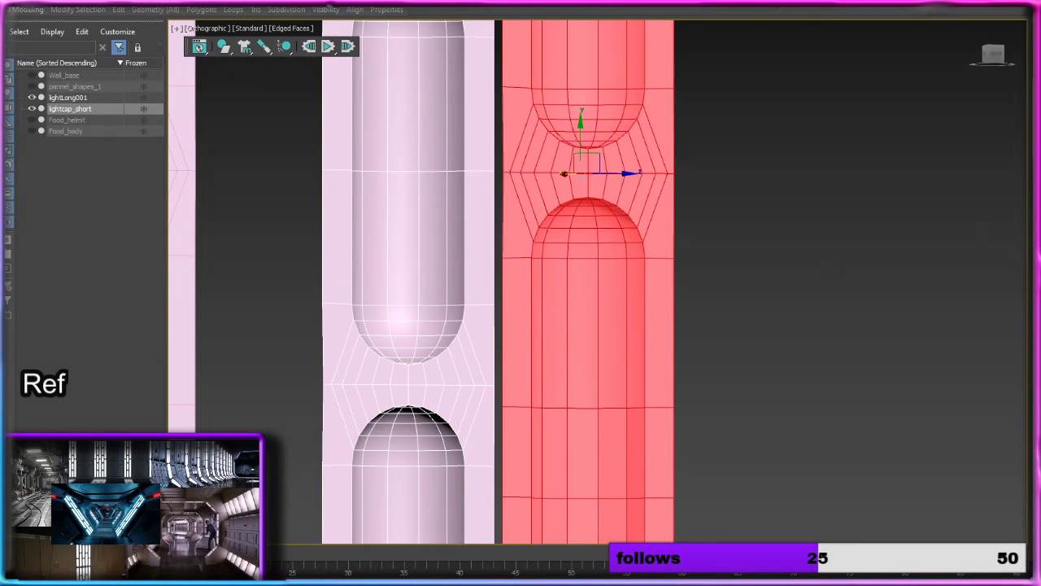
{"action": "key", "text": "1"}
{"action": "middle_click_drag", "start_coordinate": [836, 315], "coordinate": [825, 2]}
{"action": "middle_click_drag", "start_coordinate": [852, 348], "coordinate": [839, 130]}
{"action": "mouse_move", "coordinate": [807, 328]}
{"action": "middle_mouse_down"}
{"action": "mouse_move", "coordinate": [816, 272]}
{"action": "mouse_move", "coordinate": [809, 55]}
{"action": "middle_mouse_up"}
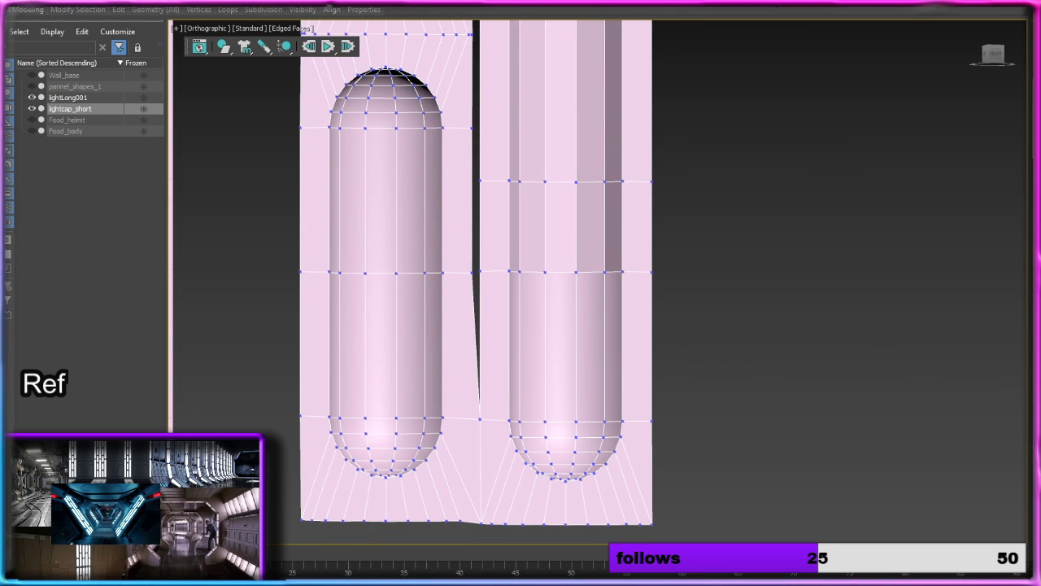
{"action": "left_click", "coordinate": [473, 272]}
{"action": "left_click", "coordinate": [479, 272]}
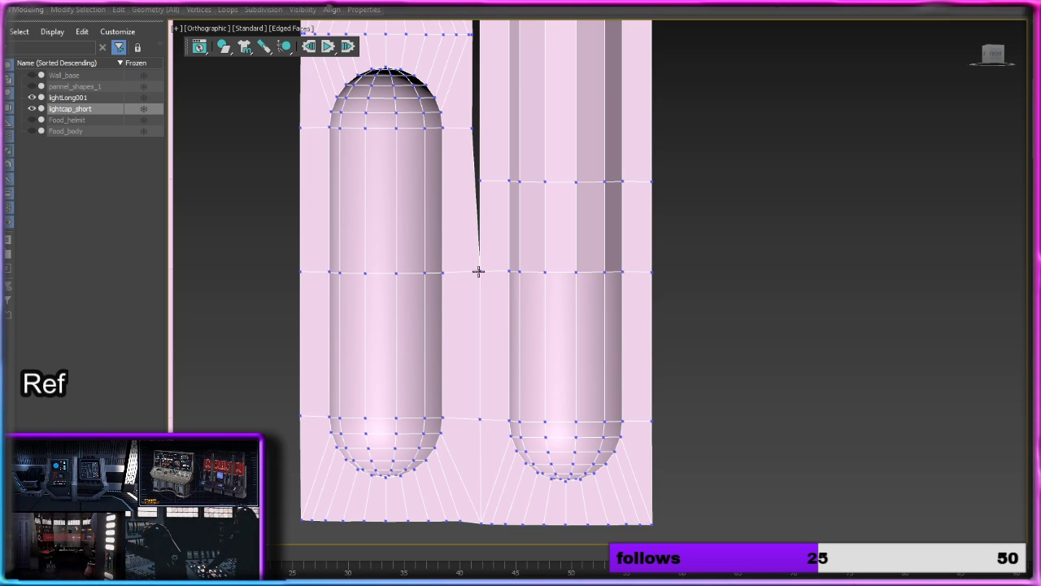
Step: Add Swift Loops across the lowest short light level with the long column's ring, and across the long column level with that light's upper cap ring
{"action": "middle_click_drag", "start_coordinate": [643, 288], "coordinate": [592, 291], "text": "alt"}
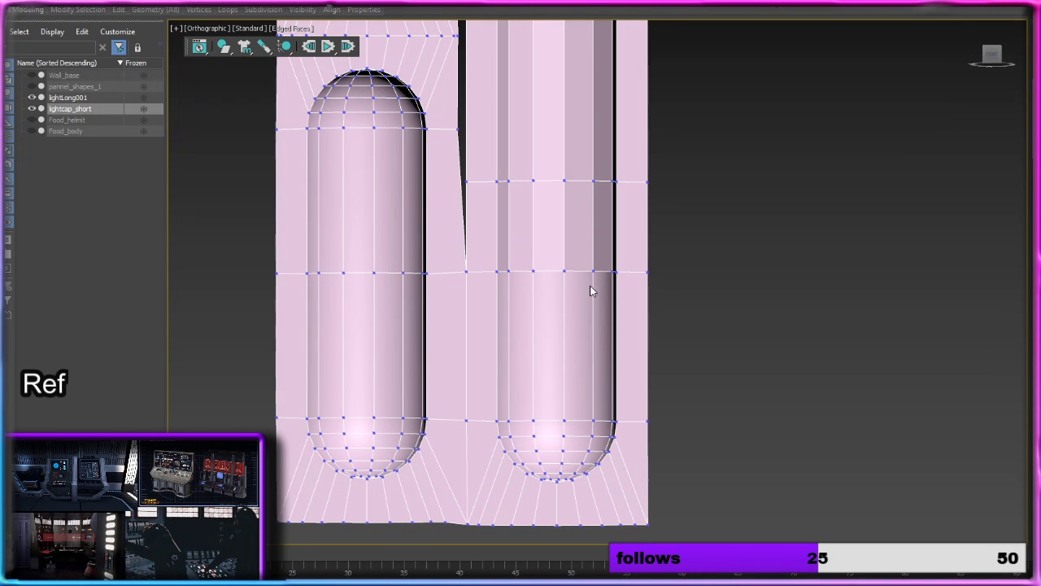
{"action": "mouse_move", "coordinate": [119, 9]}
{"action": "left_click", "coordinate": [219, 40]}
{"action": "scroll", "coordinate": [405, 192], "scroll_direction": "up", "scroll_amount": 3}
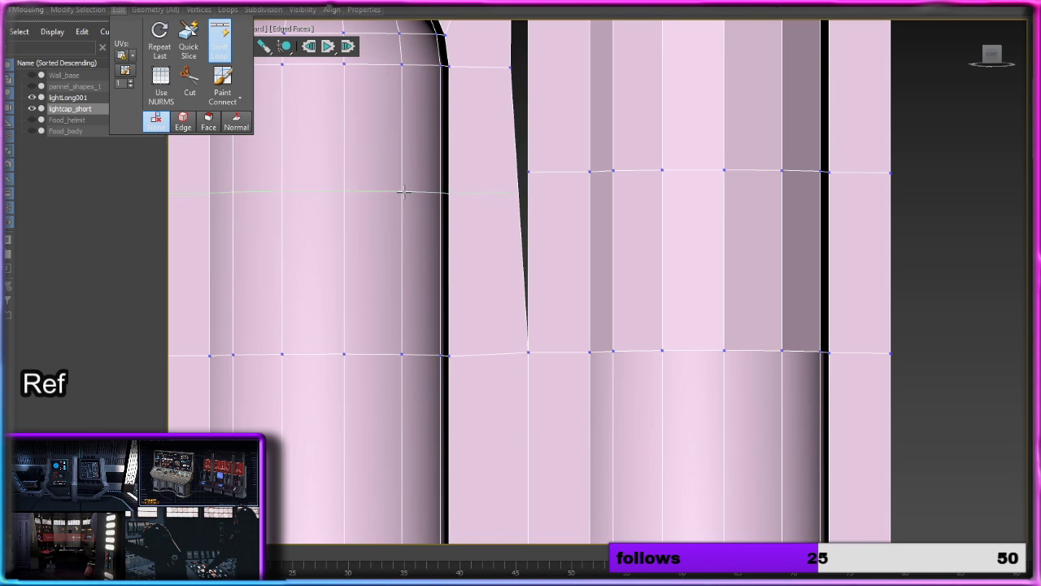
{"action": "left_click", "coordinate": [404, 171]}
{"action": "middle_click_drag", "start_coordinate": [472, 135], "coordinate": [506, 460]}
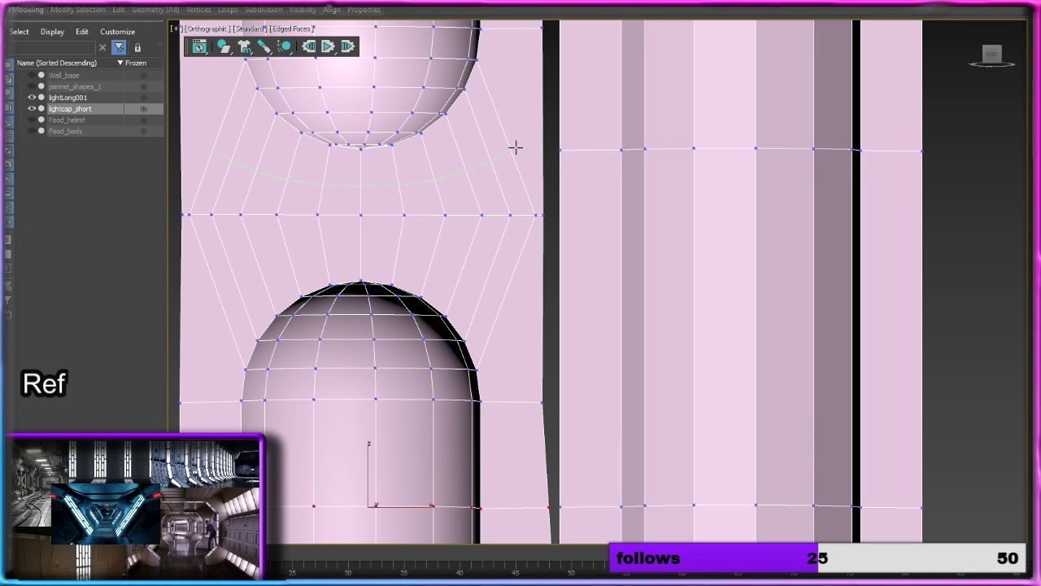
{"action": "left_click", "coordinate": [783, 405]}
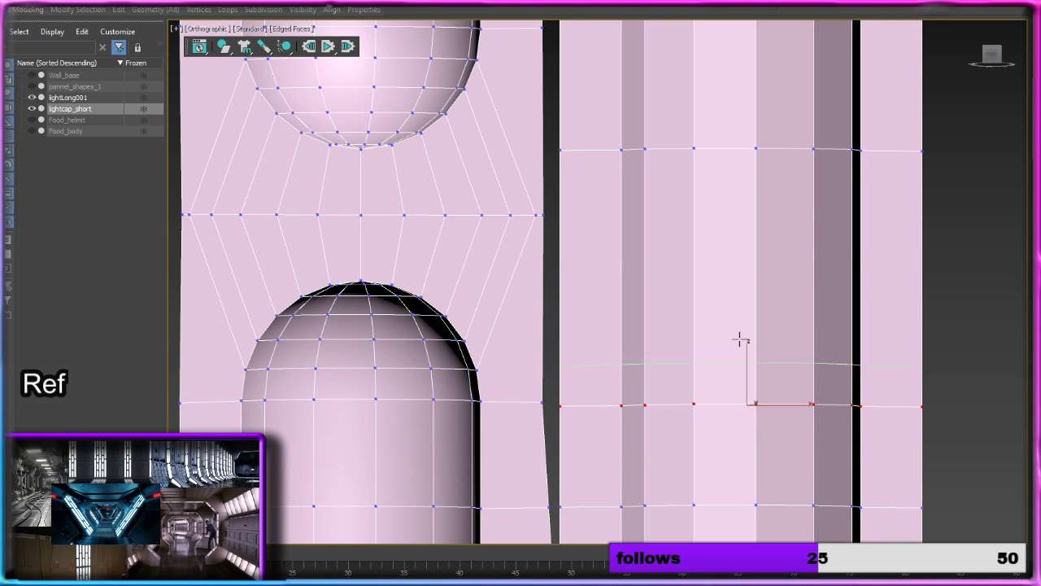
Step: Add Swift Loops across the second short light level with the long column's ring, and across the long column level with that light's middle ring
{"action": "middle_click_drag", "start_coordinate": [677, 270], "coordinate": [666, 566]}
{"action": "middle_click_drag", "start_coordinate": [640, 253], "coordinate": [639, 403]}
{"action": "left_click", "coordinate": [407, 315]}
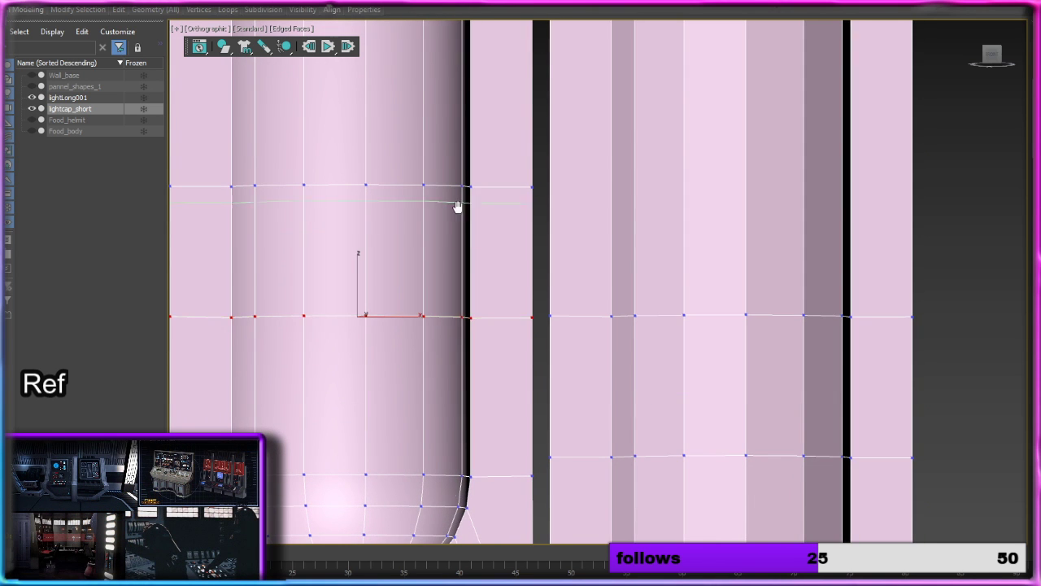
{"action": "middle_click_drag", "start_coordinate": [458, 207], "coordinate": [466, 409]}
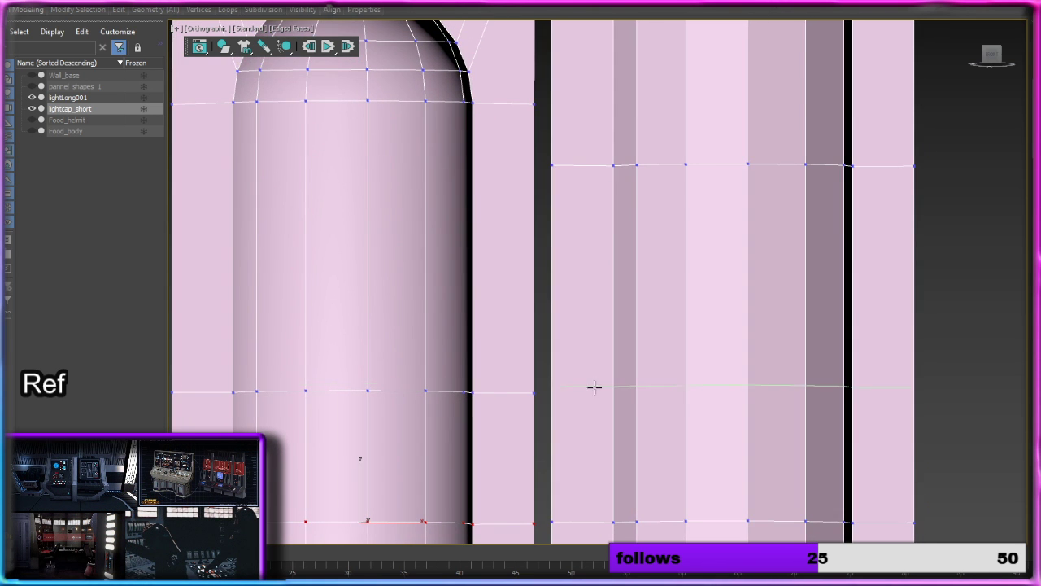
{"action": "left_click", "coordinate": [720, 395]}
Step: Add Swift Loops across the long column level with the third short light's lower cap ring, and across that light near the long light's upper cap ring
{"action": "middle_click_drag", "start_coordinate": [651, 305], "coordinate": [578, 451]}
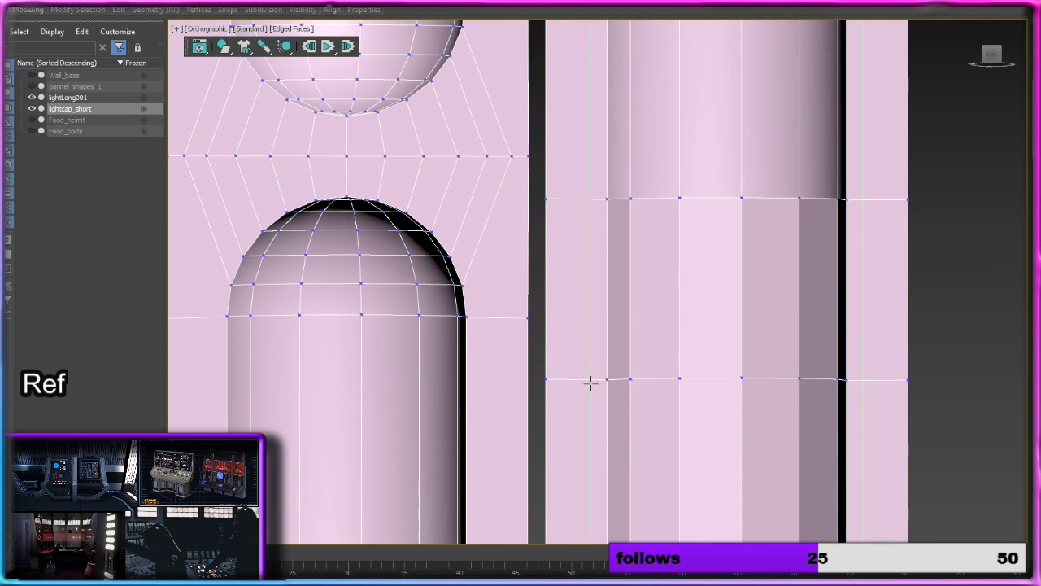
{"action": "middle_click_drag", "start_coordinate": [577, 244], "coordinate": [576, 356]}
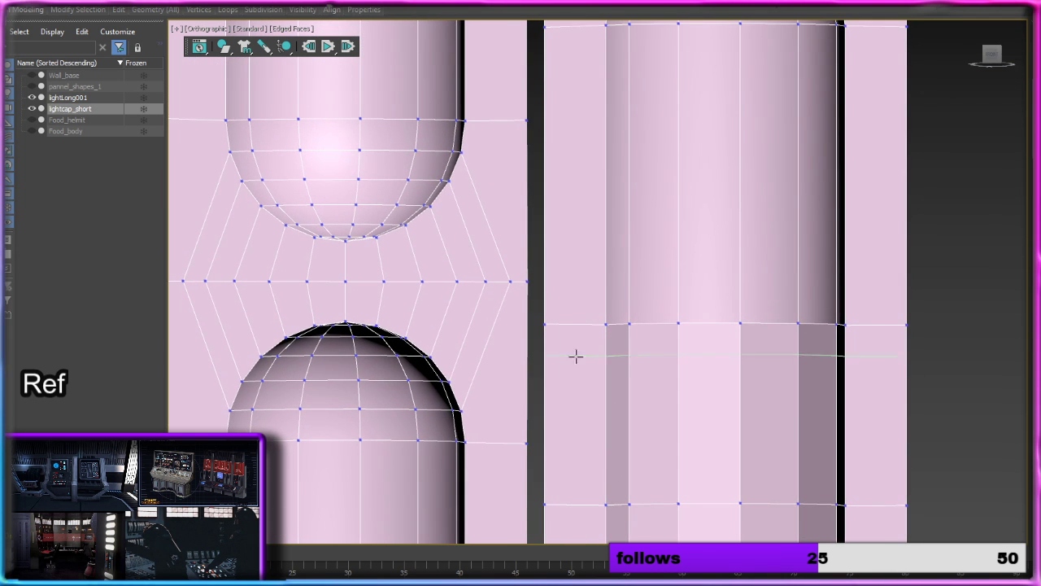
{"action": "middle_click_drag", "start_coordinate": [600, 223], "coordinate": [593, 393]}
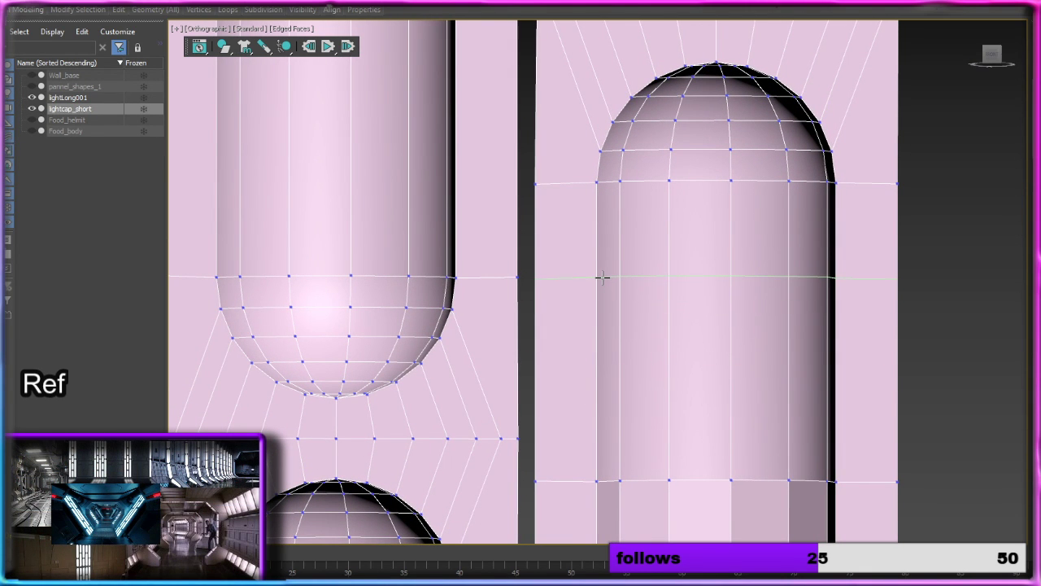
{"action": "left_click", "coordinate": [602, 277]}
{"action": "left_click", "coordinate": [423, 188]}
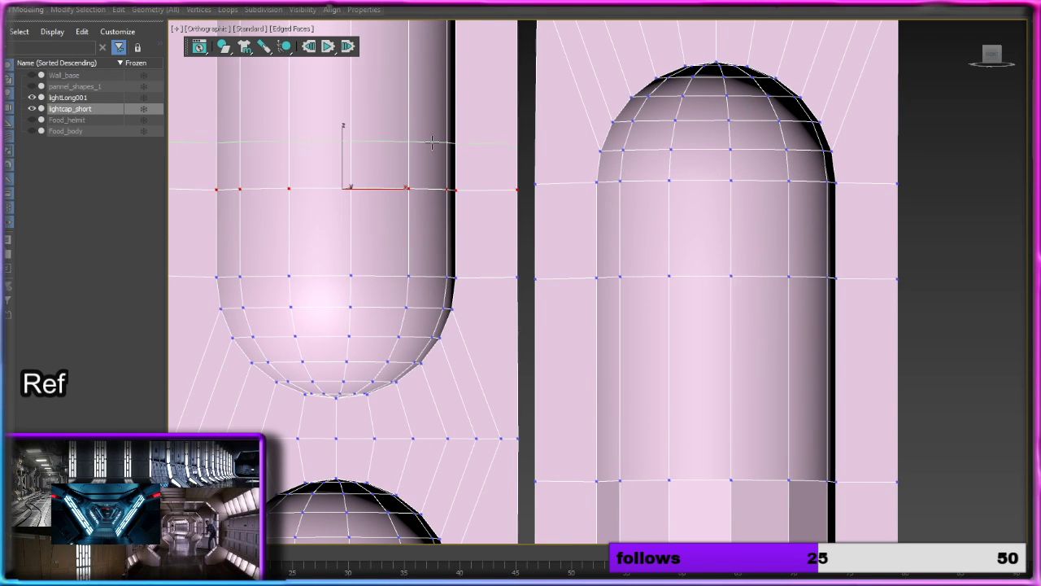
Step: Add Swift Loops across the third short light level with the upper long light's lower cap ring, and across the long column level with that short light's upper cap ring
{"action": "middle_click_drag", "start_coordinate": [432, 145], "coordinate": [494, 448]}
{"action": "middle_click_drag", "start_coordinate": [461, 158], "coordinate": [453, 325]}
{"action": "left_click", "coordinate": [454, 303]}
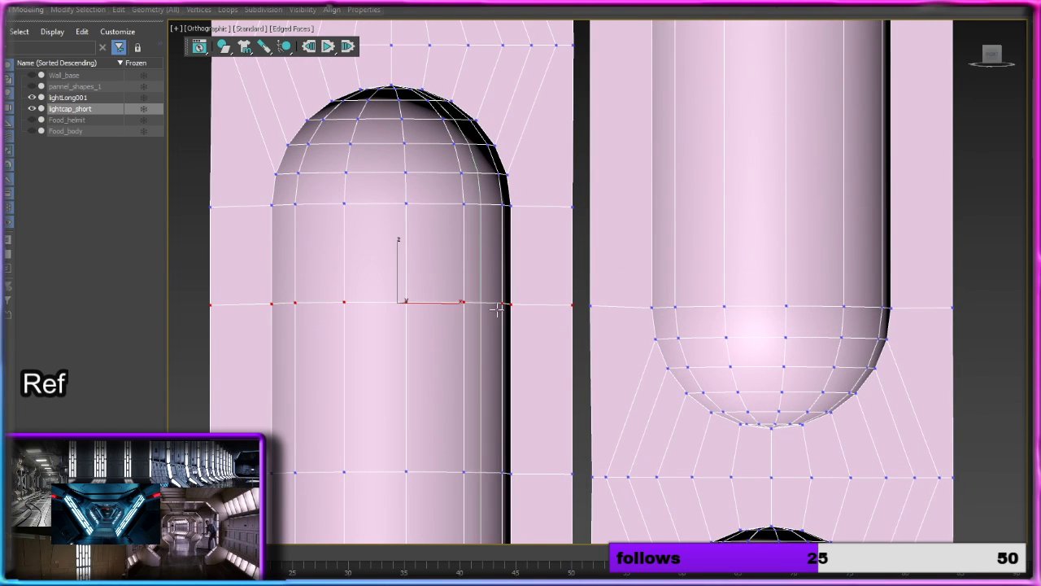
{"action": "left_click", "coordinate": [755, 210]}
Step: Move the long column's edge loop near the fourth short light's upper cap up, level with that cap's ring
{"action": "middle_click_drag", "start_coordinate": [643, 130], "coordinate": [618, 407]}
{"action": "middle_click_drag", "start_coordinate": [624, 186], "coordinate": [618, 412]}
{"action": "middle_click_drag", "start_coordinate": [651, 286], "coordinate": [633, 457]}
{"action": "middle_click_drag", "start_coordinate": [614, 208], "coordinate": [623, 441]}
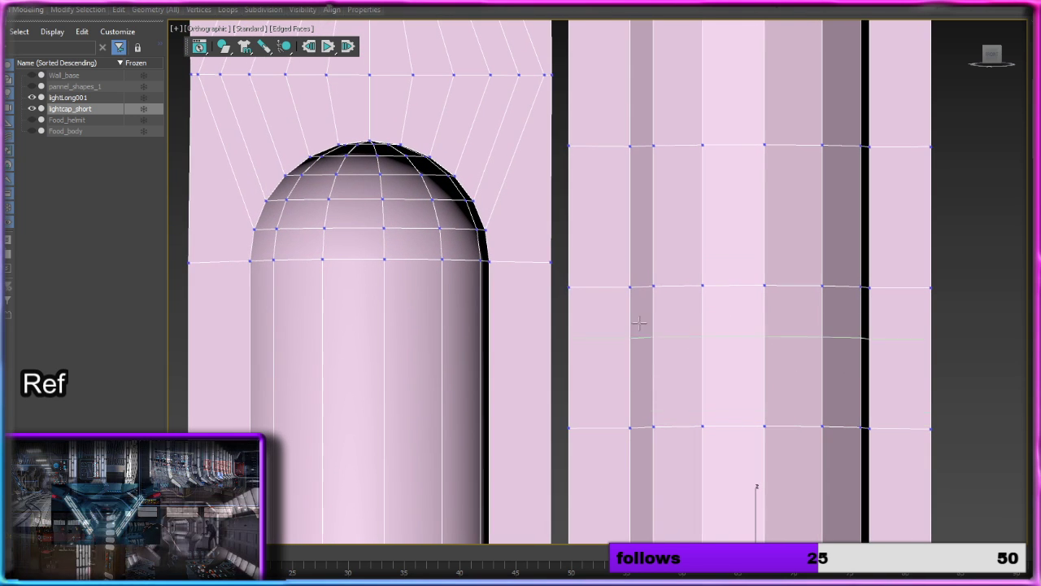
{"action": "right_click", "coordinate": [632, 265]}
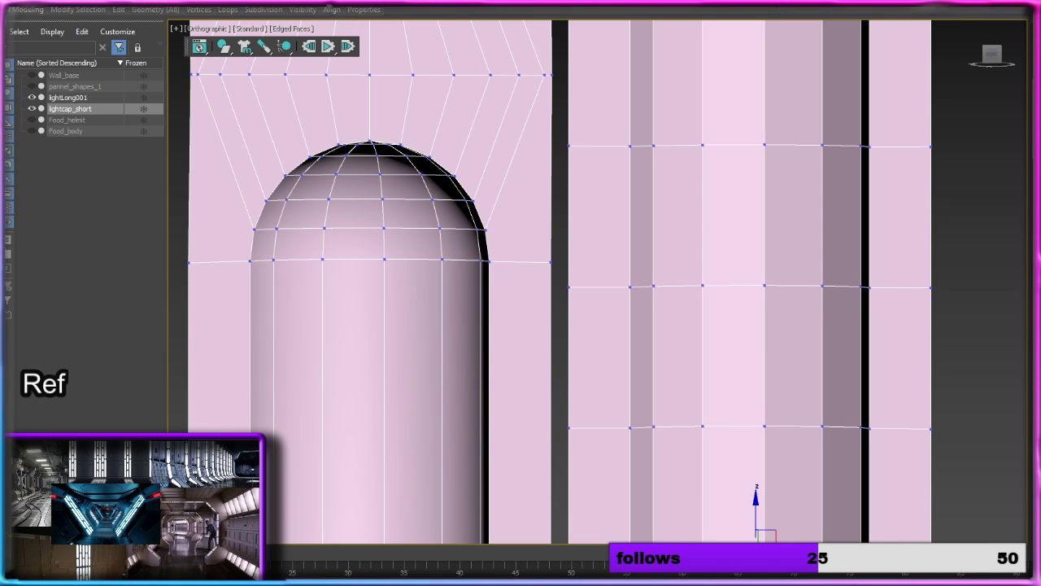
{"action": "key", "text": "2"}
{"action": "double_click", "coordinate": [729, 286]}
{"action": "left_click_drag", "start_coordinate": [758, 255], "coordinate": [759, 233]}
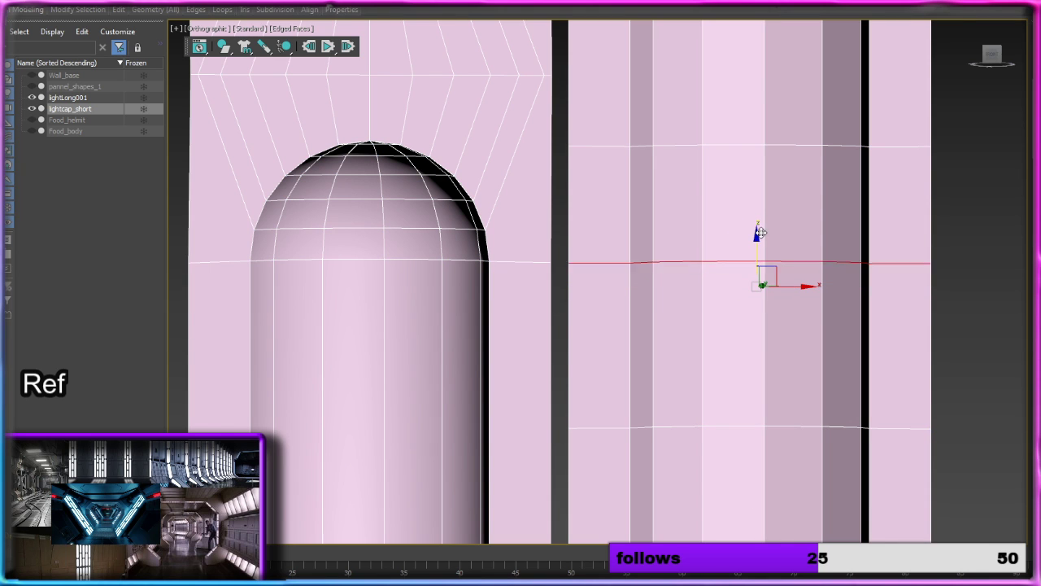
{"action": "left_click", "coordinate": [684, 208]}
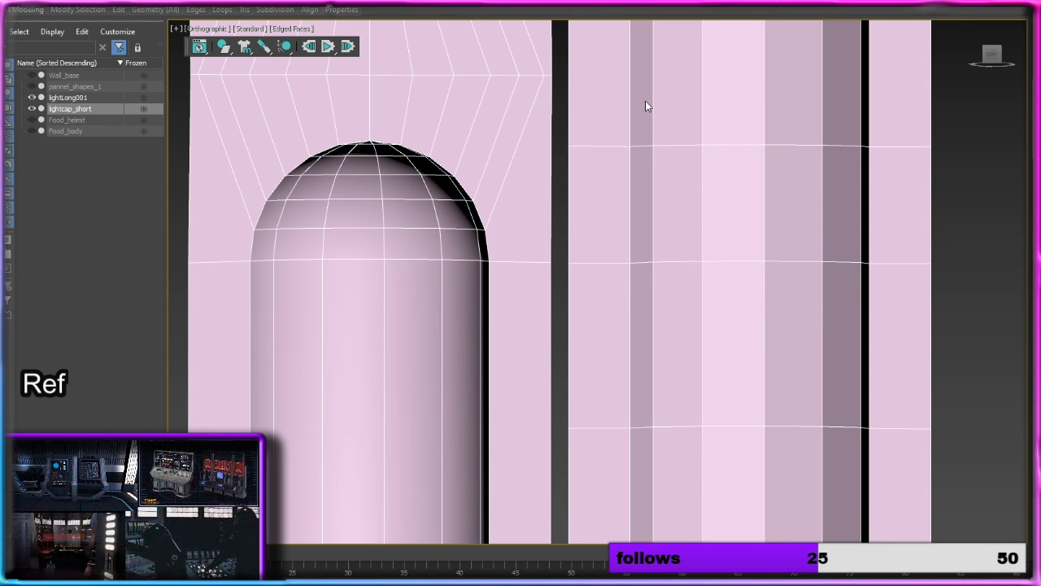
Step: Add Swift Loops across the long column at the row below the top short light and its lower cap ring, and across that light at the column's ring
{"action": "middle_click_drag", "start_coordinate": [646, 101], "coordinate": [650, 399]}
{"action": "mouse_move", "coordinate": [136, 13]}
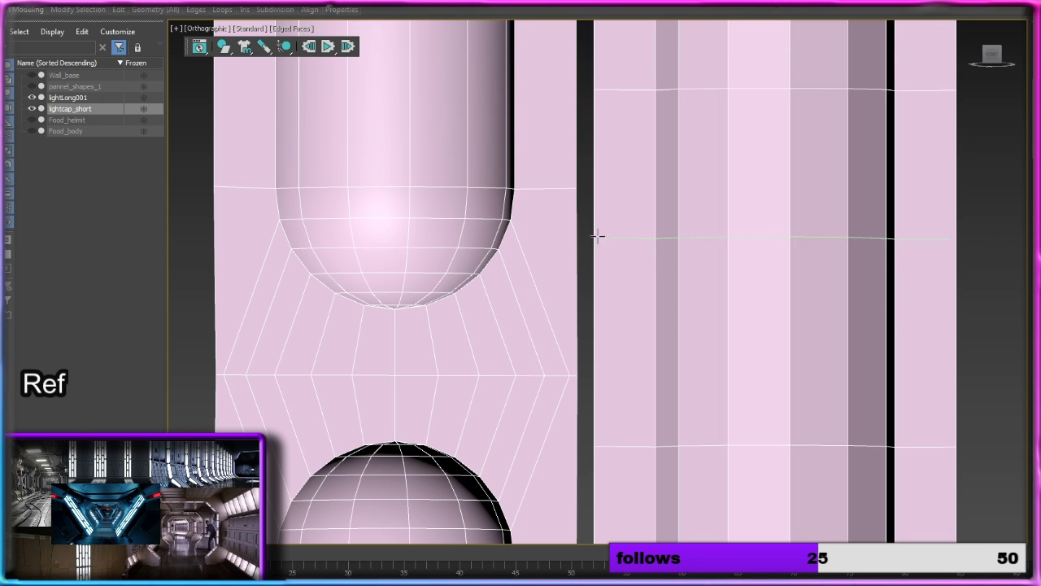
{"action": "left_click", "coordinate": [612, 378]}
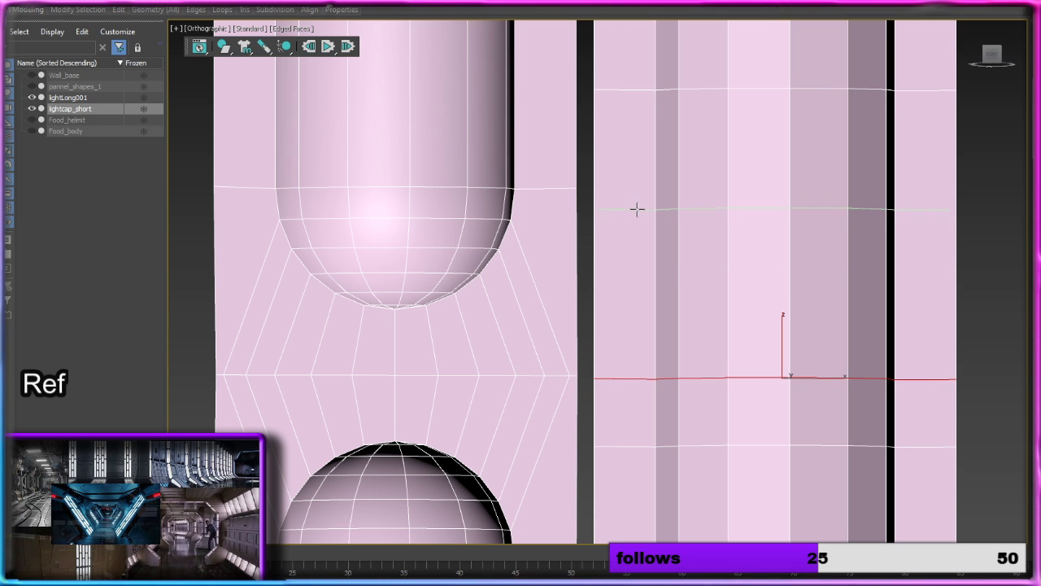
{"action": "left_click", "coordinate": [635, 189]}
{"action": "middle_click_drag", "start_coordinate": [635, 189], "coordinate": [646, 407]}
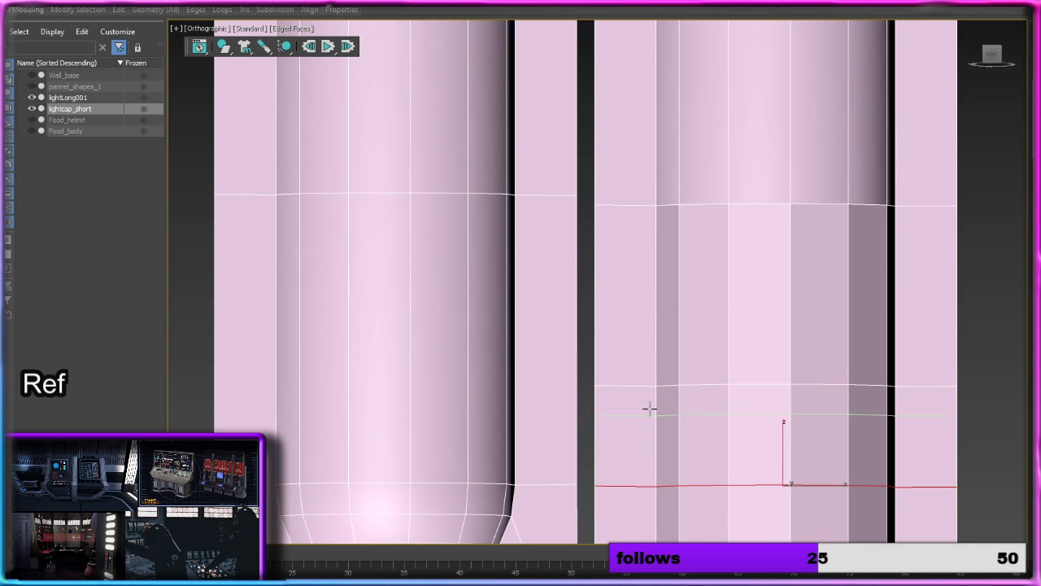
{"action": "left_click", "coordinate": [429, 379]}
Step: Target-weld the top short light's side vertices at its upper cap ring and top corner onto the long column's matching vertices
{"action": "middle_click_drag", "start_coordinate": [446, 189], "coordinate": [461, 481]}
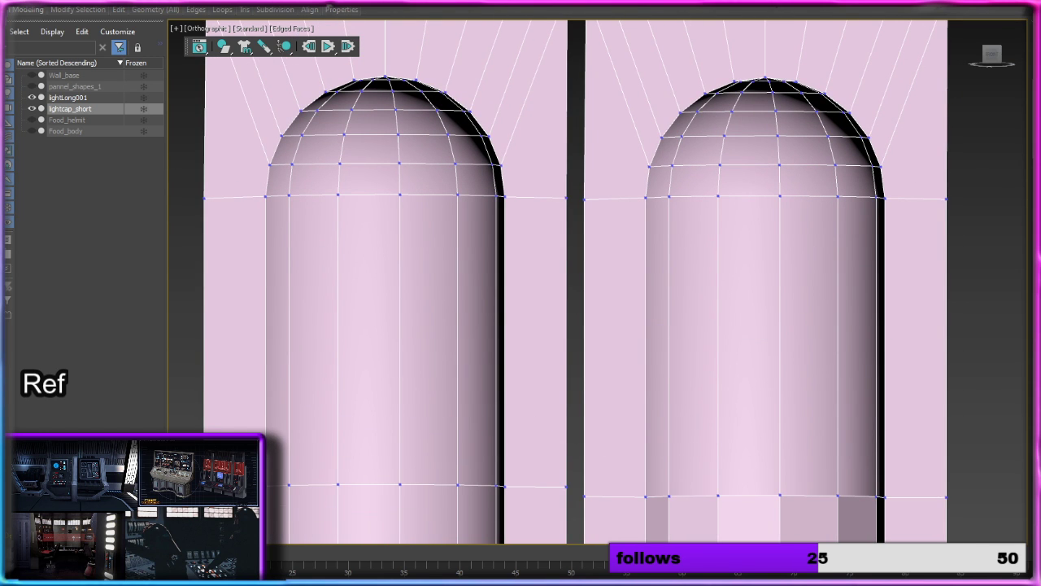
{"action": "key", "text": "1"}
{"action": "left_click", "coordinate": [567, 197]}
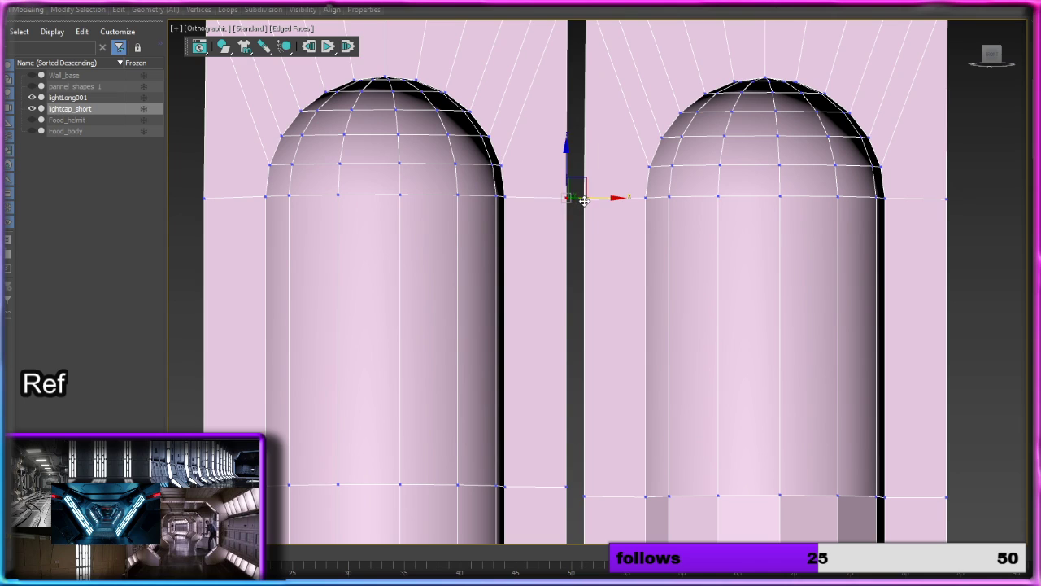
{"action": "left_click_drag", "start_coordinate": [584, 201], "coordinate": [602, 200]}
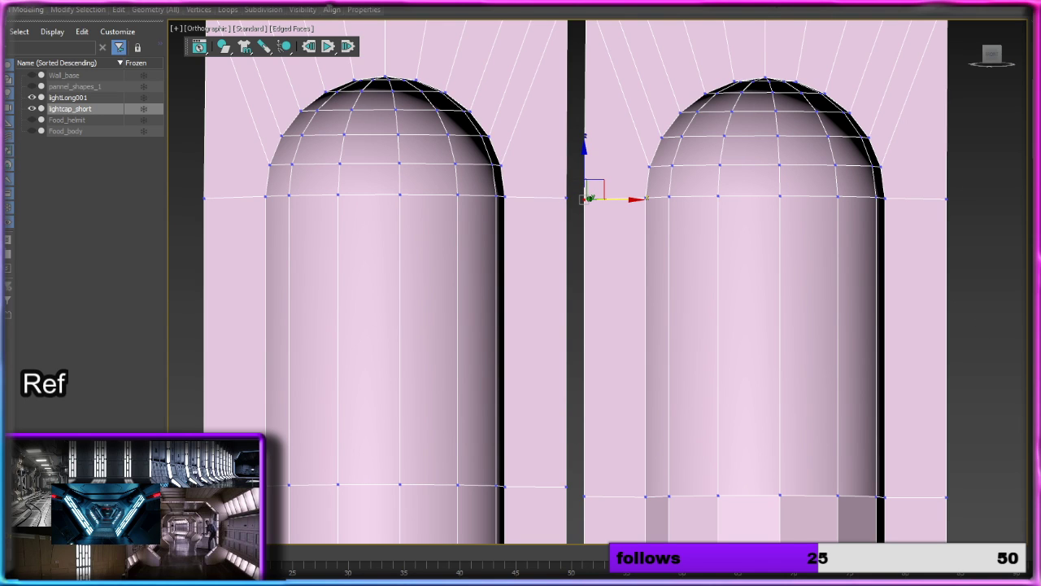
{"action": "left_click", "coordinate": [1039, 356]}
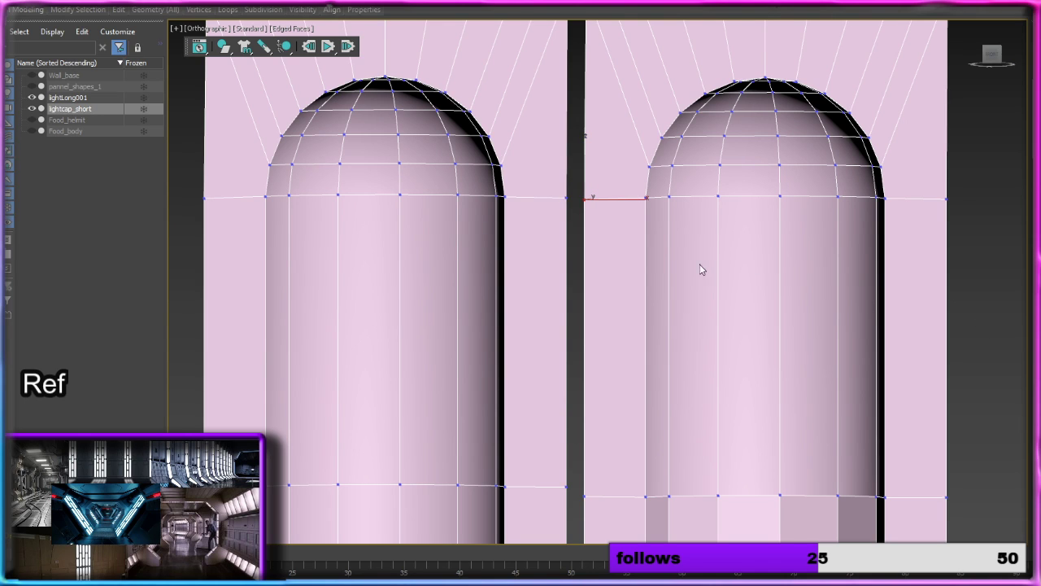
{"action": "left_click", "coordinate": [565, 198]}
{"action": "left_click", "coordinate": [585, 198]}
{"action": "middle_click_drag", "start_coordinate": [593, 150], "coordinate": [590, 272]}
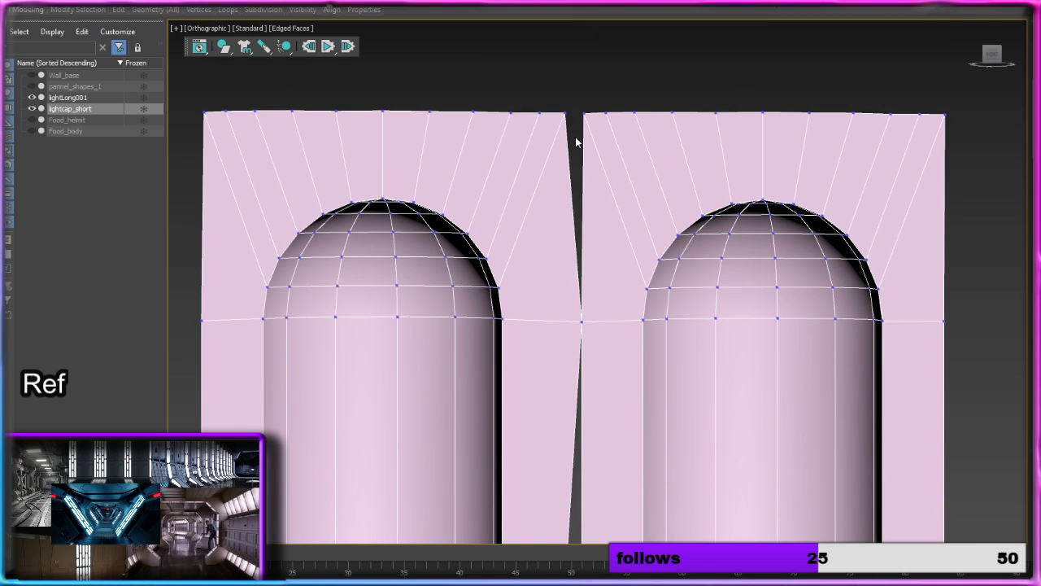
{"action": "left_click", "coordinate": [564, 111]}
{"action": "left_click", "coordinate": [584, 114]}
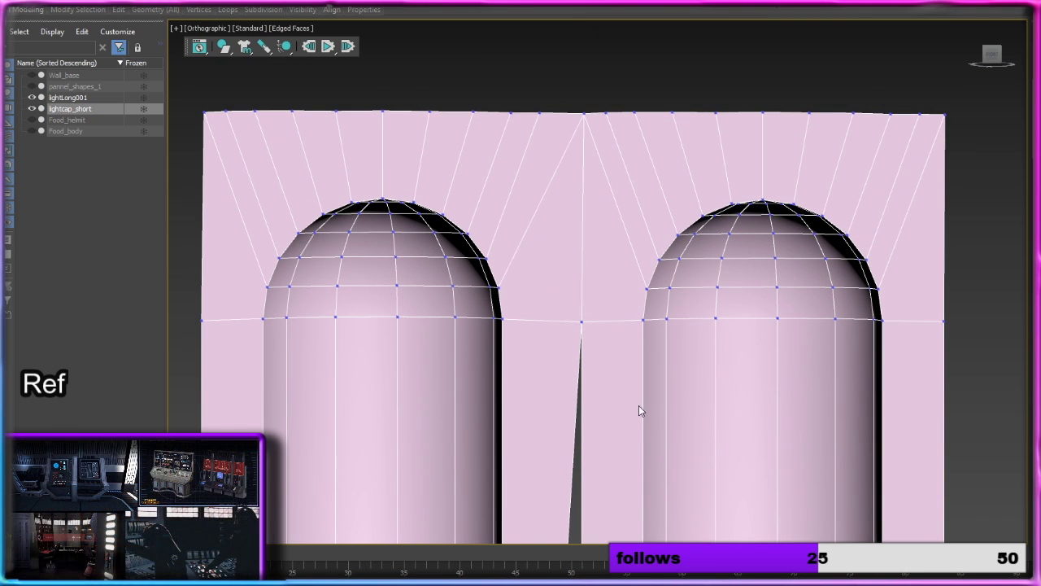
Step: Target-weld the side vertices of the top short light's two body rings onto the long column's matching vertices
{"action": "middle_click_drag", "start_coordinate": [639, 406], "coordinate": [552, 14]}
{"action": "left_click", "coordinate": [484, 178]}
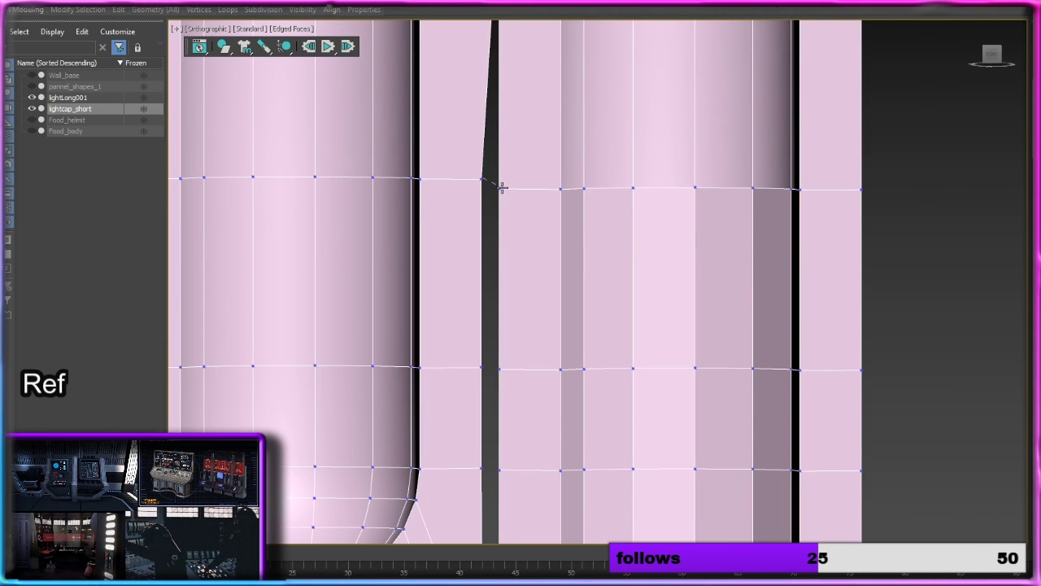
{"action": "left_click", "coordinate": [500, 189]}
{"action": "middle_click_drag", "start_coordinate": [523, 321], "coordinate": [513, 121]}
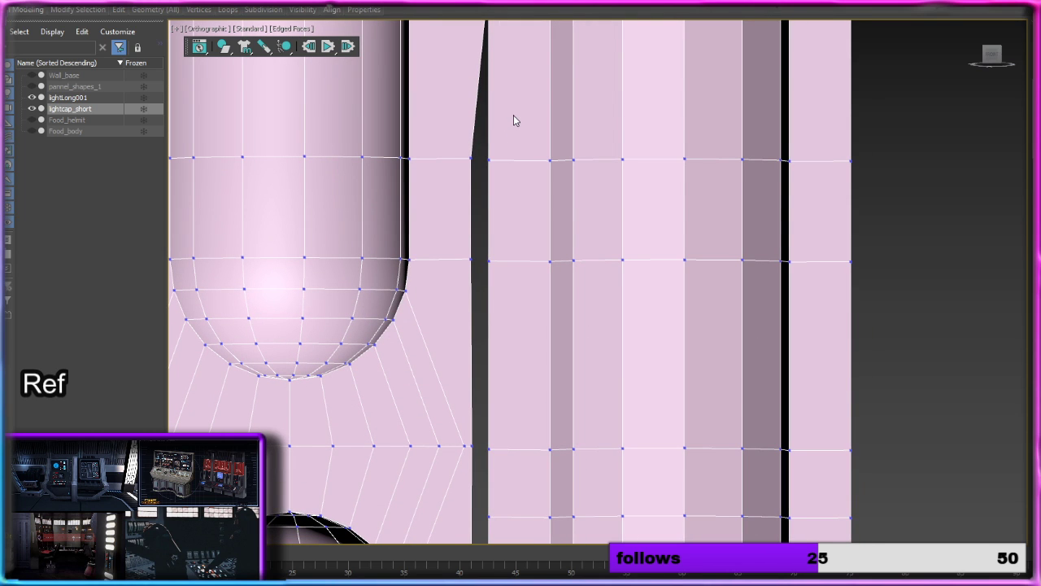
{"action": "left_click", "coordinate": [489, 160]}
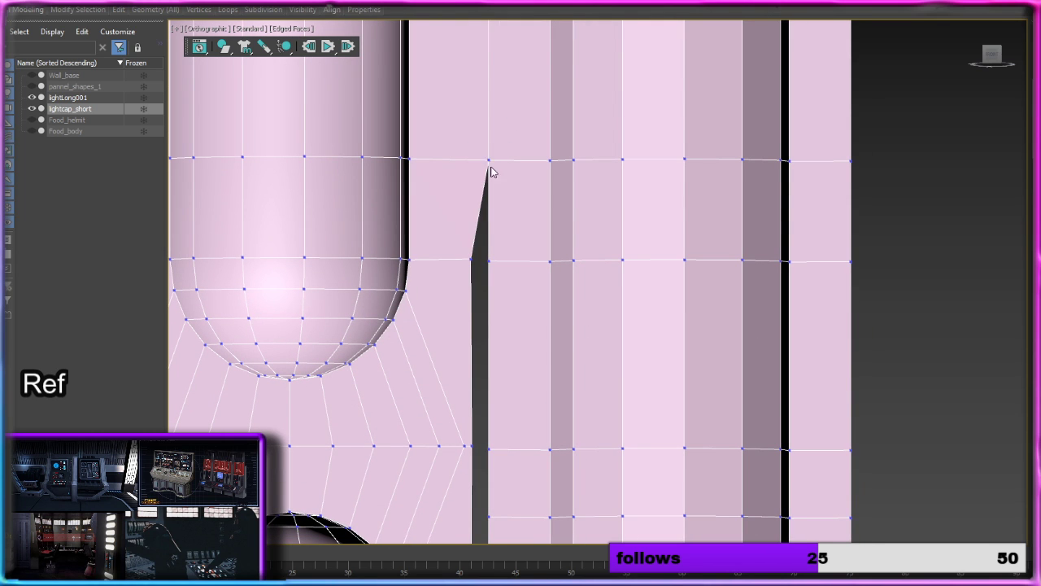
Step: Target-weld the top short light's lower cap ring vertex and the side vertex of the row beneath it onto the long column
{"action": "middle_click_drag", "start_coordinate": [517, 233], "coordinate": [502, 130]}
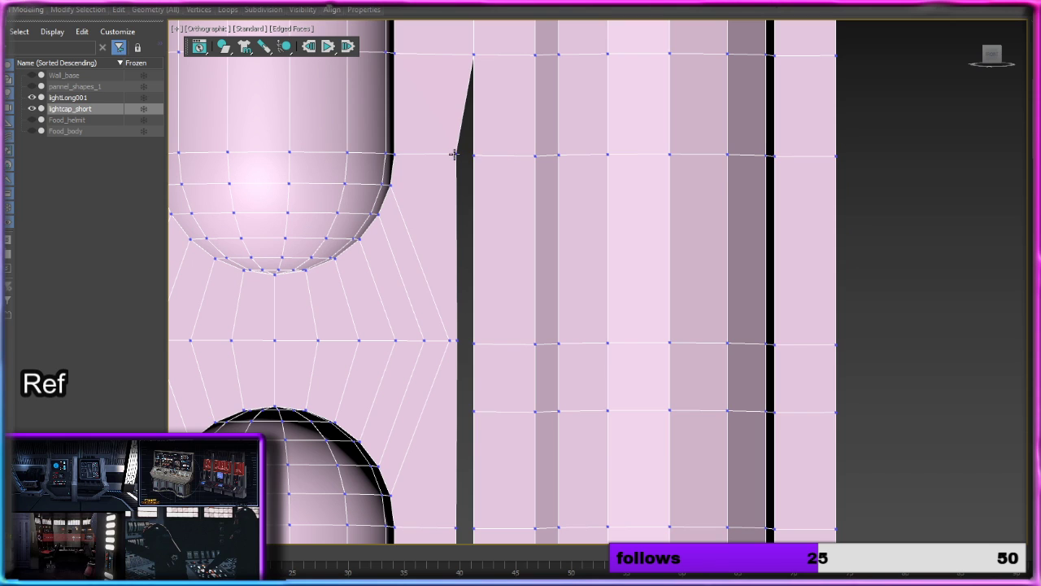
{"action": "left_click", "coordinate": [456, 154]}
{"action": "left_click", "coordinate": [473, 155]}
{"action": "middle_click_drag", "start_coordinate": [510, 255], "coordinate": [486, 98]}
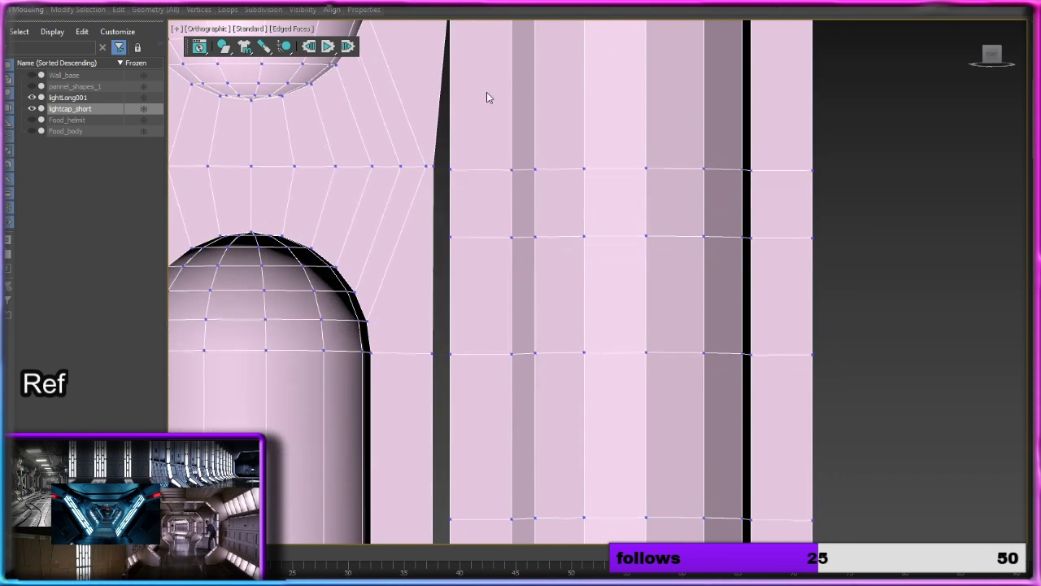
{"action": "left_click", "coordinate": [430, 168]}
{"action": "left_click", "coordinate": [450, 169]}
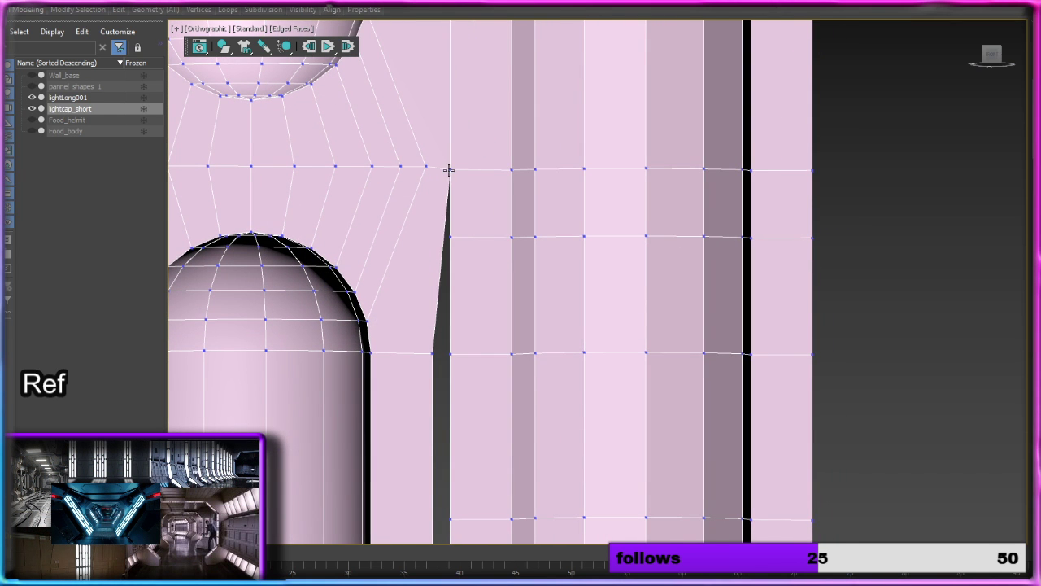
Step: Target-weld the long column's extra ring vertex onto the fourth short light's upper cap ring vertex, and move the column's next side vertex slightly down
{"action": "left_click", "coordinate": [451, 237]}
{"action": "left_click", "coordinate": [433, 353]}
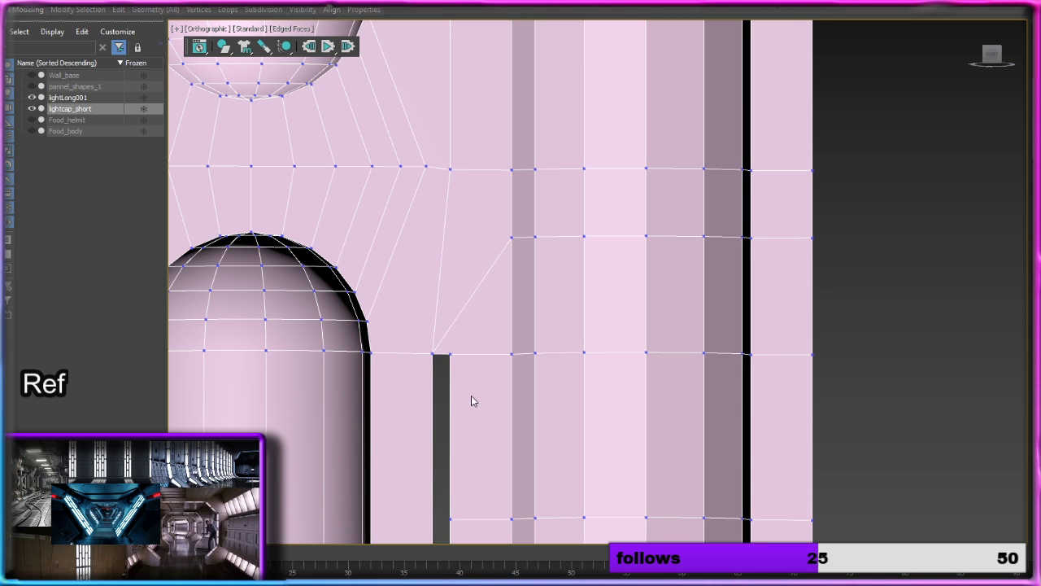
{"action": "middle_click_drag", "start_coordinate": [473, 389], "coordinate": [486, 155]}
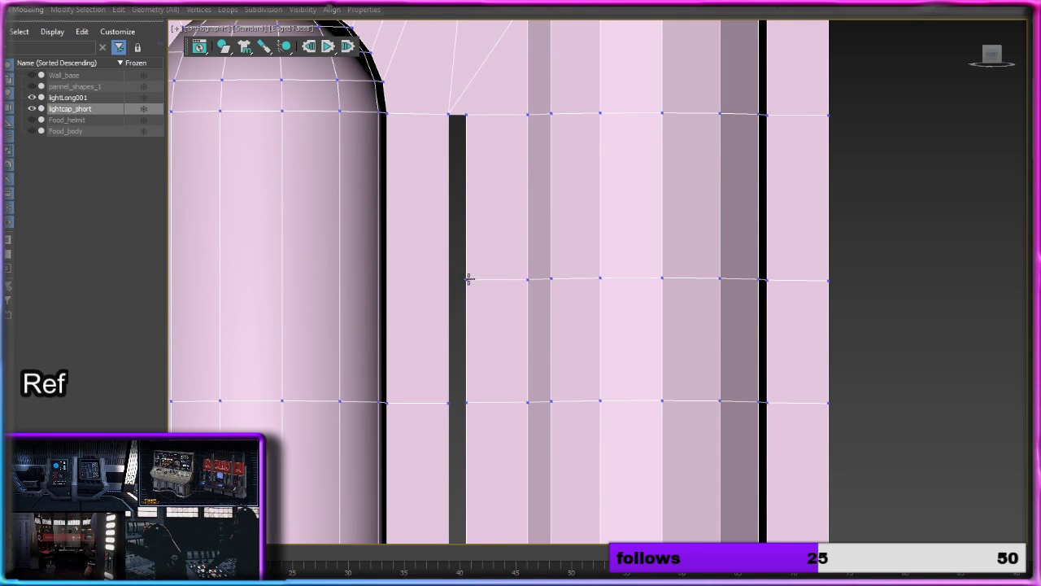
{"action": "middle_click_drag", "start_coordinate": [447, 211], "coordinate": [465, 210]}
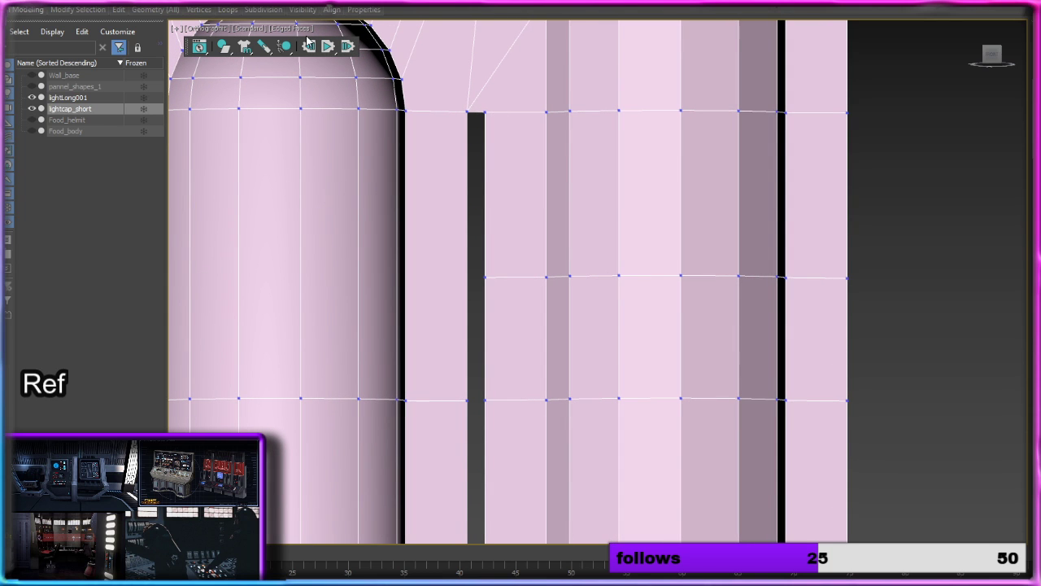
{"action": "left_click", "coordinate": [485, 111]}
{"action": "left_click_drag", "start_coordinate": [485, 111], "coordinate": [486, 134]}
Step: Add two Swift Loops across the fourth short light, level with the long column's lowered side vertex and with the ring beneath it
{"action": "middle_click_drag", "start_coordinate": [409, 240], "coordinate": [506, 235]}
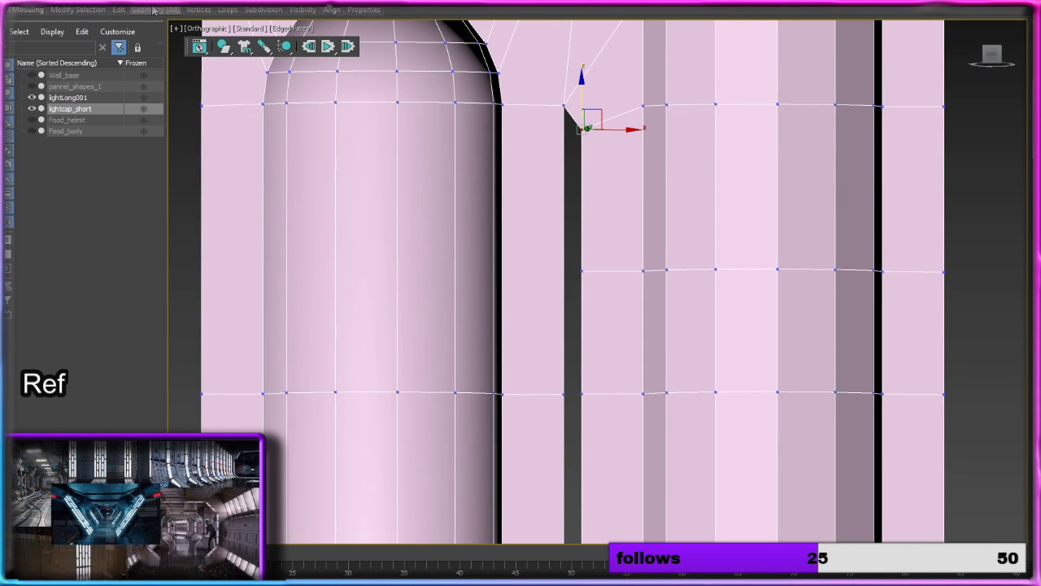
{"action": "mouse_move", "coordinate": [153, 9]}
{"action": "left_click", "coordinate": [229, 30]}
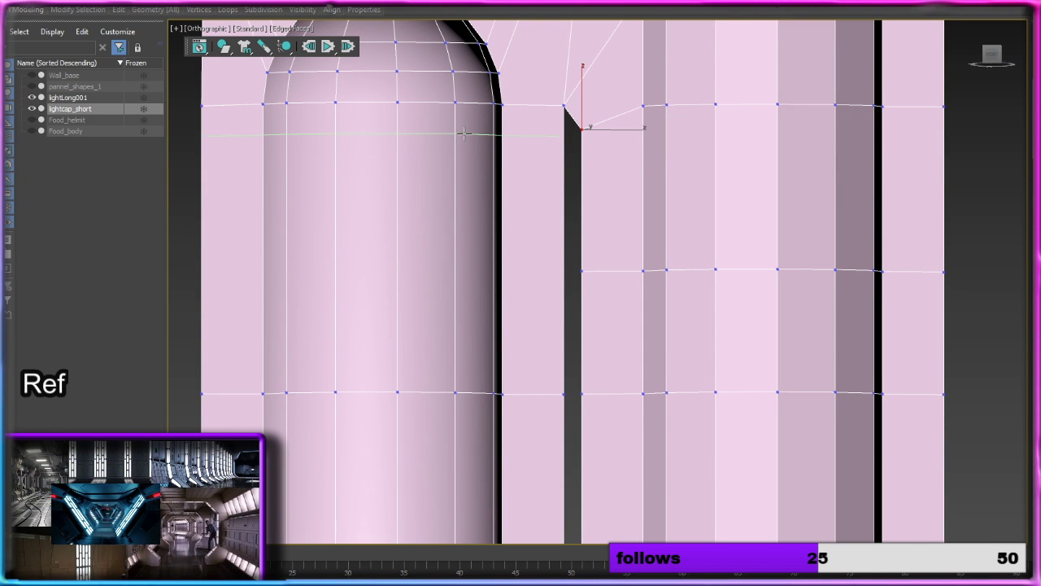
{"action": "left_click", "coordinate": [484, 129]}
{"action": "left_click", "coordinate": [492, 272]}
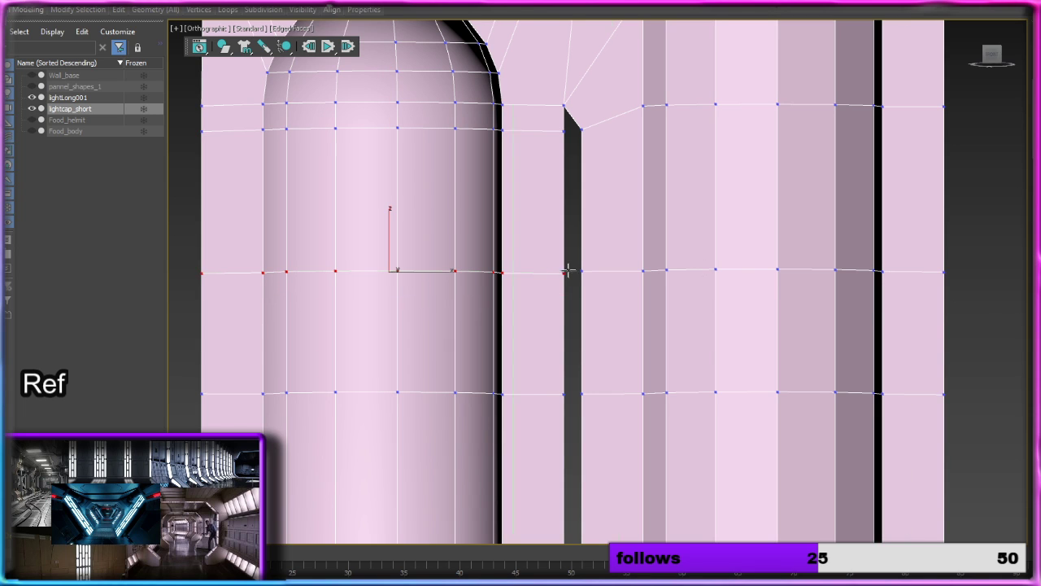
Step: Target-weld the side vertices of the fourth short light's two new loops and the ring beneath them with the long column's matching vertices
{"action": "left_click", "coordinate": [566, 129]}
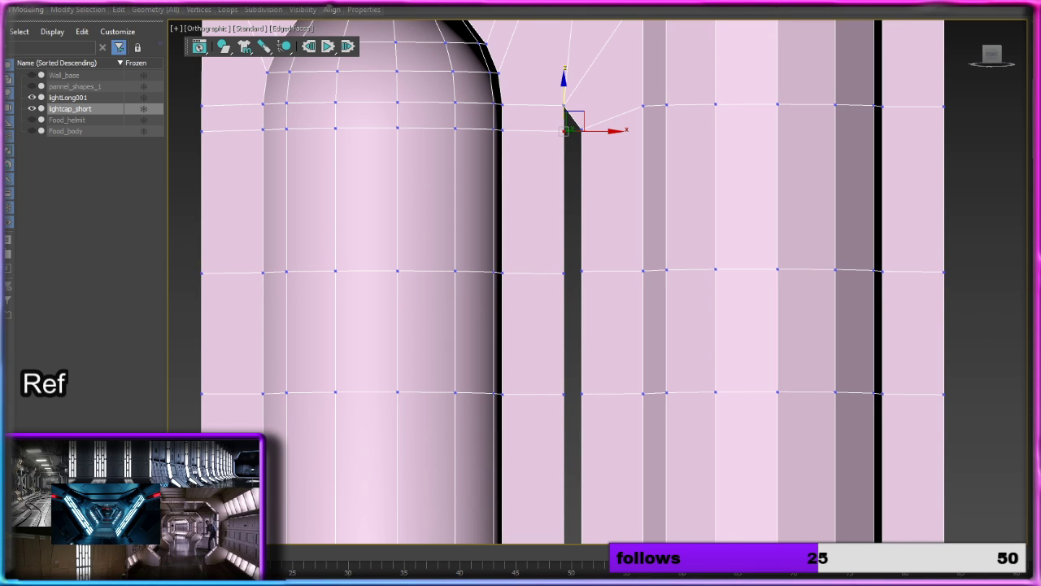
{"action": "left_click_drag", "start_coordinate": [566, 128], "coordinate": [580, 128]}
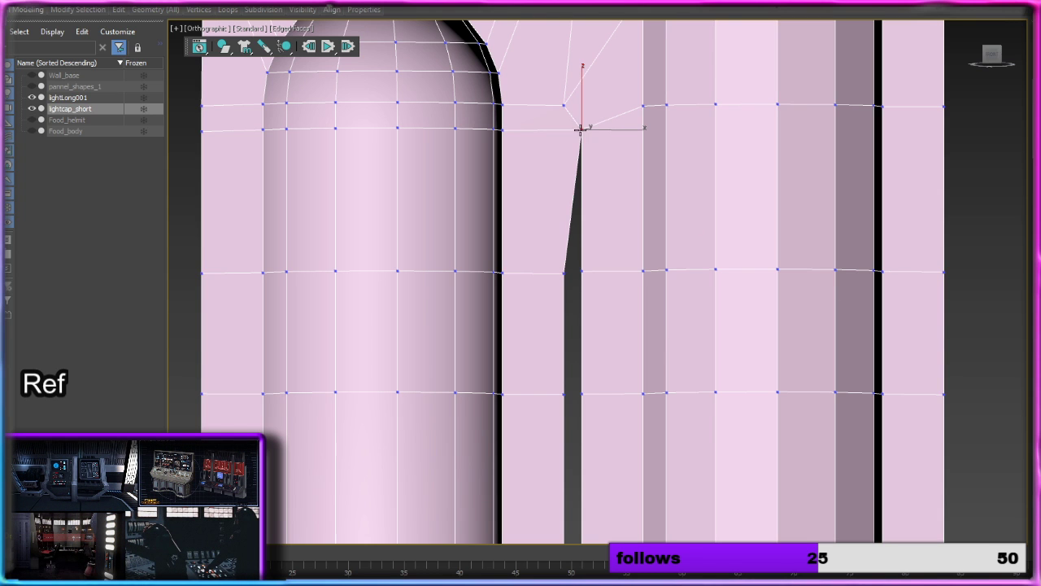
{"action": "left_click", "coordinate": [583, 271]}
{"action": "left_click", "coordinate": [564, 274]}
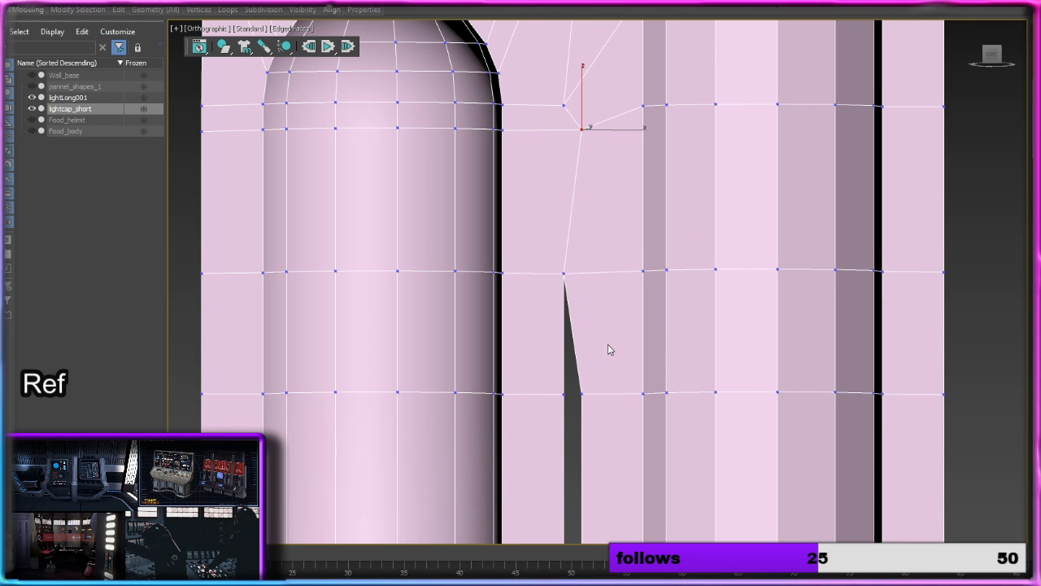
{"action": "middle_click_drag", "start_coordinate": [610, 350], "coordinate": [590, 139]}
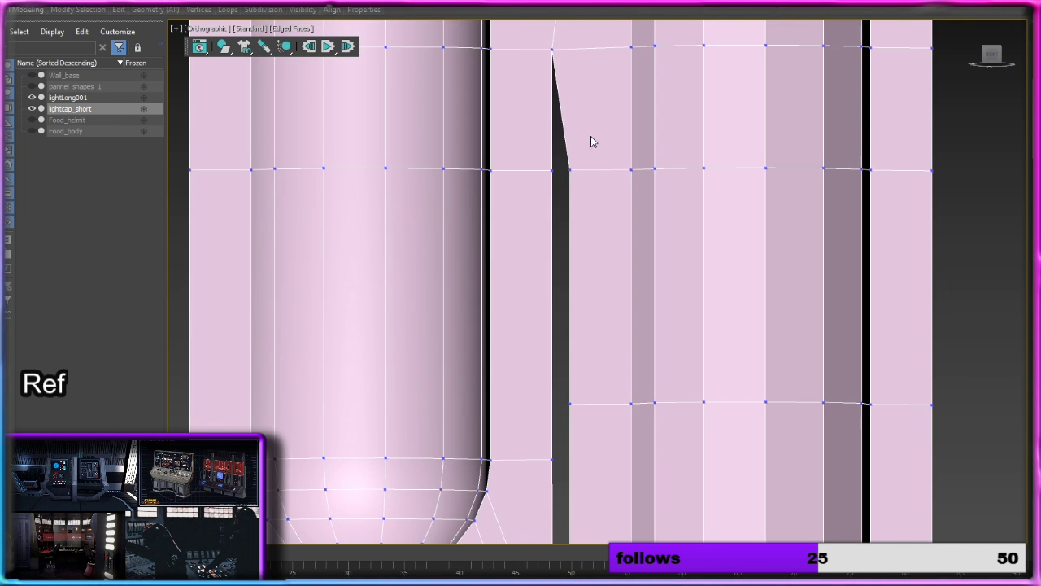
{"action": "left_click", "coordinate": [551, 172]}
Step: Target-weld the fourth short light's lower cap ring vertex and the side vertex of the row beneath it with the long column's nearest vertices
{"action": "middle_click_drag", "start_coordinate": [596, 285], "coordinate": [588, 40]}
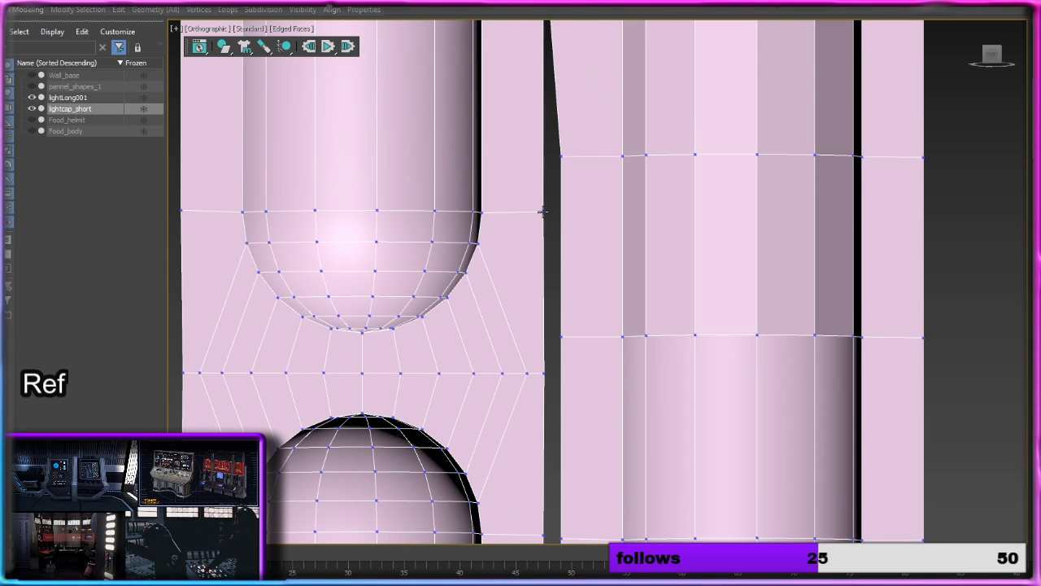
{"action": "left_click", "coordinate": [543, 211]}
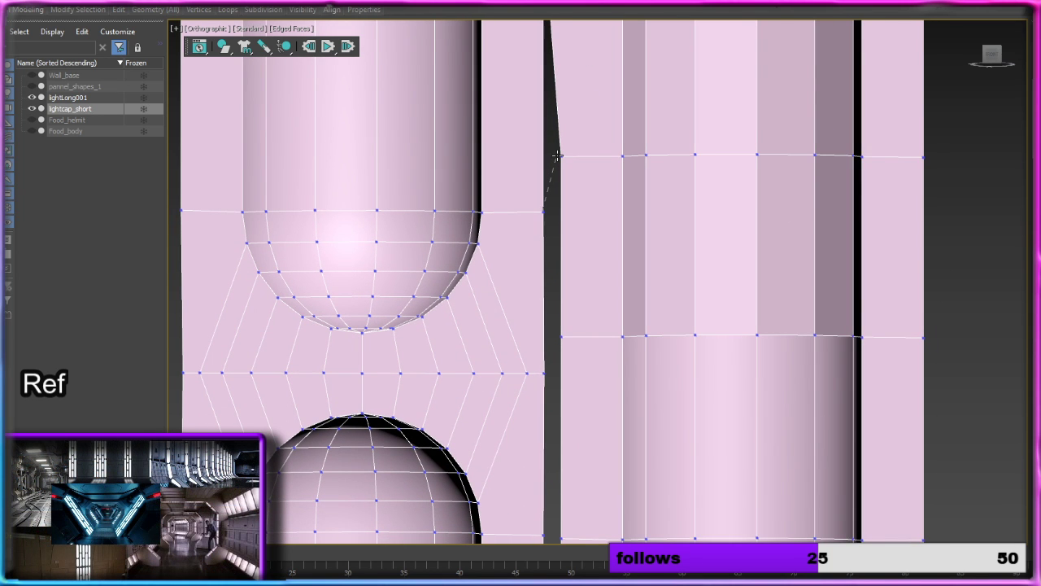
{"action": "left_click", "coordinate": [560, 156]}
{"action": "middle_click_drag", "start_coordinate": [583, 290], "coordinate": [546, 114]}
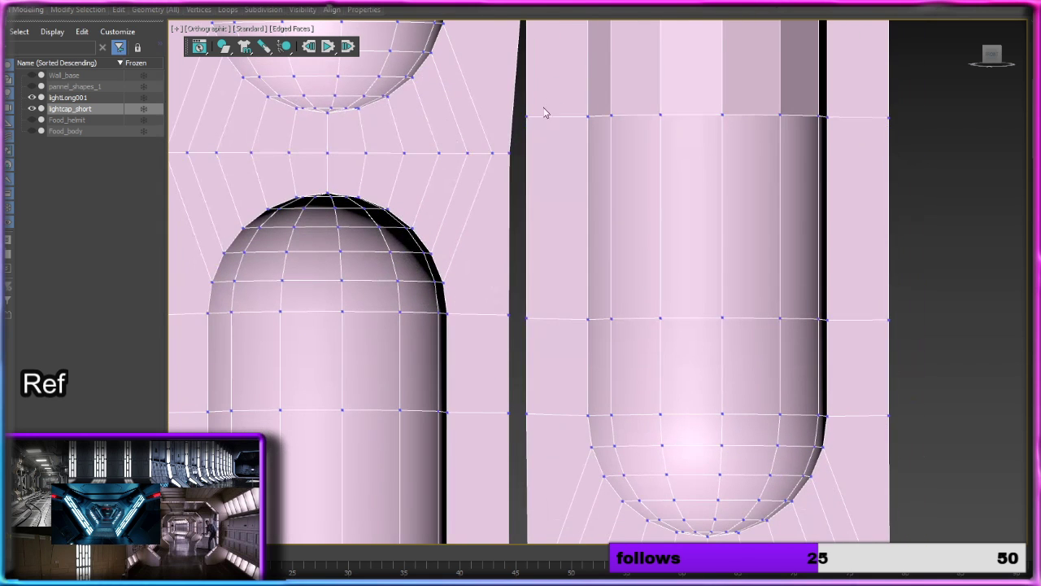
{"action": "left_click", "coordinate": [527, 117]}
{"action": "left_click", "coordinate": [509, 152]}
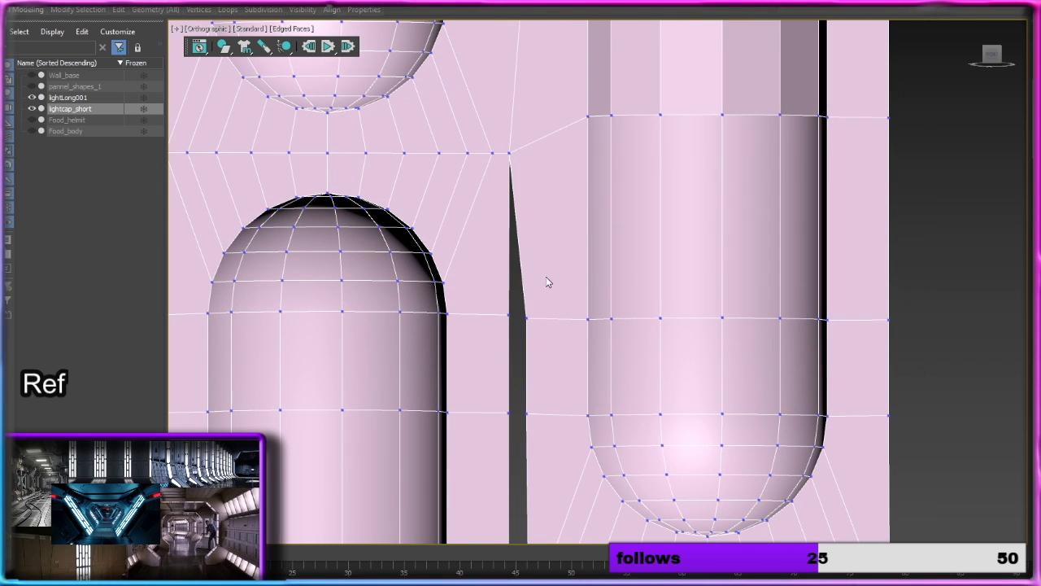
Step: Target-weld the long column's side vertices onto the third short light's vertices at its upper cap ring and the two rings beneath it
{"action": "middle_click_drag", "start_coordinate": [549, 283], "coordinate": [536, 114]}
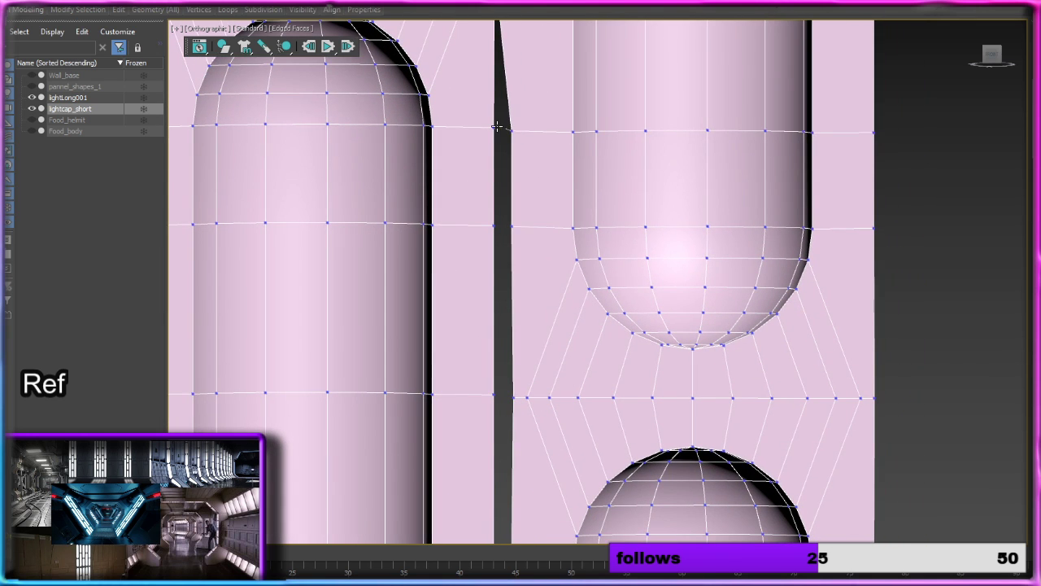
{"action": "left_click", "coordinate": [497, 126]}
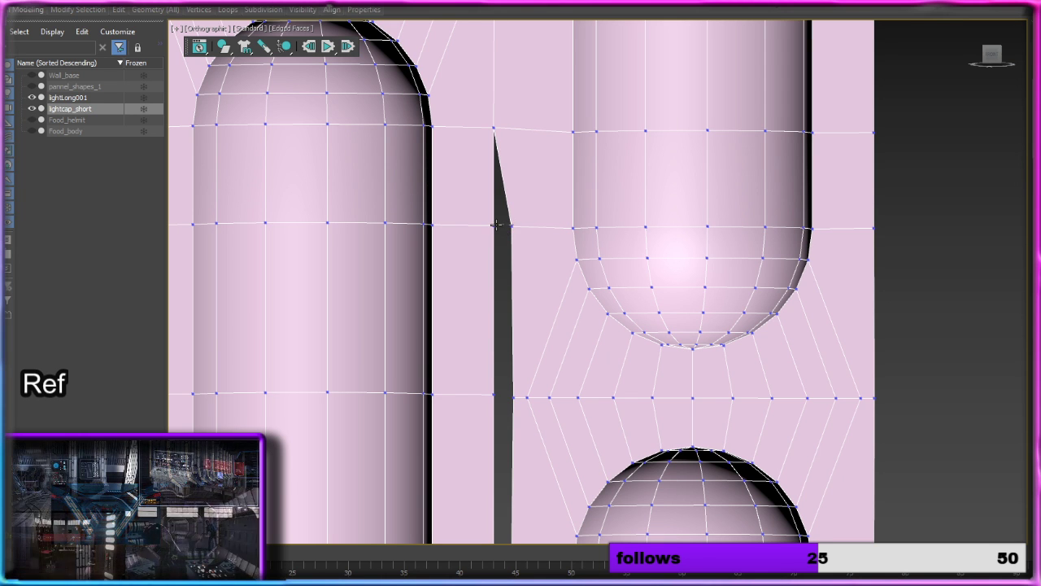
{"action": "left_click", "coordinate": [496, 225]}
{"action": "middle_click_drag", "start_coordinate": [545, 325], "coordinate": [537, 64]}
{"action": "left_click", "coordinate": [504, 138]}
{"action": "left_click", "coordinate": [487, 133]}
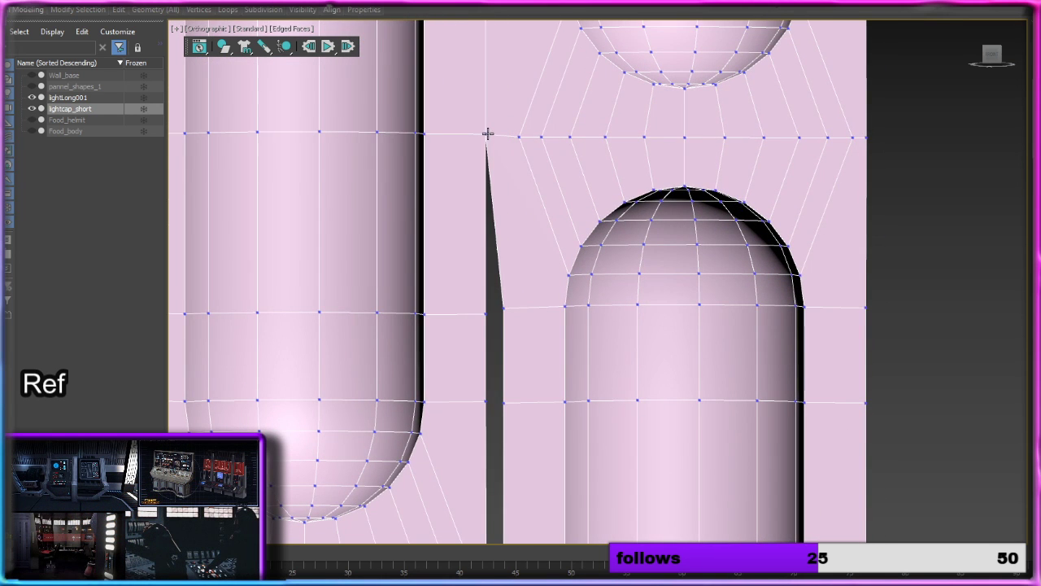
Step: Target-weld the long column's next two side vertices onto the third short light's side vertices, ending at its lower cap ring
{"action": "middle_click_drag", "start_coordinate": [503, 318], "coordinate": [506, 143]}
{"action": "left_click", "coordinate": [509, 132]}
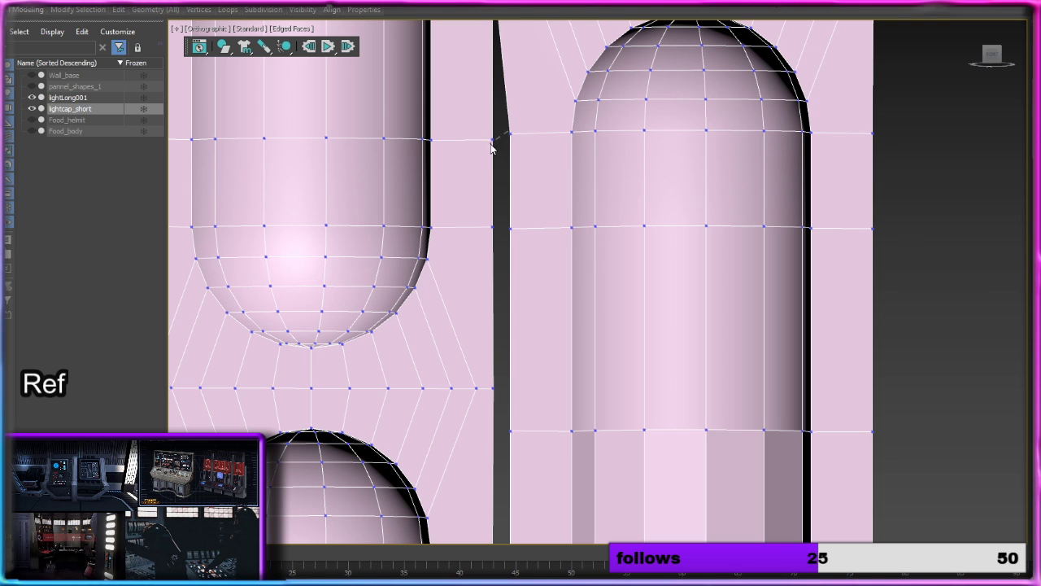
{"action": "left_click", "coordinate": [493, 140]}
{"action": "left_click", "coordinate": [511, 227]}
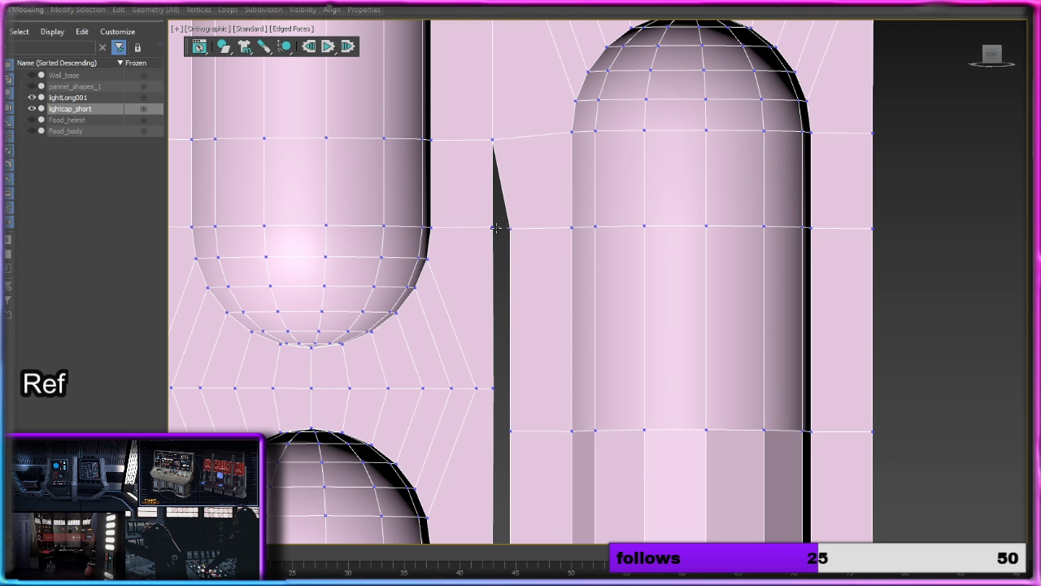
{"action": "left_click", "coordinate": [493, 226]}
Step: Target-weld the gap row vertex under the third short light to the long column, and the long column's next vertex onto the following short light's upper cap ring
{"action": "middle_click_drag", "start_coordinate": [514, 268], "coordinate": [475, 120]}
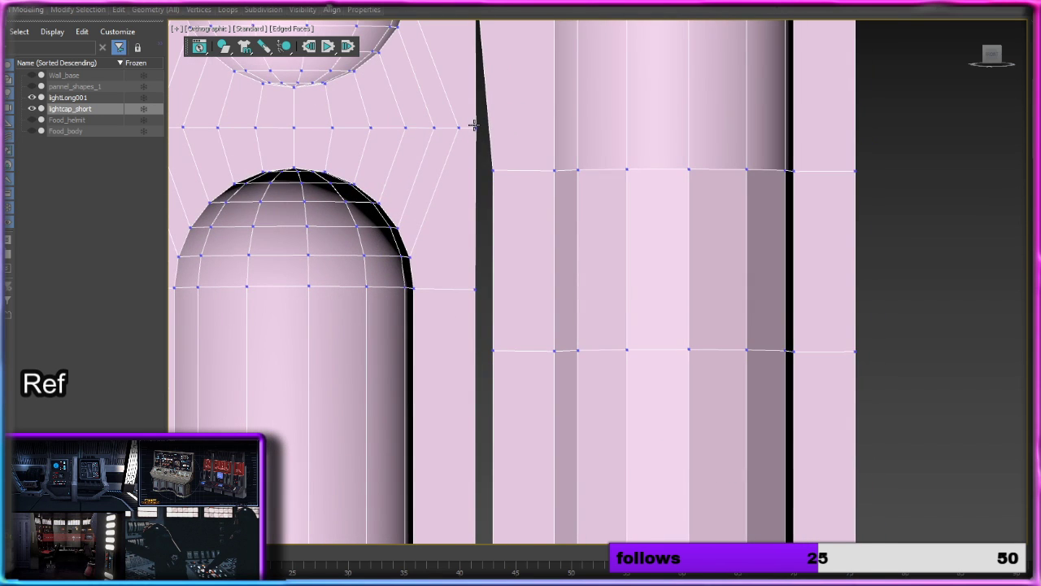
{"action": "left_click", "coordinate": [475, 127]}
{"action": "left_click", "coordinate": [492, 171]}
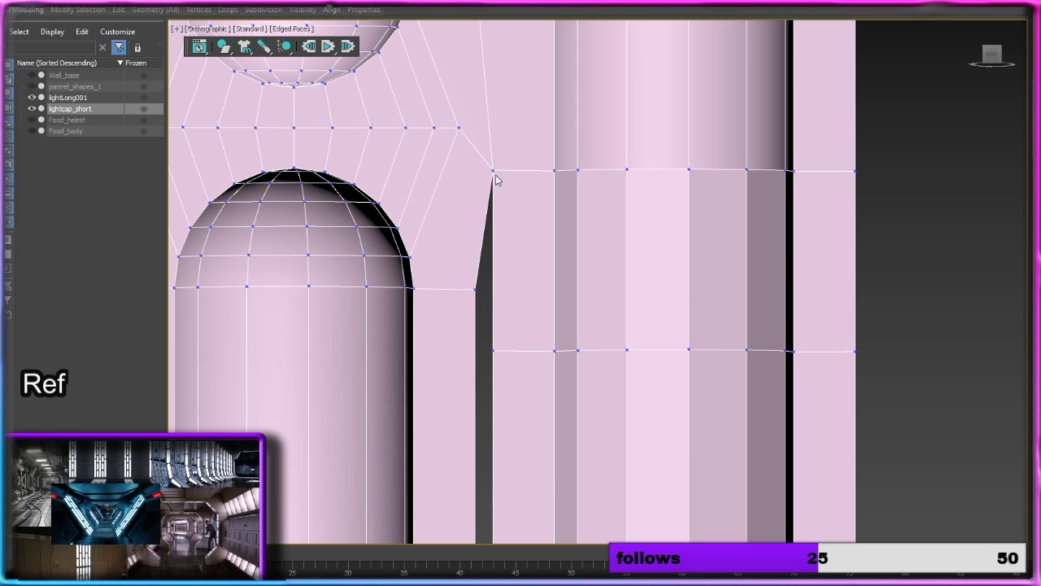
{"action": "left_click", "coordinate": [494, 352]}
{"action": "left_click", "coordinate": [475, 289]}
Step: Target-weld the long column's next three side vertices onto the second-lowest short light's two middle rows and lower cap ring
{"action": "middle_click_drag", "start_coordinate": [525, 365], "coordinate": [479, 181]}
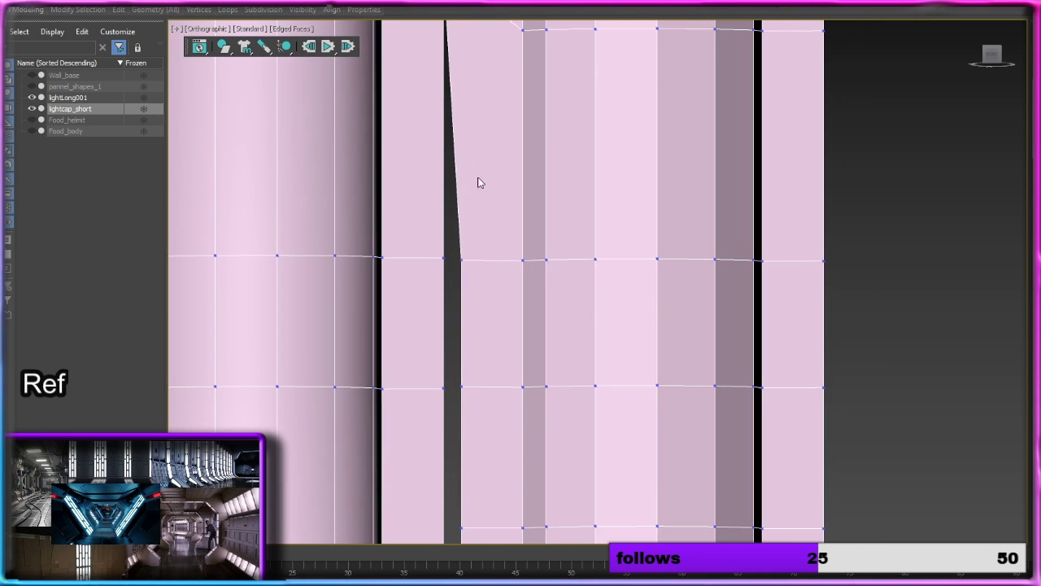
{"action": "left_click", "coordinate": [443, 258]}
{"action": "middle_click_drag", "start_coordinate": [467, 323], "coordinate": [474, 142]}
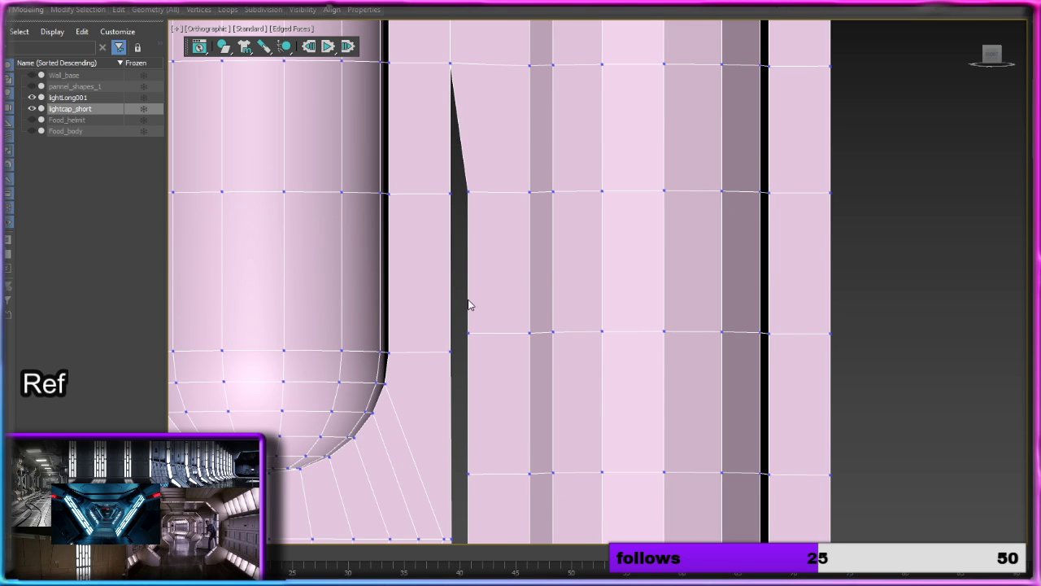
{"action": "left_click", "coordinate": [468, 193]}
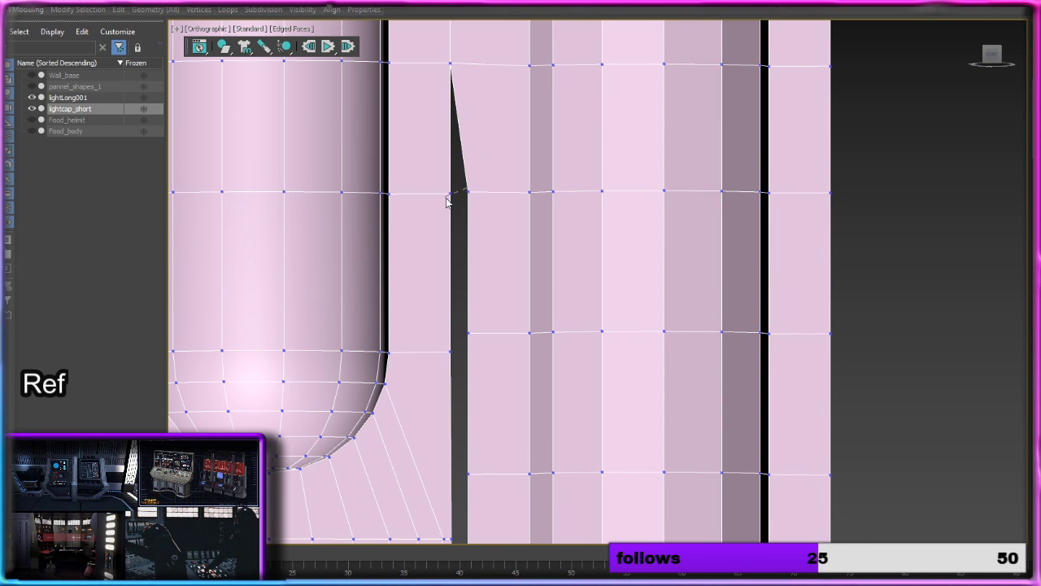
{"action": "left_click", "coordinate": [450, 192]}
{"action": "middle_click_drag", "start_coordinate": [488, 260], "coordinate": [492, 139]}
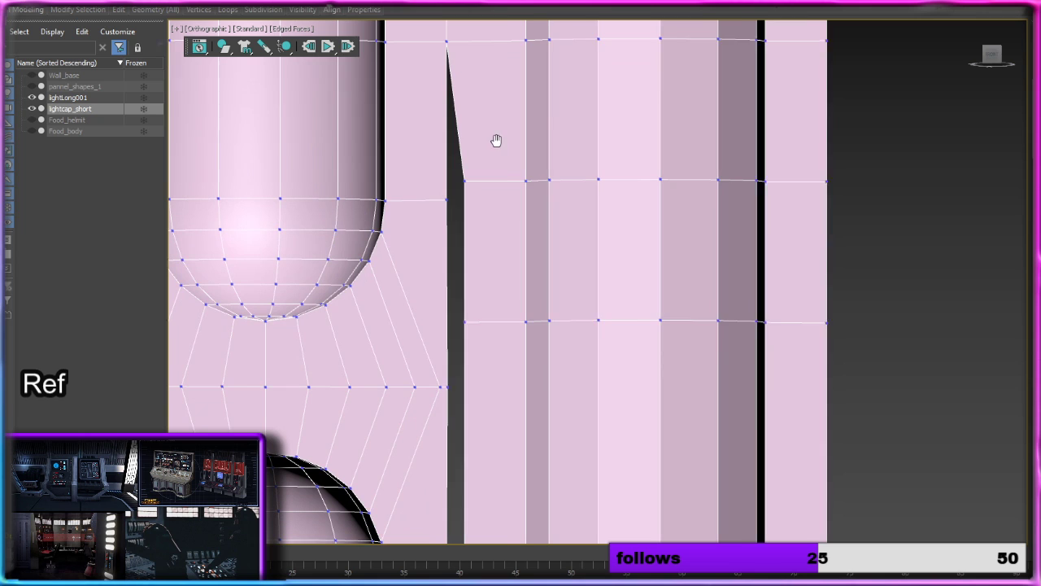
{"action": "left_click", "coordinate": [468, 174]}
{"action": "left_click", "coordinate": [447, 194]}
Step: Close the remaining seam beside the bottom short light by target-welding its gap row, upper cap ring and next row vertices with the long column's matching ones
{"action": "middle_click_drag", "start_coordinate": [479, 305], "coordinate": [486, 130]}
{"action": "middle_click_drag", "start_coordinate": [461, 238], "coordinate": [464, 180]}
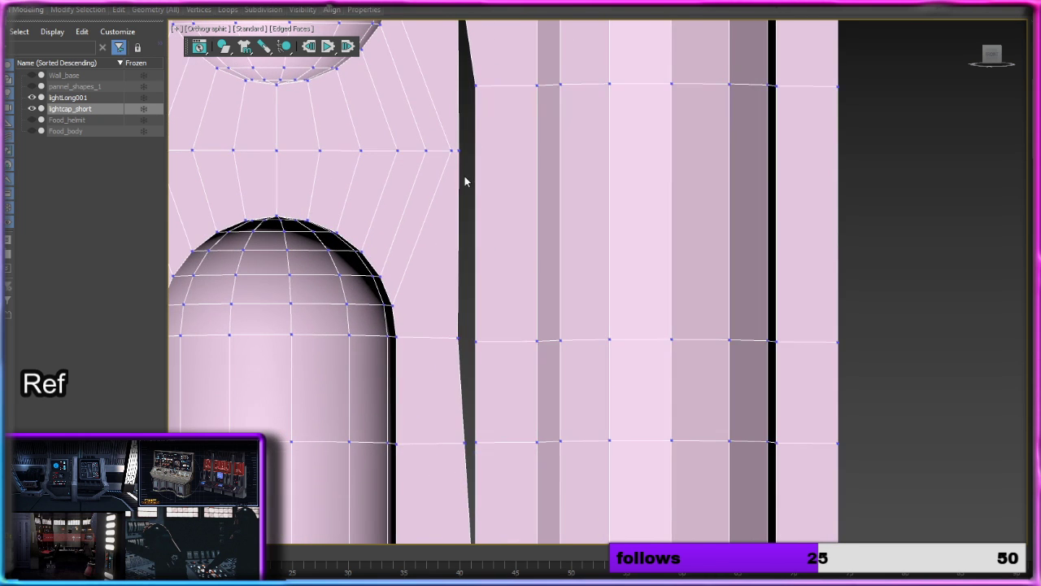
{"action": "left_click", "coordinate": [458, 152]}
{"action": "left_click", "coordinate": [476, 85]}
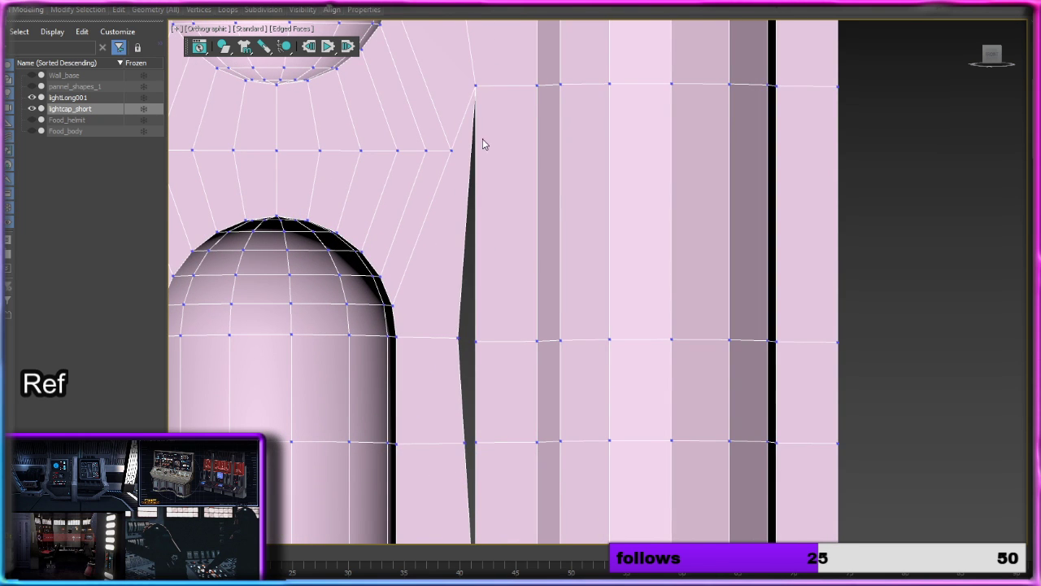
{"action": "middle_click_drag", "start_coordinate": [504, 252], "coordinate": [489, 114]}
{"action": "left_click", "coordinate": [458, 135]}
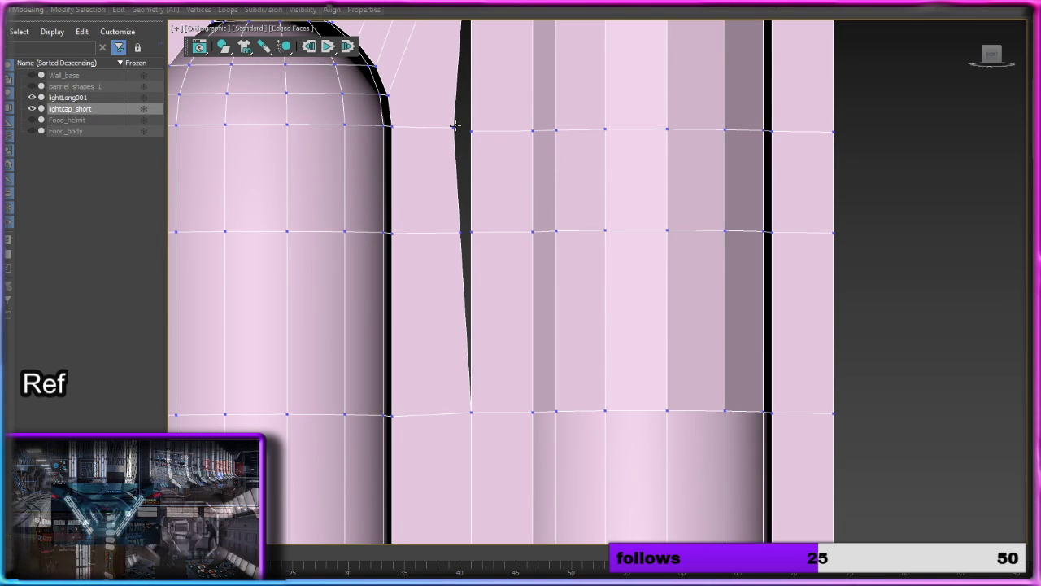
{"action": "left_click", "coordinate": [471, 131]}
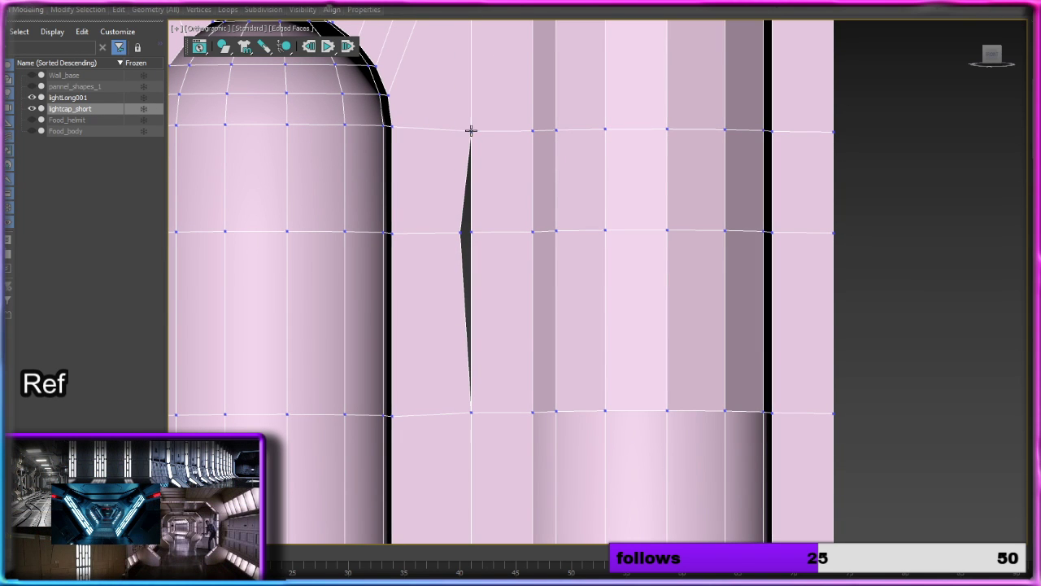
{"action": "left_click", "coordinate": [461, 233]}
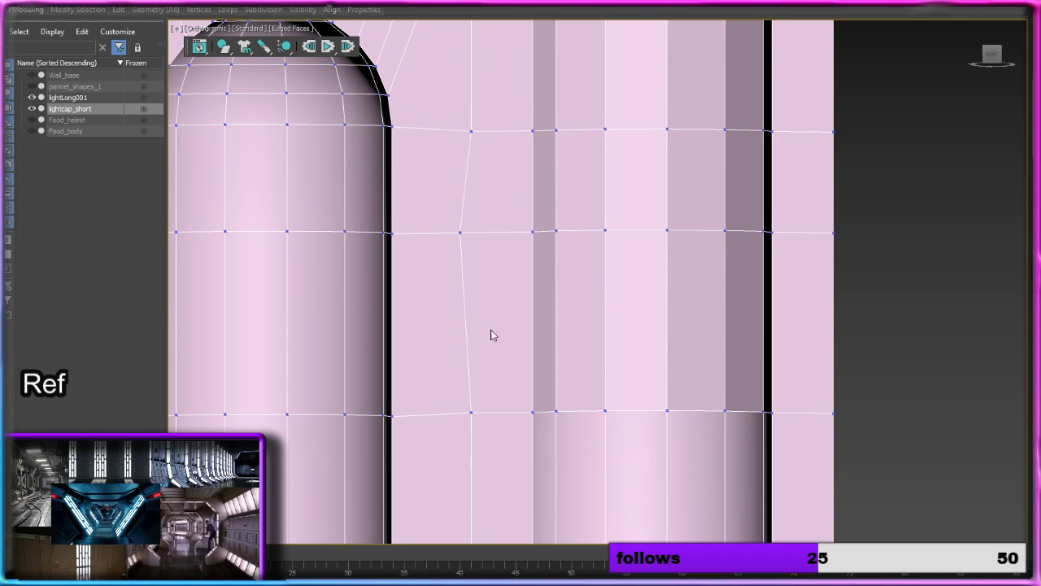
Step: Inspect the welded seam between the short and long light columns along the full height of the strip
{"action": "scroll", "coordinate": [489, 300], "scroll_direction": "down", "scroll_amount": 4}
{"action": "middle_click_drag", "start_coordinate": [505, 214], "coordinate": [493, 380]}
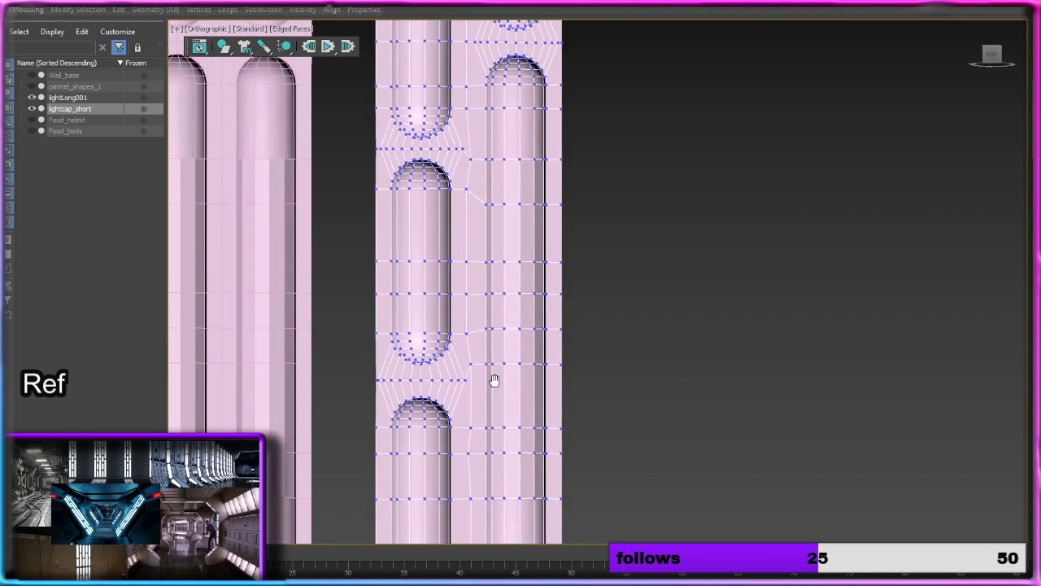
{"action": "scroll", "coordinate": [492, 377], "scroll_direction": "up", "scroll_amount": 1}
{"action": "scroll", "coordinate": [486, 231], "scroll_direction": "down", "scroll_amount": 1}
{"action": "scroll", "coordinate": [486, 236], "scroll_direction": "down", "scroll_amount": 5}
{"action": "scroll", "coordinate": [487, 235], "scroll_direction": "up", "scroll_amount": 4}
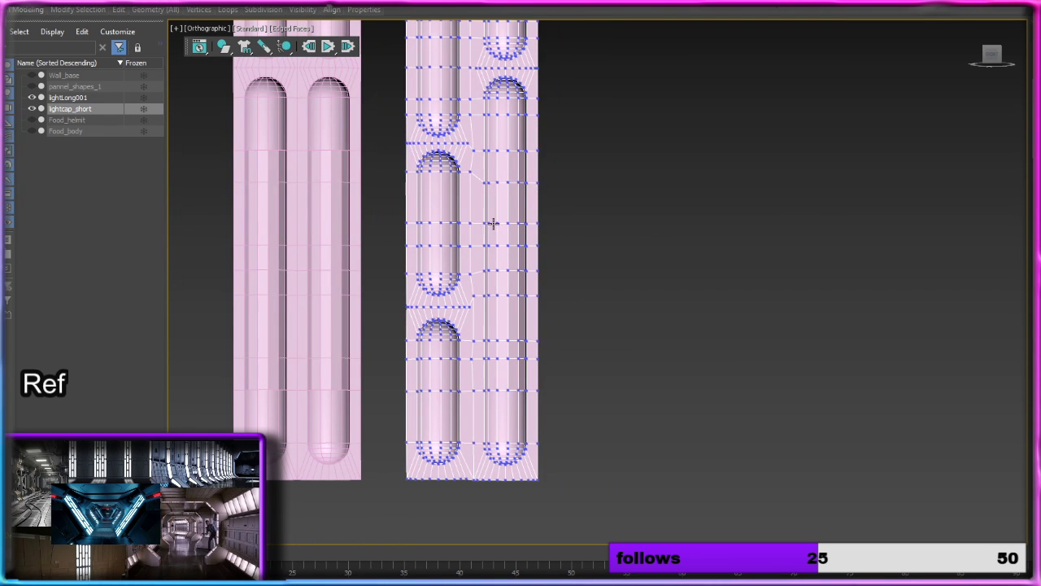
{"action": "middle_click_drag", "start_coordinate": [491, 223], "coordinate": [535, 234]}
{"action": "scroll", "coordinate": [504, 232], "scroll_direction": "up", "scroll_amount": 5}
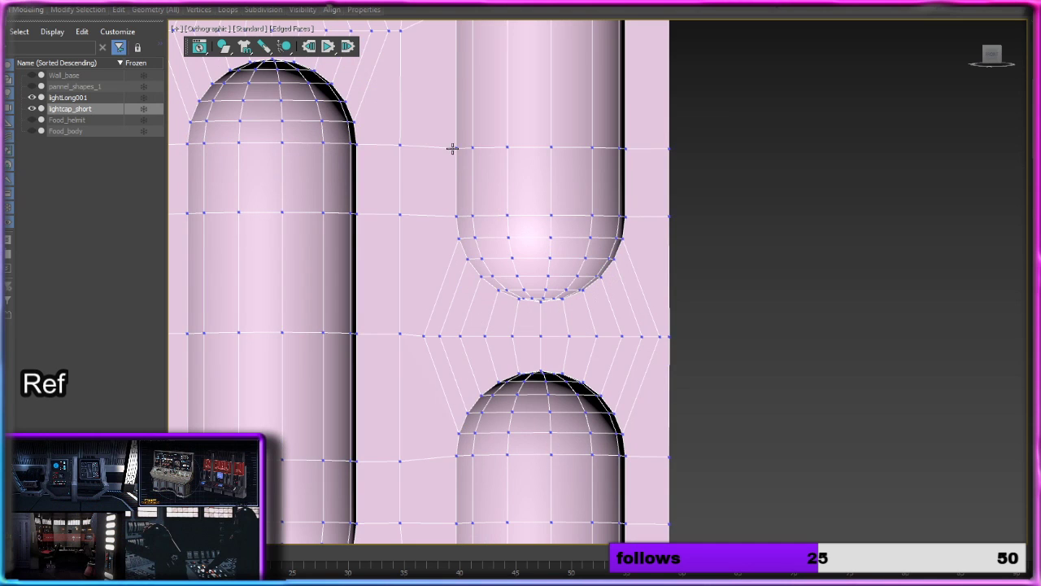
{"action": "middle_click_drag", "start_coordinate": [442, 118], "coordinate": [486, 312]}
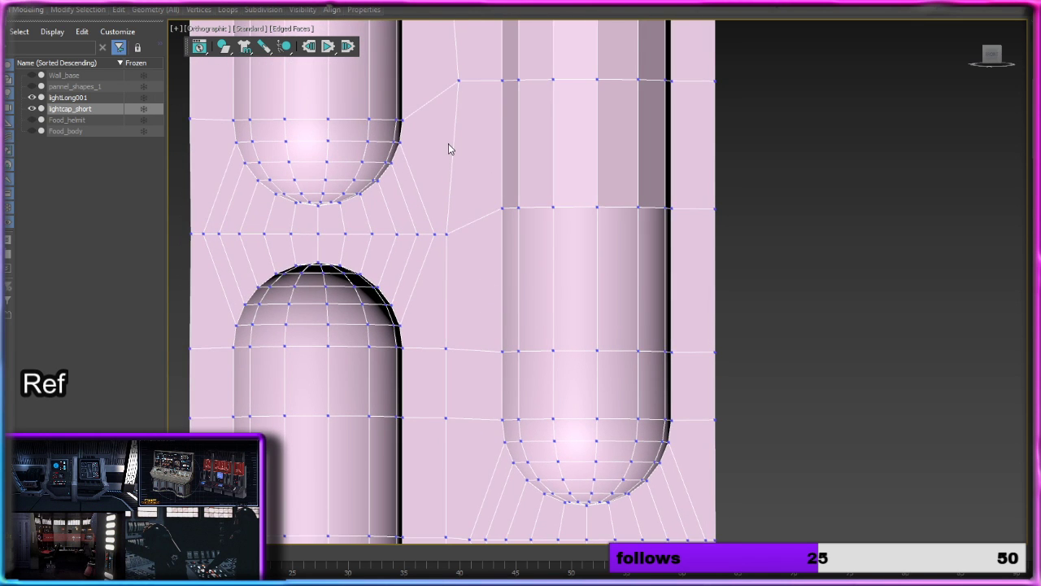
{"action": "scroll", "coordinate": [453, 136], "scroll_direction": "up", "scroll_amount": 4}
{"action": "middle_click_drag", "start_coordinate": [464, 108], "coordinate": [486, 407]}
{"action": "scroll", "coordinate": [499, 297], "scroll_direction": "down", "scroll_amount": 5}
{"action": "middle_click_drag", "start_coordinate": [507, 170], "coordinate": [513, 335]}
{"action": "scroll", "coordinate": [521, 162], "scroll_direction": "down", "scroll_amount": 4}
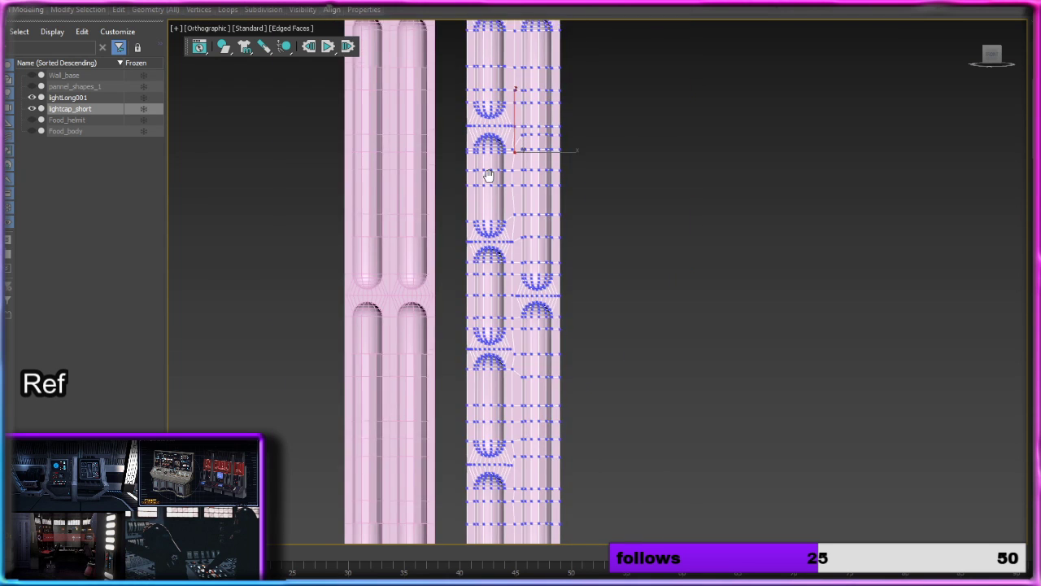
{"action": "middle_click_drag", "start_coordinate": [488, 168], "coordinate": [533, 294]}
{"action": "scroll", "coordinate": [532, 295], "scroll_direction": "up", "scroll_amount": 8}
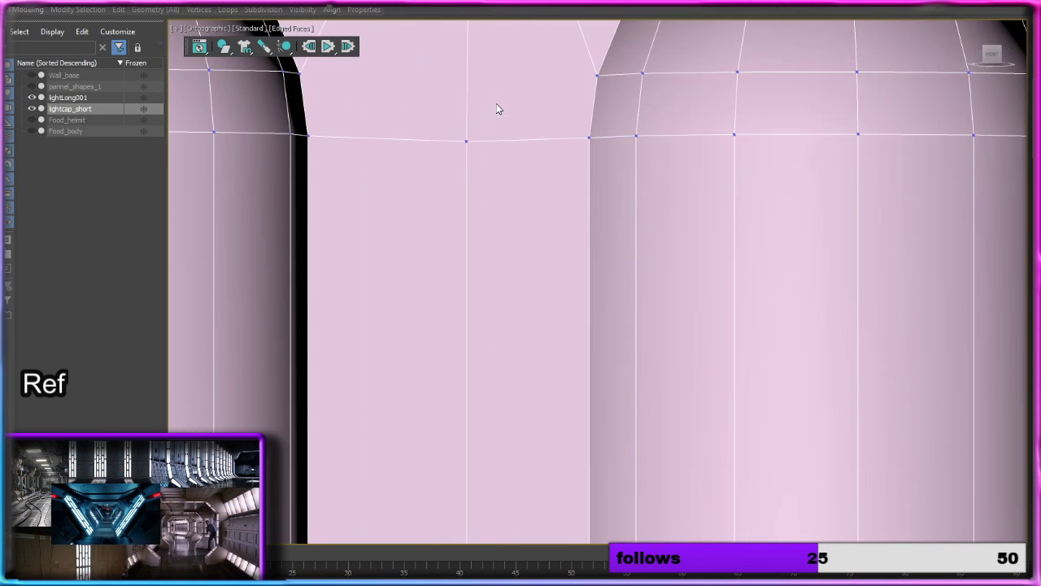
{"action": "middle_click_drag", "start_coordinate": [496, 107], "coordinate": [446, 117]}
{"action": "scroll", "coordinate": [464, 212], "scroll_direction": "down", "scroll_amount": 10}
{"action": "scroll", "coordinate": [414, 302], "scroll_direction": "up", "scroll_amount": 6}
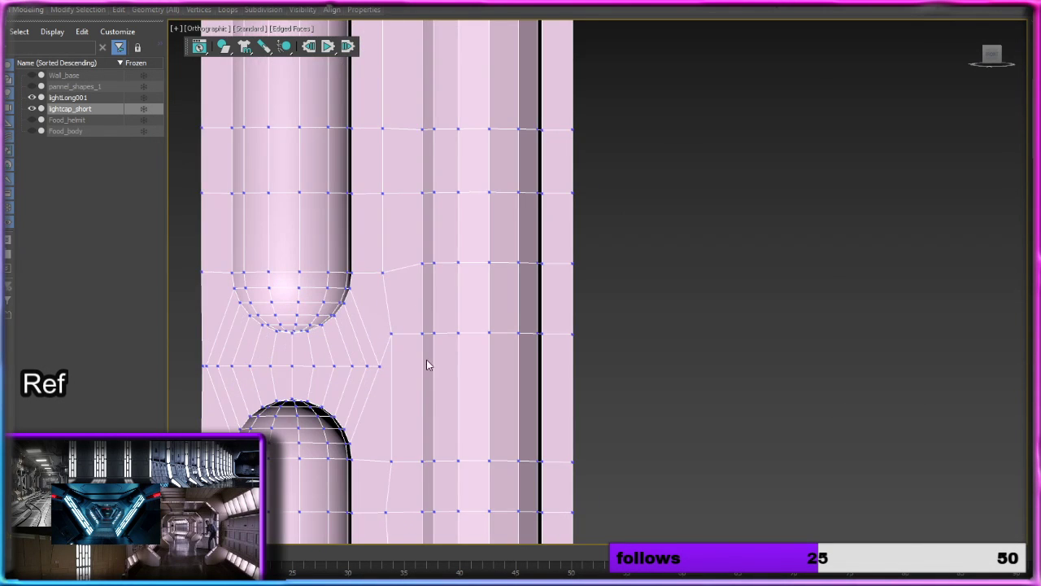
{"action": "middle_click_drag", "start_coordinate": [426, 362], "coordinate": [470, 81]}
{"action": "scroll", "coordinate": [445, 306], "scroll_direction": "up", "scroll_amount": 4}
{"action": "middle_click_drag", "start_coordinate": [453, 401], "coordinate": [479, 372]}
{"action": "scroll", "coordinate": [479, 371], "scroll_direction": "down", "scroll_amount": 10}
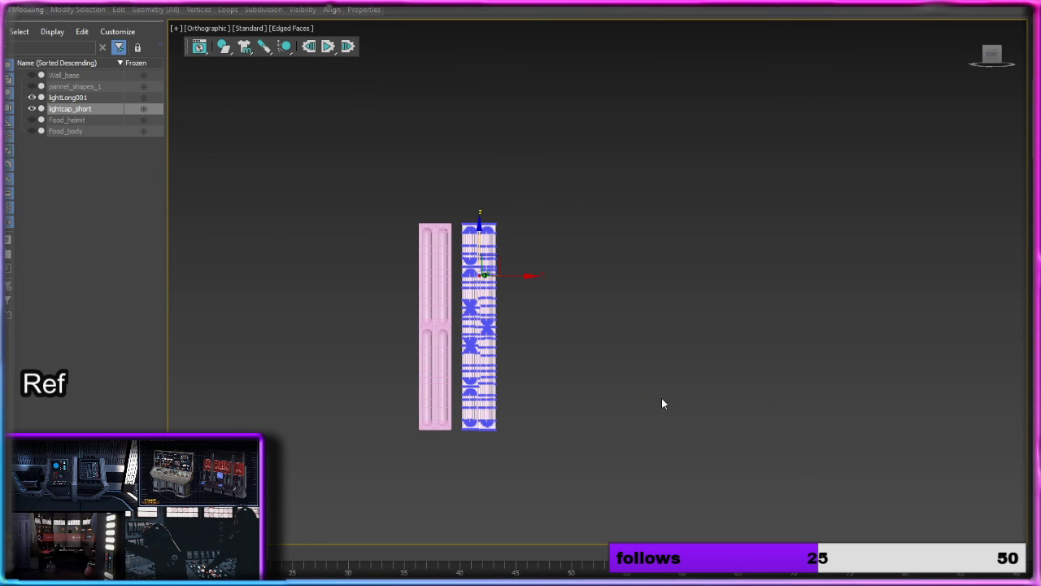
{"action": "scroll", "coordinate": [562, 363], "scroll_direction": "up", "scroll_amount": 5}
{"action": "middle_click_drag", "start_coordinate": [562, 363], "coordinate": [821, 350]}
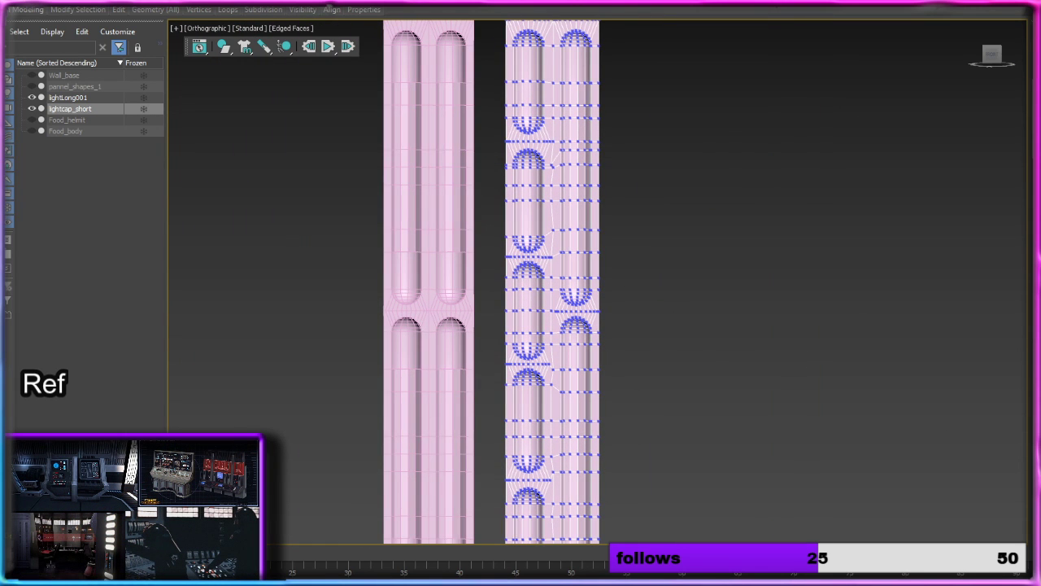
Step: Start saving the scene under a new name and browse to the needfinishing project folder
{"action": "left_click", "coordinate": [13, 9]}
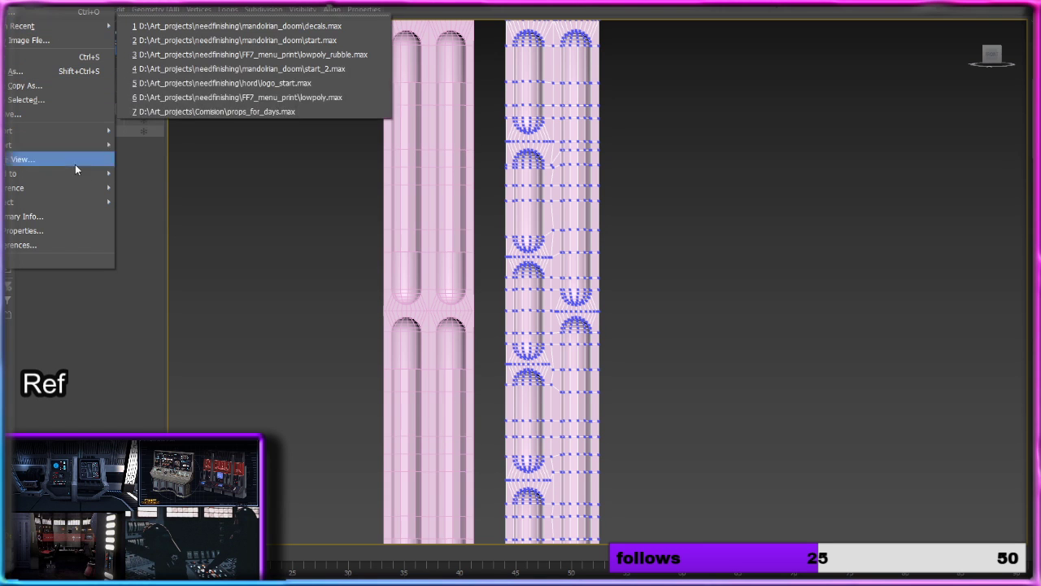
{"action": "left_click", "coordinate": [43, 73]}
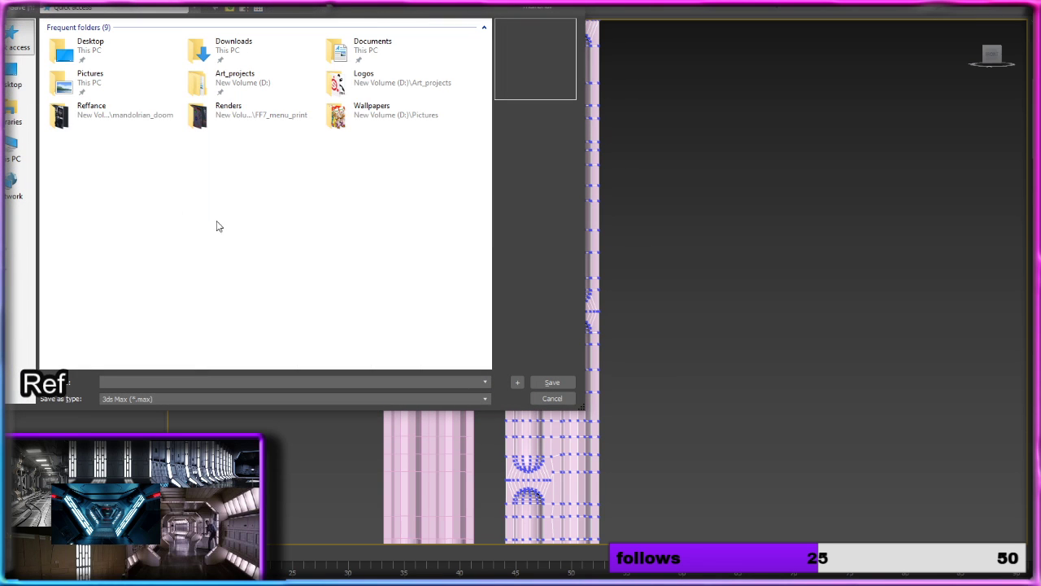
{"action": "left_click", "coordinate": [241, 130]}
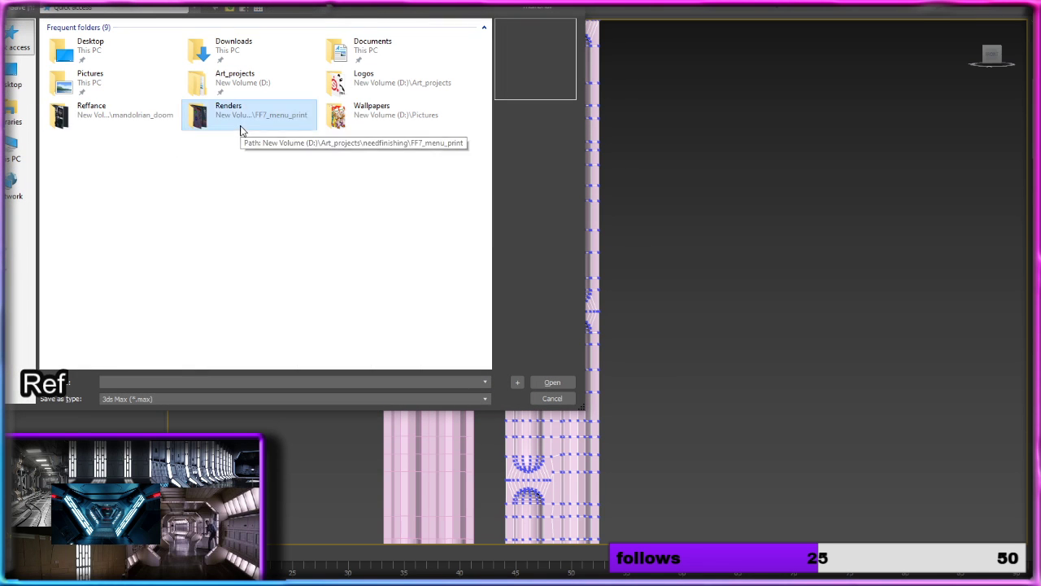
{"action": "double_click", "coordinate": [241, 128]}
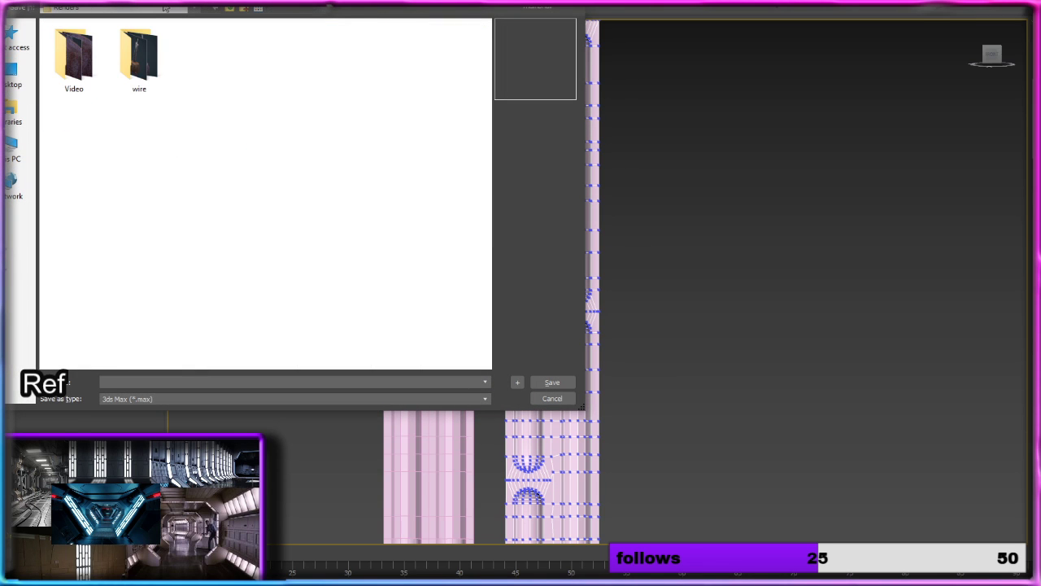
{"action": "left_click", "coordinate": [231, 10]}
{"action": "left_click", "coordinate": [127, 218]}
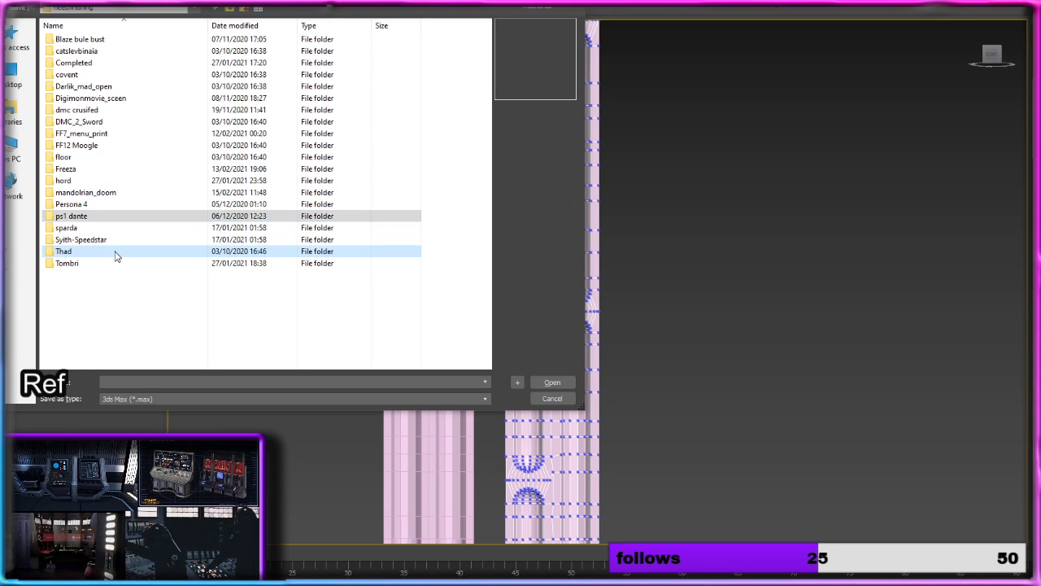
{"action": "key", "text": "Delete"}
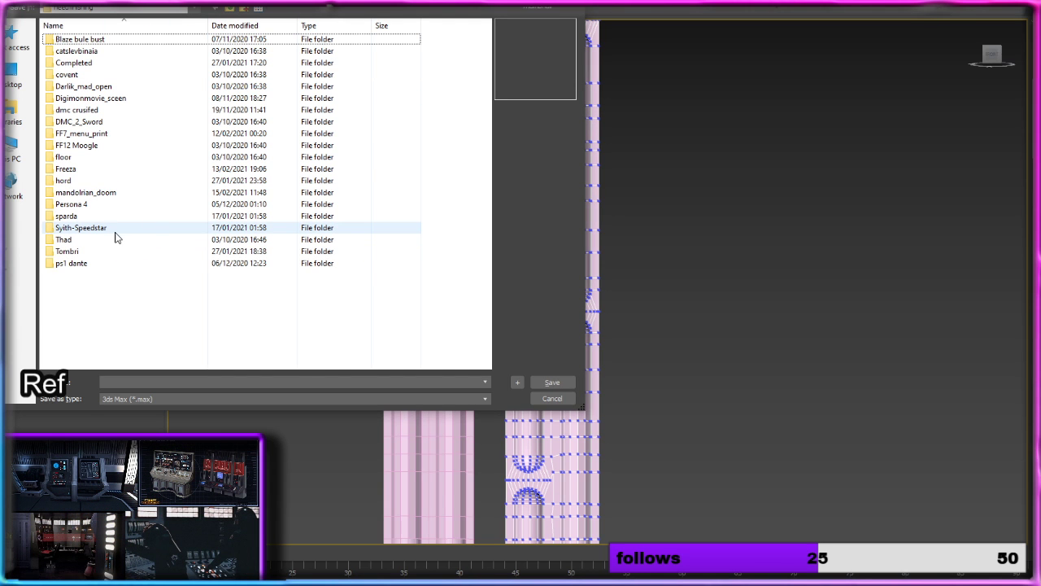
{"action": "key", "text": "ctrl+z"}
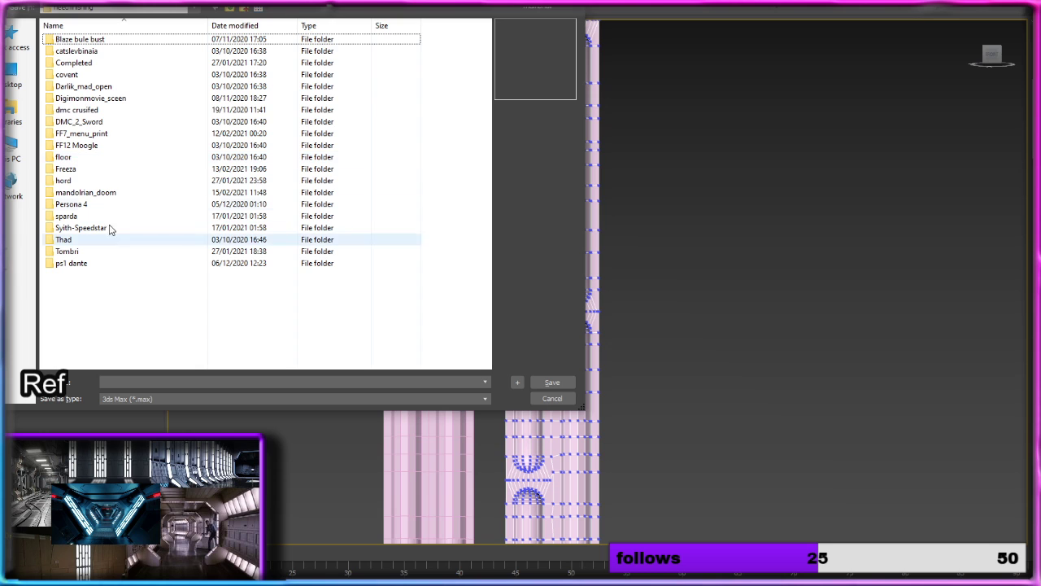
{"action": "left_click", "coordinate": [114, 180]}
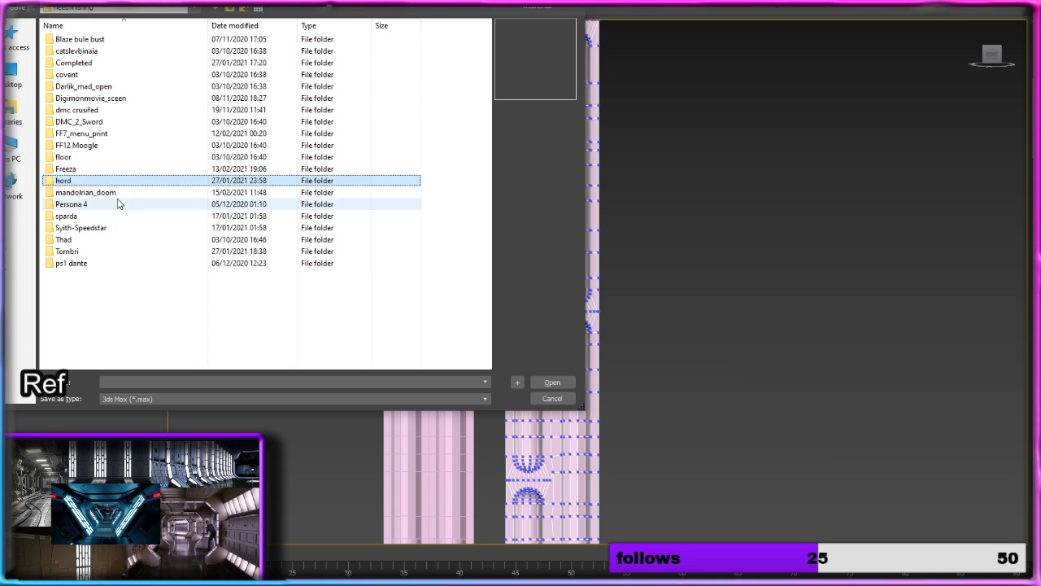
{"action": "double_click", "coordinate": [118, 203]}
{"action": "key", "text": "BackSpace"}
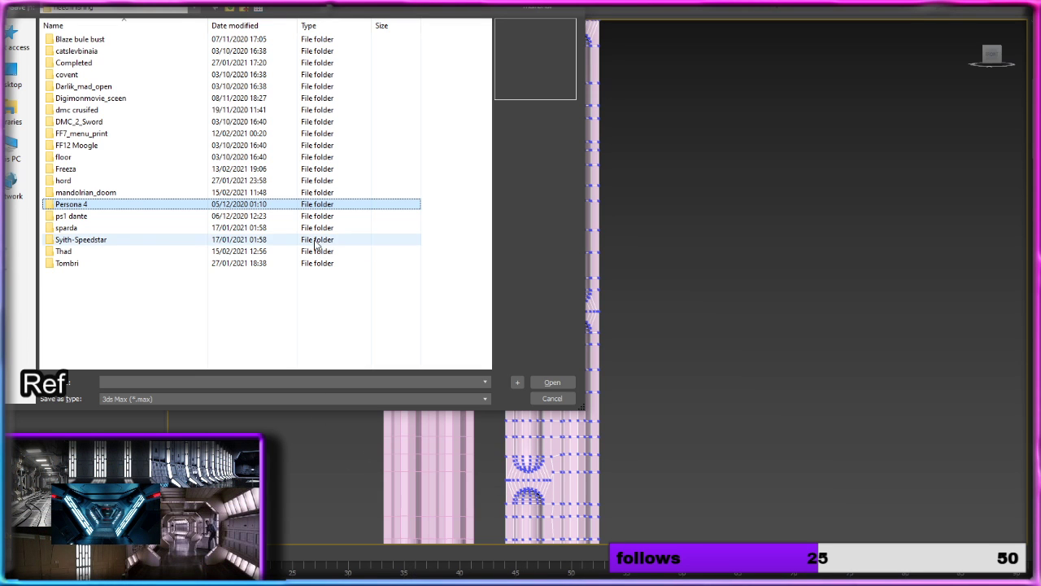
Step: Save the scene in the mandolrian_doom folder as a 3ds Max file named setdr
{"action": "double_click", "coordinate": [140, 195]}
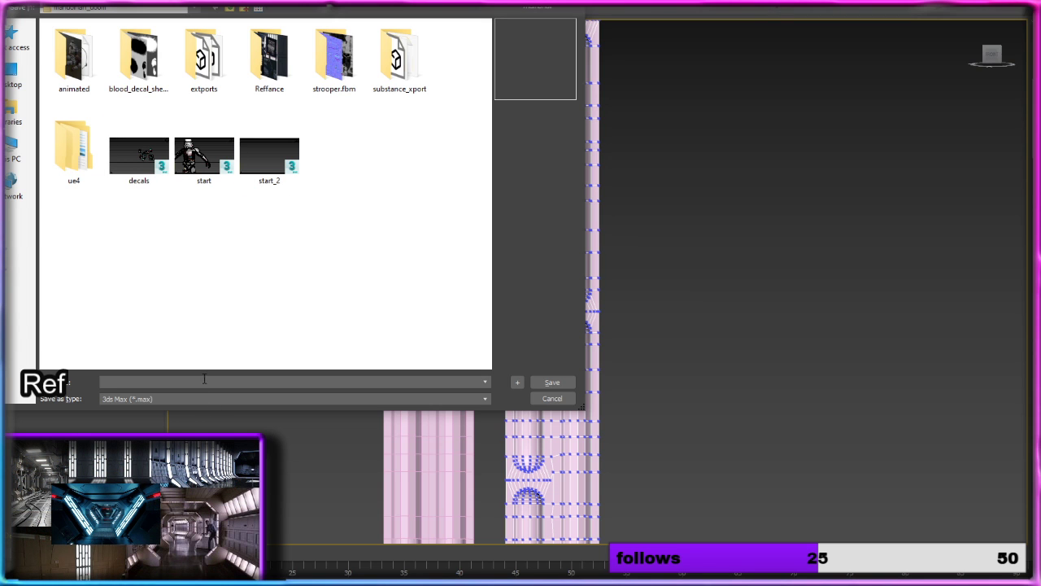
{"action": "type", "text": "setdressing_start"}
{"action": "key", "text": "Return"}
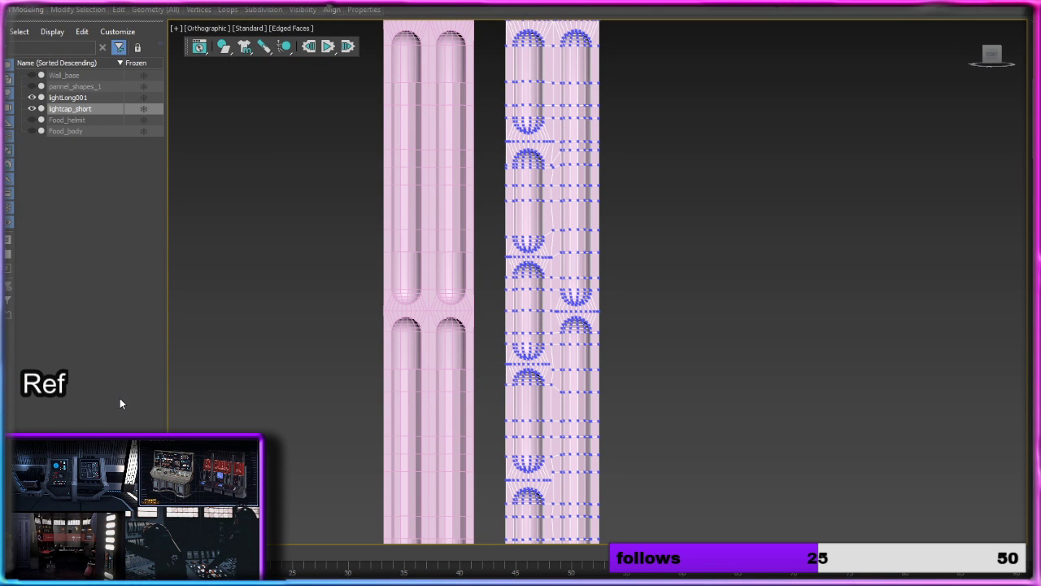
Step: Leave vertex editing on the lightcap_short mesh and return to object level
{"action": "middle_click_drag", "start_coordinate": [683, 326], "coordinate": [706, 213]}
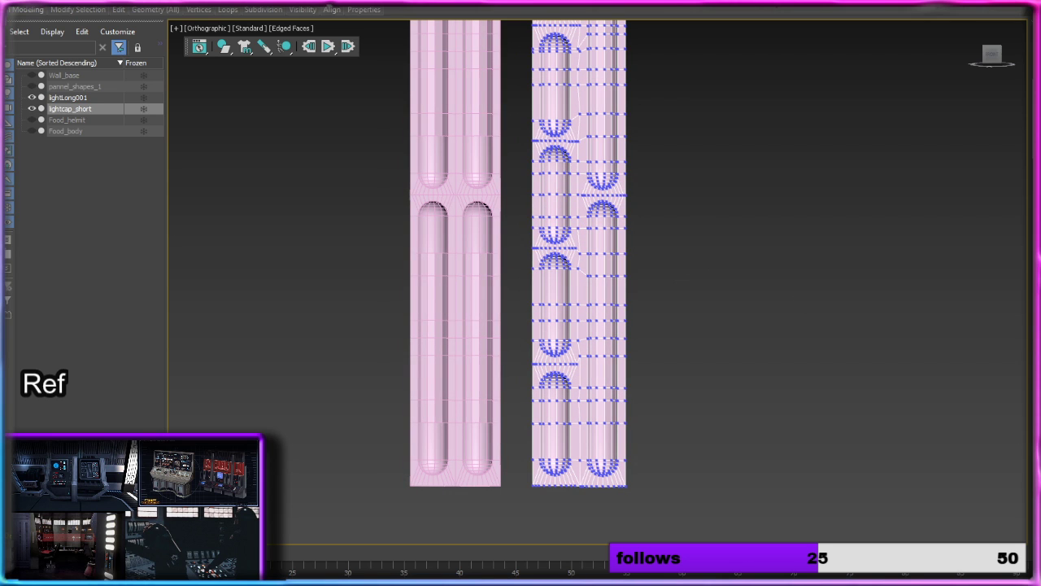
{"action": "key", "text": "1"}
{"action": "scroll", "coordinate": [681, 317], "scroll_direction": "down", "scroll_amount": 4}
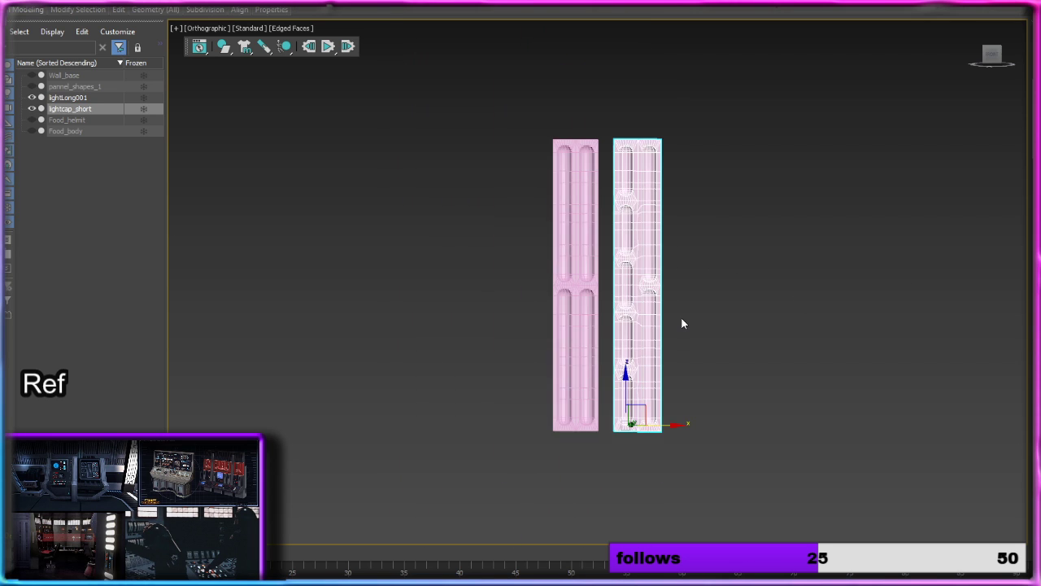
Step: Unhide Wall_base and move lightcap_short left along X to line its short column up with the reference lights
{"action": "scroll", "coordinate": [681, 323], "scroll_direction": "up", "scroll_amount": 2}
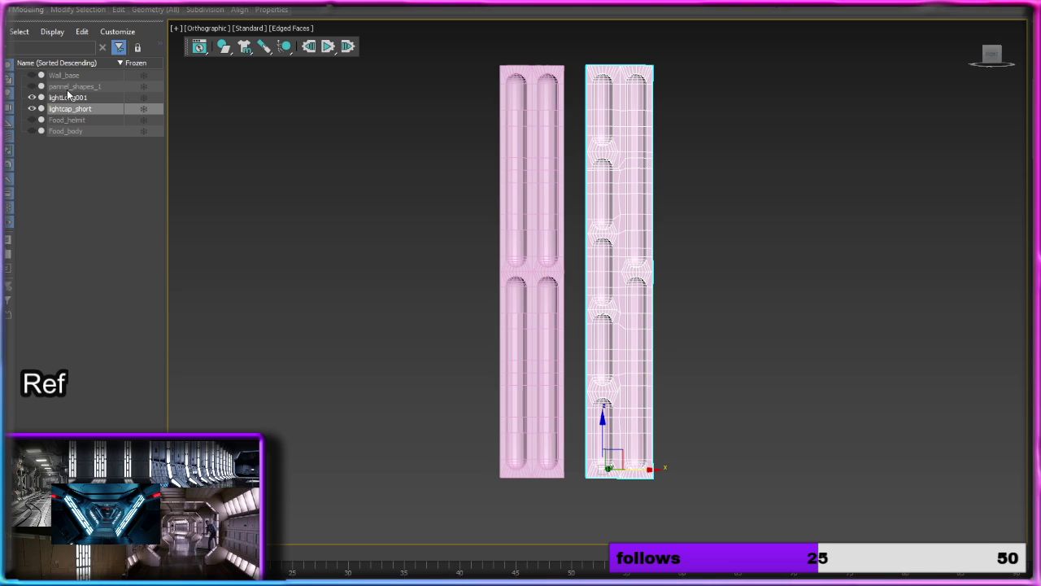
{"action": "left_click", "coordinate": [32, 75]}
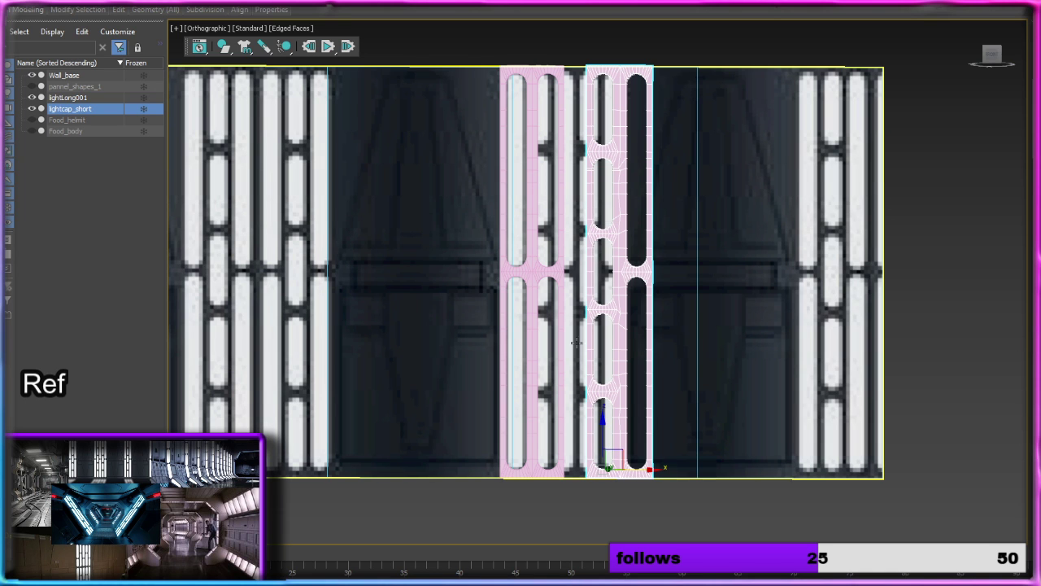
{"action": "middle_click_drag", "start_coordinate": [588, 379], "coordinate": [520, 232]}
{"action": "scroll", "coordinate": [541, 305], "scroll_direction": "up", "scroll_amount": 2}
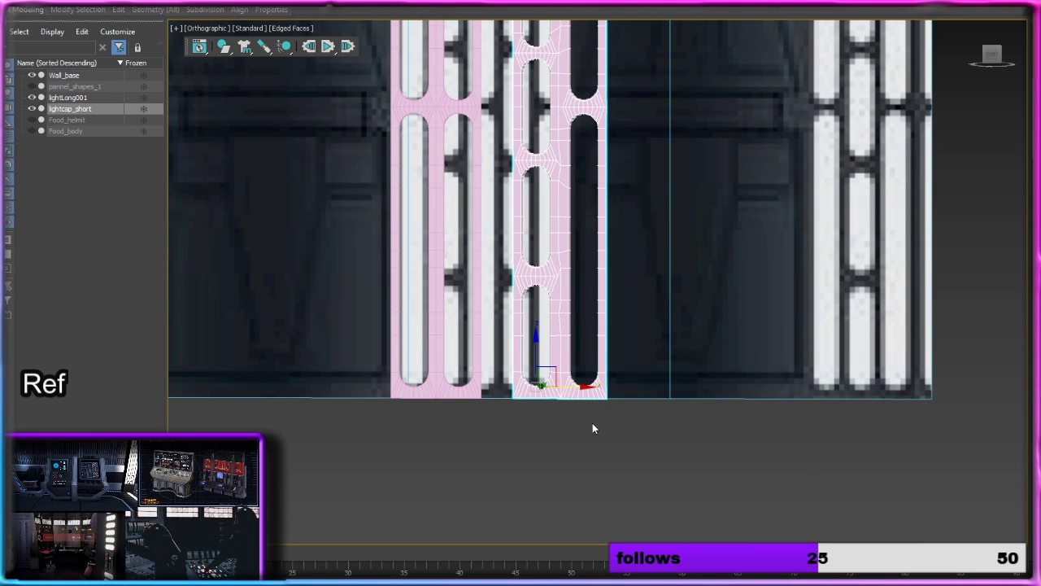
{"action": "left_click_drag", "start_coordinate": [577, 390], "coordinate": [556, 390]}
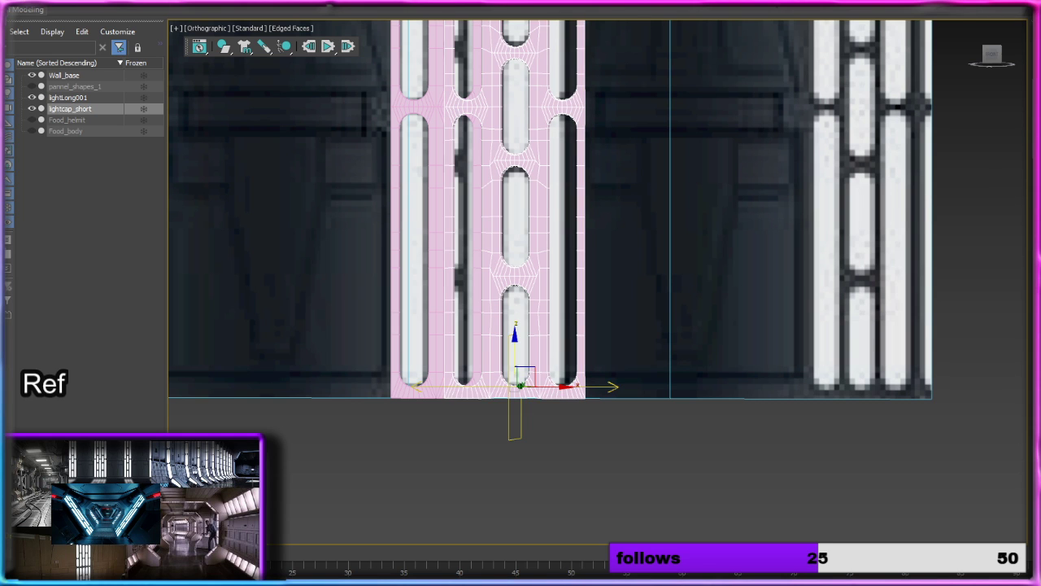
Step: Shift the symmetry mirror plane of lightcap_short left along X until its mirrored columns sit on the other side of lightLong001
{"action": "left_click_drag", "start_coordinate": [560, 387], "coordinate": [485, 385]}
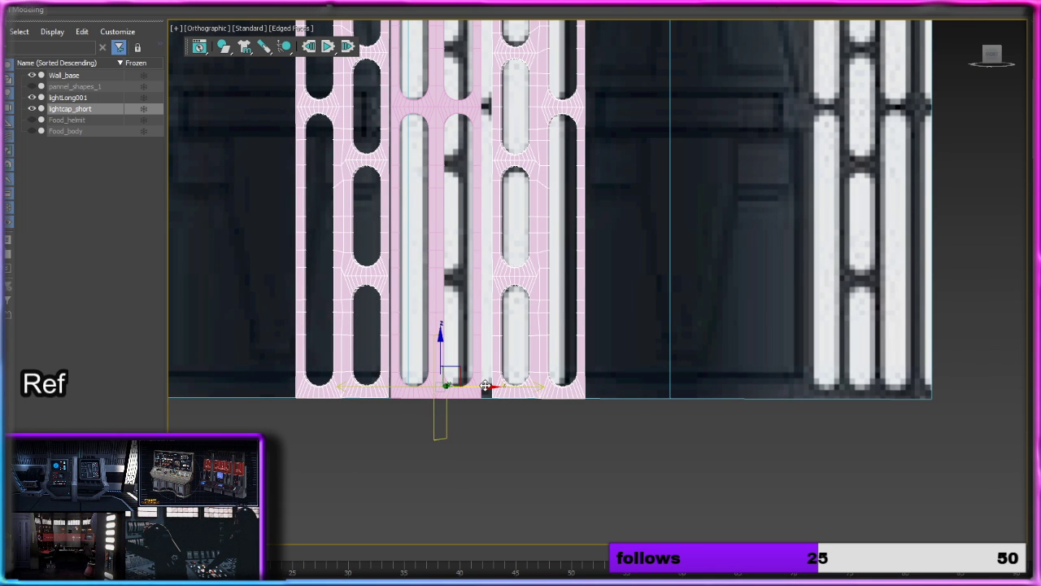
{"action": "scroll", "coordinate": [553, 366], "scroll_direction": "up", "scroll_amount": 4}
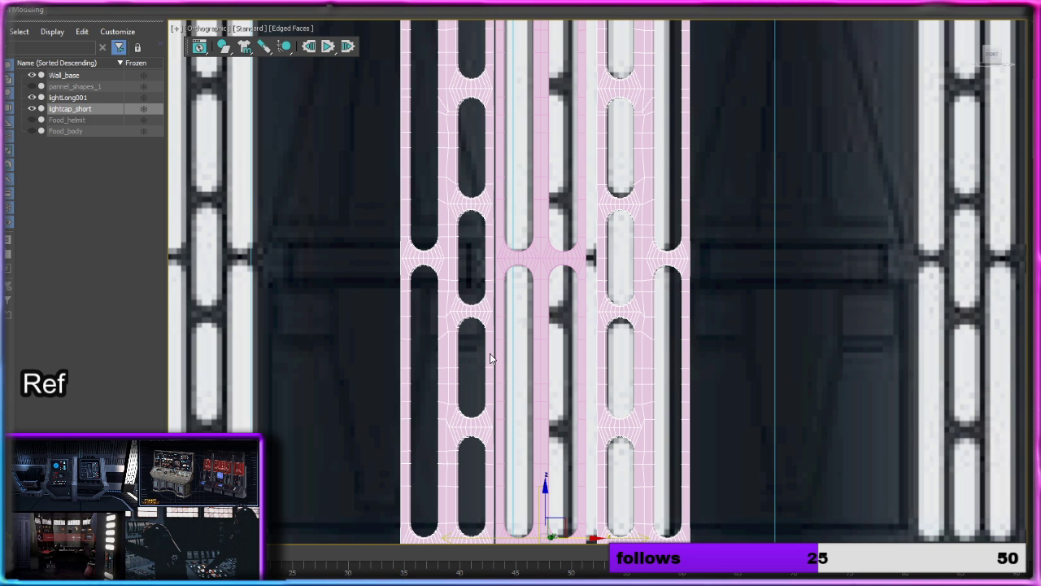
{"action": "scroll", "coordinate": [490, 353], "scroll_direction": "down", "scroll_amount": 3}
{"action": "middle_click_drag", "start_coordinate": [489, 353], "coordinate": [547, 323]}
{"action": "scroll", "coordinate": [548, 323], "scroll_direction": "up", "scroll_amount": 3}
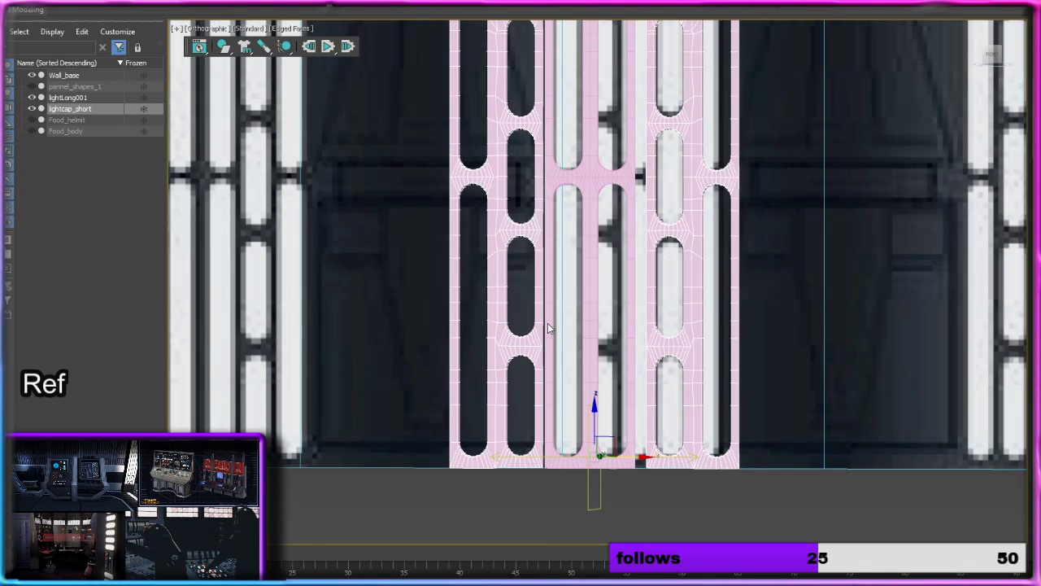
{"action": "scroll", "coordinate": [537, 342], "scroll_direction": "up", "scroll_amount": 2}
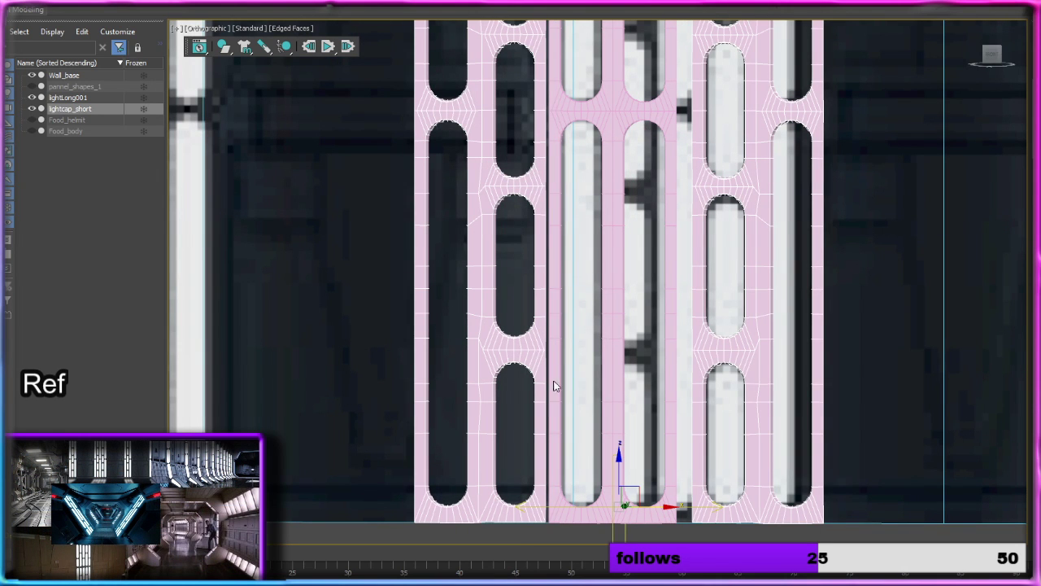
{"action": "middle_click_drag", "start_coordinate": [607, 393], "coordinate": [659, 342]}
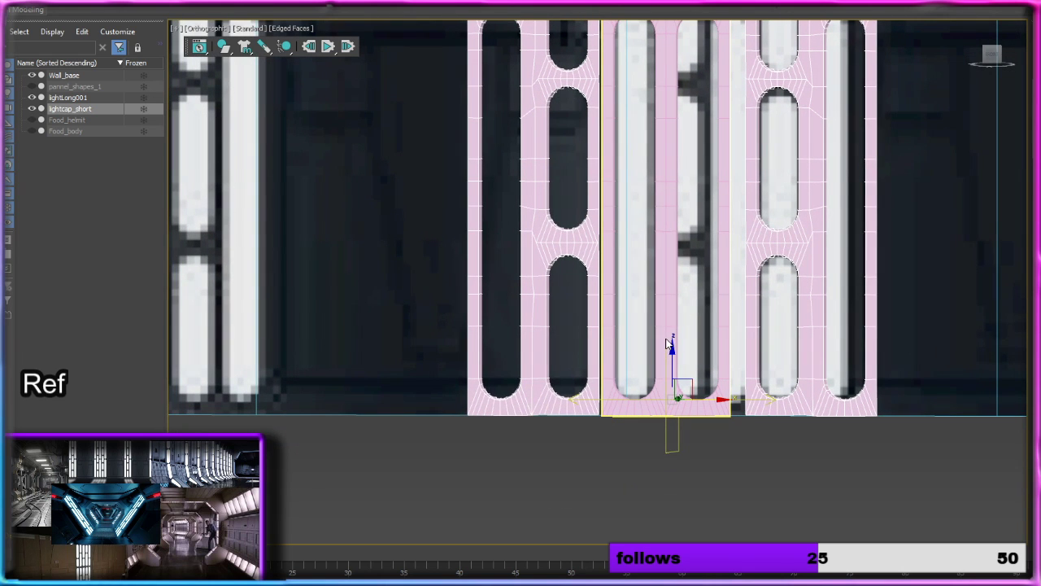
{"action": "scroll", "coordinate": [624, 280], "scroll_direction": "up", "scroll_amount": 3}
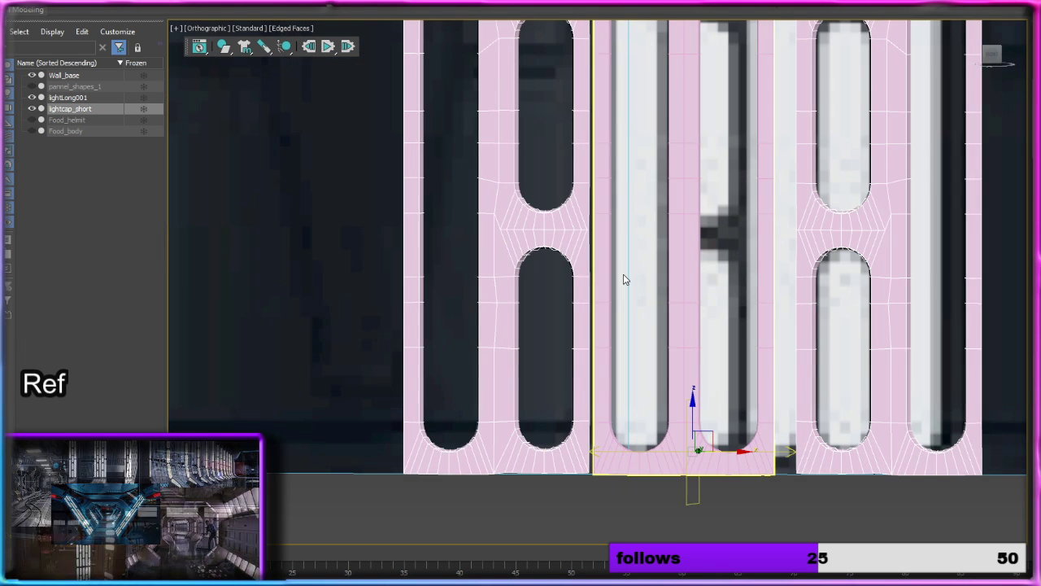
Step: Hide Wall_base and convert the mirrored lightcap_short to Editable Poly
{"action": "left_click", "coordinate": [32, 75]}
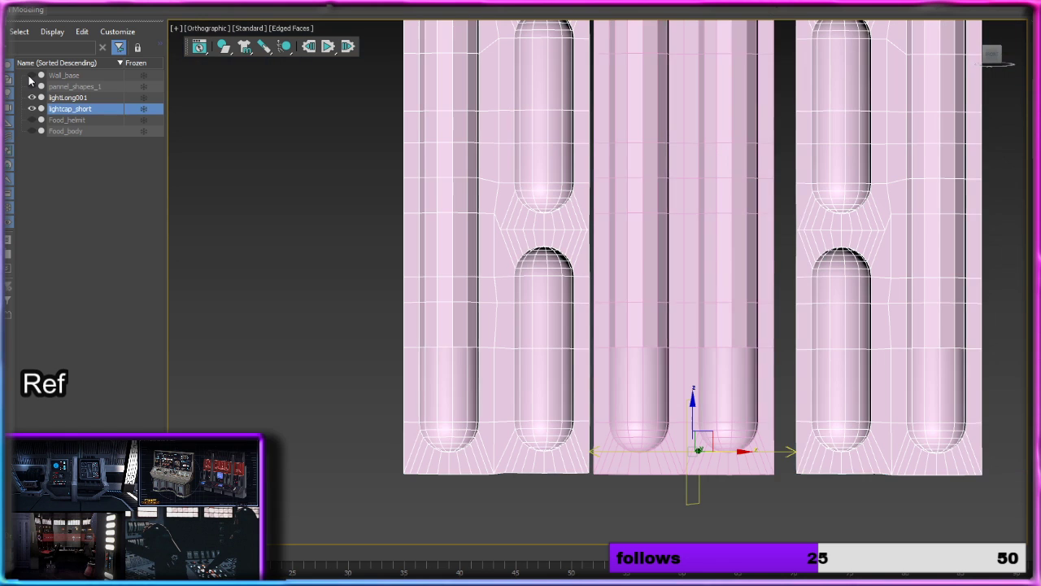
{"action": "scroll", "coordinate": [661, 238], "scroll_direction": "up", "scroll_amount": 2}
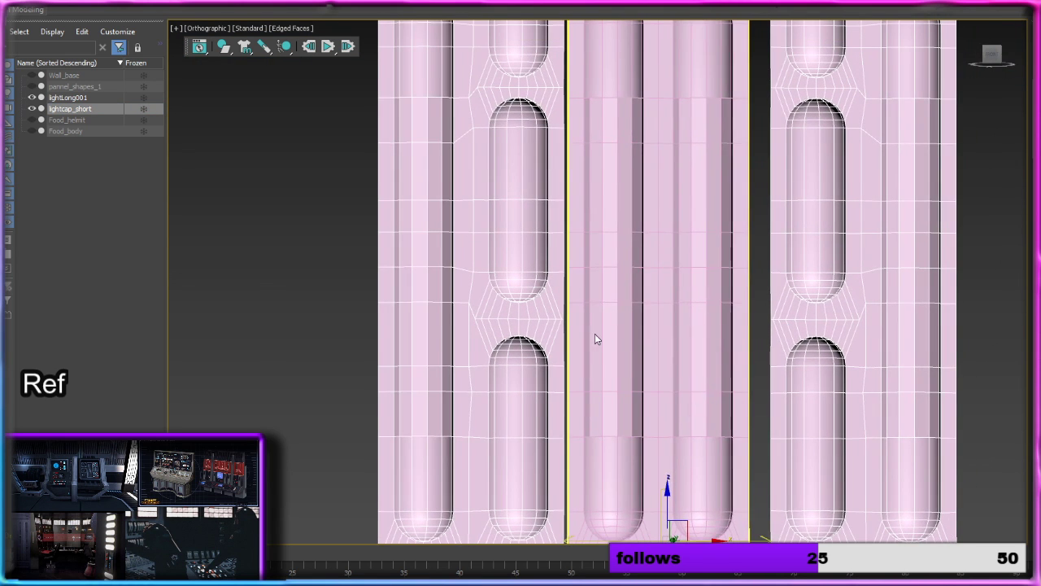
{"action": "scroll", "coordinate": [637, 305], "scroll_direction": "down", "scroll_amount": 5}
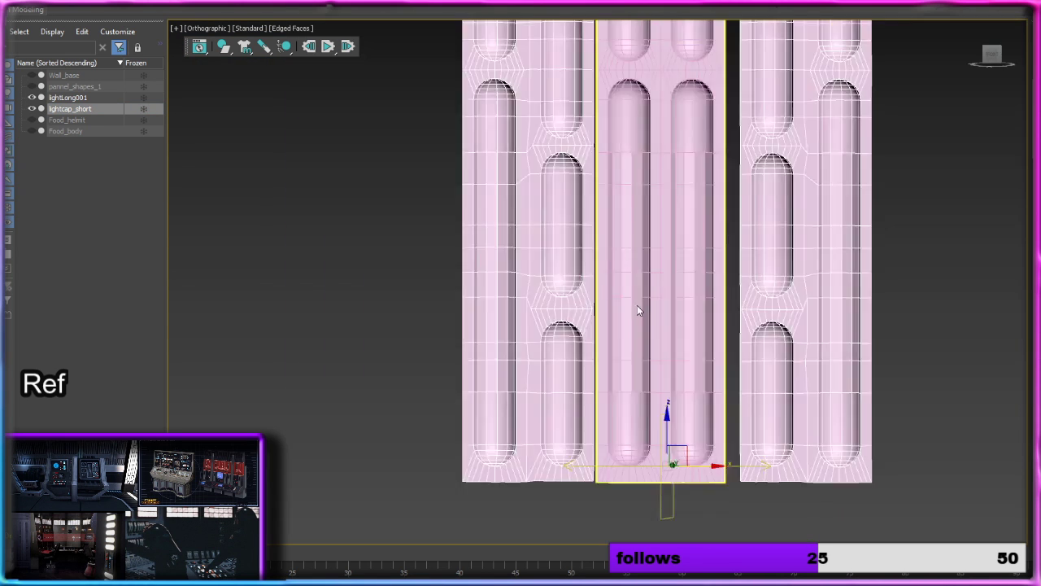
{"action": "scroll", "coordinate": [637, 305], "scroll_direction": "up", "scroll_amount": 5}
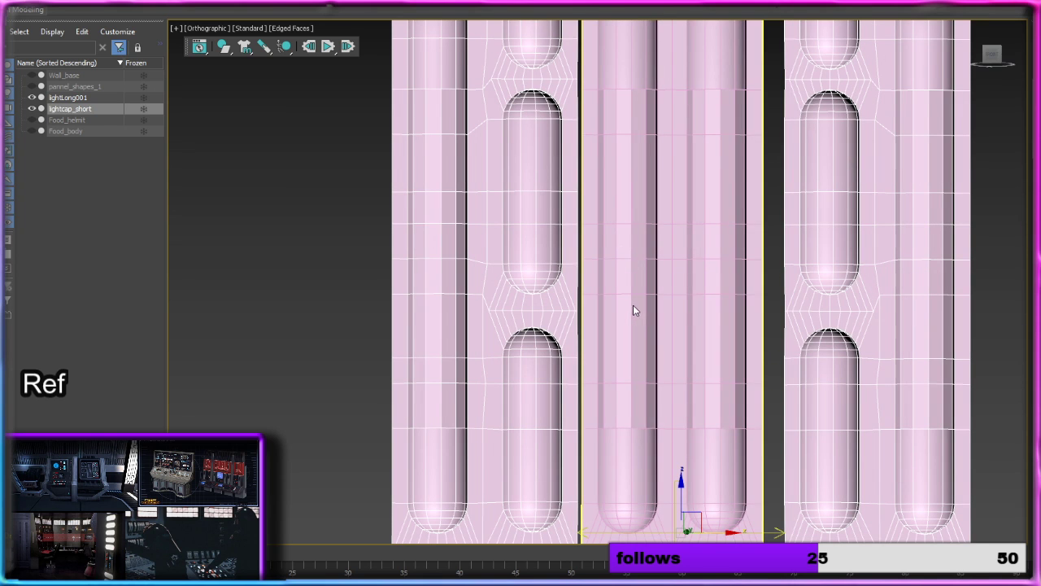
{"action": "scroll", "coordinate": [543, 265], "scroll_direction": "down", "scroll_amount": 2}
{"action": "right_click", "coordinate": [540, 256]}
{"action": "mouse_move", "coordinate": [586, 384]}
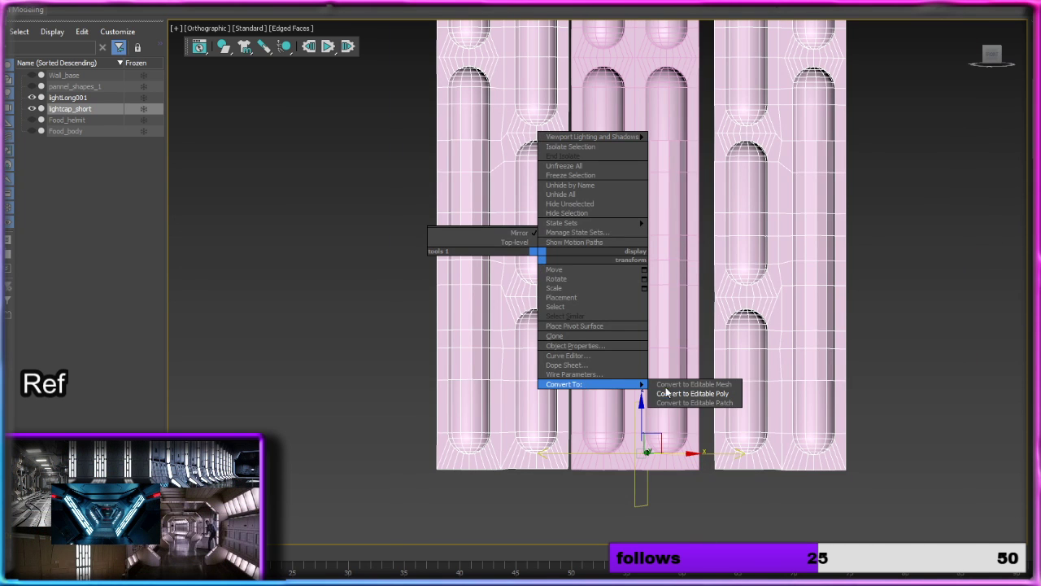
{"action": "left_click", "coordinate": [714, 396]}
Step: Select the right-hand pair of columns in lightcap_short at element level and move it left against lightLong001
{"action": "left_click", "coordinate": [644, 326]}
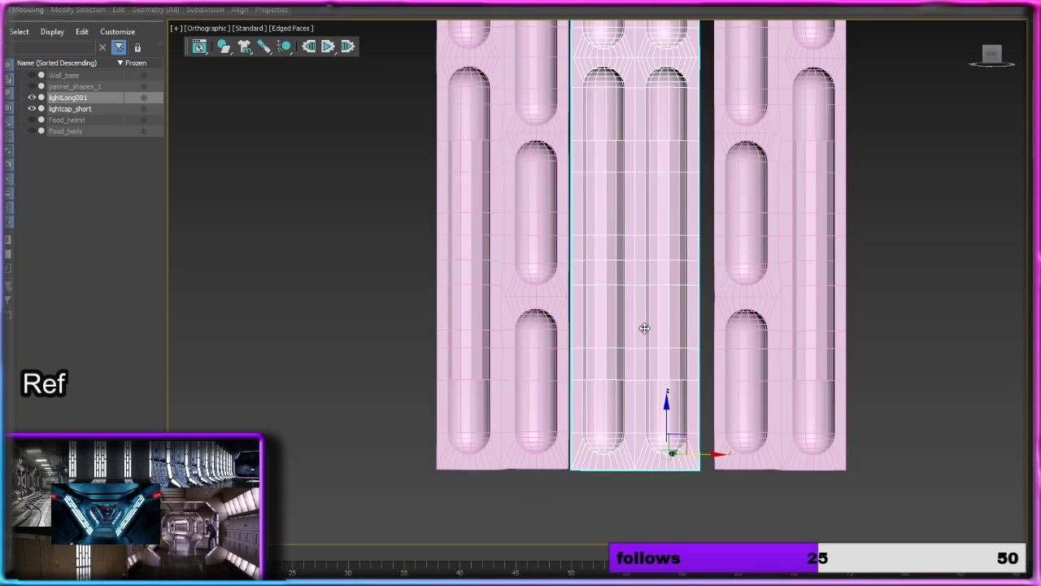
{"action": "middle_click_drag", "start_coordinate": [644, 327], "coordinate": [663, 324]}
{"action": "scroll", "coordinate": [664, 324], "scroll_direction": "up", "scroll_amount": 2}
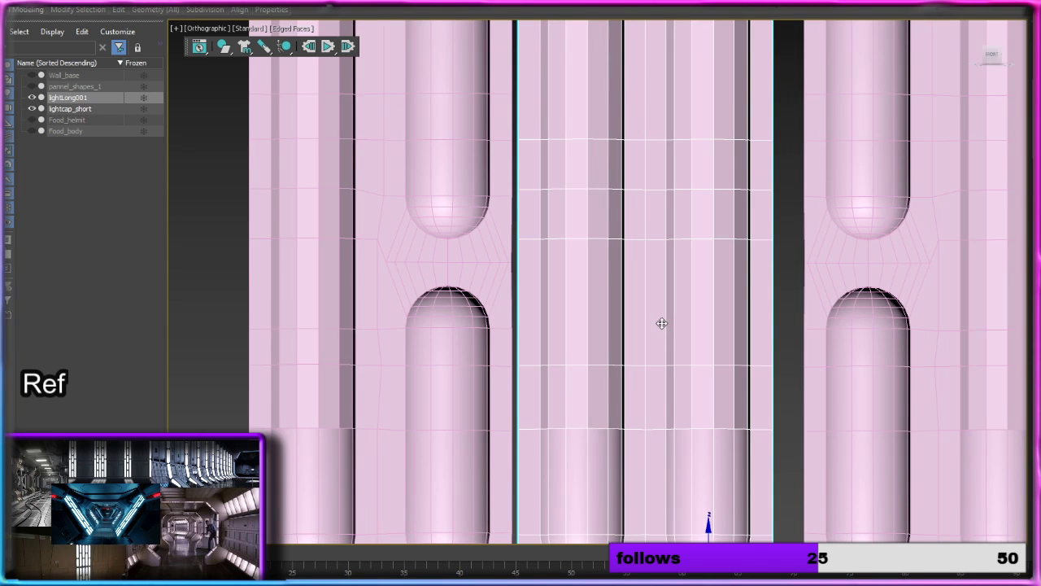
{"action": "scroll", "coordinate": [663, 323], "scroll_direction": "down", "scroll_amount": 4}
{"action": "left_click", "coordinate": [732, 311]}
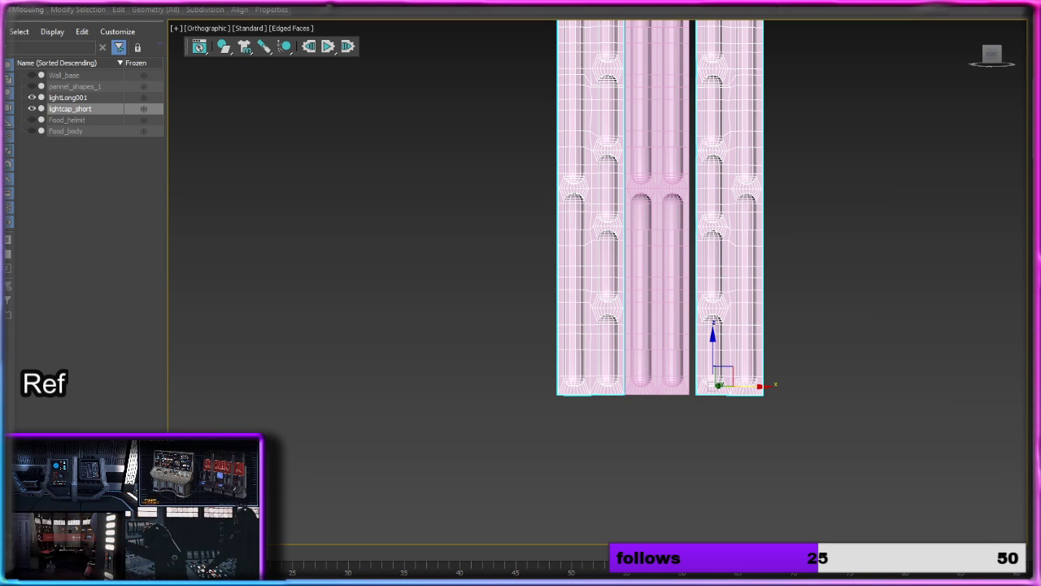
{"action": "key", "text": "5"}
{"action": "left_click", "coordinate": [721, 269], "text": "ctrl"}
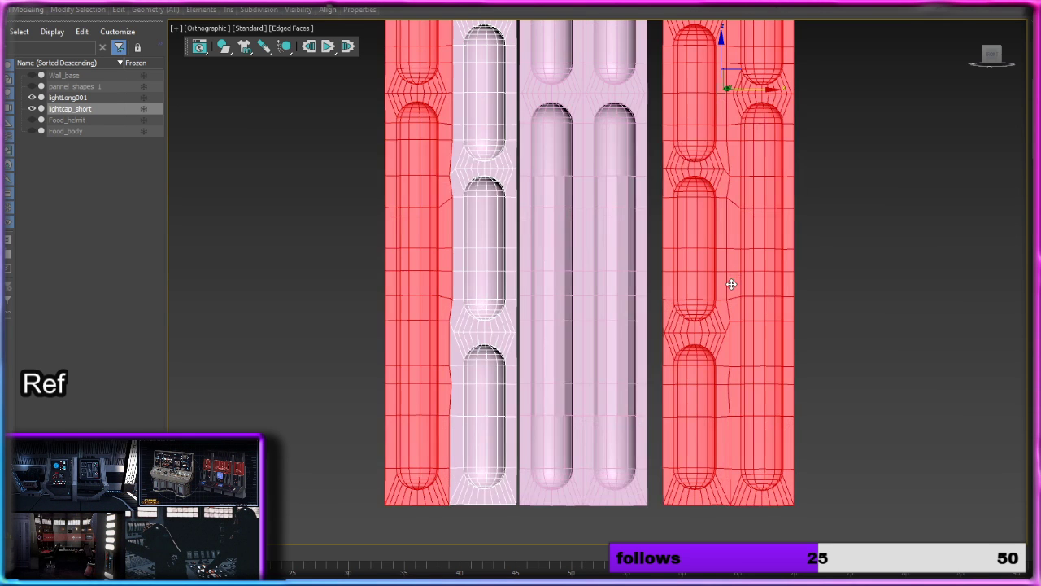
{"action": "scroll", "coordinate": [728, 276], "scroll_direction": "up", "scroll_amount": 3}
{"action": "left_click", "coordinate": [413, 193], "text": "alt"}
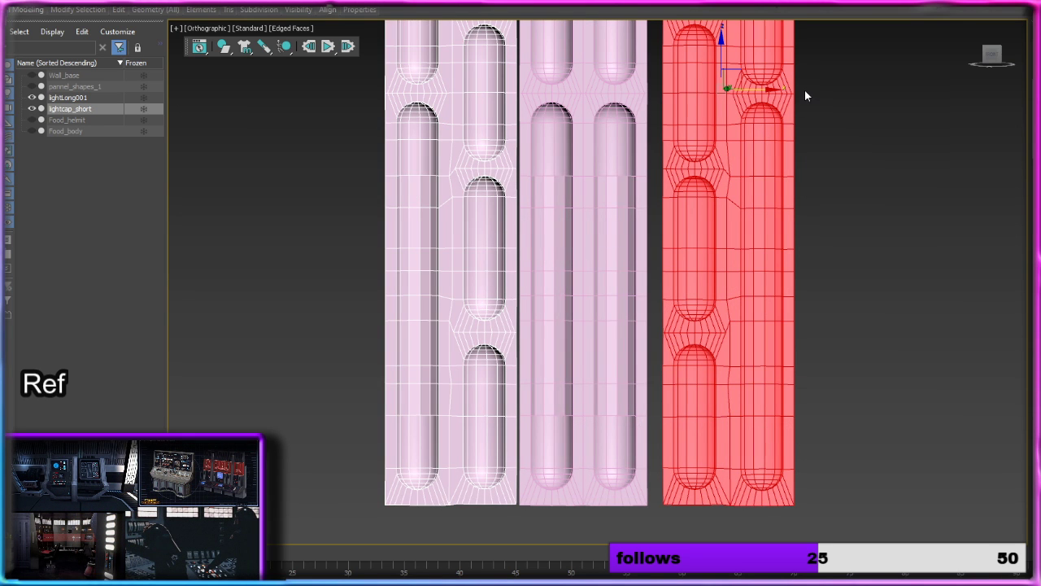
{"action": "left_click_drag", "start_coordinate": [762, 90], "coordinate": [752, 90]}
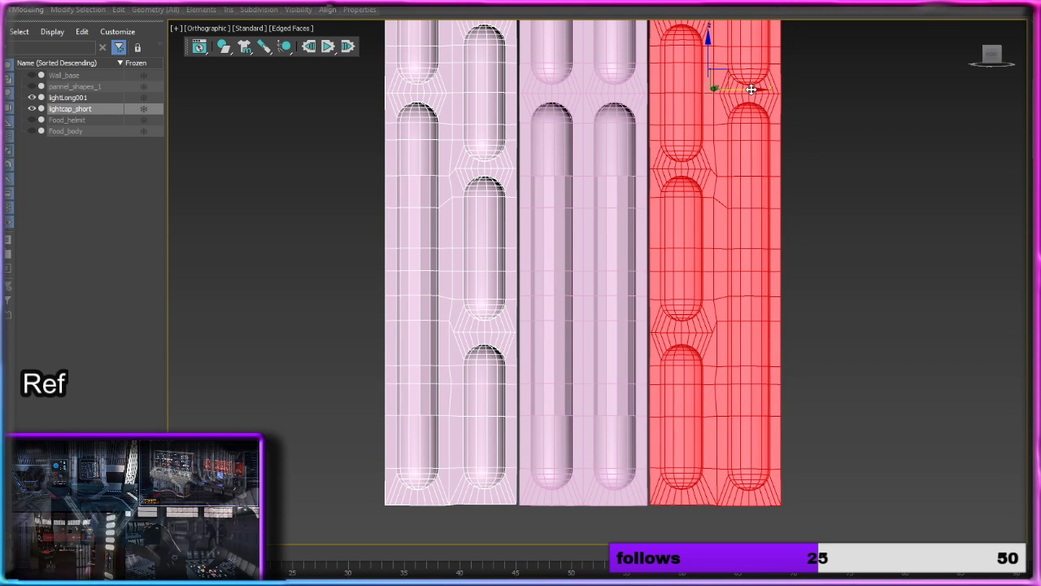
Step: Nudge the left-hand pair of columns in lightcap_short slightly right along X toward lightLong001, then deselect it
{"action": "left_click", "coordinate": [472, 186]}
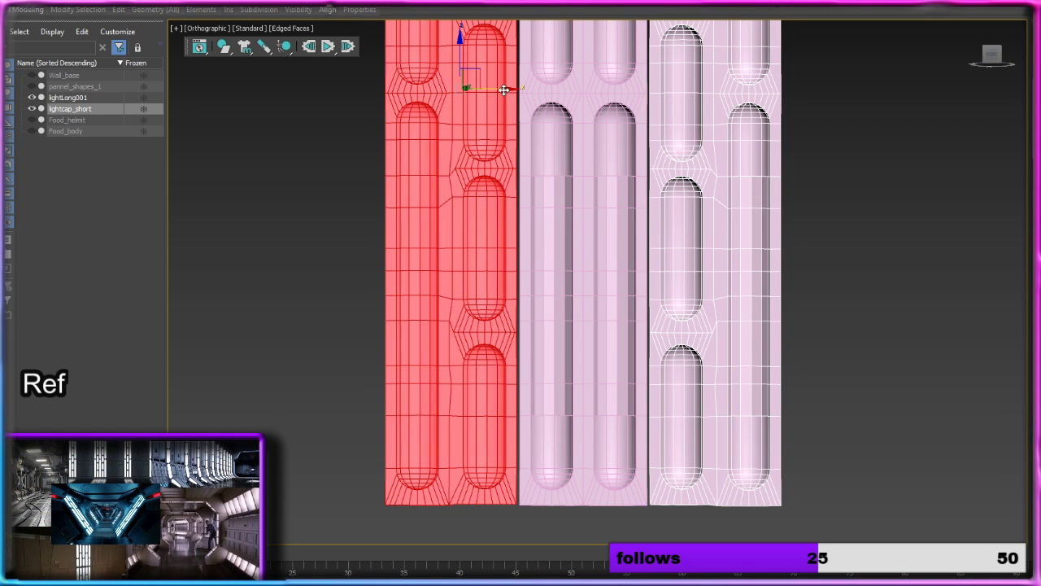
{"action": "left_click_drag", "start_coordinate": [502, 90], "coordinate": [502, 90]}
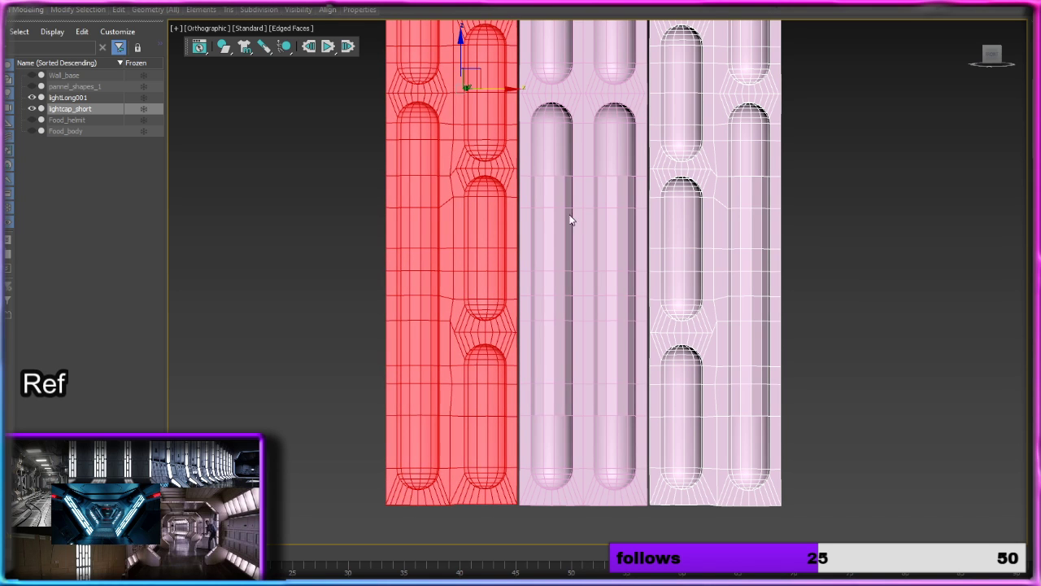
{"action": "left_click", "coordinate": [593, 249]}
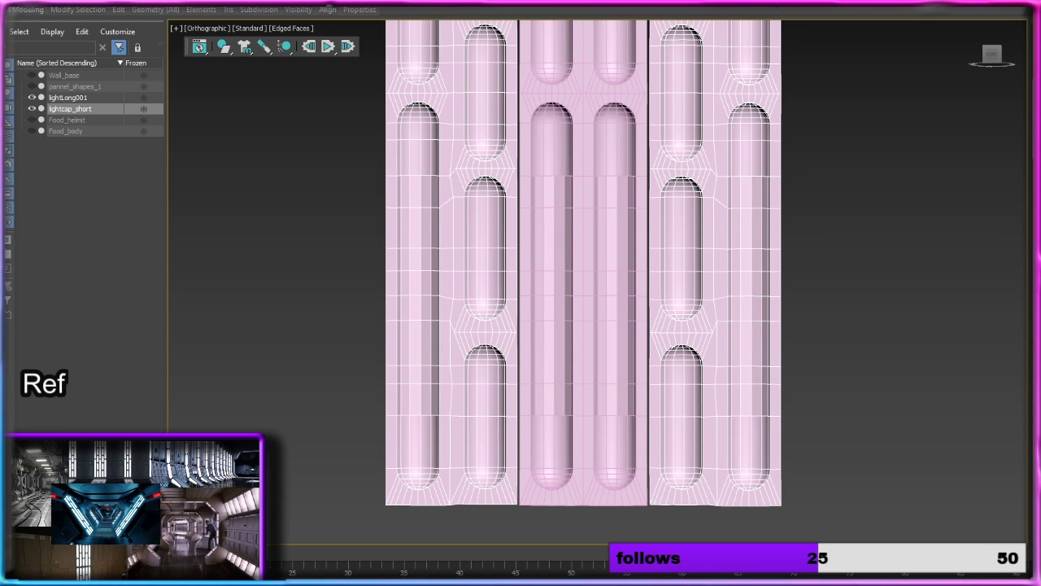
Step: Insert a horizontal SwiftLoop edge loop across lightLong001, level with the neighbouring column's edge row just below the top of its lowest short slot
{"action": "key", "text": "2"}
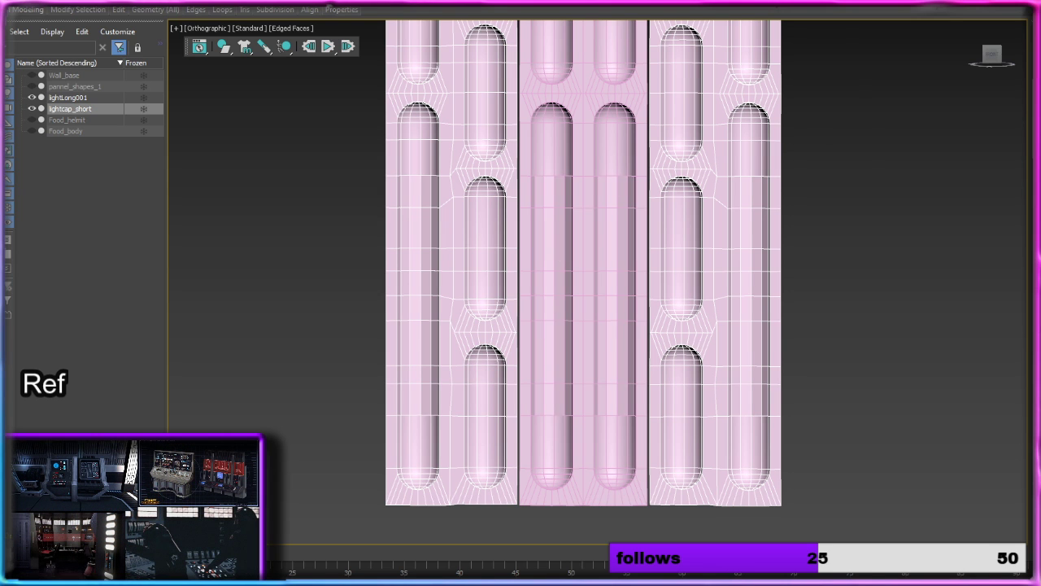
{"action": "left_click", "coordinate": [605, 177]}
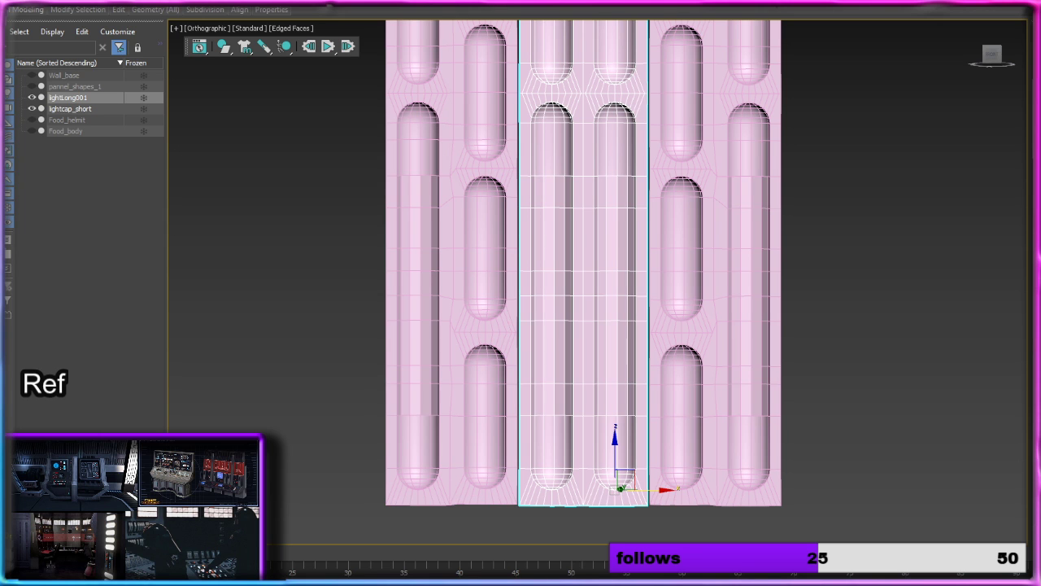
{"action": "key", "text": "2"}
{"action": "left_click", "coordinate": [121, 11]}
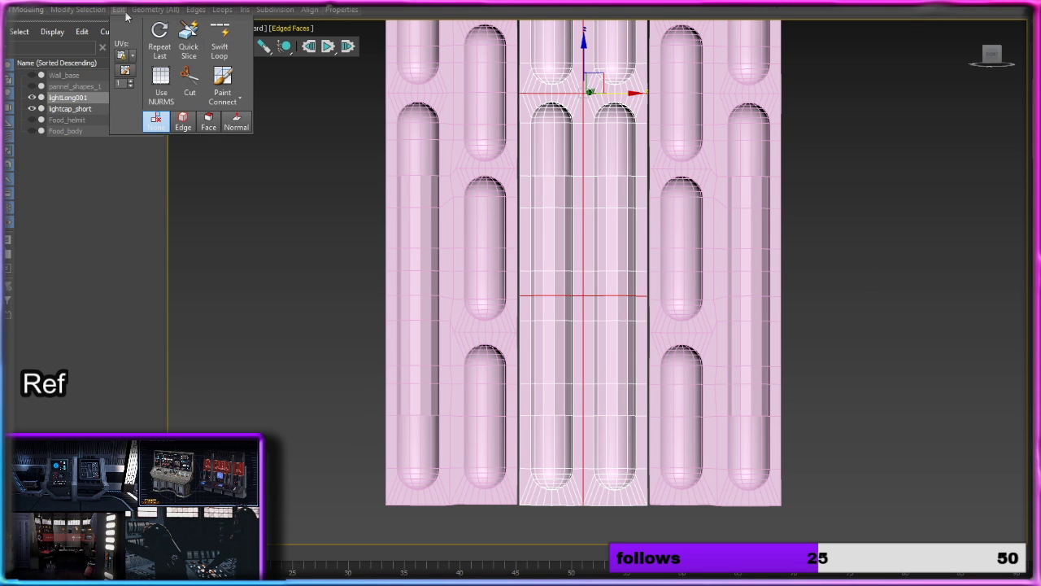
{"action": "left_click", "coordinate": [220, 36]}
{"action": "middle_click_drag", "start_coordinate": [621, 271], "coordinate": [625, 236]}
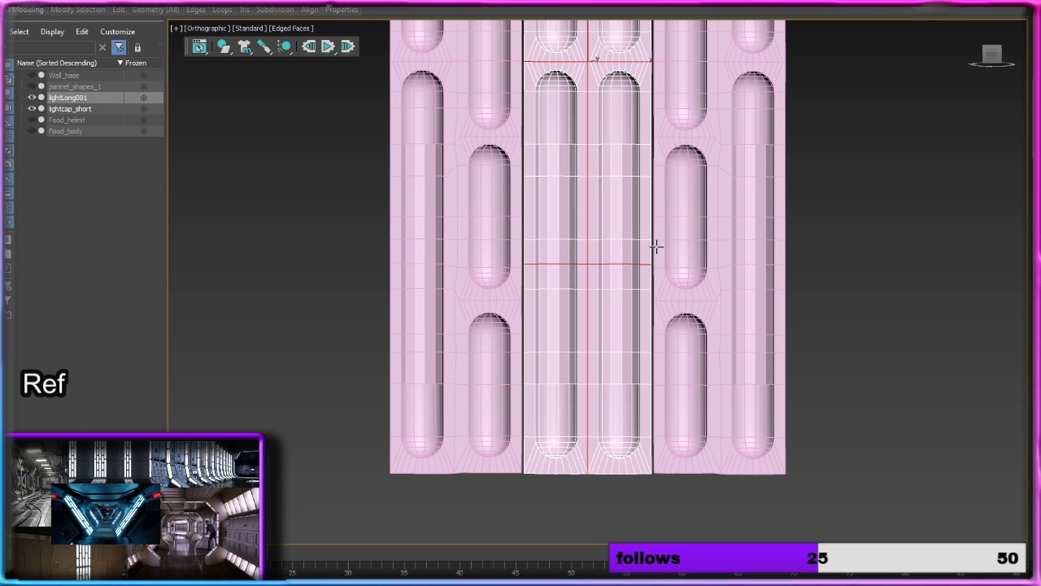
{"action": "middle_click_drag", "start_coordinate": [681, 269], "coordinate": [724, 305]}
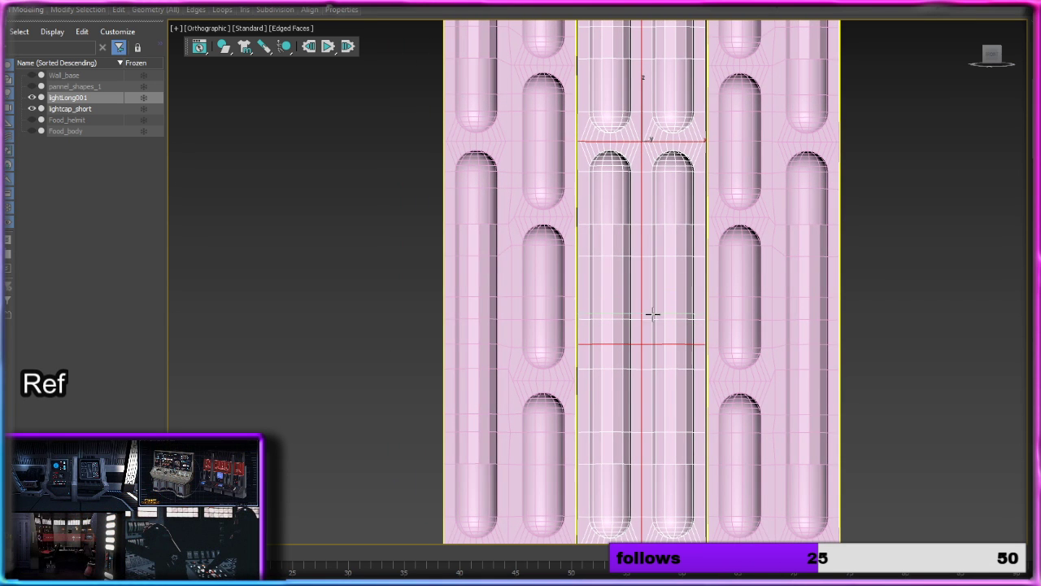
{"action": "middle_click_drag", "start_coordinate": [622, 500], "coordinate": [629, 367]}
{"action": "scroll", "coordinate": [630, 368], "scroll_direction": "up", "scroll_amount": 5}
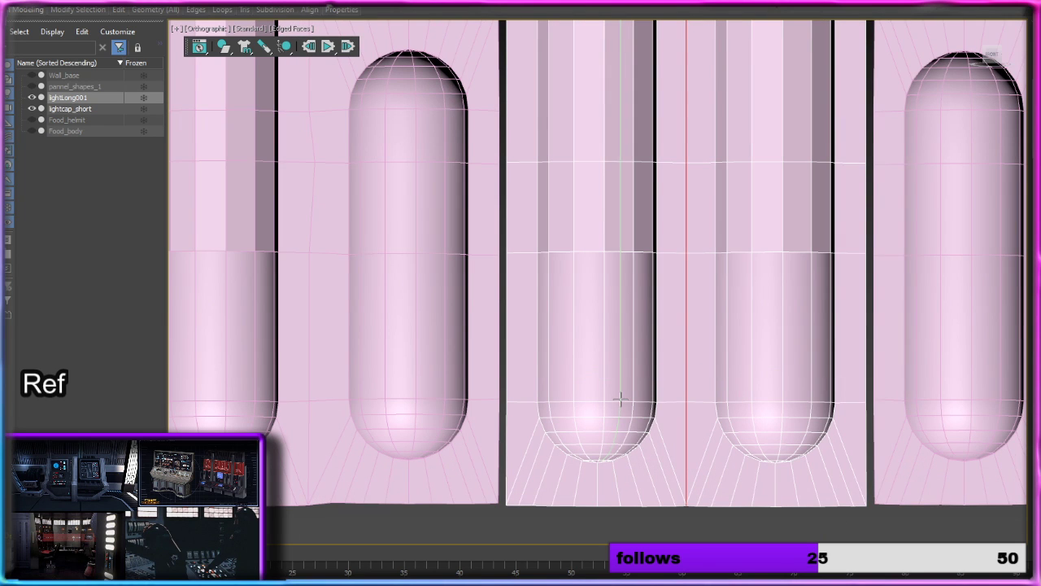
{"action": "middle_click_drag", "start_coordinate": [645, 213], "coordinate": [662, 368]}
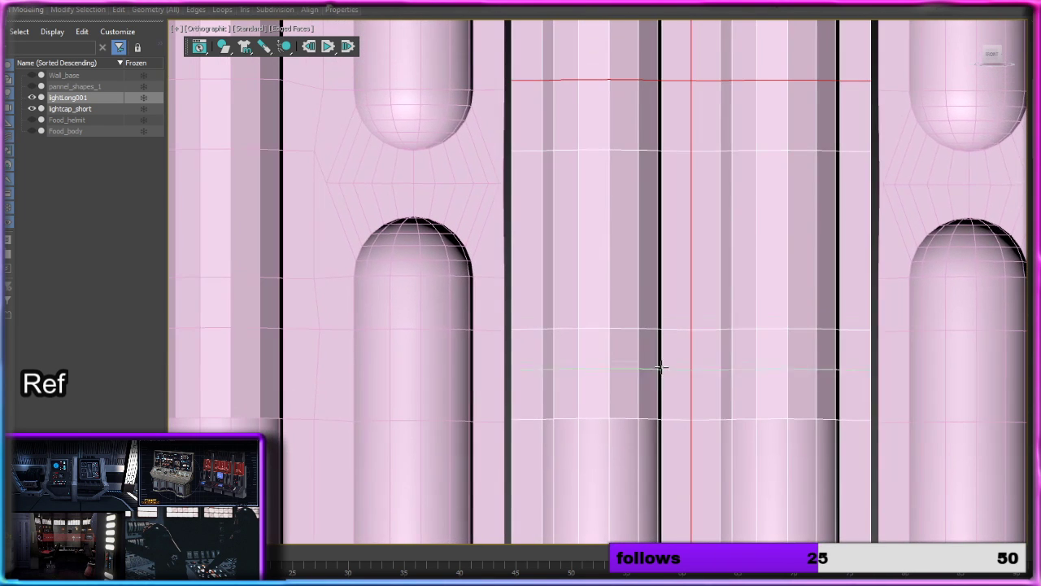
{"action": "double_click", "coordinate": [665, 277]}
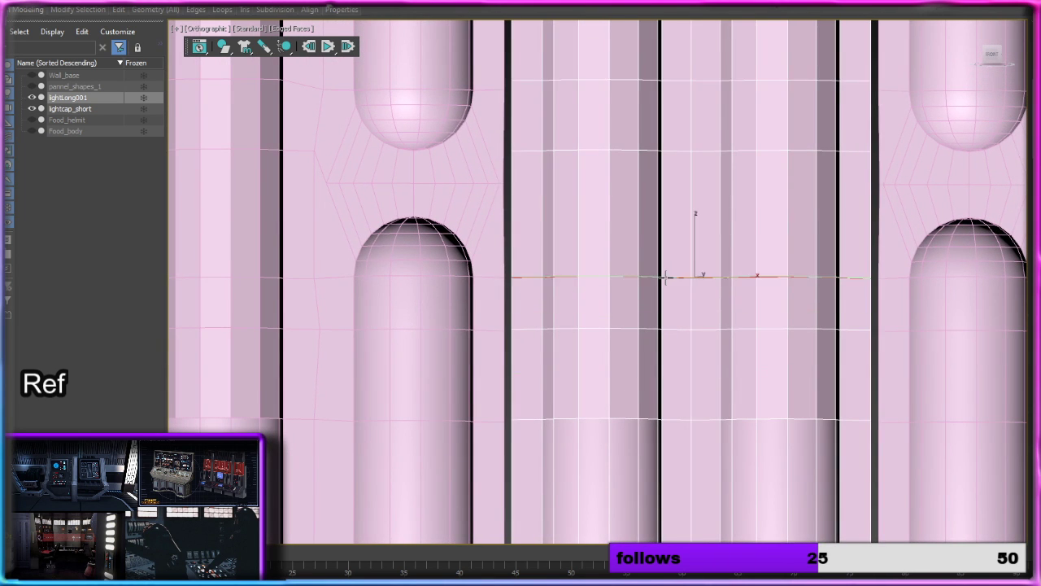
Step: Insert another horizontal edge loop across lightLong001, level with the neighbouring edge row through the second-lowest short slot
{"action": "middle_click_drag", "start_coordinate": [676, 211], "coordinate": [675, 406]}
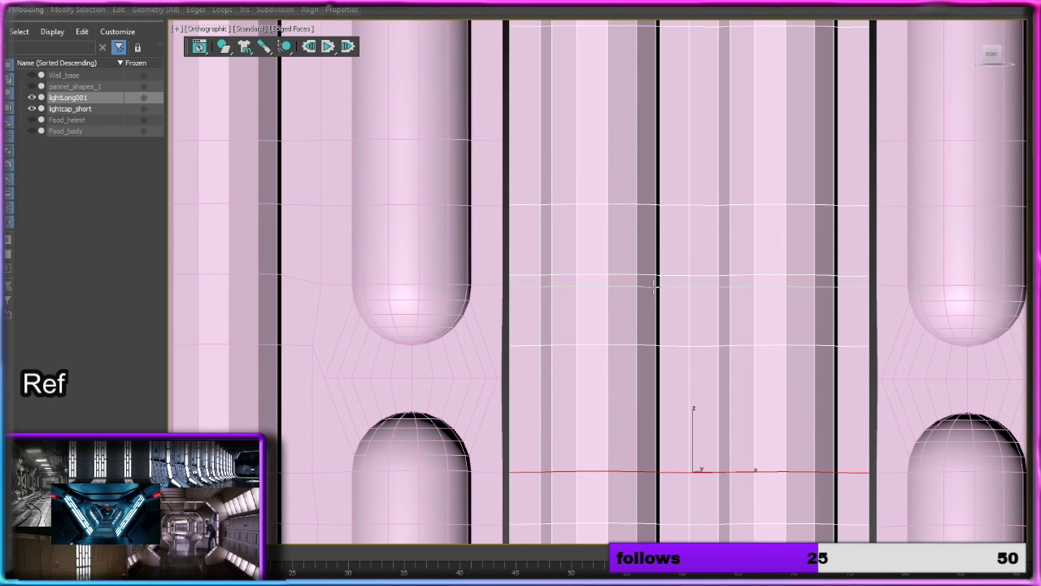
{"action": "middle_click_drag", "start_coordinate": [613, 186], "coordinate": [632, 241]}
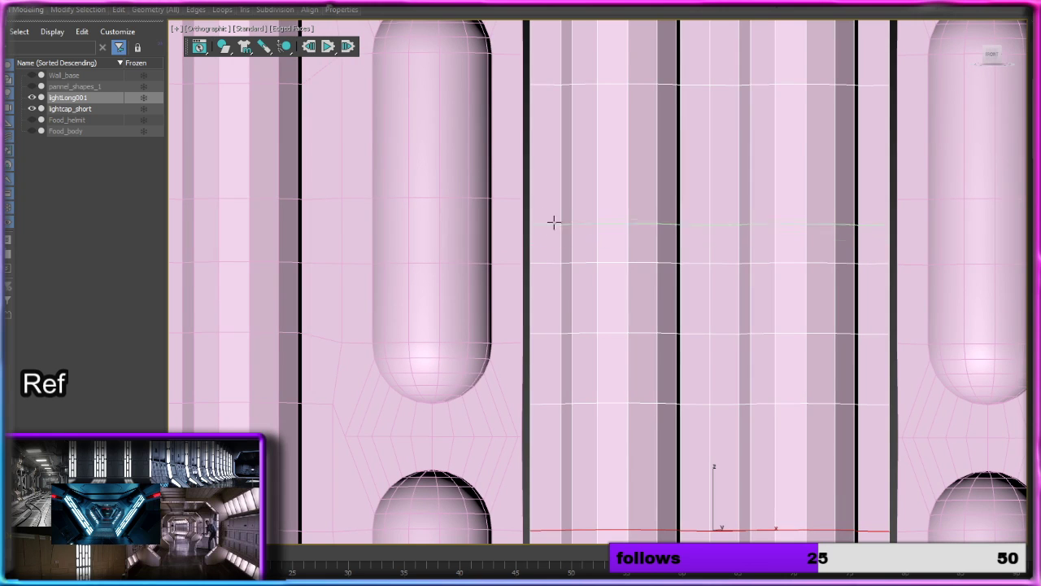
{"action": "left_click", "coordinate": [546, 198]}
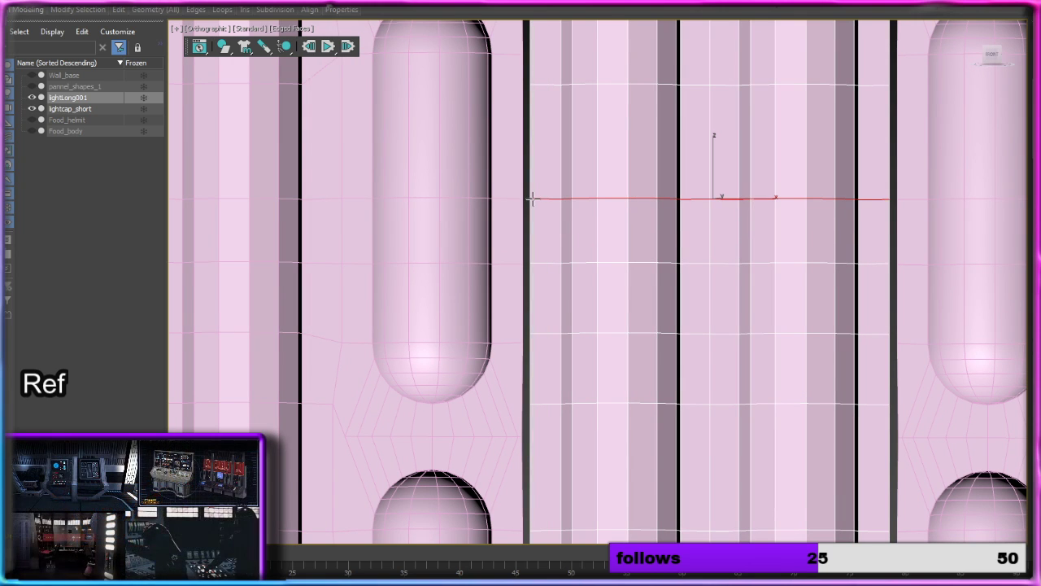
Step: Insert two horizontal SwiftLoop edge loops across lightLong001, level with the neighbouring edge rows at one short slot's lower and upper rounded ends
{"action": "middle_click_drag", "start_coordinate": [590, 81], "coordinate": [585, 311]}
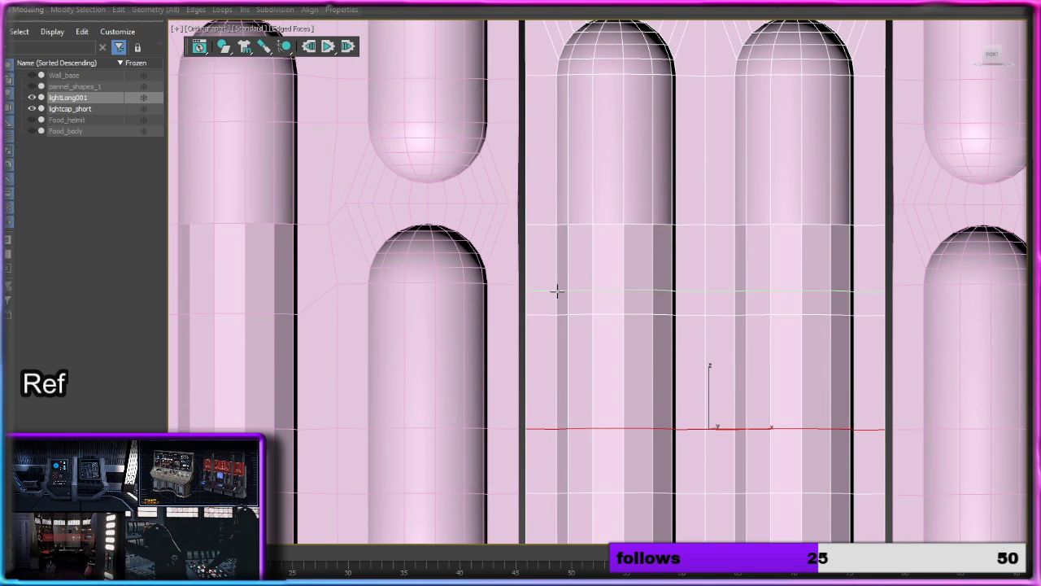
{"action": "middle_click_drag", "start_coordinate": [602, 247], "coordinate": [595, 379]}
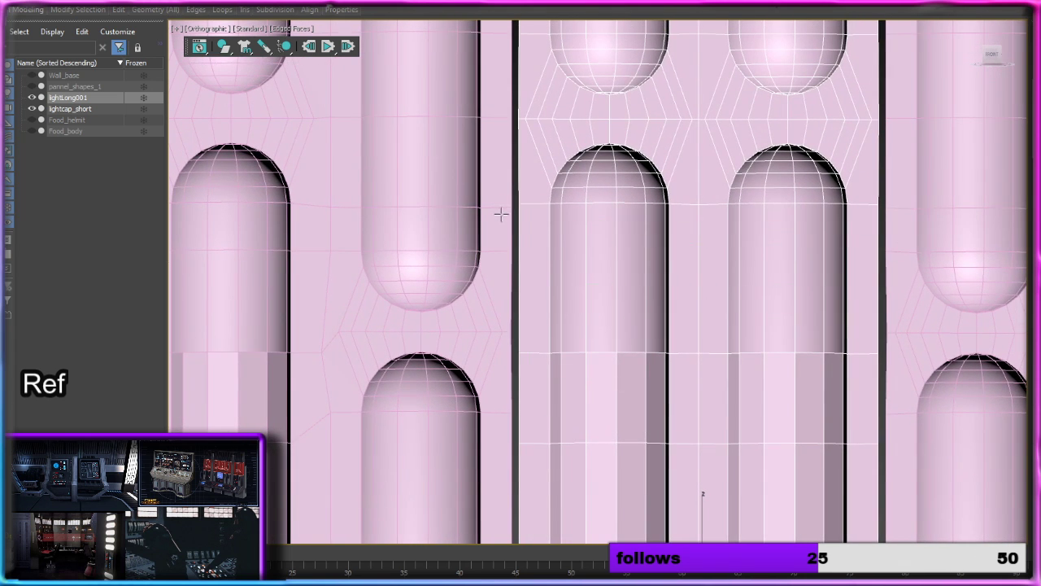
{"action": "left_click", "coordinate": [569, 249]}
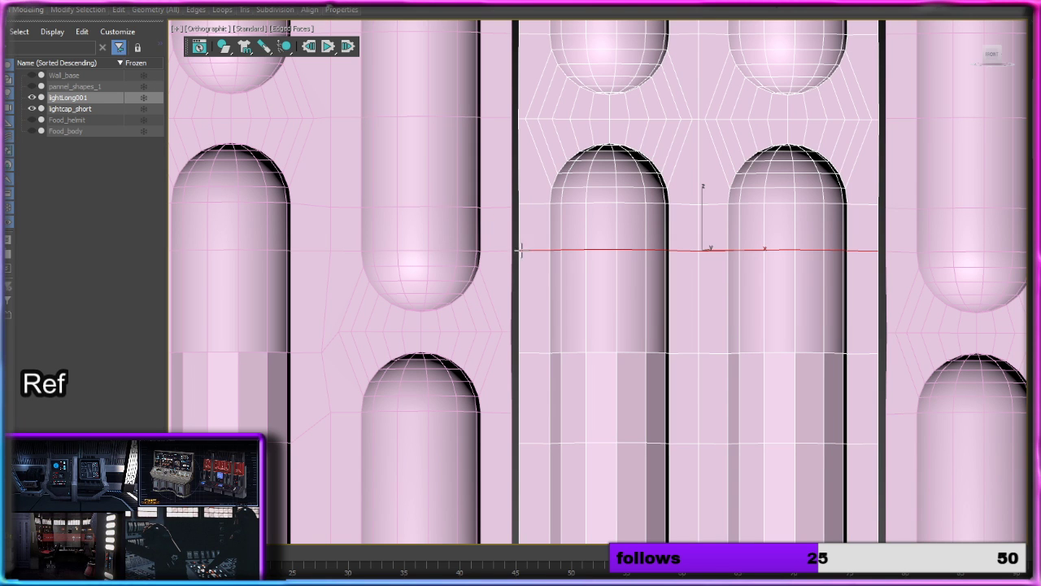
{"action": "middle_click_drag", "start_coordinate": [520, 249], "coordinate": [542, 305]}
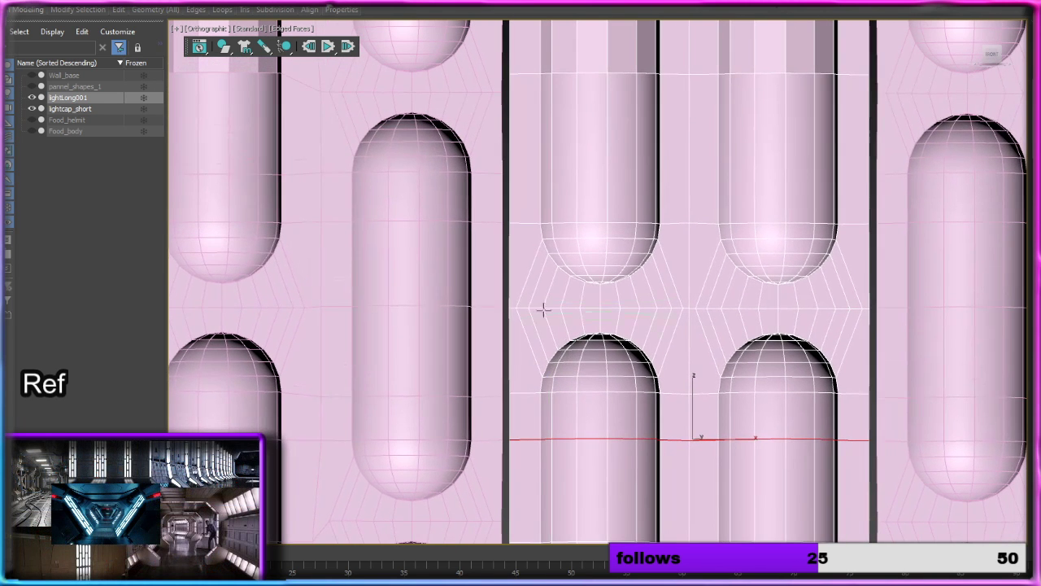
{"action": "left_click", "coordinate": [550, 171]}
Step: Insert a horizontal edge loop across lightLong001, level with the neighbouring edge row crossing the straight body of the next short slot up
{"action": "middle_click_drag", "start_coordinate": [553, 159], "coordinate": [562, 400]}
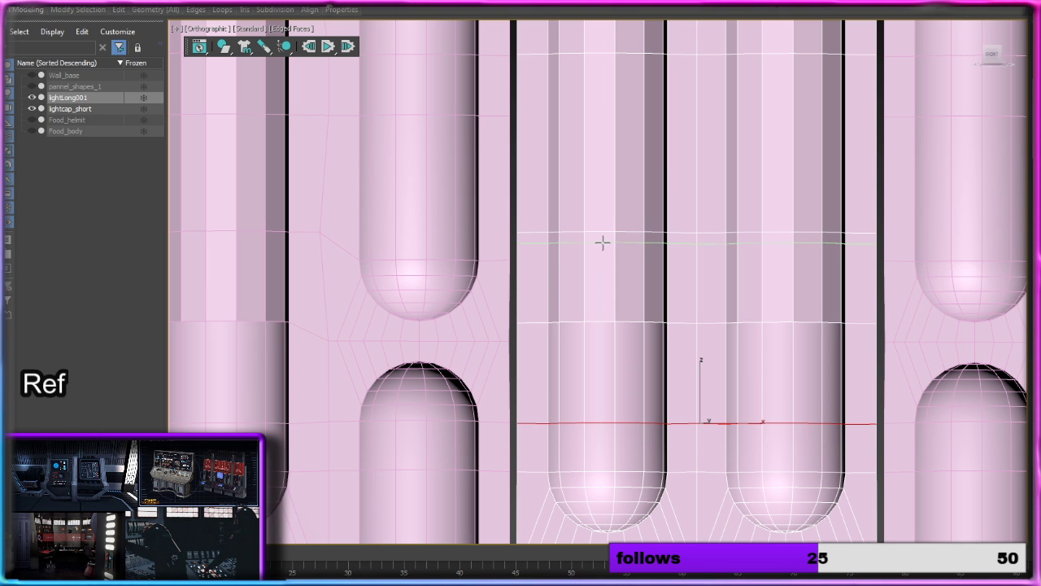
{"action": "middle_click_drag", "start_coordinate": [642, 174], "coordinate": [643, 201]}
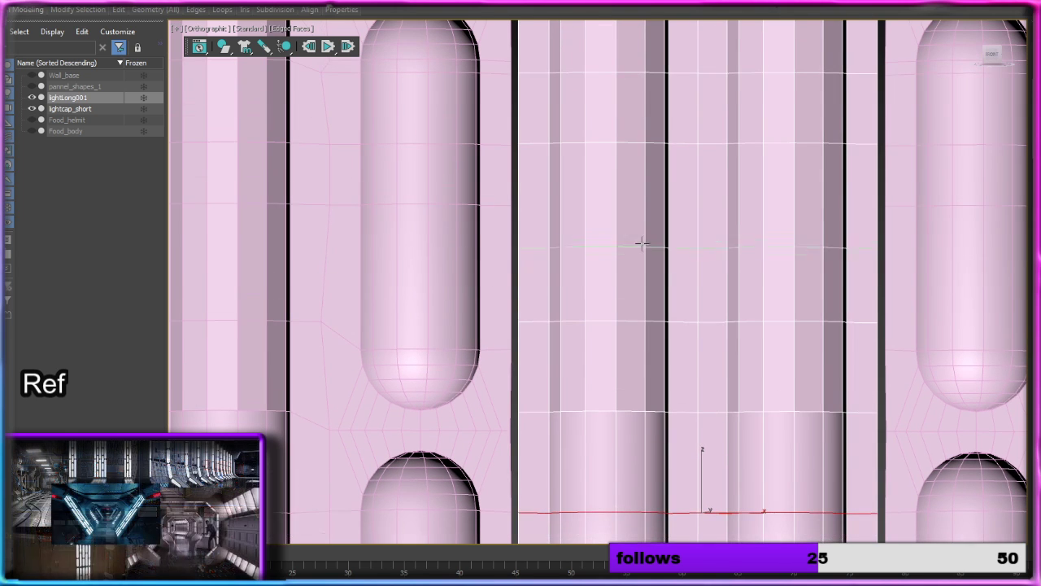
{"action": "left_click", "coordinate": [644, 203]}
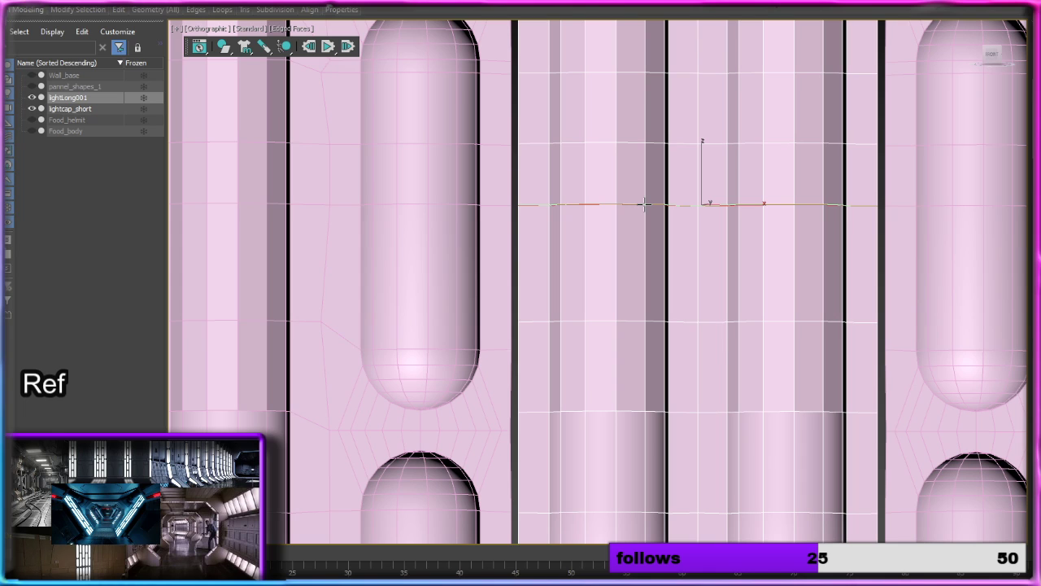
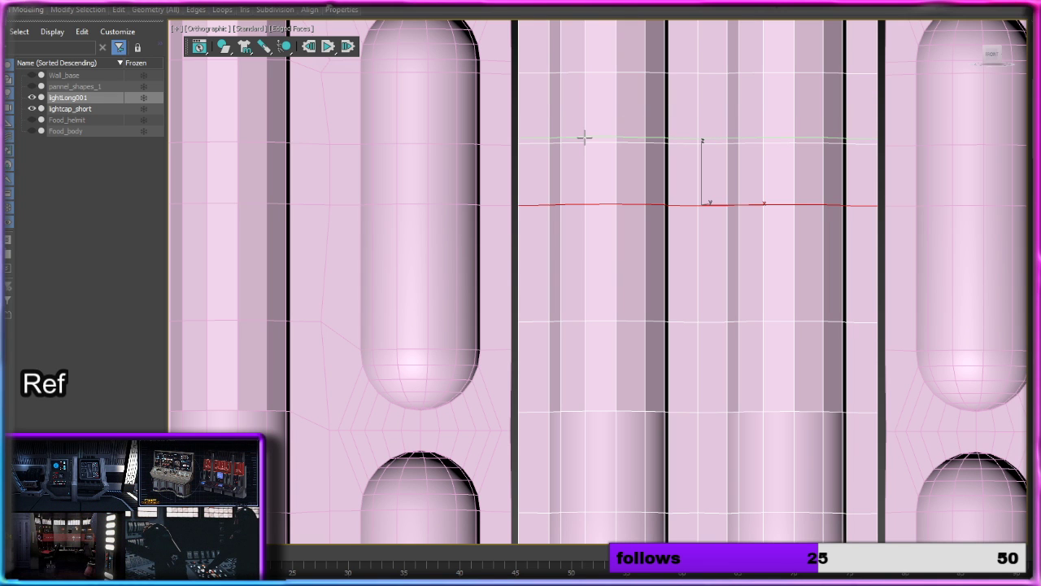
Step: Insert a horizontal SwiftLoop edge loop across lightLong001, level with the neighbouring edge row where the same short slot's upper rounded end begins
{"action": "left_click", "coordinate": [586, 142]}
{"action": "middle_click_drag", "start_coordinate": [599, 183], "coordinate": [604, 281]}
{"action": "scroll", "coordinate": [600, 281], "scroll_direction": "down", "scroll_amount": 1}
{"action": "scroll", "coordinate": [599, 276], "scroll_direction": "up", "scroll_amount": 1}
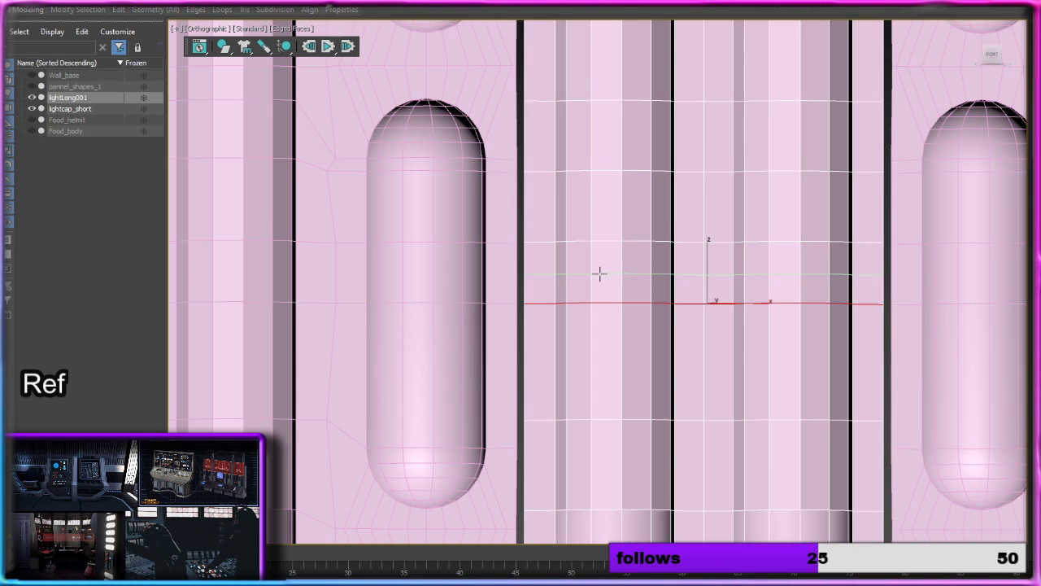
{"action": "left_click", "coordinate": [600, 161]}
{"action": "middle_click_drag", "start_coordinate": [599, 158], "coordinate": [595, 204]}
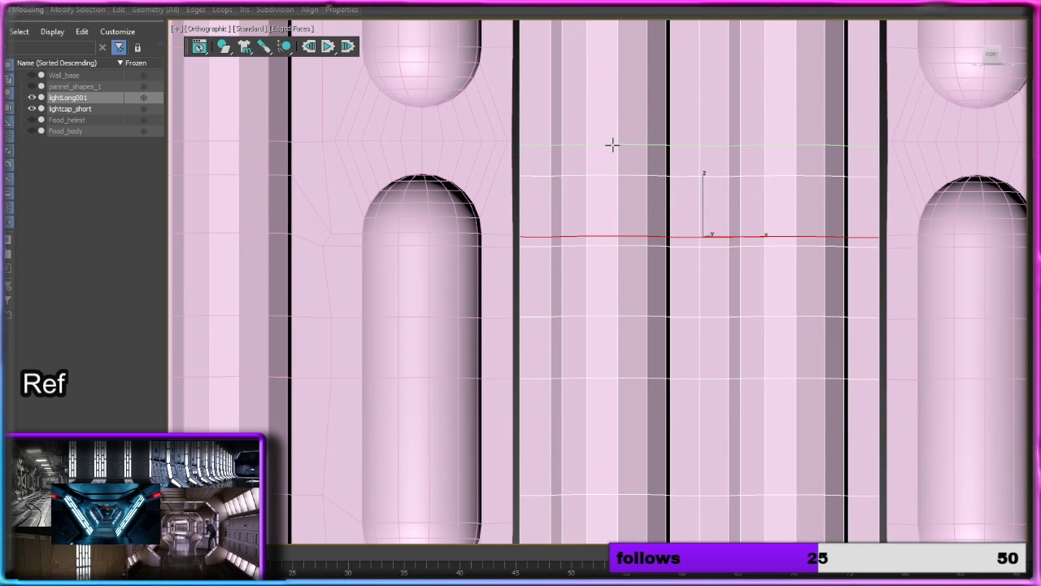
Step: Insert a horizontal edge loop across lightLong001, level with the neighbouring edge row at the lower rounded end of the next short slot up
{"action": "middle_click_drag", "start_coordinate": [613, 144], "coordinate": [602, 237]}
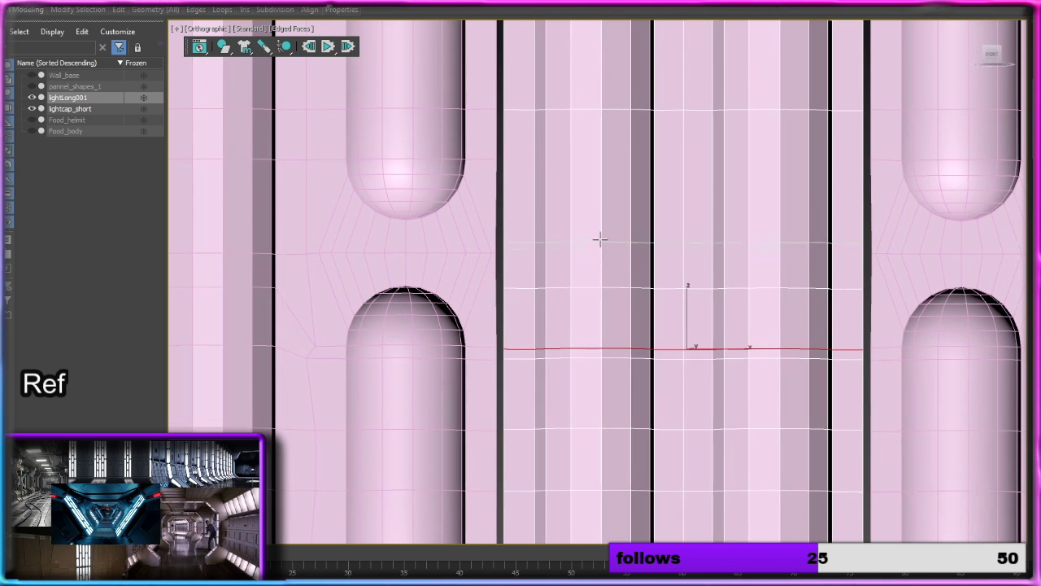
{"action": "left_click", "coordinate": [593, 156]}
{"action": "middle_click_drag", "start_coordinate": [594, 123], "coordinate": [594, 297]}
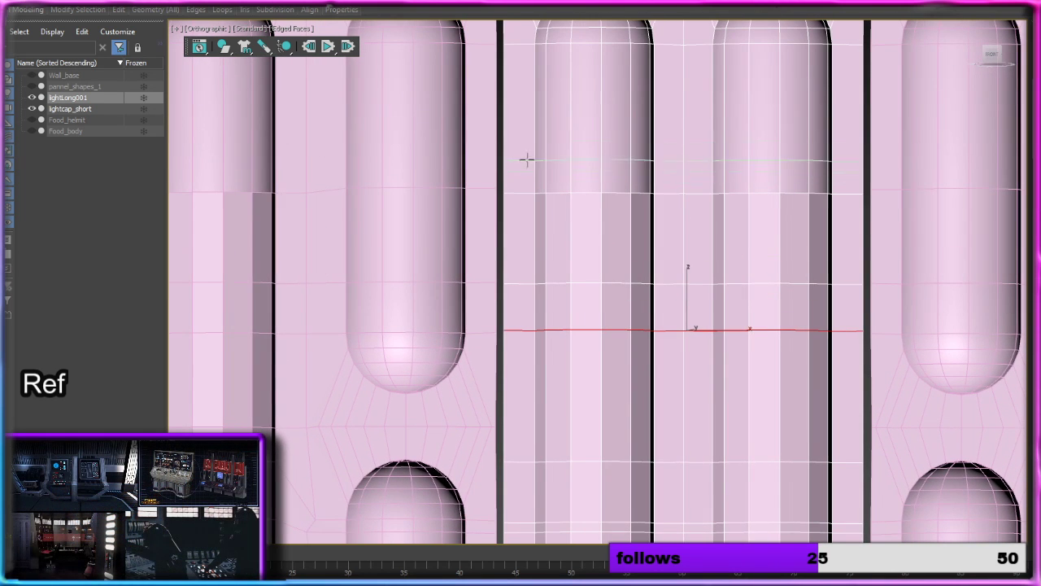
Step: Attach lightLong001 to lightcap_short so all the light columns form one object, and activate the Move tool
{"action": "middle_click_drag", "start_coordinate": [594, 116], "coordinate": [603, 182]}
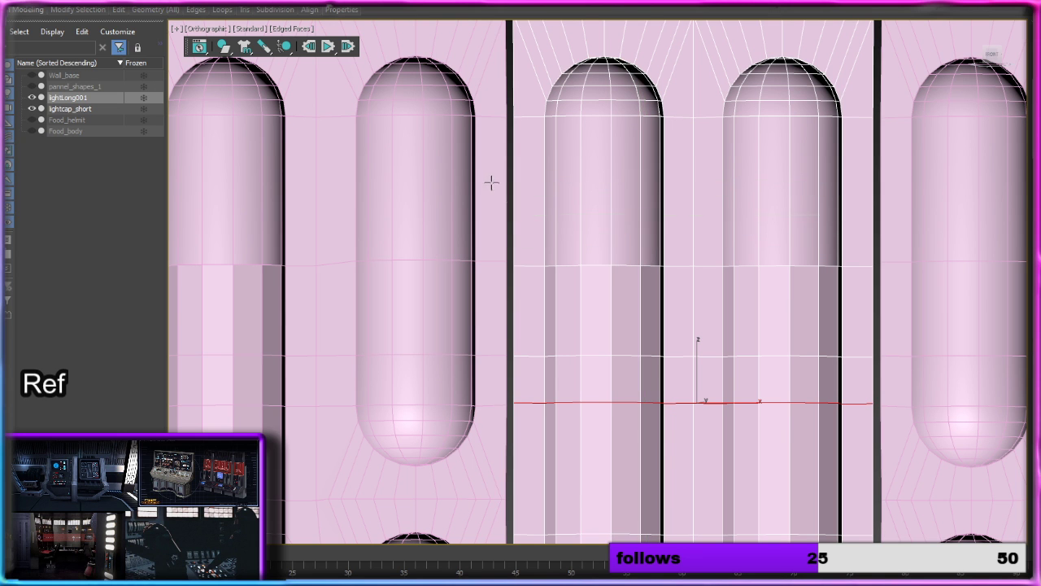
{"action": "middle_click_drag", "start_coordinate": [607, 348], "coordinate": [641, 74]}
{"action": "middle_click_drag", "start_coordinate": [656, 236], "coordinate": [593, 241]}
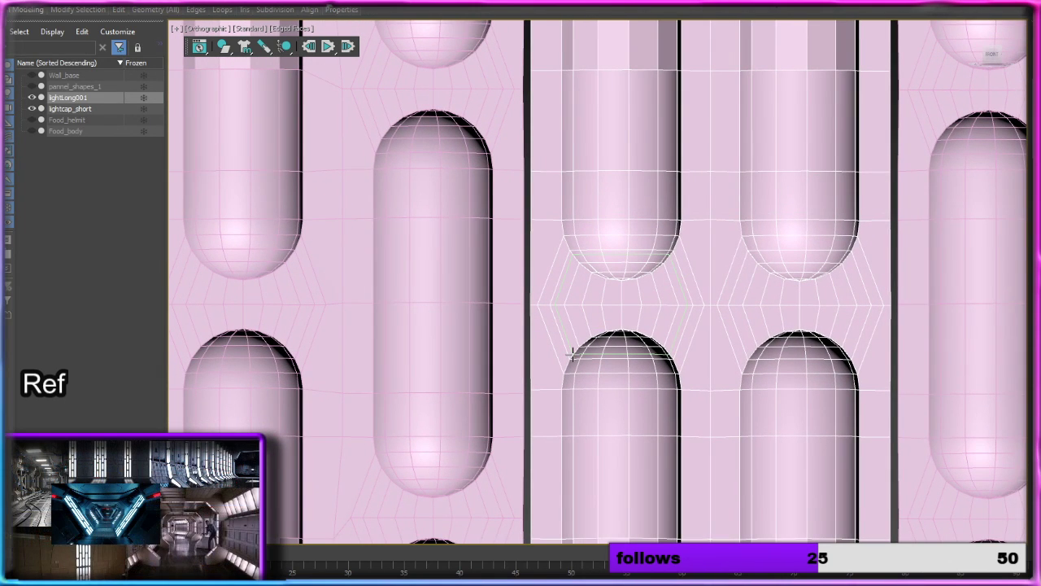
{"action": "middle_click_drag", "start_coordinate": [569, 341], "coordinate": [521, 88]}
{"action": "middle_click_drag", "start_coordinate": [689, 342], "coordinate": [562, 209]}
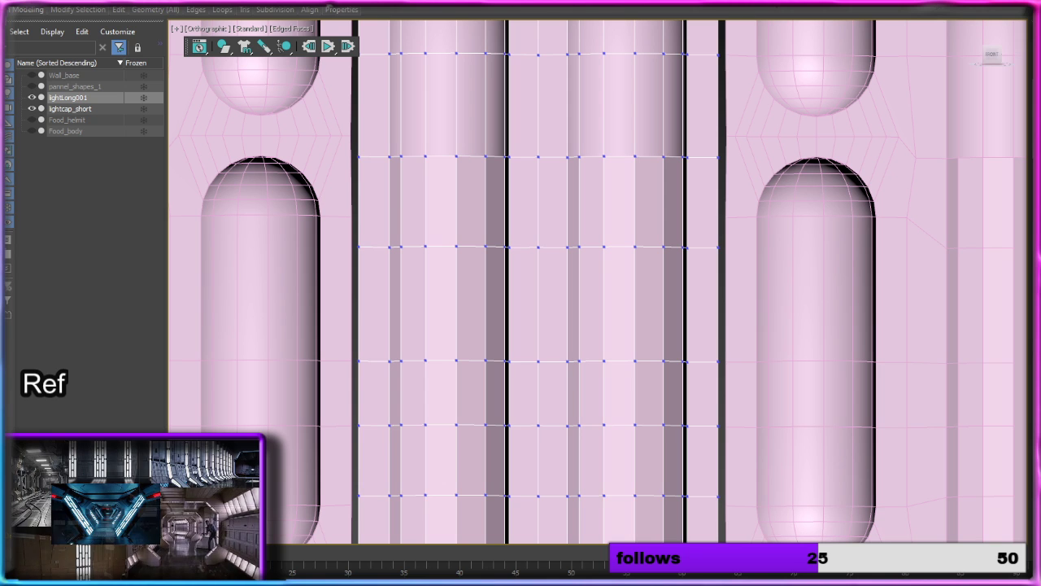
{"action": "scroll", "coordinate": [806, 298], "scroll_direction": "down", "scroll_amount": 4}
{"action": "middle_click_drag", "start_coordinate": [806, 297], "coordinate": [623, 178]}
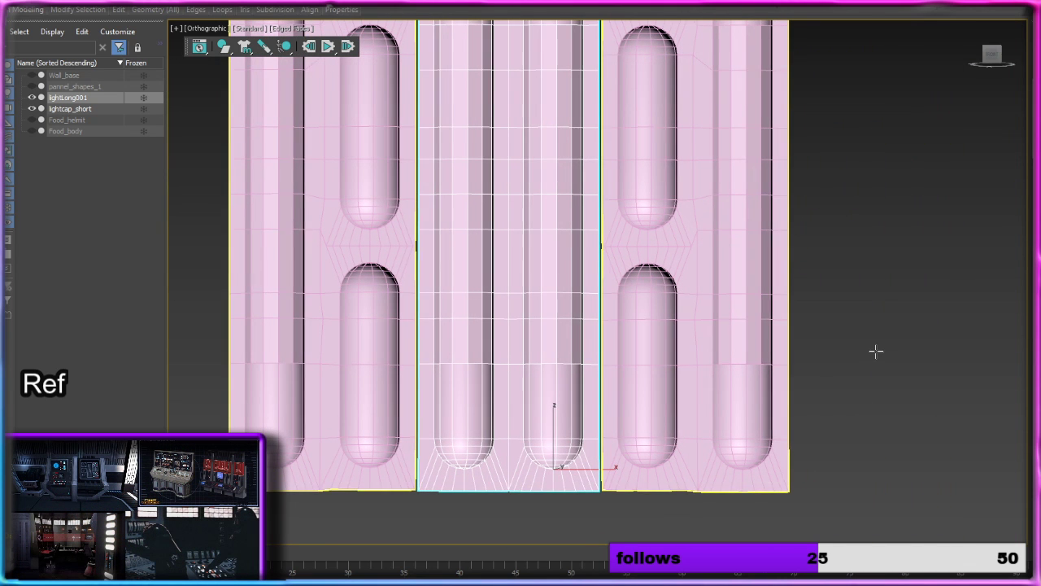
{"action": "left_click", "coordinate": [726, 263]}
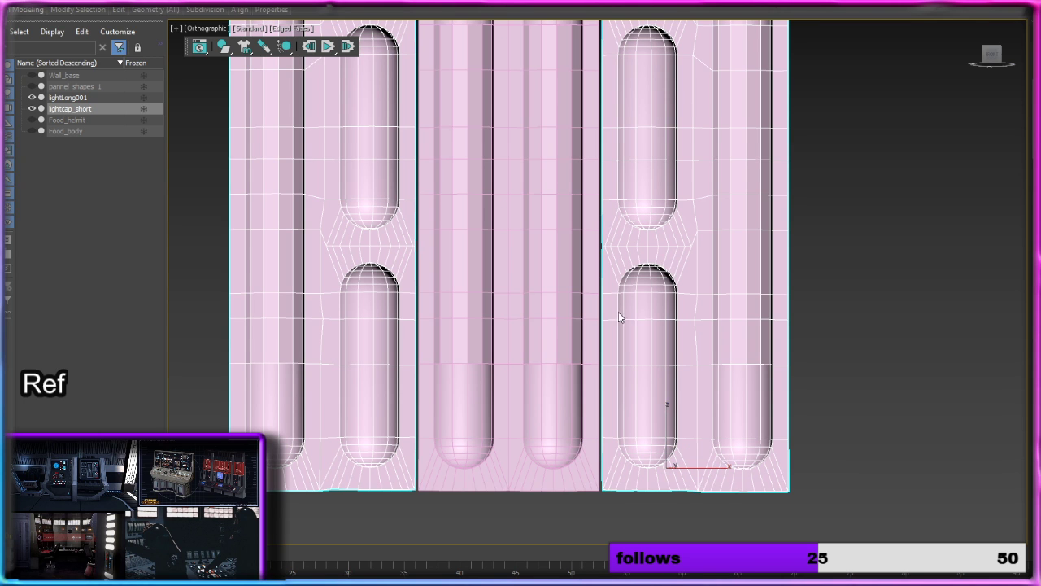
{"action": "left_click", "coordinate": [564, 301]}
{"action": "key", "text": "w"}
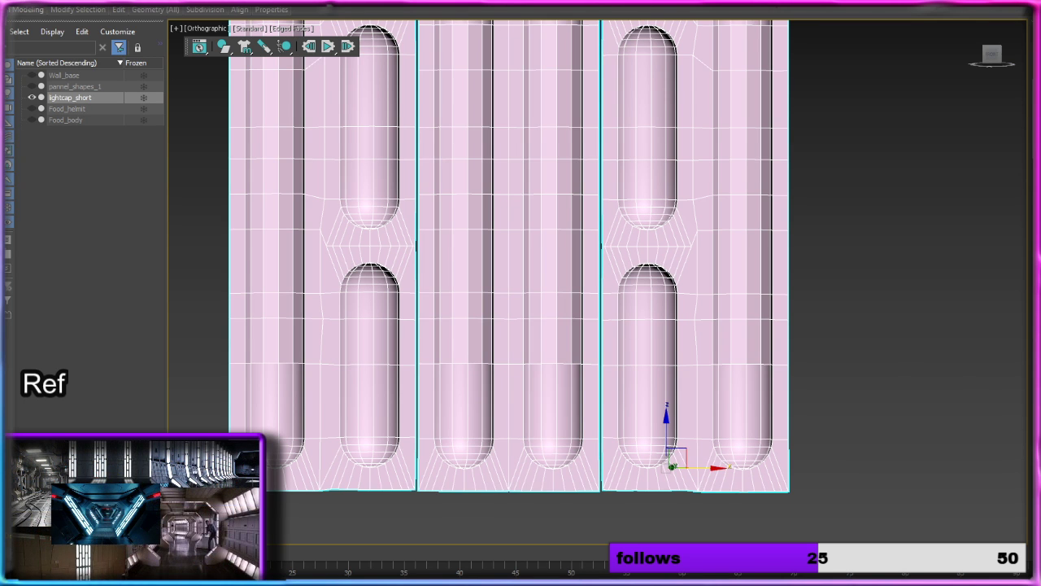
Step: Inspect the vertices along the columns' bottom edges for height differences across the gaps beside the central column
{"action": "middle_click_drag", "start_coordinate": [533, 337], "coordinate": [564, 362]}
{"action": "scroll", "coordinate": [486, 410], "scroll_direction": "up", "scroll_amount": 4}
{"action": "middle_click_drag", "start_coordinate": [487, 410], "coordinate": [506, 237]}
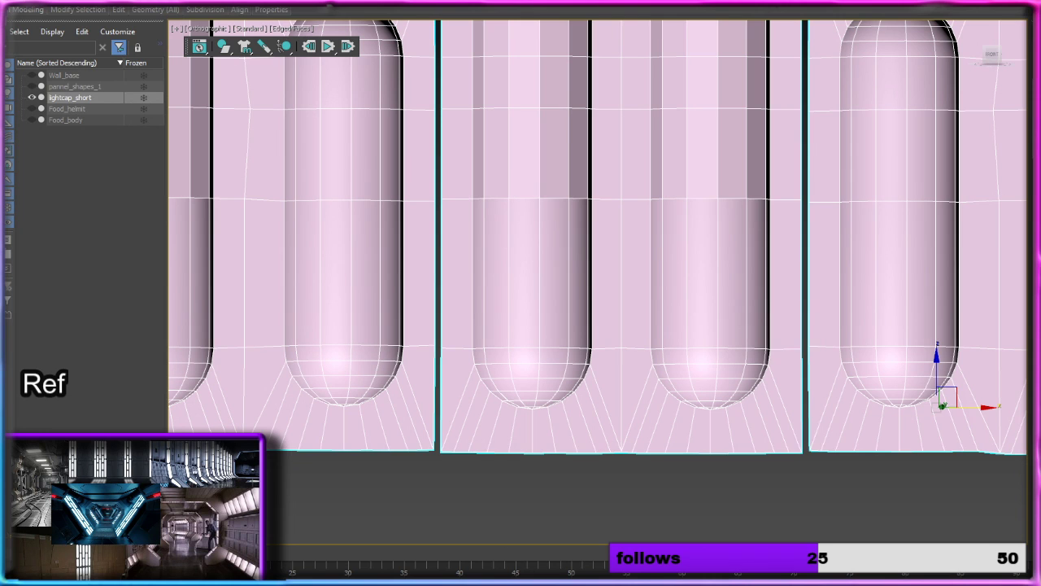
{"action": "key", "text": "1"}
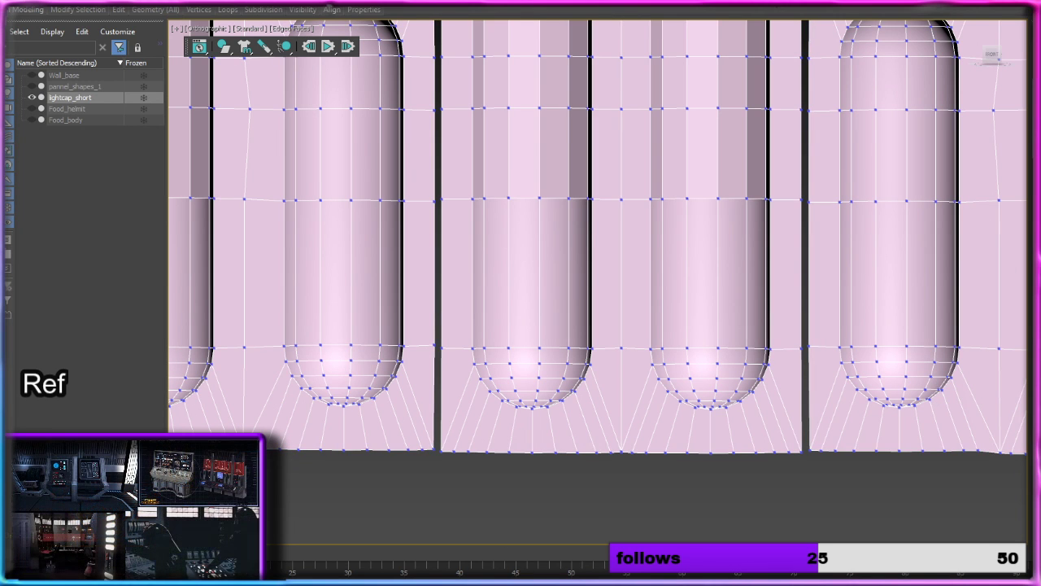
{"action": "scroll", "coordinate": [437, 454], "scroll_direction": "up", "scroll_amount": 4}
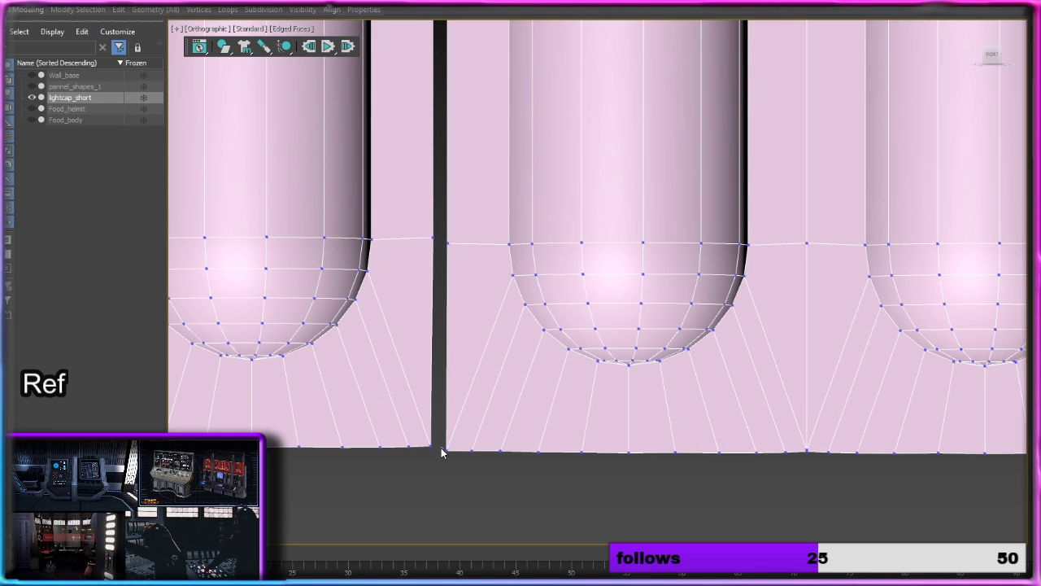
{"action": "scroll", "coordinate": [462, 470], "scroll_direction": "down", "scroll_amount": 5}
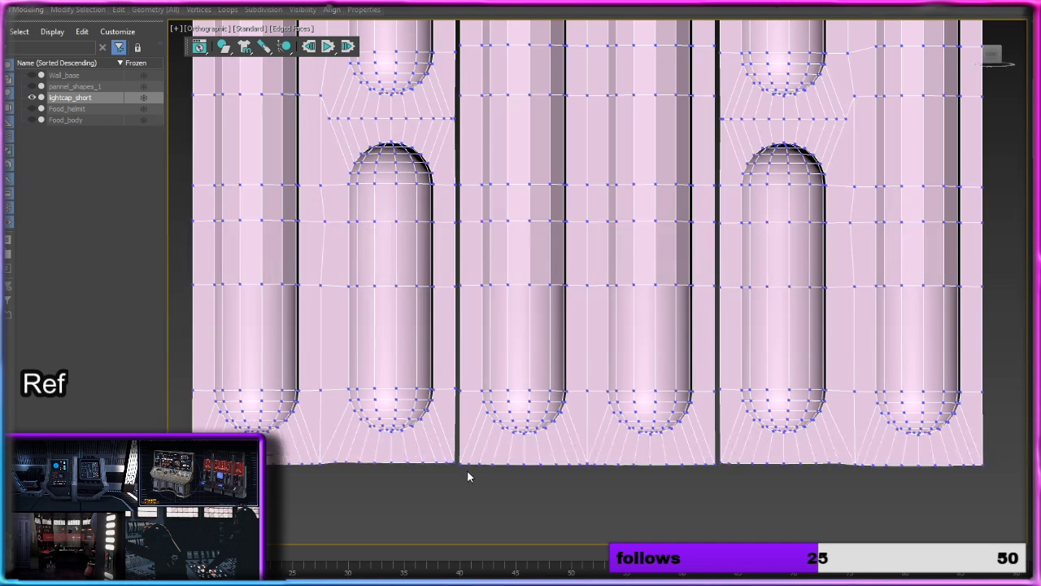
{"action": "scroll", "coordinate": [647, 503], "scroll_direction": "up", "scroll_amount": 4}
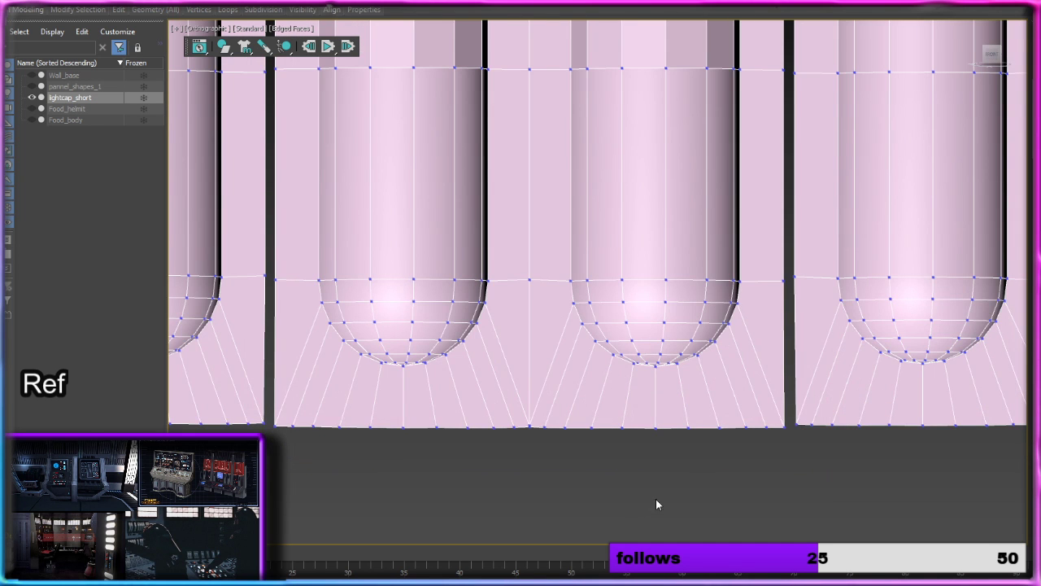
{"action": "middle_click_drag", "start_coordinate": [656, 502], "coordinate": [745, 457]}
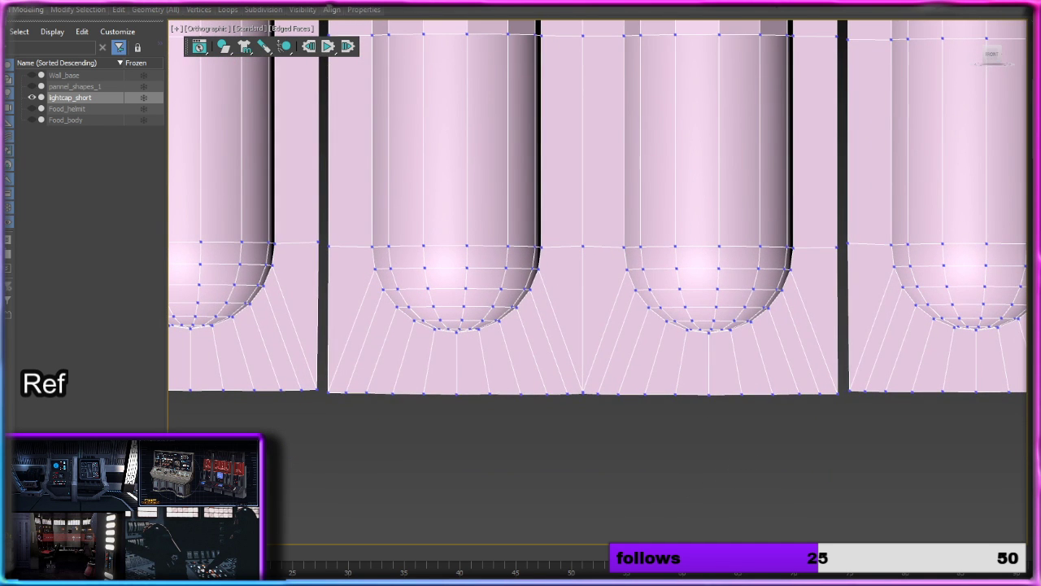
Step: Move the central light-column element slightly up along Z so its bottom edge lines up with the neighbouring columns
{"action": "key", "text": "5"}
{"action": "left_click", "coordinate": [651, 282]}
{"action": "scroll", "coordinate": [400, 90], "scroll_direction": "down", "scroll_amount": 6}
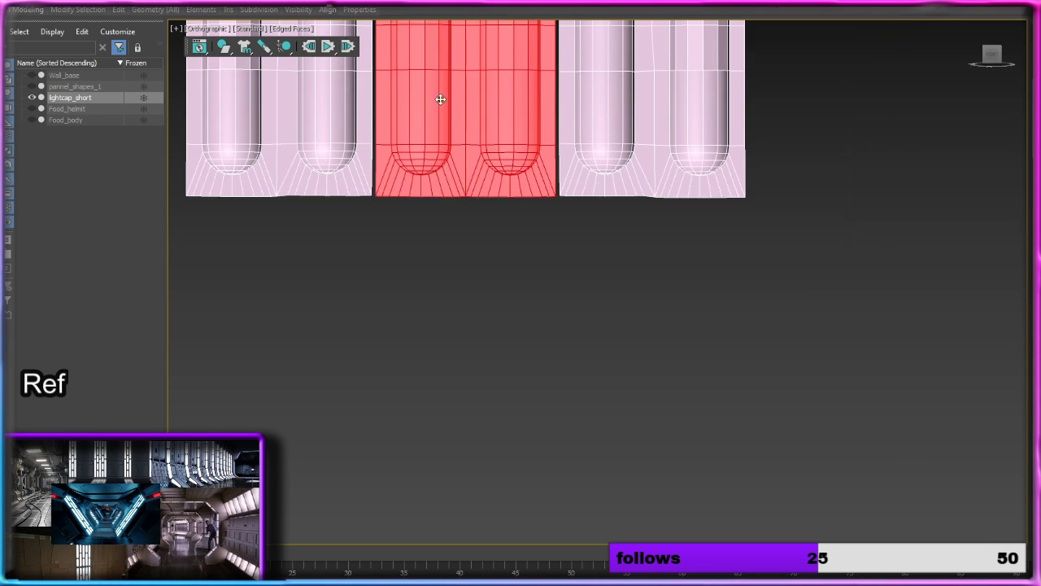
{"action": "scroll", "coordinate": [462, 101], "scroll_direction": "down", "scroll_amount": 2}
{"action": "middle_click_drag", "start_coordinate": [462, 102], "coordinate": [462, 358]}
{"action": "scroll", "coordinate": [464, 355], "scroll_direction": "down", "scroll_amount": 4}
{"action": "middle_click_drag", "start_coordinate": [477, 171], "coordinate": [480, 421]}
{"action": "scroll", "coordinate": [470, 303], "scroll_direction": "up", "scroll_amount": 2}
{"action": "middle_click_drag", "start_coordinate": [470, 303], "coordinate": [469, 370]}
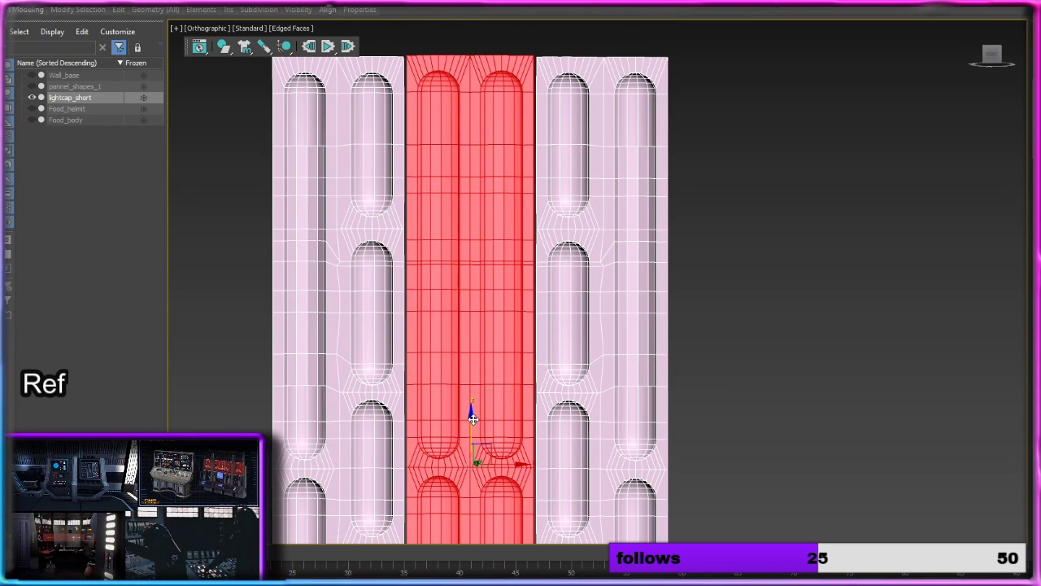
{"action": "left_click", "coordinate": [762, 381]}
{"action": "scroll", "coordinate": [581, 344], "scroll_direction": "up", "scroll_amount": 10}
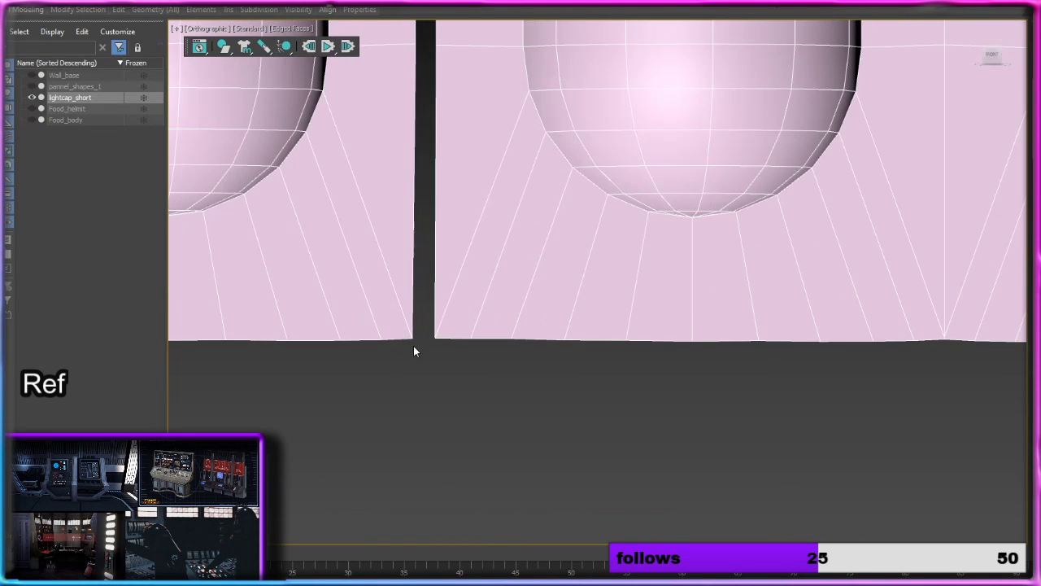
{"action": "scroll", "coordinate": [428, 342], "scroll_direction": "down", "scroll_amount": 5}
{"action": "middle_click_drag", "start_coordinate": [625, 250], "coordinate": [654, 312]}
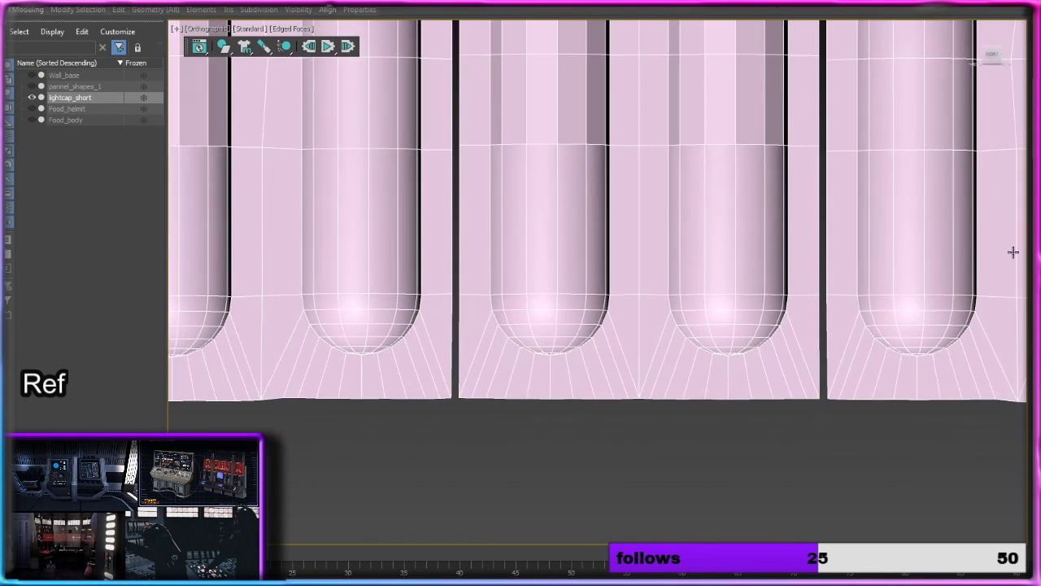
Step: Try to target weld the left column's two lowest right-border vertices onto the matching vertices of the central column
{"action": "key", "text": "1"}
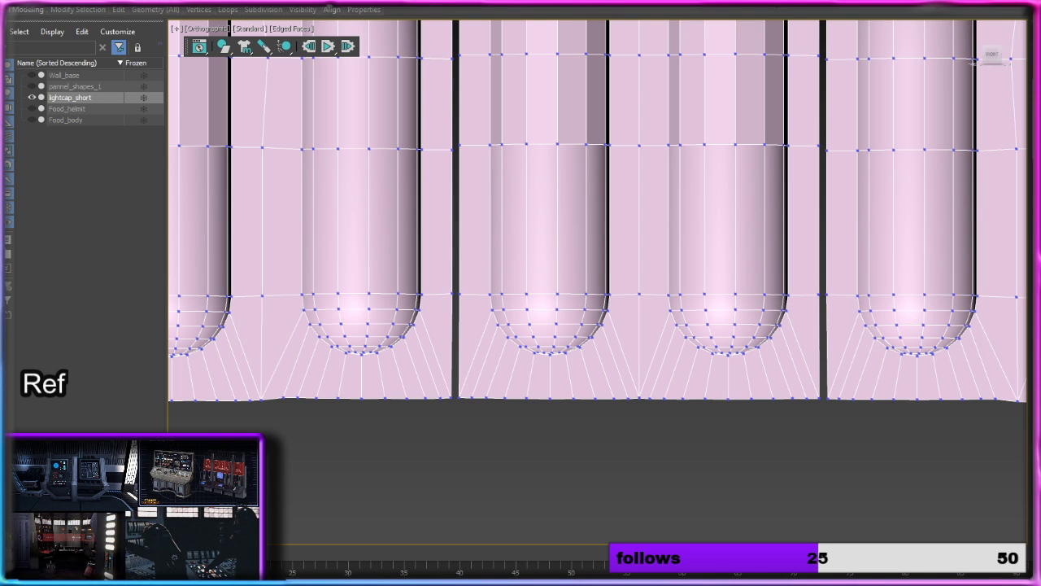
{"action": "scroll", "coordinate": [511, 348], "scroll_direction": "up", "scroll_amount": 6}
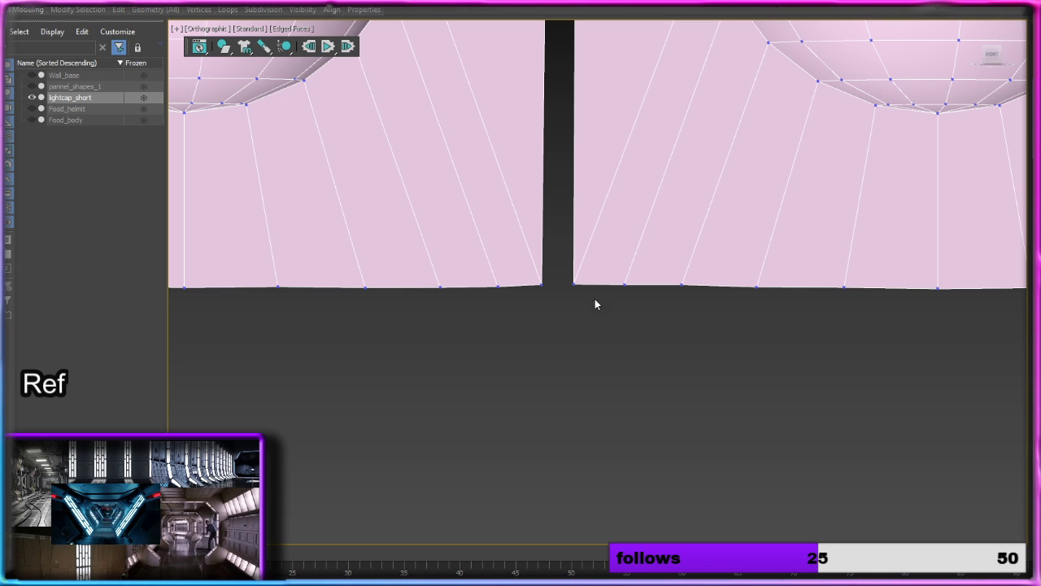
{"action": "left_click", "coordinate": [541, 285]}
{"action": "left_click", "coordinate": [574, 284]}
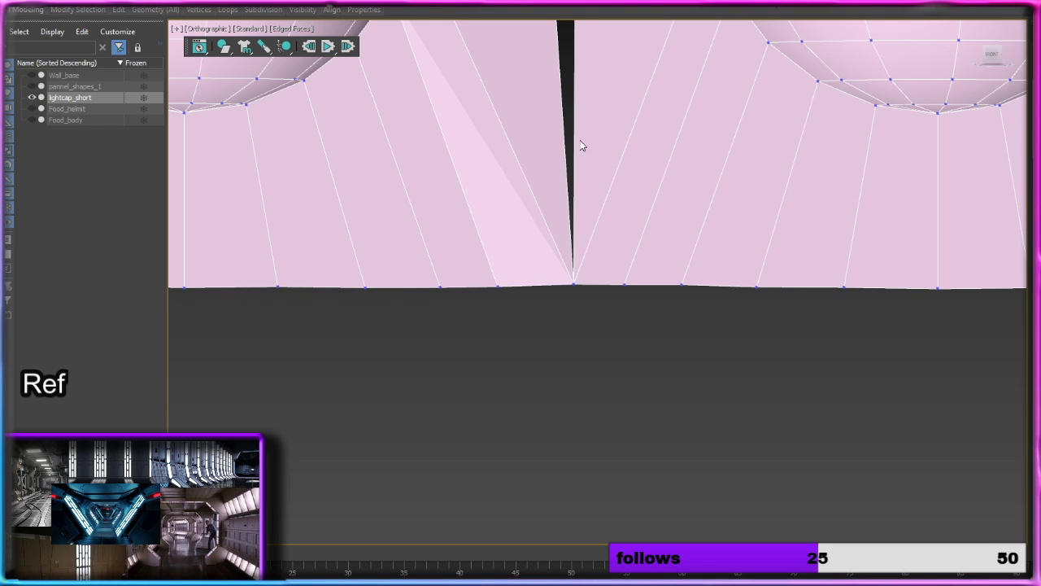
{"action": "middle_click_drag", "start_coordinate": [580, 148], "coordinate": [537, 416]}
{"action": "middle_click_drag", "start_coordinate": [532, 176], "coordinate": [502, 300]}
{"action": "scroll", "coordinate": [498, 295], "scroll_direction": "up", "scroll_amount": 2}
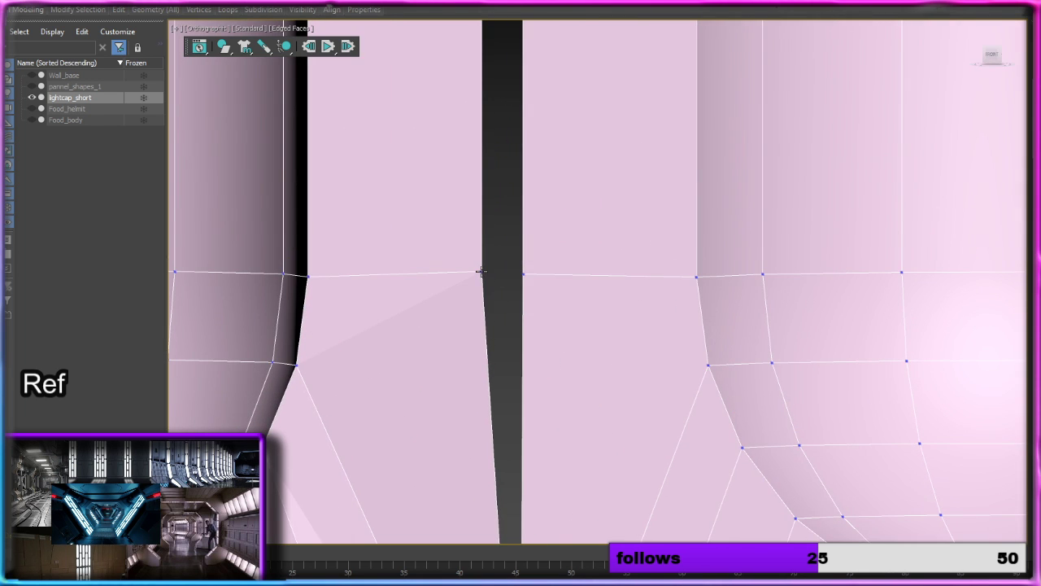
{"action": "left_click", "coordinate": [522, 274]}
{"action": "scroll", "coordinate": [527, 230], "scroll_direction": "down", "scroll_amount": 3}
{"action": "scroll", "coordinate": [526, 363], "scroll_direction": "up", "scroll_amount": 3}
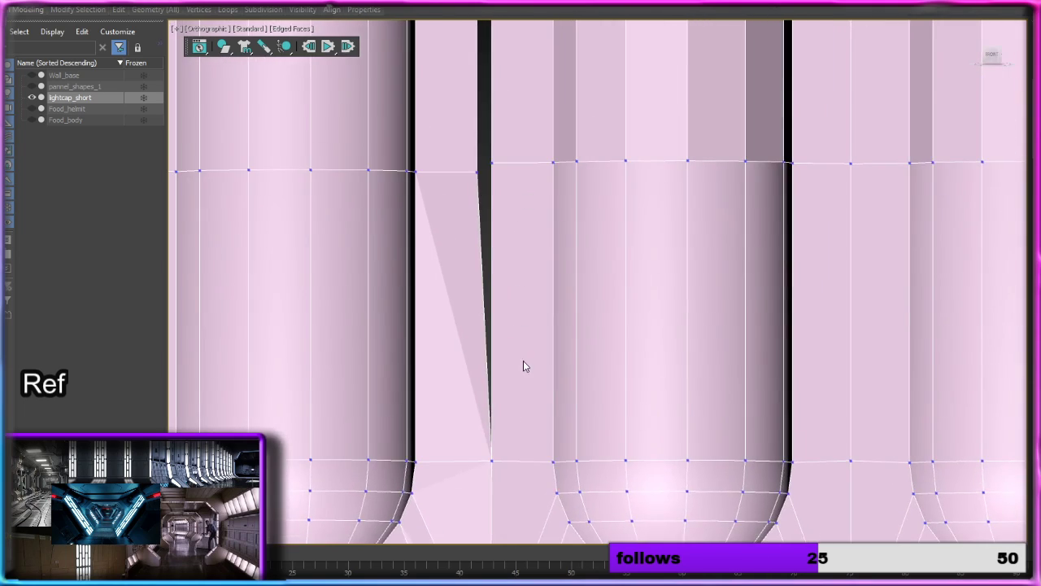
Step: In the Bottom view, move the central column element along Y until its flat face lines up with the neighbouring columns
{"action": "middle_click_drag", "start_coordinate": [484, 376], "coordinate": [552, 341], "text": "alt"}
{"action": "scroll", "coordinate": [553, 341], "scroll_direction": "down", "scroll_amount": 3}
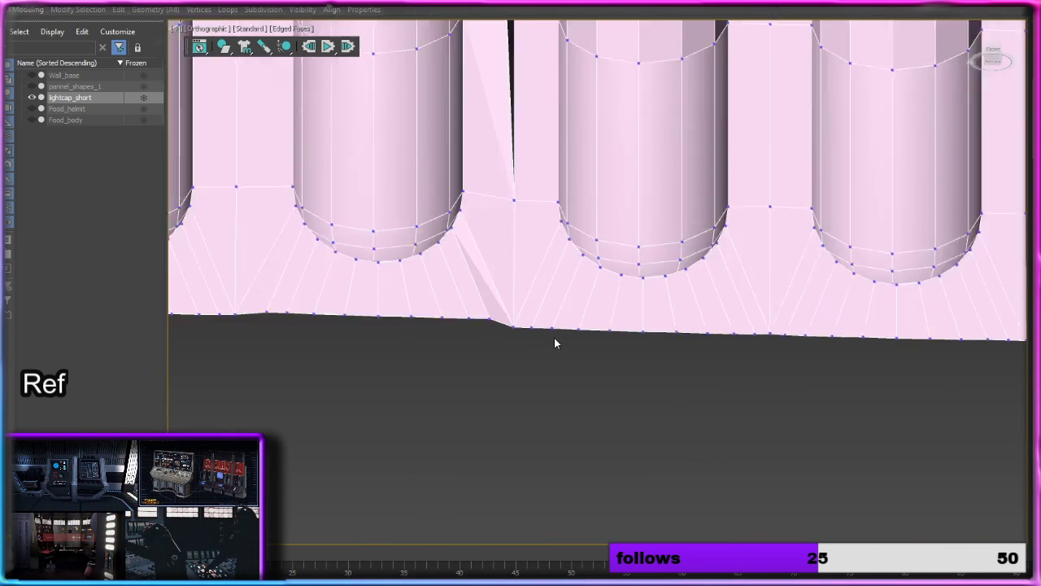
{"action": "left_click", "coordinate": [996, 65]}
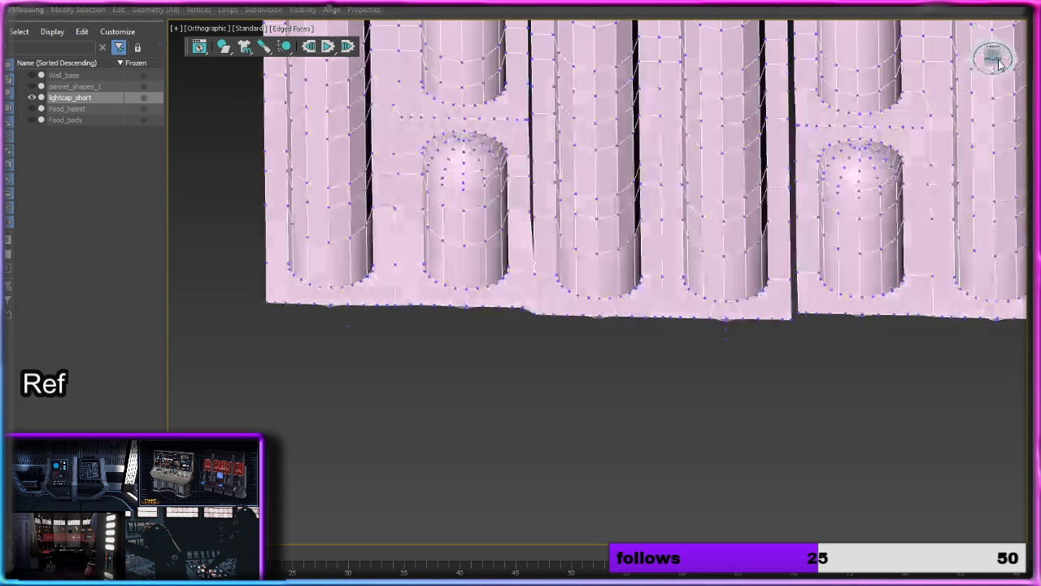
{"action": "middle_click_drag", "start_coordinate": [828, 171], "coordinate": [765, 171]}
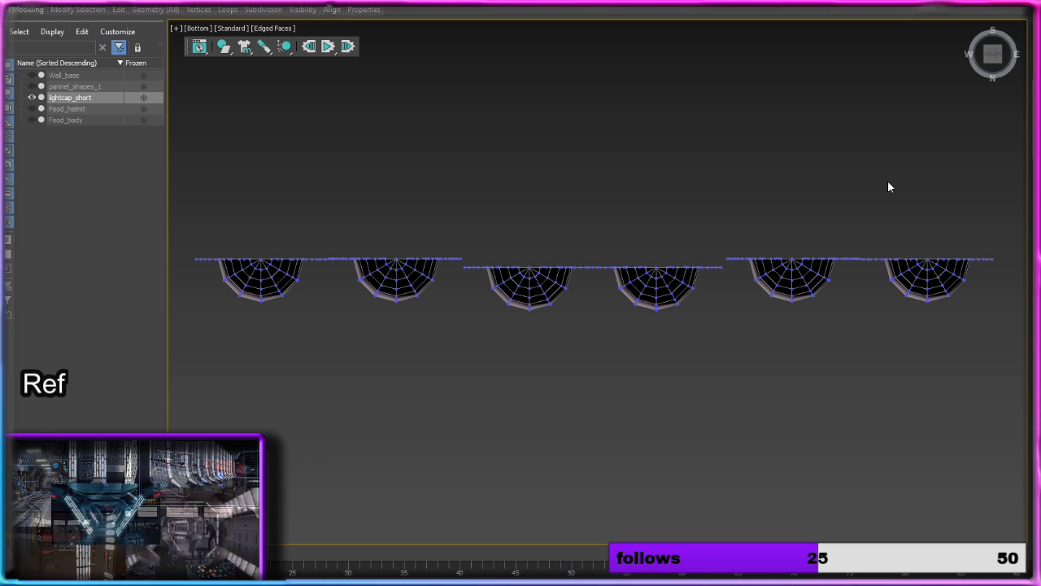
{"action": "key", "text": "5"}
{"action": "left_click", "coordinate": [625, 291]}
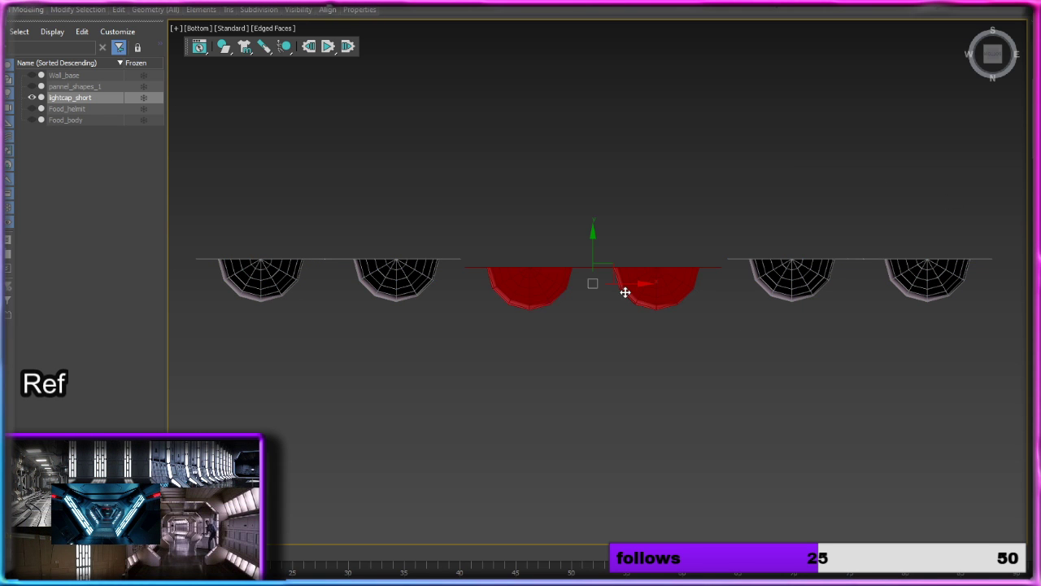
{"action": "left_click_drag", "start_coordinate": [596, 242], "coordinate": [594, 235]}
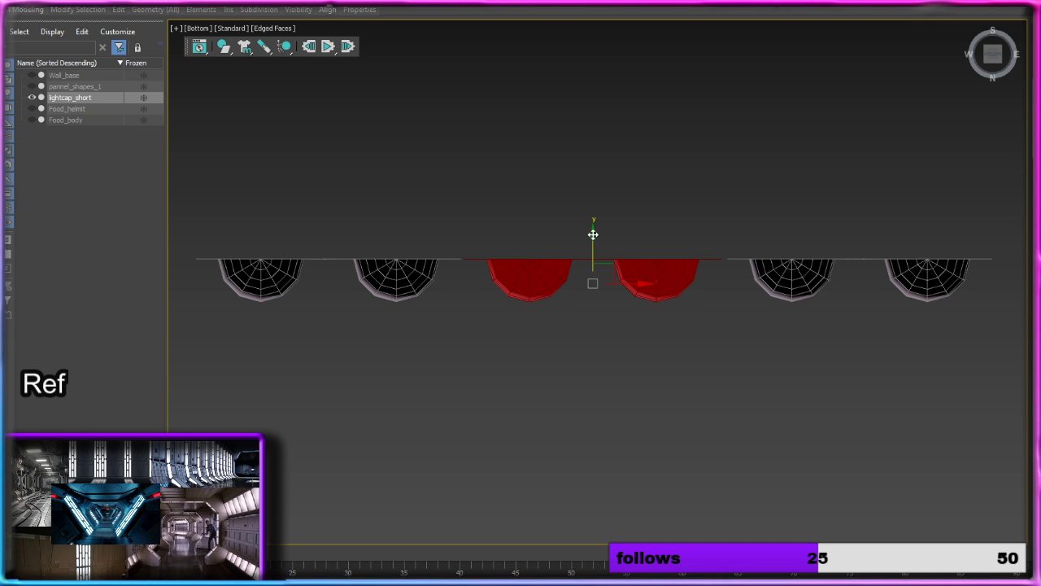
Step: Fine-tune the central column element's Y position against the neighbouring columns' flat faces at close range, then deselect it
{"action": "scroll", "coordinate": [750, 274], "scroll_direction": "up", "scroll_amount": 4}
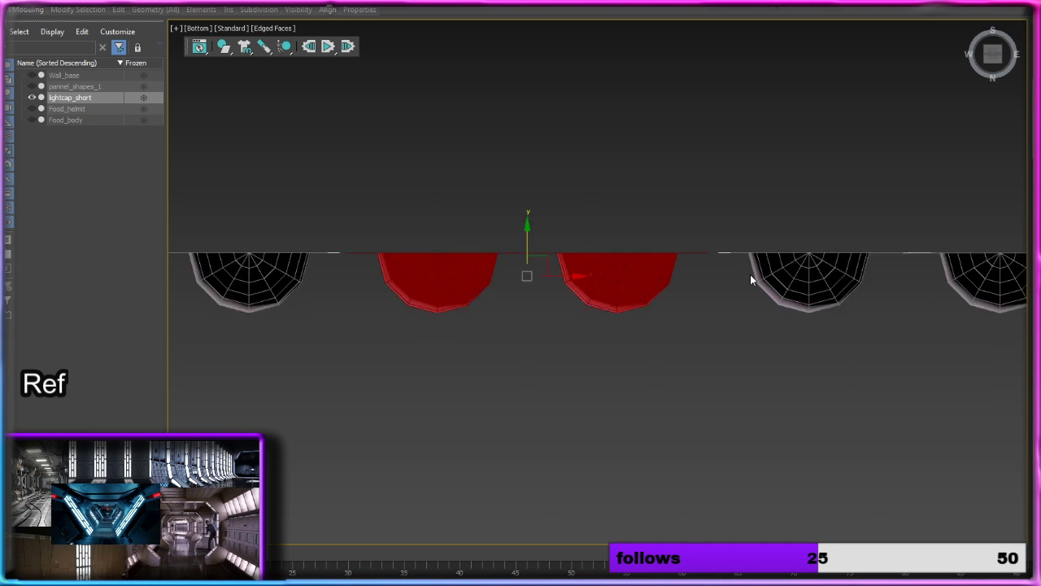
{"action": "left_click", "coordinate": [771, 264]}
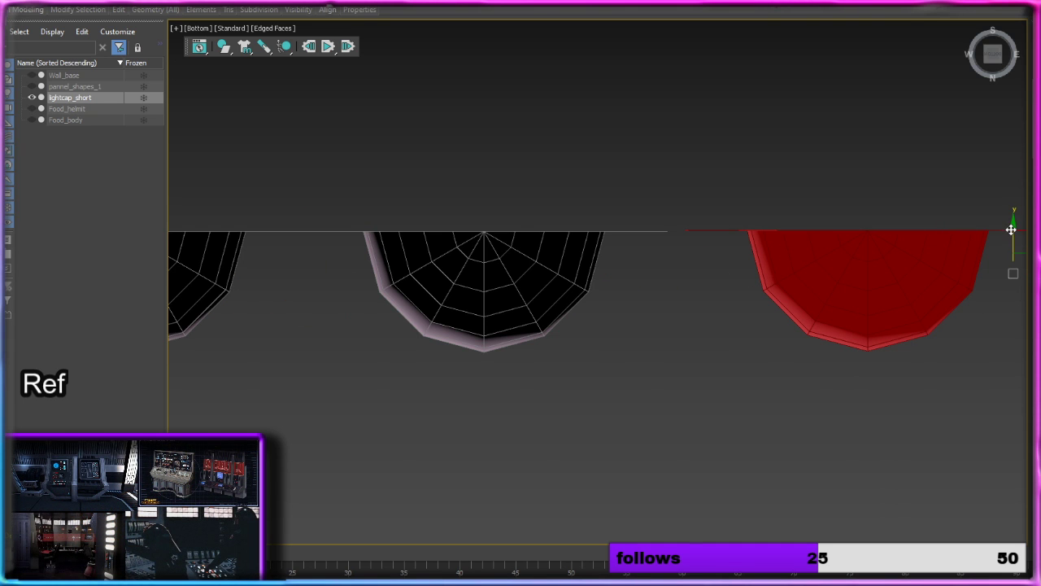
{"action": "left_click_drag", "start_coordinate": [1012, 227], "coordinate": [1011, 233]}
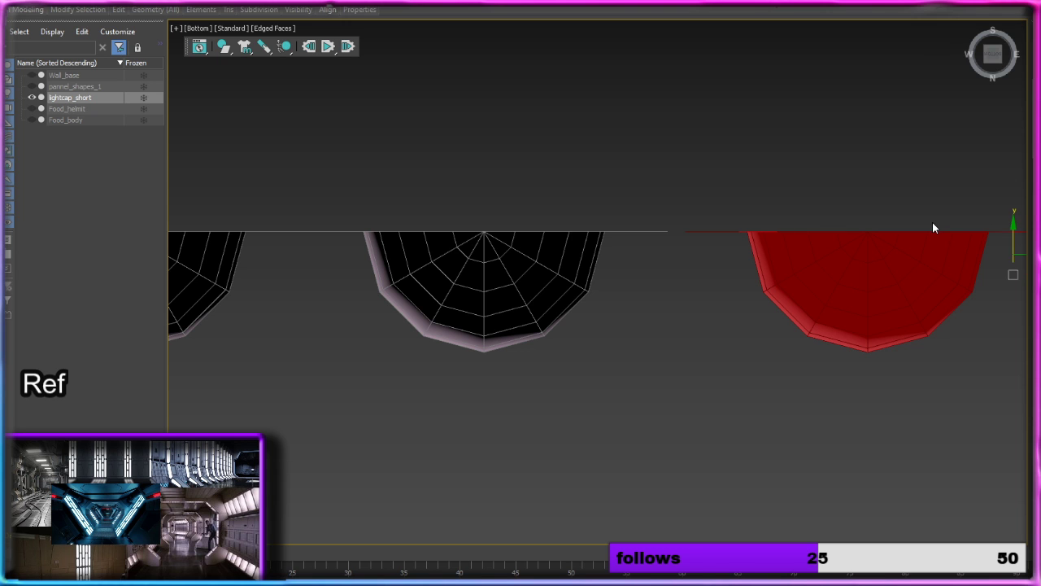
{"action": "middle_click_drag", "start_coordinate": [678, 273], "coordinate": [990, 258]}
{"action": "middle_click_drag", "start_coordinate": [537, 272], "coordinate": [767, 270]}
{"action": "left_click", "coordinate": [678, 260]}
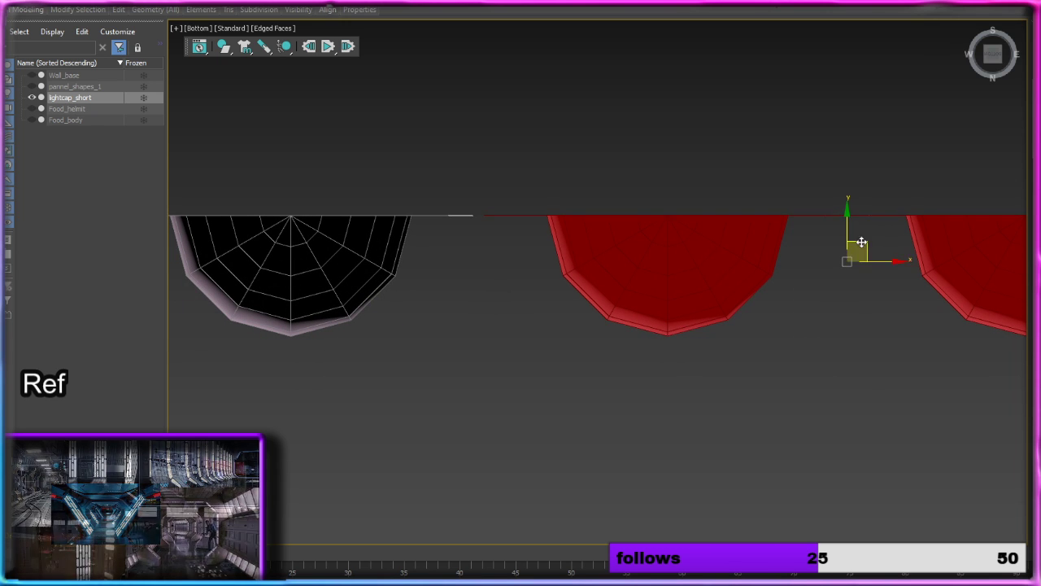
{"action": "left_click", "coordinate": [881, 223]}
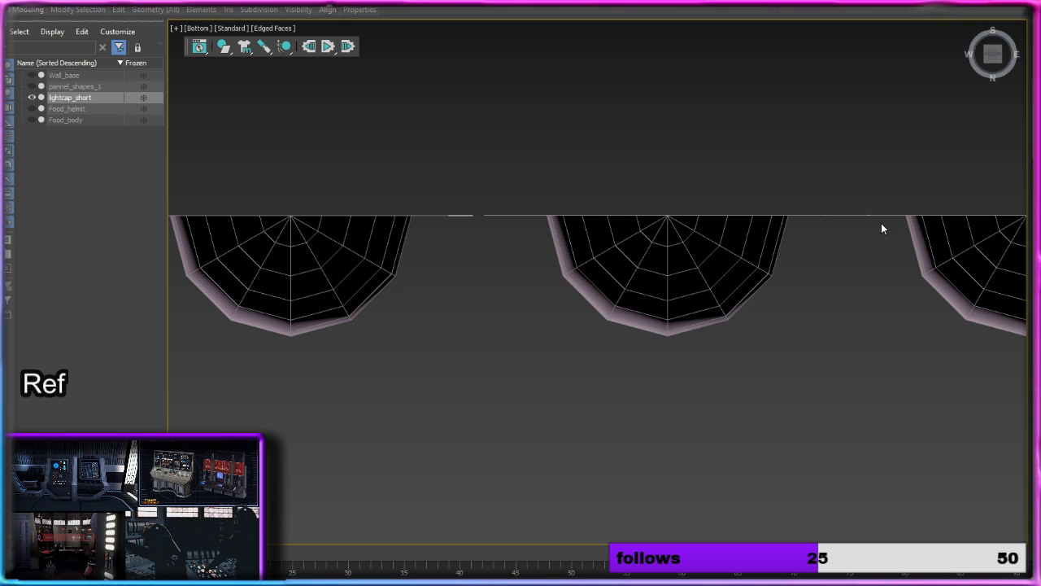
Step: Shift the central column element along X in the Bottom view to adjust its gap to the left column element
{"action": "left_click", "coordinate": [939, 251]}
{"action": "mouse_move", "coordinate": [898, 261]}
{"action": "left_mouse_down"}
{"action": "mouse_move", "coordinate": [865, 261]}
{"action": "mouse_move", "coordinate": [885, 261]}
{"action": "left_mouse_up"}
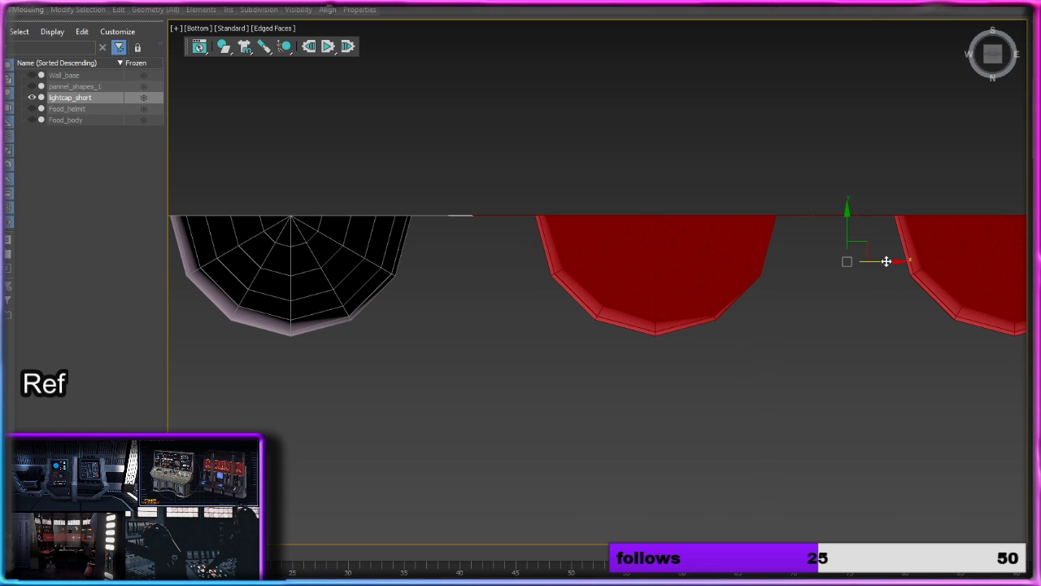
{"action": "scroll", "coordinate": [749, 238], "scroll_direction": "up", "scroll_amount": 5}
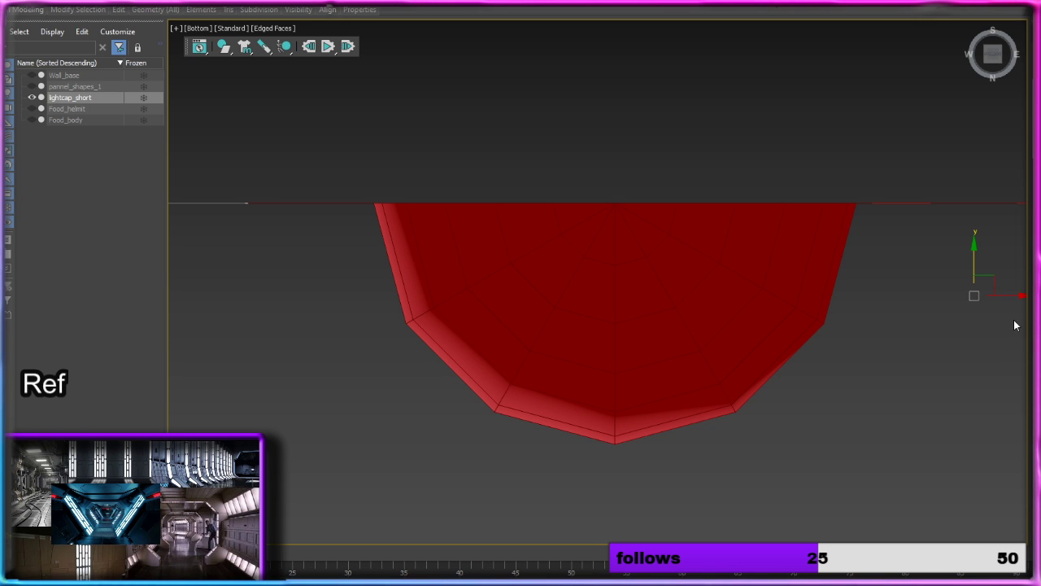
{"action": "left_click_drag", "start_coordinate": [1015, 297], "coordinate": [1034, 297]}
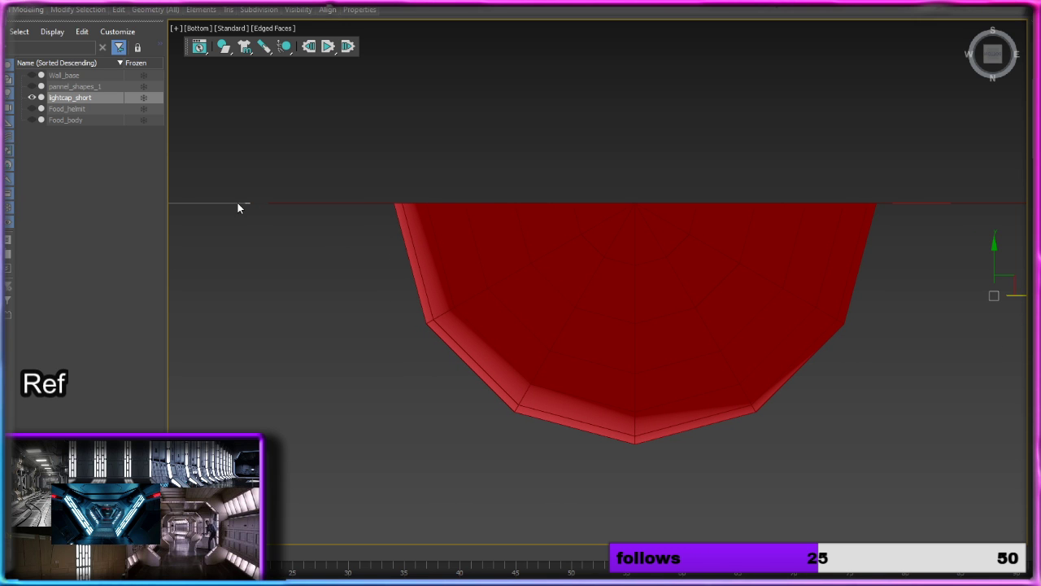
Step: Select the left column element and examine how the columns' flat faces line up from the side and from below
{"action": "left_click", "coordinate": [242, 212]}
{"action": "middle_click_drag", "start_coordinate": [260, 240], "coordinate": [538, 264]}
{"action": "left_click", "coordinate": [369, 260]}
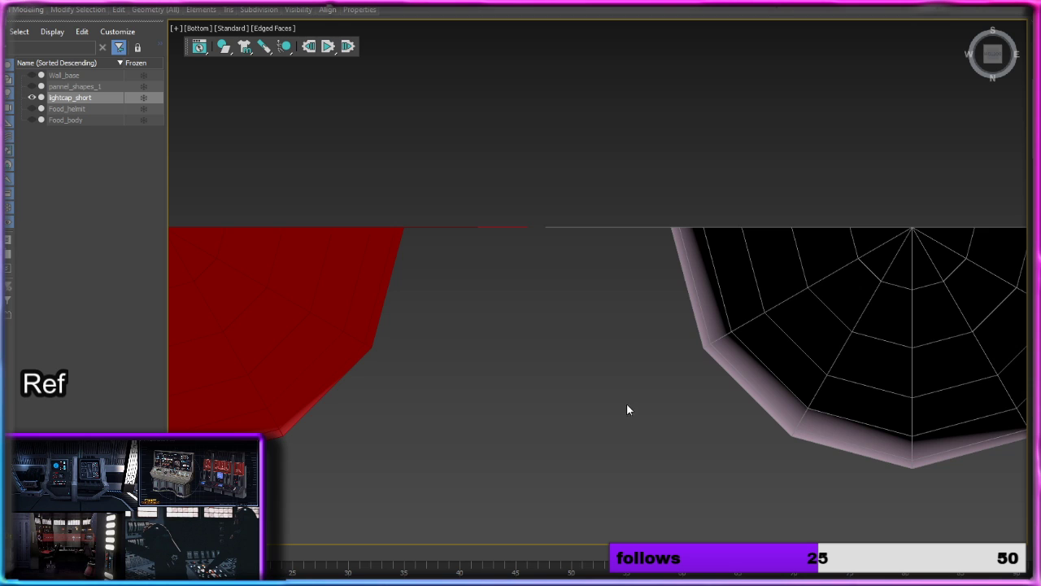
{"action": "scroll", "coordinate": [636, 384], "scroll_direction": "down", "scroll_amount": 10}
{"action": "scroll", "coordinate": [622, 356], "scroll_direction": "up", "scroll_amount": 3}
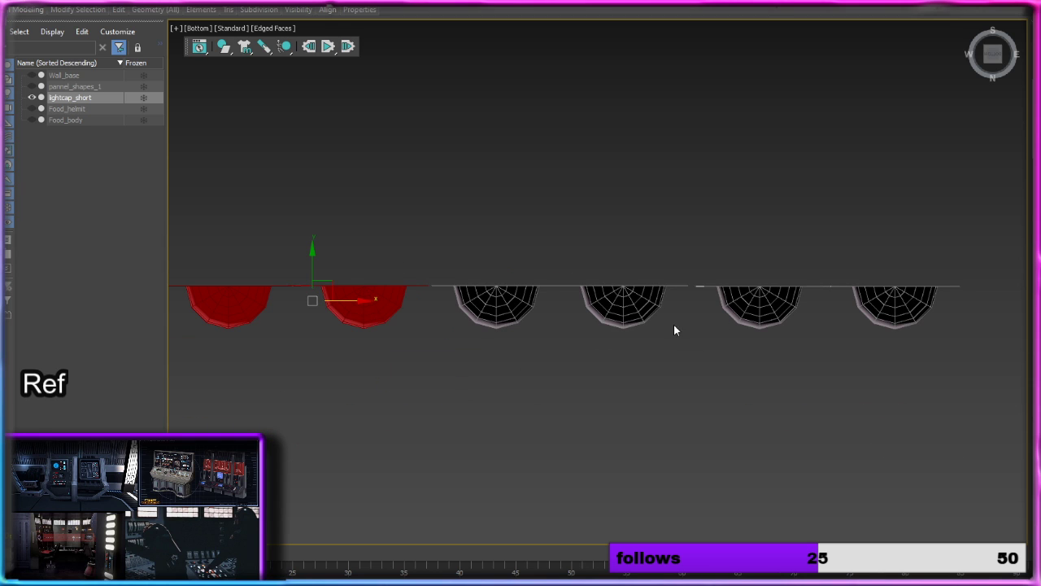
{"action": "middle_click_drag", "start_coordinate": [673, 325], "coordinate": [464, 345], "text": "alt"}
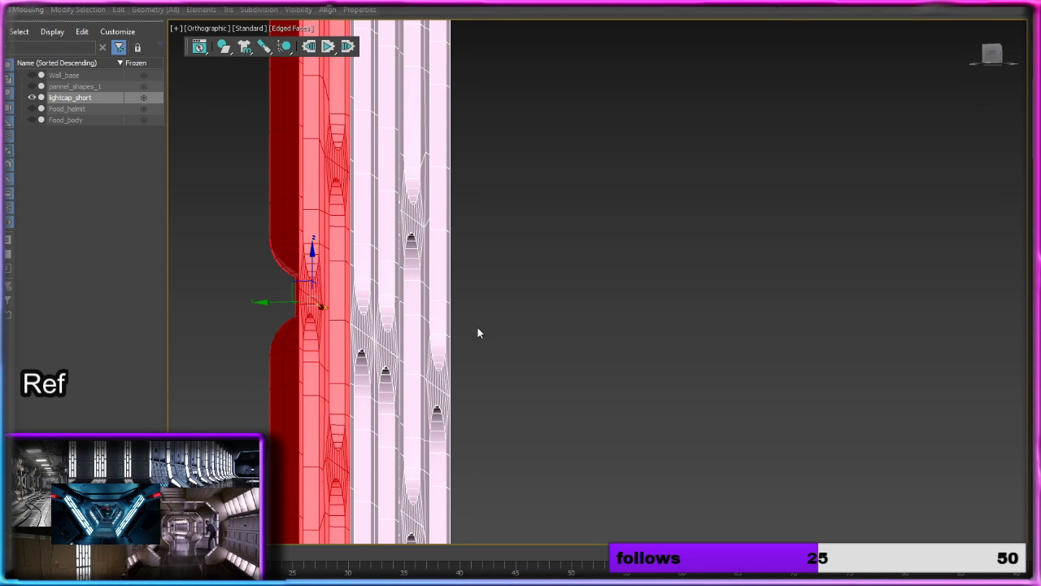
{"action": "middle_click_drag", "start_coordinate": [559, 321], "coordinate": [518, 220], "text": "alt"}
{"action": "left_click", "coordinate": [993, 55]}
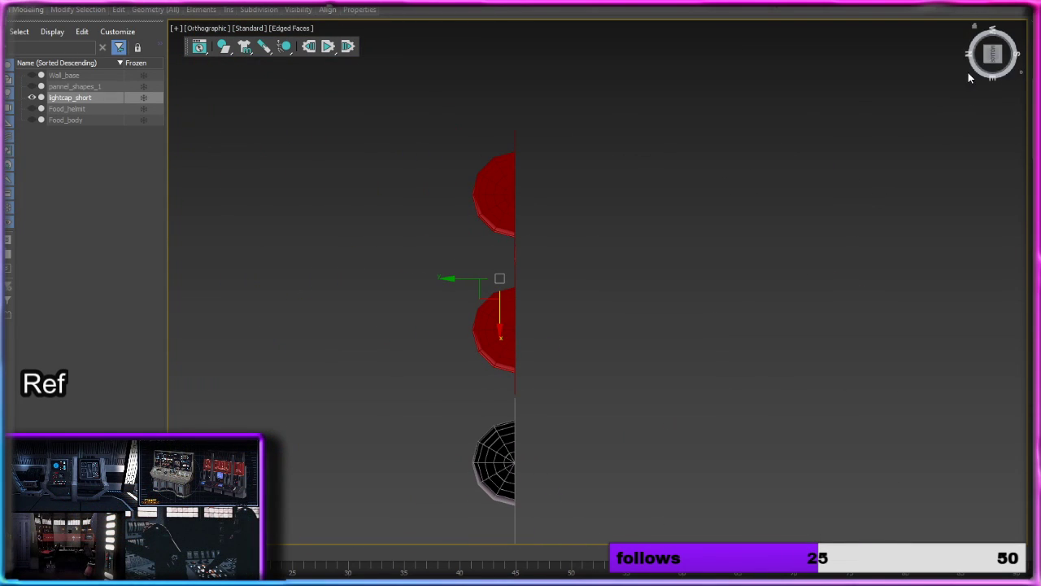
{"action": "left_click_drag", "start_coordinate": [924, 161], "coordinate": [829, 132]}
{"action": "middle_click_drag", "start_coordinate": [867, 203], "coordinate": [845, 141], "text": "alt"}
{"action": "left_click", "coordinate": [994, 56]}
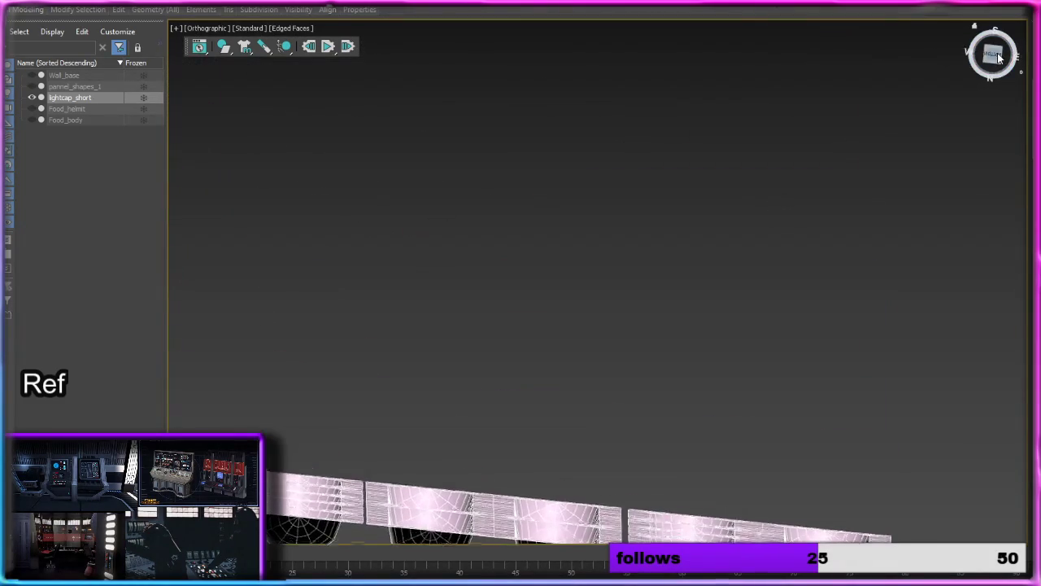
{"action": "middle_click_drag", "start_coordinate": [750, 300], "coordinate": [810, 78]}
{"action": "scroll", "coordinate": [553, 327], "scroll_direction": "up", "scroll_amount": 2}
{"action": "middle_click_drag", "start_coordinate": [550, 330], "coordinate": [730, 241]}
Step: Adjust the central column element along Y until its flat face is flush with the left element's, and nudge it slightly along X
{"action": "left_click", "coordinate": [506, 271]}
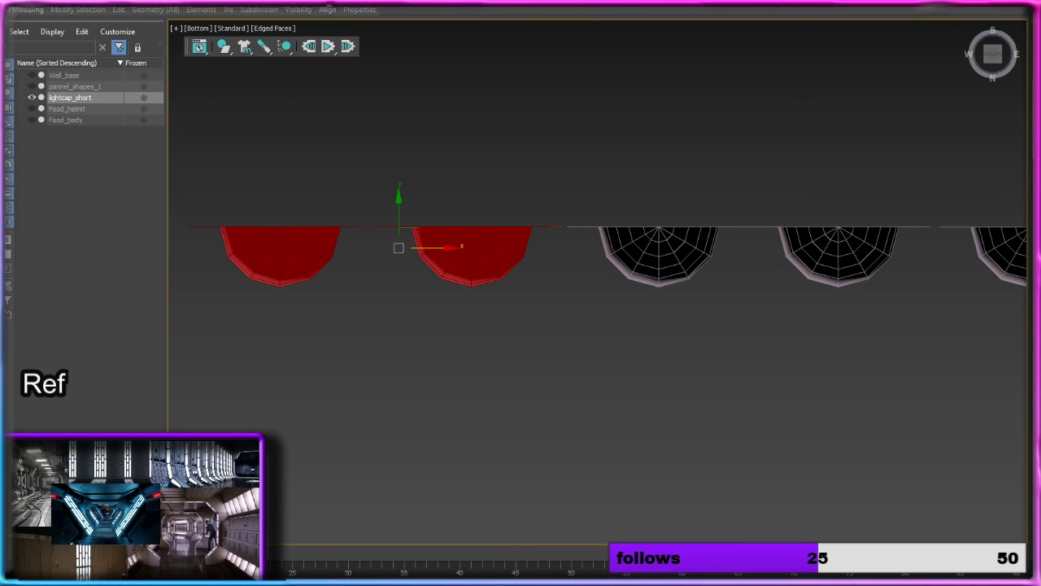
{"action": "left_click", "coordinate": [677, 269]}
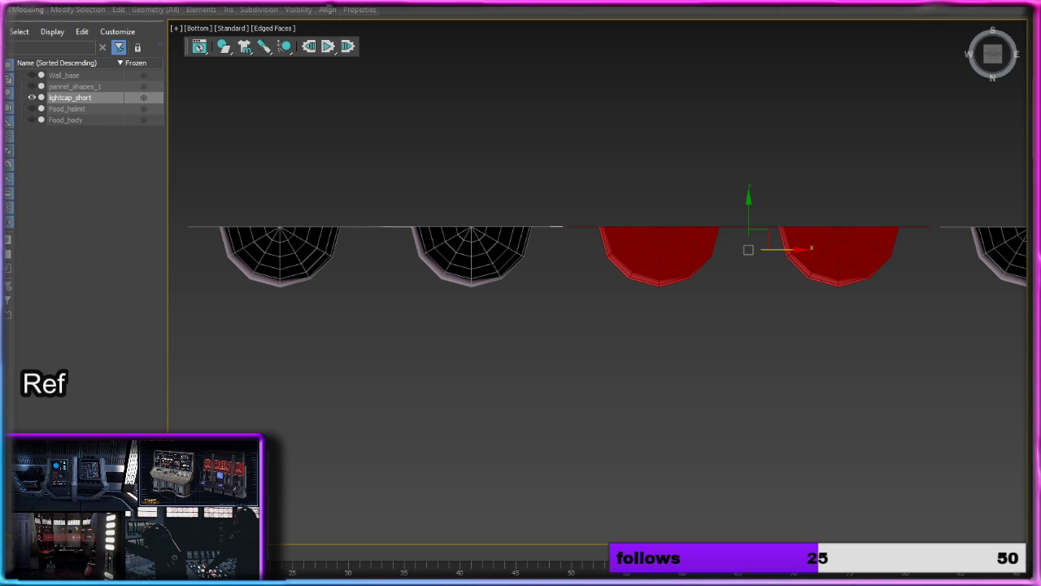
{"action": "key", "text": "Return"}
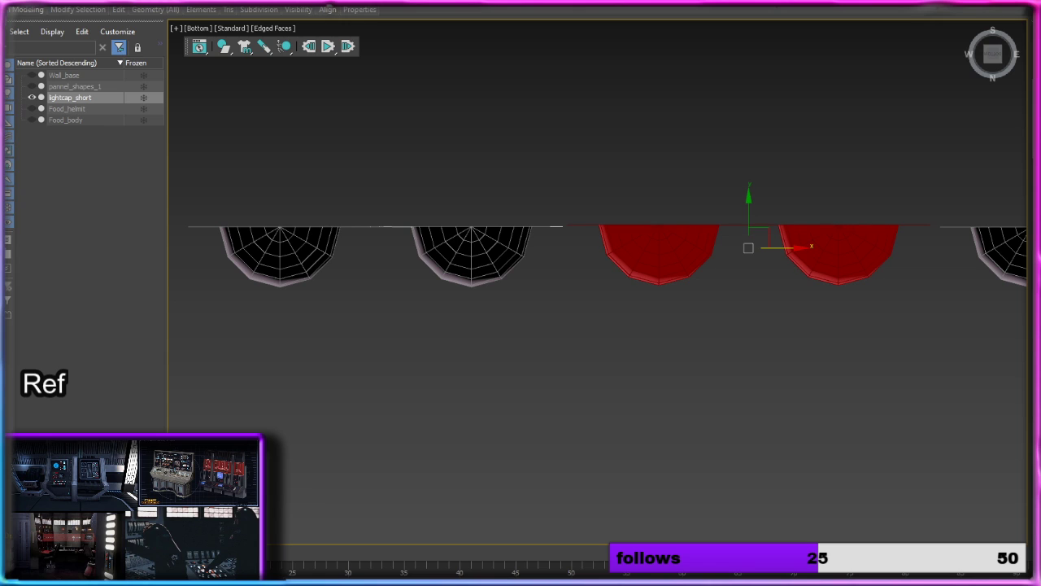
{"action": "left_click", "coordinate": [520, 241]}
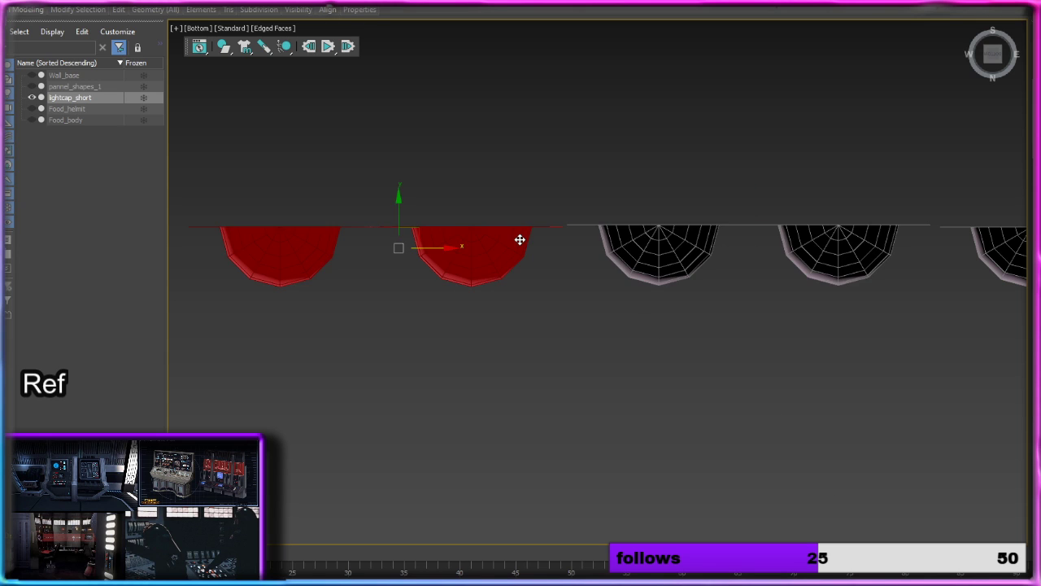
{"action": "left_click", "coordinate": [708, 242]}
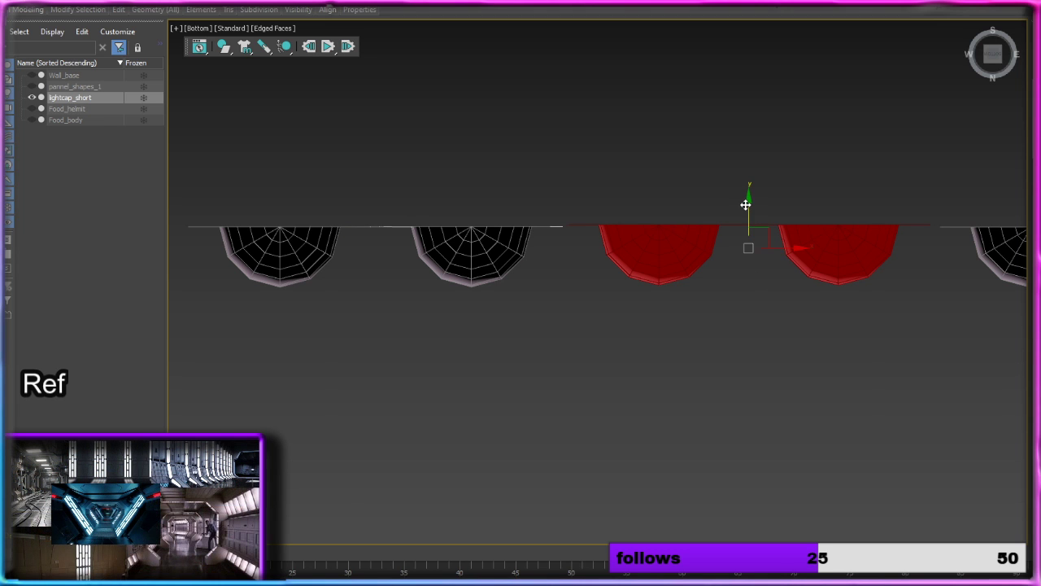
{"action": "left_click_drag", "start_coordinate": [745, 204], "coordinate": [747, 210]}
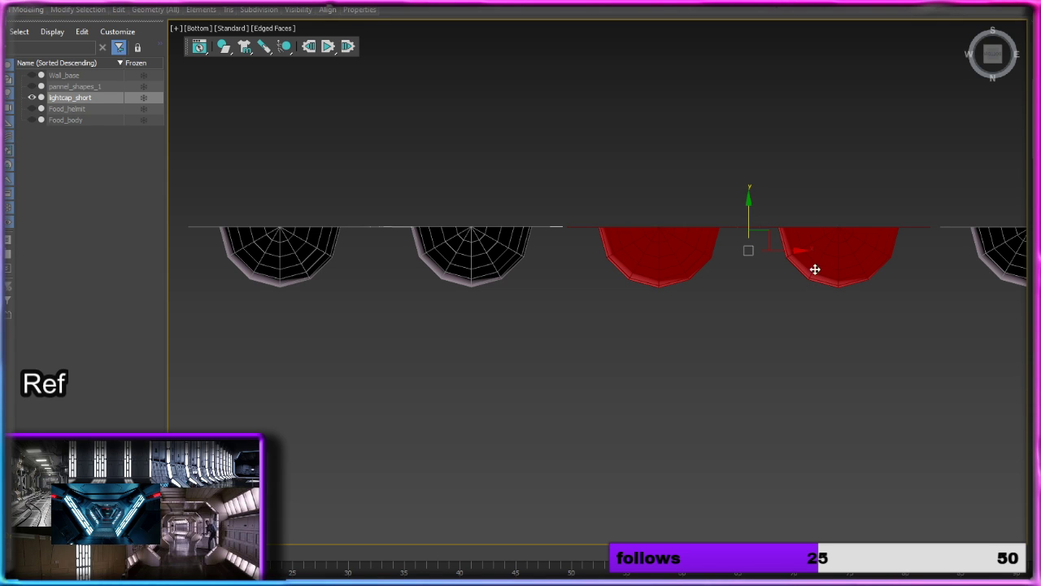
{"action": "scroll", "coordinate": [760, 246], "scroll_direction": "up", "scroll_amount": 3}
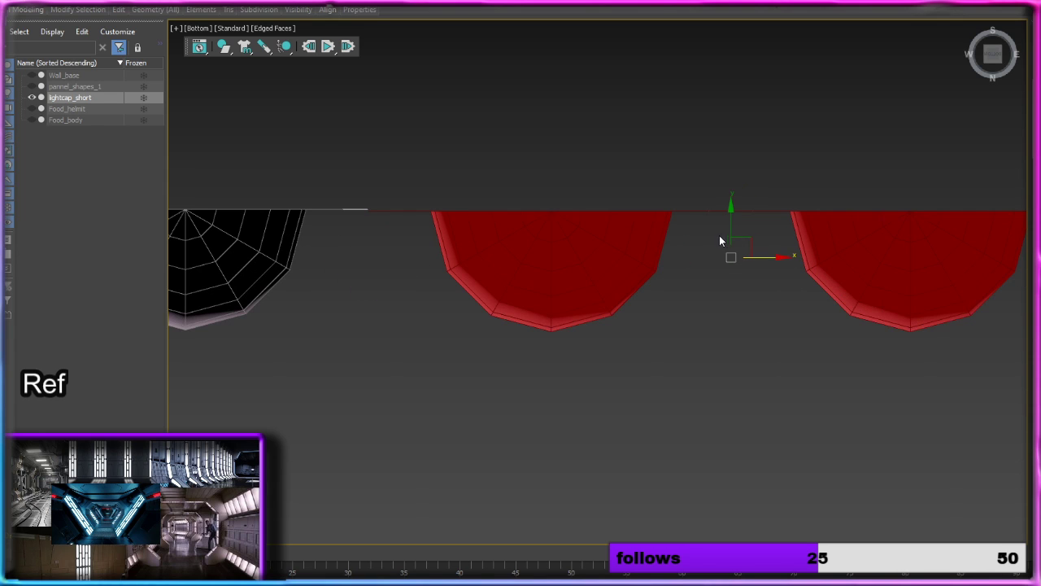
{"action": "left_click_drag", "start_coordinate": [732, 225], "coordinate": [732, 225]}
{"action": "left_click_drag", "start_coordinate": [770, 255], "coordinate": [771, 256]}
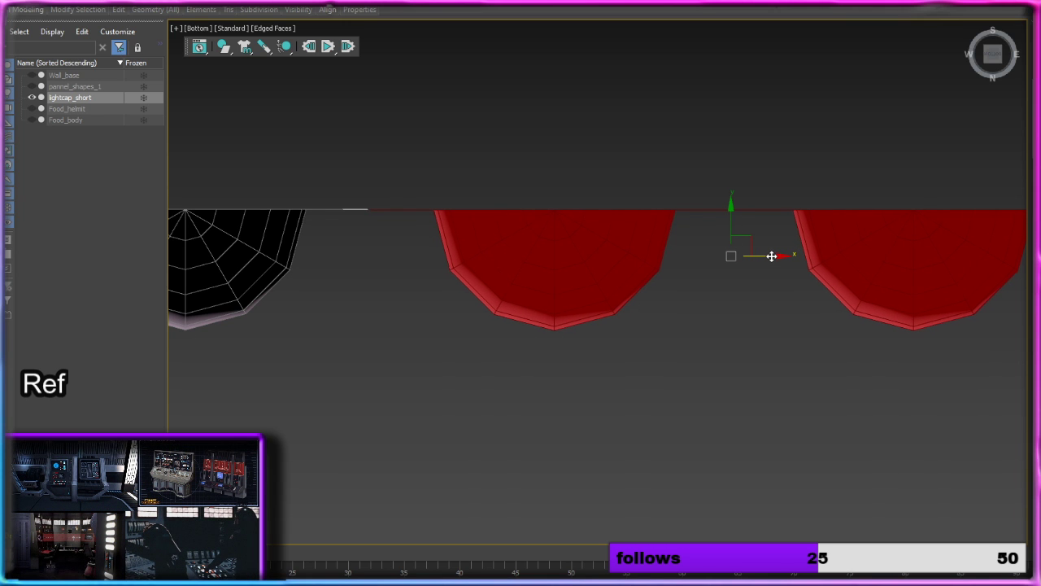
Step: Move the right column element along X toward the central element, fine-tune its Y position to sit flush, and deselect it
{"action": "middle_click_drag", "start_coordinate": [808, 332], "coordinate": [395, 382]}
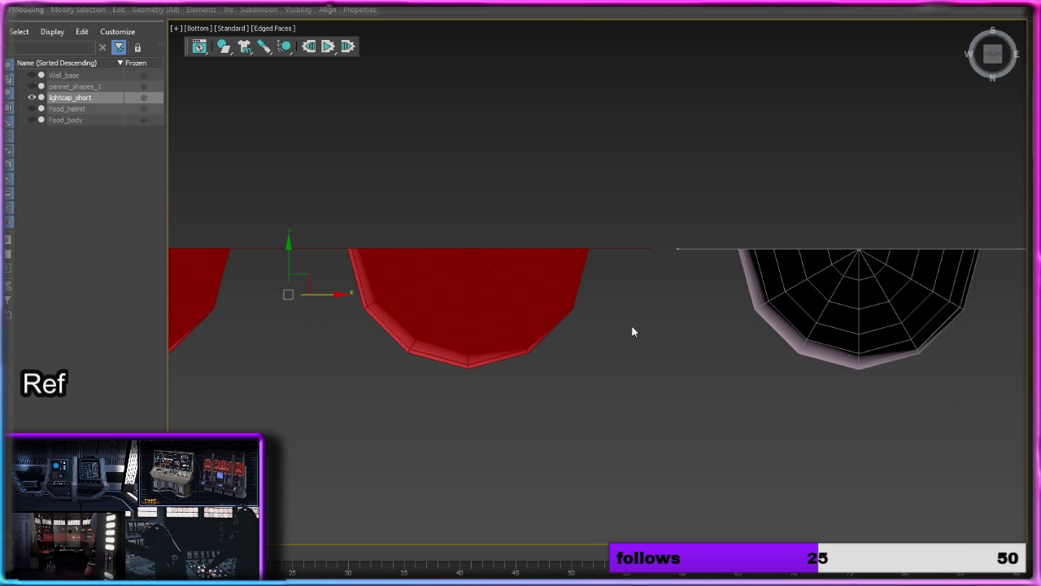
{"action": "left_click", "coordinate": [790, 263]}
{"action": "middle_click_drag", "start_coordinate": [888, 342], "coordinate": [704, 340]}
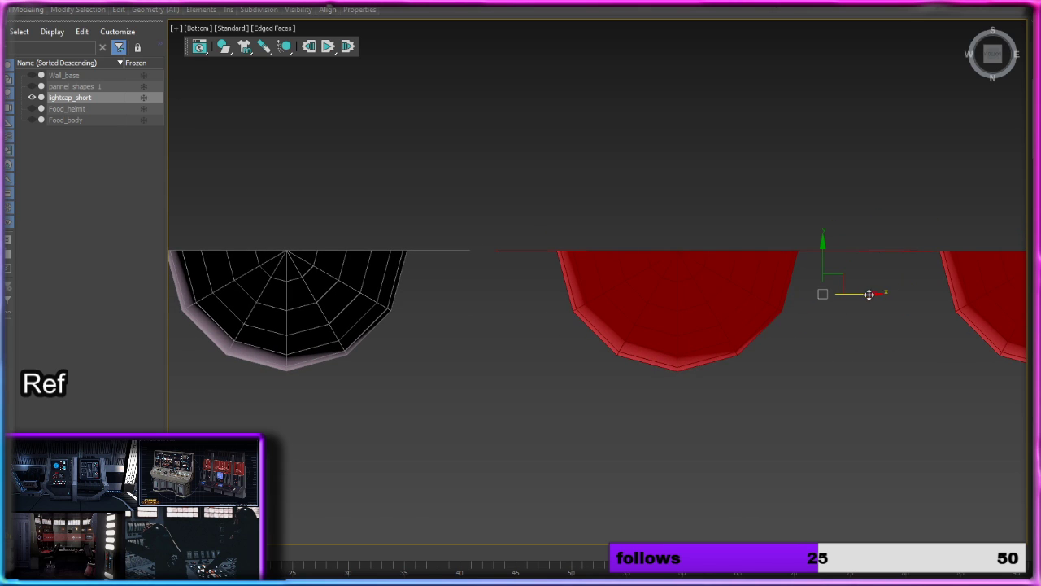
{"action": "left_click_drag", "start_coordinate": [869, 294], "coordinate": [846, 295]}
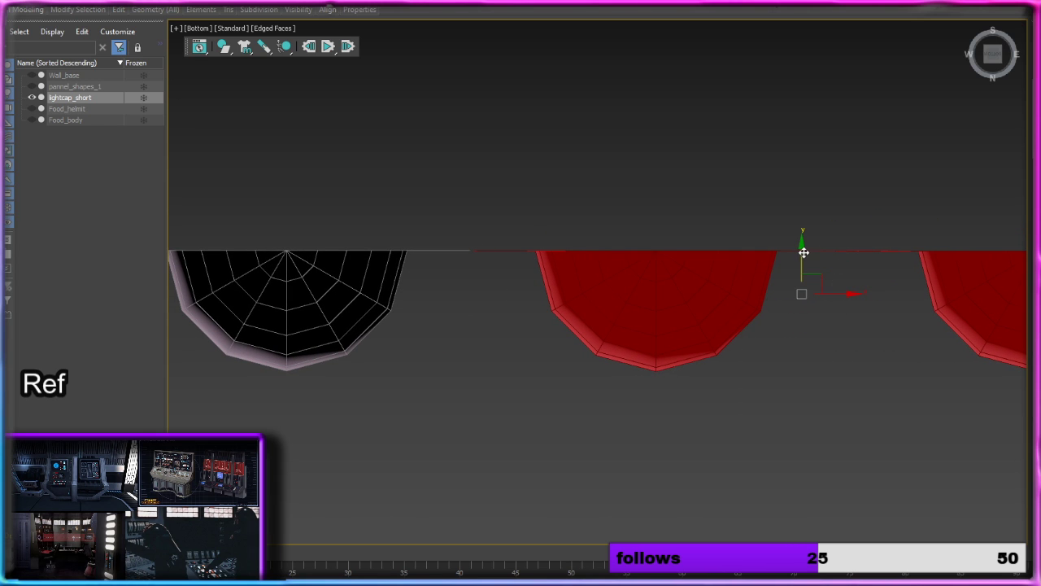
{"action": "left_click_drag", "start_coordinate": [803, 251], "coordinate": [803, 251]}
{"action": "left_click", "coordinate": [679, 220]}
Step: In the Front view, try to target weld the left column element's two lowest right-border vertices onto the central element's matching vertices
{"action": "middle_click_drag", "start_coordinate": [579, 168], "coordinate": [613, 281], "text": "alt"}
{"action": "scroll", "coordinate": [572, 304], "scroll_direction": "down", "scroll_amount": 7}
{"action": "scroll", "coordinate": [600, 300], "scroll_direction": "down", "scroll_amount": 1}
{"action": "scroll", "coordinate": [598, 279], "scroll_direction": "up", "scroll_amount": 1}
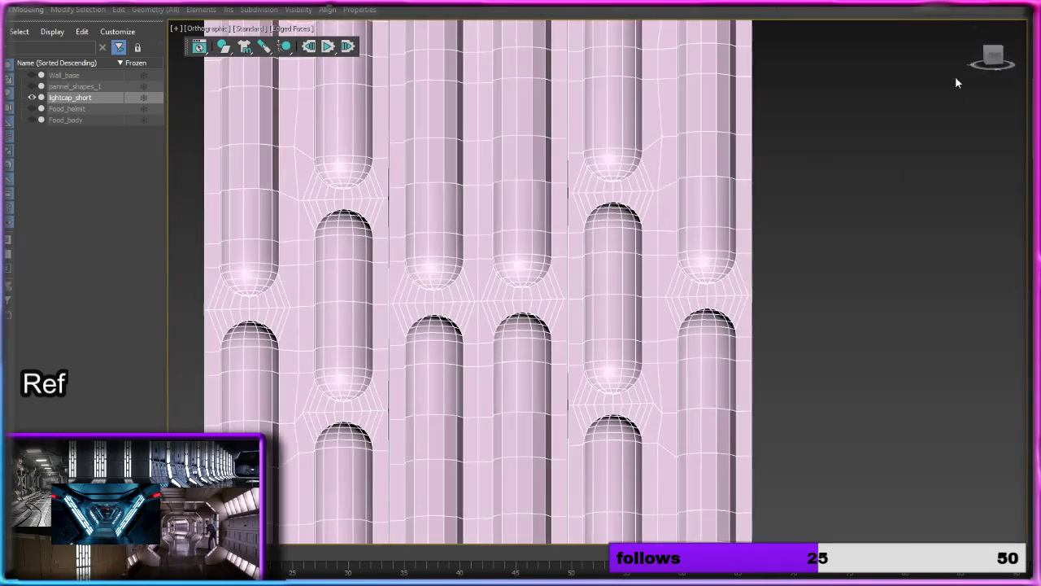
{"action": "left_click", "coordinate": [995, 59]}
{"action": "key", "text": "1"}
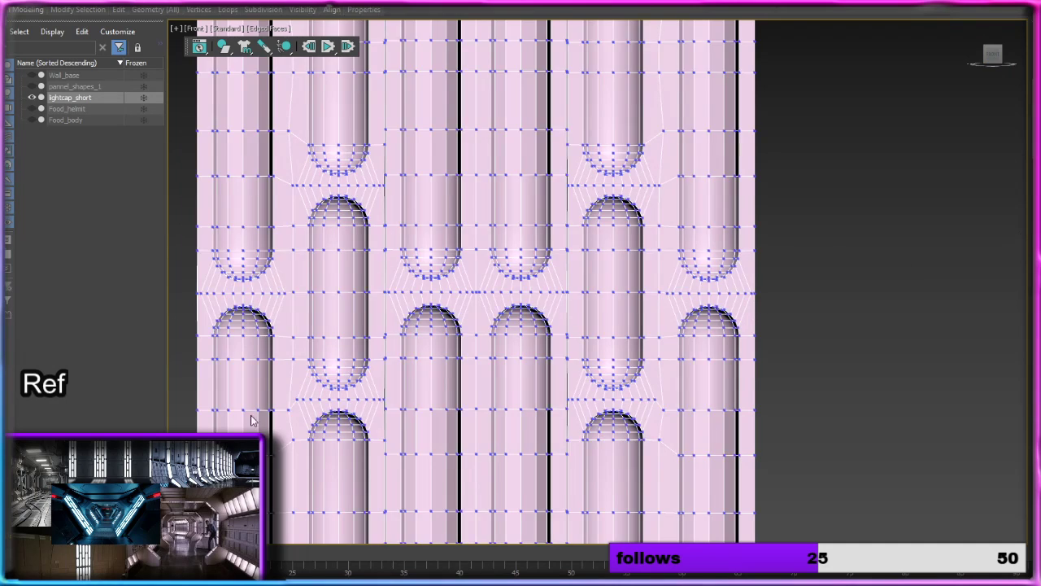
{"action": "scroll", "coordinate": [478, 447], "scroll_direction": "up", "scroll_amount": 5}
{"action": "scroll", "coordinate": [480, 423], "scroll_direction": "down", "scroll_amount": 5}
{"action": "middle_click_drag", "start_coordinate": [483, 408], "coordinate": [446, 195]}
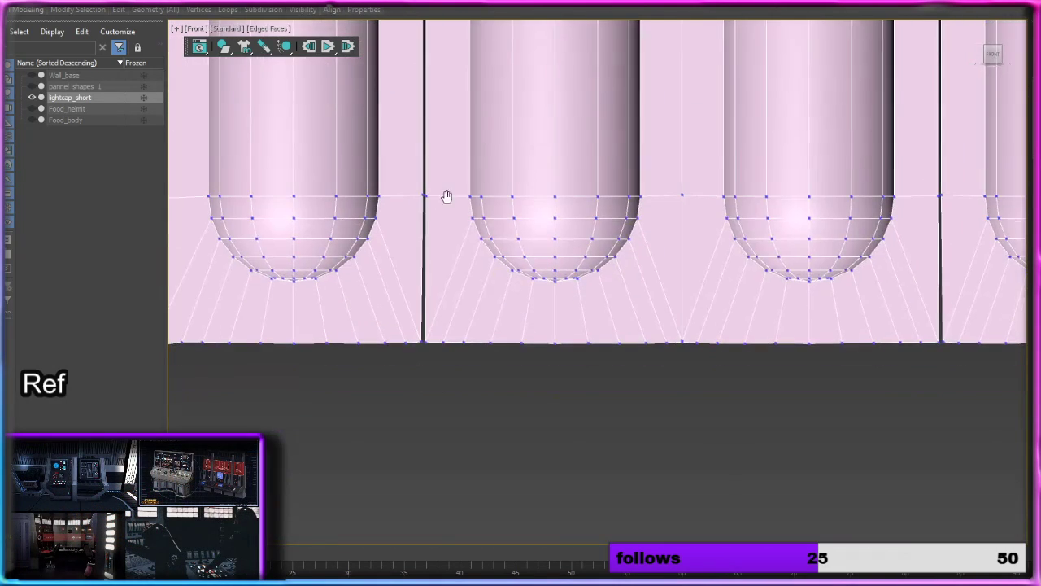
{"action": "scroll", "coordinate": [441, 342], "scroll_direction": "up", "scroll_amount": 3}
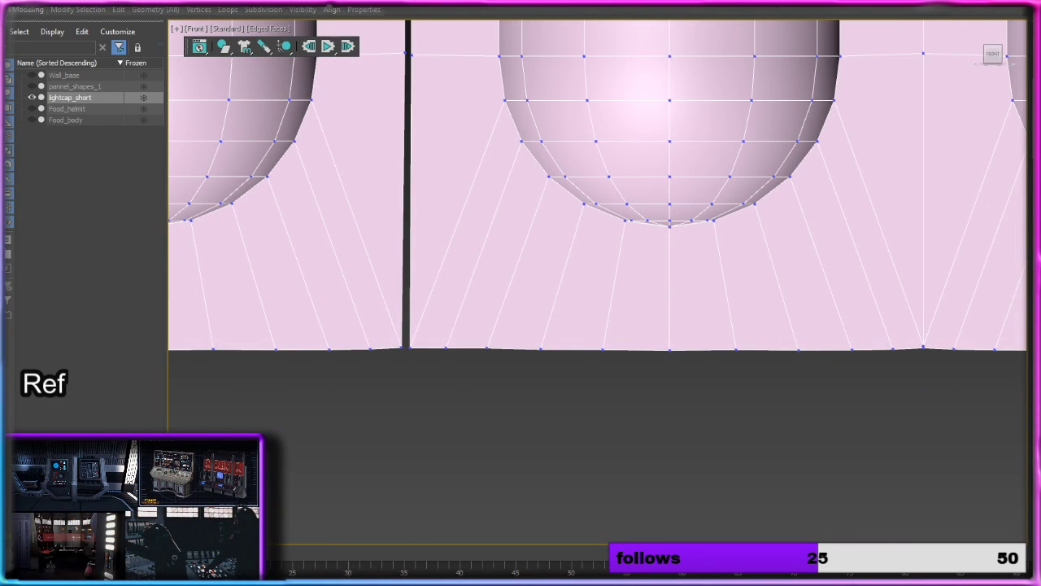
{"action": "left_click", "coordinate": [401, 347]}
{"action": "left_click", "coordinate": [410, 348]}
{"action": "middle_click_drag", "start_coordinate": [434, 226], "coordinate": [445, 472]}
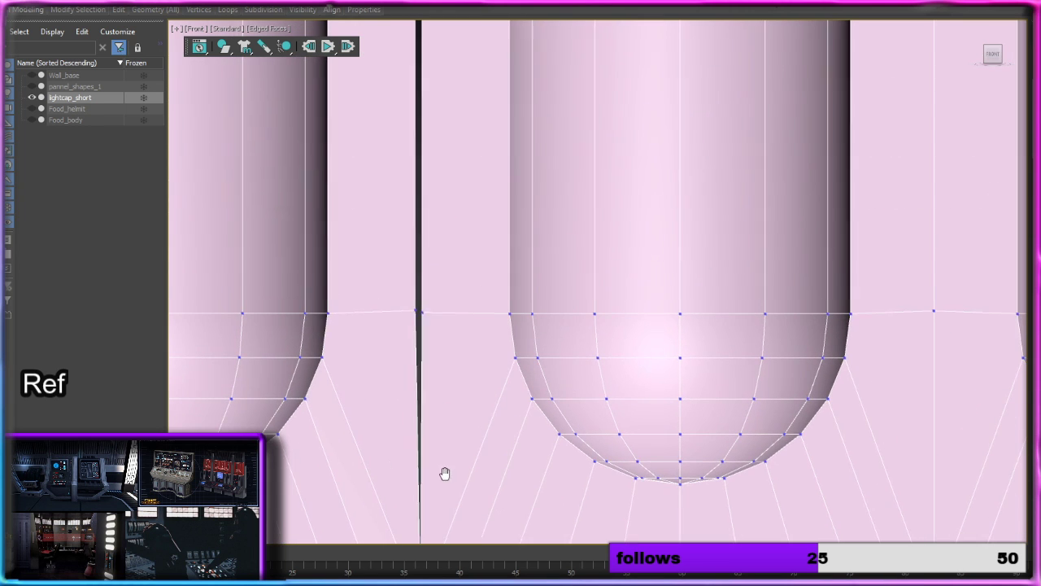
{"action": "left_click", "coordinate": [414, 310]}
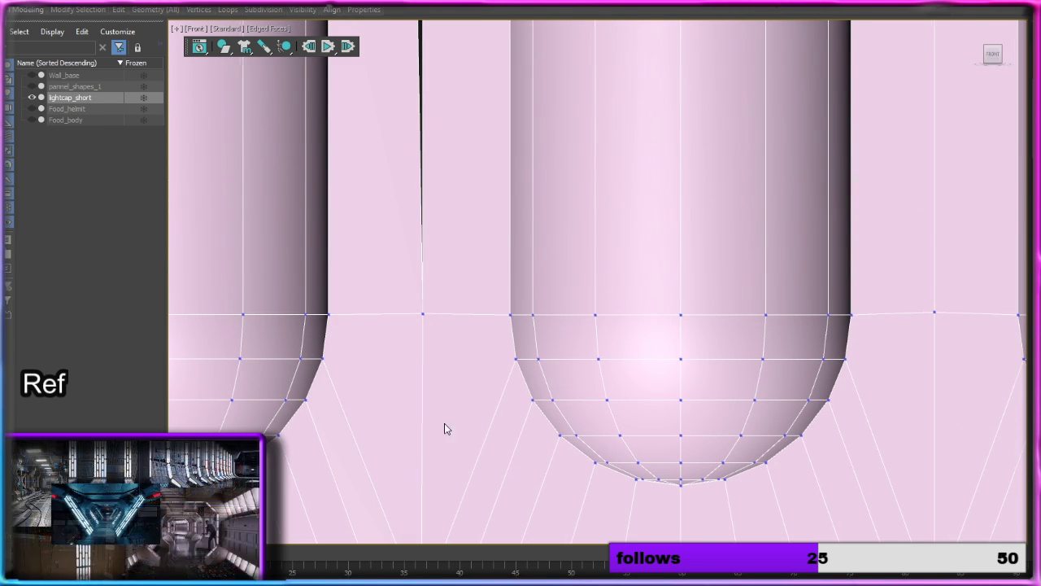
Step: Try to target weld the left column element's next right-border vertex up onto the central element, and undo the latest welds
{"action": "middle_click_drag", "start_coordinate": [444, 429], "coordinate": [396, 231]}
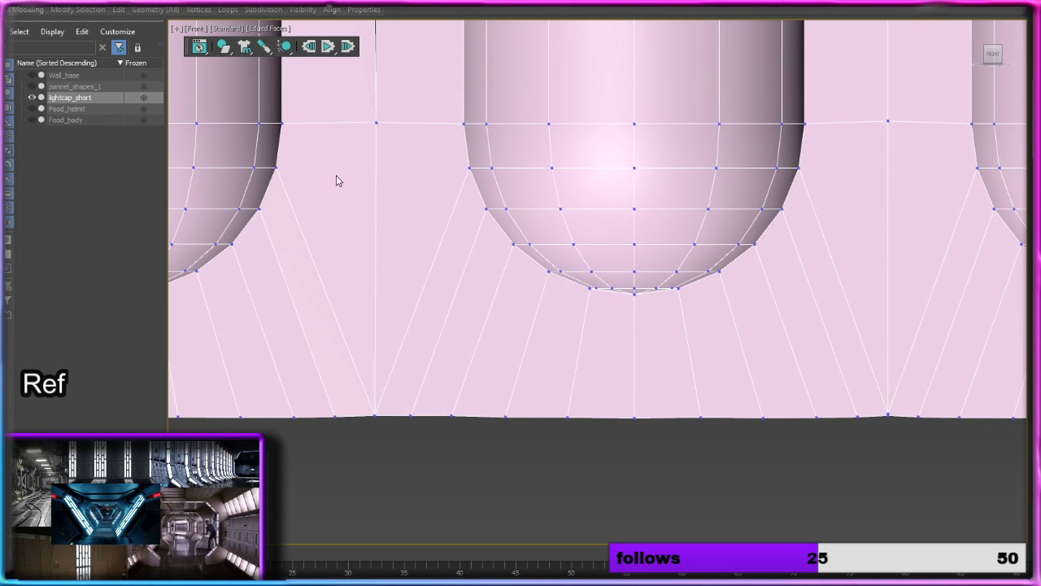
{"action": "middle_click_drag", "start_coordinate": [399, 144], "coordinate": [383, 344]}
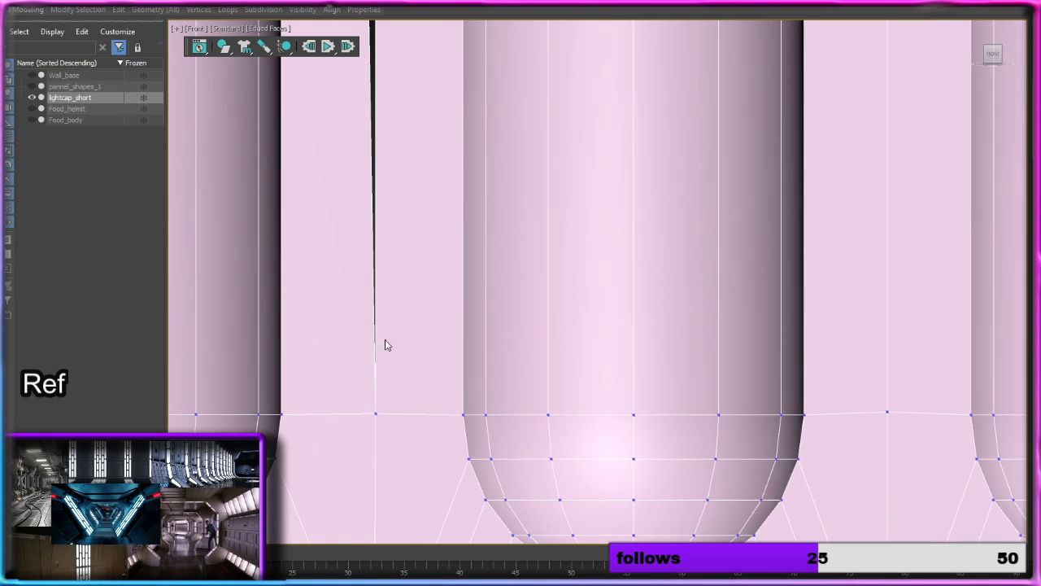
{"action": "middle_click_drag", "start_coordinate": [432, 155], "coordinate": [418, 487]}
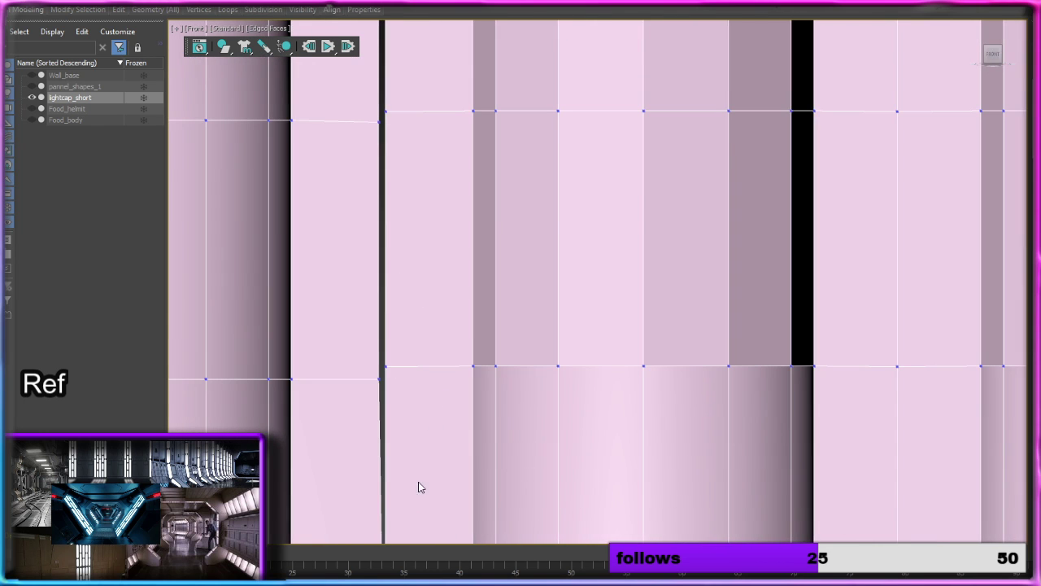
{"action": "left_click", "coordinate": [379, 378]}
{"action": "left_click", "coordinate": [386, 366]}
{"action": "key", "text": "ctrl+z"}
{"action": "key", "text": "ctrl+z"}
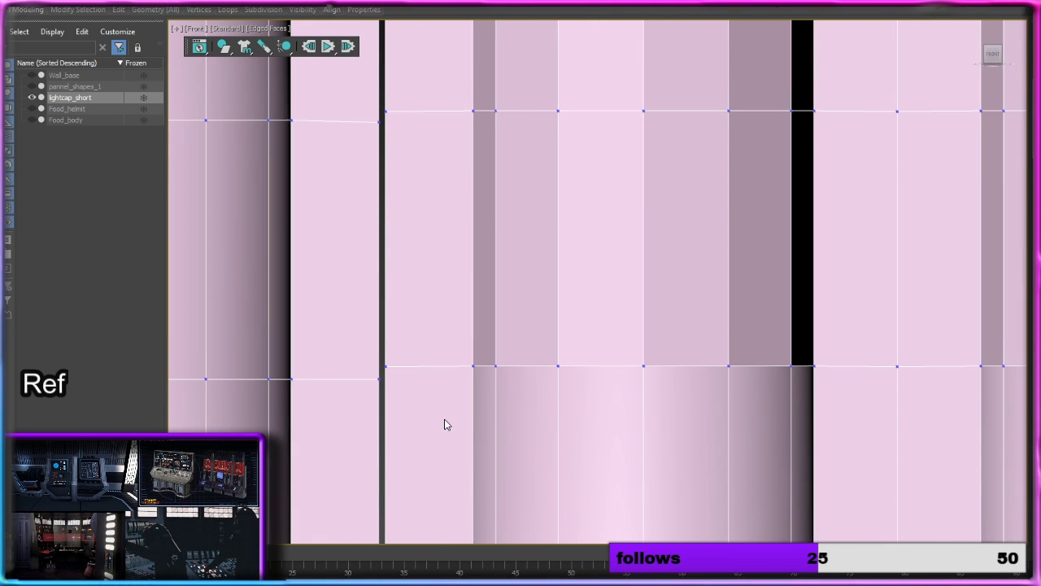
{"action": "scroll", "coordinate": [445, 424], "scroll_direction": "down", "scroll_amount": 10}
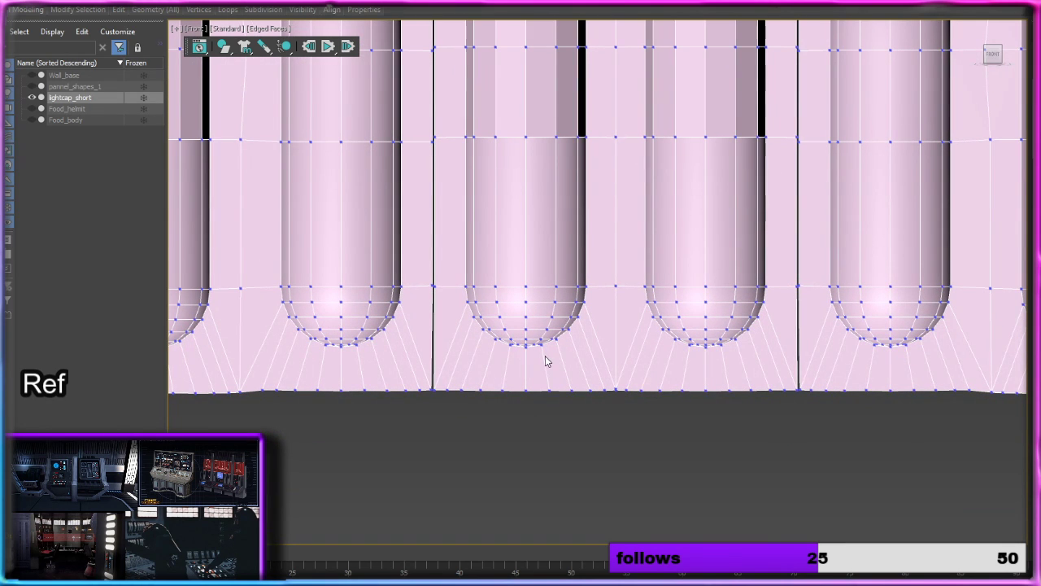
{"action": "key", "text": "3"}
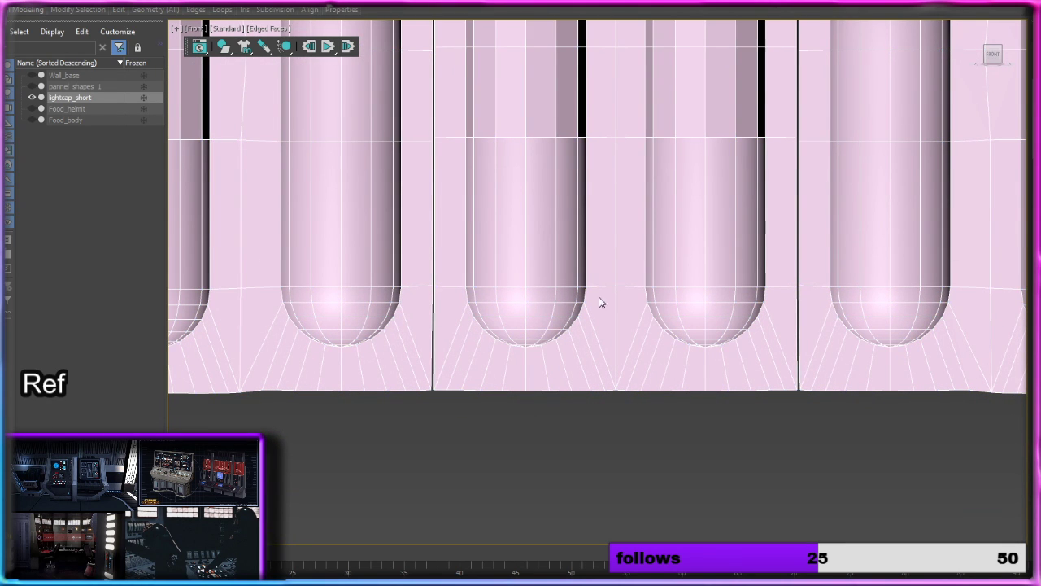
{"action": "left_click", "coordinate": [437, 265]}
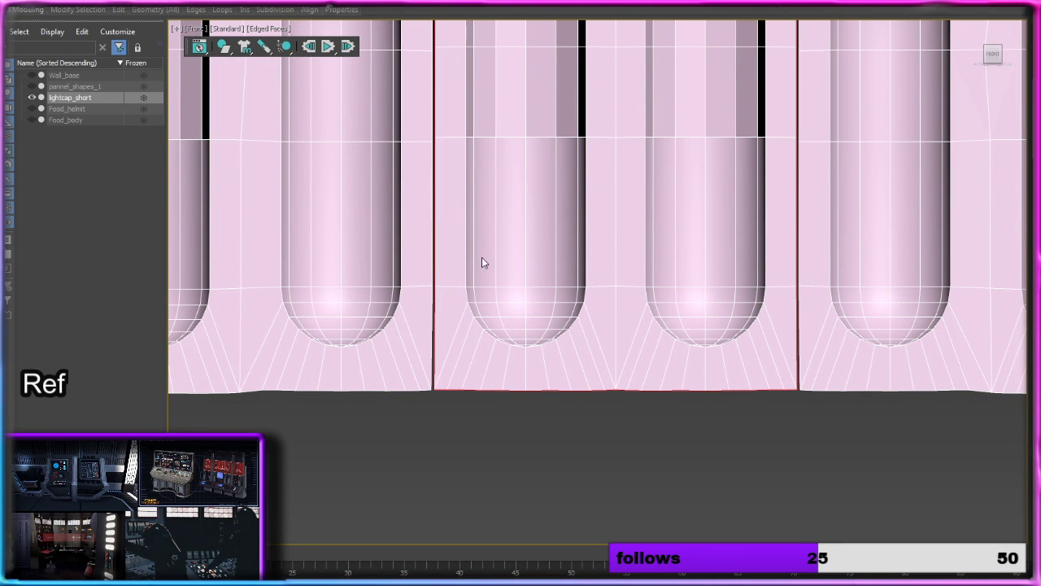
{"action": "left_click", "coordinate": [431, 261], "text": "ctrl"}
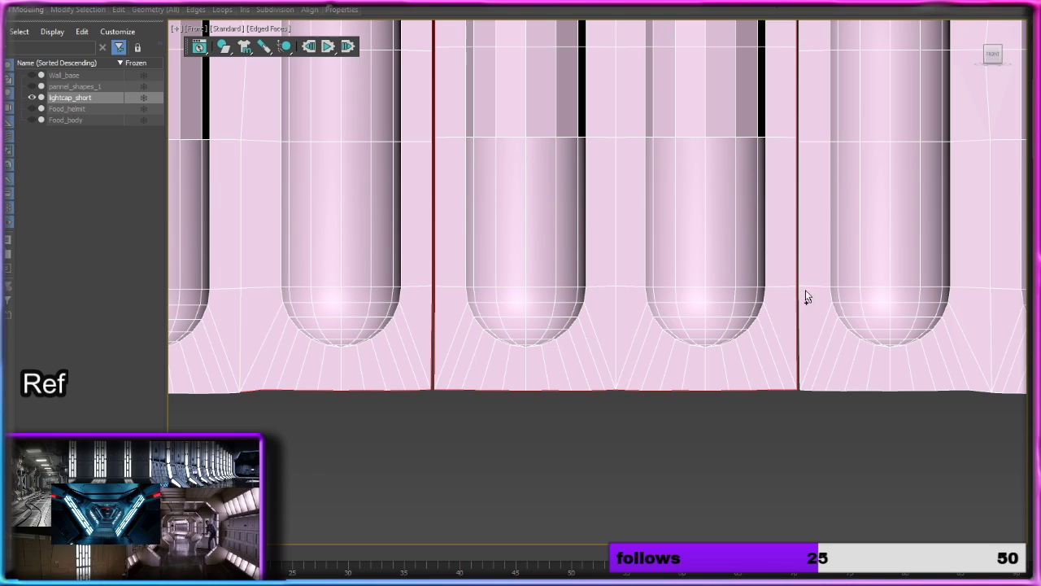
{"action": "left_click", "coordinate": [801, 269], "text": "ctrl"}
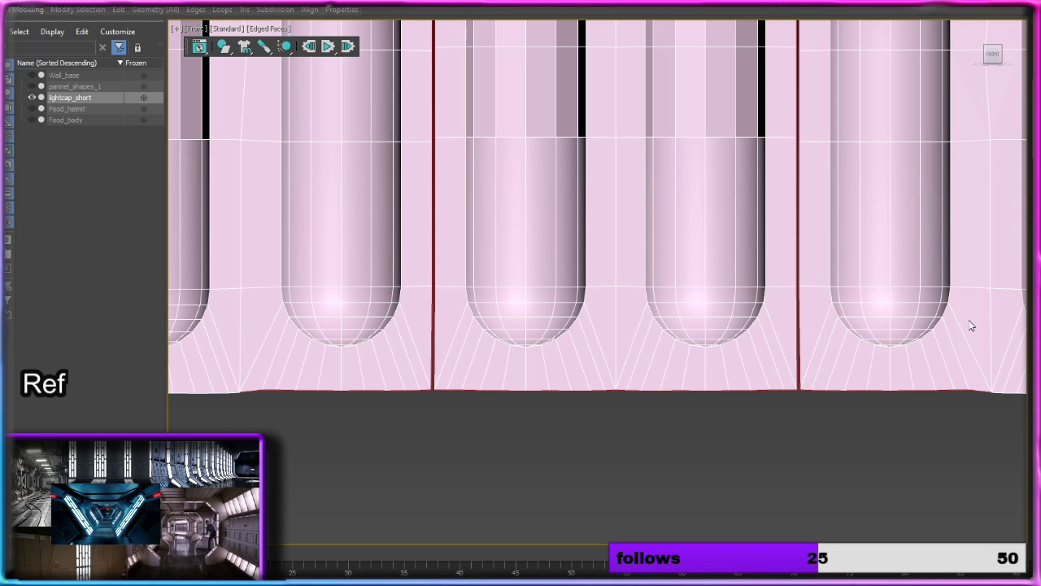
{"action": "middle_click_drag", "start_coordinate": [904, 347], "coordinate": [873, 340]}
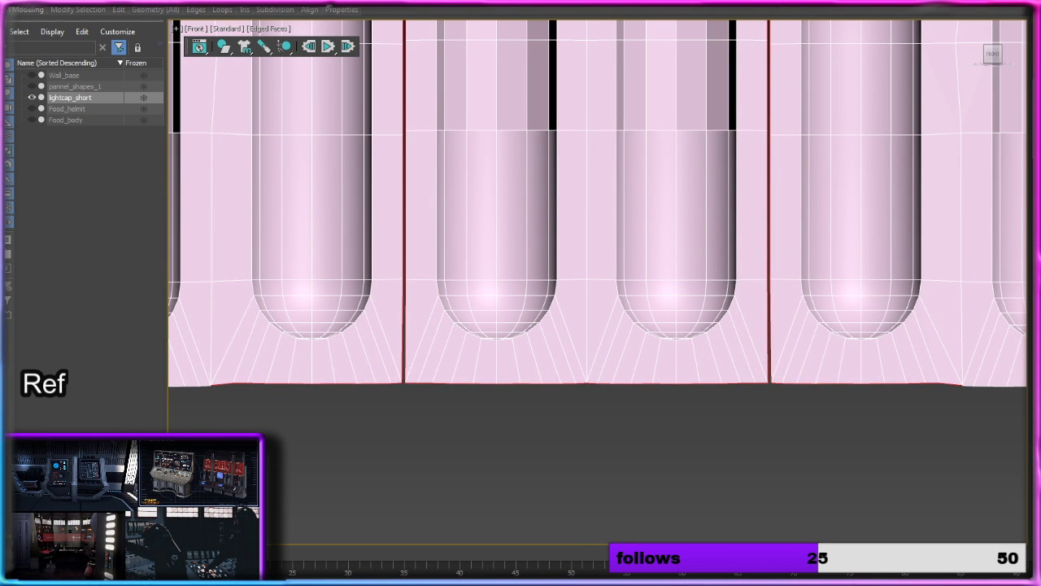
{"action": "key", "text": "3"}
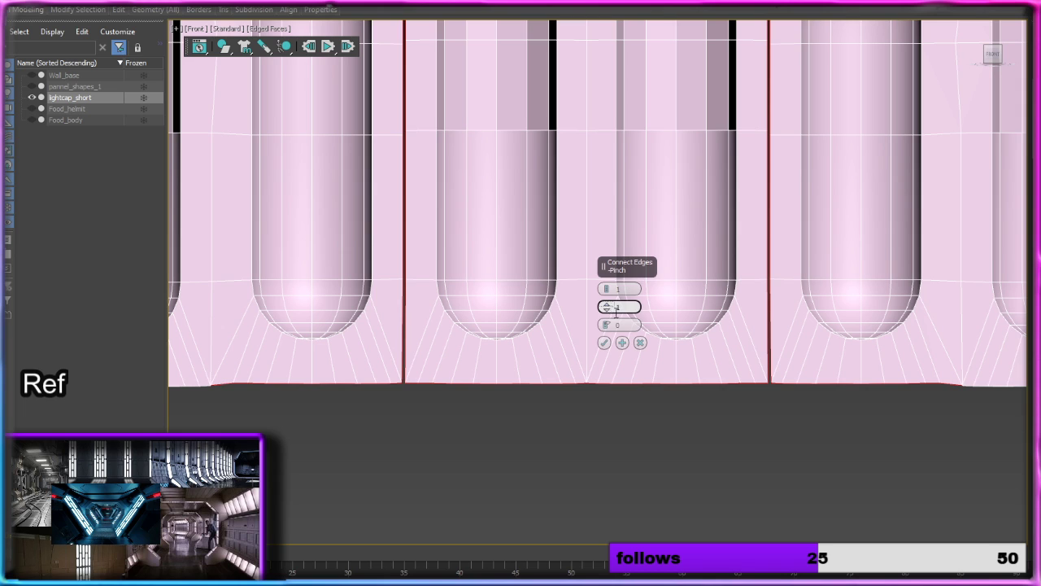
{"action": "left_click", "coordinate": [640, 343]}
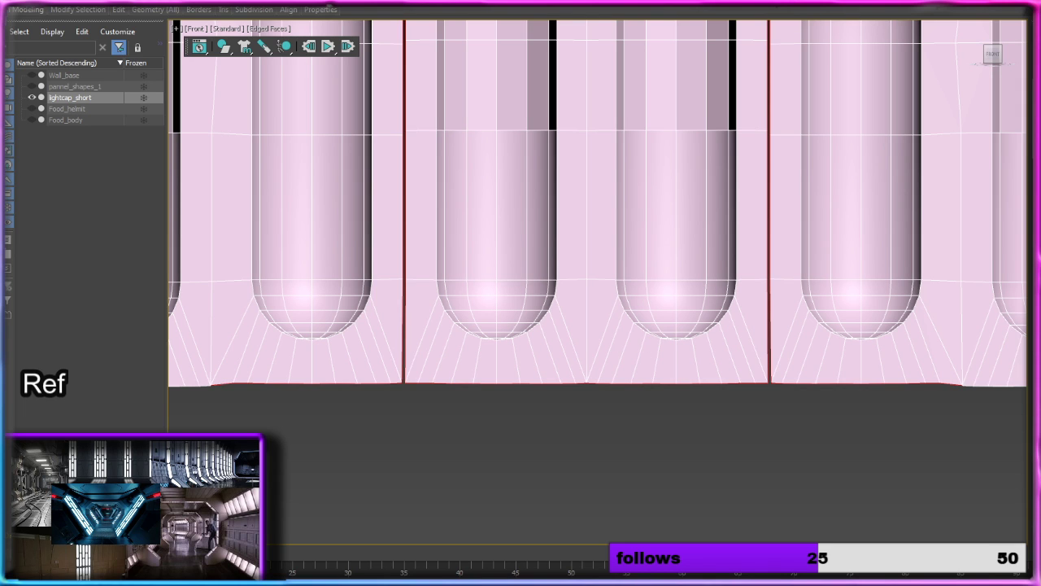
Step: Select the left column element's border edges at the left gap and remove its bottom edges from the selection
{"action": "key", "text": "2"}
{"action": "middle_click_drag", "start_coordinate": [583, 414], "coordinate": [779, 461]}
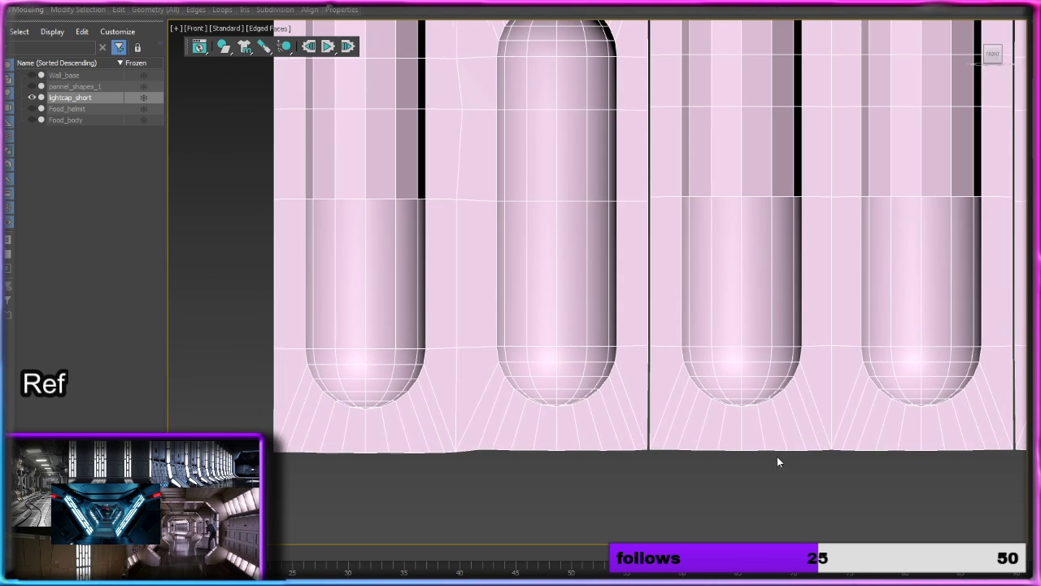
{"action": "double_click", "coordinate": [648, 411]}
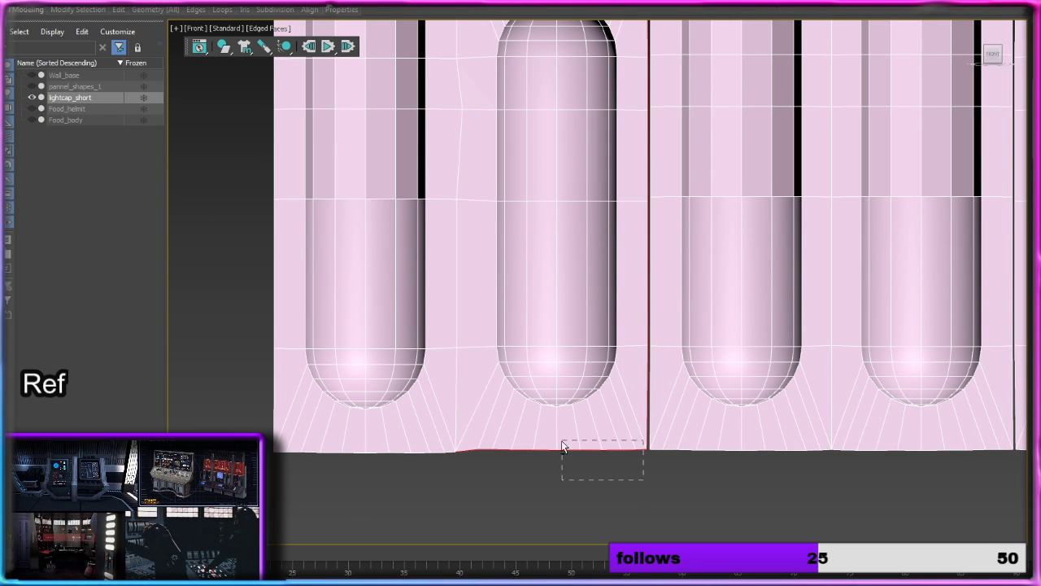
{"action": "left_click_drag", "start_coordinate": [562, 442], "coordinate": [451, 426], "text": "alt"}
{"action": "middle_click_drag", "start_coordinate": [563, 244], "coordinate": [560, 546]}
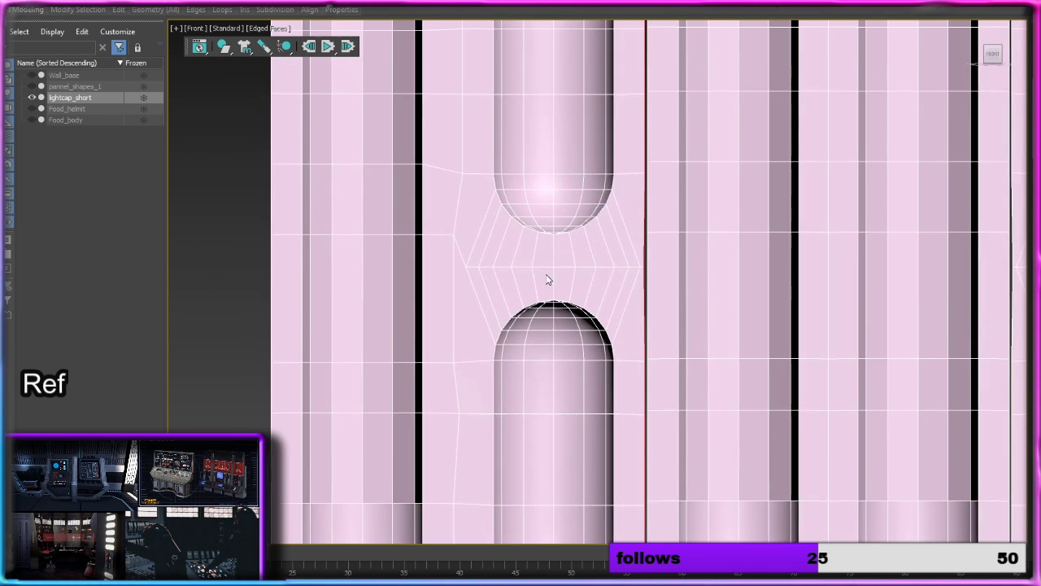
{"action": "middle_click_drag", "start_coordinate": [547, 279], "coordinate": [571, 323]}
{"action": "left_click_drag", "start_coordinate": [558, 195], "coordinate": [619, 198]}
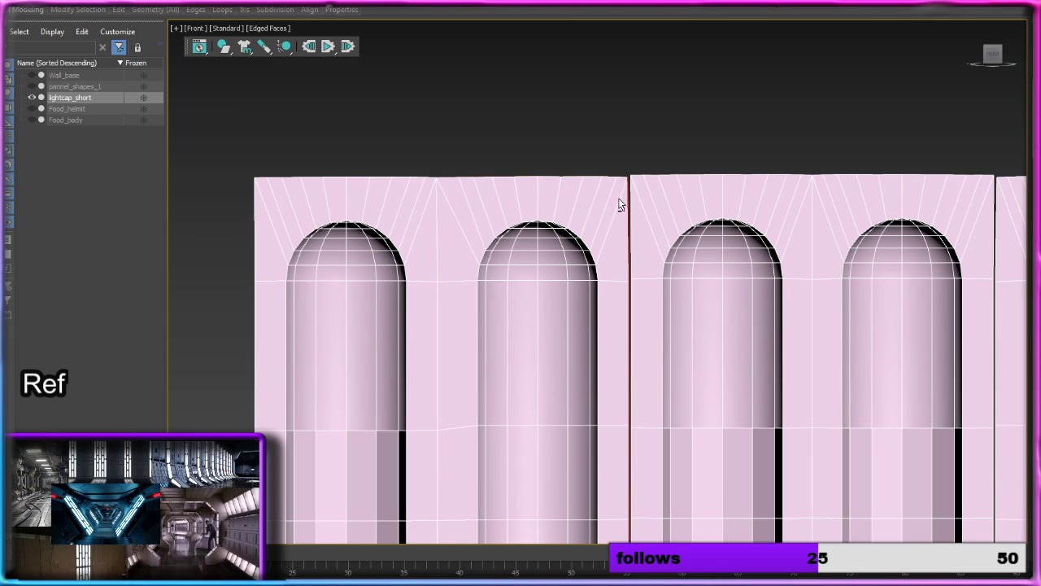
{"action": "left_click", "coordinate": [631, 189]}
{"action": "left_click_drag", "start_coordinate": [660, 133], "coordinate": [991, 244]}
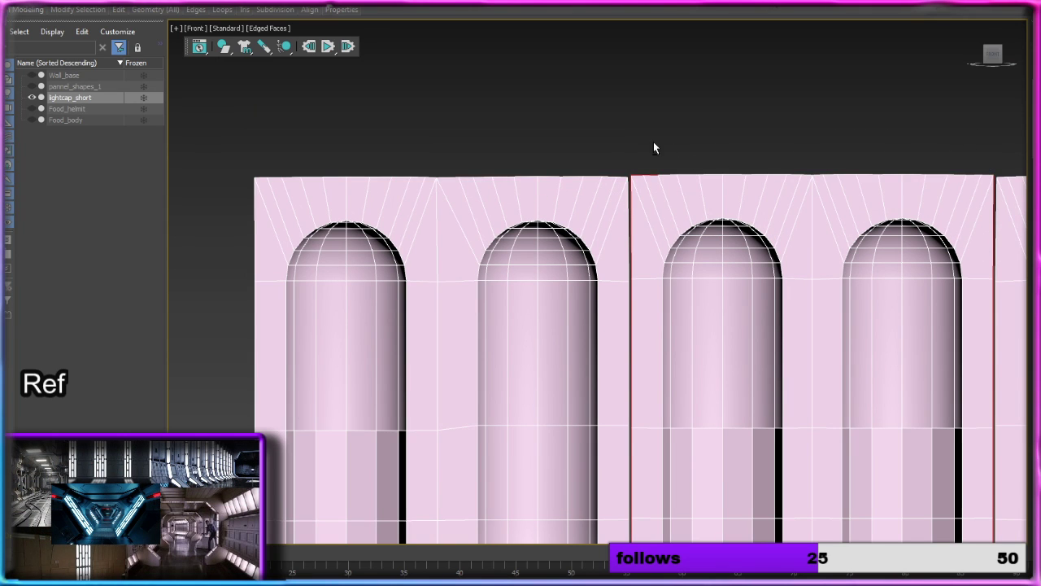
{"action": "scroll", "coordinate": [645, 199], "scroll_direction": "up", "scroll_amount": 5}
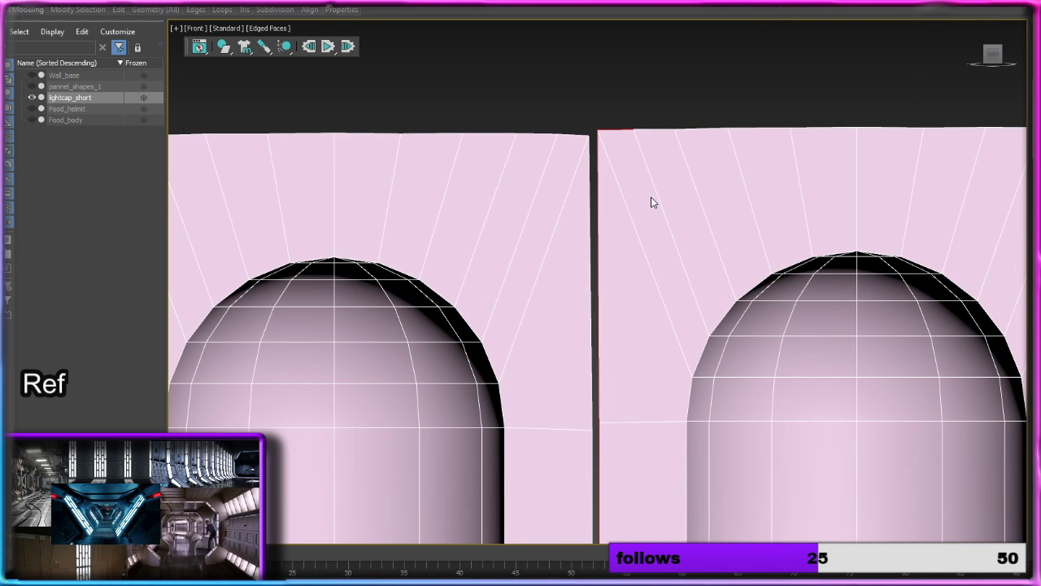
{"action": "key", "text": "ctrl+z"}
{"action": "key", "text": "ctrl+z"}
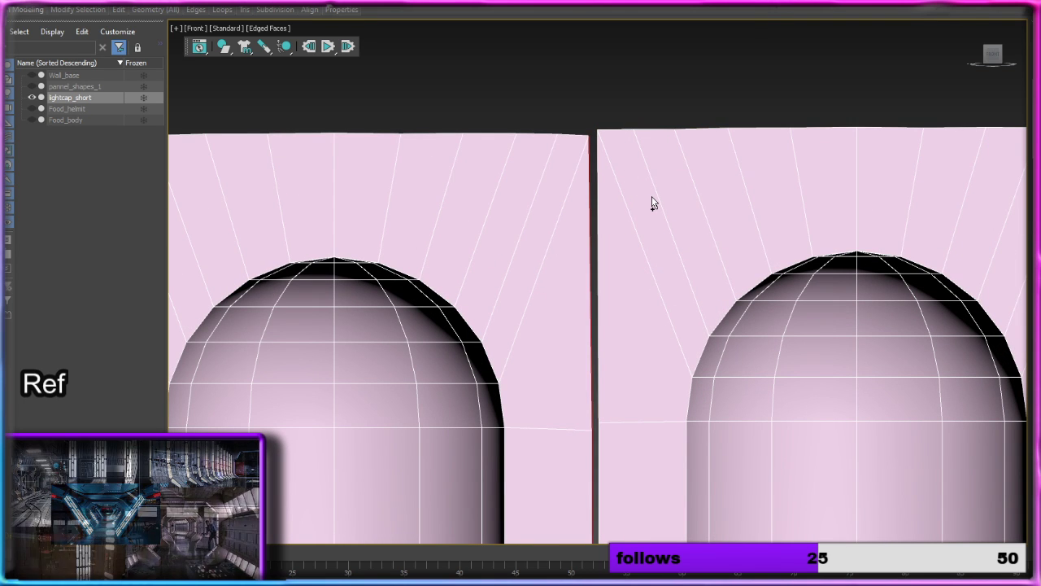
Step: Add the central column element's whole border loop to the selected left element edges
{"action": "scroll", "coordinate": [617, 218], "scroll_direction": "up", "scroll_amount": 3}
{"action": "scroll", "coordinate": [576, 229], "scroll_direction": "up", "scroll_amount": 2}
{"action": "scroll", "coordinate": [569, 232], "scroll_direction": "up", "scroll_amount": 1}
{"action": "scroll", "coordinate": [558, 231], "scroll_direction": "down", "scroll_amount": 8}
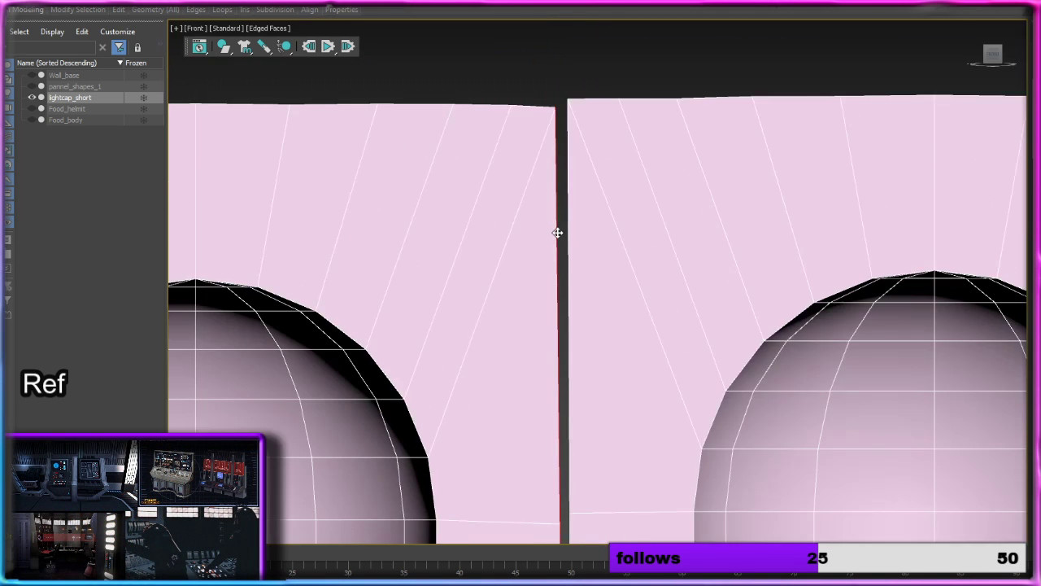
{"action": "scroll", "coordinate": [566, 235], "scroll_direction": "up", "scroll_amount": 7}
{"action": "middle_click_drag", "start_coordinate": [598, 276], "coordinate": [682, 377]}
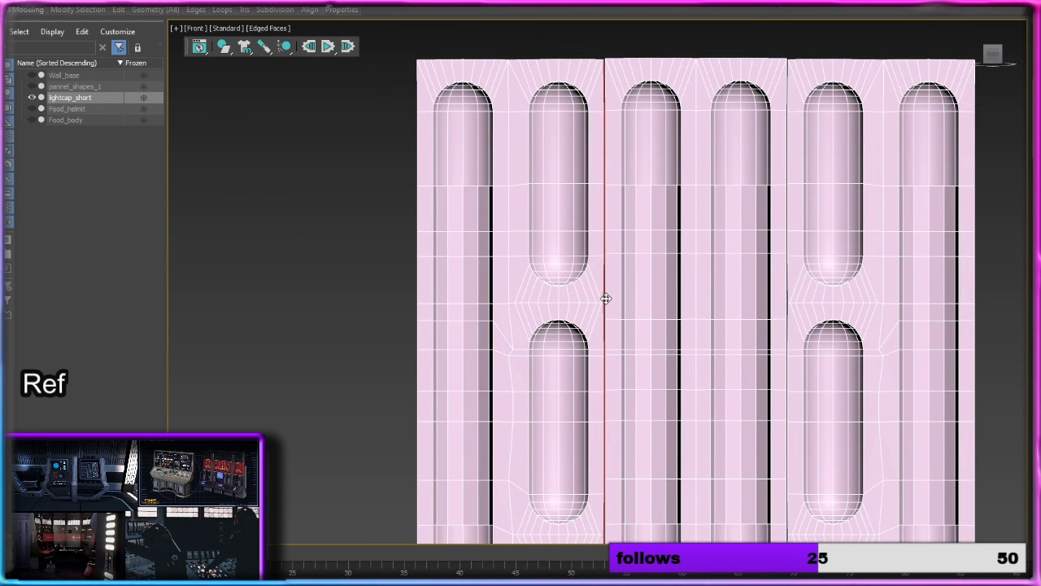
{"action": "scroll", "coordinate": [606, 297], "scroll_direction": "up", "scroll_amount": 6}
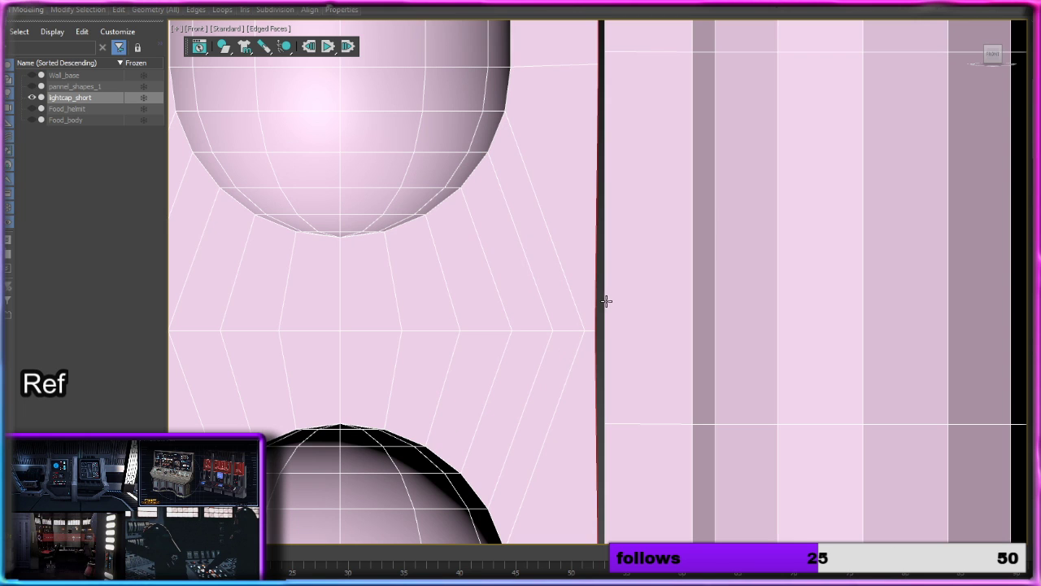
{"action": "scroll", "coordinate": [606, 301], "scroll_direction": "down", "scroll_amount": 6}
{"action": "scroll", "coordinate": [721, 312], "scroll_direction": "down", "scroll_amount": 4}
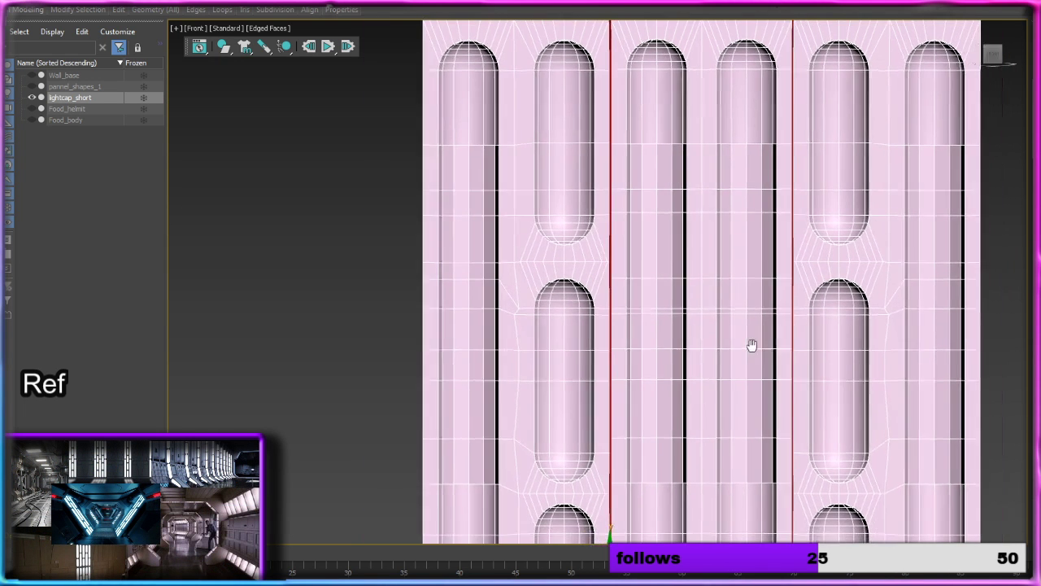
{"action": "scroll", "coordinate": [702, 158], "scroll_direction": "down", "scroll_amount": 3}
{"action": "middle_click_drag", "start_coordinate": [732, 206], "coordinate": [720, 144]}
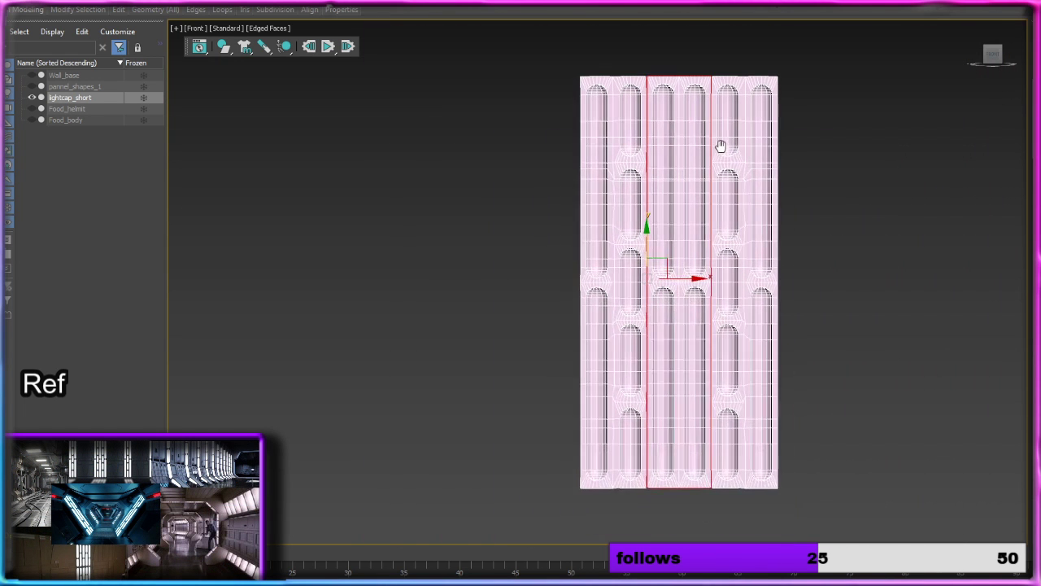
Step: Remove the central element's bottom, right and top border edges from the selection, keeping only the vertical edges on both sides of the left gap
{"action": "left_click_drag", "start_coordinate": [713, 209], "coordinate": [760, 519]}
{"action": "scroll", "coordinate": [669, 492], "scroll_direction": "up", "scroll_amount": 10}
{"action": "middle_click_drag", "start_coordinate": [608, 472], "coordinate": [686, 418]}
{"action": "left_click_drag", "start_coordinate": [537, 451], "coordinate": [490, 413], "text": "alt"}
{"action": "middle_click_drag", "start_coordinate": [598, 174], "coordinate": [583, 477]}
{"action": "scroll", "coordinate": [586, 280], "scroll_direction": "down", "scroll_amount": 9}
{"action": "middle_click_drag", "start_coordinate": [641, 114], "coordinate": [649, 457]}
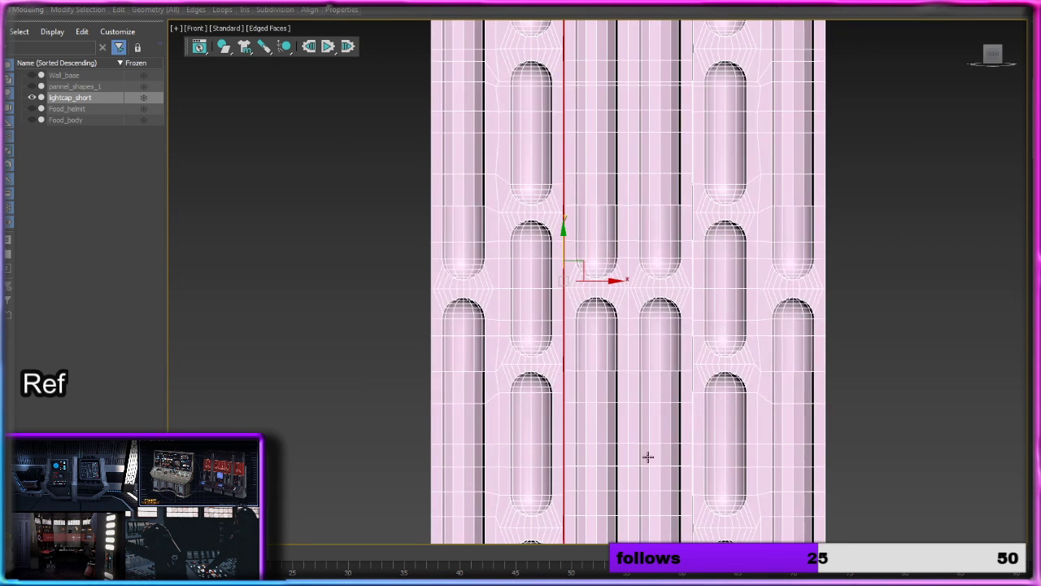
{"action": "middle_click_drag", "start_coordinate": [608, 93], "coordinate": [613, 429]}
{"action": "scroll", "coordinate": [596, 213], "scroll_direction": "up", "scroll_amount": 5}
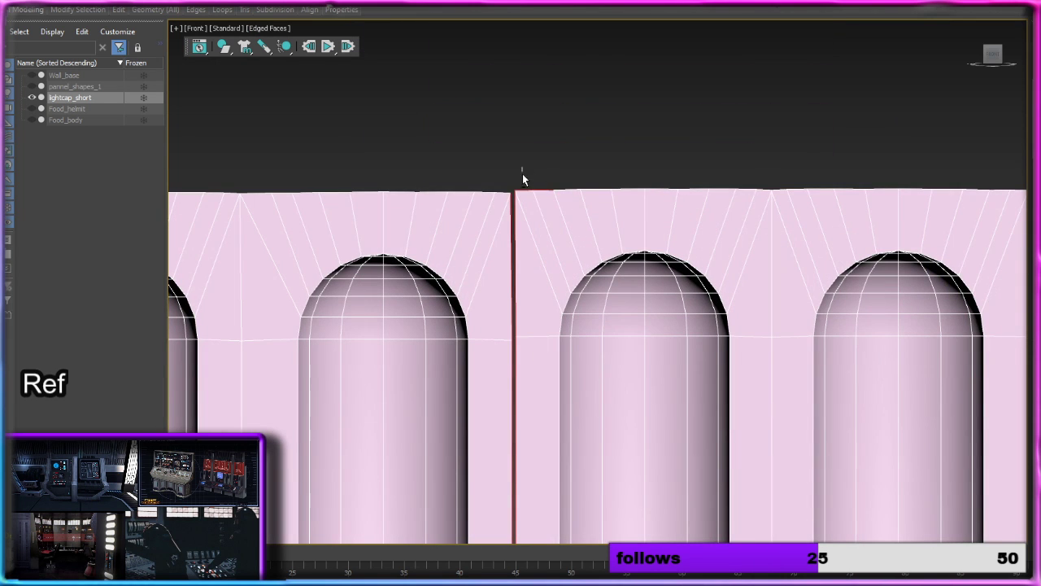
{"action": "left_click_drag", "start_coordinate": [522, 174], "coordinate": [559, 204], "text": "alt"}
{"action": "middle_click_drag", "start_coordinate": [575, 301], "coordinate": [581, 65]}
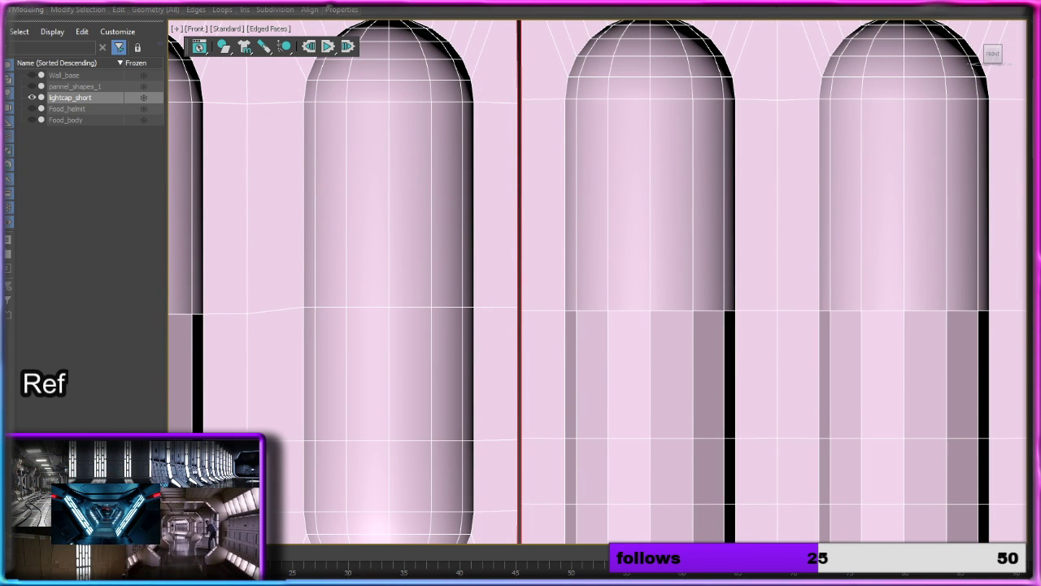
{"action": "key", "text": "ctrl+shift+e"}
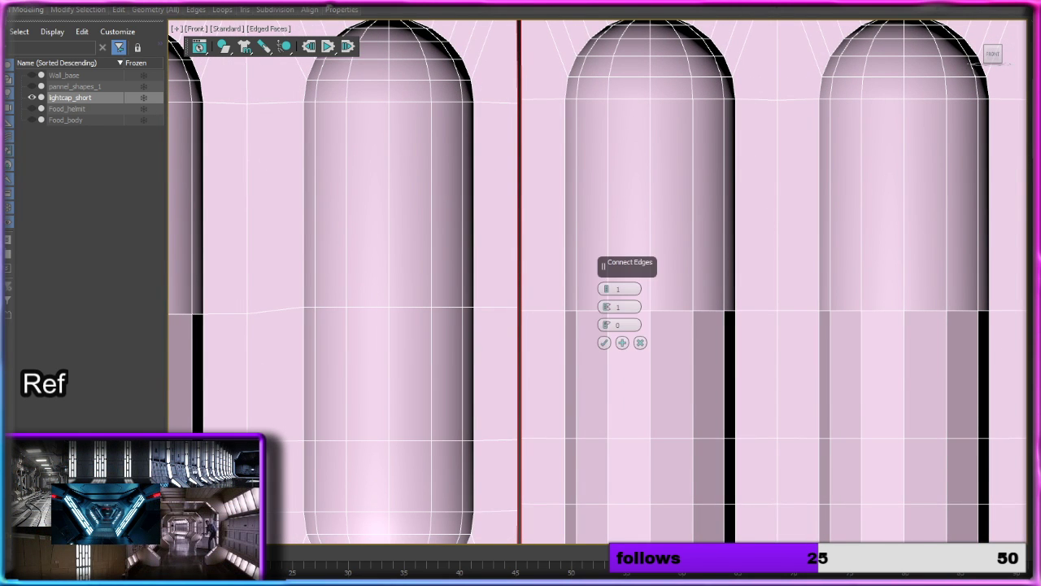
{"action": "left_click", "coordinate": [608, 303]}
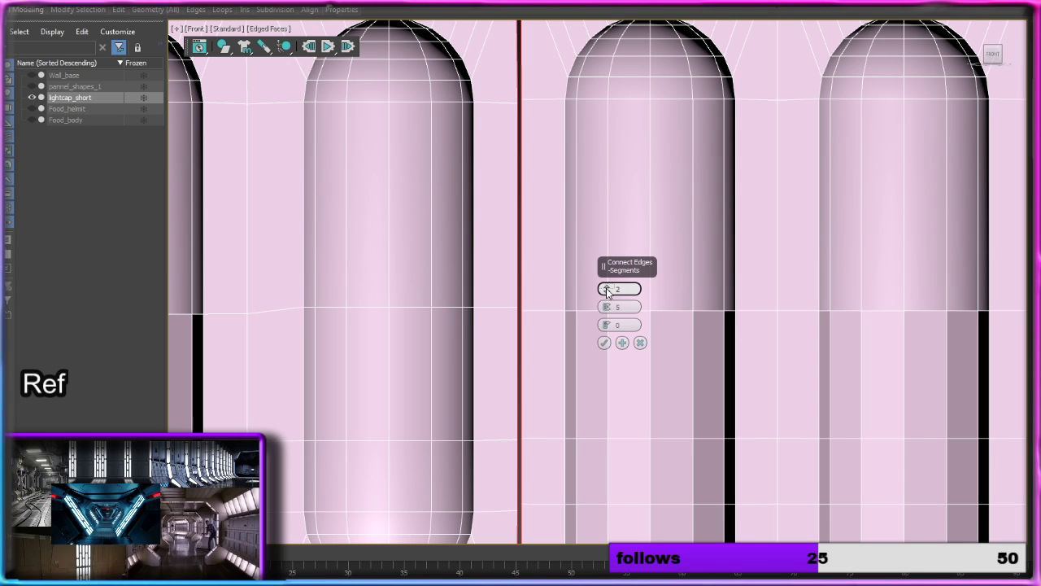
{"action": "left_click", "coordinate": [606, 286]}
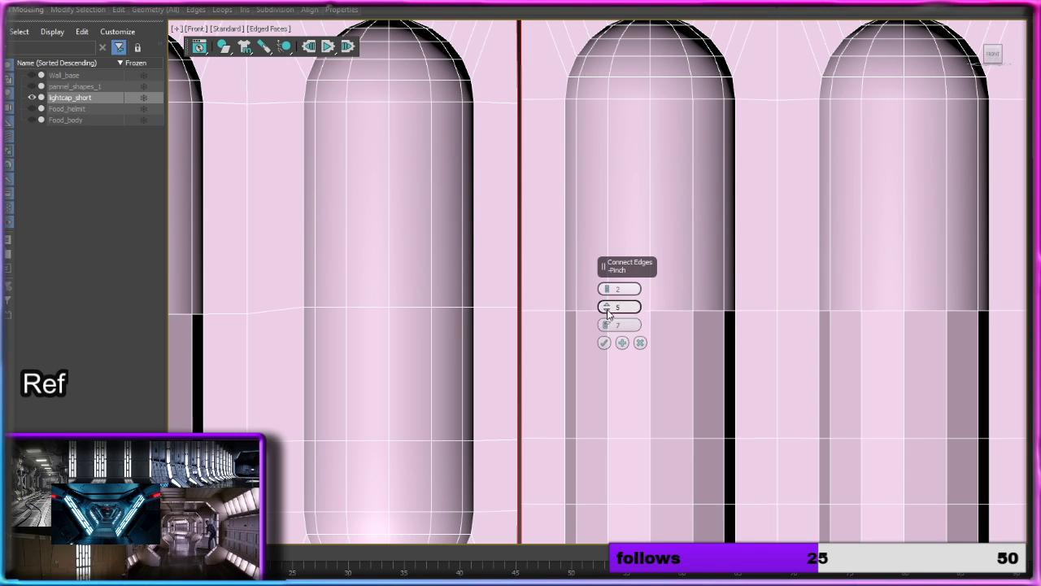
{"action": "left_click", "coordinate": [640, 342]}
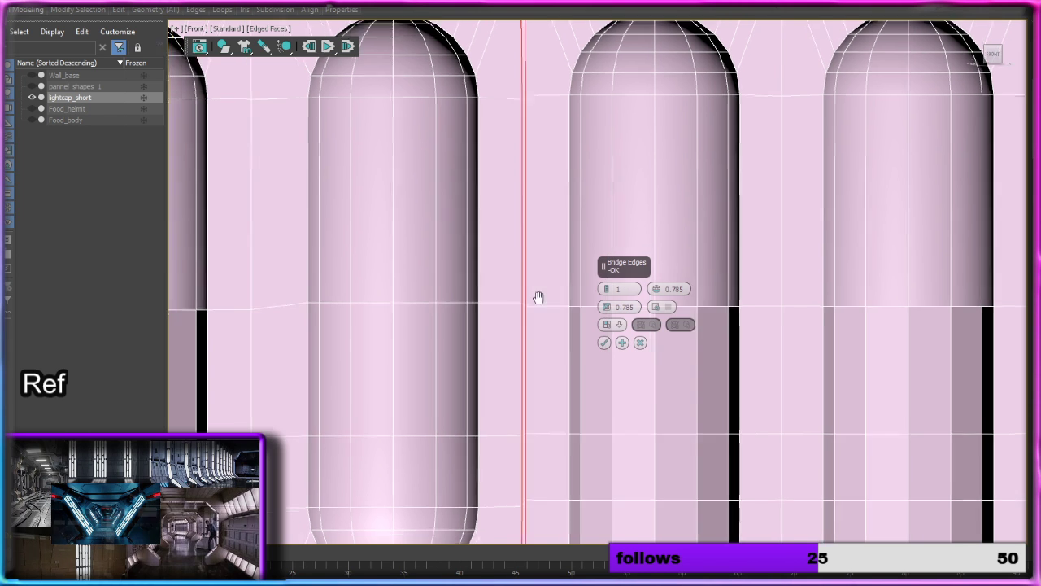
Step: Bridge the selected vertical border edges across the left gap with 1 segment
{"action": "scroll", "coordinate": [575, 261], "scroll_direction": "up", "scroll_amount": 6}
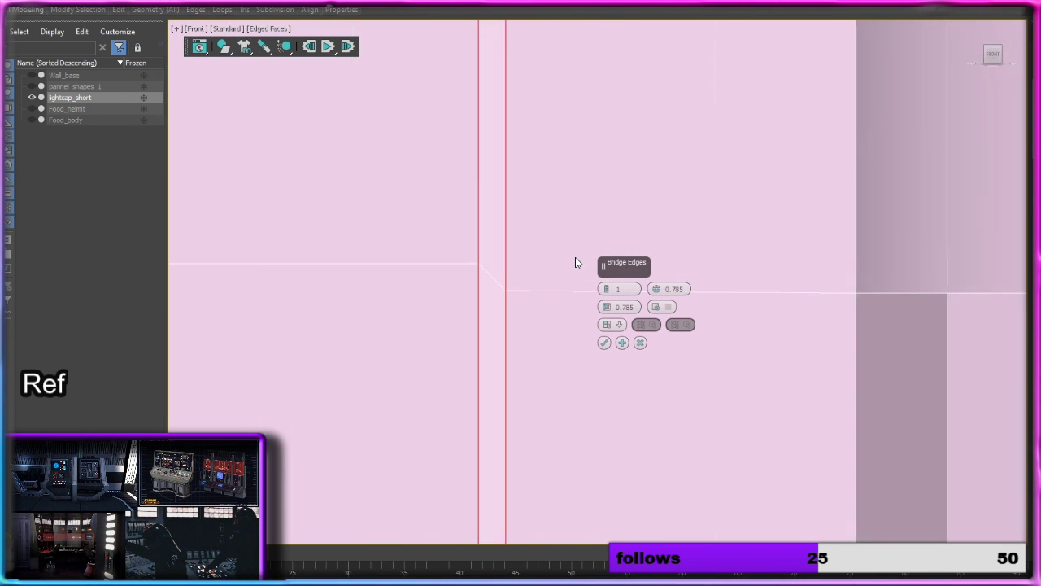
{"action": "left_click", "coordinate": [604, 343]}
Step: Select the border edge loops of the joined columns and the right column element on both sides of the right gap
{"action": "scroll", "coordinate": [604, 340], "scroll_direction": "down", "scroll_amount": 6}
{"action": "scroll", "coordinate": [606, 335], "scroll_direction": "down", "scroll_amount": 2}
{"action": "scroll", "coordinate": [623, 328], "scroll_direction": "up", "scroll_amount": 5}
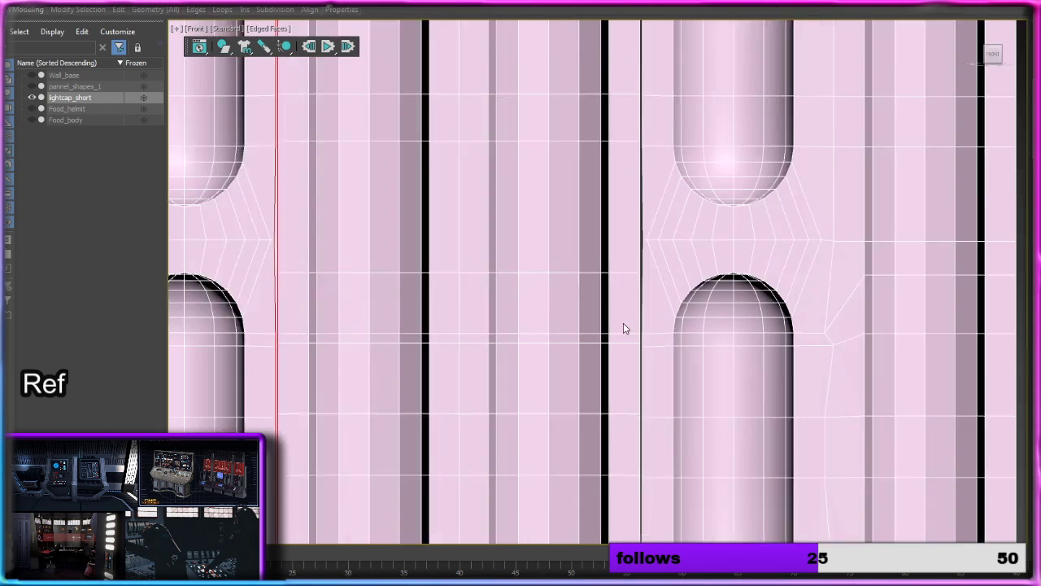
{"action": "left_click", "coordinate": [647, 307]}
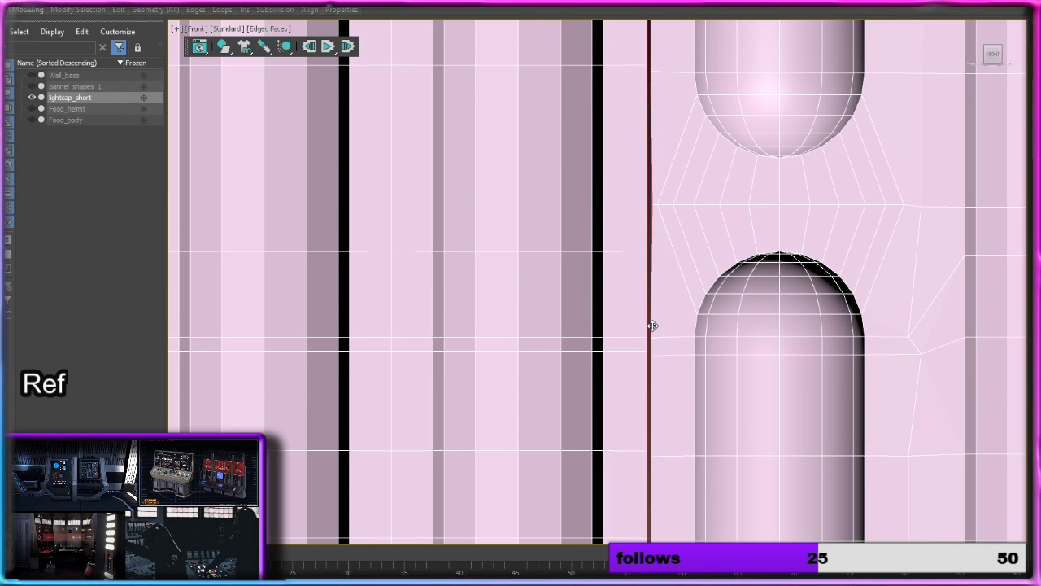
{"action": "scroll", "coordinate": [653, 327], "scroll_direction": "down", "scroll_amount": 5}
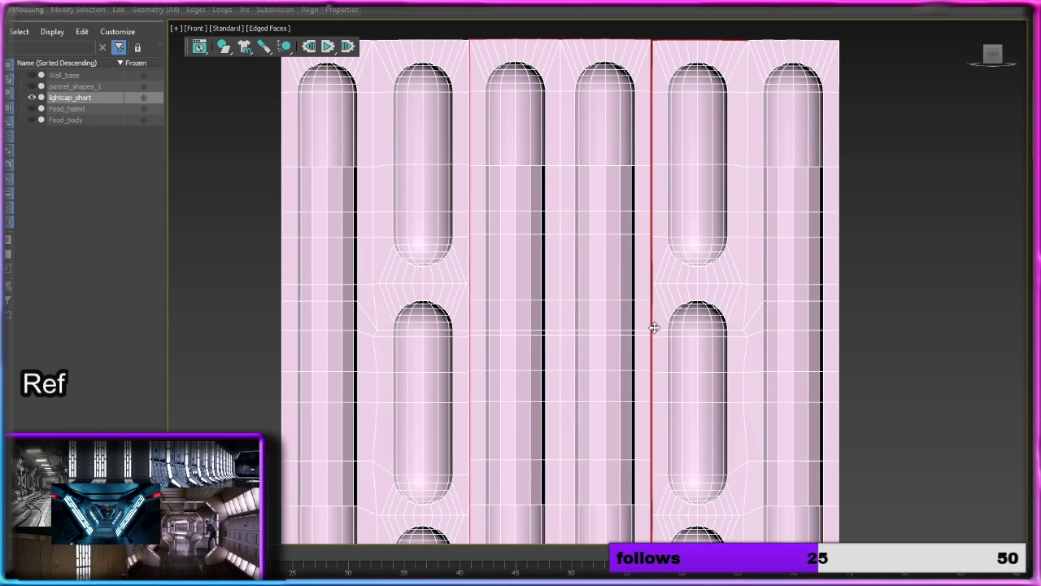
{"action": "scroll", "coordinate": [654, 327], "scroll_direction": "down", "scroll_amount": 5}
Step: Remove the joined columns' top border edges beside the right gap from the edge selection
{"action": "middle_click_drag", "start_coordinate": [615, 356], "coordinate": [625, 305]}
{"action": "left_click_drag", "start_coordinate": [523, 165], "coordinate": [625, 479], "text": "alt"}
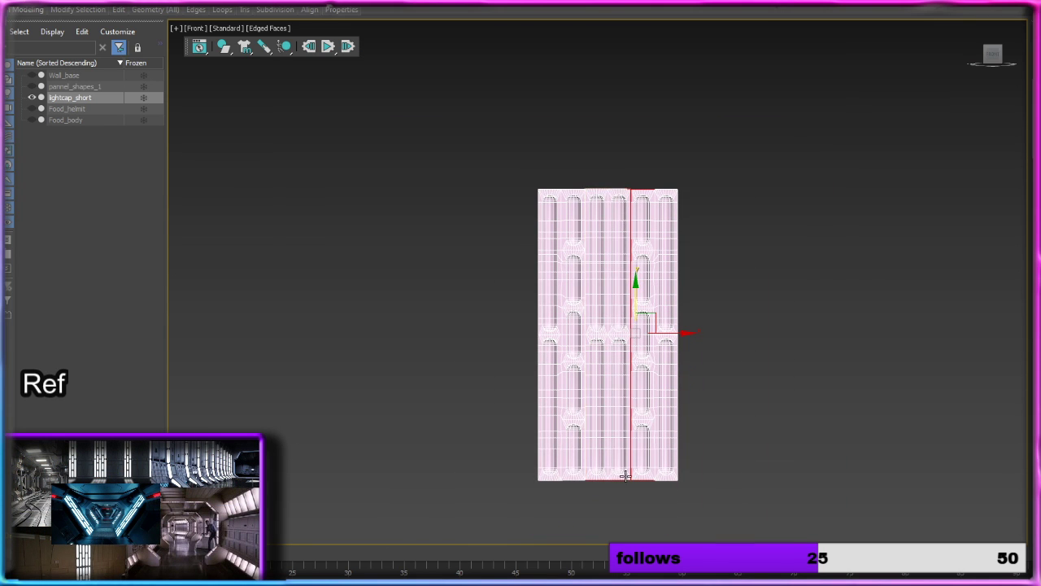
{"action": "scroll", "coordinate": [622, 386], "scroll_direction": "up", "scroll_amount": 5}
{"action": "middle_click_drag", "start_coordinate": [586, 232], "coordinate": [545, 518]}
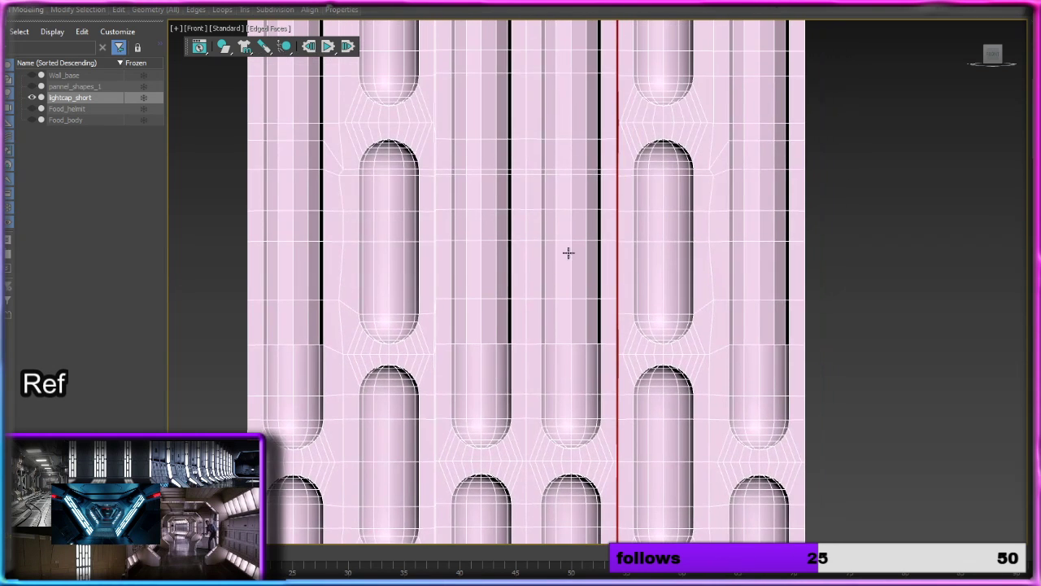
{"action": "middle_click_drag", "start_coordinate": [561, 194], "coordinate": [526, 514]}
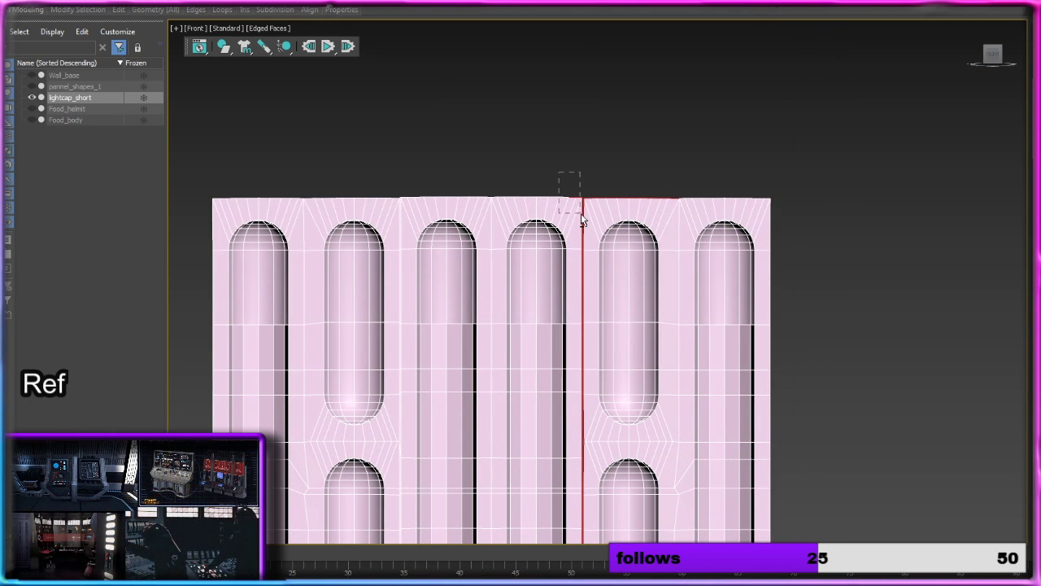
Step: Remove the bottom border edges on both sides of the right gap from the selection
{"action": "middle_click_drag", "start_coordinate": [563, 402], "coordinate": [541, 34]}
{"action": "mouse_move", "coordinate": [550, 425]}
{"action": "middle_mouse_down"}
{"action": "mouse_move", "coordinate": [540, 132]}
{"action": "mouse_move", "coordinate": [523, 181]}
{"action": "mouse_move", "coordinate": [523, 57]}
{"action": "middle_mouse_up"}
{"action": "scroll", "coordinate": [534, 289], "scroll_direction": "up", "scroll_amount": 3}
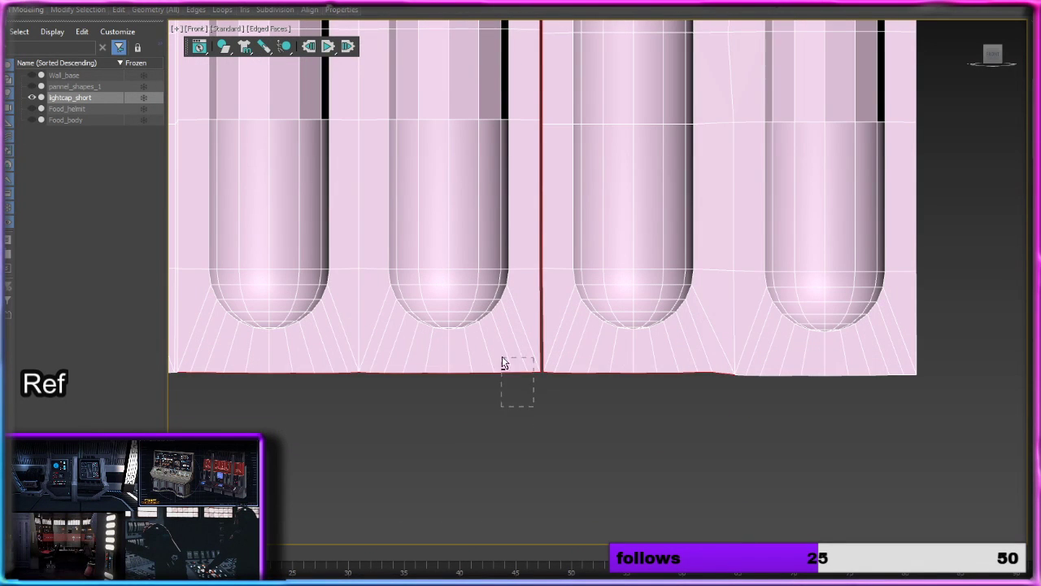
{"action": "left_click_drag", "start_coordinate": [502, 362], "coordinate": [482, 332]}
{"action": "scroll", "coordinate": [544, 347], "scroll_direction": "up", "scroll_amount": 3}
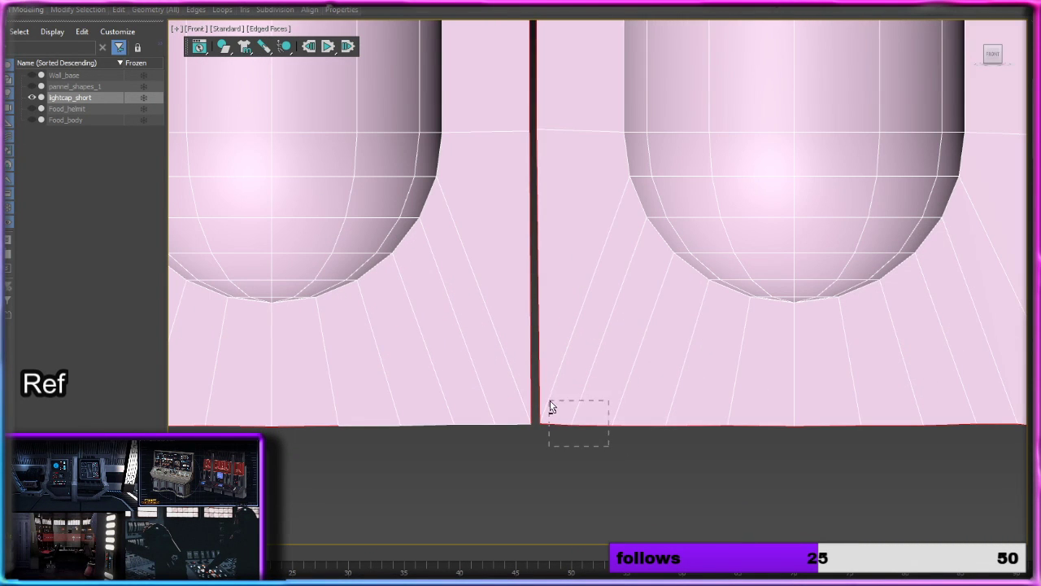
{"action": "left_click_drag", "start_coordinate": [550, 400], "coordinate": [547, 405]}
{"action": "left_click_drag", "start_coordinate": [914, 486], "coordinate": [606, 374], "text": "alt"}
{"action": "middle_click_drag", "start_coordinate": [845, 407], "coordinate": [542, 339]}
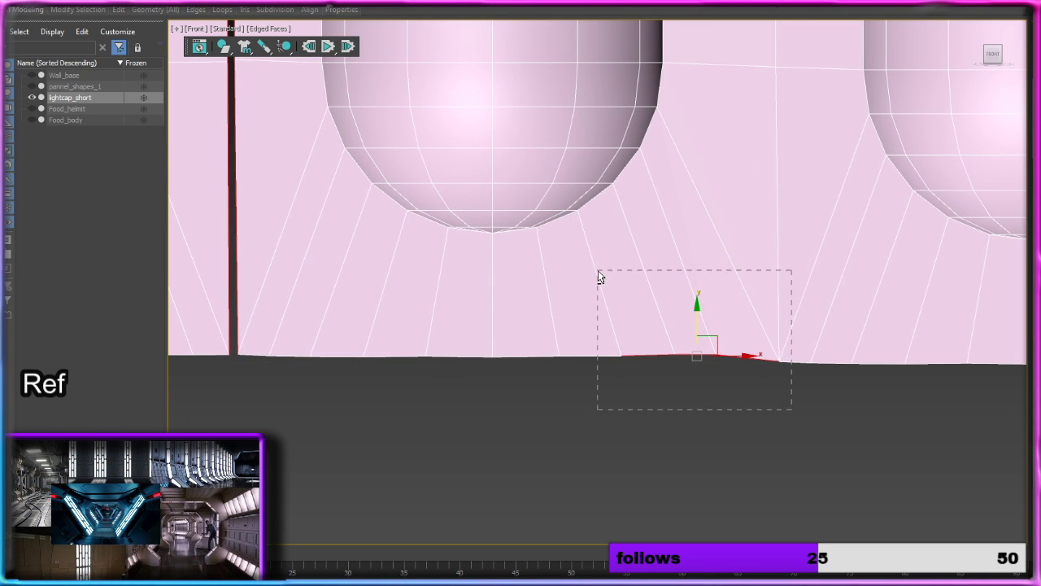
{"action": "left_click_drag", "start_coordinate": [598, 270], "coordinate": [598, 272], "text": "alt"}
{"action": "scroll", "coordinate": [598, 275], "scroll_direction": "down", "scroll_amount": 4}
Step: Deselect the right column element's top border edges, keeping only the vertical edges along the right gap
{"action": "middle_click_drag", "start_coordinate": [584, 155], "coordinate": [620, 550]}
{"action": "middle_click_drag", "start_coordinate": [609, 112], "coordinate": [593, 402]}
{"action": "middle_click_drag", "start_coordinate": [598, 90], "coordinate": [633, 294]}
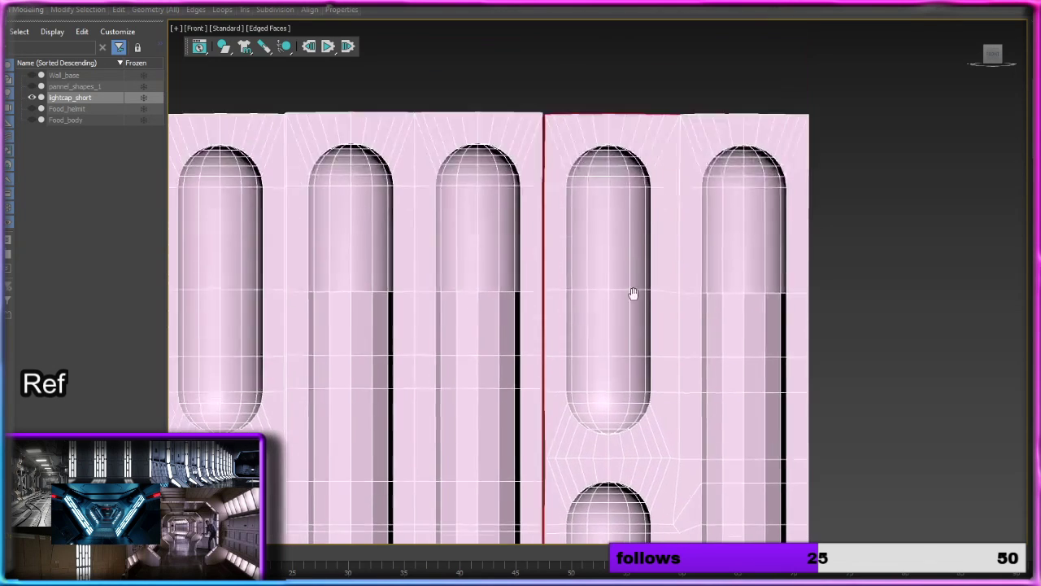
{"action": "middle_click_drag", "start_coordinate": [605, 127], "coordinate": [605, 272]}
{"action": "scroll", "coordinate": [606, 268], "scroll_direction": "up", "scroll_amount": 3}
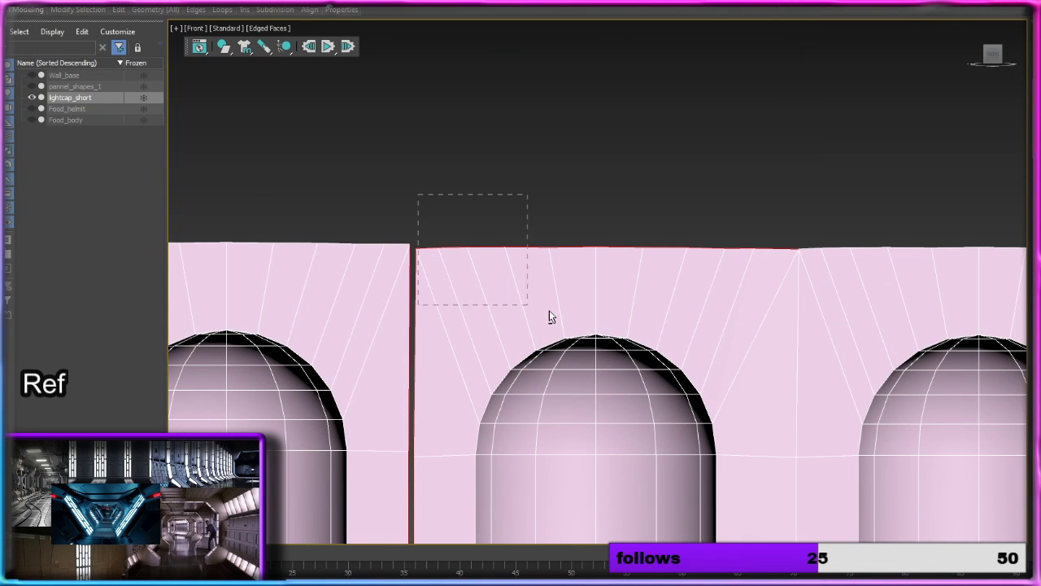
{"action": "left_click_drag", "start_coordinate": [549, 310], "coordinate": [802, 323]}
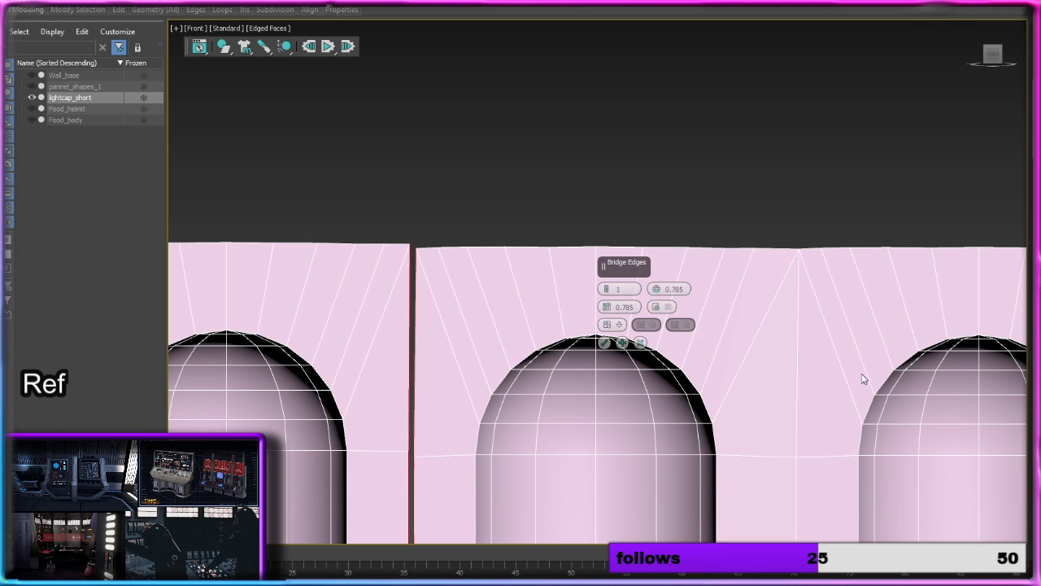
Step: Try to bridge the vertical edges across the right gap with 1 segment and a Bridge Adjacent value of 19.785
{"action": "middle_click_drag", "start_coordinate": [511, 302], "coordinate": [530, 176]}
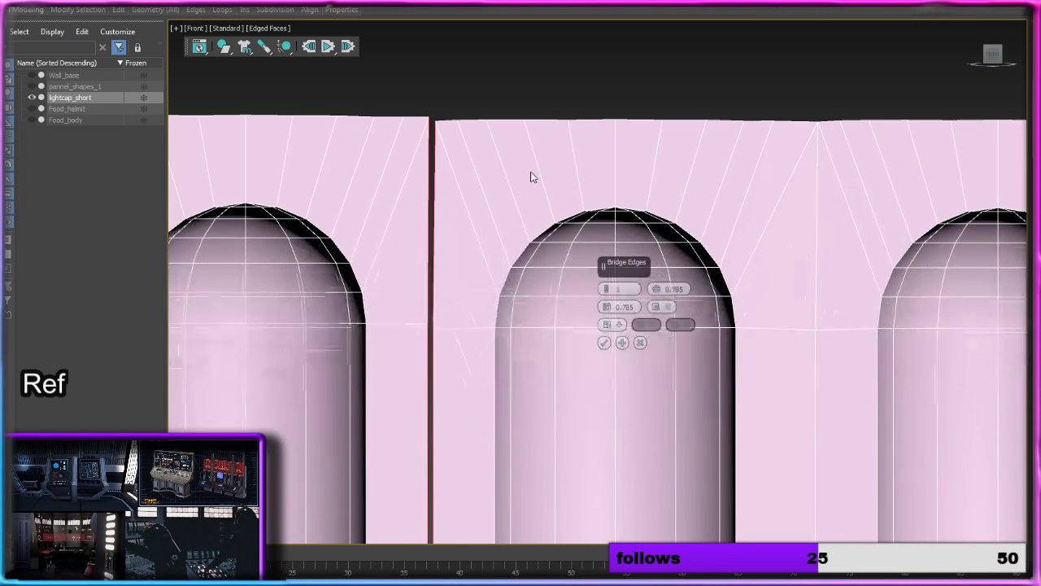
{"action": "left_click", "coordinate": [640, 342]}
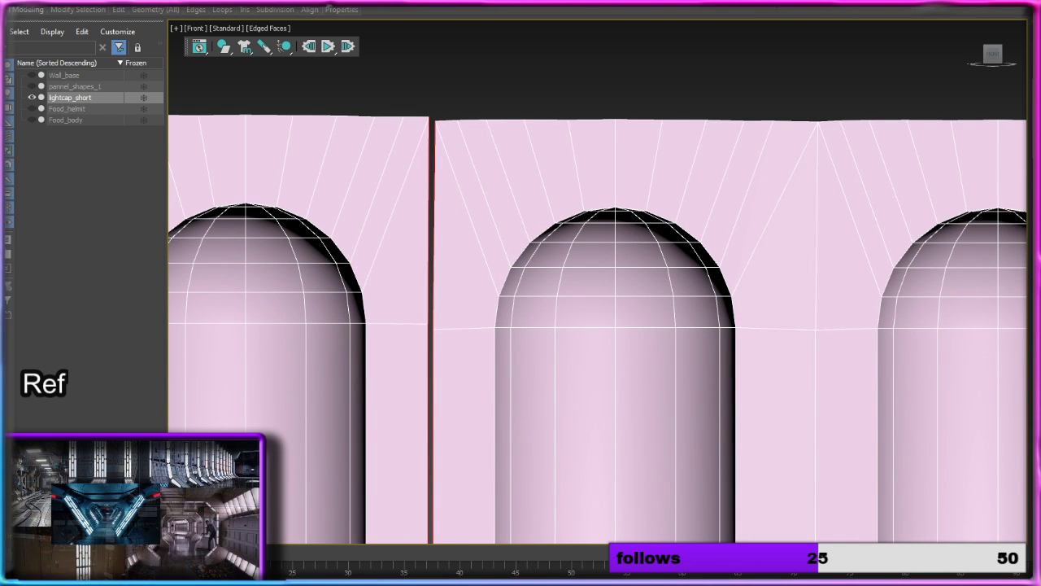
{"action": "key", "text": "ctrl+shift+e"}
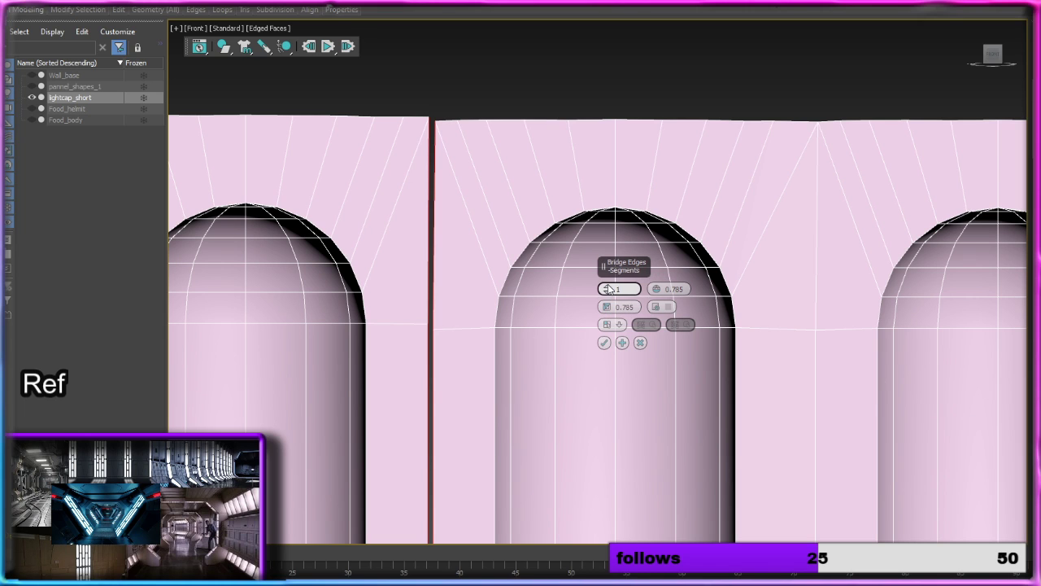
{"action": "left_click_drag", "start_coordinate": [607, 308], "coordinate": [606, 291]}
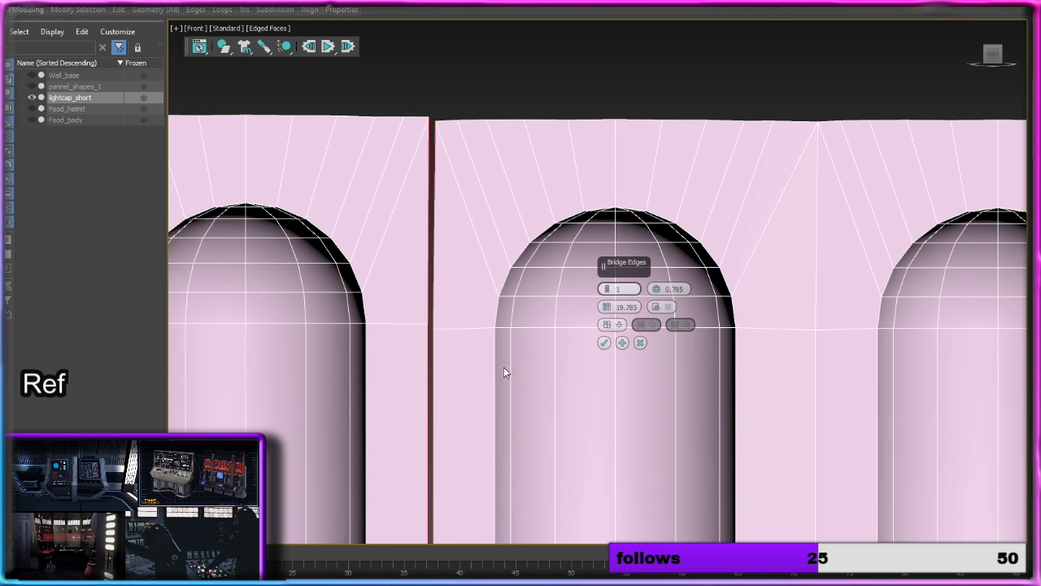
{"action": "middle_click_drag", "start_coordinate": [504, 455], "coordinate": [537, 94]}
{"action": "right_click", "coordinate": [512, 584]}
{"action": "mouse_move", "coordinate": [529, 479]}
{"action": "middle_mouse_down"}
{"action": "mouse_move", "coordinate": [535, 252]}
{"action": "mouse_move", "coordinate": [508, 174]}
{"action": "middle_mouse_up"}
{"action": "middle_click_drag", "start_coordinate": [527, 444], "coordinate": [525, 206]}
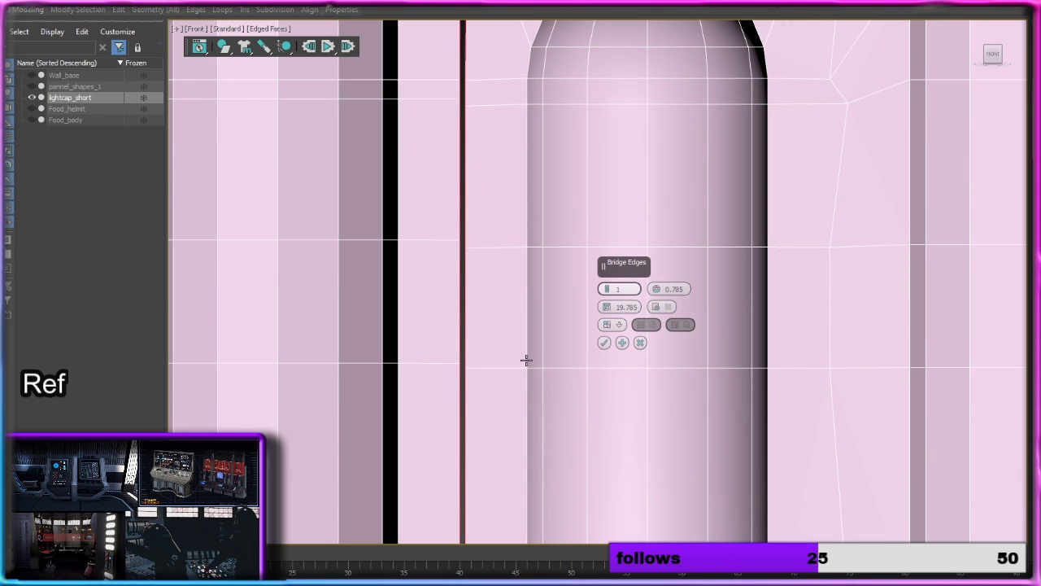
{"action": "left_click", "coordinate": [640, 343]}
Step: Select all polygons of the three columns in the wall's right half and delete them
{"action": "scroll", "coordinate": [604, 342], "scroll_direction": "down", "scroll_amount": 6}
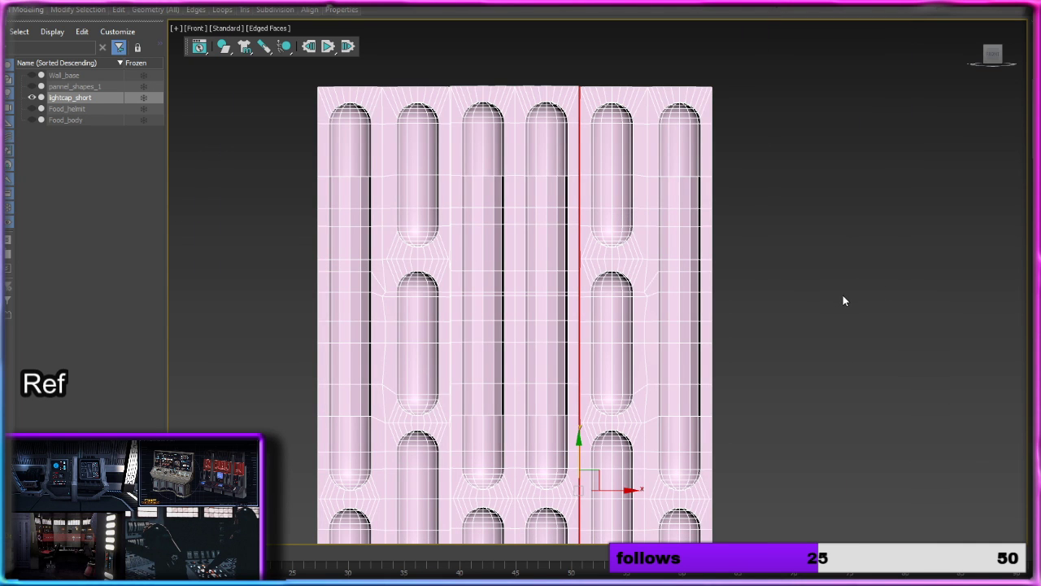
{"action": "left_click", "coordinate": [844, 301]}
{"action": "middle_click_drag", "start_coordinate": [808, 355], "coordinate": [699, 261]}
{"action": "scroll", "coordinate": [699, 260], "scroll_direction": "down", "scroll_amount": 3}
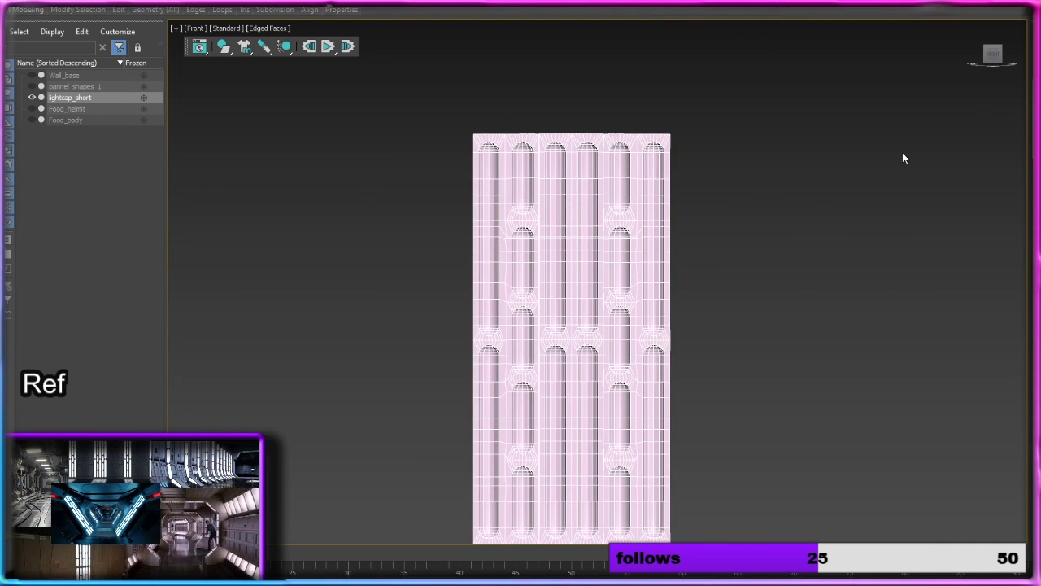
{"action": "left_click", "coordinate": [994, 49]}
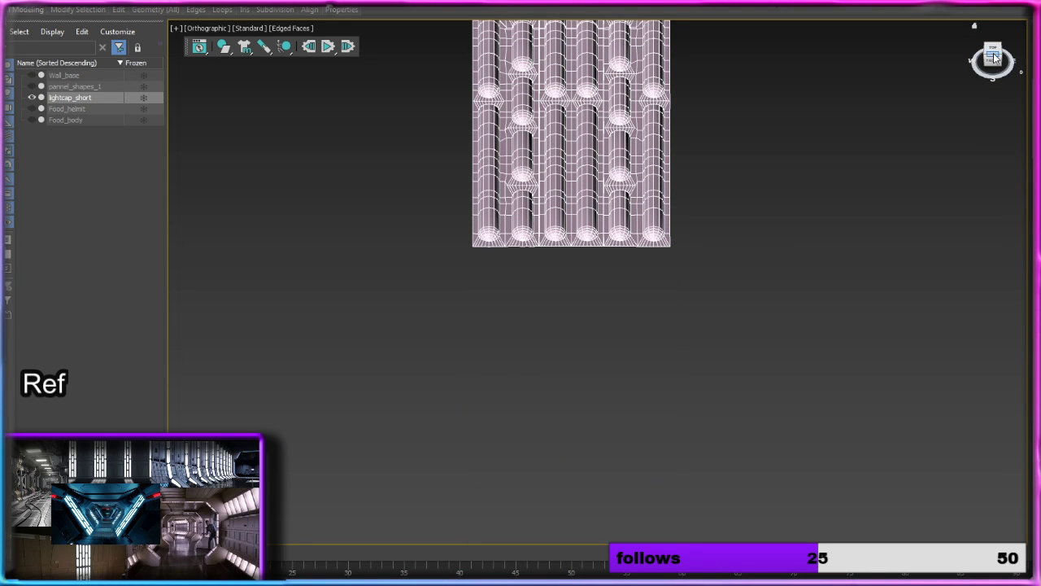
{"action": "left_click", "coordinate": [993, 58]}
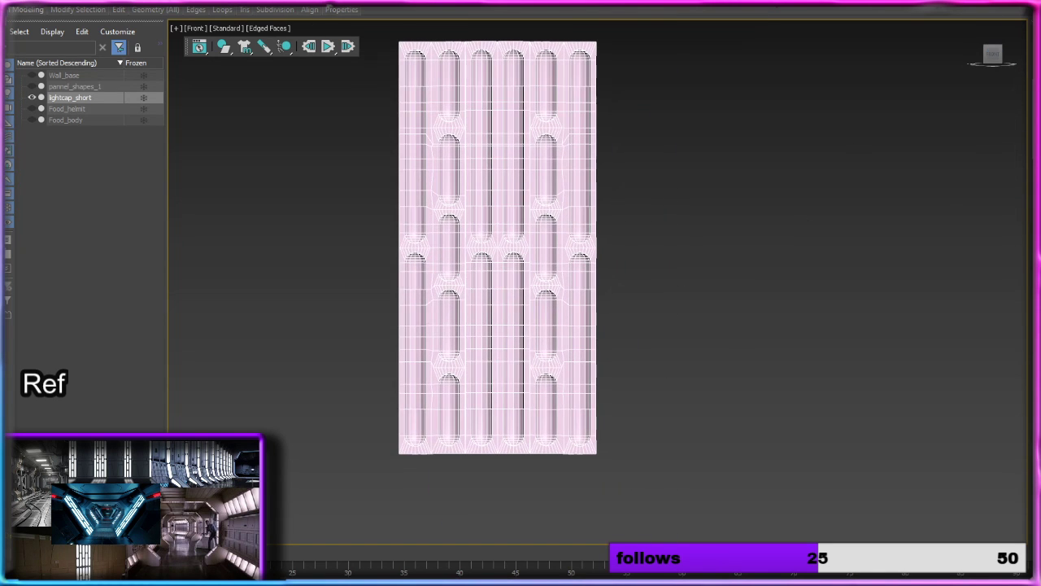
{"action": "left_click", "coordinate": [715, 76]}
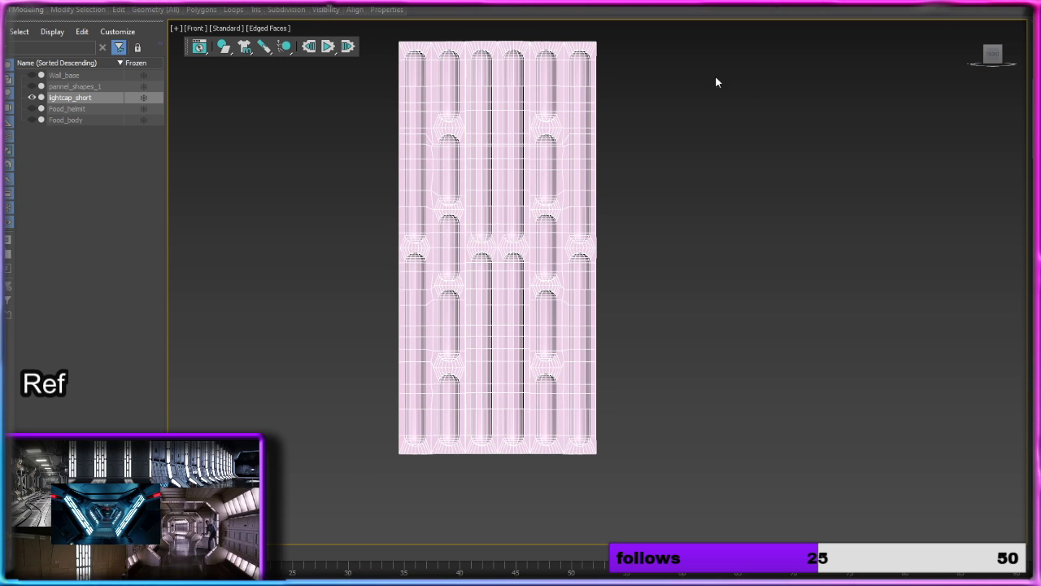
{"action": "middle_click_drag", "start_coordinate": [699, 107], "coordinate": [700, 175]}
{"action": "left_click_drag", "start_coordinate": [733, 63], "coordinate": [502, 538]}
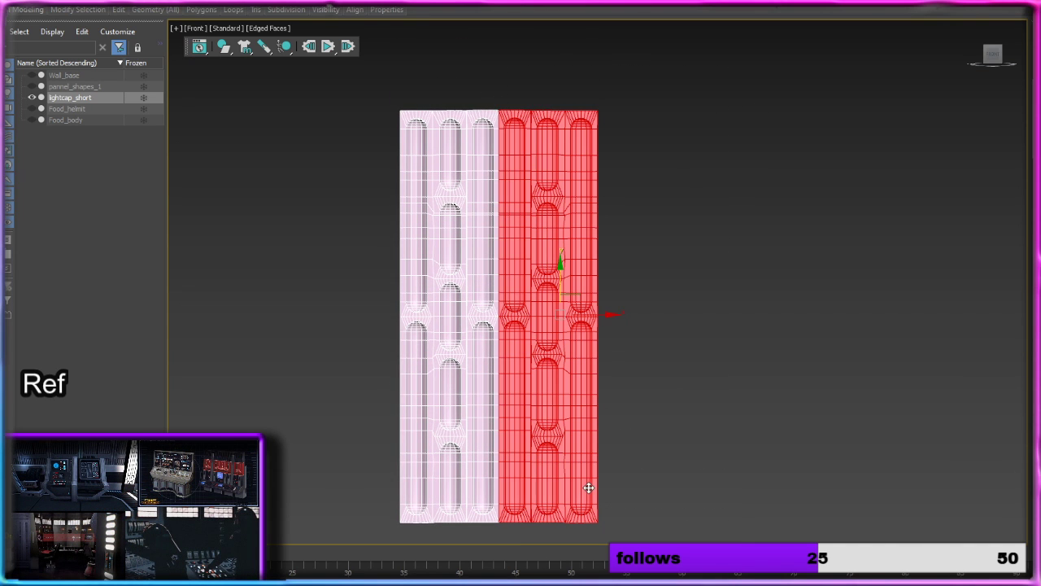
{"action": "key", "text": "Delete"}
Step: Select the redundant edge loop between the middle and right columns, leaving the right column's bottom border edges out of the selection
{"action": "middle_click_drag", "start_coordinate": [577, 348], "coordinate": [683, 397]}
{"action": "scroll", "coordinate": [572, 365], "scroll_direction": "up", "scroll_amount": 5}
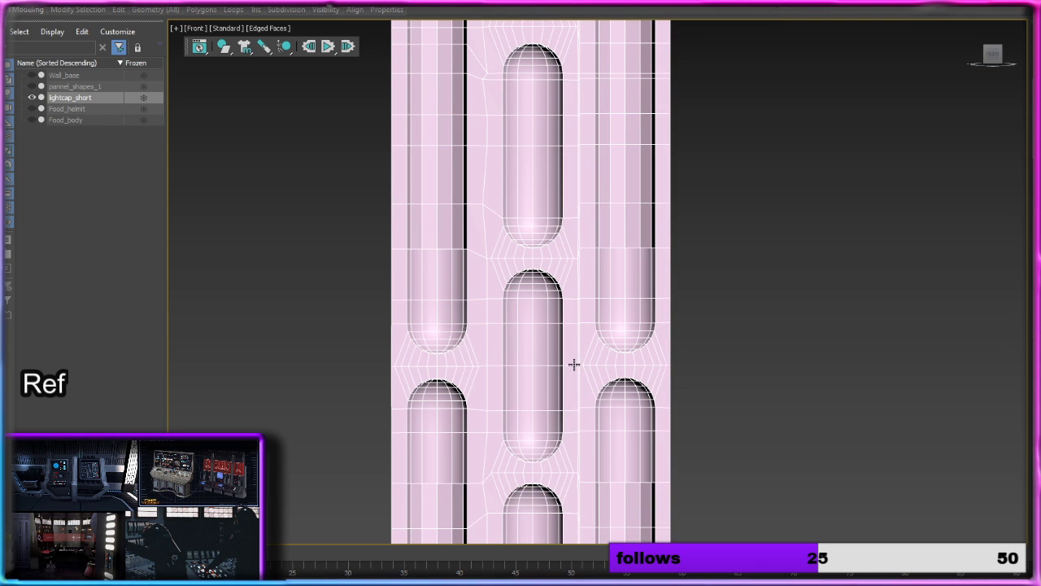
{"action": "scroll", "coordinate": [578, 353], "scroll_direction": "up", "scroll_amount": 8}
{"action": "scroll", "coordinate": [577, 351], "scroll_direction": "down", "scroll_amount": 2}
{"action": "scroll", "coordinate": [577, 351], "scroll_direction": "down", "scroll_amount": 6}
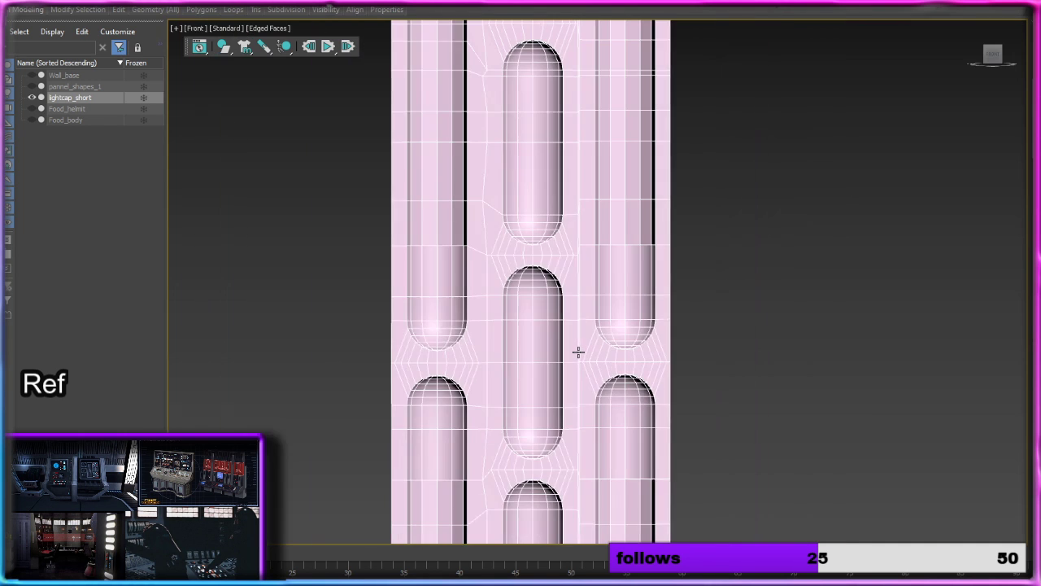
{"action": "scroll", "coordinate": [579, 347], "scroll_direction": "up", "scroll_amount": 9}
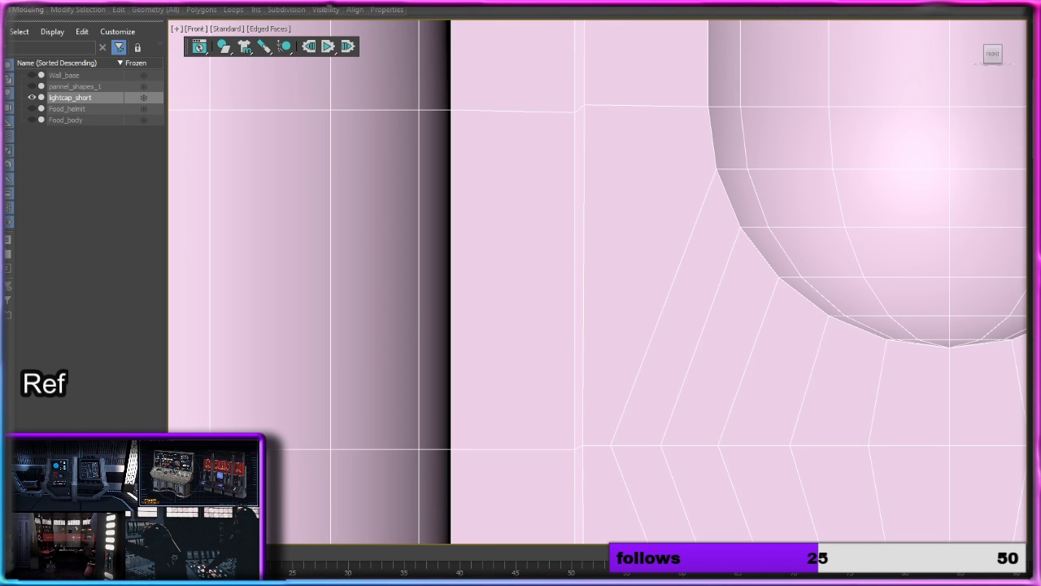
{"action": "key", "text": "2"}
{"action": "left_click", "coordinate": [576, 288]}
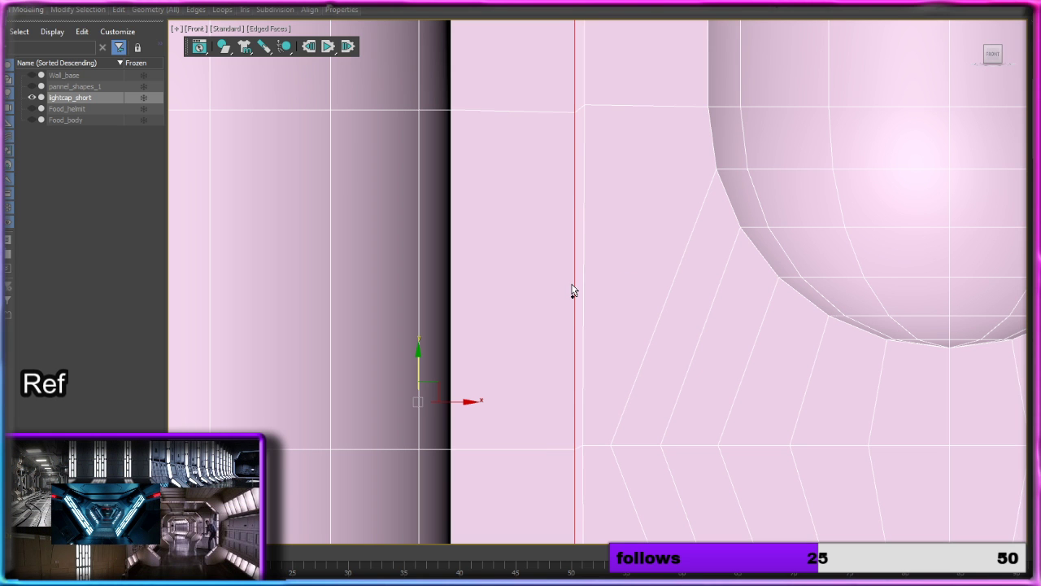
{"action": "scroll", "coordinate": [619, 320], "scroll_direction": "down", "scroll_amount": 6}
{"action": "middle_click_drag", "start_coordinate": [615, 138], "coordinate": [606, 384]}
{"action": "middle_click_drag", "start_coordinate": [619, 481], "coordinate": [607, 132]}
{"action": "mouse_move", "coordinate": [694, 520]}
{"action": "middle_mouse_down"}
{"action": "mouse_move", "coordinate": [660, 184]}
{"action": "mouse_move", "coordinate": [664, 204]}
{"action": "middle_mouse_up"}
{"action": "scroll", "coordinate": [597, 228], "scroll_direction": "up", "scroll_amount": 3}
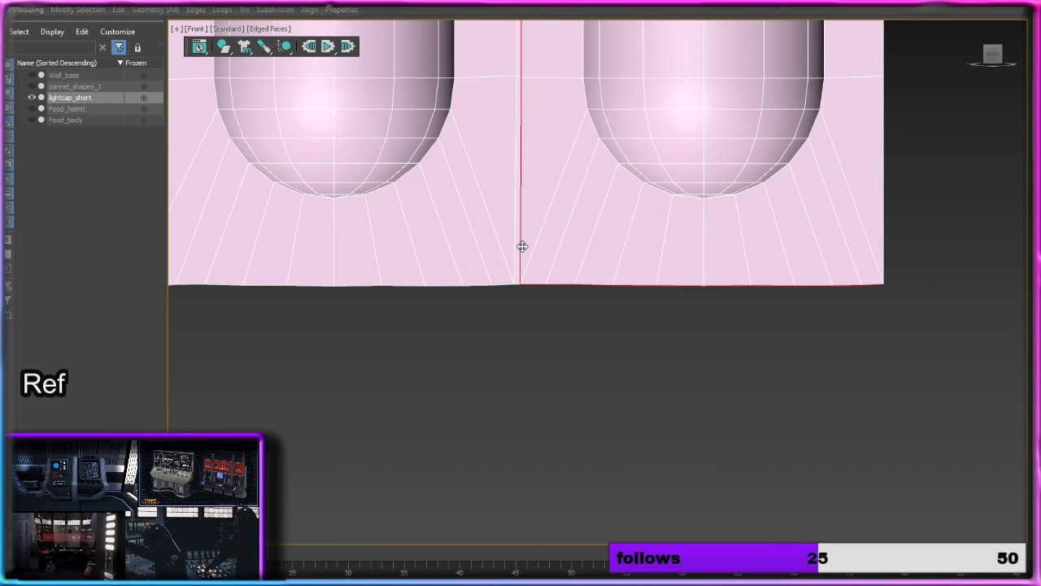
{"action": "left_click_drag", "start_coordinate": [943, 335], "coordinate": [526, 235]}
Step: Deselect the right column's top border edges and remove the remaining vertical edge loop between the middle and right columns
{"action": "middle_click_drag", "start_coordinate": [599, 191], "coordinate": [606, 480]}
{"action": "scroll", "coordinate": [583, 249], "scroll_direction": "down", "scroll_amount": 6}
{"action": "middle_click_drag", "start_coordinate": [612, 163], "coordinate": [592, 581]}
{"action": "middle_click_drag", "start_coordinate": [642, 83], "coordinate": [617, 473]}
{"action": "middle_click_drag", "start_coordinate": [562, 119], "coordinate": [577, 216]}
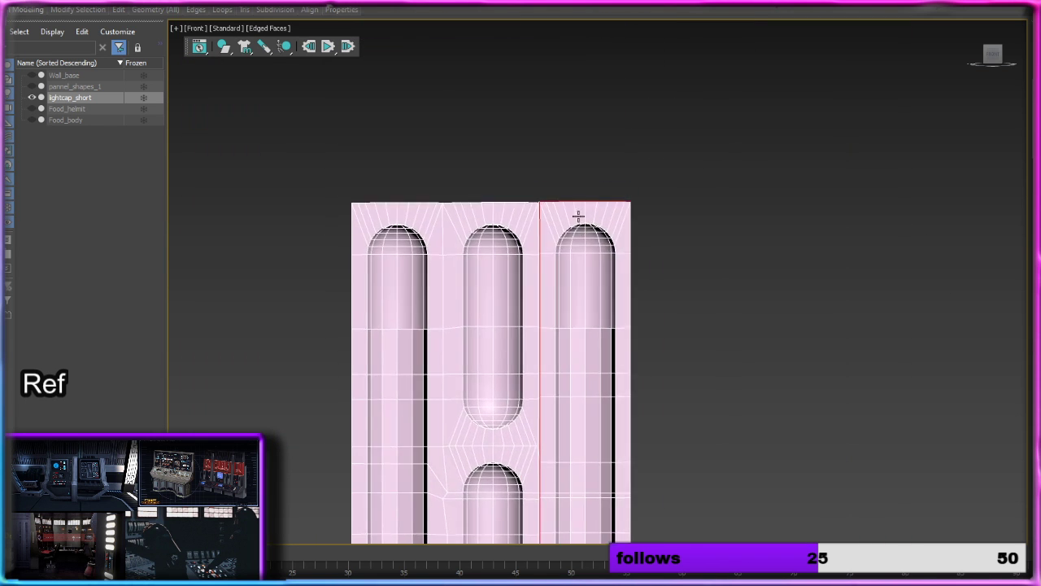
{"action": "scroll", "coordinate": [575, 213], "scroll_direction": "up", "scroll_amount": 6}
{"action": "left_click_drag", "start_coordinate": [438, 136], "coordinate": [817, 257]}
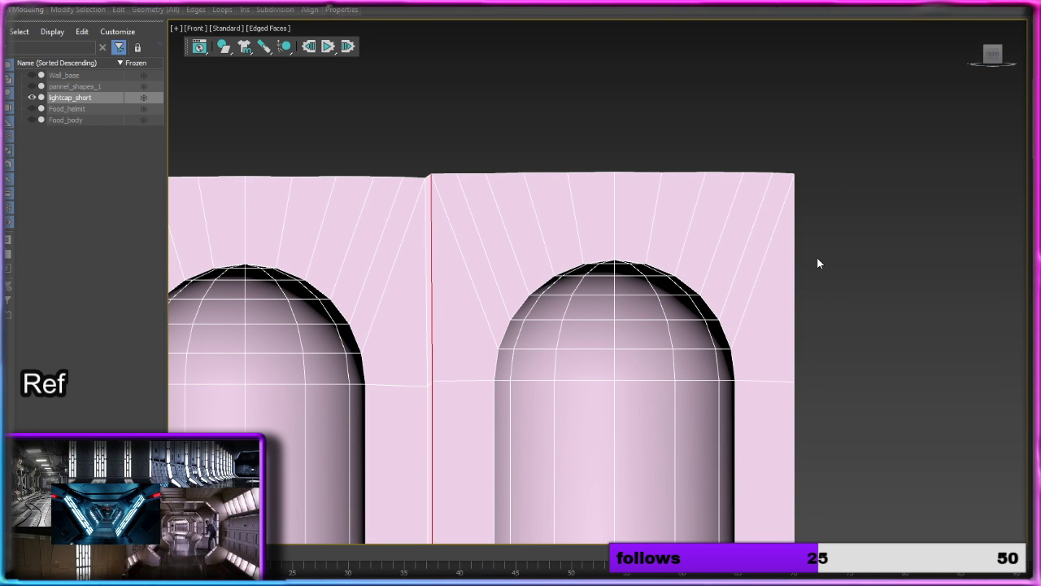
{"action": "key", "text": "BackSpace"}
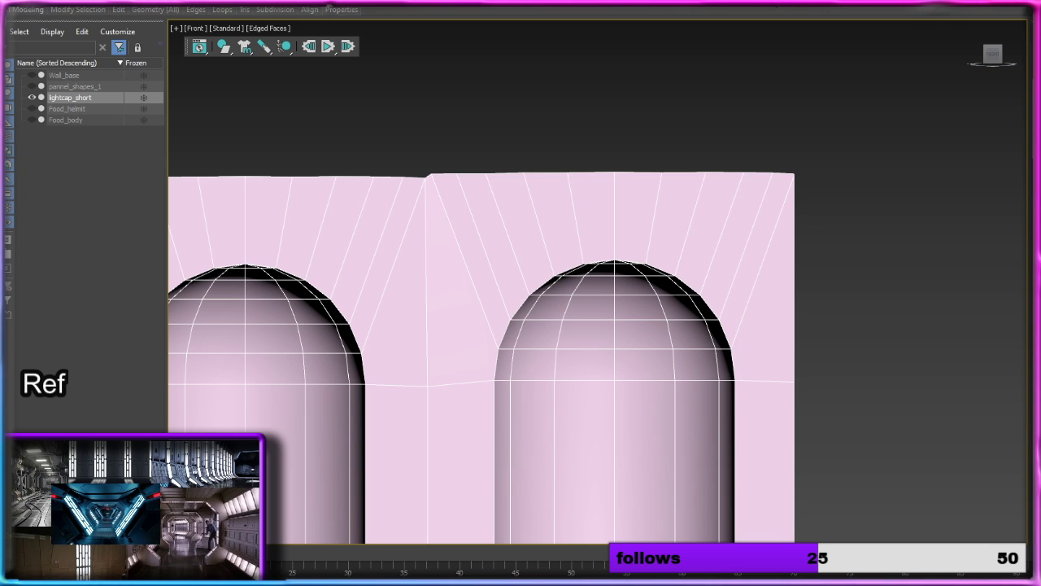
Step: Move the right column's top row of vertices down slightly to line up with the neighbouring column's top edge
{"action": "key", "text": "1"}
{"action": "left_click_drag", "start_coordinate": [454, 168], "coordinate": [825, 203]}
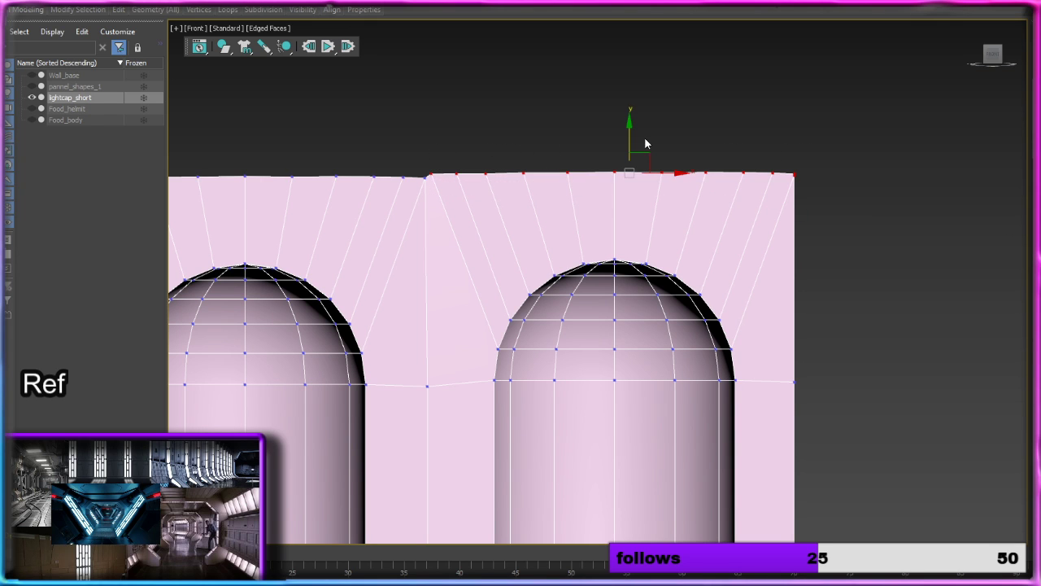
{"action": "left_click_drag", "start_coordinate": [630, 135], "coordinate": [629, 139]}
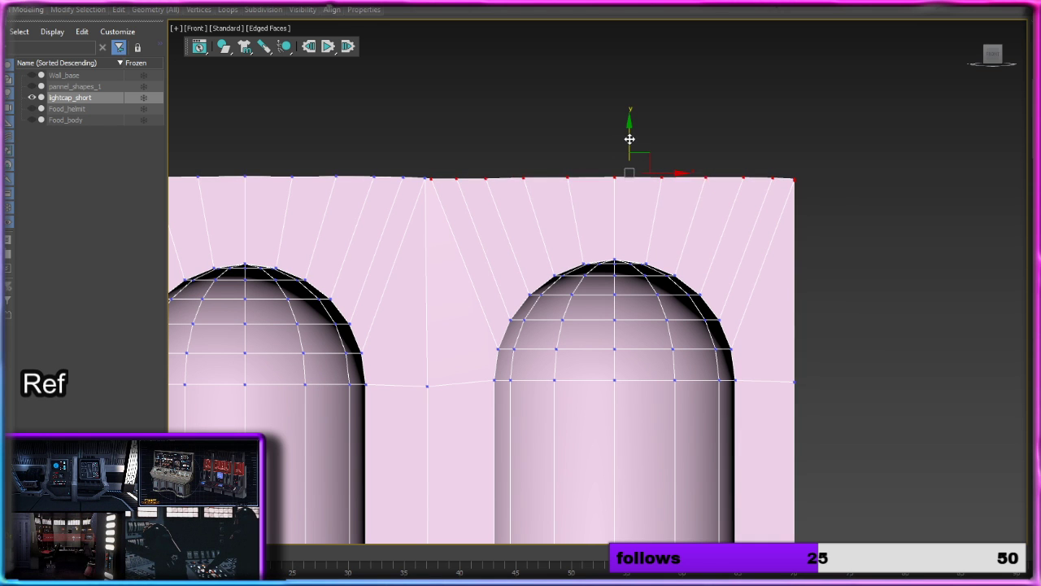
{"action": "left_click", "coordinate": [887, 379]}
{"action": "middle_click_drag", "start_coordinate": [887, 379], "coordinate": [796, 152]}
Step: Leave vertex editing and apply a Symmetry modifier that mirrors the three-column half along the X axis
{"action": "scroll", "coordinate": [781, 244], "scroll_direction": "down", "scroll_amount": 8}
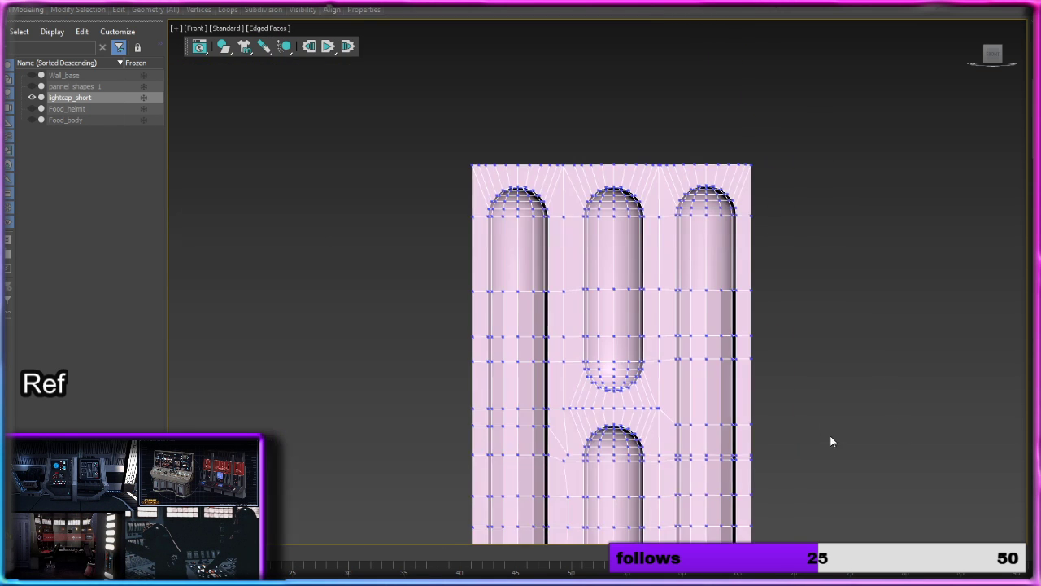
{"action": "middle_click_drag", "start_coordinate": [830, 441], "coordinate": [578, 312]}
{"action": "scroll", "coordinate": [501, 282], "scroll_direction": "up", "scroll_amount": 5}
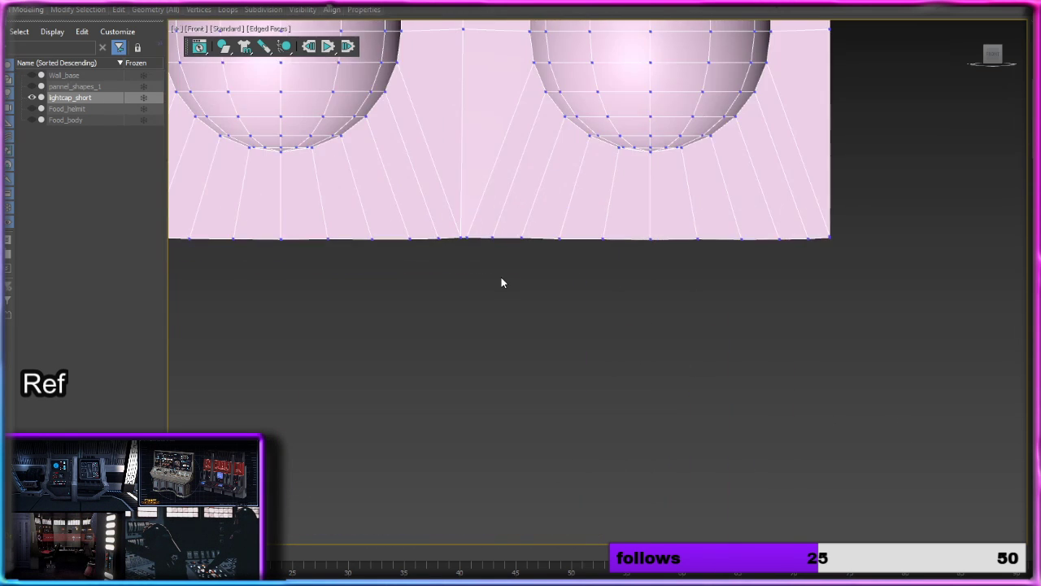
{"action": "scroll", "coordinate": [501, 274], "scroll_direction": "down", "scroll_amount": 8}
{"action": "middle_click_drag", "start_coordinate": [616, 212], "coordinate": [615, 390]}
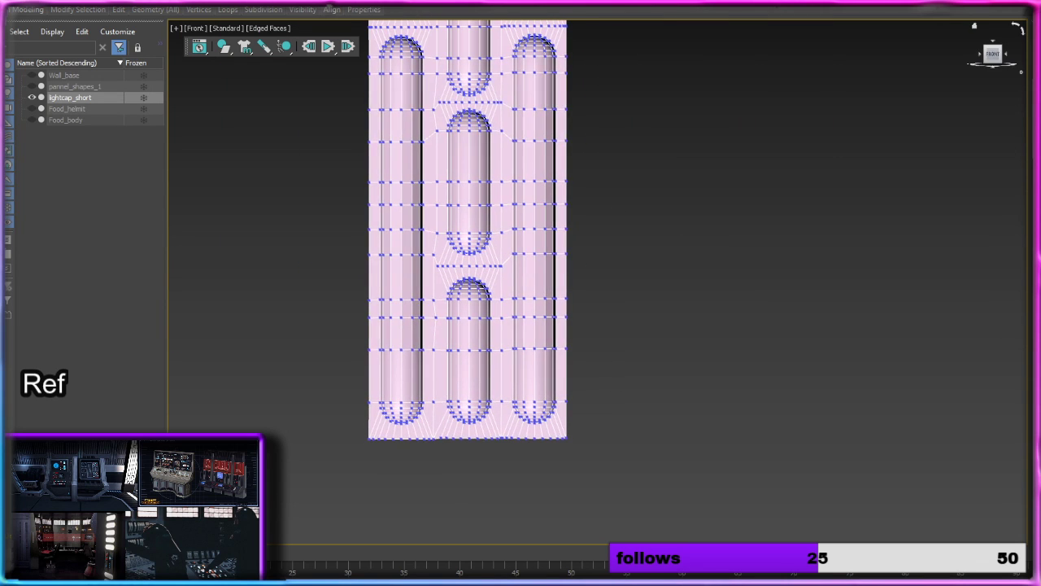
{"action": "key", "text": "1"}
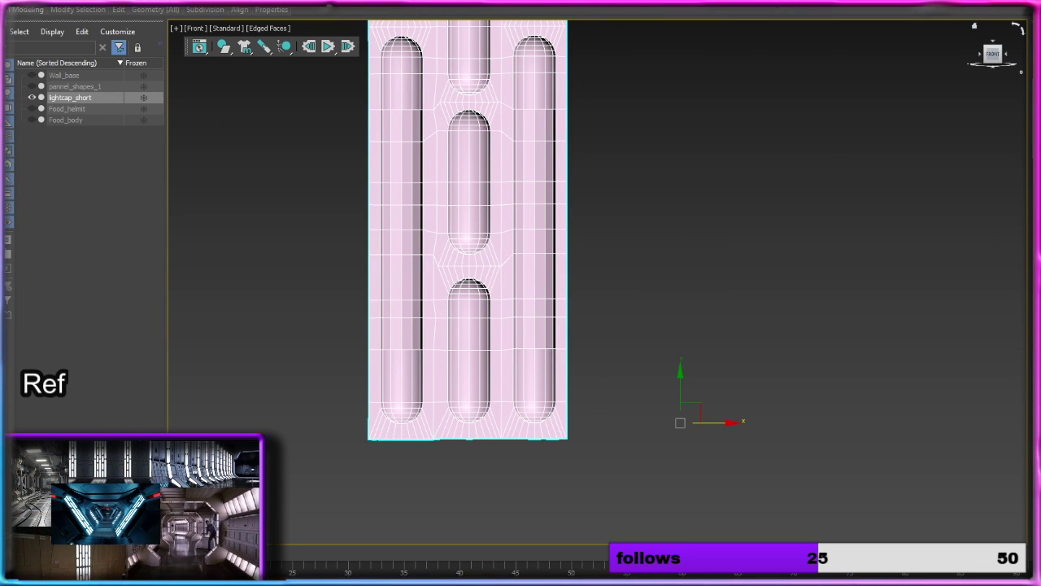
{"action": "left_click", "coordinate": [872, 214]}
{"action": "left_click", "coordinate": [520, 378]}
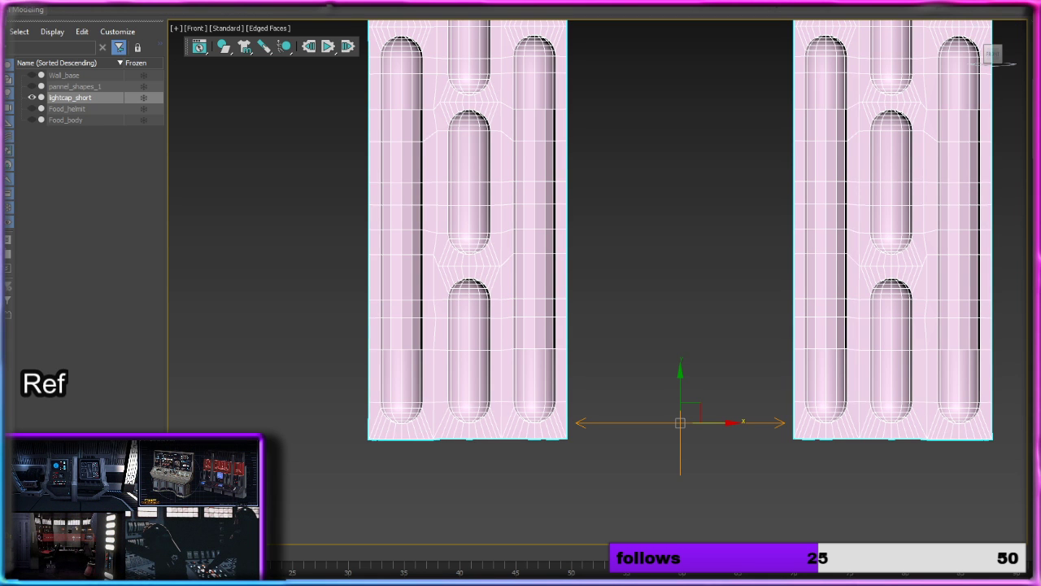
Step: Move the Symmetry mirror along X until the two three-column halves meet and form one six-column panel
{"action": "left_click_drag", "start_coordinate": [731, 422], "coordinate": [615, 433]}
{"action": "middle_click_drag", "start_coordinate": [674, 241], "coordinate": [690, 448]}
{"action": "scroll", "coordinate": [663, 472], "scroll_direction": "down", "scroll_amount": 5}
{"action": "scroll", "coordinate": [695, 444], "scroll_direction": "up", "scroll_amount": 3}
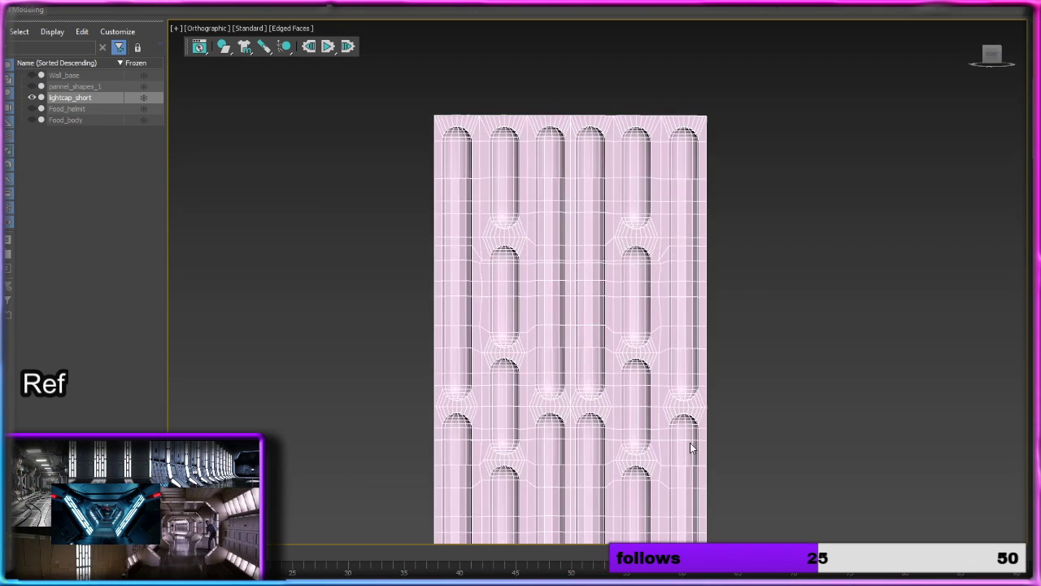
Step: Unhide Wall_base to compare the mirrored panel with the reference light columns
{"action": "left_click", "coordinate": [33, 86]}
{"action": "left_click", "coordinate": [32, 86]}
{"action": "left_click", "coordinate": [33, 75]}
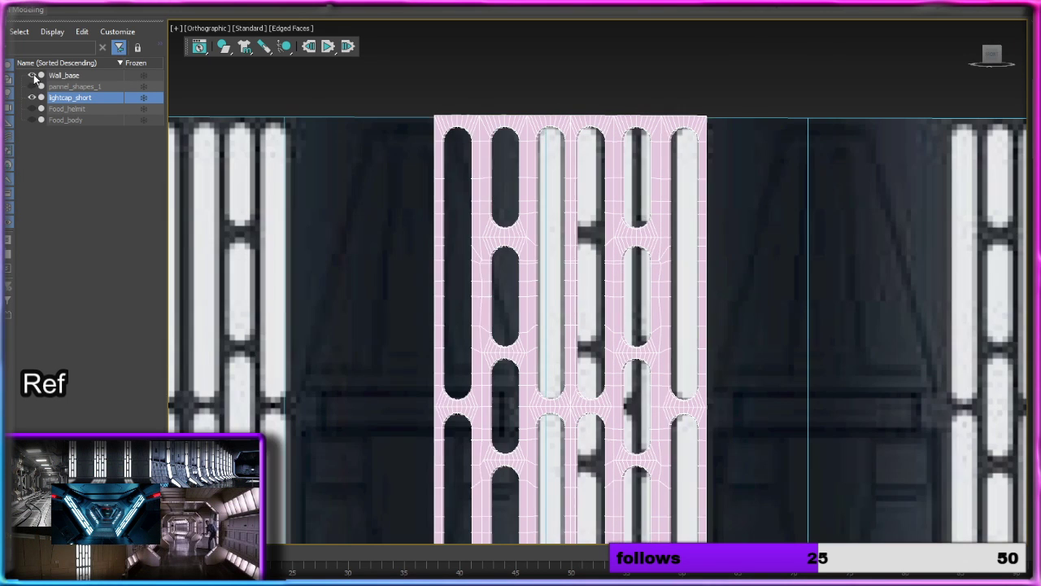
{"action": "middle_click_drag", "start_coordinate": [725, 336], "coordinate": [879, 218]}
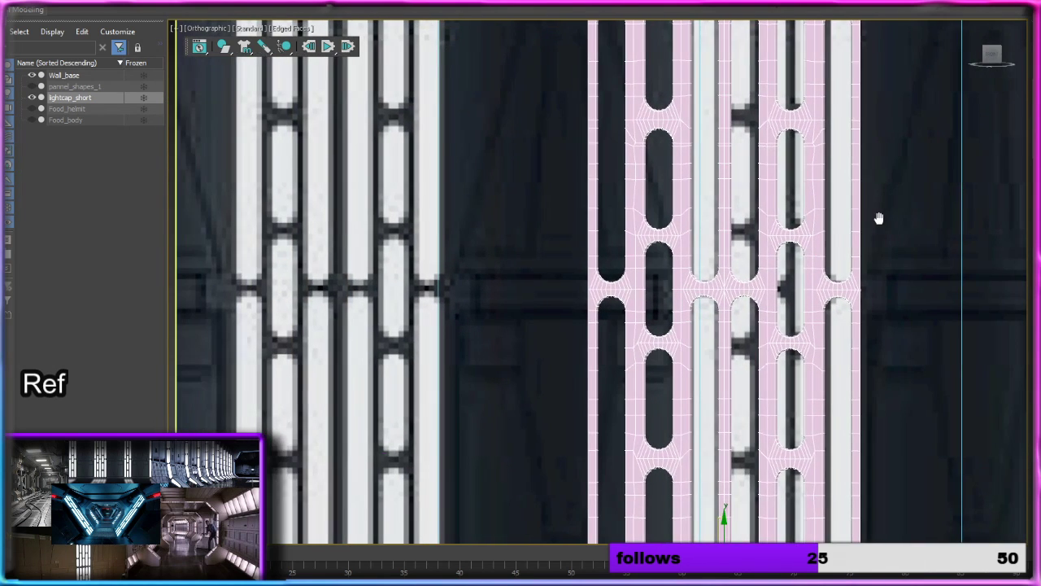
{"action": "scroll", "coordinate": [830, 236], "scroll_direction": "down", "scroll_amount": 2}
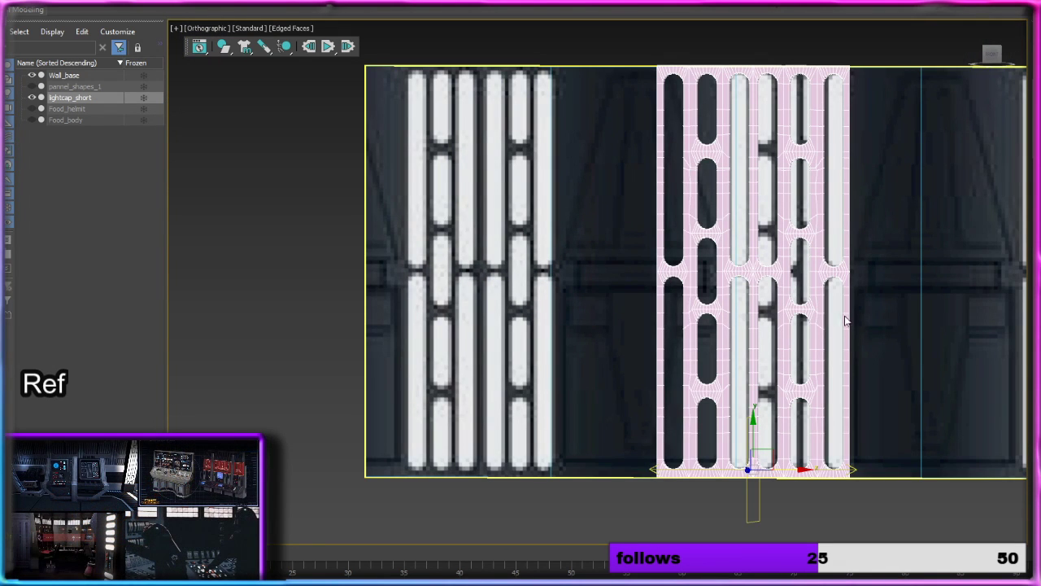
Step: Convert the mirrored light panel to an Editable Poly
{"action": "right_click", "coordinate": [808, 307]}
{"action": "mouse_move", "coordinate": [866, 433]}
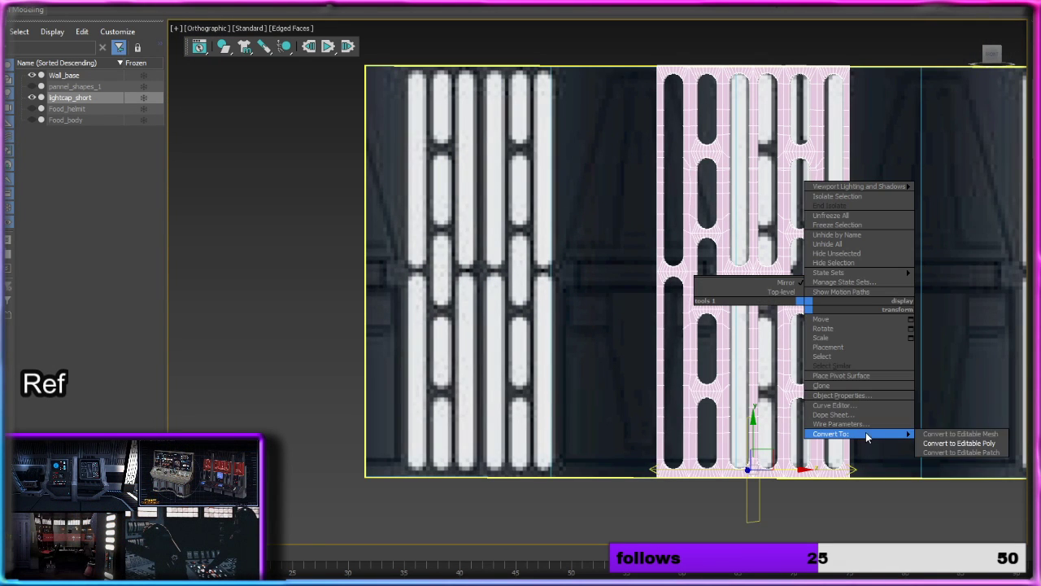
{"action": "left_click", "coordinate": [943, 442]}
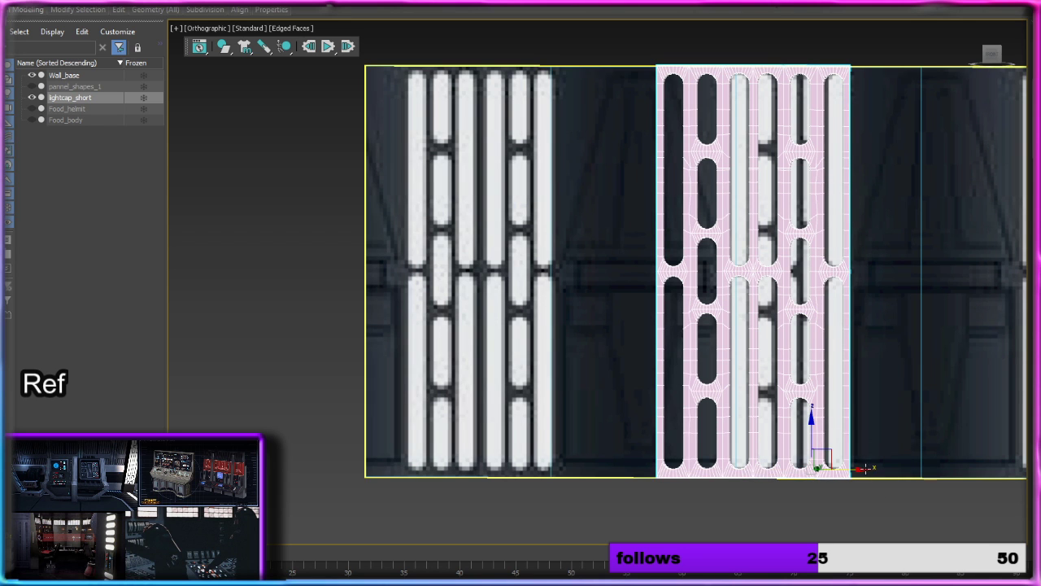
Step: Shift Wall_base along the positive X axis behind the light panel
{"action": "left_click_drag", "start_coordinate": [866, 469], "coordinate": [956, 496]}
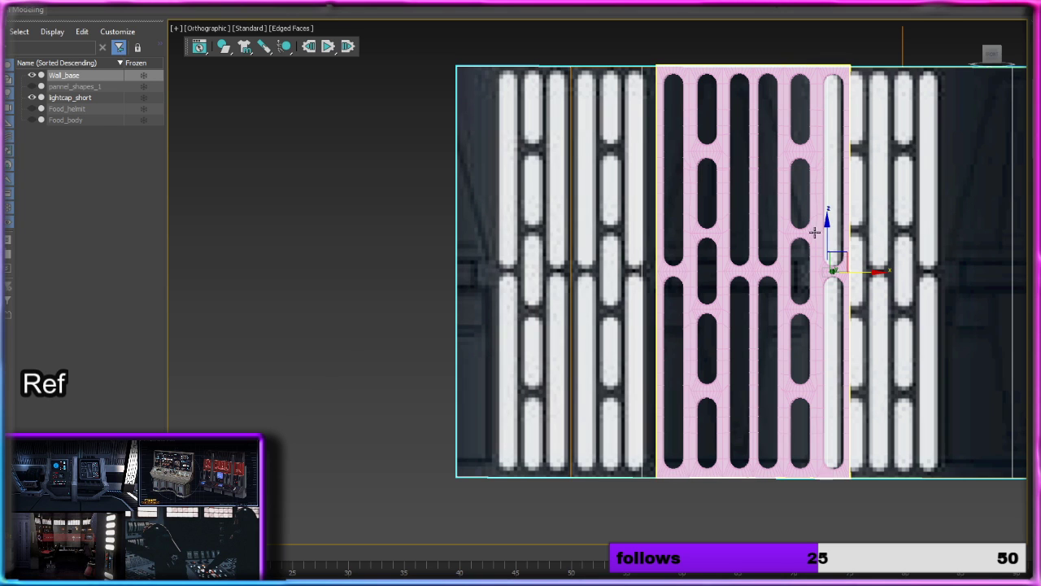
{"action": "middle_click_drag", "start_coordinate": [817, 232], "coordinate": [757, 221]}
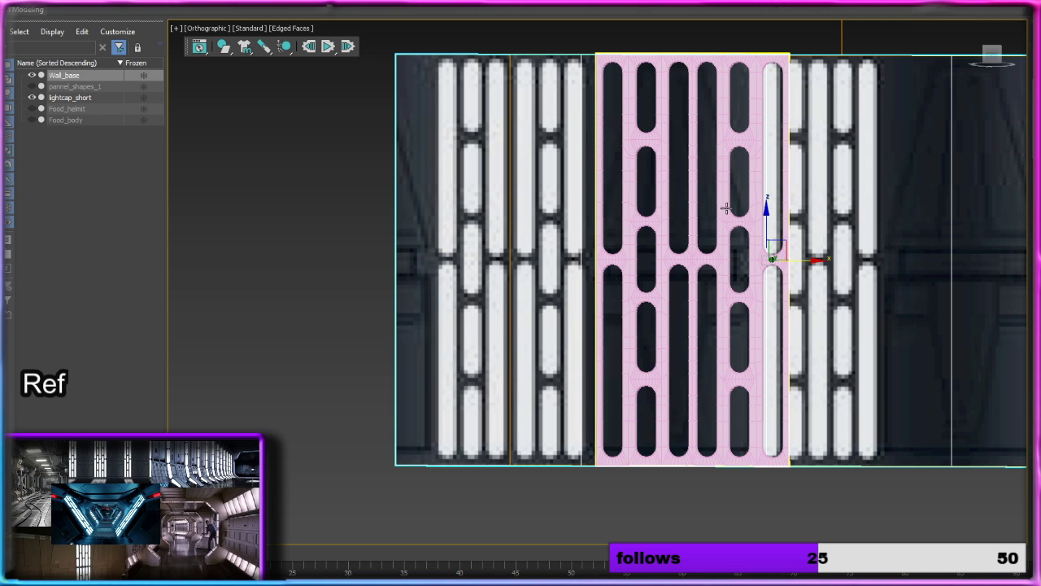
Step: Select the light panel and rename it "wall light pannel", keeping it selected
{"action": "left_click", "coordinate": [727, 208]}
{"action": "middle_click_drag", "start_coordinate": [772, 247], "coordinate": [583, 251]}
{"action": "scroll", "coordinate": [607, 232], "scroll_direction": "down", "scroll_amount": 3}
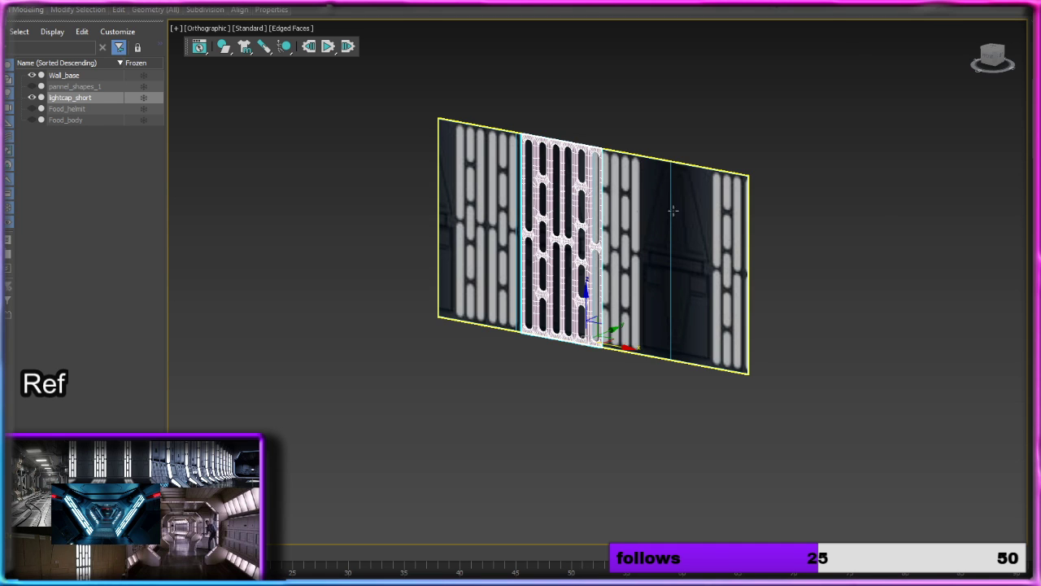
{"action": "middle_click_drag", "start_coordinate": [577, 225], "coordinate": [536, 207], "text": "alt"}
{"action": "middle_click_drag", "start_coordinate": [504, 237], "coordinate": [536, 226]}
{"action": "scroll", "coordinate": [513, 235], "scroll_direction": "up", "scroll_amount": 4}
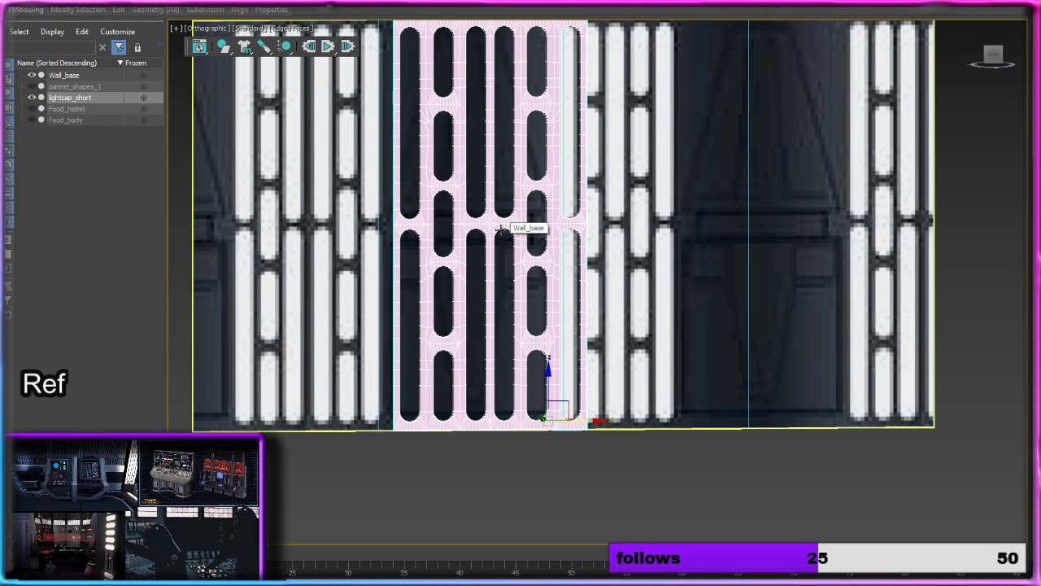
{"action": "scroll", "coordinate": [504, 230], "scroll_direction": "up", "scroll_amount": 2}
{"action": "scroll", "coordinate": [504, 230], "scroll_direction": "down", "scroll_amount": 3}
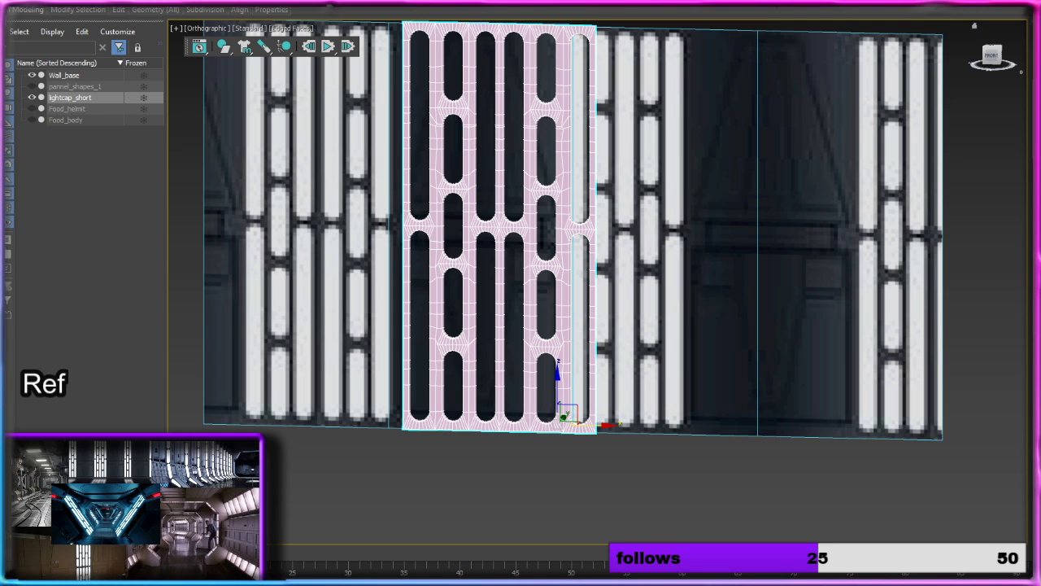
{"action": "left_click", "coordinate": [657, 471]}
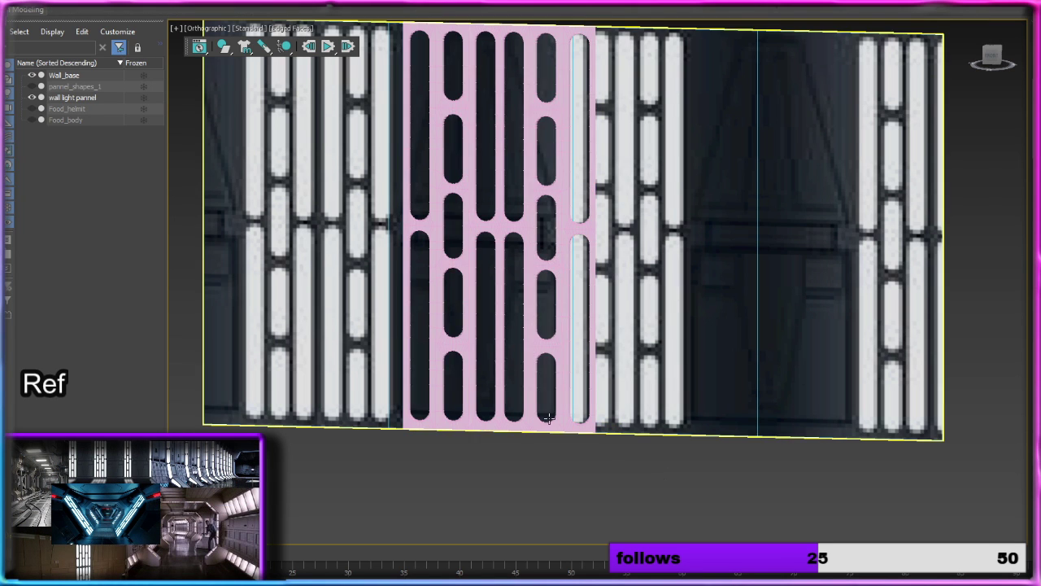
{"action": "left_click", "coordinate": [549, 419]}
{"action": "left_click", "coordinate": [551, 422]}
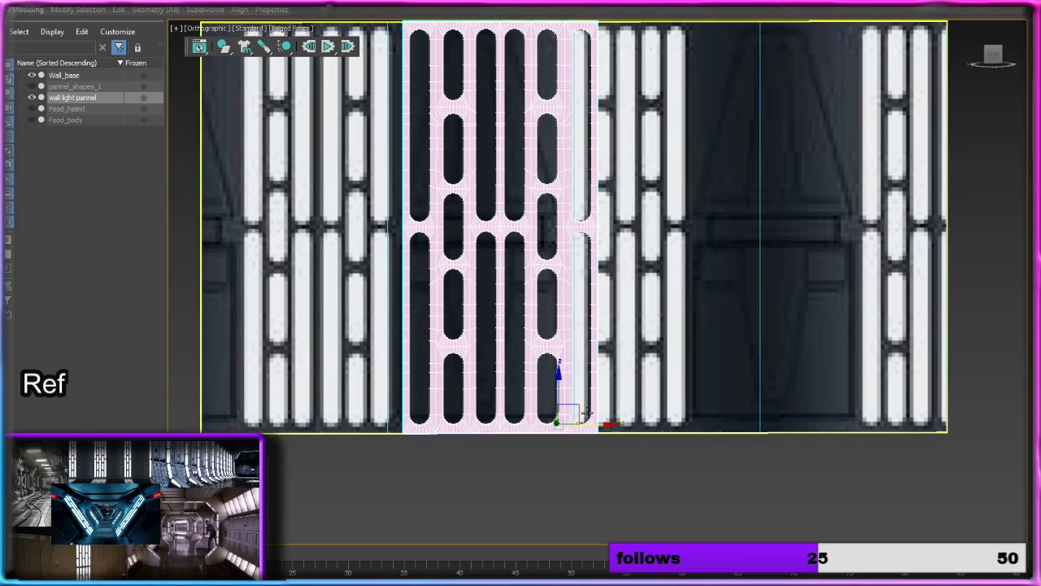
Step: Move the light panel along positive X until it stands clear of Wall_base, just beyond the wall's far end
{"action": "left_click_drag", "start_coordinate": [599, 422], "coordinate": [756, 423]}
{"action": "scroll", "coordinate": [756, 423], "scroll_direction": "down", "scroll_amount": 2}
{"action": "middle_click_drag", "start_coordinate": [755, 424], "coordinate": [734, 426], "text": "alt"}
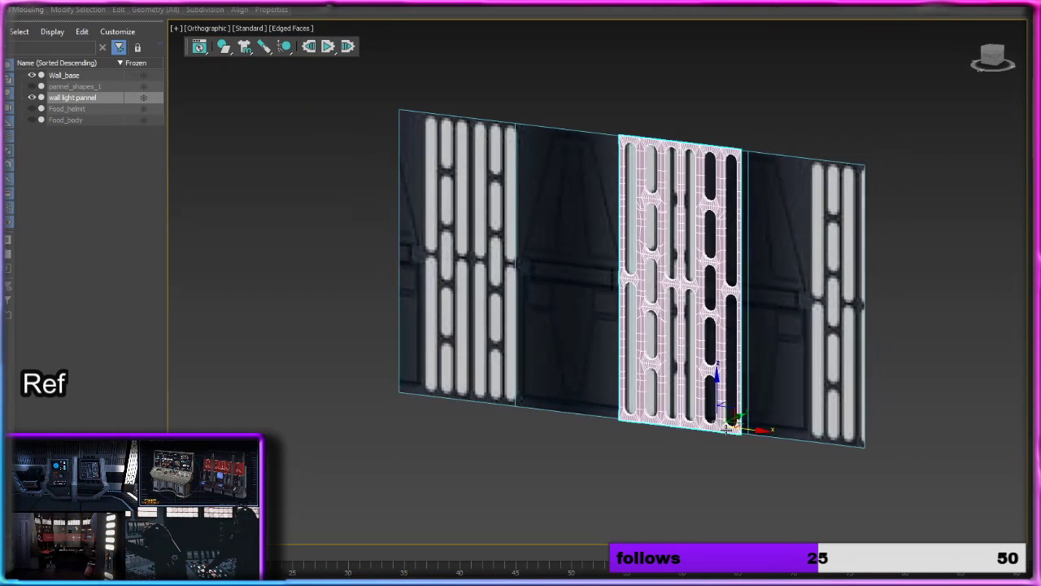
{"action": "left_click_drag", "start_coordinate": [757, 431], "coordinate": [1016, 464]}
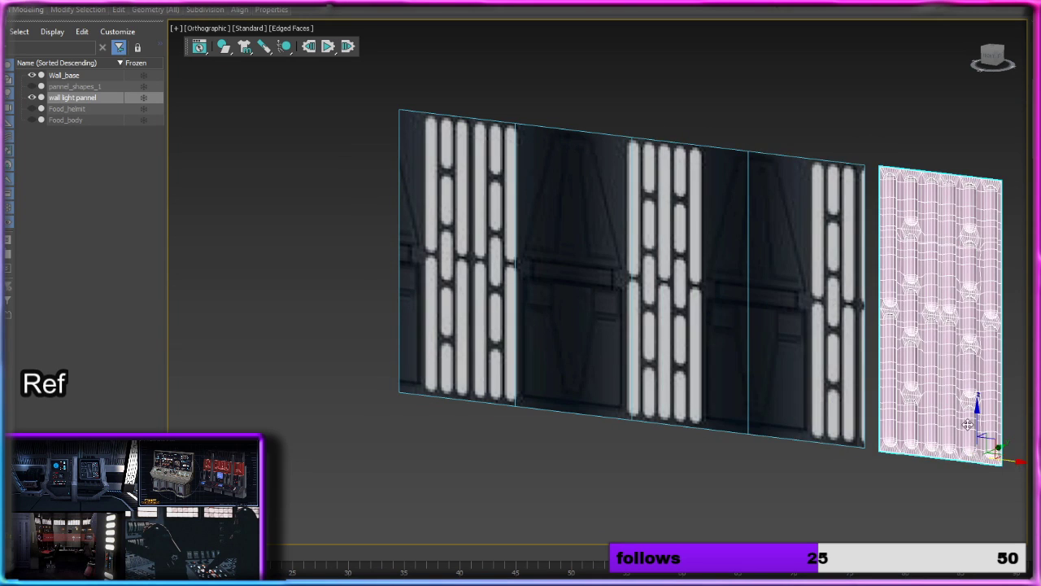
{"action": "middle_click_drag", "start_coordinate": [968, 425], "coordinate": [758, 394]}
{"action": "scroll", "coordinate": [758, 393], "scroll_direction": "up", "scroll_amount": 6}
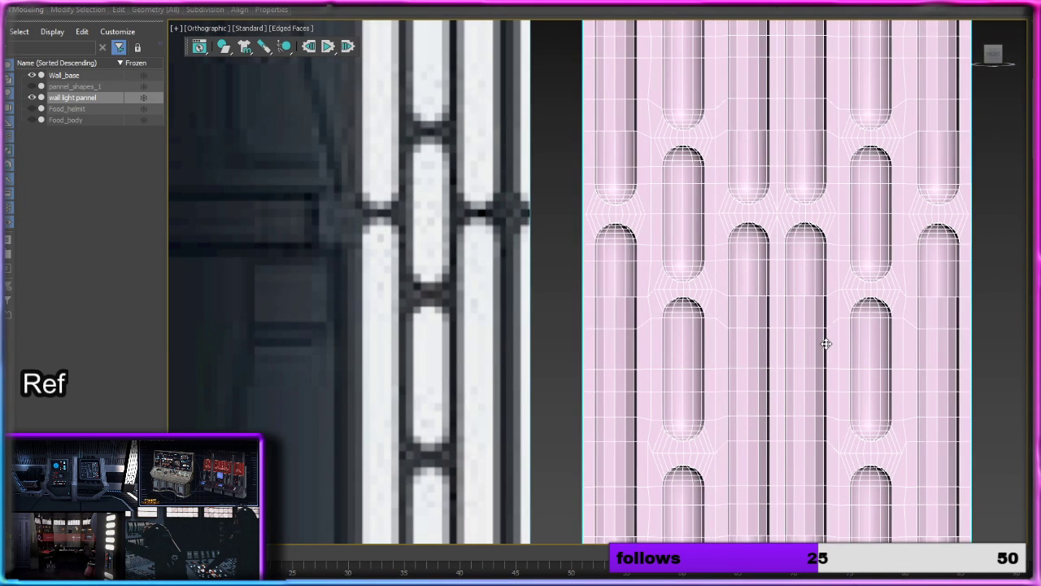
Step: Turn off Edged Faces in the viewport shading to show the panel's surface without wireframe lines
{"action": "left_click", "coordinate": [279, 29]}
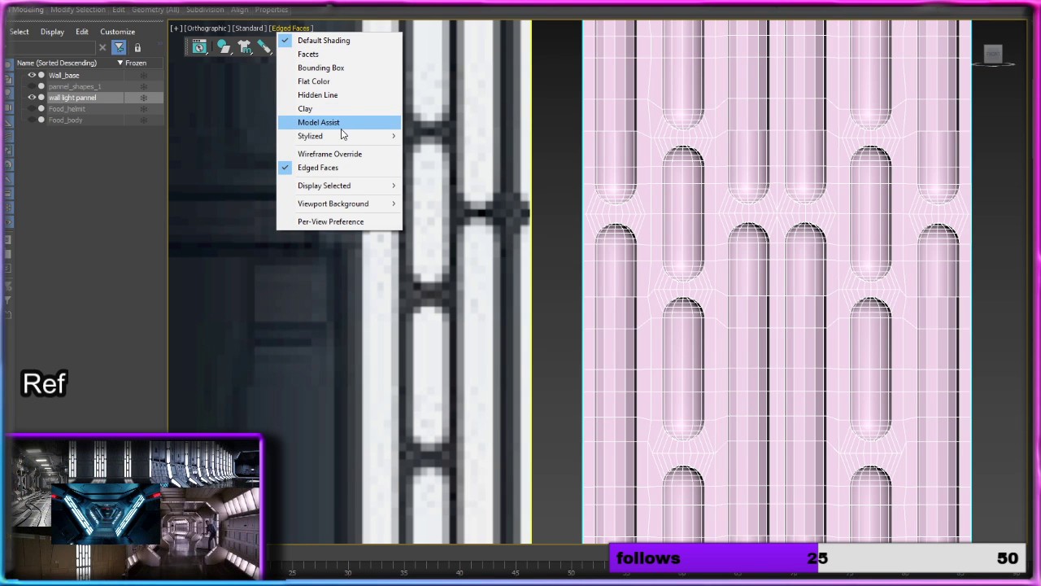
{"action": "left_click", "coordinate": [328, 167]}
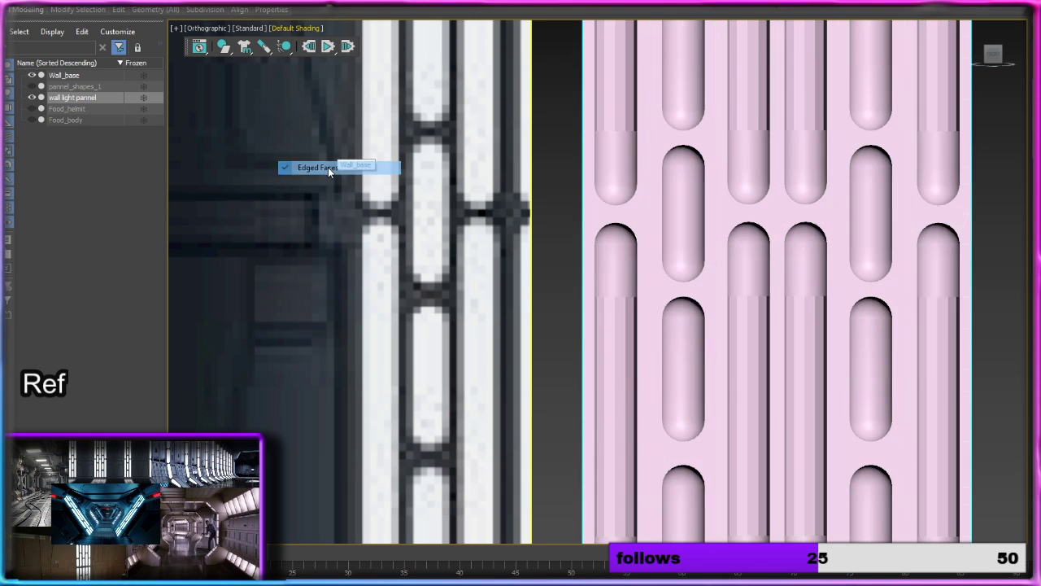
{"action": "scroll", "coordinate": [799, 268], "scroll_direction": "down", "scroll_amount": 2}
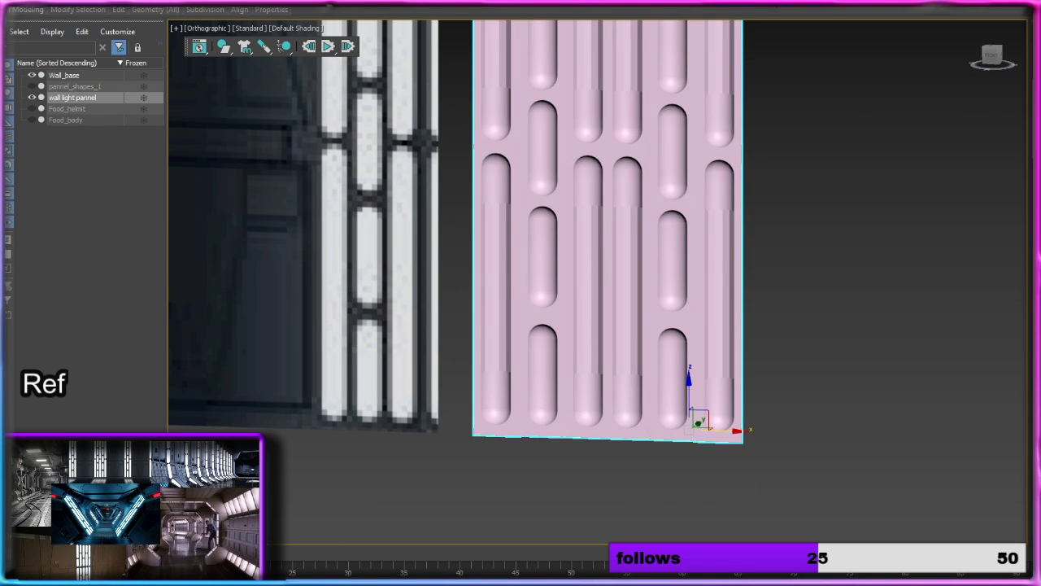
Step: Select the light panel's whole mesh element and smooth its surface, then clear the selection
{"action": "key", "text": "5"}
{"action": "left_click", "coordinate": [684, 209]}
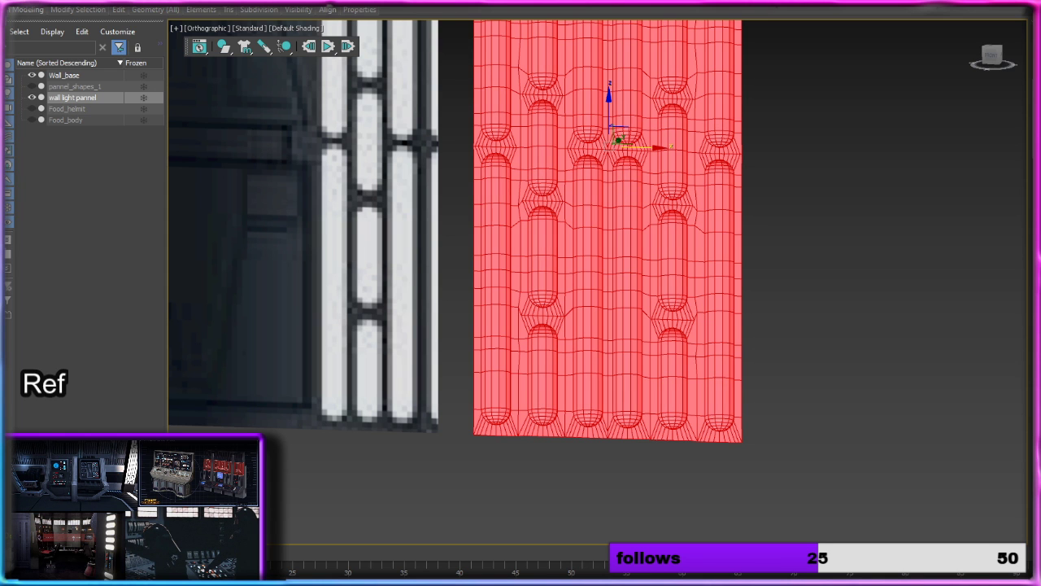
{"action": "left_click", "coordinate": [864, 322]}
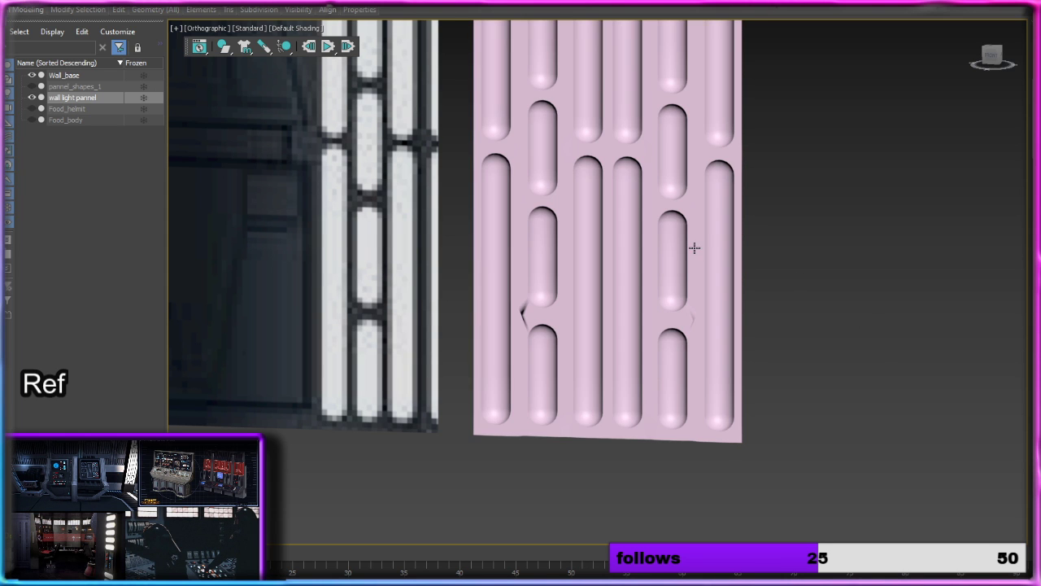
Step: Reselect the panel's element and examine the mesh around the gaps between the lower short recesses
{"action": "middle_click_drag", "start_coordinate": [693, 247], "coordinate": [749, 251], "text": "alt"}
{"action": "scroll", "coordinate": [696, 321], "scroll_direction": "up", "scroll_amount": 2}
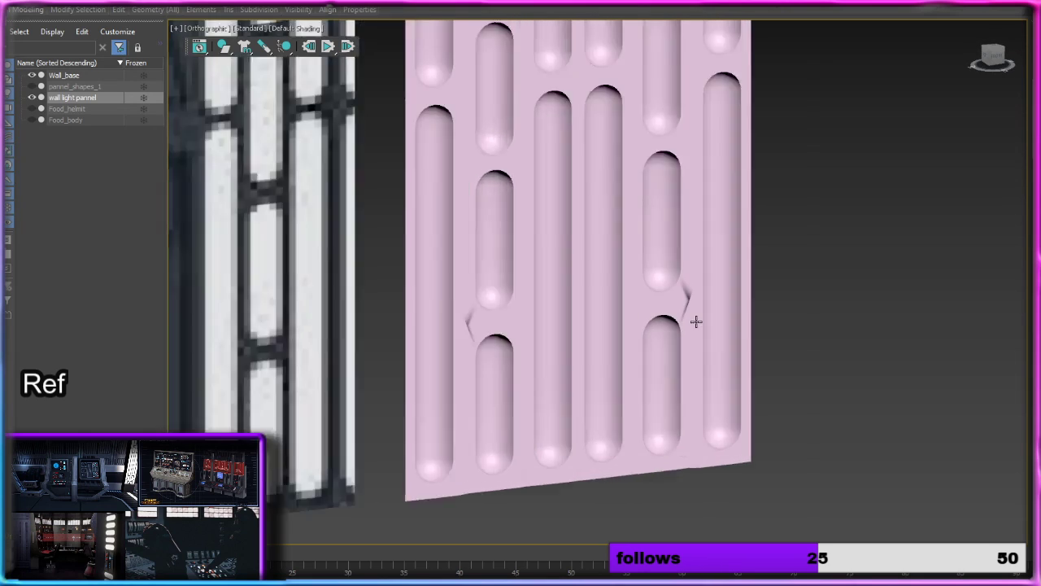
{"action": "scroll", "coordinate": [696, 321], "scroll_direction": "up", "scroll_amount": 4}
{"action": "left_click", "coordinate": [713, 286]}
{"action": "scroll", "coordinate": [697, 284], "scroll_direction": "up", "scroll_amount": 6}
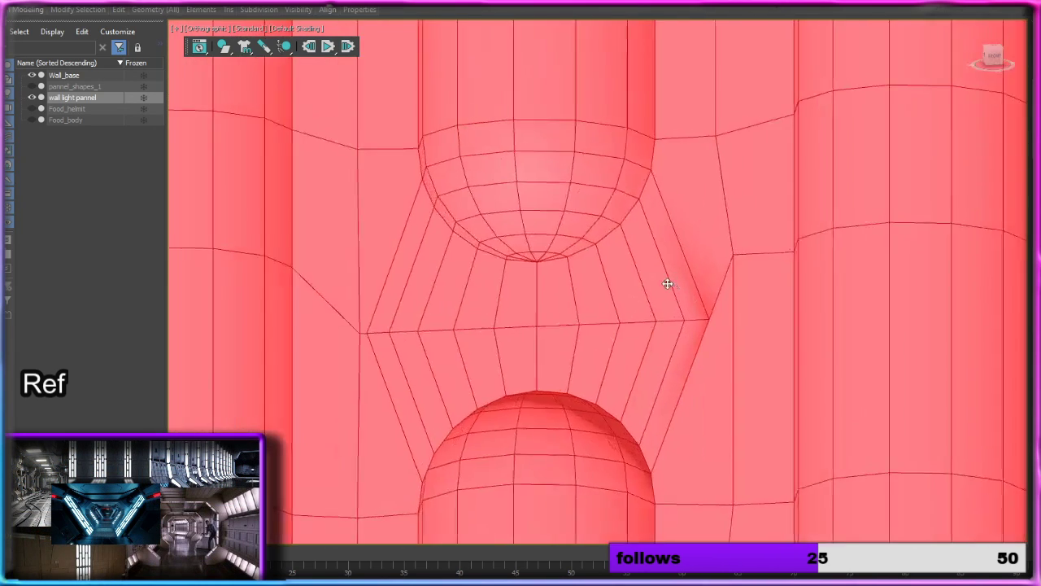
{"action": "scroll", "coordinate": [595, 279], "scroll_direction": "down", "scroll_amount": 8}
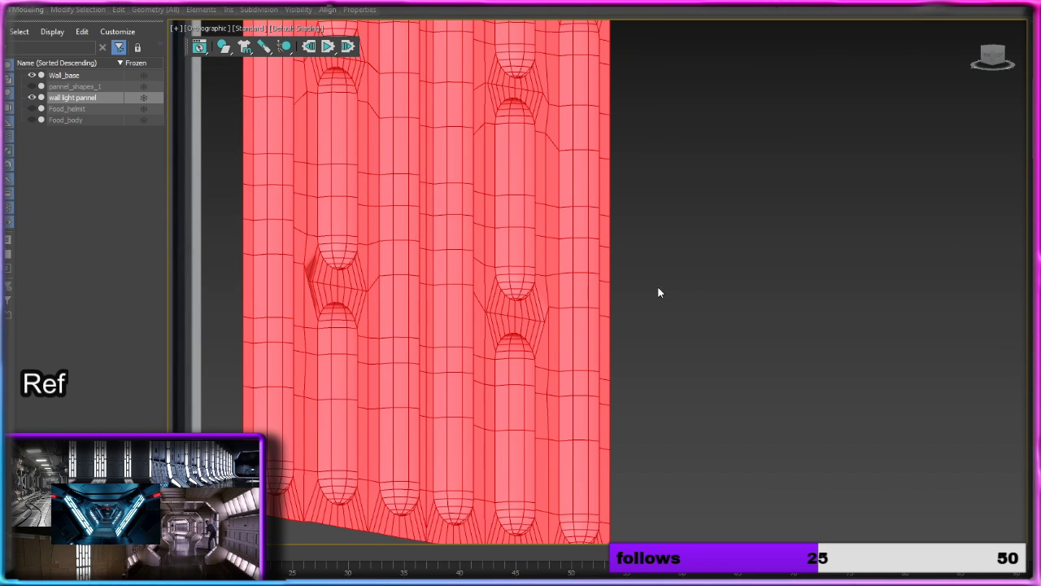
{"action": "middle_click_drag", "start_coordinate": [658, 291], "coordinate": [620, 285], "text": "alt"}
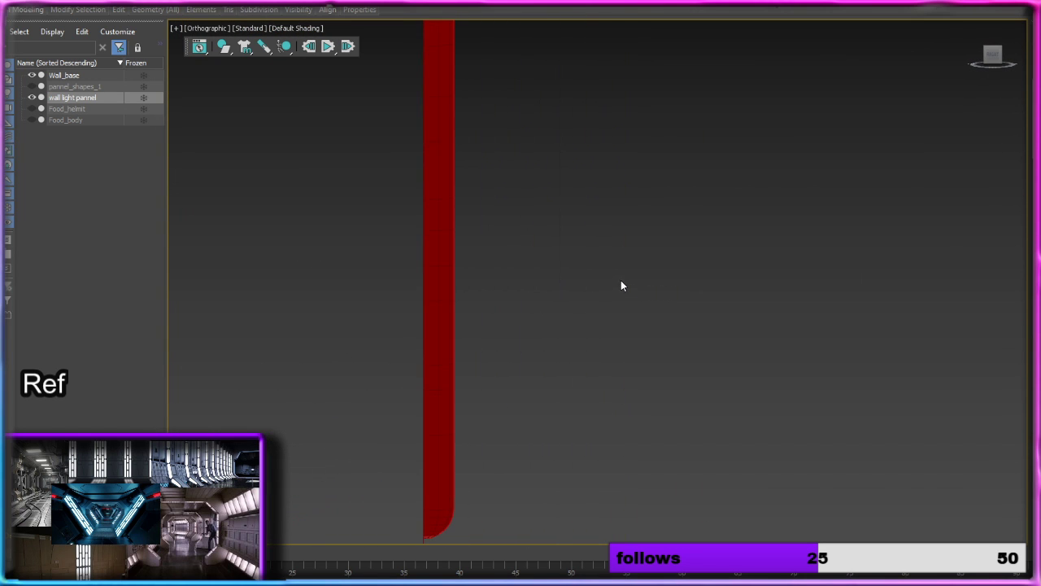
Step: Switch to the Right view and to polygon editing, clear the selection and frame the panel's full side profile
{"action": "left_click", "coordinate": [993, 54]}
{"action": "left_click", "coordinate": [1004, 55]}
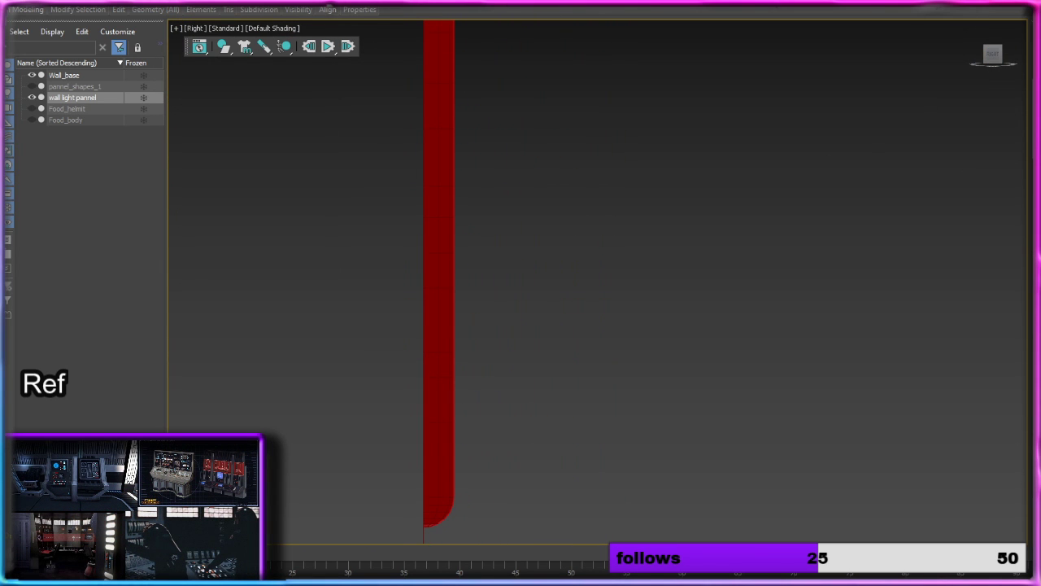
{"action": "key", "text": "4"}
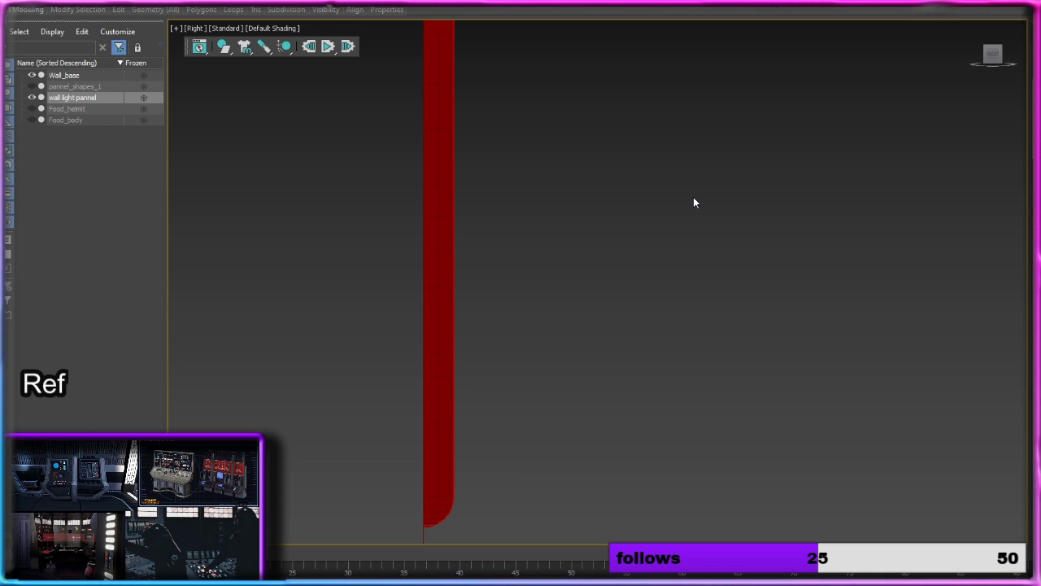
{"action": "left_click", "coordinate": [694, 198]}
{"action": "middle_click_drag", "start_coordinate": [689, 122], "coordinate": [664, 316]}
{"action": "scroll", "coordinate": [663, 317], "scroll_direction": "down", "scroll_amount": 5}
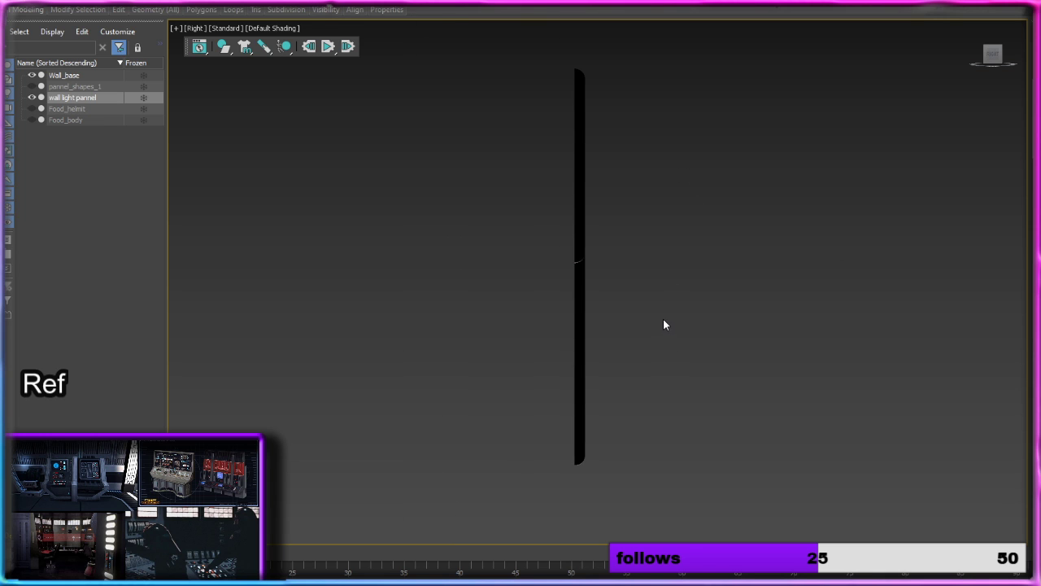
Step: Try Model Assist shading, and settle on the Facets shading style for the Right view
{"action": "left_click", "coordinate": [296, 32]}
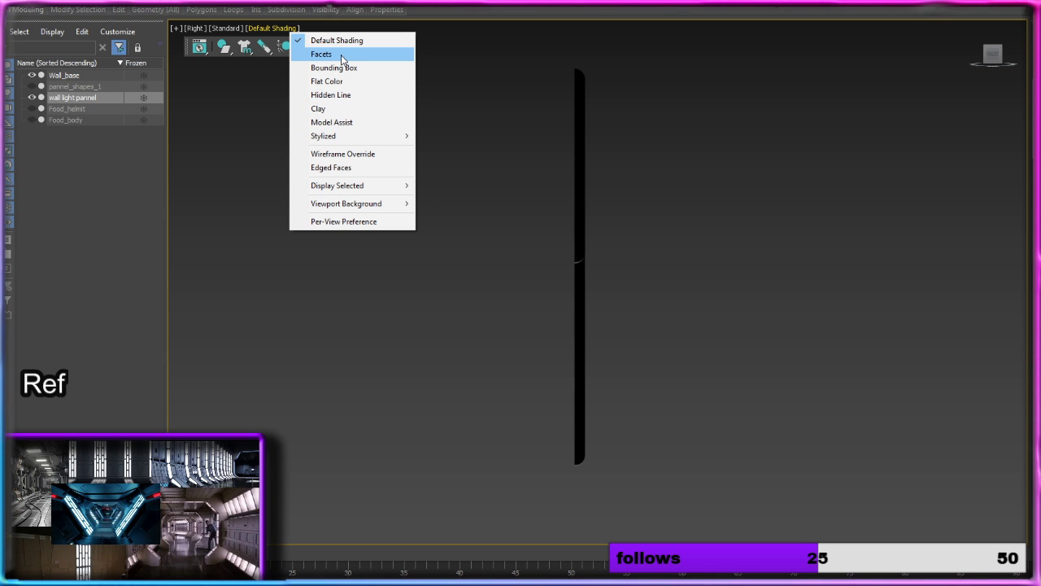
{"action": "left_click", "coordinate": [371, 122]}
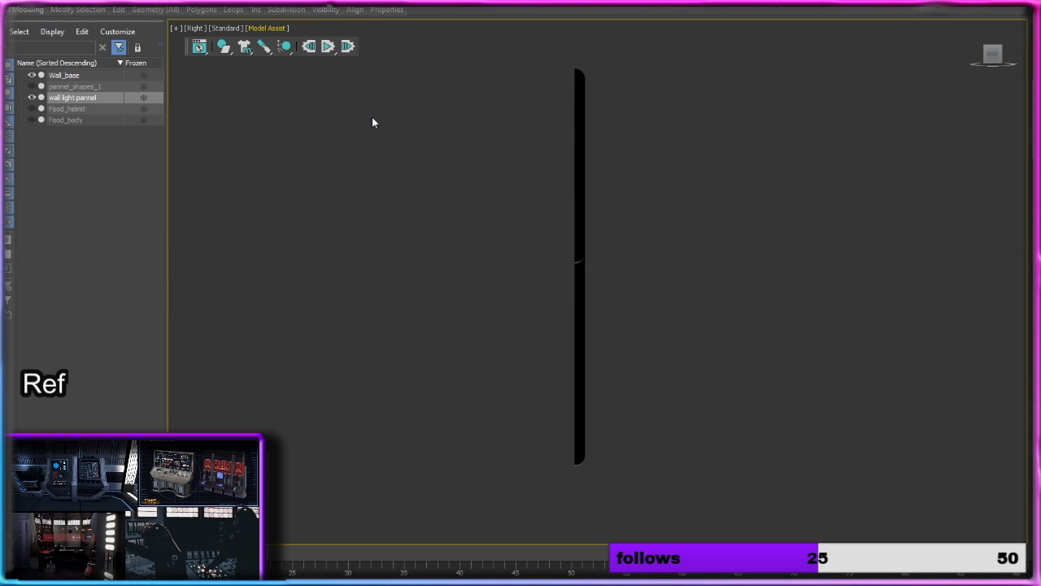
{"action": "left_click", "coordinate": [284, 35]}
{"action": "left_click", "coordinate": [324, 54]}
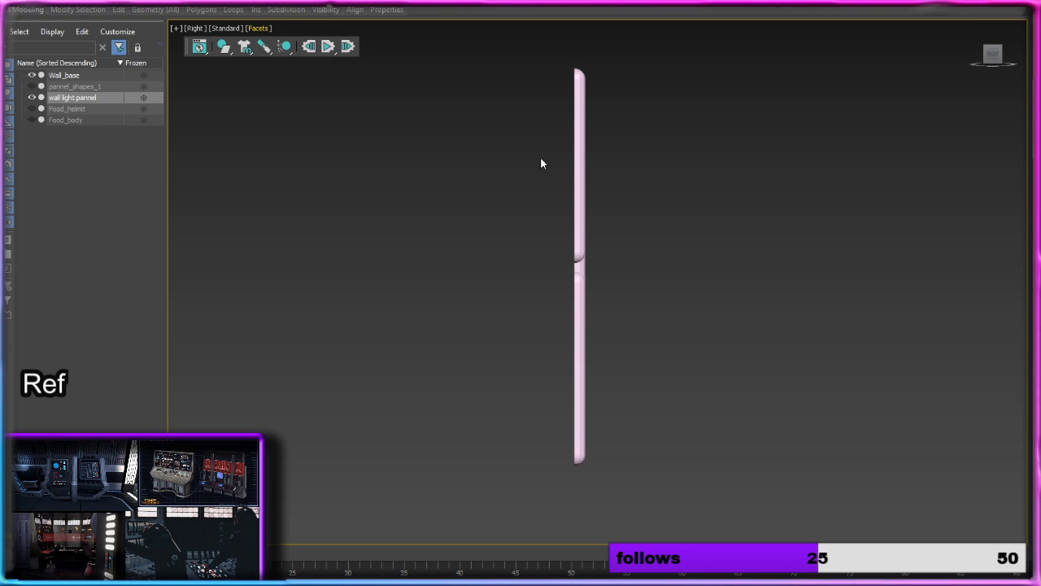
Step: Select the polygons along the panel's full height in the Right view and check the selection from an angle
{"action": "scroll", "coordinate": [591, 184], "scroll_direction": "up", "scroll_amount": 2}
{"action": "scroll", "coordinate": [594, 174], "scroll_direction": "down", "scroll_amount": 2}
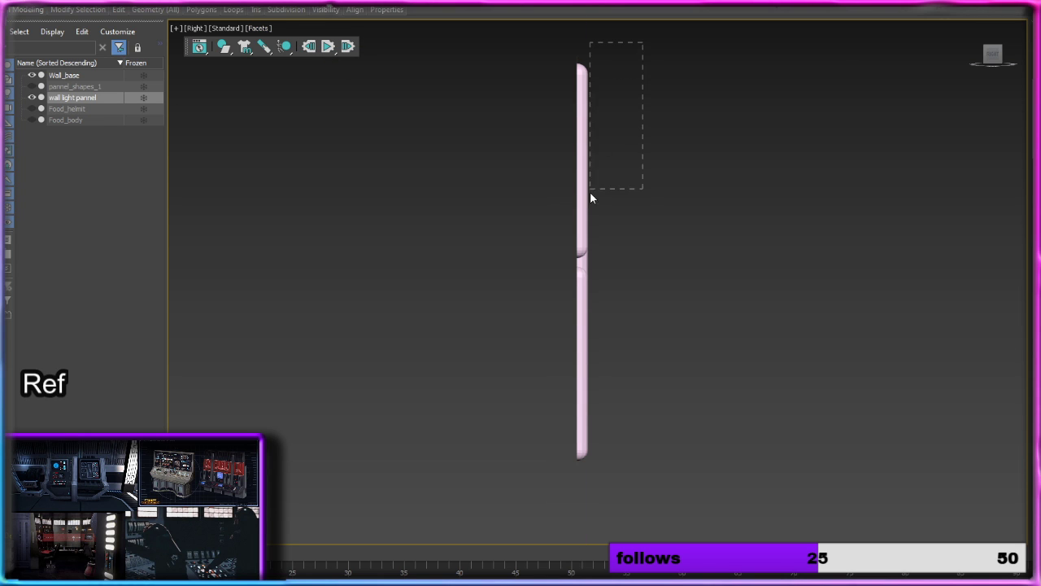
{"action": "left_click_drag", "start_coordinate": [589, 191], "coordinate": [579, 477]}
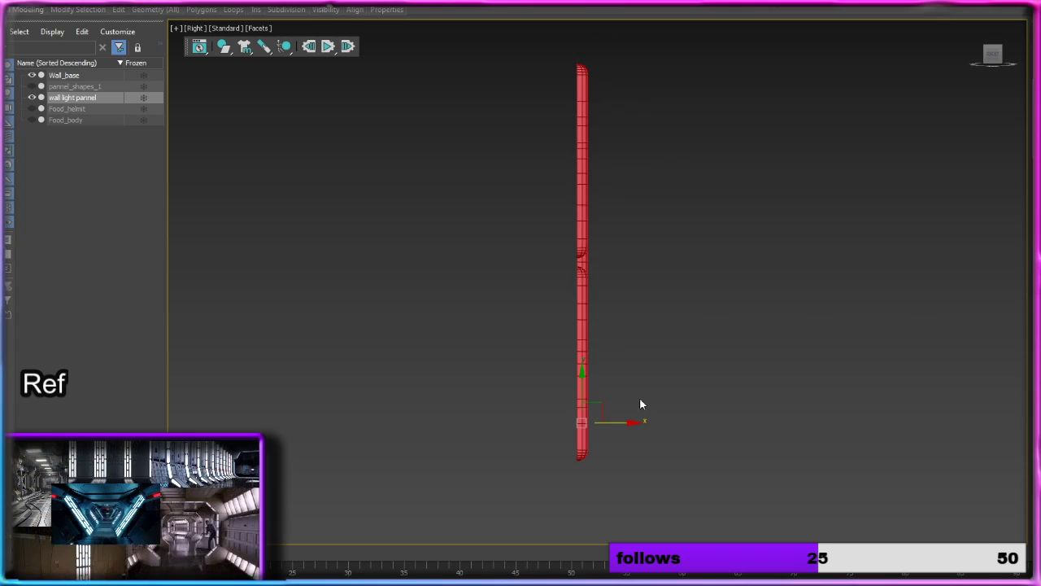
{"action": "middle_click_drag", "start_coordinate": [639, 404], "coordinate": [692, 347], "text": "alt"}
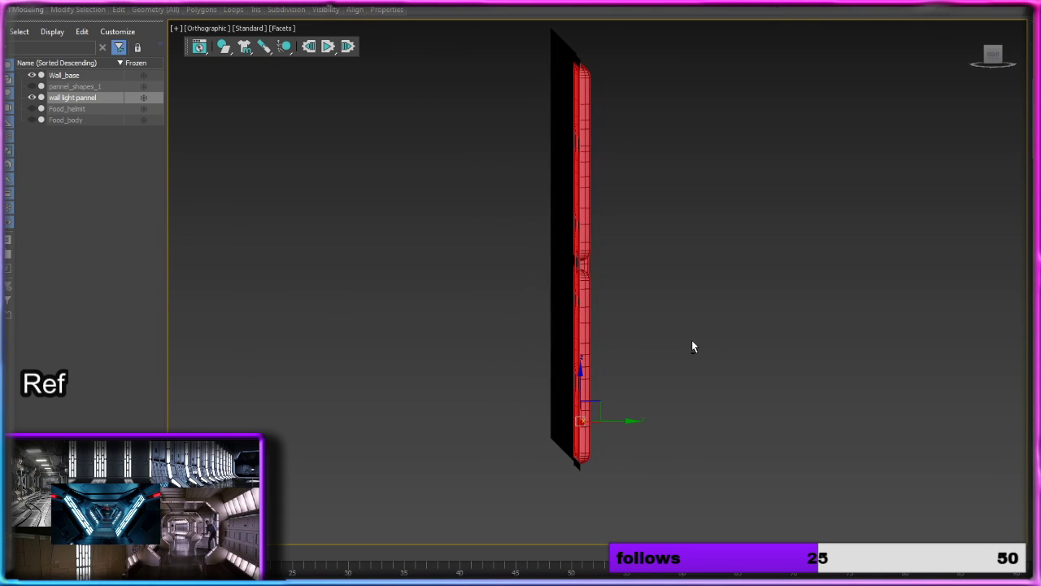
{"action": "left_click", "coordinate": [992, 54]}
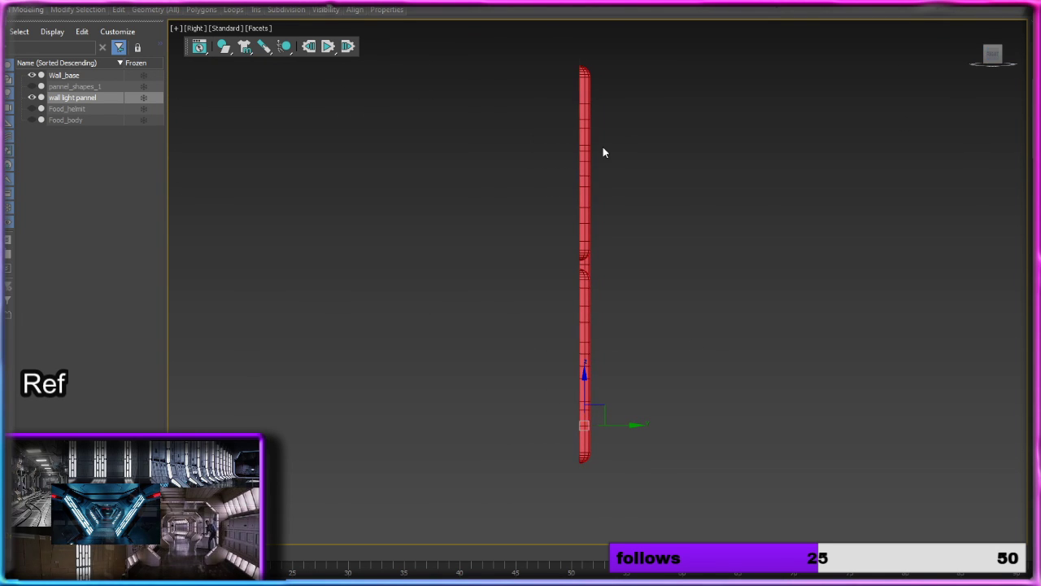
Step: Set the viewport quality to Performance and check the selected recess polygons from the side and the front
{"action": "mouse_move", "coordinate": [679, 200]}
{"action": "middle_mouse_down", "text": "alt"}
{"action": "mouse_move", "coordinate": [756, 204]}
{"action": "mouse_move", "coordinate": [681, 197]}
{"action": "middle_mouse_up", "text": "alt"}
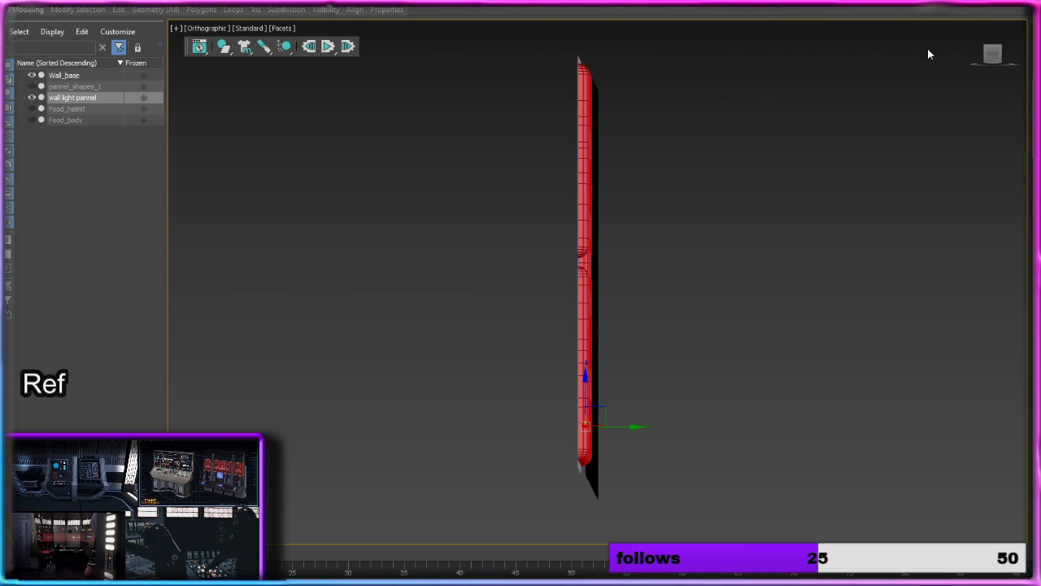
{"action": "left_click", "coordinate": [992, 54]}
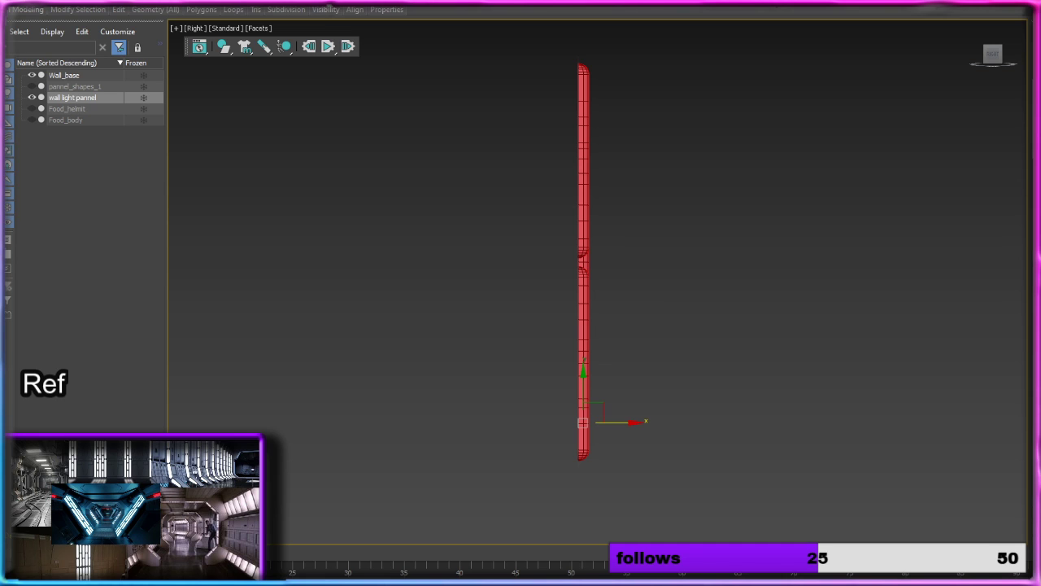
{"action": "middle_click_drag", "start_coordinate": [838, 335], "coordinate": [718, 328], "text": "alt"}
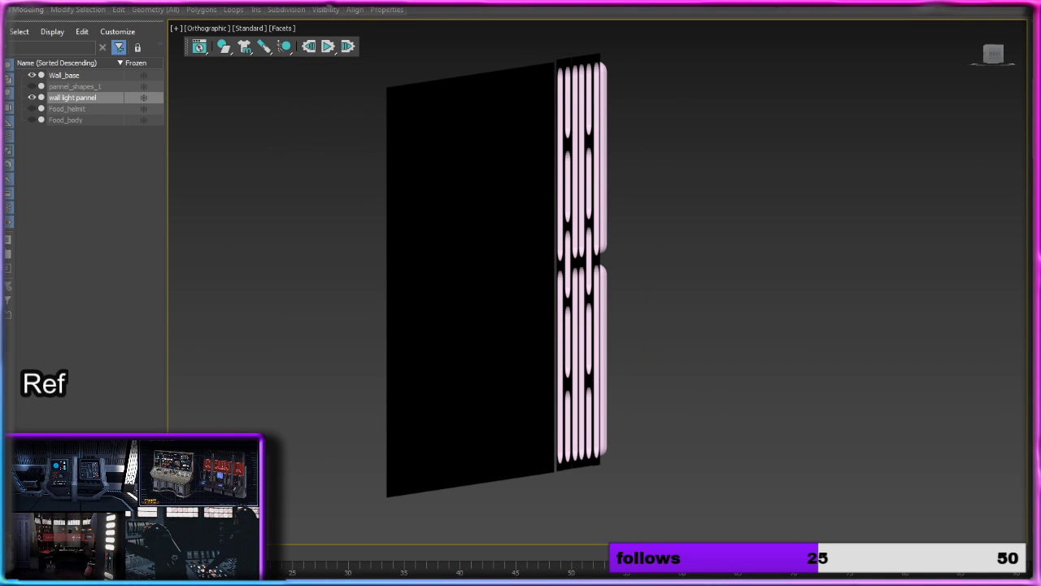
{"action": "middle_click_drag", "start_coordinate": [718, 328], "coordinate": [711, 291], "text": "alt"}
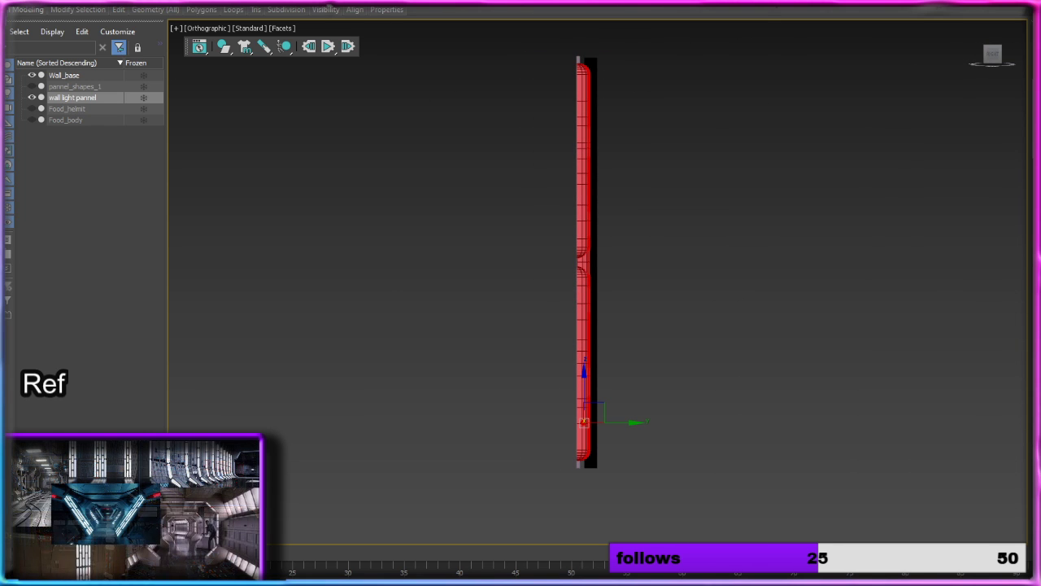
{"action": "left_click", "coordinate": [284, 29]}
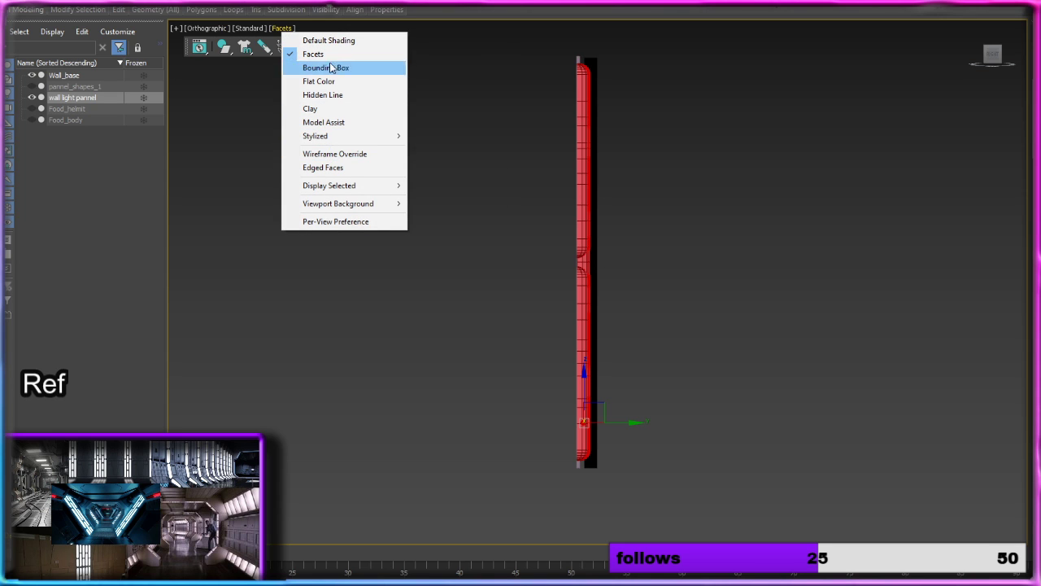
{"action": "left_click", "coordinate": [248, 28]}
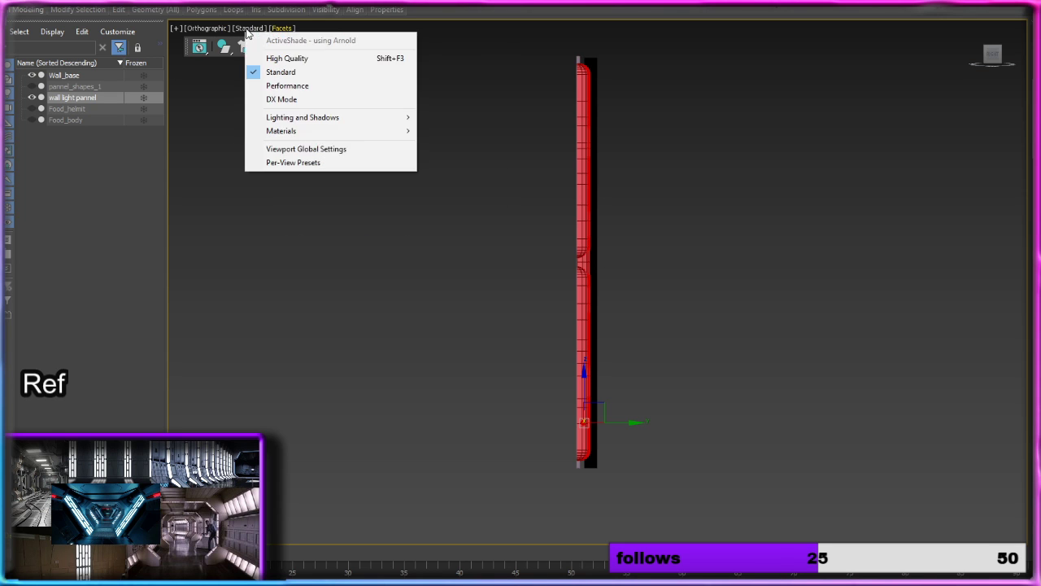
{"action": "left_click", "coordinate": [303, 86]}
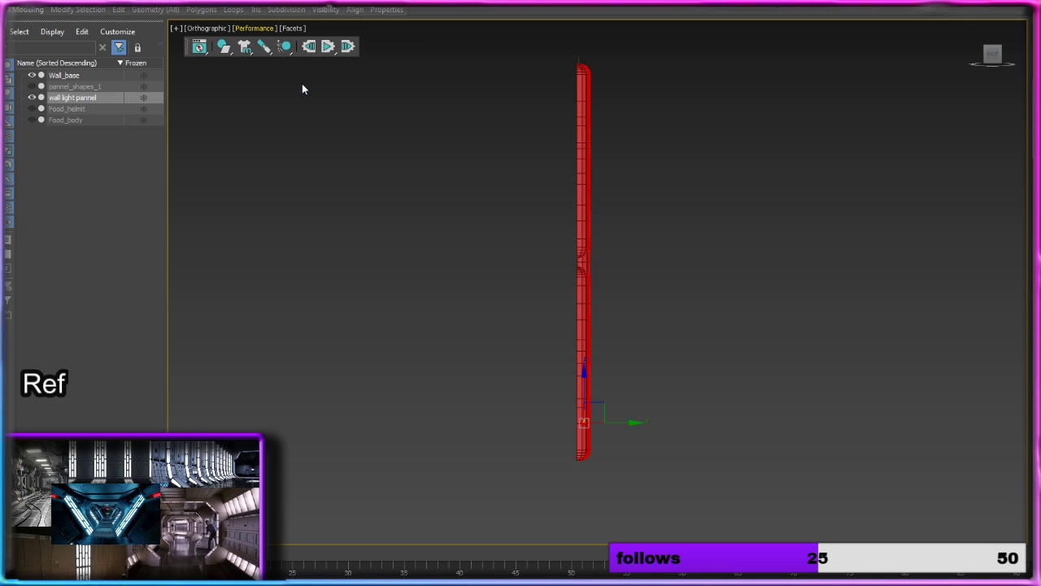
{"action": "middle_click_drag", "start_coordinate": [302, 87], "coordinate": [586, 199], "text": "alt"}
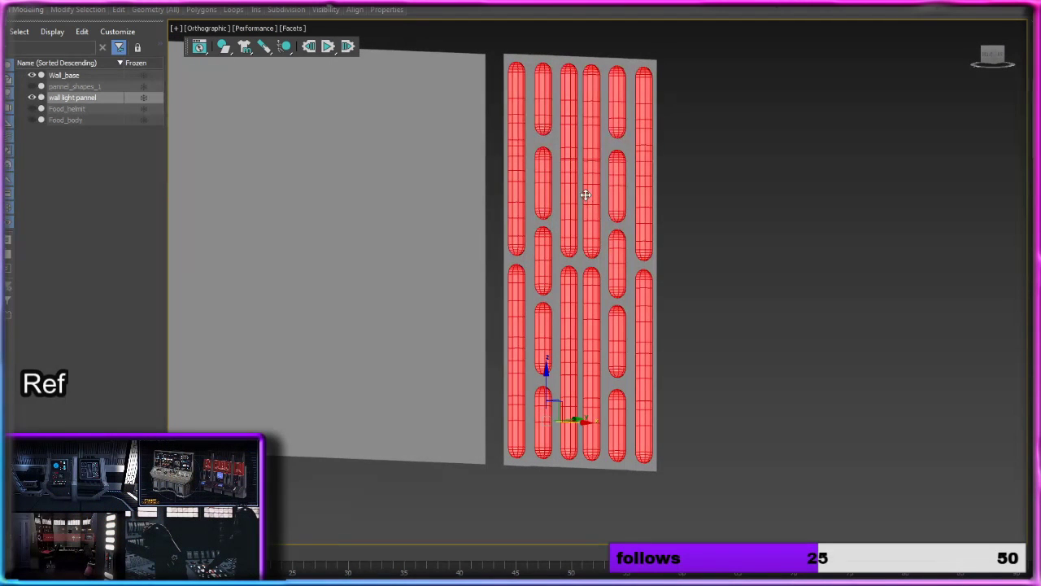
Step: Set the viewport style to Default Shading and inspect the surface around the gaps between the short recesses
{"action": "scroll", "coordinate": [678, 236], "scroll_direction": "up", "scroll_amount": 2}
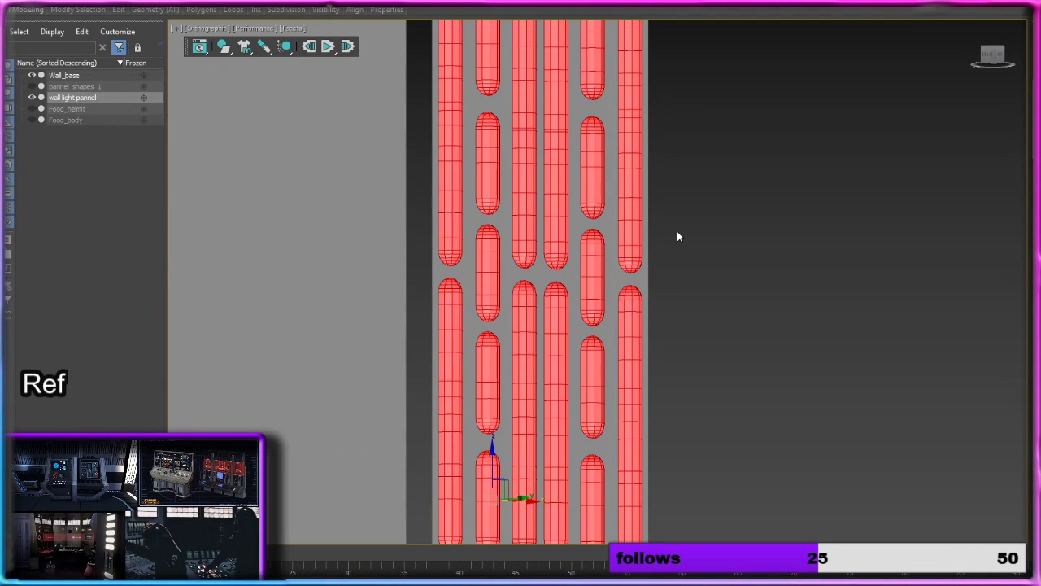
{"action": "left_click", "coordinate": [295, 29]}
{"action": "left_click", "coordinate": [325, 35]}
{"action": "mouse_move", "coordinate": [814, 298]}
{"action": "middle_mouse_down", "text": "alt"}
{"action": "mouse_move", "coordinate": [793, 315]}
{"action": "mouse_move", "coordinate": [817, 301]}
{"action": "middle_mouse_up", "text": "alt"}
{"action": "scroll", "coordinate": [817, 302], "scroll_direction": "up", "scroll_amount": 1}
{"action": "scroll", "coordinate": [591, 438], "scroll_direction": "up", "scroll_amount": 8}
{"action": "middle_click_drag", "start_coordinate": [553, 460], "coordinate": [538, 286]}
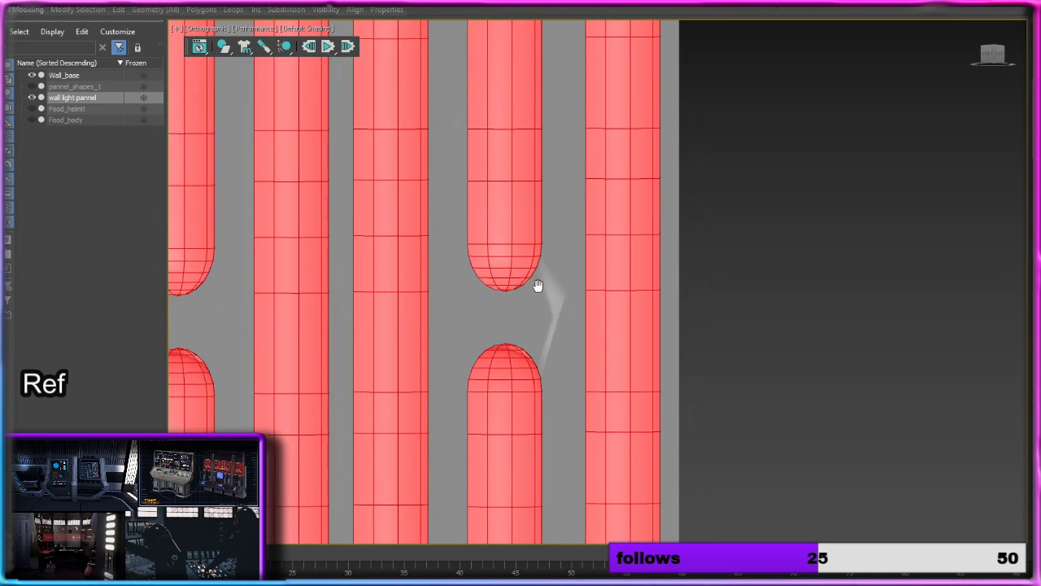
{"action": "middle_click_drag", "start_coordinate": [655, 349], "coordinate": [692, 334], "text": "alt"}
{"action": "scroll", "coordinate": [499, 328], "scroll_direction": "down", "scroll_amount": 5}
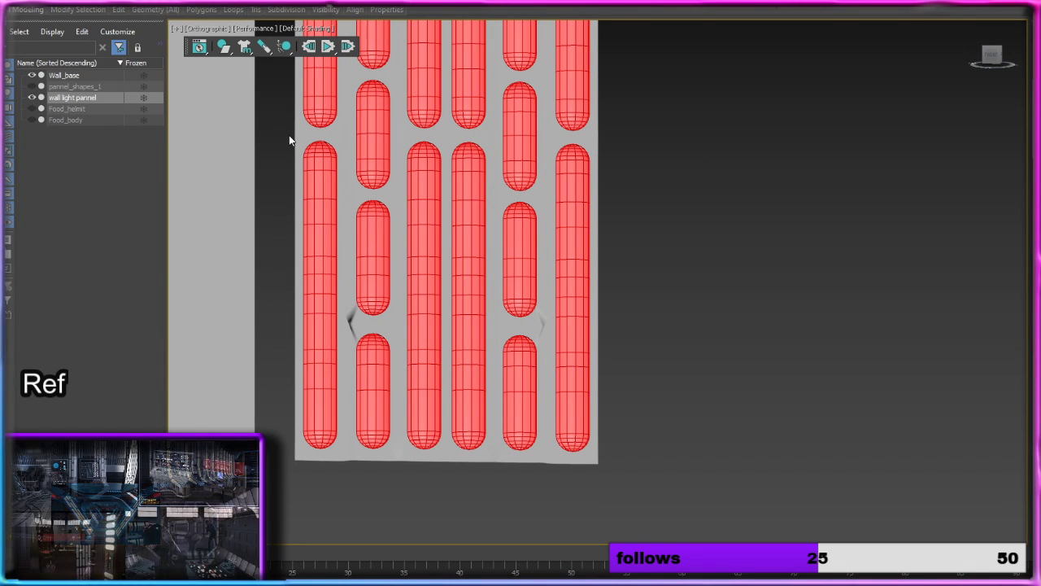
Step: Check the recess polygon selection over the panel's full height and from the side, and clear the selection
{"action": "left_click", "coordinate": [373, 133]}
{"action": "middle_click_drag", "start_coordinate": [500, 179], "coordinate": [472, 530]}
{"action": "left_click", "coordinate": [495, 476]}
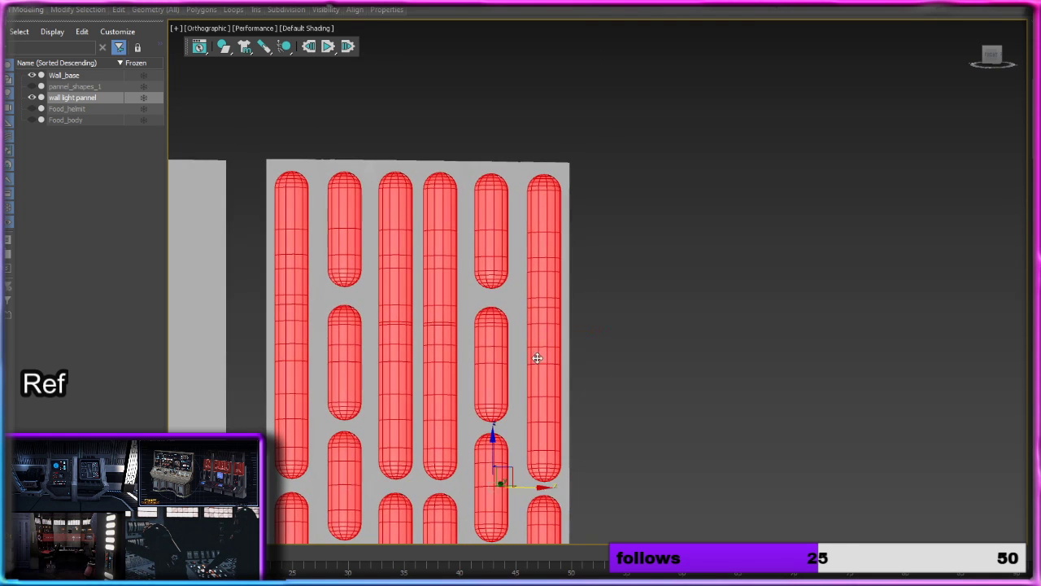
{"action": "left_click", "coordinate": [537, 355]}
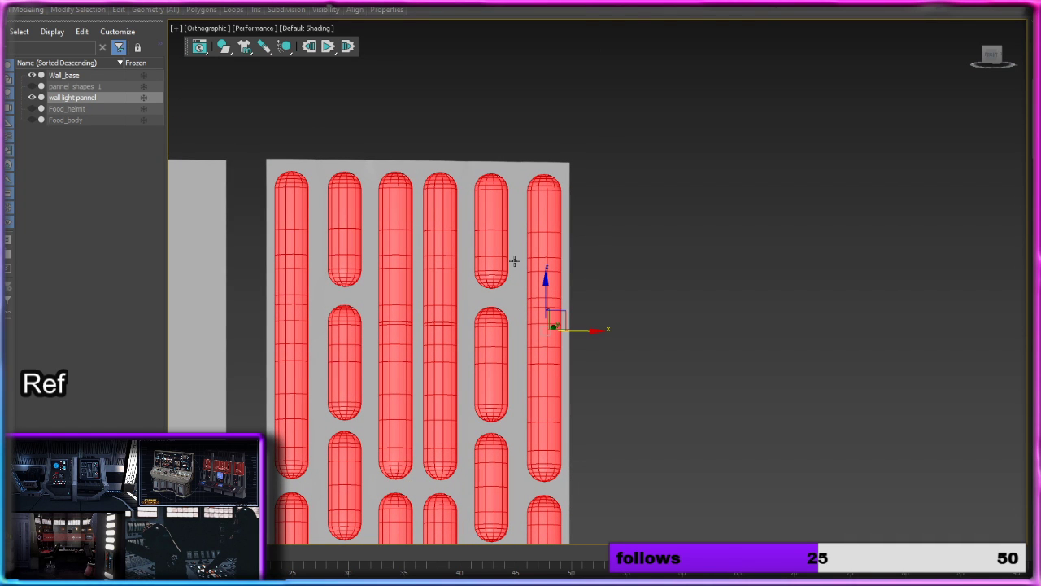
{"action": "middle_click_drag", "start_coordinate": [562, 418], "coordinate": [573, 139]}
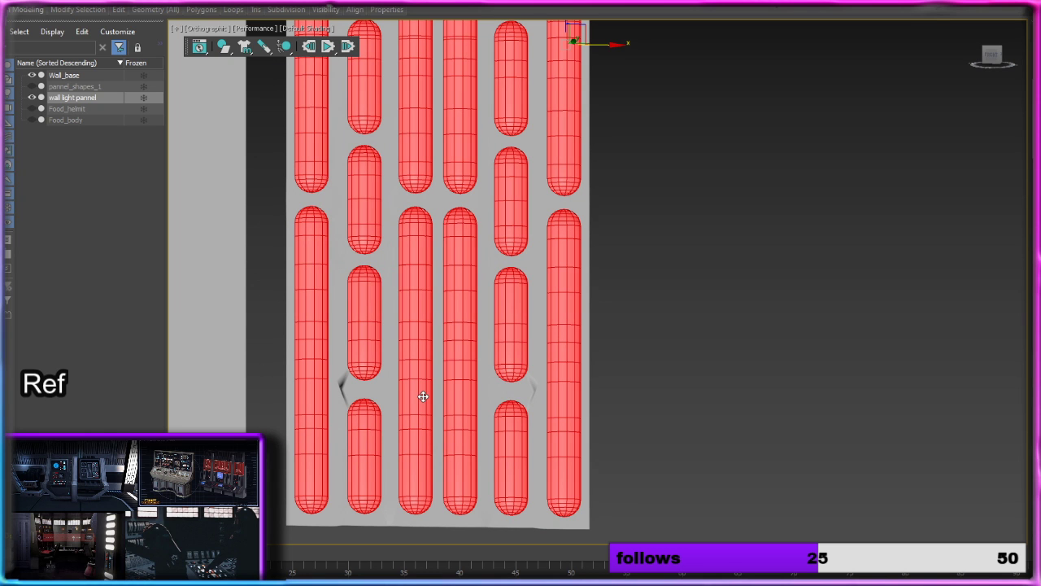
{"action": "middle_click_drag", "start_coordinate": [474, 339], "coordinate": [416, 306], "text": "alt"}
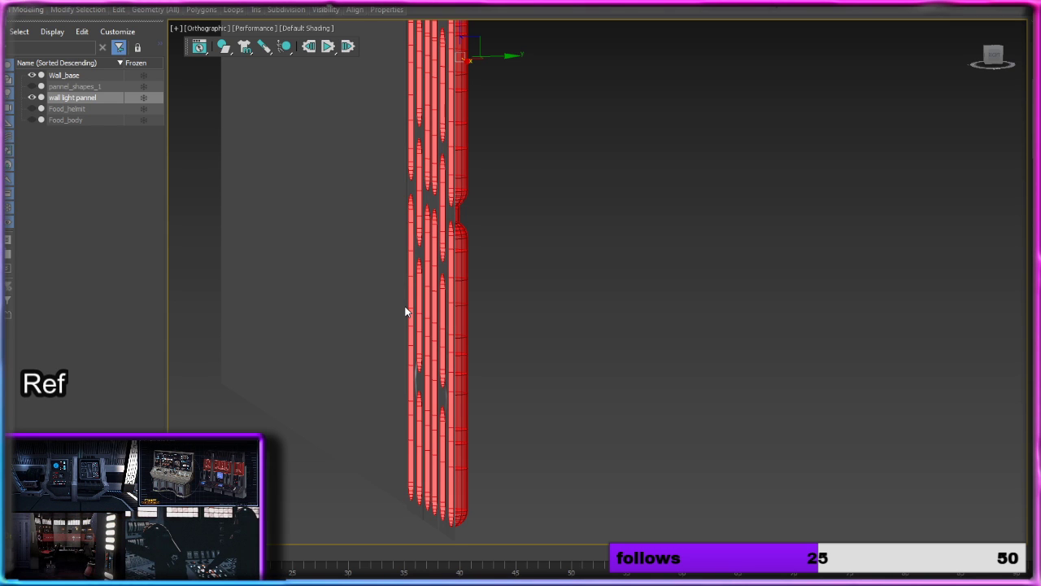
{"action": "middle_click_drag", "start_coordinate": [497, 248], "coordinate": [486, 241], "text": "alt"}
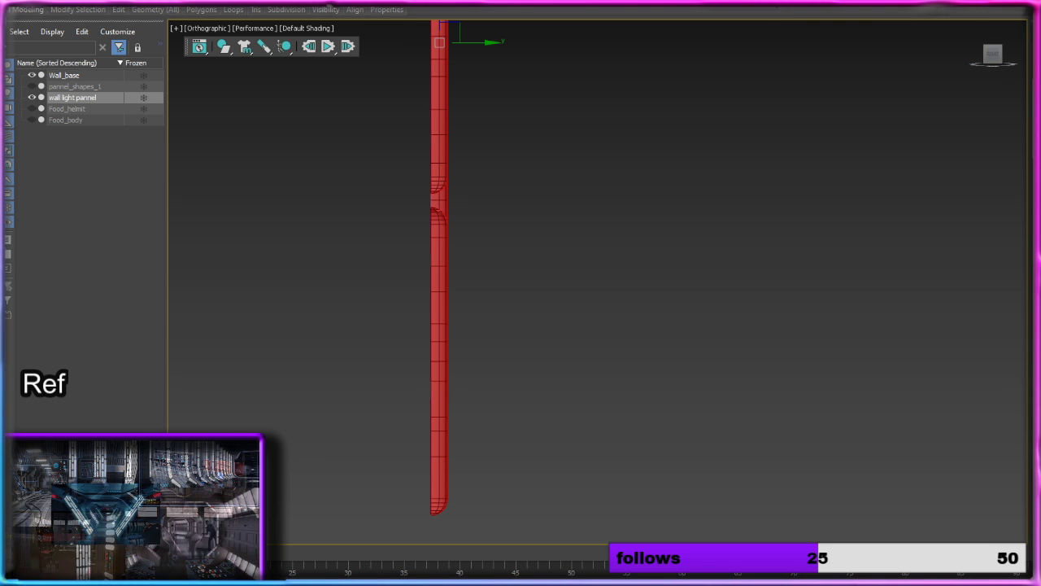
{"action": "middle_click_drag", "start_coordinate": [738, 356], "coordinate": [767, 355], "text": "alt"}
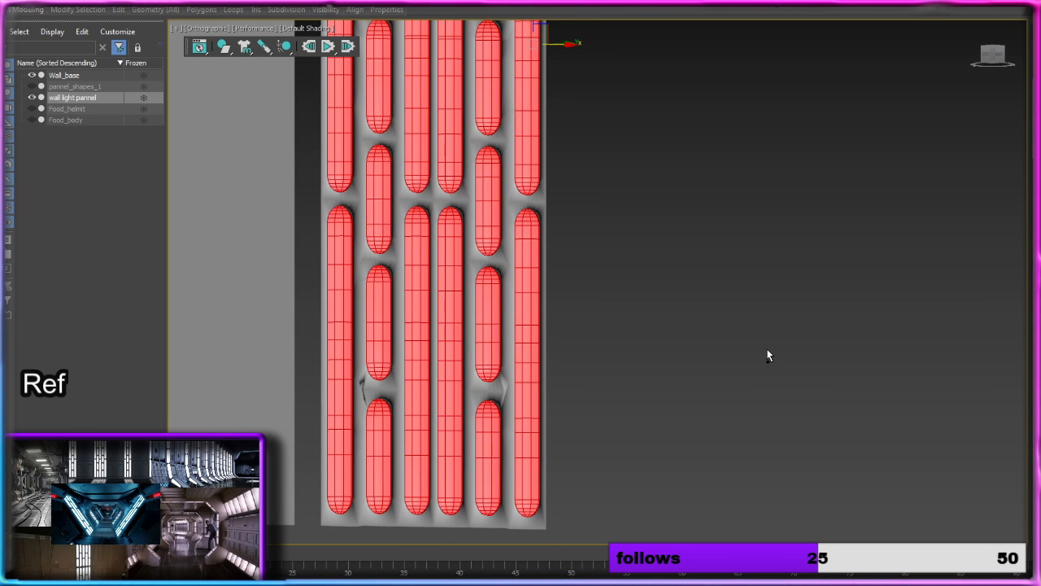
{"action": "left_click", "coordinate": [768, 355]}
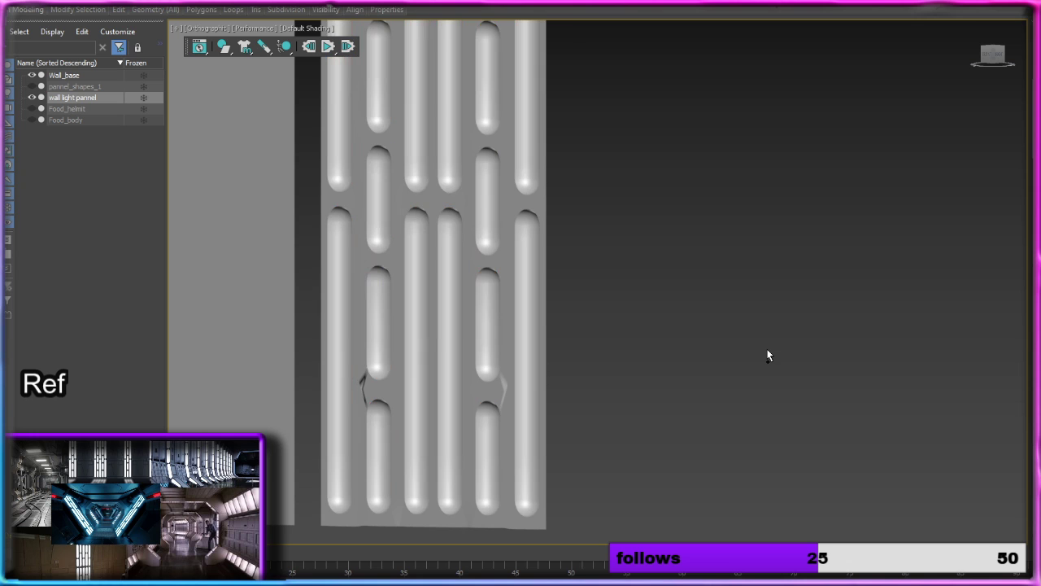
Step: Select the flat front polygons around the recesses, even out their surface shading, and clear the selection
{"action": "mouse_move", "coordinate": [767, 353]}
{"action": "middle_mouse_down", "text": "alt"}
{"action": "mouse_move", "coordinate": [743, 358]}
{"action": "mouse_move", "coordinate": [790, 336]}
{"action": "mouse_move", "coordinate": [833, 371]}
{"action": "middle_mouse_up", "text": "alt"}
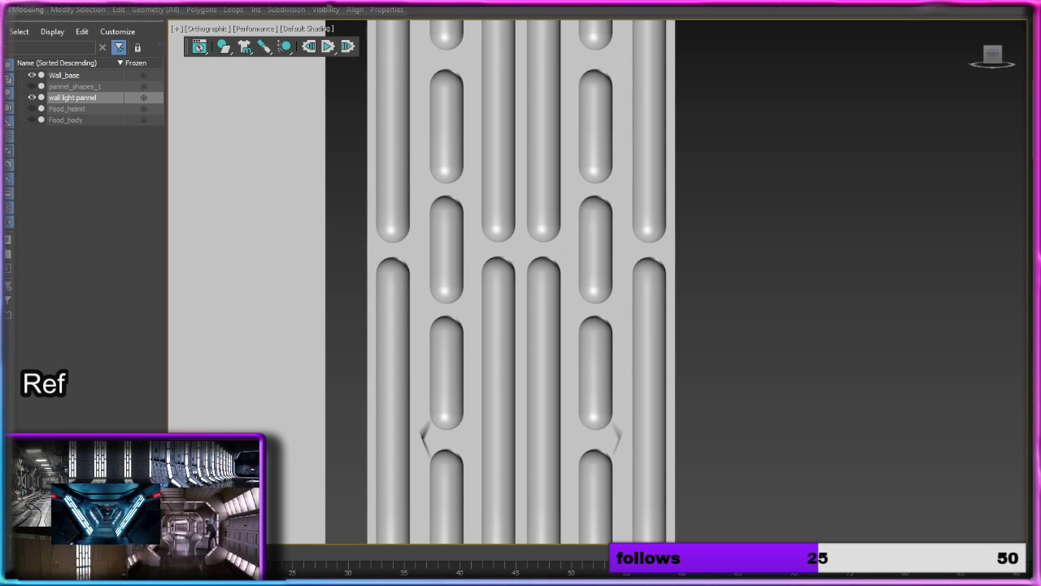
{"action": "key", "text": "4"}
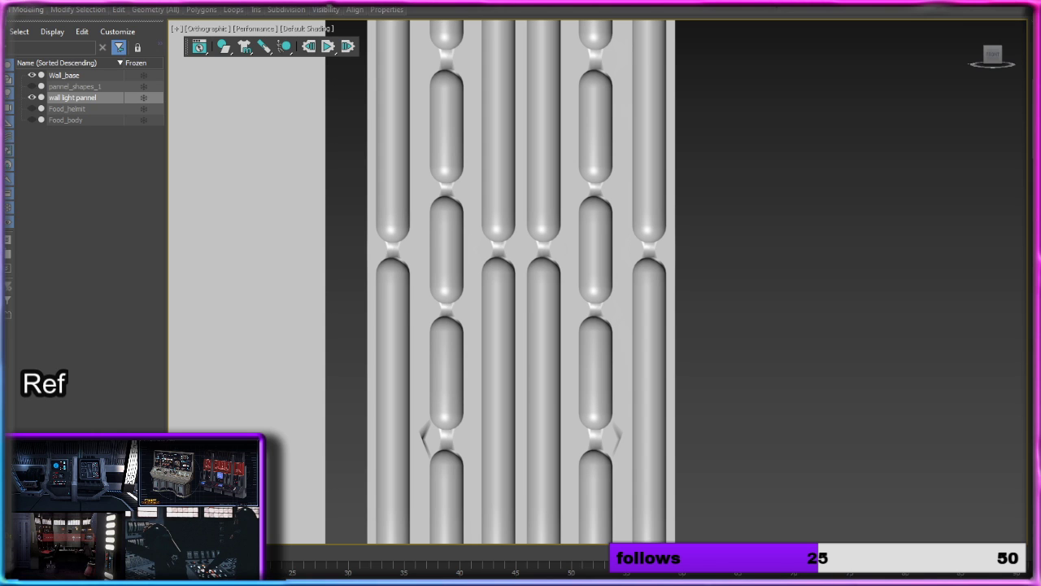
{"action": "key", "text": "4"}
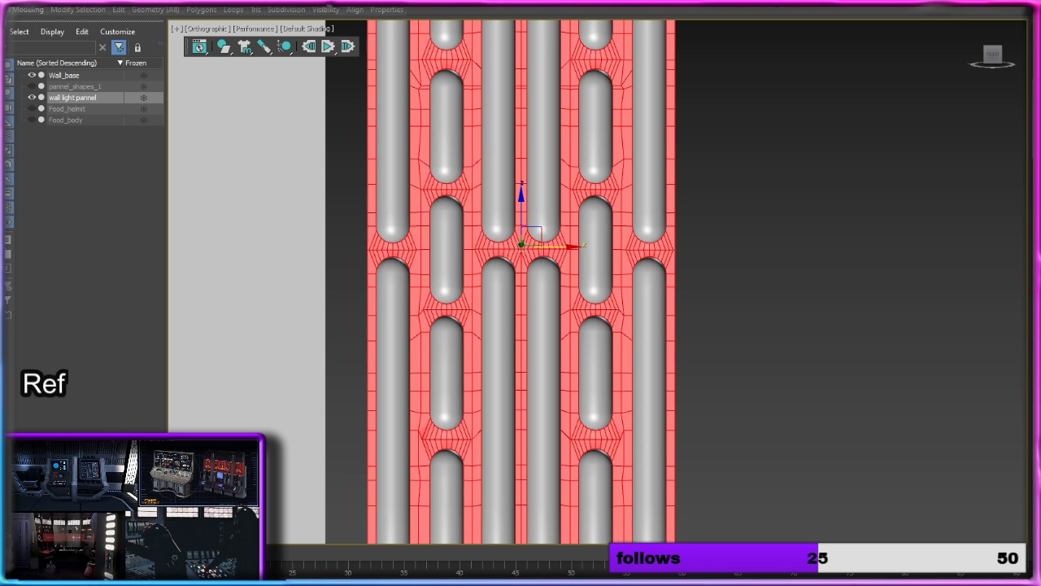
{"action": "left_click", "coordinate": [928, 328]}
{"action": "key", "text": "ctrl+z"}
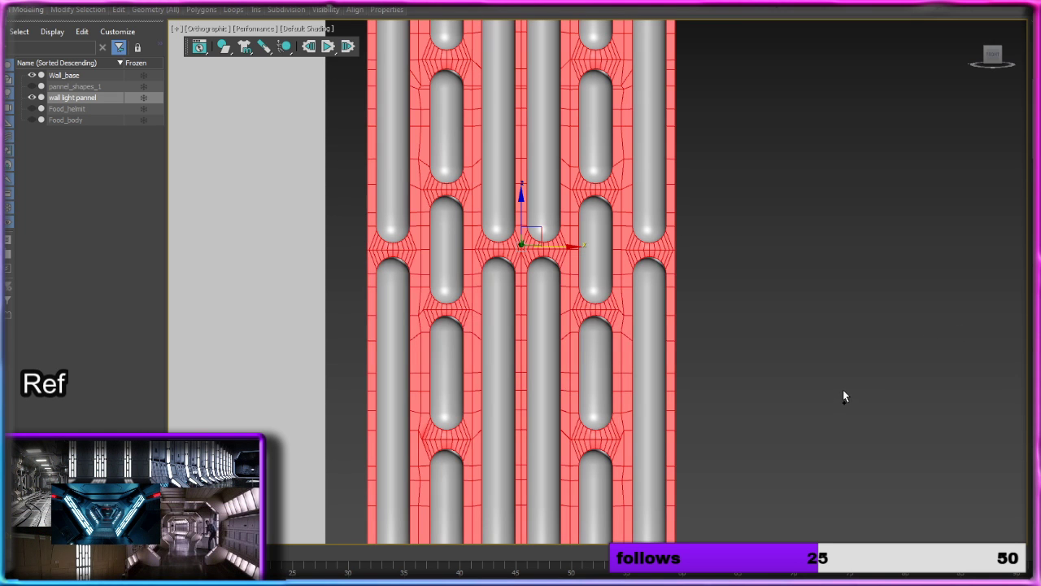
{"action": "left_click", "coordinate": [842, 395]}
Step: Inspect the cleaned panel surface up close, and show it in the Front view with Edged Faces on
{"action": "middle_click_drag", "start_coordinate": [786, 448], "coordinate": [782, 541]}
{"action": "scroll", "coordinate": [763, 386], "scroll_direction": "down", "scroll_amount": 3}
{"action": "middle_click_drag", "start_coordinate": [758, 312], "coordinate": [753, 406]}
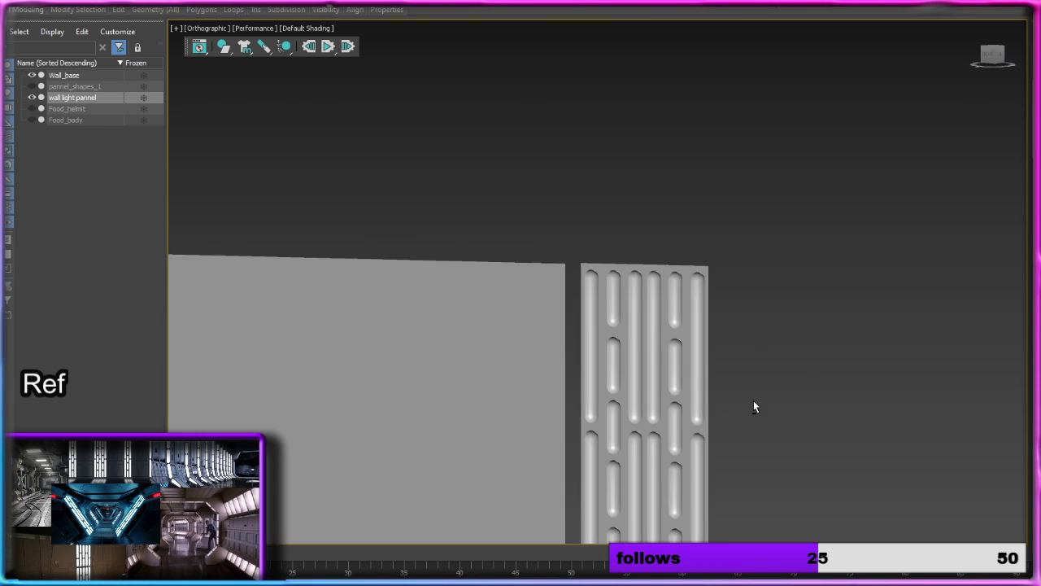
{"action": "scroll", "coordinate": [757, 411], "scroll_direction": "up", "scroll_amount": 8}
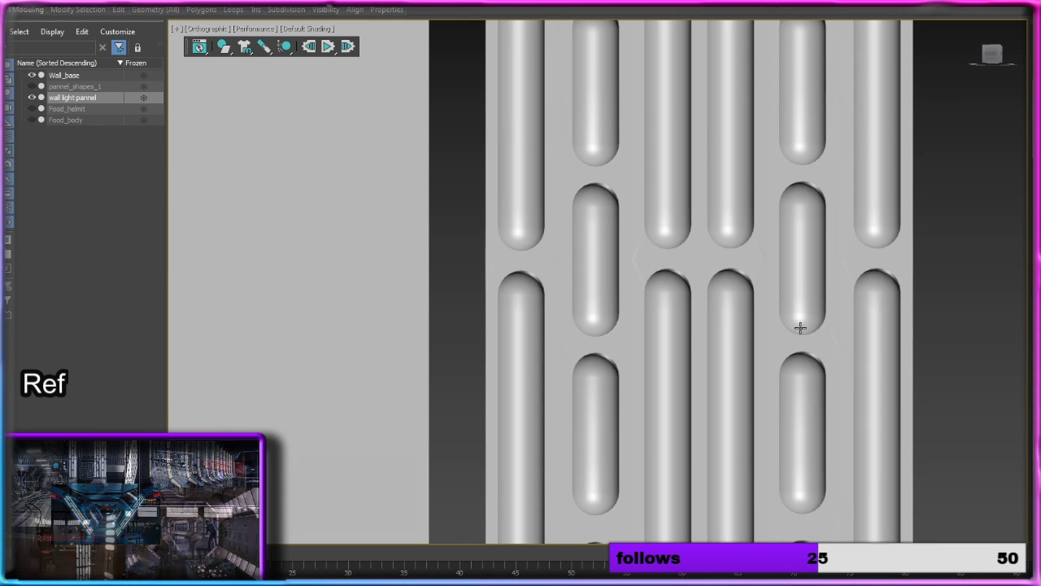
{"action": "mouse_move", "coordinate": [799, 326]}
{"action": "middle_mouse_down", "text": "alt"}
{"action": "mouse_move", "coordinate": [741, 280]}
{"action": "mouse_move", "coordinate": [720, 174]}
{"action": "mouse_move", "coordinate": [773, 174]}
{"action": "mouse_move", "coordinate": [765, 251]}
{"action": "mouse_move", "coordinate": [799, 252]}
{"action": "mouse_move", "coordinate": [795, 241]}
{"action": "mouse_move", "coordinate": [793, 339]}
{"action": "mouse_move", "coordinate": [800, 335]}
{"action": "middle_mouse_up", "text": "alt"}
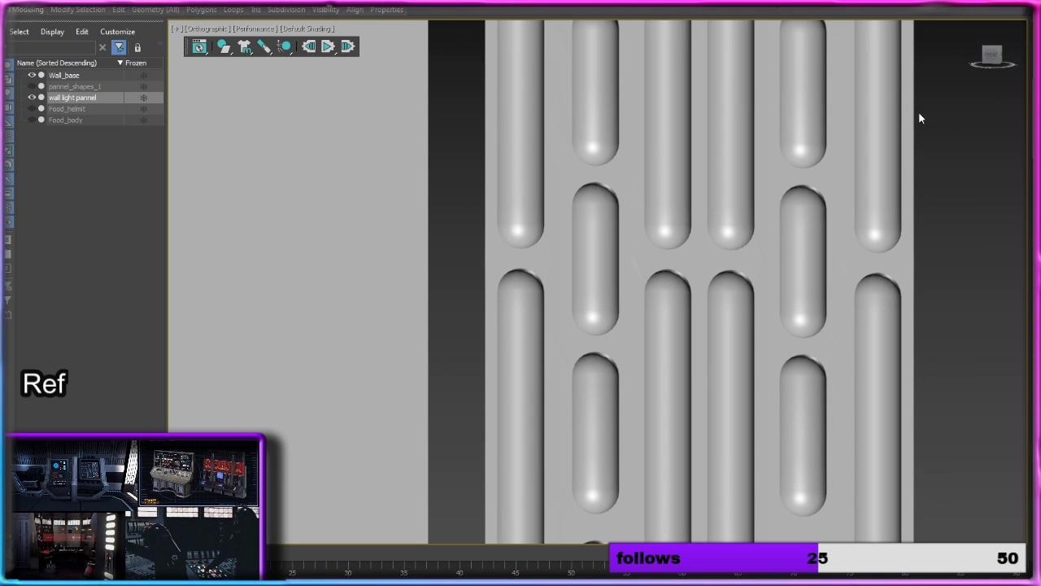
{"action": "left_click", "coordinate": [987, 56]}
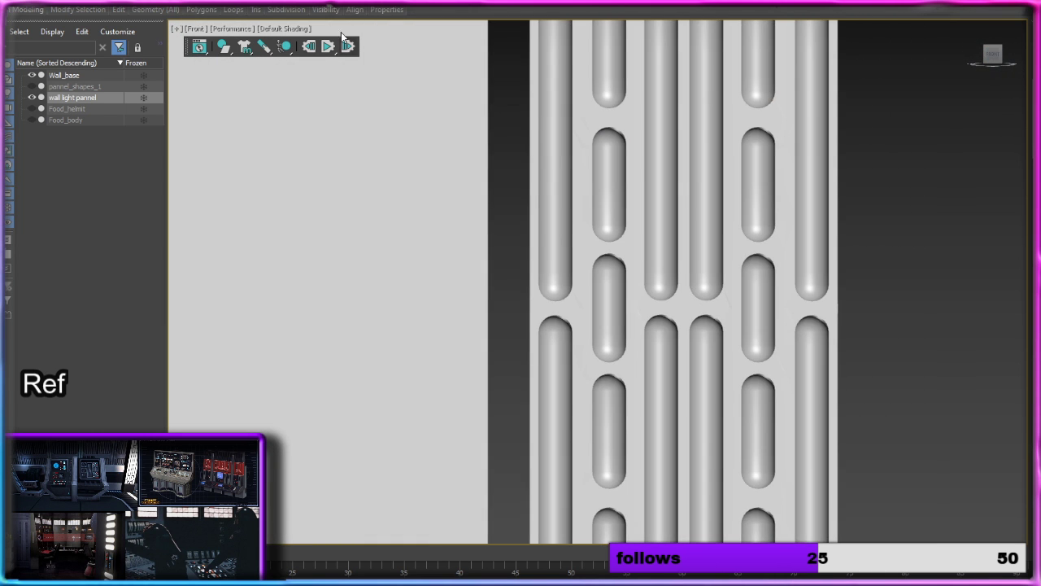
{"action": "left_click", "coordinate": [285, 28]}
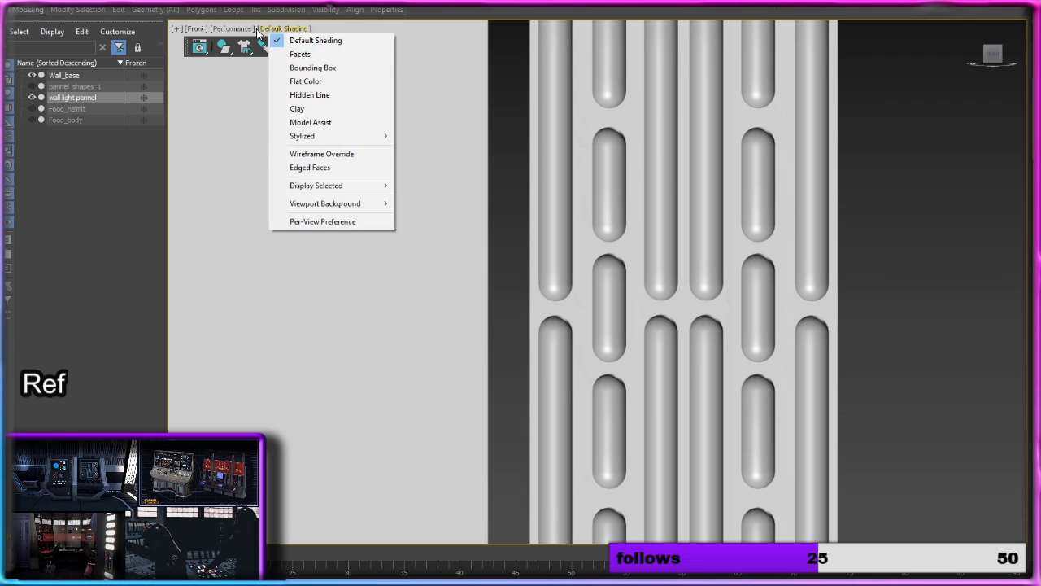
{"action": "left_click", "coordinate": [338, 168]}
{"action": "scroll", "coordinate": [618, 244], "scroll_direction": "up", "scroll_amount": 5}
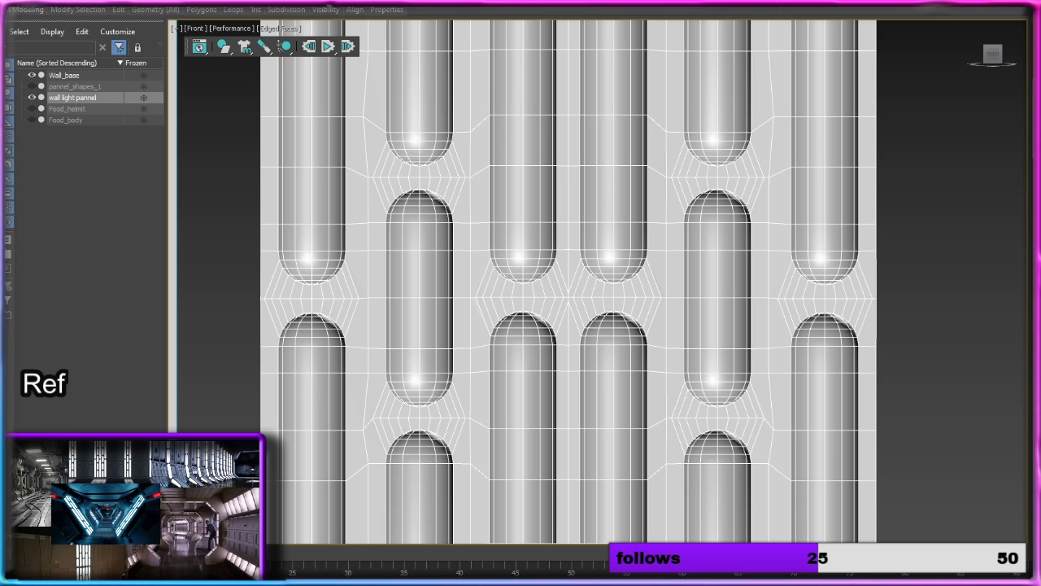
{"action": "left_click", "coordinate": [11, 2]}
{"action": "left_click", "coordinate": [13, 55]}
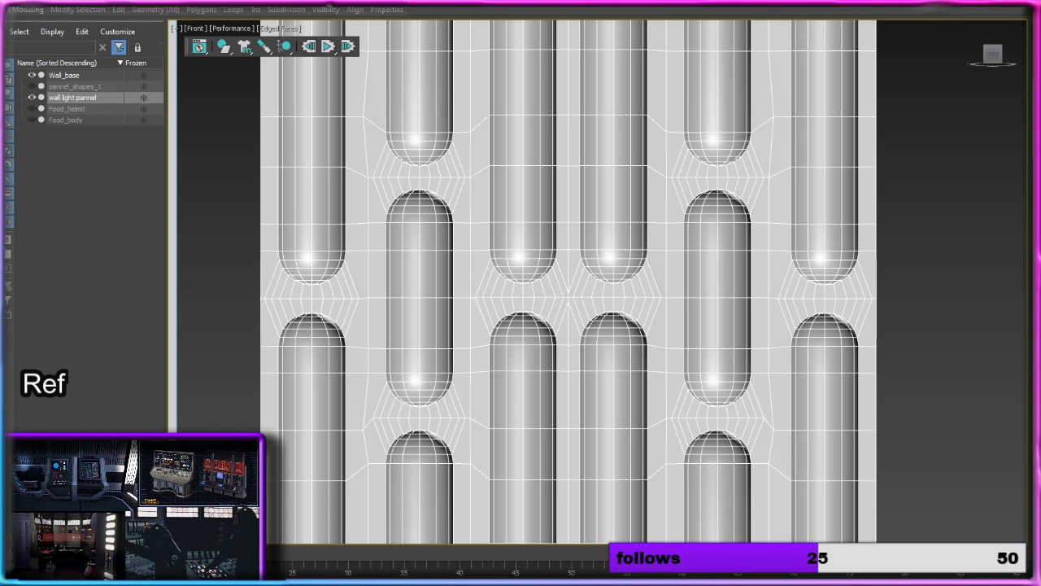
{"action": "left_click_drag", "start_coordinate": [1025, 239], "coordinate": [967, 241]}
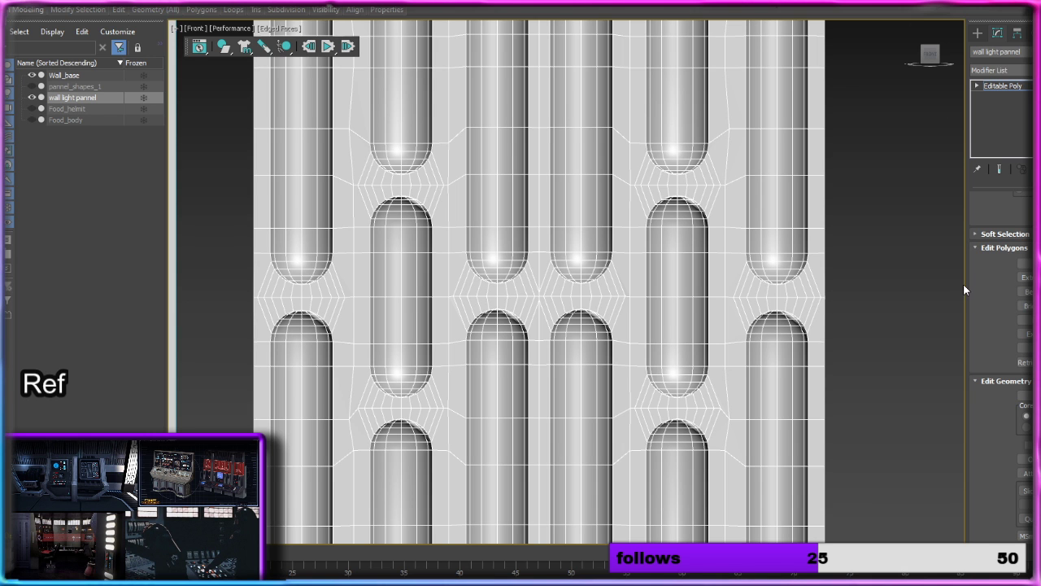
{"action": "left_click_drag", "start_coordinate": [966, 283], "coordinate": [1026, 279]}
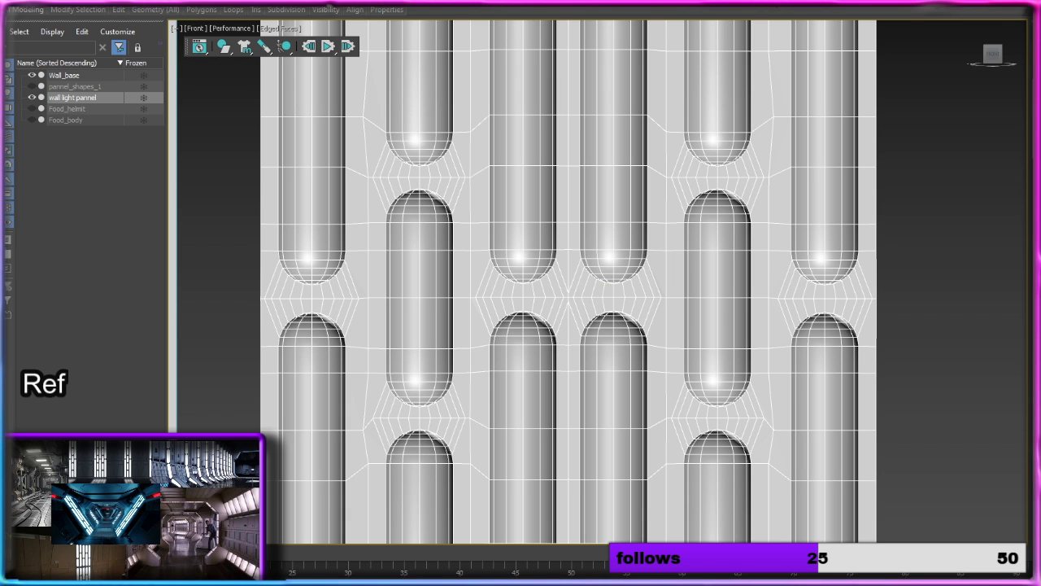
Step: In edge editing, select the rim edges on both sides of the second-lowest short recess in the right-hand short column
{"action": "scroll", "coordinate": [659, 209], "scroll_direction": "up", "scroll_amount": 6}
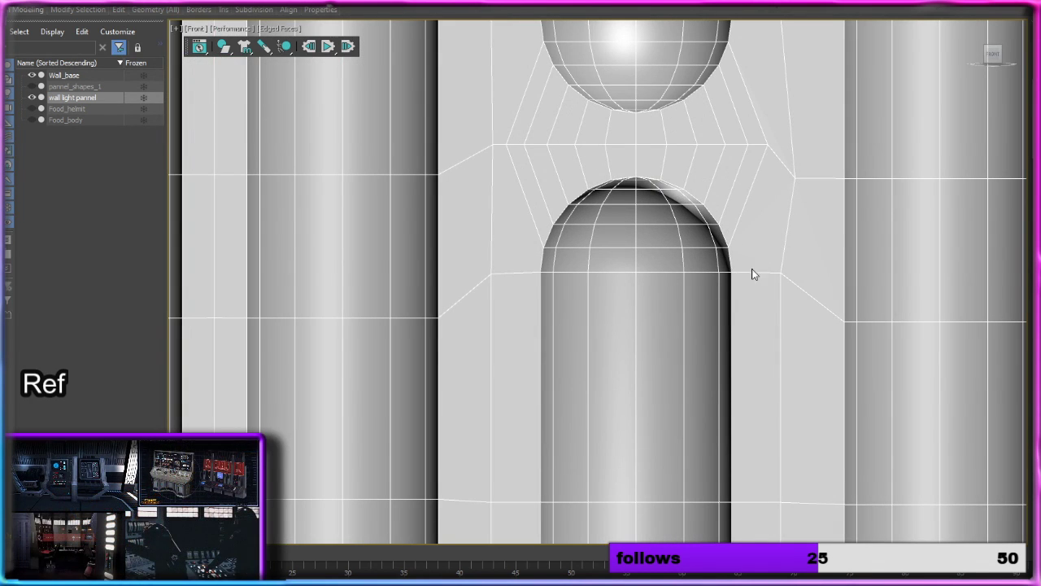
{"action": "key", "text": "2"}
{"action": "double_click", "coordinate": [733, 297]}
{"action": "scroll", "coordinate": [602, 205], "scroll_direction": "up", "scroll_amount": 4}
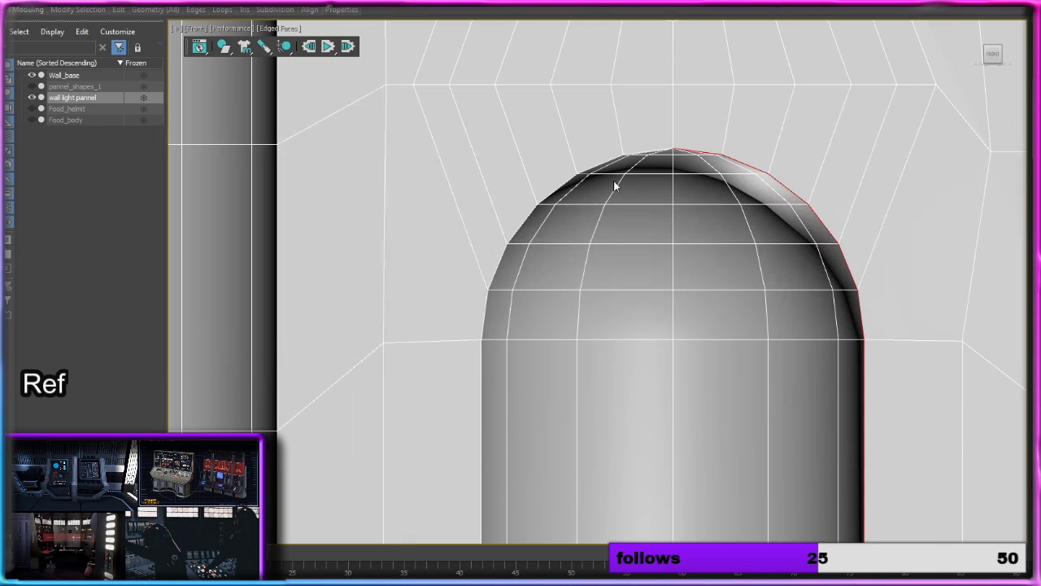
{"action": "double_click", "coordinate": [653, 151], "text": "ctrl"}
{"action": "key", "text": "ctrl+z"}
{"action": "key", "text": "ctrl+z"}
{"action": "left_click", "coordinate": [611, 159], "text": "ctrl"}
{"action": "double_click", "coordinate": [611, 158], "text": "ctrl"}
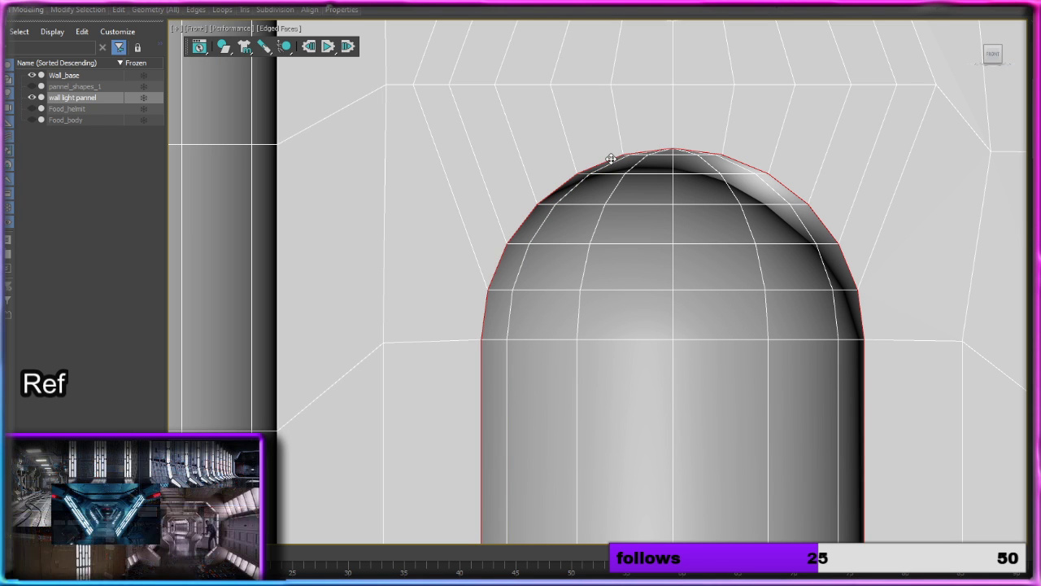
Step: Add the rim edges on both sides of the lowest short recess in the right-hand short column to the selection
{"action": "scroll", "coordinate": [665, 311], "scroll_direction": "down", "scroll_amount": 2}
{"action": "middle_click_drag", "start_coordinate": [675, 356], "coordinate": [632, 19]}
{"action": "scroll", "coordinate": [654, 154], "scroll_direction": "down", "scroll_amount": 5}
{"action": "middle_click_drag", "start_coordinate": [678, 329], "coordinate": [663, 33]}
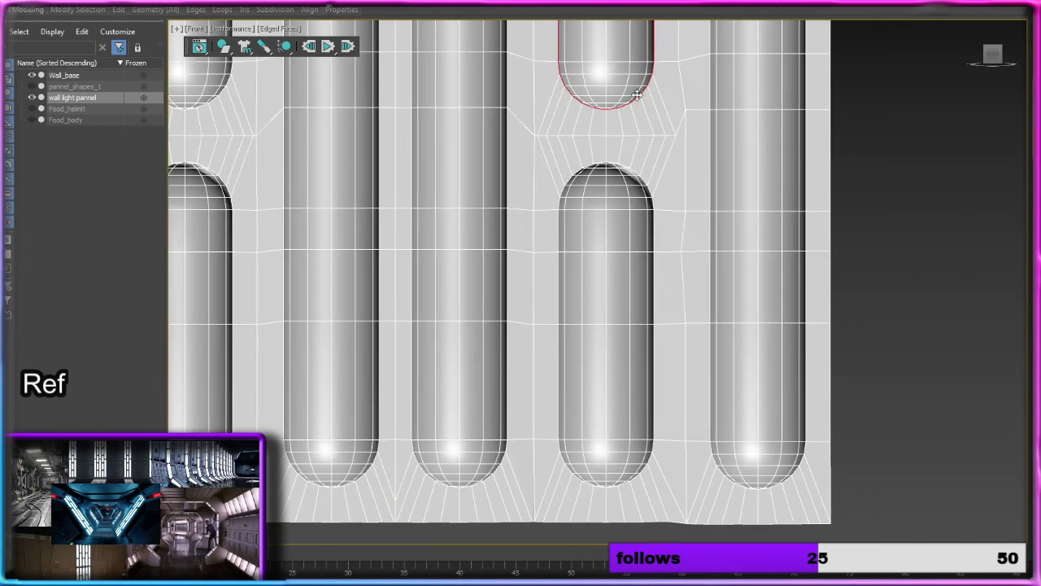
{"action": "scroll", "coordinate": [645, 230], "scroll_direction": "up", "scroll_amount": 5}
{"action": "left_click", "coordinate": [647, 235], "text": "ctrl"}
{"action": "double_click", "coordinate": [646, 235], "text": "ctrl"}
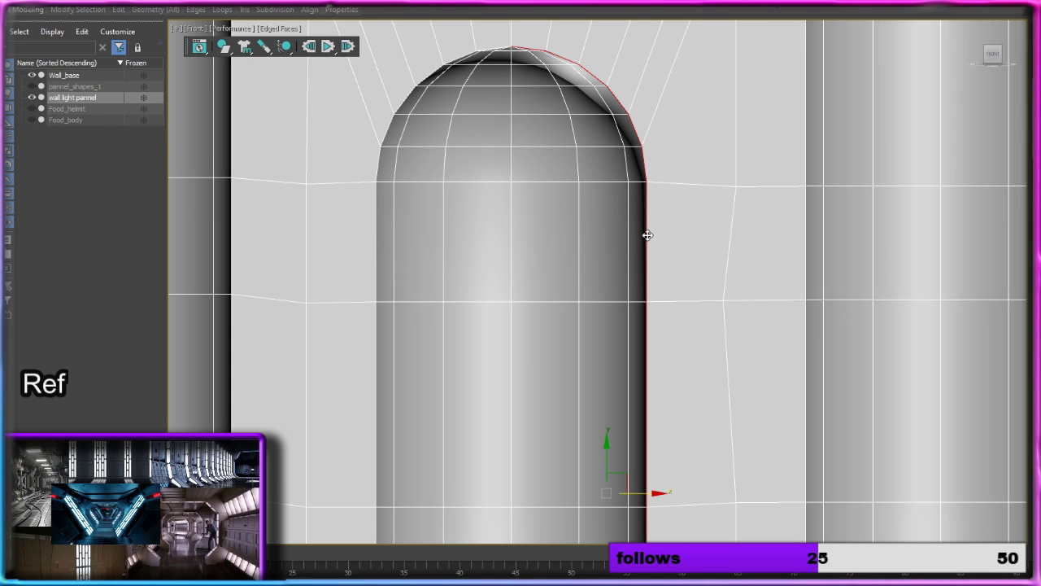
{"action": "double_click", "coordinate": [377, 210], "text": "ctrl"}
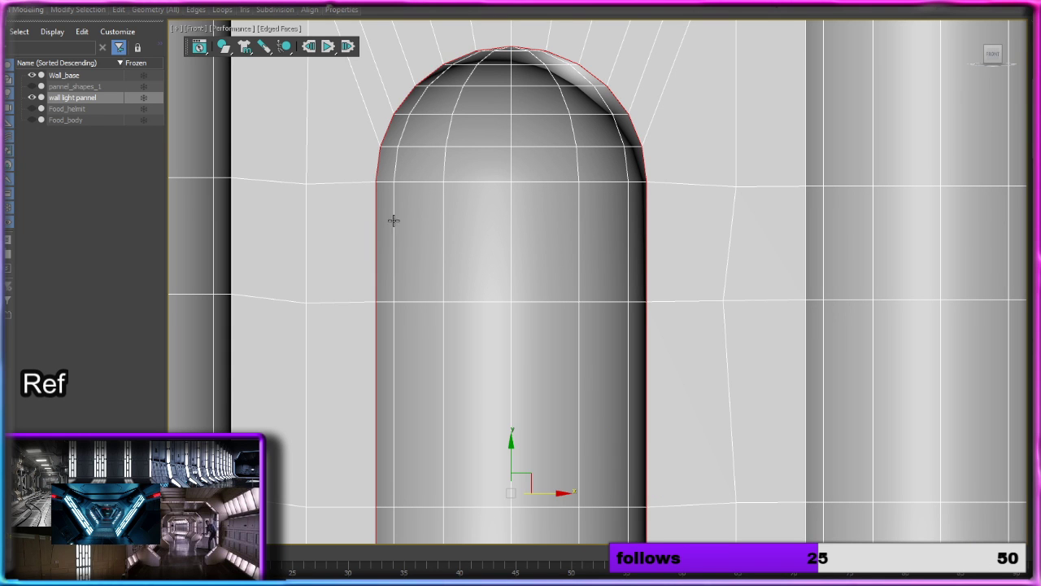
Step: Add the rim edges on both sides of the lower long recess in the panel's rightmost column to the selection
{"action": "middle_click_drag", "start_coordinate": [395, 221], "coordinate": [407, 25]}
{"action": "middle_click_drag", "start_coordinate": [596, 353], "coordinate": [568, 4]}
{"action": "middle_click_drag", "start_coordinate": [817, 105], "coordinate": [687, 259]}
{"action": "middle_click_drag", "start_coordinate": [854, 197], "coordinate": [732, 220]}
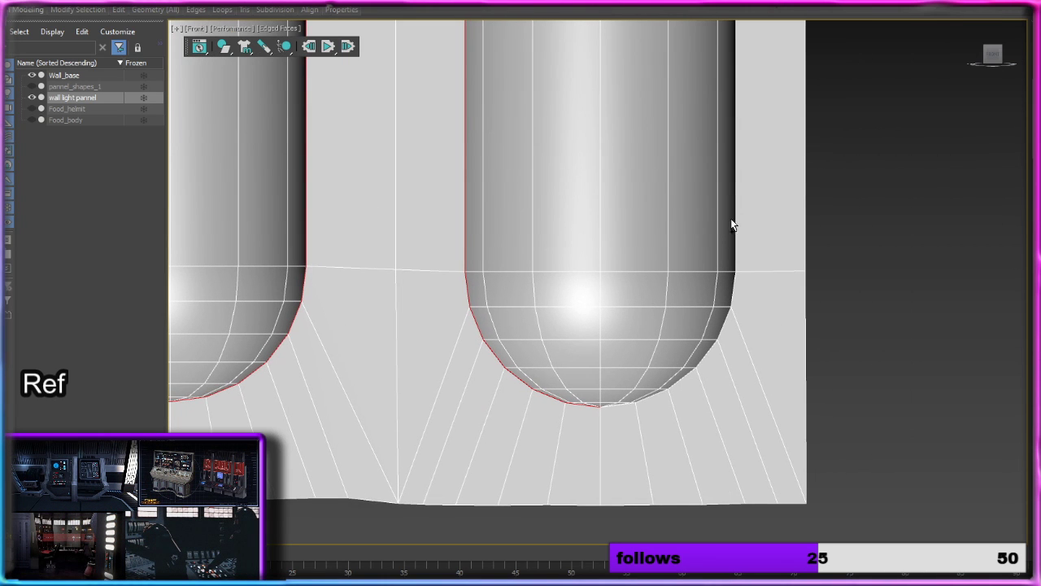
{"action": "double_click", "coordinate": [737, 213], "text": "ctrl"}
Step: Add the rim edges on both sides of the upper long recess in the rightmost column to the selection
{"action": "middle_click_drag", "start_coordinate": [777, 86], "coordinate": [779, 397]}
{"action": "middle_click_drag", "start_coordinate": [800, 142], "coordinate": [801, 379]}
{"action": "middle_click_drag", "start_coordinate": [784, 153], "coordinate": [776, 433]}
{"action": "middle_click_drag", "start_coordinate": [802, 174], "coordinate": [819, 465]}
{"action": "middle_click_drag", "start_coordinate": [799, 200], "coordinate": [832, 469]}
{"action": "middle_click_drag", "start_coordinate": [825, 170], "coordinate": [820, 298]}
{"action": "scroll", "coordinate": [815, 336], "scroll_direction": "down", "scroll_amount": 5}
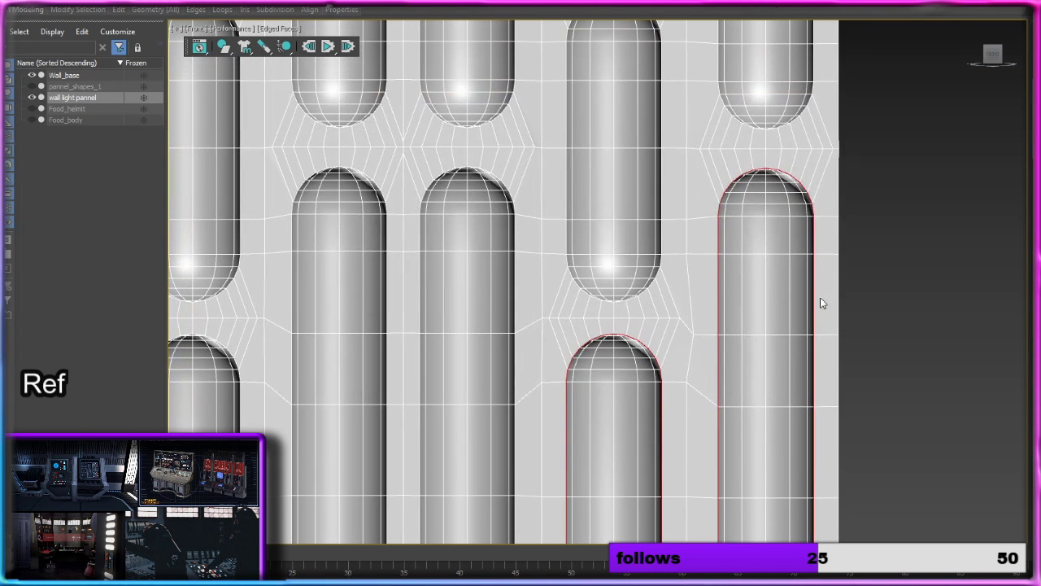
{"action": "middle_click_drag", "start_coordinate": [802, 109], "coordinate": [806, 242]}
{"action": "scroll", "coordinate": [802, 212], "scroll_direction": "up", "scroll_amount": 4}
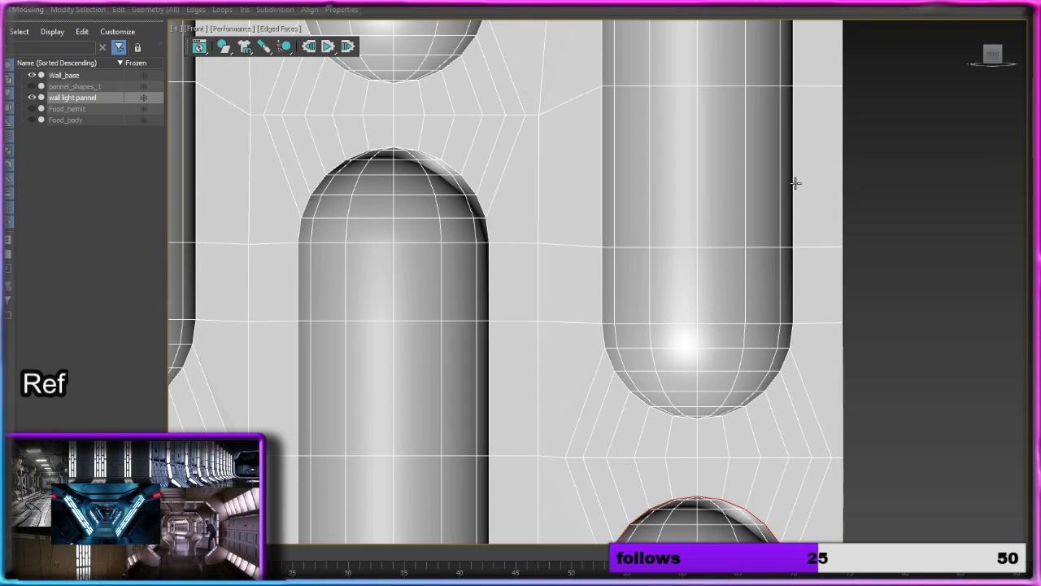
{"action": "left_click", "coordinate": [602, 232]}
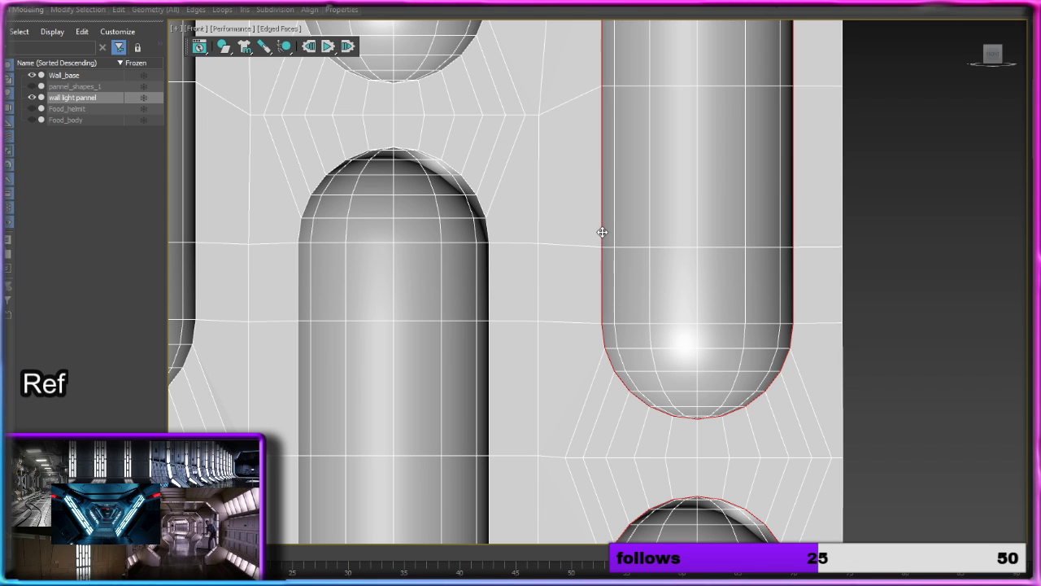
Step: Add the rim edges of the middle and second-highest short recesses in the right-hand short column to the selection
{"action": "left_click", "coordinate": [489, 272], "text": "ctrl"}
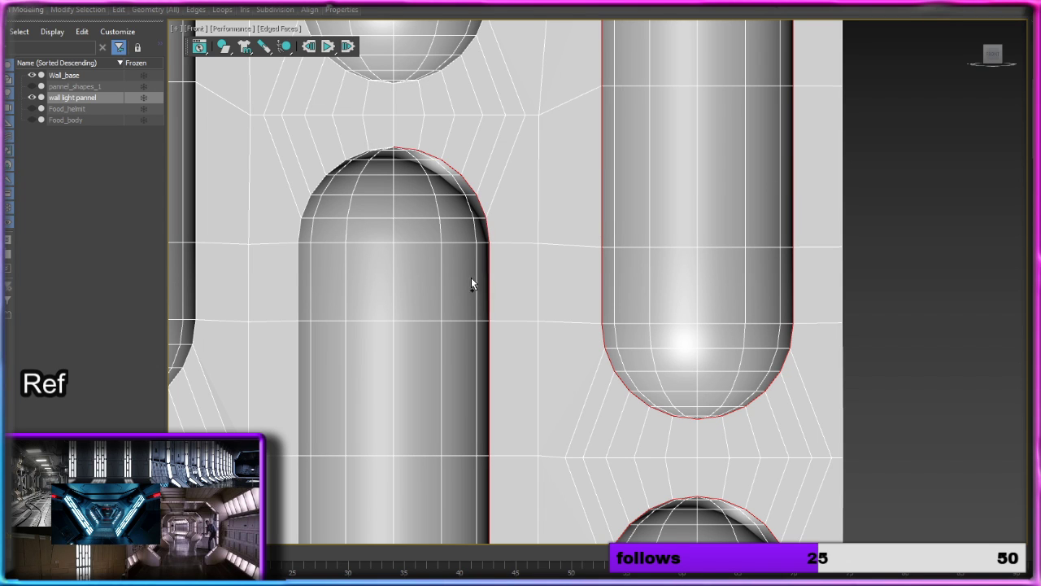
{"action": "left_click", "coordinate": [298, 265], "text": "ctrl"}
{"action": "middle_click_drag", "start_coordinate": [392, 145], "coordinate": [430, 396]}
{"action": "left_click", "coordinate": [523, 184], "text": "ctrl"}
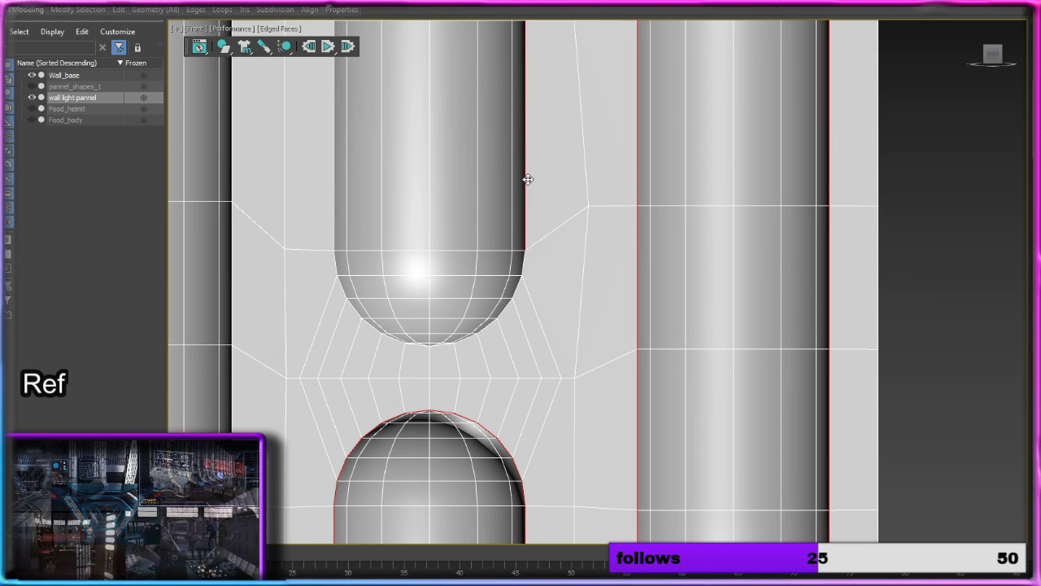
{"action": "left_click", "coordinate": [334, 192], "text": "ctrl"}
Step: Add the rim edges on both sides of the topmost short recess in the right-hand short column to the selection
{"action": "middle_click_drag", "start_coordinate": [415, 103], "coordinate": [460, 426]}
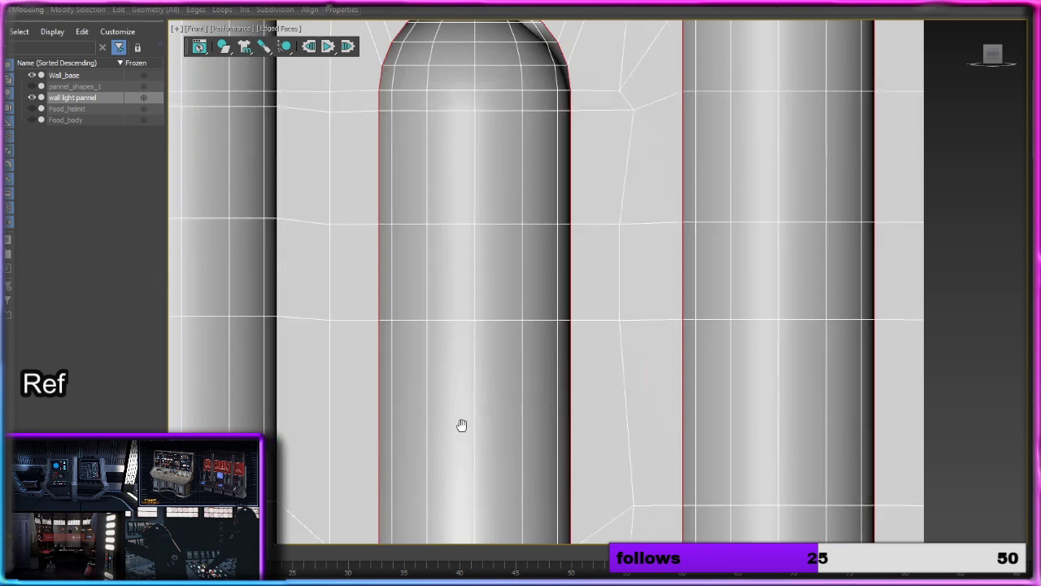
{"action": "scroll", "coordinate": [493, 354], "scroll_direction": "down", "scroll_amount": 3}
{"action": "middle_click_drag", "start_coordinate": [515, 250], "coordinate": [518, 419]}
{"action": "scroll", "coordinate": [543, 206], "scroll_direction": "up", "scroll_amount": 2}
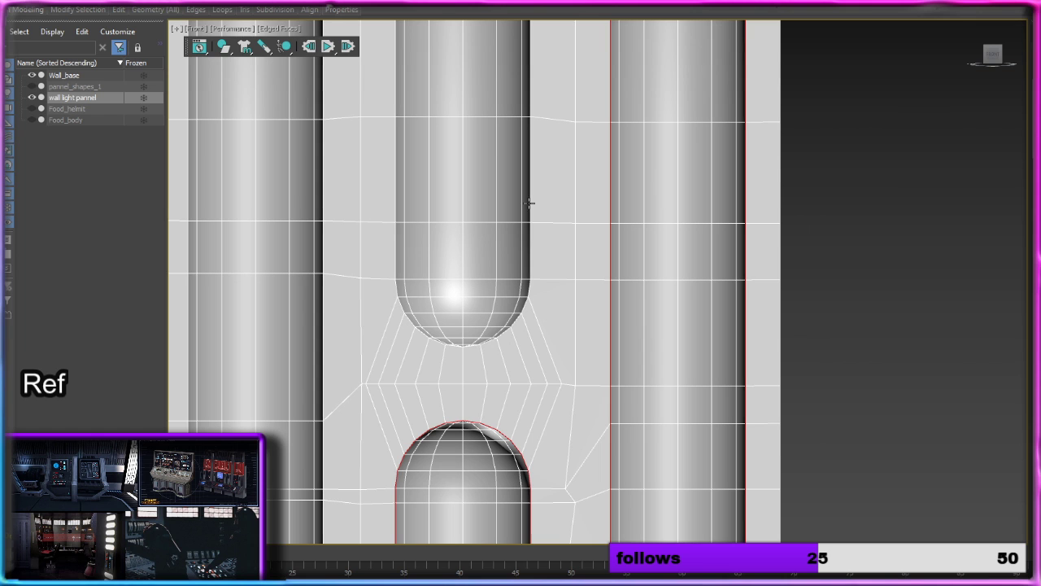
{"action": "left_click", "coordinate": [529, 203], "text": "ctrl"}
{"action": "left_click", "coordinate": [396, 194], "text": "ctrl"}
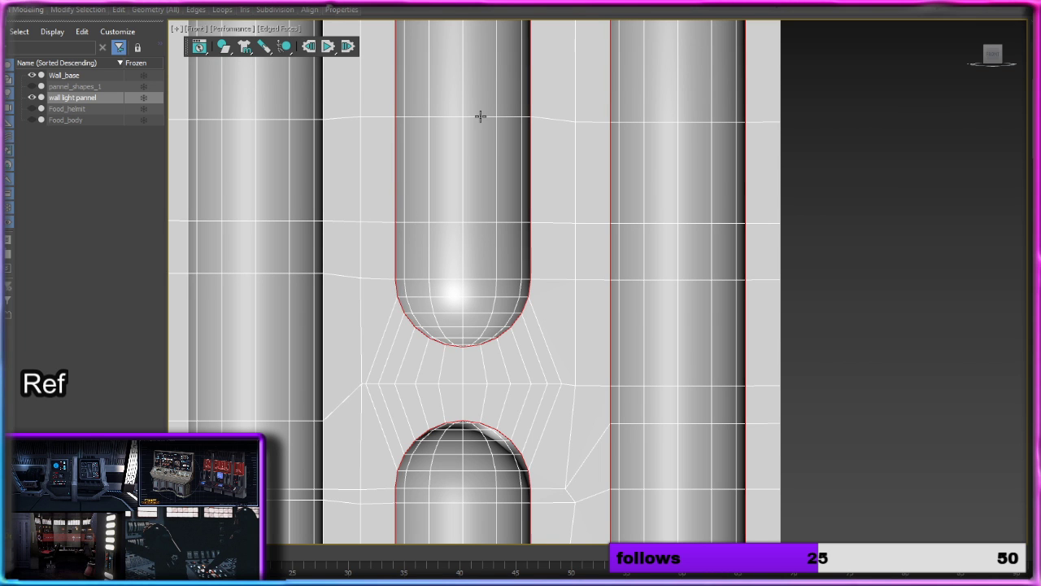
Step: Add the rim edges on both sides of the upper long recess in the fourth column from the left to the selection
{"action": "middle_click_drag", "start_coordinate": [479, 116], "coordinate": [513, 458]}
{"action": "middle_click_drag", "start_coordinate": [413, 388], "coordinate": [431, 246]}
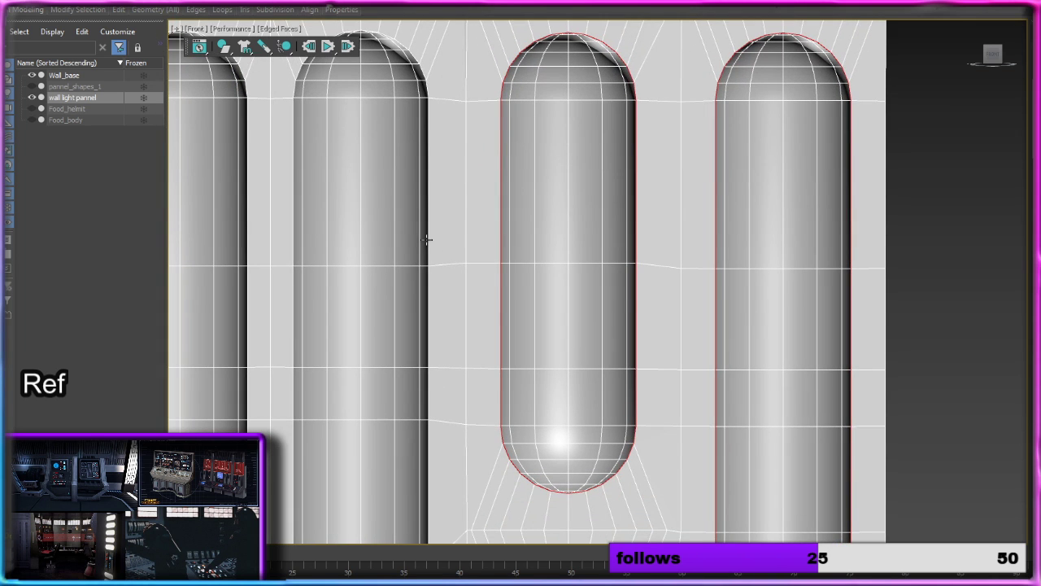
{"action": "left_click", "coordinate": [426, 239], "text": "ctrl"}
{"action": "left_click", "coordinate": [292, 234], "text": "ctrl"}
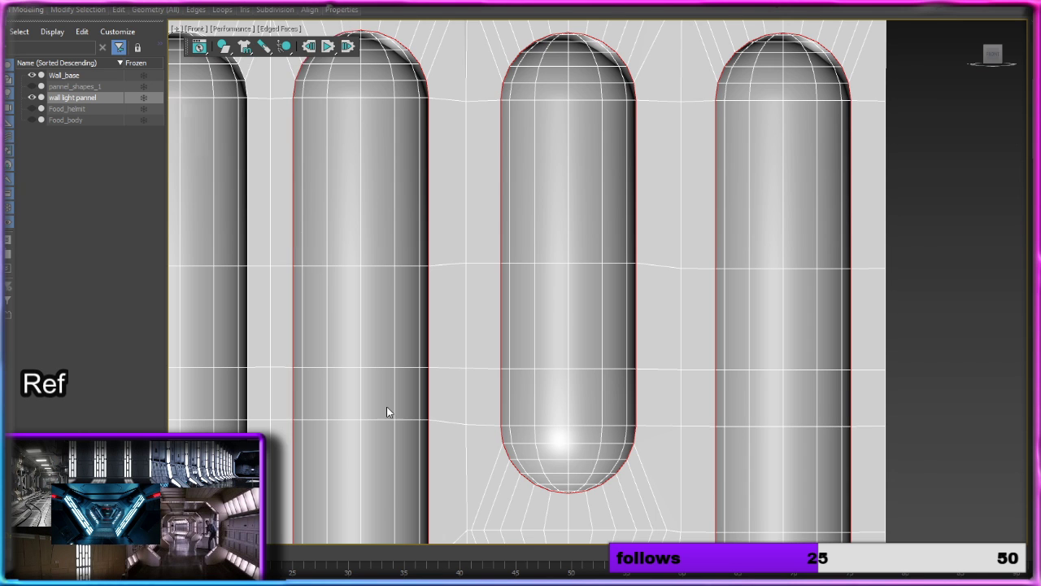
Step: Add the rim edges on both sides of the lower long recess in the fourth column from the left to the selection
{"action": "middle_click_drag", "start_coordinate": [389, 409], "coordinate": [427, 96]}
{"action": "middle_click_drag", "start_coordinate": [432, 509], "coordinate": [430, 156]}
{"action": "middle_click_drag", "start_coordinate": [413, 423], "coordinate": [444, 109]}
{"action": "middle_click_drag", "start_coordinate": [440, 384], "coordinate": [459, 168]}
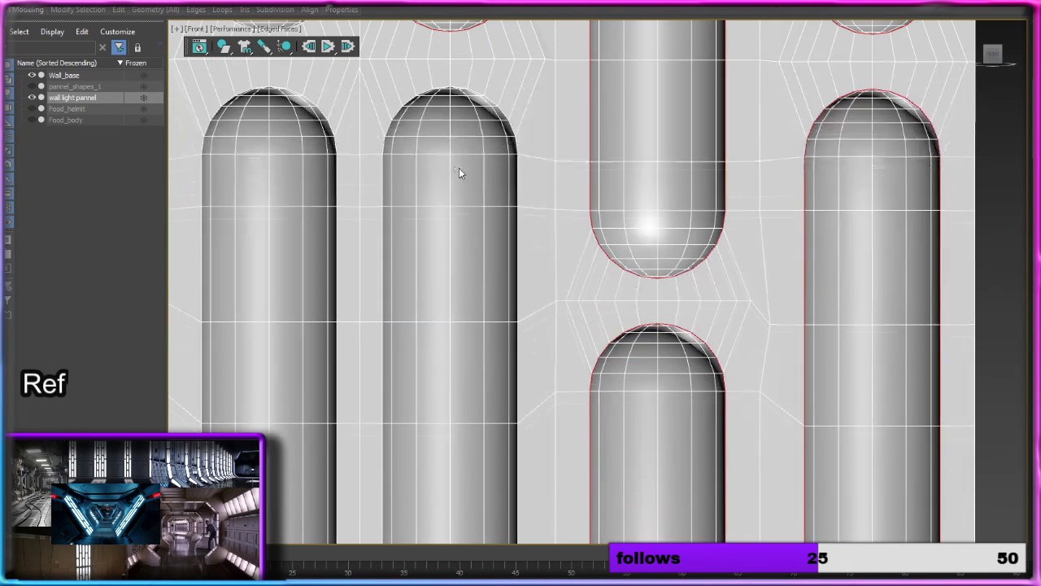
{"action": "middle_click_drag", "start_coordinate": [527, 393], "coordinate": [547, 198]}
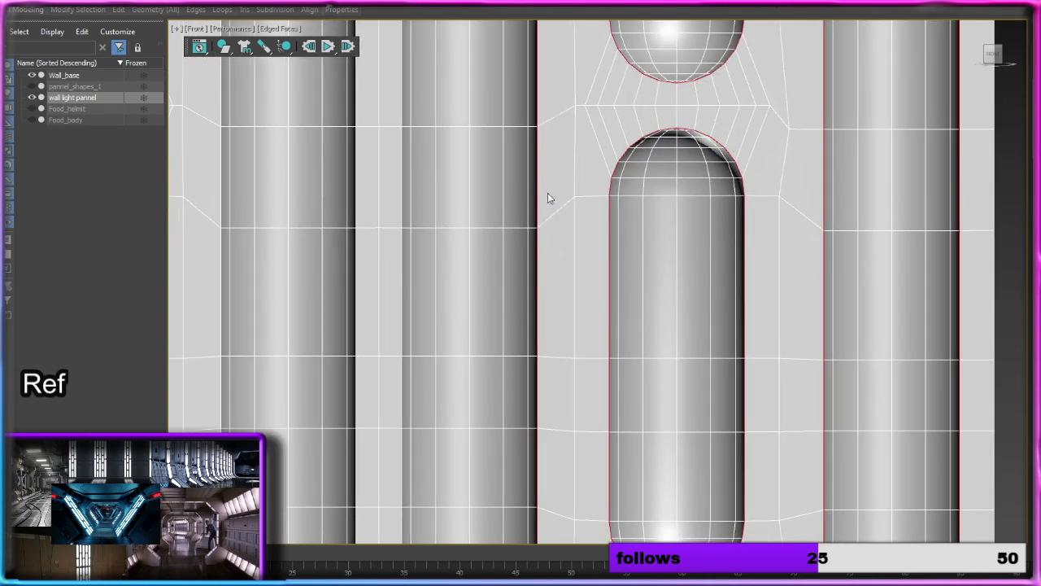
{"action": "double_click", "coordinate": [400, 217], "text": "ctrl"}
Step: Check the rim edge selection on the three right-hand columns over the panel's full height
{"action": "middle_click_drag", "start_coordinate": [477, 410], "coordinate": [509, 104]}
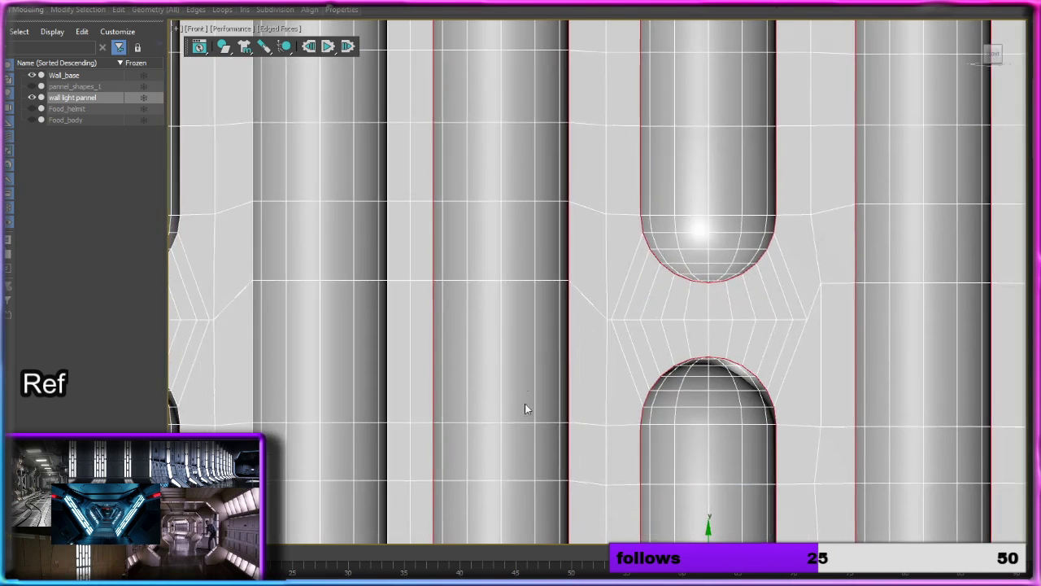
{"action": "middle_click_drag", "start_coordinate": [524, 410], "coordinate": [512, 190]}
{"action": "scroll", "coordinate": [513, 252], "scroll_direction": "down", "scroll_amount": 6}
{"action": "middle_click_drag", "start_coordinate": [516, 239], "coordinate": [635, 337]}
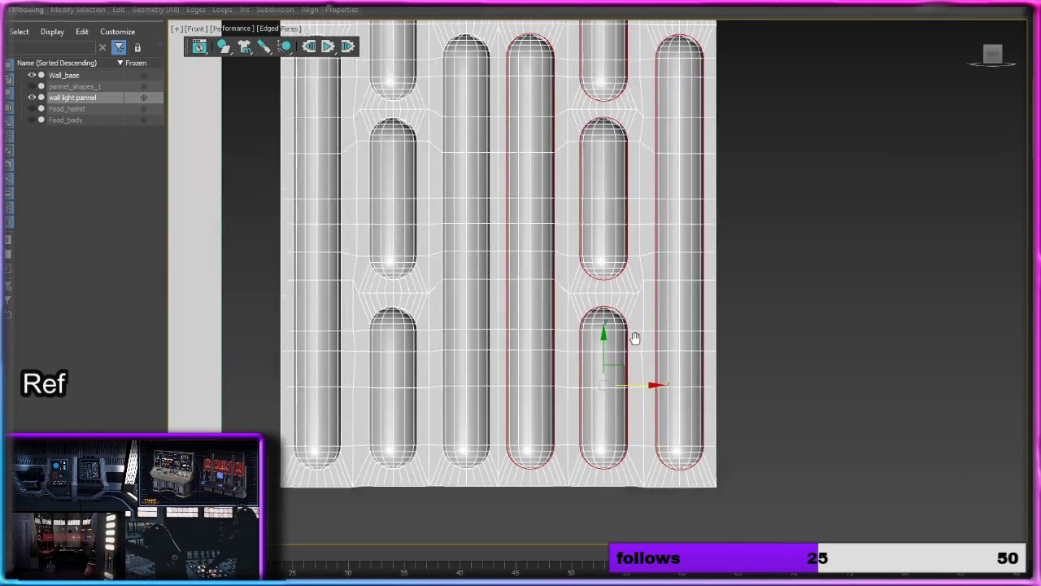
{"action": "scroll", "coordinate": [636, 338], "scroll_direction": "down", "scroll_amount": 4}
{"action": "middle_click_drag", "start_coordinate": [640, 226], "coordinate": [630, 318]}
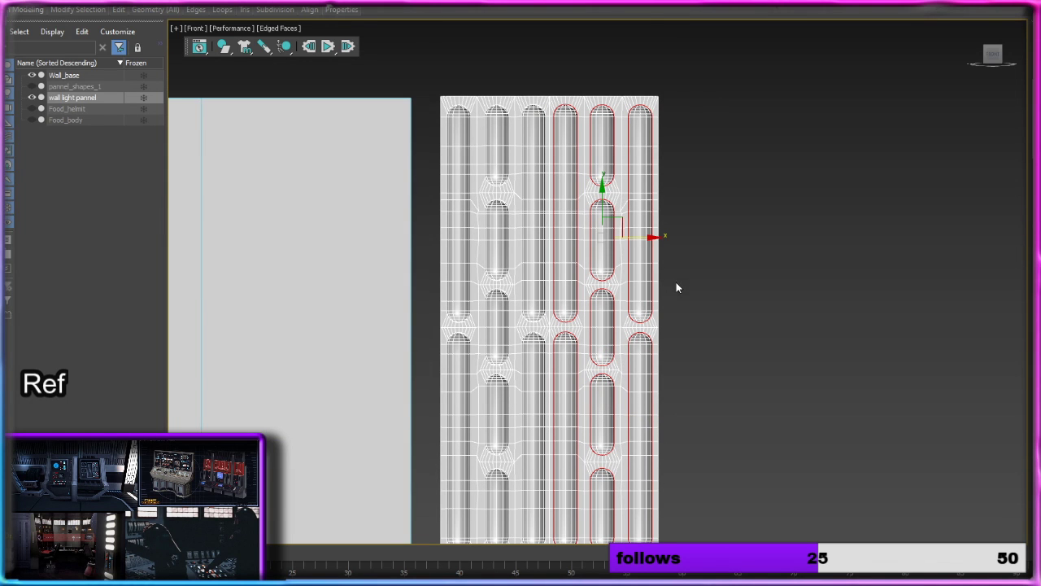
{"action": "scroll", "coordinate": [667, 296], "scroll_direction": "up", "scroll_amount": 8}
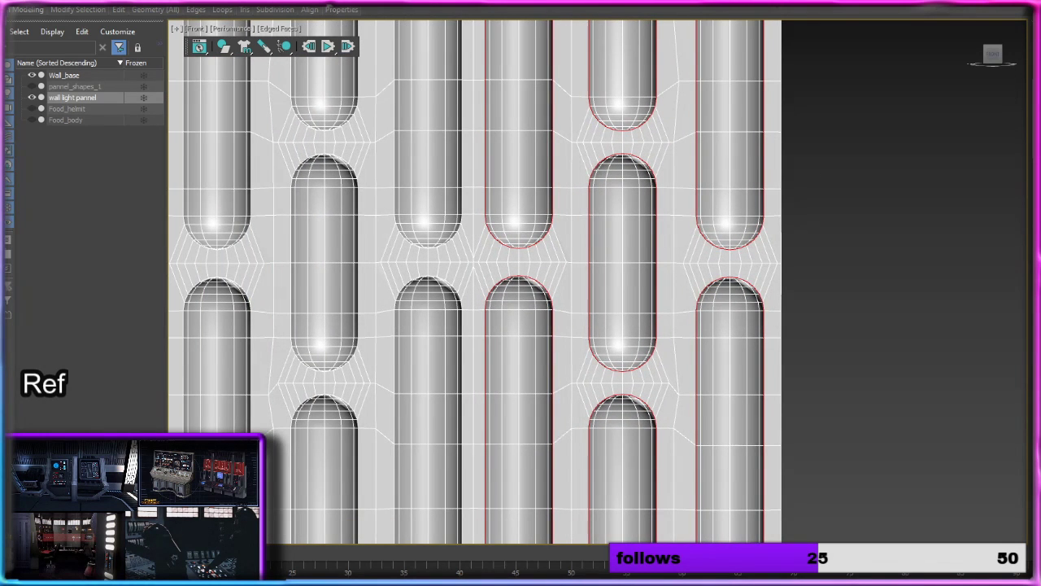
Step: Set up a Chamfer on the selected rim edges with amount 0.359, 1 connect edge segment and edge depth 0.28
{"action": "key", "text": "ctrl+shift+c"}
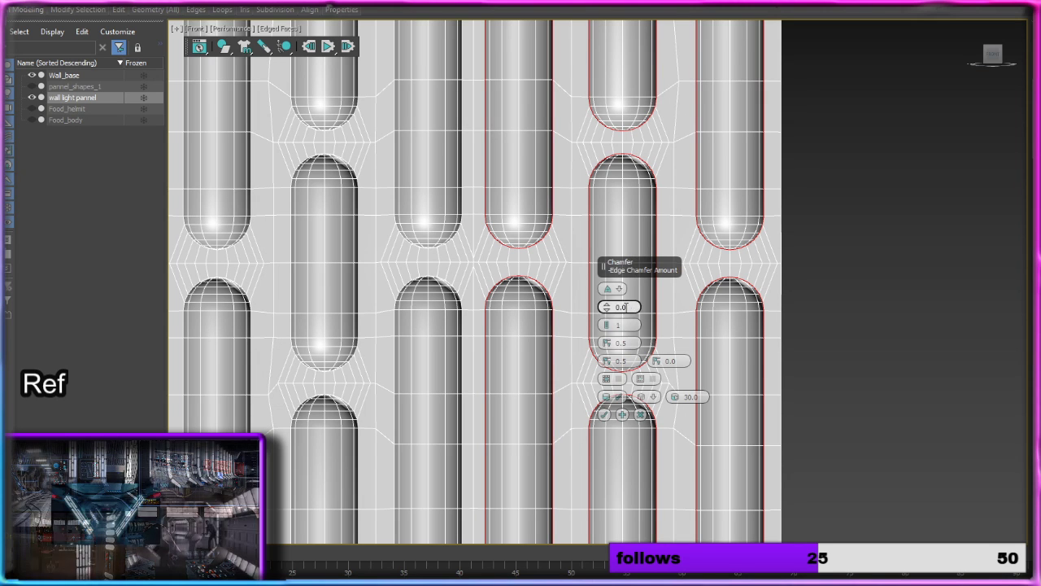
{"action": "mouse_move", "coordinate": [607, 325]}
{"action": "left_mouse_down"}
{"action": "mouse_move", "coordinate": [607, 296]}
{"action": "mouse_move", "coordinate": [607, 334]}
{"action": "mouse_move", "coordinate": [606, 313]}
{"action": "mouse_move", "coordinate": [609, 325]}
{"action": "left_mouse_up"}
{"action": "middle_click_drag", "start_coordinate": [802, 286], "coordinate": [737, 275], "text": "alt"}
{"action": "scroll", "coordinate": [698, 253], "scroll_direction": "up", "scroll_amount": 5}
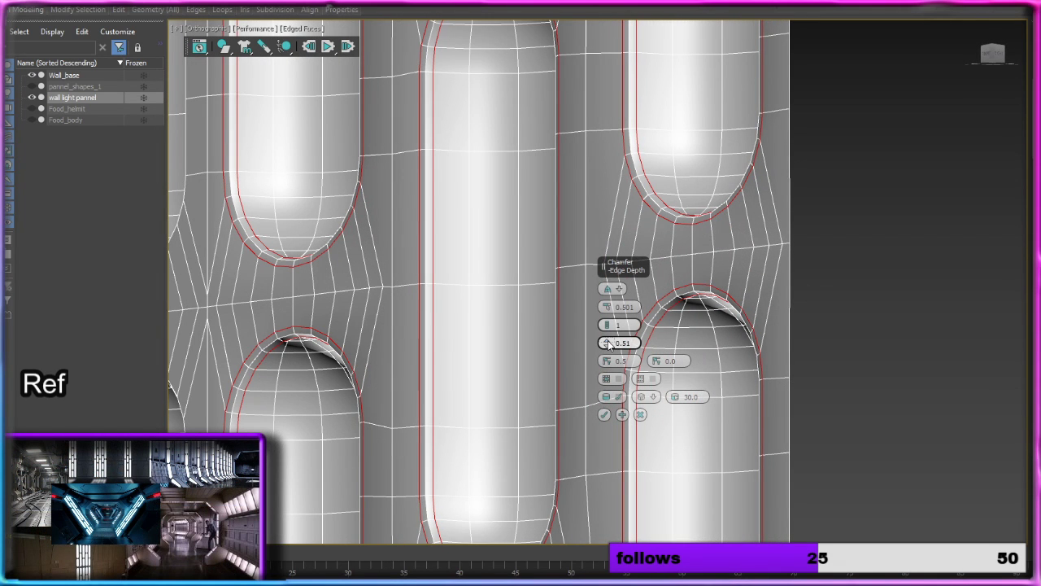
{"action": "left_click_drag", "start_coordinate": [609, 327], "coordinate": [607, 364]}
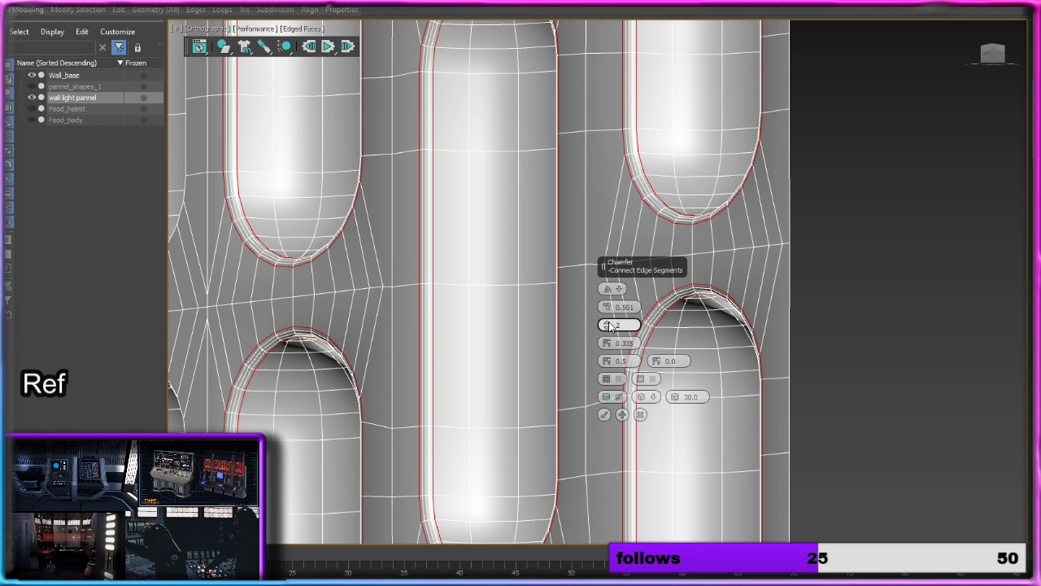
{"action": "mouse_move", "coordinate": [609, 326]}
{"action": "left_mouse_down"}
{"action": "mouse_move", "coordinate": [606, 305]}
{"action": "mouse_move", "coordinate": [607, 324]}
{"action": "left_mouse_up"}
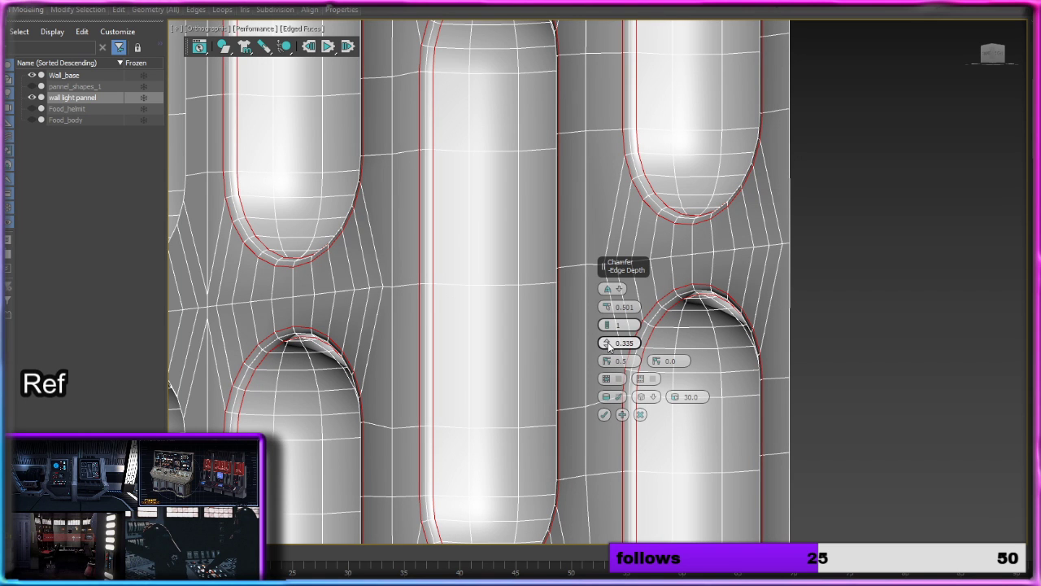
{"action": "left_click_drag", "start_coordinate": [610, 345], "coordinate": [605, 307]}
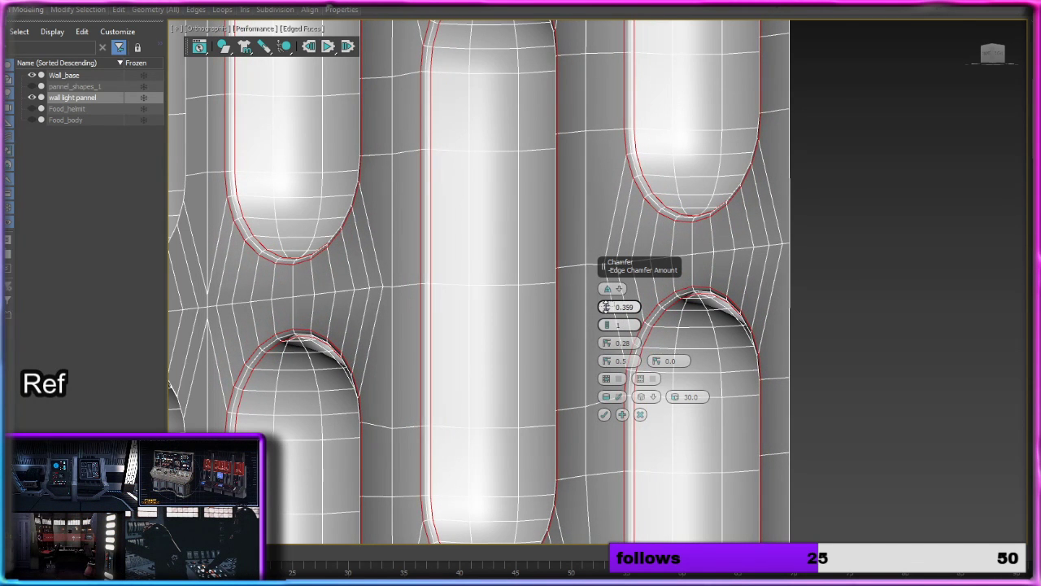
Step: Examine the chamfer preview on the recess rims along the panel's top, middle and bottom, including a close-up of a rounded lower end
{"action": "scroll", "coordinate": [491, 301], "scroll_direction": "down", "scroll_amount": 6}
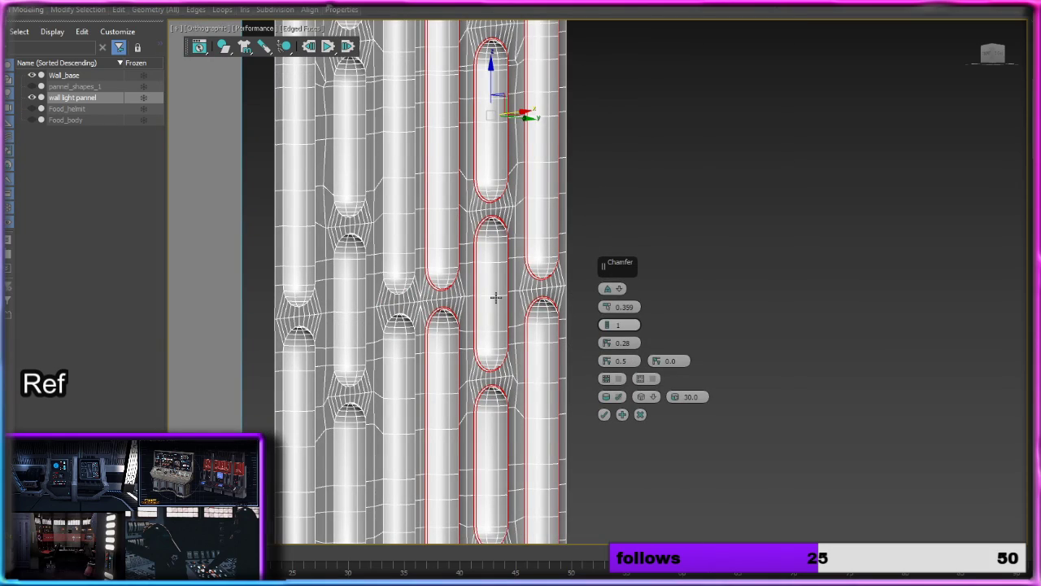
{"action": "middle_click_drag", "start_coordinate": [496, 298], "coordinate": [556, 318], "text": "alt"}
{"action": "middle_click_drag", "start_coordinate": [491, 280], "coordinate": [531, 413]}
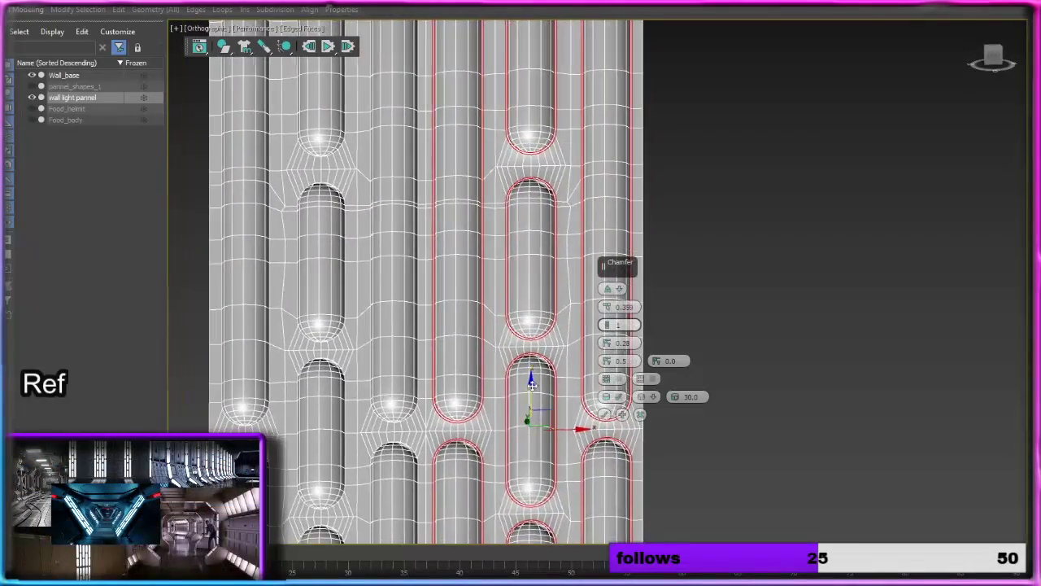
{"action": "middle_click_drag", "start_coordinate": [527, 267], "coordinate": [515, 435]}
{"action": "scroll", "coordinate": [519, 301], "scroll_direction": "up", "scroll_amount": 5}
{"action": "middle_click_drag", "start_coordinate": [519, 305], "coordinate": [544, 346], "text": "alt"}
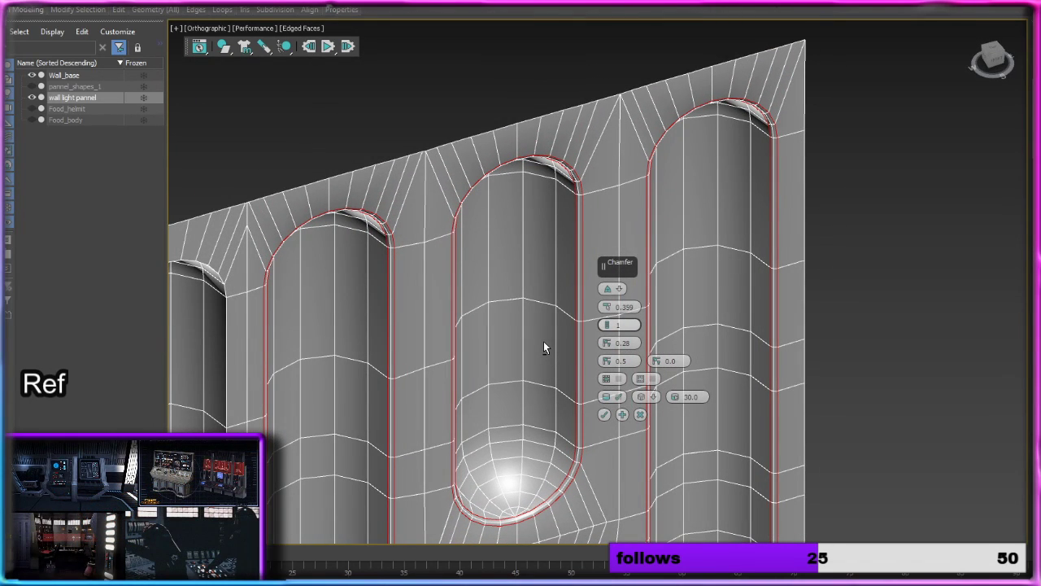
{"action": "middle_click_drag", "start_coordinate": [544, 341], "coordinate": [478, 187], "text": "alt"}
{"action": "scroll", "coordinate": [474, 229], "scroll_direction": "down", "scroll_amount": 4}
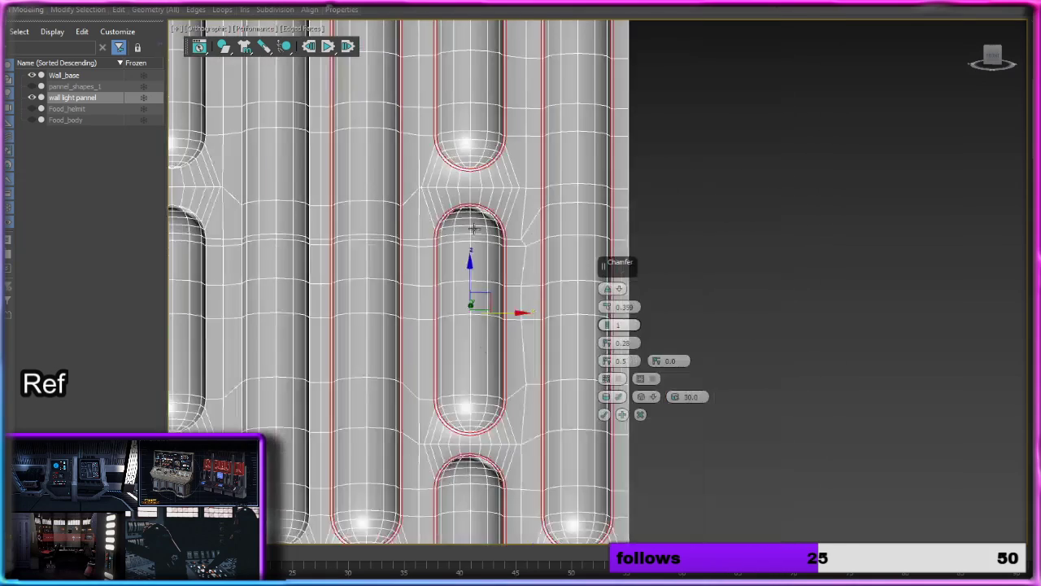
{"action": "middle_click_drag", "start_coordinate": [475, 228], "coordinate": [447, 133]}
{"action": "scroll", "coordinate": [480, 345], "scroll_direction": "up", "scroll_amount": 5}
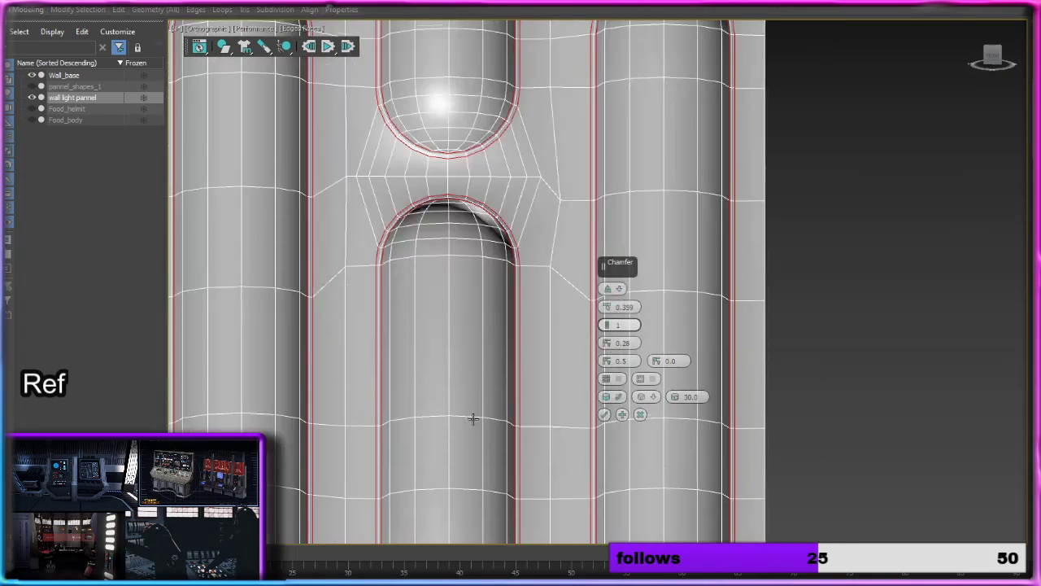
{"action": "middle_click_drag", "start_coordinate": [473, 419], "coordinate": [519, 206]}
{"action": "middle_click_drag", "start_coordinate": [522, 360], "coordinate": [584, 364], "text": "alt"}
{"action": "scroll", "coordinate": [416, 295], "scroll_direction": "up", "scroll_amount": 2}
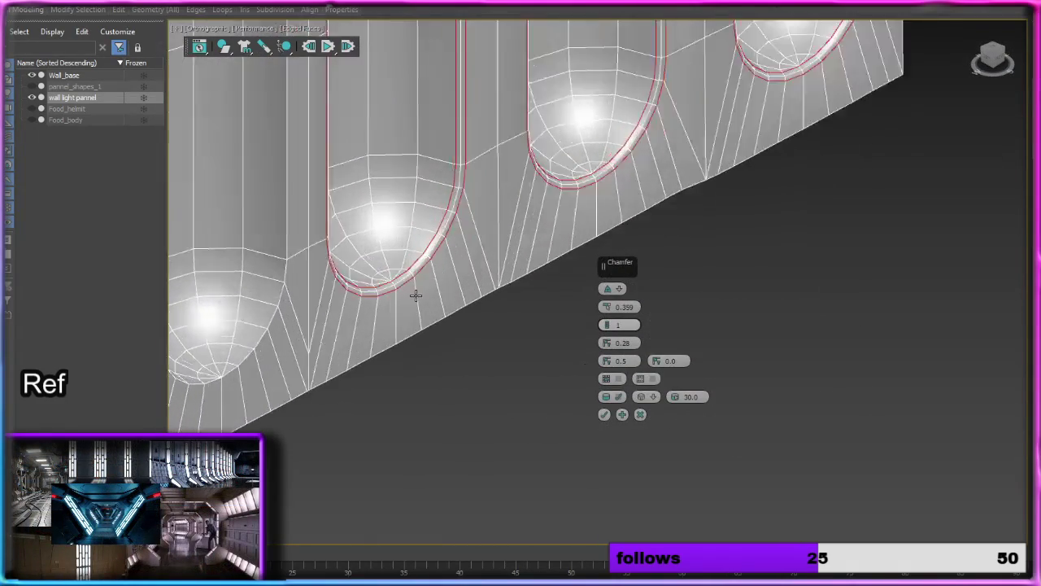
{"action": "scroll", "coordinate": [416, 295], "scroll_direction": "up", "scroll_amount": 2}
{"action": "scroll", "coordinate": [381, 244], "scroll_direction": "up", "scroll_amount": 3}
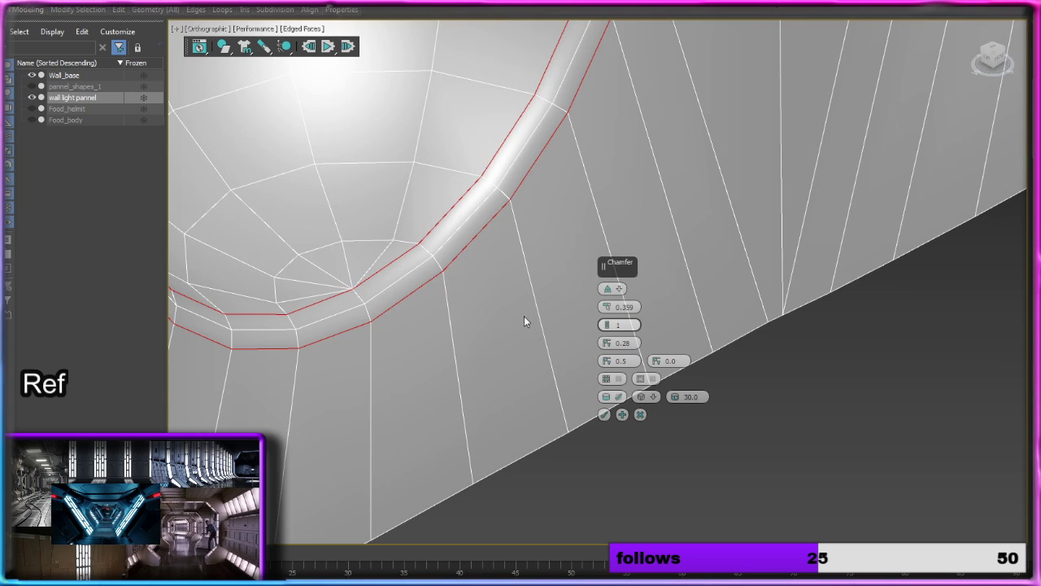
{"action": "scroll", "coordinate": [492, 300], "scroll_direction": "down", "scroll_amount": 5}
{"action": "middle_click_drag", "start_coordinate": [594, 198], "coordinate": [524, 173], "text": "alt"}
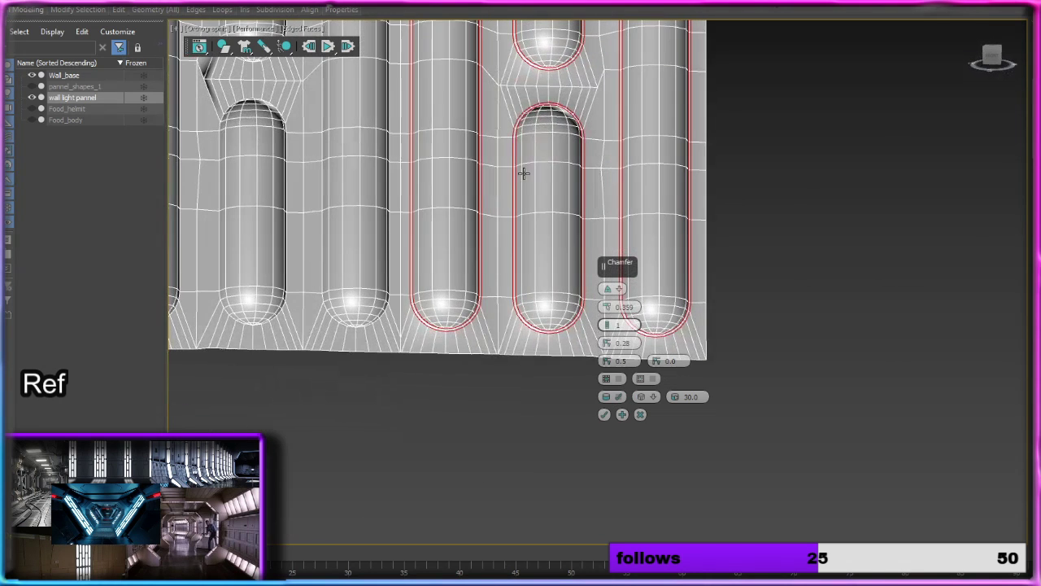
Step: Apply the chamfer to the recess rims and clear the edge selection
{"action": "left_click", "coordinate": [605, 414]}
{"action": "left_click", "coordinate": [582, 404]}
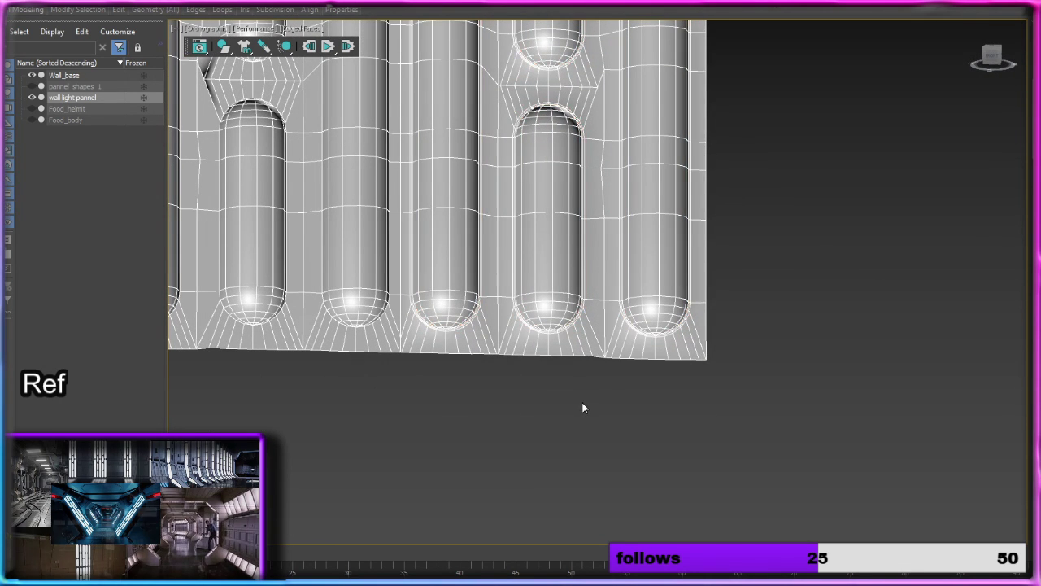
{"action": "mouse_move", "coordinate": [583, 405]}
{"action": "middle_mouse_down", "text": "alt"}
{"action": "mouse_move", "coordinate": [606, 383]}
{"action": "mouse_move", "coordinate": [593, 367]}
{"action": "middle_mouse_up", "text": "alt"}
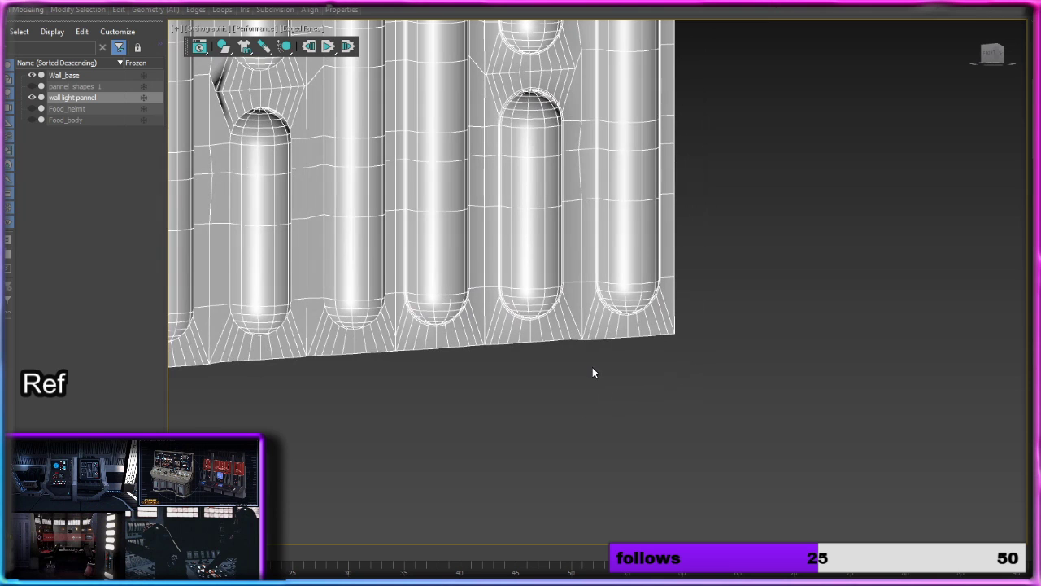
Step: Turn off the edge display and examine the smooth shading of the chamfered recesses across the whole panel and up close
{"action": "left_click", "coordinate": [308, 29]}
{"action": "left_click", "coordinate": [358, 168]}
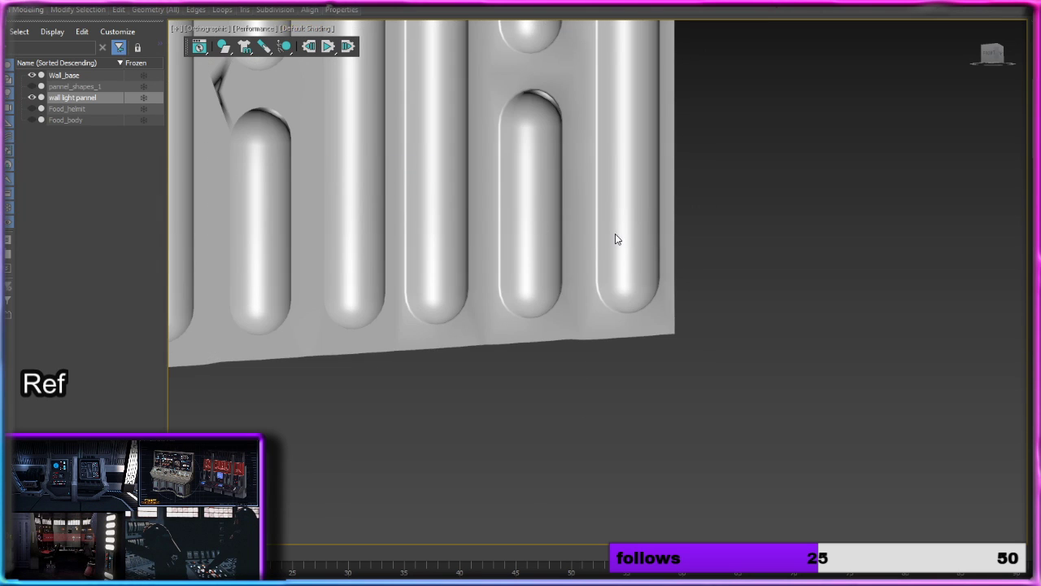
{"action": "middle_click_drag", "start_coordinate": [616, 235], "coordinate": [621, 469]}
{"action": "scroll", "coordinate": [589, 309], "scroll_direction": "down", "scroll_amount": 5}
{"action": "scroll", "coordinate": [594, 430], "scroll_direction": "up", "scroll_amount": 6}
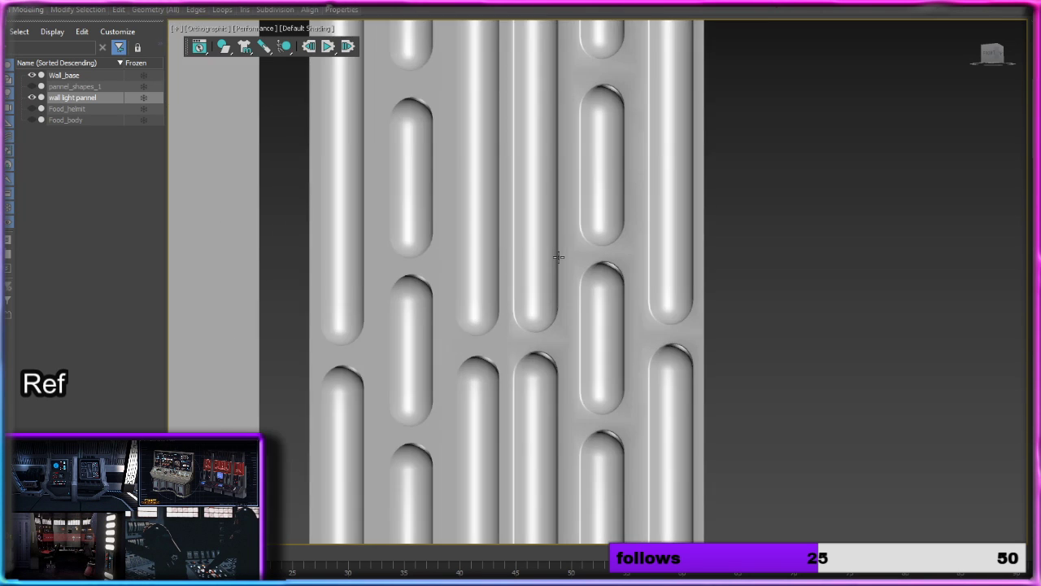
{"action": "mouse_move", "coordinate": [559, 257]}
{"action": "middle_mouse_down", "text": "alt"}
{"action": "mouse_move", "coordinate": [529, 257]}
{"action": "mouse_move", "coordinate": [587, 239]}
{"action": "middle_mouse_up", "text": "alt"}
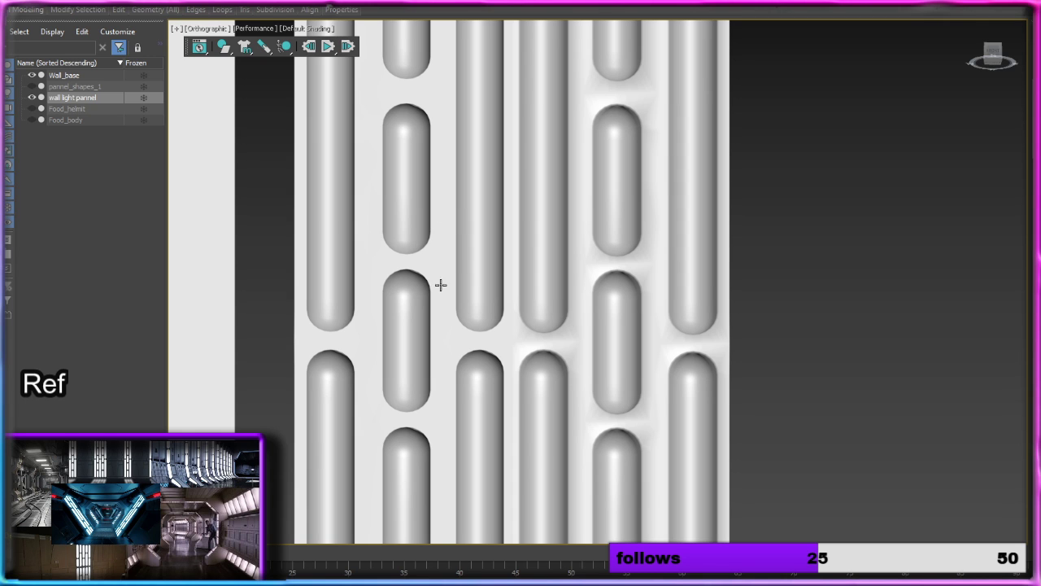
{"action": "scroll", "coordinate": [459, 295], "scroll_direction": "down", "scroll_amount": 5}
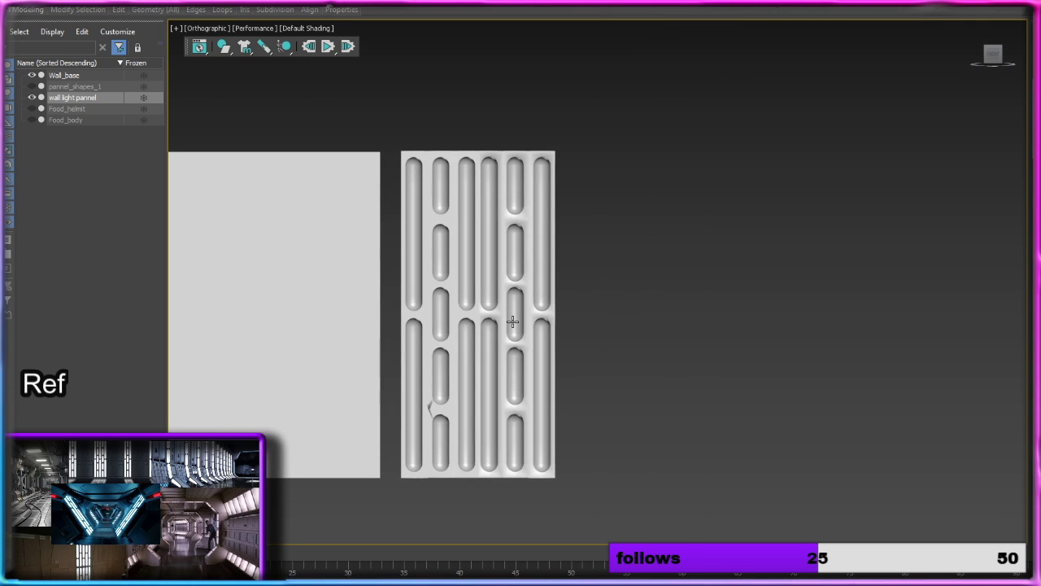
{"action": "scroll", "coordinate": [513, 317], "scroll_direction": "up", "scroll_amount": 5}
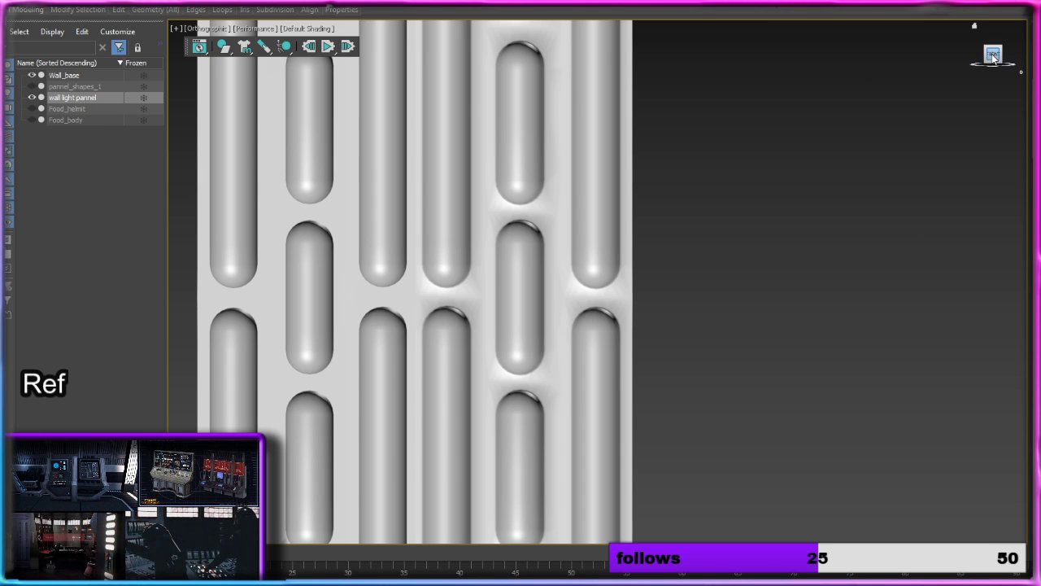
{"action": "middle_click_drag", "start_coordinate": [576, 249], "coordinate": [610, 260]}
{"action": "scroll", "coordinate": [642, 220], "scroll_direction": "down", "scroll_amount": 3}
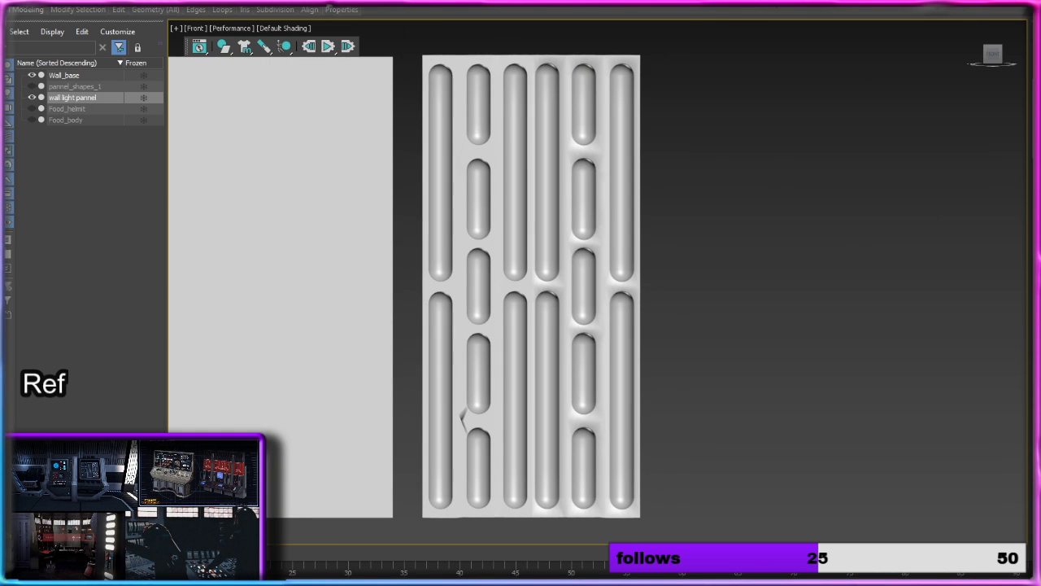
Step: Show edged faces and delete all polygons of the three left-hand columns of the light panel
{"action": "left_click", "coordinate": [296, 29]}
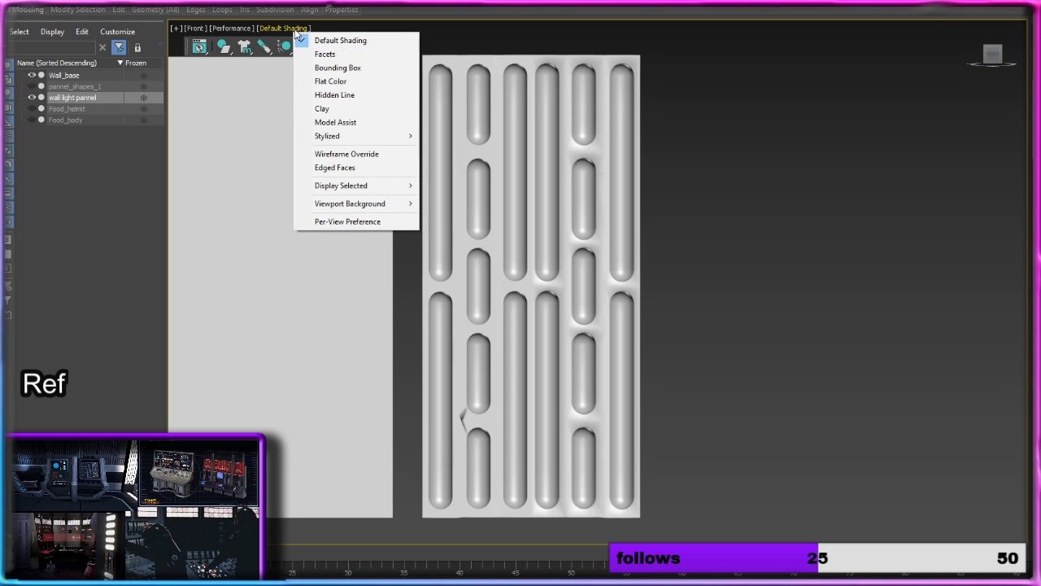
{"action": "left_click", "coordinate": [337, 165]}
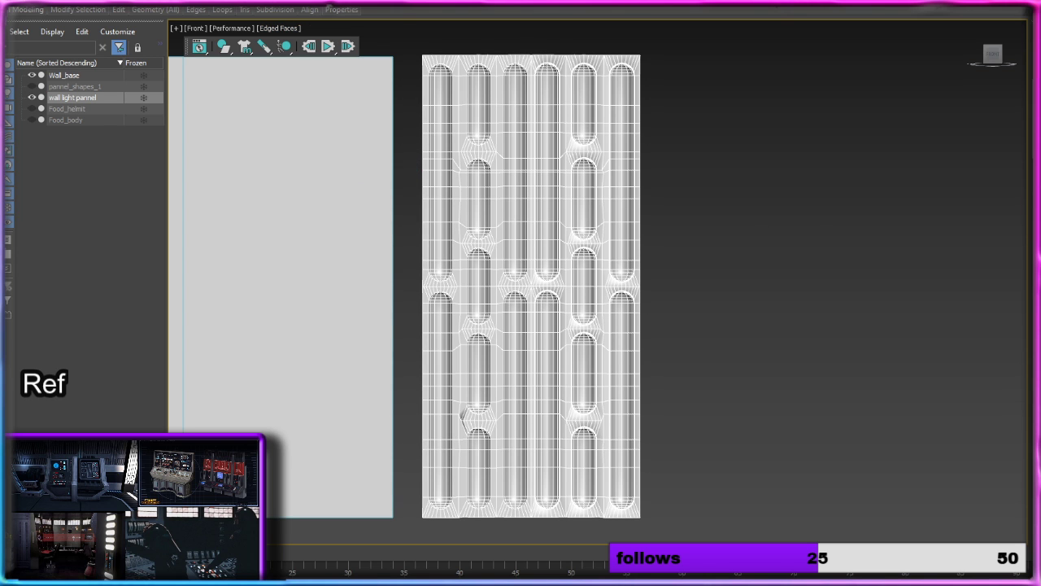
{"action": "key", "text": "4"}
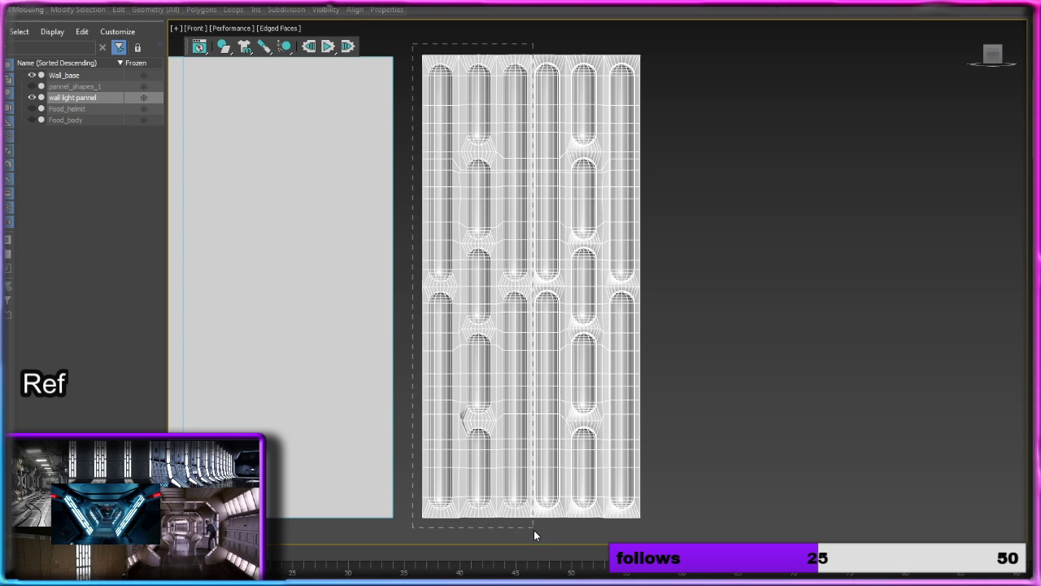
{"action": "left_click_drag", "start_coordinate": [534, 531], "coordinate": [531, 537]}
{"action": "scroll", "coordinate": [519, 330], "scroll_direction": "up", "scroll_amount": 5}
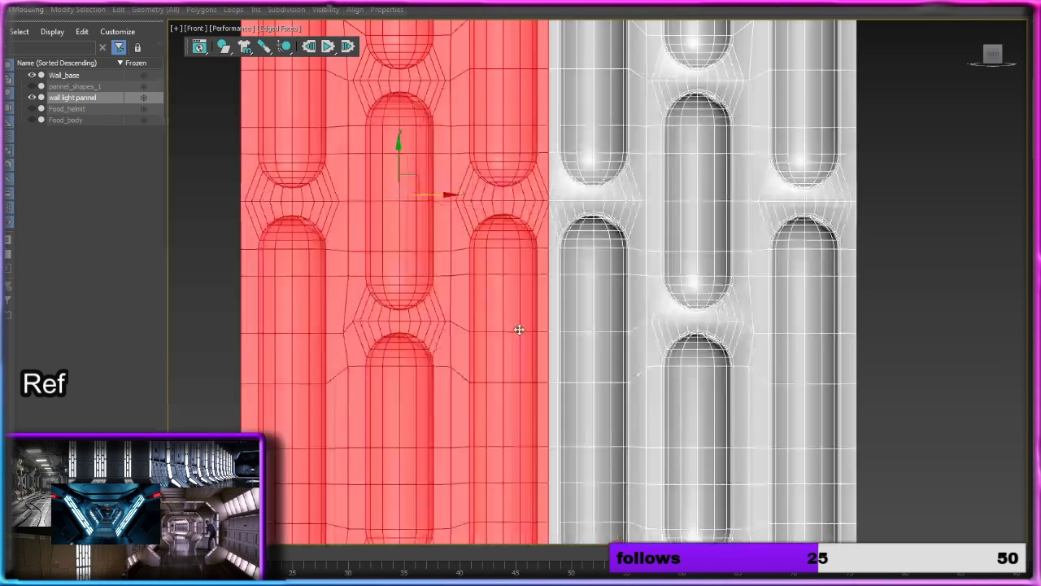
{"action": "scroll", "coordinate": [519, 329], "scroll_direction": "down", "scroll_amount": 6}
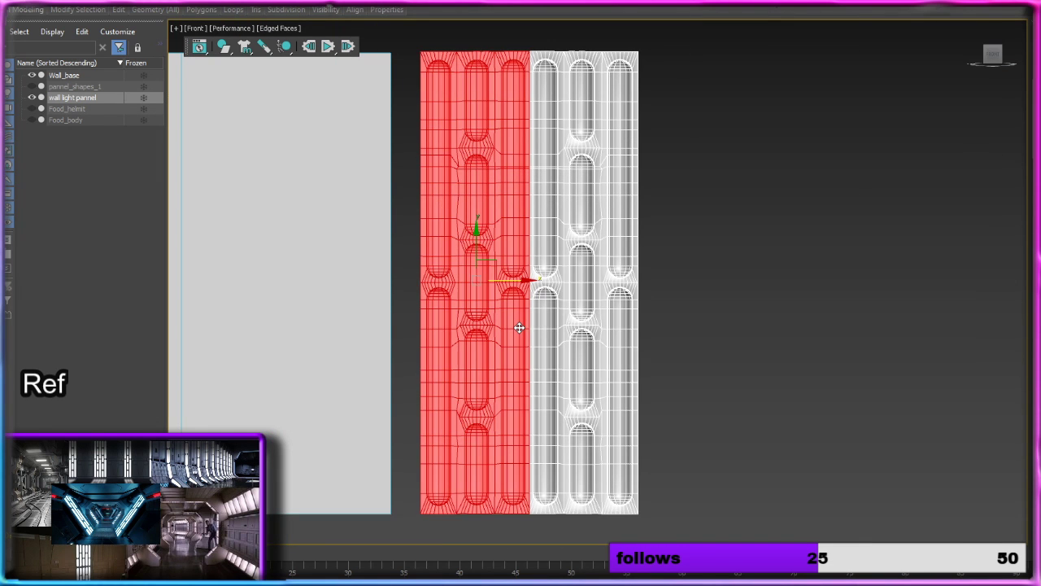
{"action": "key", "text": "Delete"}
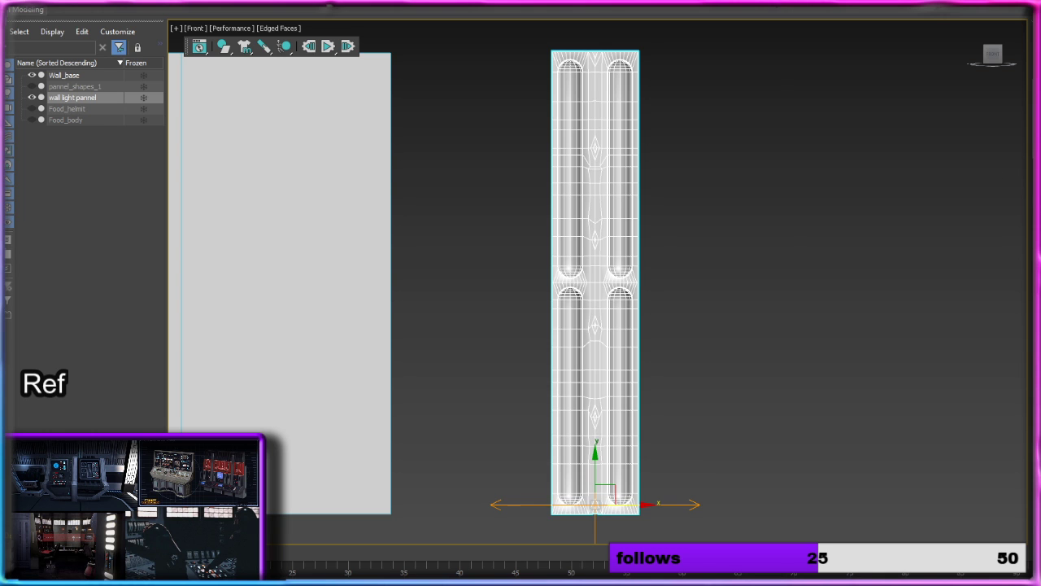
Step: Move the Symmetry mirror plane to the remaining half's inner edge so the mirrored panel has six evenly spaced columns
{"action": "key", "text": "1"}
{"action": "left_click_drag", "start_coordinate": [625, 502], "coordinate": [566, 511]}
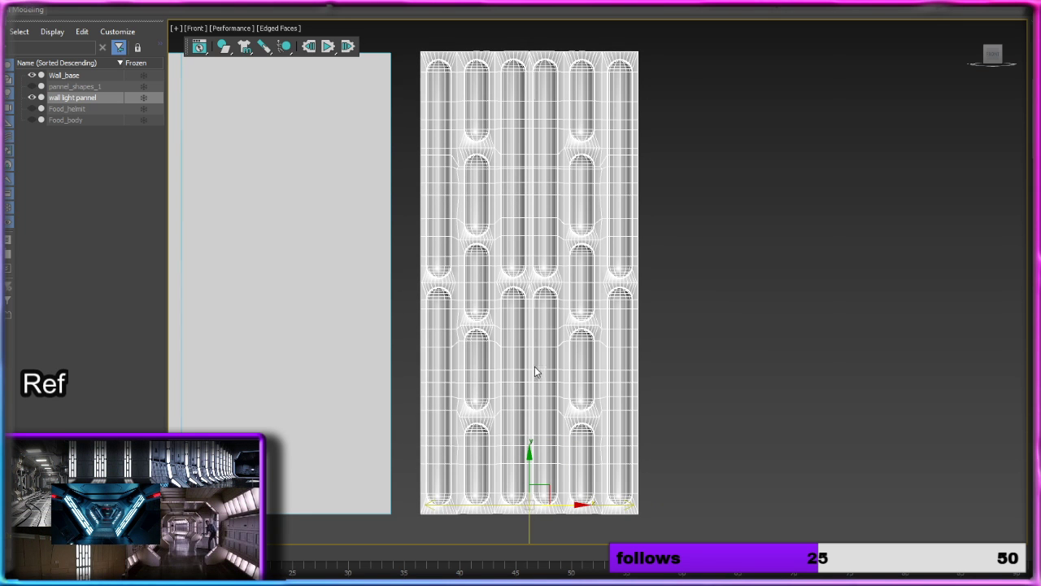
{"action": "scroll", "coordinate": [534, 365], "scroll_direction": "up", "scroll_amount": 8}
{"action": "middle_click_drag", "start_coordinate": [535, 350], "coordinate": [541, 584]}
{"action": "middle_click_drag", "start_coordinate": [546, 314], "coordinate": [562, 349]}
{"action": "scroll", "coordinate": [543, 375], "scroll_direction": "down", "scroll_amount": 8}
{"action": "left_click_drag", "start_coordinate": [563, 426], "coordinate": [563, 426]}
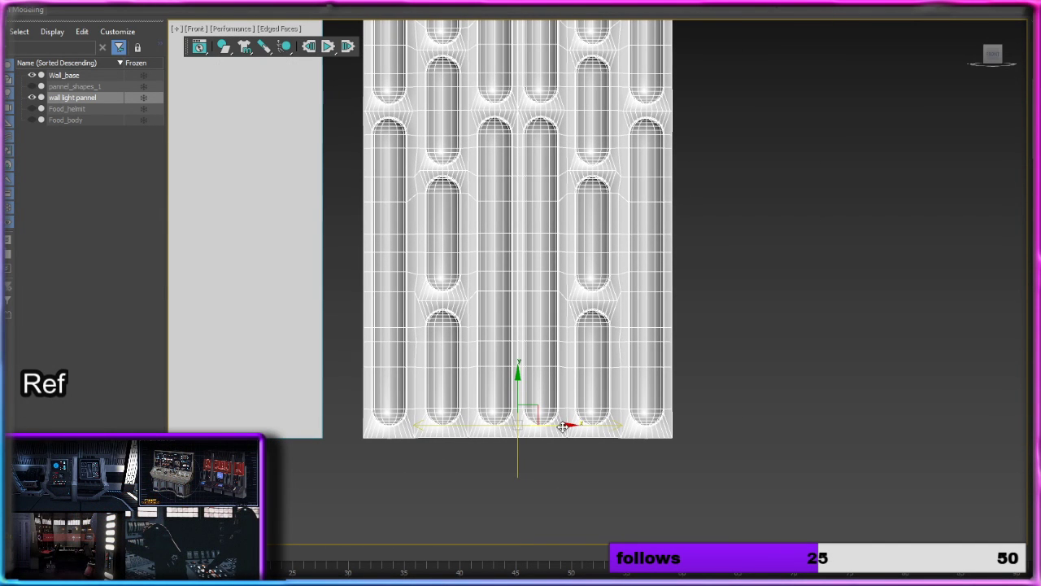
{"action": "scroll", "coordinate": [537, 346], "scroll_direction": "up", "scroll_amount": 8}
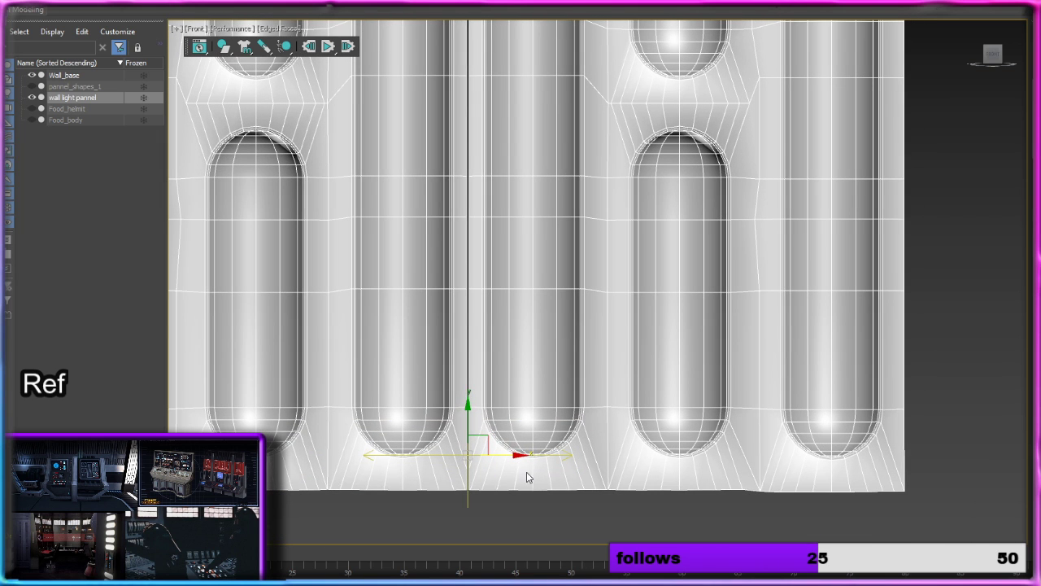
{"action": "left_click_drag", "start_coordinate": [515, 457], "coordinate": [519, 454]}
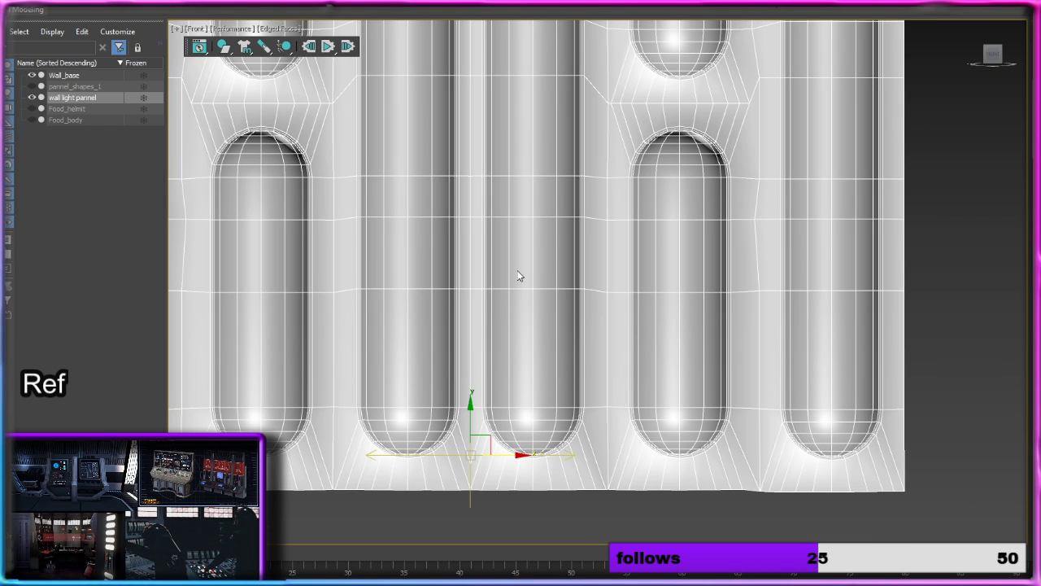
Step: Check the centre seam along the mirrored panel's height and convert the panel to an Editable Poly
{"action": "middle_click_drag", "start_coordinate": [514, 300], "coordinate": [494, 538]}
{"action": "scroll", "coordinate": [482, 189], "scroll_direction": "down", "scroll_amount": 5}
{"action": "middle_click_drag", "start_coordinate": [506, 174], "coordinate": [510, 468]}
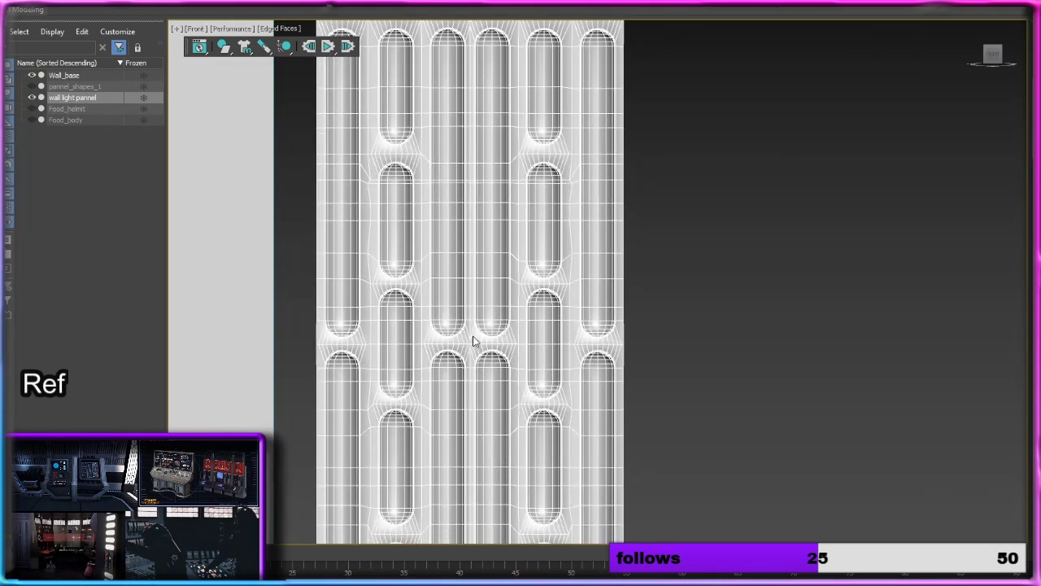
{"action": "scroll", "coordinate": [475, 340], "scroll_direction": "up", "scroll_amount": 8}
{"action": "middle_click_drag", "start_coordinate": [489, 303], "coordinate": [492, 350]}
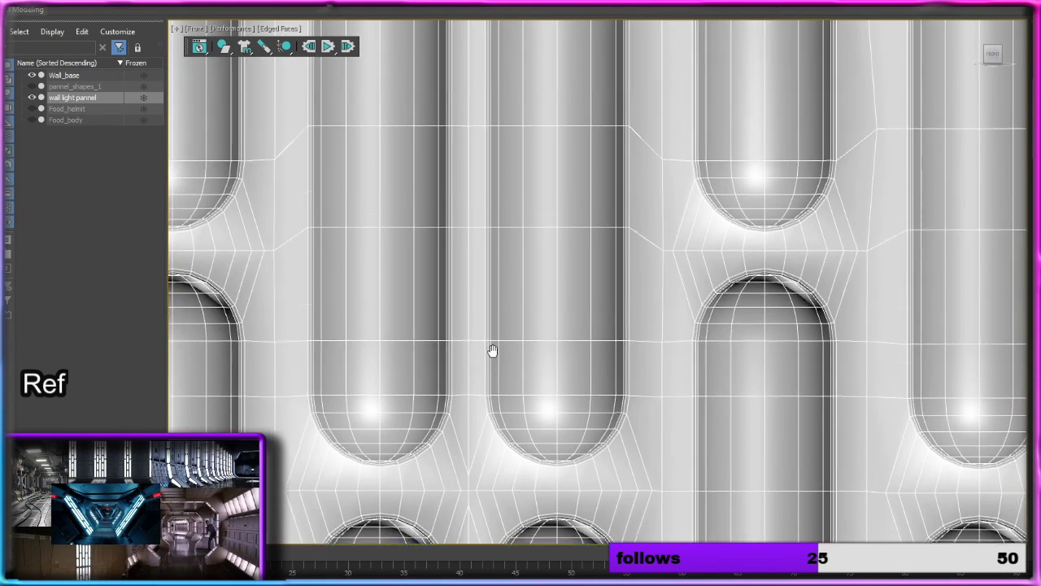
{"action": "scroll", "coordinate": [495, 344], "scroll_direction": "down", "scroll_amount": 6}
{"action": "middle_click_drag", "start_coordinate": [500, 203], "coordinate": [514, 256]}
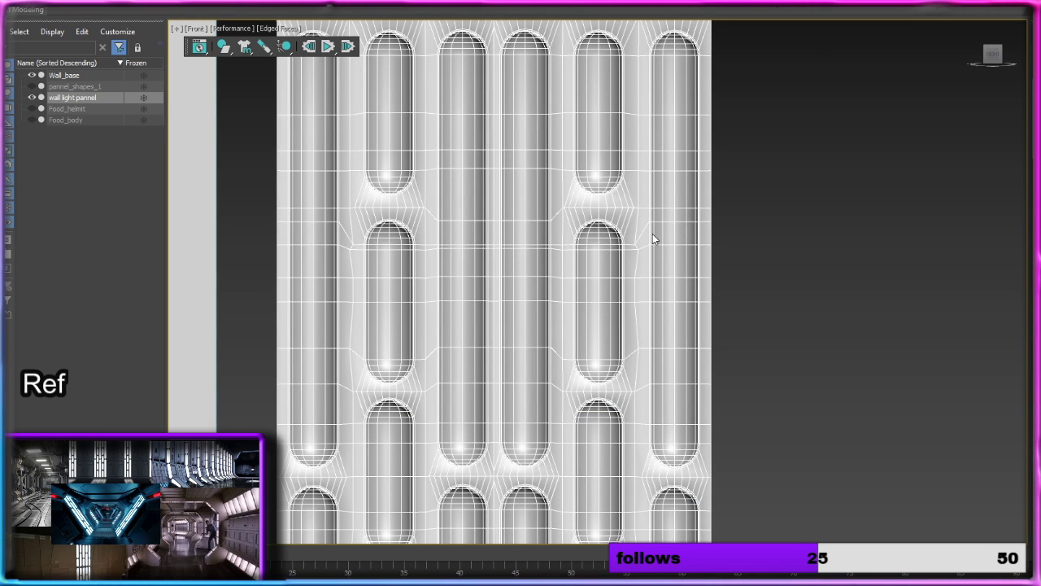
{"action": "right_click", "coordinate": [577, 238]}
{"action": "mouse_move", "coordinate": [641, 366]}
{"action": "left_click", "coordinate": [701, 375]}
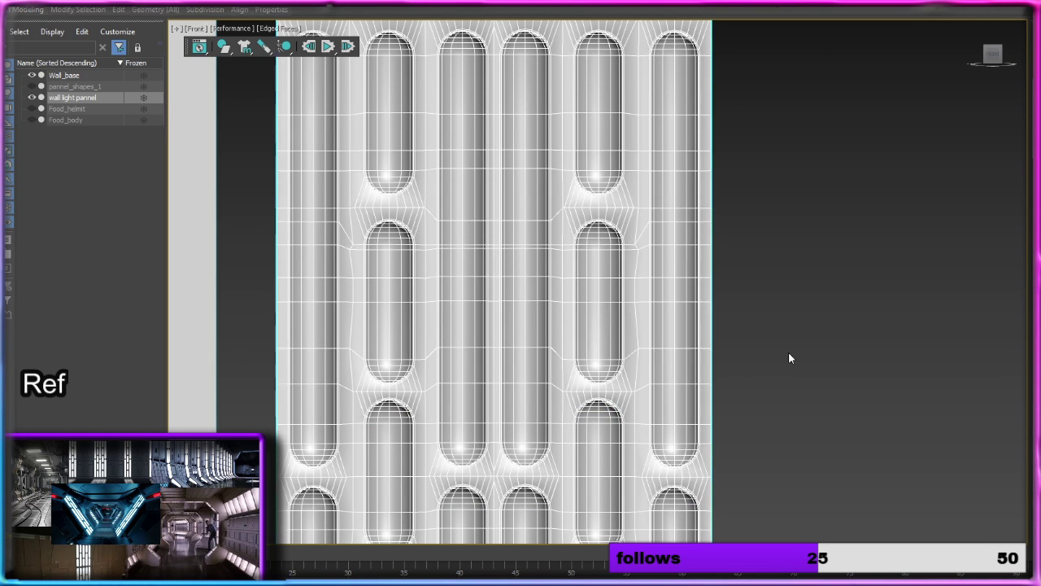
Step: Change the light panel's object color to black and deselect the panel
{"action": "left_click", "coordinate": [783, 356]}
{"action": "scroll", "coordinate": [775, 360], "scroll_direction": "down", "scroll_amount": 4}
{"action": "middle_click_drag", "start_coordinate": [775, 361], "coordinate": [670, 167]}
{"action": "middle_click_drag", "start_coordinate": [689, 248], "coordinate": [676, 309], "text": "alt"}
{"action": "left_click", "coordinate": [678, 312]}
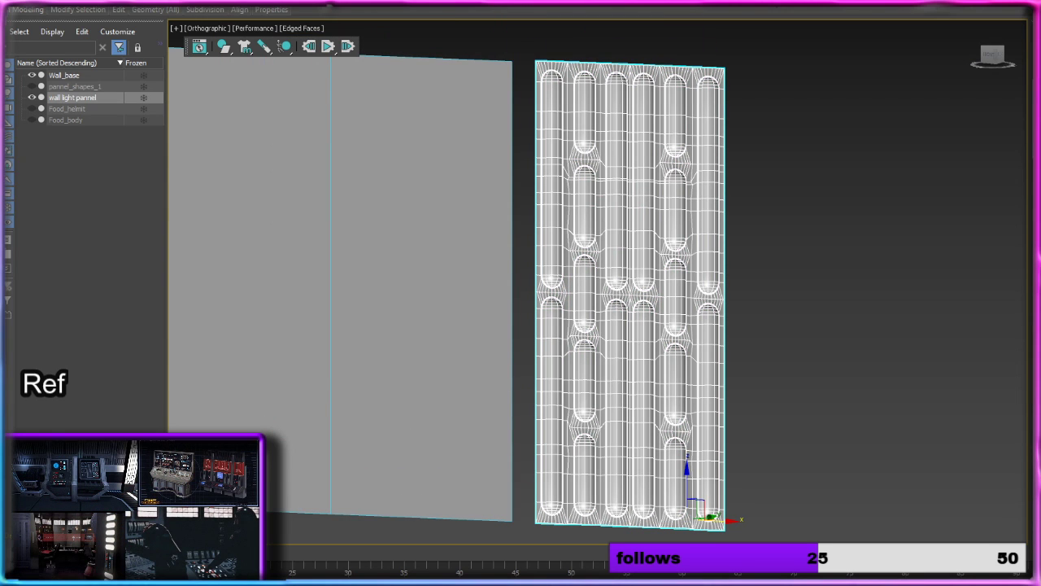
{"action": "left_click", "coordinate": [1039, 65]}
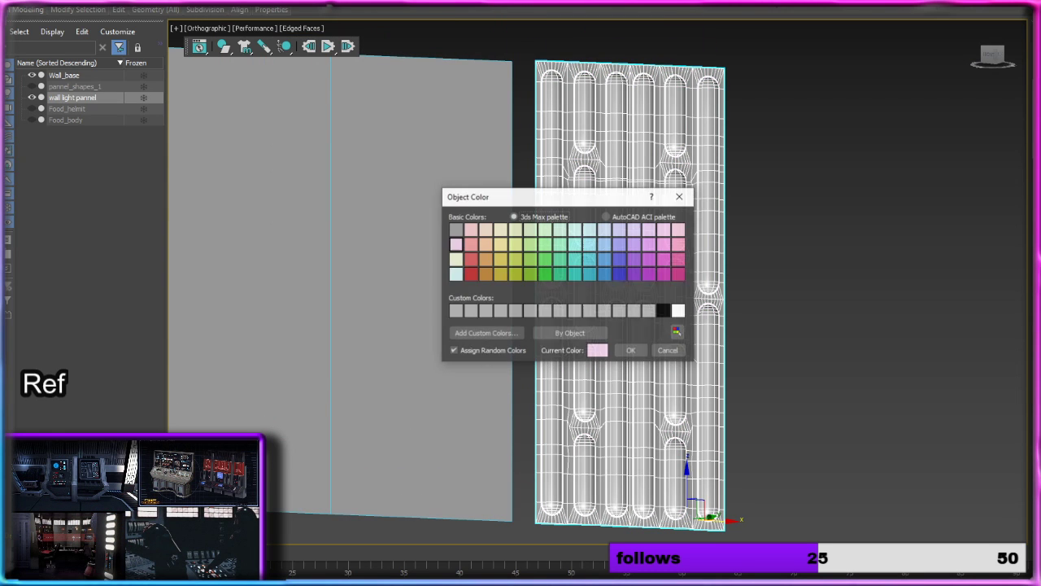
{"action": "left_click", "coordinate": [664, 312]}
{"action": "left_click", "coordinate": [632, 352]}
{"action": "left_click", "coordinate": [781, 272]}
Step: Frame the wall base and light panel together and switch the viewport from Edged Faces to Default Shading only
{"action": "middle_click_drag", "start_coordinate": [781, 273], "coordinate": [778, 299], "text": "alt"}
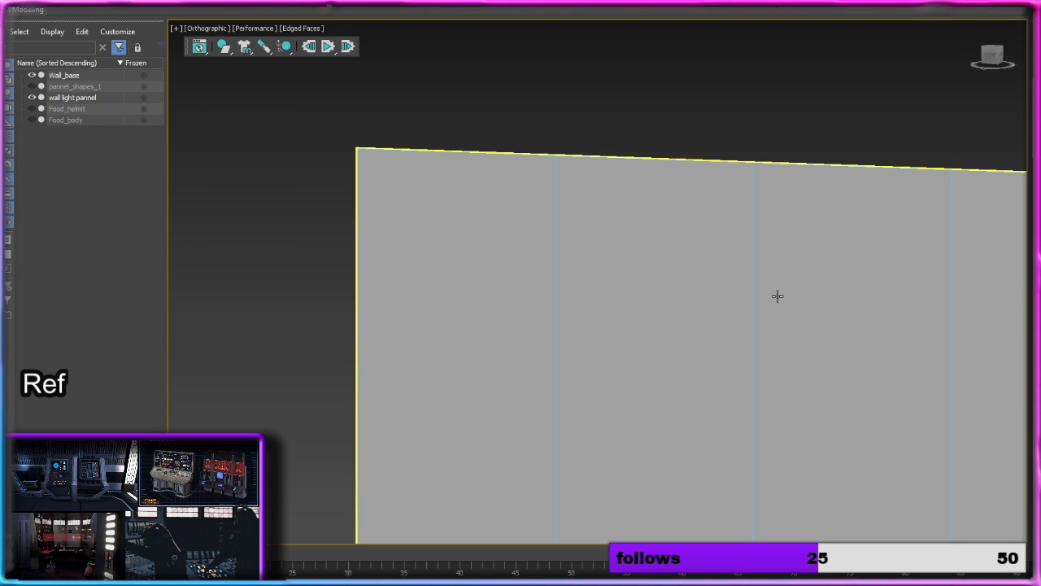
{"action": "key", "text": "z"}
{"action": "left_click", "coordinate": [900, 265]}
{"action": "middle_click_drag", "start_coordinate": [899, 265], "coordinate": [751, 239], "text": "alt"}
{"action": "scroll", "coordinate": [765, 244], "scroll_direction": "up", "scroll_amount": 5}
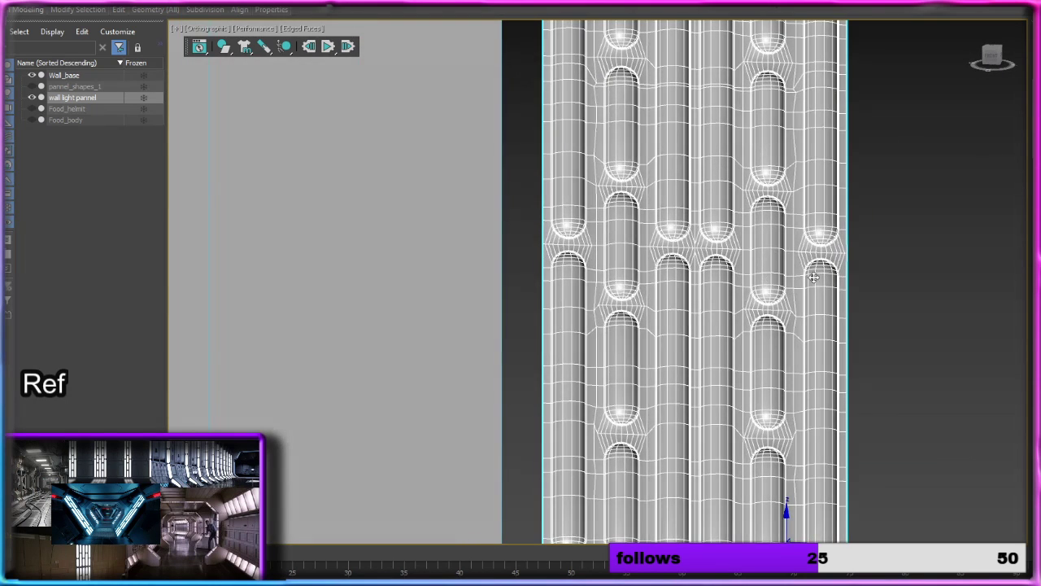
{"action": "scroll", "coordinate": [814, 277], "scroll_direction": "down", "scroll_amount": 6}
{"action": "left_click", "coordinate": [854, 281]}
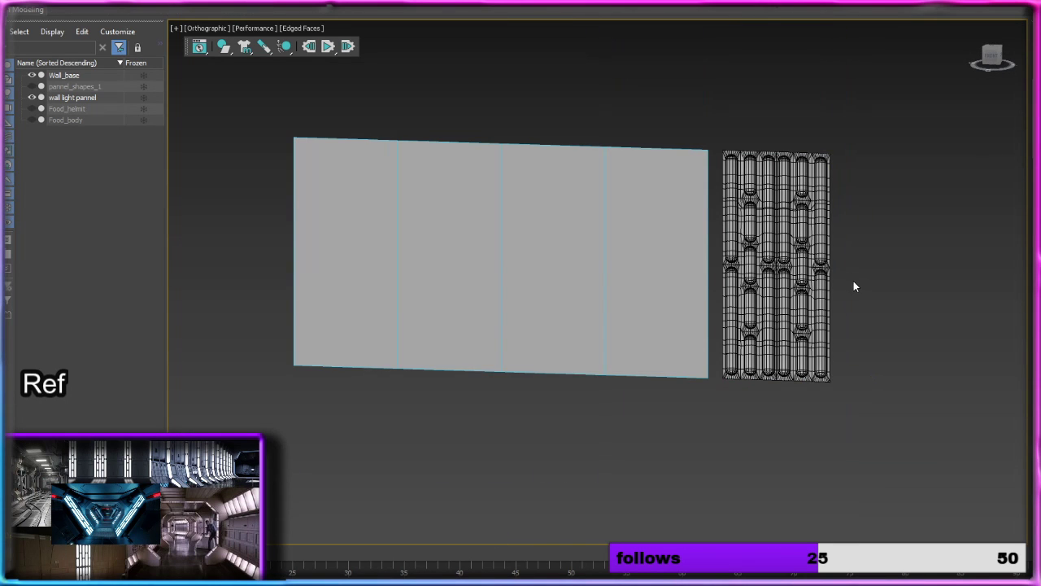
{"action": "left_click", "coordinate": [322, 30]}
{"action": "left_click", "coordinate": [362, 168]}
{"action": "middle_click_drag", "start_coordinate": [392, 86], "coordinate": [310, 87]}
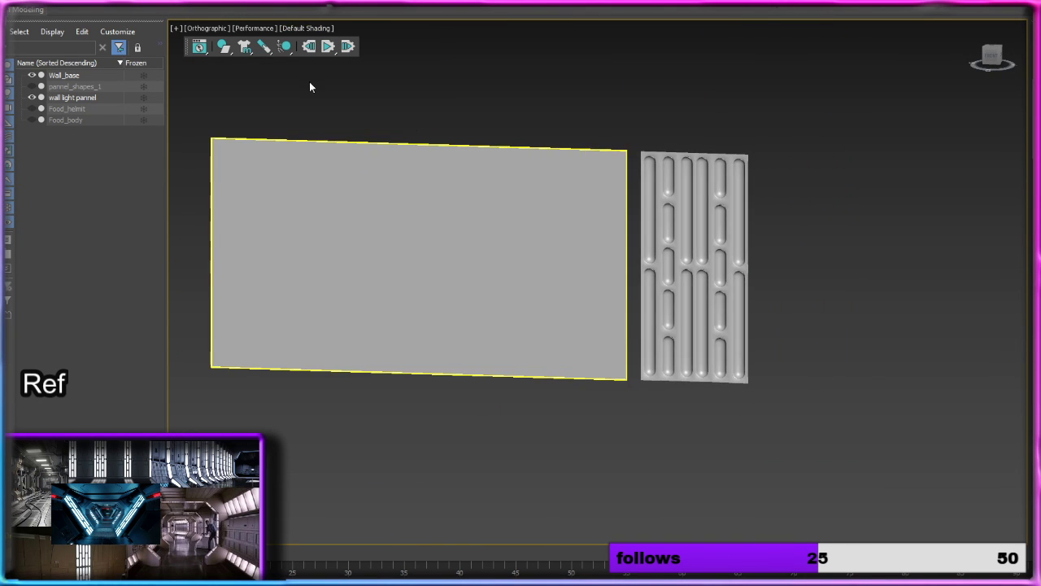
{"action": "left_click", "coordinate": [301, 31]}
{"action": "left_click", "coordinate": [597, 96]}
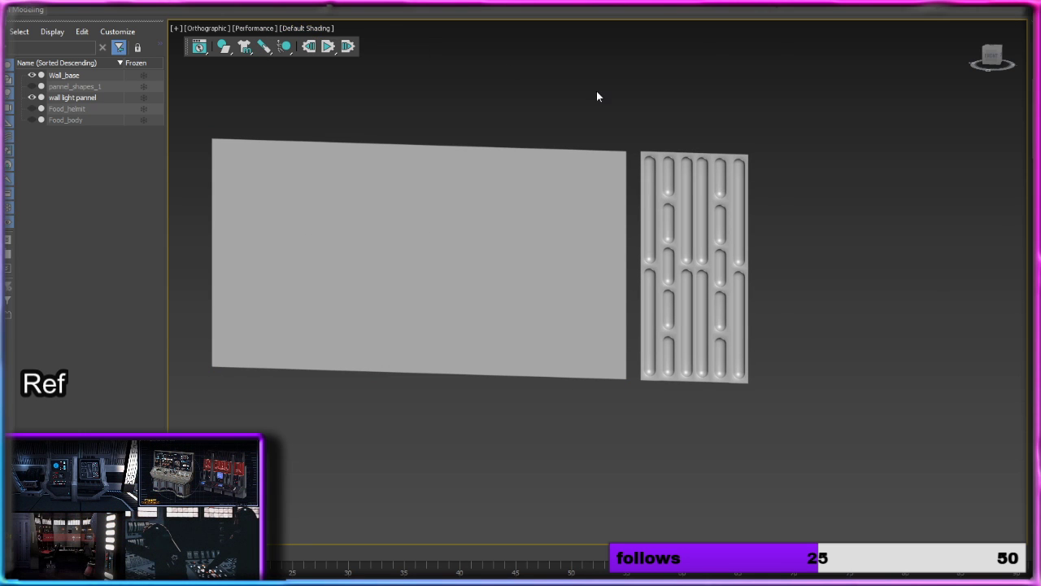
Step: Examine the mirrored panel's shaded recesses from several angles, both as a whole and close up around the middle
{"action": "scroll", "coordinate": [720, 261], "scroll_direction": "up", "scroll_amount": 4}
{"action": "left_click", "coordinate": [722, 261]}
{"action": "middle_click_drag", "start_coordinate": [767, 274], "coordinate": [751, 263], "text": "alt"}
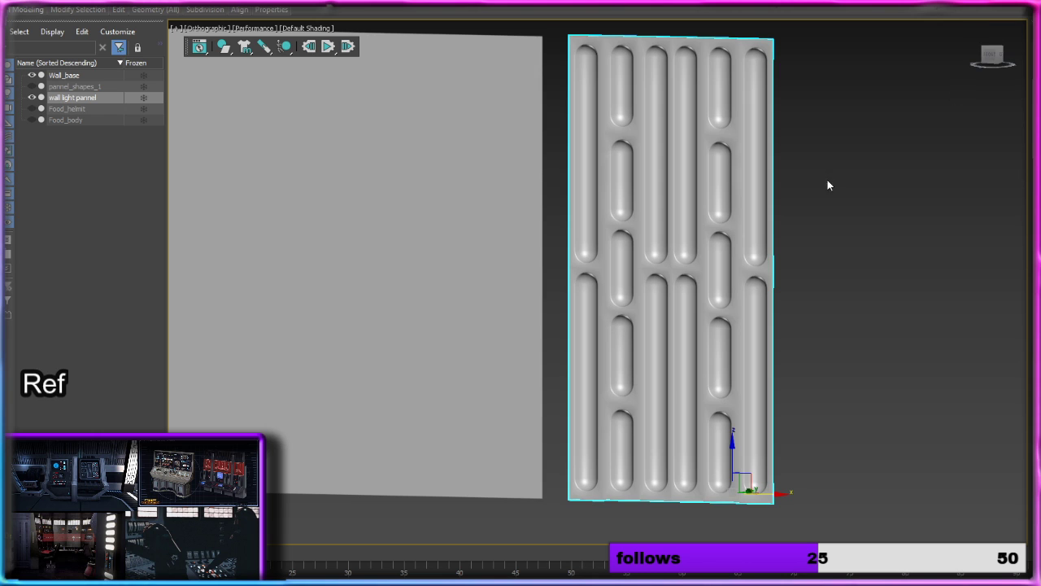
{"action": "middle_click_drag", "start_coordinate": [827, 180], "coordinate": [739, 131]}
{"action": "scroll", "coordinate": [741, 139], "scroll_direction": "down", "scroll_amount": 4}
{"action": "scroll", "coordinate": [657, 200], "scroll_direction": "up", "scroll_amount": 2}
{"action": "scroll", "coordinate": [657, 200], "scroll_direction": "up", "scroll_amount": 3}
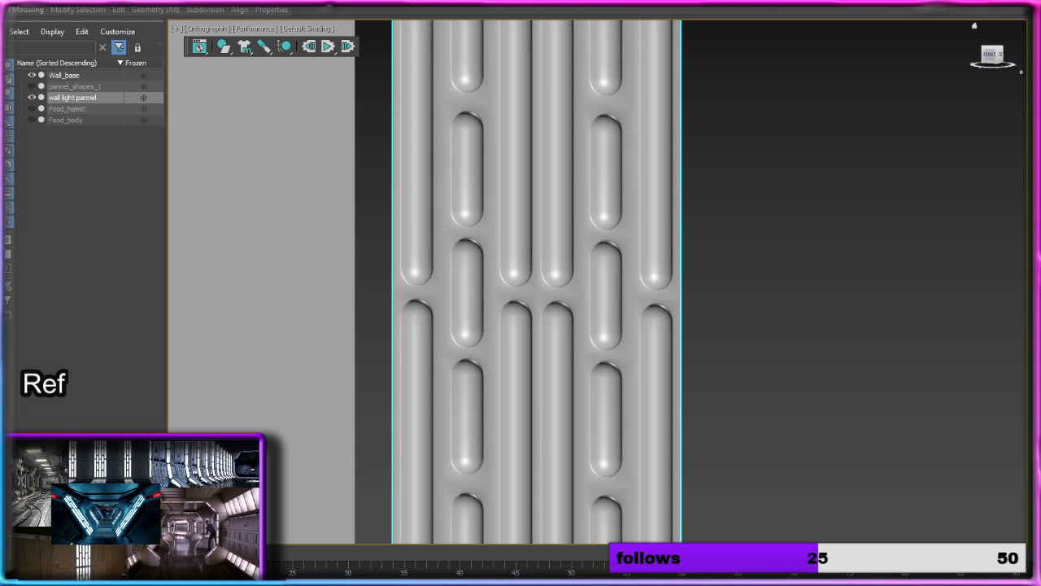
{"action": "scroll", "coordinate": [901, 356], "scroll_direction": "down", "scroll_amount": 5}
Step: Place a Skylight in the empty space to the right of the light panel and deselect it
{"action": "middle_click_drag", "start_coordinate": [899, 364], "coordinate": [723, 269]}
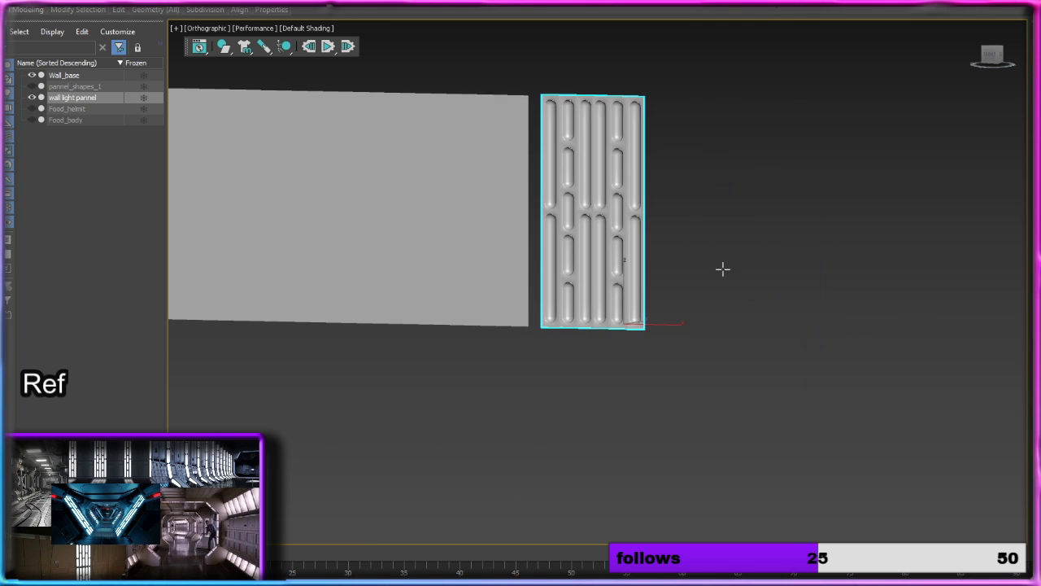
{"action": "left_click", "coordinate": [781, 330]}
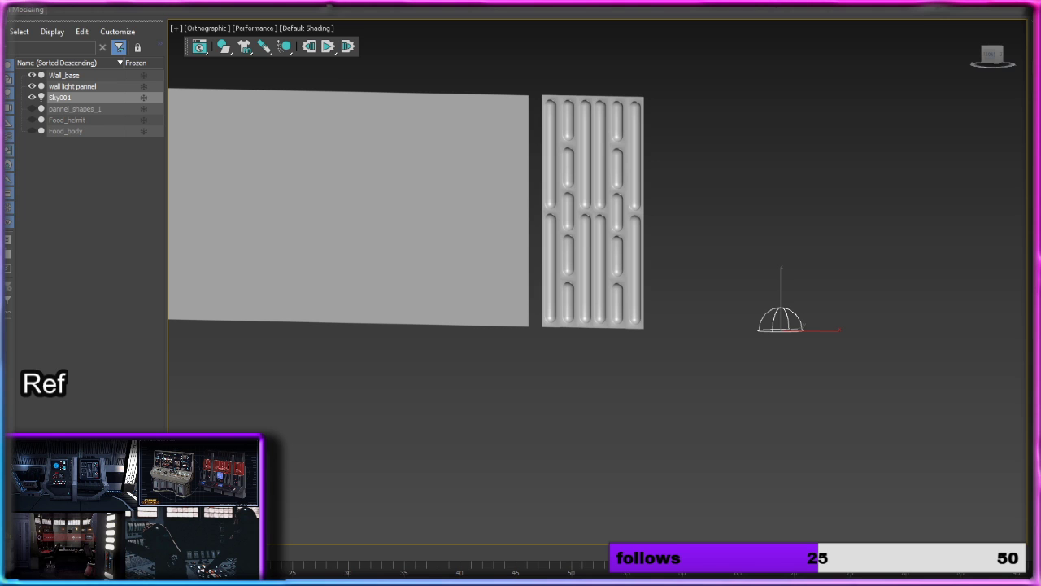
{"action": "left_click", "coordinate": [844, 207]}
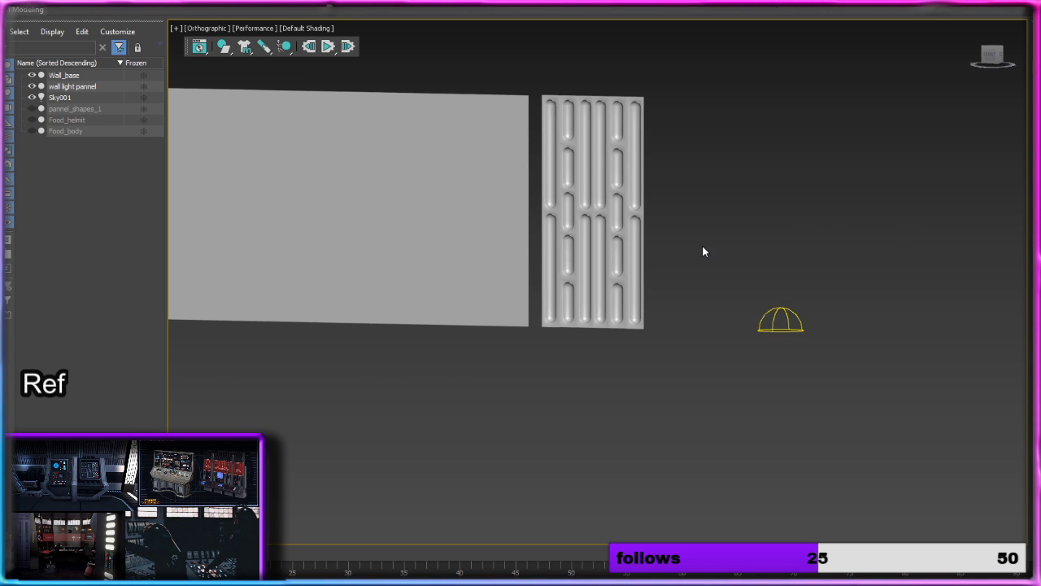
Step: Select the wall base beside the light panel and set the viewport rendering to High Quality
{"action": "scroll", "coordinate": [708, 244], "scroll_direction": "up", "scroll_amount": 3}
{"action": "left_click", "coordinate": [263, 51]}
{"action": "left_click", "coordinate": [298, 30]}
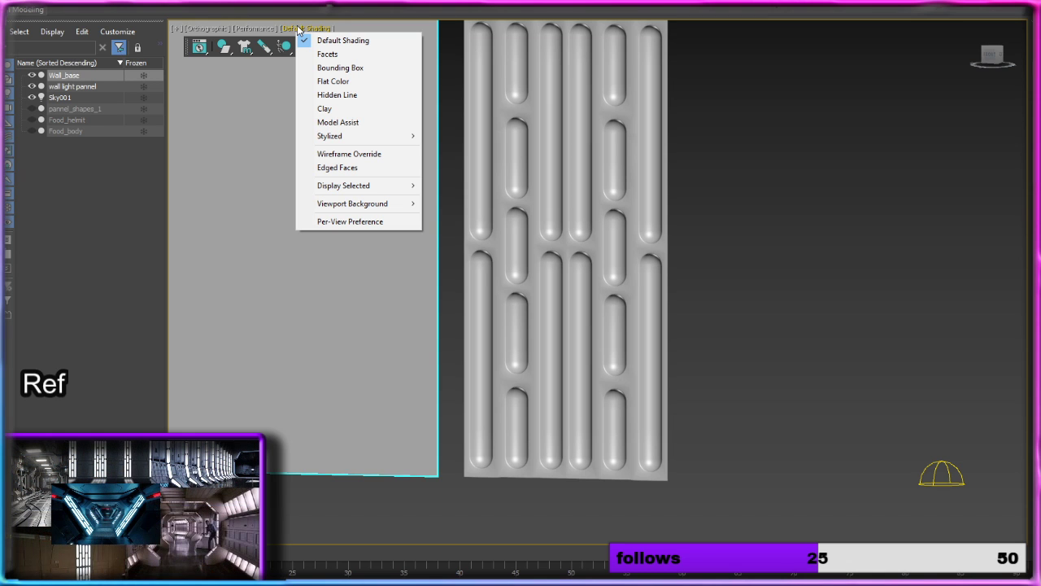
{"action": "left_click", "coordinate": [256, 29]}
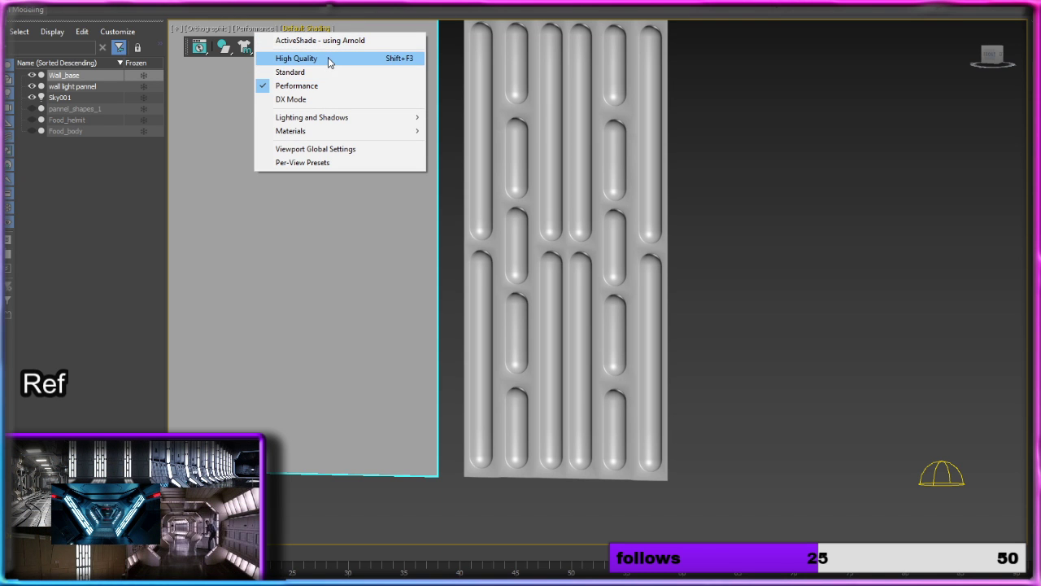
{"action": "left_click", "coordinate": [330, 59]}
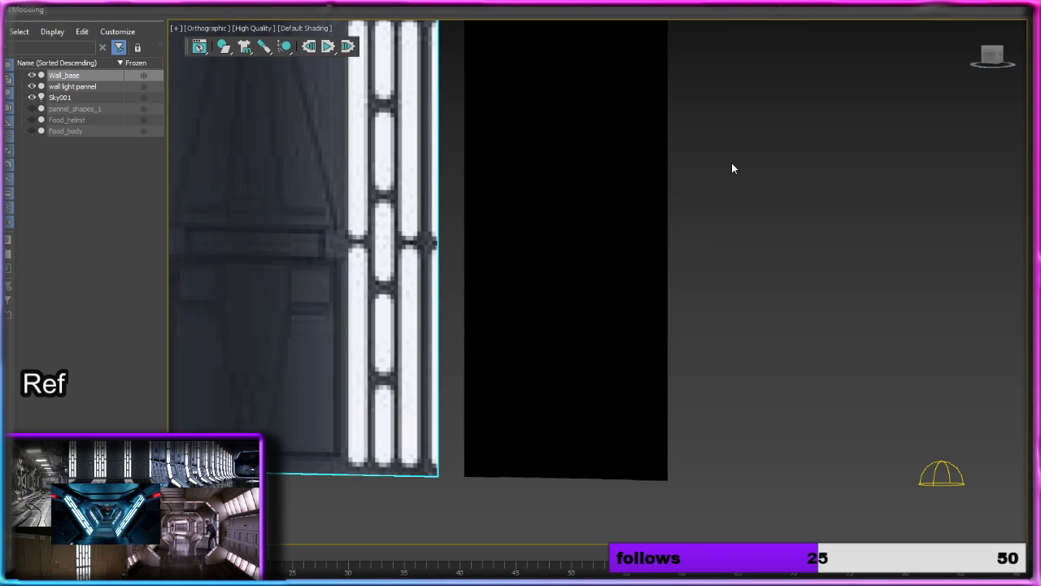
Step: Change the wall light panel's object colour from the custom colours to light grey
{"action": "left_click", "coordinate": [653, 183]}
{"action": "left_click", "coordinate": [788, 203]}
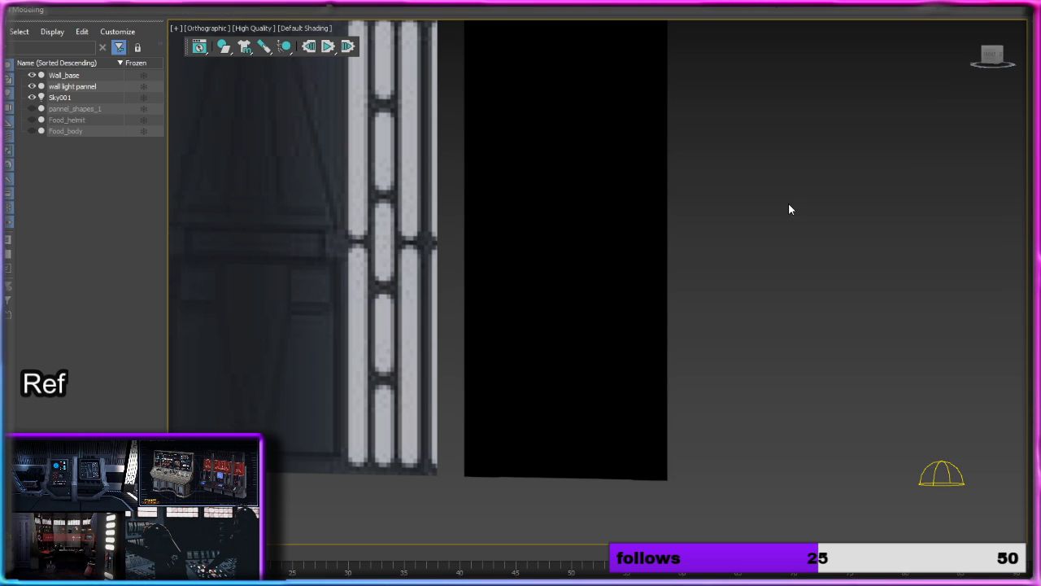
{"action": "left_click", "coordinate": [574, 186]}
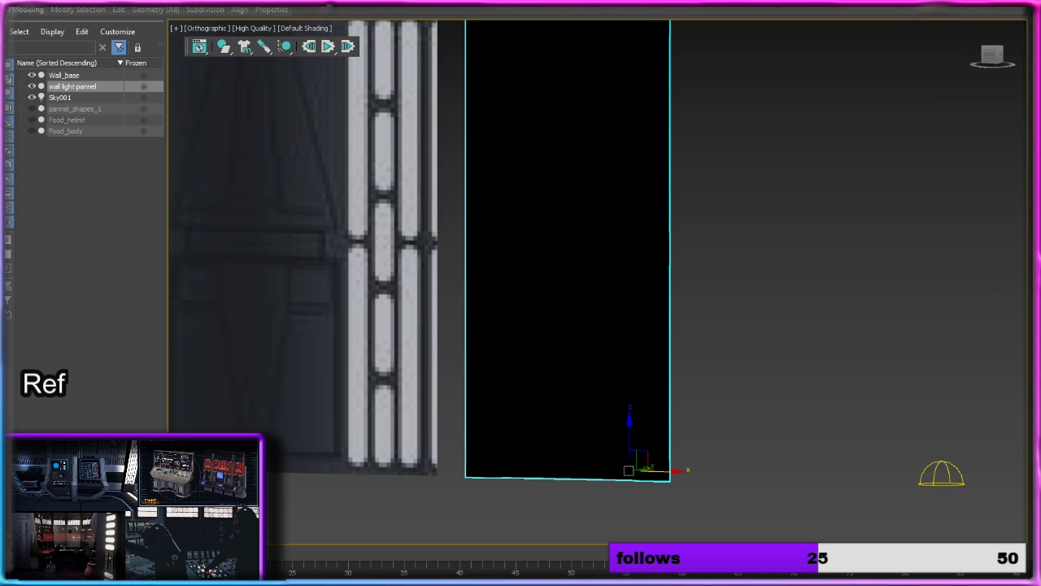
{"action": "left_click", "coordinate": [1039, 56]}
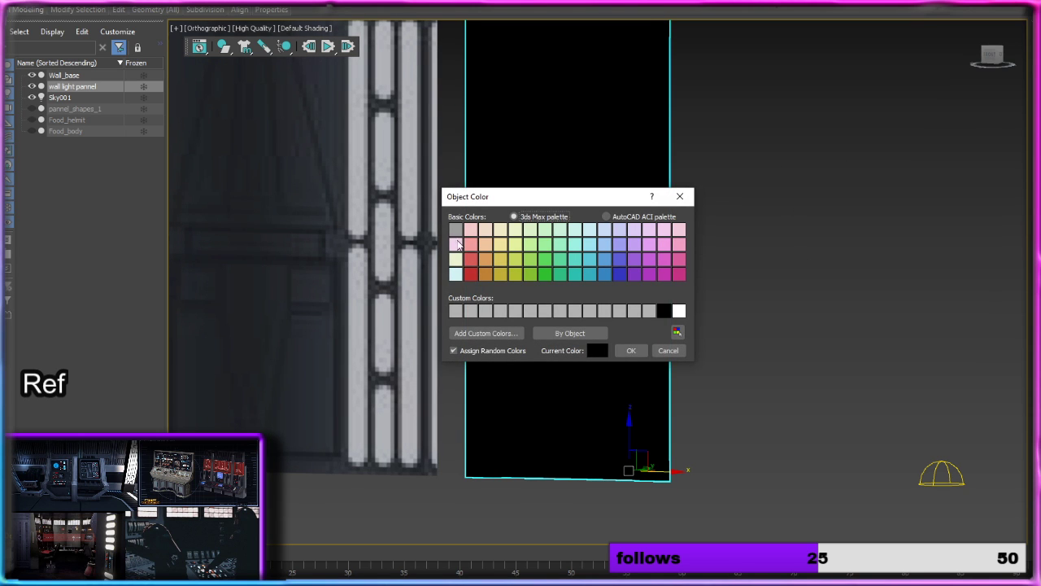
{"action": "left_click", "coordinate": [455, 311]}
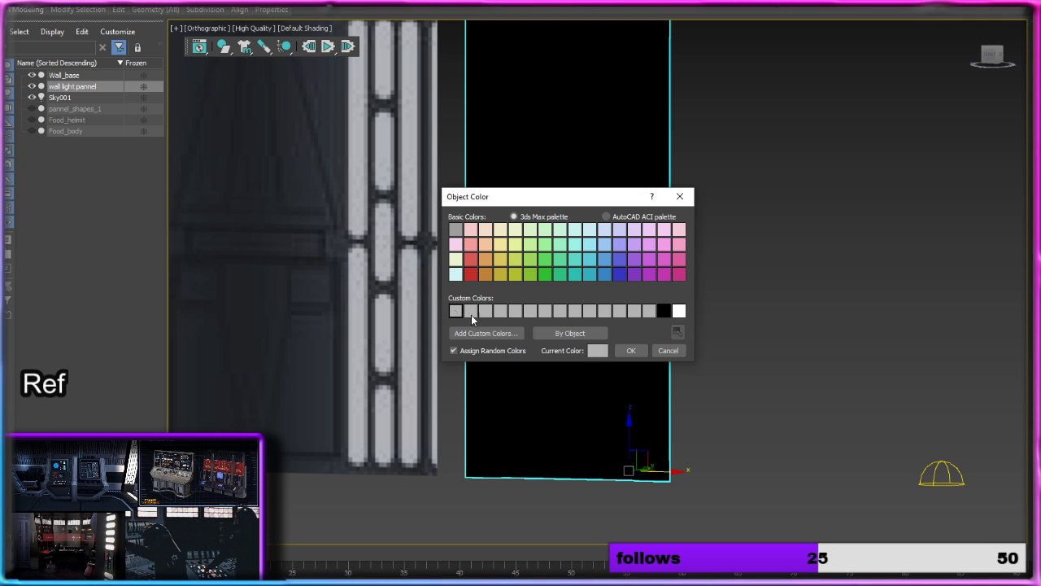
{"action": "left_click", "coordinate": [632, 350]}
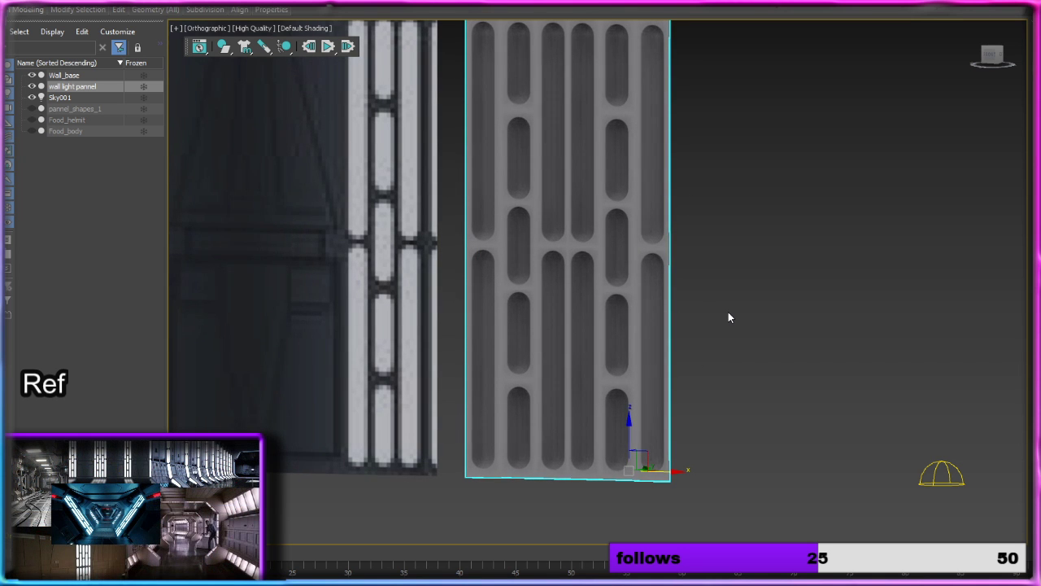
Step: Switch the viewport to Perspective, frame the light panel and examine its shaded recesses from an angle
{"action": "middle_click_drag", "start_coordinate": [729, 318], "coordinate": [662, 347], "text": "alt"}
{"action": "left_click", "coordinate": [697, 310]}
{"action": "left_click", "coordinate": [477, 399]}
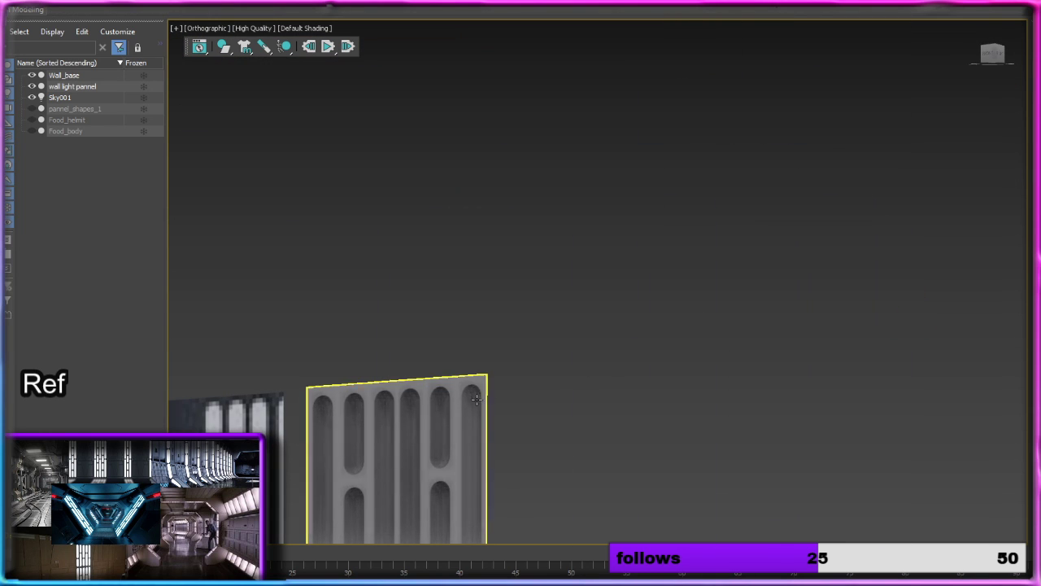
{"action": "left_click", "coordinate": [477, 399]}
{"action": "key", "text": "p"}
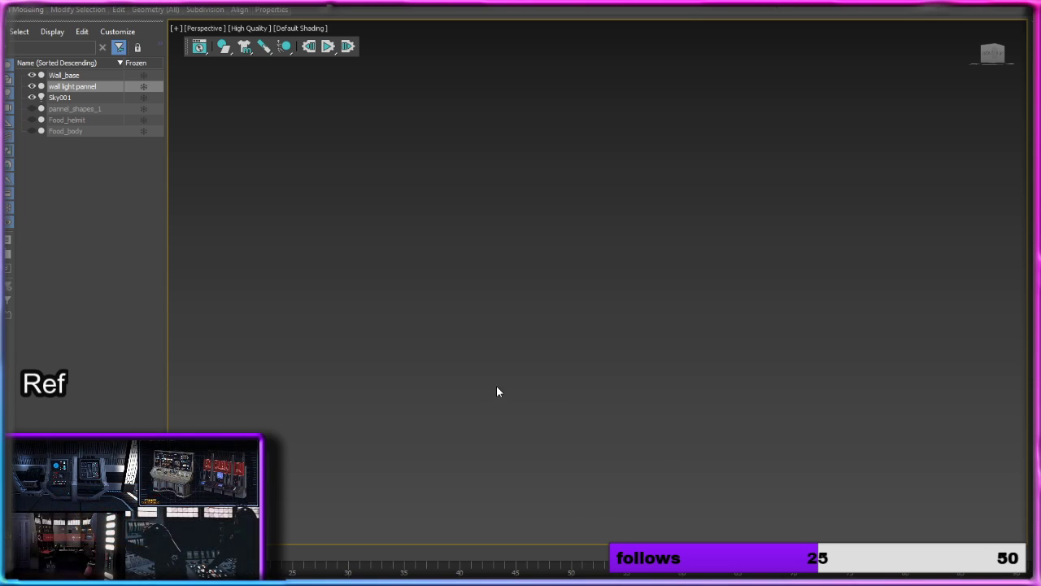
{"action": "key", "text": "z"}
{"action": "middle_click_drag", "start_coordinate": [546, 388], "coordinate": [627, 317], "text": "alt"}
{"action": "left_click", "coordinate": [709, 322]}
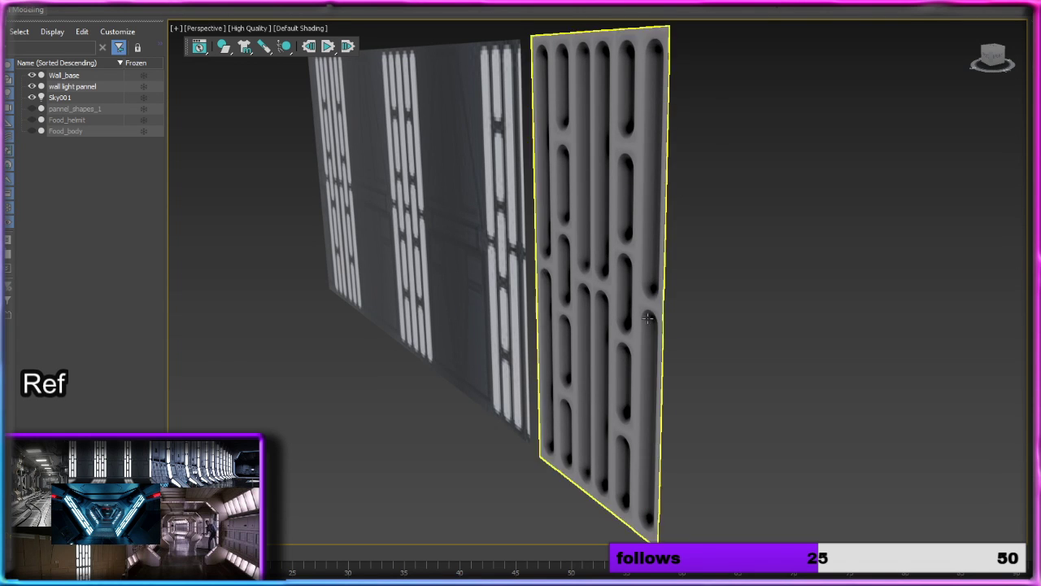
{"action": "middle_click_drag", "start_coordinate": [625, 318], "coordinate": [694, 309], "text": "alt"}
Step: Save the scene and set the viewport rendering to Performance
{"action": "left_click", "coordinate": [3, 4]}
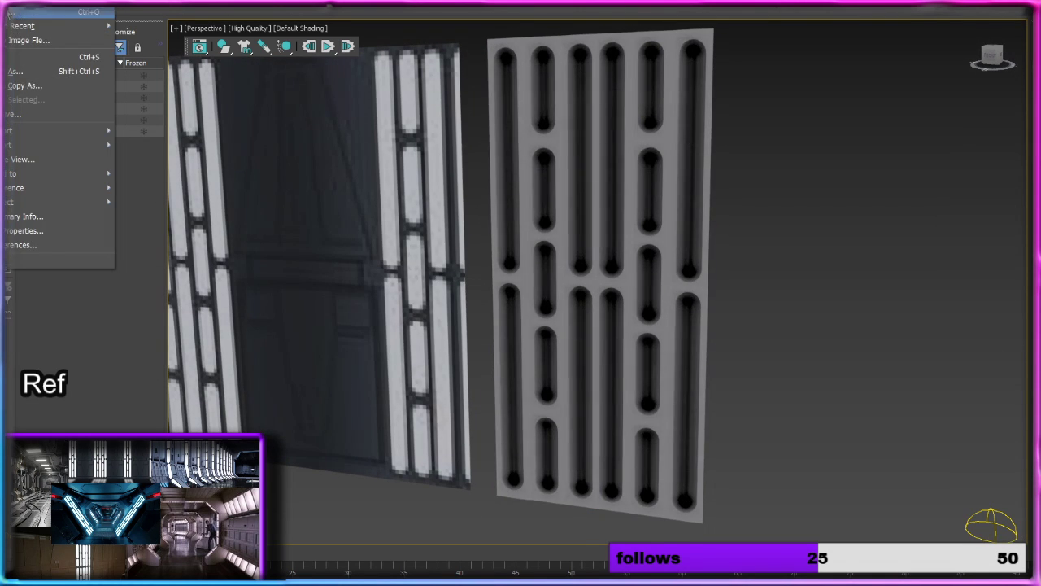
{"action": "left_click", "coordinate": [49, 56]}
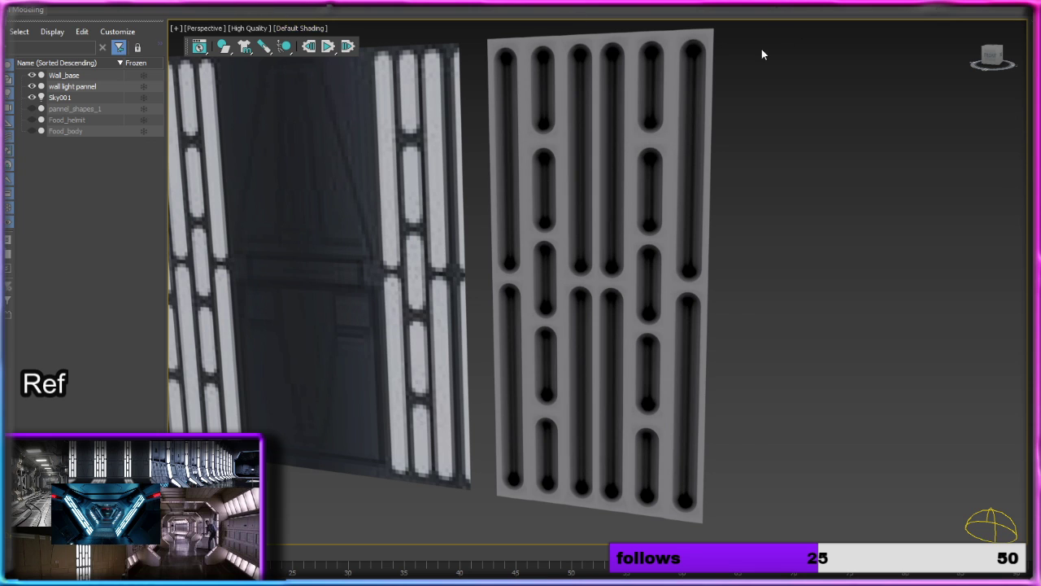
{"action": "left_click", "coordinate": [267, 29]}
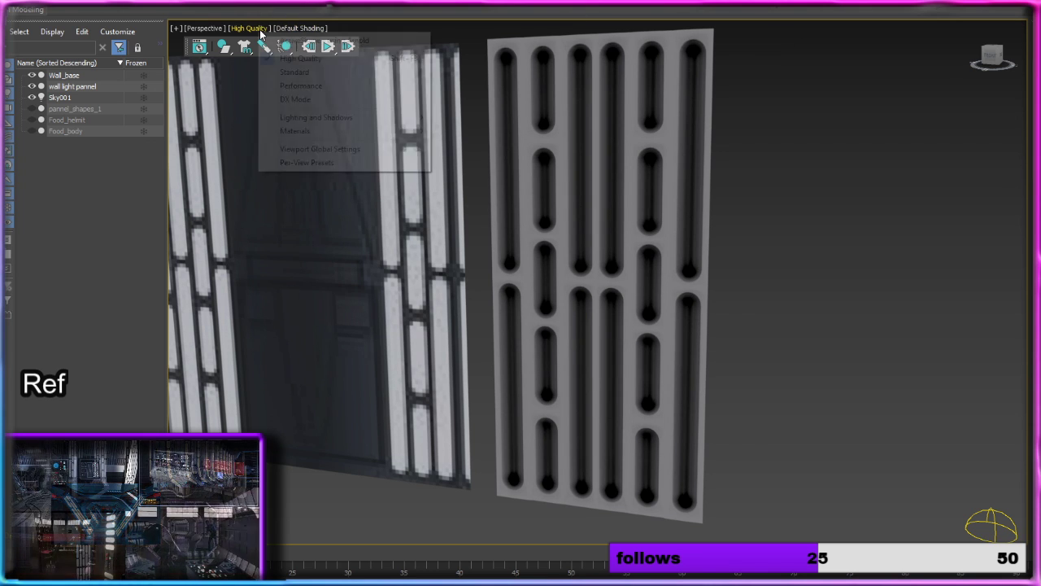
{"action": "left_click", "coordinate": [301, 86]}
Step: Move the wall light panel along X, farther away from the wall base and towards the skylight
{"action": "left_click", "coordinate": [684, 244]}
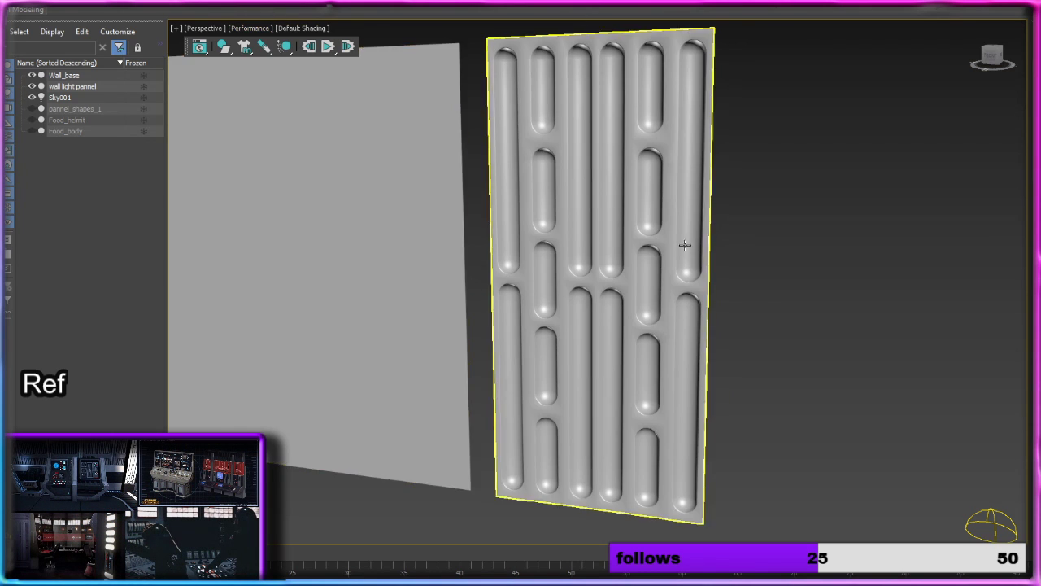
{"action": "mouse_move", "coordinate": [683, 244]}
{"action": "middle_mouse_down", "text": "alt"}
{"action": "mouse_move", "coordinate": [712, 224]}
{"action": "mouse_move", "coordinate": [802, 203]}
{"action": "mouse_move", "coordinate": [708, 224]}
{"action": "mouse_move", "coordinate": [728, 224]}
{"action": "middle_mouse_up", "text": "alt"}
{"action": "left_click", "coordinate": [713, 224]}
{"action": "scroll", "coordinate": [728, 223], "scroll_direction": "up", "scroll_amount": 3}
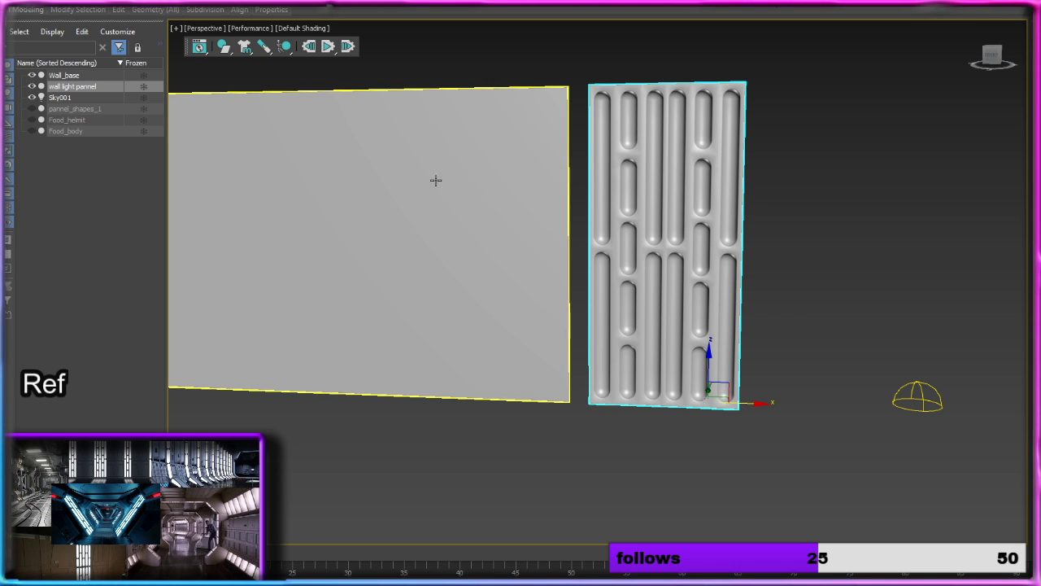
{"action": "left_click_drag", "start_coordinate": [762, 405], "coordinate": [842, 405]}
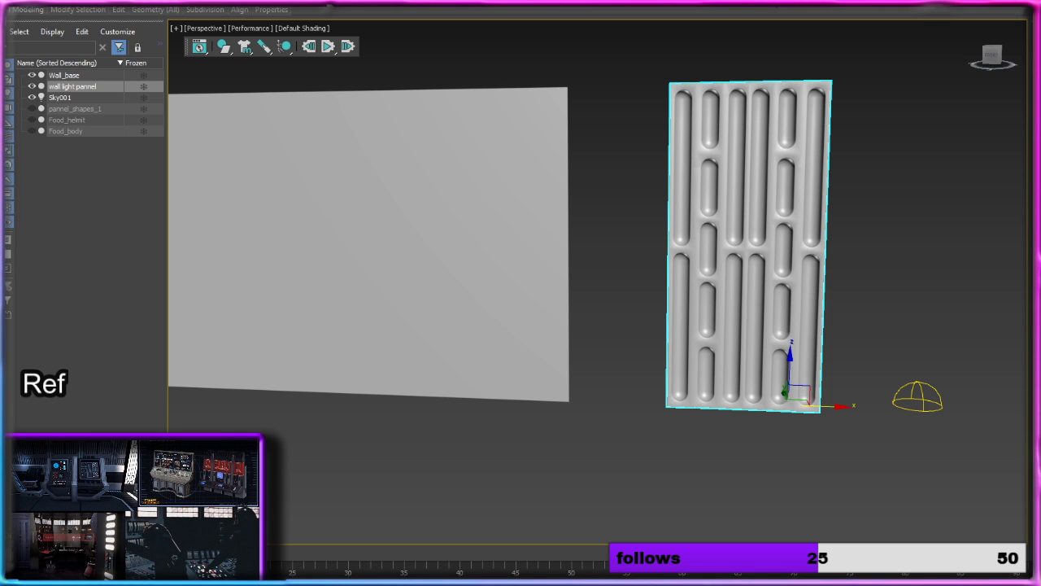
Step: Bring up the black-and-white stormtrooper corridor reference photo, examine its light panels close up and enlarge the image window
{"action": "left_click_drag", "start_coordinate": [2, 123], "coordinate": [696, 1]}
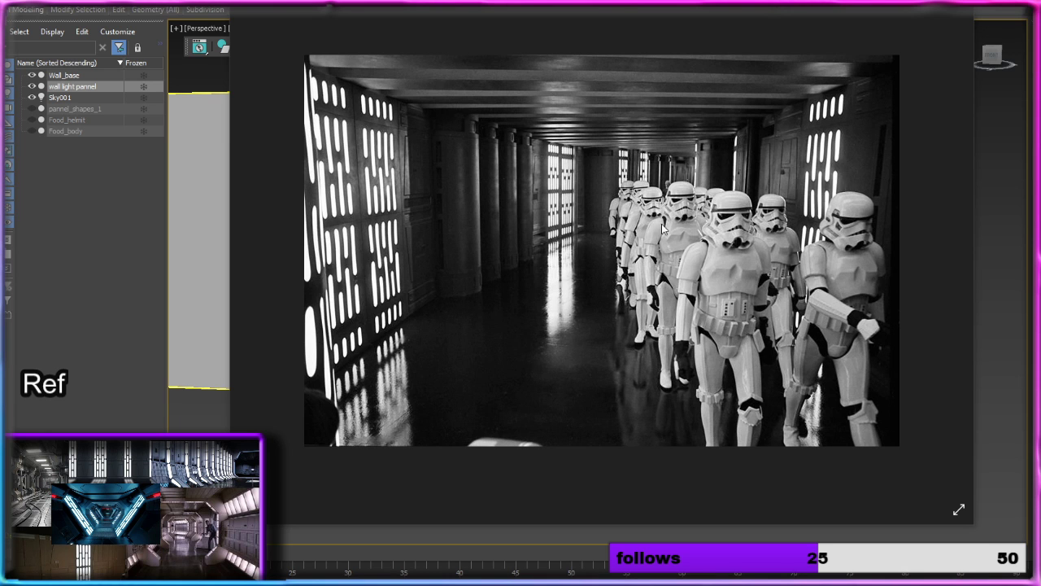
{"action": "left_click", "coordinate": [540, 1]}
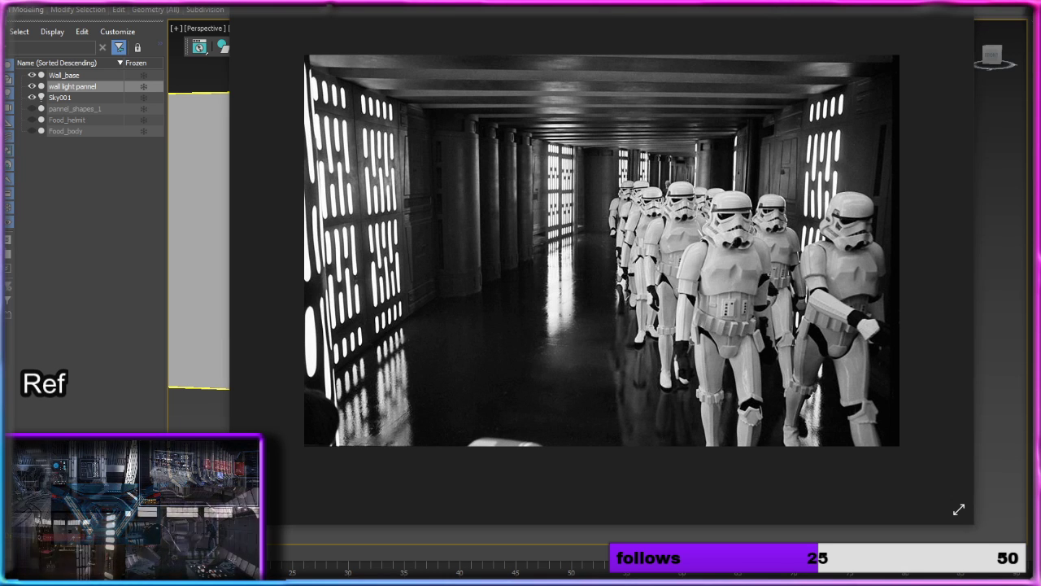
{"action": "left_click_drag", "start_coordinate": [511, 14], "coordinate": [503, 8]}
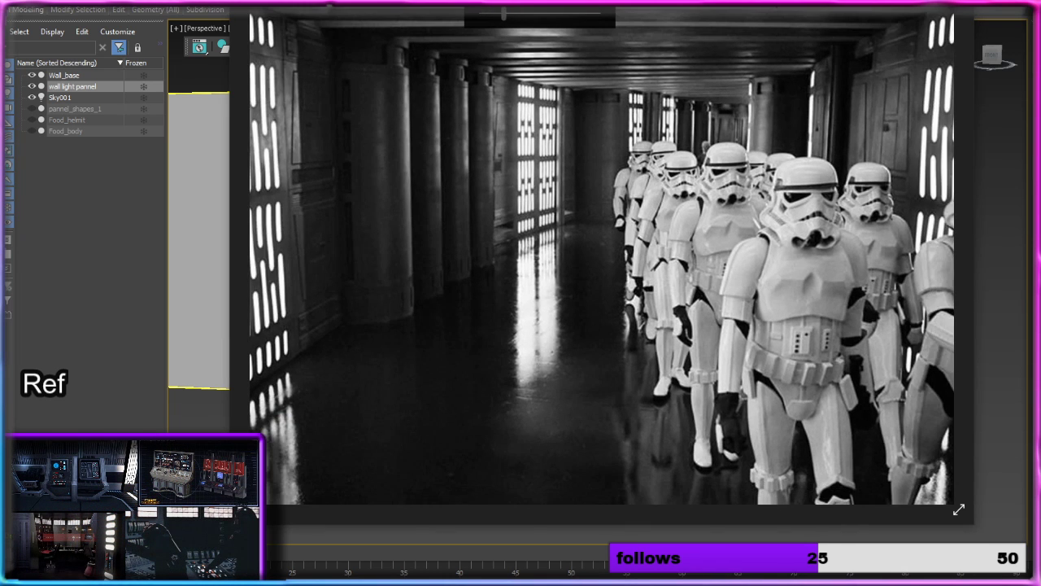
{"action": "double_click", "coordinate": [746, 2]}
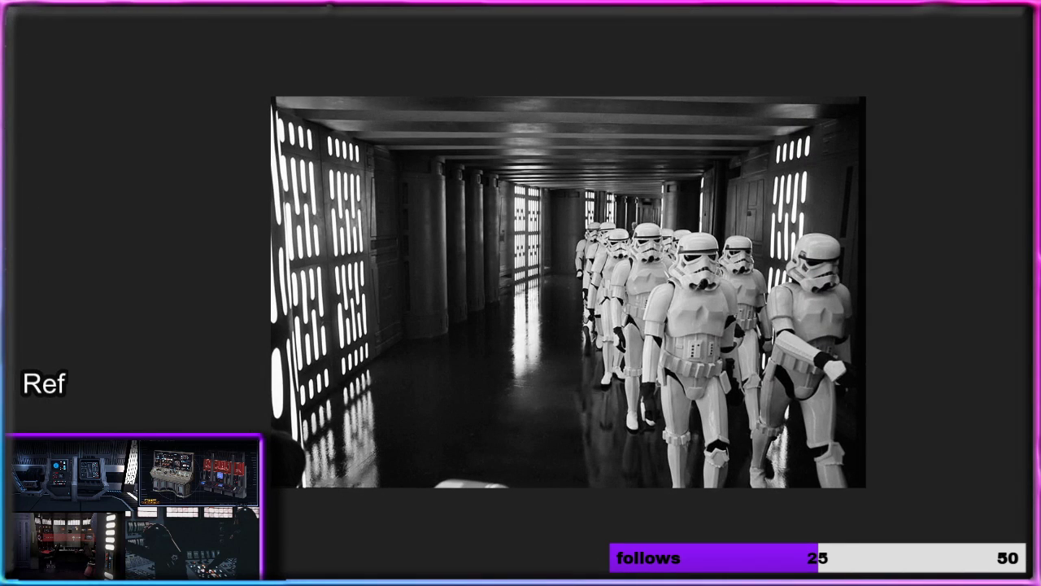
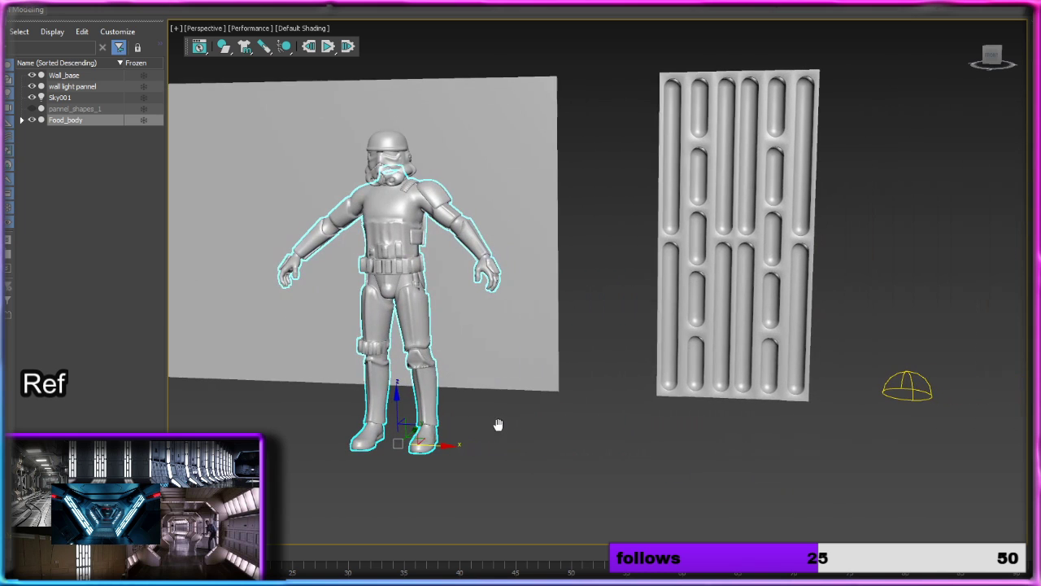
Step: Move the stormtrooper body from the blank wall so it stands centred just in front of the wall light panel
{"action": "left_click_drag", "start_coordinate": [452, 449], "coordinate": [786, 441]}
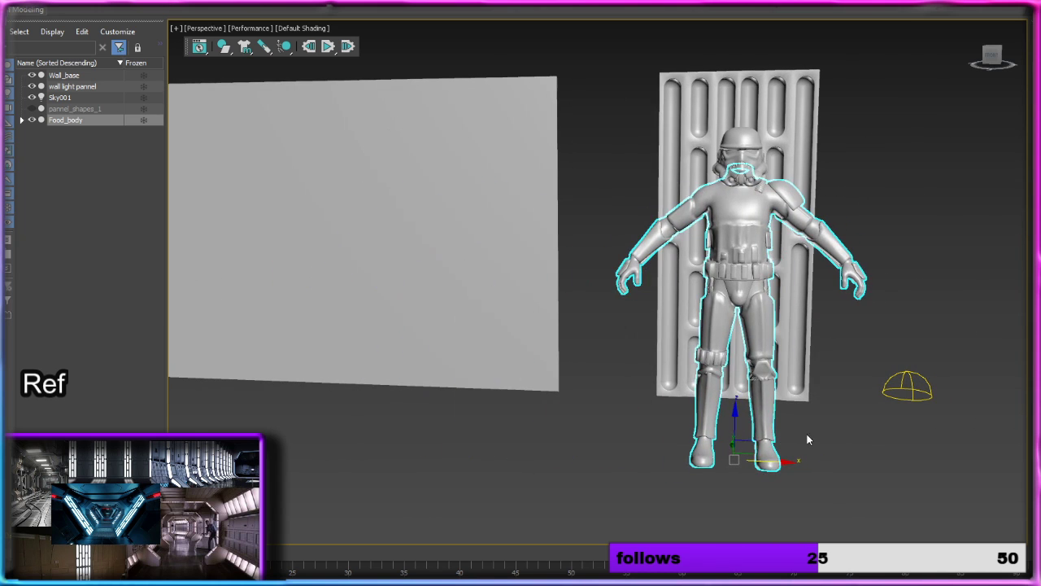
{"action": "middle_click_drag", "start_coordinate": [808, 437], "coordinate": [804, 459], "text": "alt"}
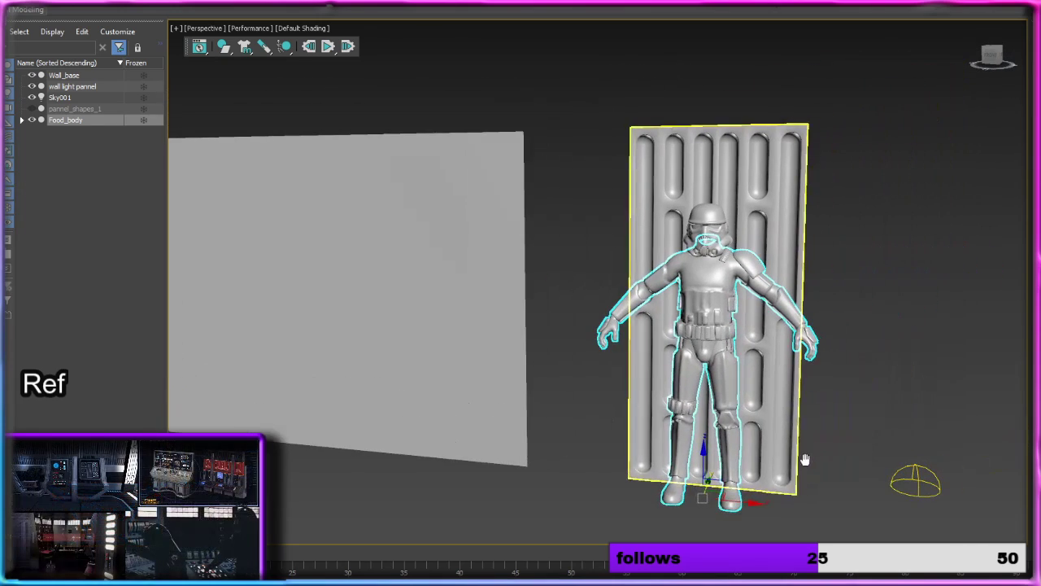
{"action": "left_click_drag", "start_coordinate": [758, 503], "coordinate": [782, 507]}
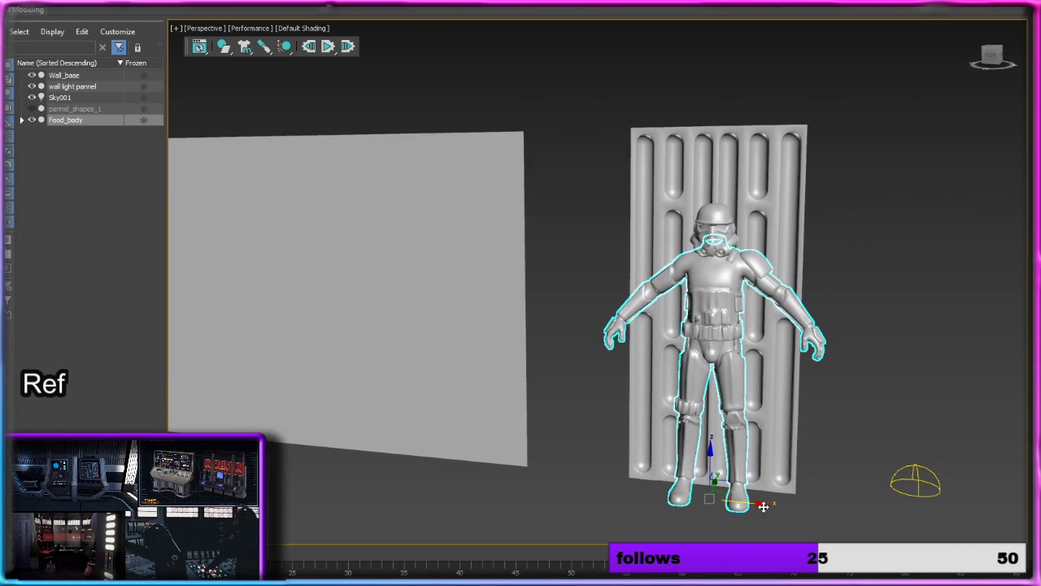
{"action": "middle_click_drag", "start_coordinate": [782, 507], "coordinate": [753, 432], "text": "alt"}
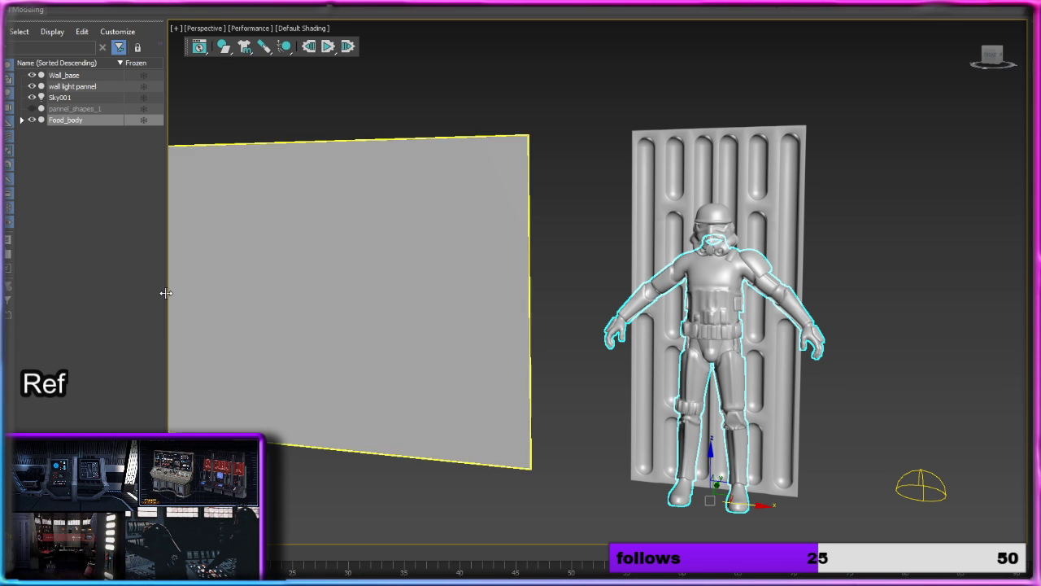
{"action": "middle_click_drag", "start_coordinate": [729, 420], "coordinate": [685, 469], "text": "alt"}
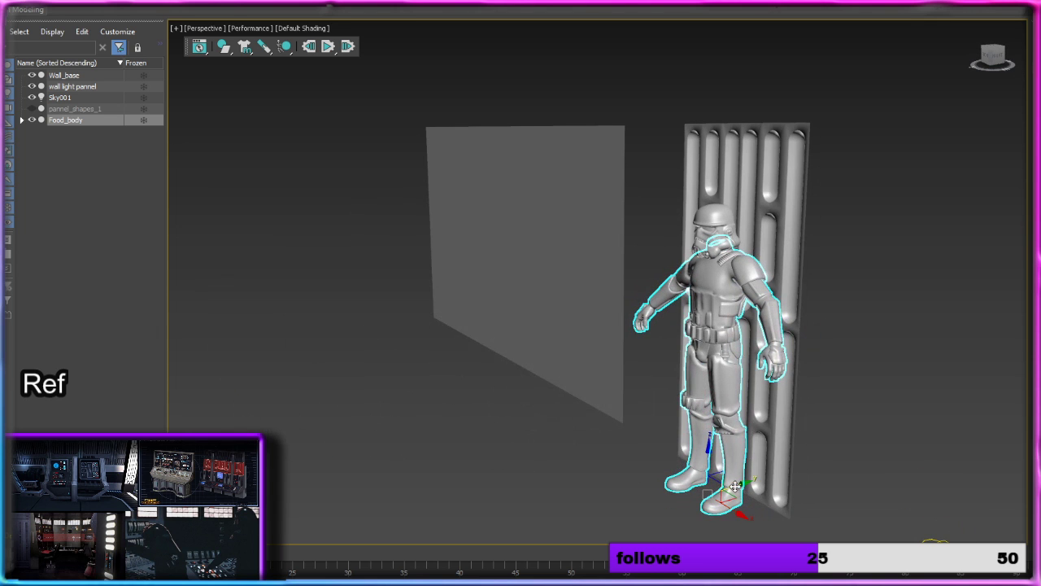
{"action": "left_click_drag", "start_coordinate": [738, 486], "coordinate": [720, 490]}
{"action": "middle_click_drag", "start_coordinate": [498, 347], "coordinate": [312, 346], "text": "alt"}
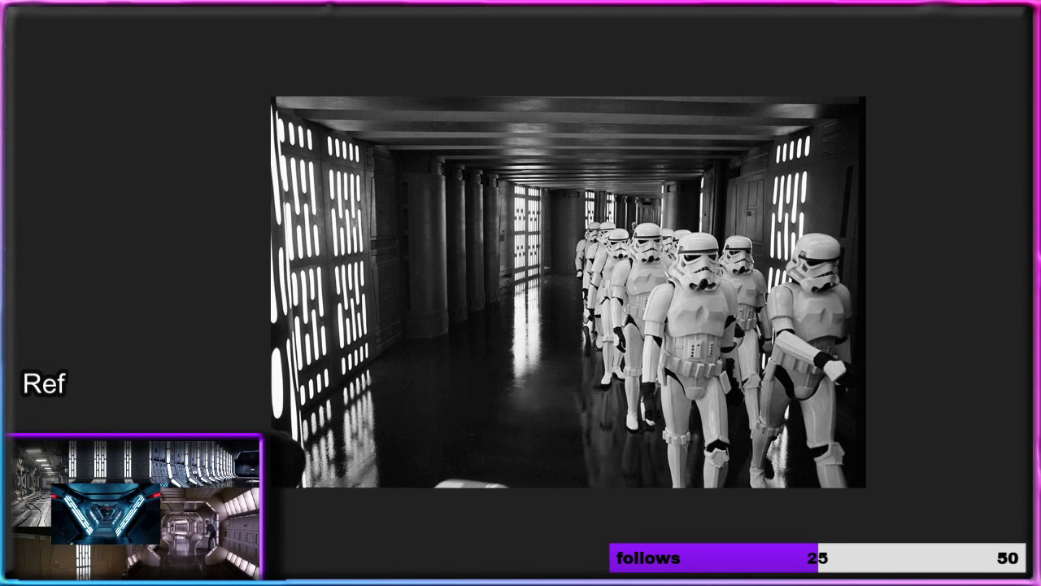
Step: Check the stormtrooper corridor reference image and place one copy of Food_body standing on the original's head
{"action": "mouse_move", "coordinate": [518, 15]}
{"action": "left_click_drag", "start_coordinate": [447, 10], "coordinate": [483, 7]}
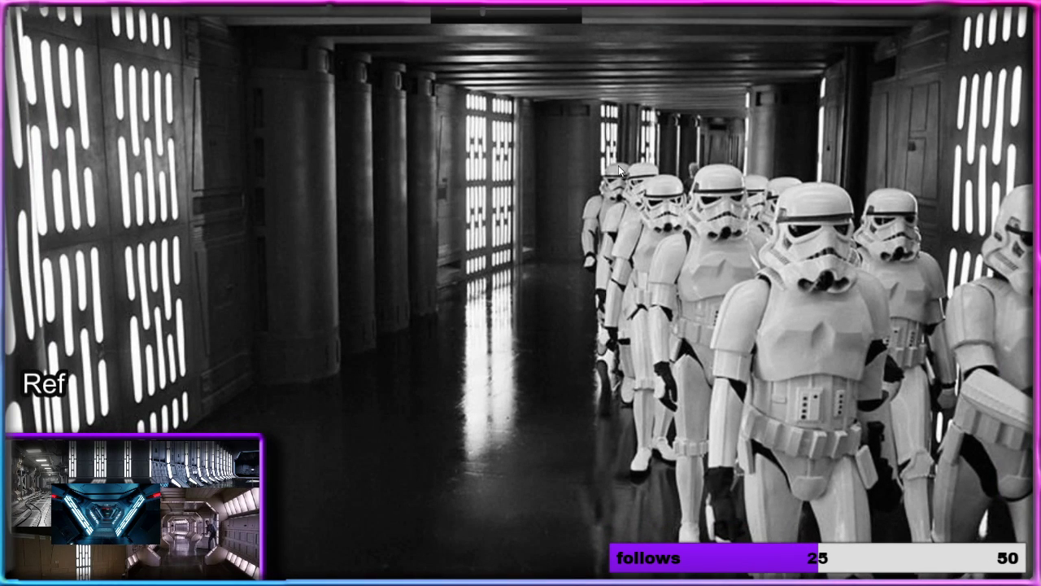
{"action": "mouse_move", "coordinate": [618, 165]}
{"action": "left_mouse_down"}
{"action": "mouse_move", "coordinate": [581, 162]}
{"action": "mouse_move", "coordinate": [670, 168]}
{"action": "mouse_move", "coordinate": [634, 169]}
{"action": "left_mouse_up"}
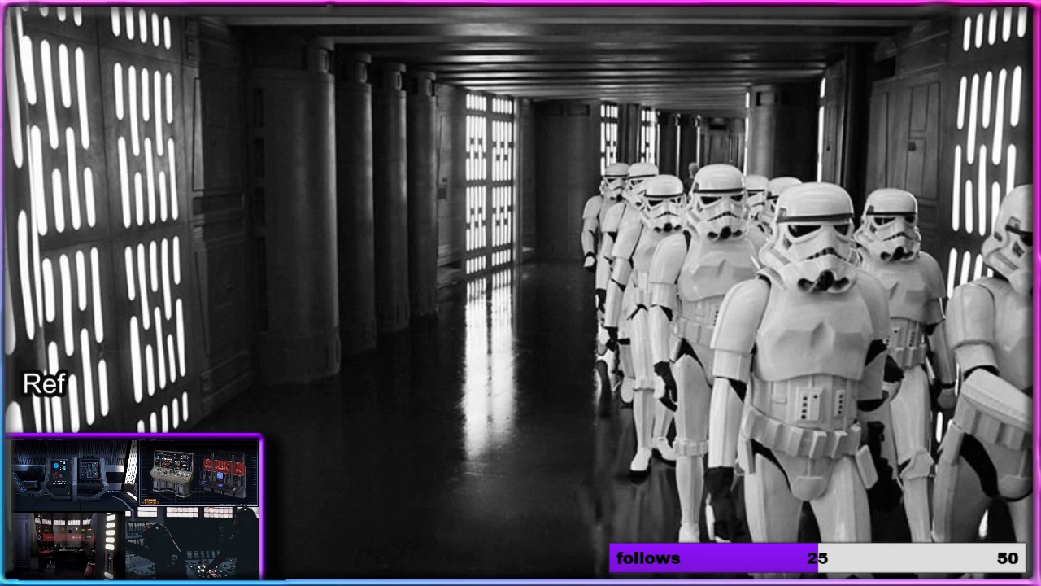
{"action": "key", "text": "alt+Tab"}
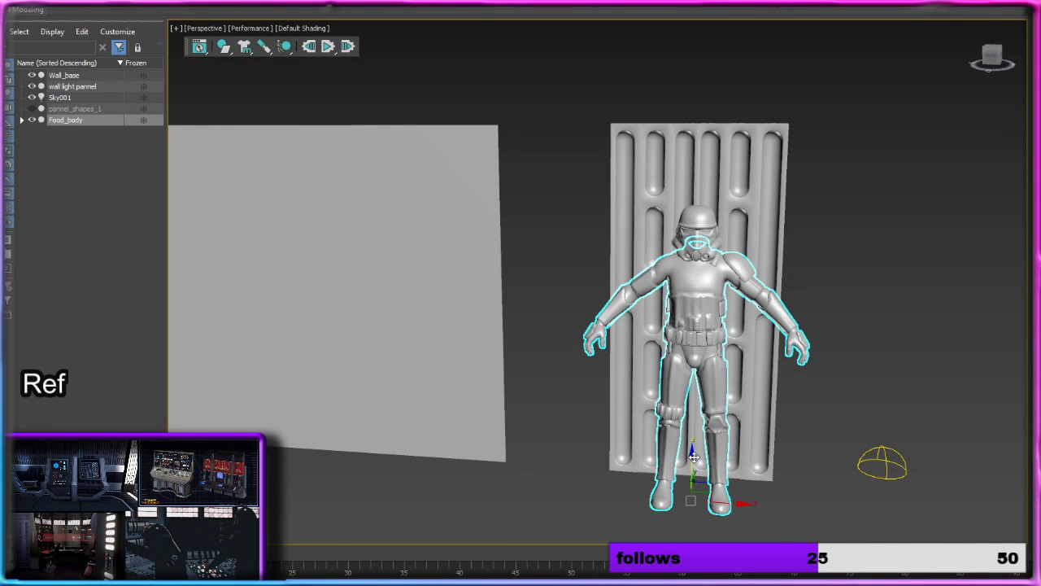
{"action": "mouse_move", "coordinate": [693, 457]}
{"action": "left_mouse_down", "text": "shift"}
{"action": "mouse_move", "coordinate": [711, 191]}
{"action": "mouse_move", "coordinate": [713, 213]}
{"action": "left_mouse_up", "text": "shift"}
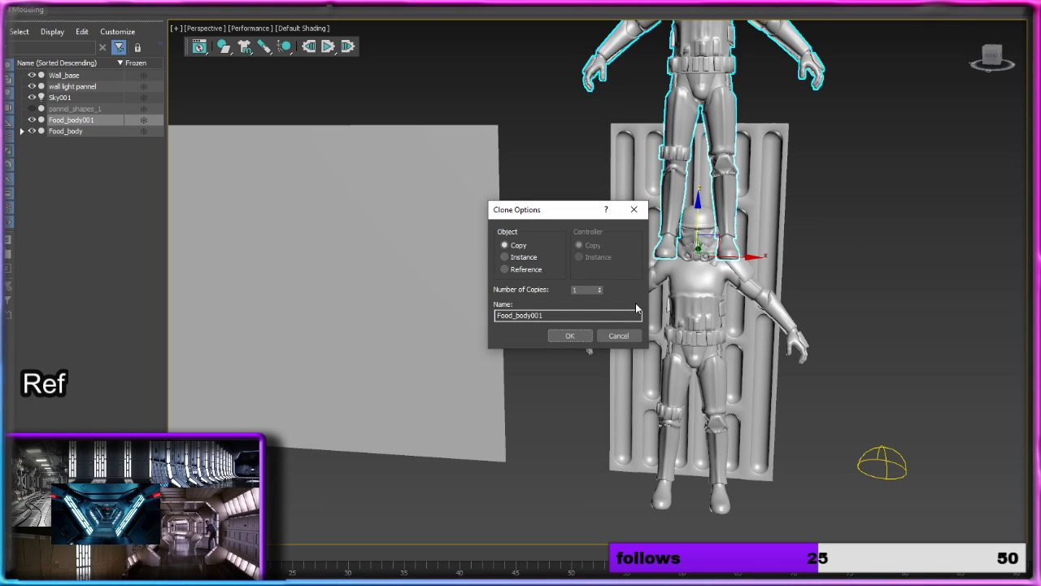
{"action": "left_click", "coordinate": [569, 335]}
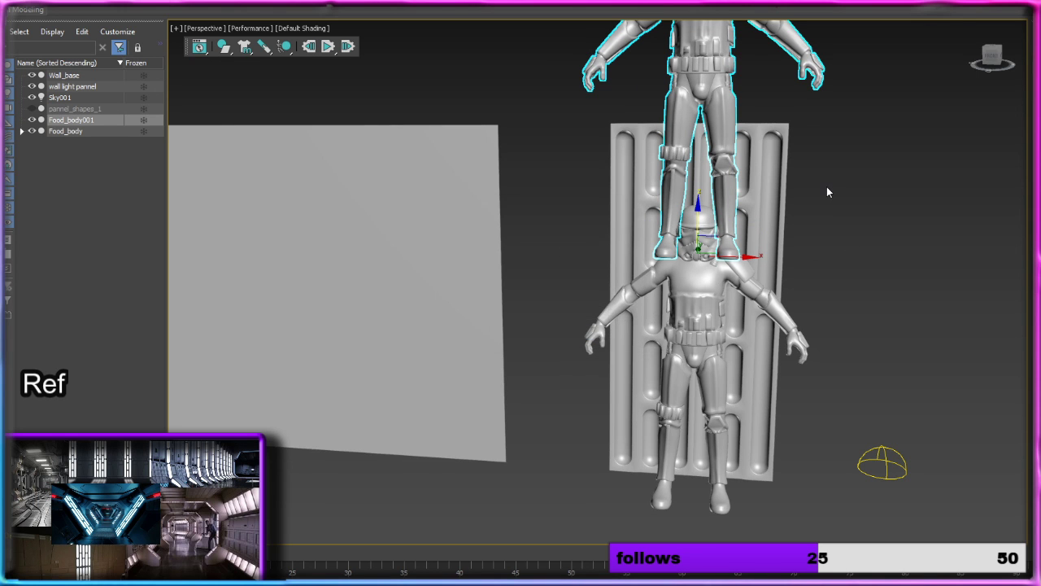
Step: Examine from several angles how the two stacked troopers compare in height with the wall light panel
{"action": "middle_click_drag", "start_coordinate": [827, 192], "coordinate": [789, 180], "text": "alt"}
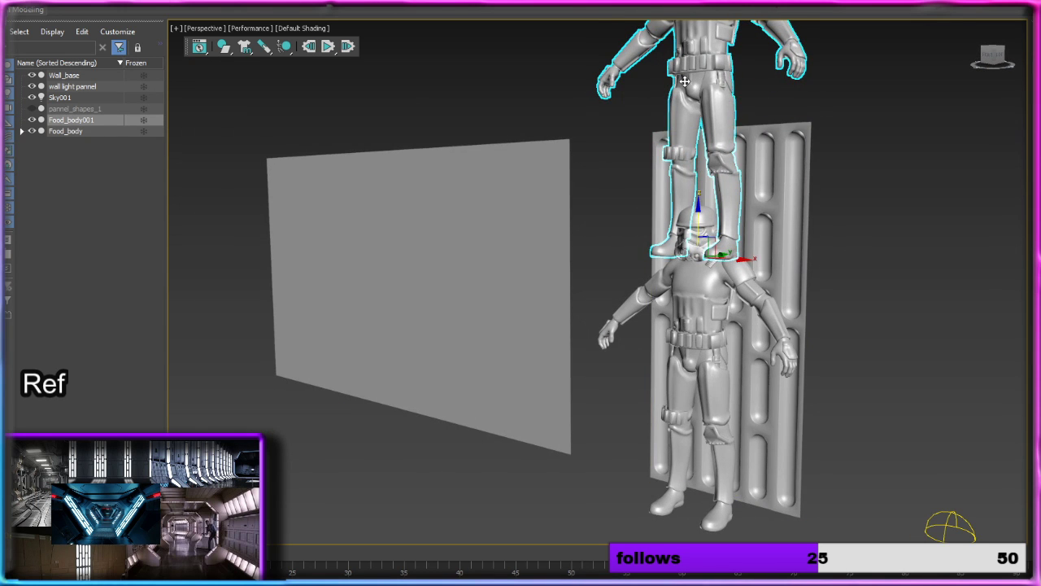
{"action": "middle_click_drag", "start_coordinate": [684, 81], "coordinate": [757, 86], "text": "alt"}
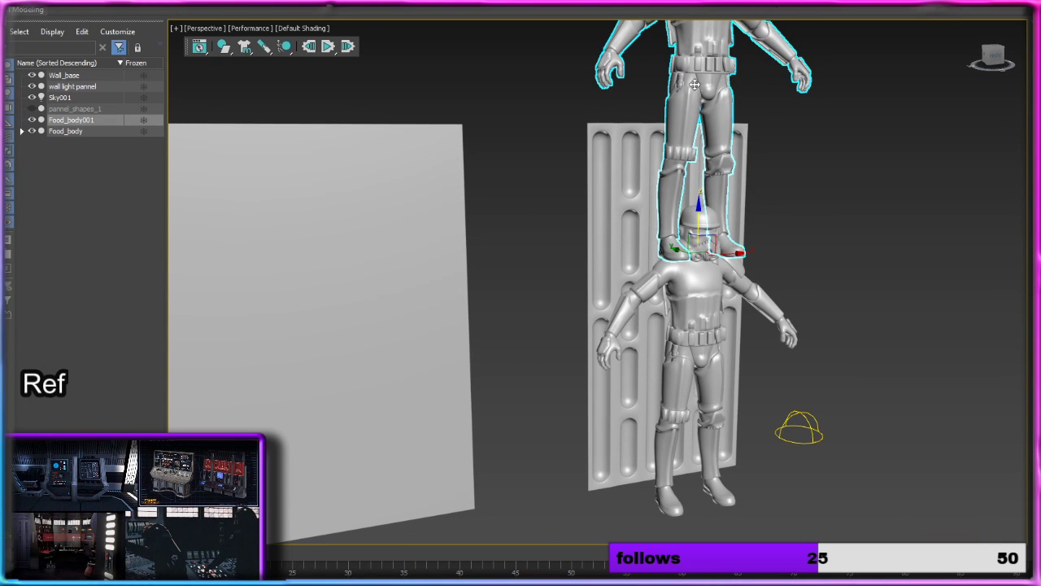
{"action": "middle_click_drag", "start_coordinate": [736, 84], "coordinate": [722, 86], "text": "alt"}
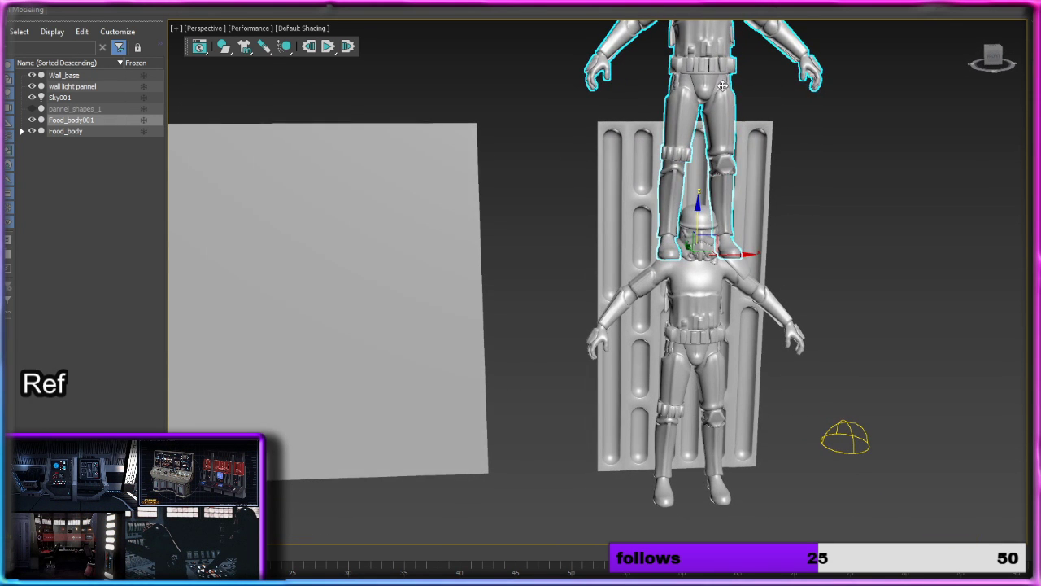
{"action": "left_click", "coordinate": [848, 225]}
{"action": "middle_click_drag", "start_coordinate": [847, 226], "coordinate": [834, 254], "text": "alt"}
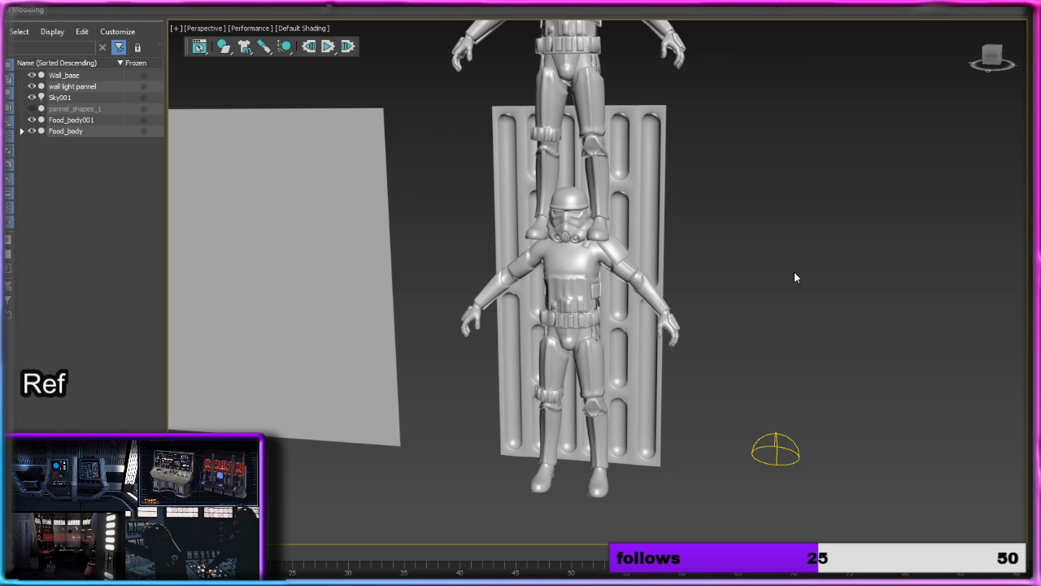
{"action": "middle_click_drag", "start_coordinate": [794, 272], "coordinate": [751, 274]}
{"action": "scroll", "coordinate": [751, 274], "scroll_direction": "up", "scroll_amount": 4}
{"action": "middle_click_drag", "start_coordinate": [570, 186], "coordinate": [592, 224]}
{"action": "scroll", "coordinate": [798, 294], "scroll_direction": "down", "scroll_amount": 7}
{"action": "scroll", "coordinate": [504, 223], "scroll_direction": "up", "scroll_amount": 3}
{"action": "middle_click_drag", "start_coordinate": [624, 259], "coordinate": [647, 254], "text": "alt"}
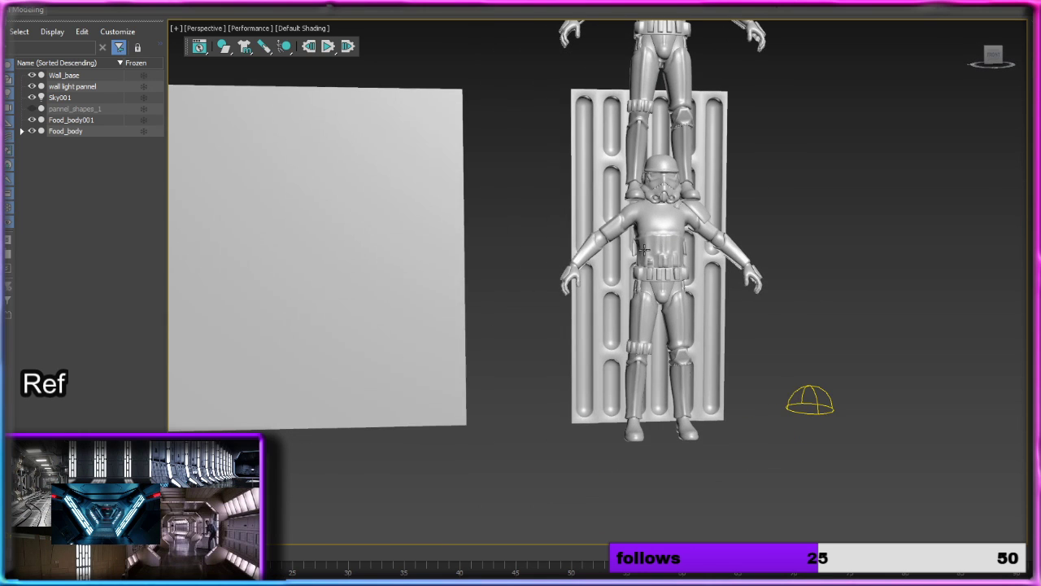
Step: Draw an upright cylinder around the stacked troopers, from the lower one's feet to about the upper one's waist
{"action": "left_click", "coordinate": [645, 249]}
{"action": "middle_click_drag", "start_coordinate": [777, 232], "coordinate": [676, 222]}
{"action": "left_click", "coordinate": [676, 221]}
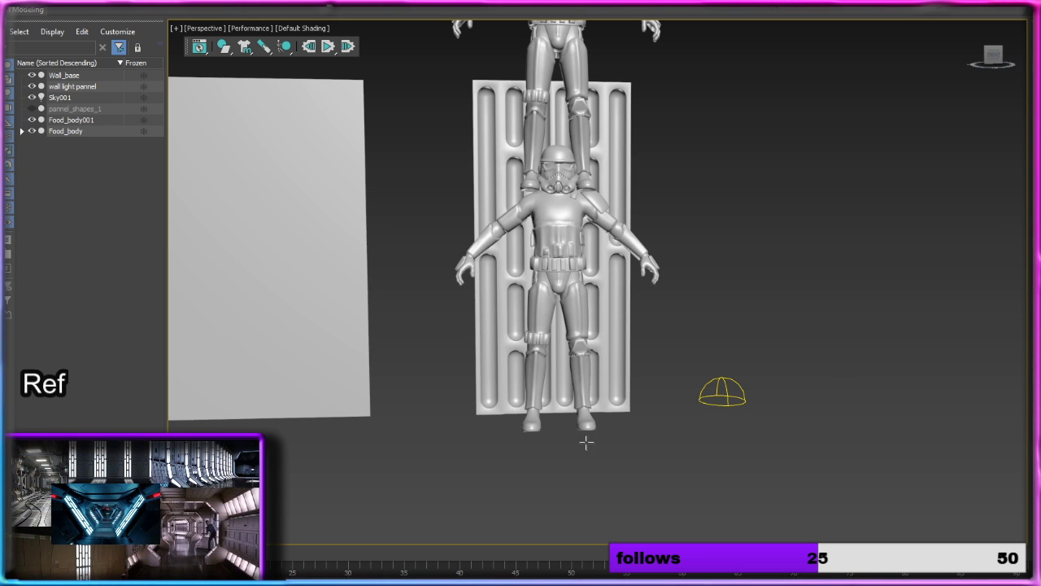
{"action": "left_click_drag", "start_coordinate": [561, 429], "coordinate": [609, 453]}
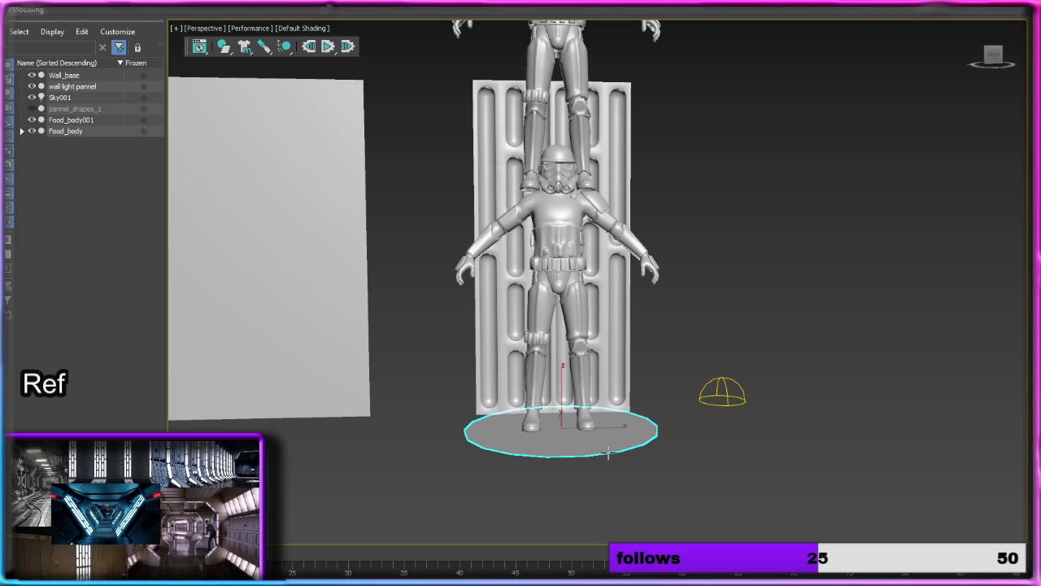
{"action": "left_click", "coordinate": [601, 253]}
{"action": "middle_click_drag", "start_coordinate": [619, 73], "coordinate": [621, 259]}
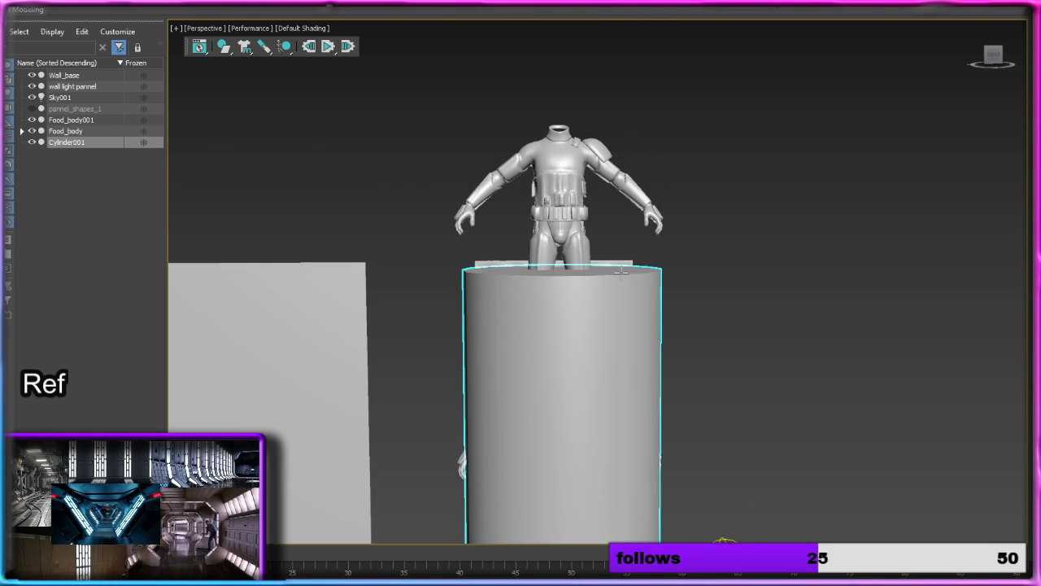
{"action": "left_click", "coordinate": [625, 11]}
Step: Display edged faces in the viewport and hide both Food_body and Food_body001
{"action": "middle_click_drag", "start_coordinate": [822, 260], "coordinate": [740, 263], "text": "alt"}
{"action": "middle_click_drag", "start_coordinate": [792, 363], "coordinate": [758, 181]}
{"action": "left_click", "coordinate": [295, 28]}
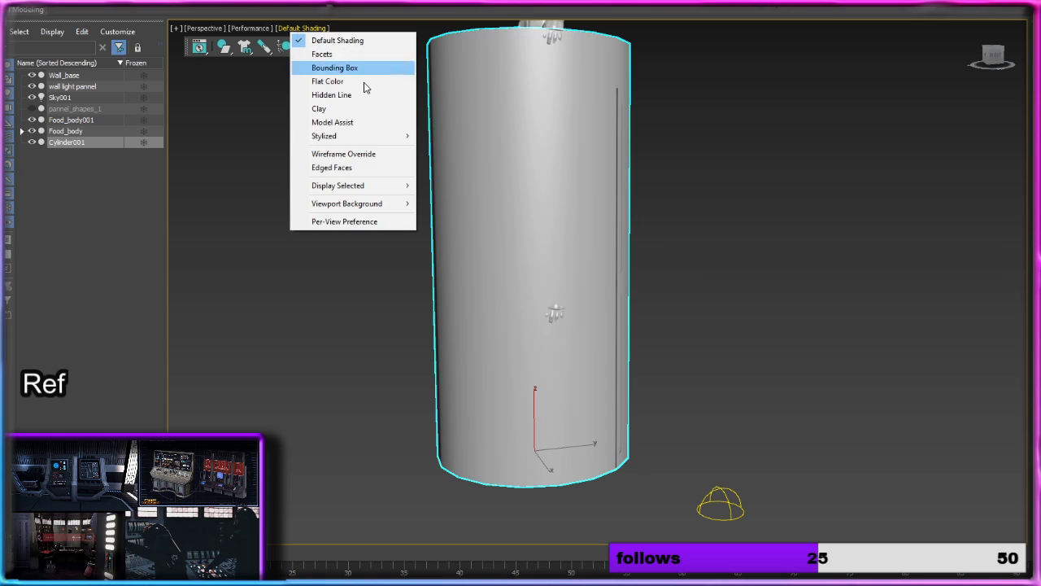
{"action": "left_click", "coordinate": [375, 174]}
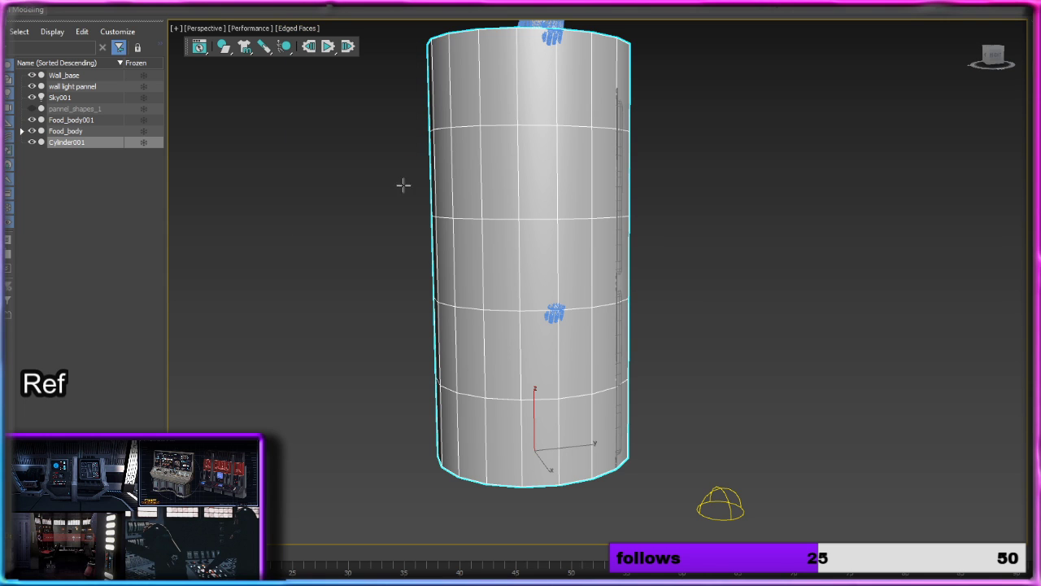
{"action": "left_click", "coordinate": [33, 131]}
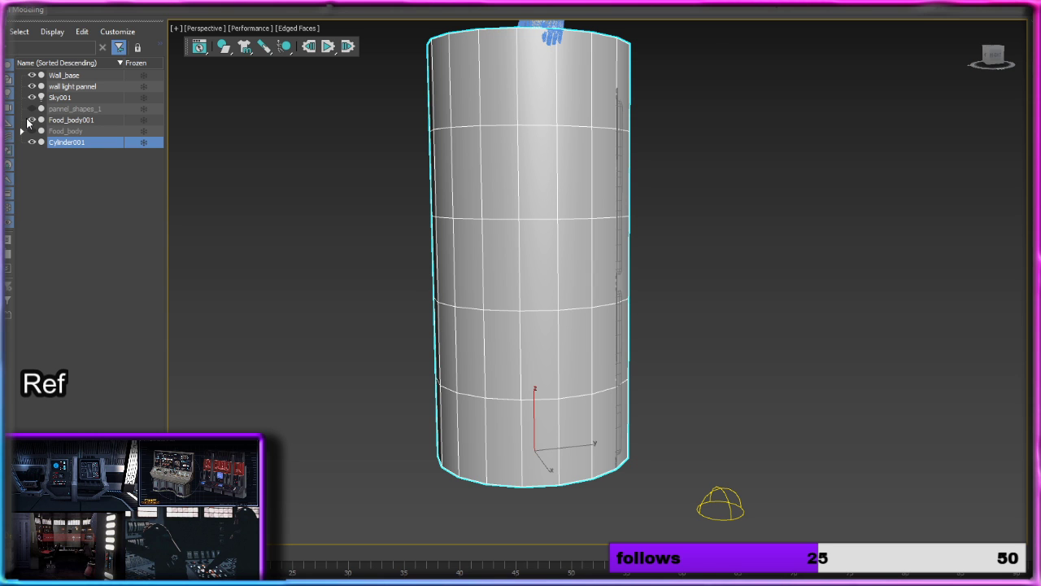
{"action": "left_click", "coordinate": [32, 119]}
{"action": "mouse_move", "coordinate": [577, 203]}
{"action": "middle_mouse_down", "text": "alt"}
{"action": "mouse_move", "coordinate": [711, 209]}
{"action": "mouse_move", "coordinate": [662, 226]}
{"action": "mouse_move", "coordinate": [580, 215]}
{"action": "middle_mouse_up", "text": "alt"}
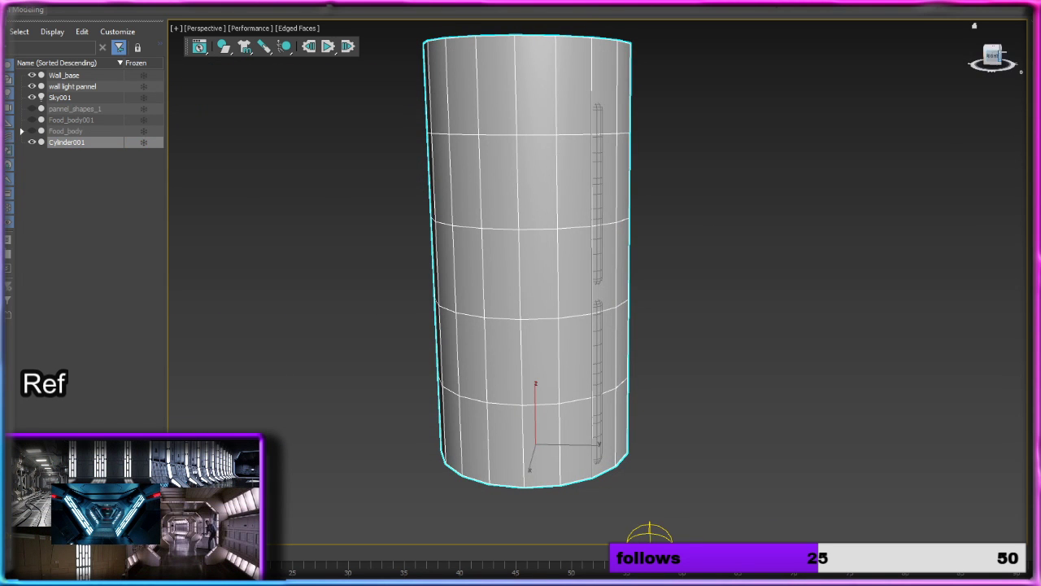
Step: Compare the cylinder with the columns in the corridor reference, set it to eight height segments and reduce its radius
{"action": "left_click", "coordinate": [993, 57]}
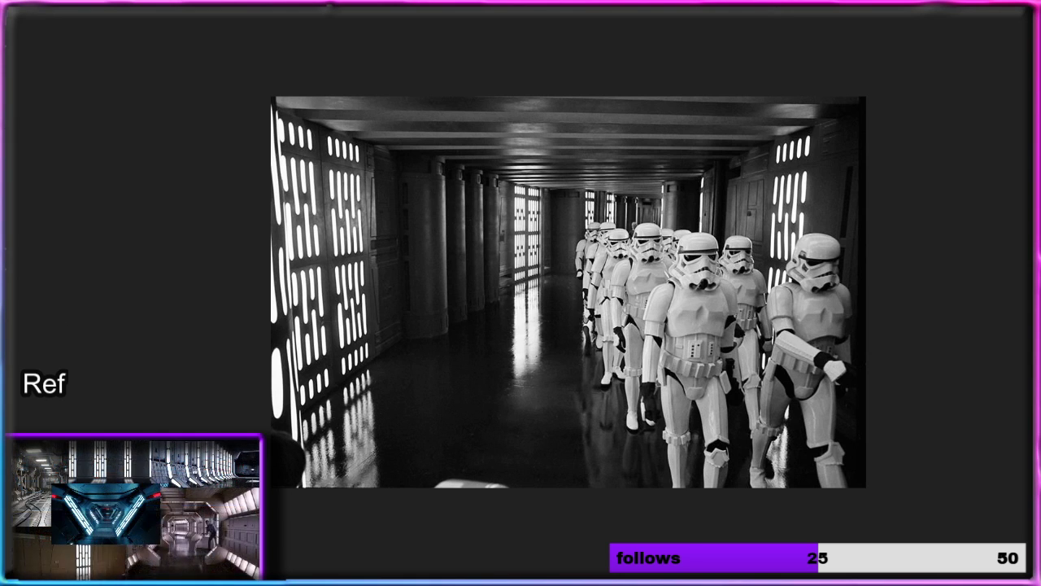
{"action": "left_click_drag", "start_coordinate": [448, 11], "coordinate": [483, 11]}
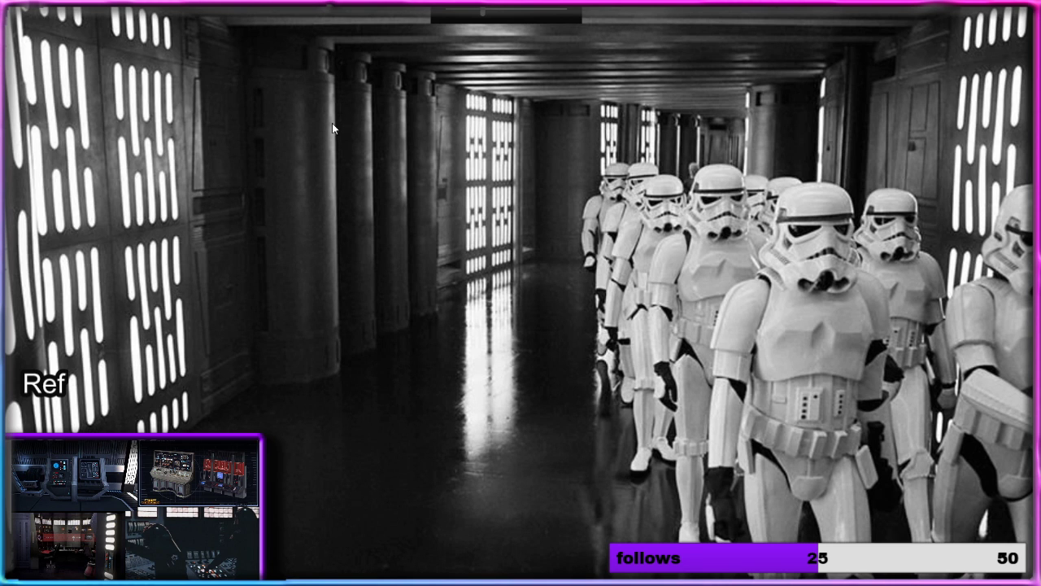
{"action": "key", "text": "alt+Tab"}
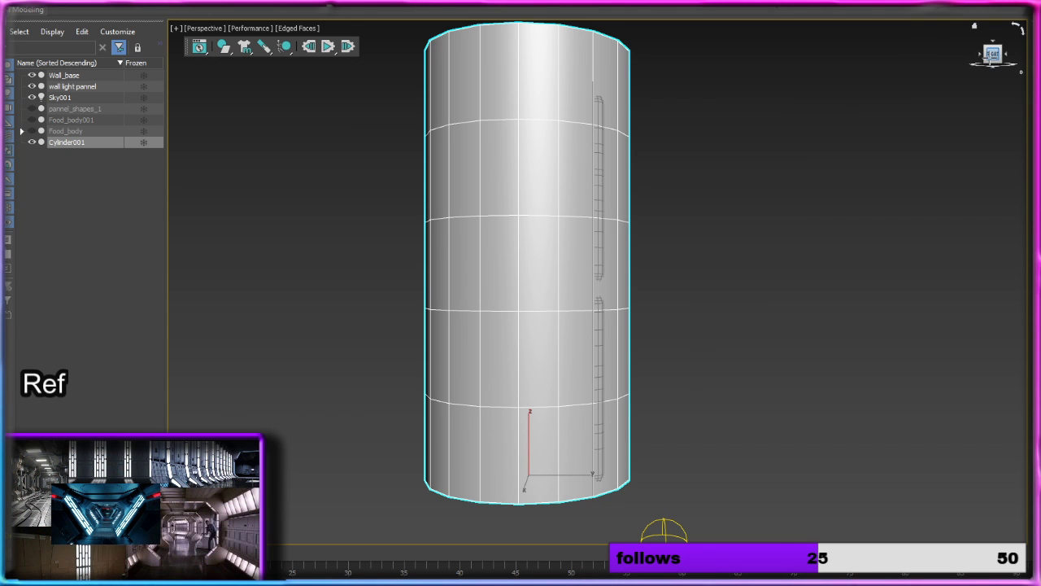
{"action": "key", "text": "w"}
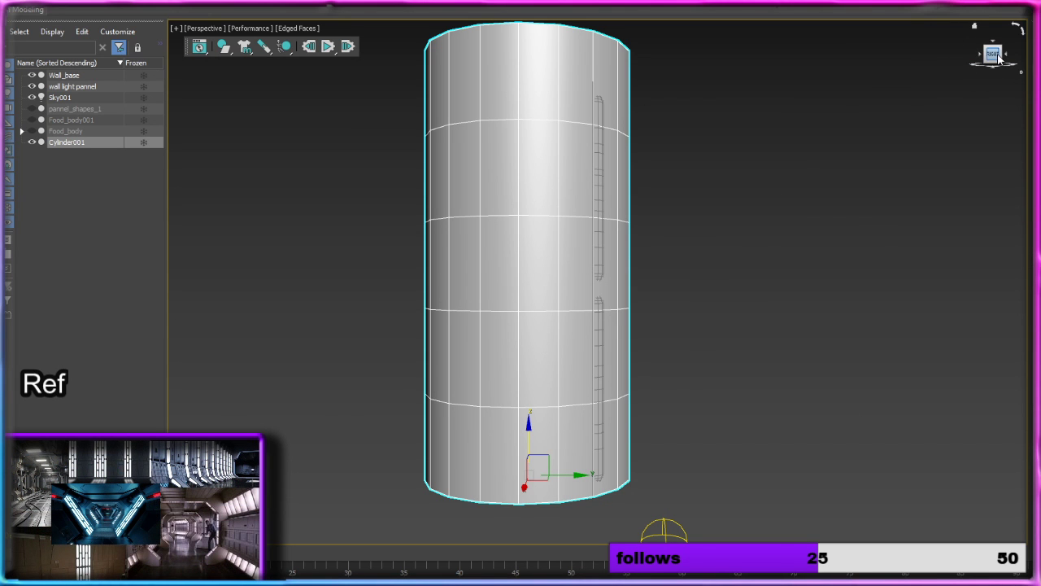
{"action": "middle_click_drag", "start_coordinate": [893, 135], "coordinate": [830, 158]}
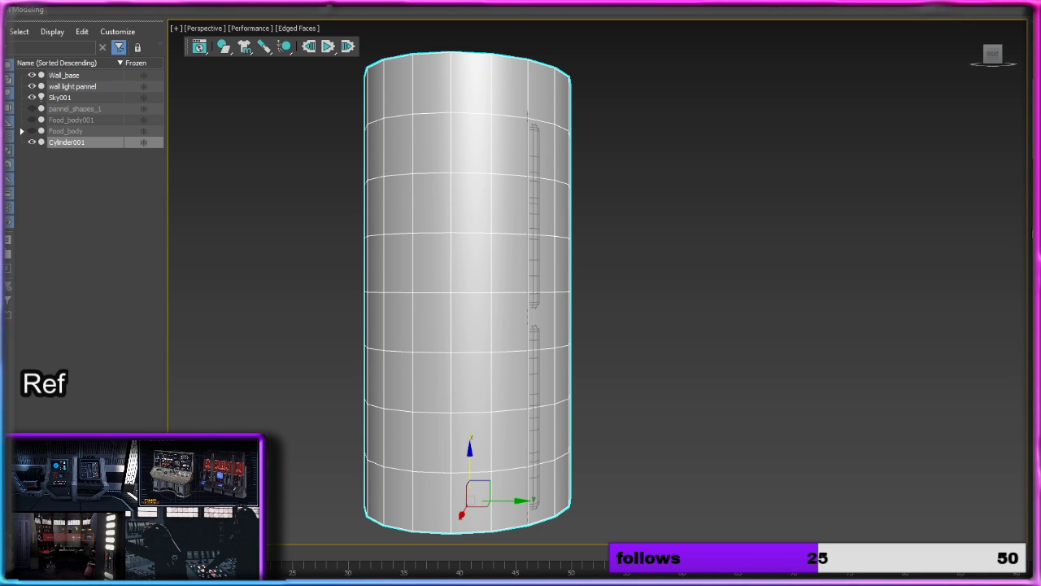
{"action": "mouse_move", "coordinate": [771, 132]}
{"action": "middle_mouse_down", "text": "alt"}
{"action": "mouse_move", "coordinate": [775, 186]}
{"action": "mouse_move", "coordinate": [777, 137]}
{"action": "middle_mouse_up", "text": "alt"}
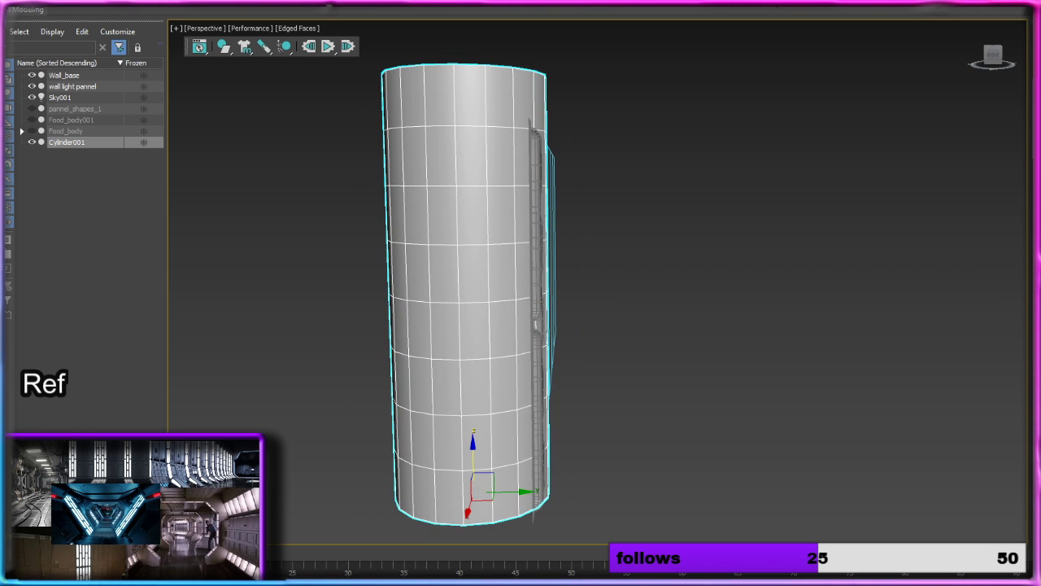
{"action": "middle_click_drag", "start_coordinate": [769, 170], "coordinate": [906, 142], "text": "alt"}
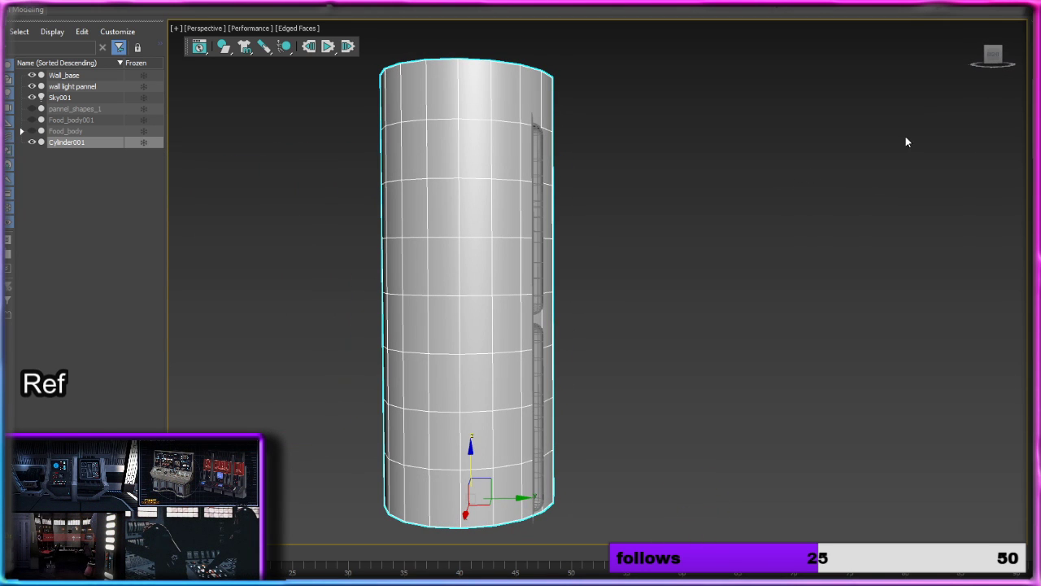
Step: Convert the cylinder to an editable poly and, in the right view, delete the half nearest the light panel
{"action": "left_click", "coordinate": [992, 64]}
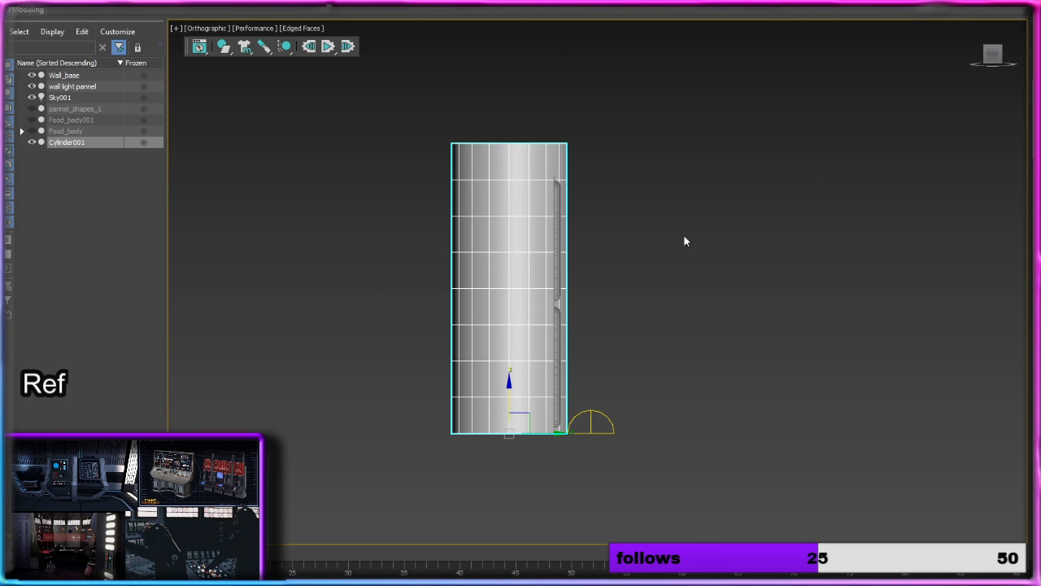
{"action": "scroll", "coordinate": [643, 244], "scroll_direction": "up", "scroll_amount": 3}
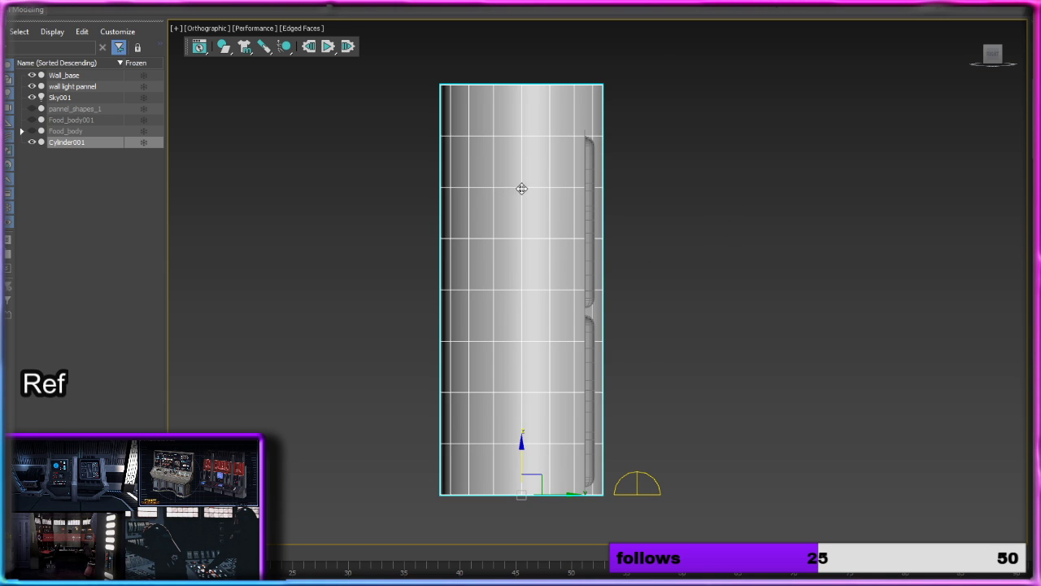
{"action": "right_click", "coordinate": [557, 176]}
{"action": "left_click", "coordinate": [725, 314]}
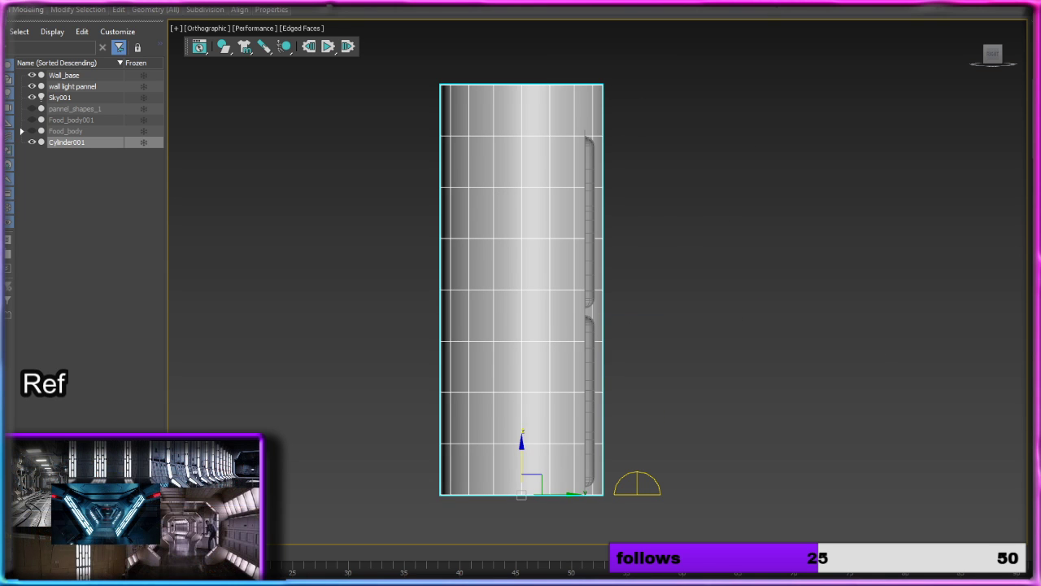
{"action": "left_click_drag", "start_coordinate": [690, 47], "coordinate": [528, 538]}
{"action": "key", "text": "Delete"}
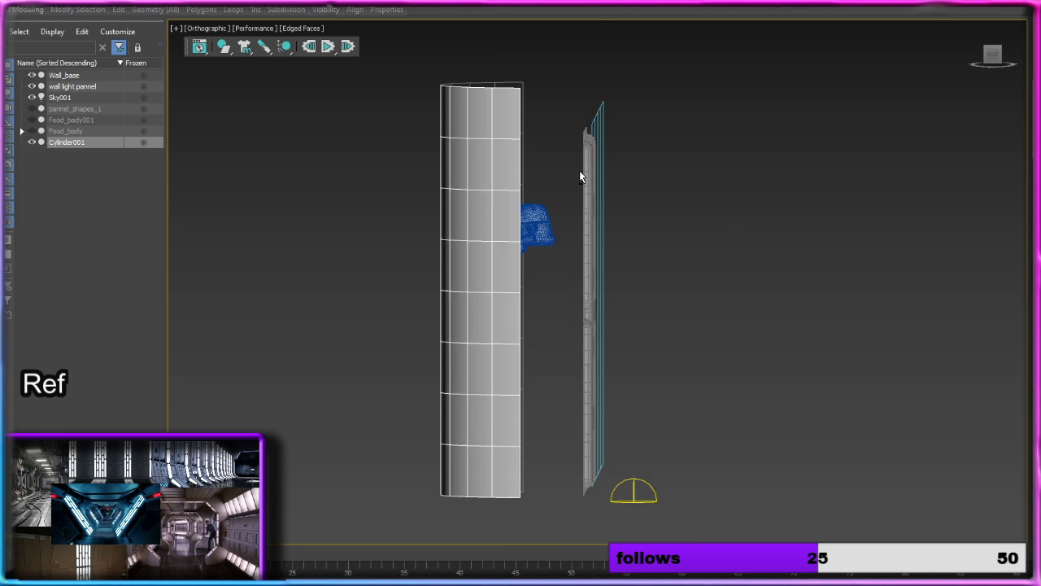
Step: Hide the helmet object nested under Food_body, leaving the half cylinder shown
{"action": "middle_click_drag", "start_coordinate": [580, 177], "coordinate": [582, 224], "text": "alt"}
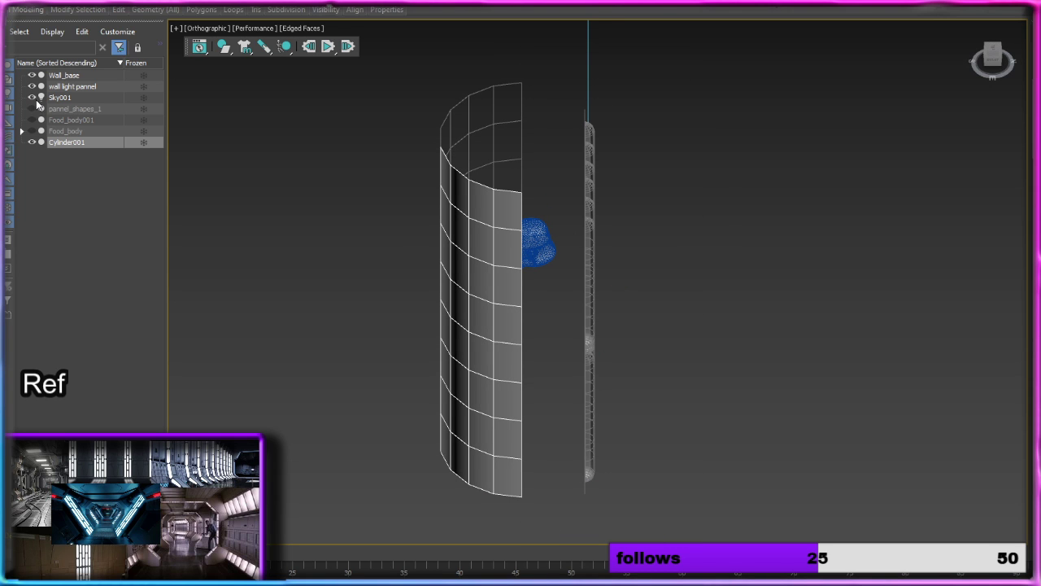
{"action": "left_click", "coordinate": [34, 142]}
{"action": "left_click", "coordinate": [34, 142]}
{"action": "left_click", "coordinate": [22, 131]}
{"action": "left_click", "coordinate": [43, 142]}
{"action": "left_click", "coordinate": [22, 131]}
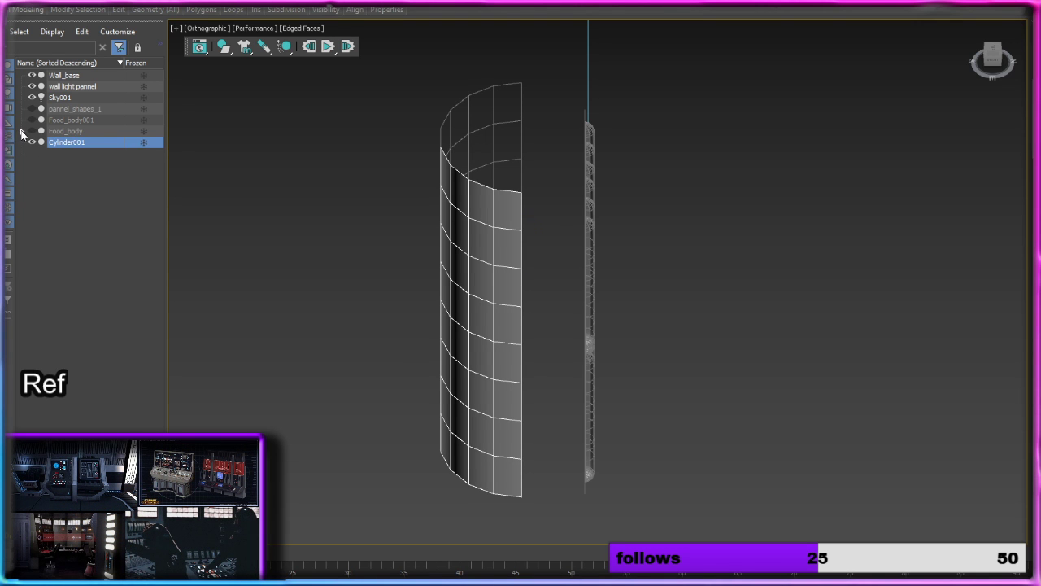
Step: Check the half cylinder against the corridor reference and, in the front view, insert a vertical edge loop down its middle
{"action": "middle_click_drag", "start_coordinate": [523, 257], "coordinate": [515, 195], "text": "alt"}
{"action": "left_click", "coordinate": [986, 55]}
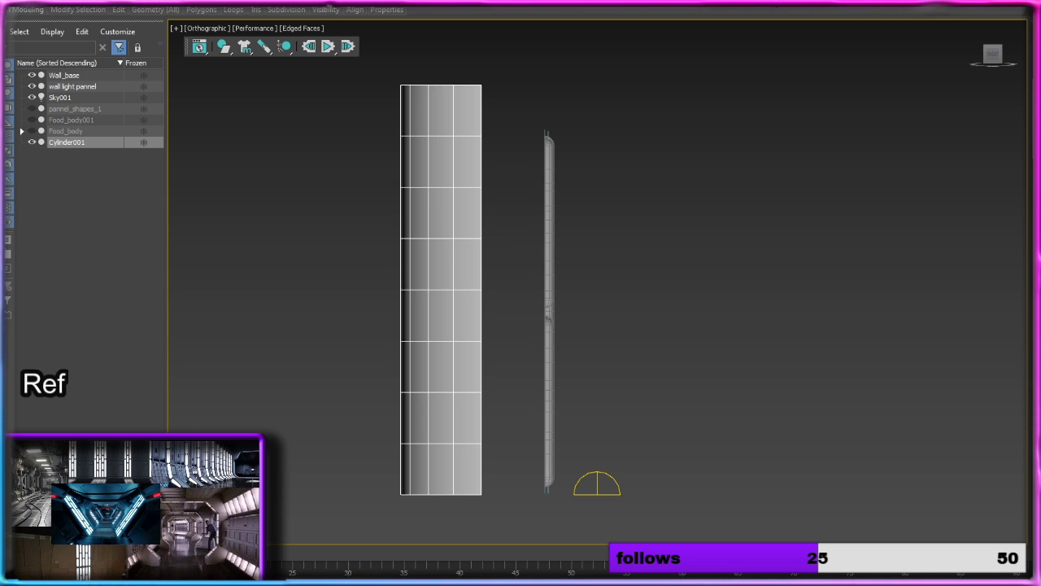
{"action": "key", "text": "alt+Tab"}
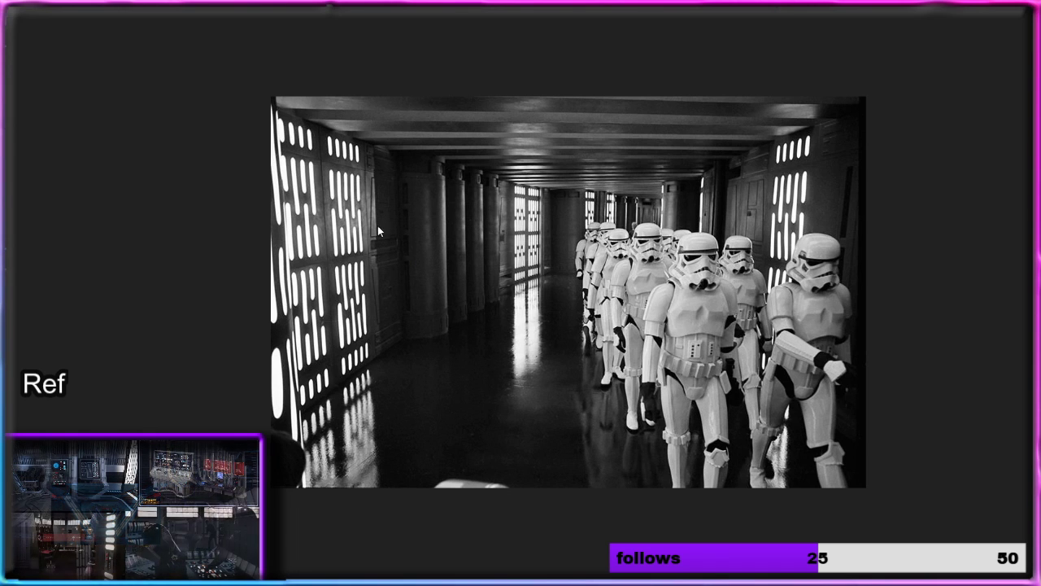
{"action": "key", "text": "alt+Tab"}
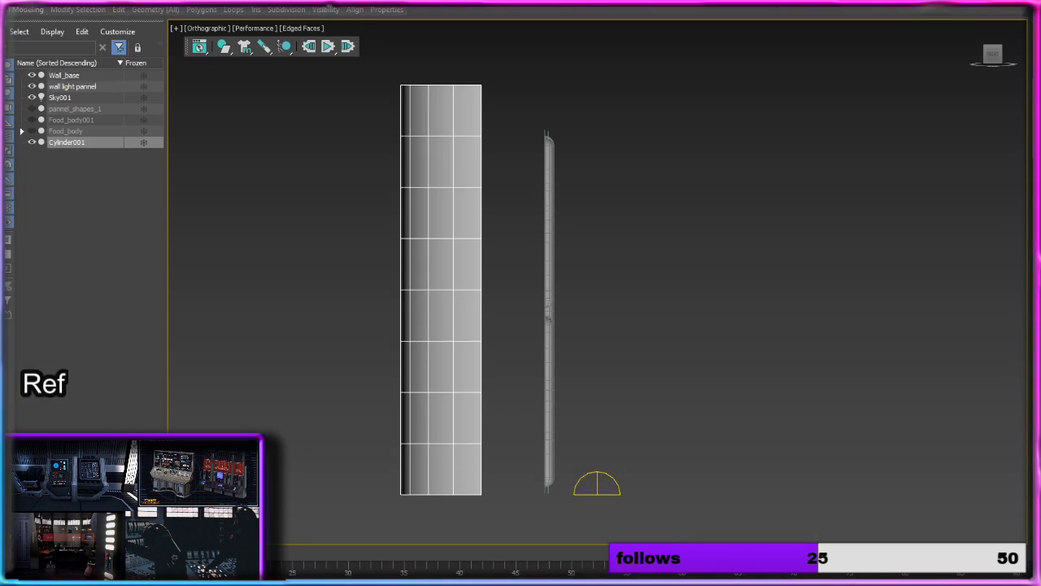
{"action": "left_click", "coordinate": [986, 57]}
{"action": "key", "text": "z"}
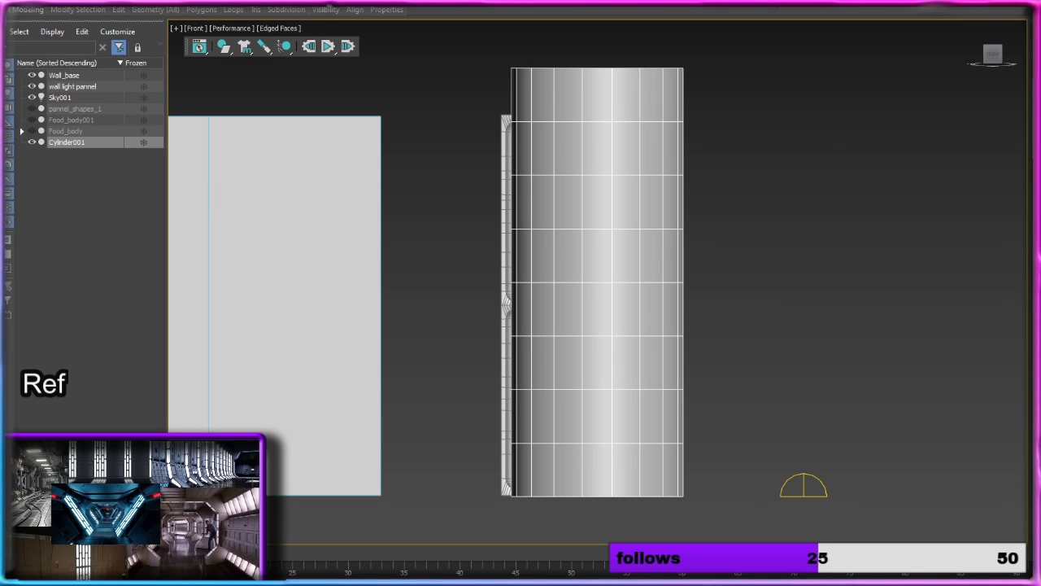
{"action": "middle_click_drag", "start_coordinate": [465, 121], "coordinate": [340, 122]}
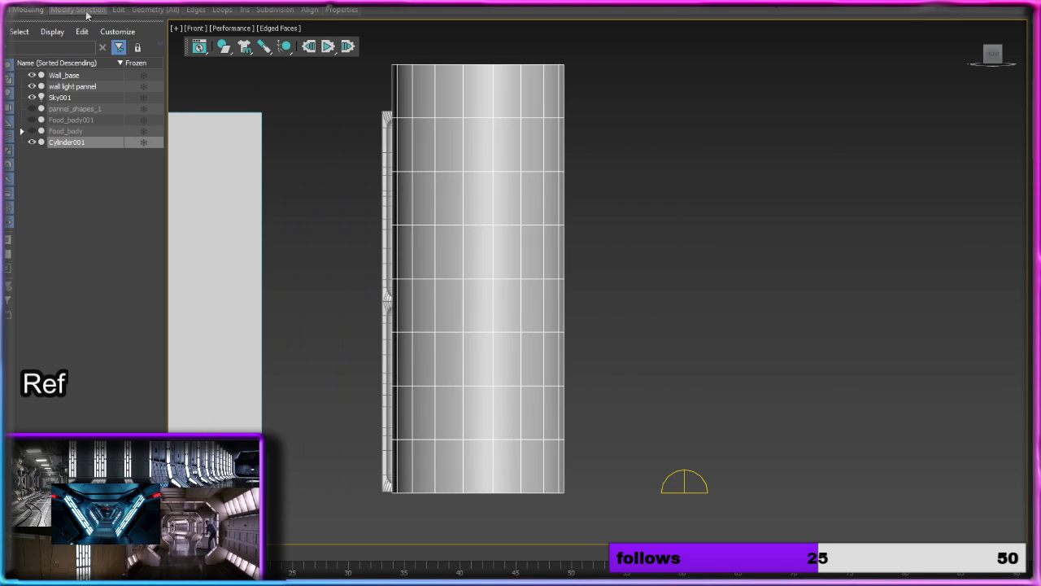
{"action": "mouse_move", "coordinate": [118, 9]}
{"action": "left_click", "coordinate": [220, 39]}
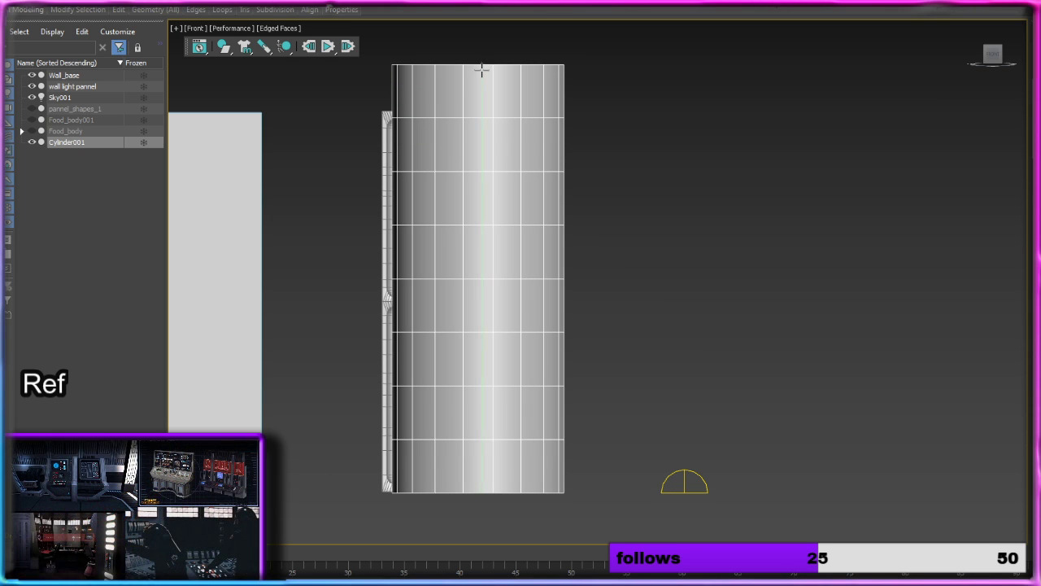
{"action": "left_click", "coordinate": [480, 69]}
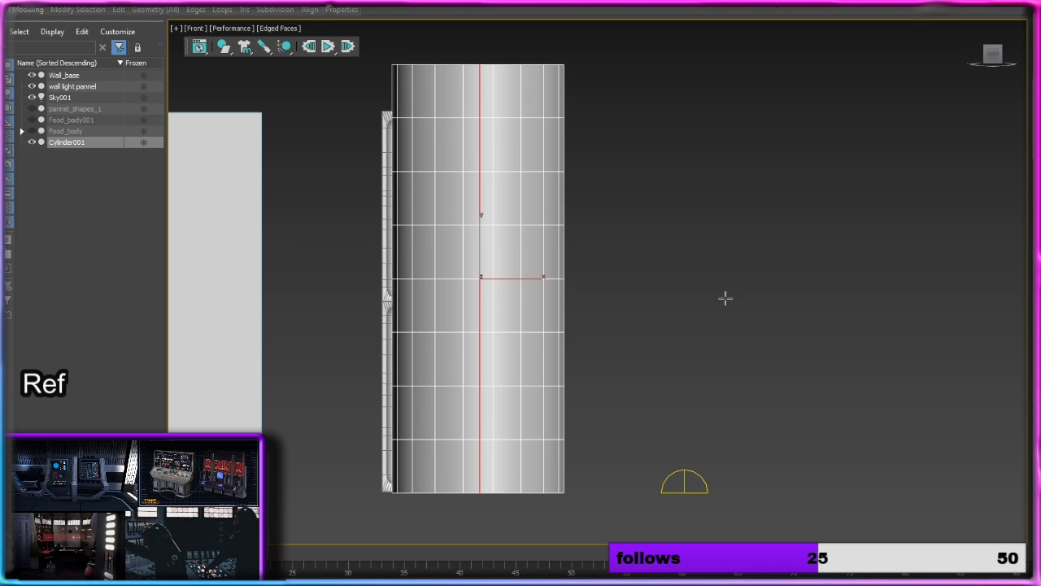
{"action": "key", "text": "2"}
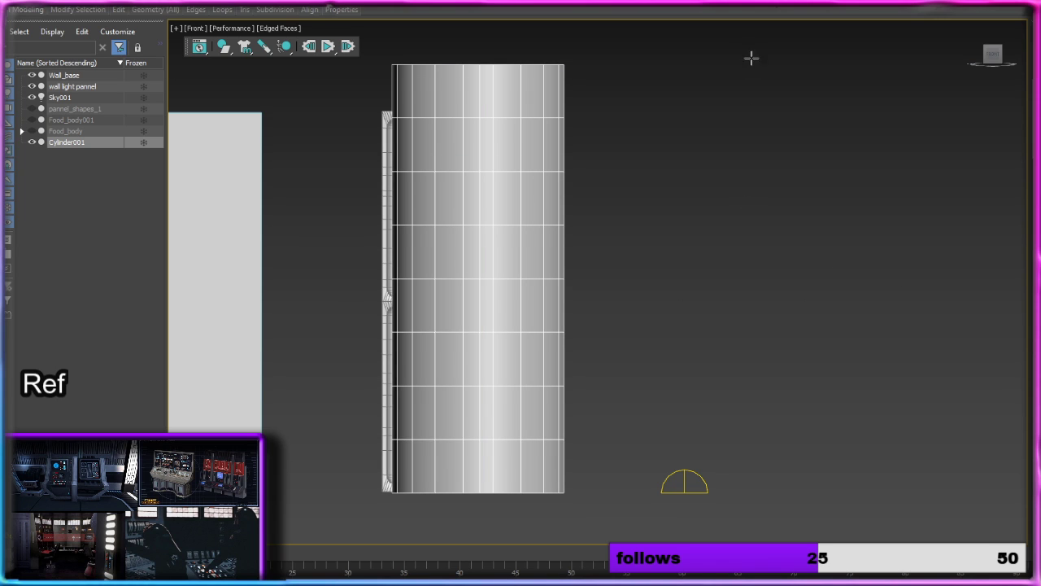
Step: Delete the column polygons on the side of the new middle edge farthest from the wall base
{"action": "key", "text": "4"}
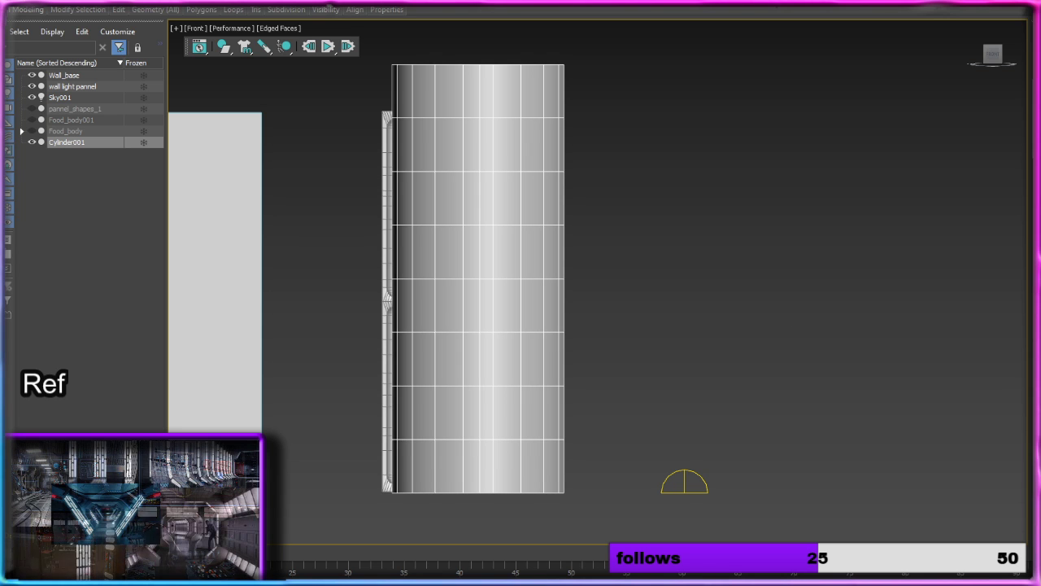
{"action": "left_click_drag", "start_coordinate": [647, 29], "coordinate": [490, 523]}
{"action": "key", "text": "Delete"}
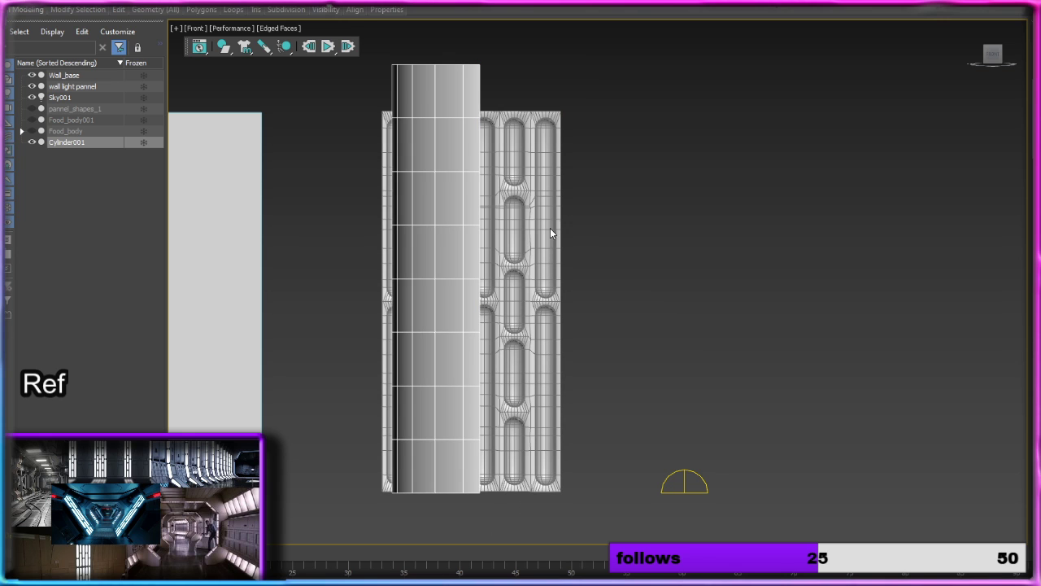
Step: Hide wall light pannel and Wall_base so that only the remaining column section is shown, and view its curved side
{"action": "left_click", "coordinate": [31, 87]}
{"action": "middle_click_drag", "start_coordinate": [301, 210], "coordinate": [514, 252], "text": "alt"}
{"action": "left_click", "coordinate": [31, 74]}
{"action": "middle_click_drag", "start_coordinate": [412, 207], "coordinate": [428, 200], "text": "alt"}
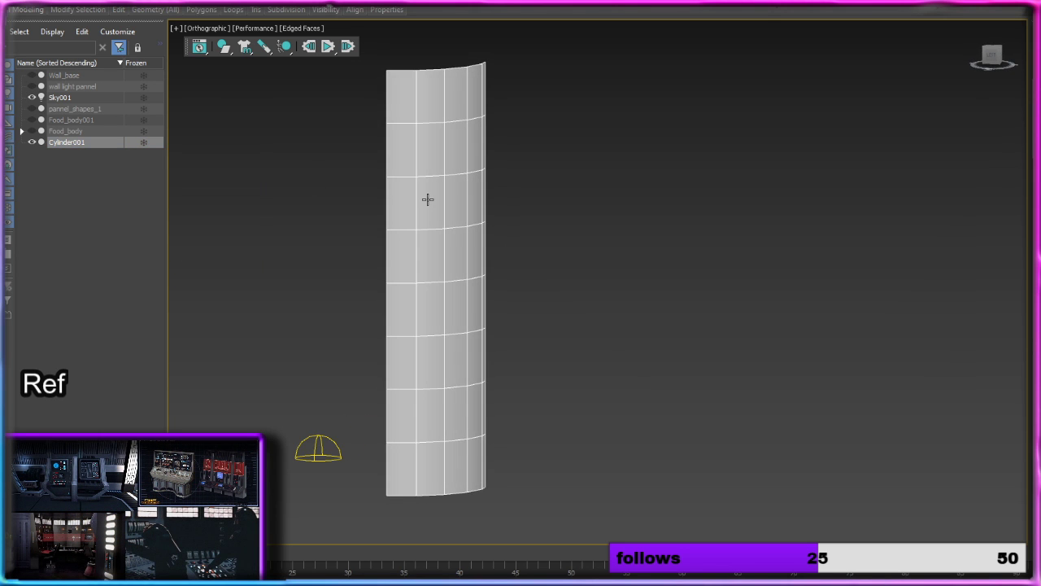
{"action": "scroll", "coordinate": [434, 201], "scroll_direction": "up", "scroll_amount": 3}
{"action": "left_click", "coordinate": [434, 201]}
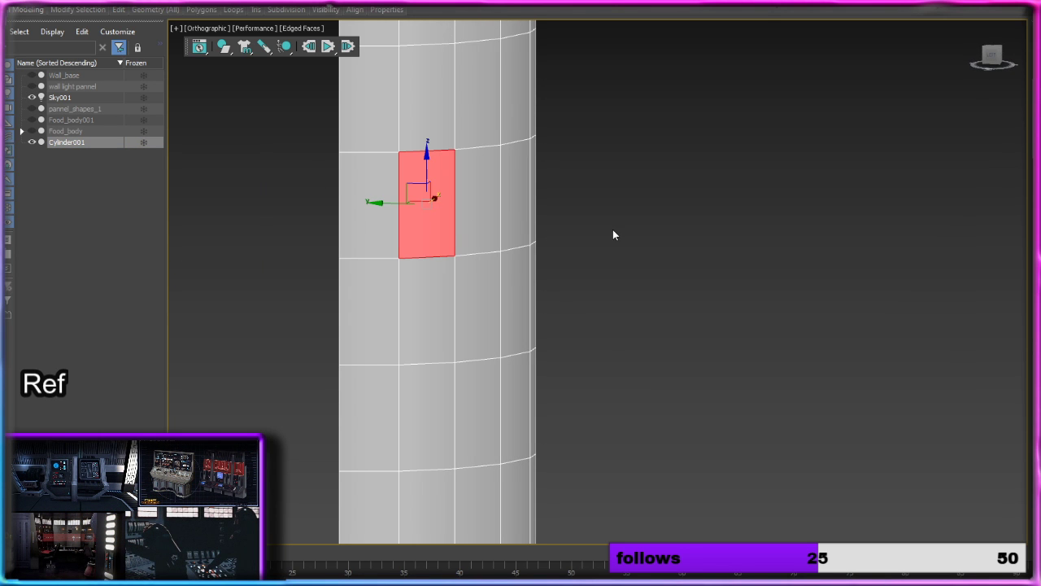
{"action": "left_click", "coordinate": [594, 238]}
{"action": "scroll", "coordinate": [593, 239], "scroll_direction": "down", "scroll_amount": 3}
{"action": "middle_click_drag", "start_coordinate": [593, 238], "coordinate": [542, 225], "text": "alt"}
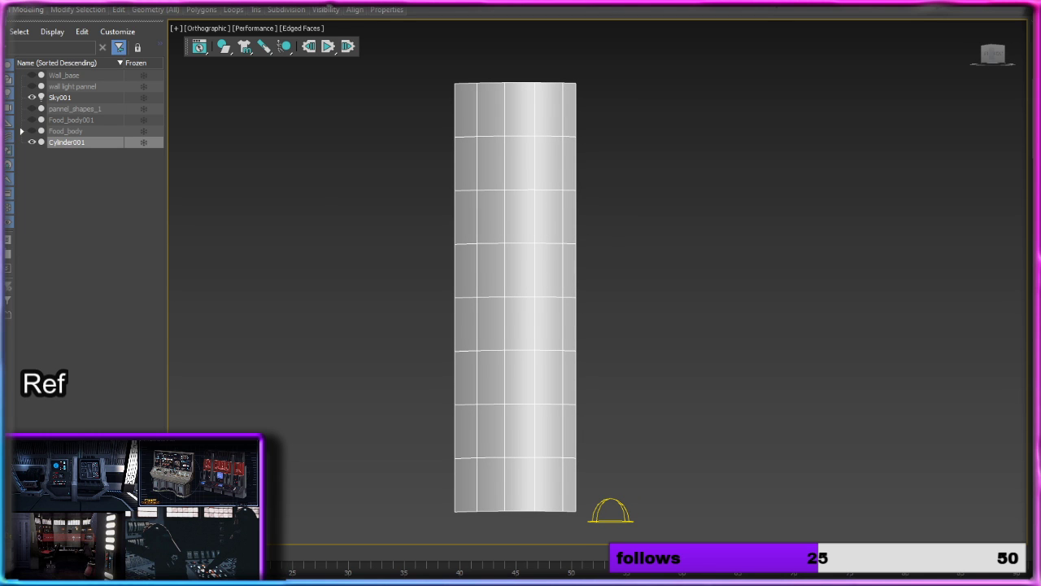
Step: Examine the round columns in the stormtrooper corridor reference, including the shape of their tops and bases
{"action": "key", "text": "alt+Tab"}
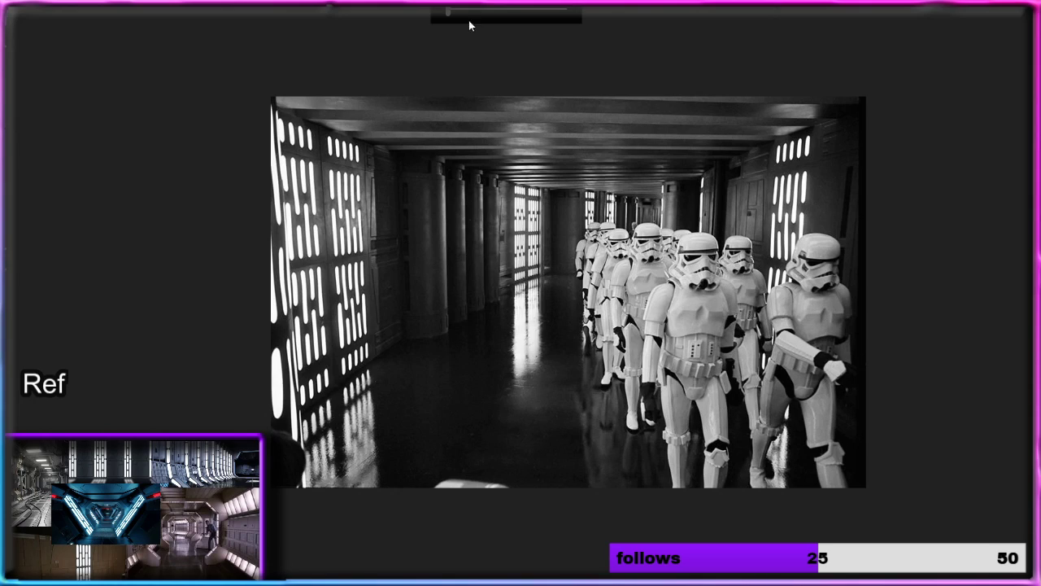
{"action": "scroll", "coordinate": [469, 24], "scroll_direction": "up", "scroll_amount": 8}
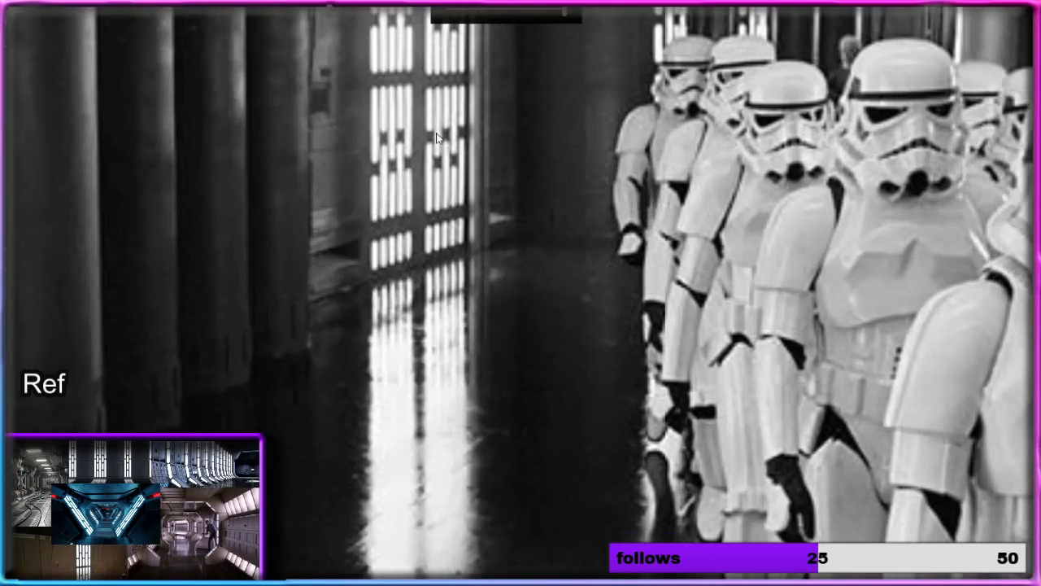
{"action": "left_click_drag", "start_coordinate": [437, 134], "coordinate": [769, 458]}
{"action": "left_click_drag", "start_coordinate": [588, 376], "coordinate": [700, 212]}
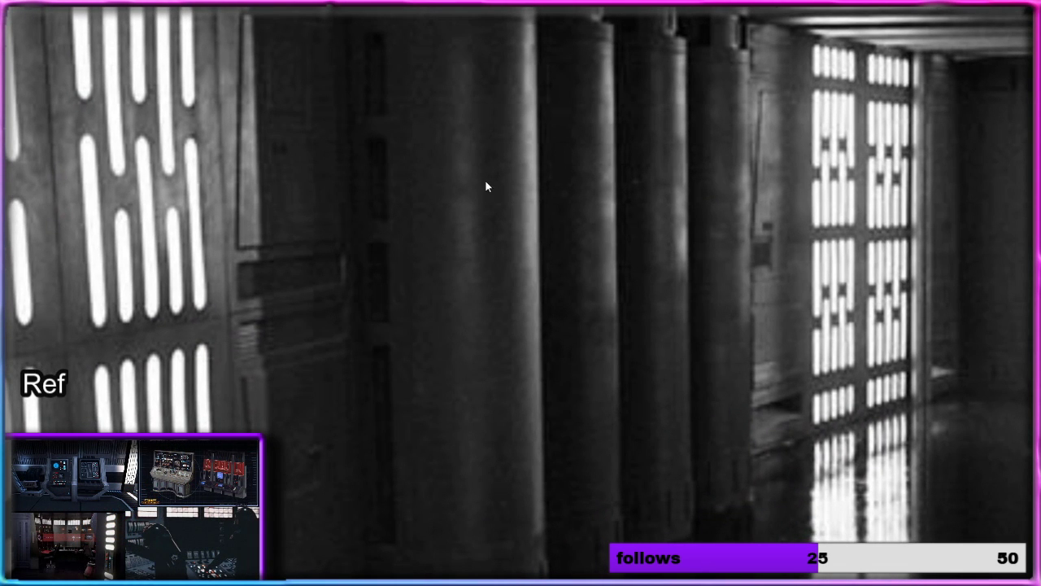
{"action": "left_click_drag", "start_coordinate": [499, 157], "coordinate": [519, 311]}
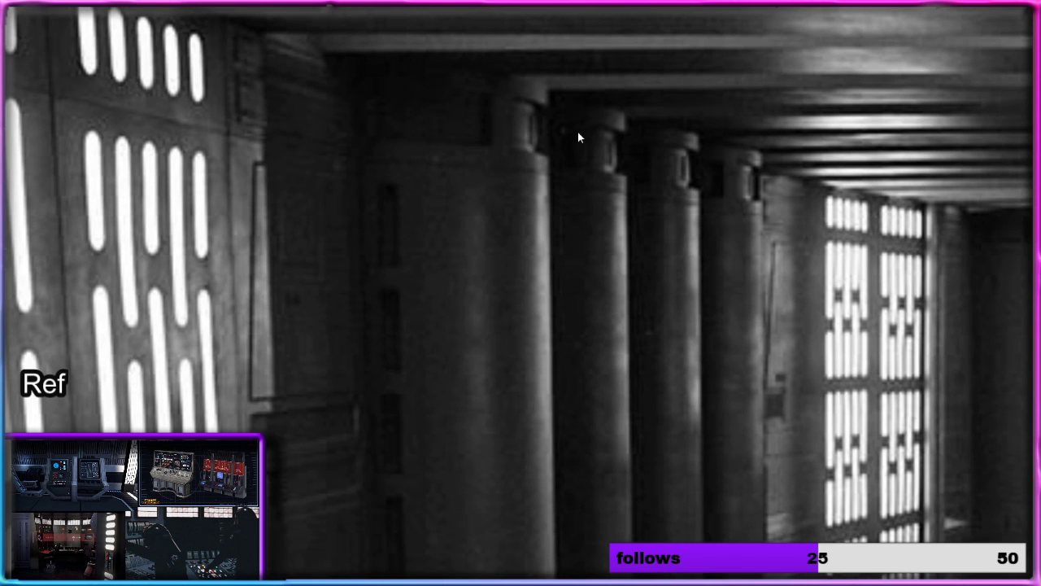
{"action": "left_click_drag", "start_coordinate": [601, 408], "coordinate": [534, 436]}
{"action": "left_click_drag", "start_coordinate": [574, 199], "coordinate": [508, 405]}
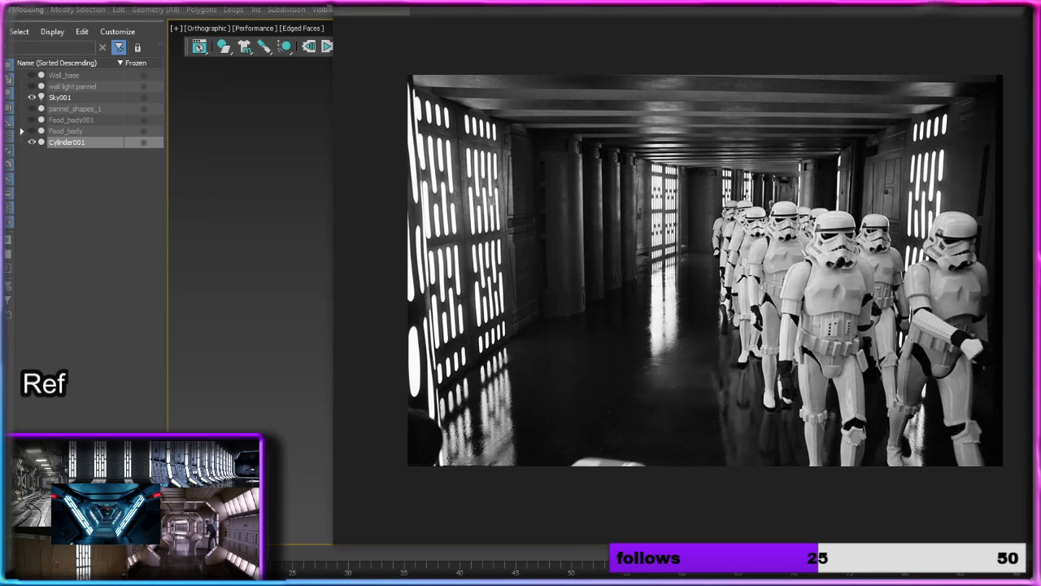
{"action": "left_click_drag", "start_coordinate": [651, 2], "coordinate": [643, 6]}
{"action": "left_click_drag", "start_coordinate": [723, 1], "coordinate": [1, 33]}
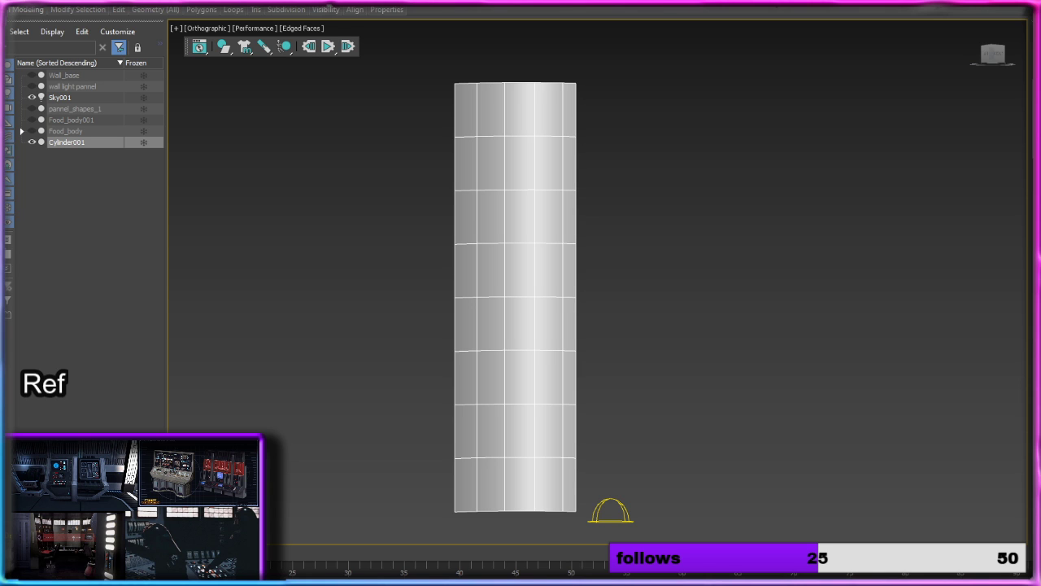
Step: Select all polygons in the bottom row and the top row of the column section
{"action": "middle_click_drag", "start_coordinate": [691, 305], "coordinate": [691, 208]}
{"action": "left_click", "coordinate": [482, 309]}
{"action": "left_click", "coordinate": [496, 304], "text": "ctrl"}
{"action": "left_click", "coordinate": [529, 302], "text": "ctrl"}
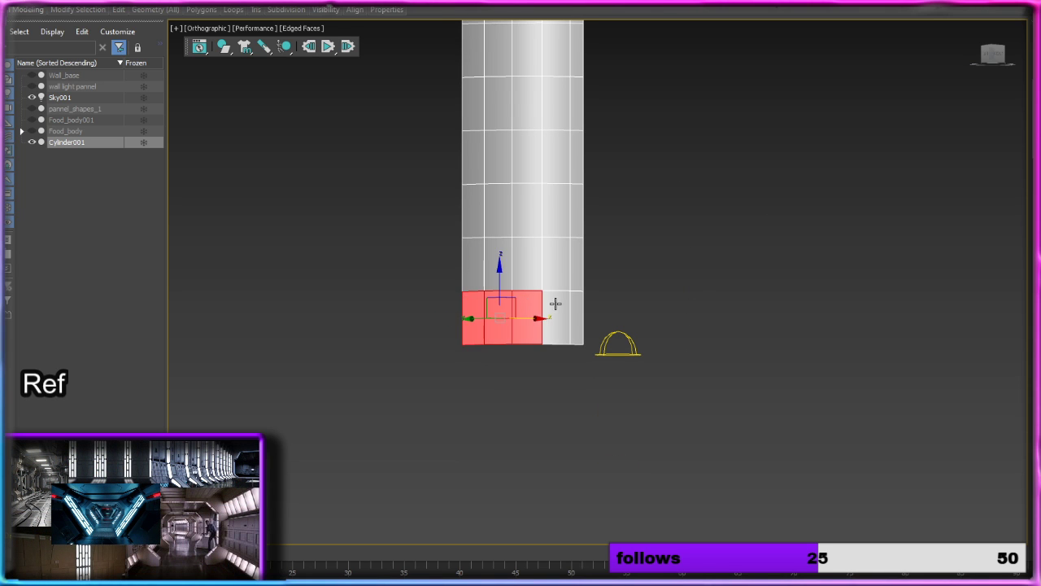
{"action": "left_click", "coordinate": [556, 304], "text": "ctrl"}
{"action": "middle_click_drag", "start_coordinate": [584, 359], "coordinate": [584, 436]}
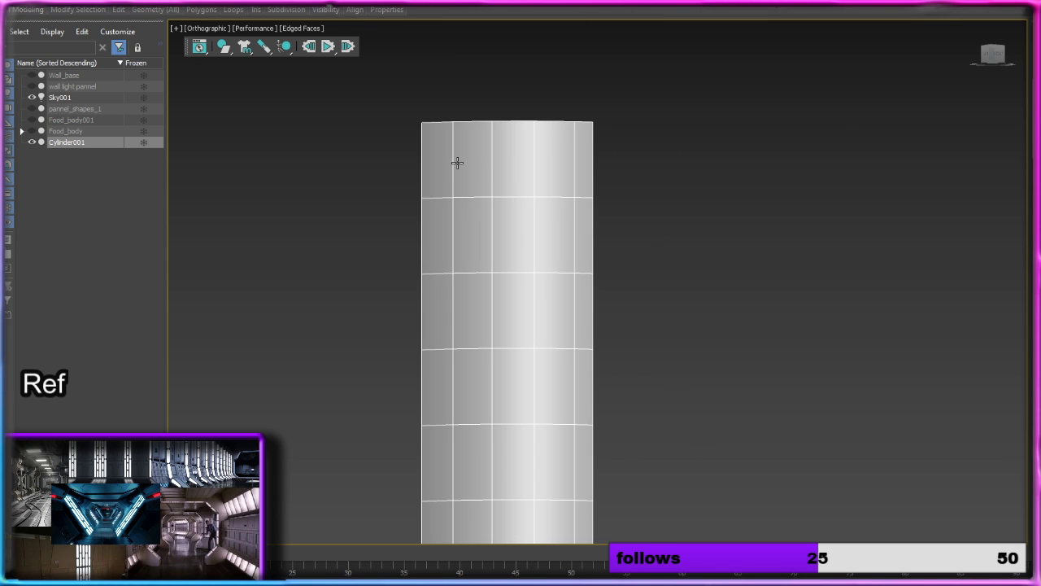
{"action": "left_click", "coordinate": [457, 163]}
{"action": "left_click", "coordinate": [513, 159], "text": "ctrl"}
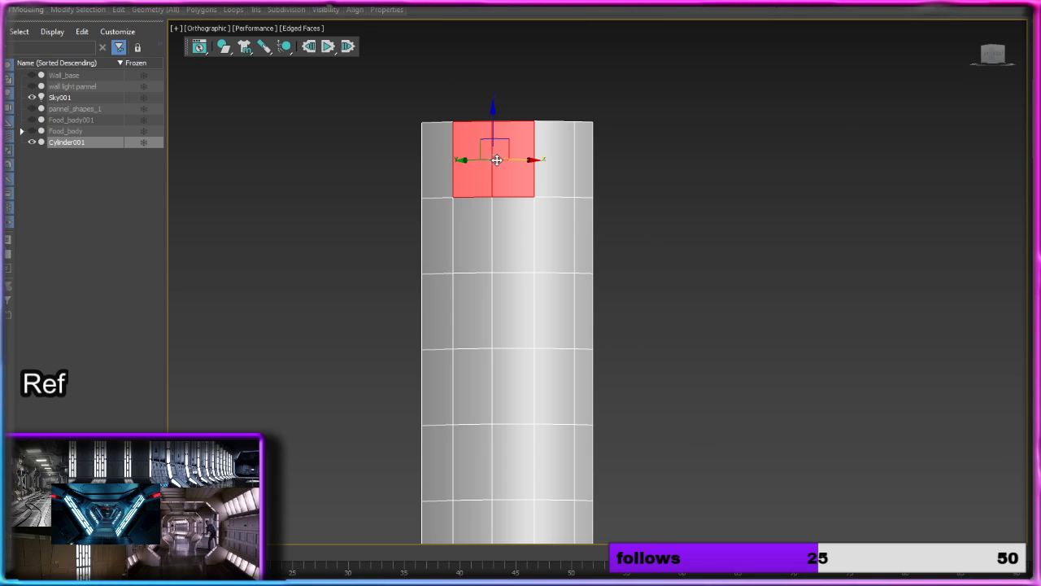
{"action": "left_click", "coordinate": [555, 157], "text": "ctrl"}
{"action": "left_click", "coordinate": [583, 152], "text": "ctrl"}
{"action": "left_click", "coordinate": [442, 163], "text": "ctrl"}
{"action": "middle_click_drag", "start_coordinate": [639, 376], "coordinate": [626, 262]}
{"action": "scroll", "coordinate": [631, 262], "scroll_direction": "down", "scroll_amount": 3}
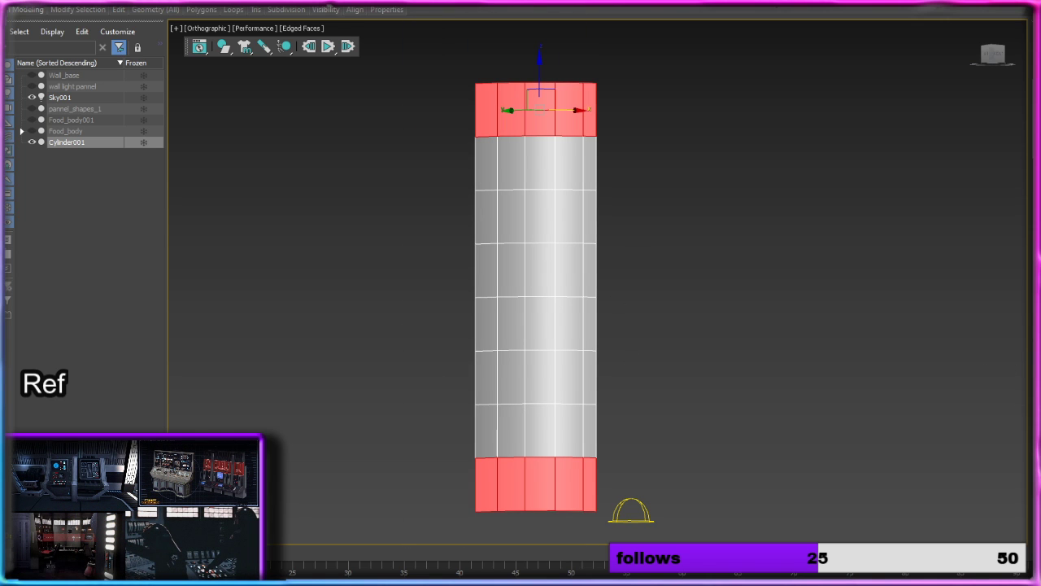
Step: Extrude the selected top and bottom bands outward by Local Normal, with a height of about 2.543 and a bias of 0.8
{"action": "middle_click_drag", "start_coordinate": [853, 356], "coordinate": [812, 363], "text": "alt"}
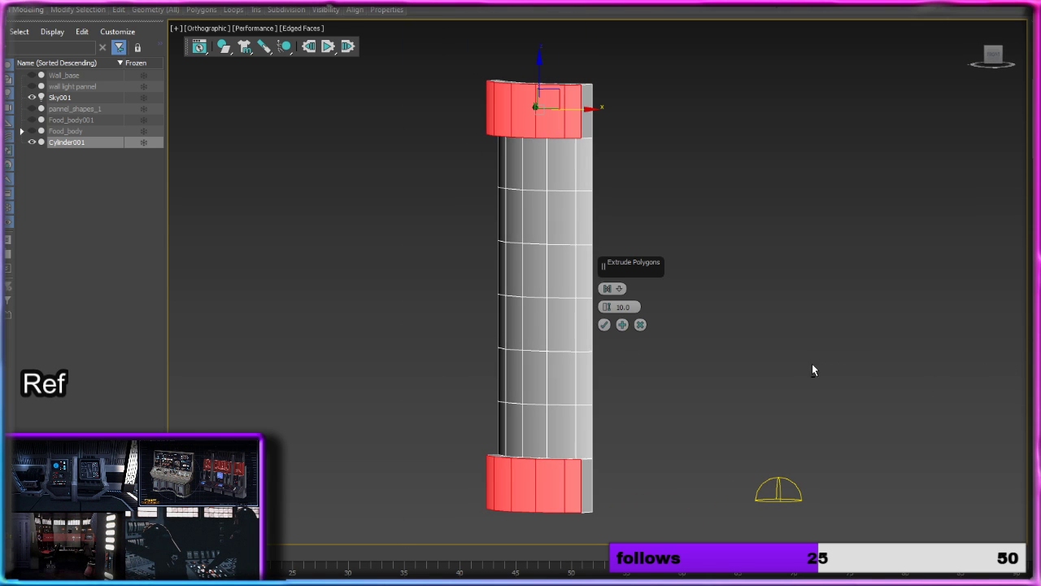
{"action": "middle_click_drag", "start_coordinate": [691, 329], "coordinate": [676, 330], "text": "alt"}
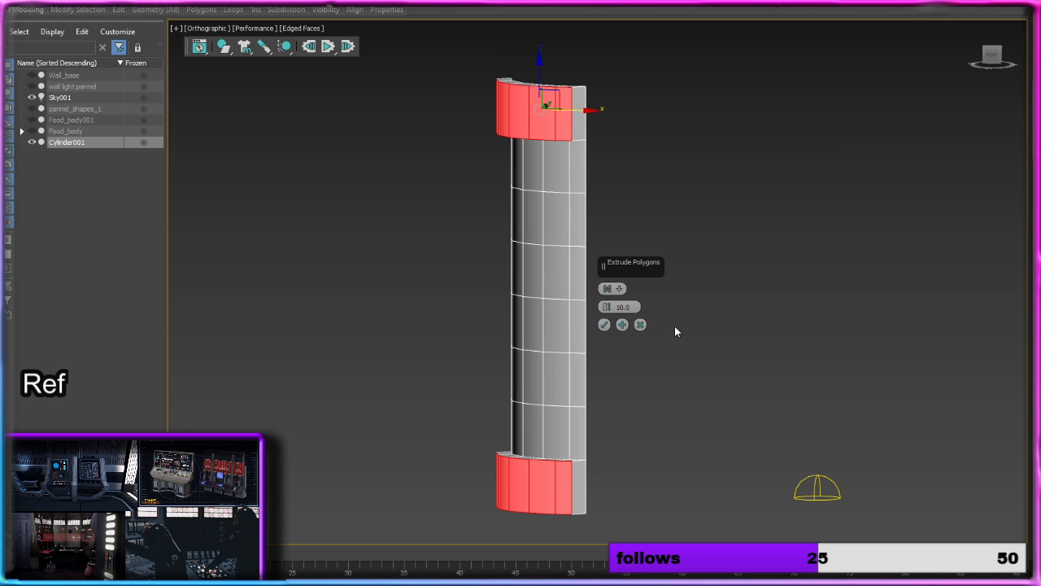
{"action": "key", "text": "p"}
{"action": "key", "text": "z"}
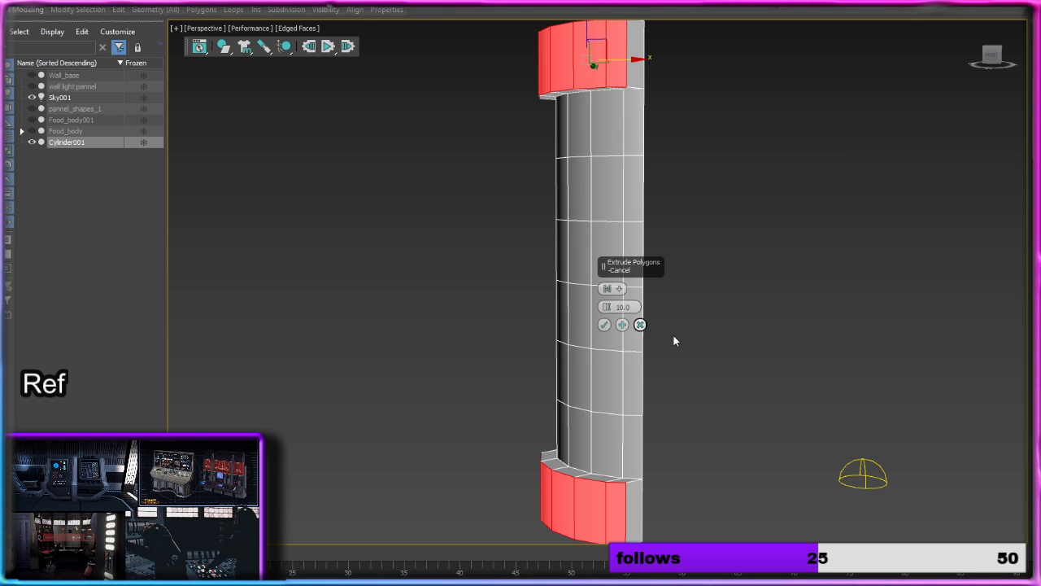
{"action": "middle_click_drag", "start_coordinate": [686, 309], "coordinate": [652, 302], "text": "alt"}
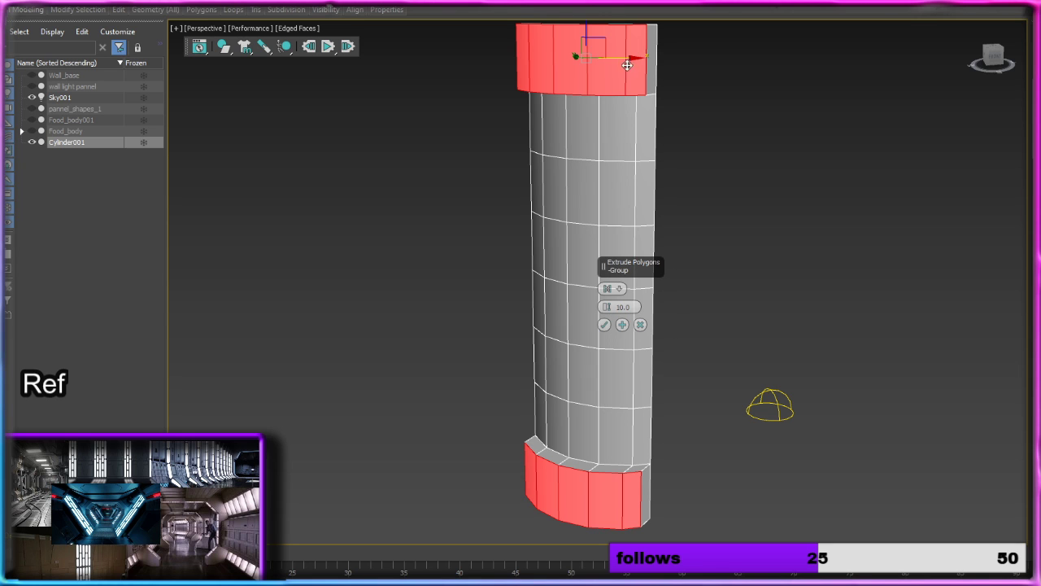
{"action": "left_click_drag", "start_coordinate": [629, 57], "coordinate": [628, 57]}
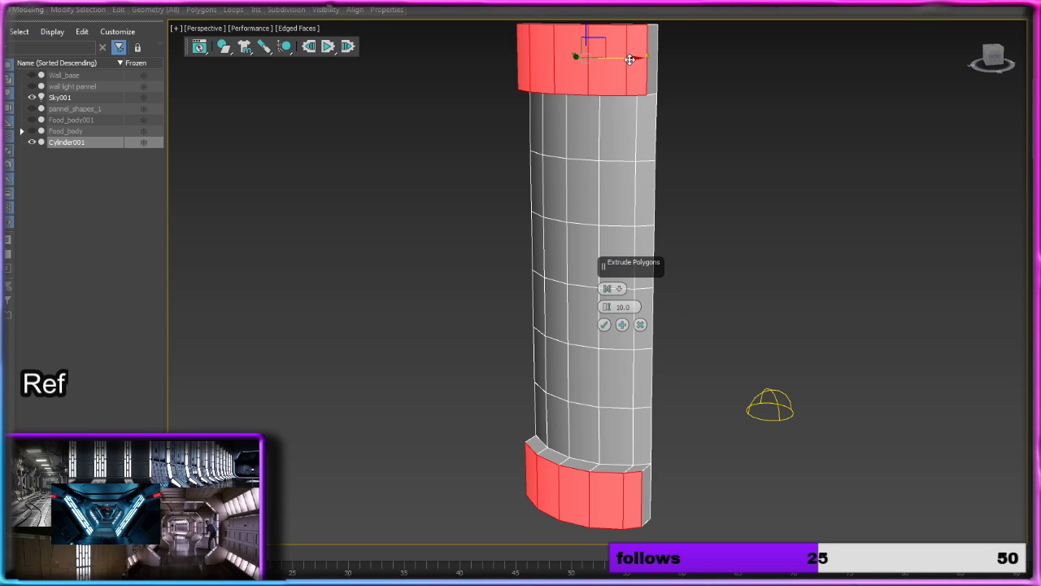
{"action": "left_click", "coordinate": [611, 290]}
{"action": "middle_click_drag", "start_coordinate": [693, 309], "coordinate": [753, 307], "text": "alt"}
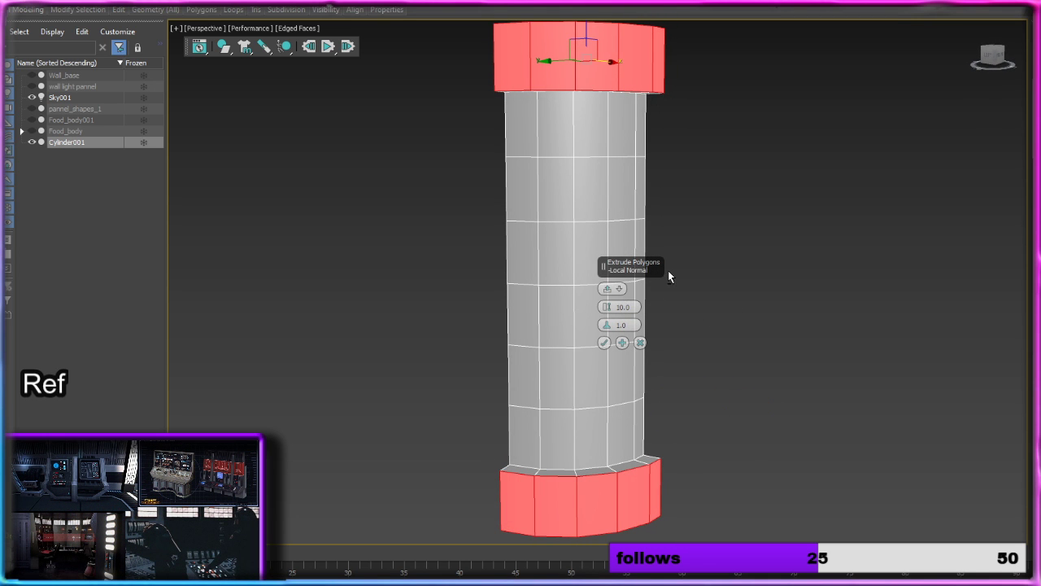
{"action": "middle_click_drag", "start_coordinate": [667, 274], "coordinate": [551, 265], "text": "alt"}
{"action": "mouse_move", "coordinate": [611, 326]}
{"action": "left_mouse_down"}
{"action": "mouse_move", "coordinate": [609, 310]}
{"action": "mouse_move", "coordinate": [623, 342]}
{"action": "left_mouse_up"}
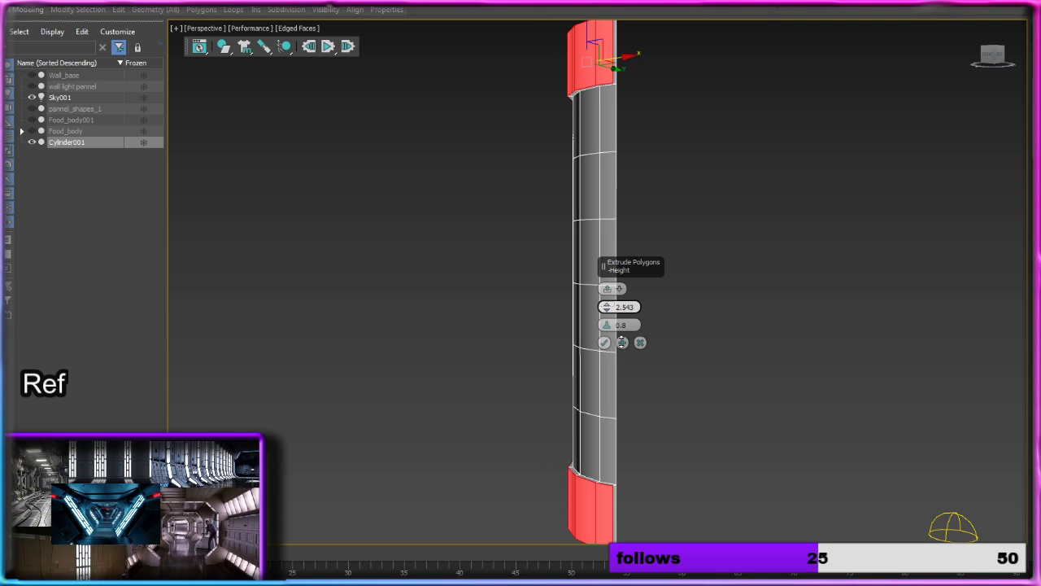
{"action": "left_click", "coordinate": [605, 343]}
{"action": "left_click", "coordinate": [753, 428]}
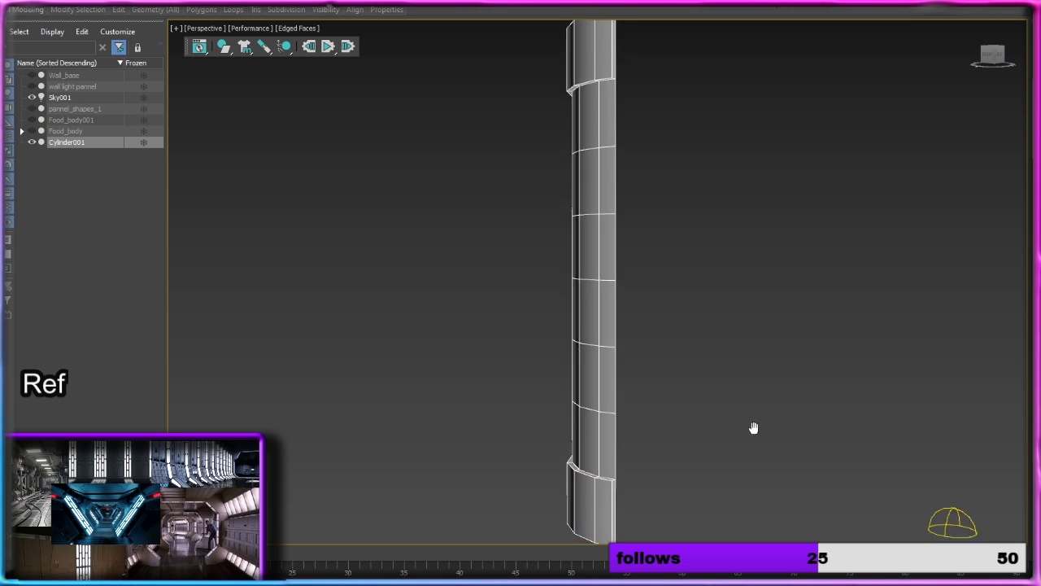
Step: Delete the vertical end face of the lower extruded band and the underside polygon adjoining it
{"action": "middle_click_drag", "start_coordinate": [753, 428], "coordinate": [668, 306], "text": "alt"}
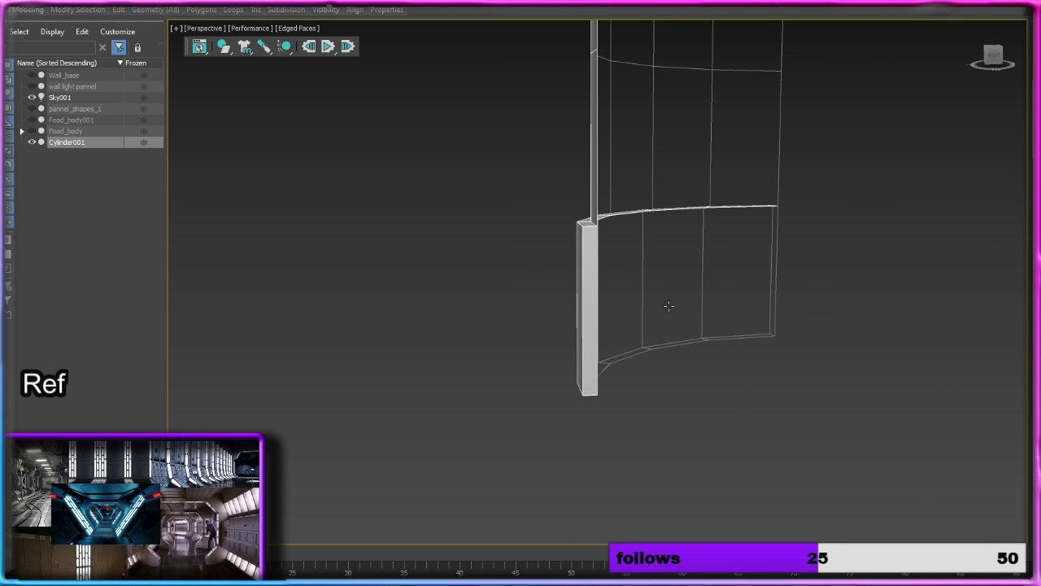
{"action": "left_click", "coordinate": [591, 311]}
{"action": "key", "text": "Delete"}
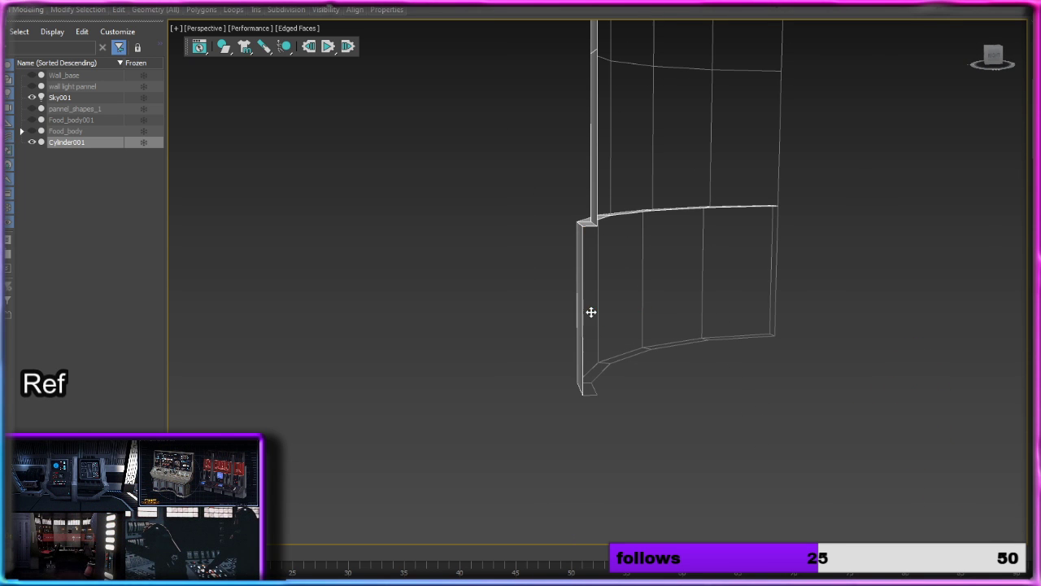
{"action": "left_click", "coordinate": [589, 384]}
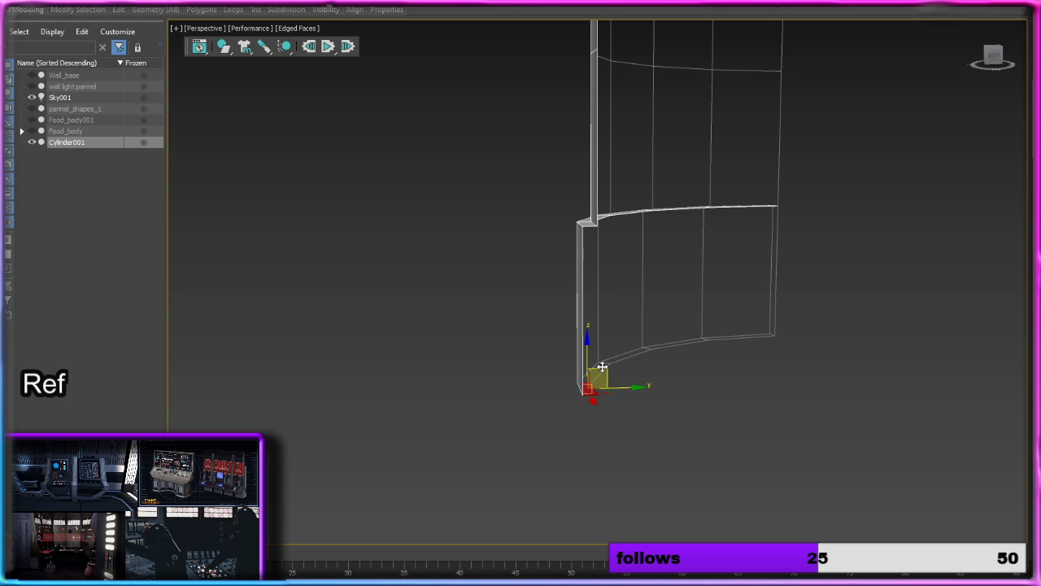
{"action": "key", "text": "Delete"}
{"action": "middle_click_drag", "start_coordinate": [639, 348], "coordinate": [646, 475]}
{"action": "scroll", "coordinate": [650, 335], "scroll_direction": "down", "scroll_amount": 5}
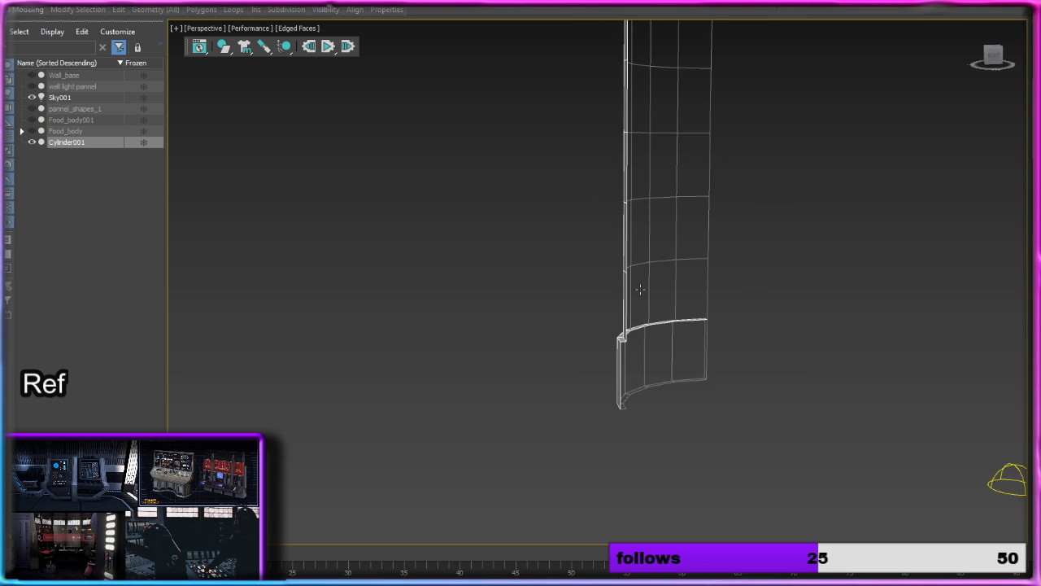
{"action": "middle_click_drag", "start_coordinate": [641, 246], "coordinate": [699, 393]}
{"action": "middle_click_drag", "start_coordinate": [696, 193], "coordinate": [700, 321]}
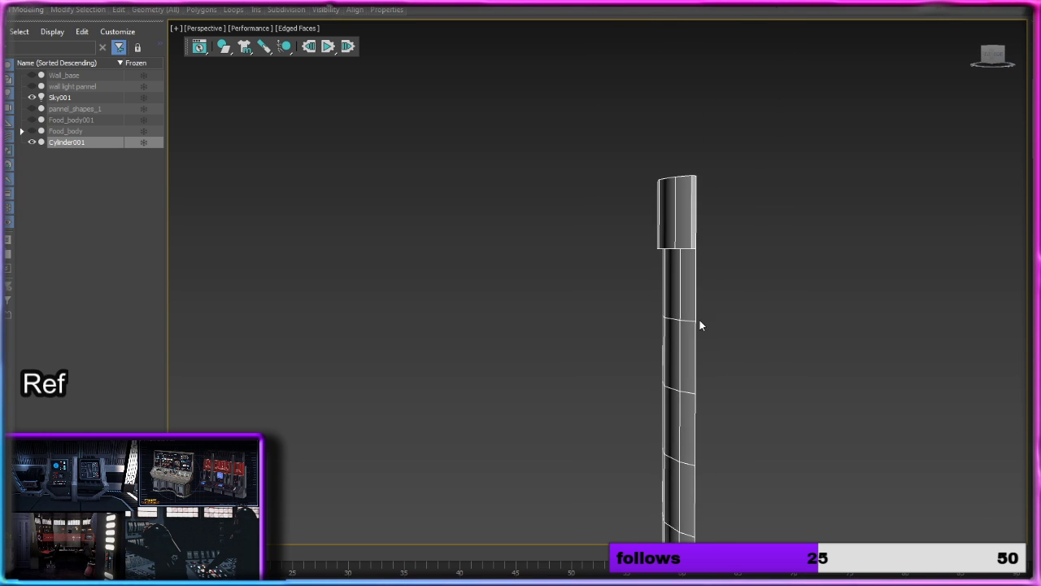
Step: Delete the vertical end face of the upper extruded band and switch to edge selection
{"action": "left_click", "coordinate": [690, 214]}
{"action": "key", "text": "Delete"}
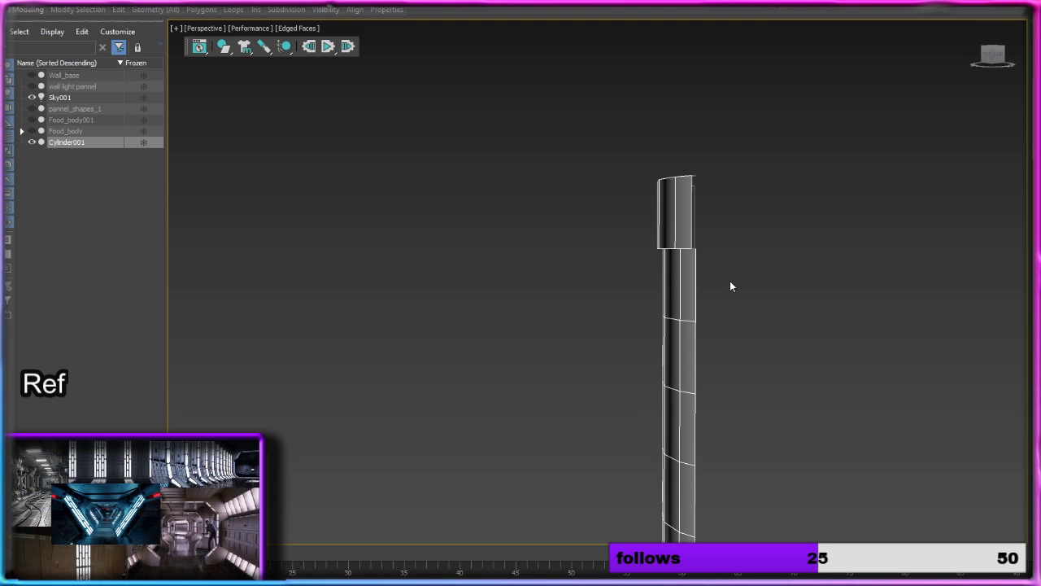
{"action": "middle_click_drag", "start_coordinate": [722, 279], "coordinate": [810, 267], "text": "alt"}
{"action": "scroll", "coordinate": [750, 319], "scroll_direction": "up", "scroll_amount": 3}
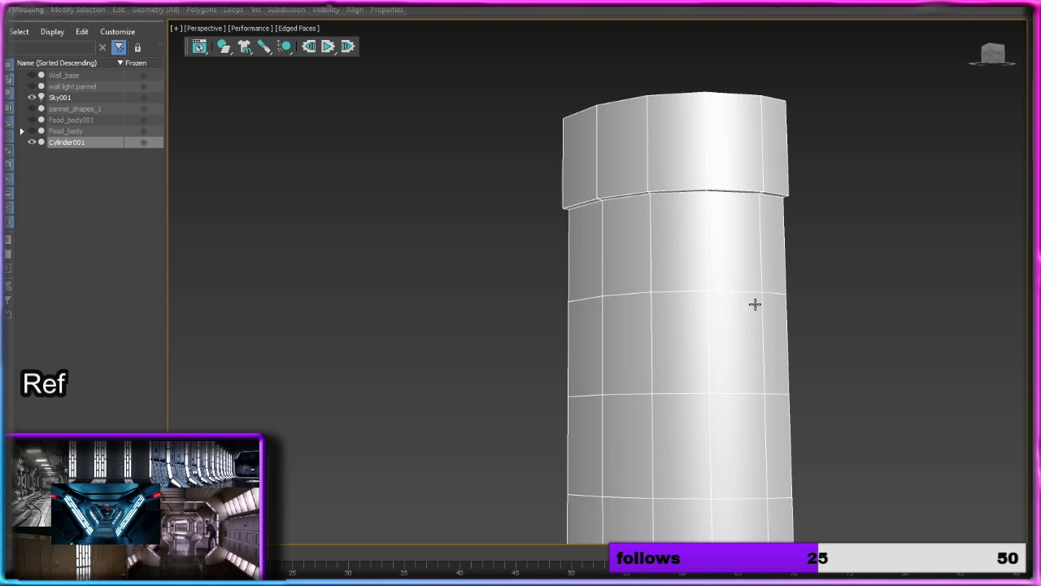
{"action": "middle_click_drag", "start_coordinate": [763, 305], "coordinate": [807, 288], "text": "alt"}
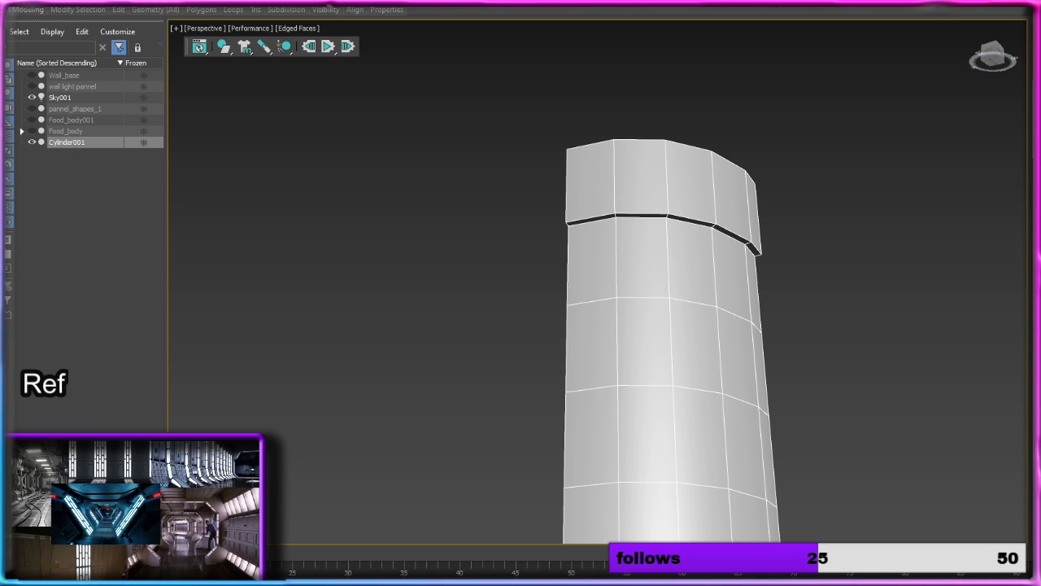
{"action": "key", "text": "2"}
Step: Select the inner edge loops where the upper and lower raised bands meet the column shaft
{"action": "scroll", "coordinate": [717, 266], "scroll_direction": "up", "scroll_amount": 4}
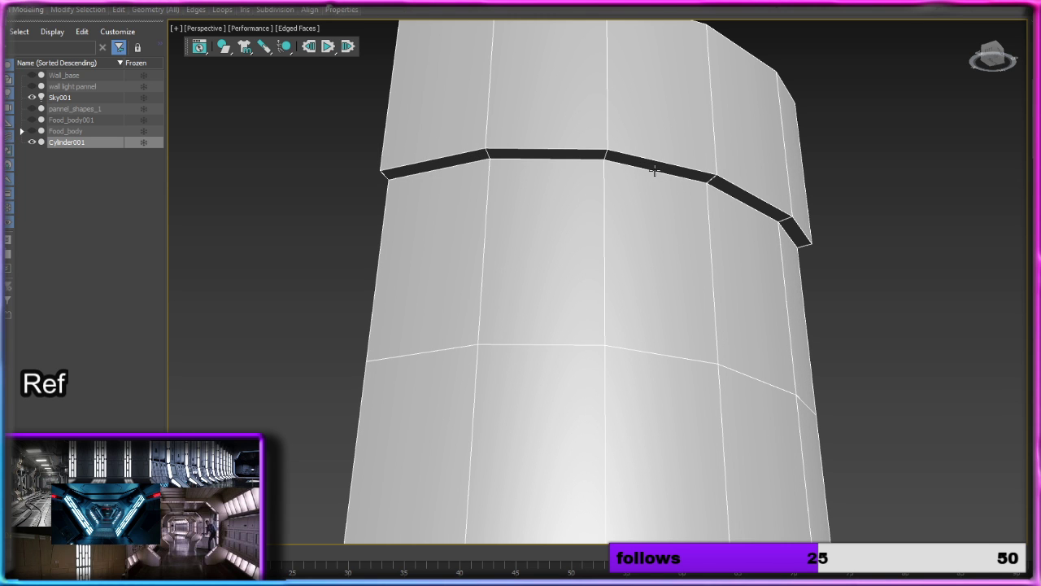
{"action": "double_click", "coordinate": [655, 171]}
{"action": "scroll", "coordinate": [774, 366], "scroll_direction": "down", "scroll_amount": 6}
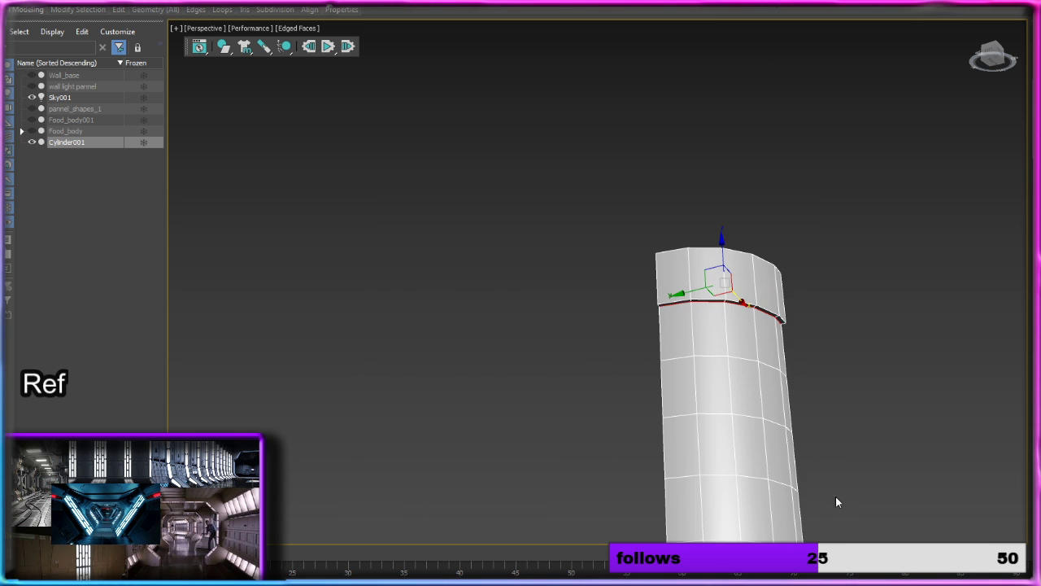
{"action": "middle_click_drag", "start_coordinate": [836, 499], "coordinate": [609, 284], "text": "alt"}
{"action": "scroll", "coordinate": [611, 250], "scroll_direction": "up", "scroll_amount": 4}
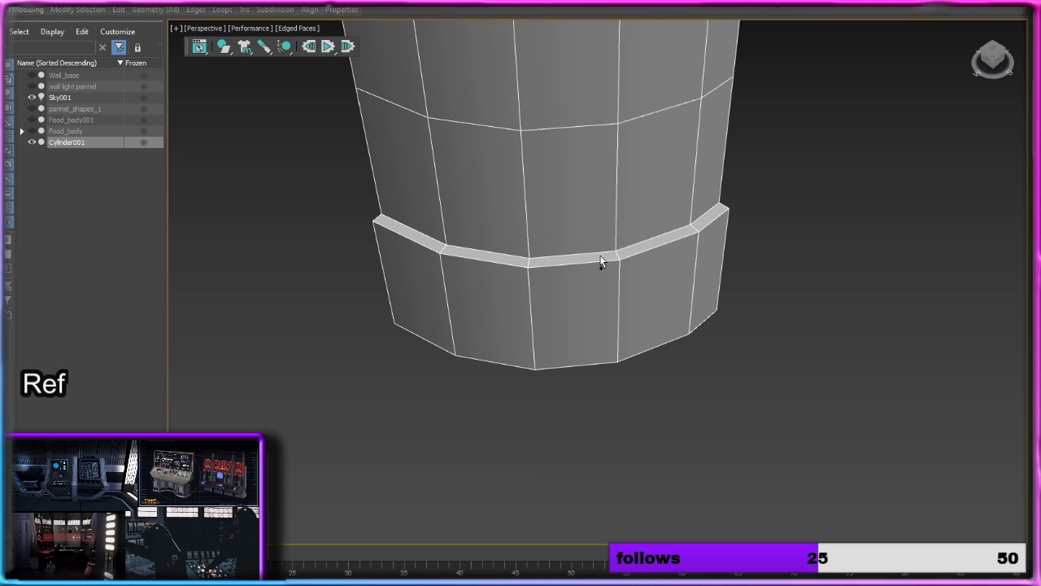
{"action": "double_click", "coordinate": [598, 250]}
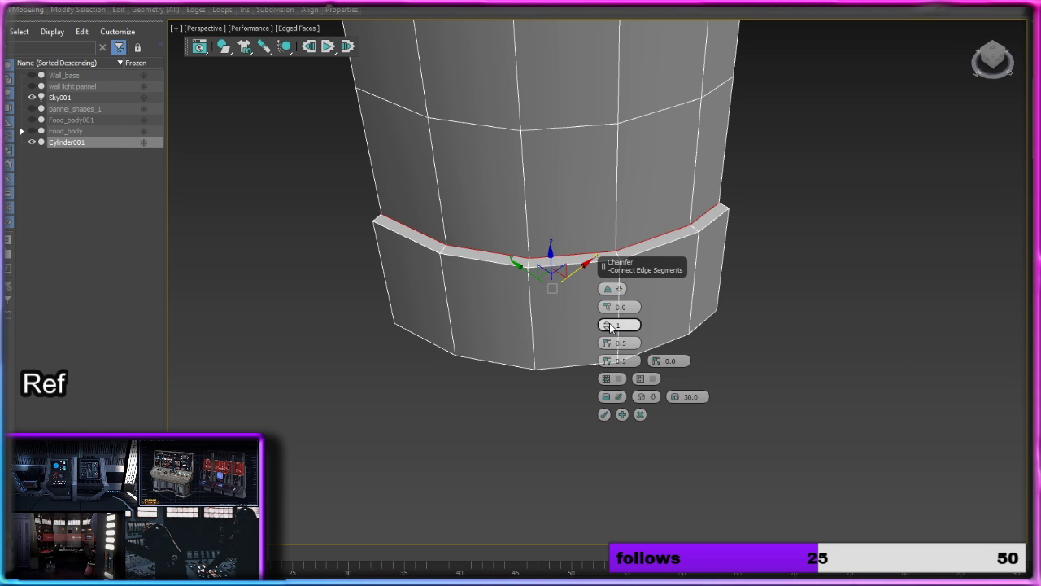
Step: Try chamfering the inner edge loops of both bands with an amount of 1.491 and 2 segments
{"action": "mouse_move", "coordinate": [608, 325]}
{"action": "left_mouse_down"}
{"action": "mouse_move", "coordinate": [609, 299]}
{"action": "mouse_move", "coordinate": [610, 332]}
{"action": "left_mouse_up"}
{"action": "left_click", "coordinate": [608, 331]}
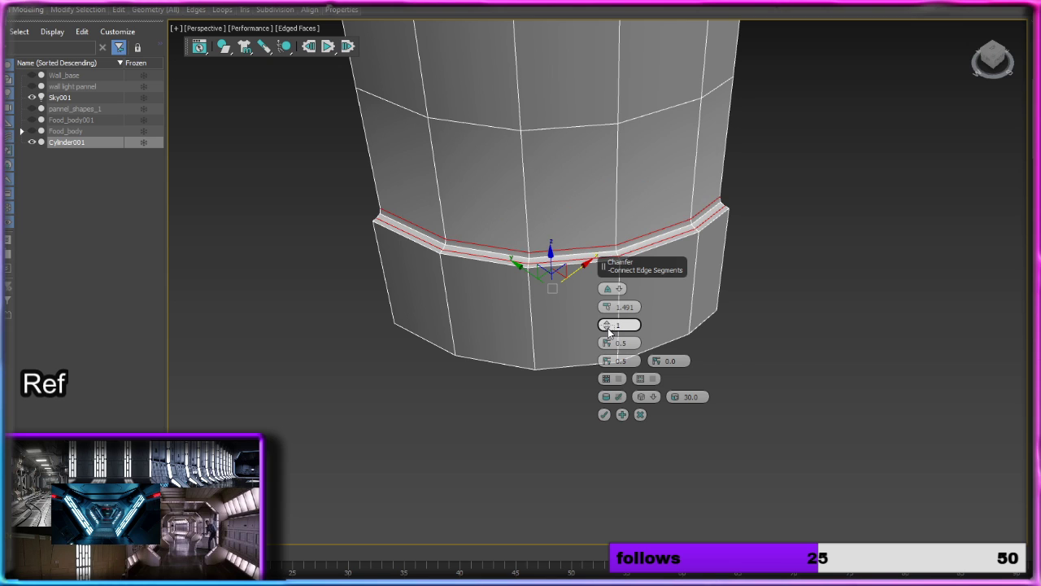
{"action": "left_click", "coordinate": [607, 323]}
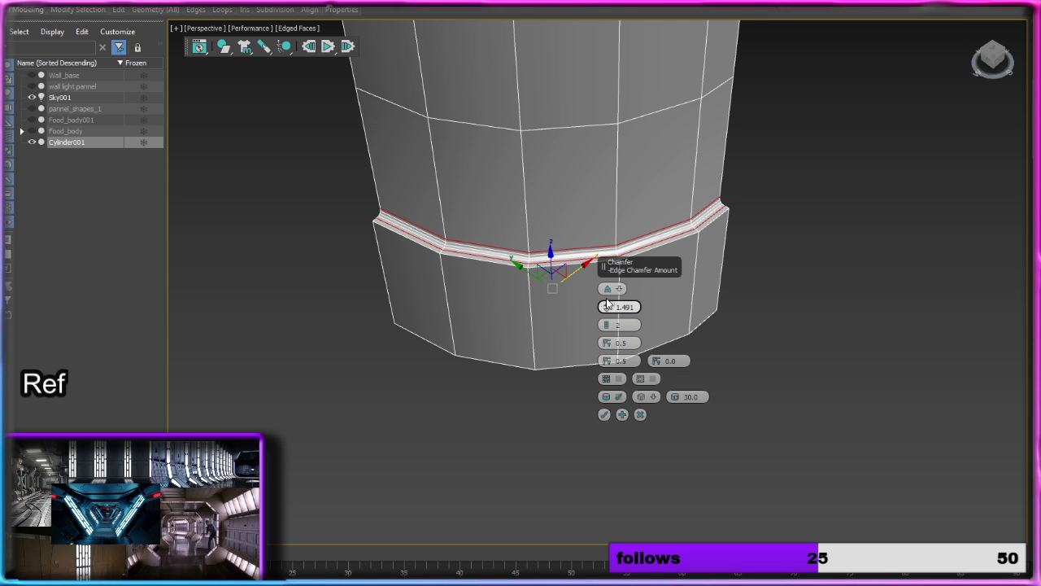
{"action": "left_click_drag", "start_coordinate": [606, 303], "coordinate": [607, 304]}
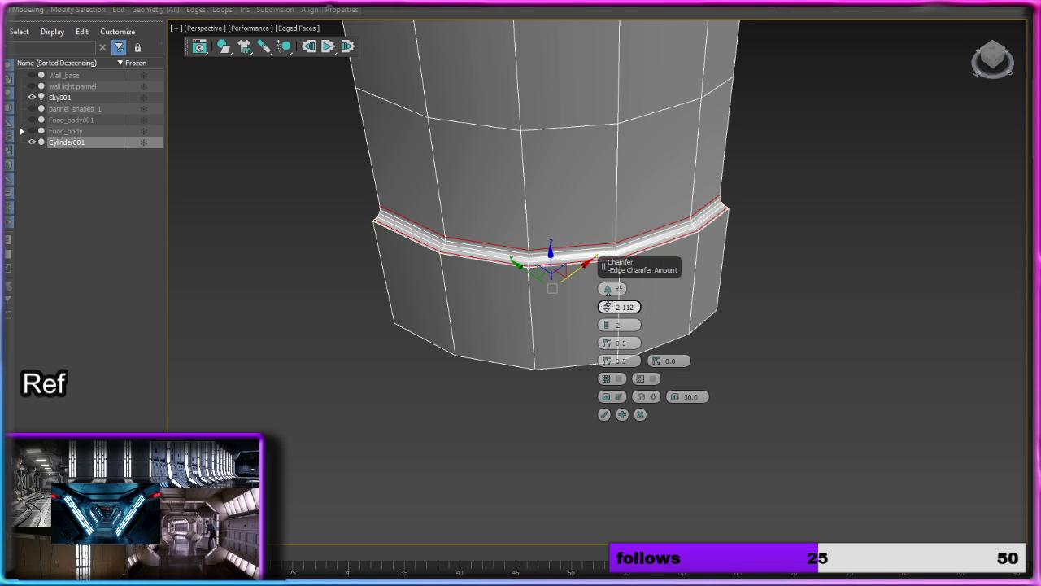
{"action": "left_click", "coordinate": [610, 327]}
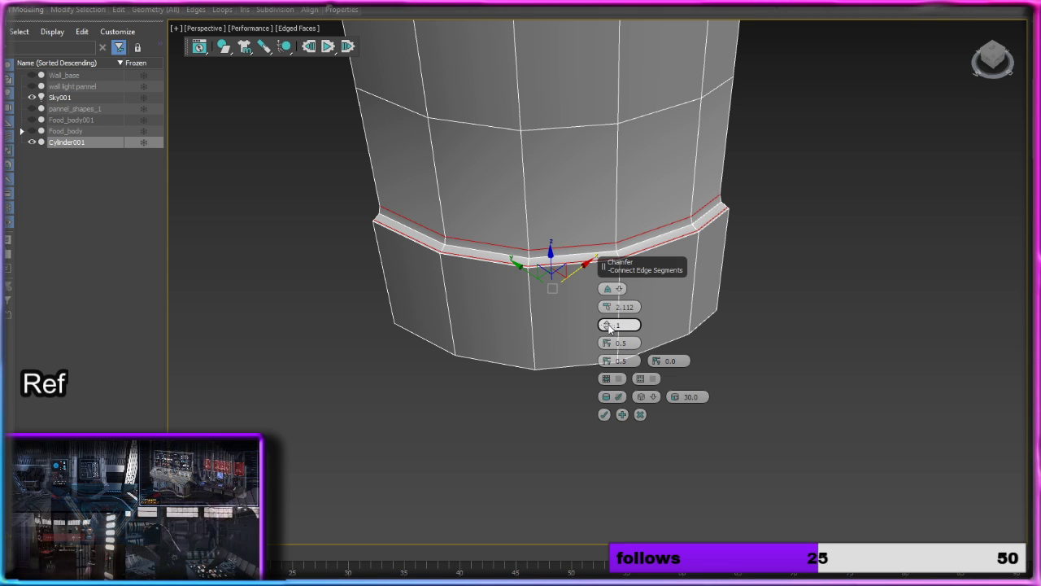
{"action": "left_click_drag", "start_coordinate": [608, 306], "coordinate": [607, 306]}
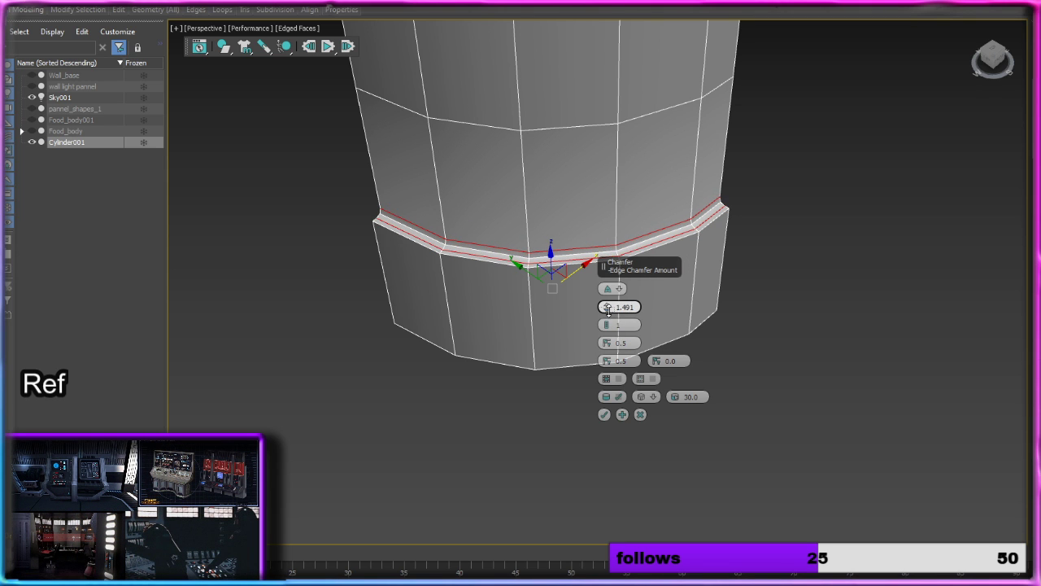
{"action": "left_click", "coordinate": [611, 326]}
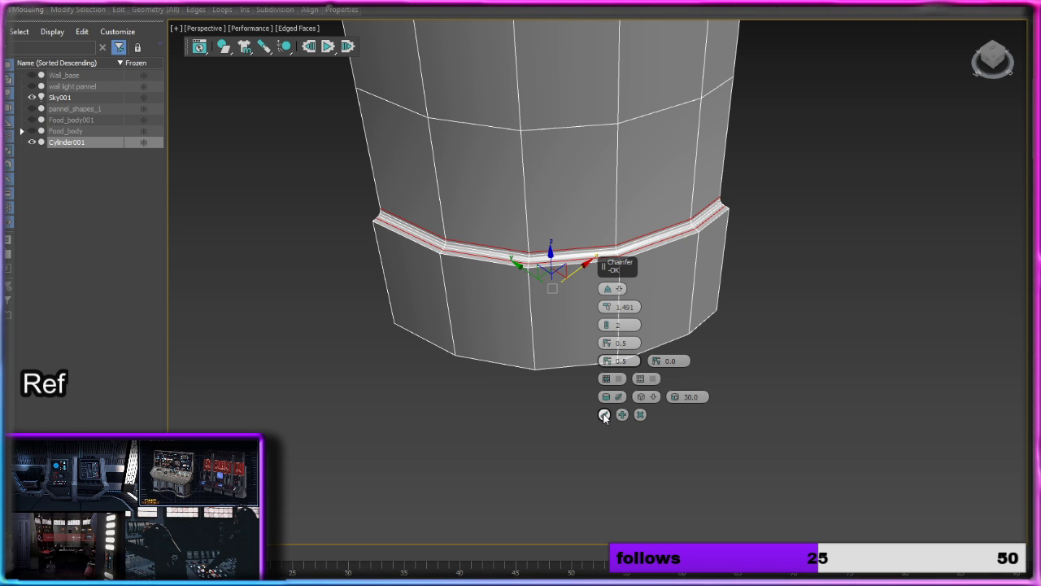
{"action": "double_click", "coordinate": [450, 310]}
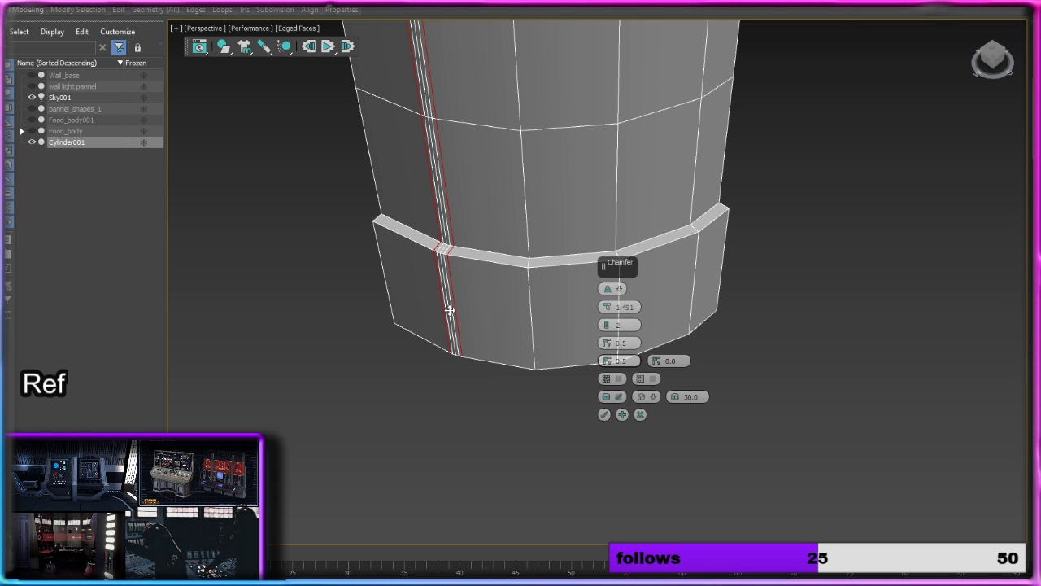
{"action": "key", "text": "ctrl+z"}
{"action": "key", "text": "ctrl+z"}
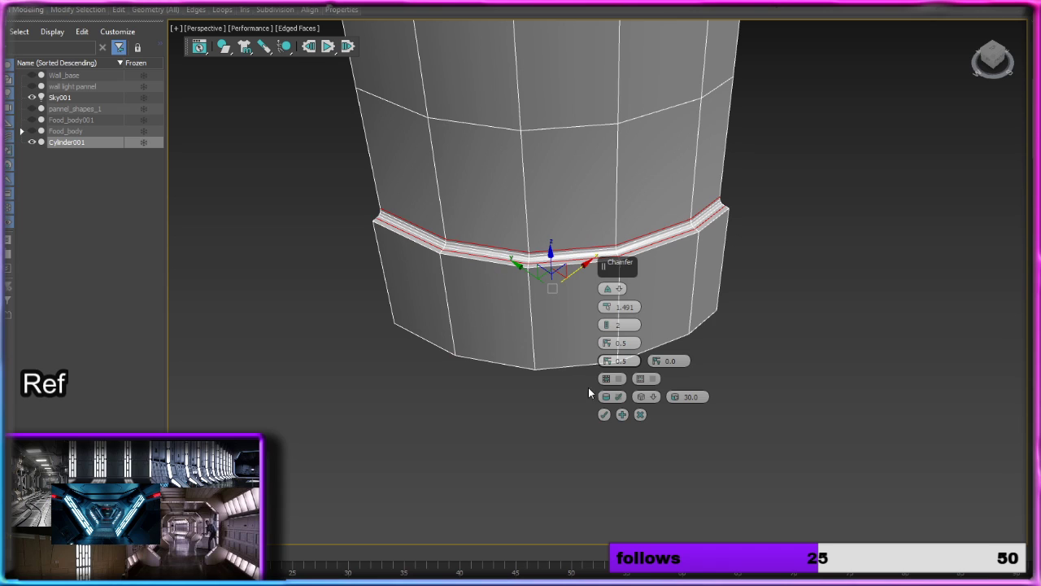
{"action": "left_click", "coordinate": [604, 414]}
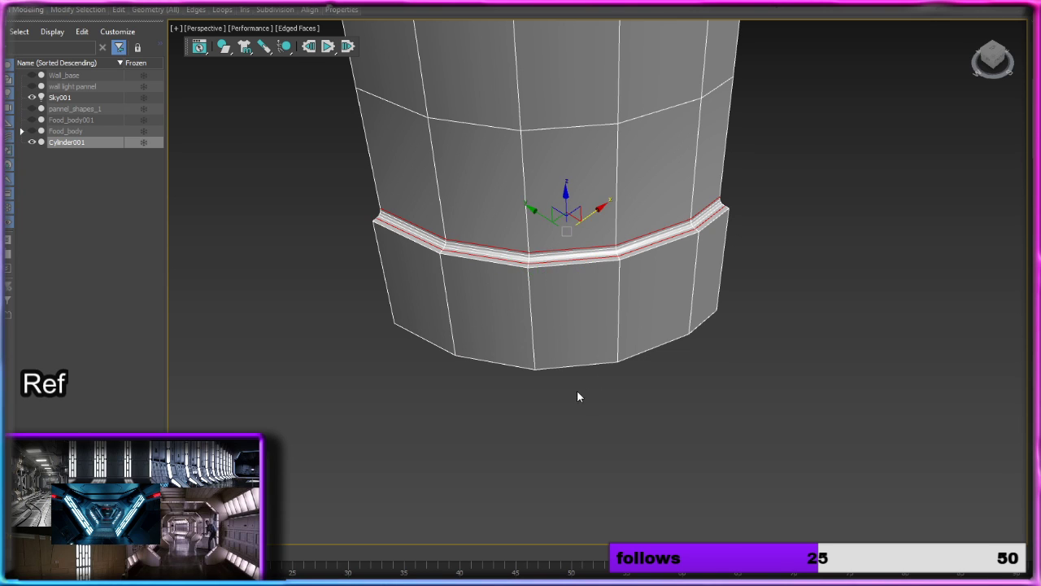
Step: Select the four vertical edge loops running down the front of the column
{"action": "double_click", "coordinate": [528, 284]}
{"action": "double_click", "coordinate": [447, 299], "text": "ctrl"}
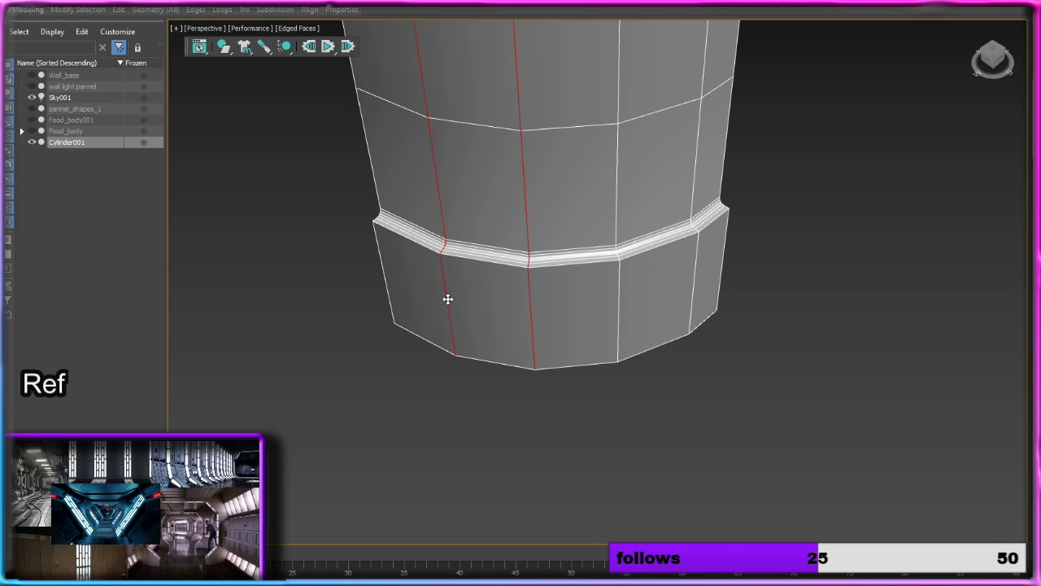
{"action": "double_click", "coordinate": [618, 294], "text": "ctrl"}
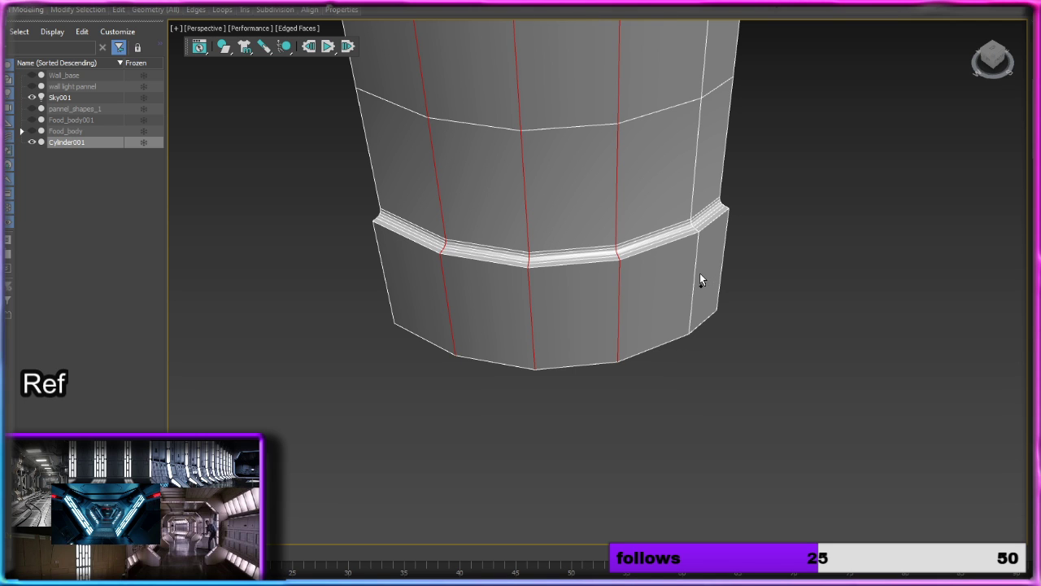
{"action": "double_click", "coordinate": [695, 273], "text": "ctrl"}
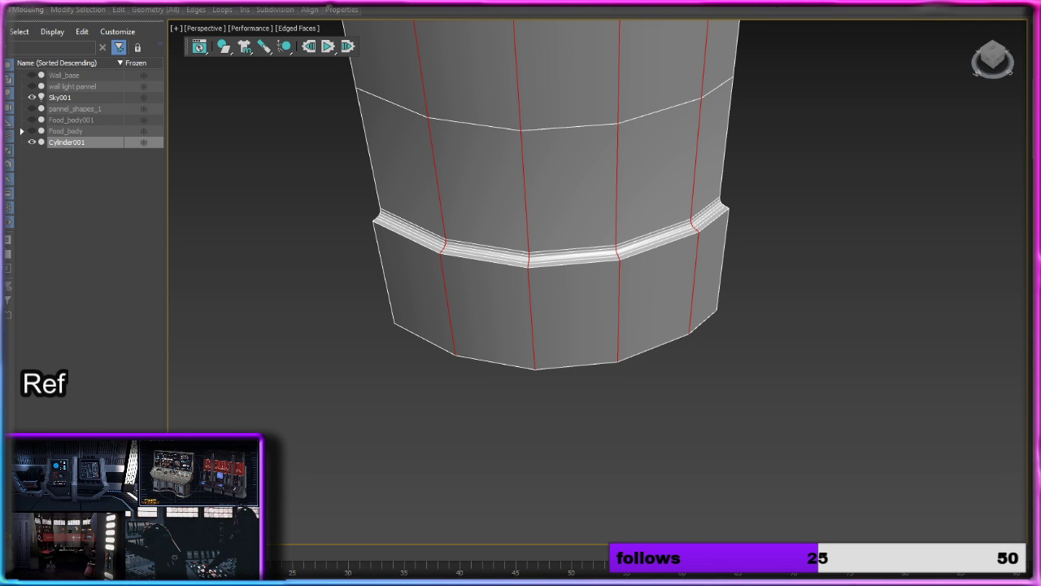
Step: Undo the vertical edge selections and the chamfer on the inner edges of the bands
{"action": "left_click", "coordinate": [821, 297]}
{"action": "key", "text": "ctrl+z"}
{"action": "key", "text": "ctrl+z"}
{"action": "key", "text": "ctrl+z"}
{"action": "key", "text": "ctrl+z"}
{"action": "key", "text": "ctrl+z"}
{"action": "key", "text": "ctrl+z"}
{"action": "key", "text": "ctrl+z"}
{"action": "key", "text": "ctrl+z"}
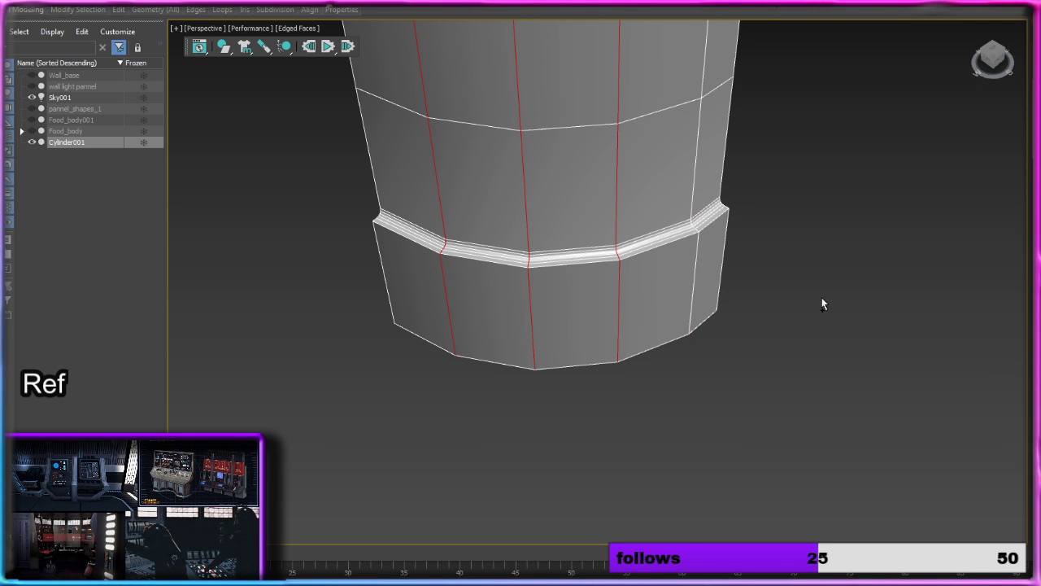
{"action": "key", "text": "ctrl+z"}
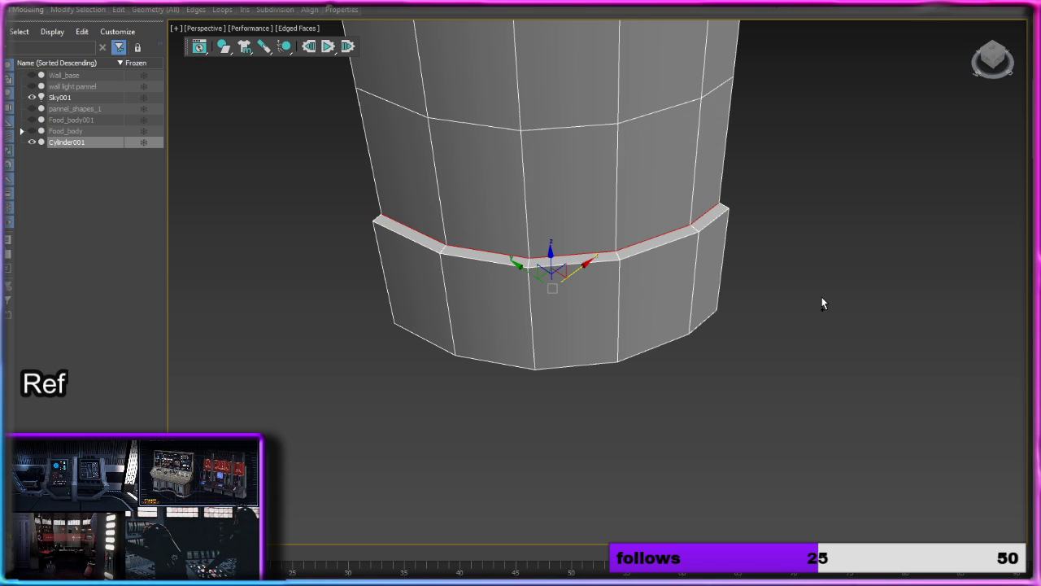
Step: Select the outer rim edge loops of the lower and upper bands on the sides facing the column shaft
{"action": "double_click", "coordinate": [710, 221]}
{"action": "scroll", "coordinate": [758, 273], "scroll_direction": "down", "scroll_amount": 3}
{"action": "middle_click_drag", "start_coordinate": [756, 189], "coordinate": [738, 424]}
{"action": "middle_click_drag", "start_coordinate": [744, 225], "coordinate": [658, 208]}
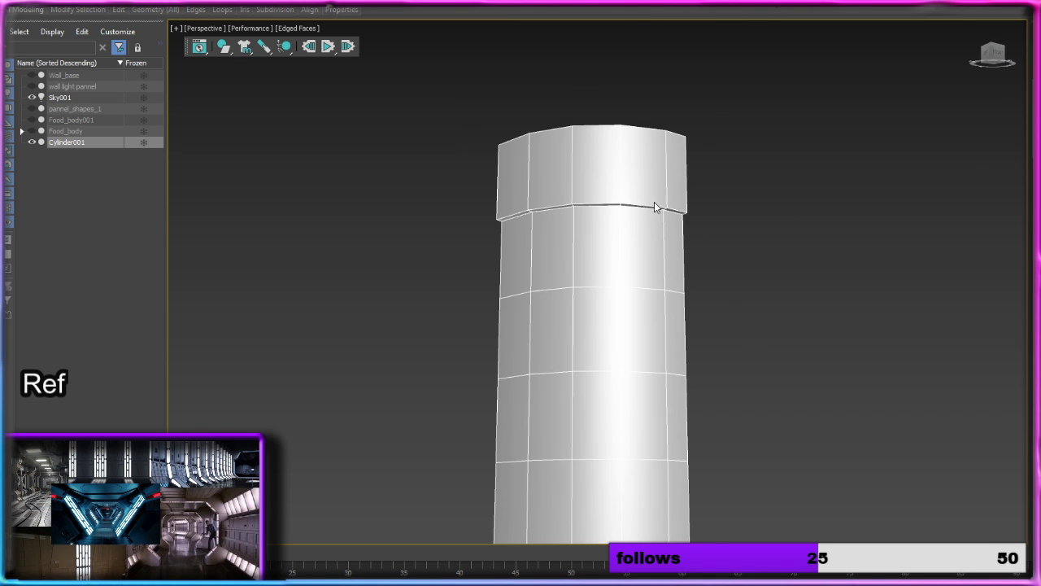
{"action": "scroll", "coordinate": [650, 207], "scroll_direction": "up", "scroll_amount": 4}
{"action": "double_click", "coordinate": [651, 198]}
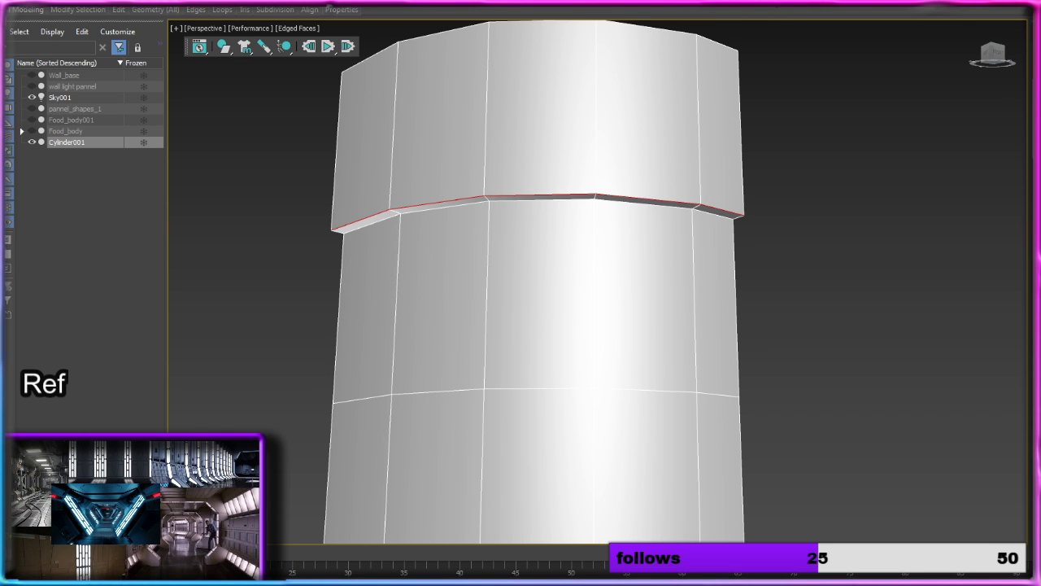
Step: Chamfer the selected outer rim edges of both bands with an amount of 1.13 and 1 segment
{"action": "key", "text": "ctrl+shift+c"}
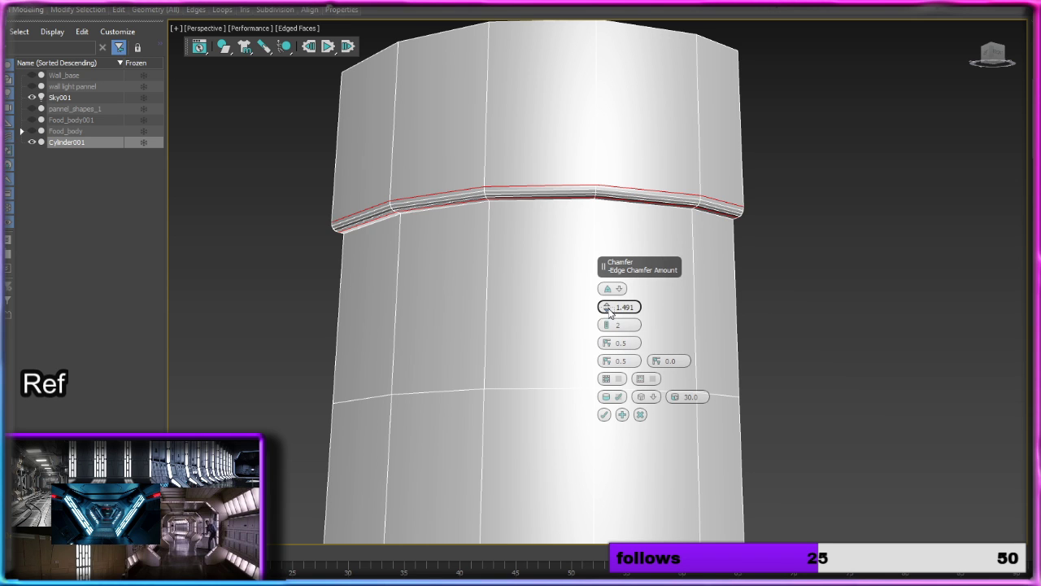
{"action": "left_click_drag", "start_coordinate": [608, 309], "coordinate": [607, 332]}
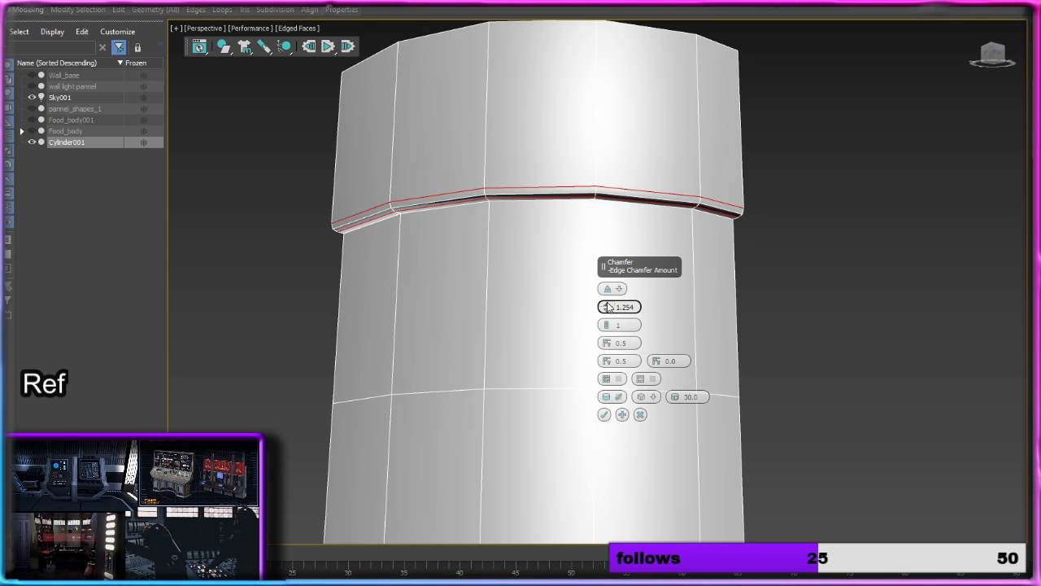
{"action": "left_click_drag", "start_coordinate": [608, 306], "coordinate": [608, 312]}
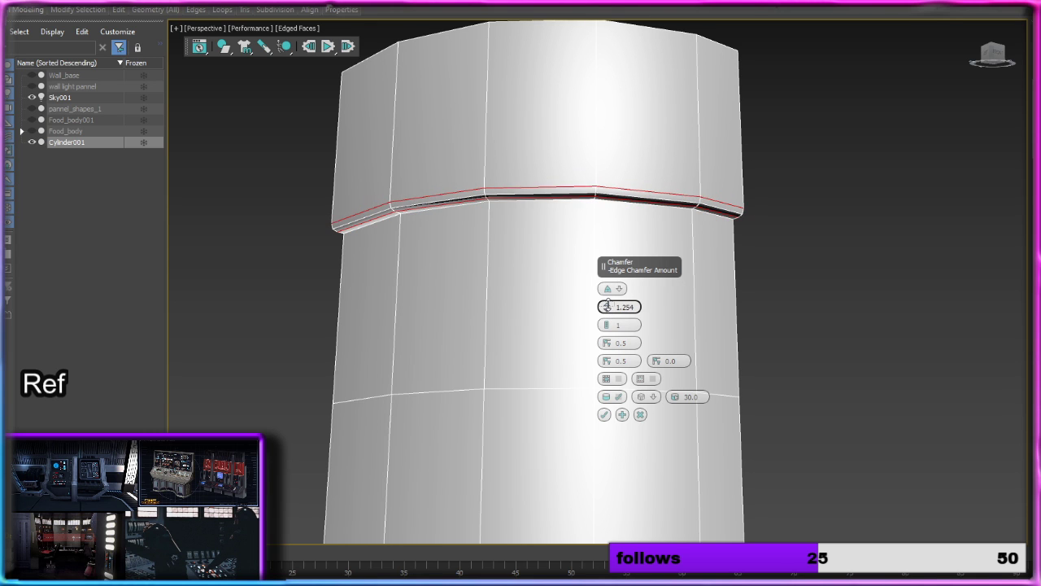
{"action": "left_click", "coordinate": [604, 415]}
Step: Lower the inner edge loop beneath the upper band to form a slope, and move the adjacent loop down to about the slope's middle
{"action": "left_click", "coordinate": [738, 335]}
{"action": "middle_click_drag", "start_coordinate": [804, 397], "coordinate": [781, 357]}
{"action": "scroll", "coordinate": [642, 201], "scroll_direction": "up", "scroll_amount": 5}
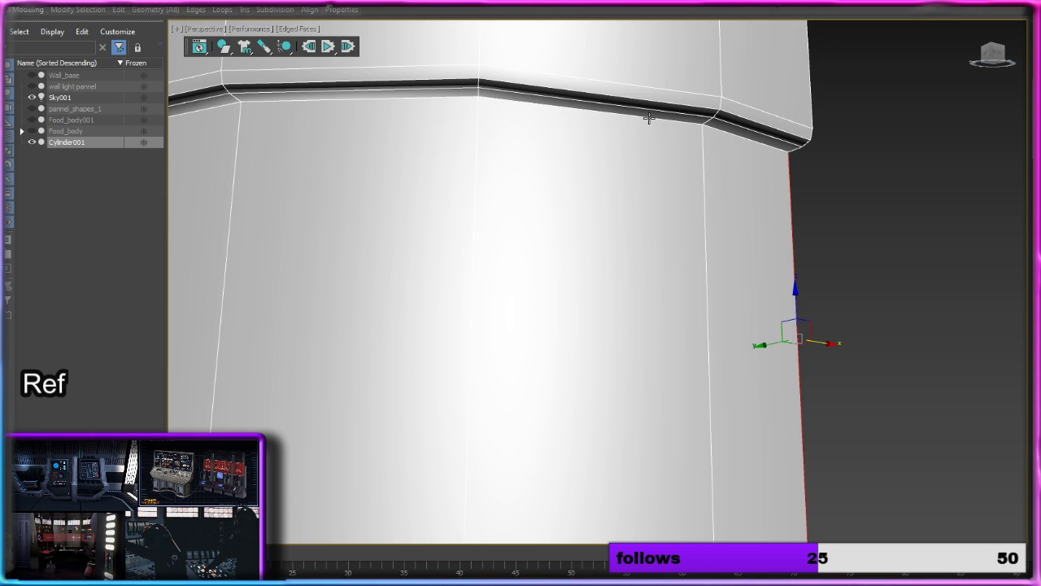
{"action": "double_click", "coordinate": [648, 118]}
{"action": "scroll", "coordinate": [595, 304], "scroll_direction": "down", "scroll_amount": 5}
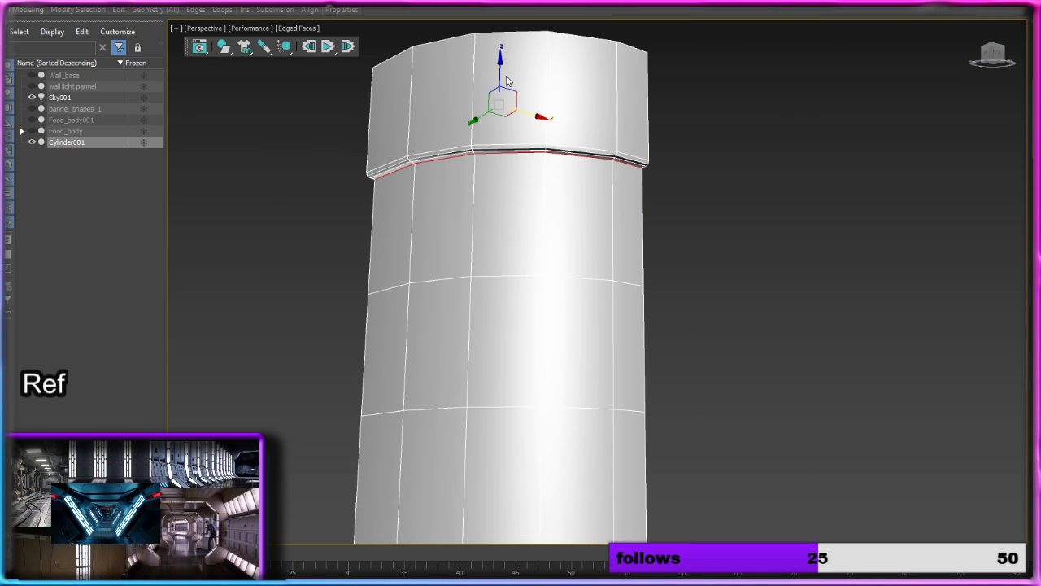
{"action": "left_click_drag", "start_coordinate": [506, 81], "coordinate": [530, 125]}
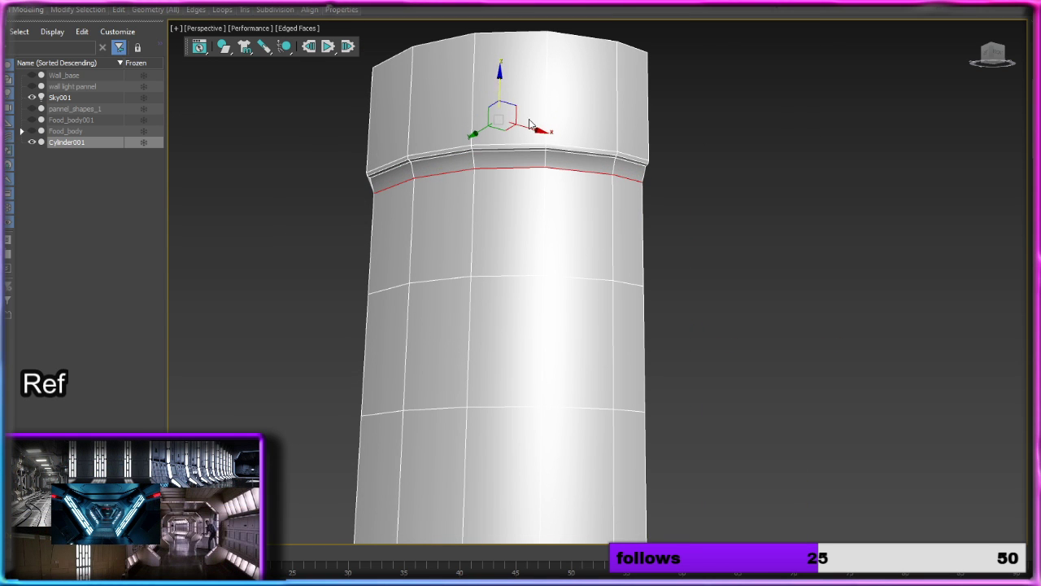
{"action": "scroll", "coordinate": [569, 161], "scroll_direction": "up", "scroll_amount": 2}
{"action": "double_click", "coordinate": [571, 148]}
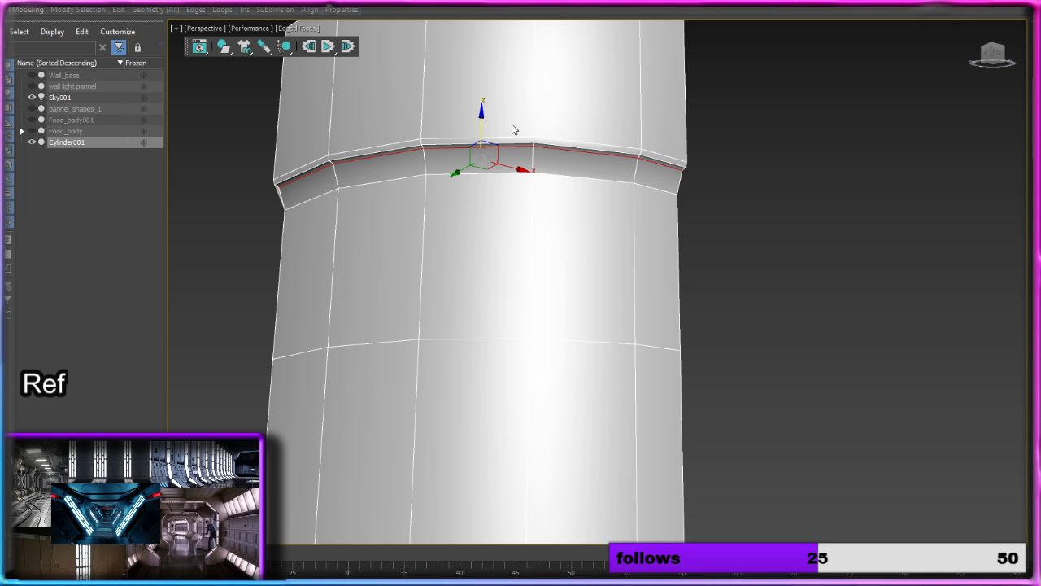
{"action": "left_click_drag", "start_coordinate": [483, 119], "coordinate": [484, 125]}
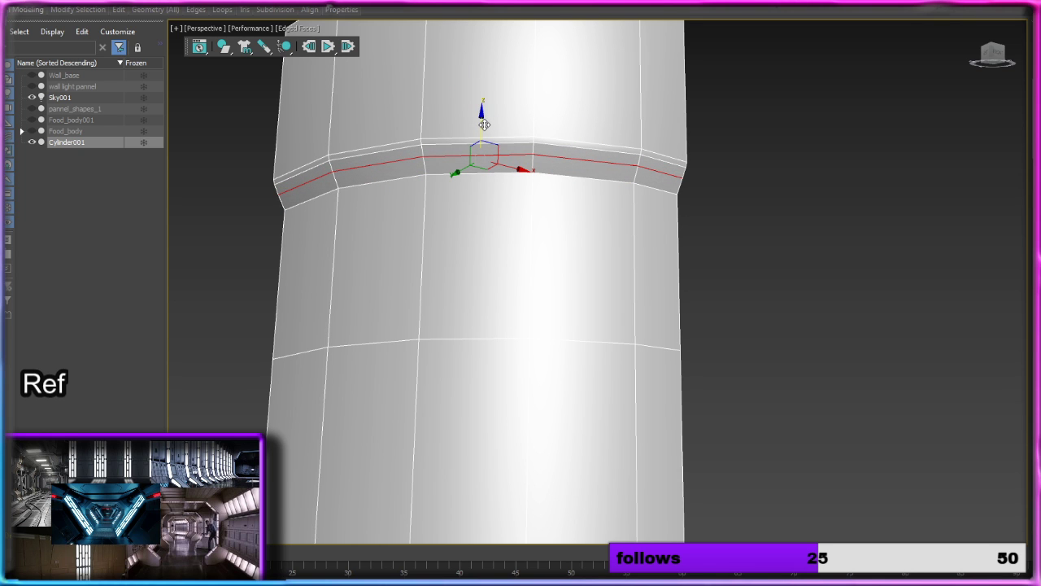
Step: Raise the inner edge loop above the lower band to form a slope, and move the adjacent loop up to about the slope's middle
{"action": "scroll", "coordinate": [743, 226], "scroll_direction": "down", "scroll_amount": 5}
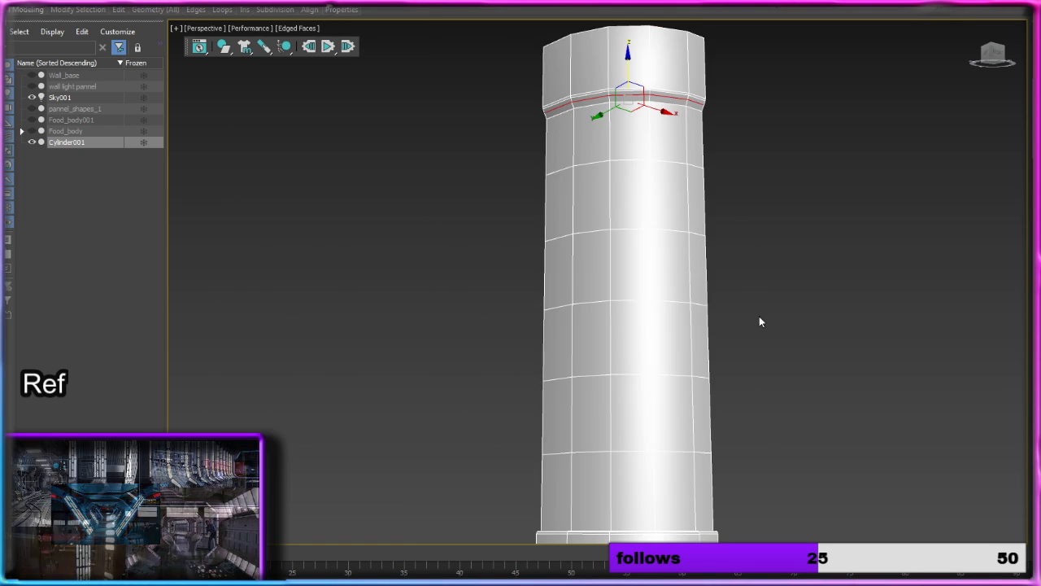
{"action": "middle_click_drag", "start_coordinate": [759, 321], "coordinate": [751, 344], "text": "alt"}
{"action": "middle_click_drag", "start_coordinate": [771, 390], "coordinate": [743, 411]}
{"action": "middle_click_drag", "start_coordinate": [691, 250], "coordinate": [719, 149], "text": "alt"}
{"action": "middle_click_drag", "start_coordinate": [656, 297], "coordinate": [639, 345], "text": "alt"}
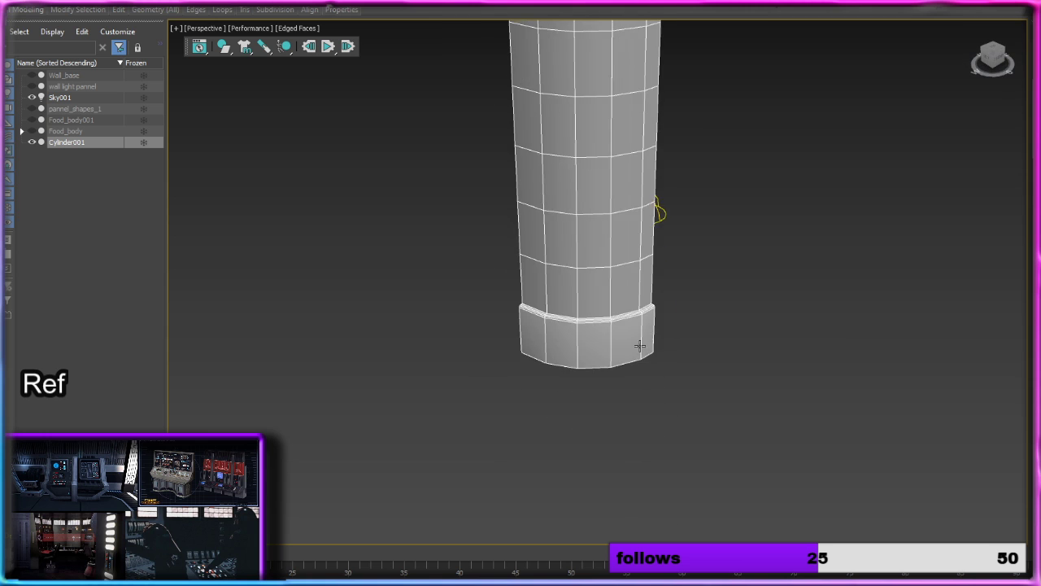
{"action": "scroll", "coordinate": [639, 345], "scroll_direction": "up", "scroll_amount": 5}
{"action": "left_click", "coordinate": [597, 281]}
{"action": "double_click", "coordinate": [597, 282]}
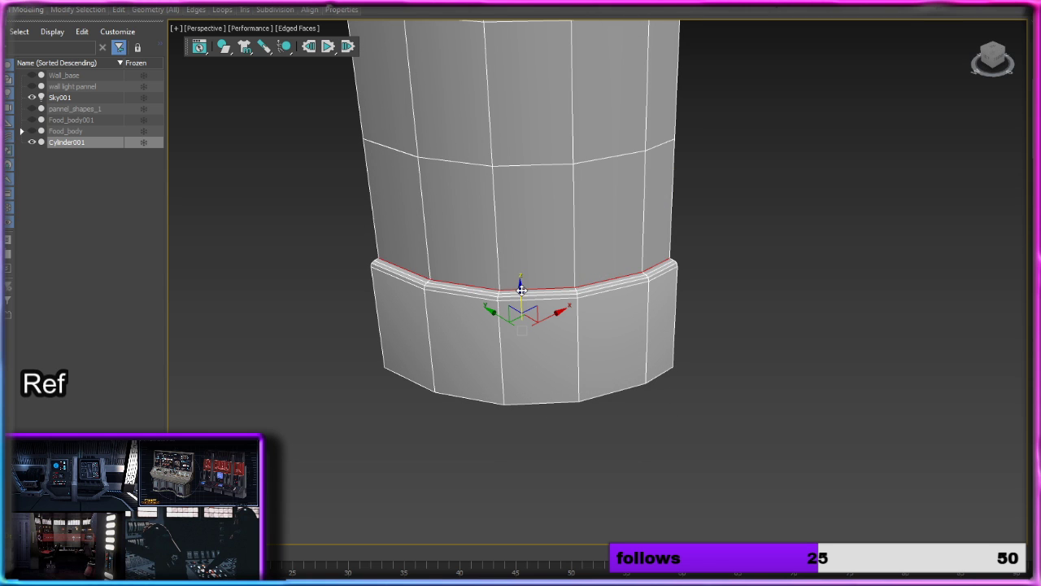
{"action": "left_click_drag", "start_coordinate": [522, 291], "coordinate": [534, 236]}
{"action": "double_click", "coordinate": [583, 289]}
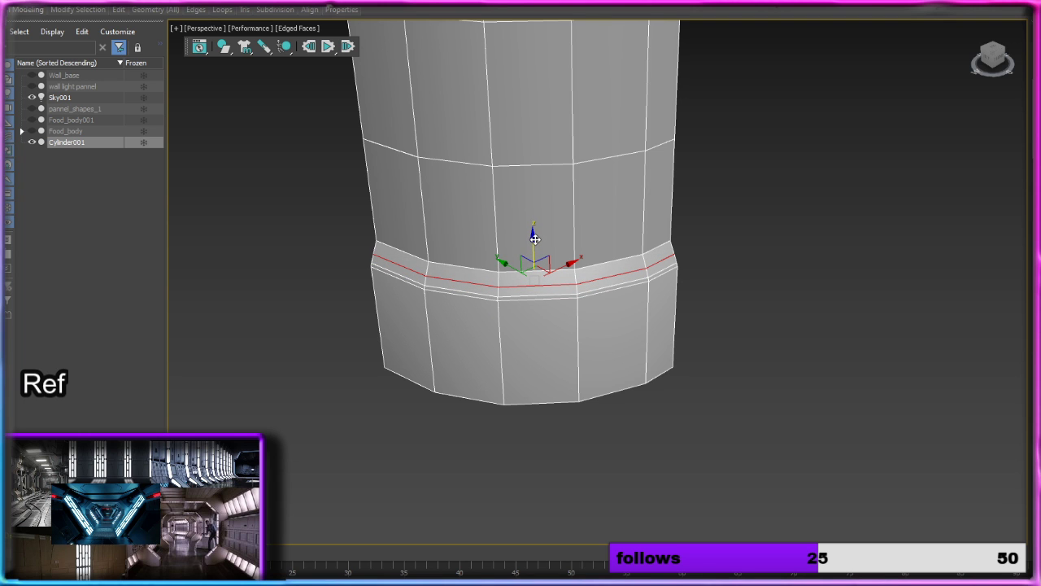
Step: Try a group inset of 4.604 on the lowest three polygons in the shaft's edge column, and undo it
{"action": "left_click", "coordinate": [716, 255]}
{"action": "middle_click_drag", "start_coordinate": [716, 255], "coordinate": [653, 255], "text": "alt"}
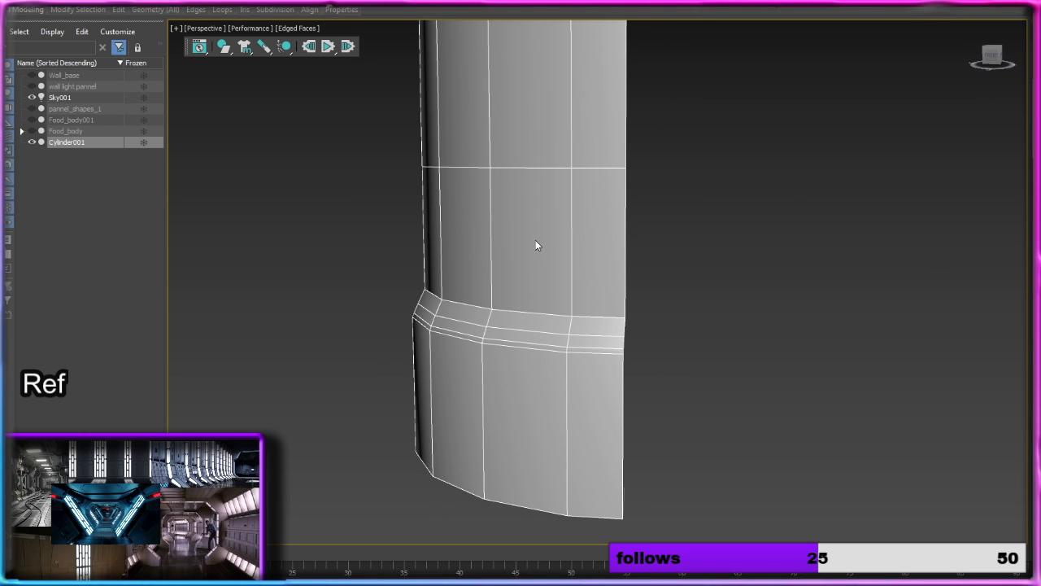
{"action": "scroll", "coordinate": [546, 236], "scroll_direction": "down", "scroll_amount": 3}
{"action": "middle_click_drag", "start_coordinate": [550, 225], "coordinate": [684, 228], "text": "alt"}
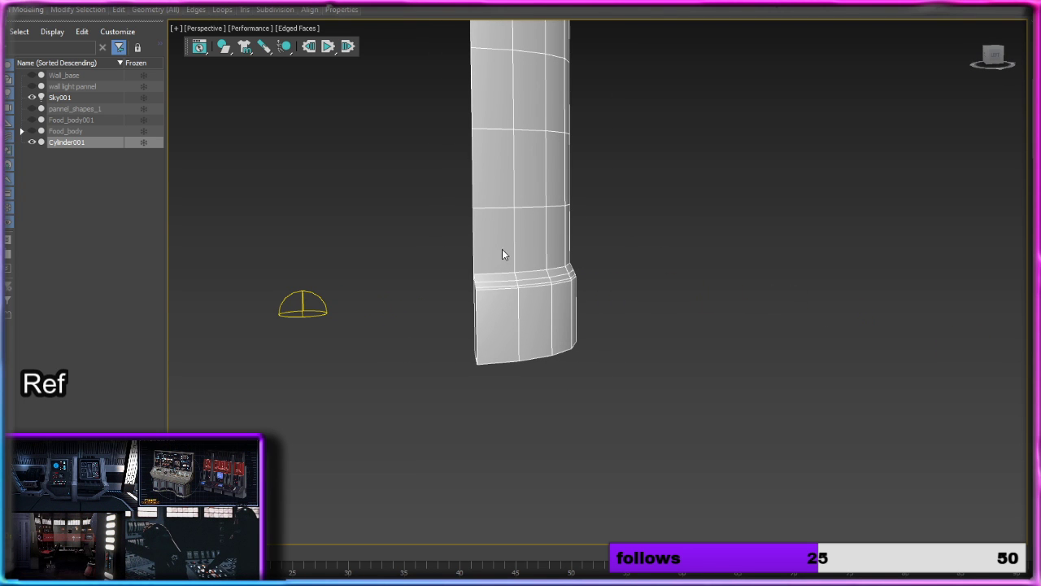
{"action": "key", "text": "4"}
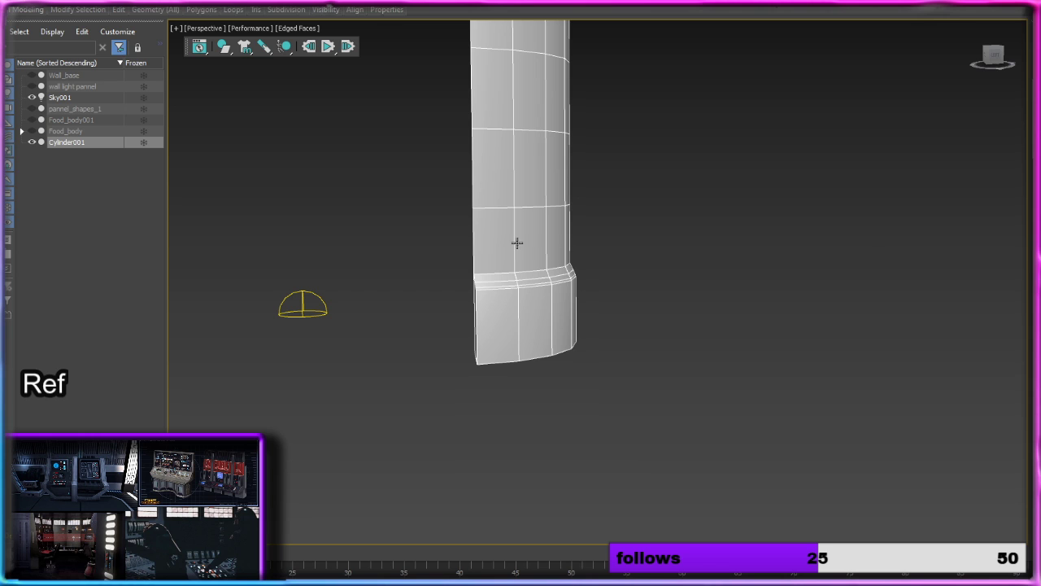
{"action": "left_click", "coordinate": [504, 242]}
{"action": "left_click", "coordinate": [493, 167], "text": "ctrl"}
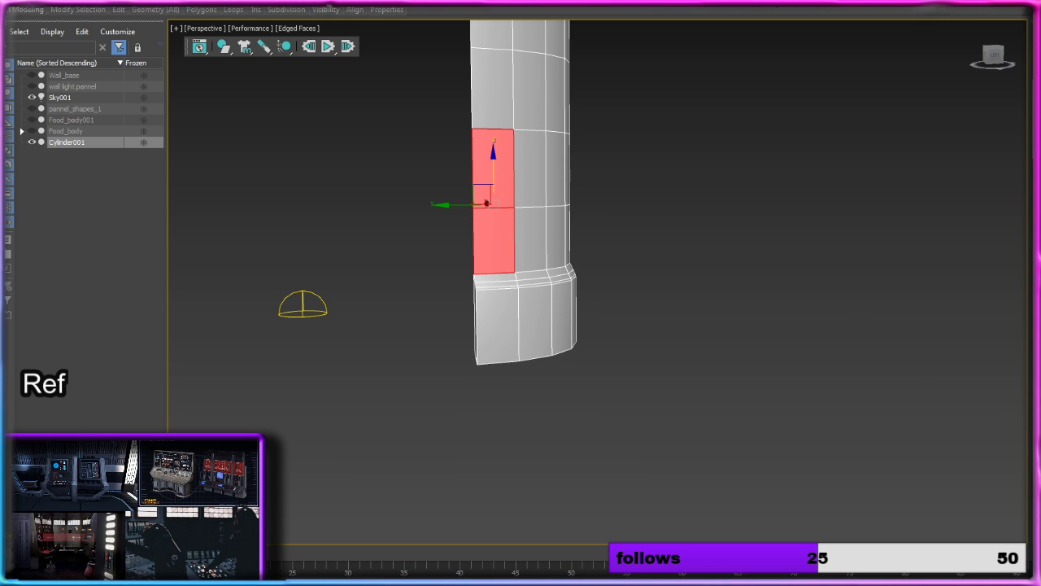
{"action": "left_click", "coordinate": [1028, 397]}
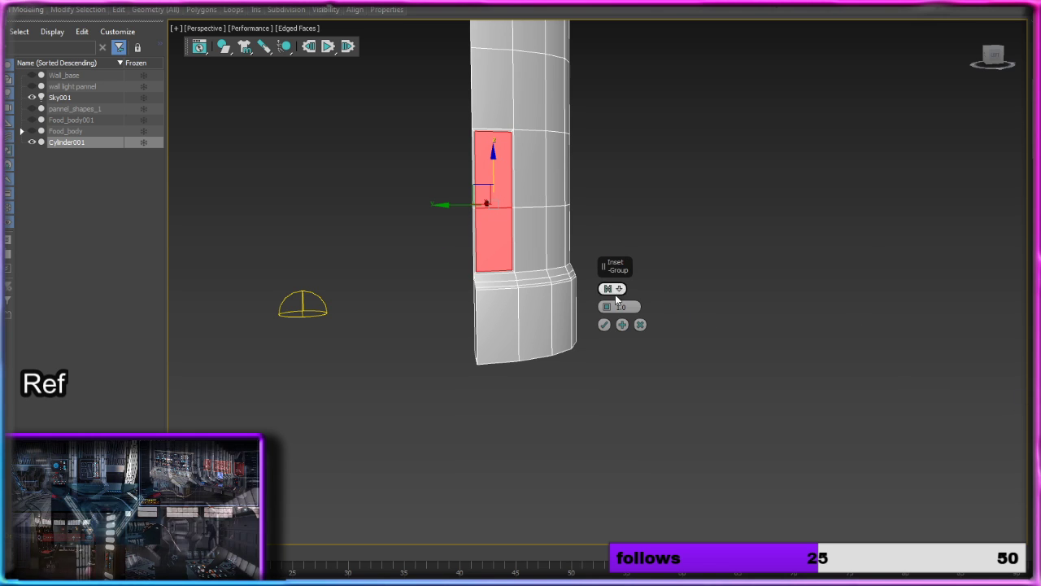
{"action": "left_click_drag", "start_coordinate": [608, 310], "coordinate": [605, 287]}
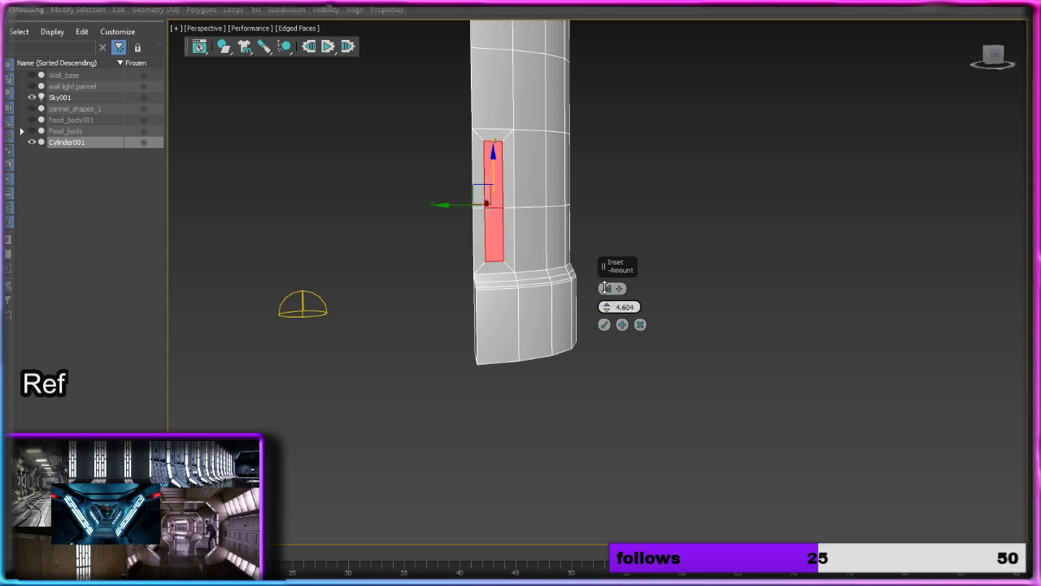
{"action": "middle_click_drag", "start_coordinate": [703, 197], "coordinate": [693, 385]}
{"action": "left_click", "coordinate": [490, 283], "text": "ctrl"}
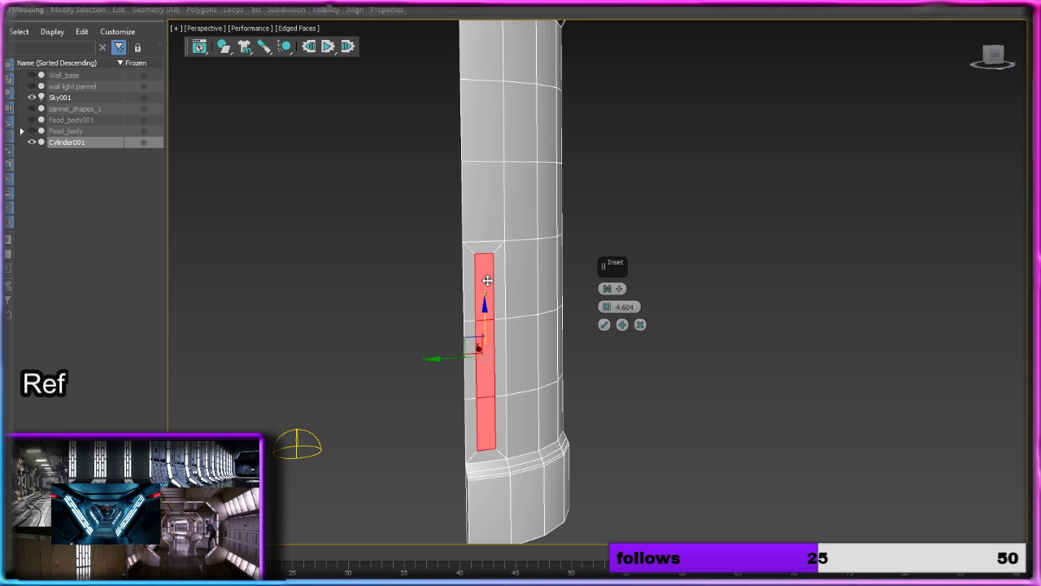
{"action": "left_click", "coordinate": [604, 326]}
{"action": "middle_click_drag", "start_coordinate": [607, 323], "coordinate": [664, 329]}
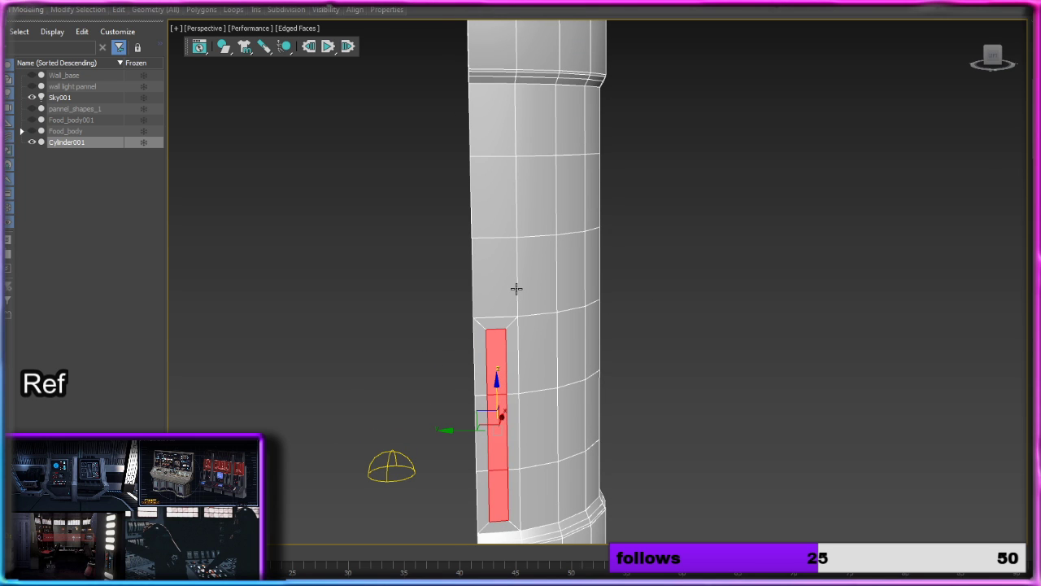
{"action": "key", "text": "ctrl+z"}
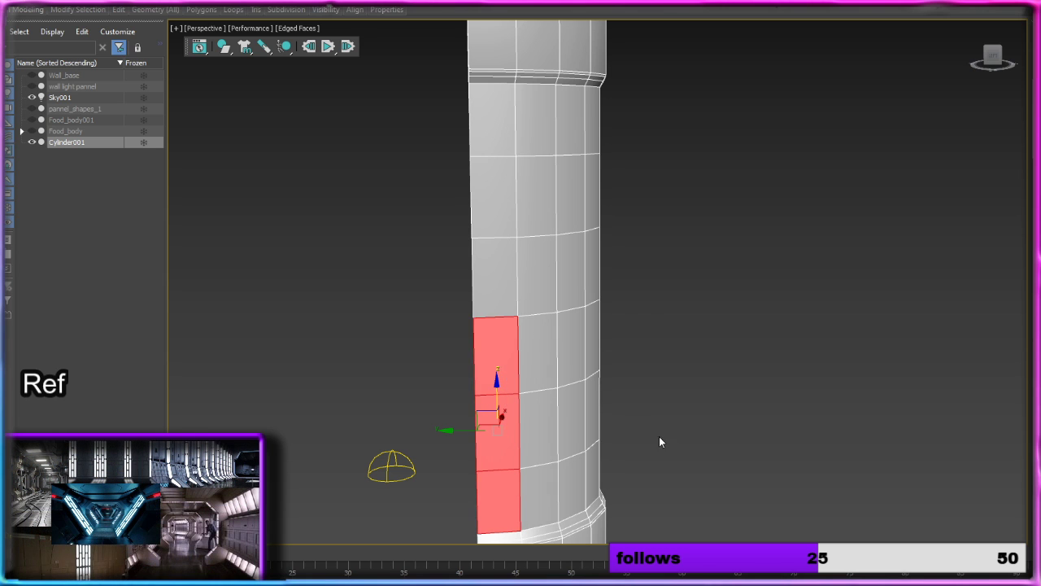
{"action": "middle_click_drag", "start_coordinate": [659, 439], "coordinate": [675, 298]}
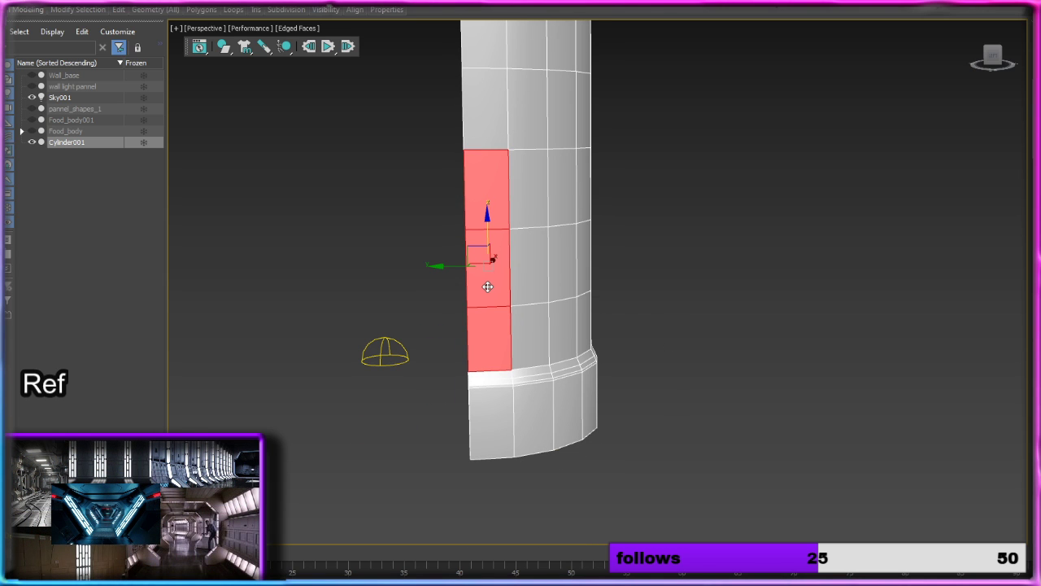
{"action": "left_click", "coordinate": [498, 179]}
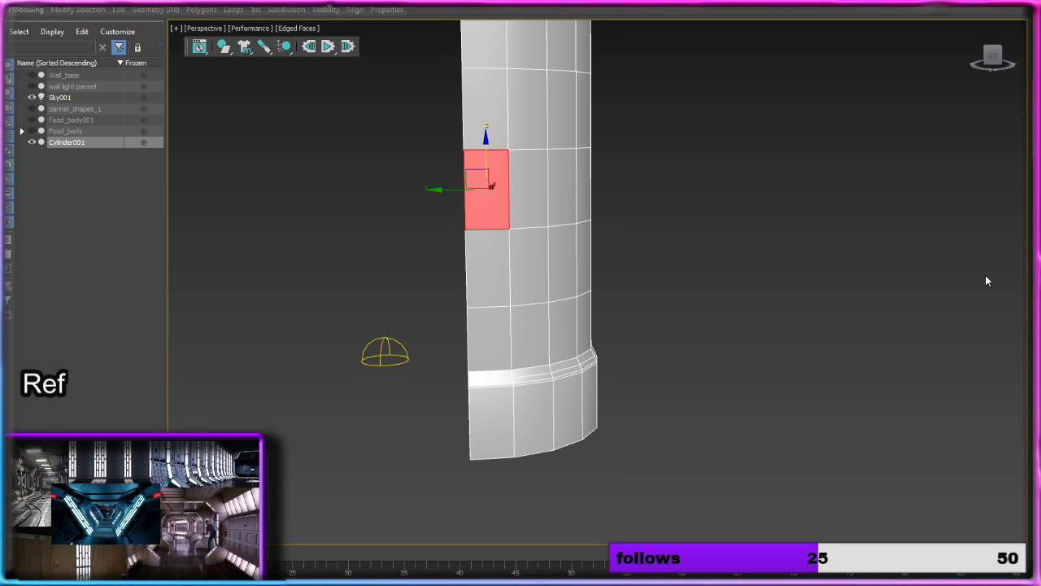
{"action": "scroll", "coordinate": [691, 187], "scroll_direction": "down", "scroll_amount": 3}
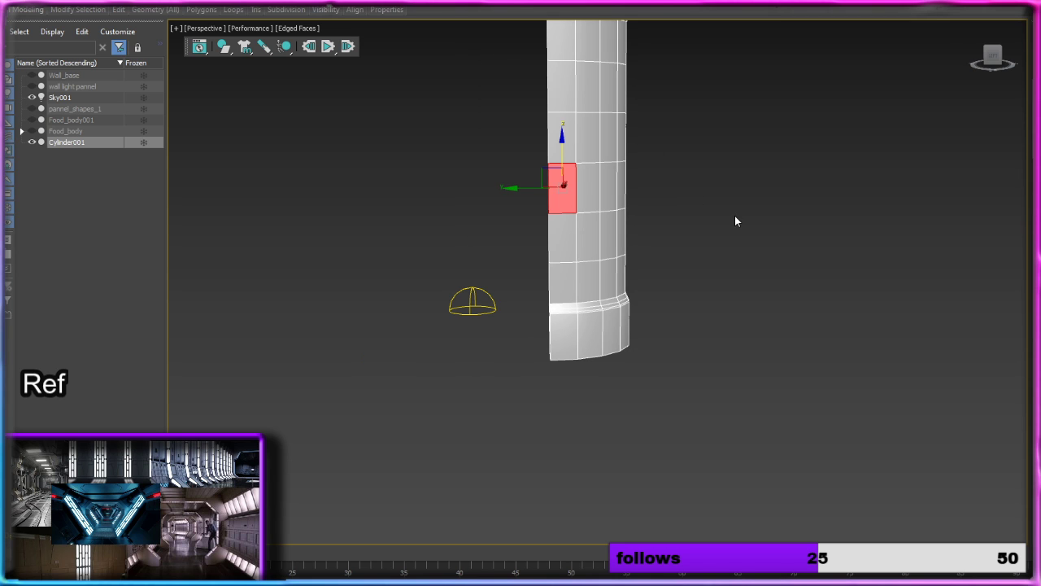
{"action": "left_click", "coordinate": [734, 216]}
{"action": "middle_click_drag", "start_coordinate": [747, 212], "coordinate": [711, 273]}
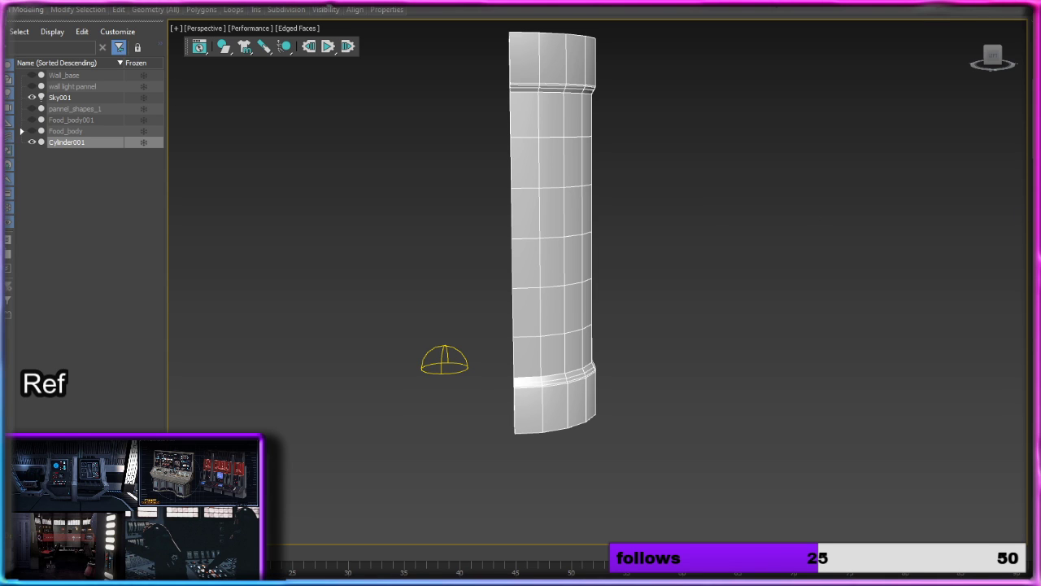
{"action": "key", "text": "4"}
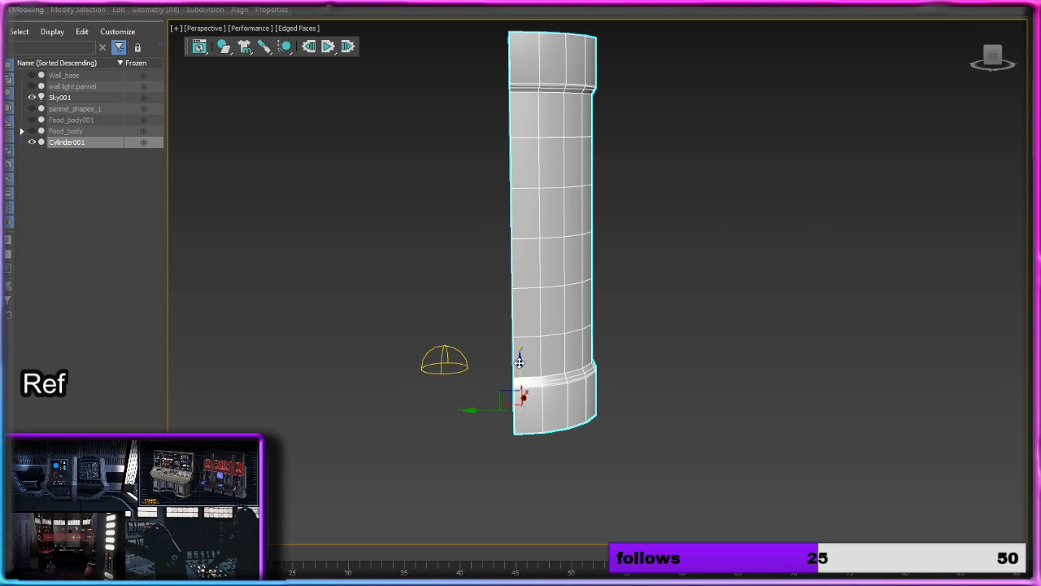
{"action": "key", "text": "r"}
{"action": "left_click_drag", "start_coordinate": [519, 363], "coordinate": [519, 352]}
{"action": "middle_click_drag", "start_coordinate": [558, 256], "coordinate": [555, 319]}
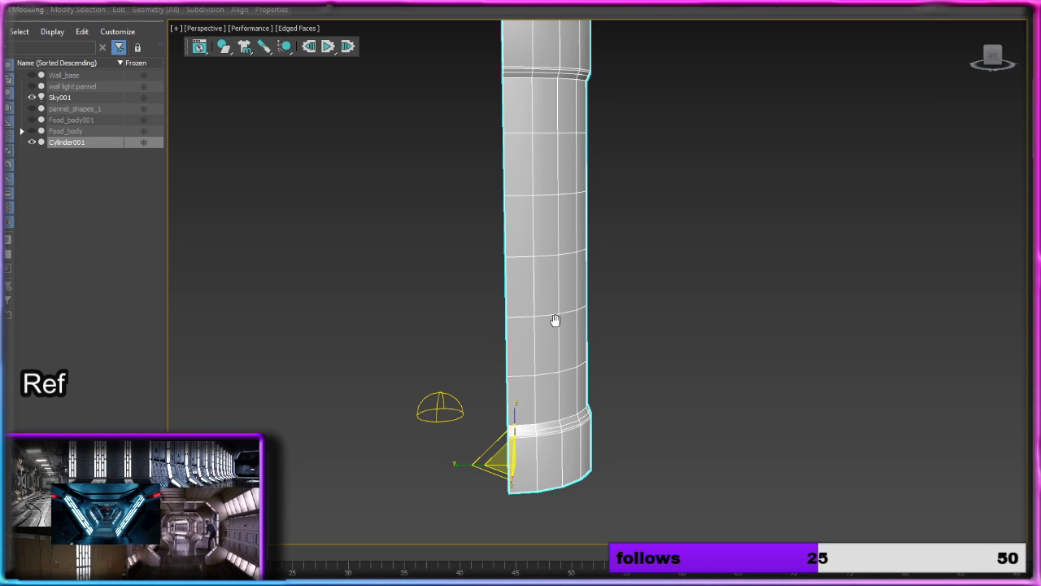
{"action": "key", "text": "4"}
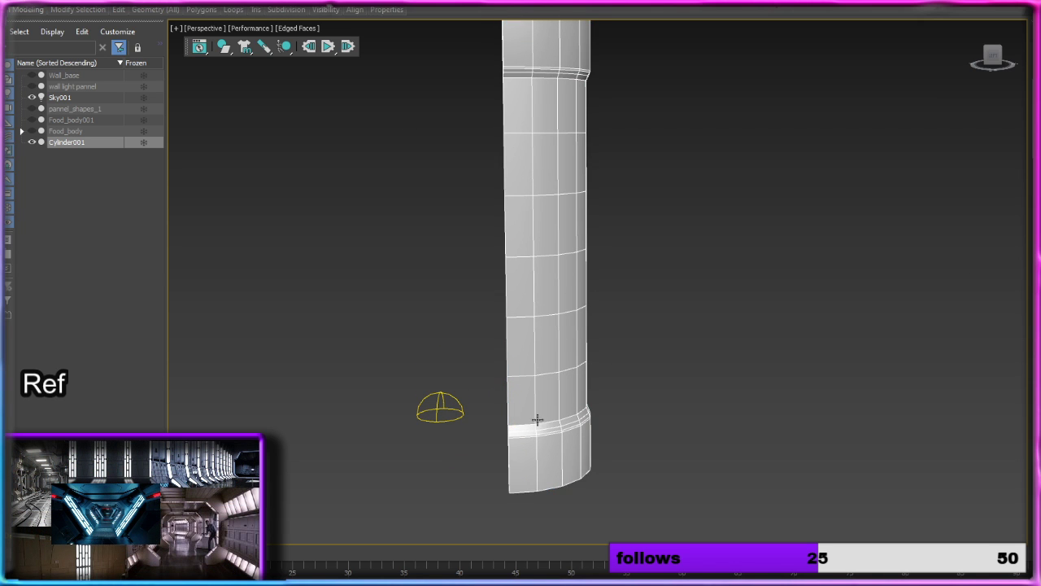
{"action": "left_click", "coordinate": [521, 411]}
{"action": "left_click", "coordinate": [524, 348], "text": "ctrl"}
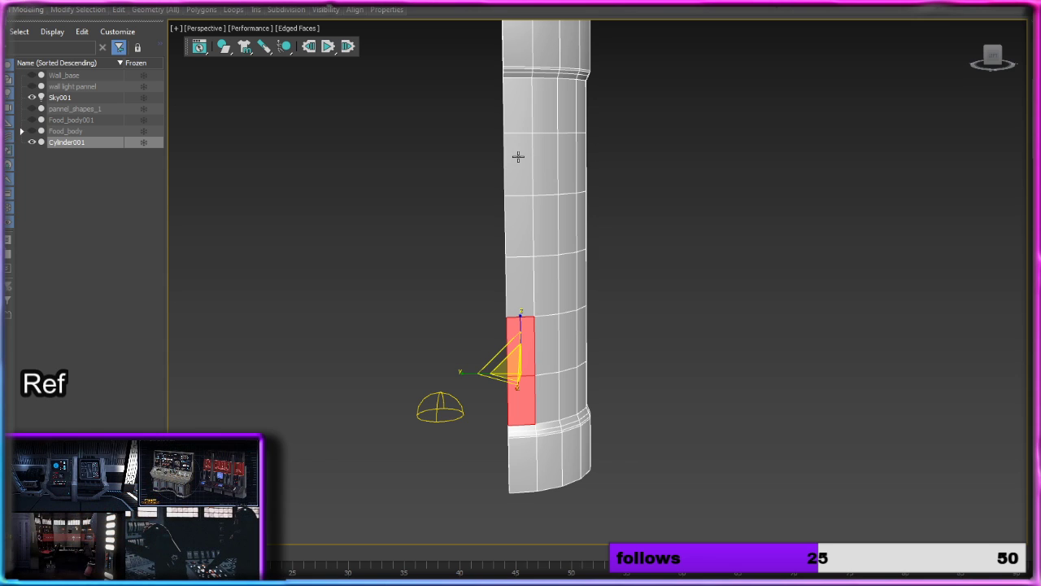
Step: Inset the upper three polygons in the shaft's edge column by polygon with an amount of 3.734
{"action": "left_click", "coordinate": [519, 114]}
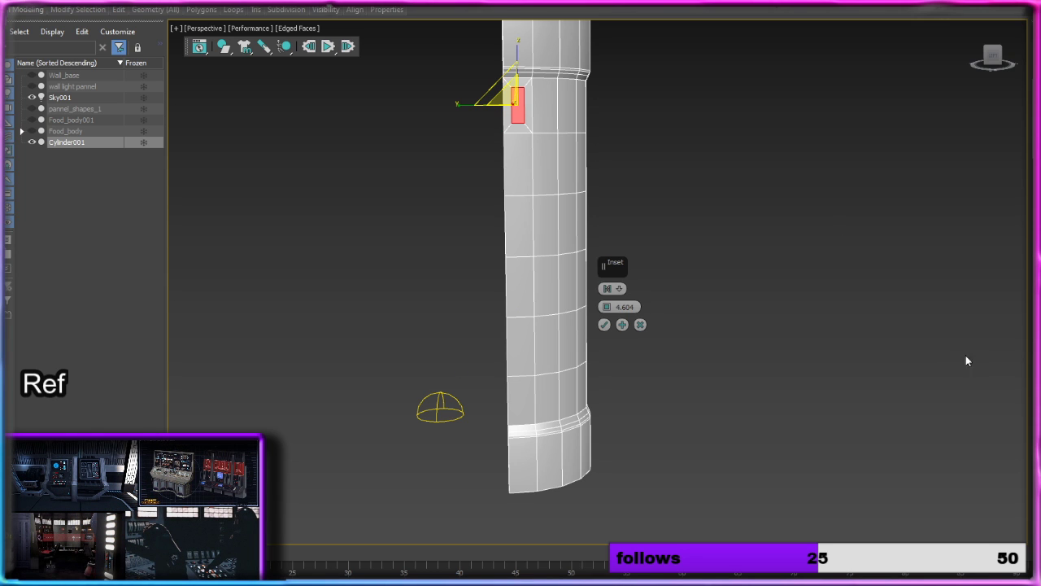
{"action": "left_click", "coordinate": [514, 173], "text": "ctrl"}
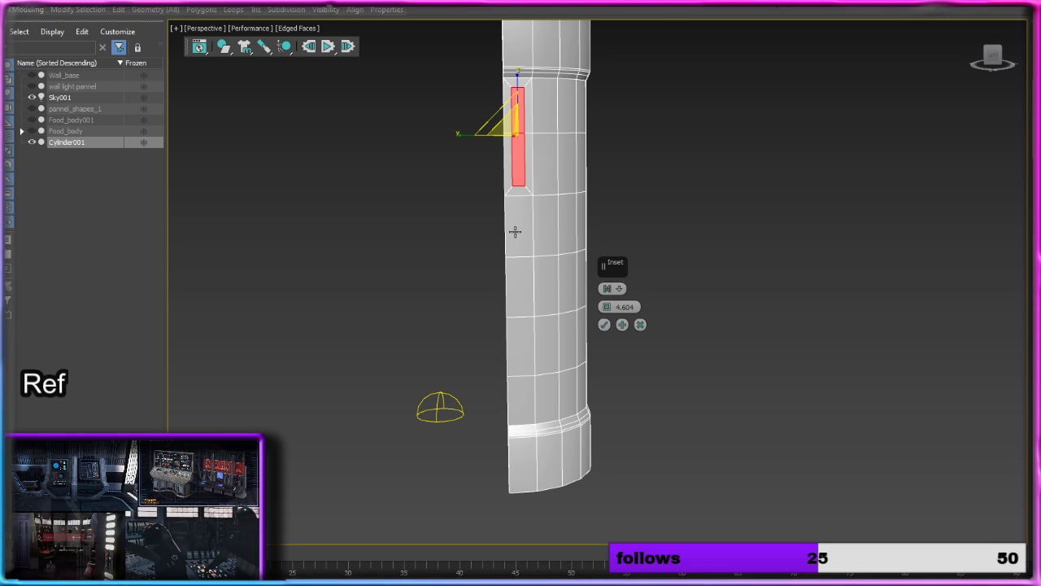
{"action": "left_click", "coordinate": [685, 231]}
{"action": "left_click", "coordinate": [527, 233]}
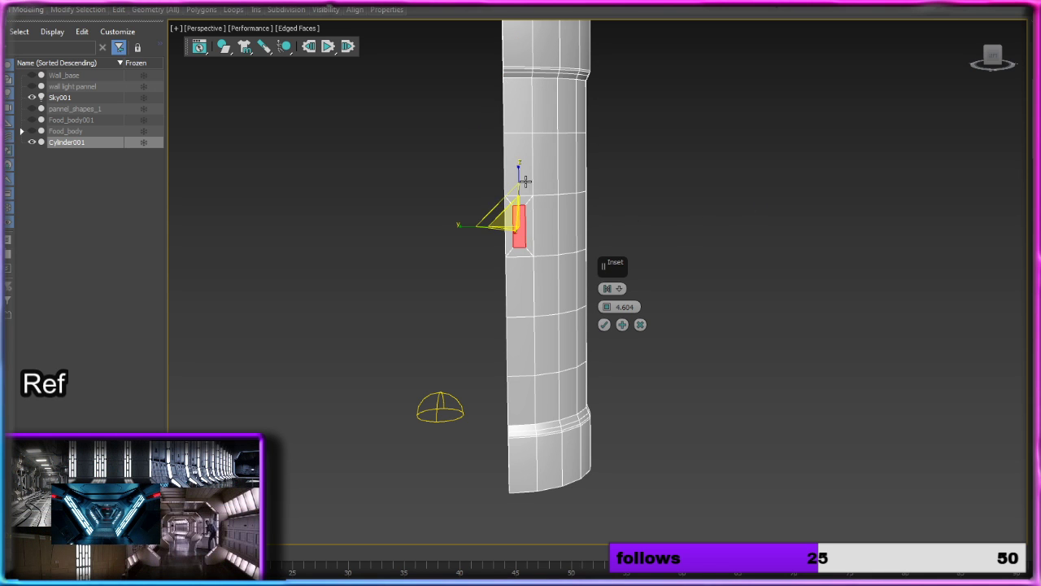
{"action": "left_click", "coordinate": [526, 159], "text": "ctrl"}
{"action": "left_click", "coordinate": [525, 119], "text": "ctrl"}
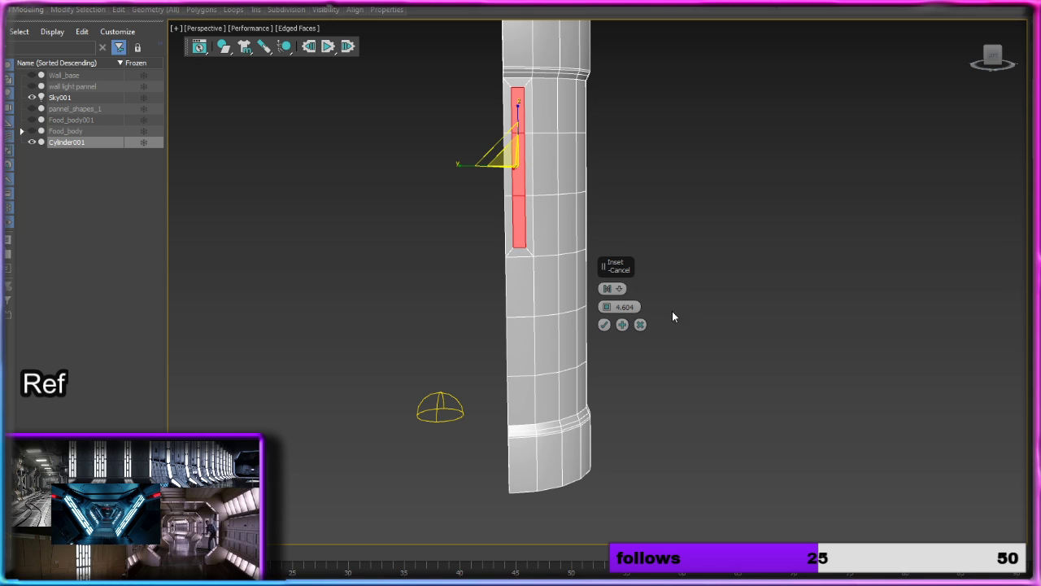
{"action": "middle_click_drag", "start_coordinate": [696, 294], "coordinate": [676, 294]}
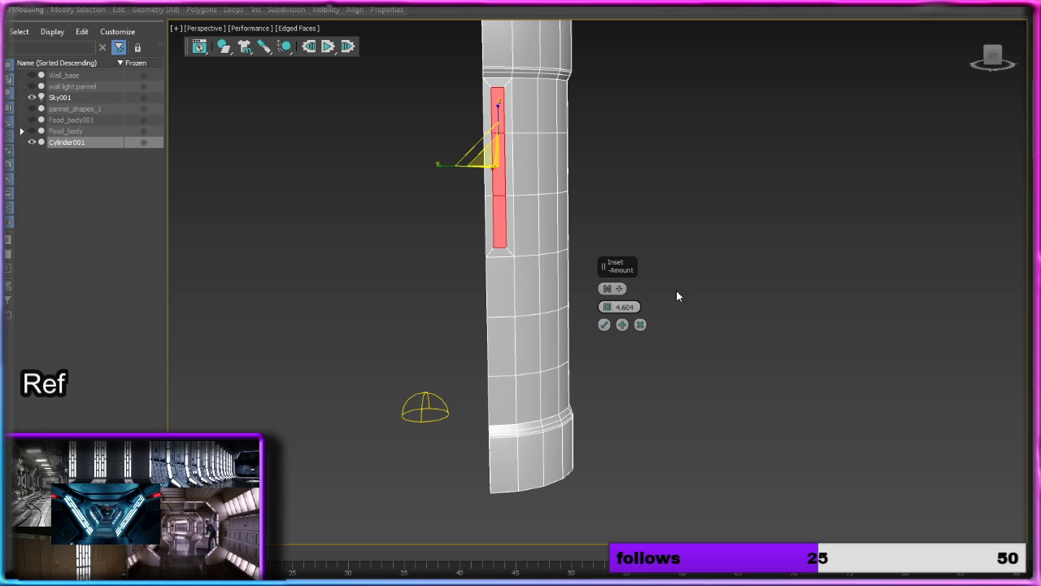
{"action": "left_click", "coordinate": [607, 288]}
{"action": "scroll", "coordinate": [561, 264], "scroll_direction": "up", "scroll_amount": 3}
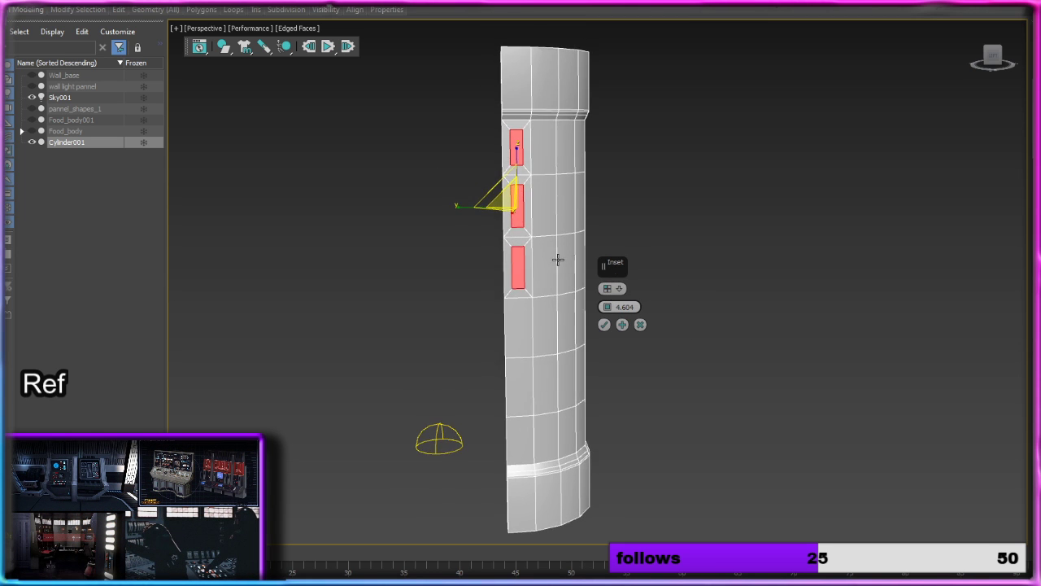
{"action": "left_click_drag", "start_coordinate": [609, 314], "coordinate": [608, 319]}
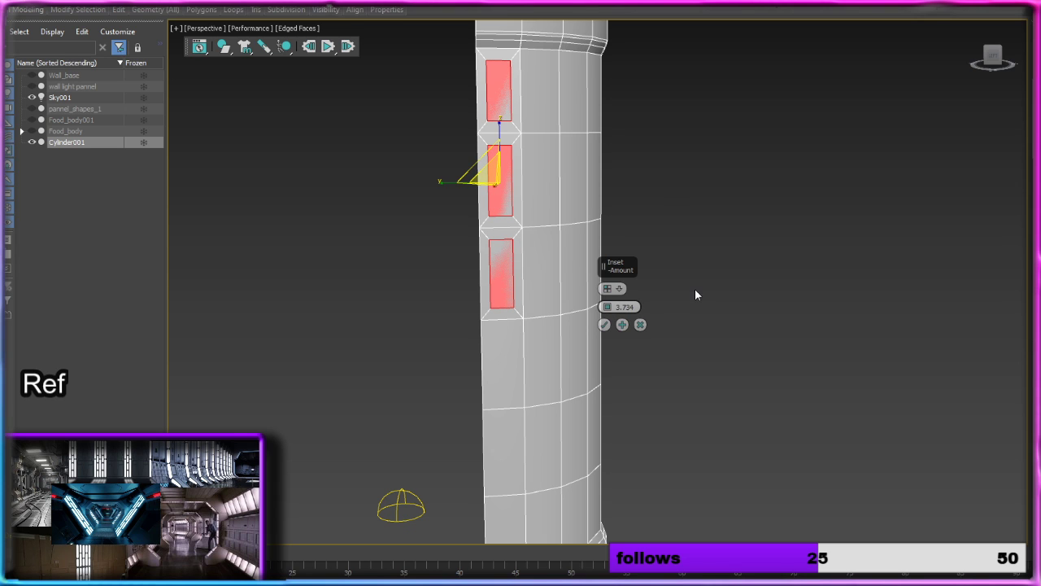
{"action": "left_click", "coordinate": [604, 325]}
Step: Inset the lower three polygons in the same shaft column as one group with an amount of 3.237
{"action": "left_click", "coordinate": [757, 412]}
{"action": "middle_click_drag", "start_coordinate": [731, 404], "coordinate": [739, 249]}
{"action": "left_click", "coordinate": [516, 233]}
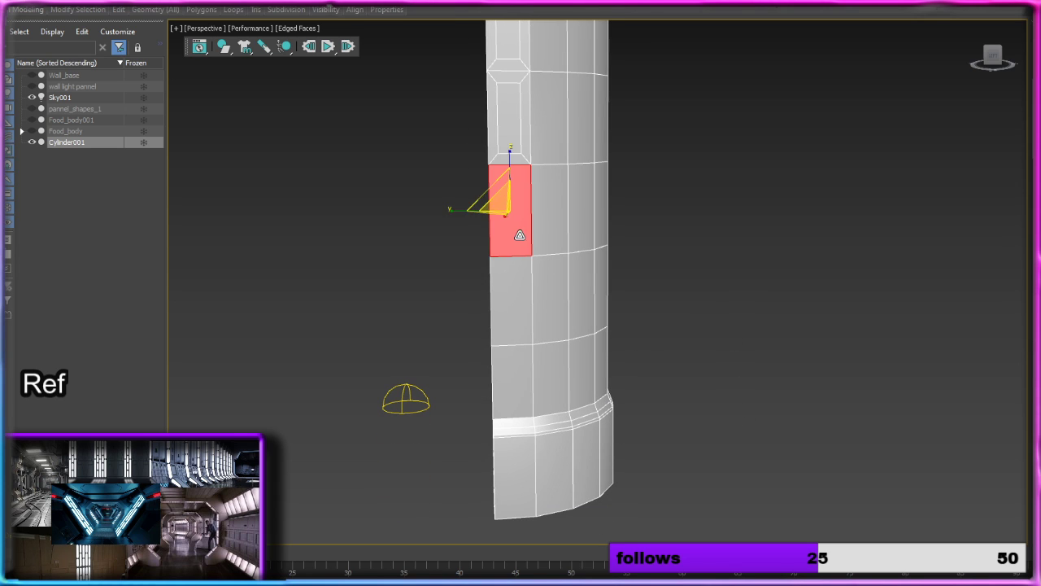
{"action": "left_click", "coordinate": [512, 325], "text": "ctrl"}
{"action": "left_click", "coordinate": [514, 372], "text": "ctrl"}
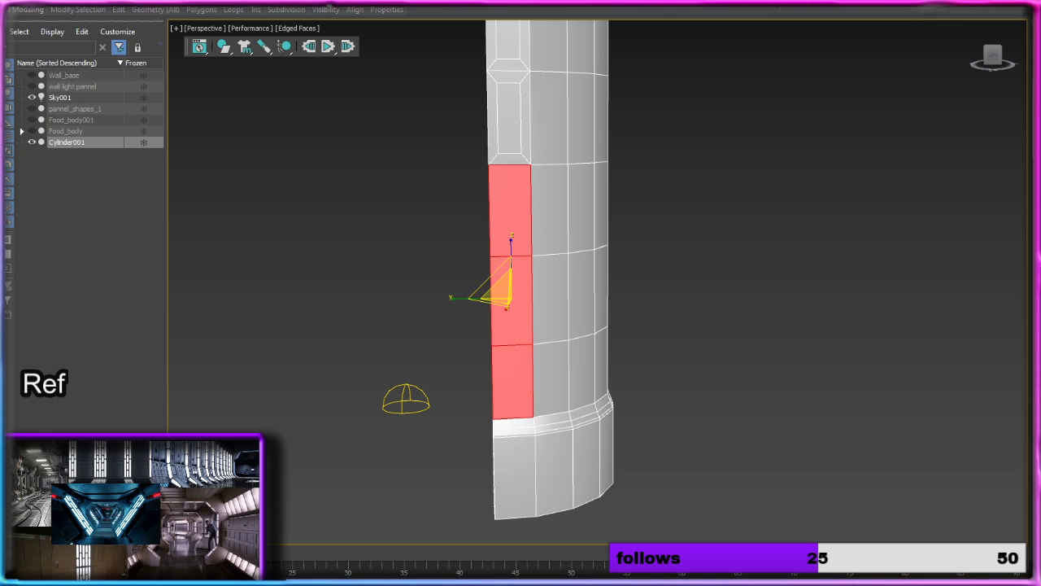
{"action": "key", "text": "shift+i"}
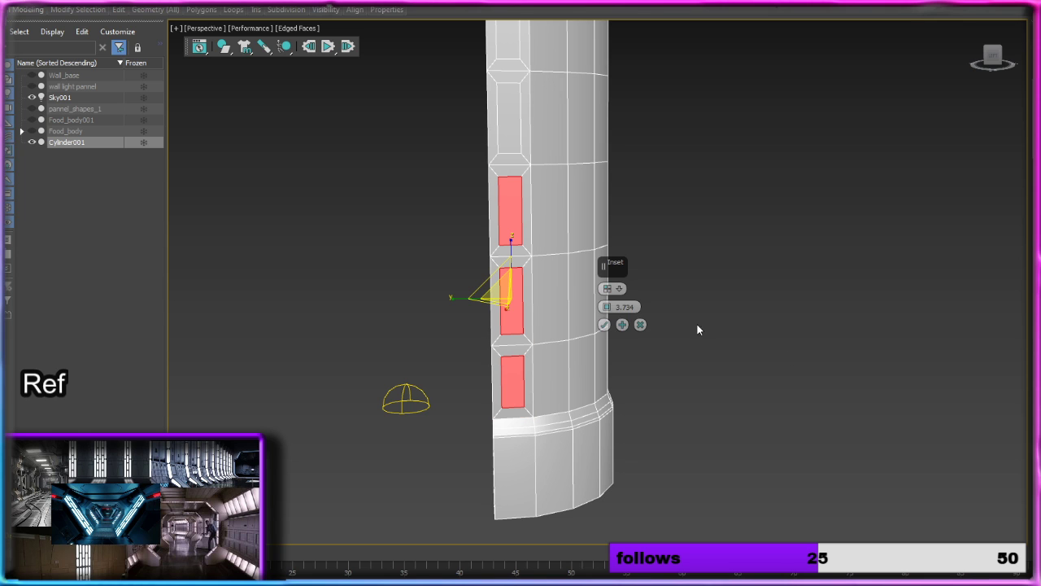
{"action": "left_click", "coordinate": [607, 288]}
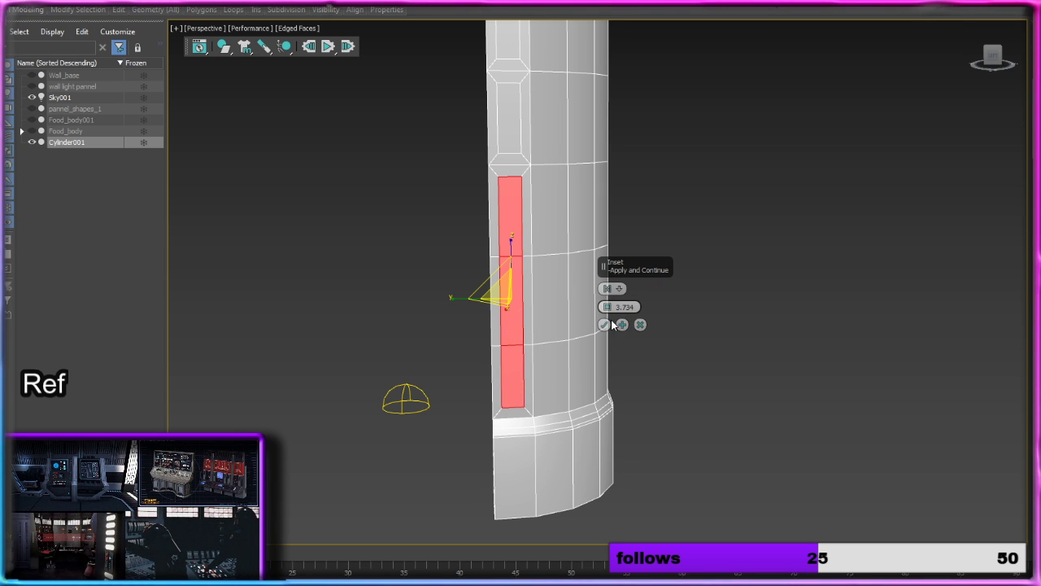
{"action": "left_click_drag", "start_coordinate": [607, 309], "coordinate": [610, 312]}
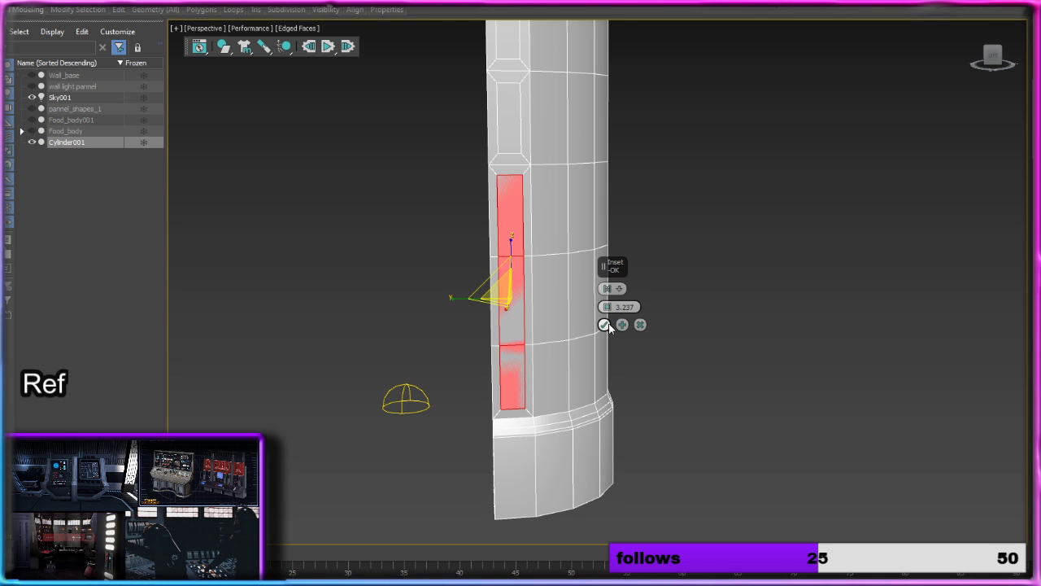
{"action": "left_click", "coordinate": [604, 323]}
Step: Add the upper three inset faces to the lower panel selection and extrude all of them inward with a height of -4.541
{"action": "left_click", "coordinate": [509, 135], "text": "ctrl"}
{"action": "middle_click_drag", "start_coordinate": [573, 150], "coordinate": [683, 398]}
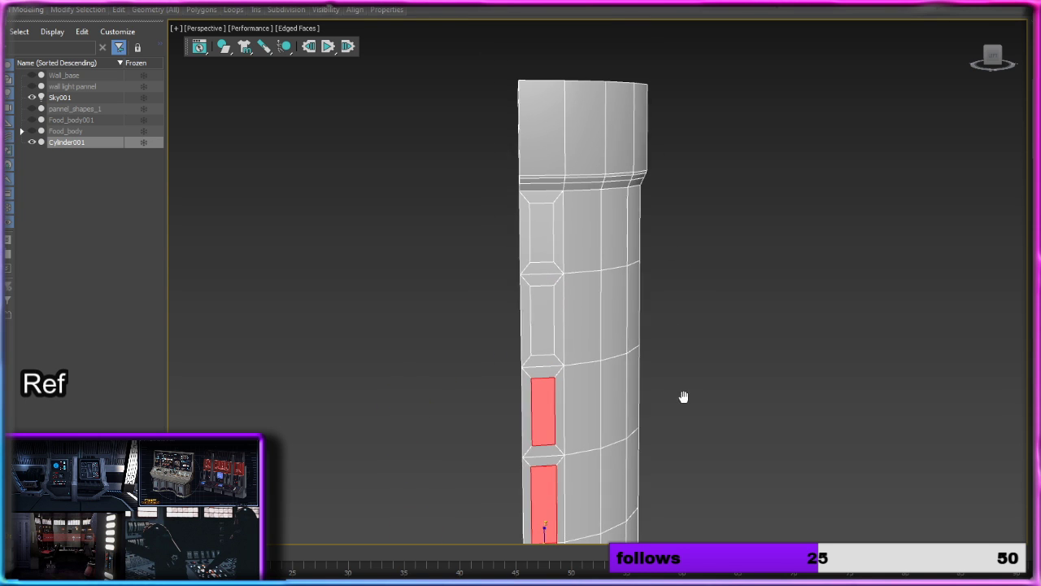
{"action": "left_click", "coordinate": [546, 324], "text": "ctrl"}
{"action": "left_click", "coordinate": [539, 244], "text": "ctrl"}
{"action": "middle_click_drag", "start_coordinate": [794, 416], "coordinate": [759, 297], "text": "alt"}
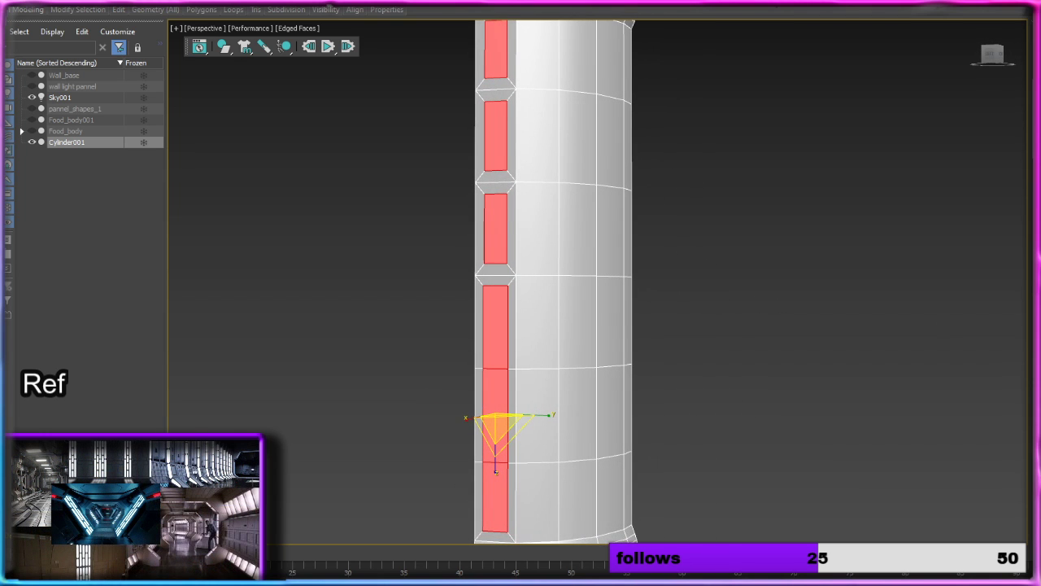
{"action": "key", "text": "shift+e"}
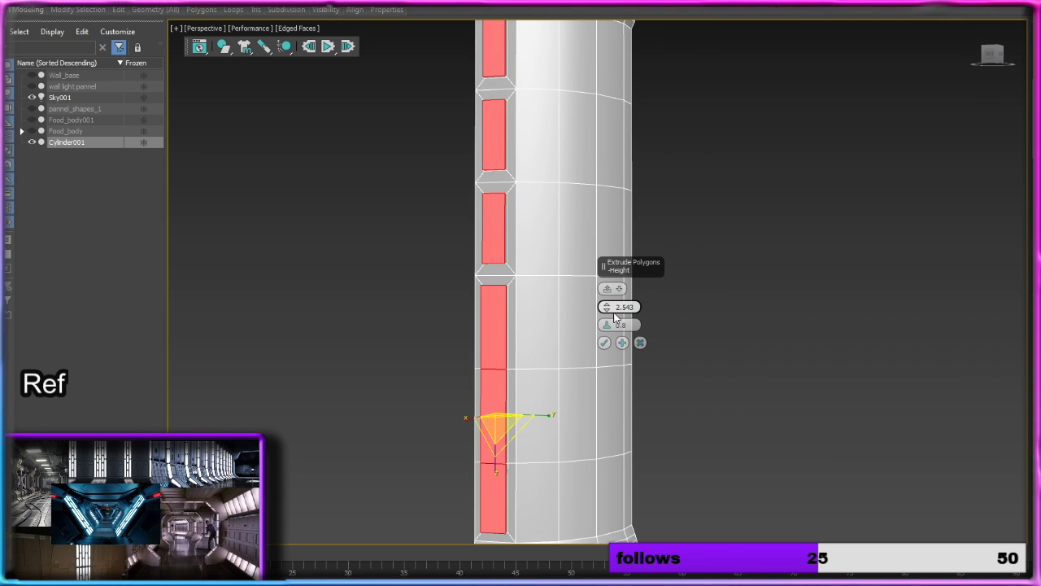
{"action": "left_click_drag", "start_coordinate": [606, 307], "coordinate": [607, 346]}
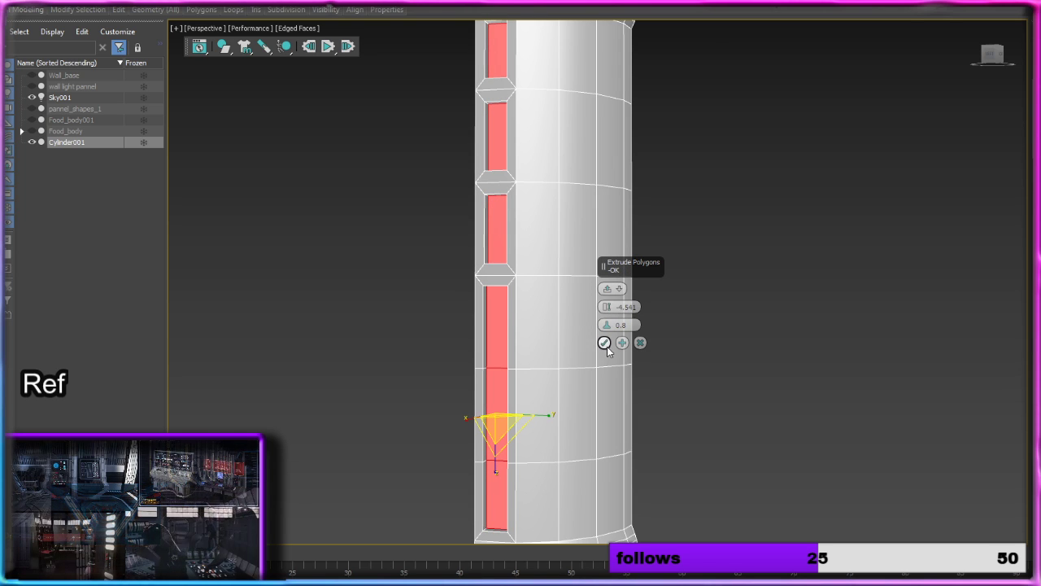
{"action": "left_click", "coordinate": [605, 344]}
{"action": "left_click", "coordinate": [725, 283]}
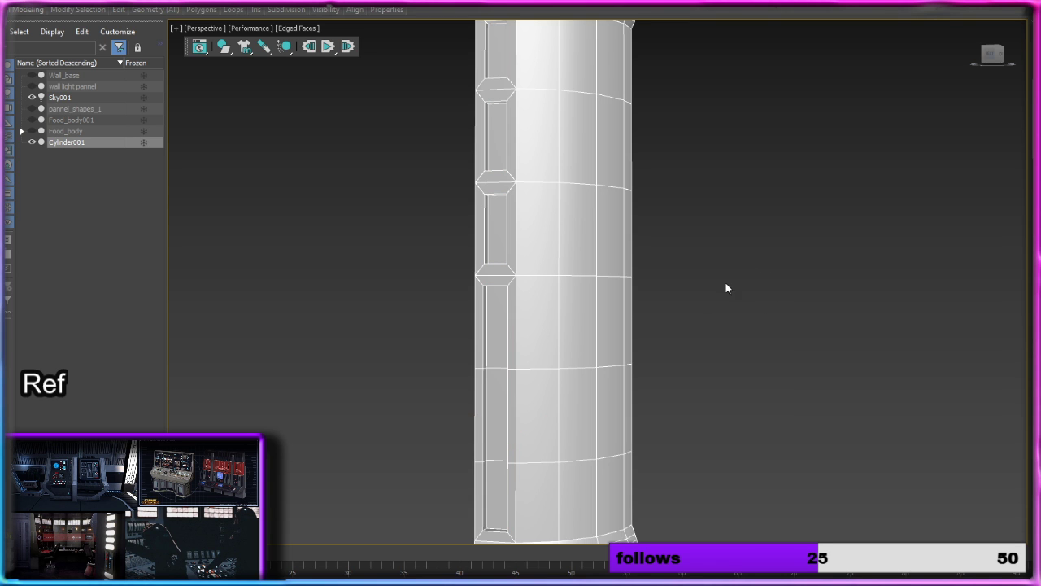
{"action": "middle_click_drag", "start_coordinate": [726, 284], "coordinate": [698, 266], "text": "alt"}
{"action": "scroll", "coordinate": [551, 329], "scroll_direction": "up", "scroll_amount": 2}
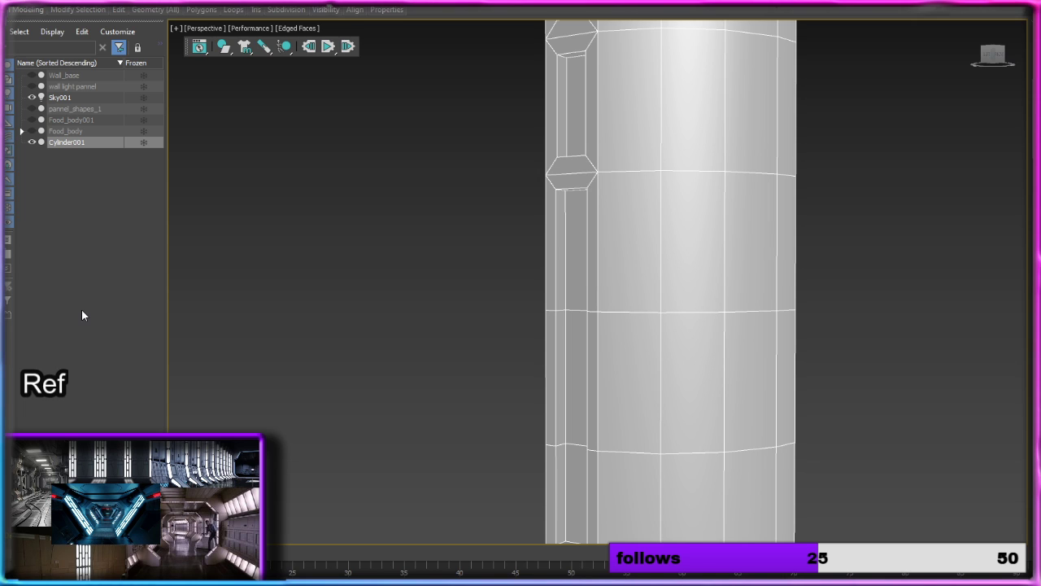
Step: Examine the recessed panels along the column's shaft and the plain top band above them
{"action": "middle_click_drag", "start_coordinate": [649, 321], "coordinate": [587, 174]}
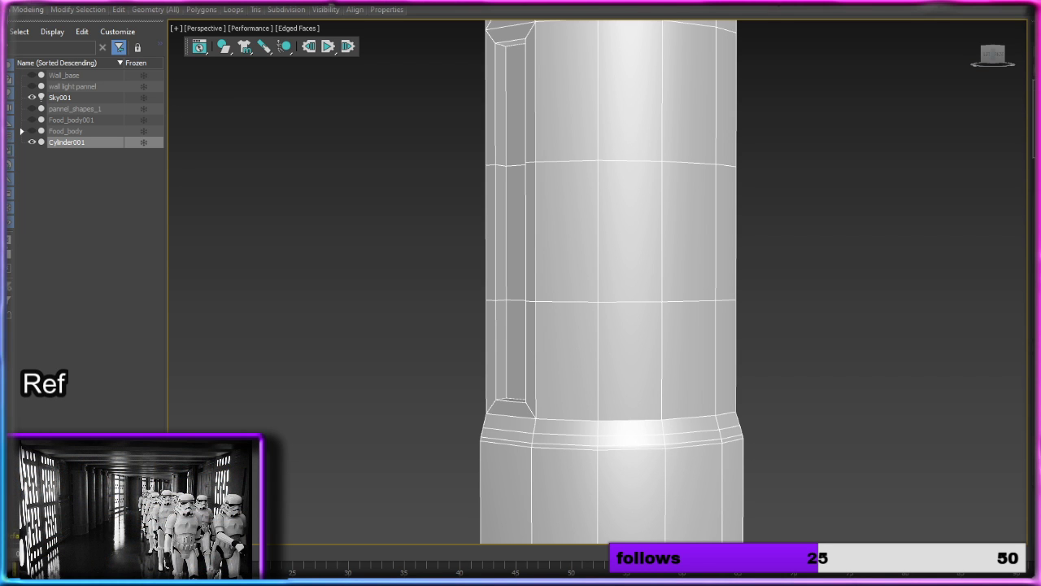
{"action": "middle_click_drag", "start_coordinate": [689, 373], "coordinate": [642, 390], "text": "alt"}
{"action": "middle_click_drag", "start_coordinate": [602, 302], "coordinate": [587, 311], "text": "alt"}
{"action": "middle_click_drag", "start_coordinate": [587, 271], "coordinate": [584, 442]}
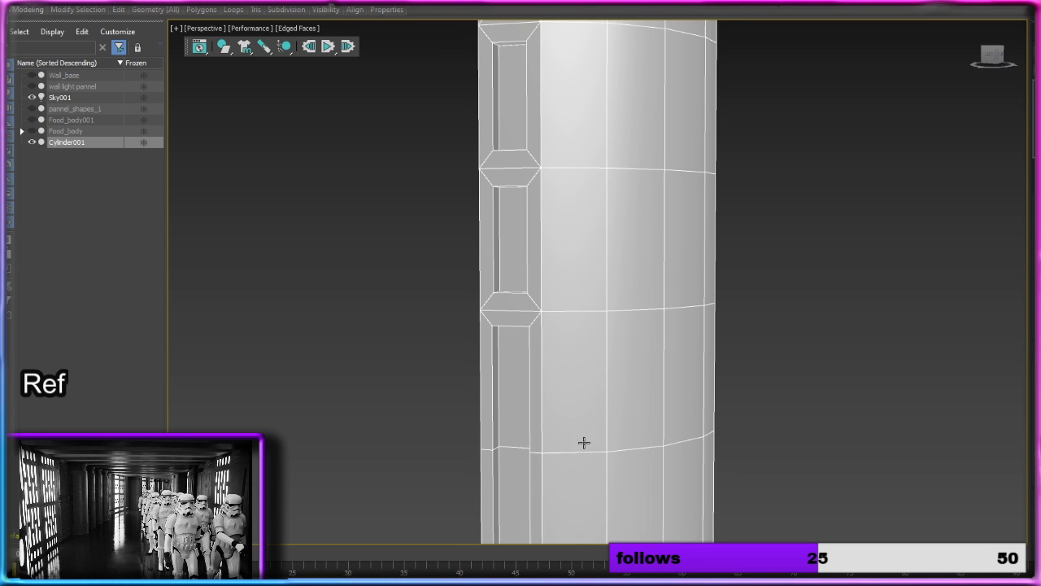
{"action": "middle_click_drag", "start_coordinate": [582, 254], "coordinate": [597, 460]}
{"action": "middle_click_drag", "start_coordinate": [595, 203], "coordinate": [584, 403]}
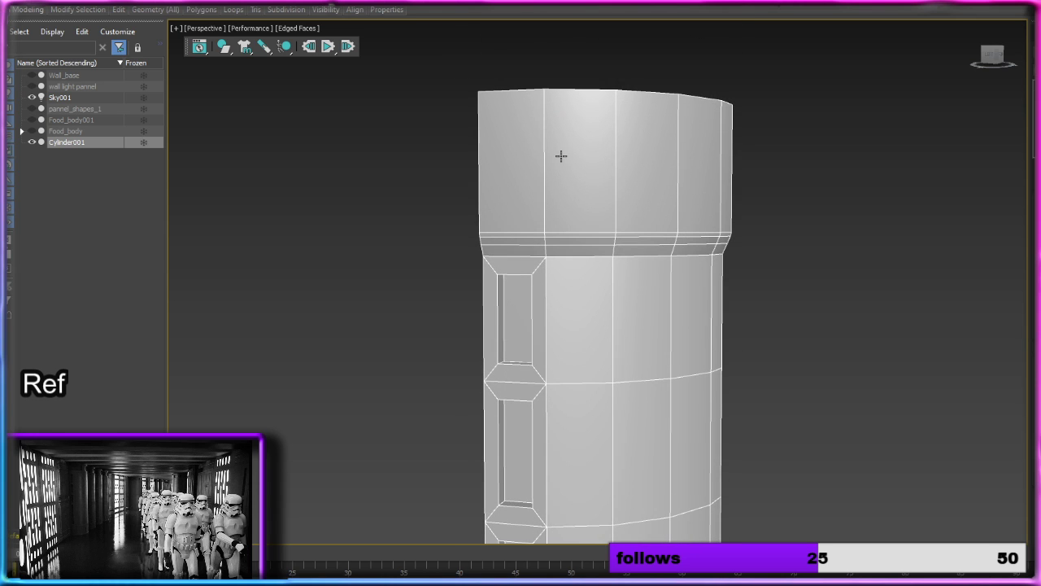
{"action": "left_click", "coordinate": [529, 155]}
{"action": "left_click", "coordinate": [924, 211]}
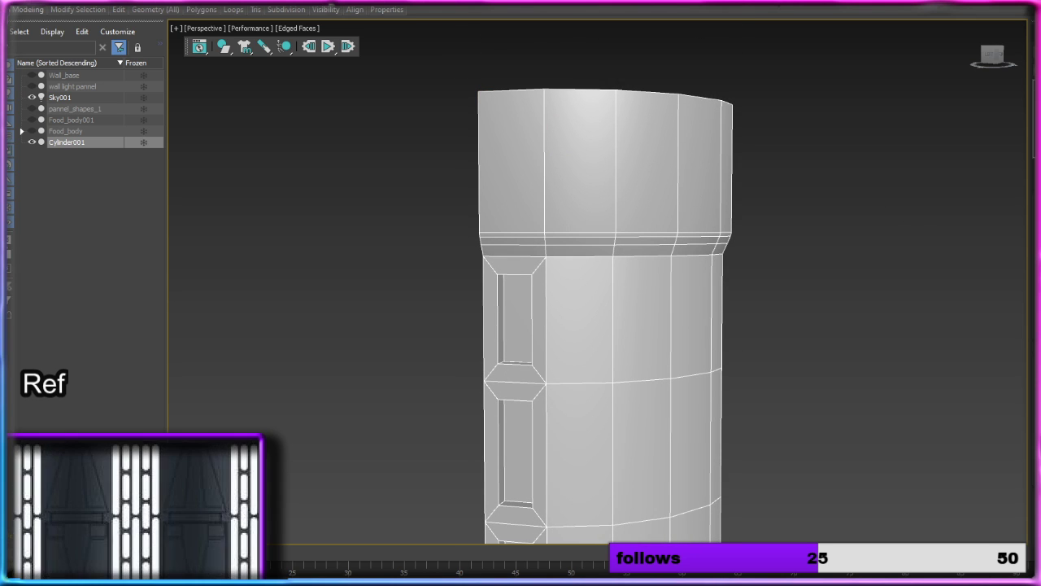
Step: Insert a horizontal edge loop around the top band just below its upper rim with SwiftLoop
{"action": "key", "text": "2"}
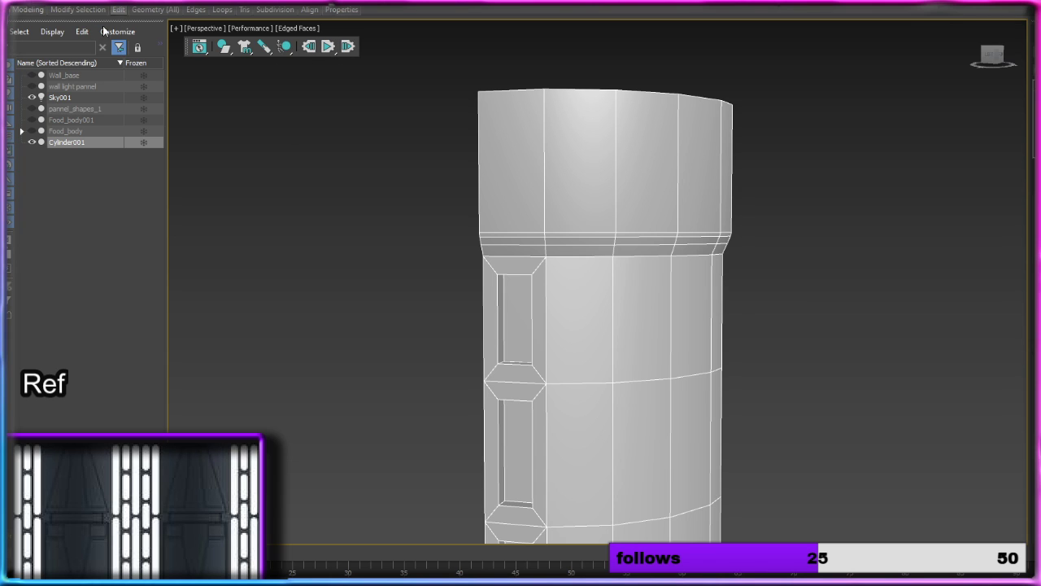
{"action": "mouse_move", "coordinate": [168, 10]}
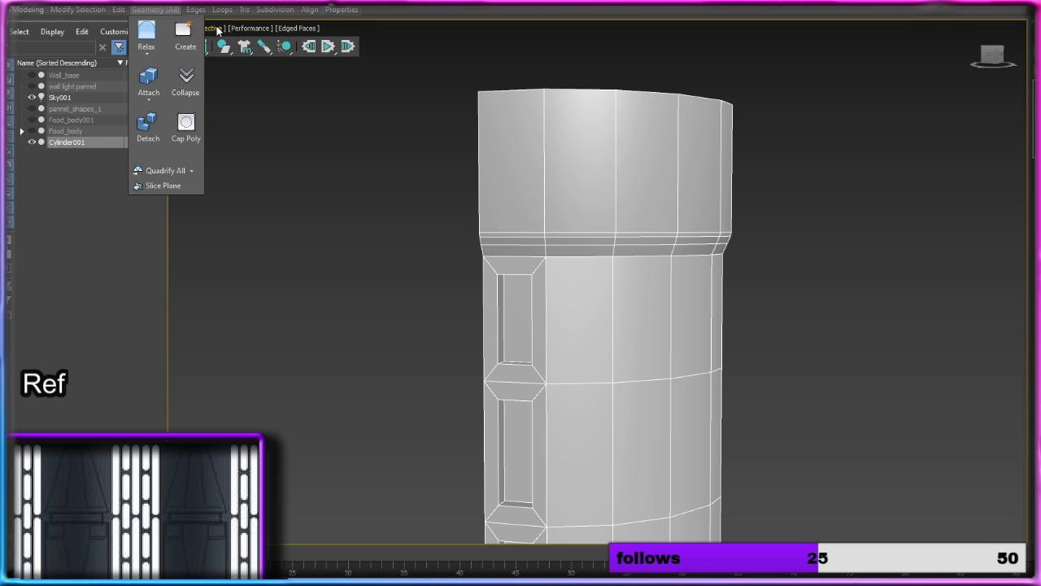
{"action": "mouse_move", "coordinate": [222, 10]}
{"action": "left_click", "coordinate": [220, 36]}
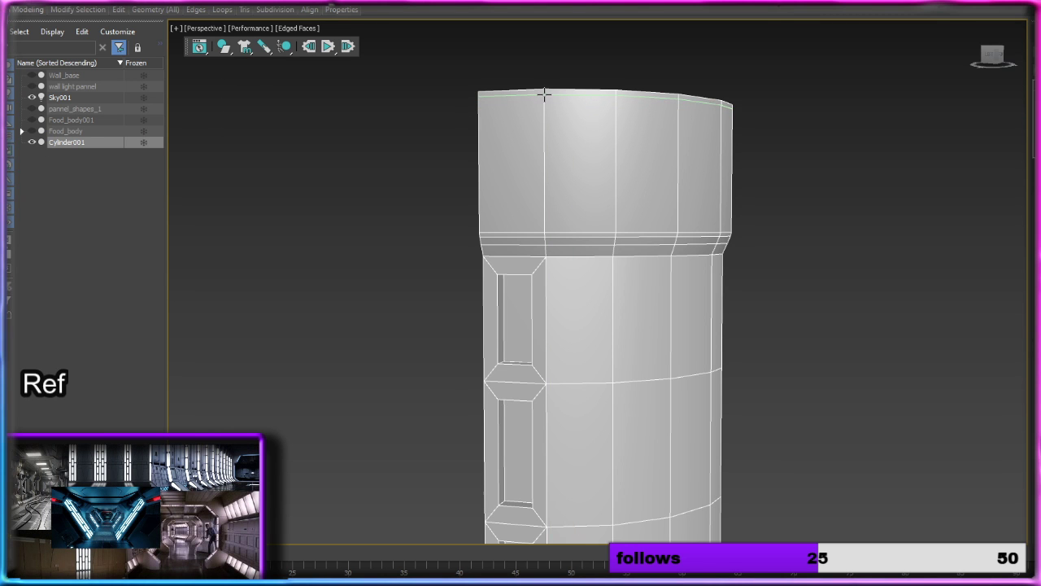
{"action": "left_click", "coordinate": [544, 95]}
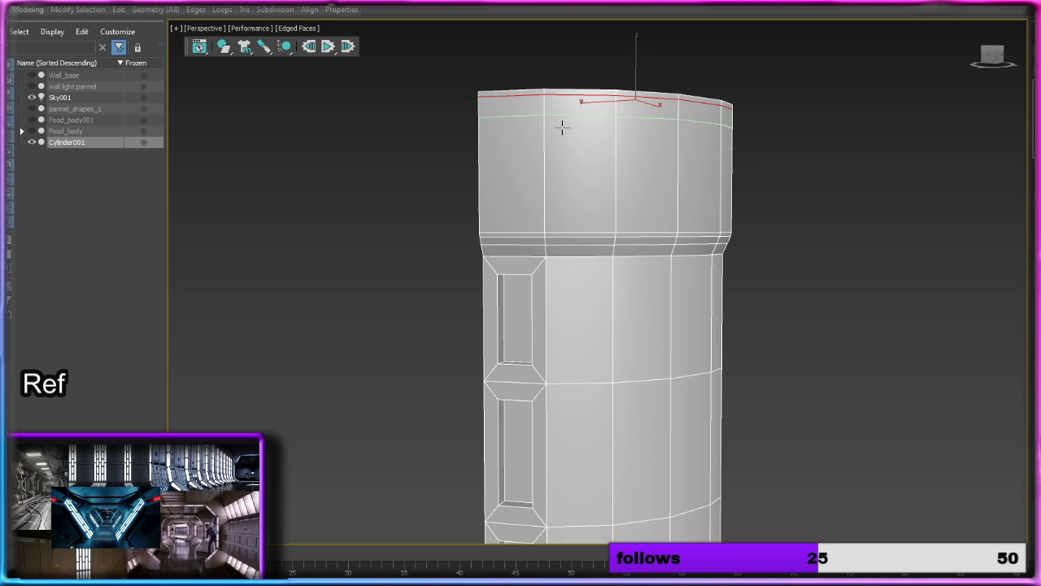
{"action": "middle_click_drag", "start_coordinate": [865, 223], "coordinate": [785, 207]}
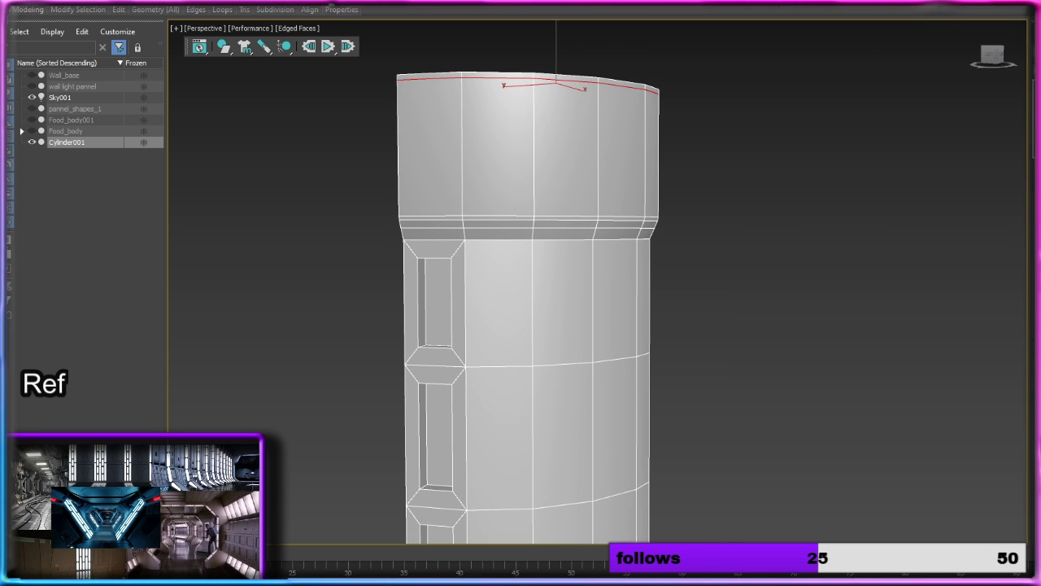
{"action": "key", "text": "4"}
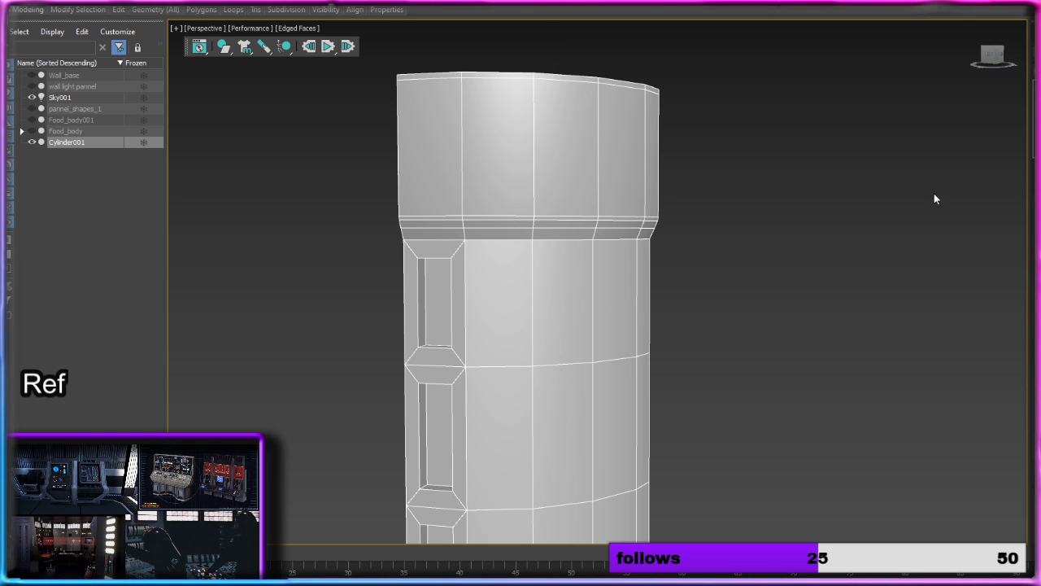
{"action": "left_click", "coordinate": [442, 140]}
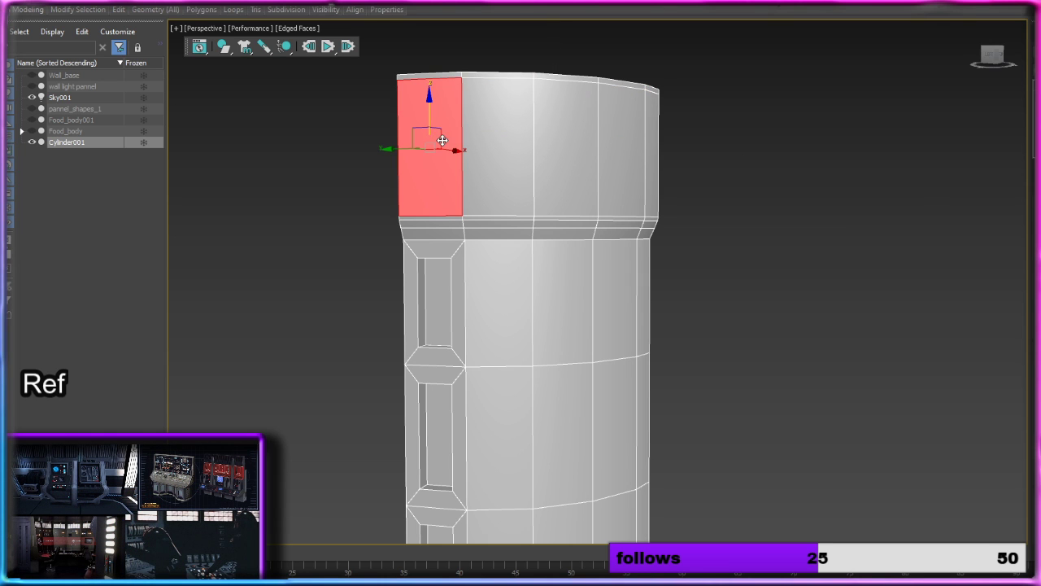
{"action": "left_click", "coordinate": [486, 140], "text": "ctrl"}
{"action": "left_click", "coordinate": [561, 139], "text": "ctrl"}
{"action": "left_click", "coordinate": [620, 140], "text": "ctrl"}
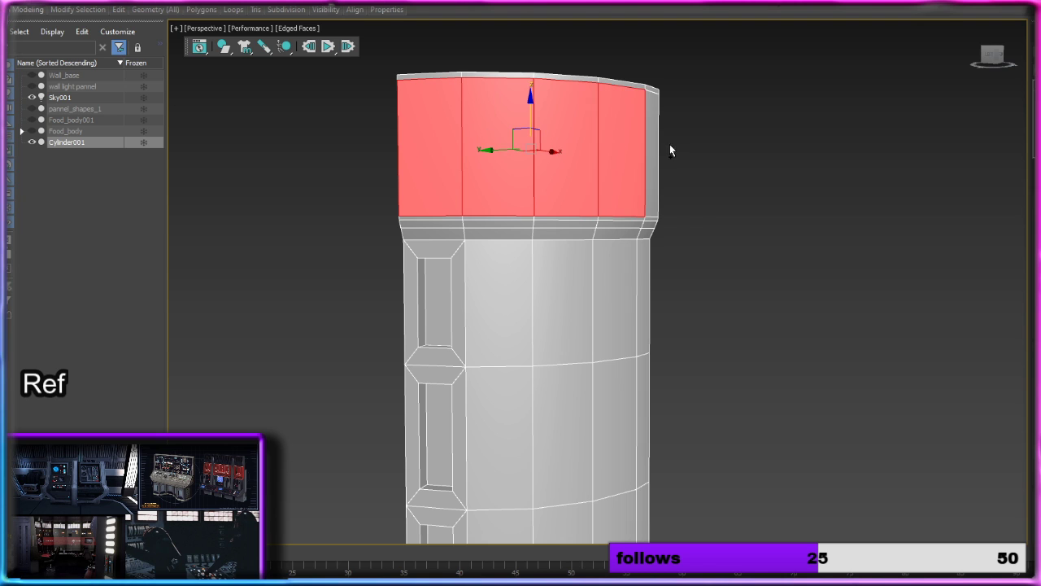
{"action": "left_click", "coordinate": [651, 144], "text": "ctrl"}
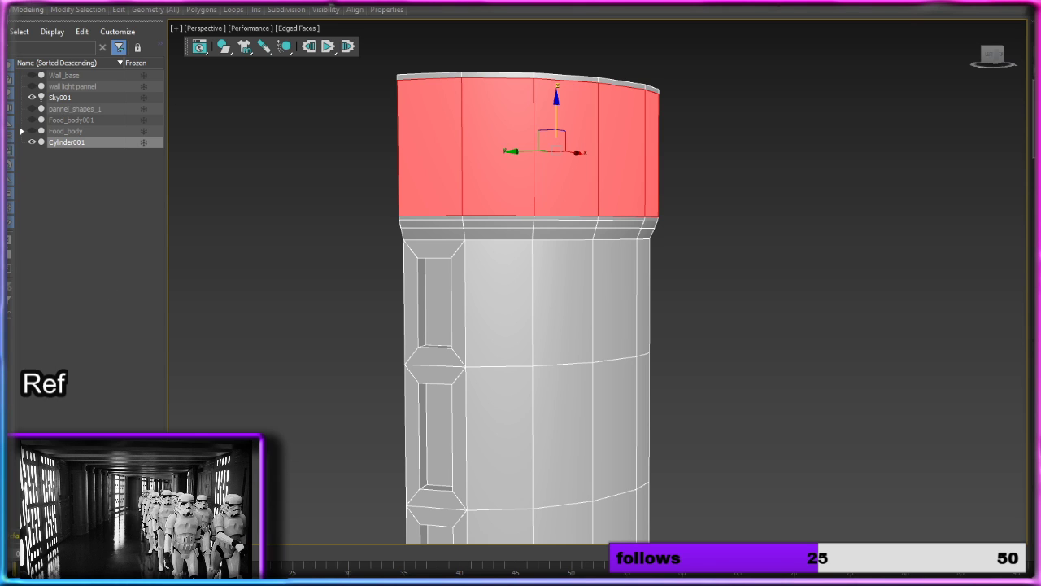
{"action": "left_click", "coordinate": [746, 173]}
{"action": "left_click", "coordinate": [440, 144]}
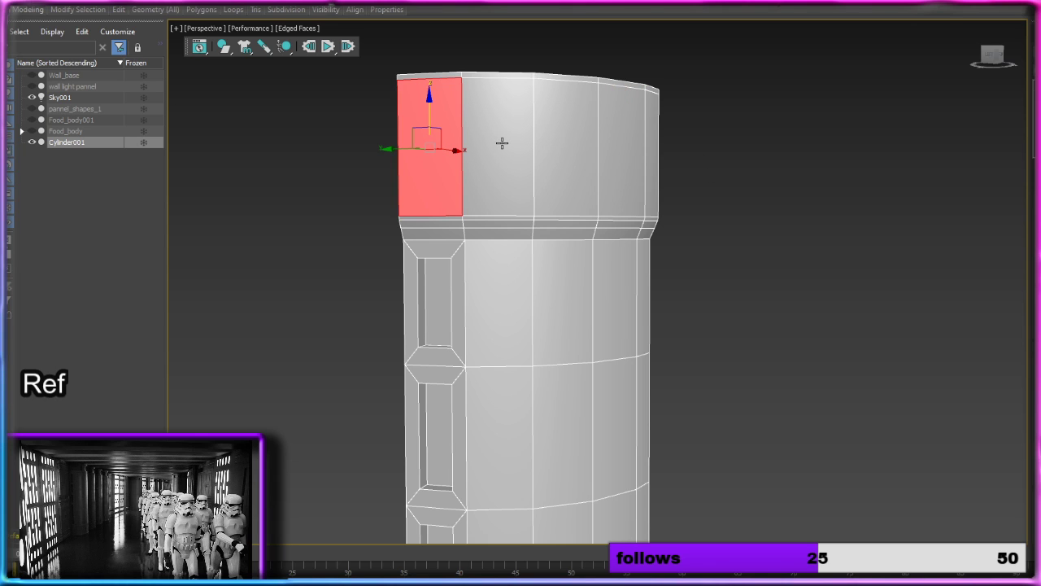
{"action": "left_click", "coordinate": [816, 160]}
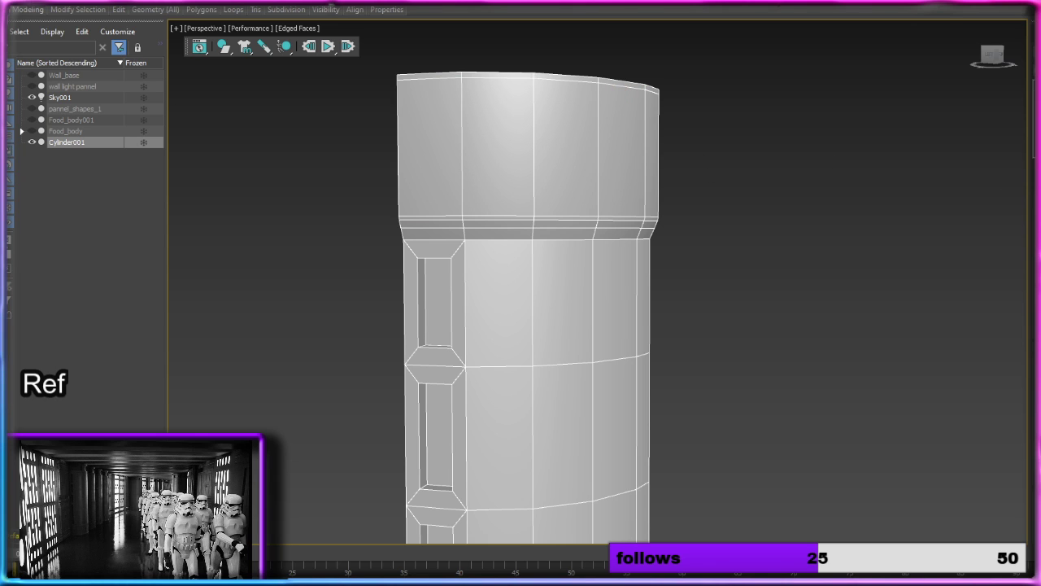
Step: Insert a vertical edge loop down the column close to its open edge on the recessed-panel side
{"action": "key", "text": "3"}
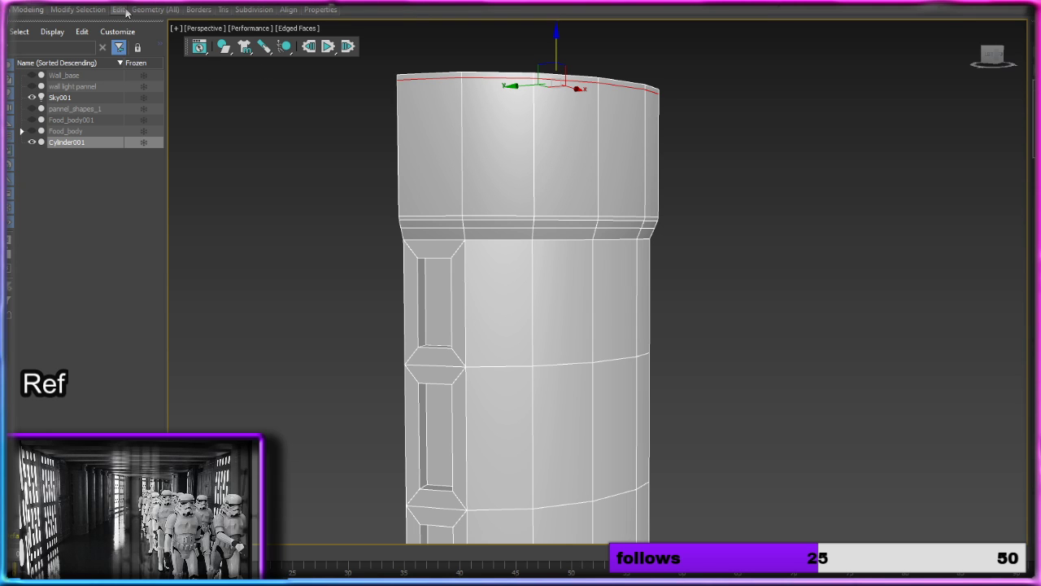
{"action": "mouse_move", "coordinate": [122, 10]}
{"action": "left_click", "coordinate": [220, 40]}
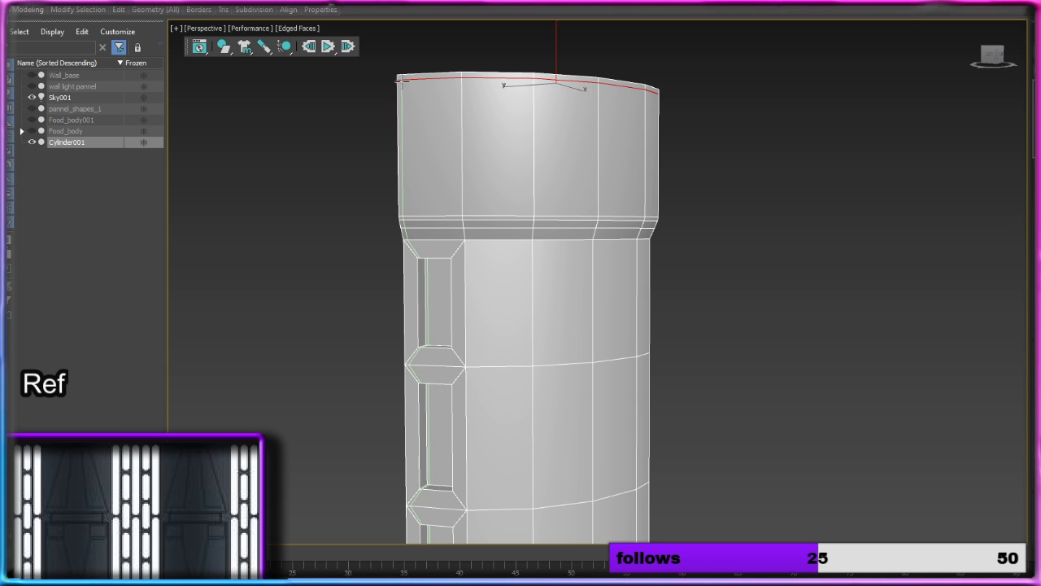
{"action": "left_click", "coordinate": [400, 82]}
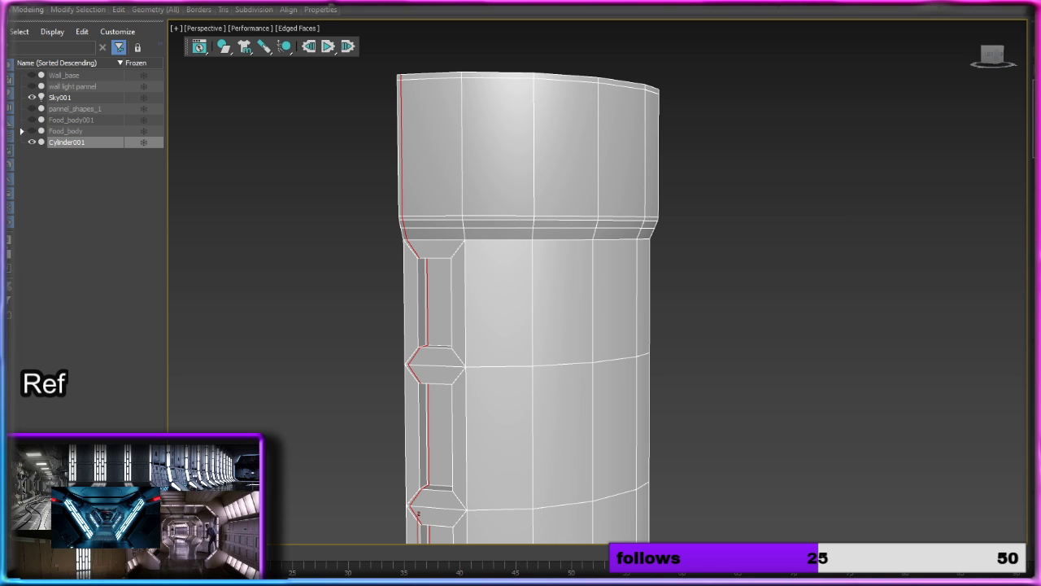
Step: Inset the three adjacent top-band polygons nearest the recessed-panel side as one group with an amount of 3.237
{"action": "key", "text": "4"}
{"action": "left_click", "coordinate": [444, 144]}
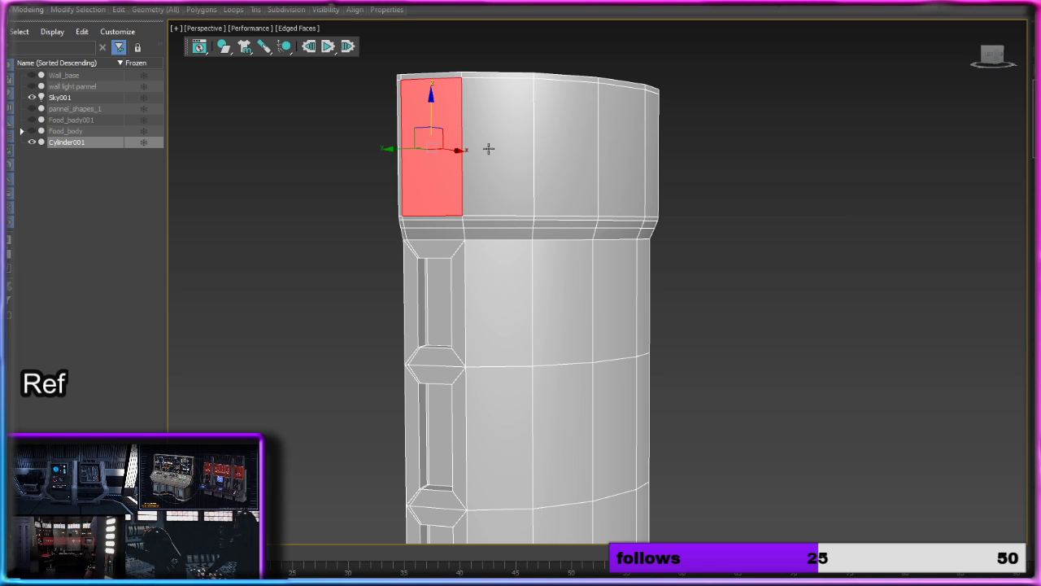
{"action": "left_click", "coordinate": [489, 148], "text": "ctrl"}
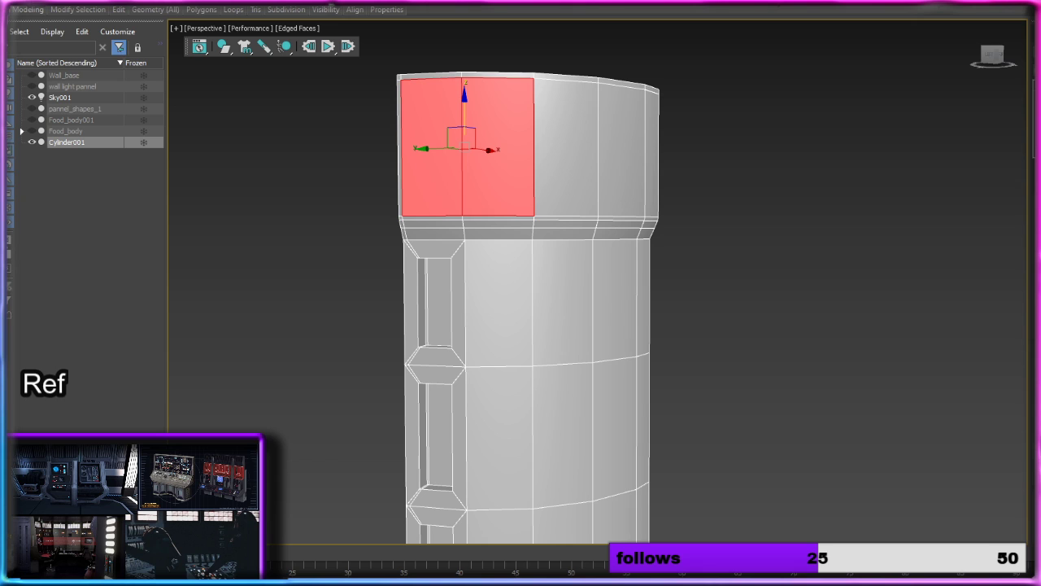
{"action": "left_click", "coordinate": [1036, 287]}
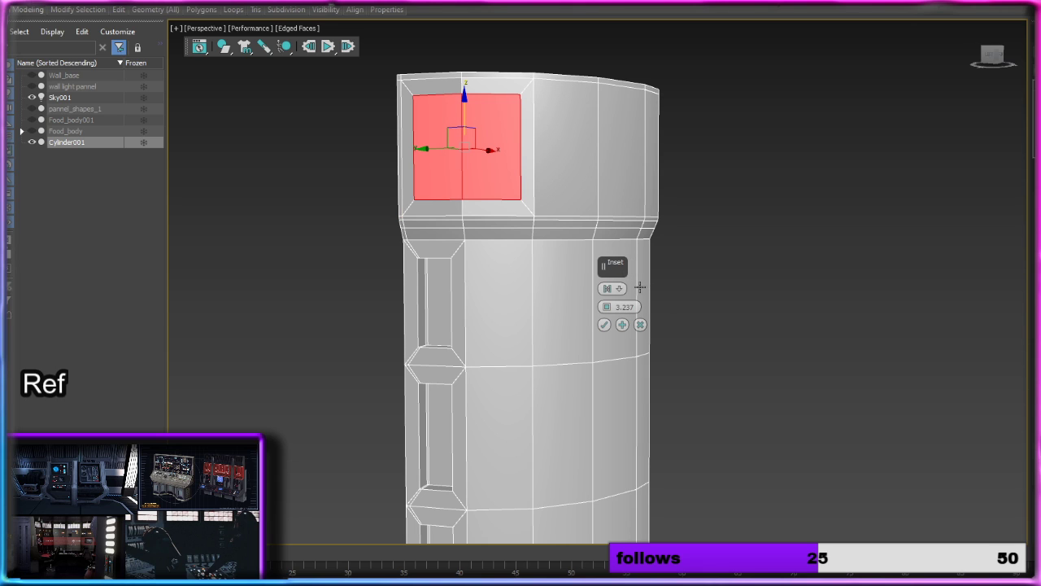
{"action": "left_click", "coordinate": [560, 144]}
{"action": "left_click", "coordinate": [523, 152], "text": "ctrl"}
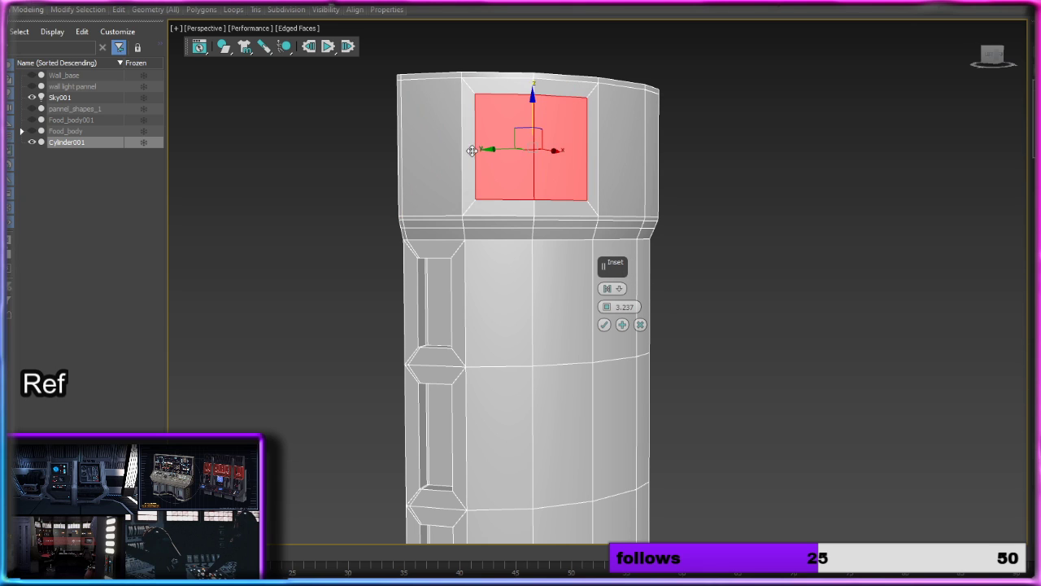
{"action": "left_click", "coordinate": [456, 149], "text": "ctrl"}
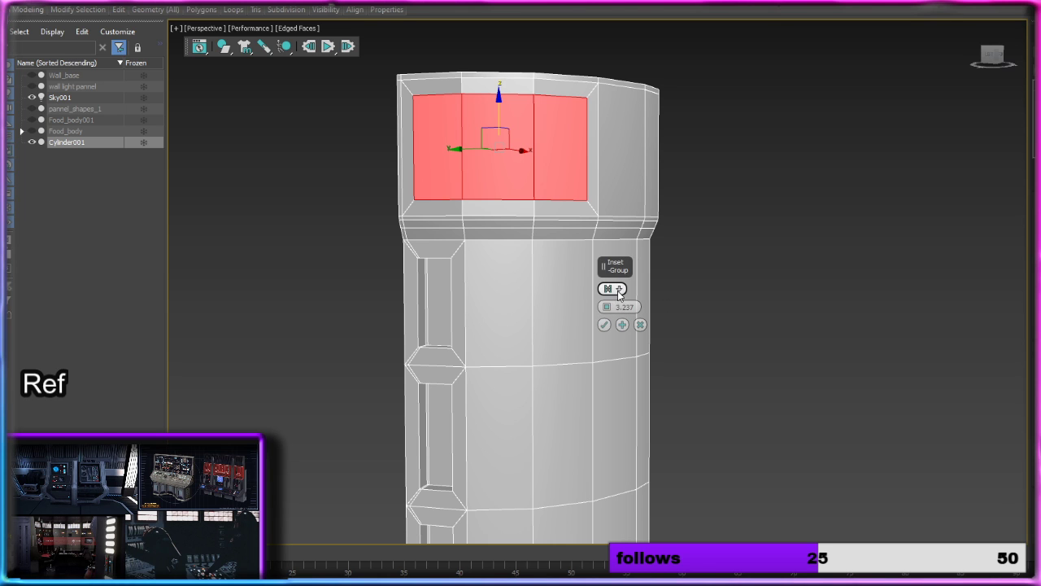
{"action": "left_click", "coordinate": [604, 325]}
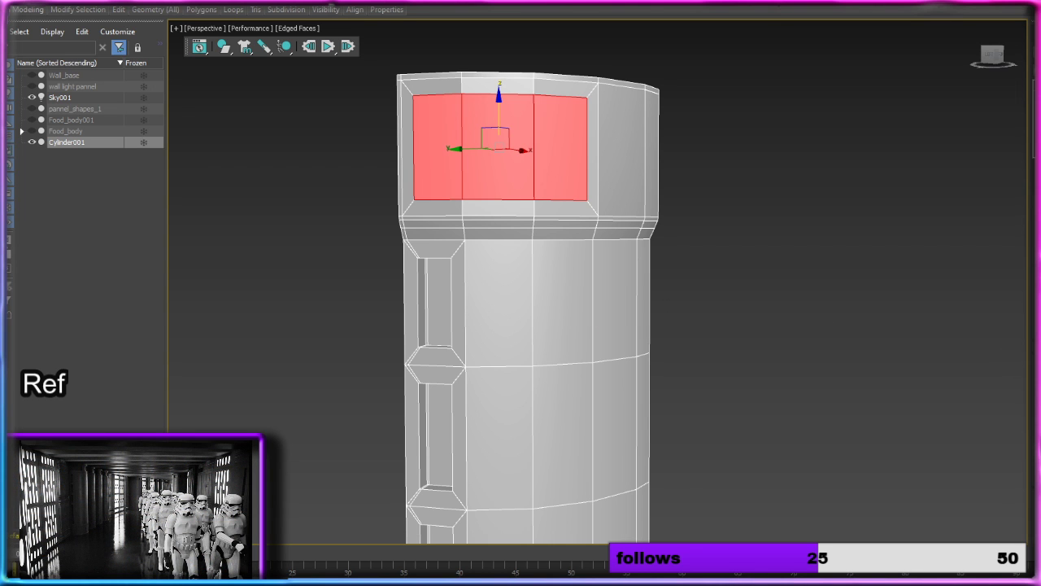
Step: Extrude the three inset top-band polygons inward with a height of -1.682
{"action": "key", "text": "shift+e"}
{"action": "middle_click_drag", "start_coordinate": [871, 344], "coordinate": [797, 340], "text": "alt"}
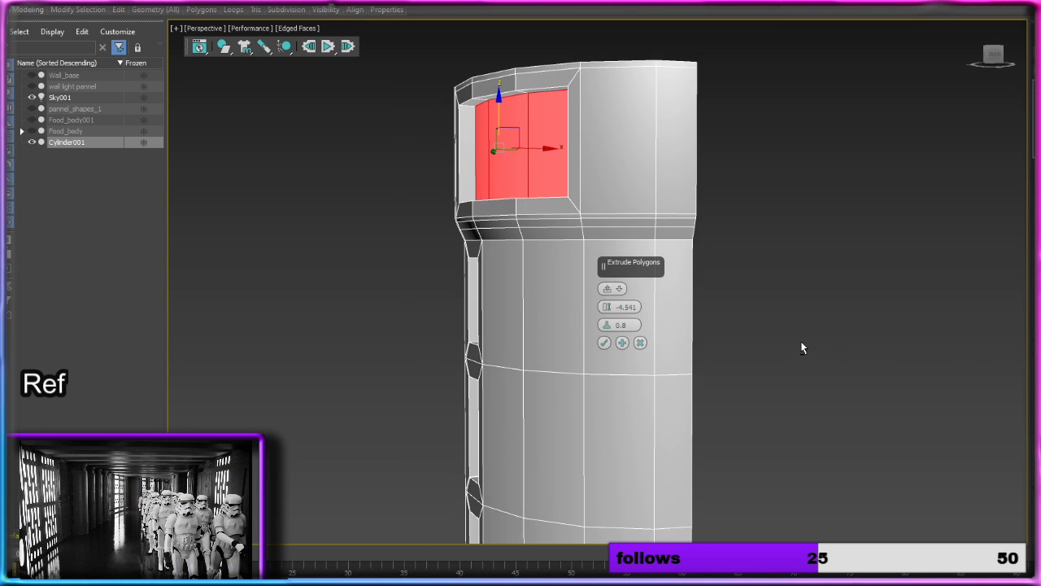
{"action": "left_click_drag", "start_coordinate": [606, 306], "coordinate": [607, 295]}
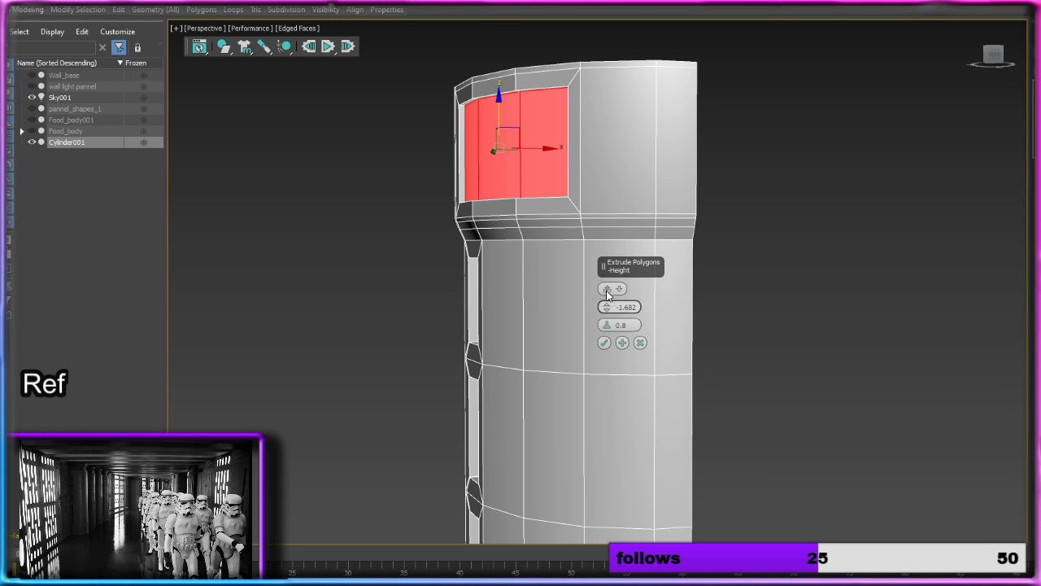
{"action": "left_click", "coordinate": [604, 343]}
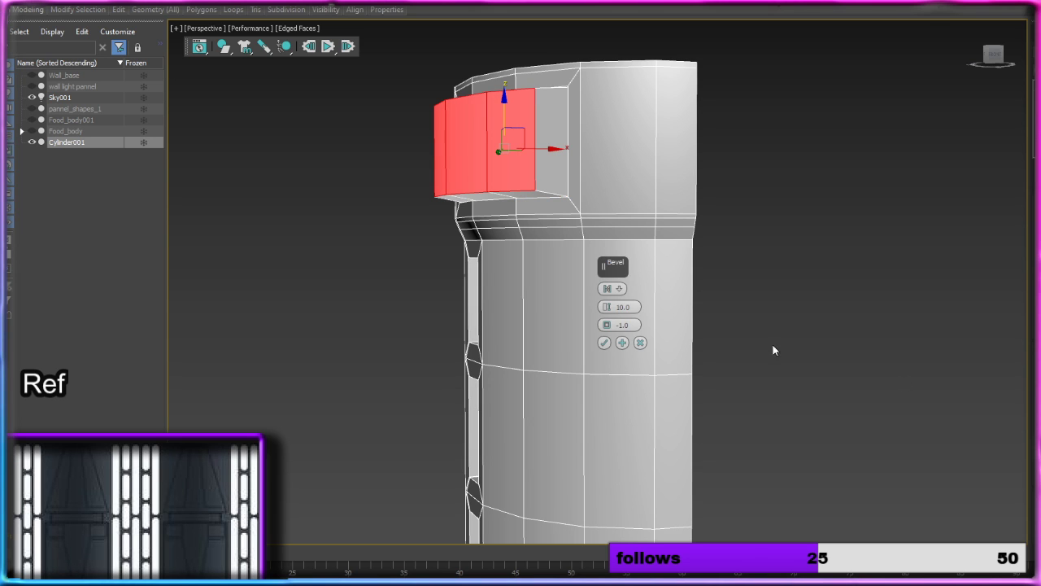
Step: Bevel the recessed top-band polygons with a height of -1.932 and an outline of -2.989
{"action": "left_click_drag", "start_coordinate": [608, 310], "coordinate": [610, 357]}
{"action": "mouse_move", "coordinate": [613, 313]}
{"action": "left_mouse_down"}
{"action": "mouse_move", "coordinate": [610, 293]}
{"action": "mouse_move", "coordinate": [611, 357]}
{"action": "mouse_move", "coordinate": [611, 317]}
{"action": "left_mouse_up"}
{"action": "mouse_move", "coordinate": [497, 245]}
{"action": "middle_mouse_down", "text": "alt"}
{"action": "mouse_move", "coordinate": [603, 248]}
{"action": "mouse_move", "coordinate": [505, 254]}
{"action": "middle_mouse_up", "text": "alt"}
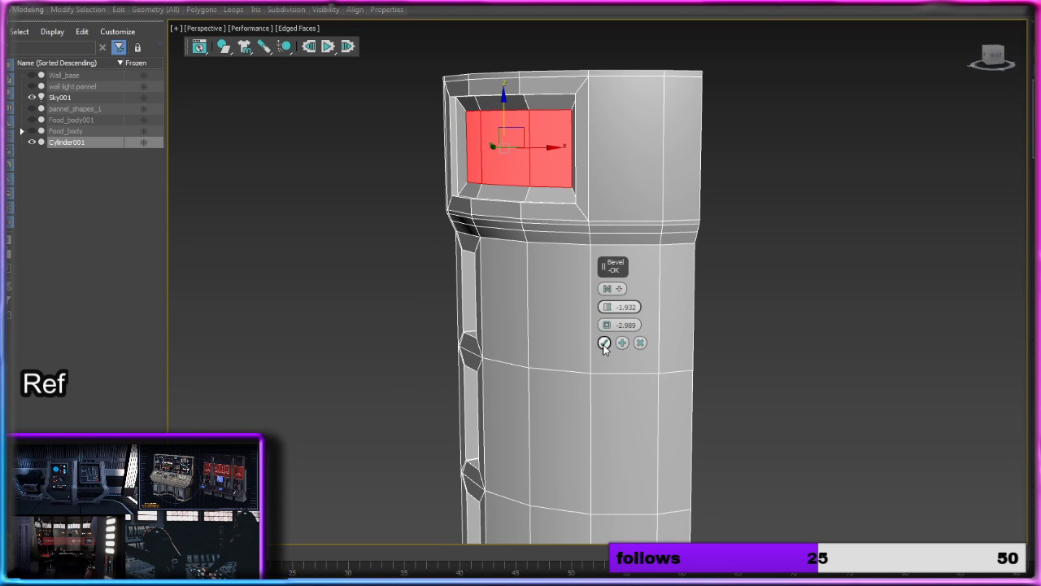
{"action": "left_click", "coordinate": [604, 343]}
Step: Inset the two remaining top-band polygons beside the recess as one group with an amount of 2.491, and clear the selection
{"action": "middle_click_drag", "start_coordinate": [738, 302], "coordinate": [724, 269], "text": "alt"}
{"action": "left_click", "coordinate": [637, 161]}
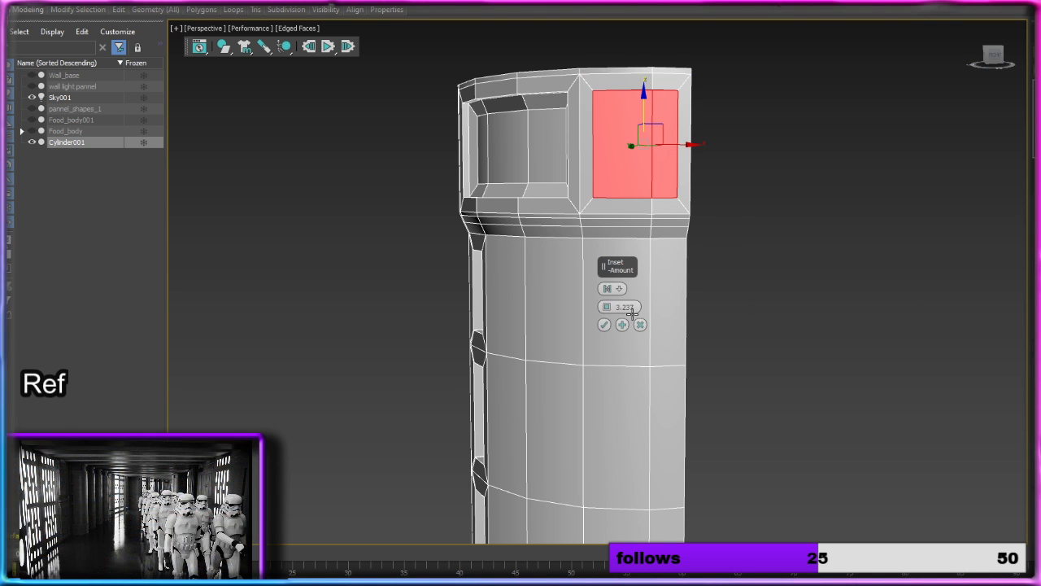
{"action": "left_click_drag", "start_coordinate": [610, 308], "coordinate": [607, 308]}
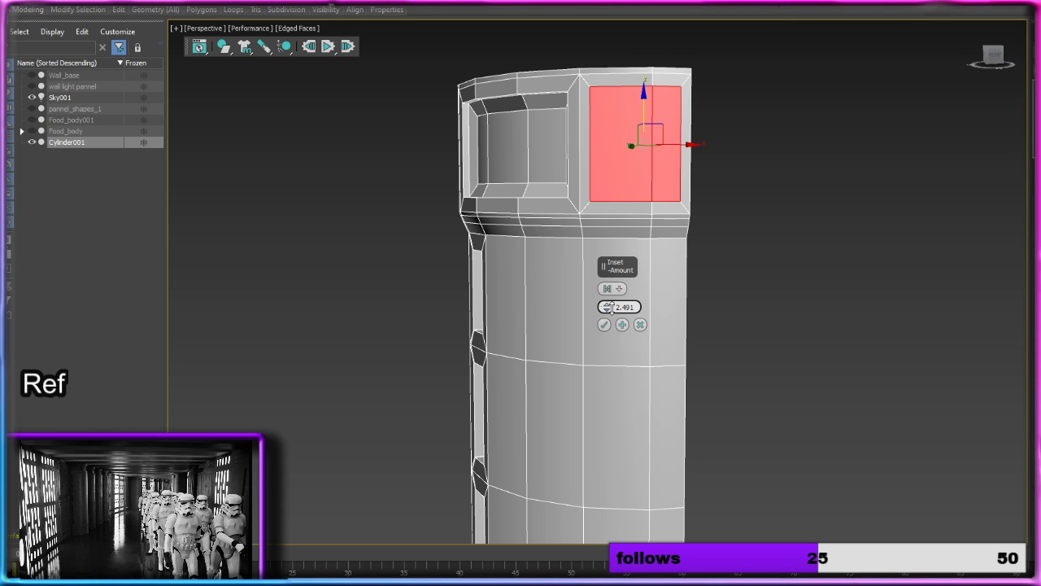
{"action": "left_click", "coordinate": [605, 325]}
{"action": "left_click", "coordinate": [796, 227]}
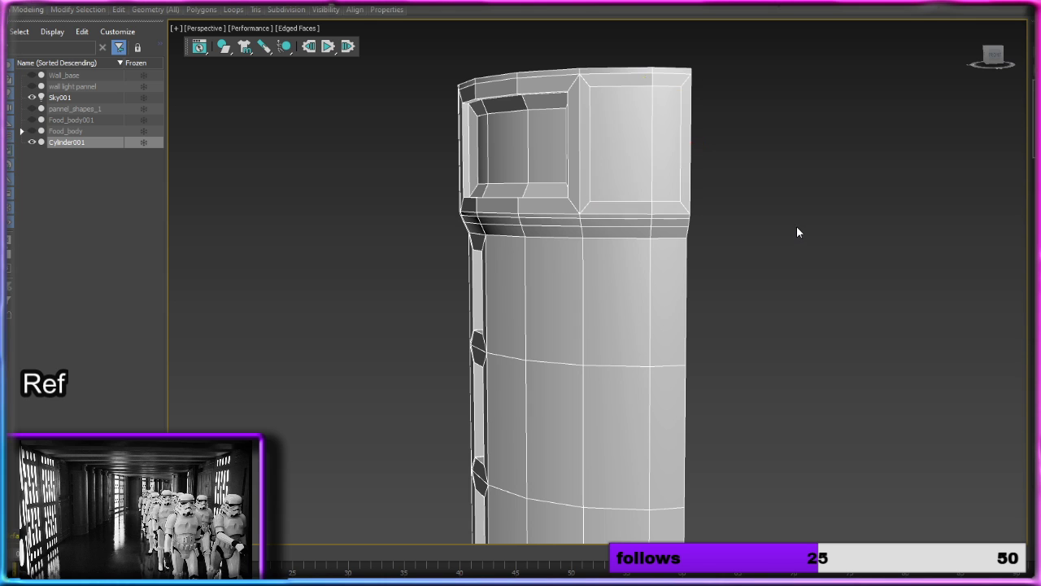
Step: Delete the narrow inset border strip along the top band's open edge by removing its outer vertical edge
{"action": "middle_click_drag", "start_coordinate": [796, 226], "coordinate": [698, 293]}
{"action": "key", "text": "2"}
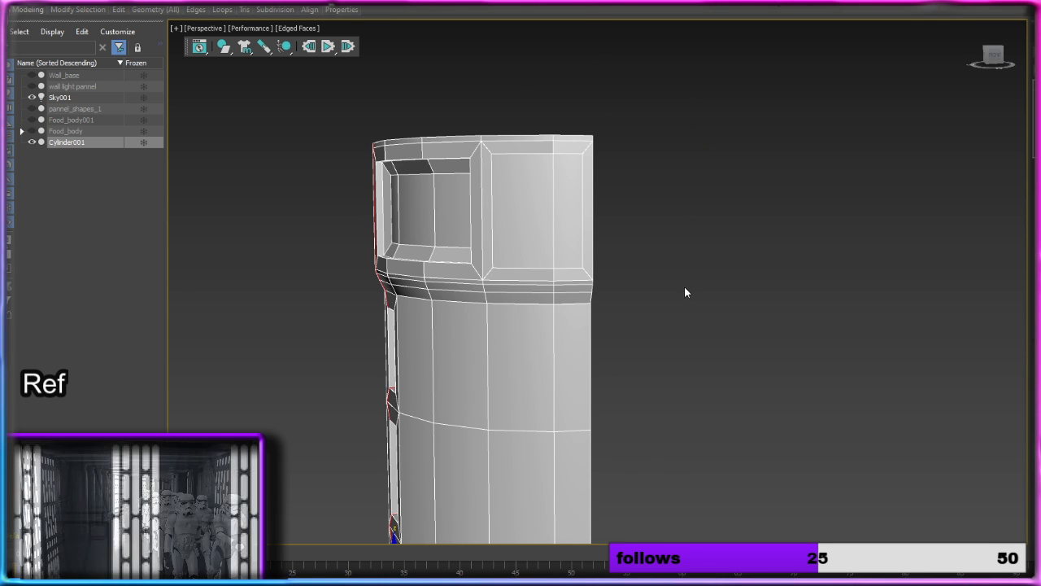
{"action": "scroll", "coordinate": [563, 267], "scroll_direction": "up", "scroll_amount": 5}
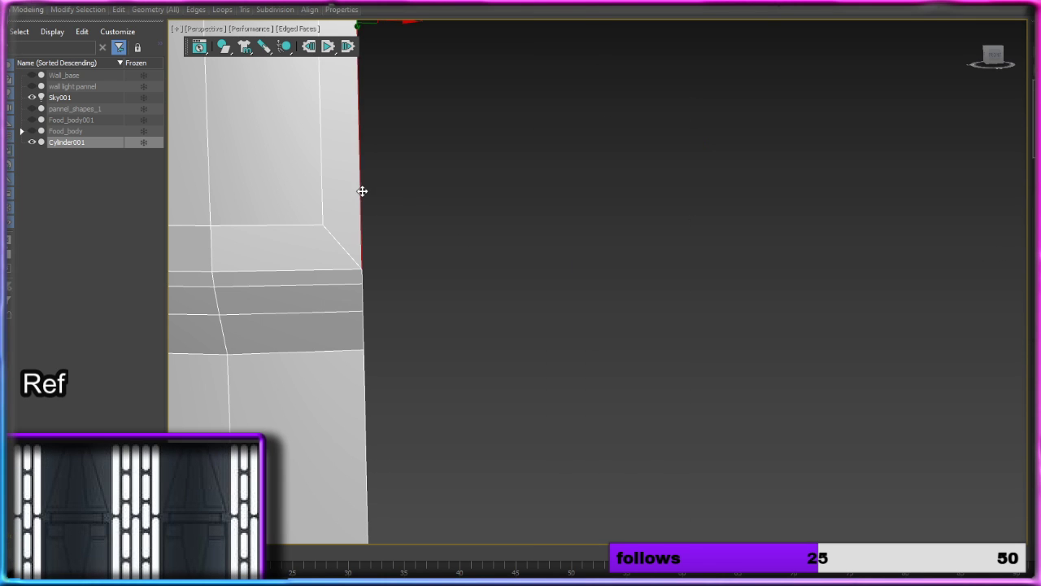
{"action": "scroll", "coordinate": [361, 190], "scroll_direction": "down", "scroll_amount": 4}
{"action": "key", "text": "Delete"}
Step: Move the top-band panel's two indented open-edge vertices outward along X to align with the column's outer edge
{"action": "middle_click_drag", "start_coordinate": [424, 197], "coordinate": [636, 228]}
{"action": "scroll", "coordinate": [449, 199], "scroll_direction": "up", "scroll_amount": 4}
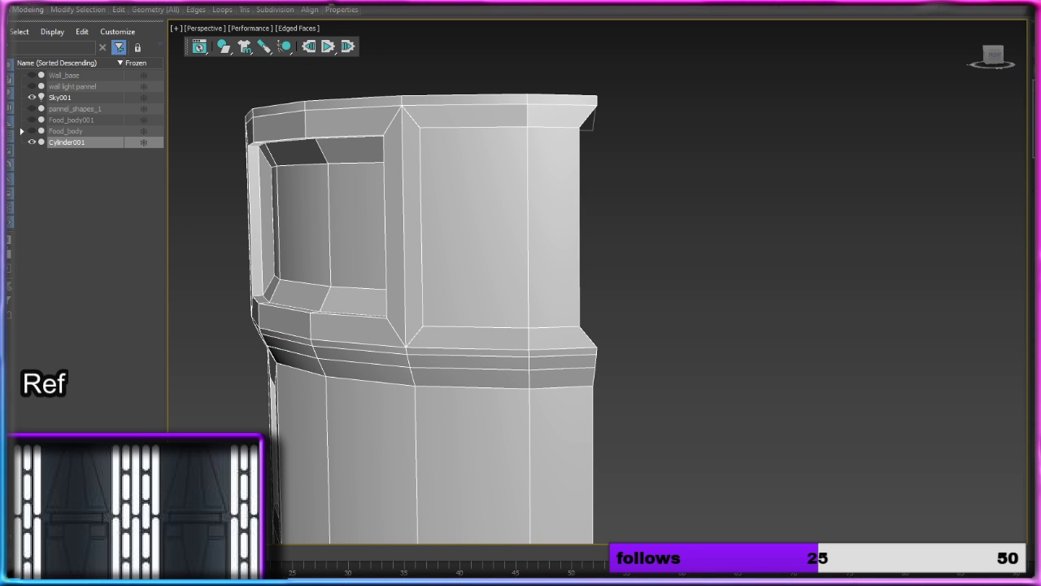
{"action": "key", "text": "1"}
{"action": "left_click", "coordinate": [579, 127]}
{"action": "left_click_drag", "start_coordinate": [611, 128], "coordinate": [642, 128]}
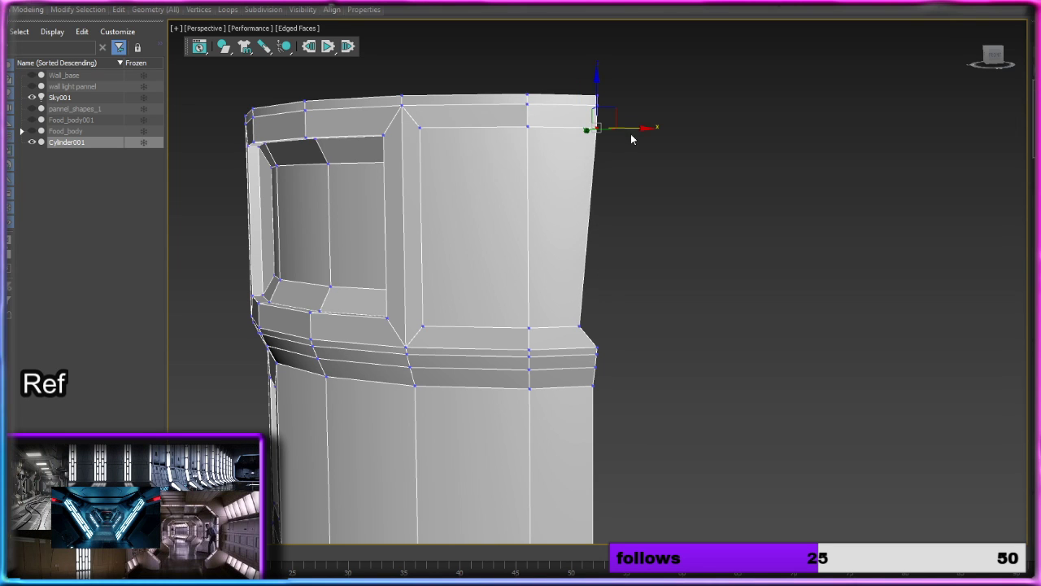
{"action": "left_click", "coordinate": [580, 325]}
{"action": "left_click_drag", "start_coordinate": [622, 325], "coordinate": [638, 324]}
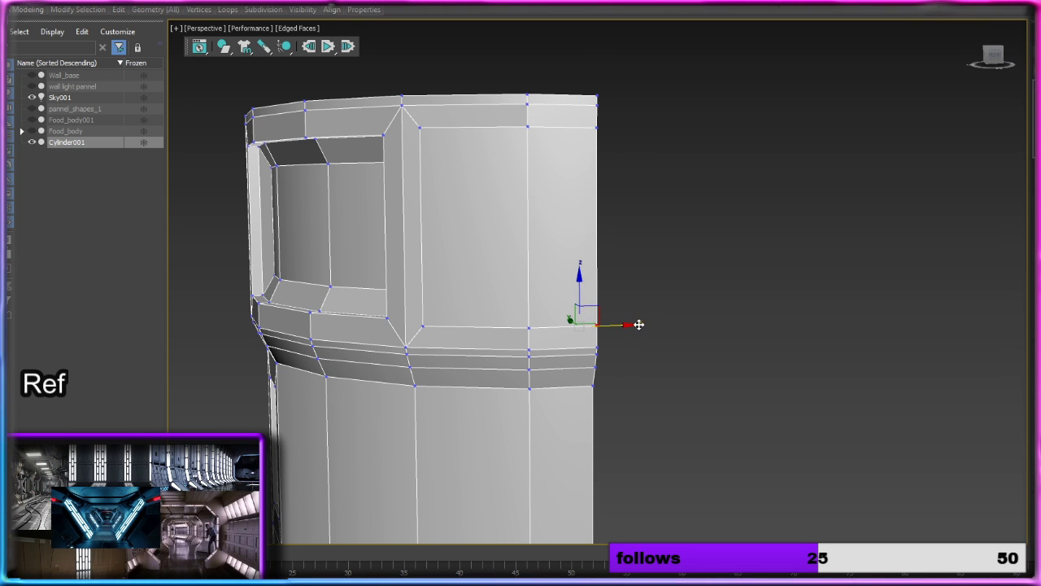
{"action": "left_click", "coordinate": [678, 270]}
Step: Bevel the two top-band polygons beside the recess inward with a height of -1.808 and an outline of -1.746
{"action": "key", "text": "4"}
{"action": "left_click", "coordinate": [485, 228]}
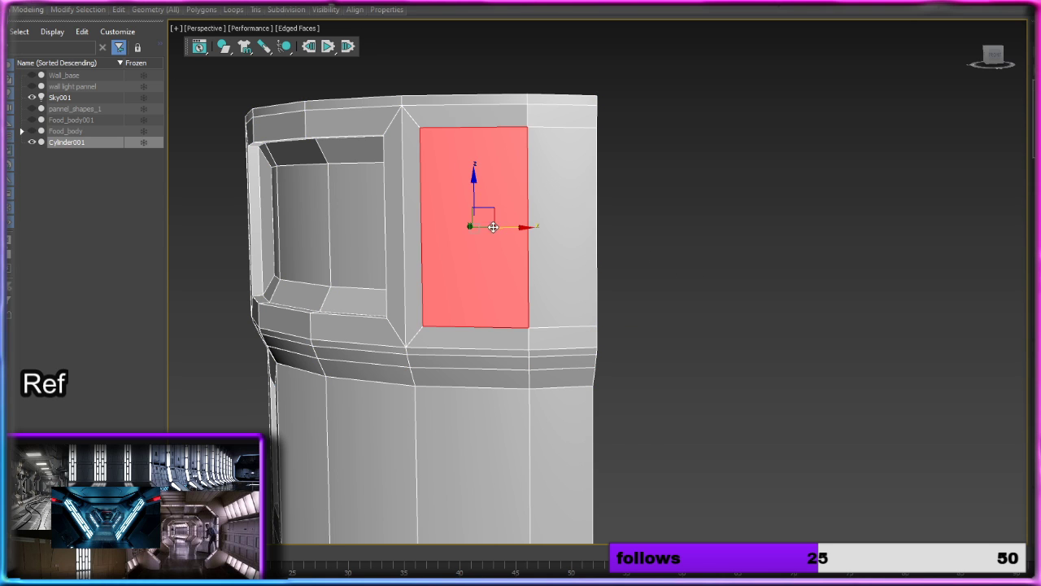
{"action": "left_click", "coordinate": [558, 215], "text": "ctrl"}
{"action": "key", "text": "ctrl+shift+b"}
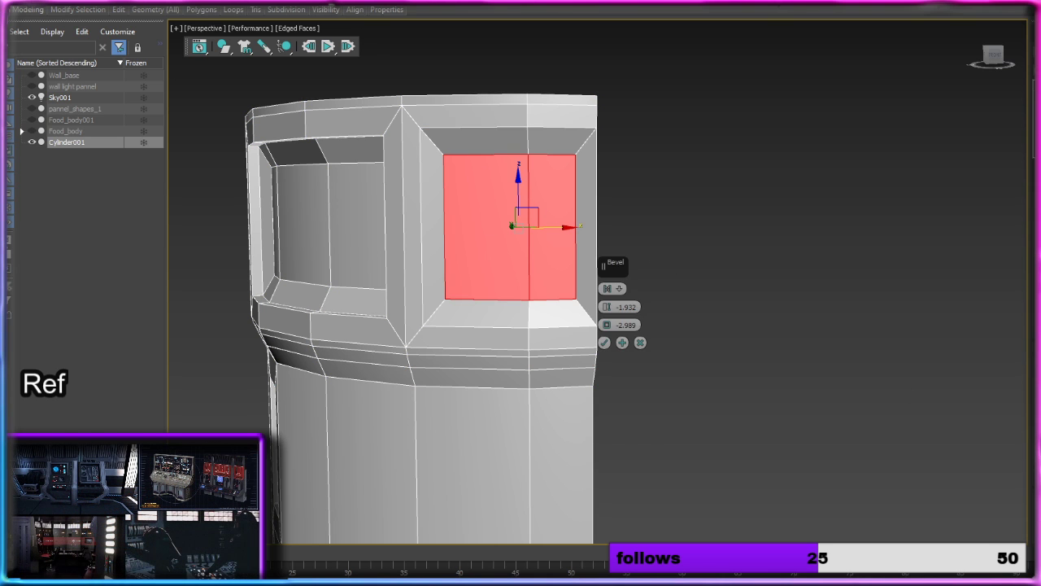
{"action": "mouse_move", "coordinate": [607, 308]}
{"action": "left_mouse_down"}
{"action": "mouse_move", "coordinate": [607, 326]}
{"action": "mouse_move", "coordinate": [609, 316]}
{"action": "left_mouse_up"}
{"action": "middle_click_drag", "start_coordinate": [714, 307], "coordinate": [679, 308], "text": "alt"}
{"action": "left_click_drag", "start_coordinate": [608, 314], "coordinate": [611, 322]}
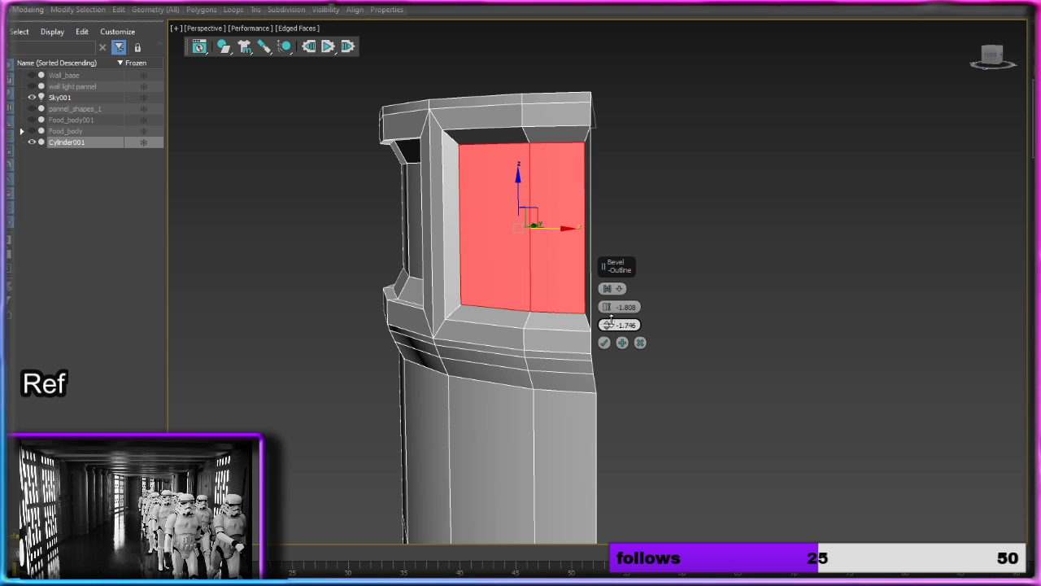
{"action": "left_click", "coordinate": [604, 342]}
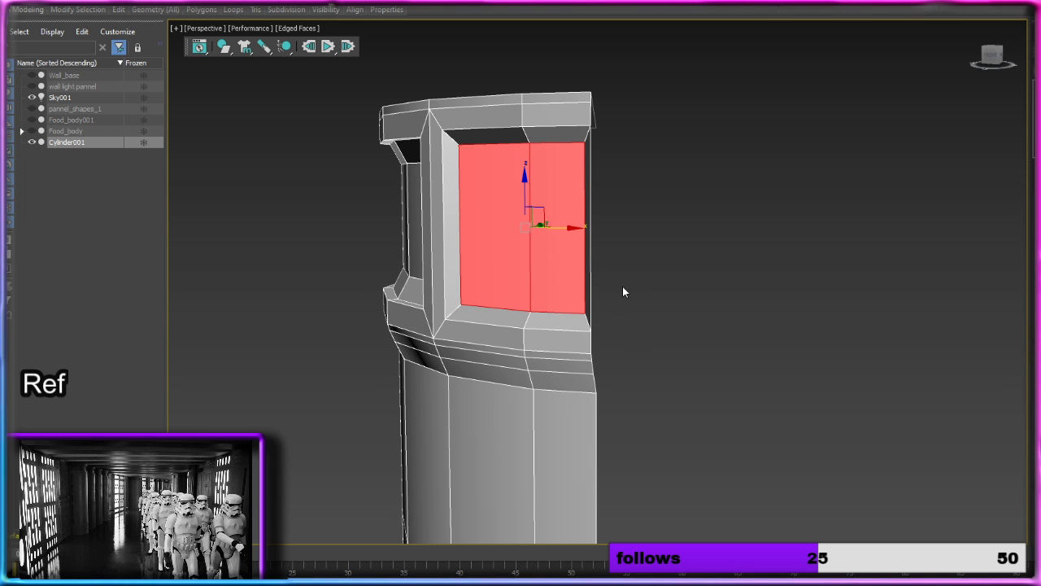
Step: Delete the bevel strip at the top band's open side and move the exposed panel edge outward to the column's edge
{"action": "middle_click_drag", "start_coordinate": [622, 291], "coordinate": [649, 297], "text": "alt"}
{"action": "key", "text": "2"}
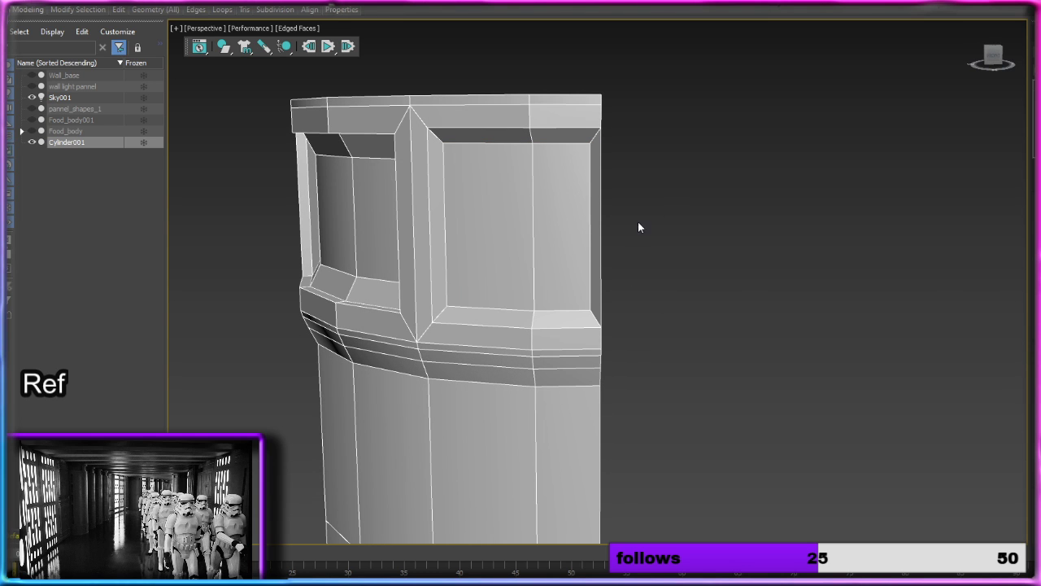
{"action": "left_click", "coordinate": [601, 227]}
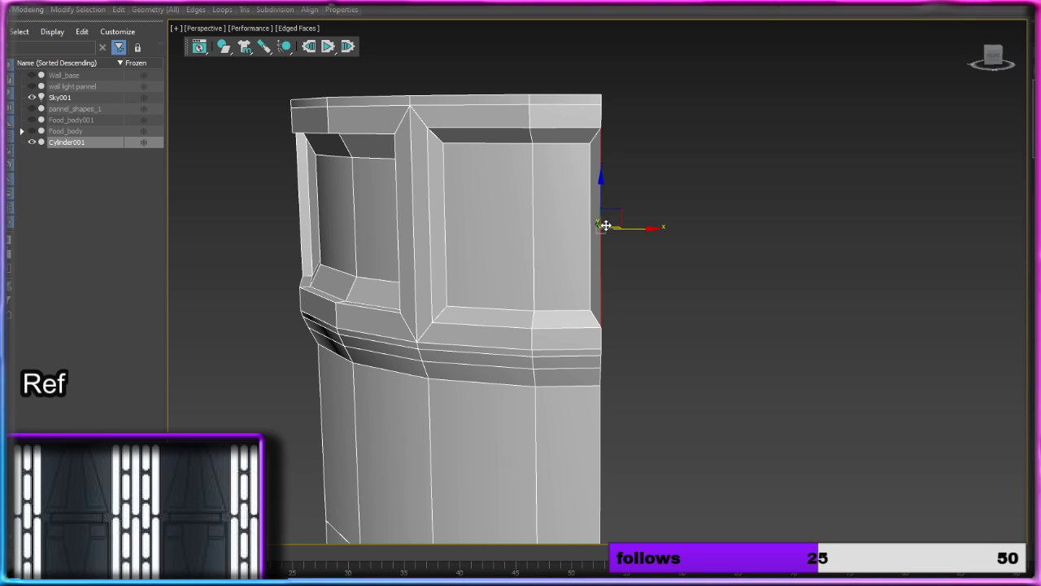
{"action": "key", "text": "Delete"}
{"action": "left_click", "coordinate": [596, 217]}
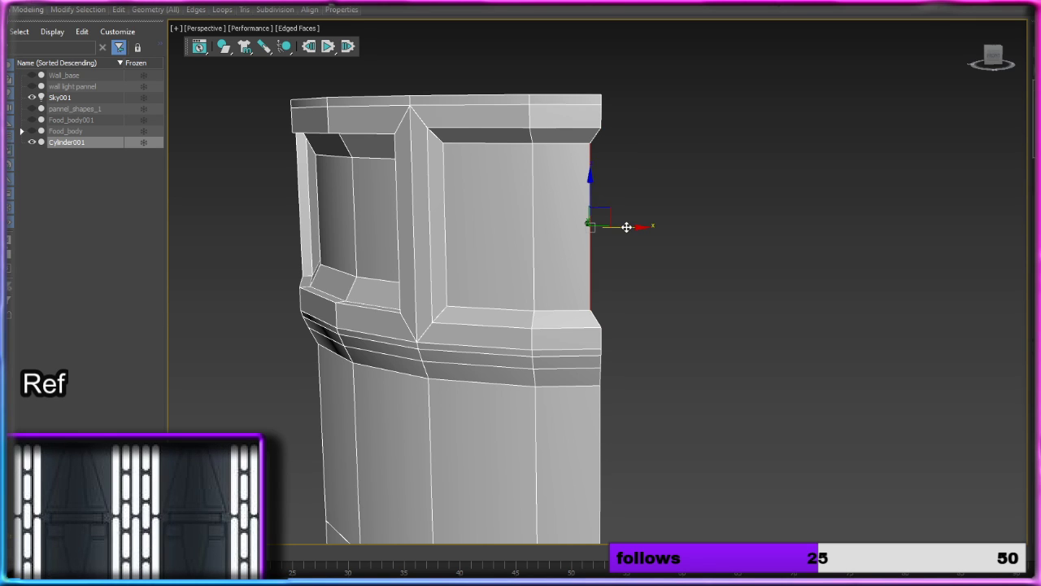
{"action": "left_click_drag", "start_coordinate": [632, 225], "coordinate": [643, 227]}
{"action": "left_click", "coordinate": [631, 295]}
Step: Inset the three adjacent bottom-band polygons below the shaft recess as one group with an amount of 2.491
{"action": "middle_click_drag", "start_coordinate": [629, 302], "coordinate": [730, 286]}
{"action": "middle_click_drag", "start_coordinate": [726, 373], "coordinate": [701, 296]}
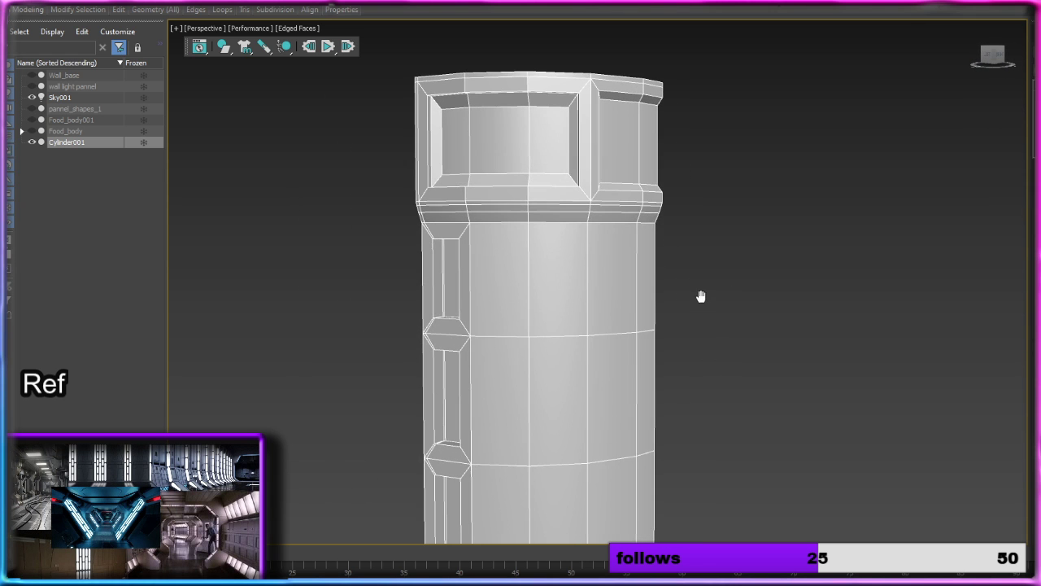
{"action": "middle_click_drag", "start_coordinate": [731, 370], "coordinate": [648, 215]}
{"action": "mouse_move", "coordinate": [557, 335]}
{"action": "middle_mouse_down"}
{"action": "mouse_move", "coordinate": [614, 277]}
{"action": "mouse_move", "coordinate": [645, 216]}
{"action": "middle_mouse_up"}
{"action": "middle_click_drag", "start_coordinate": [656, 368], "coordinate": [573, 116]}
{"action": "middle_click_drag", "start_coordinate": [604, 353], "coordinate": [630, 236]}
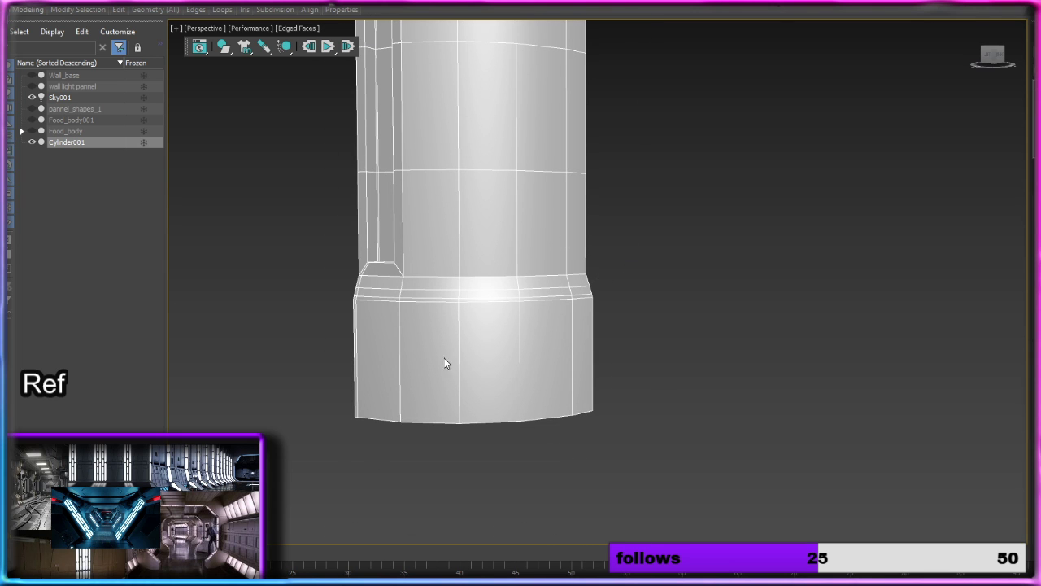
{"action": "key", "text": "4"}
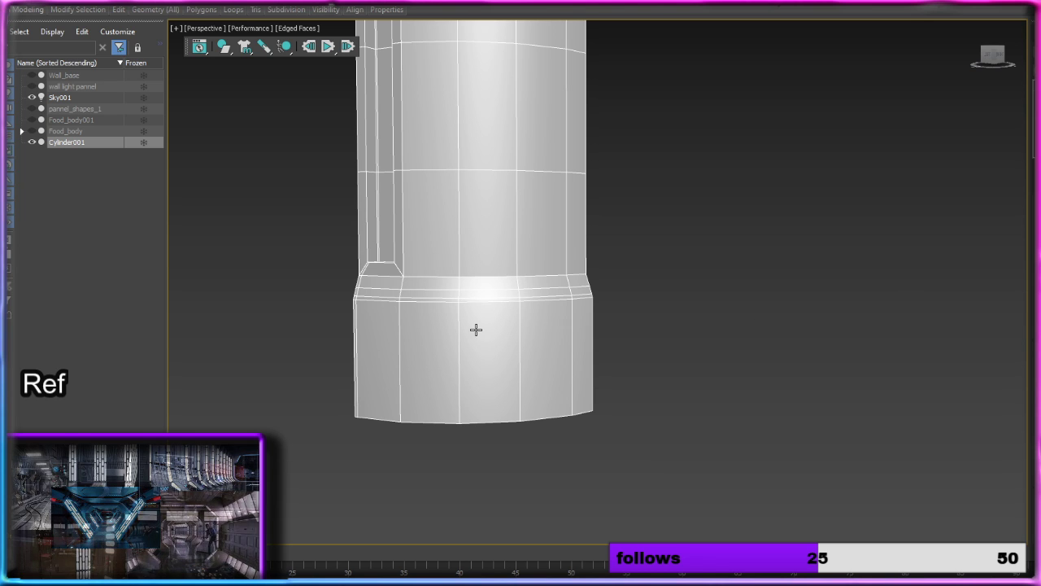
{"action": "left_click", "coordinate": [398, 342]}
{"action": "left_click", "coordinate": [429, 350], "text": "ctrl"}
{"action": "left_click", "coordinate": [475, 349], "text": "ctrl"}
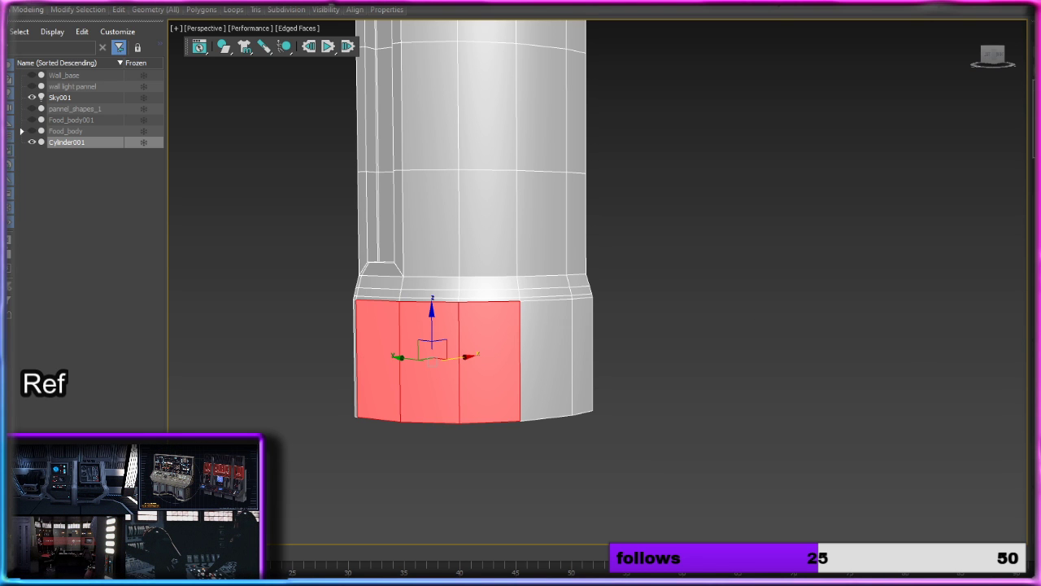
{"action": "middle_click_drag", "start_coordinate": [764, 327], "coordinate": [792, 254]}
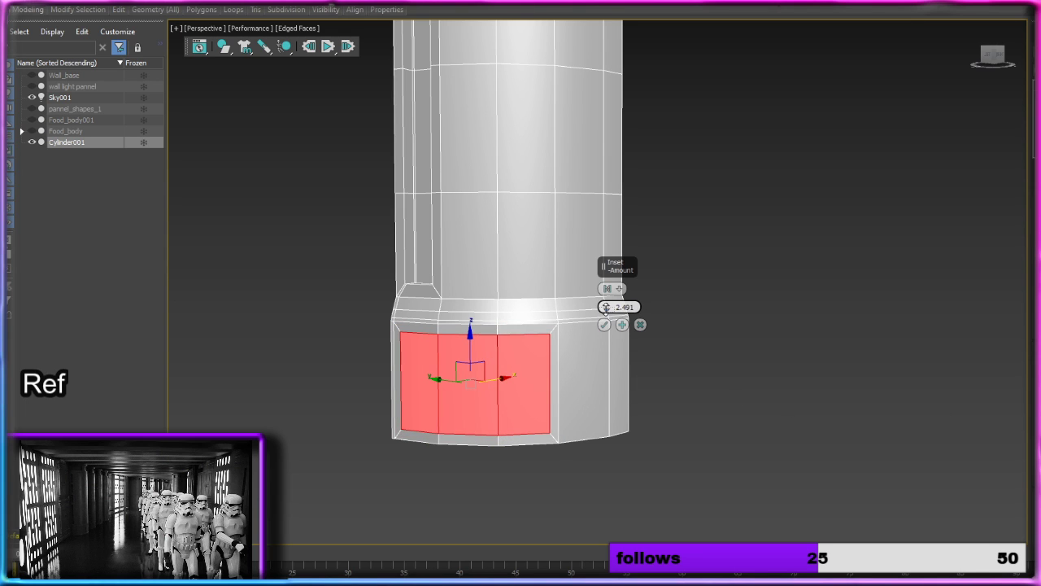
{"action": "left_click", "coordinate": [604, 324]}
Step: Inset the two remaining bottom-band polygons as one group with an amount of 2.367
{"action": "left_click", "coordinate": [590, 372]}
{"action": "left_click", "coordinate": [622, 369], "text": "ctrl"}
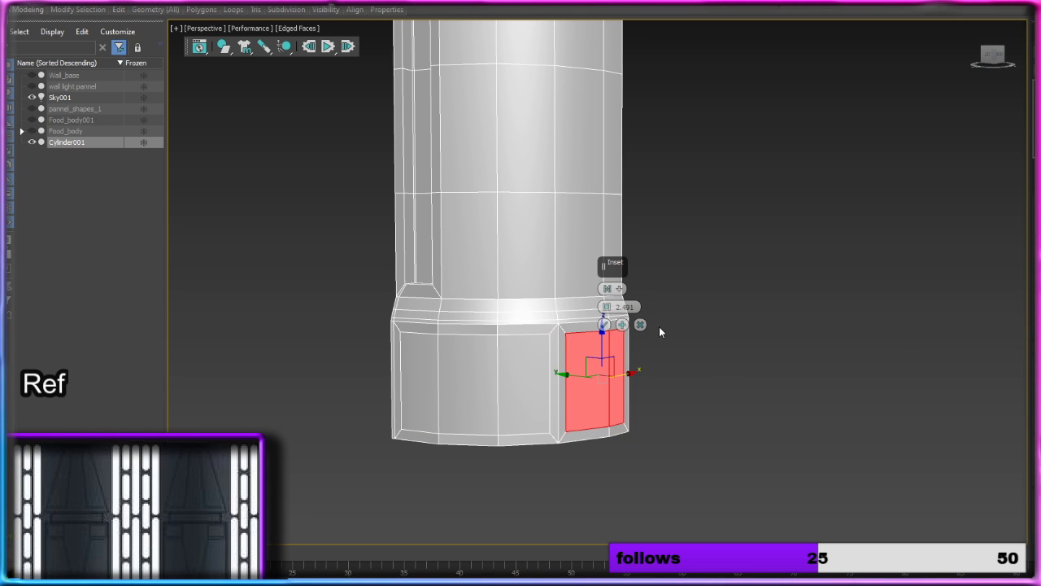
{"action": "left_click_drag", "start_coordinate": [607, 307], "coordinate": [608, 308]}
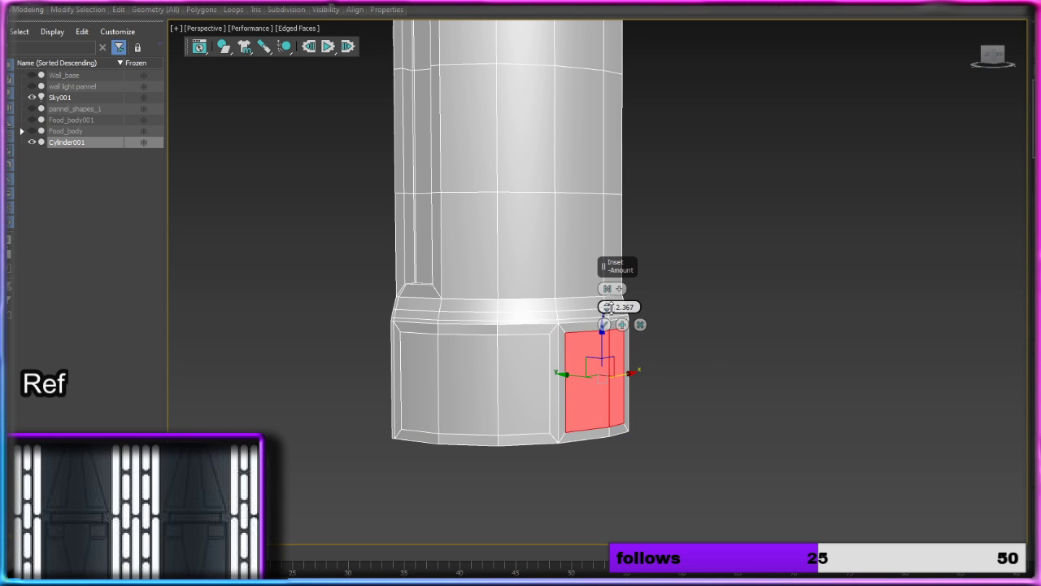
{"action": "left_click", "coordinate": [604, 324]}
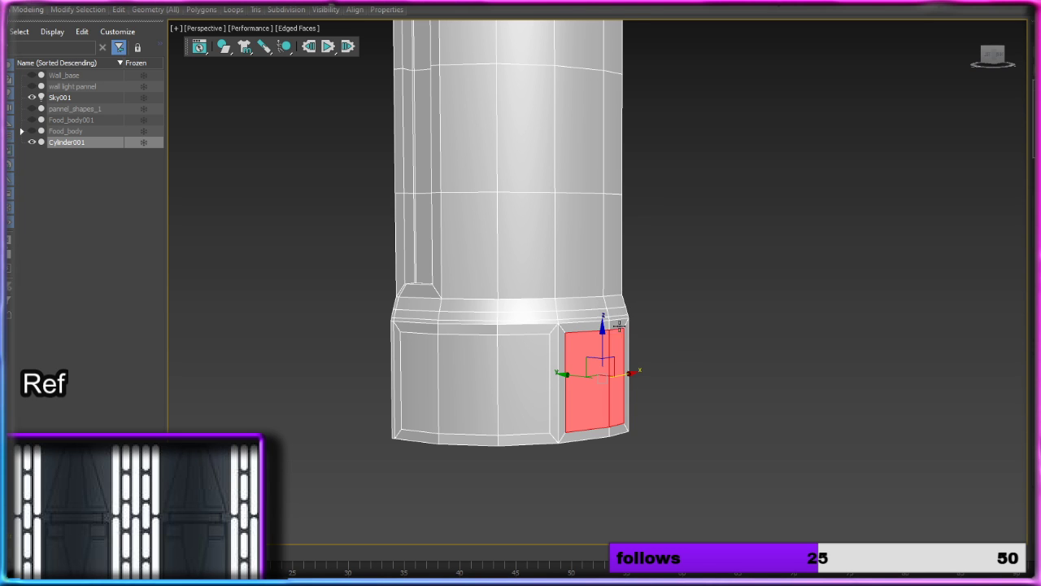
Step: Delete the inset border strip at the bottom band's open side and move the exposed panel edge outward to the column's edge
{"action": "middle_click_drag", "start_coordinate": [713, 385], "coordinate": [671, 376], "text": "alt"}
{"action": "scroll", "coordinate": [671, 377], "scroll_direction": "up", "scroll_amount": 5}
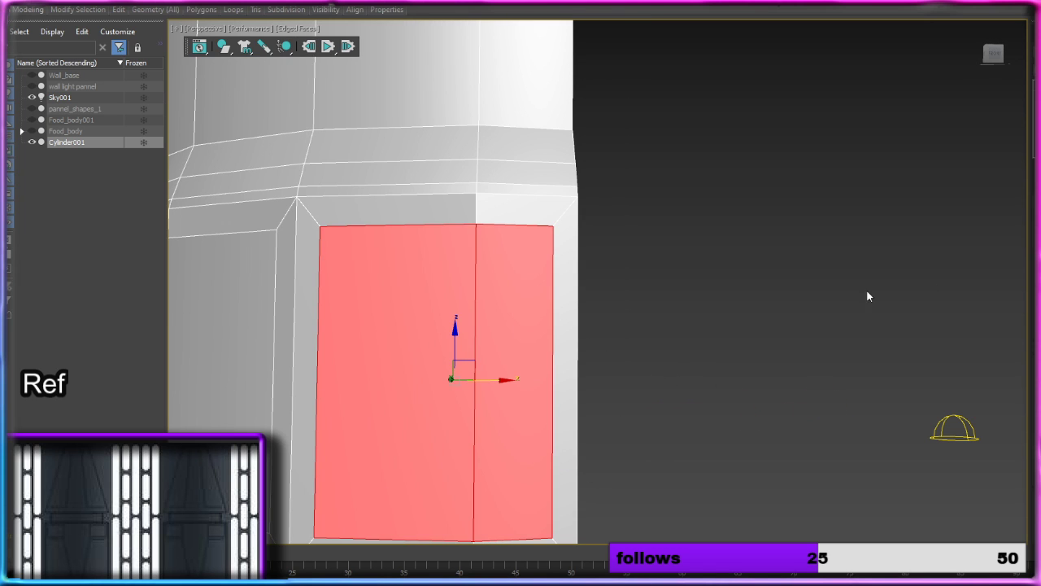
{"action": "key", "text": "2"}
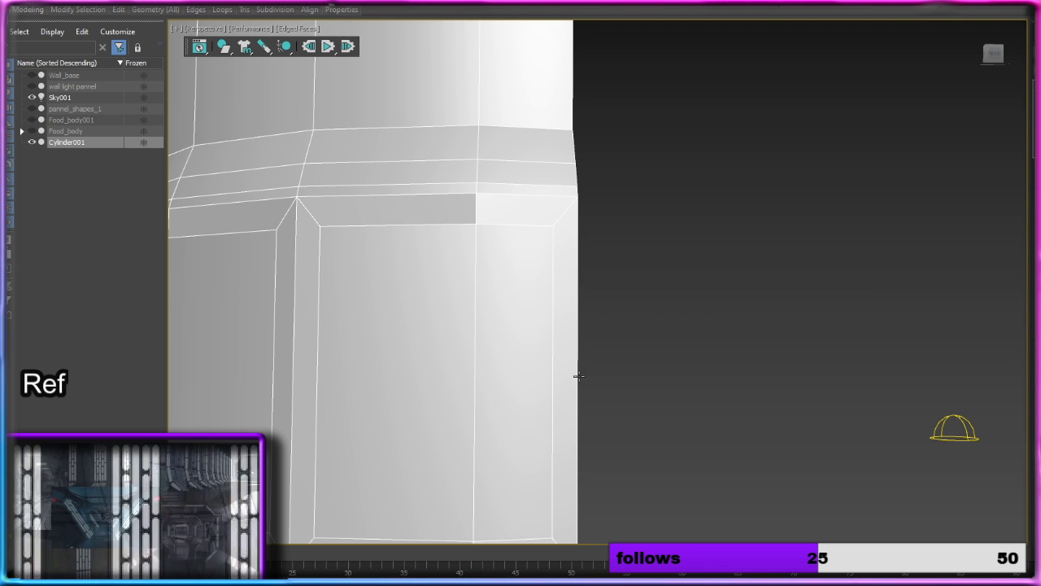
{"action": "left_click", "coordinate": [576, 376]}
{"action": "key", "text": "Delete"}
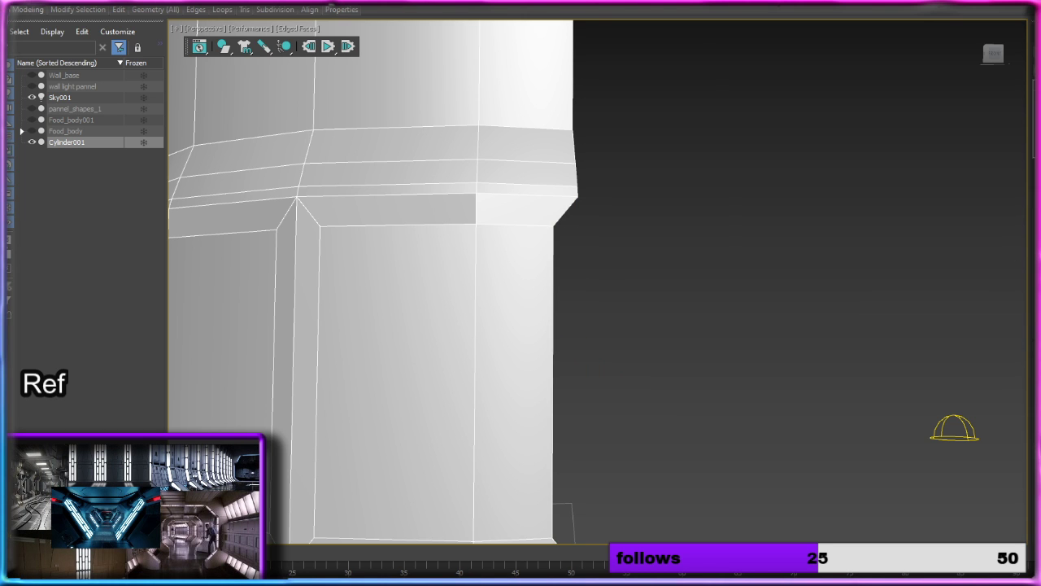
{"action": "left_click", "coordinate": [552, 393]}
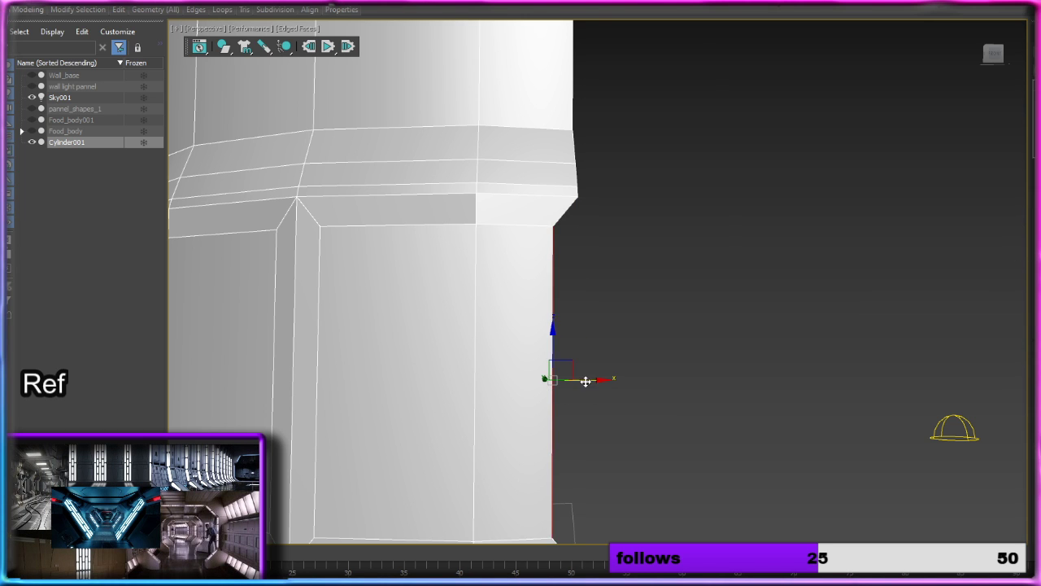
{"action": "left_click_drag", "start_coordinate": [586, 381], "coordinate": [614, 377]}
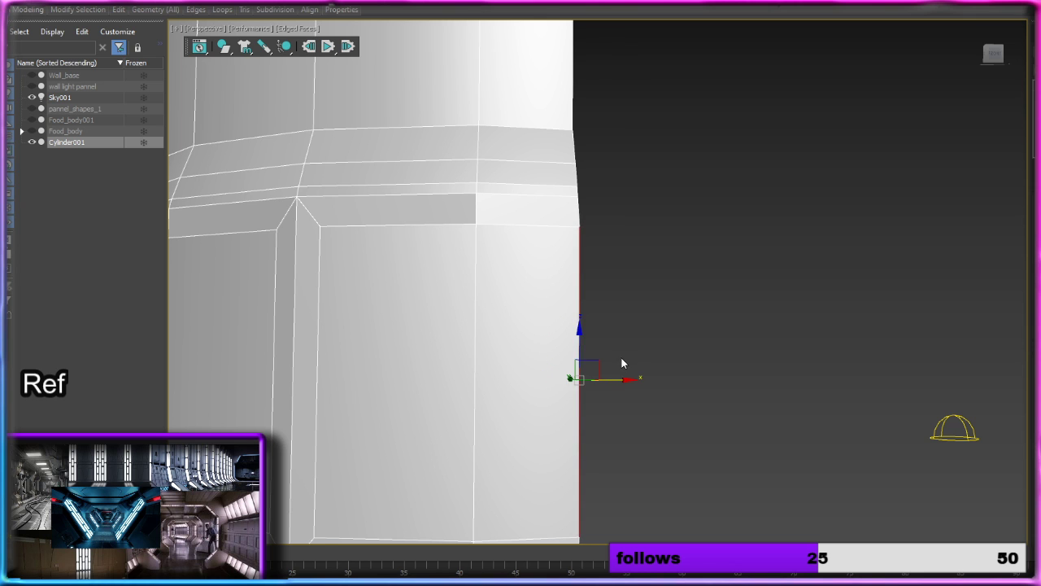
{"action": "left_click", "coordinate": [628, 351]}
Step: Bevel all five inset bottom-band polygons inward with a height of -1.187 and an outline of -1.497, and clear the selection
{"action": "middle_click_drag", "start_coordinate": [631, 350], "coordinate": [779, 333], "text": "alt"}
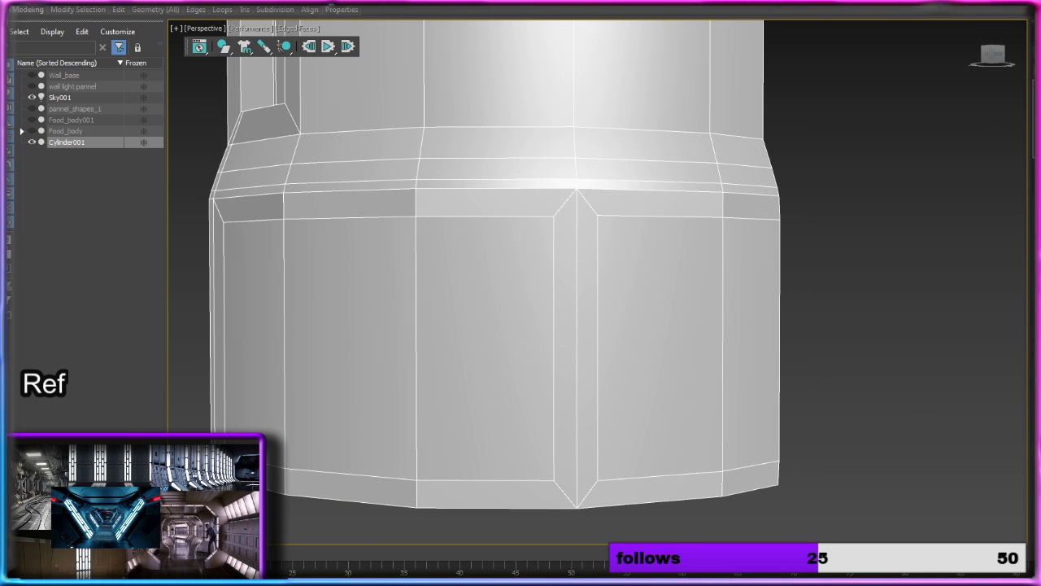
{"action": "key", "text": "4"}
{"action": "left_click", "coordinate": [503, 307], "text": "ctrl"}
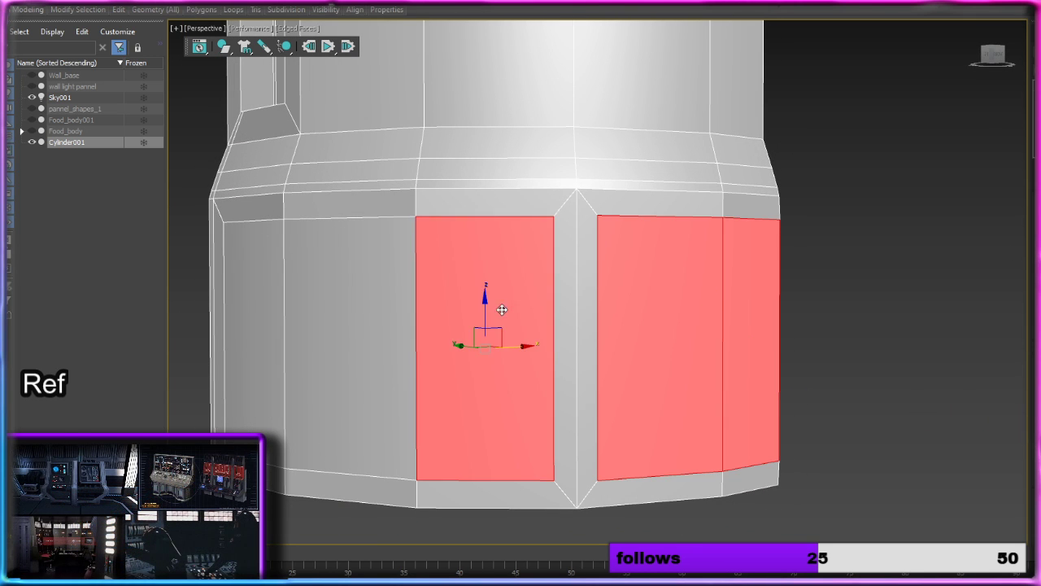
{"action": "left_click", "coordinate": [328, 314], "text": "ctrl"}
{"action": "left_click", "coordinate": [263, 310], "text": "ctrl"}
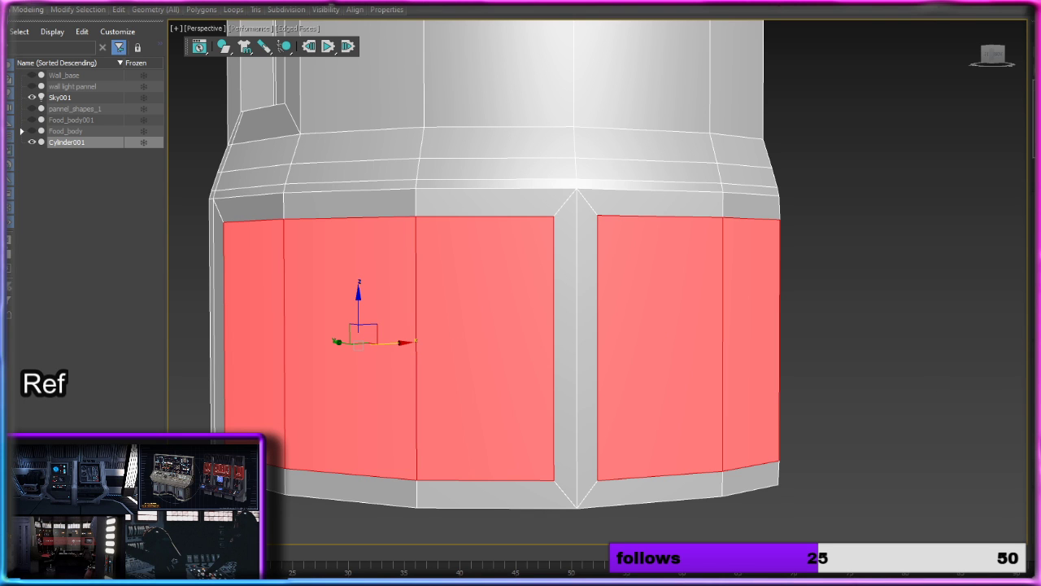
{"action": "key", "text": "ctrl+shift+b"}
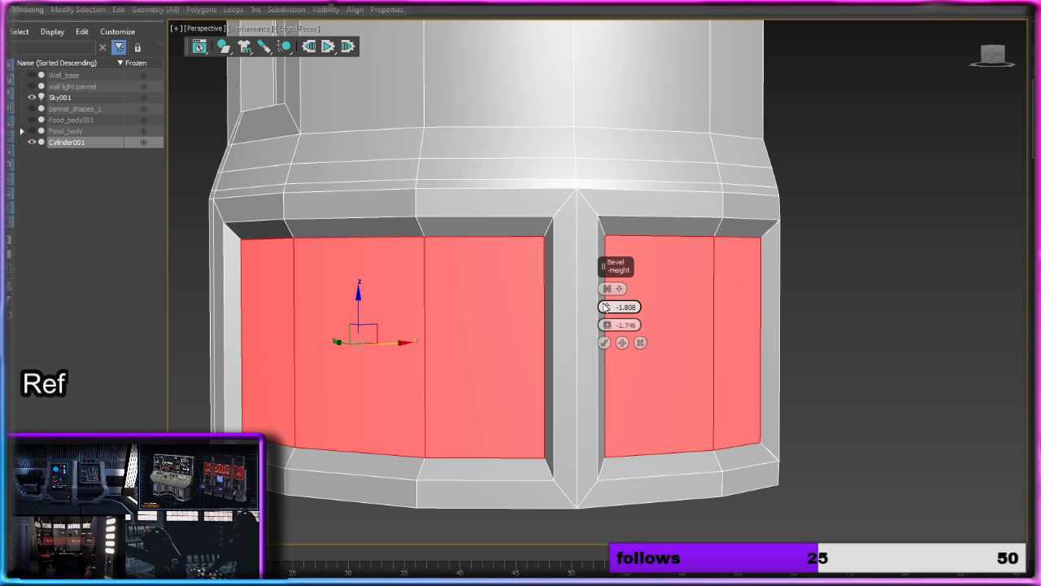
{"action": "mouse_move", "coordinate": [611, 306]}
{"action": "left_mouse_down"}
{"action": "mouse_move", "coordinate": [612, 298]}
{"action": "mouse_move", "coordinate": [609, 322]}
{"action": "mouse_move", "coordinate": [609, 306]}
{"action": "left_mouse_up"}
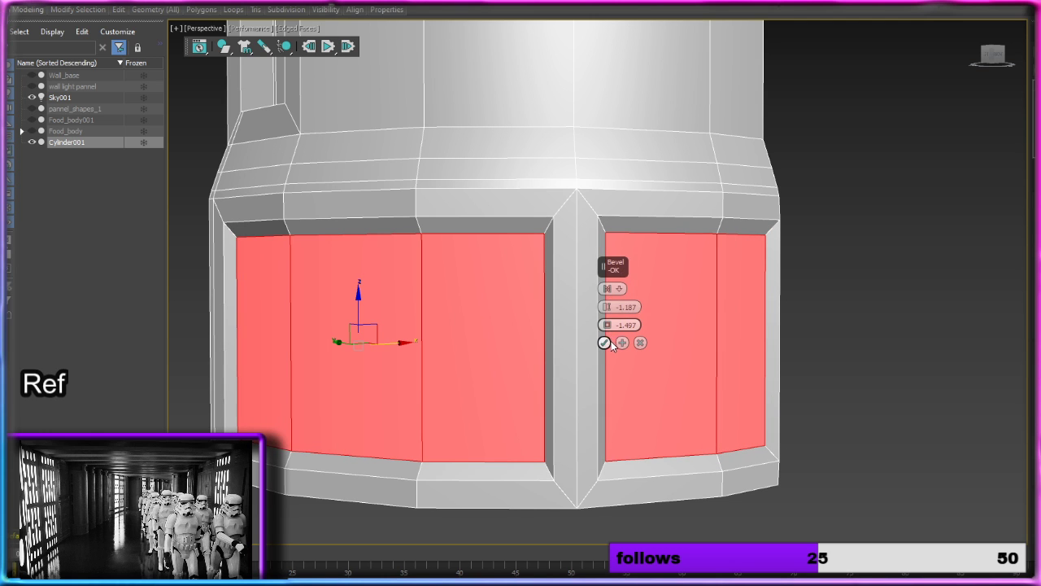
{"action": "left_click", "coordinate": [603, 342]}
{"action": "left_click", "coordinate": [828, 352]}
Step: Remove the bevel strip at the bottom band's open side and extend the recessed panel's edge outward to the column's edge
{"action": "scroll", "coordinate": [827, 351], "scroll_direction": "down", "scroll_amount": 5}
{"action": "middle_click_drag", "start_coordinate": [877, 348], "coordinate": [758, 443], "text": "alt"}
{"action": "scroll", "coordinate": [758, 443], "scroll_direction": "down", "scroll_amount": 3}
{"action": "middle_click_drag", "start_coordinate": [749, 342], "coordinate": [812, 325], "text": "alt"}
{"action": "middle_click_drag", "start_coordinate": [787, 378], "coordinate": [764, 321]}
{"action": "scroll", "coordinate": [671, 346], "scroll_direction": "up", "scroll_amount": 6}
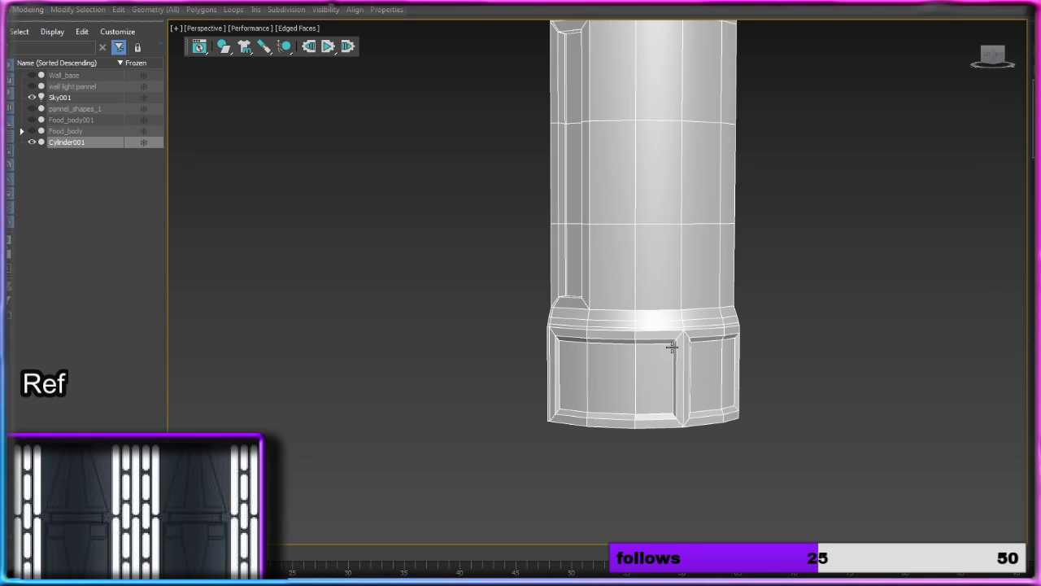
{"action": "scroll", "coordinate": [736, 380], "scroll_direction": "up", "scroll_amount": 4}
{"action": "middle_click_drag", "start_coordinate": [775, 396], "coordinate": [956, 374], "text": "alt"}
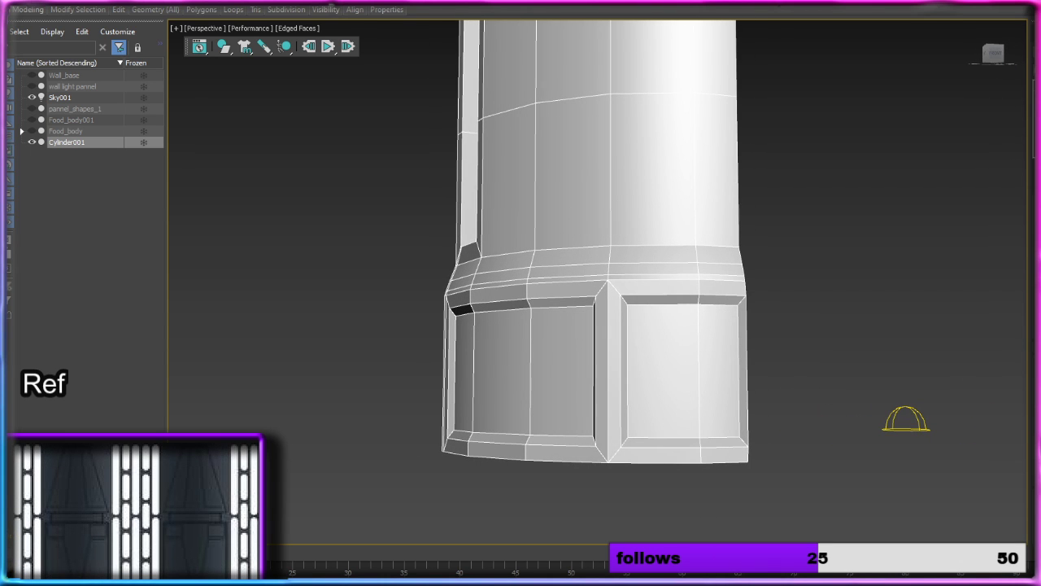
{"action": "key", "text": "2"}
{"action": "scroll", "coordinate": [757, 382], "scroll_direction": "up", "scroll_amount": 3}
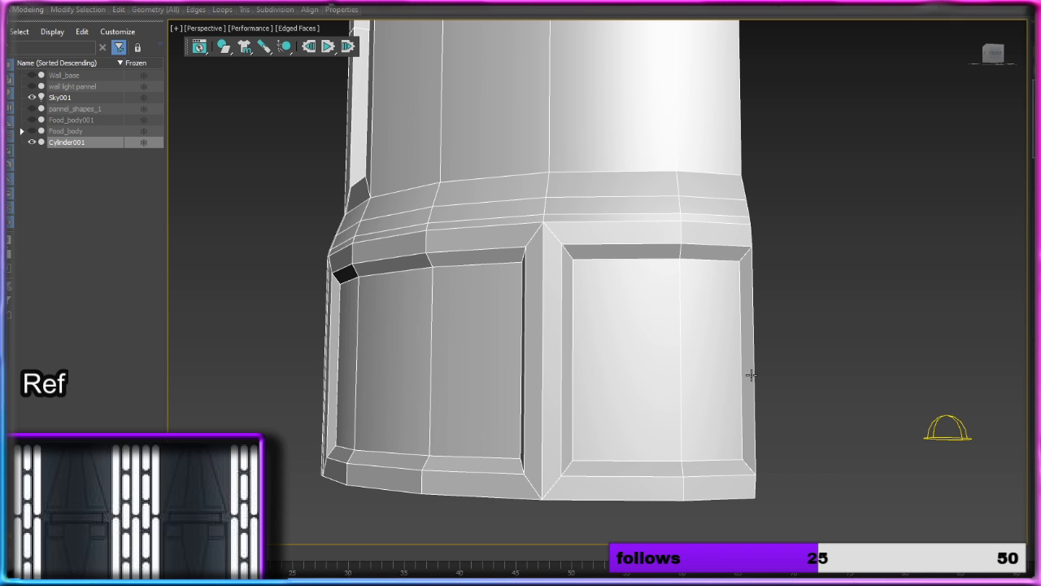
{"action": "left_click", "coordinate": [753, 374]}
{"action": "left_click_drag", "start_coordinate": [754, 374], "coordinate": [786, 360]}
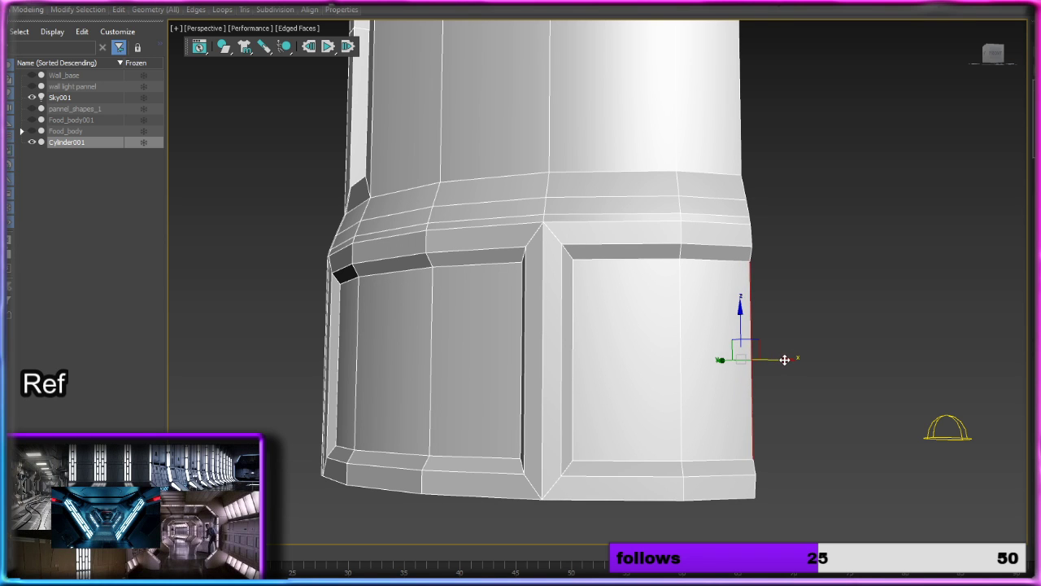
{"action": "left_click", "coordinate": [798, 307]}
{"action": "scroll", "coordinate": [799, 307], "scroll_direction": "down", "scroll_amount": 6}
{"action": "scroll", "coordinate": [781, 443], "scroll_direction": "down", "scroll_amount": 2}
{"action": "middle_click_drag", "start_coordinate": [815, 258], "coordinate": [683, 362]}
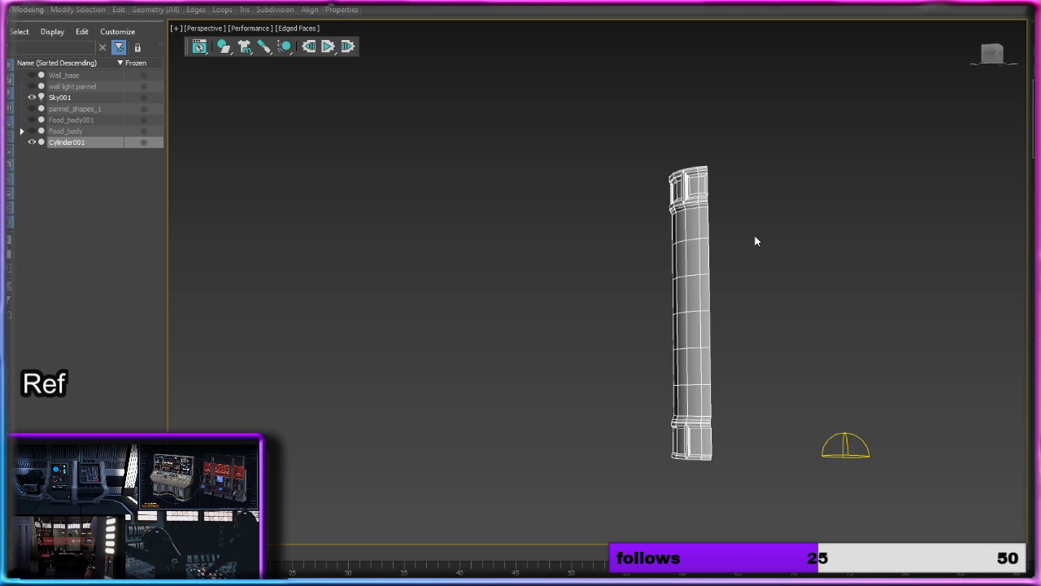
{"action": "scroll", "coordinate": [748, 285], "scroll_direction": "up", "scroll_amount": 3}
{"action": "middle_click_drag", "start_coordinate": [744, 320], "coordinate": [531, 305], "text": "alt"}
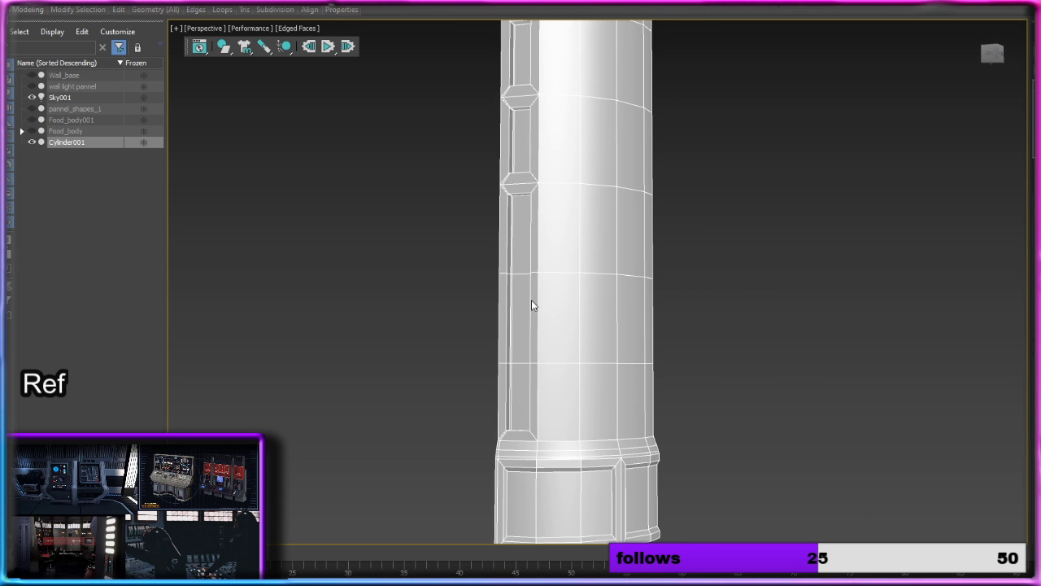
{"action": "middle_click_drag", "start_coordinate": [676, 333], "coordinate": [596, 286]}
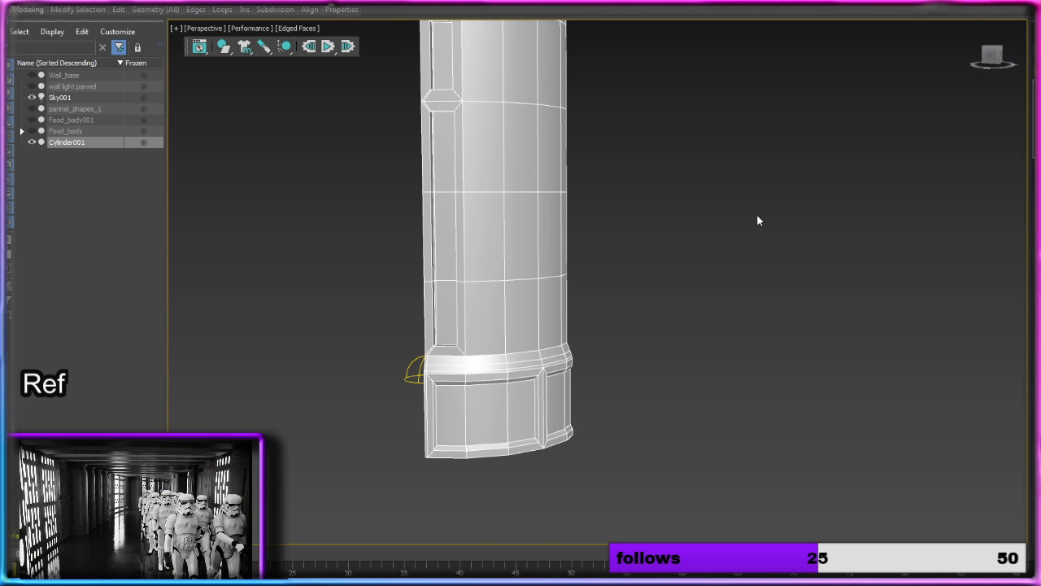
Step: Turn on NURMS subdivision smoothing for the column and switch to edge editing
{"action": "key", "text": "2"}
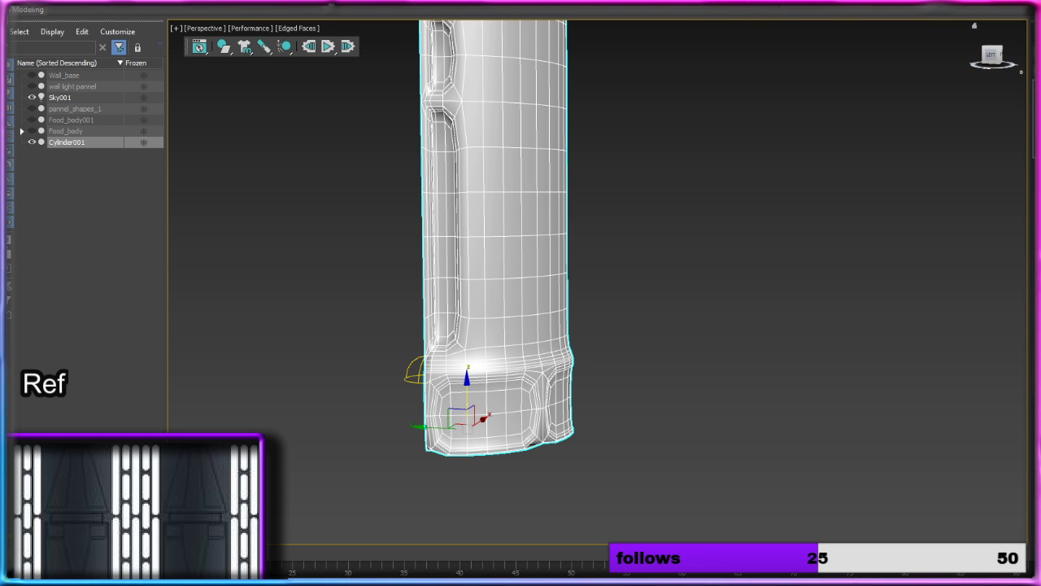
{"action": "middle_click_drag", "start_coordinate": [633, 232], "coordinate": [762, 219], "text": "alt"}
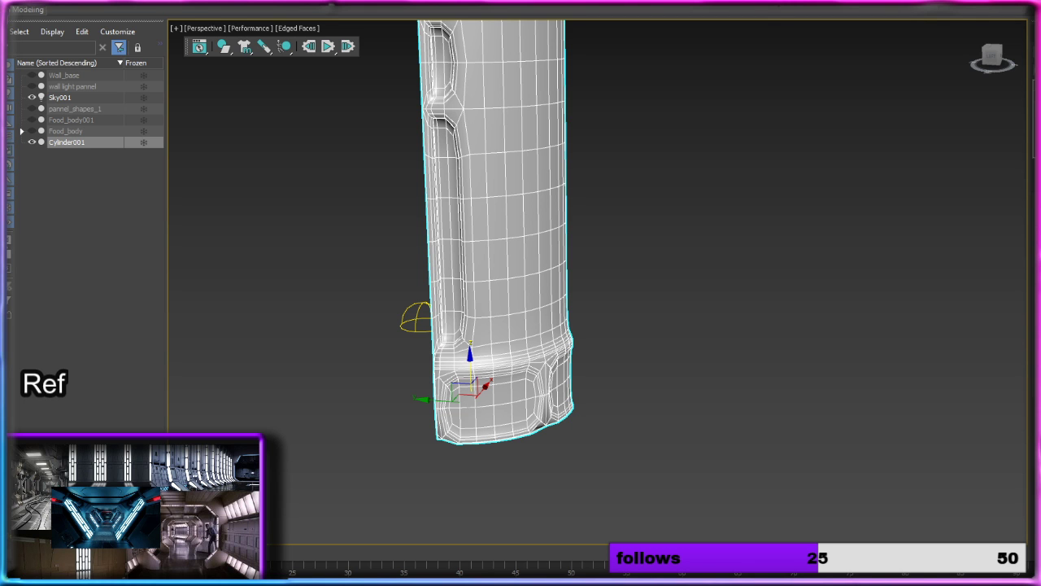
{"action": "key", "text": "ctrl+z"}
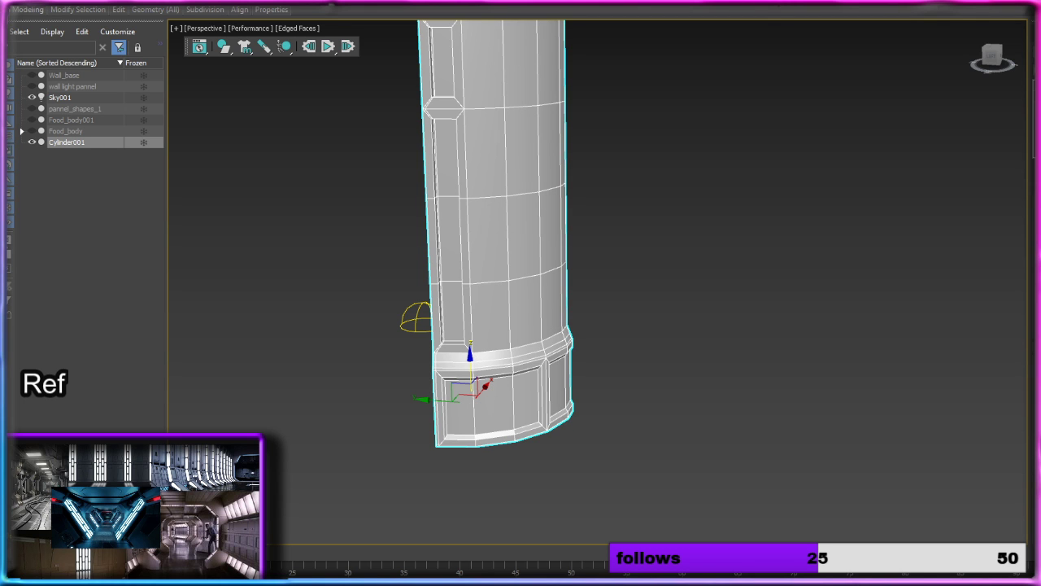
{"action": "key", "text": "ctrl+q"}
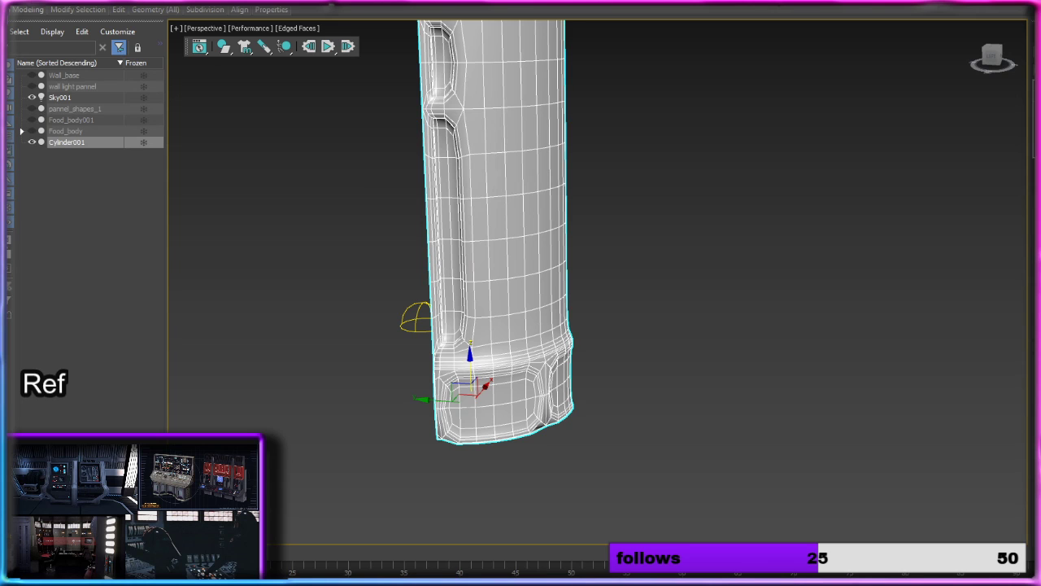
{"action": "key", "text": "2"}
Step: Add SwiftLoop support loops along the top band's open side edge and just below the column's top rim
{"action": "middle_click_drag", "start_coordinate": [737, 193], "coordinate": [721, 255], "text": "alt"}
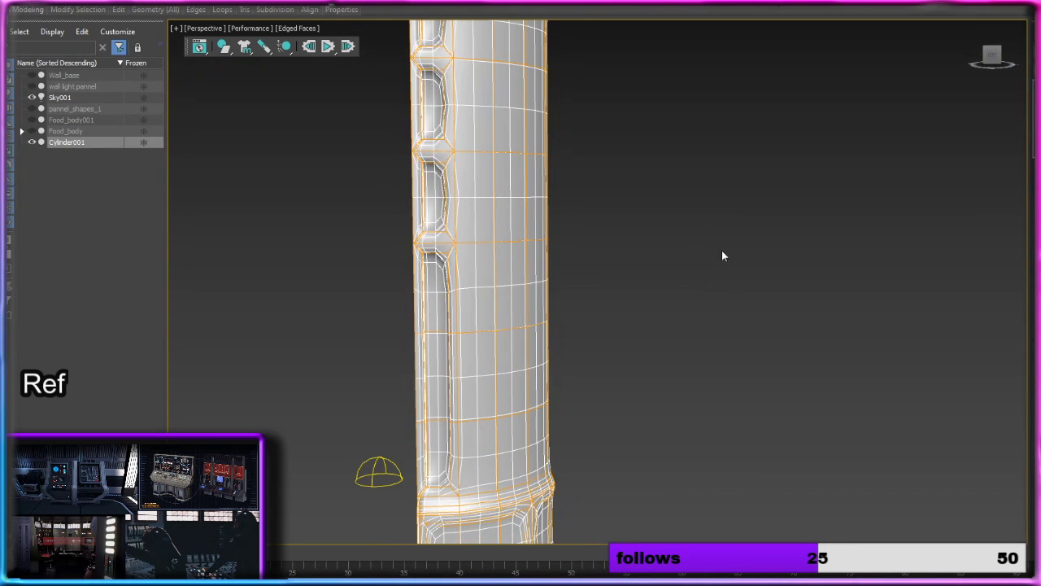
{"action": "middle_click_drag", "start_coordinate": [697, 200], "coordinate": [765, 426]}
{"action": "scroll", "coordinate": [589, 163], "scroll_direction": "up", "scroll_amount": 2}
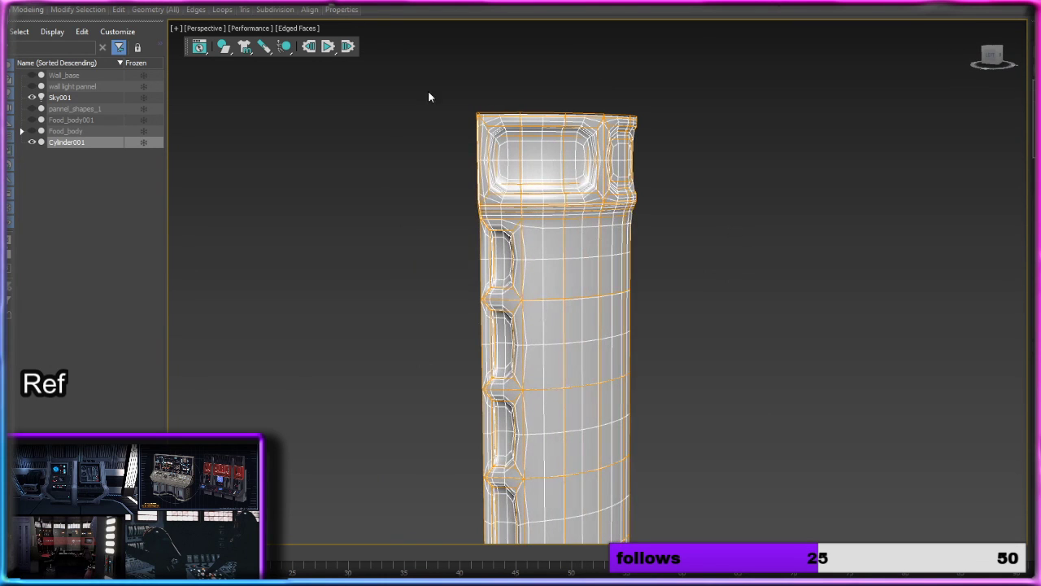
{"action": "mouse_move", "coordinate": [125, 13]}
{"action": "left_click", "coordinate": [220, 39]}
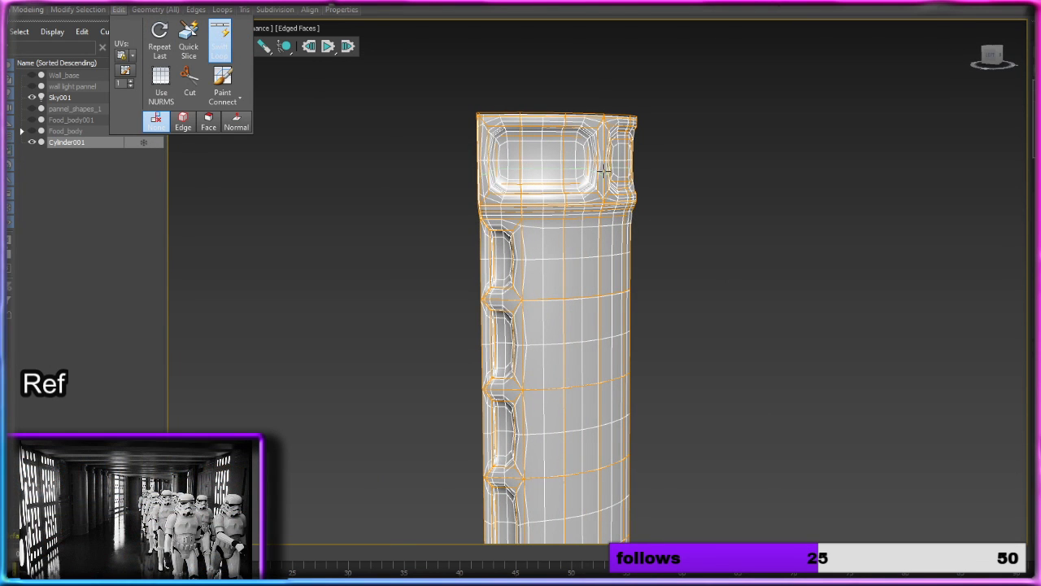
{"action": "middle_click_drag", "start_coordinate": [644, 170], "coordinate": [639, 225]}
{"action": "scroll", "coordinate": [579, 193], "scroll_direction": "up", "scroll_amount": 5}
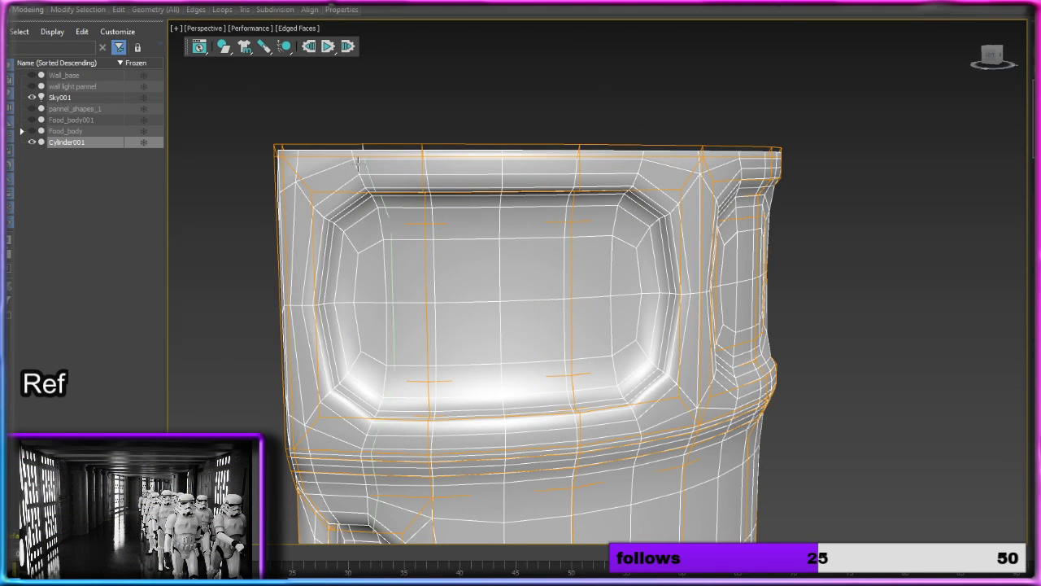
{"action": "left_click", "coordinate": [288, 153]}
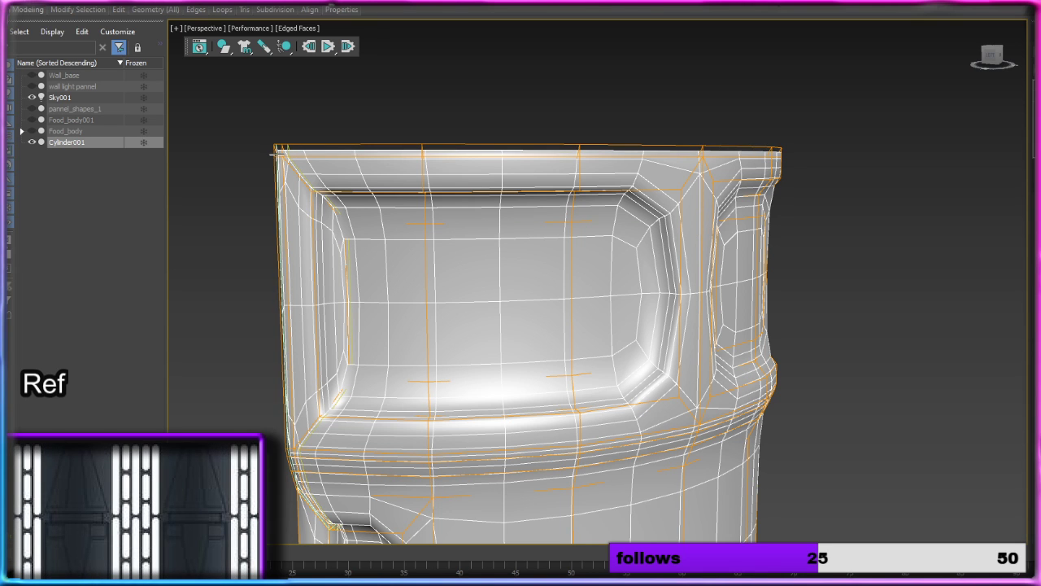
{"action": "left_click", "coordinate": [277, 151]}
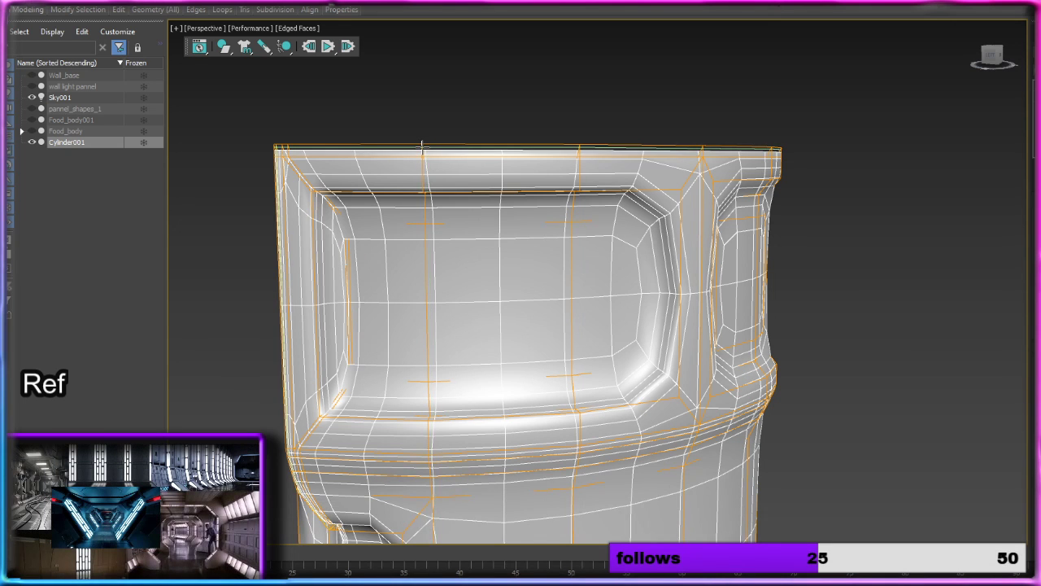
{"action": "left_click", "coordinate": [422, 145]}
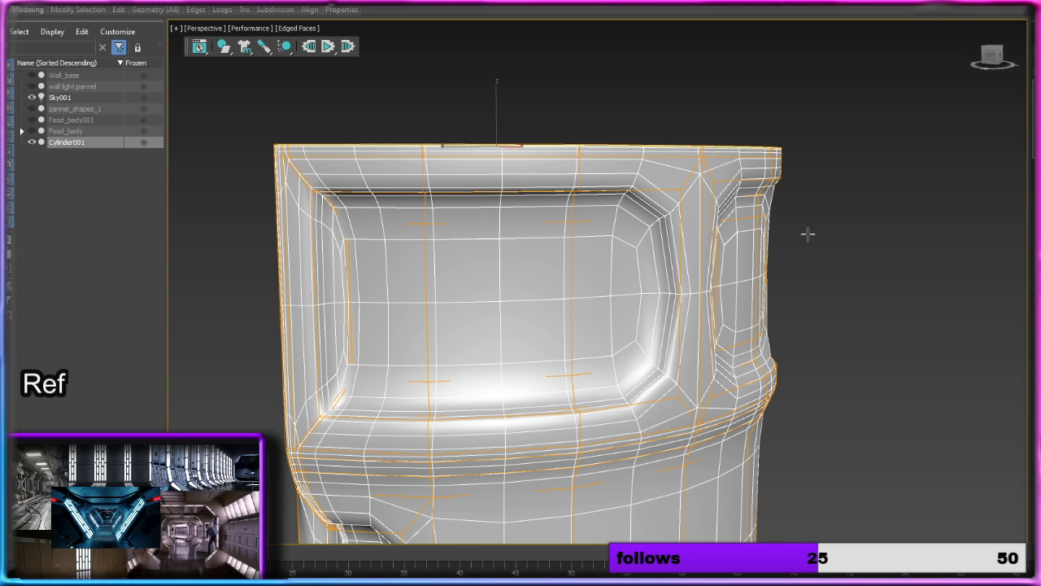
Step: Add support loops at the far side and around the border of the top band's first recessed panel
{"action": "middle_click_drag", "start_coordinate": [808, 234], "coordinate": [716, 223], "text": "alt"}
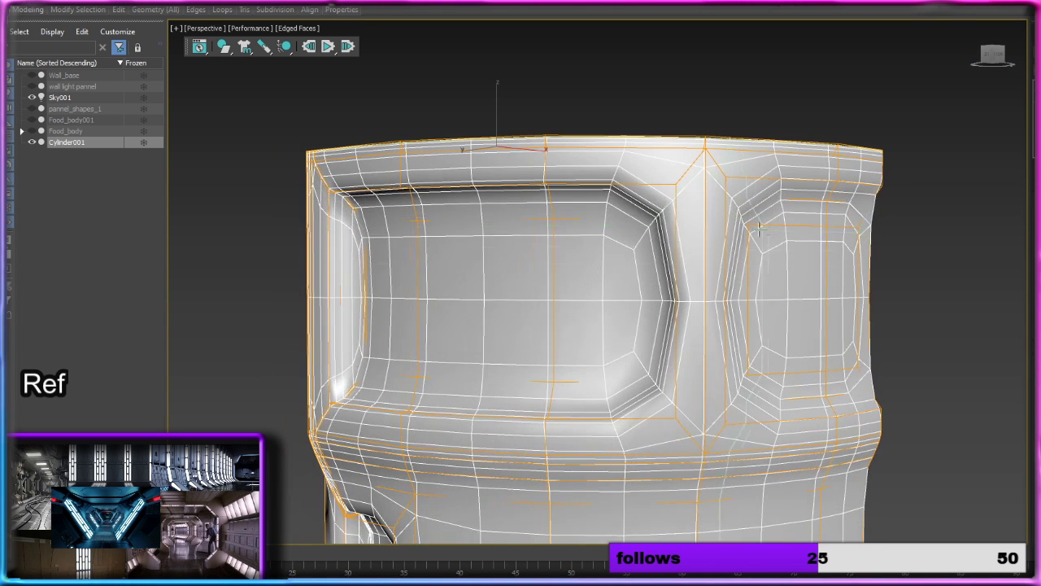
{"action": "left_click", "coordinate": [672, 186]}
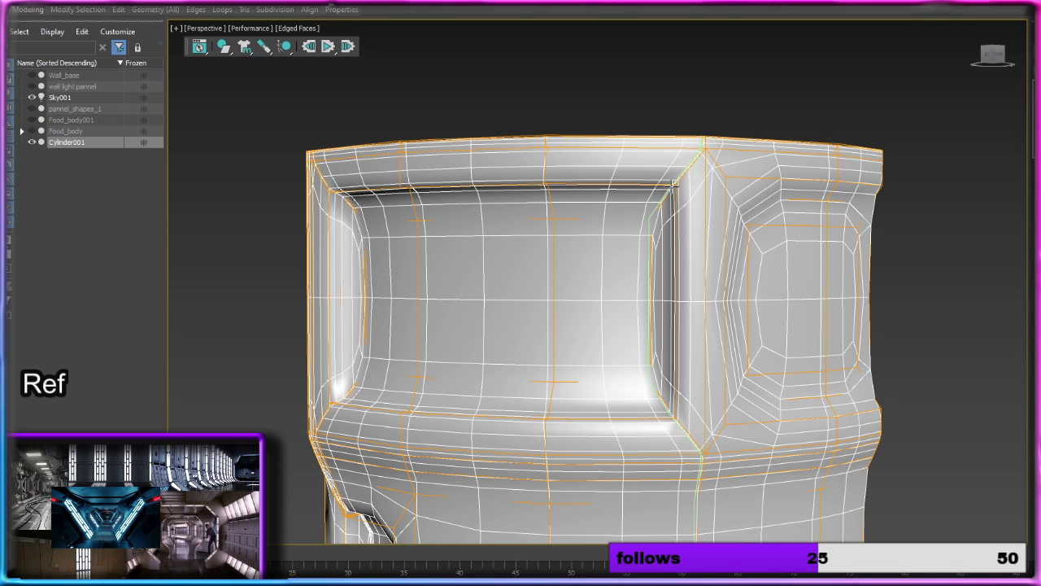
{"action": "left_click", "coordinate": [549, 177]}
{"action": "right_click", "coordinate": [548, 177]}
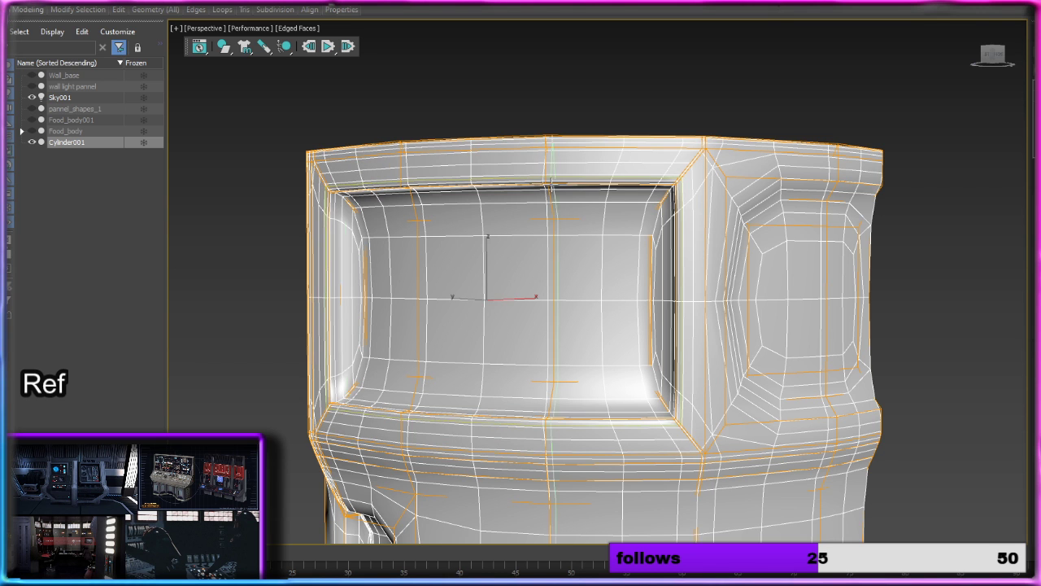
{"action": "middle_click_drag", "start_coordinate": [660, 423], "coordinate": [653, 171]}
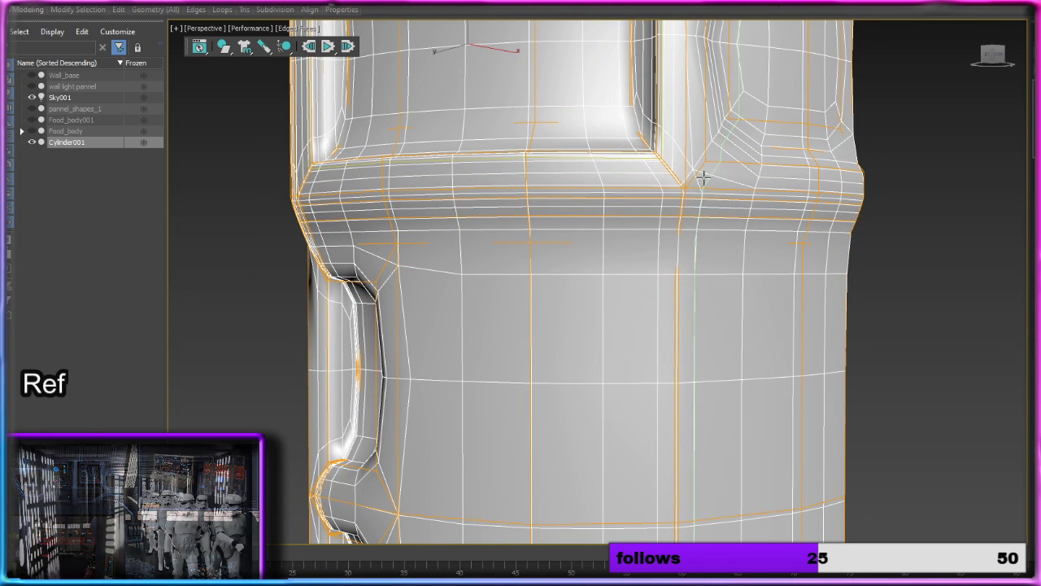
Step: Add support loops around the border of the neighbouring recessed panel in the top band
{"action": "mouse_move", "coordinate": [703, 178]}
{"action": "middle_mouse_down", "text": "alt"}
{"action": "mouse_move", "coordinate": [786, 170]}
{"action": "mouse_move", "coordinate": [529, 249]}
{"action": "mouse_move", "coordinate": [642, 246]}
{"action": "mouse_move", "coordinate": [730, 218]}
{"action": "middle_mouse_up", "text": "alt"}
{"action": "left_click", "coordinate": [762, 212]}
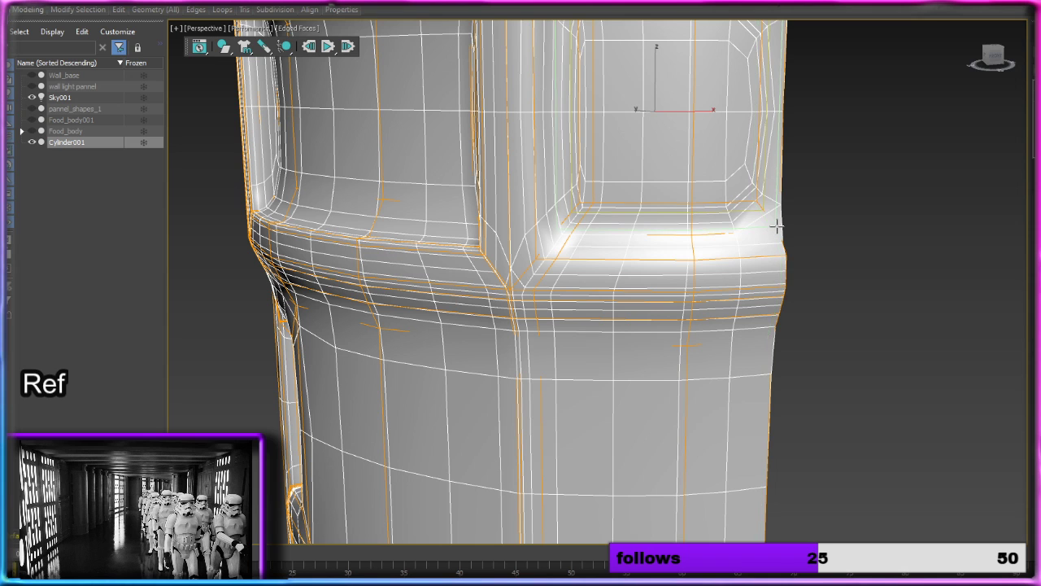
{"action": "left_click", "coordinate": [776, 227]}
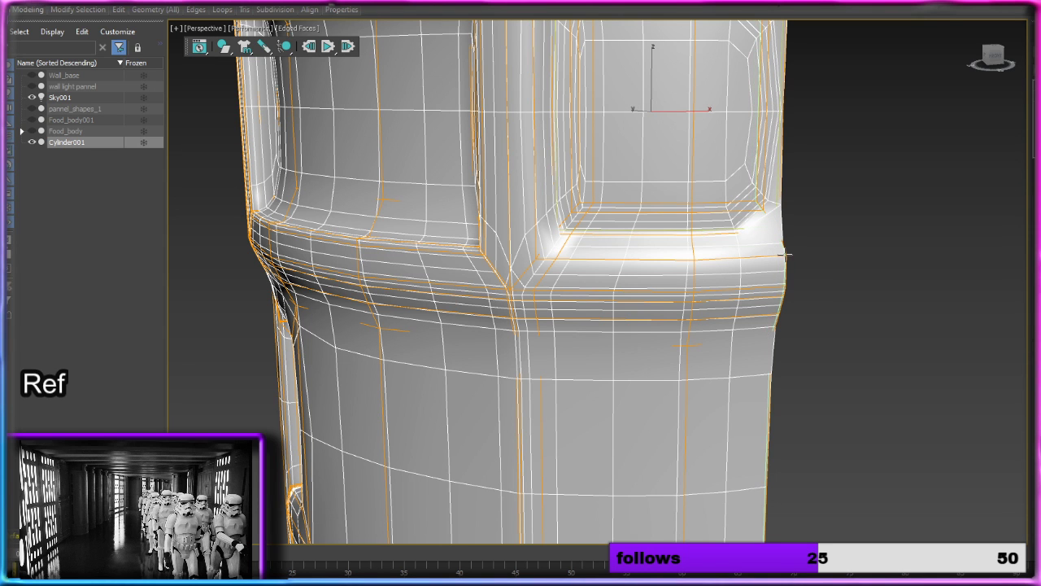
{"action": "scroll", "coordinate": [782, 254], "scroll_direction": "down", "scroll_amount": 4}
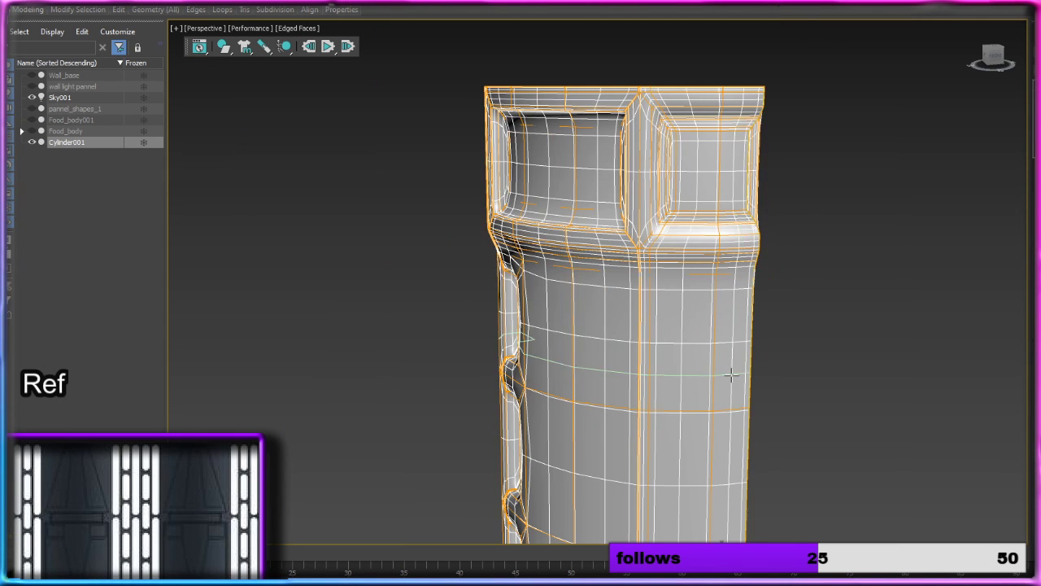
Step: Insert support loops along the side and around the borders of the recessed shaft panels to sharpen their corners
{"action": "middle_click_drag", "start_coordinate": [731, 366], "coordinate": [657, 241]}
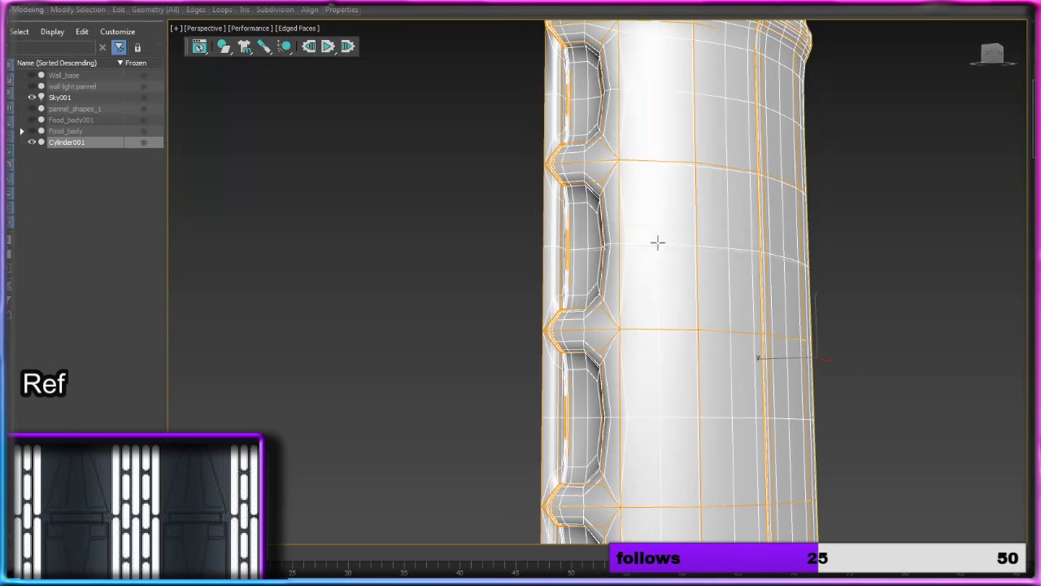
{"action": "left_click", "coordinate": [601, 152]}
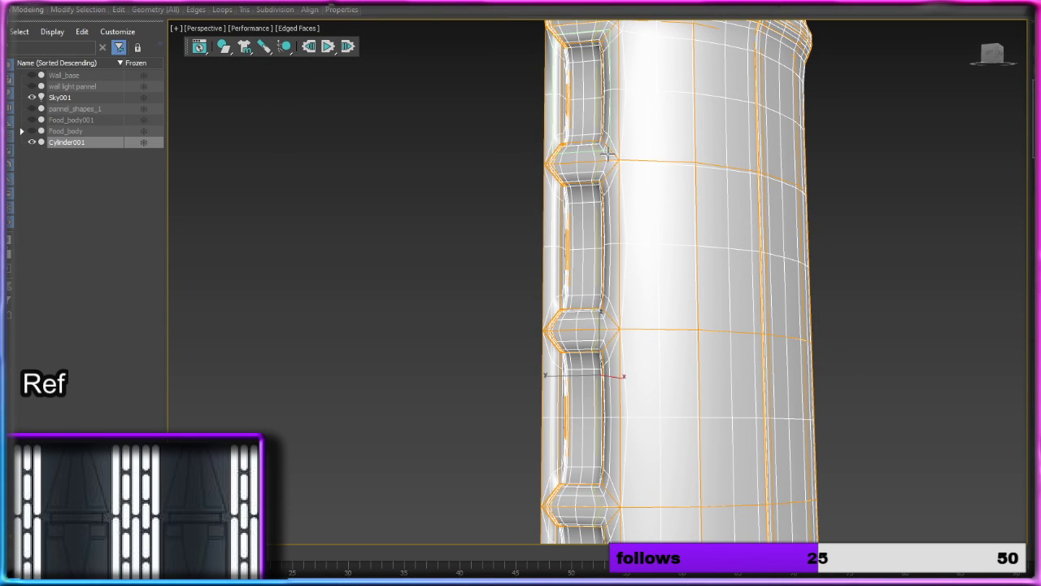
{"action": "left_click", "coordinate": [606, 152]}
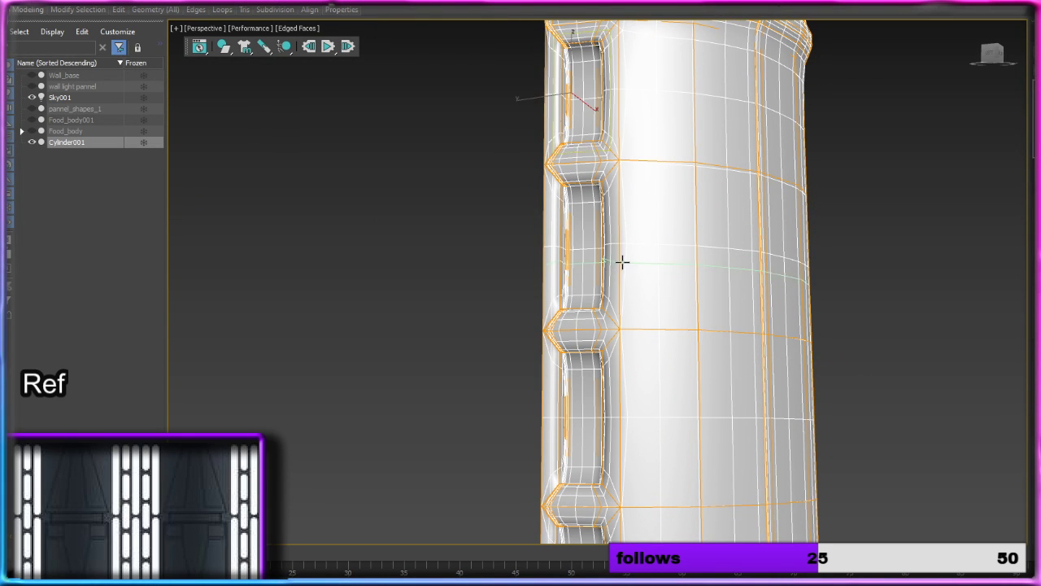
{"action": "left_click", "coordinate": [610, 322]}
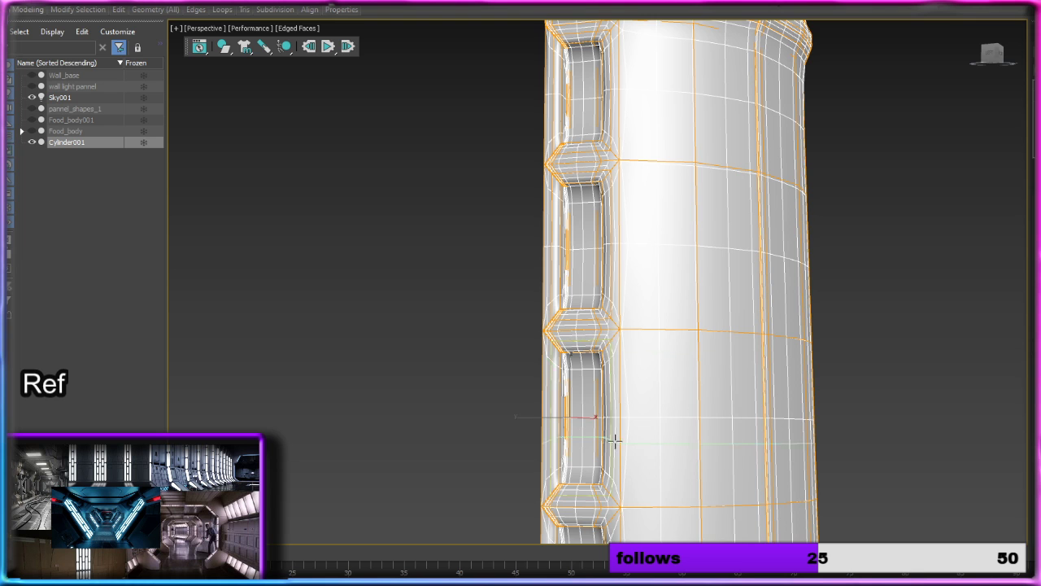
{"action": "middle_click_drag", "start_coordinate": [616, 437], "coordinate": [701, 144]}
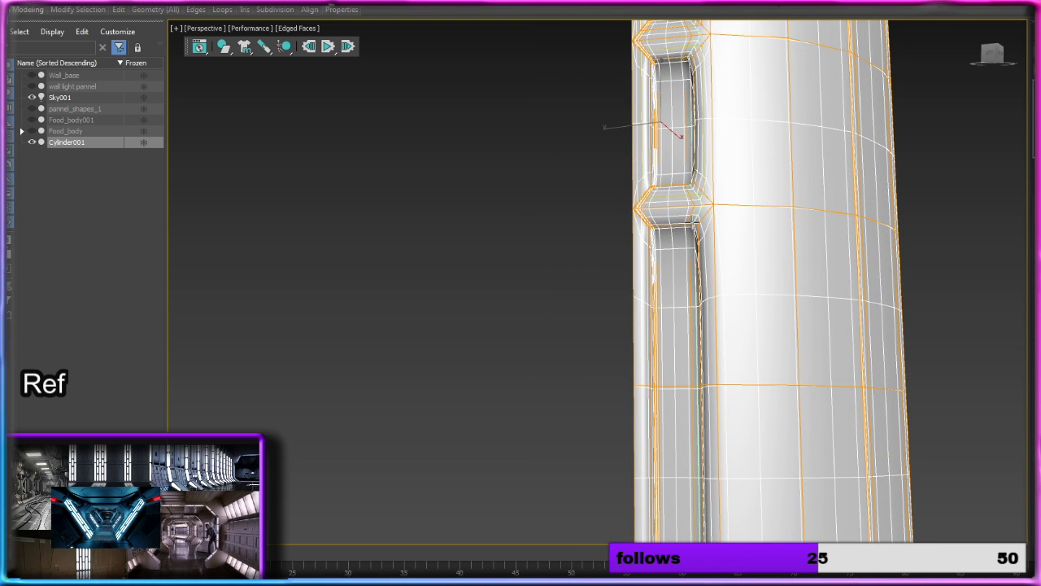
{"action": "left_click", "coordinate": [699, 218]}
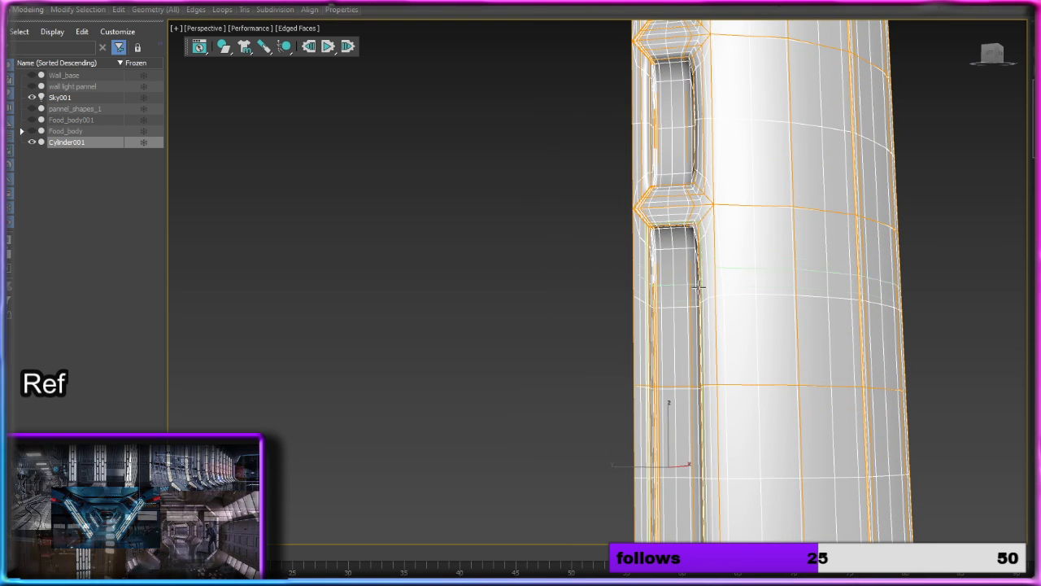
Step: Add support loops around the outer and inner borders of the bottom band's first recessed panel
{"action": "middle_click_drag", "start_coordinate": [700, 299], "coordinate": [682, 44]}
{"action": "middle_click_drag", "start_coordinate": [669, 371], "coordinate": [662, 124]}
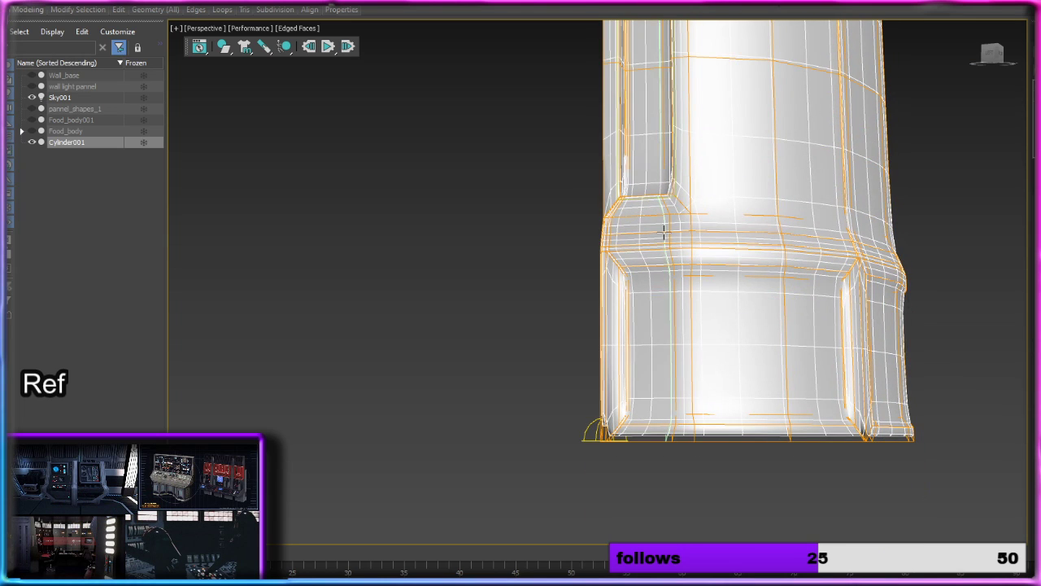
{"action": "left_click", "coordinate": [620, 258]}
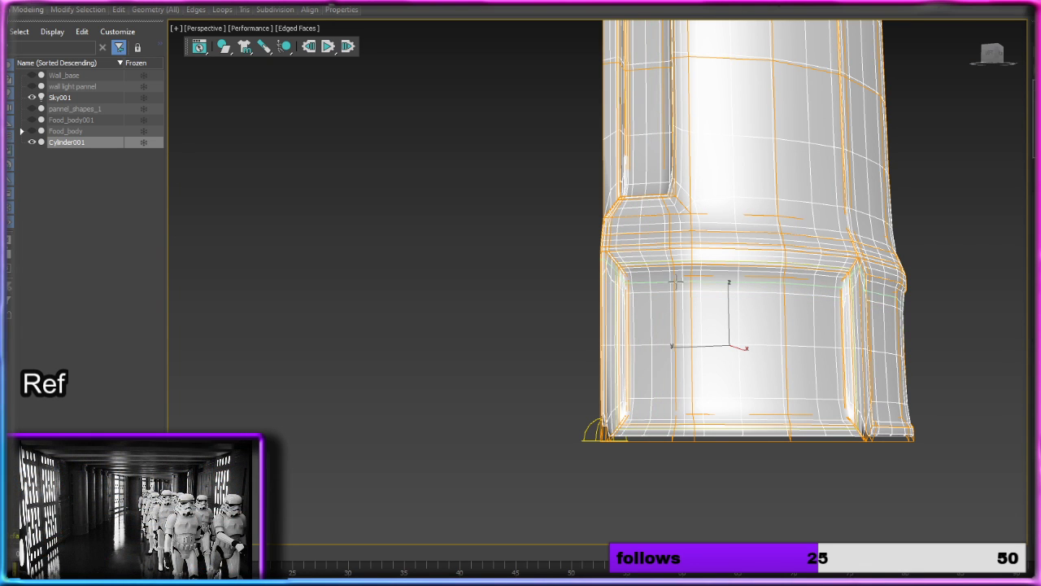
{"action": "left_click", "coordinate": [673, 277]}
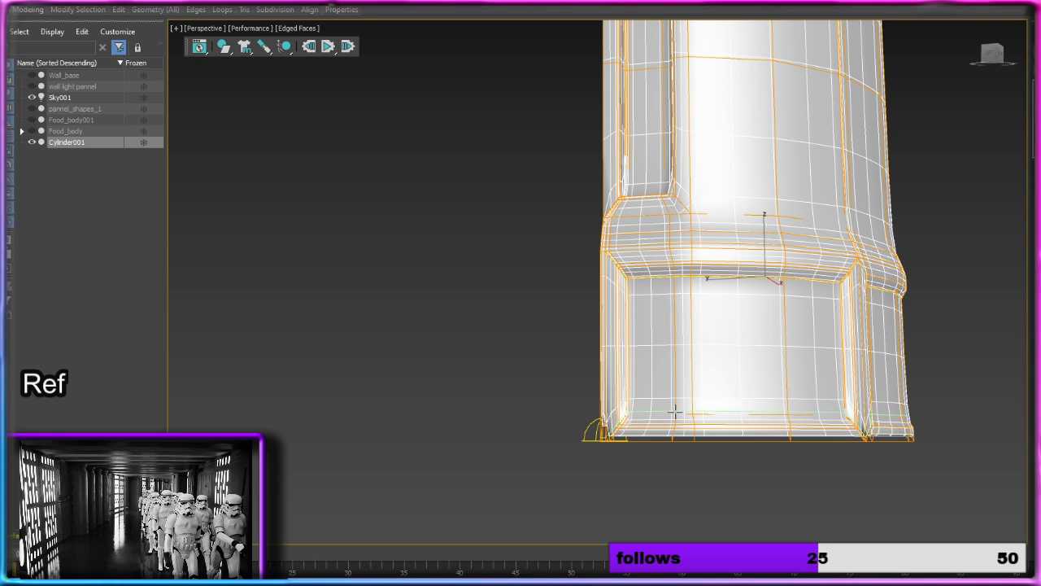
{"action": "left_click", "coordinate": [787, 418]}
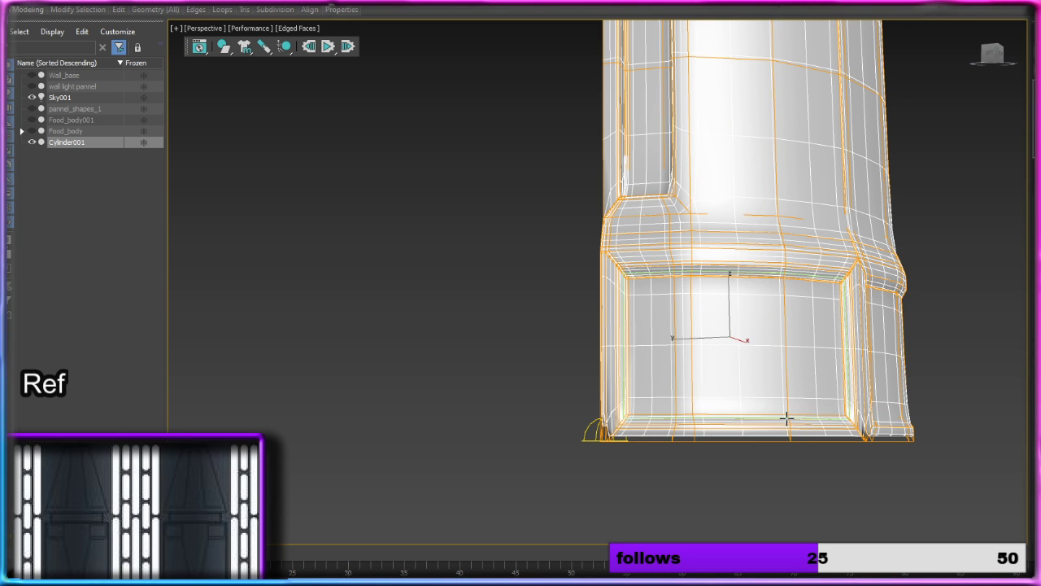
Step: Add support loops around the bottom band's adjacent recessed panel and along its dividing rib
{"action": "middle_click_drag", "start_coordinate": [863, 354], "coordinate": [802, 364], "text": "alt"}
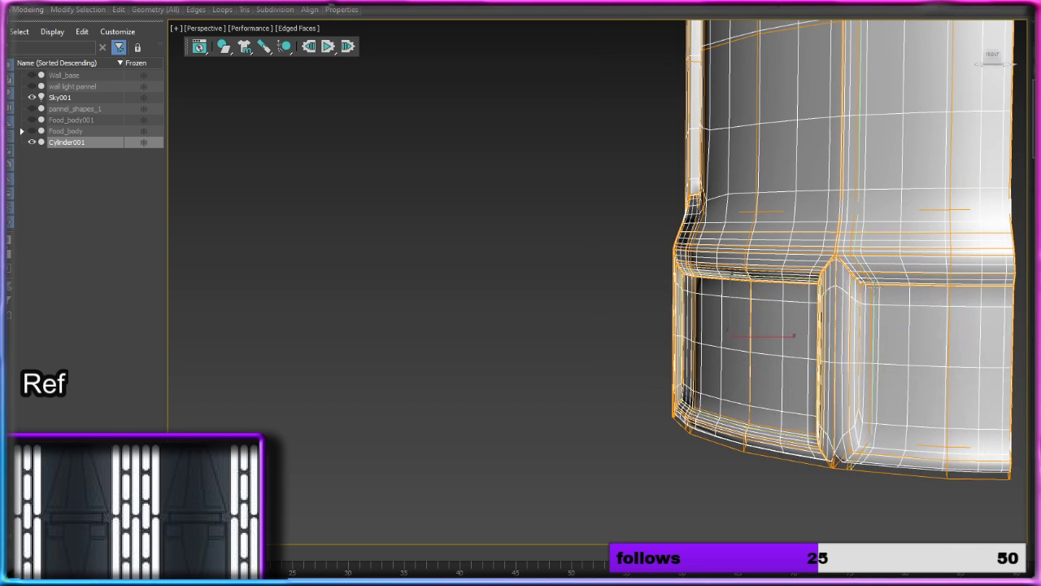
{"action": "left_click", "coordinate": [947, 290]}
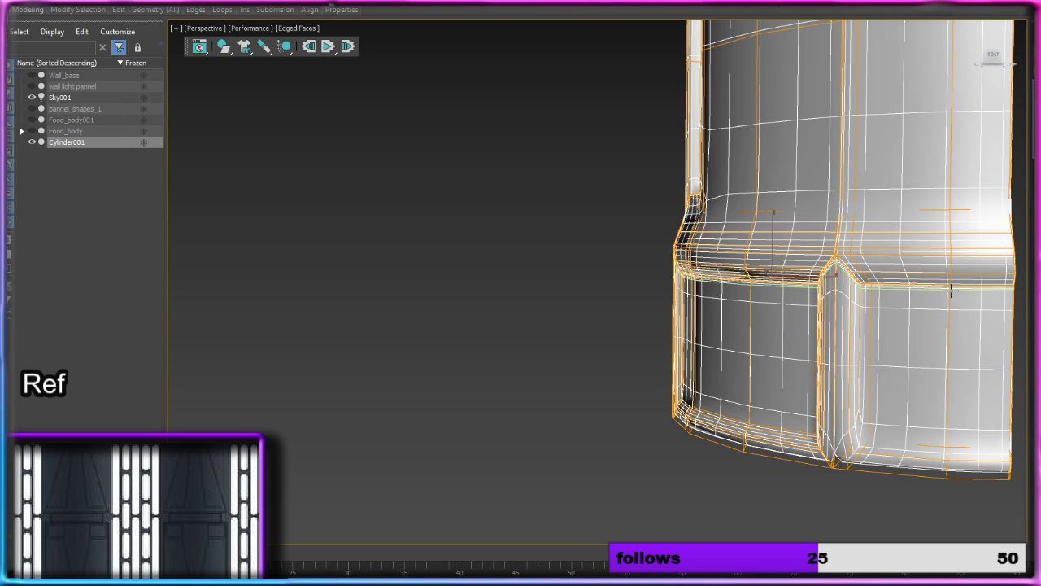
{"action": "left_click", "coordinate": [945, 450]}
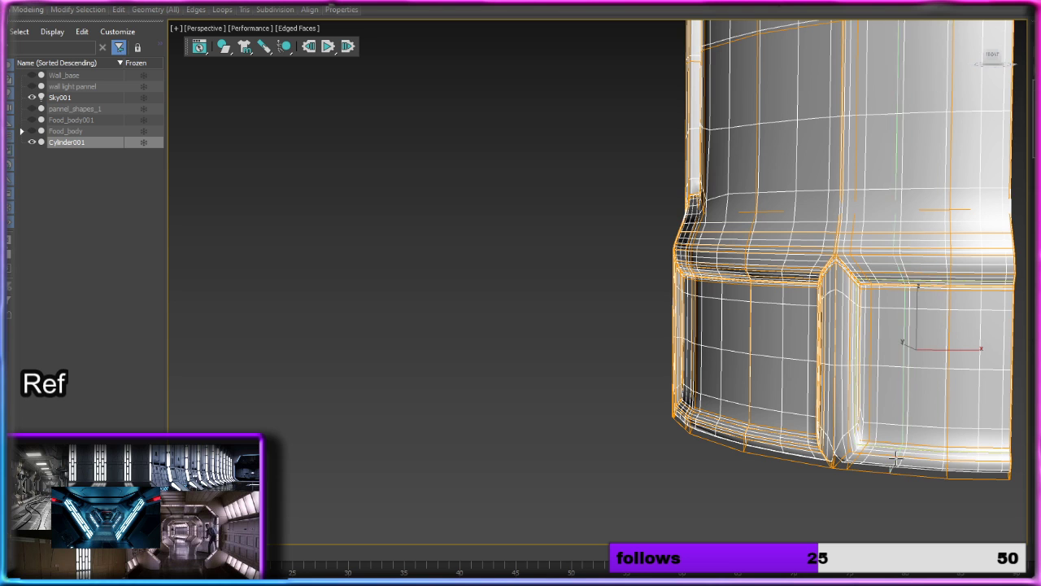
{"action": "left_click", "coordinate": [834, 465]}
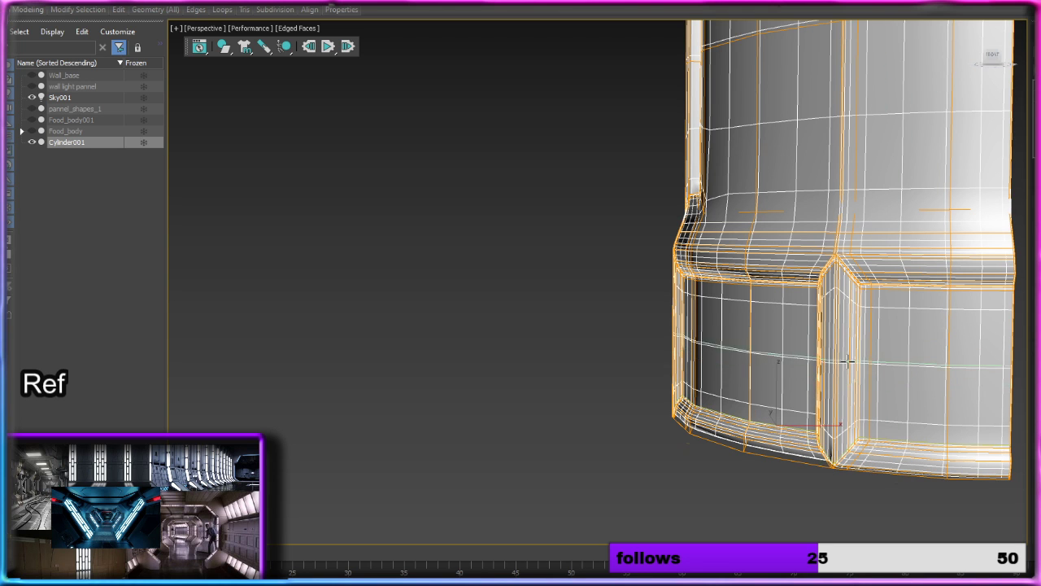
Step: Insert horizontal support loops around the flare where the shaft meets the bottom band
{"action": "scroll", "coordinate": [846, 360], "scroll_direction": "up", "scroll_amount": 3}
{"action": "middle_click_drag", "start_coordinate": [846, 360], "coordinate": [657, 388]}
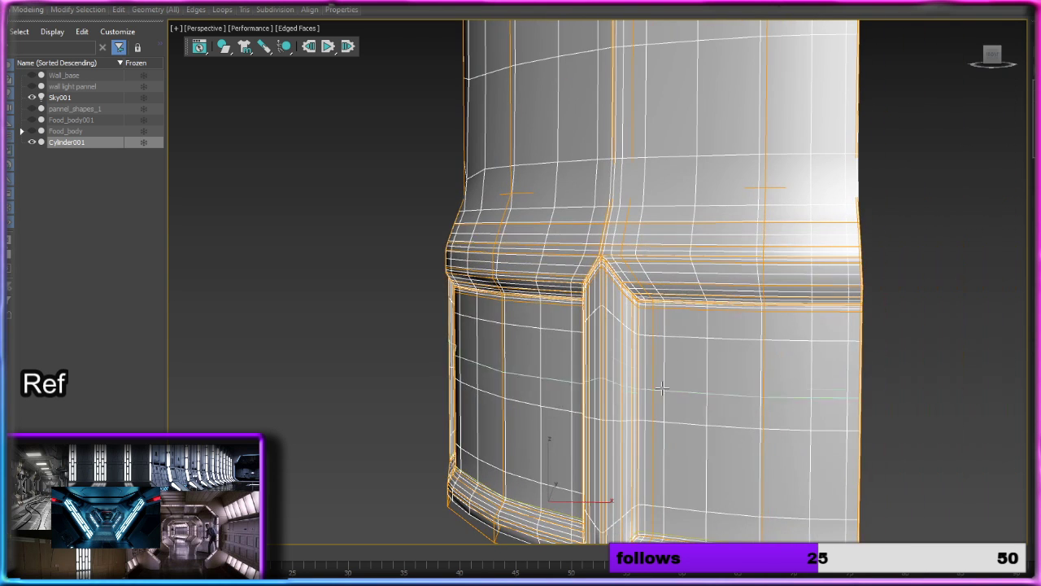
{"action": "left_click", "coordinate": [622, 200]}
{"action": "left_click", "coordinate": [631, 147]}
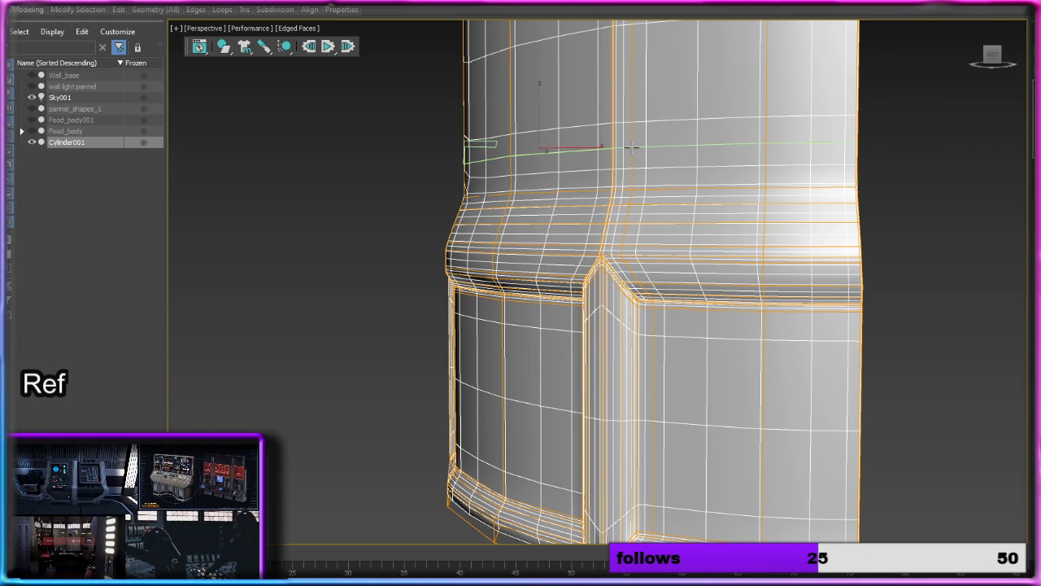
{"action": "scroll", "coordinate": [631, 147], "scroll_direction": "down", "scroll_amount": 4}
{"action": "middle_click_drag", "start_coordinate": [658, 147], "coordinate": [622, 449]}
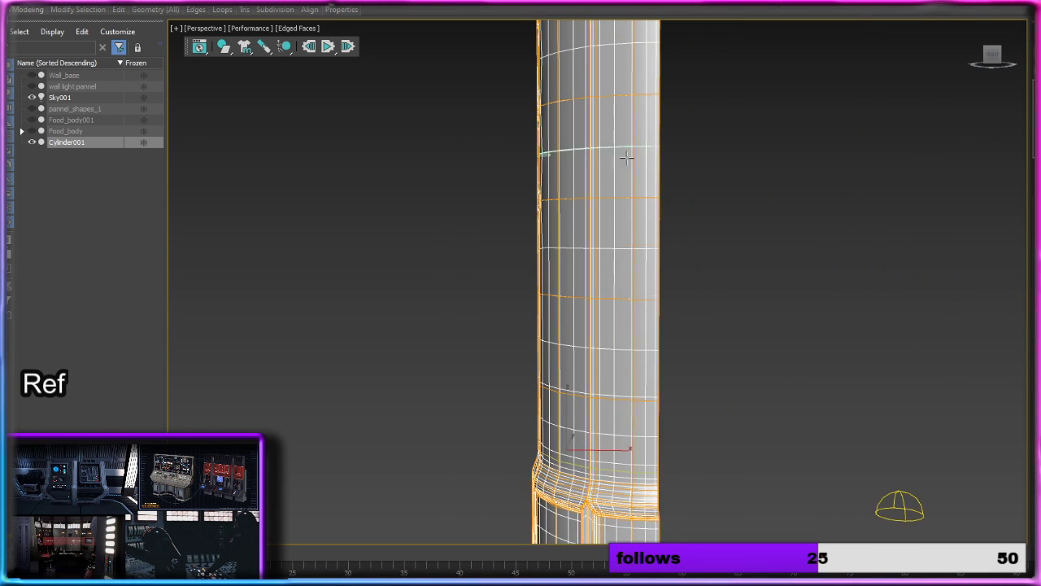
Step: Leave edge editing and compare the column's upper band and shaft with smoothing turned off and back on
{"action": "middle_click_drag", "start_coordinate": [626, 158], "coordinate": [603, 460]}
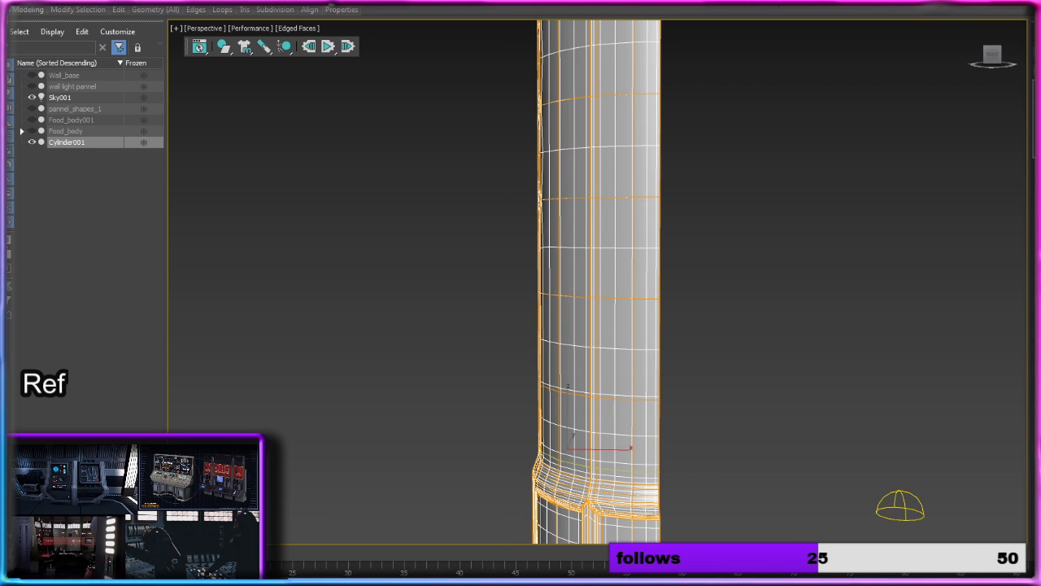
{"action": "key", "text": "2"}
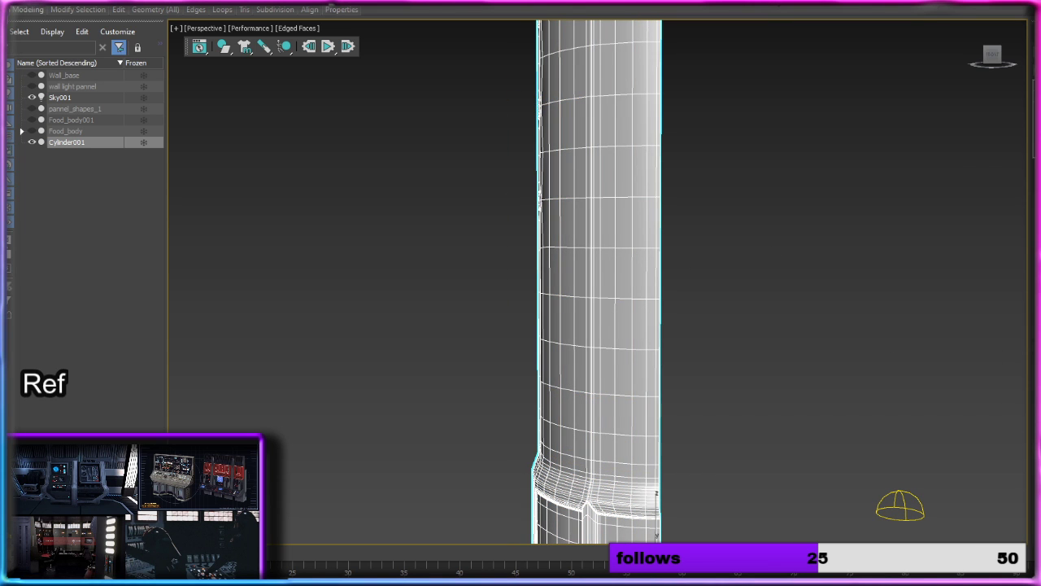
{"action": "key", "text": "ctrl+q"}
{"action": "middle_click_drag", "start_coordinate": [793, 181], "coordinate": [727, 390], "text": "alt"}
{"action": "scroll", "coordinate": [812, 194], "scroll_direction": "down", "scroll_amount": 2}
{"action": "scroll", "coordinate": [732, 378], "scroll_direction": "up", "scroll_amount": 2}
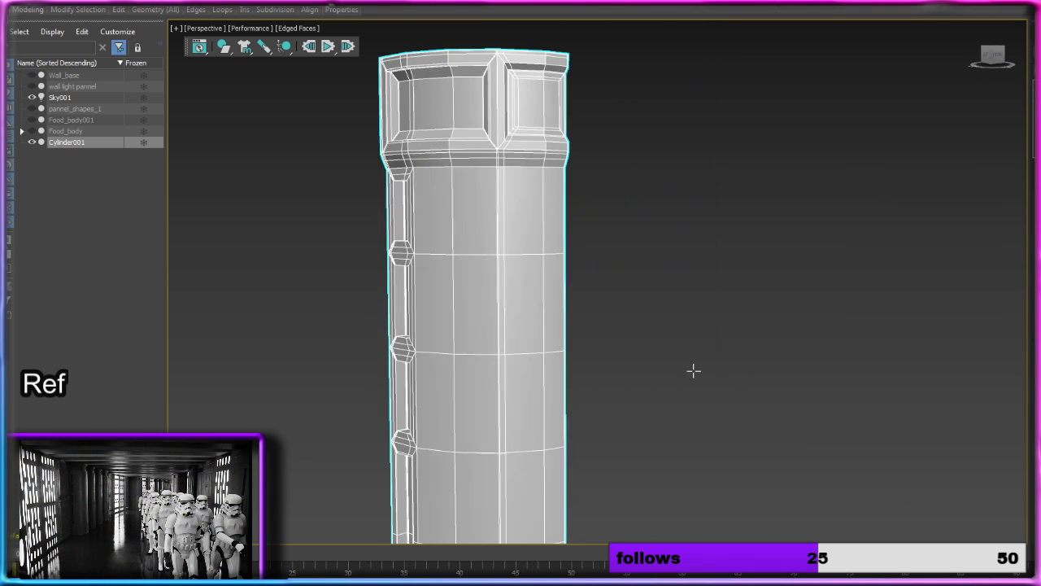
{"action": "key", "text": "ctrl+q"}
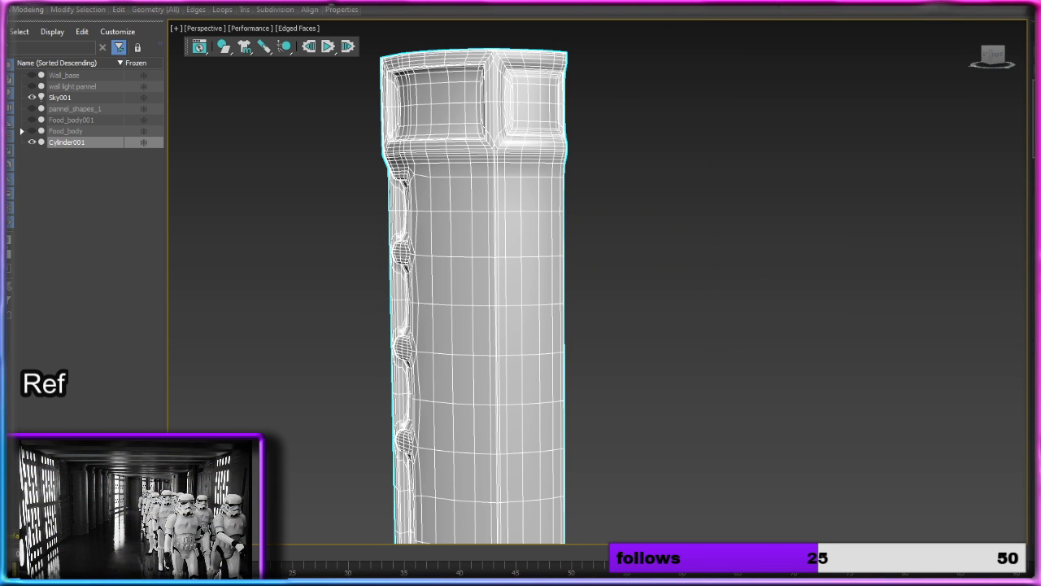
Step: Enter edge editing on the smoothed column to work on its side with the recessed slots
{"action": "middle_click_drag", "start_coordinate": [678, 297], "coordinate": [858, 155], "text": "alt"}
{"action": "middle_click_drag", "start_coordinate": [855, 264], "coordinate": [852, 265], "text": "alt"}
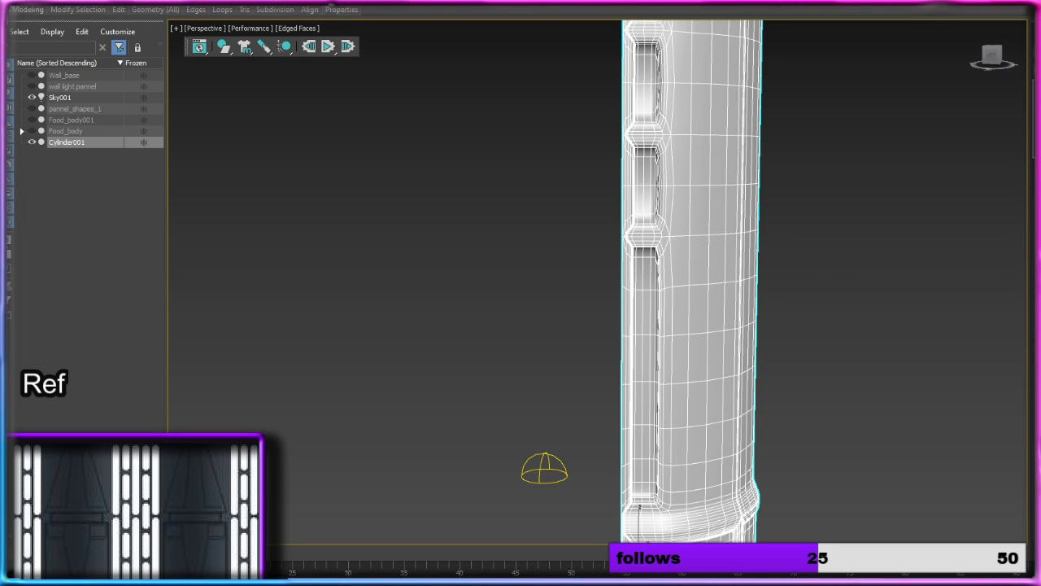
{"action": "key", "text": "2"}
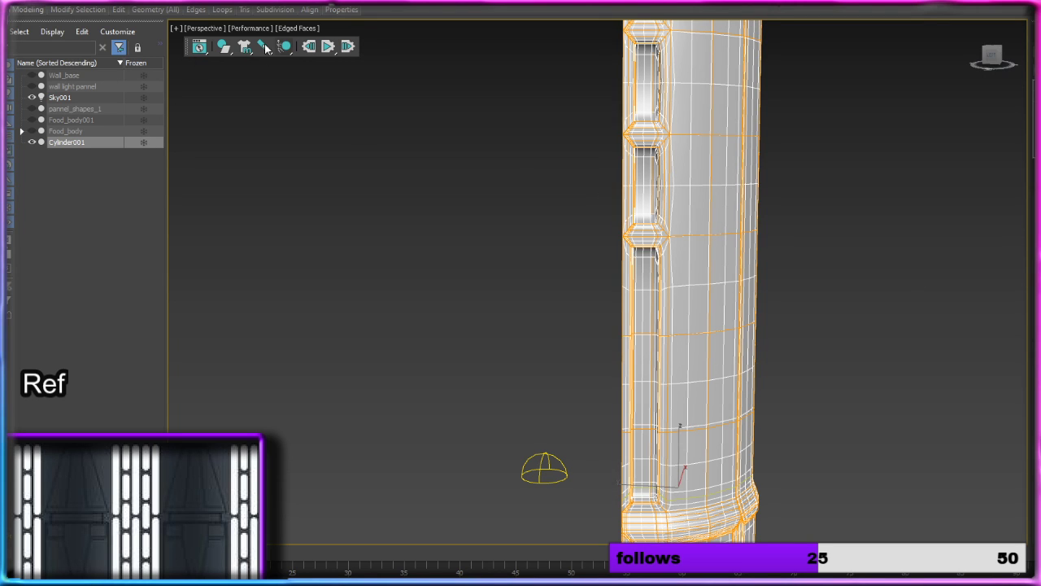
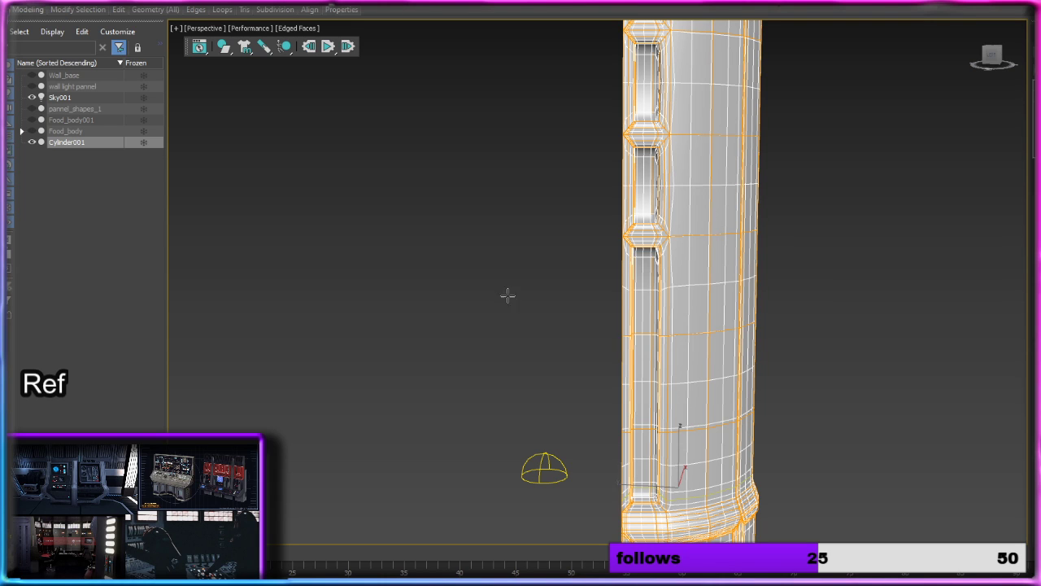
Step: Insert vertical and horizontal support loops around the lowest divider between the column's recessed side slots
{"action": "middle_click_drag", "start_coordinate": [658, 235], "coordinate": [490, 251]}
{"action": "scroll", "coordinate": [499, 249], "scroll_direction": "up", "scroll_amount": 6}
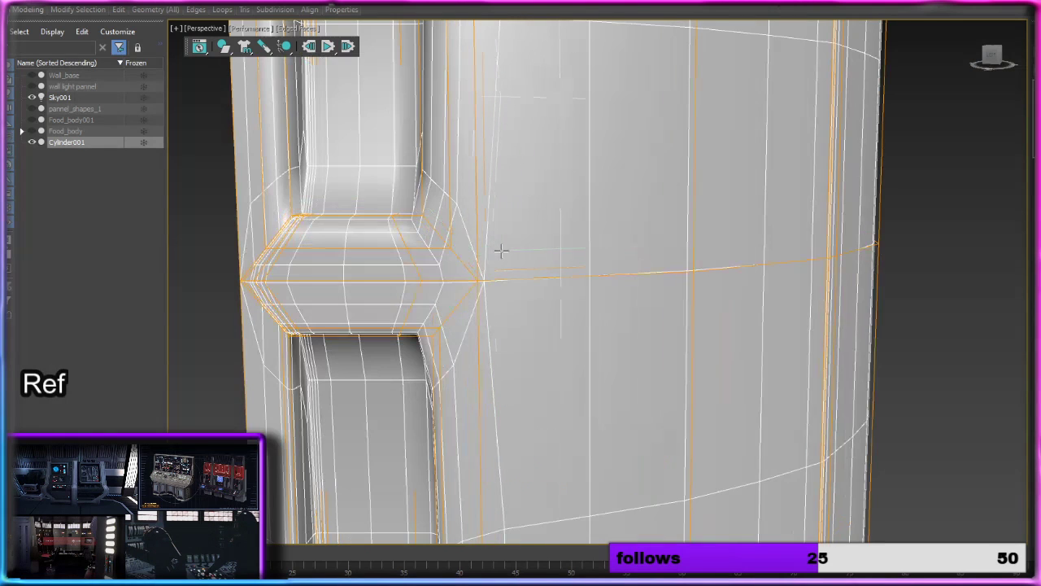
{"action": "left_click", "coordinate": [424, 216]}
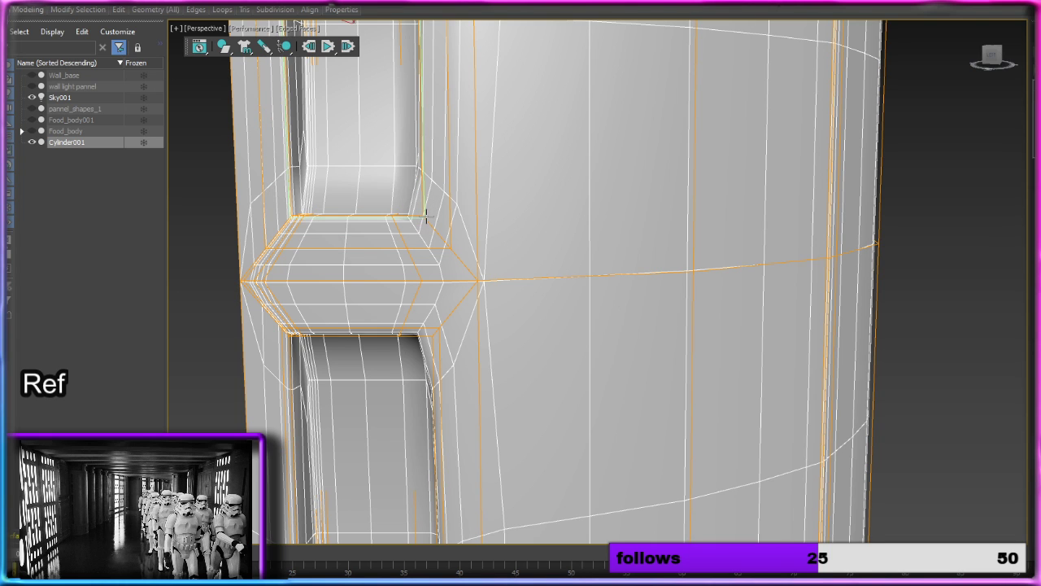
{"action": "left_click", "coordinate": [422, 239]}
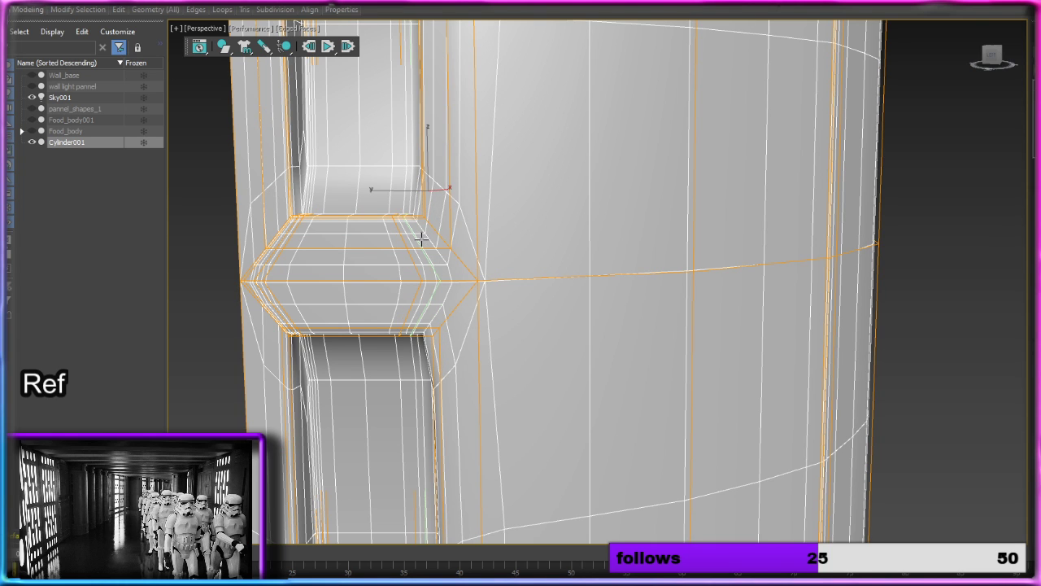
{"action": "left_click", "coordinate": [436, 200]}
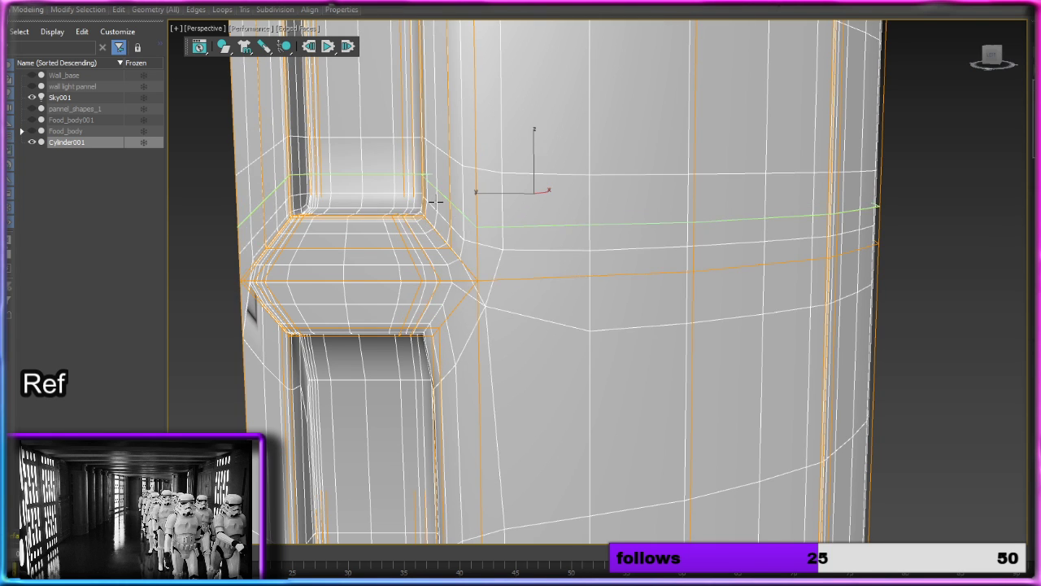
{"action": "left_click", "coordinate": [448, 334]}
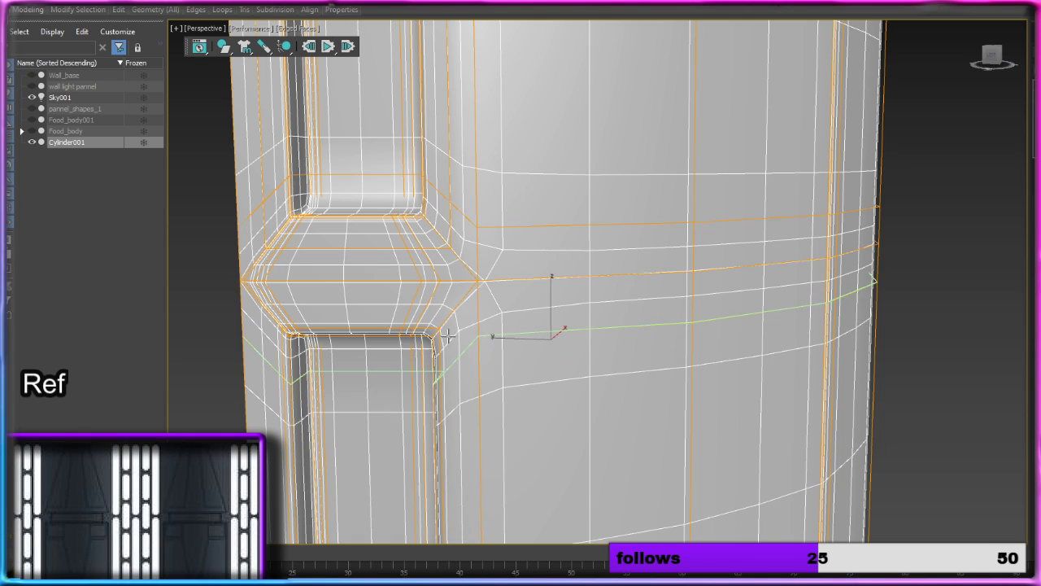
Step: Add horizontal support loops at the lowest slot's base, beneath the upper band and above the top slot divider, and leave edge editing
{"action": "mouse_move", "coordinate": [516, 477]}
{"action": "middle_mouse_down"}
{"action": "mouse_move", "coordinate": [516, 47]}
{"action": "mouse_move", "coordinate": [526, 485]}
{"action": "mouse_move", "coordinate": [502, 102]}
{"action": "mouse_move", "coordinate": [541, 89]}
{"action": "mouse_move", "coordinate": [539, 115]}
{"action": "middle_mouse_up"}
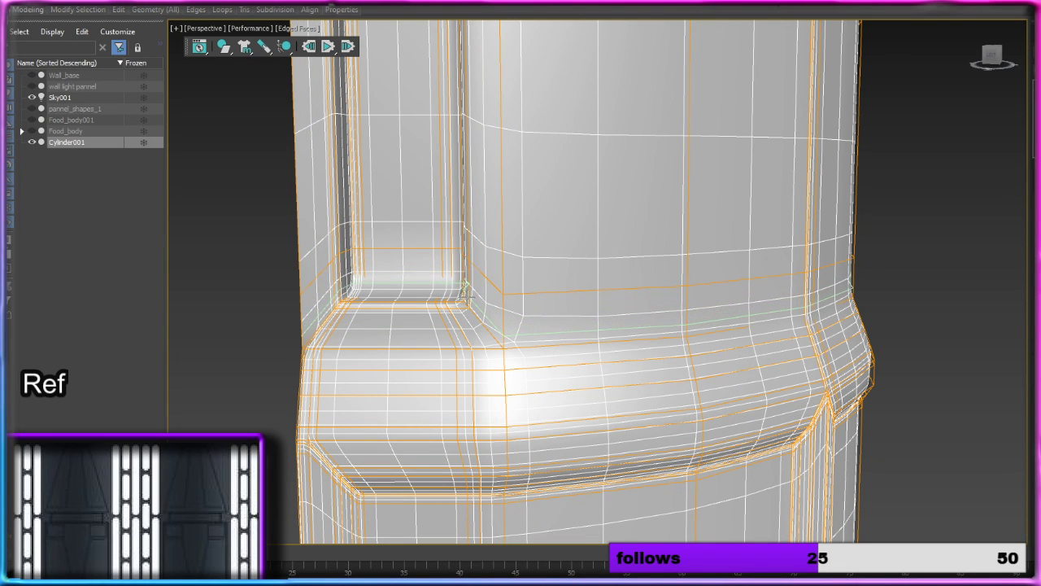
{"action": "left_click", "coordinate": [466, 300]}
{"action": "scroll", "coordinate": [466, 301], "scroll_direction": "down", "scroll_amount": 8}
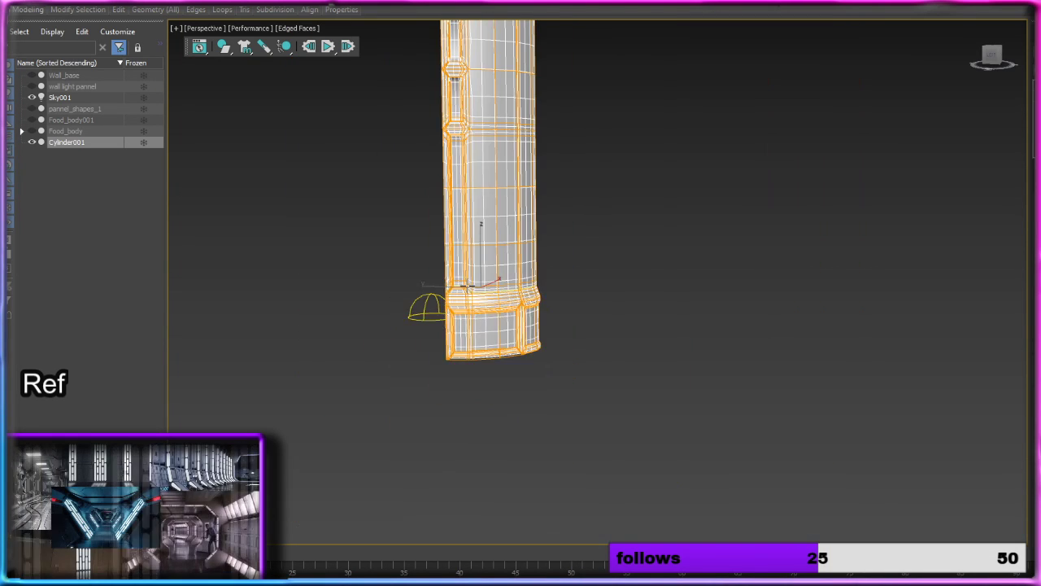
{"action": "middle_click_drag", "start_coordinate": [523, 145], "coordinate": [497, 462]}
{"action": "scroll", "coordinate": [468, 329], "scroll_direction": "up", "scroll_amount": 7}
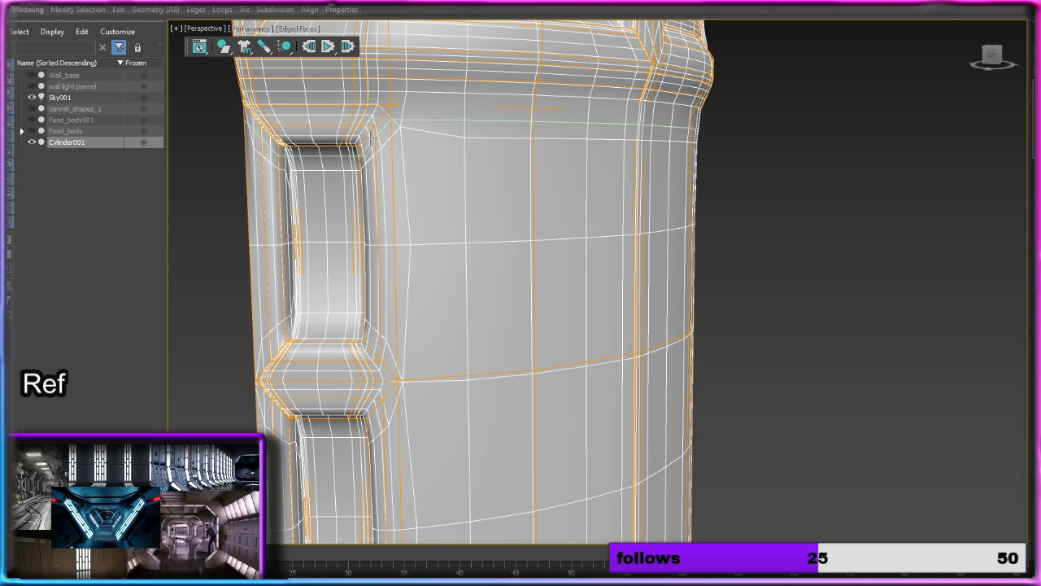
{"action": "left_click", "coordinate": [370, 135]}
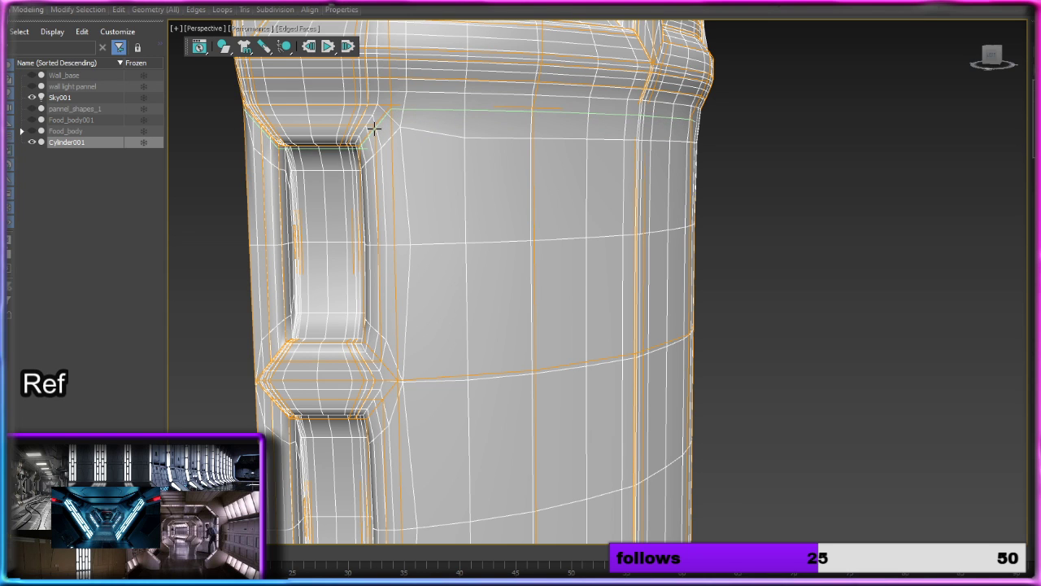
{"action": "left_click", "coordinate": [373, 128]}
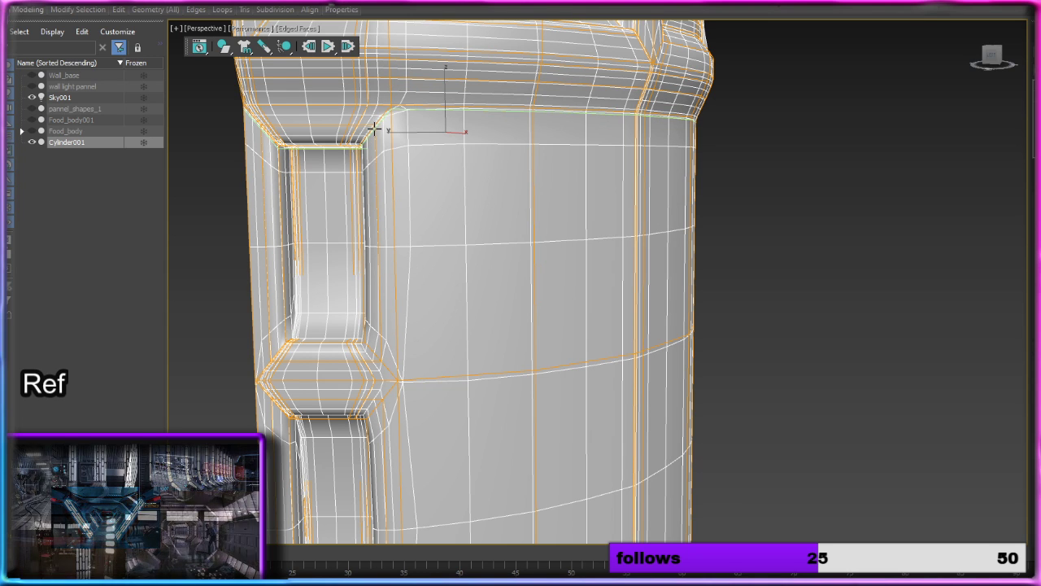
{"action": "left_click", "coordinate": [380, 356]}
{"action": "scroll", "coordinate": [379, 356], "scroll_direction": "down", "scroll_amount": 5}
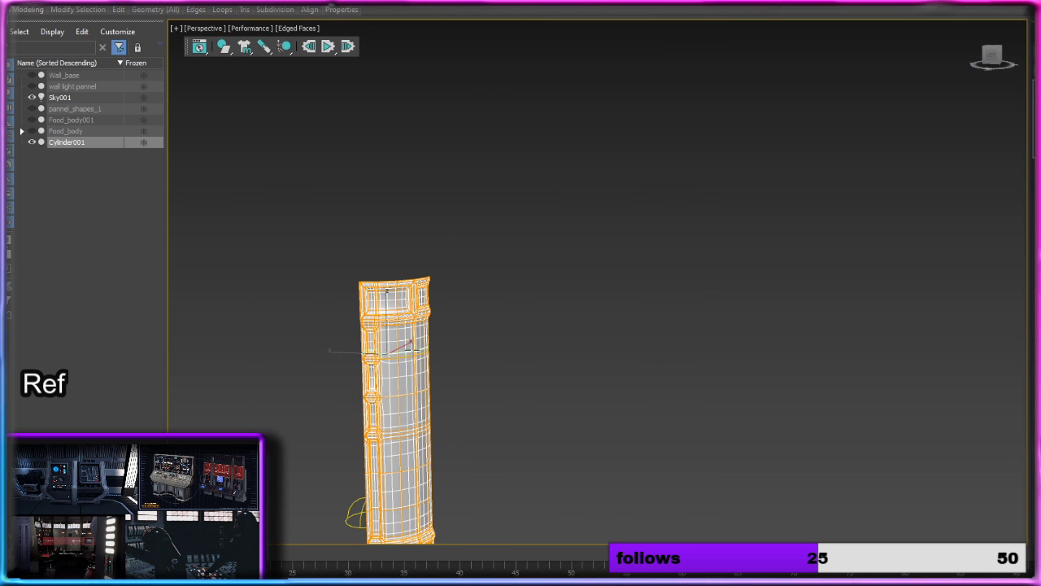
{"action": "middle_click_drag", "start_coordinate": [567, 364], "coordinate": [792, 246], "text": "alt"}
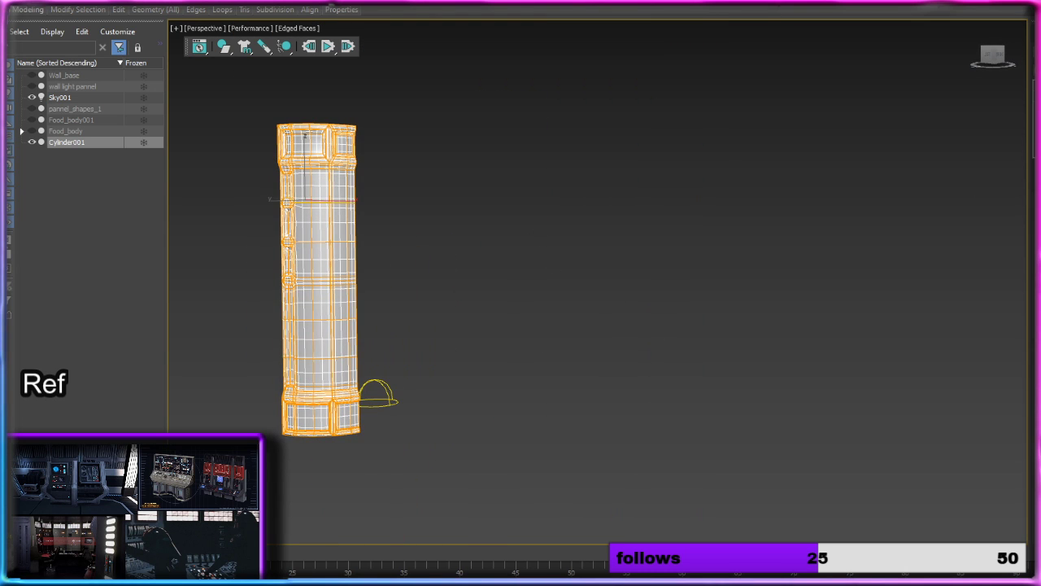
{"action": "key", "text": "2"}
Step: Convert the smoothed column to an editable poly and undo the conversion
{"action": "scroll", "coordinate": [345, 284], "scroll_direction": "up", "scroll_amount": 4}
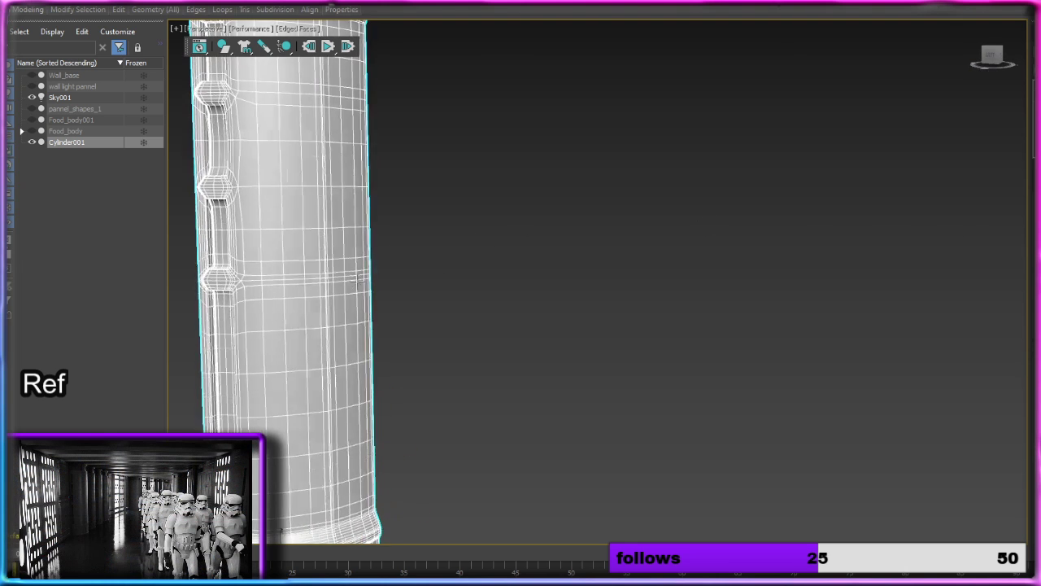
{"action": "middle_click_drag", "start_coordinate": [344, 284], "coordinate": [372, 286], "text": "alt"}
{"action": "right_click", "coordinate": [347, 261]}
{"action": "mouse_move", "coordinate": [423, 389]}
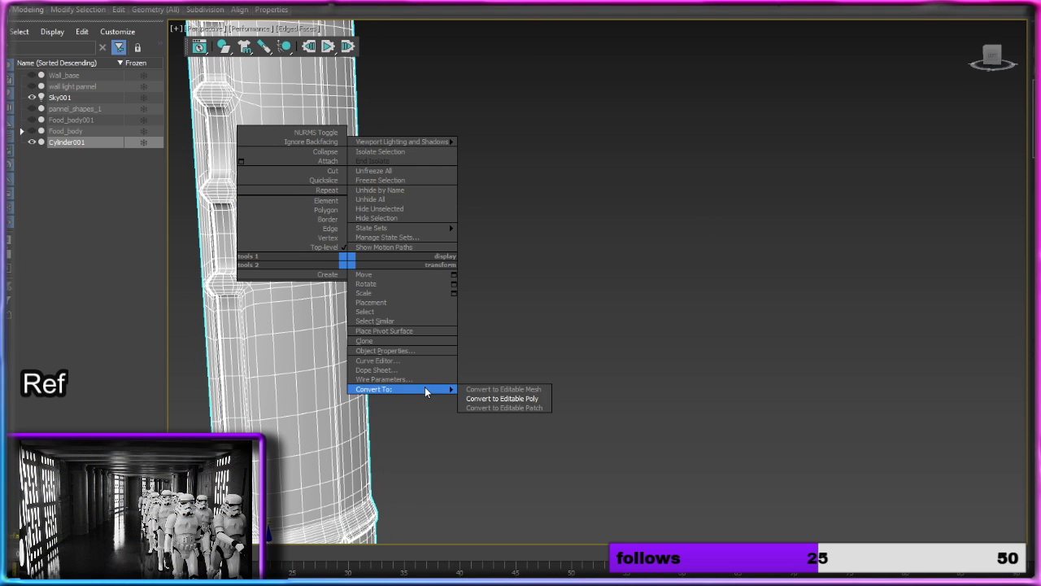
{"action": "left_click", "coordinate": [502, 399]}
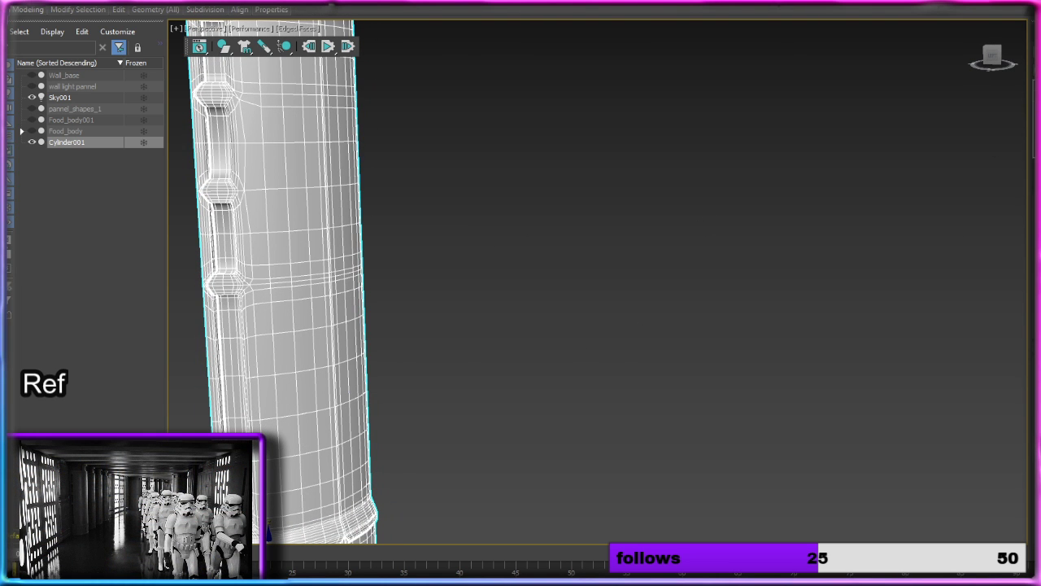
{"action": "key", "text": "ctrl+z"}
Step: Delete the column's smoothing modifier and mirror the unsmoothed half with a Symmetry modifier
{"action": "middle_click_drag", "start_coordinate": [704, 214], "coordinate": [601, 227], "text": "alt"}
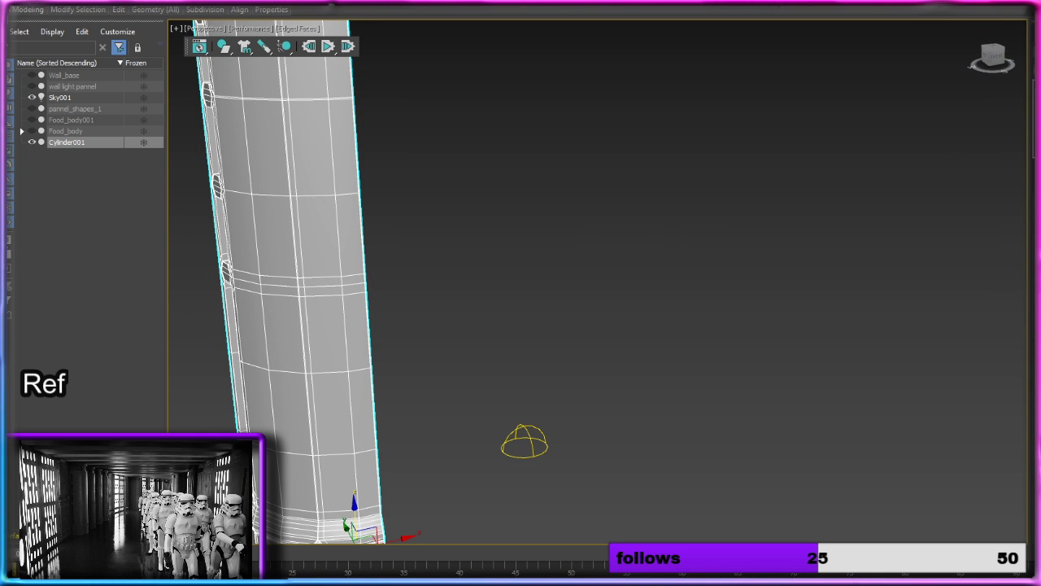
{"action": "right_click", "coordinate": [1036, 81]}
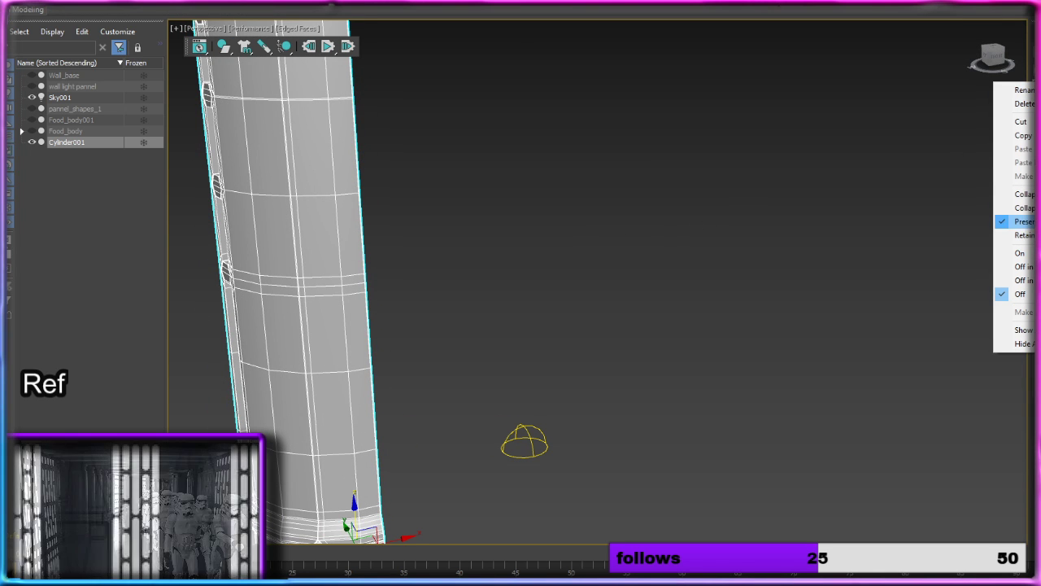
{"action": "left_click", "coordinate": [1016, 105]}
{"action": "middle_click_drag", "start_coordinate": [537, 262], "coordinate": [605, 247]}
{"action": "scroll", "coordinate": [584, 239], "scroll_direction": "down", "scroll_amount": 4}
{"action": "scroll", "coordinate": [552, 249], "scroll_direction": "up", "scroll_amount": 3}
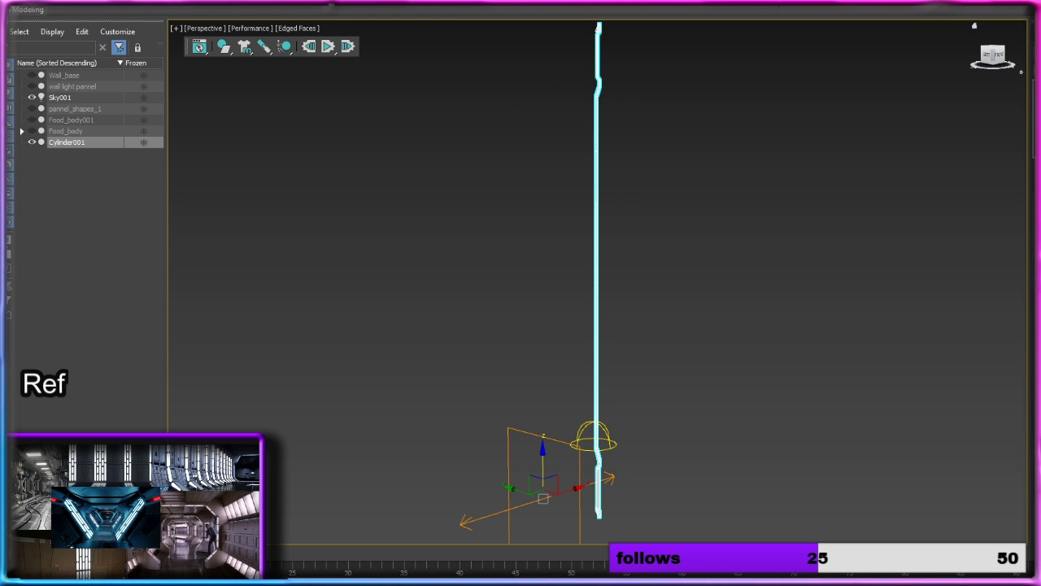
{"action": "middle_click_drag", "start_coordinate": [825, 259], "coordinate": [755, 252], "text": "alt"}
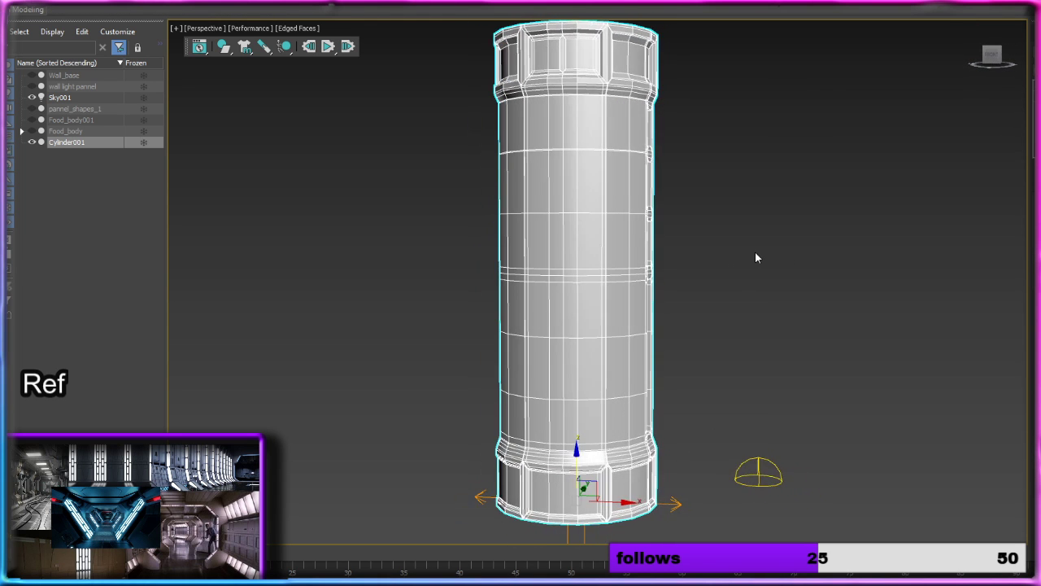
Step: Shift the Symmetry mirror plane slightly along X to narrow the column and its central band panels
{"action": "scroll", "coordinate": [755, 253], "scroll_direction": "up", "scroll_amount": 1}
{"action": "middle_click_drag", "start_coordinate": [651, 442], "coordinate": [681, 545]}
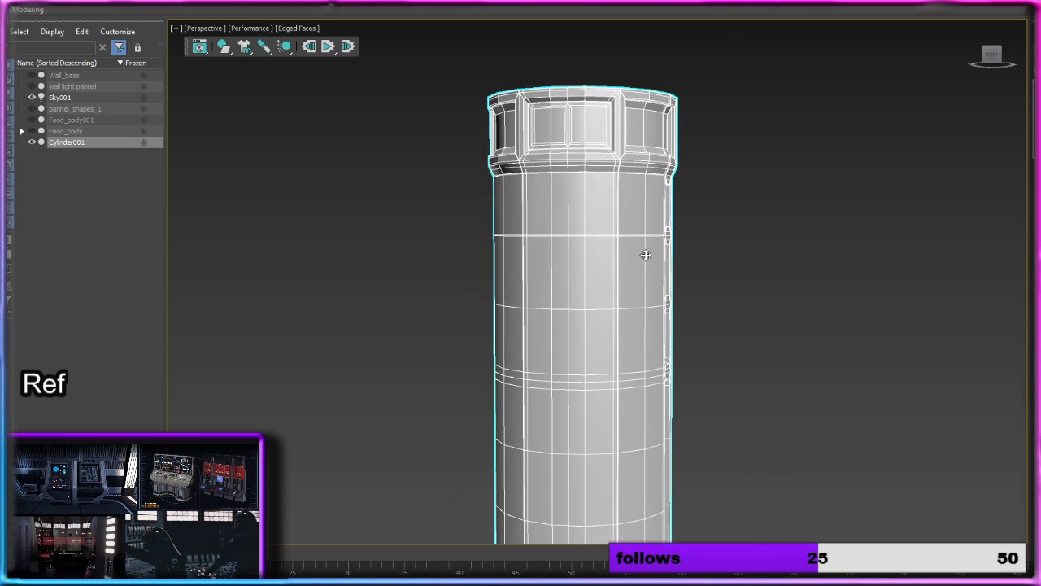
{"action": "scroll", "coordinate": [645, 254], "scroll_direction": "up", "scroll_amount": 2}
{"action": "middle_click_drag", "start_coordinate": [616, 158], "coordinate": [594, 314]}
{"action": "scroll", "coordinate": [595, 314], "scroll_direction": "up", "scroll_amount": 2}
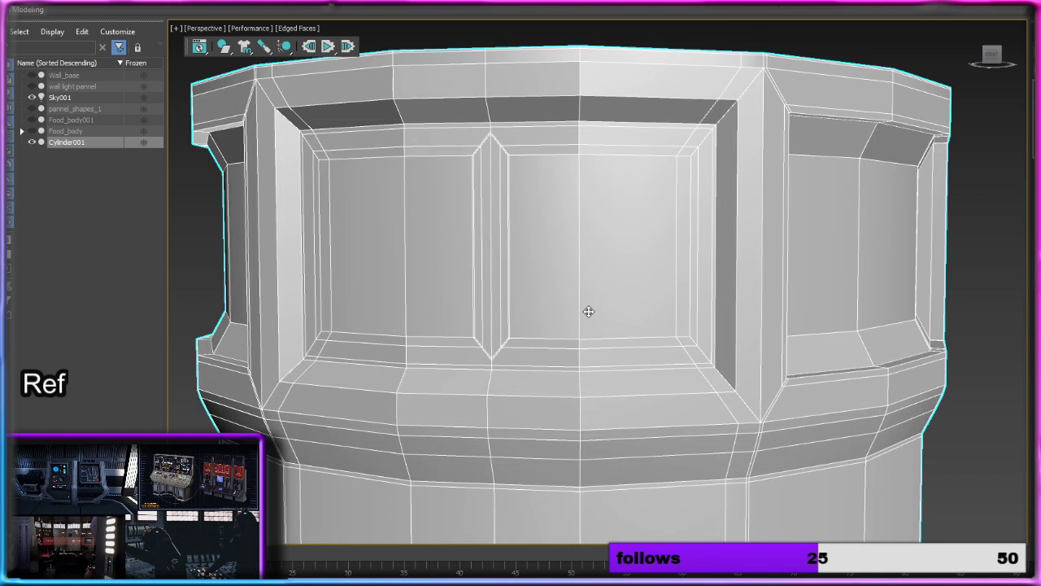
{"action": "scroll", "coordinate": [589, 311], "scroll_direction": "down", "scroll_amount": 4}
{"action": "middle_click_drag", "start_coordinate": [682, 388], "coordinate": [655, 155]}
{"action": "scroll", "coordinate": [680, 211], "scroll_direction": "down", "scroll_amount": 3}
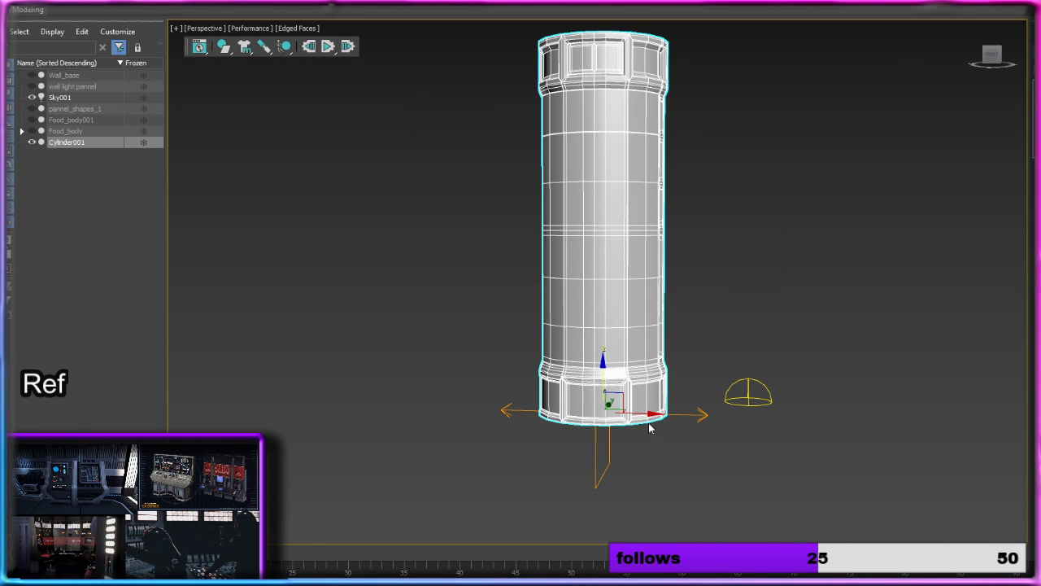
{"action": "mouse_move", "coordinate": [654, 414]}
{"action": "left_mouse_down"}
{"action": "mouse_move", "coordinate": [667, 414]}
{"action": "mouse_move", "coordinate": [640, 413]}
{"action": "left_mouse_up"}
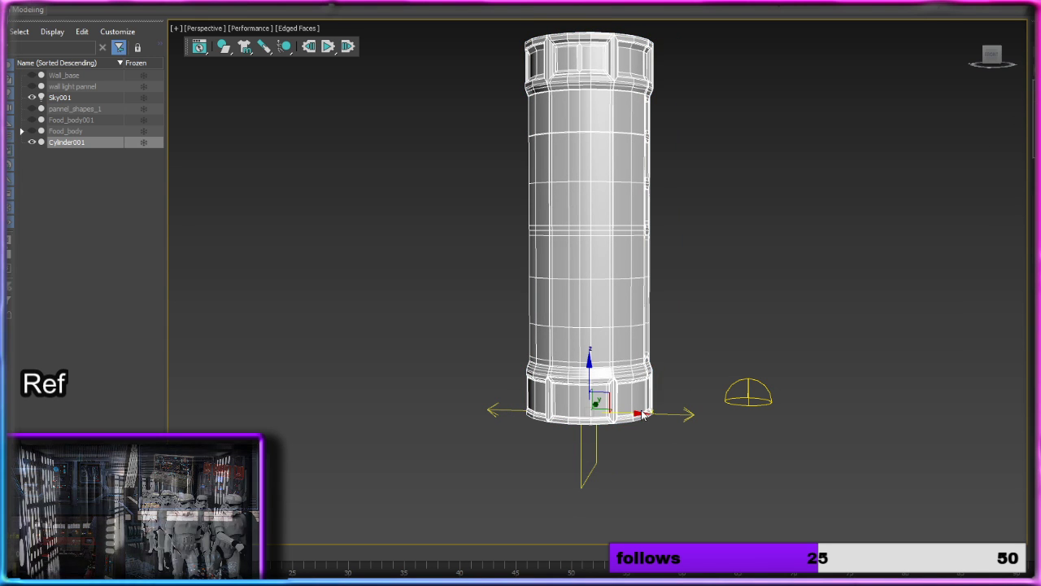
{"action": "mouse_move", "coordinate": [640, 414]}
{"action": "left_mouse_down"}
{"action": "mouse_move", "coordinate": [649, 414]}
{"action": "mouse_move", "coordinate": [636, 414]}
{"action": "left_mouse_up"}
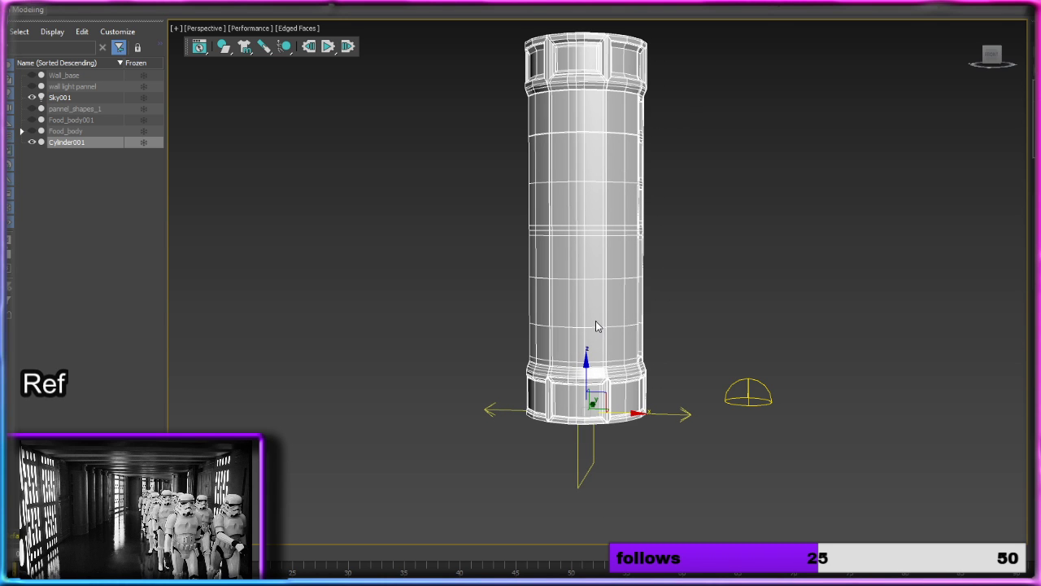
Step: Convert the mirrored column to an editable poly
{"action": "middle_click_drag", "start_coordinate": [596, 325], "coordinate": [639, 338], "text": "alt"}
{"action": "right_click", "coordinate": [620, 278]}
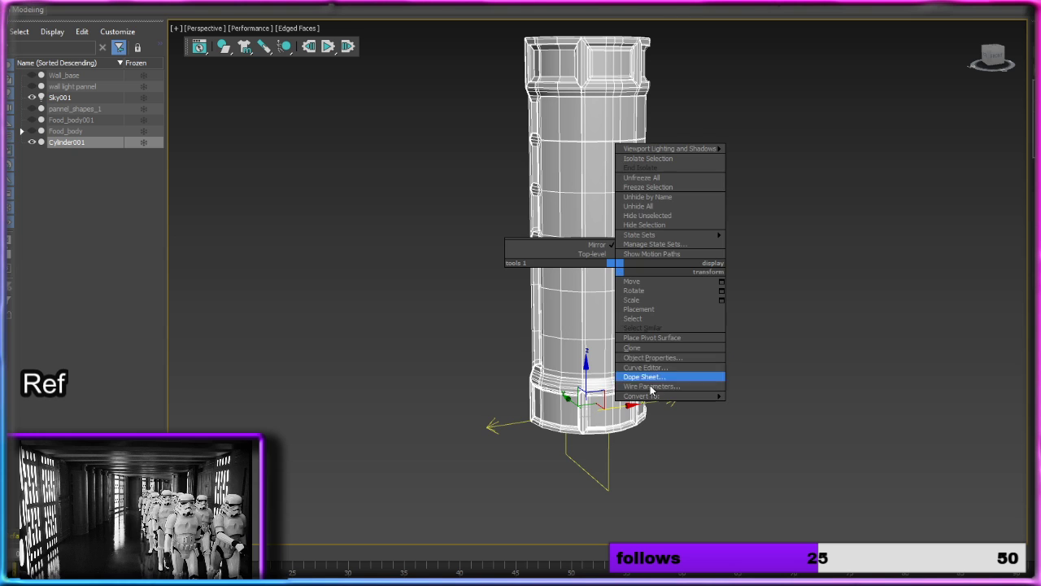
{"action": "mouse_move", "coordinate": [708, 400]}
{"action": "left_click", "coordinate": [752, 401]}
Step: Select the column and examine its front seam and side slots in edge editing
{"action": "middle_click_drag", "start_coordinate": [675, 284], "coordinate": [690, 412]}
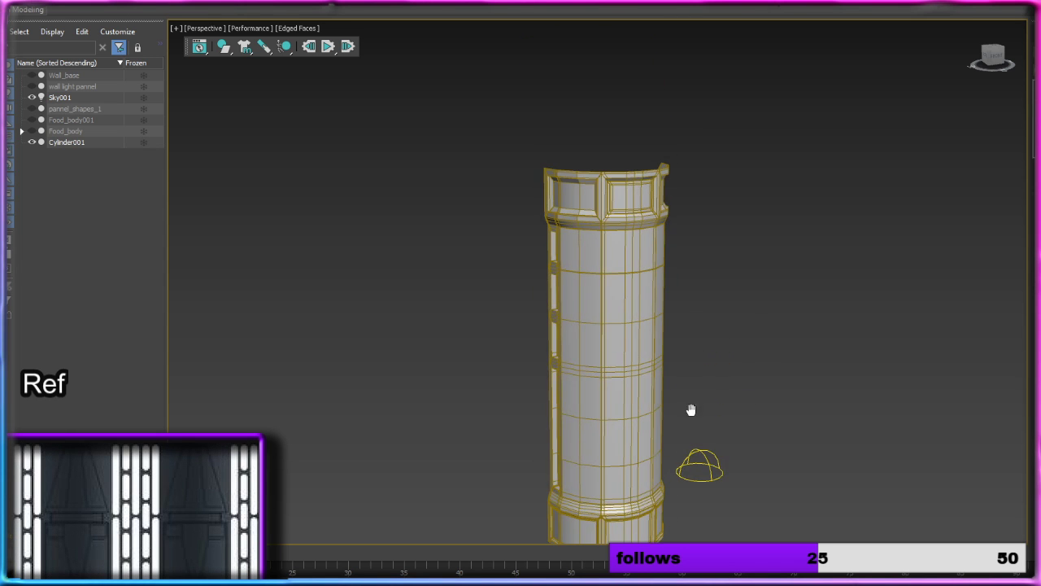
{"action": "scroll", "coordinate": [630, 269], "scroll_direction": "up", "scroll_amount": 5}
{"action": "left_click", "coordinate": [638, 266]}
{"action": "middle_click_drag", "start_coordinate": [638, 267], "coordinate": [643, 261], "text": "alt"}
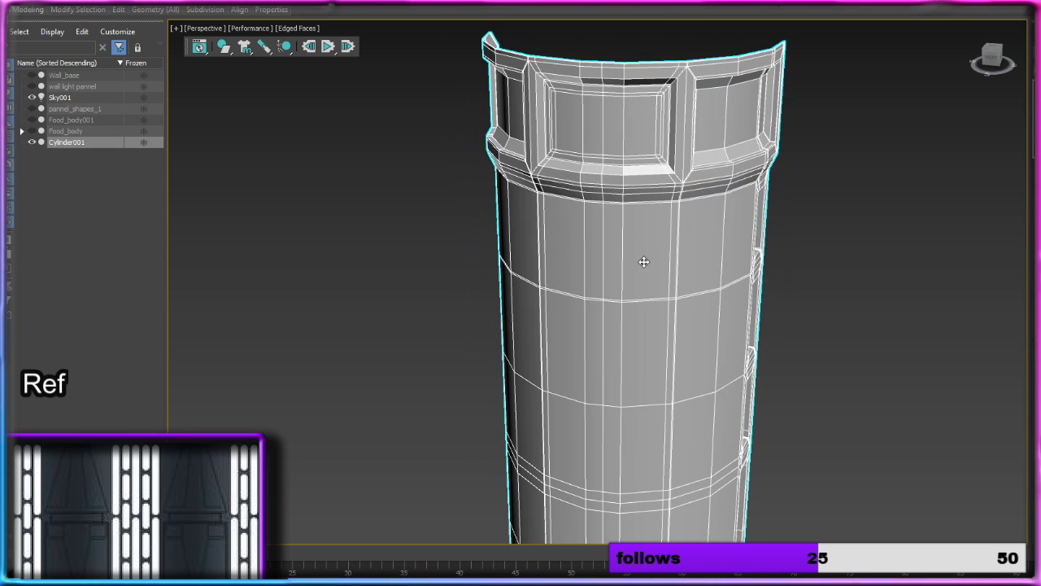
{"action": "key", "text": "2"}
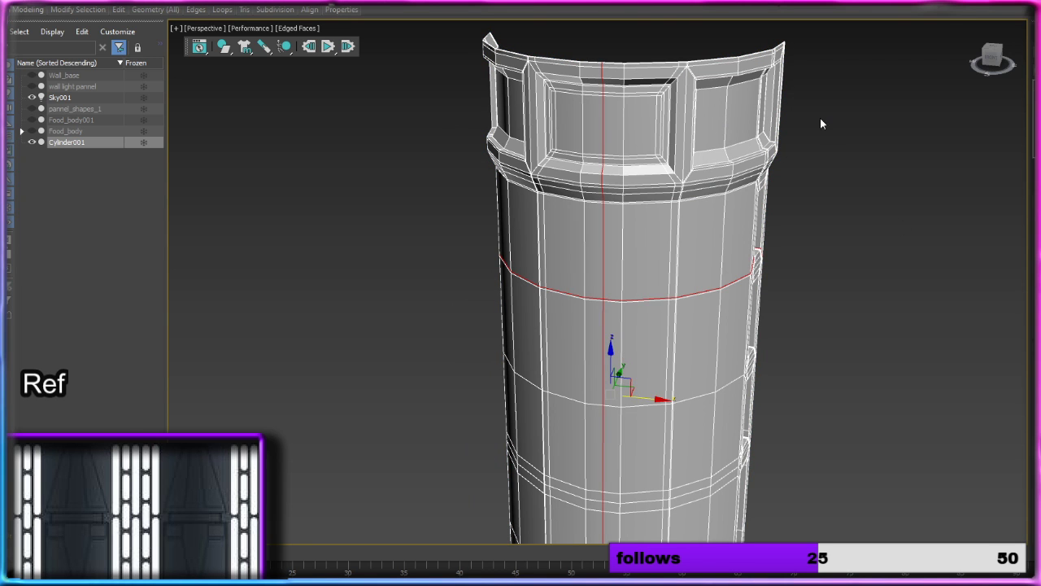
{"action": "middle_click_drag", "start_coordinate": [821, 124], "coordinate": [787, 273], "text": "alt"}
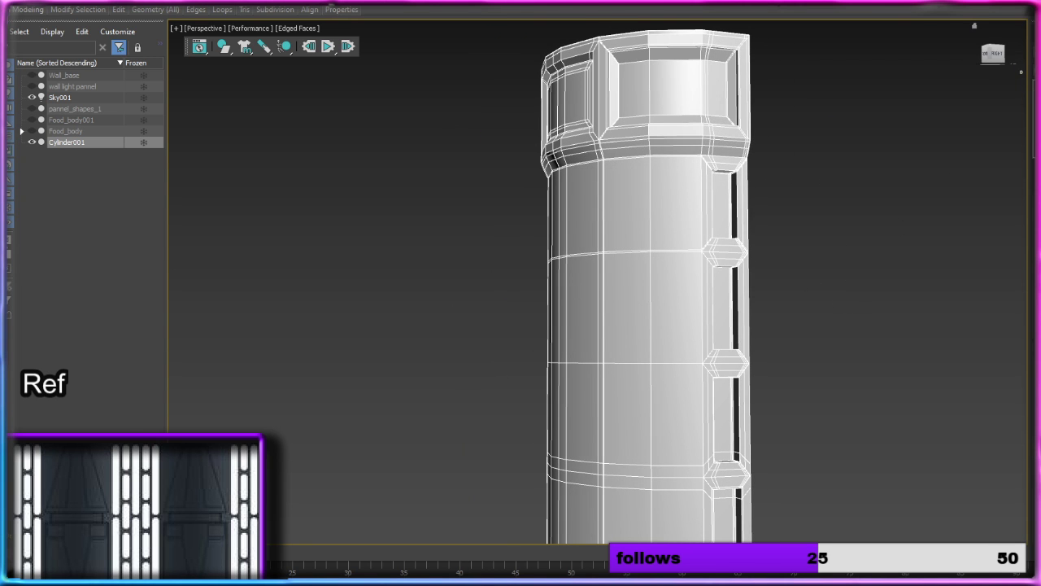
{"action": "key", "text": "2"}
Step: Rename the column object Tube_thingy and deselect it
{"action": "scroll", "coordinate": [744, 255], "scroll_direction": "down", "scroll_amount": 3}
{"action": "middle_click_drag", "start_coordinate": [743, 254], "coordinate": [825, 258], "text": "alt"}
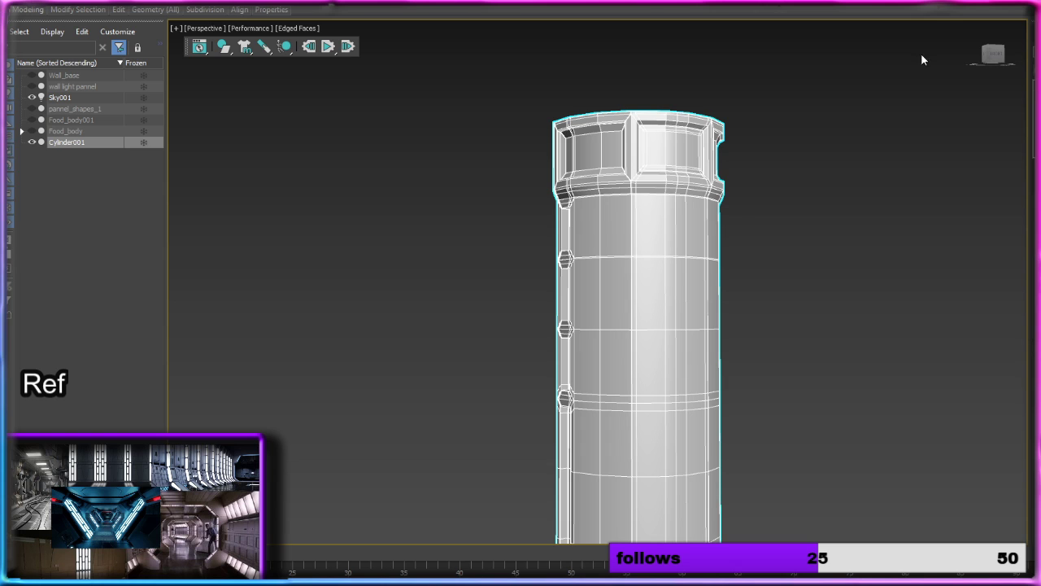
{"action": "left_click", "coordinate": [861, 174]}
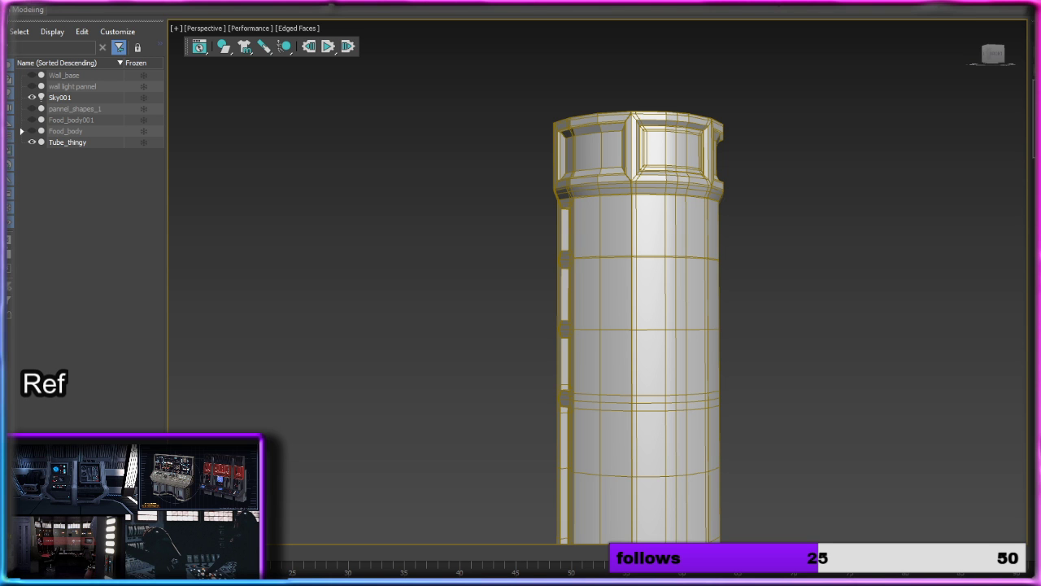
Step: Bring up the stormtrooper corridor reference image and examine the round wall columns from their tops to the floor
{"action": "left_click_drag", "start_coordinate": [2, 64], "coordinate": [687, 22]}
{"action": "left_click_drag", "start_coordinate": [1040, 583], "coordinate": [1032, 517]}
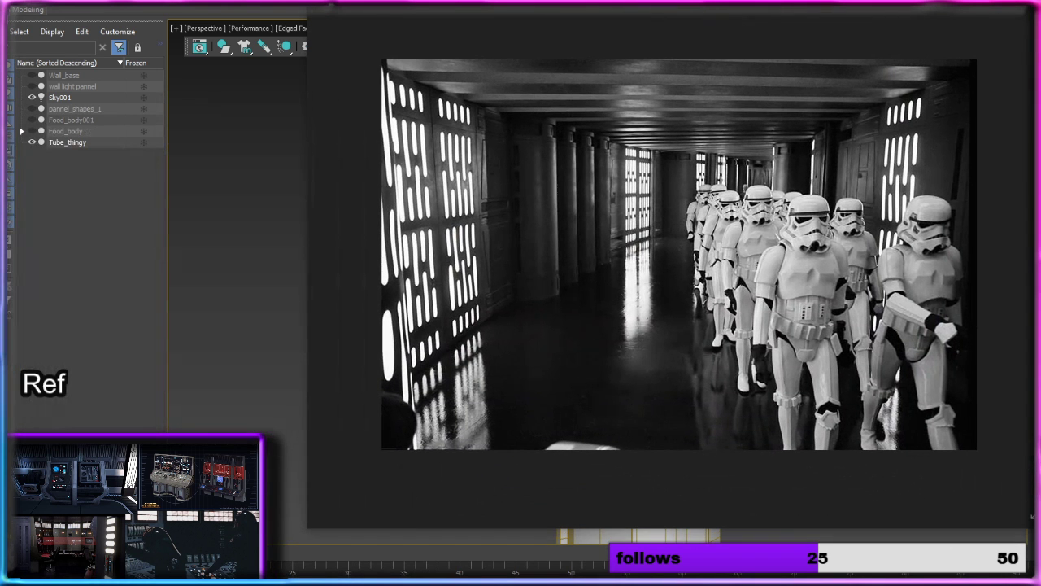
{"action": "left_click", "coordinate": [625, 6]}
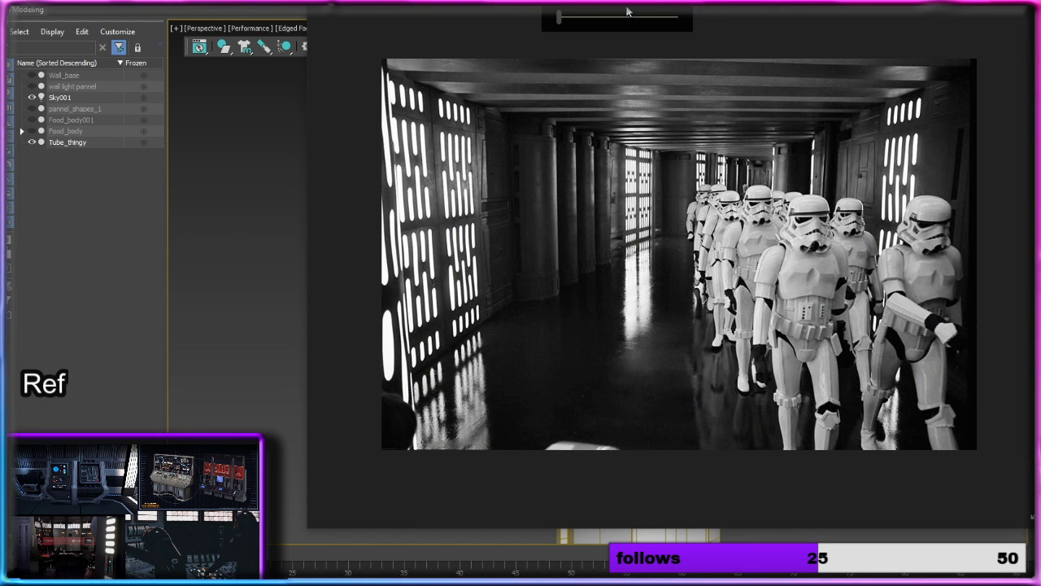
{"action": "left_click", "coordinate": [632, 17]}
{"action": "left_click_drag", "start_coordinate": [585, 172], "coordinate": [794, 321]}
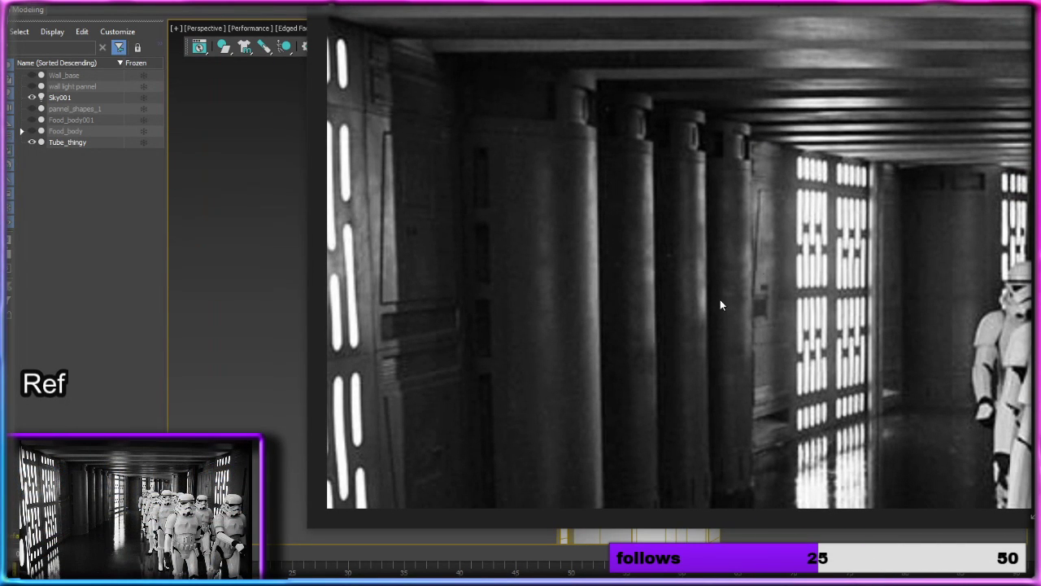
{"action": "left_click_drag", "start_coordinate": [739, 390], "coordinate": [737, 157]}
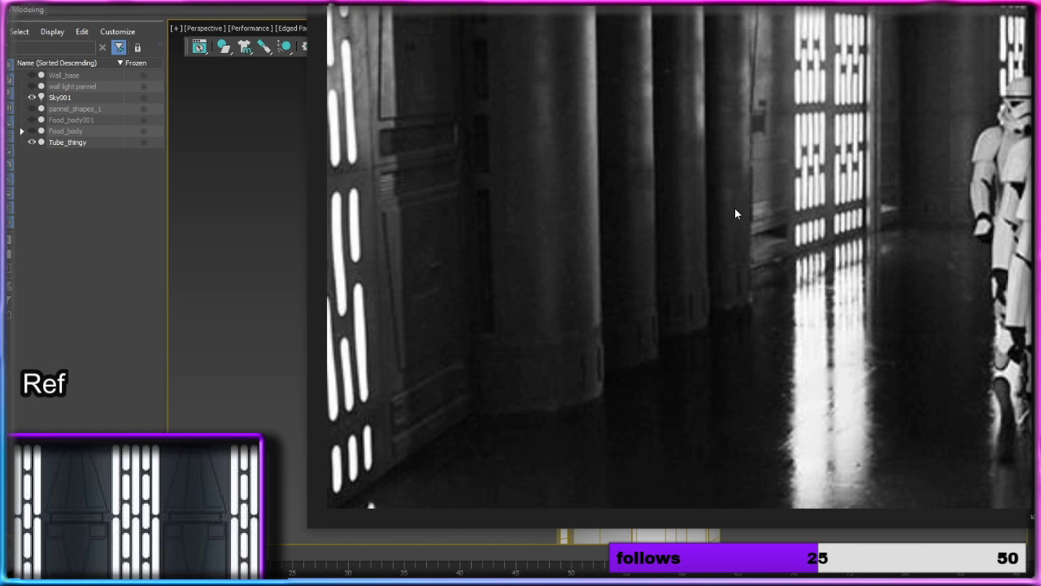
Step: Recheck the reference columns, select the column and unhide the Food_body figure and the wall light pannel
{"action": "left_click_drag", "start_coordinate": [983, 23], "coordinate": [853, 240]}
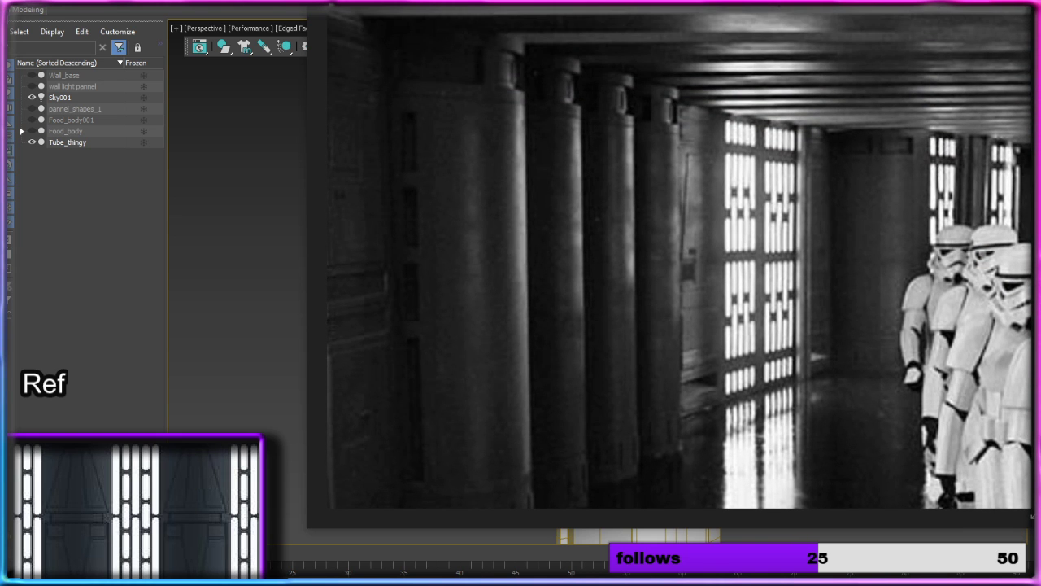
{"action": "key", "text": "alt+Tab"}
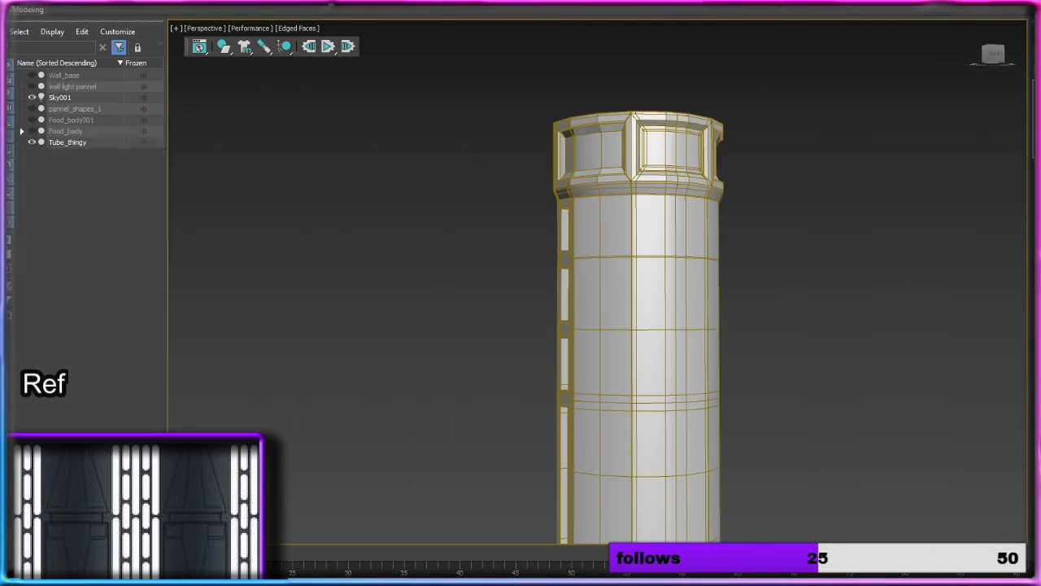
{"action": "left_click", "coordinate": [708, 297]}
{"action": "middle_click_drag", "start_coordinate": [709, 297], "coordinate": [748, 310], "text": "alt"}
{"action": "middle_click_drag", "start_coordinate": [748, 311], "coordinate": [655, 166]}
{"action": "scroll", "coordinate": [694, 148], "scroll_direction": "down", "scroll_amount": 3}
{"action": "left_click", "coordinate": [31, 132]}
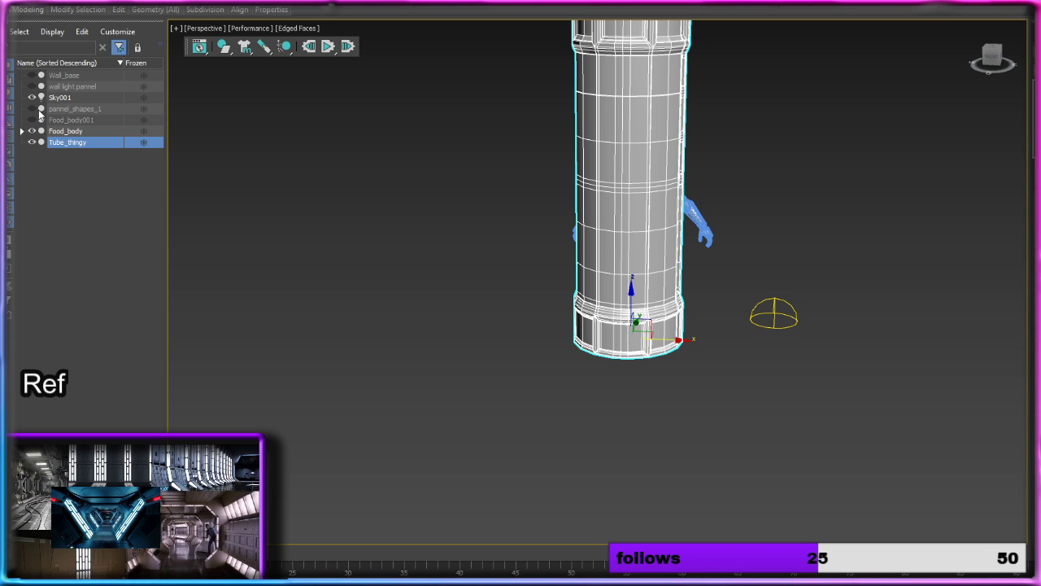
{"action": "left_click", "coordinate": [33, 86]}
Step: Scale the column down slightly and uniformly to suit the figure and the wall light panel
{"action": "middle_click_drag", "start_coordinate": [569, 232], "coordinate": [644, 282], "text": "alt"}
{"action": "key", "text": "r"}
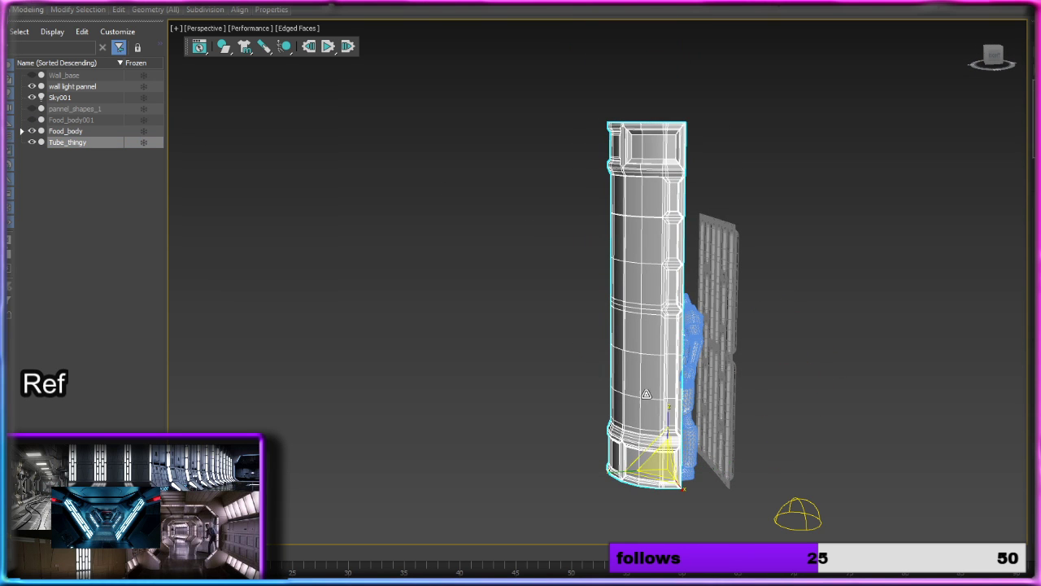
{"action": "left_click_drag", "start_coordinate": [670, 414], "coordinate": [671, 416]}
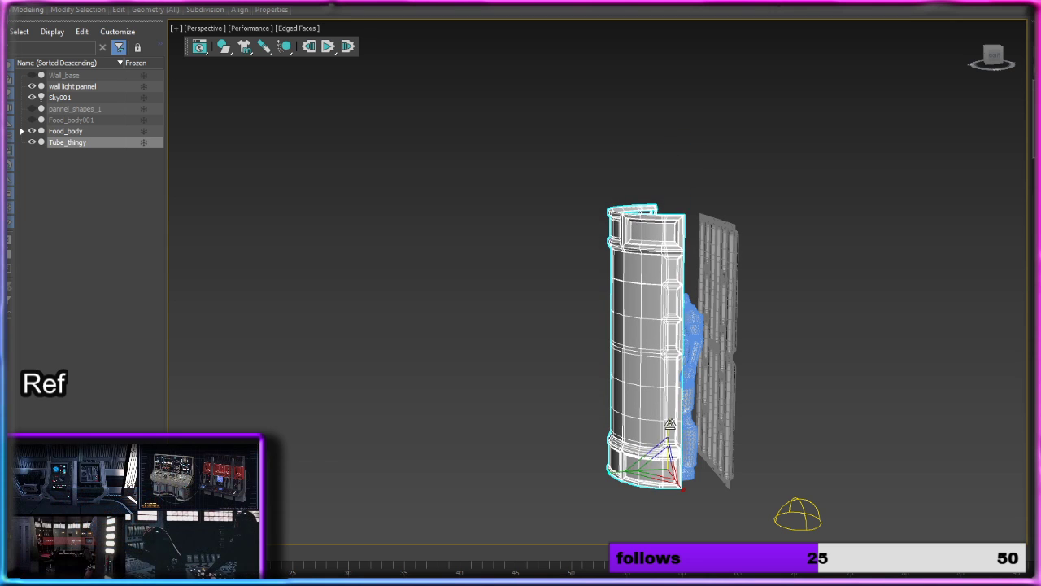
{"action": "middle_click_drag", "start_coordinate": [672, 416], "coordinate": [868, 420], "text": "alt"}
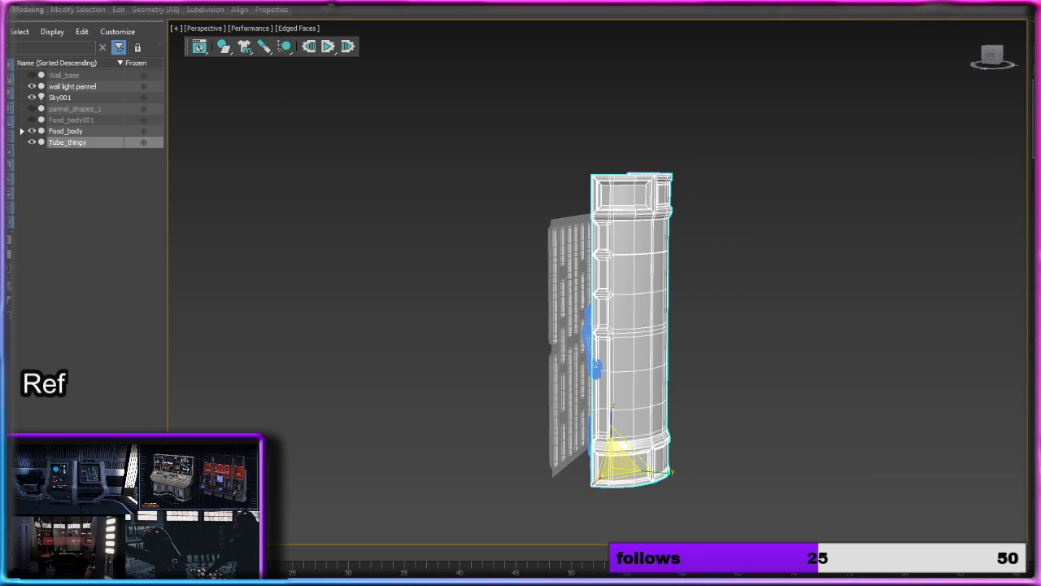
Step: Move the column beside the wall light panel so their side edges meet
{"action": "middle_click_drag", "start_coordinate": [774, 355], "coordinate": [686, 353], "text": "alt"}
{"action": "middle_click_drag", "start_coordinate": [680, 465], "coordinate": [732, 448], "text": "alt"}
{"action": "mouse_move", "coordinate": [783, 415]}
{"action": "left_mouse_down"}
{"action": "mouse_move", "coordinate": [756, 410]}
{"action": "mouse_move", "coordinate": [769, 411]}
{"action": "left_mouse_up"}
{"action": "scroll", "coordinate": [768, 411], "scroll_direction": "up", "scroll_amount": 2}
{"action": "left_click_drag", "start_coordinate": [735, 381], "coordinate": [722, 391]}
{"action": "middle_click_drag", "start_coordinate": [721, 390], "coordinate": [828, 368], "text": "alt"}
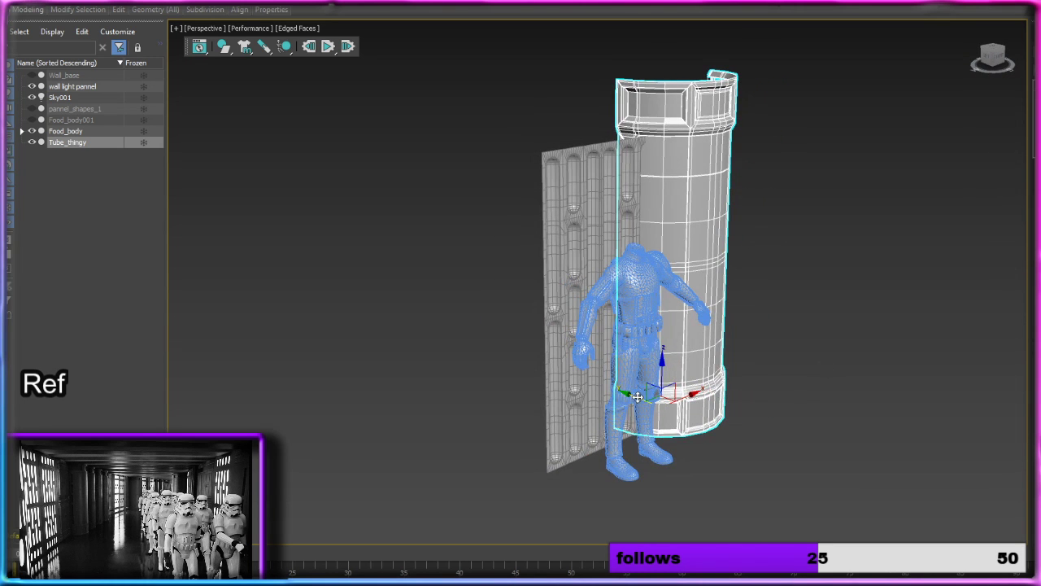
{"action": "left_click_drag", "start_coordinate": [638, 396], "coordinate": [656, 401]}
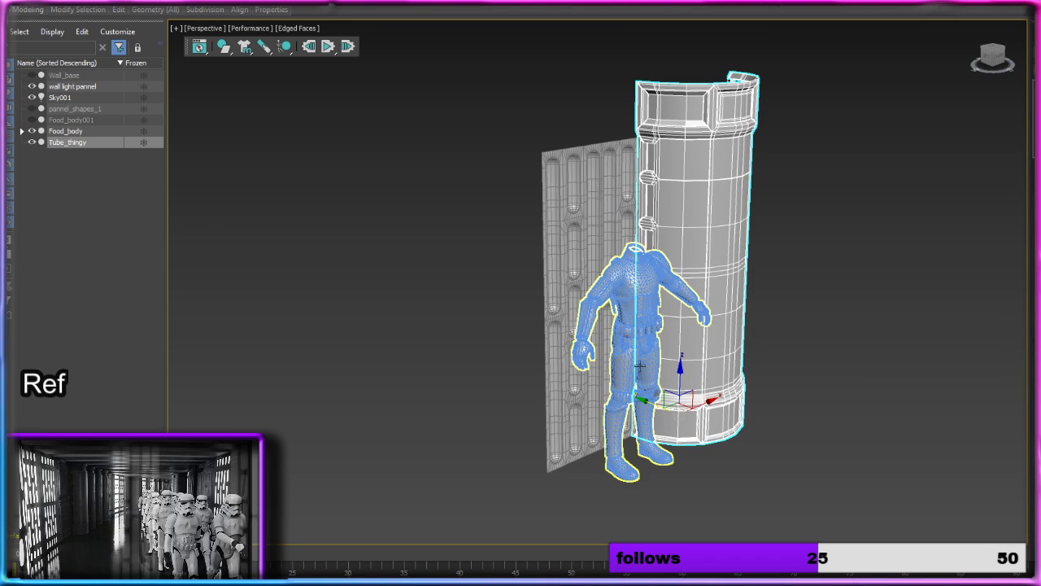
Step: Hide the Food_body figure, clear the selection and turn off Edged Faces in the viewport
{"action": "left_click", "coordinate": [32, 131]}
{"action": "left_click", "coordinate": [808, 402]}
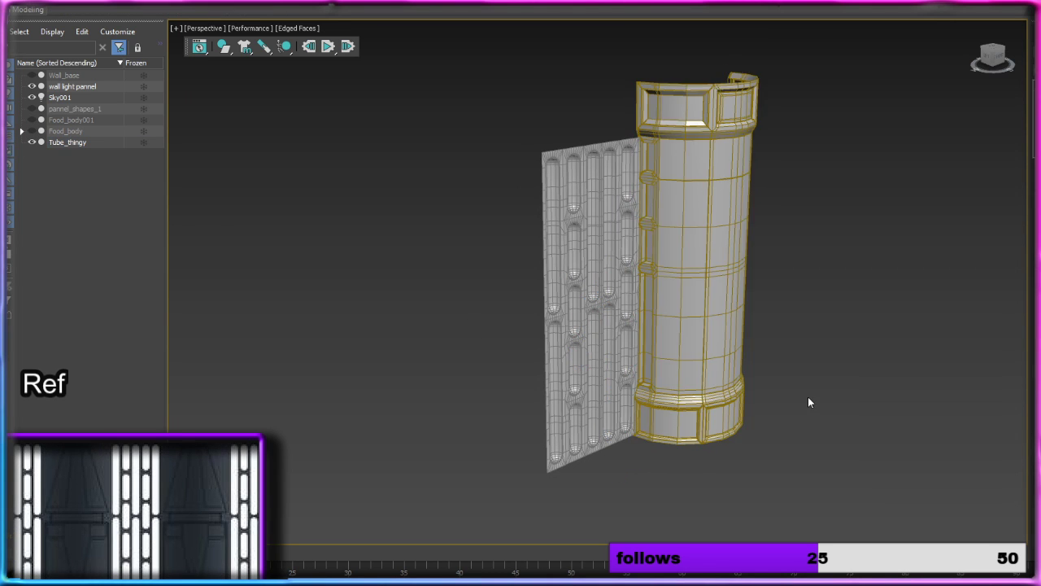
{"action": "middle_click_drag", "start_coordinate": [808, 402], "coordinate": [773, 372], "text": "alt"}
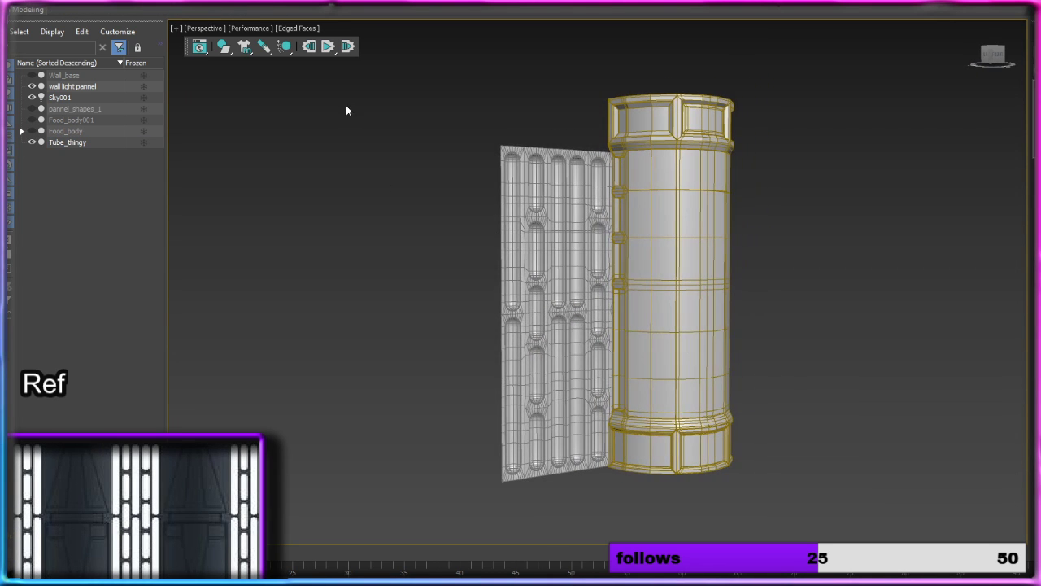
{"action": "left_click", "coordinate": [295, 29]}
{"action": "left_click", "coordinate": [358, 167]}
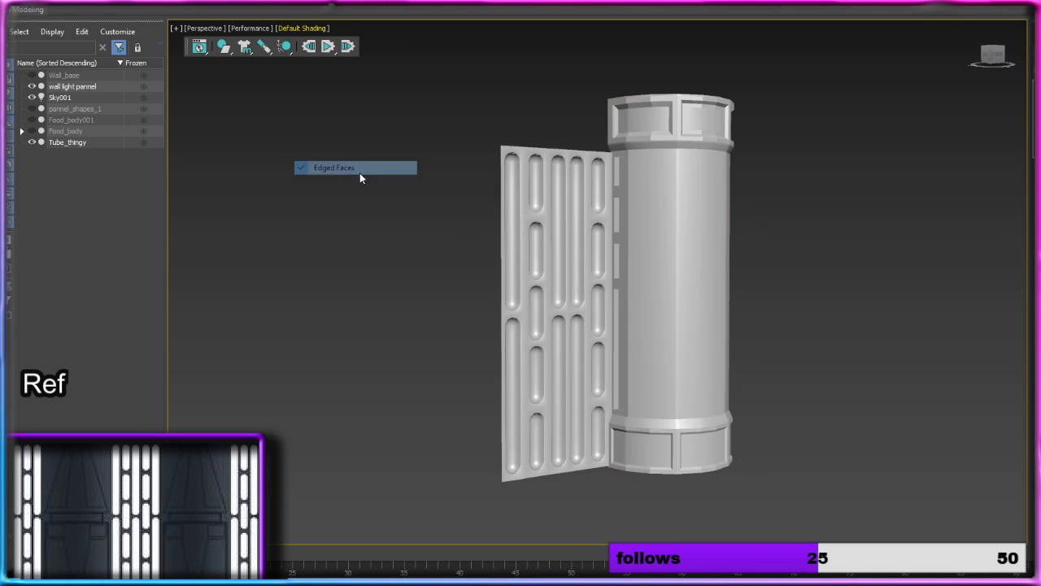
{"action": "mouse_move", "coordinate": [669, 284]}
{"action": "middle_mouse_down", "text": "alt"}
{"action": "mouse_move", "coordinate": [662, 297]}
{"action": "mouse_move", "coordinate": [677, 296]}
{"action": "middle_mouse_up", "text": "alt"}
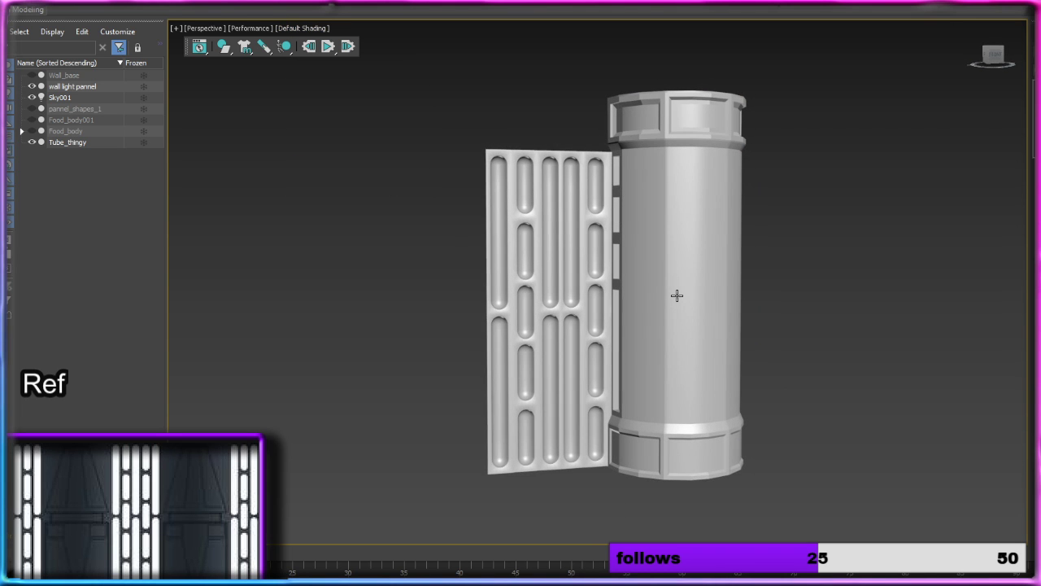
Step: Select the column's whole mesh at element level and examine the shading across its facets, flanges and slots
{"action": "left_click", "coordinate": [675, 295]}
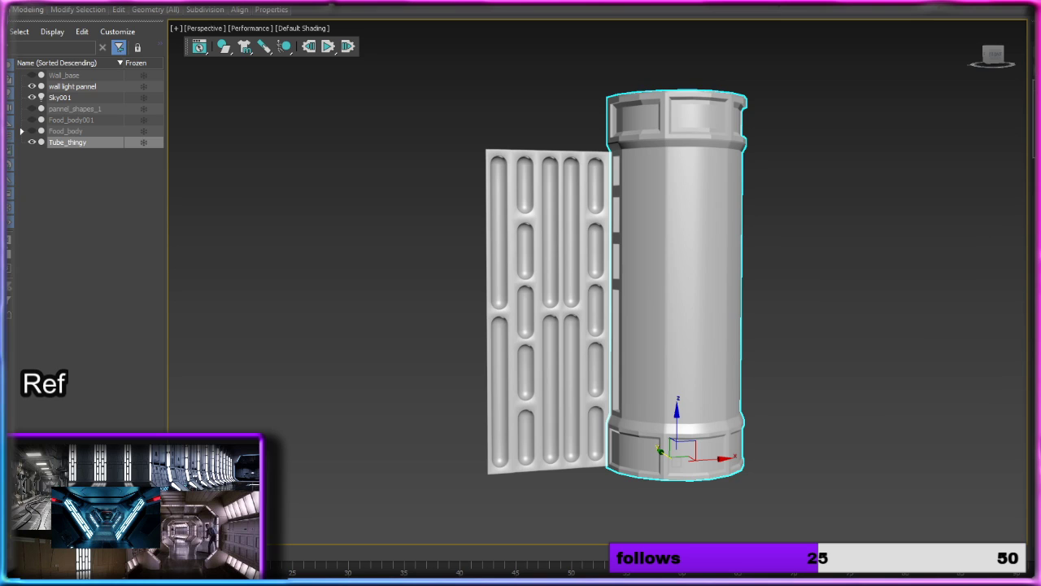
{"action": "key", "text": "5"}
{"action": "left_click", "coordinate": [697, 214]}
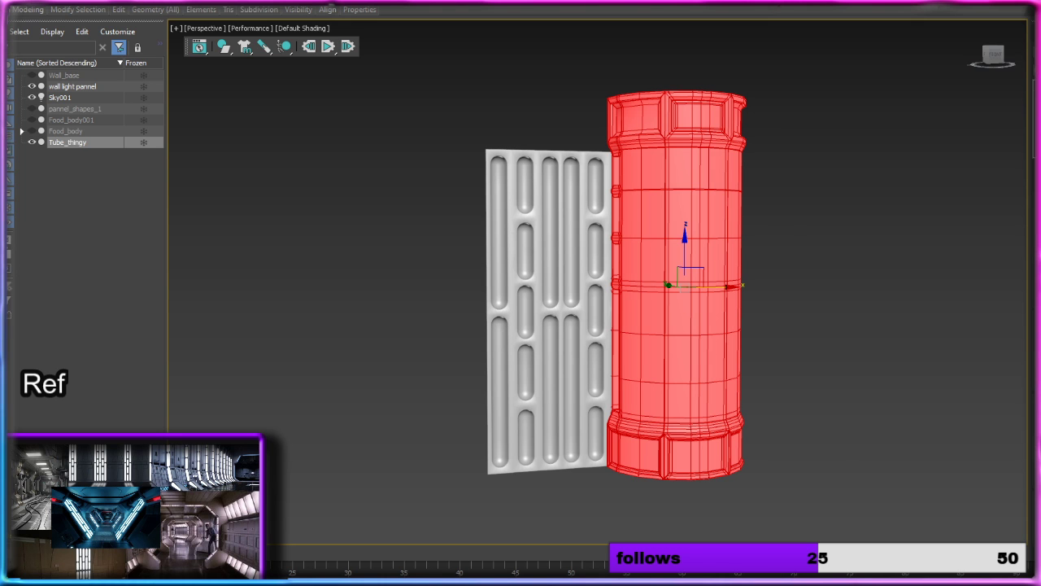
{"action": "left_click", "coordinate": [921, 371]}
{"action": "scroll", "coordinate": [810, 340], "scroll_direction": "up", "scroll_amount": 2}
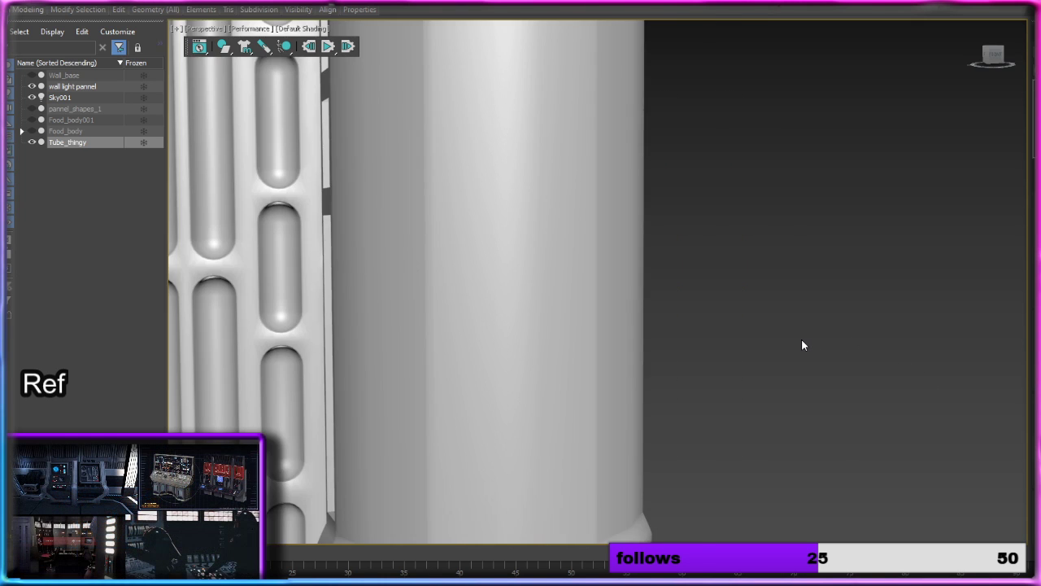
{"action": "scroll", "coordinate": [801, 341], "scroll_direction": "down", "scroll_amount": 1}
{"action": "scroll", "coordinate": [801, 350], "scroll_direction": "down", "scroll_amount": 1}
{"action": "left_click", "coordinate": [598, 337]}
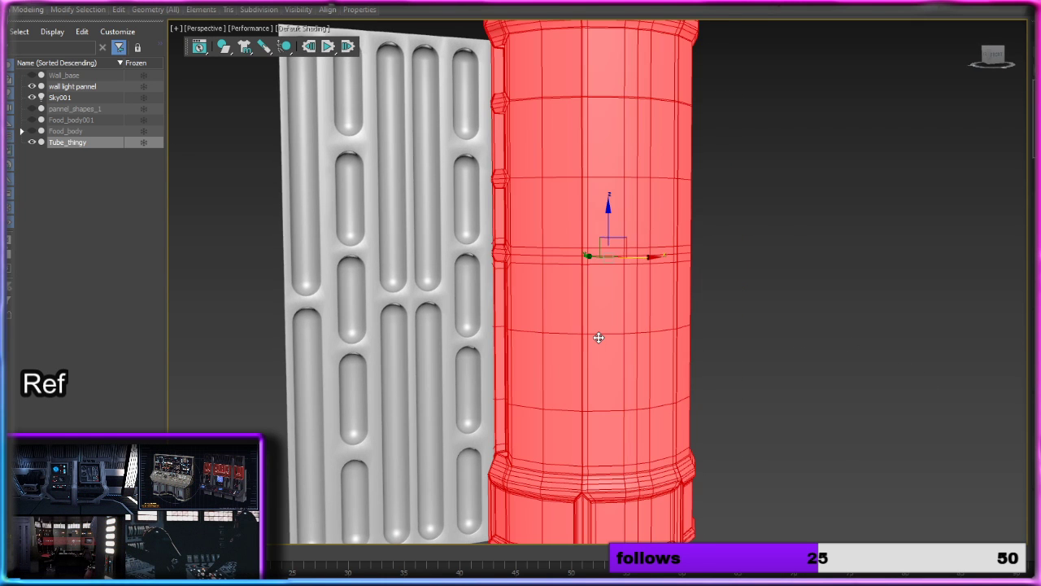
{"action": "scroll", "coordinate": [619, 310], "scroll_direction": "down", "scroll_amount": 3}
{"action": "left_click_drag", "start_coordinate": [643, 283], "coordinate": [665, 284]}
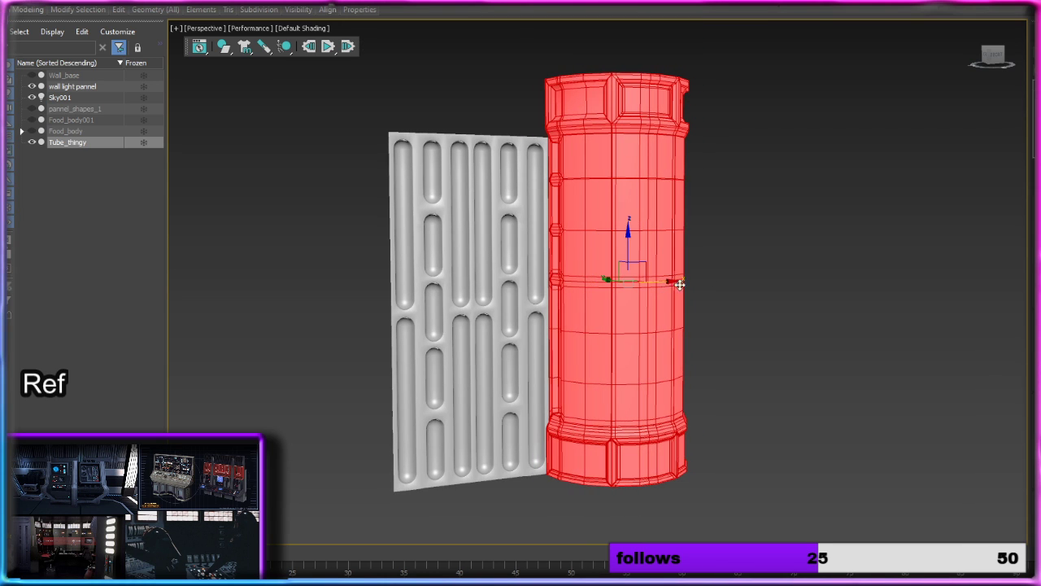
{"action": "left_click", "coordinate": [728, 261]}
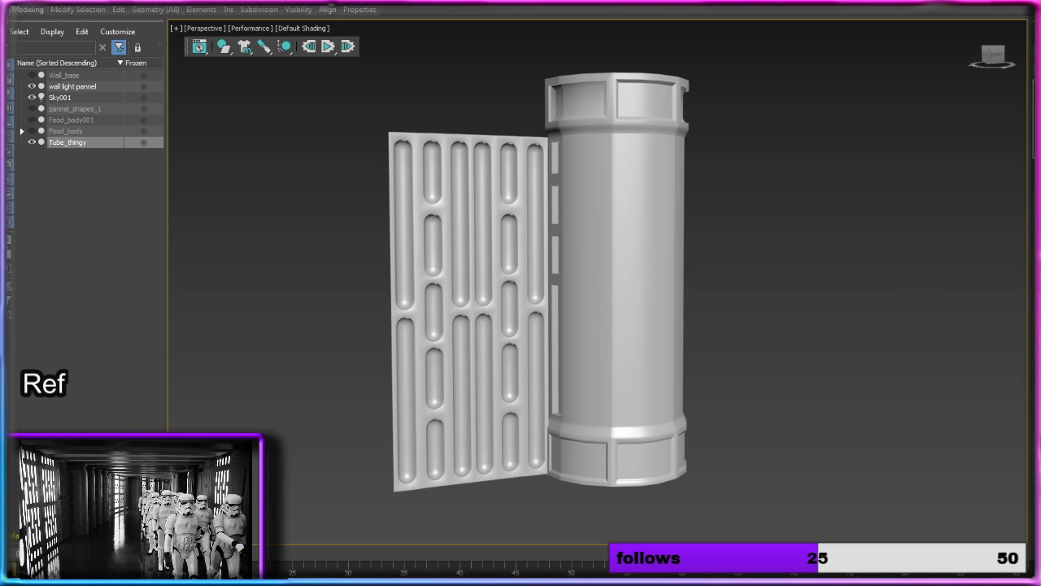
Step: Select the wall light panel and shift it slightly so its edge sits against the column
{"action": "left_click", "coordinate": [497, 271]}
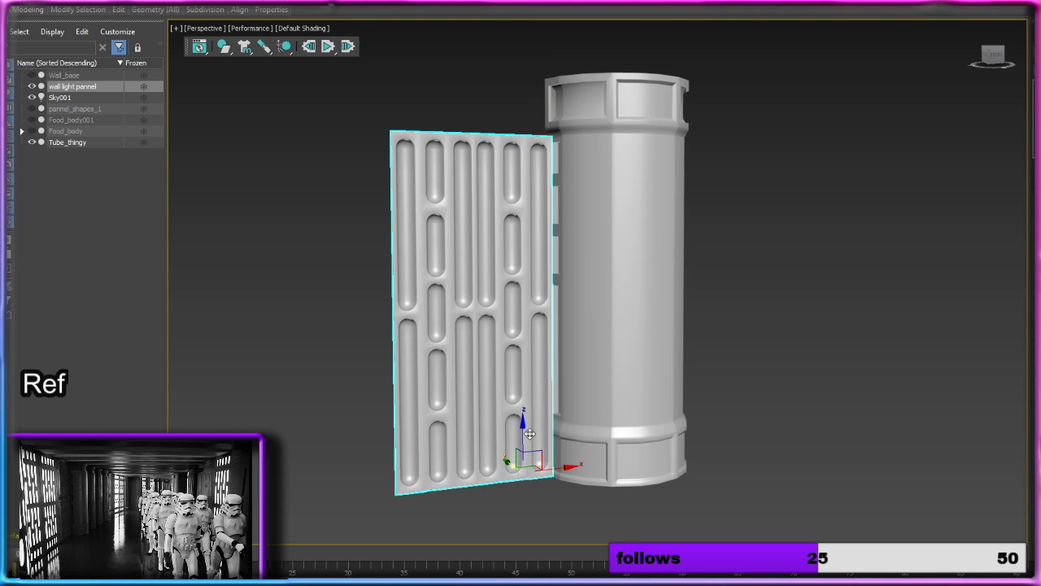
{"action": "left_click_drag", "start_coordinate": [511, 464], "coordinate": [506, 464]}
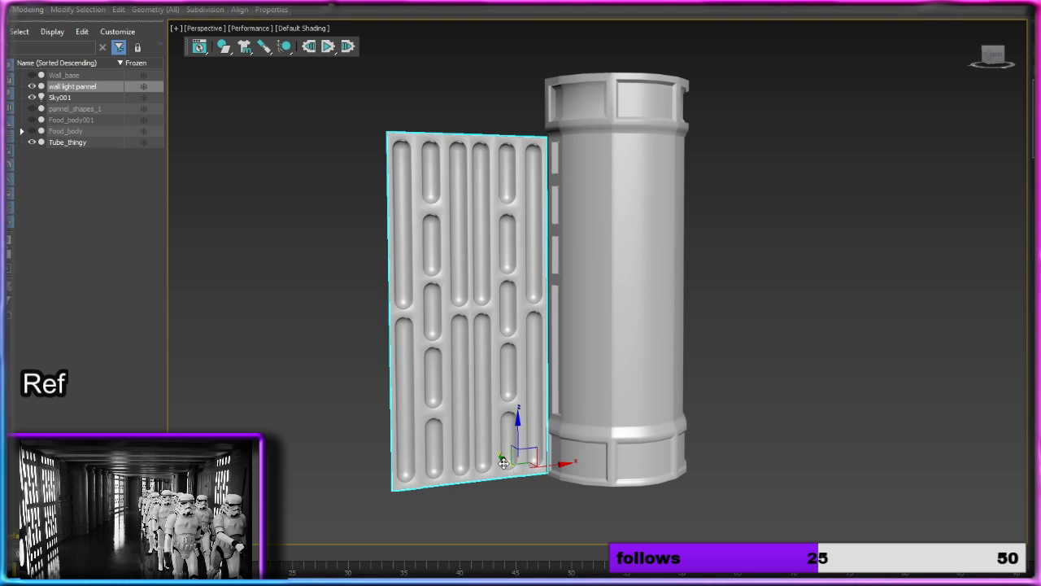
{"action": "middle_click_drag", "start_coordinate": [614, 431], "coordinate": [581, 432], "text": "alt"}
Step: Make one copy of the wall light panel along X and fit it against the column's opposite side
{"action": "mouse_move", "coordinate": [564, 470]}
{"action": "left_mouse_down", "text": "shift"}
{"action": "mouse_move", "coordinate": [923, 461]}
{"action": "mouse_move", "coordinate": [860, 467]}
{"action": "left_mouse_up", "text": "shift"}
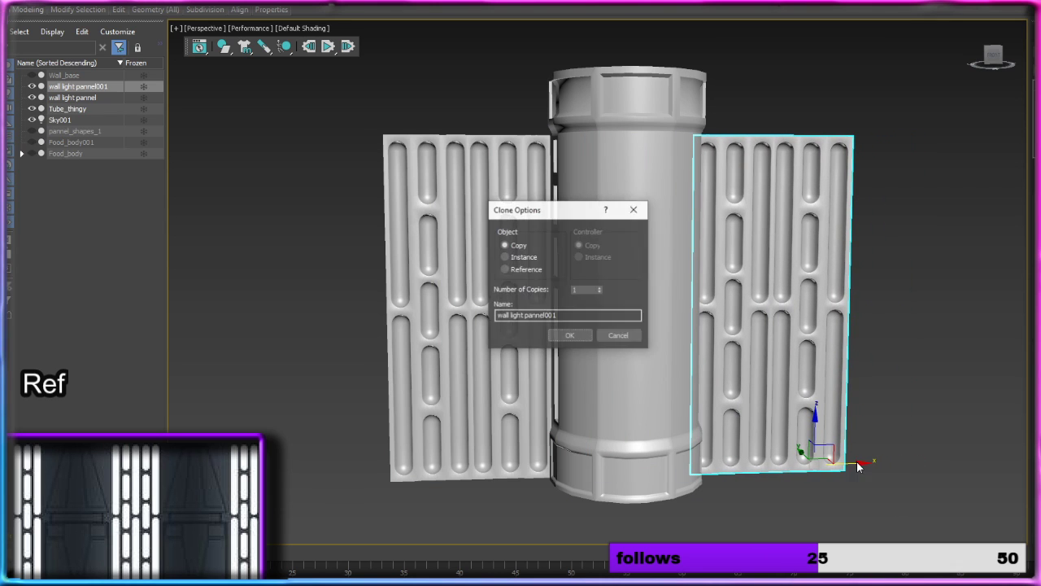
{"action": "left_click", "coordinate": [569, 335]}
{"action": "middle_click_drag", "start_coordinate": [658, 337], "coordinate": [619, 342], "text": "alt"}
{"action": "left_click_drag", "start_coordinate": [851, 483], "coordinate": [853, 483]}
{"action": "middle_click_drag", "start_coordinate": [691, 349], "coordinate": [483, 318], "text": "alt"}
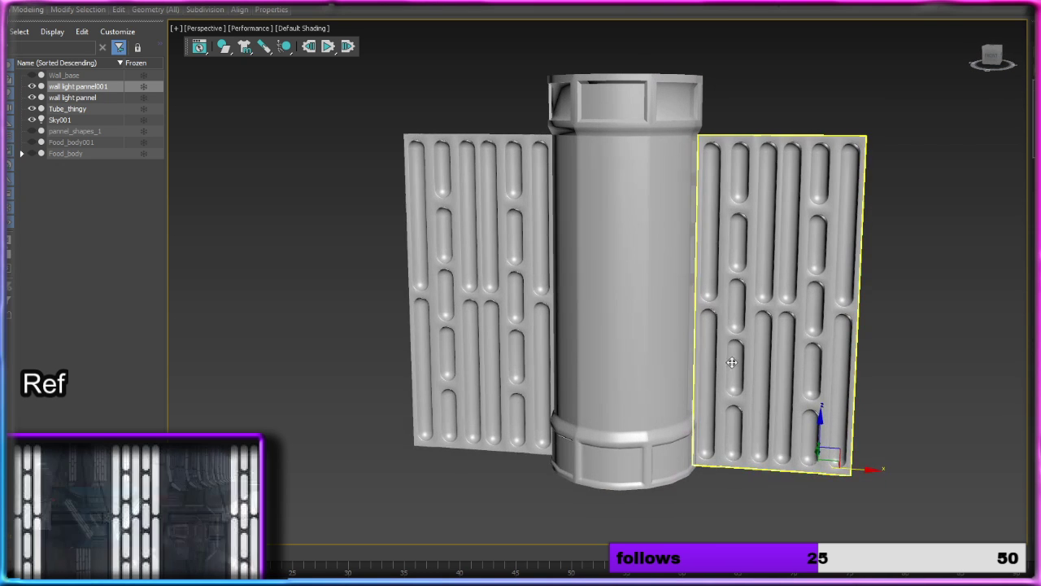
Step: Select both wall light panels and copy them once upward, aligning the copies with the panels below
{"action": "left_click", "coordinate": [483, 318], "text": "ctrl"}
{"action": "left_click_drag", "start_coordinate": [629, 281], "coordinate": [629, 1], "text": "shift"}
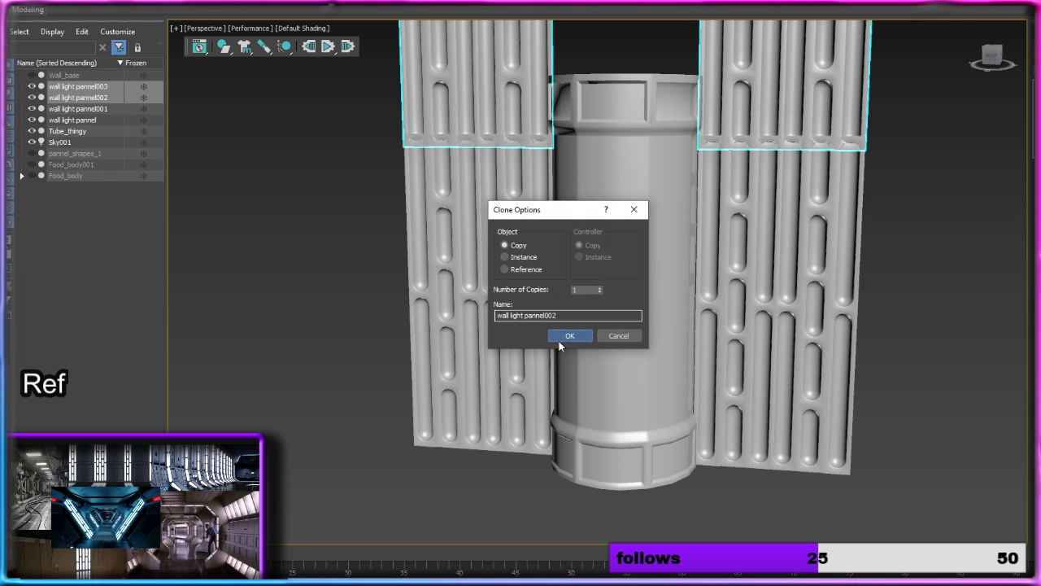
{"action": "left_click", "coordinate": [561, 337]}
{"action": "middle_click_drag", "start_coordinate": [660, 226], "coordinate": [669, 393]}
{"action": "left_click_drag", "start_coordinate": [638, 111], "coordinate": [639, 99]}
Step: Copy one upper wall light panel sideways along X to fill the gap above the column
{"action": "left_click", "coordinate": [822, 318]}
{"action": "middle_click_drag", "start_coordinate": [926, 423], "coordinate": [862, 490], "text": "alt"}
{"action": "left_click", "coordinate": [747, 279]}
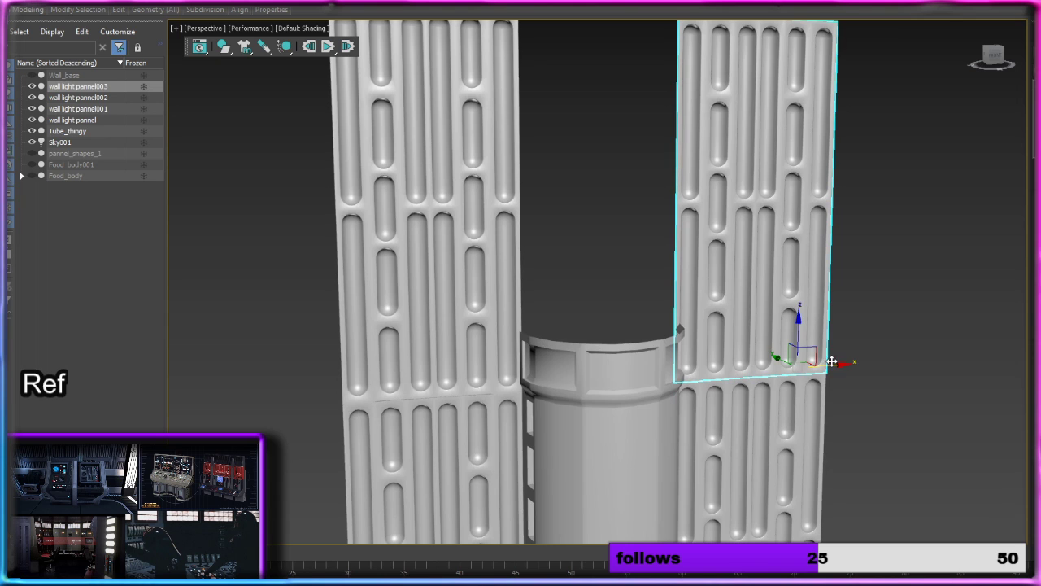
{"action": "mouse_move", "coordinate": [784, 372]}
{"action": "left_mouse_down"}
{"action": "mouse_move", "coordinate": [672, 373]}
{"action": "mouse_move", "coordinate": [686, 382]}
{"action": "left_mouse_up"}
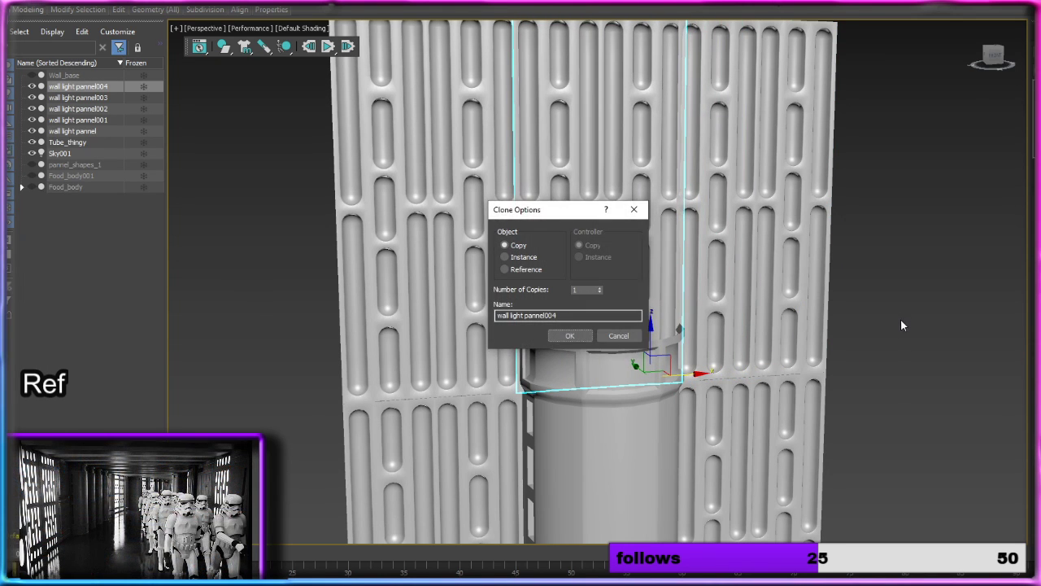
{"action": "left_click", "coordinate": [569, 335]}
Step: Copy the column once upward so a second section stands on top of the first, and clear the selection
{"action": "left_click", "coordinate": [646, 362]}
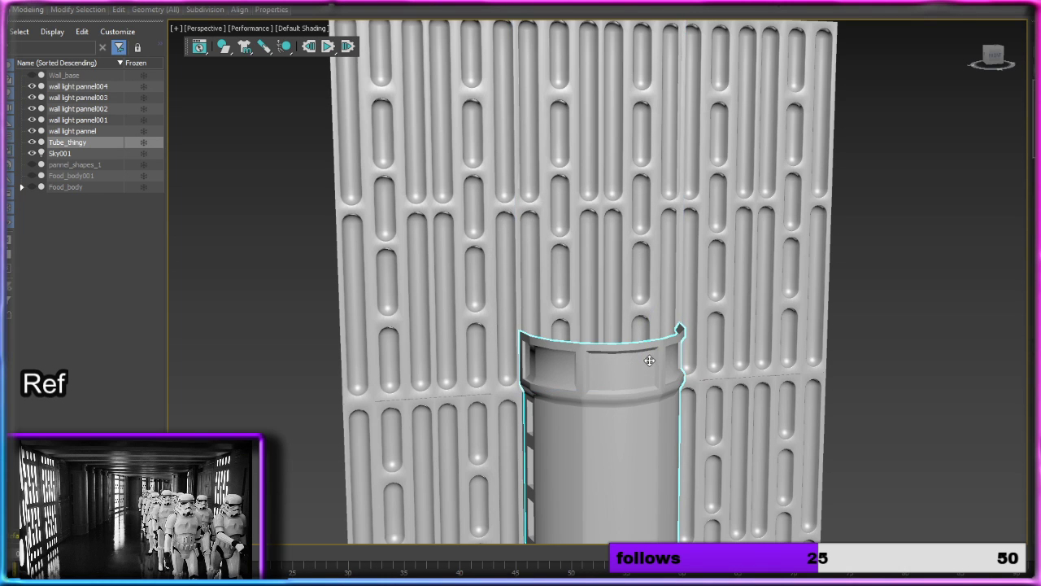
{"action": "scroll", "coordinate": [656, 397], "scroll_direction": "down", "scroll_amount": 2}
{"action": "scroll", "coordinate": [656, 397], "scroll_direction": "down", "scroll_amount": 3}
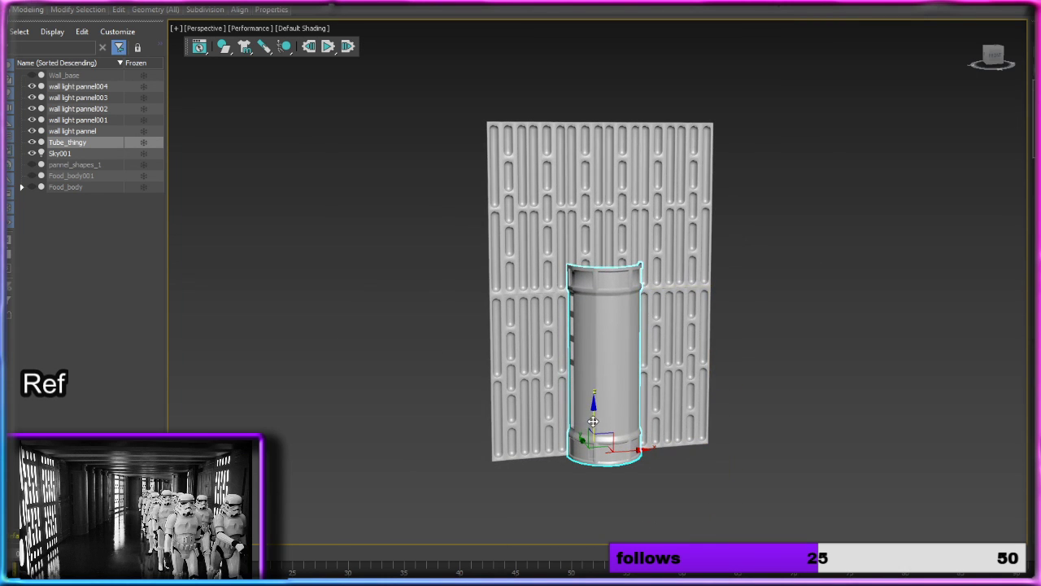
{"action": "left_click_drag", "start_coordinate": [594, 422], "coordinate": [592, 220], "text": "shift"}
{"action": "left_click", "coordinate": [571, 336]}
{"action": "scroll", "coordinate": [732, 352], "scroll_direction": "up", "scroll_amount": 4}
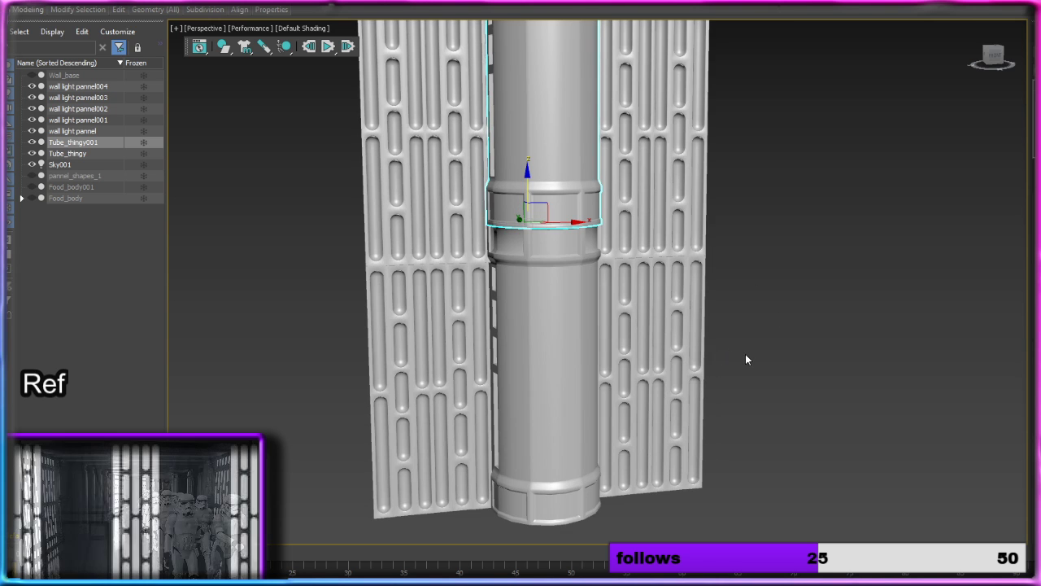
{"action": "middle_click_drag", "start_coordinate": [753, 353], "coordinate": [759, 342], "text": "alt"}
{"action": "left_click", "coordinate": [742, 345]}
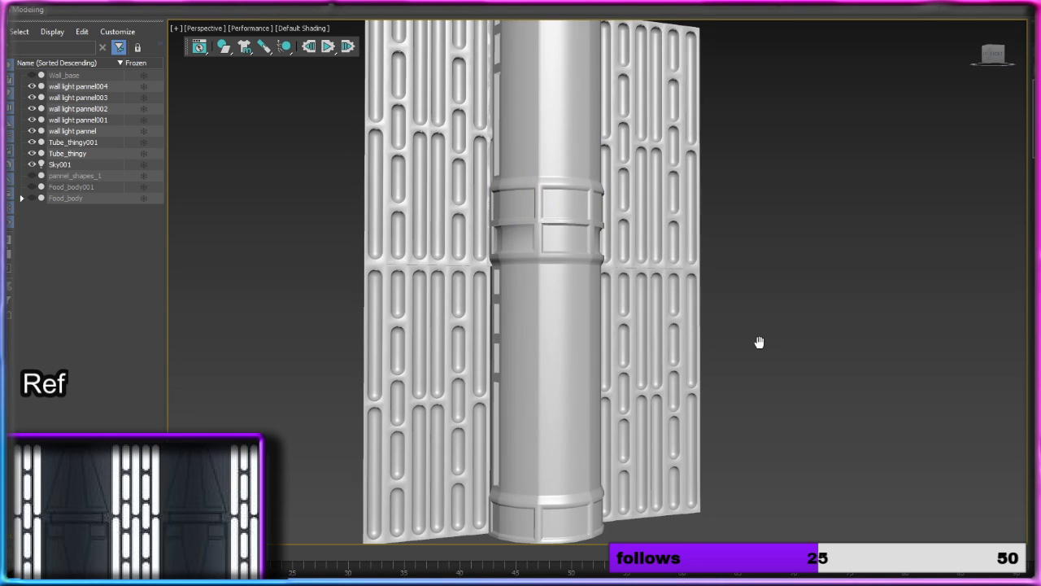
Step: Switch the viewport to High Quality and examine the columns and panels from the other side
{"action": "left_click", "coordinate": [317, 30]}
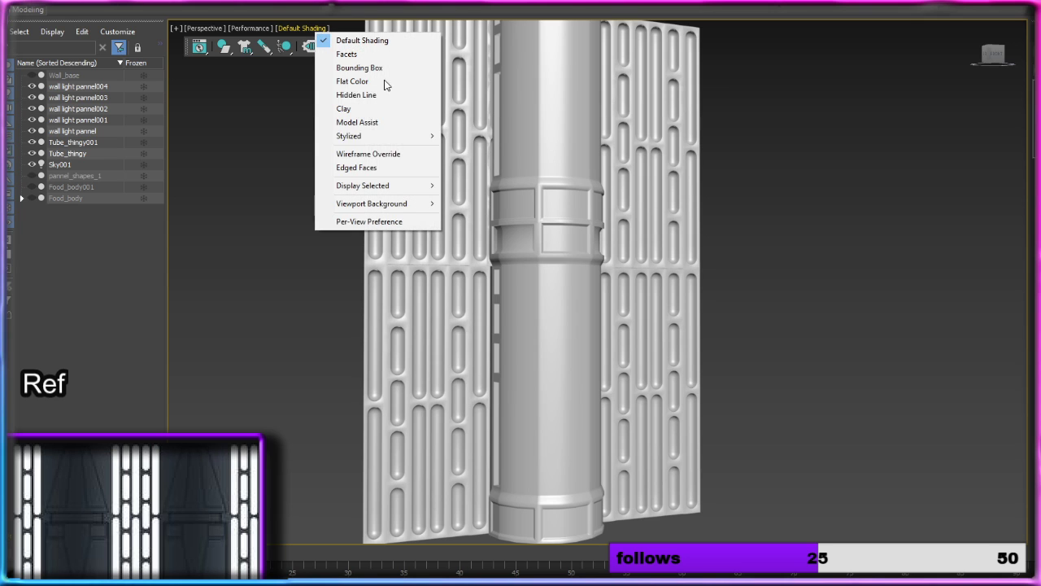
{"action": "left_click", "coordinate": [253, 30]}
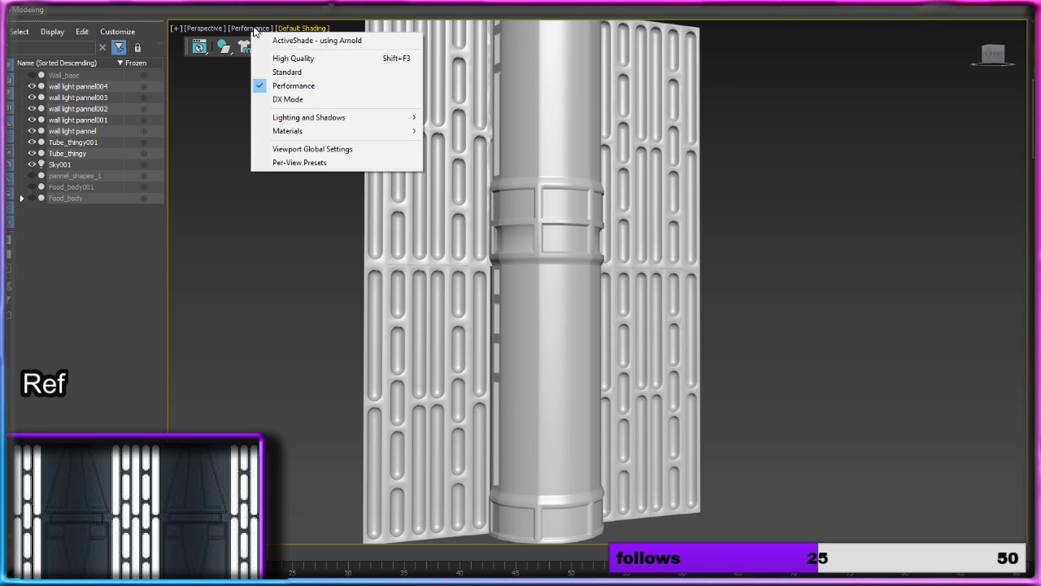
{"action": "left_click", "coordinate": [286, 58]}
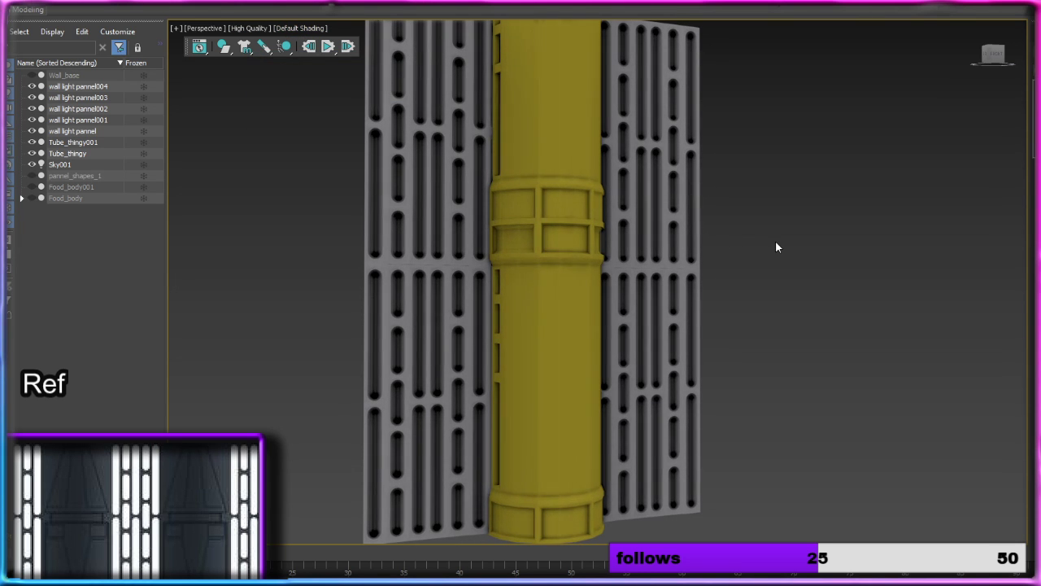
{"action": "middle_click_drag", "start_coordinate": [776, 245], "coordinate": [708, 245], "text": "alt"}
Step: Delete the upper column copy and every copied wall light panel, keeping only the original column and one original panel
{"action": "left_click", "coordinate": [587, 251]}
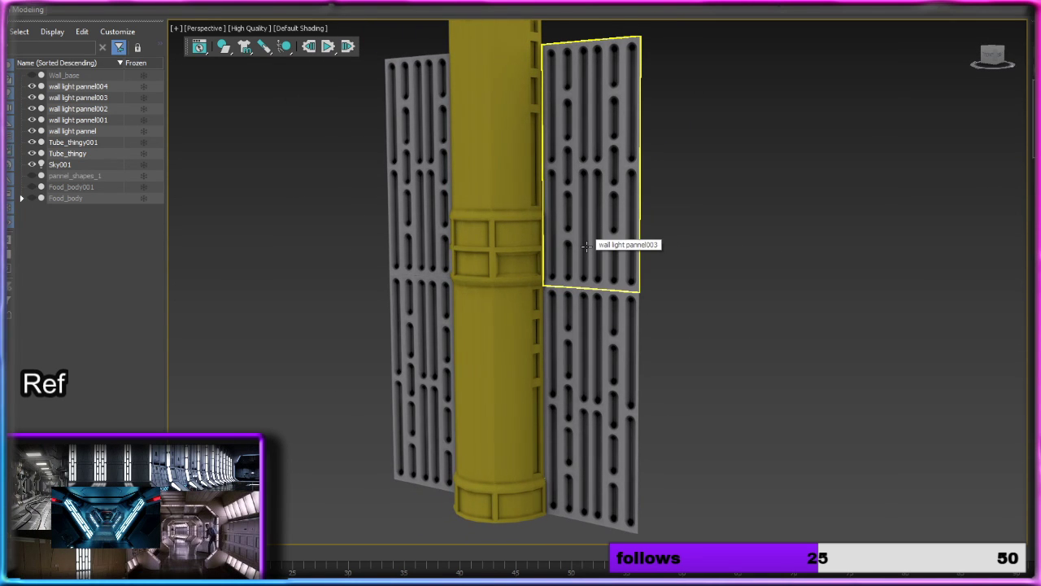
{"action": "left_click", "coordinate": [465, 190]}
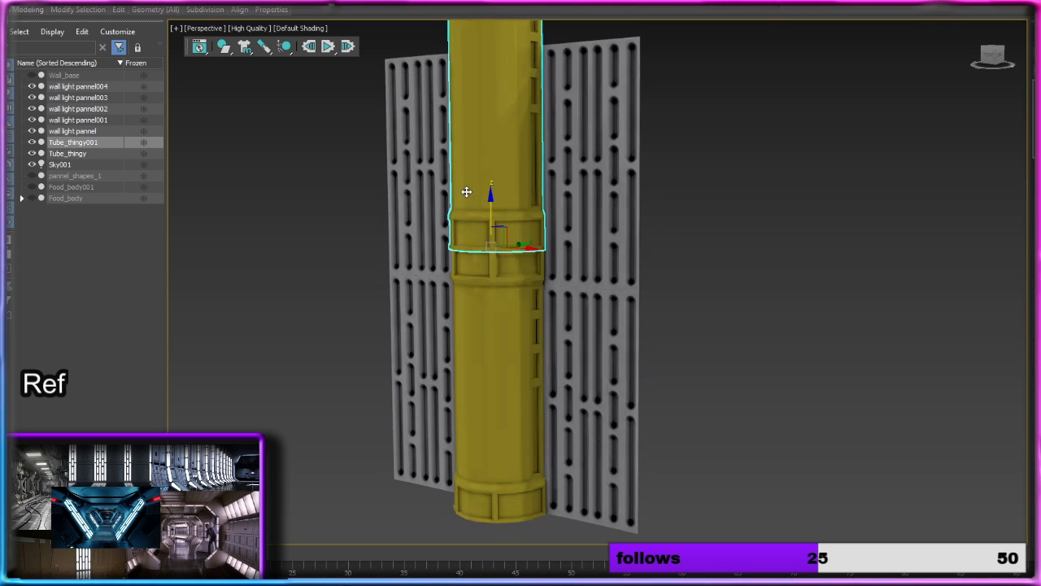
{"action": "left_click", "coordinate": [502, 335], "text": "ctrl"}
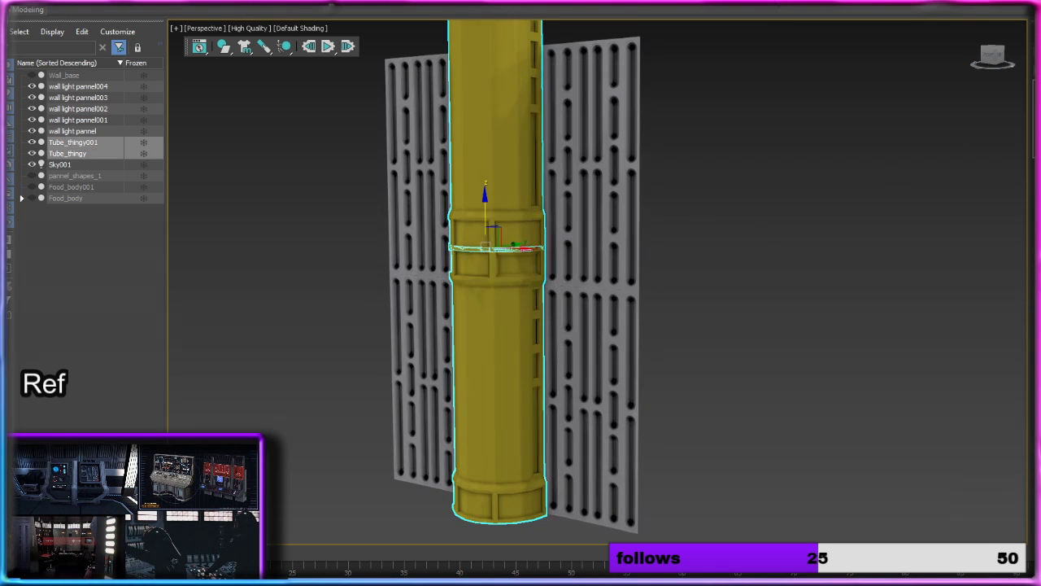
{"action": "left_click", "coordinate": [499, 157]}
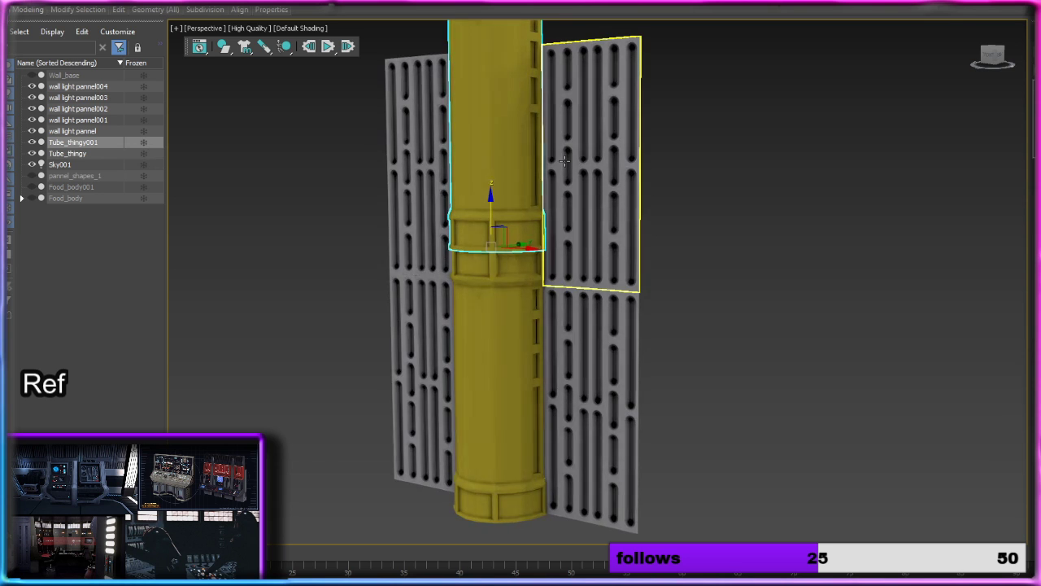
{"action": "key", "text": "Delete"}
{"action": "left_click", "coordinate": [573, 169]}
{"action": "key", "text": "Delete"}
{"action": "left_click", "coordinate": [497, 175]}
{"action": "key", "text": "Delete"}
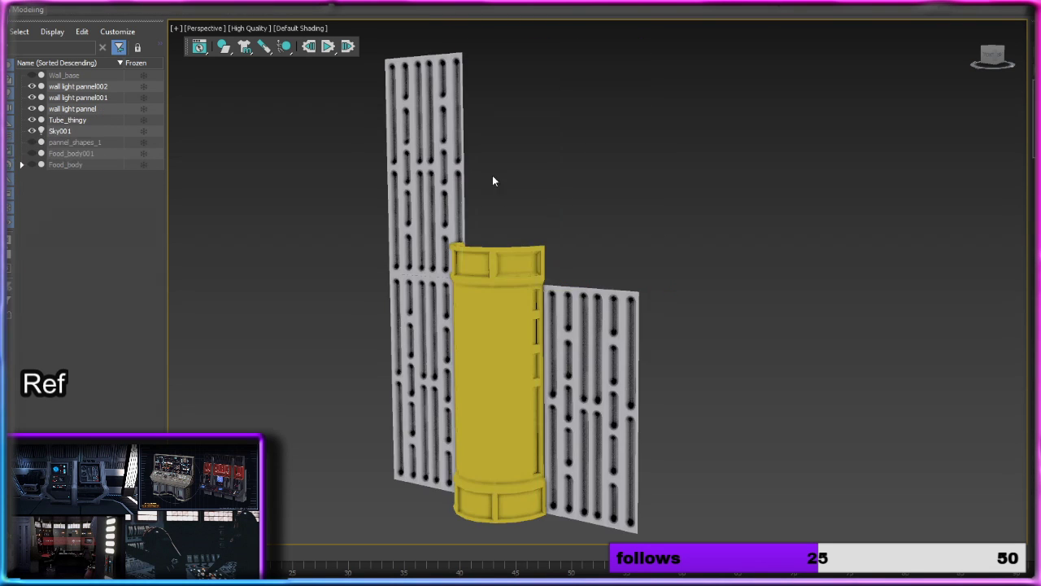
{"action": "left_click", "coordinate": [457, 171]}
{"action": "key", "text": "Delete"}
{"action": "key", "text": "Delete"}
Step: Move the column along X away from the wall light panel, and move the sky light well clear of the column
{"action": "left_click", "coordinate": [499, 381]}
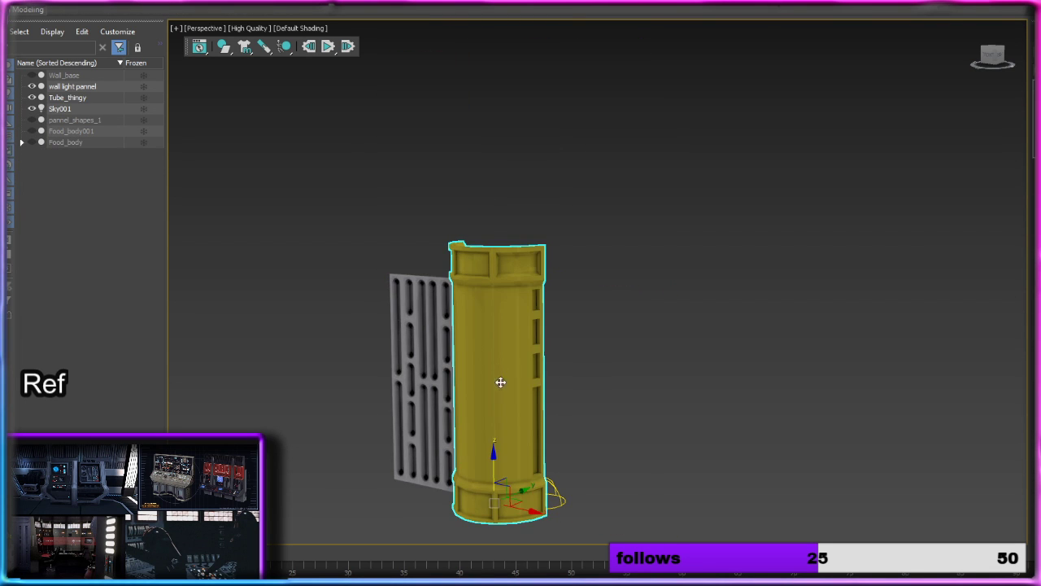
{"action": "left_click_drag", "start_coordinate": [538, 517], "coordinate": [616, 529]}
{"action": "middle_click_drag", "start_coordinate": [712, 441], "coordinate": [713, 365]}
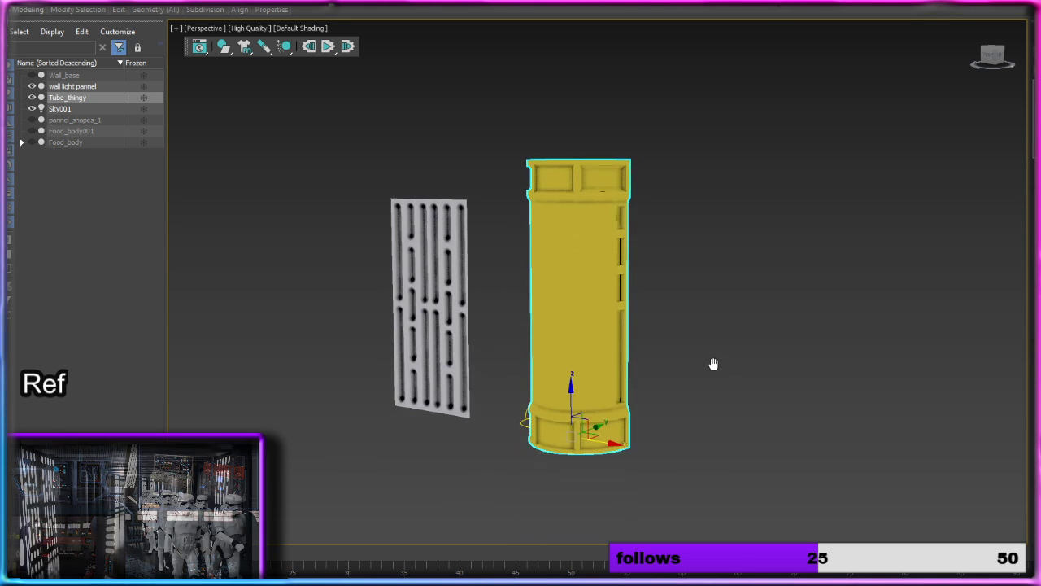
{"action": "left_click", "coordinate": [523, 421]}
{"action": "left_click_drag", "start_coordinate": [582, 430], "coordinate": [997, 509]}
Step: Change the column's object color to the first grey custom color and clear the selection
{"action": "left_click", "coordinate": [776, 310]}
{"action": "left_click", "coordinate": [600, 281]}
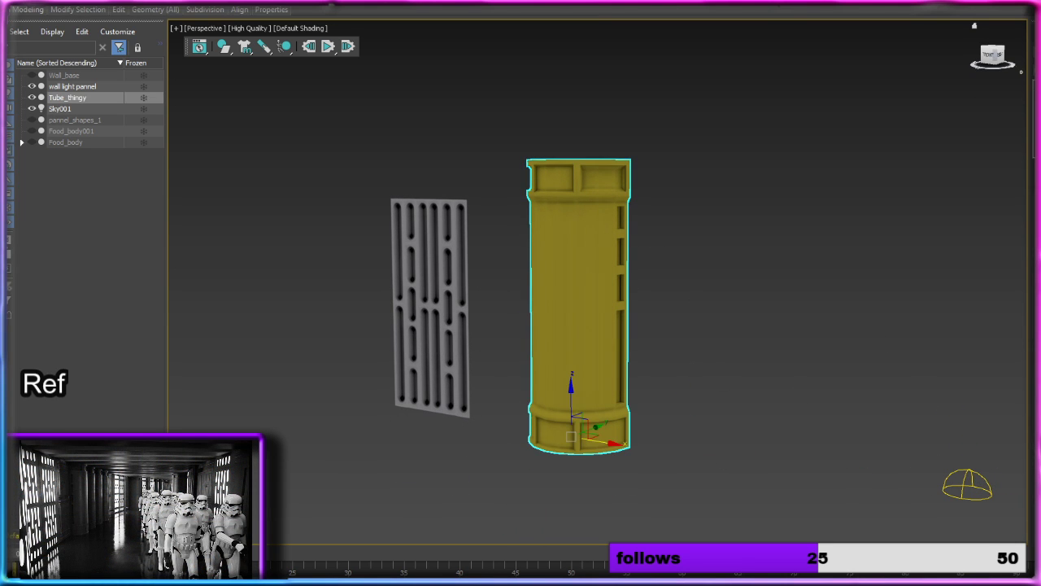
{"action": "left_click", "coordinate": [1029, 158]}
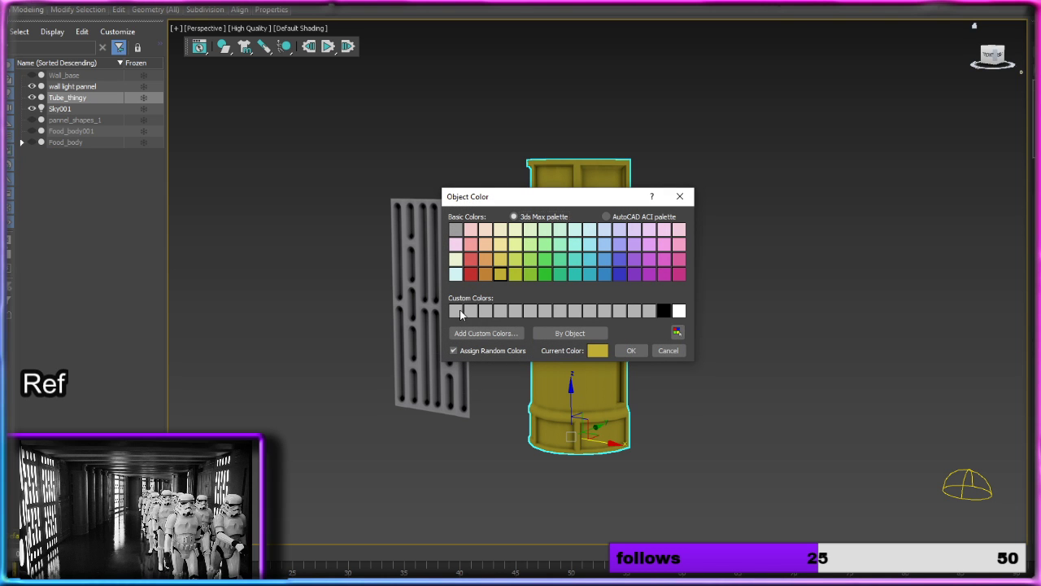
{"action": "left_click", "coordinate": [460, 313]}
{"action": "left_click", "coordinate": [630, 352]}
{"action": "left_click", "coordinate": [662, 328]}
Step: Move the wall light panel slightly along X towards the column and clear the selection
{"action": "middle_click_drag", "start_coordinate": [625, 317], "coordinate": [677, 318], "text": "alt"}
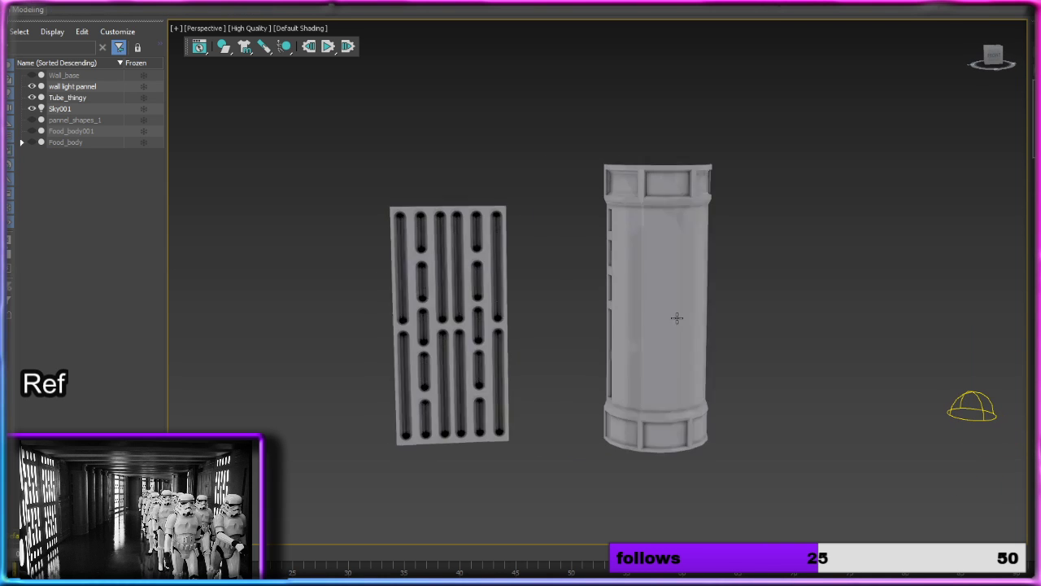
{"action": "left_click", "coordinate": [677, 318]}
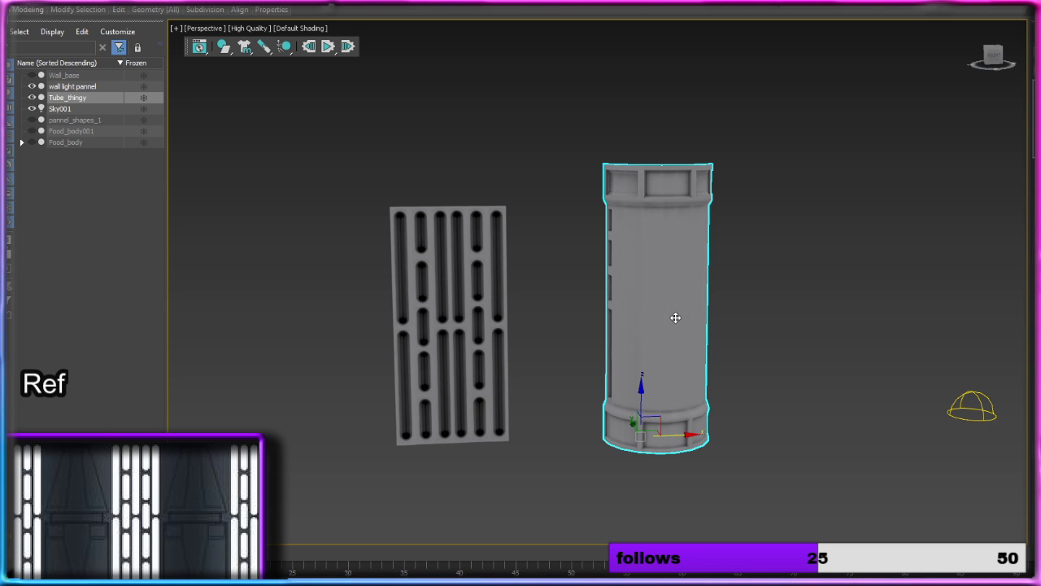
{"action": "left_click", "coordinate": [485, 324]}
{"action": "left_click_drag", "start_coordinate": [526, 434], "coordinate": [542, 434]}
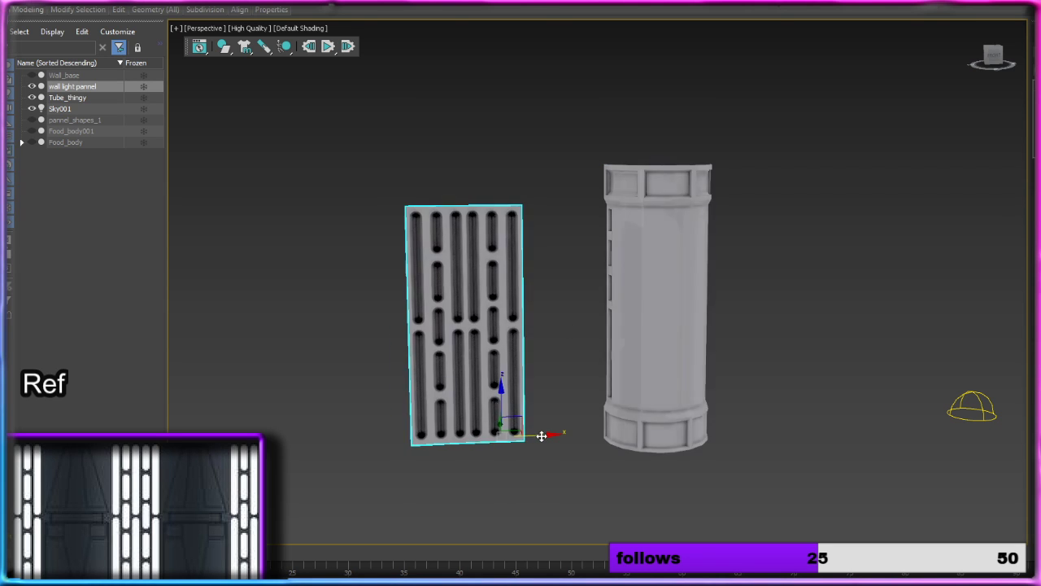
{"action": "left_click", "coordinate": [181, 73]}
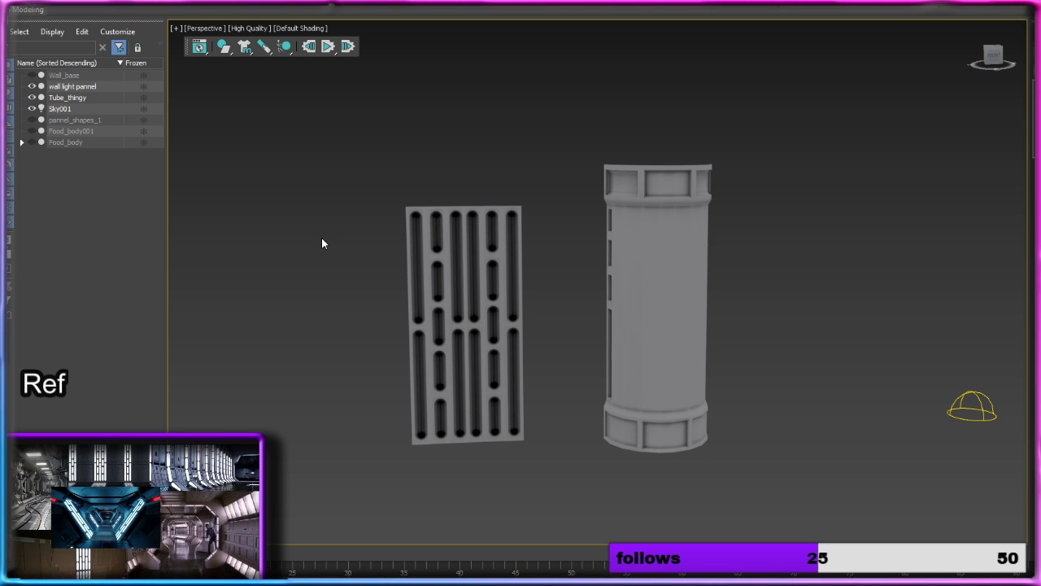
Step: Switch to Photos to examine the columns and light panels in the stormtrooper corridor reference, and return to 3ds Max to compare the models
{"action": "middle_click_drag", "start_coordinate": [535, 305], "coordinate": [475, 319], "text": "alt"}
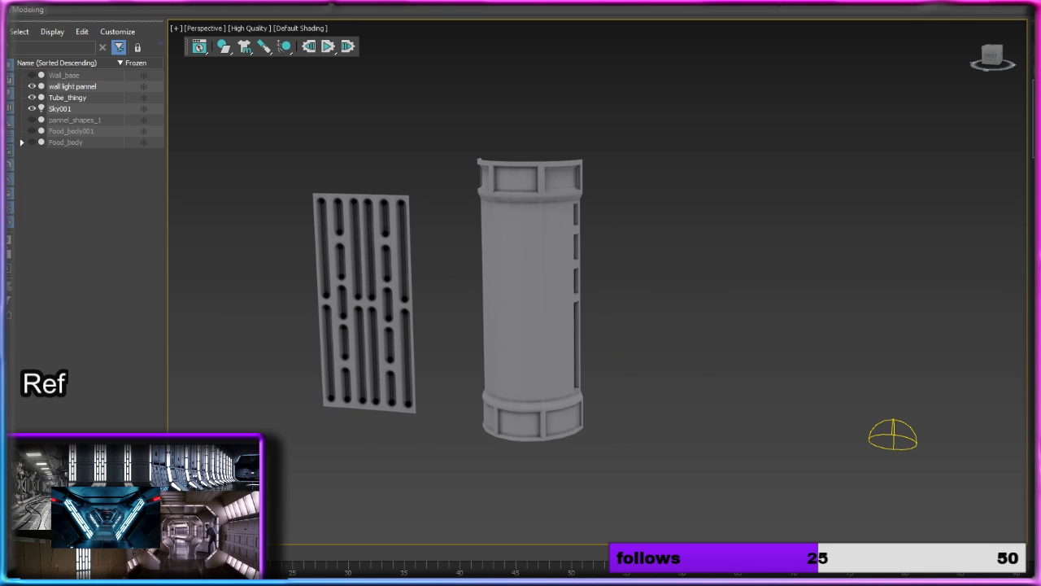
{"action": "key", "text": "alt+Tab"}
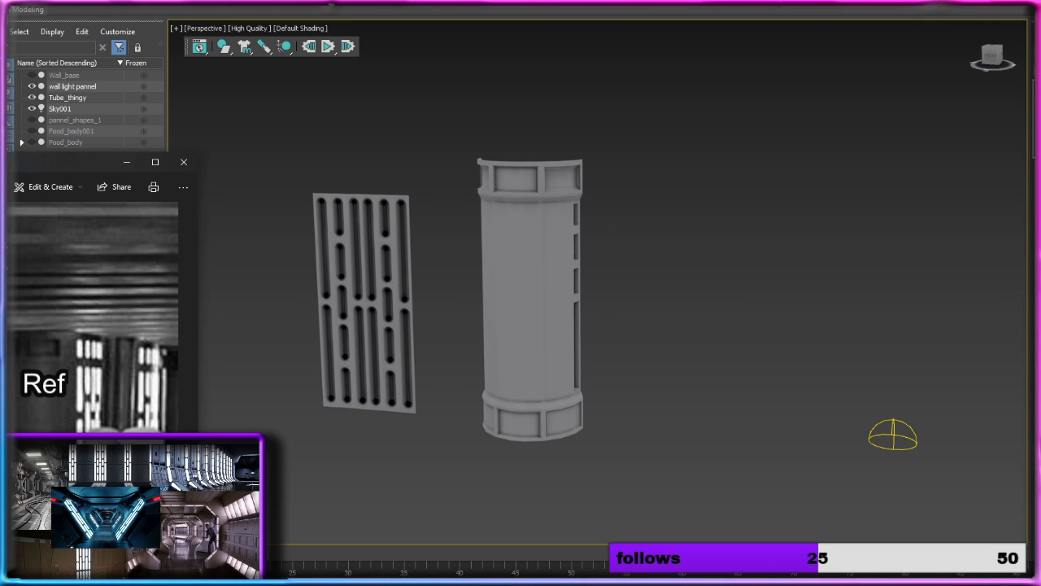
{"action": "left_click_drag", "start_coordinate": [9, 162], "coordinate": [643, 31]}
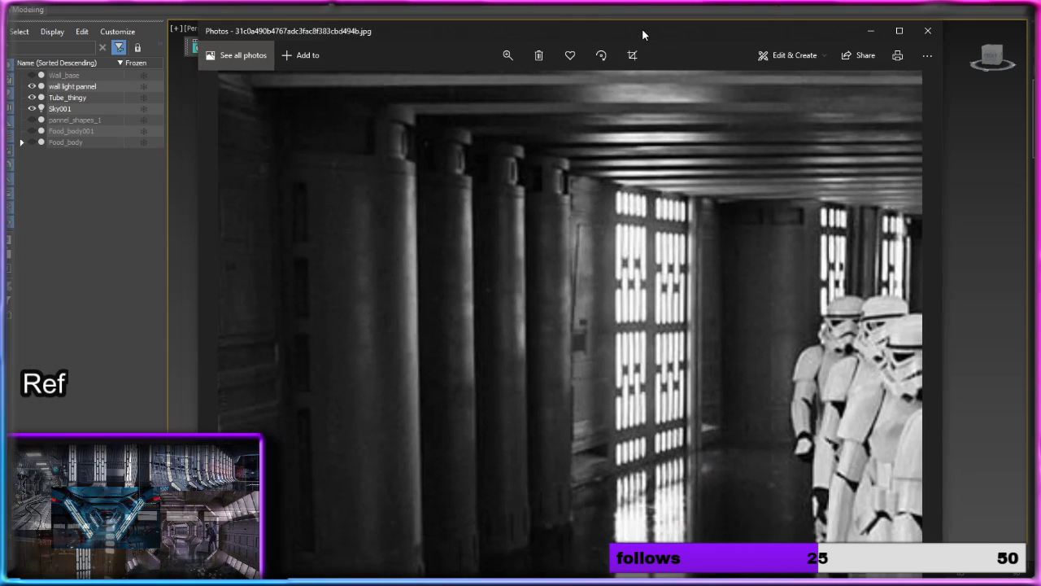
{"action": "left_click_drag", "start_coordinate": [669, 305], "coordinate": [815, 172]}
{"action": "left_click_drag", "start_coordinate": [452, 336], "coordinate": [561, 188]}
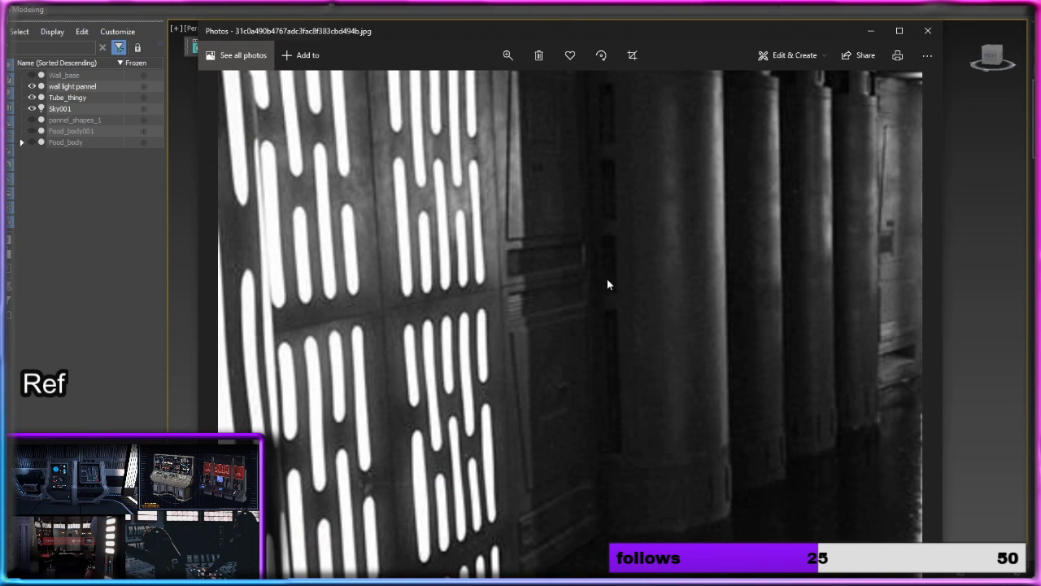
{"action": "left_click", "coordinate": [871, 32]}
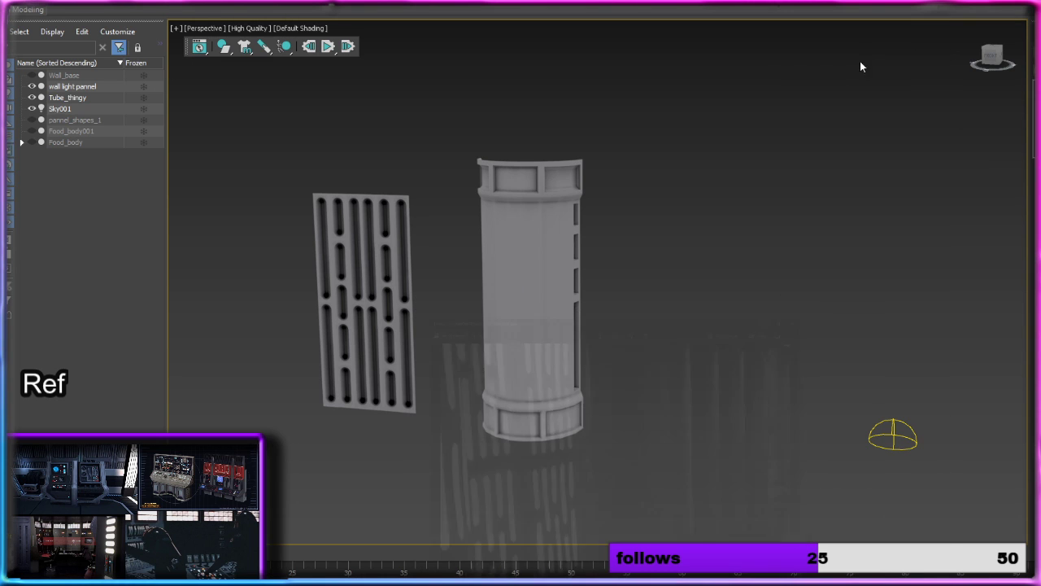
{"action": "middle_click_drag", "start_coordinate": [439, 288], "coordinate": [538, 254]}
{"action": "middle_click_drag", "start_coordinate": [351, 175], "coordinate": [418, 174], "text": "alt"}
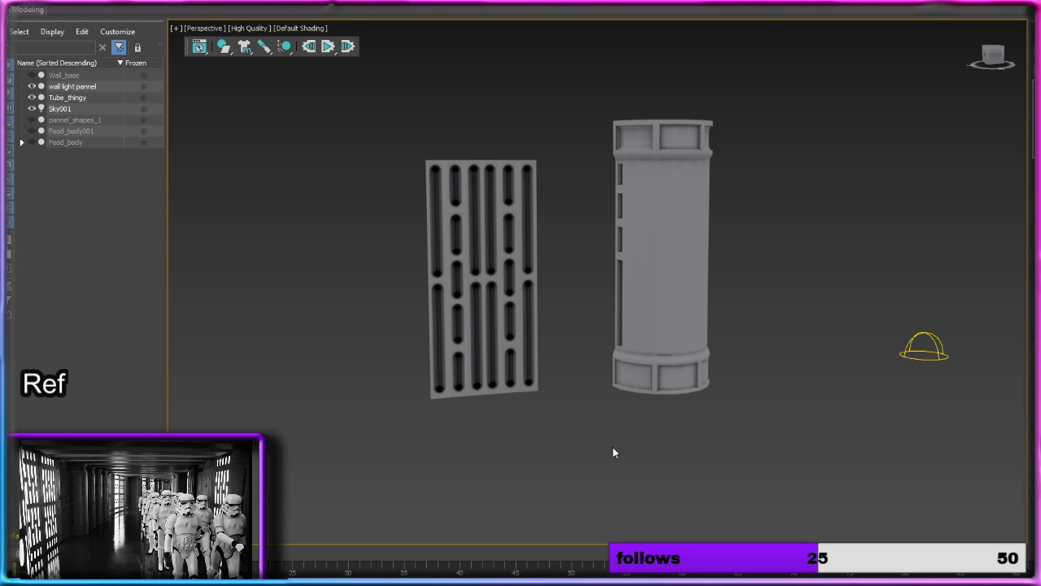
Step: Switch the perspective viewport's rendering quality to Standard and view the wall light panel and column from the front
{"action": "mouse_move", "coordinate": [604, 449]}
{"action": "middle_mouse_down"}
{"action": "mouse_move", "coordinate": [542, 456]}
{"action": "mouse_move", "coordinate": [545, 480]}
{"action": "mouse_move", "coordinate": [533, 466]}
{"action": "mouse_move", "coordinate": [529, 381]}
{"action": "middle_mouse_up"}
{"action": "scroll", "coordinate": [541, 454], "scroll_direction": "down", "scroll_amount": 5}
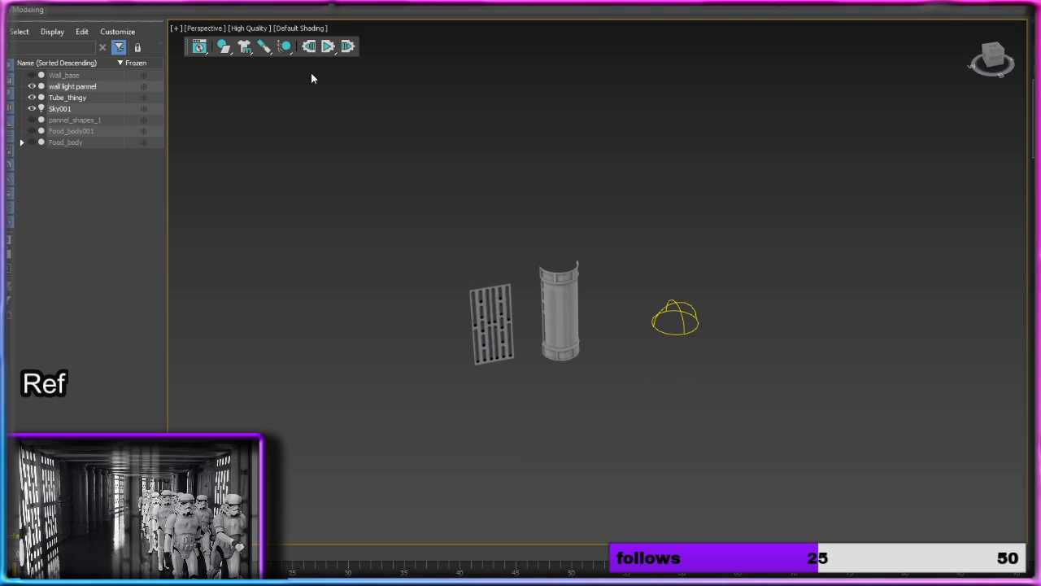
{"action": "left_click", "coordinate": [249, 29]}
{"action": "left_click", "coordinate": [277, 72]}
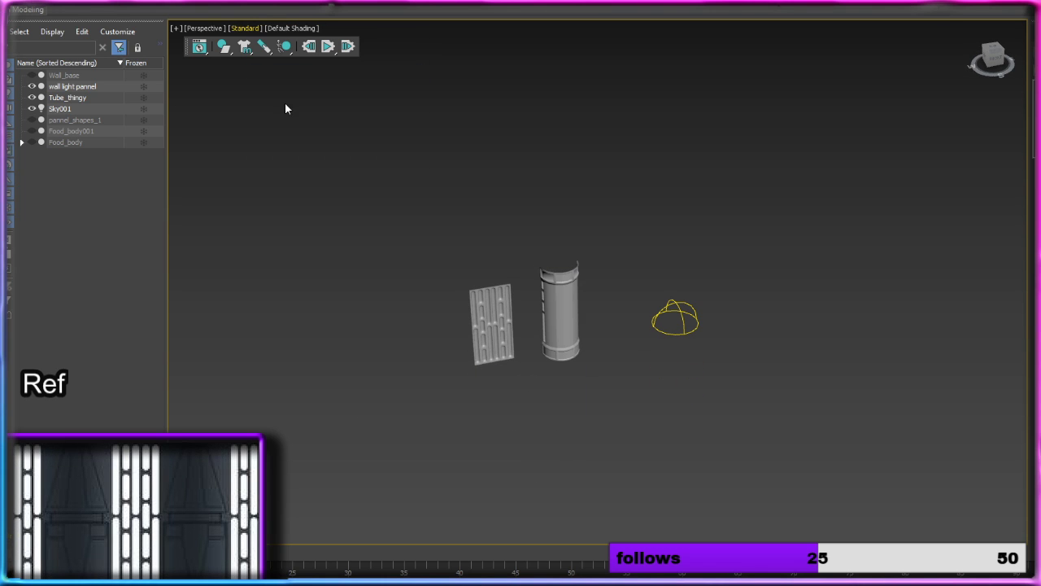
{"action": "scroll", "coordinate": [519, 277], "scroll_direction": "up", "scroll_amount": 4}
{"action": "middle_click_drag", "start_coordinate": [540, 288], "coordinate": [498, 256], "text": "alt"}
{"action": "middle_click_drag", "start_coordinate": [520, 313], "coordinate": [579, 208]}
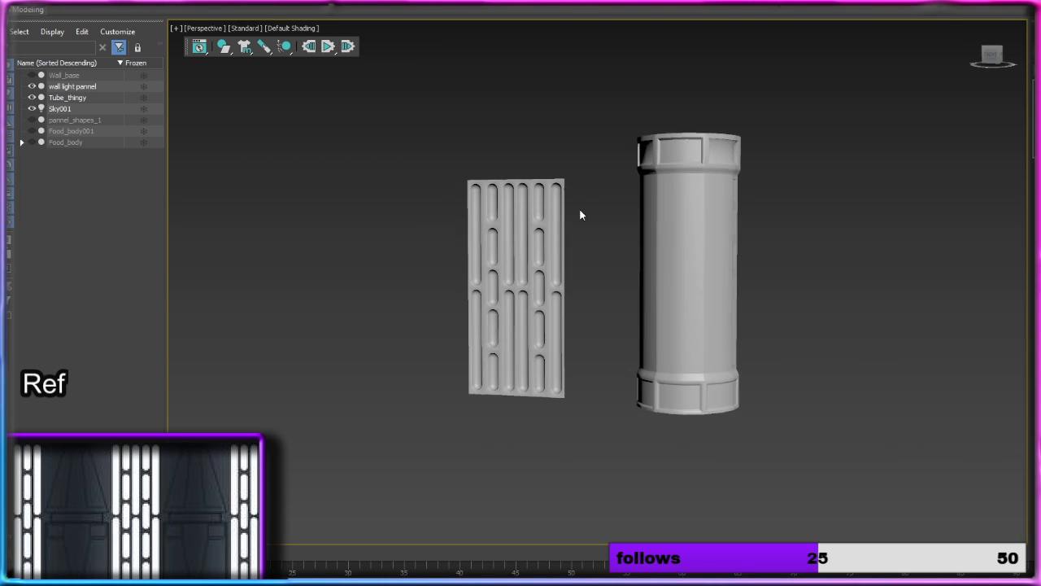
{"action": "middle_click_drag", "start_coordinate": [605, 247], "coordinate": [616, 258], "text": "alt"}
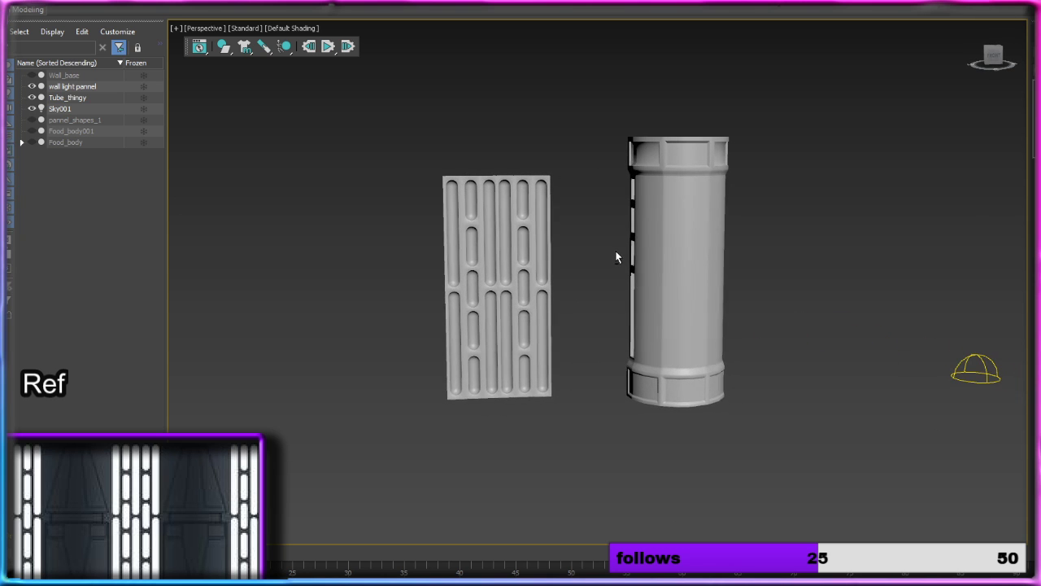
Step: Open the column for edge-level editing and turn on Edged Faces shading in the viewport
{"action": "left_click", "coordinate": [687, 257]}
{"action": "middle_click_drag", "start_coordinate": [687, 257], "coordinate": [659, 260], "text": "alt"}
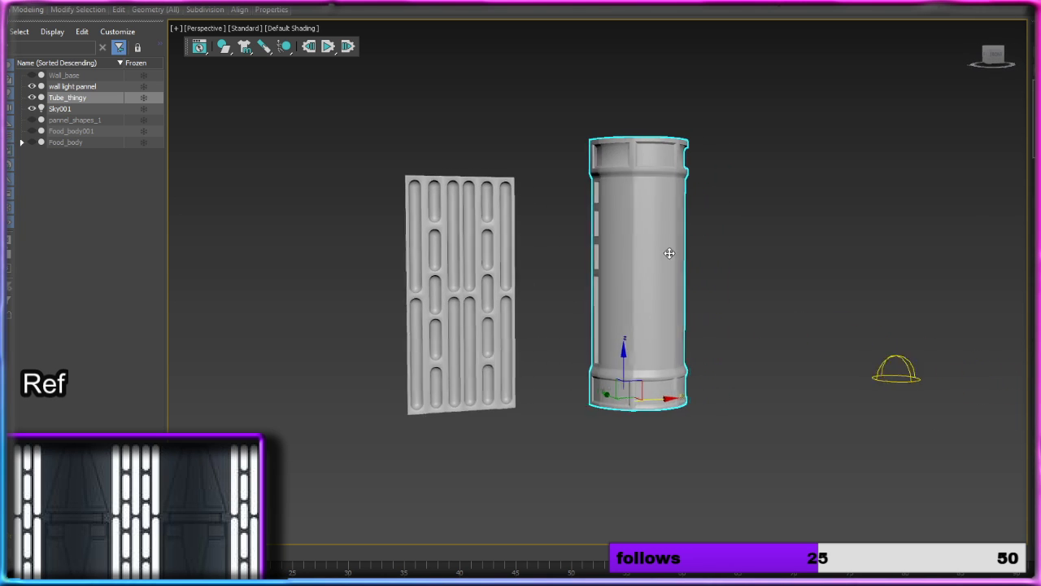
{"action": "scroll", "coordinate": [667, 260], "scroll_direction": "up", "scroll_amount": 3}
{"action": "scroll", "coordinate": [666, 260], "scroll_direction": "up", "scroll_amount": 3}
{"action": "key", "text": "2"}
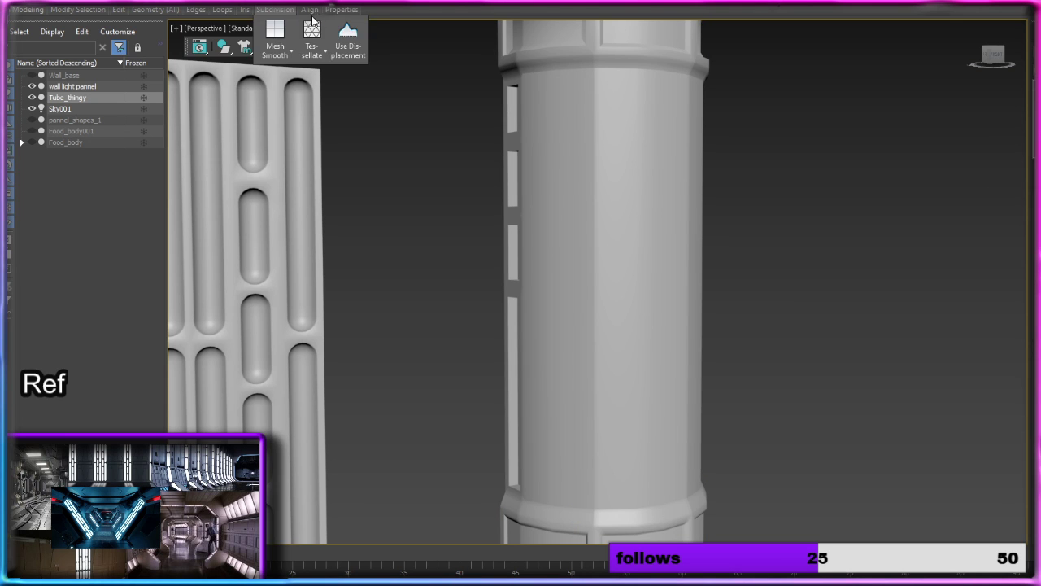
{"action": "mouse_move", "coordinate": [196, 9]}
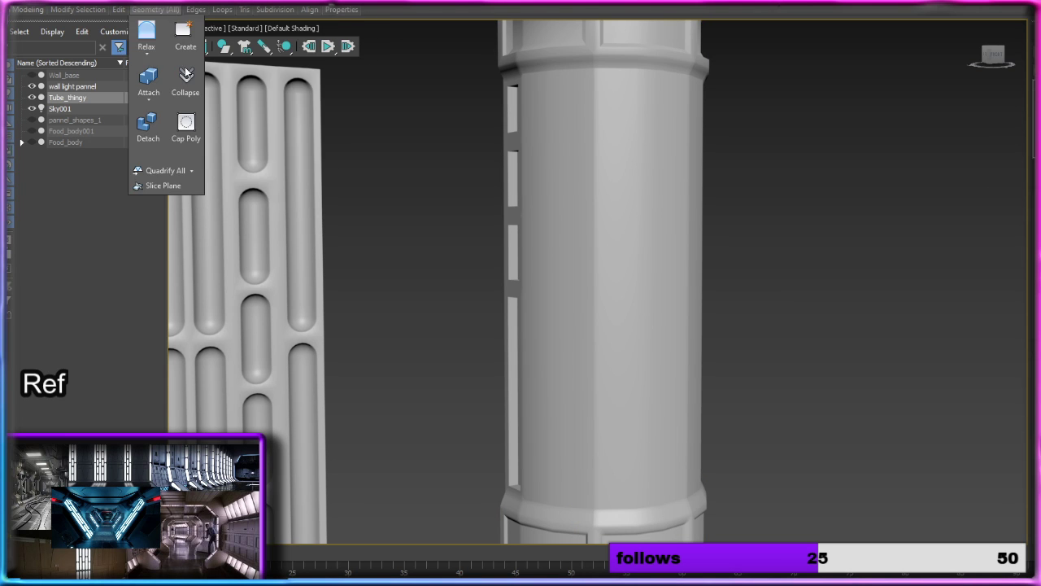
{"action": "left_click", "coordinate": [303, 29]}
{"action": "left_click", "coordinate": [383, 165]}
{"action": "scroll", "coordinate": [622, 209], "scroll_direction": "up", "scroll_amount": 5}
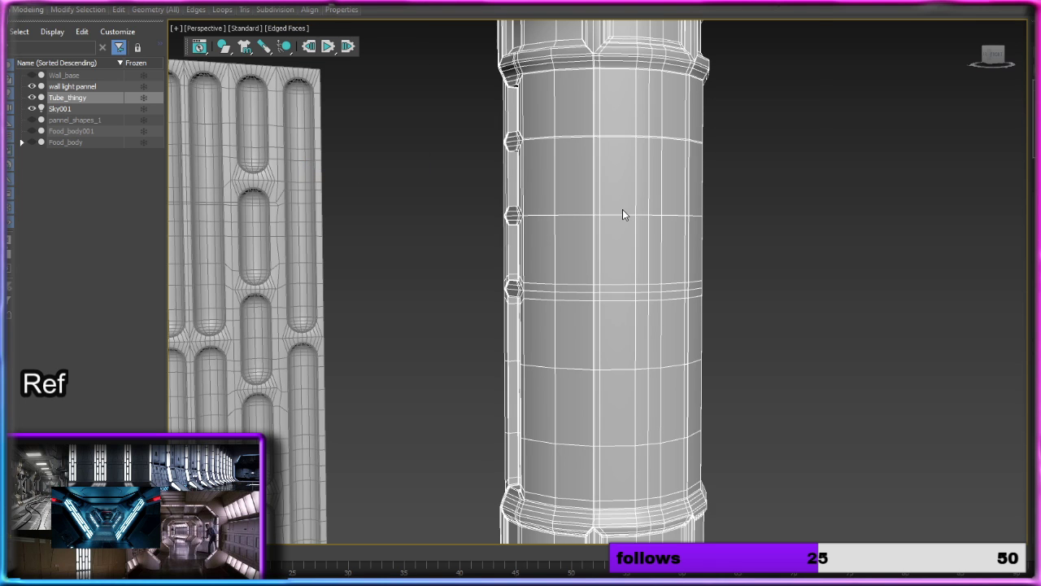
Step: Inspect the vertical edge loop down the middle of the column, clear the selection, and compare the wireframes of both models
{"action": "double_click", "coordinate": [596, 200]}
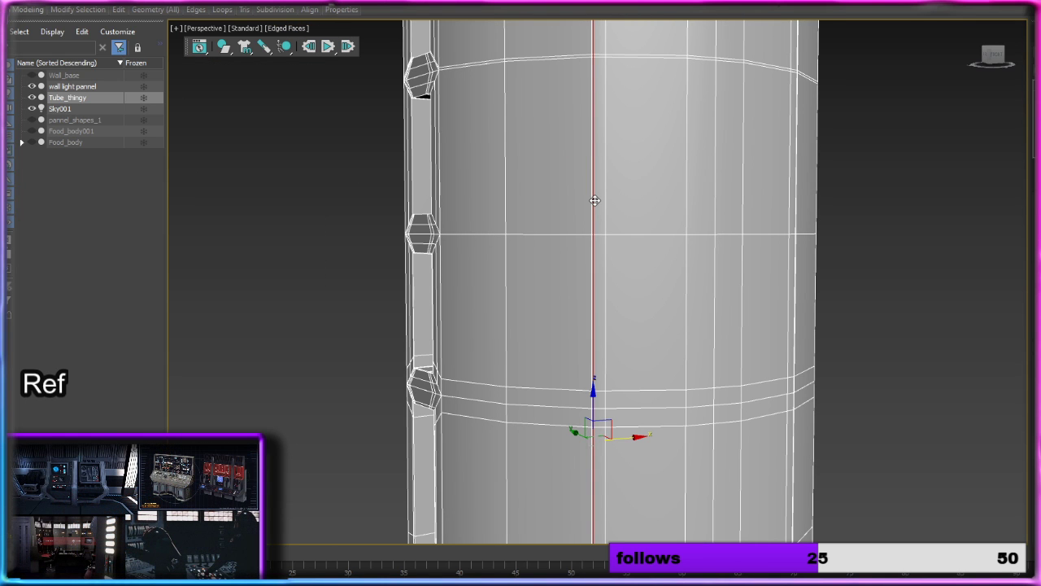
{"action": "scroll", "coordinate": [684, 220], "scroll_direction": "down", "scroll_amount": 5}
{"action": "left_click", "coordinate": [759, 232]}
{"action": "middle_click_drag", "start_coordinate": [759, 232], "coordinate": [783, 277], "text": "alt"}
{"action": "scroll", "coordinate": [783, 277], "scroll_direction": "down", "scroll_amount": 6}
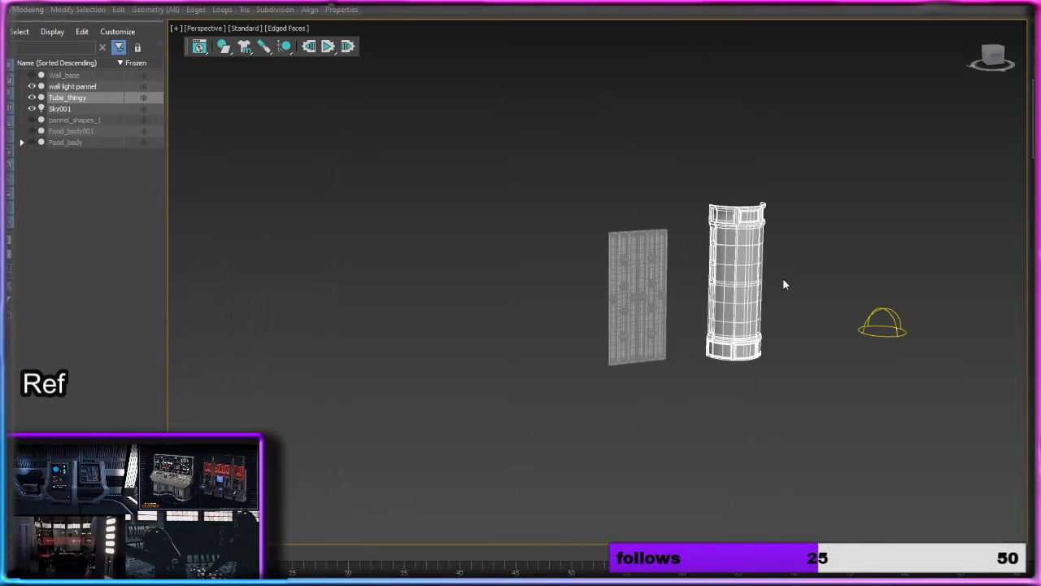
{"action": "middle_click_drag", "start_coordinate": [658, 318], "coordinate": [592, 284]}
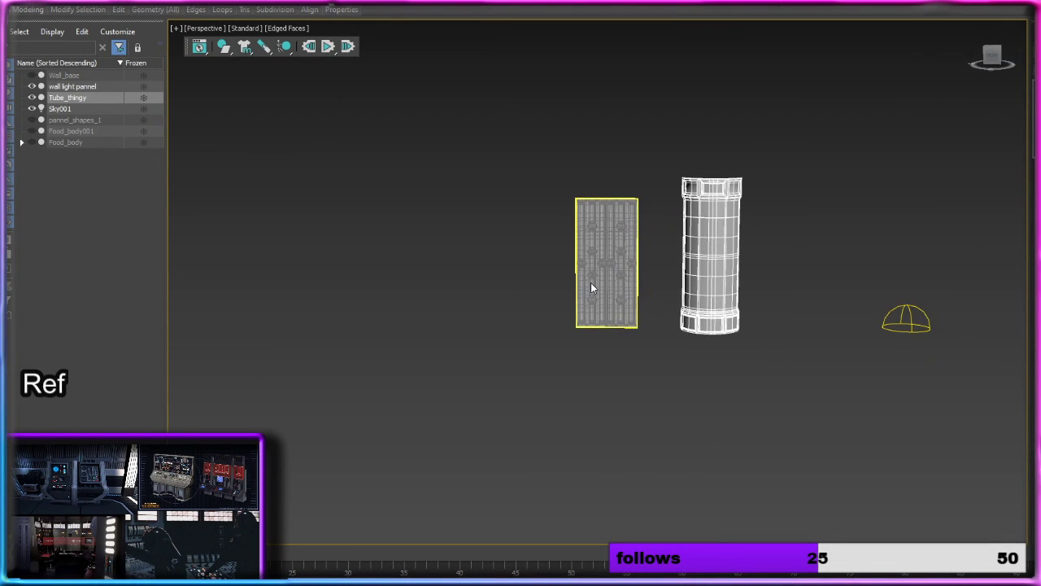
{"action": "scroll", "coordinate": [592, 283], "scroll_direction": "up", "scroll_amount": 3}
{"action": "middle_click_drag", "start_coordinate": [658, 271], "coordinate": [616, 267]}
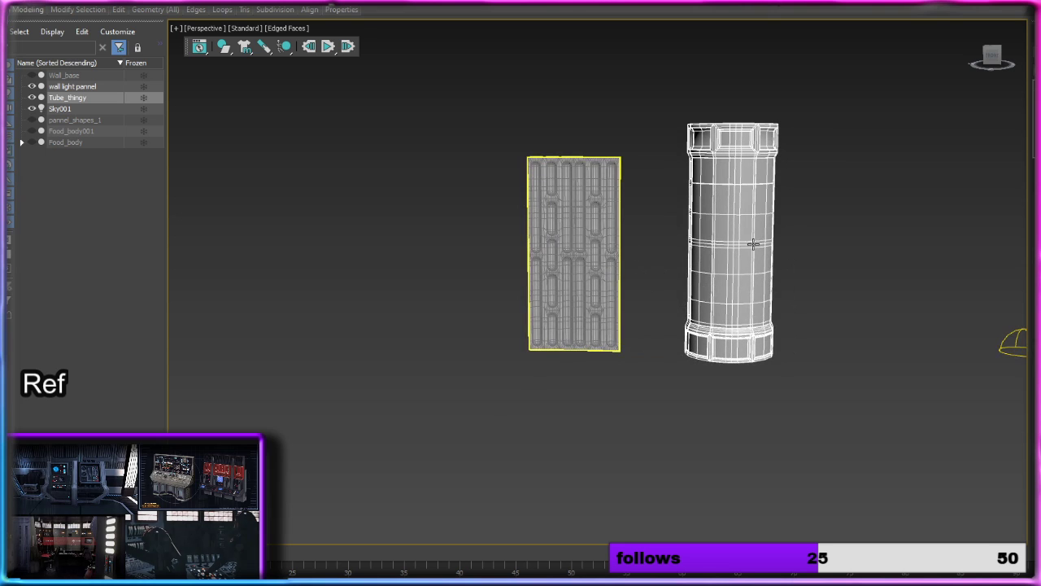
{"action": "left_click", "coordinate": [839, 244]}
Step: Unhide Wall_base and return the column to object level
{"action": "left_click", "coordinate": [31, 75]}
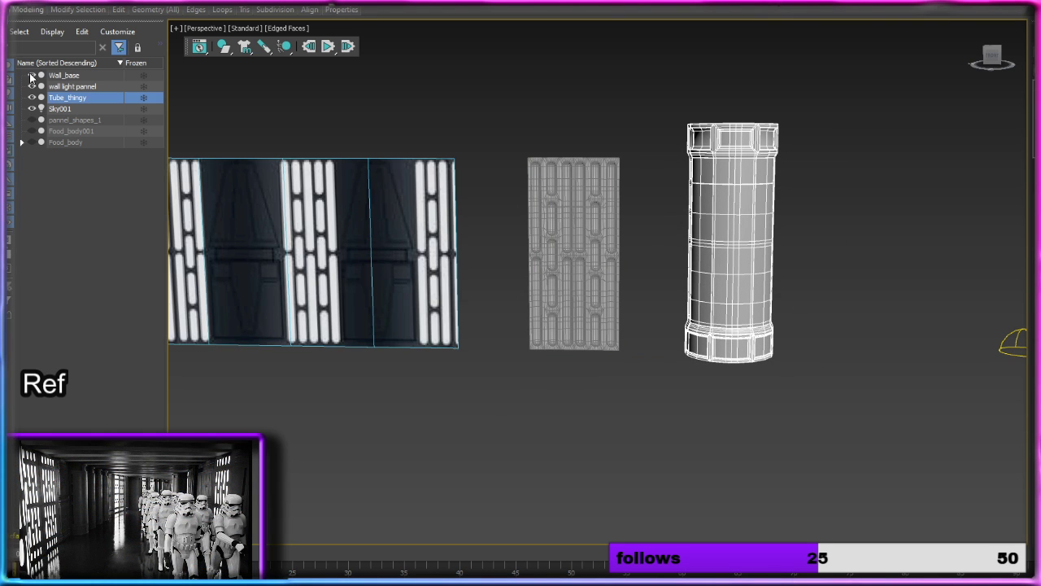
{"action": "middle_click_drag", "start_coordinate": [379, 283], "coordinate": [492, 289]}
{"action": "mouse_move", "coordinate": [492, 288]}
{"action": "middle_mouse_down"}
{"action": "mouse_move", "coordinate": [514, 303]}
{"action": "mouse_move", "coordinate": [507, 279]}
{"action": "mouse_move", "coordinate": [506, 294]}
{"action": "mouse_move", "coordinate": [247, 295]}
{"action": "mouse_move", "coordinate": [480, 314]}
{"action": "mouse_move", "coordinate": [513, 293]}
{"action": "mouse_move", "coordinate": [493, 291]}
{"action": "middle_mouse_up"}
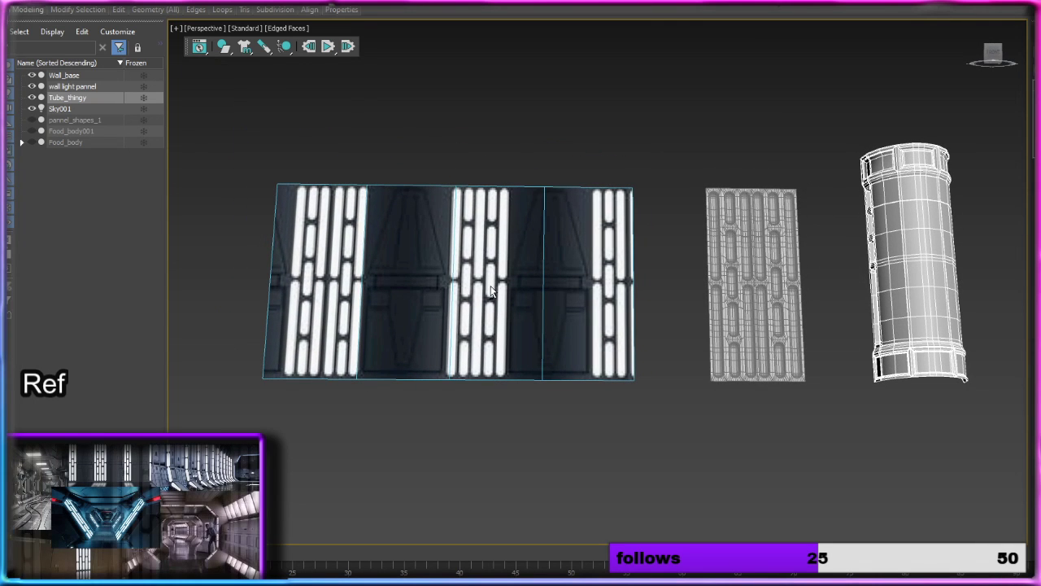
{"action": "middle_click_drag", "start_coordinate": [417, 293], "coordinate": [731, 262], "text": "alt"}
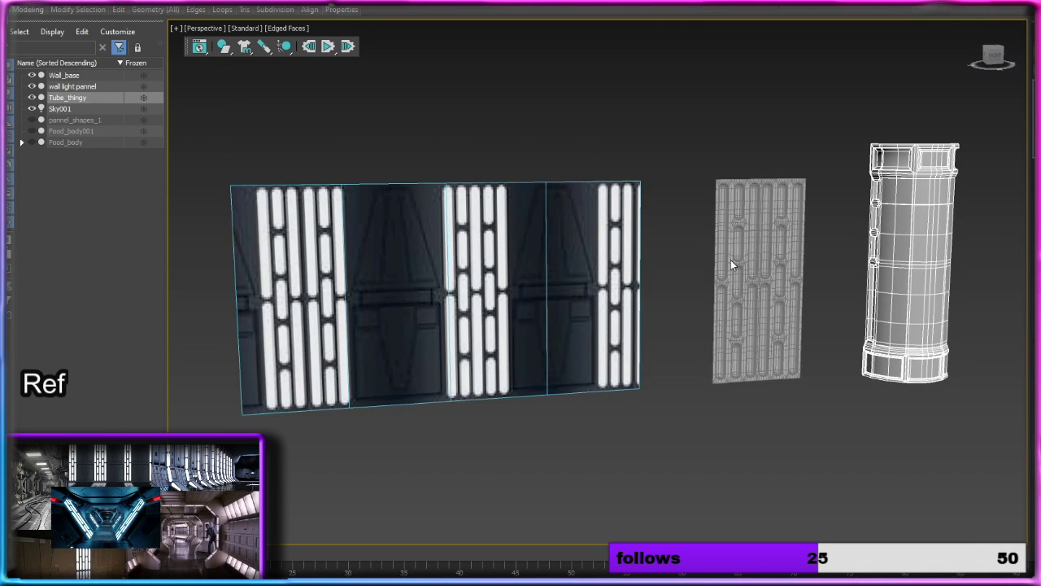
Step: Select Wall_base and convert it to an Editable Poly
{"action": "left_click", "coordinate": [370, 297]}
{"action": "middle_click_drag", "start_coordinate": [407, 295], "coordinate": [492, 279]}
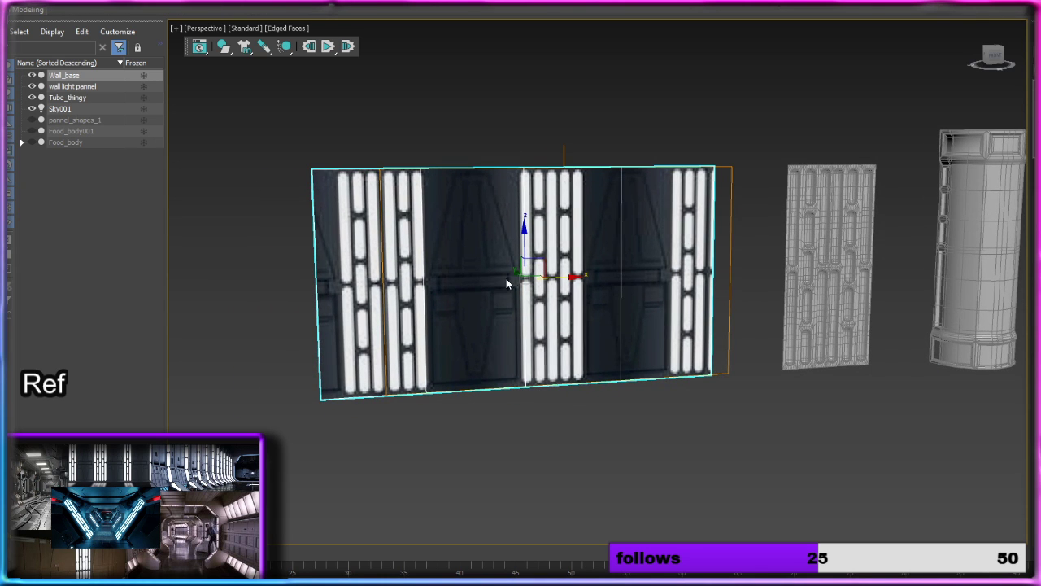
{"action": "right_click", "coordinate": [505, 277]}
{"action": "mouse_move", "coordinate": [539, 403]}
{"action": "left_click", "coordinate": [658, 414]}
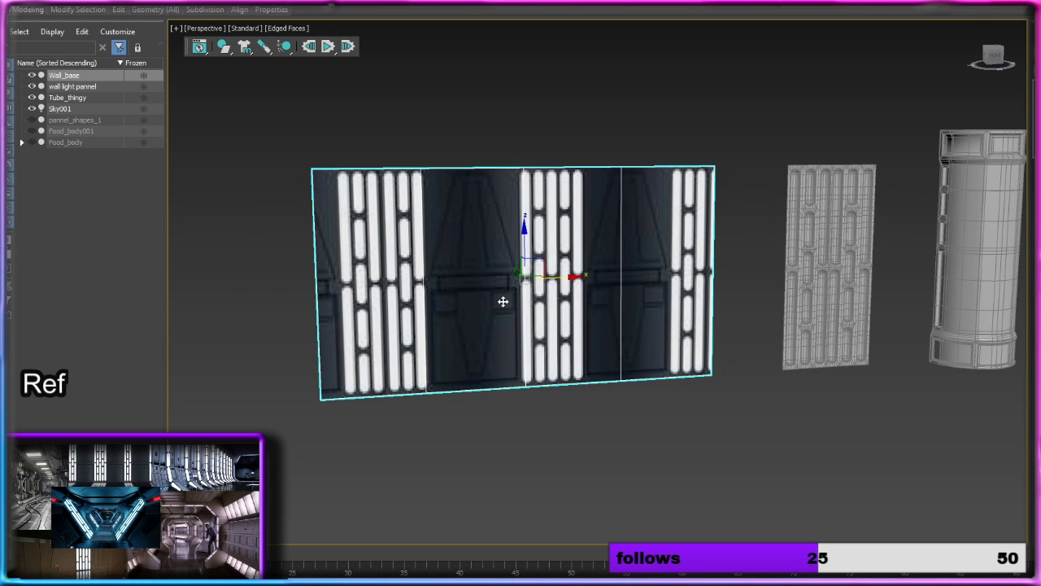
Step: Try to pull the dark door-like polygon of Wall_base far out from the wall along Y, and undo the change
{"action": "key", "text": "4"}
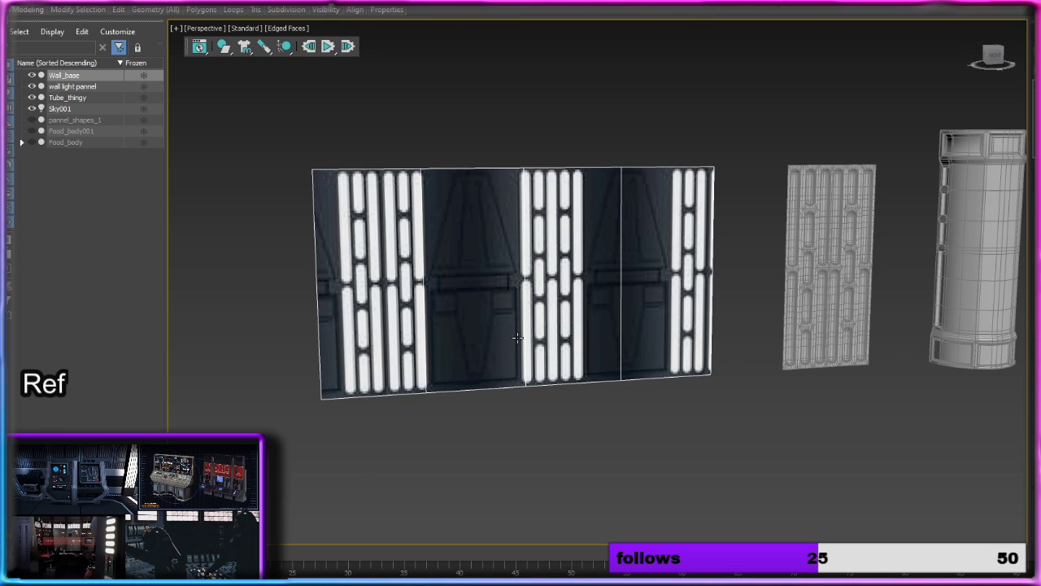
{"action": "scroll", "coordinate": [504, 334], "scroll_direction": "up", "scroll_amount": 3}
{"action": "left_click", "coordinate": [486, 290]}
{"action": "scroll", "coordinate": [486, 291], "scroll_direction": "down", "scroll_amount": 3}
{"action": "scroll", "coordinate": [486, 290], "scroll_direction": "down", "scroll_amount": 2}
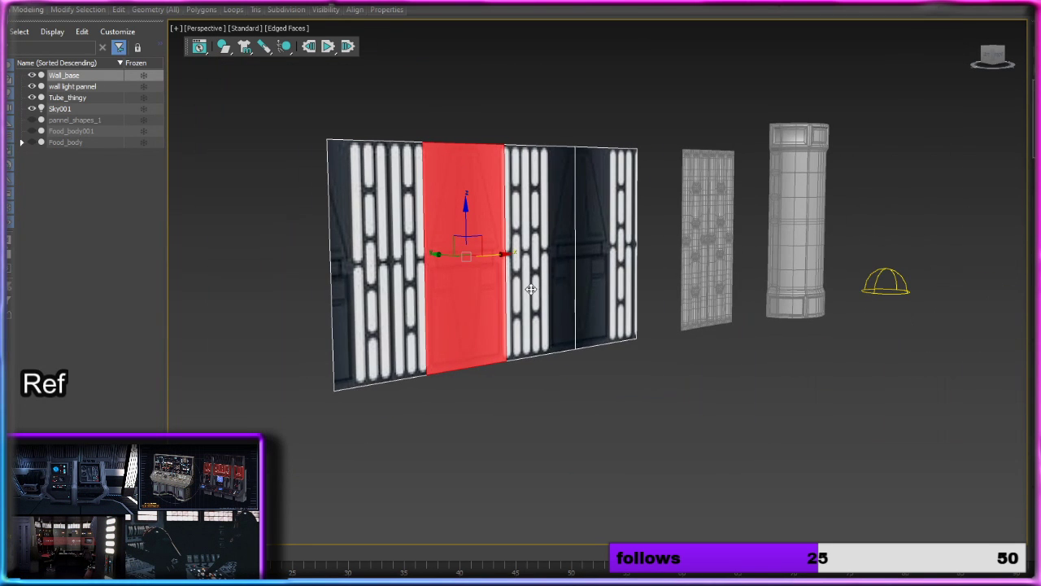
{"action": "left_click_drag", "start_coordinate": [443, 257], "coordinate": [970, 379]}
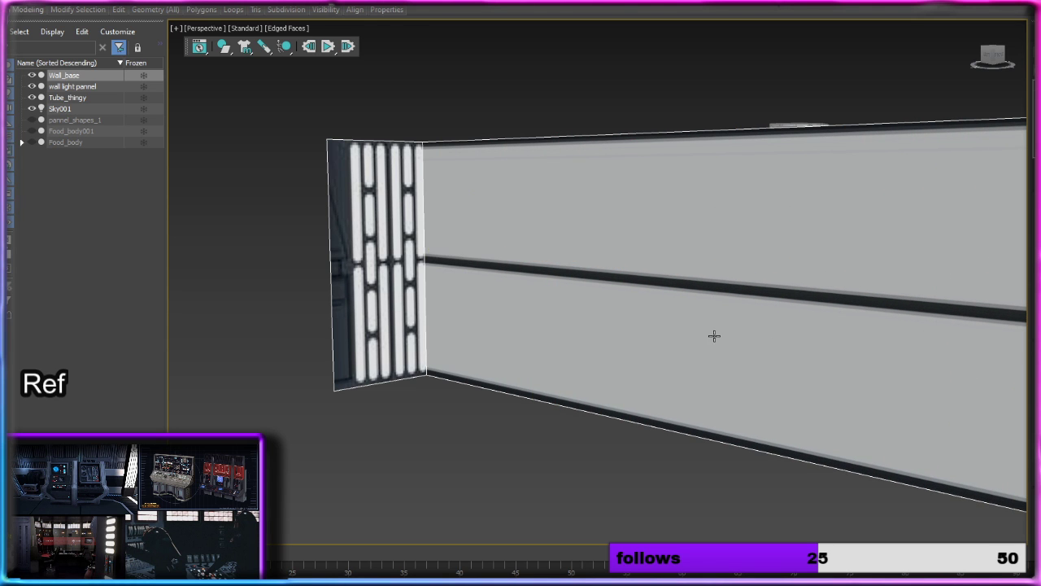
{"action": "mouse_move", "coordinate": [715, 336]}
{"action": "middle_mouse_down"}
{"action": "mouse_move", "coordinate": [490, 320]}
{"action": "mouse_move", "coordinate": [530, 323]}
{"action": "mouse_move", "coordinate": [490, 326]}
{"action": "mouse_move", "coordinate": [563, 375]}
{"action": "mouse_move", "coordinate": [643, 347]}
{"action": "mouse_move", "coordinate": [643, 363]}
{"action": "mouse_move", "coordinate": [727, 371]}
{"action": "mouse_move", "coordinate": [626, 379]}
{"action": "mouse_move", "coordinate": [618, 230]}
{"action": "mouse_move", "coordinate": [632, 213]}
{"action": "mouse_move", "coordinate": [644, 340]}
{"action": "mouse_move", "coordinate": [720, 348]}
{"action": "middle_mouse_up"}
{"action": "scroll", "coordinate": [617, 366], "scroll_direction": "down", "scroll_amount": 3}
{"action": "left_click", "coordinate": [619, 367]}
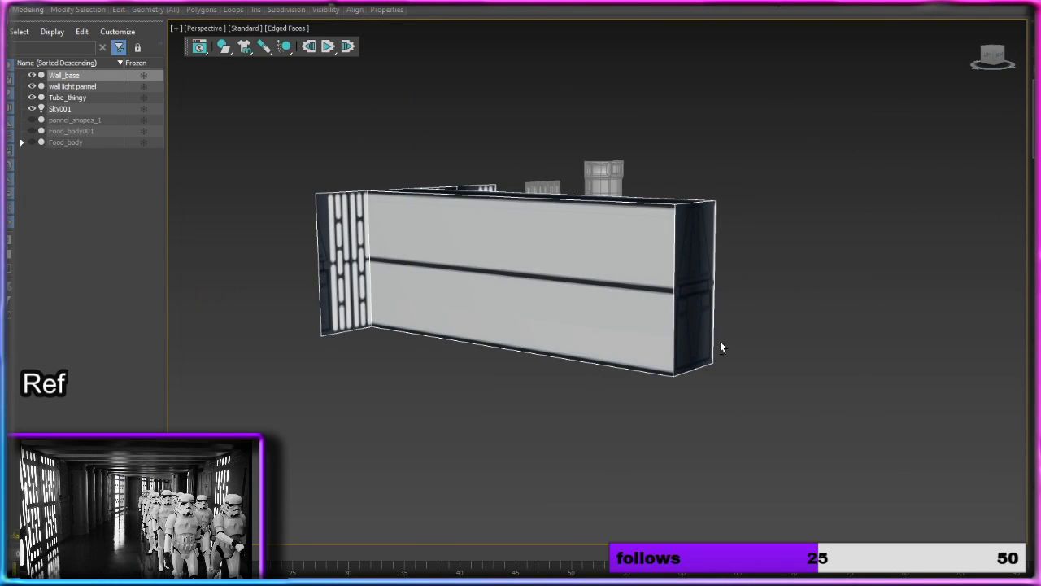
{"action": "left_click", "coordinate": [695, 328]}
{"action": "left_click", "coordinate": [699, 325]}
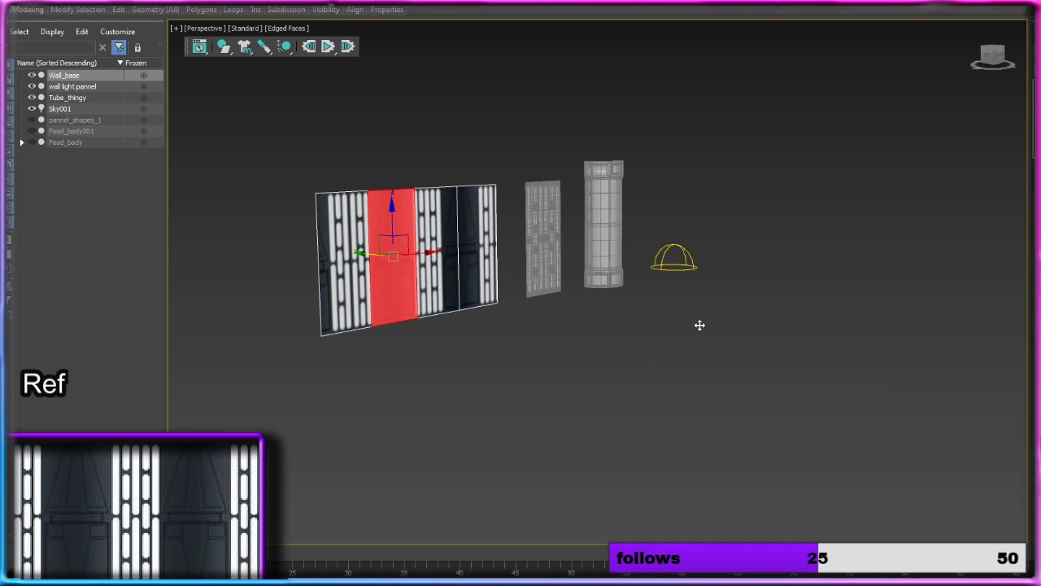
{"action": "middle_click_drag", "start_coordinate": [697, 323], "coordinate": [456, 297], "text": "alt"}
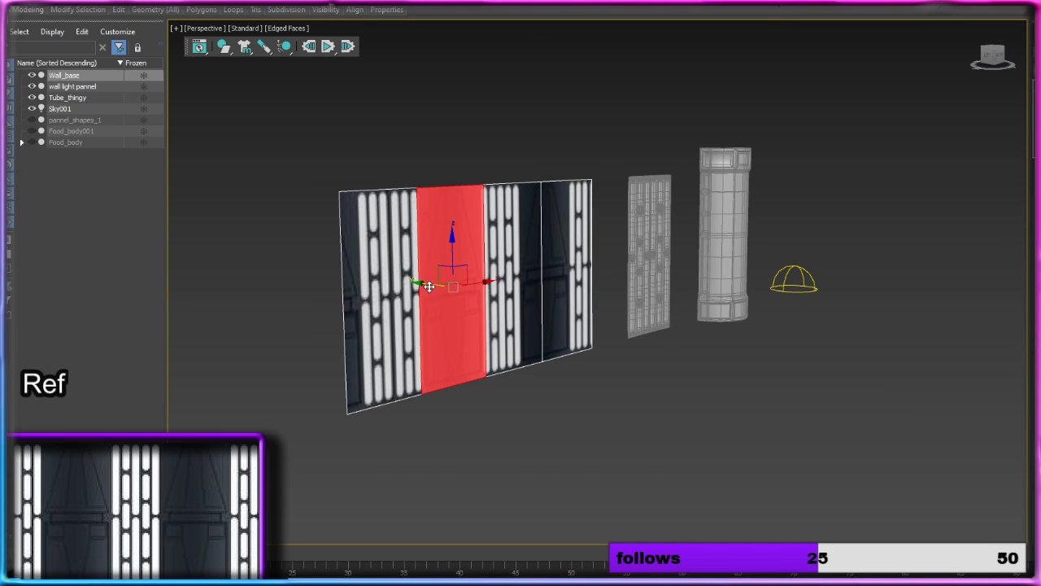
{"action": "mouse_move", "coordinate": [428, 286]}
{"action": "left_mouse_down"}
{"action": "mouse_move", "coordinate": [499, 309]}
{"action": "mouse_move", "coordinate": [430, 288]}
{"action": "mouse_move", "coordinate": [439, 291]}
{"action": "left_mouse_up"}
{"action": "key", "text": "ctrl+z"}
{"action": "left_click", "coordinate": [470, 297]}
{"action": "key", "text": "ctrl+z"}
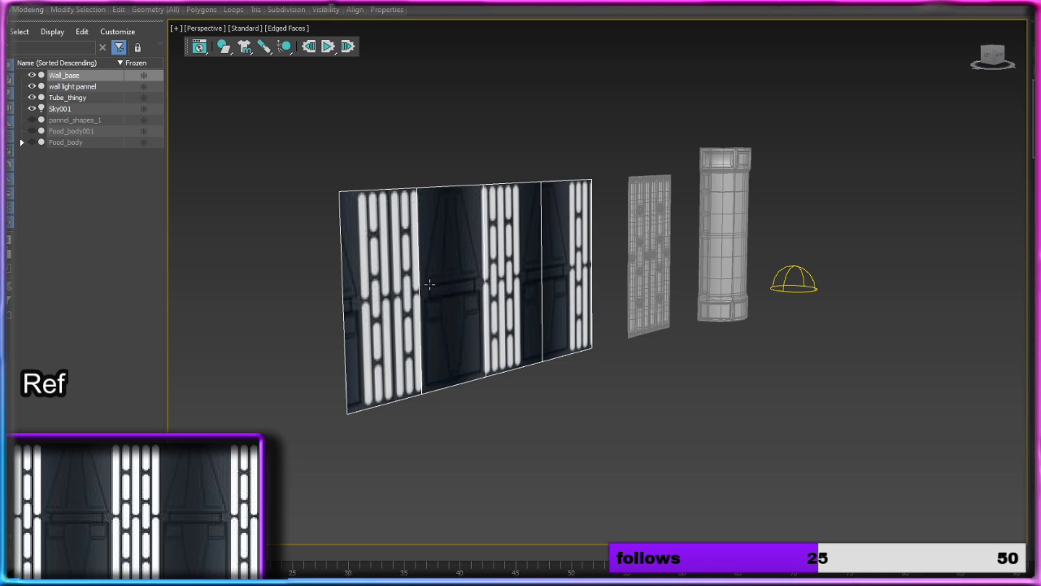
Step: Leave polygon editing and clone Wall_base as a copy placed in front of the original wall
{"action": "left_click", "coordinate": [439, 285]}
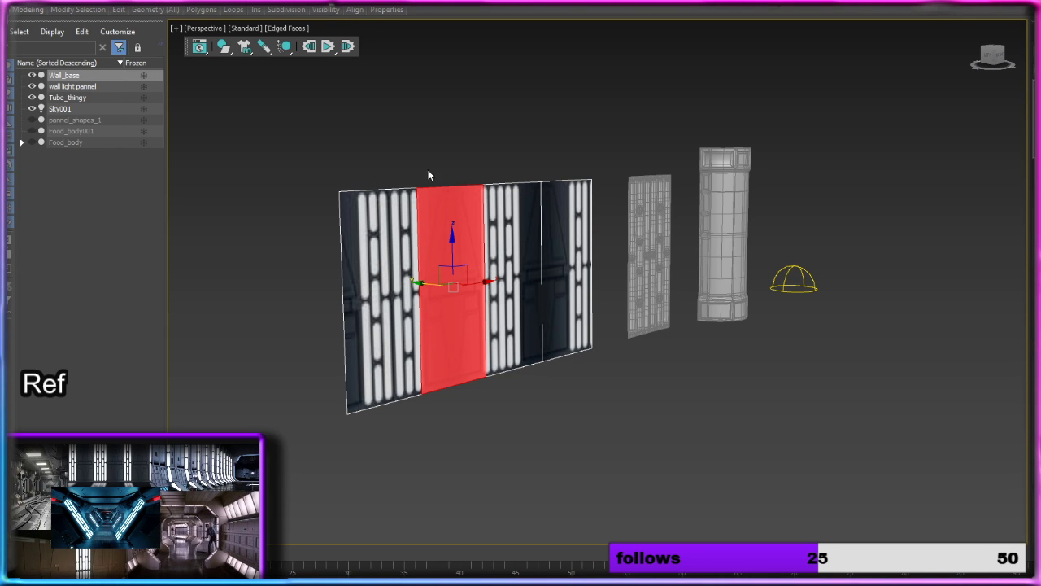
{"action": "left_click", "coordinate": [538, 176]}
{"action": "left_click", "coordinate": [500, 287]}
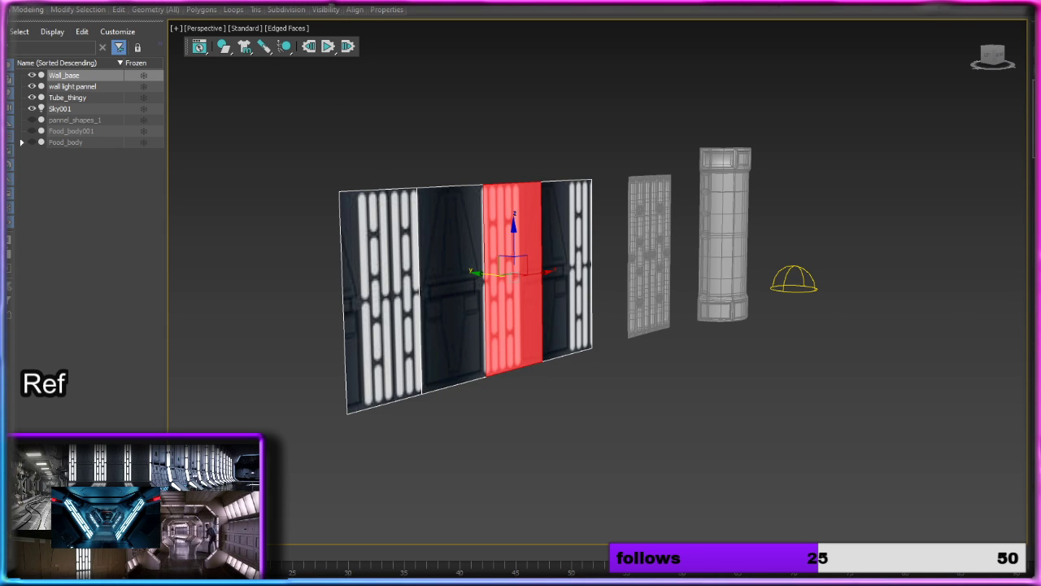
{"action": "key", "text": "4"}
{"action": "left_click_drag", "start_coordinate": [465, 281], "coordinate": [537, 306], "text": "shift"}
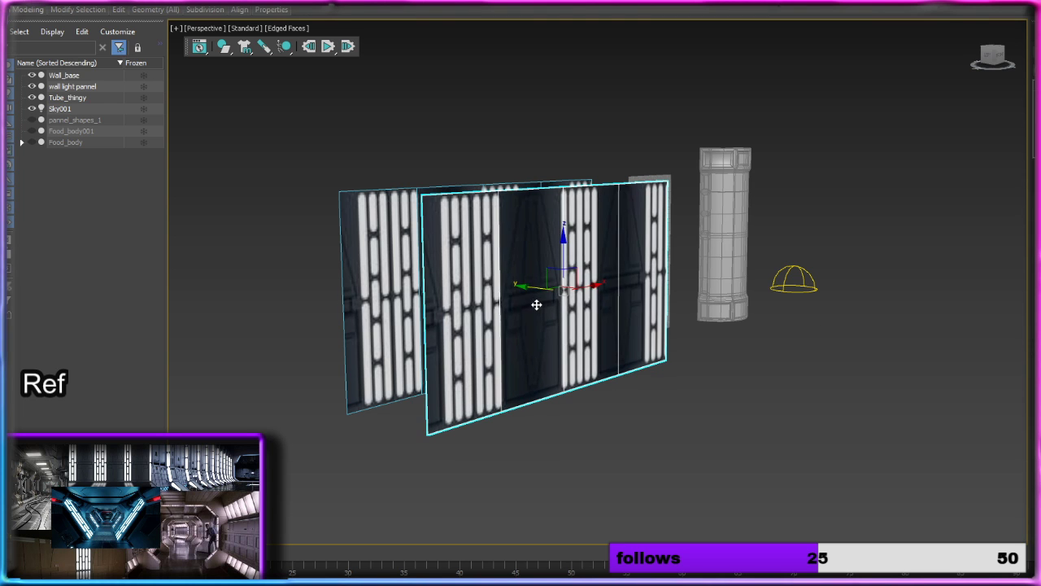
{"action": "left_click", "coordinate": [565, 334]}
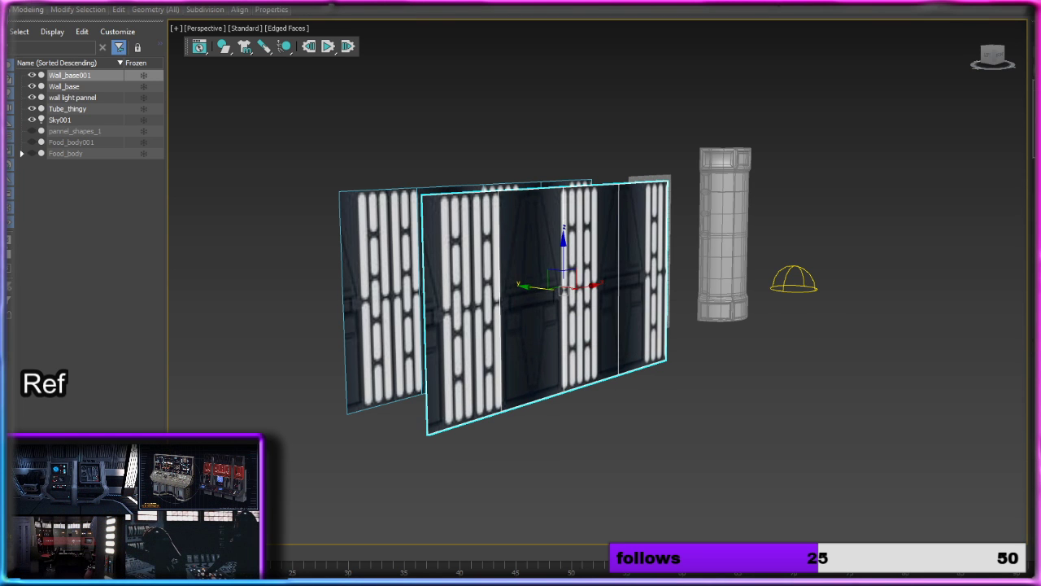
Step: Delete every polygon of the wall copy except the dark door-like section
{"action": "key", "text": "4"}
{"action": "left_click", "coordinate": [464, 299], "text": "ctrl"}
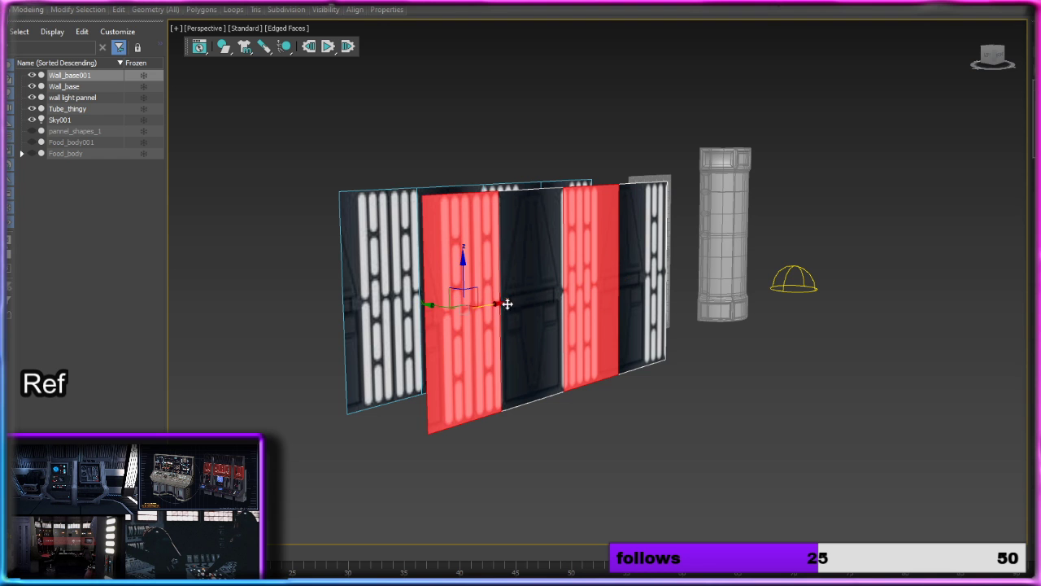
{"action": "left_click", "coordinate": [644, 302], "text": "ctrl"}
{"action": "key", "text": "Delete"}
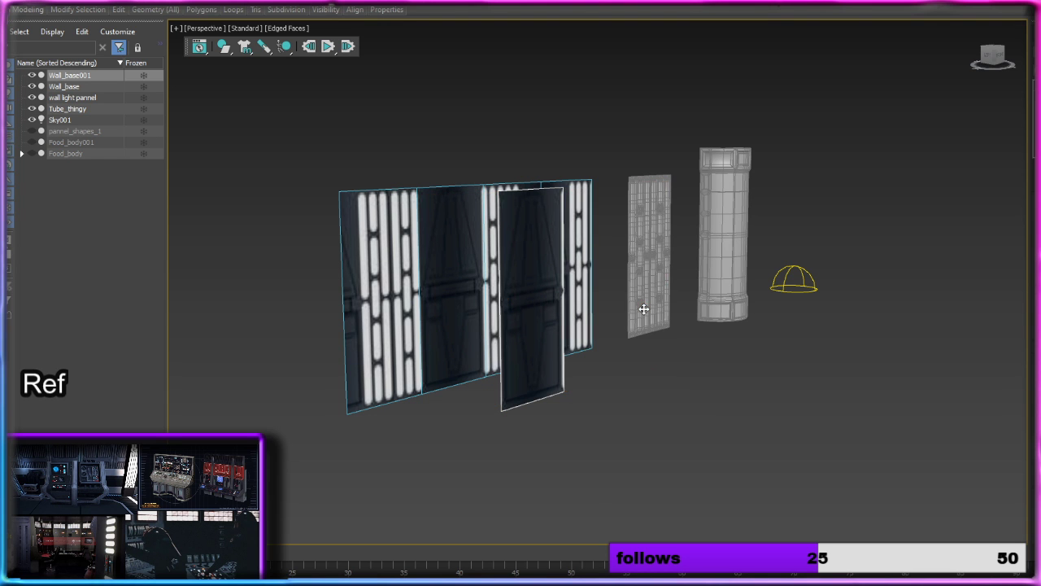
Step: Examine the recessed shapes in the dark wall section's reference texture up close and from a distance
{"action": "mouse_move", "coordinate": [537, 277]}
{"action": "middle_mouse_down", "text": "alt"}
{"action": "mouse_move", "coordinate": [447, 268]}
{"action": "mouse_move", "coordinate": [514, 230]}
{"action": "mouse_move", "coordinate": [535, 265]}
{"action": "mouse_move", "coordinate": [665, 296]}
{"action": "mouse_move", "coordinate": [604, 295]}
{"action": "mouse_move", "coordinate": [507, 272]}
{"action": "mouse_move", "coordinate": [520, 277]}
{"action": "mouse_move", "coordinate": [477, 284]}
{"action": "mouse_move", "coordinate": [537, 270]}
{"action": "middle_mouse_up", "text": "alt"}
{"action": "scroll", "coordinate": [534, 281], "scroll_direction": "up", "scroll_amount": 4}
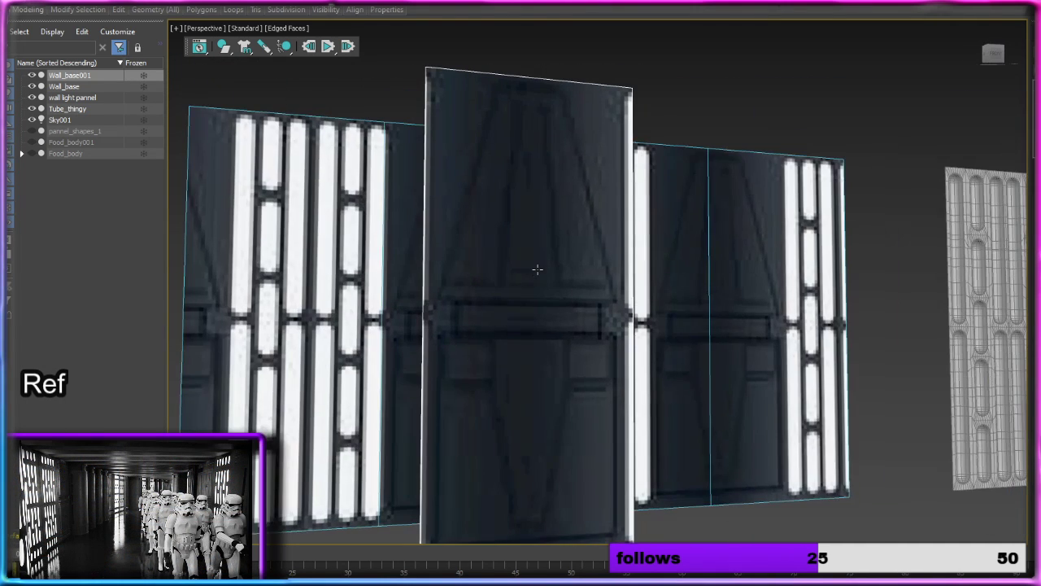
{"action": "scroll", "coordinate": [535, 279], "scroll_direction": "up", "scroll_amount": 5}
{"action": "scroll", "coordinate": [535, 279], "scroll_direction": "up", "scroll_amount": 2}
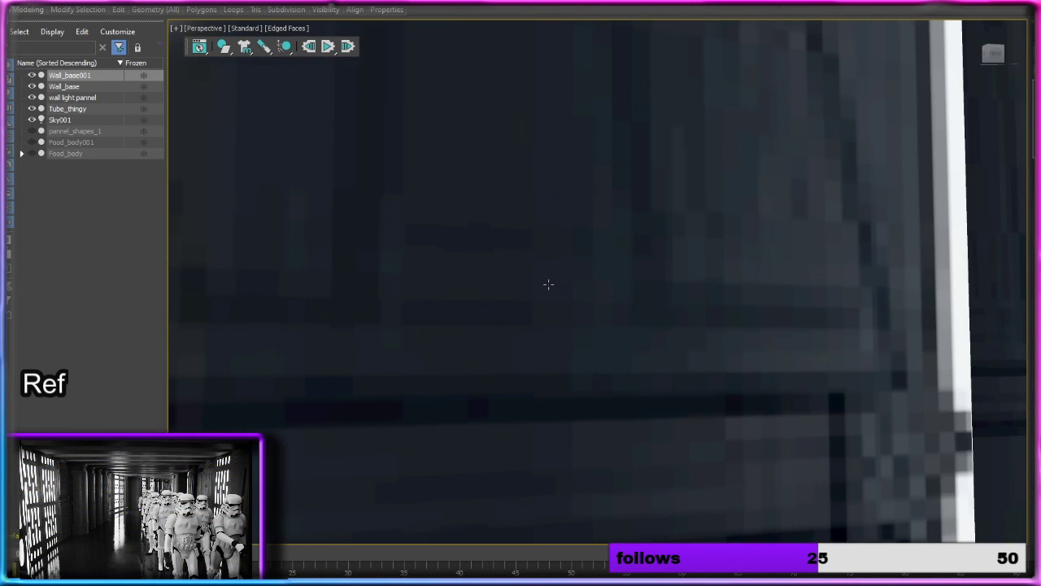
{"action": "scroll", "coordinate": [548, 284], "scroll_direction": "up", "scroll_amount": 3}
{"action": "scroll", "coordinate": [548, 284], "scroll_direction": "up", "scroll_amount": 2}
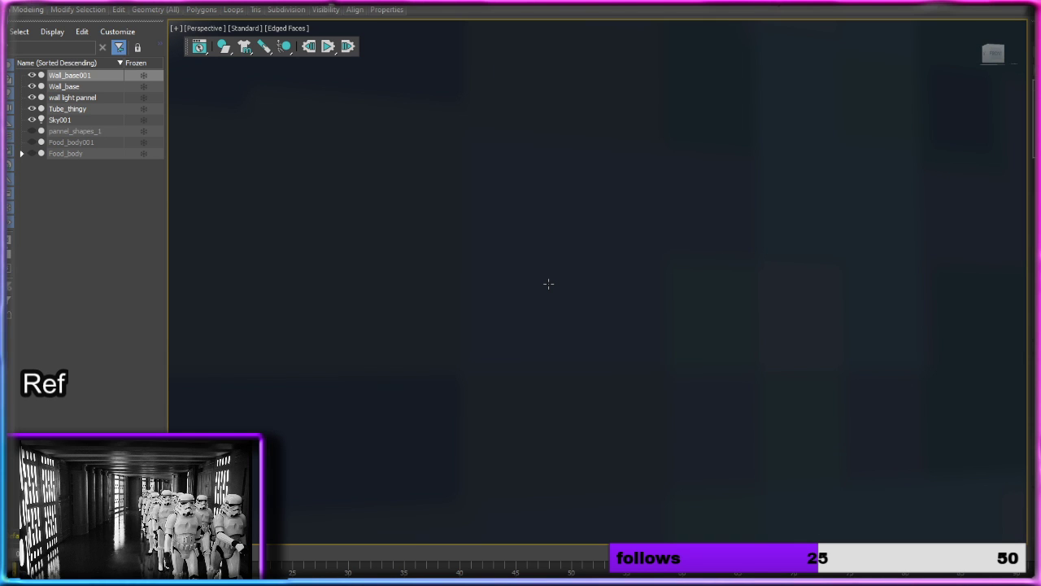
{"action": "key", "text": "z"}
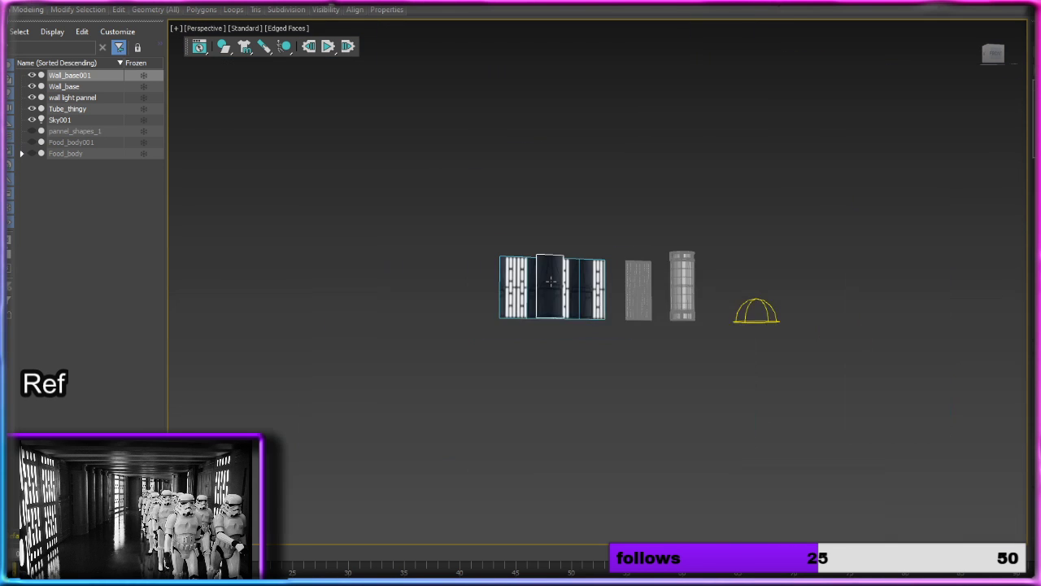
{"action": "scroll", "coordinate": [553, 293], "scroll_direction": "up", "scroll_amount": 5}
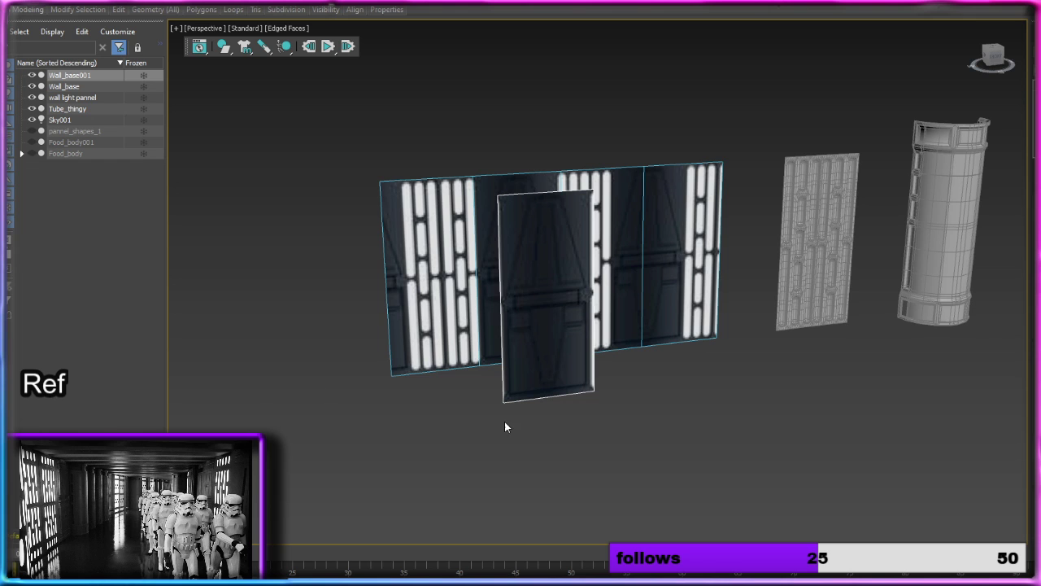
Step: Examine the detached dark panel against the full textured wall from several angles and distances
{"action": "middle_click_drag", "start_coordinate": [506, 420], "coordinate": [510, 389], "text": "alt"}
{"action": "scroll", "coordinate": [519, 387], "scroll_direction": "up", "scroll_amount": 3}
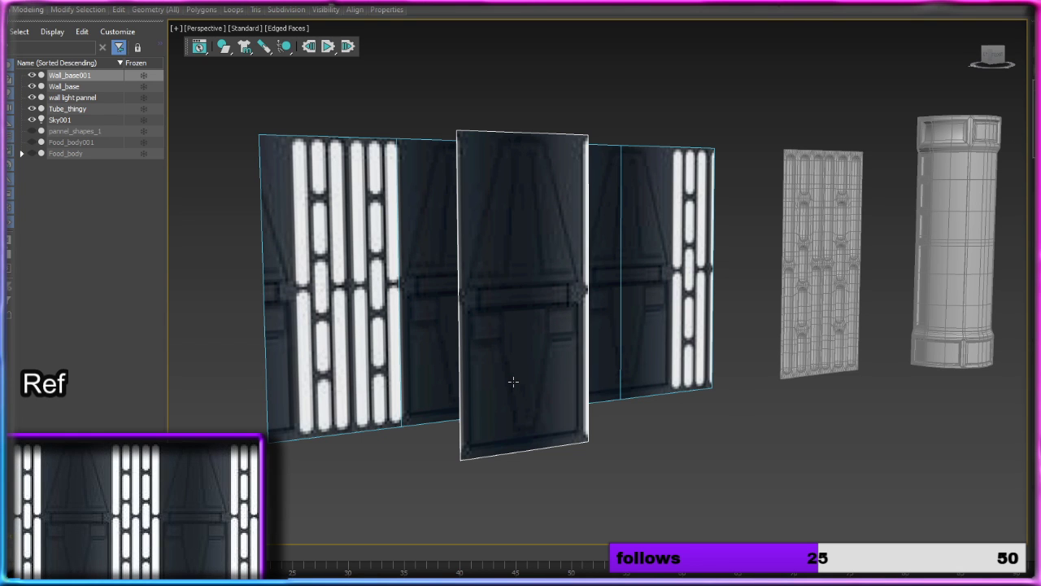
{"action": "middle_click_drag", "start_coordinate": [561, 356], "coordinate": [510, 350], "text": "alt"}
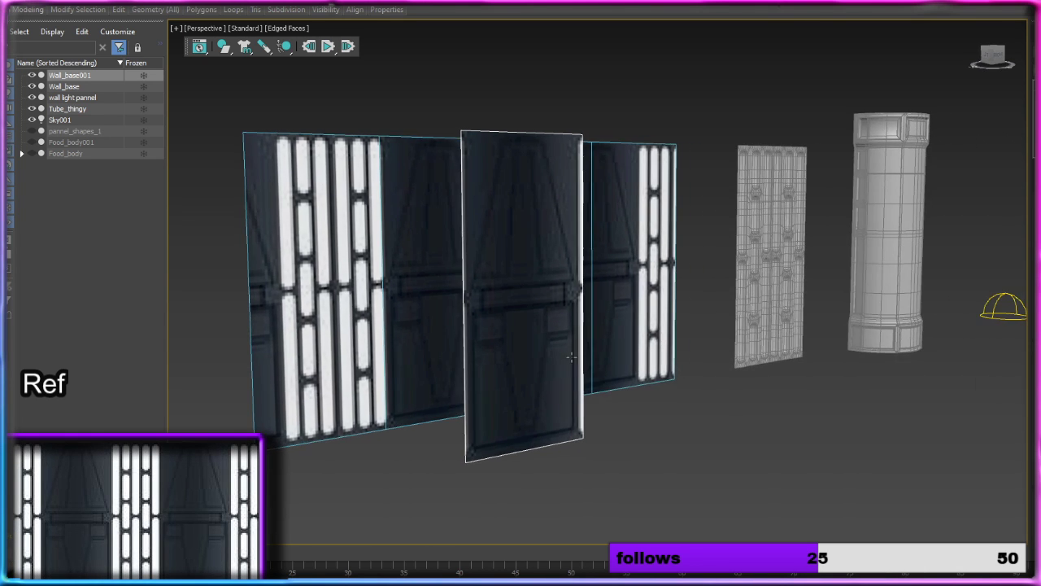
{"action": "middle_click_drag", "start_coordinate": [432, 388], "coordinate": [516, 363], "text": "alt"}
{"action": "scroll", "coordinate": [520, 356], "scroll_direction": "up", "scroll_amount": 4}
{"action": "scroll", "coordinate": [520, 356], "scroll_direction": "down", "scroll_amount": 6}
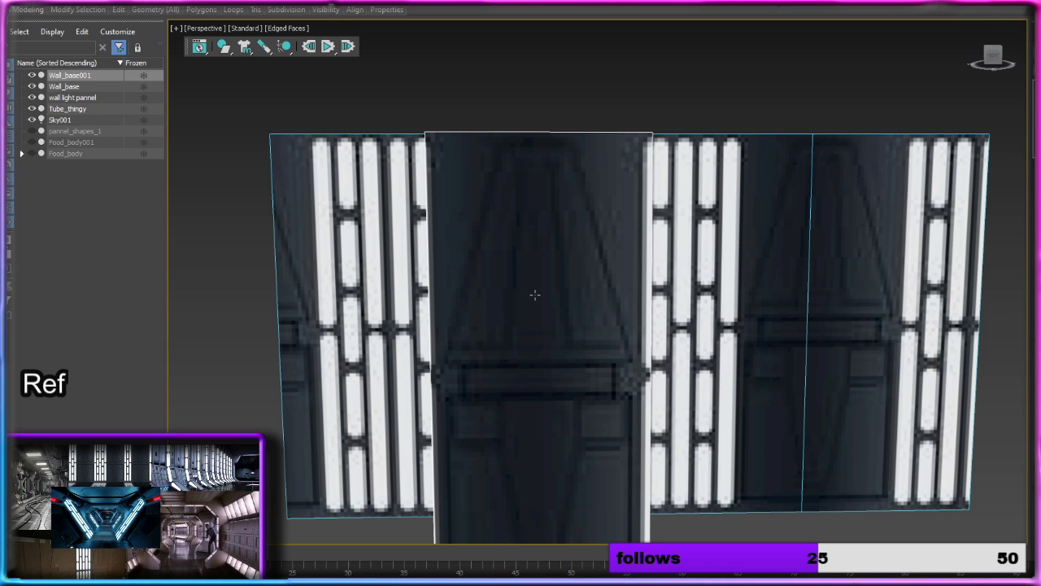
{"action": "middle_click_drag", "start_coordinate": [536, 292], "coordinate": [499, 268]}
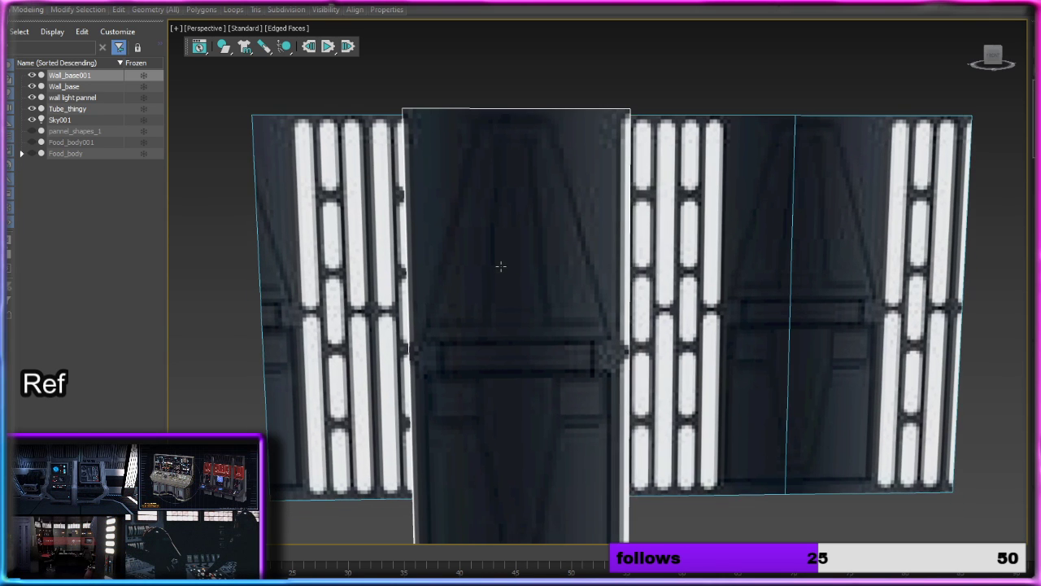
{"action": "scroll", "coordinate": [499, 267], "scroll_direction": "down", "scroll_amount": 3}
Step: Try to extend the dark panel's polygon far along X over the textured wall, and undo the extension
{"action": "left_click", "coordinate": [508, 278]}
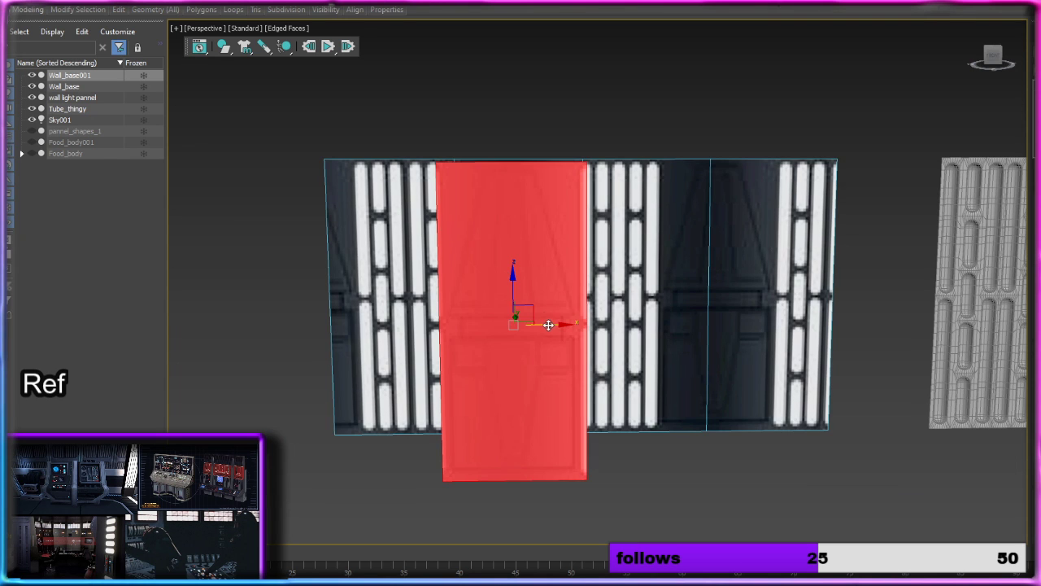
{"action": "left_click_drag", "start_coordinate": [549, 323], "coordinate": [879, 344], "text": "shift"}
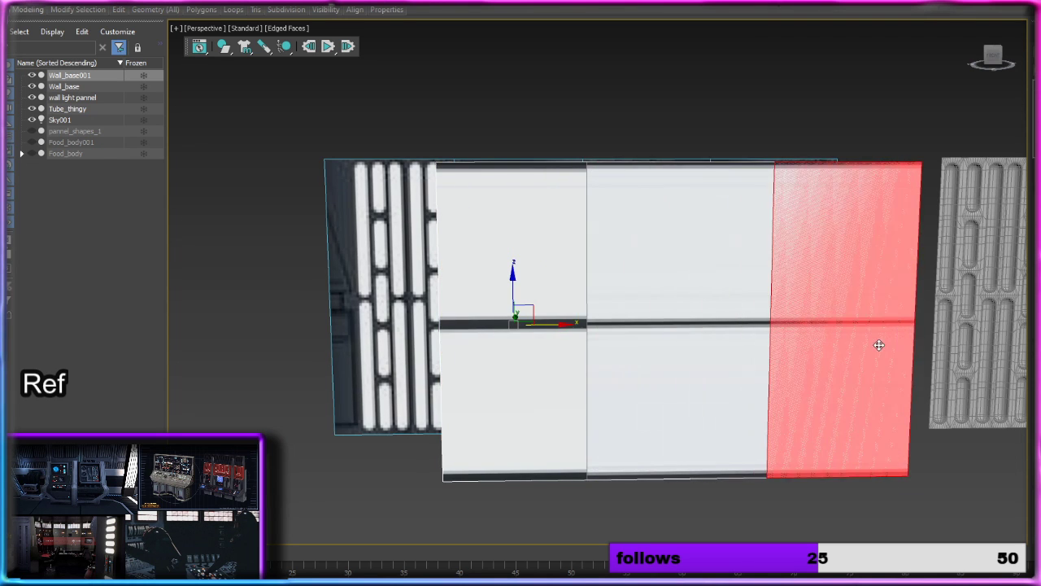
{"action": "middle_click_drag", "start_coordinate": [793, 366], "coordinate": [825, 336], "text": "alt"}
{"action": "middle_click_drag", "start_coordinate": [816, 194], "coordinate": [755, 266]}
{"action": "middle_click_drag", "start_coordinate": [740, 265], "coordinate": [832, 273], "text": "alt"}
{"action": "left_click_drag", "start_coordinate": [674, 236], "coordinate": [746, 263]}
{"action": "middle_click_drag", "start_coordinate": [745, 263], "coordinate": [790, 285], "text": "alt"}
Step: Search the material library for "st" and add a Standard Surface material to the Slate Material Editor view
{"action": "key", "text": "m"}
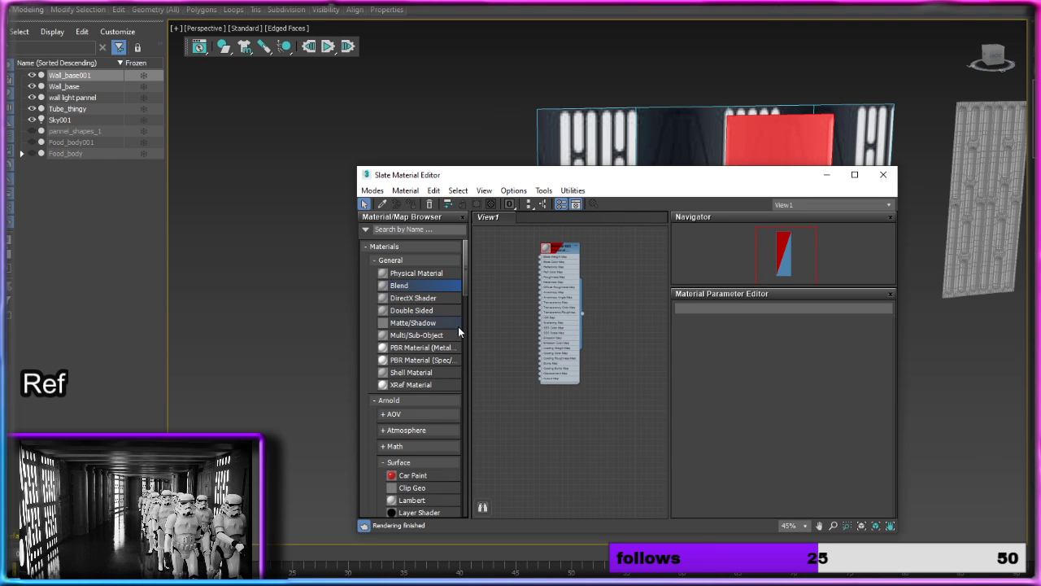
{"action": "left_click", "coordinate": [410, 230]}
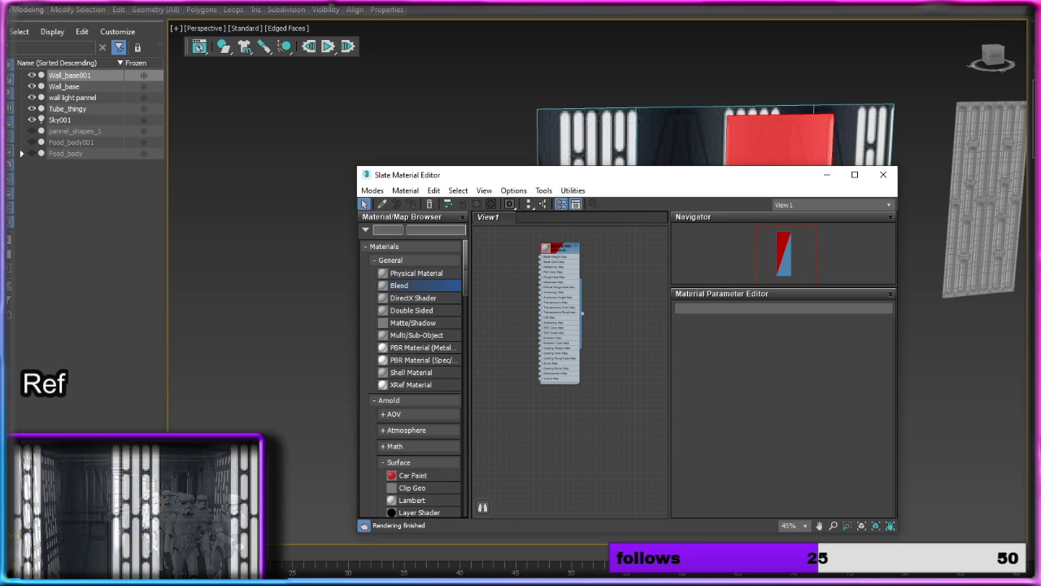
{"action": "type", "text": "st"}
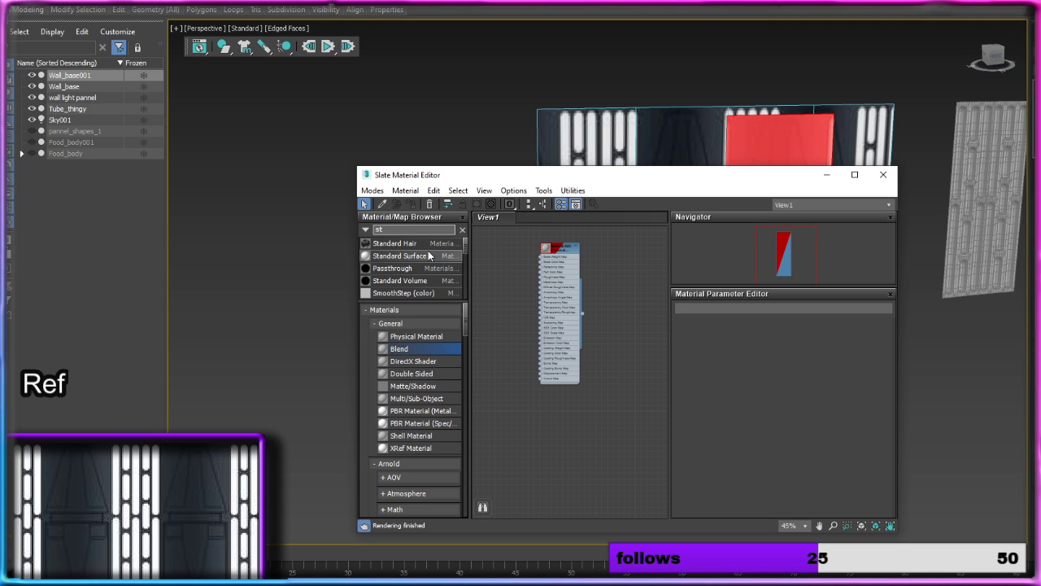
{"action": "left_click_drag", "start_coordinate": [429, 260], "coordinate": [608, 454]}
{"action": "left_click_drag", "start_coordinate": [618, 496], "coordinate": [515, 440]}
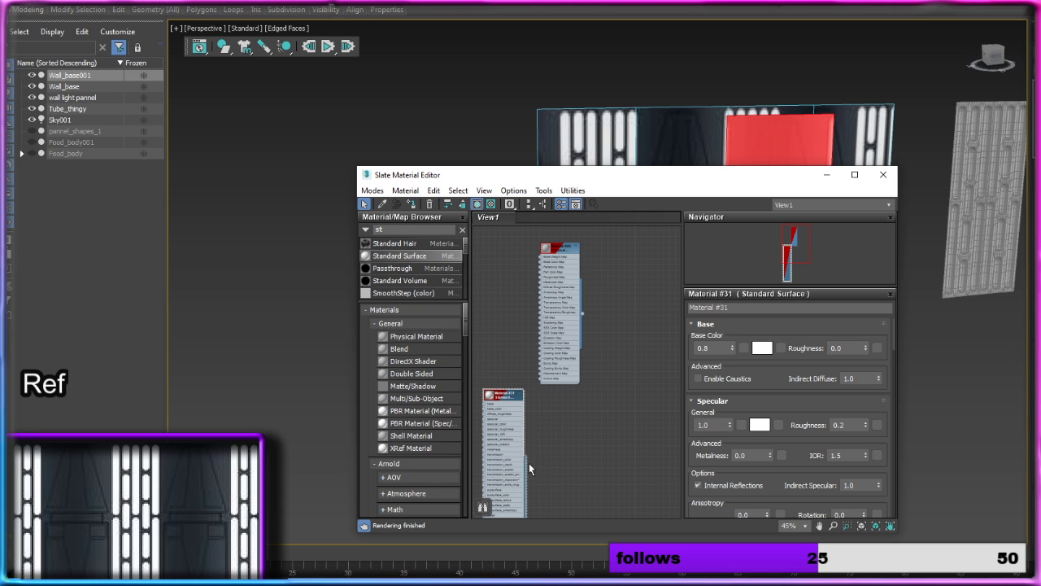
Step: Assign the new Standard Surface material to the selected polygon of the detached panel
{"action": "left_click_drag", "start_coordinate": [664, 171], "coordinate": [689, 258]}
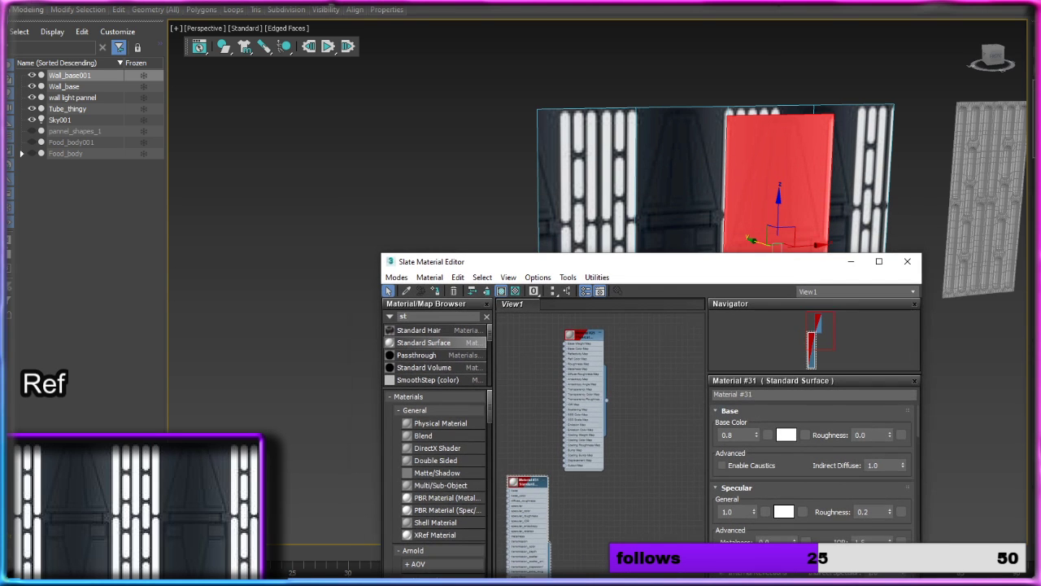
{"action": "left_click_drag", "start_coordinate": [531, 555], "coordinate": [531, 448]}
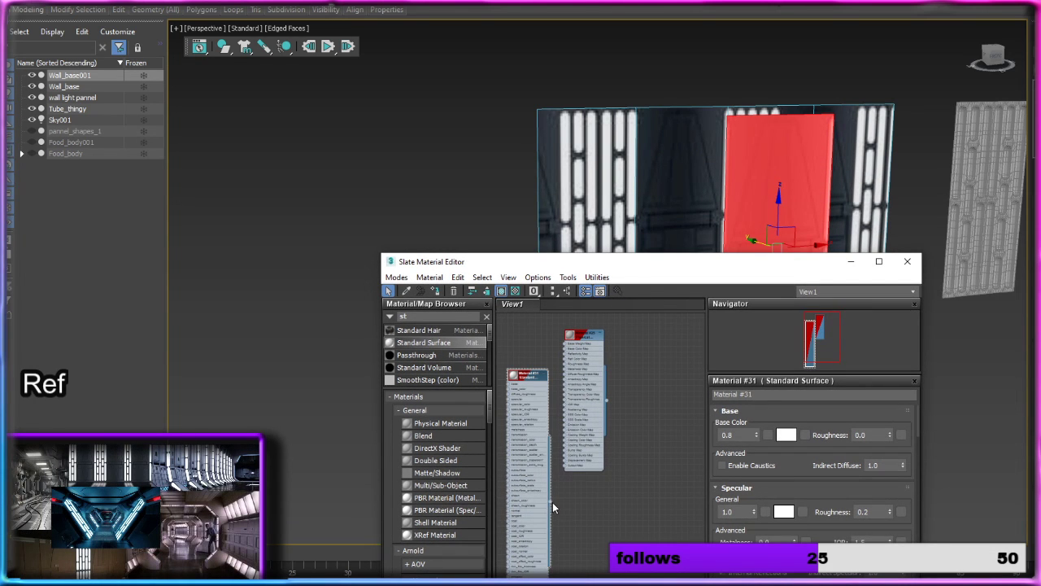
{"action": "left_click_drag", "start_coordinate": [553, 502], "coordinate": [781, 223]}
{"action": "left_click", "coordinate": [851, 262]}
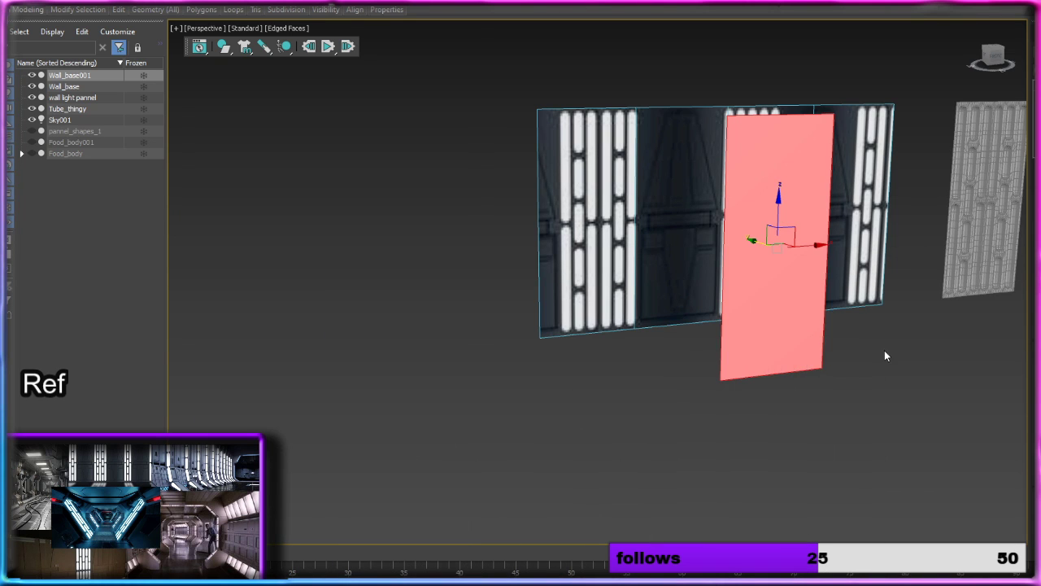
Step: Set the base color of the panel's Standard Surface material to a medium grey
{"action": "middle_click_drag", "start_coordinate": [863, 384], "coordinate": [590, 342]}
{"action": "left_click", "coordinate": [591, 341]}
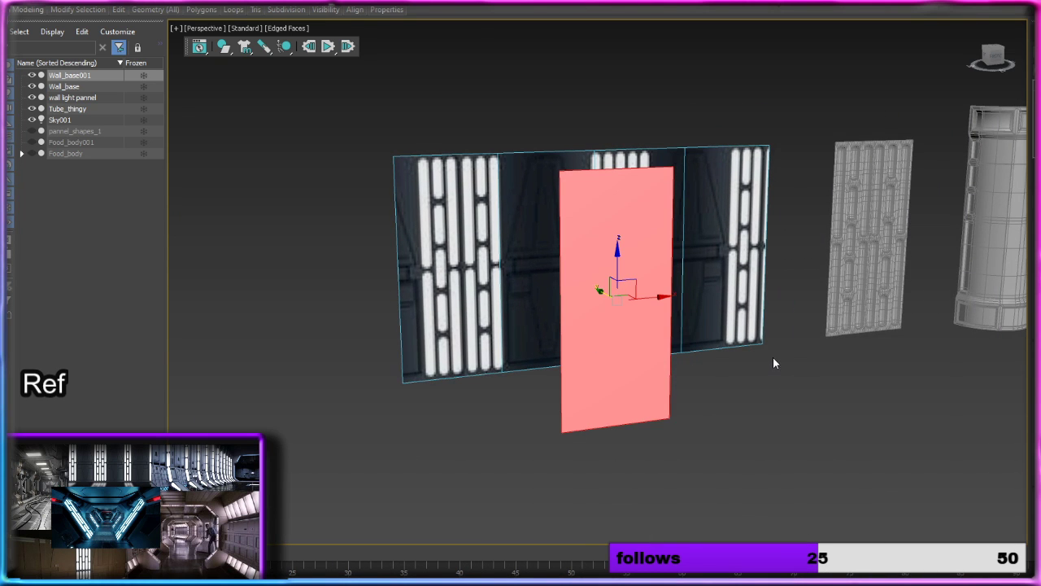
{"action": "key", "text": "m"}
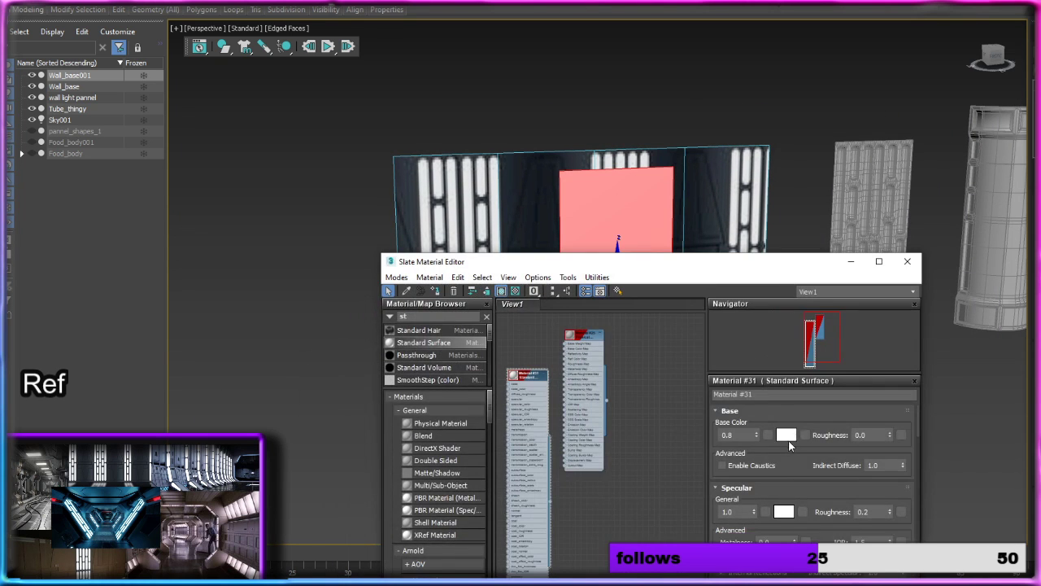
{"action": "left_click", "coordinate": [775, 435]}
{"action": "left_click_drag", "start_coordinate": [341, 76], "coordinate": [340, 47]}
{"action": "left_click", "coordinate": [433, 133]}
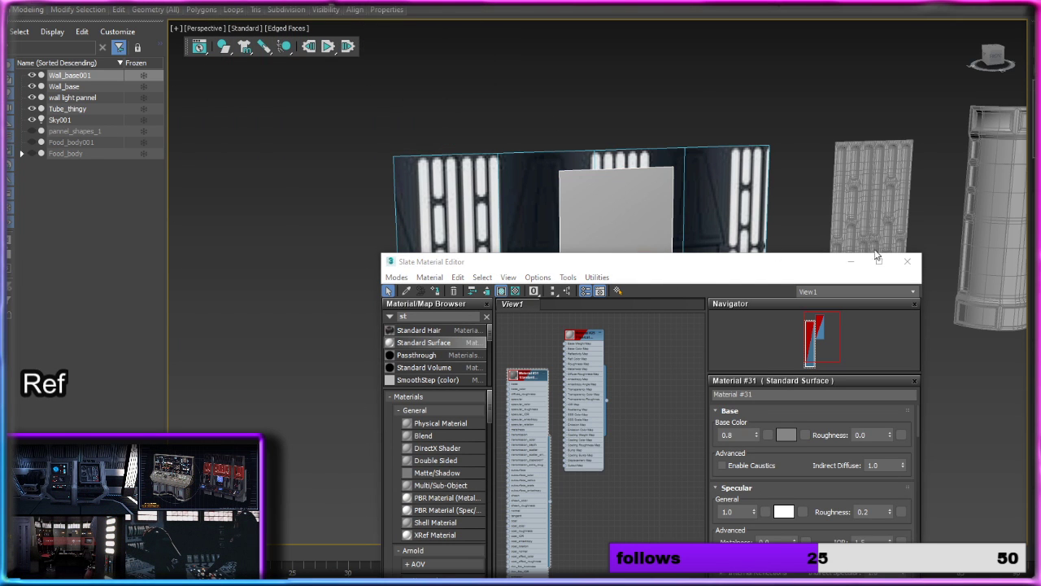
{"action": "left_click", "coordinate": [850, 261]}
Step: Try to extend the grey panel's polygon sideways along X, undo the attempts and leave polygon editing
{"action": "middle_click_drag", "start_coordinate": [757, 314], "coordinate": [666, 249]}
{"action": "middle_click_drag", "start_coordinate": [592, 278], "coordinate": [552, 262], "text": "alt"}
{"action": "left_click", "coordinate": [553, 262]}
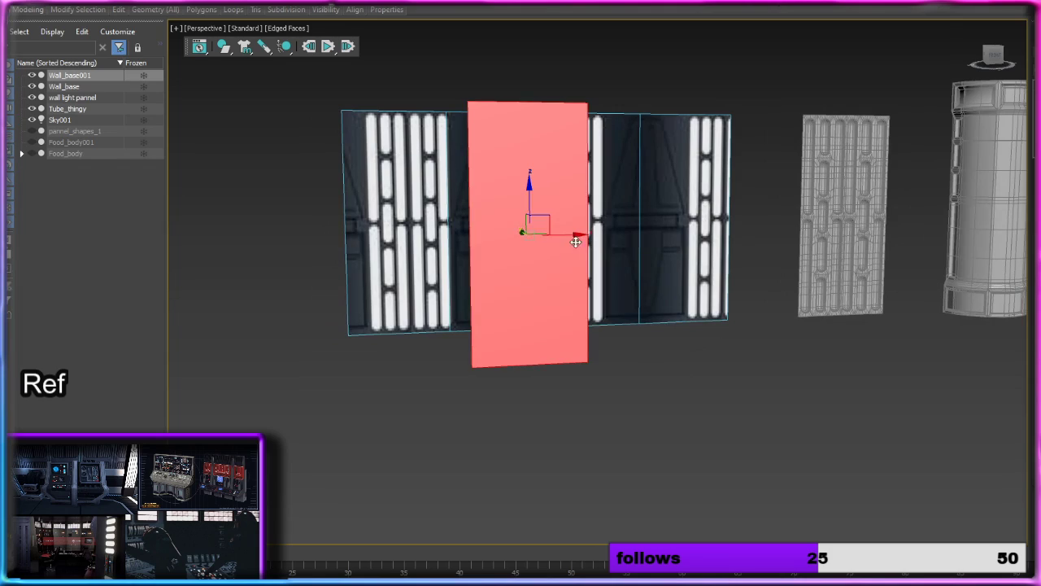
{"action": "mouse_move", "coordinate": [577, 235]}
{"action": "left_mouse_down", "text": "shift"}
{"action": "mouse_move", "coordinate": [792, 246]}
{"action": "mouse_move", "coordinate": [181, 296]}
{"action": "mouse_move", "coordinate": [358, 307]}
{"action": "left_mouse_up", "text": "shift"}
{"action": "key", "text": "ctrl+z"}
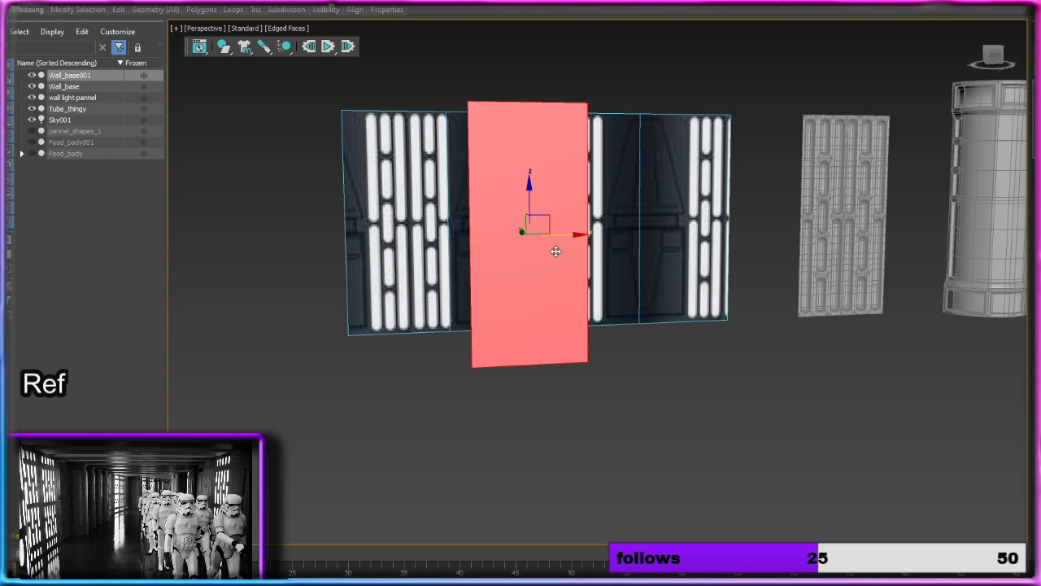
{"action": "left_click_drag", "start_coordinate": [563, 236], "coordinate": [794, 239], "text": "shift"}
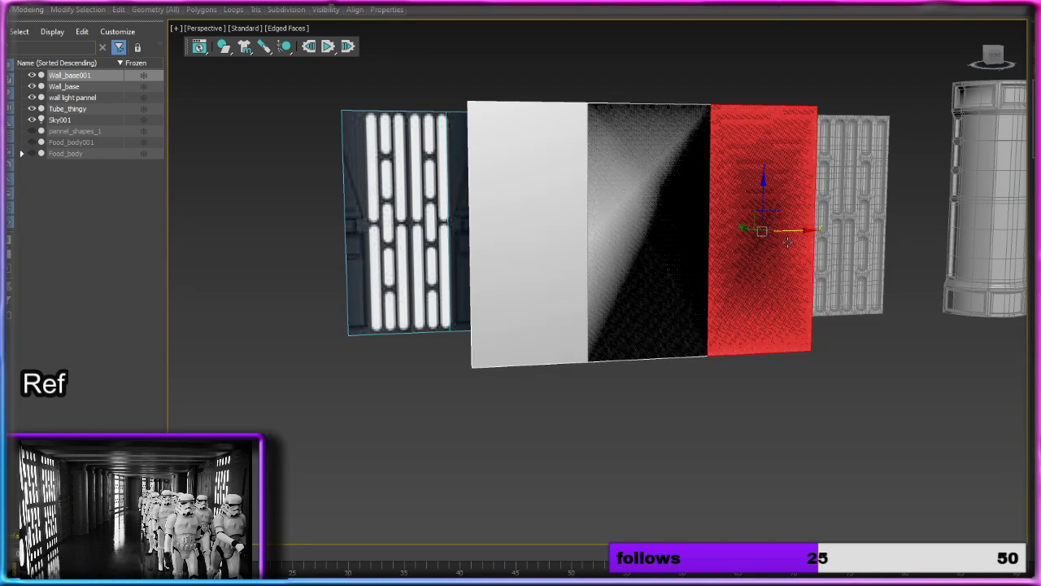
{"action": "key", "text": "4"}
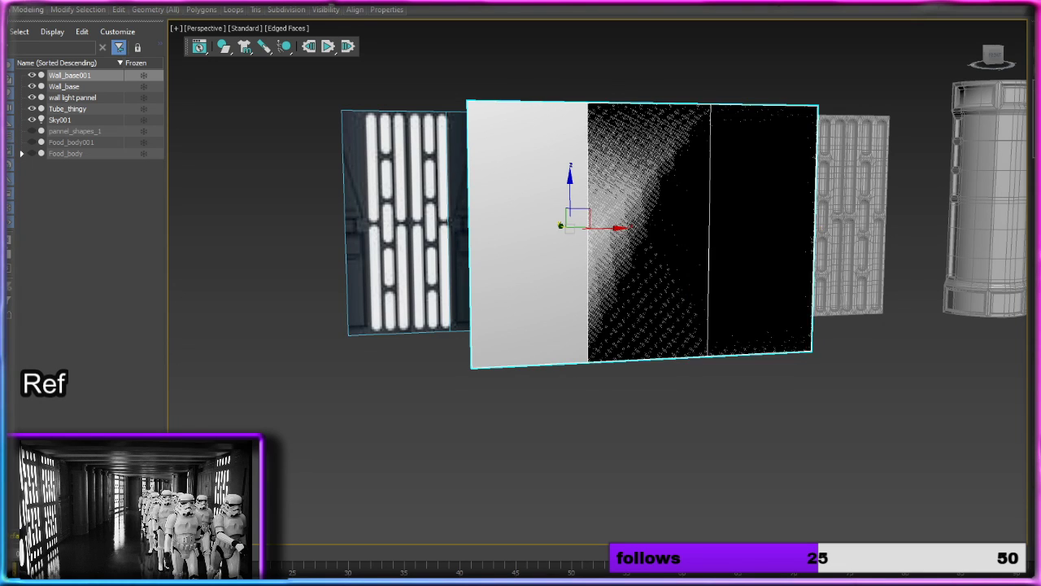
{"action": "key", "text": "ctrl+z"}
Step: Clone the grey panel along X as one independent copy, and hide that copy
{"action": "left_click_drag", "start_coordinate": [616, 230], "coordinate": [745, 226], "text": "shift"}
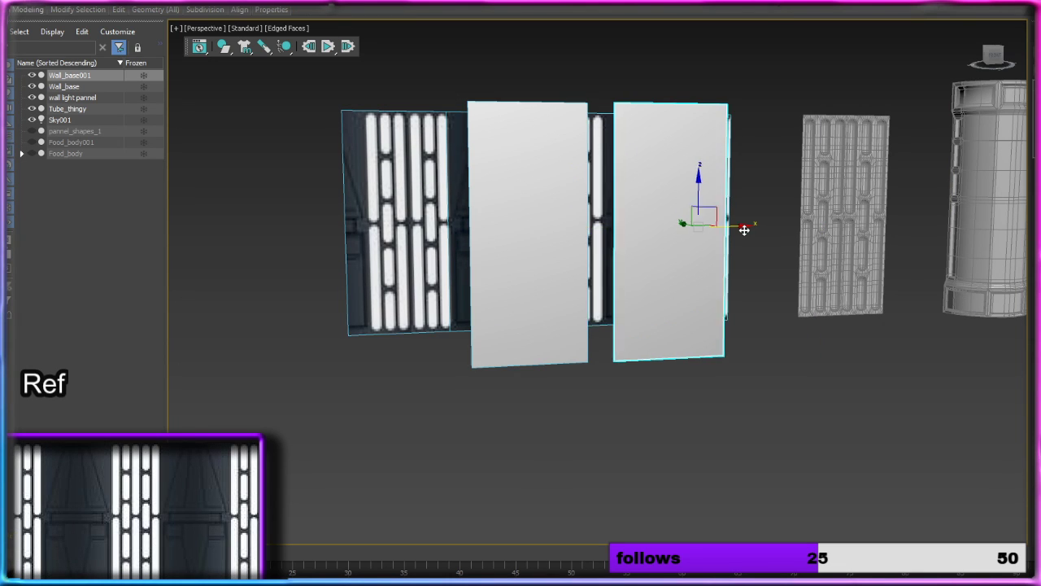
{"action": "left_click", "coordinate": [571, 317]}
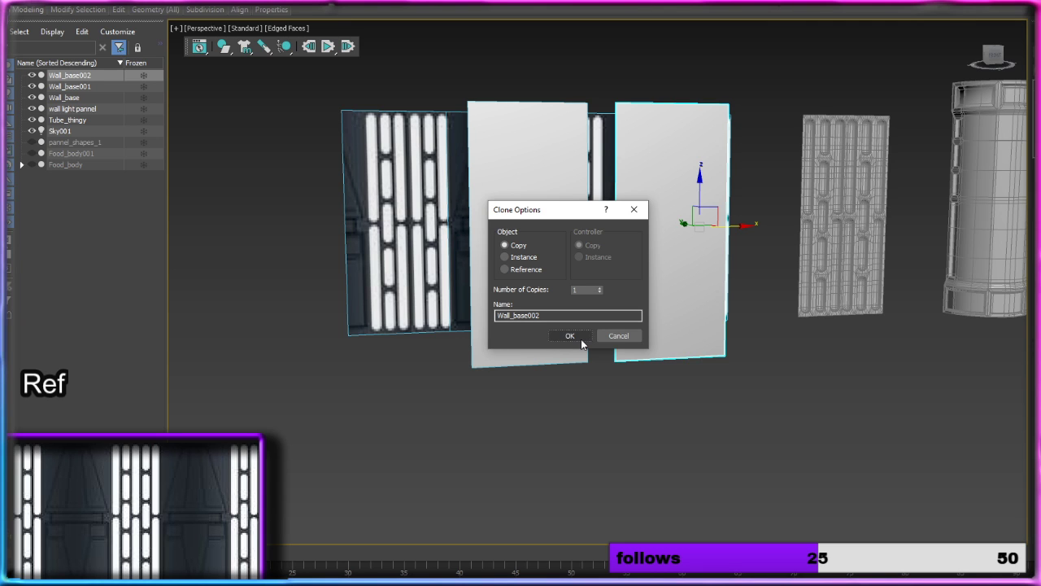
{"action": "left_click", "coordinate": [581, 338]}
{"action": "middle_click_drag", "start_coordinate": [686, 358], "coordinate": [649, 363], "text": "alt"}
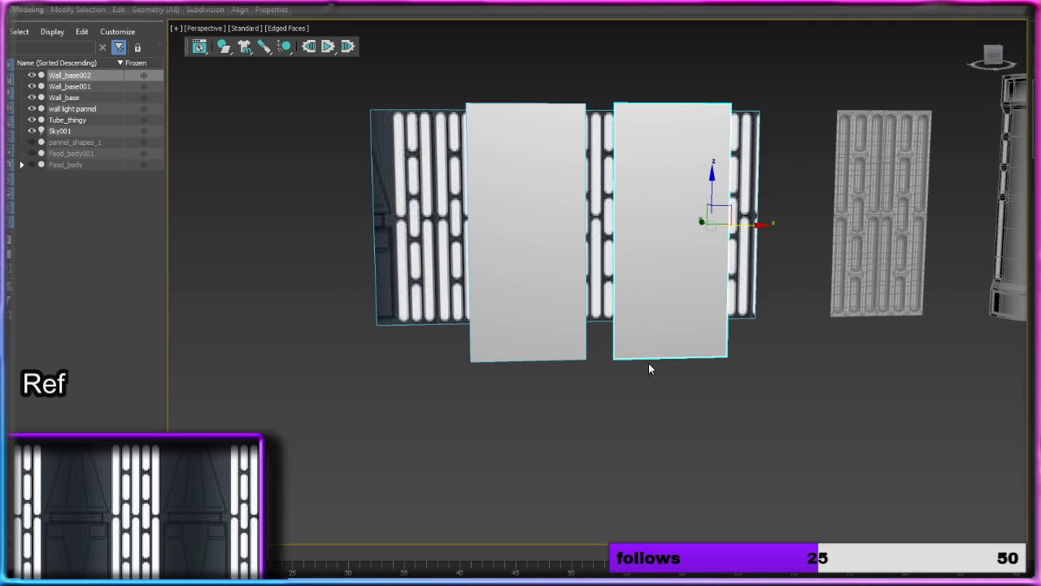
{"action": "left_click", "coordinate": [31, 75]}
Step: Center the pivot of the remaining grey panel on its geometry, and move it to the panel's lower-left corner
{"action": "left_click", "coordinate": [529, 210]}
{"action": "middle_click_drag", "start_coordinate": [536, 218], "coordinate": [482, 245], "text": "alt"}
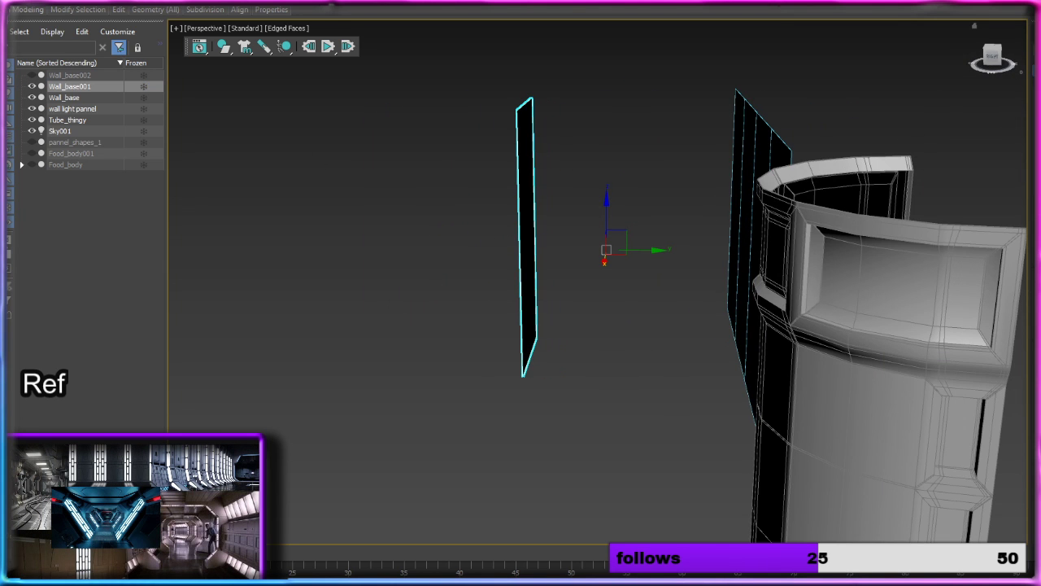
{"action": "key", "text": "Insert"}
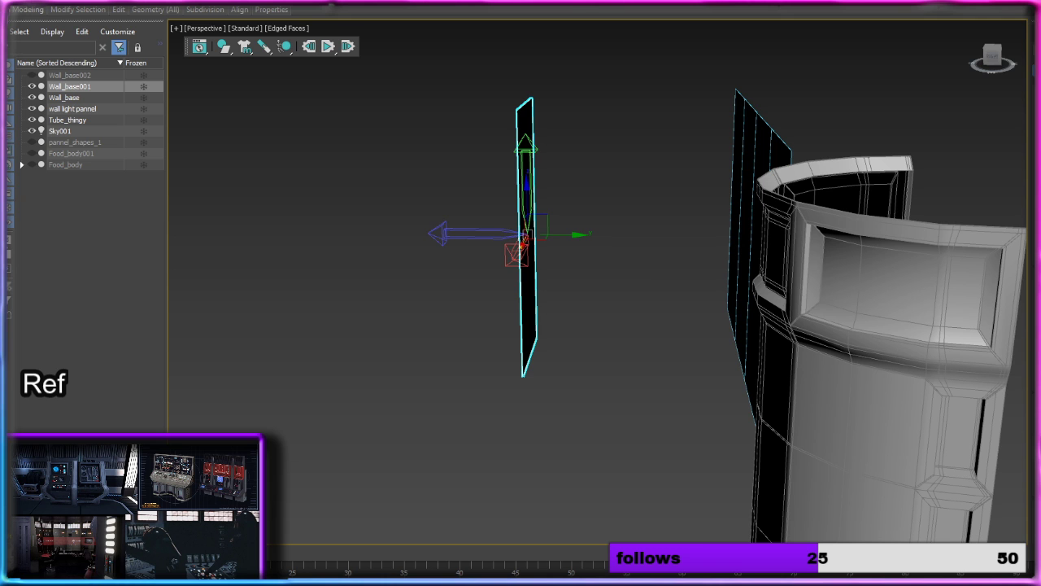
{"action": "middle_click_drag", "start_coordinate": [561, 392], "coordinate": [728, 375], "text": "alt"}
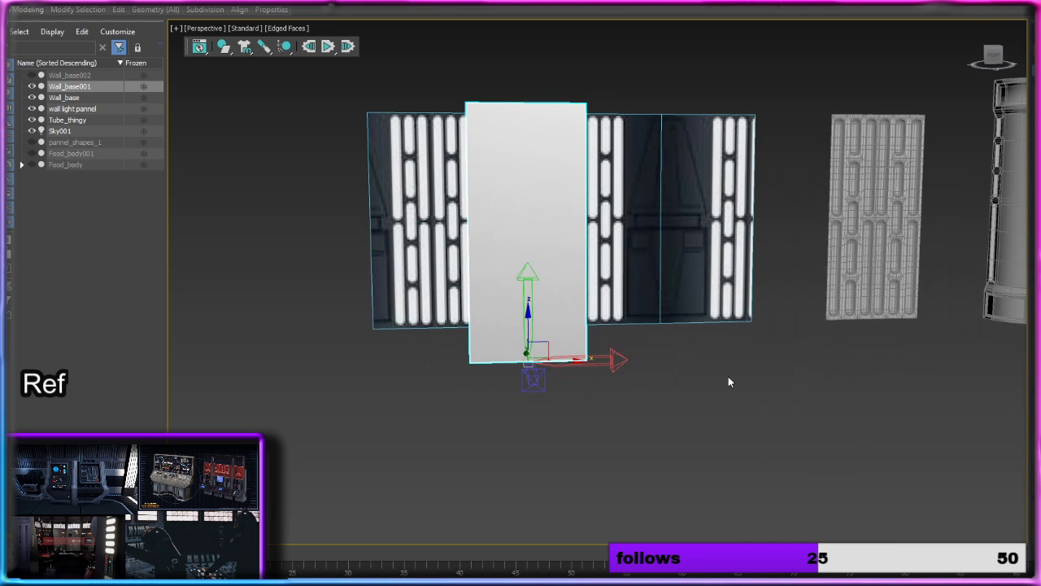
{"action": "scroll", "coordinate": [564, 360], "scroll_direction": "up", "scroll_amount": 5}
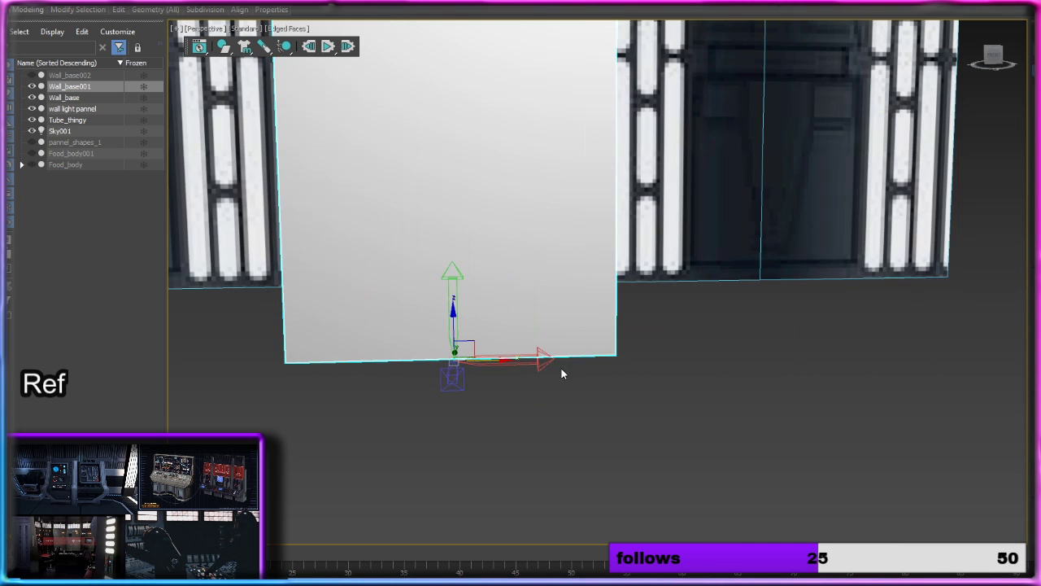
{"action": "left_click_drag", "start_coordinate": [504, 360], "coordinate": [336, 360]}
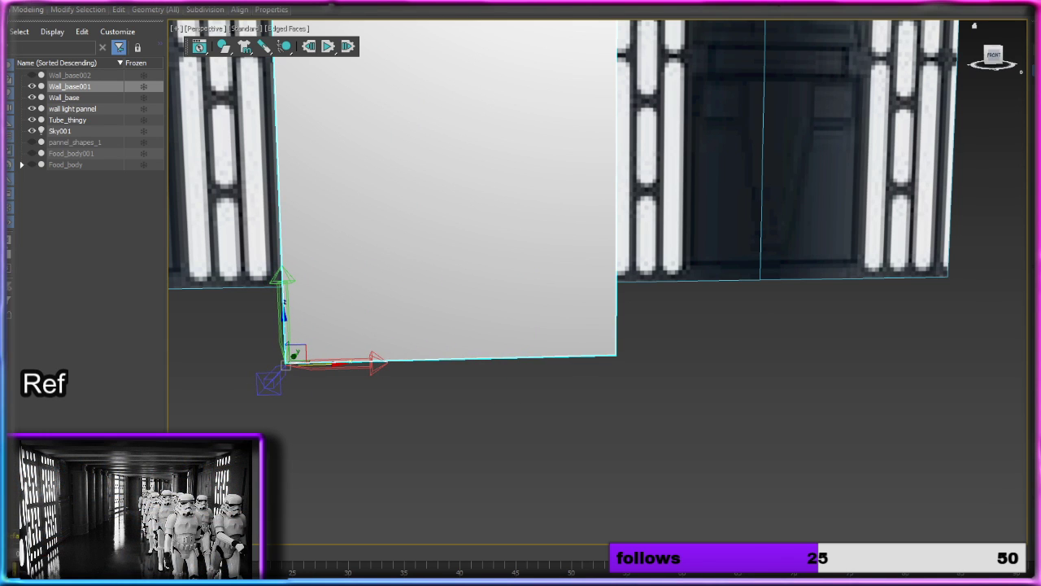
{"action": "left_click", "coordinate": [1038, 53]}
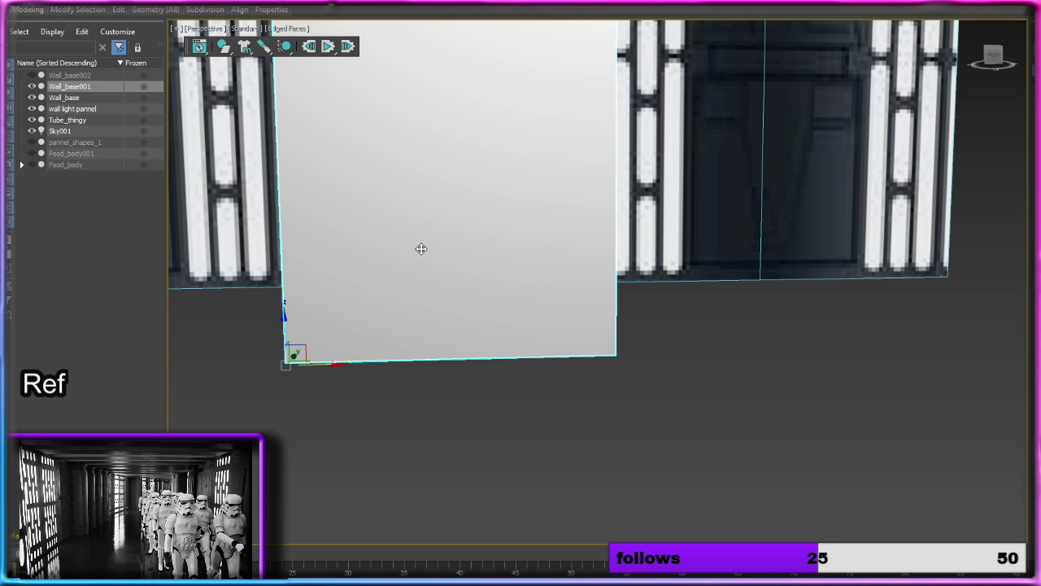
{"action": "scroll", "coordinate": [532, 232], "scroll_direction": "down", "scroll_amount": 5}
{"action": "scroll", "coordinate": [545, 342], "scroll_direction": "up", "scroll_amount": 3}
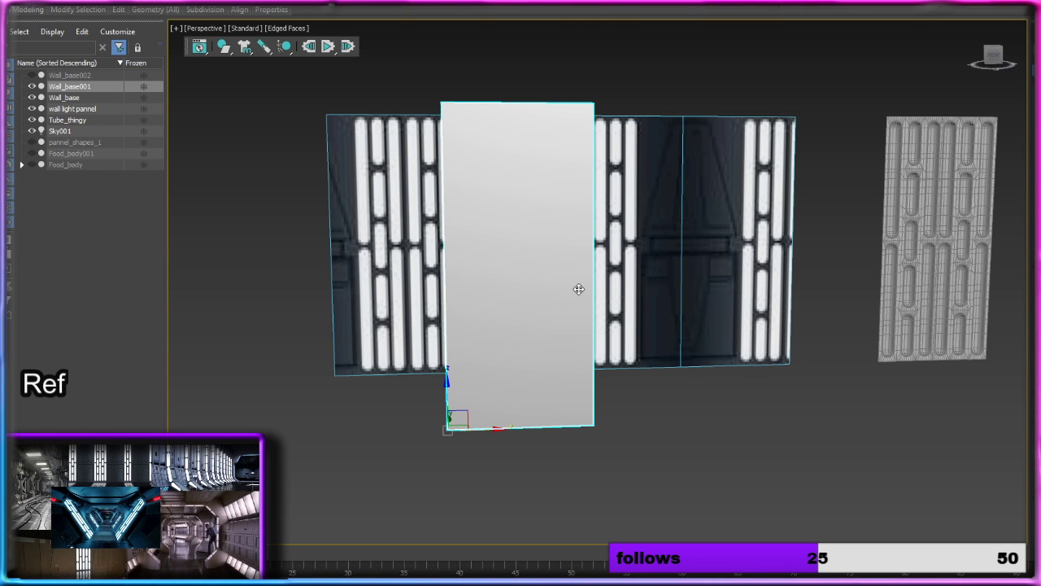
{"action": "middle_click_drag", "start_coordinate": [564, 295], "coordinate": [598, 292], "text": "alt"}
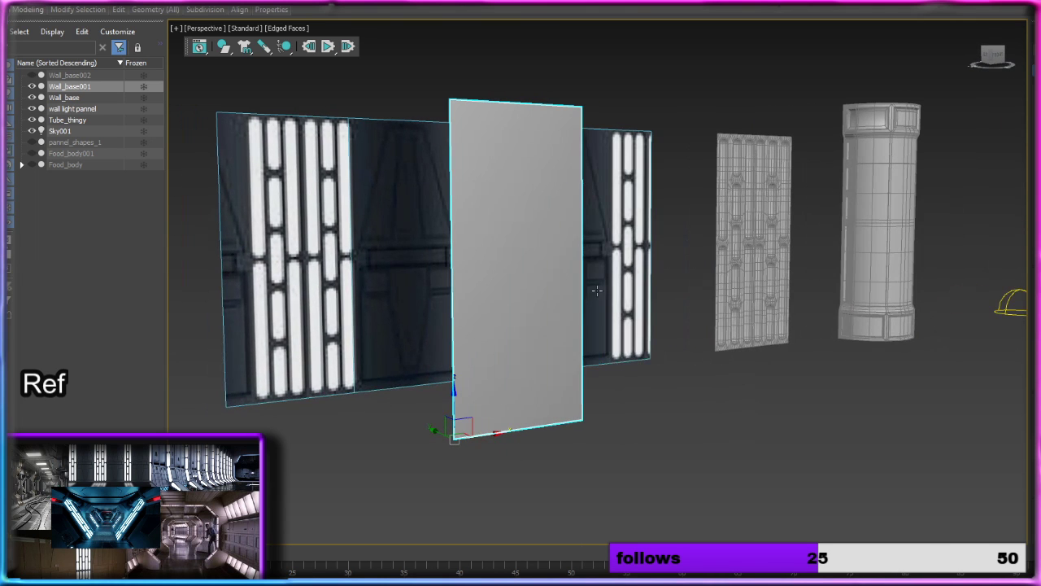
{"action": "middle_click_drag", "start_coordinate": [572, 328], "coordinate": [538, 327], "text": "alt"}
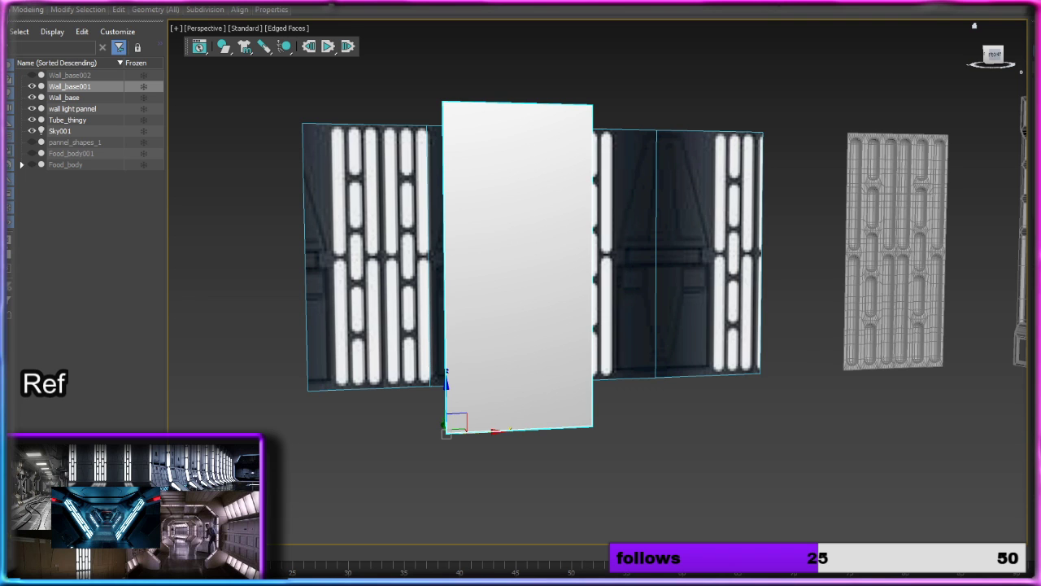
{"action": "middle_click_drag", "start_coordinate": [728, 265], "coordinate": [679, 256], "text": "alt"}
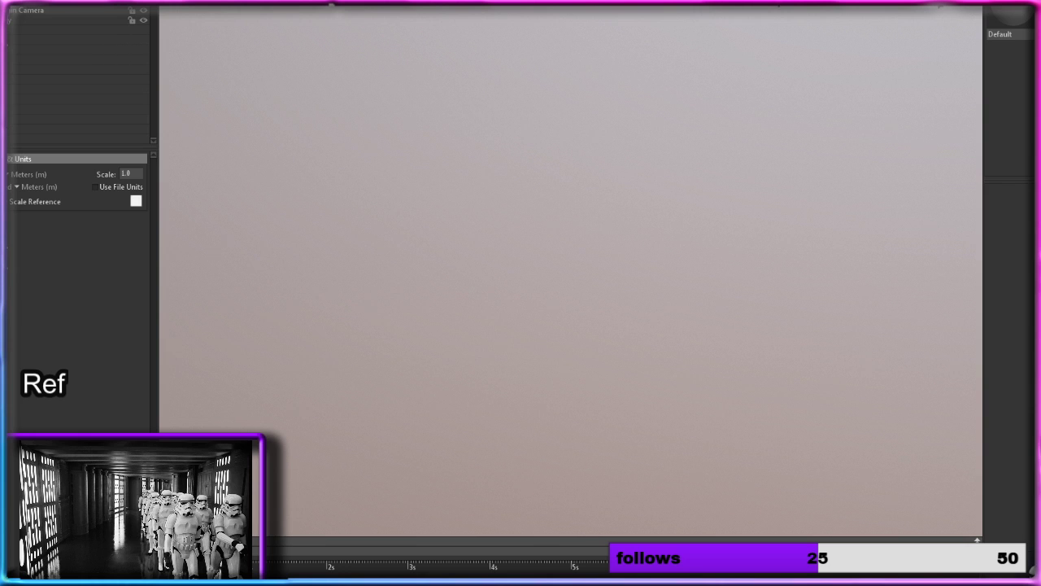
Step: Switch to Marmoset Toolbag and open the saved scene of the bloodied stormtrooper figures
{"action": "left_click", "coordinate": [3, 3]}
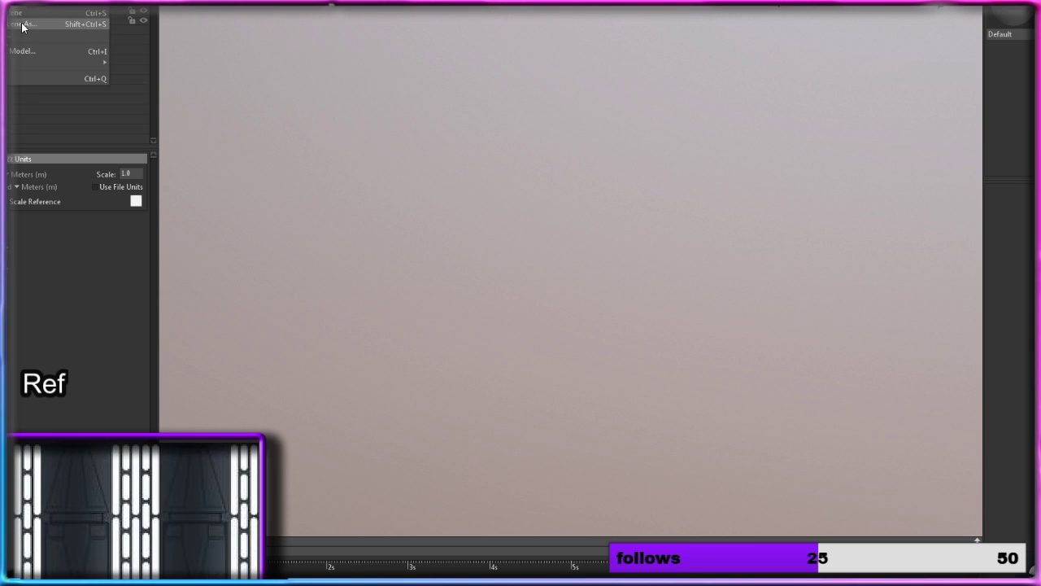
{"action": "mouse_move", "coordinate": [22, 1]}
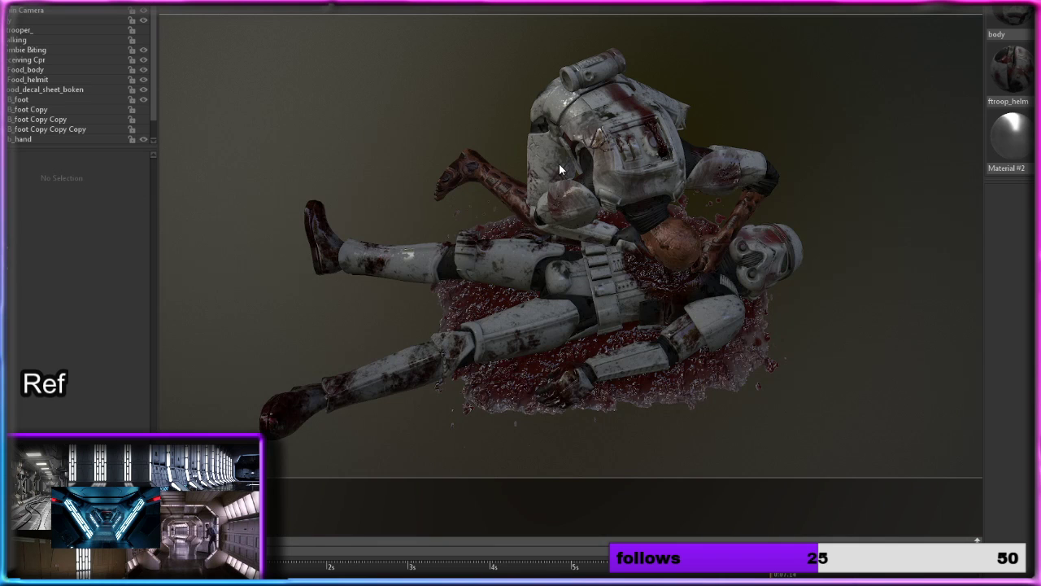
Step: Hide the Zombie Biting figure and the blood_decal_sheet_boken object, leaving only the lying trooper
{"action": "left_click", "coordinate": [629, 182]}
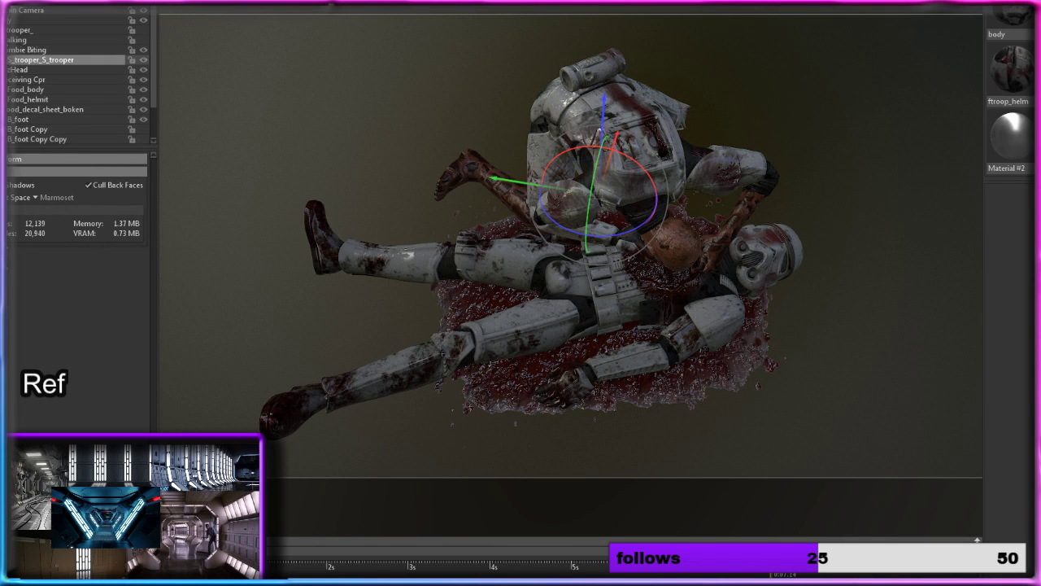
{"action": "left_click", "coordinate": [4, 49]}
{"action": "left_click", "coordinate": [144, 50]}
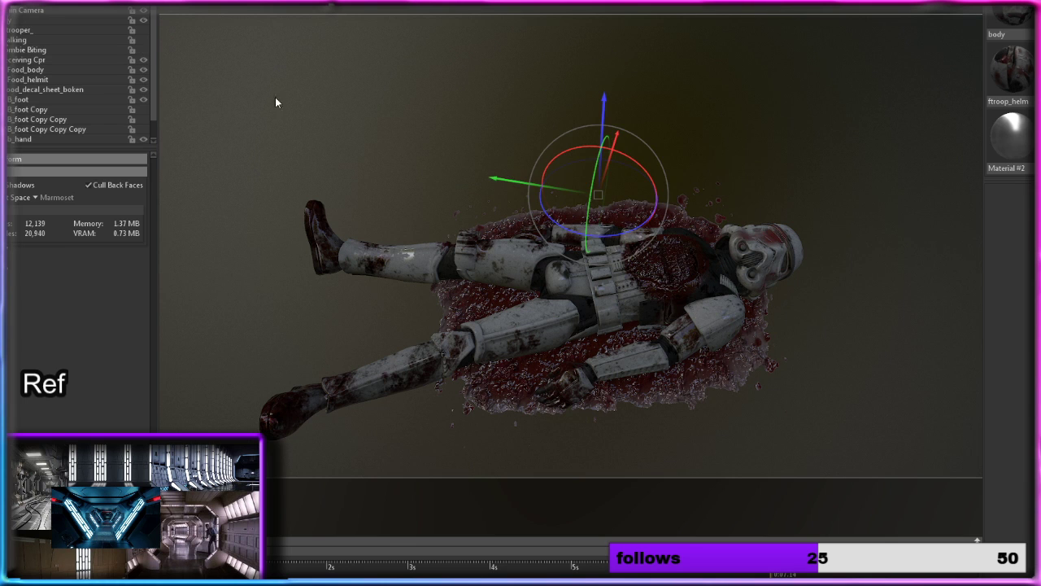
{"action": "left_click", "coordinate": [672, 261]}
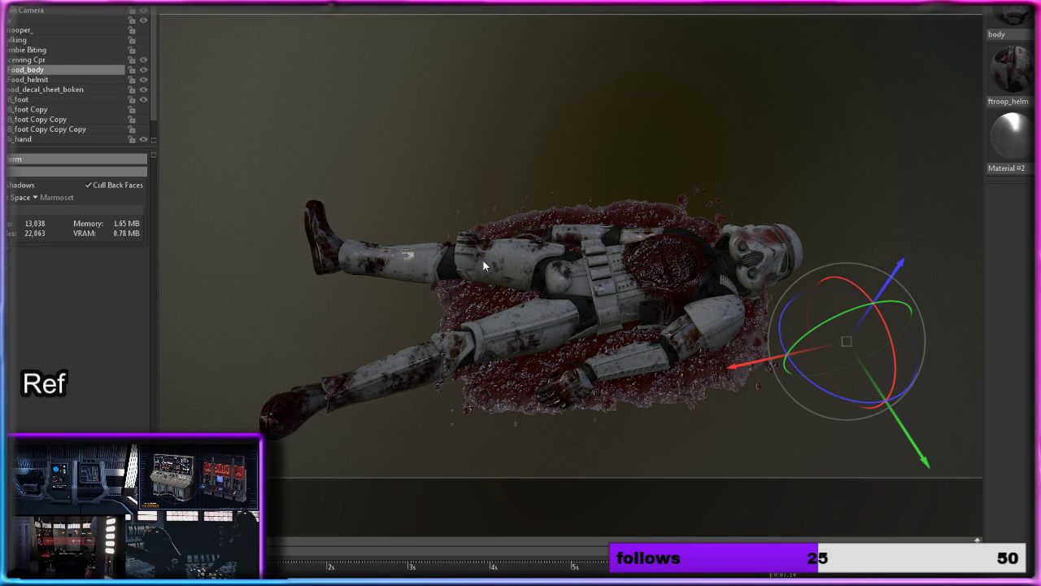
{"action": "left_click", "coordinate": [111, 89]}
{"action": "left_click", "coordinate": [143, 90]}
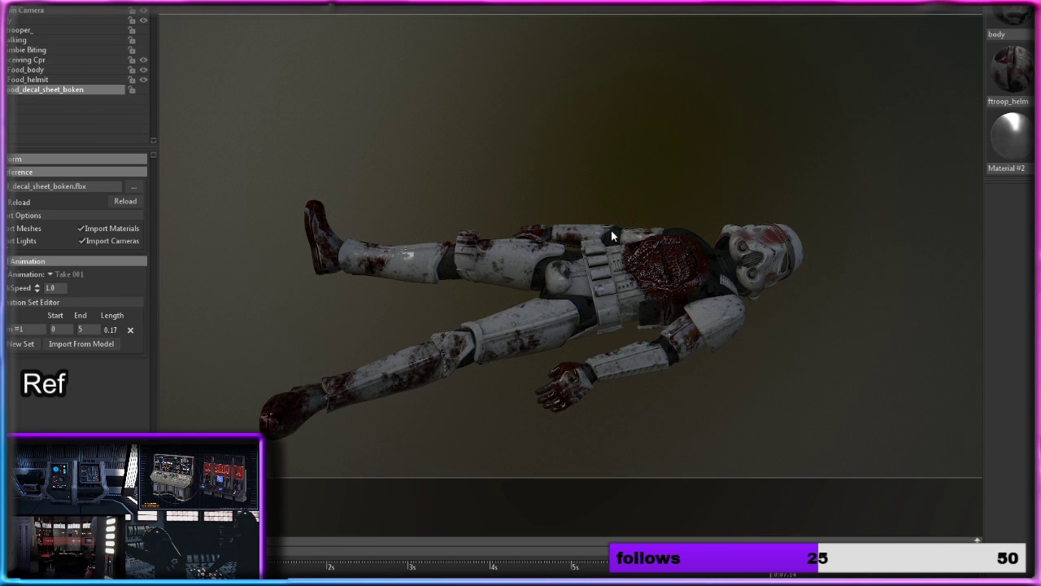
Step: Examine the chest wound on the lying trooper's body up close
{"action": "left_click", "coordinate": [718, 276]}
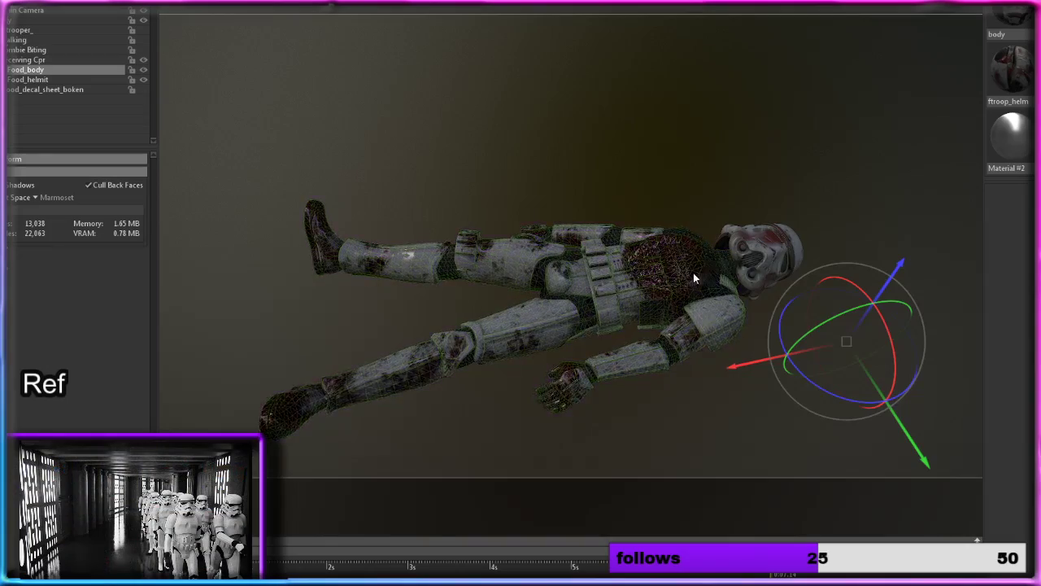
{"action": "scroll", "coordinate": [693, 272], "scroll_direction": "up", "scroll_amount": 3}
{"action": "scroll", "coordinate": [692, 273], "scroll_direction": "up", "scroll_amount": 1}
{"action": "left_click", "coordinate": [723, 285]}
{"action": "middle_click_drag", "start_coordinate": [724, 284], "coordinate": [694, 260]}
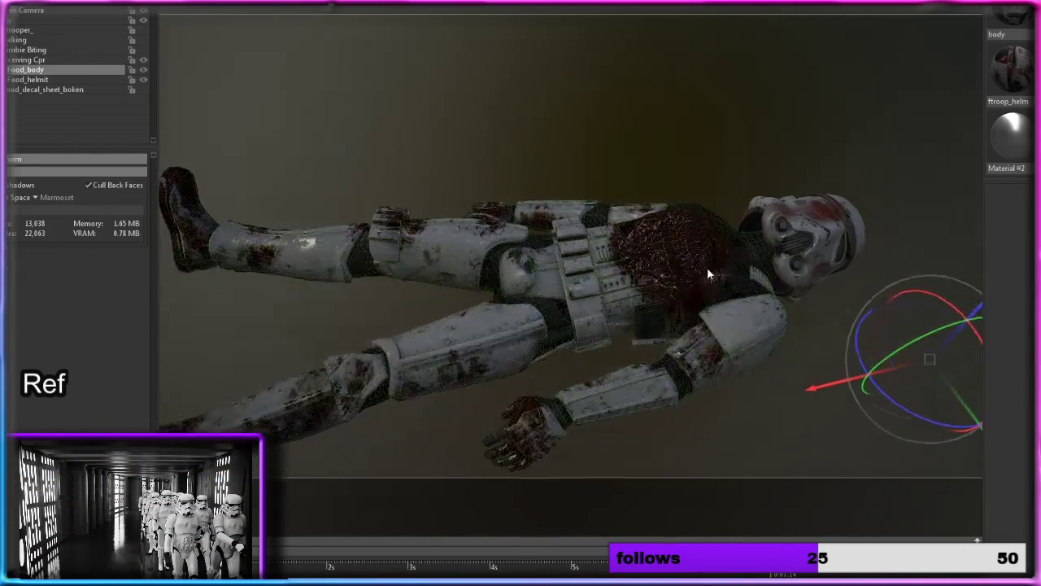
{"action": "left_click_drag", "start_coordinate": [707, 267], "coordinate": [659, 270]}
{"action": "scroll", "coordinate": [665, 254], "scroll_direction": "up", "scroll_amount": 5}
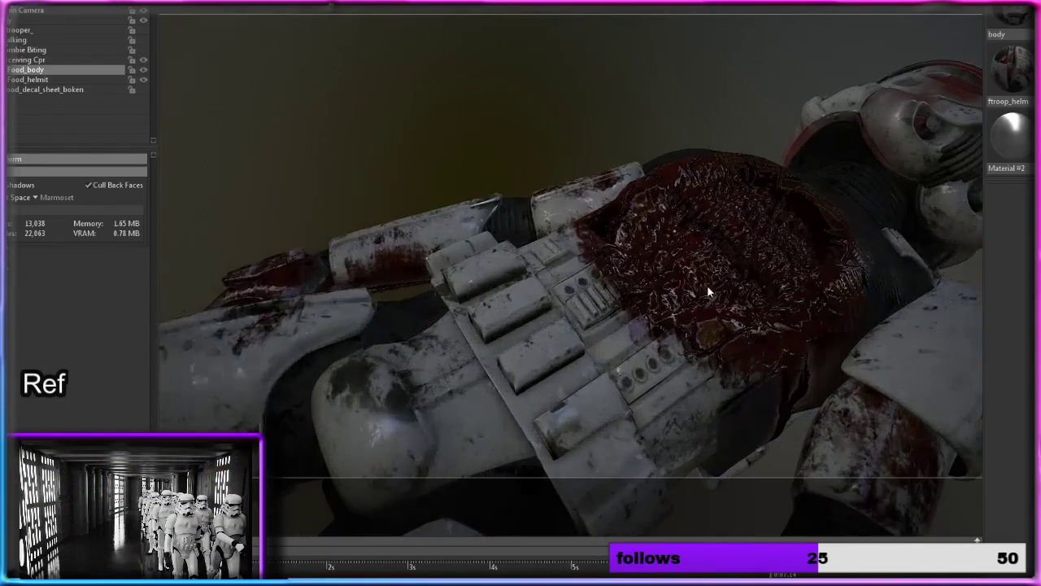
{"action": "middle_click_drag", "start_coordinate": [707, 284], "coordinate": [561, 349]}
{"action": "left_click_drag", "start_coordinate": [561, 355], "coordinate": [541, 343]}
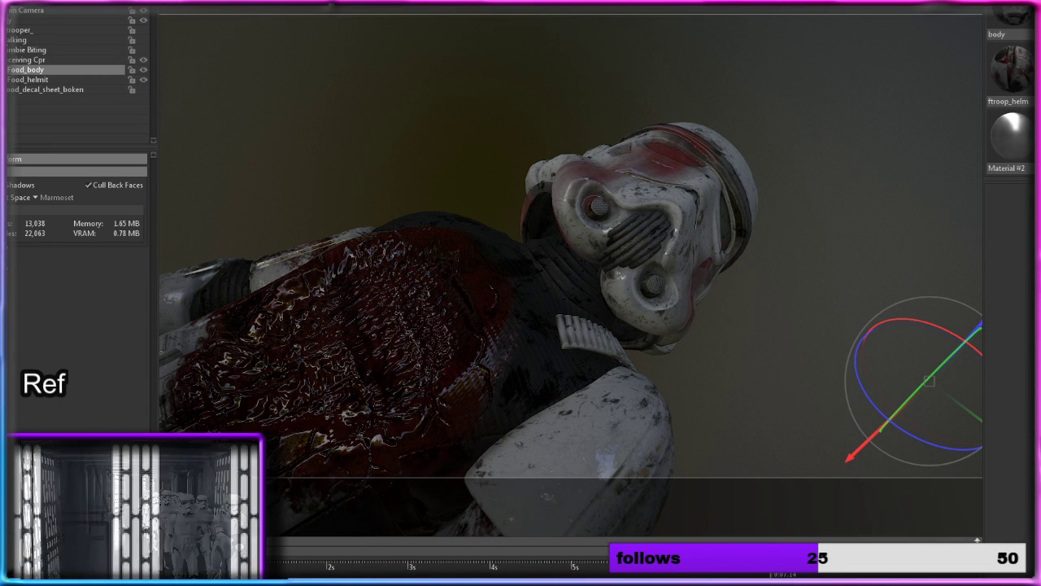
Step: Show the lying trooper's body material with its displacement map, and view the height map image in Photos
{"action": "double_click", "coordinate": [506, 348]}
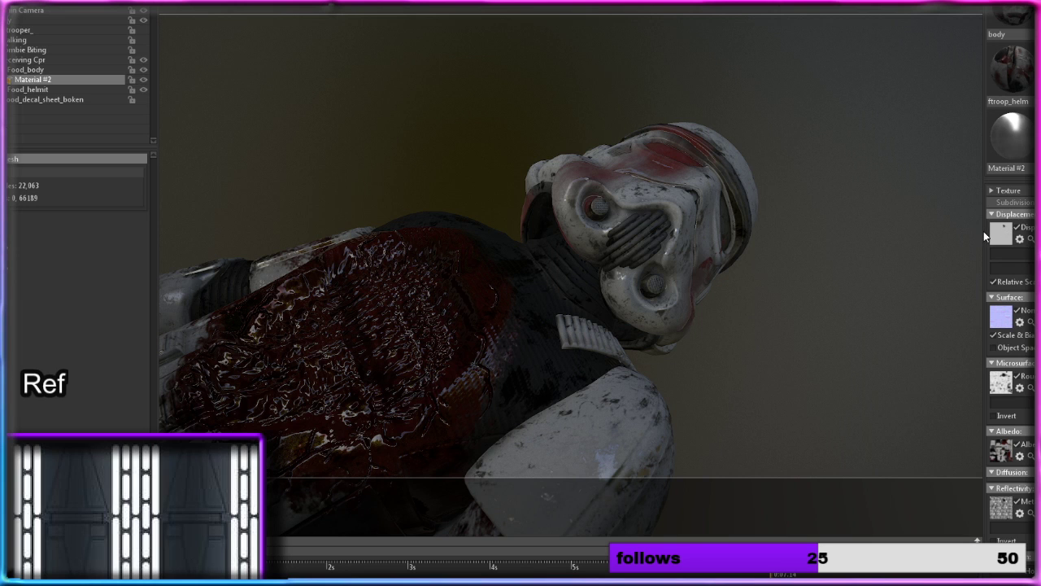
{"action": "left_click", "coordinate": [1009, 235]}
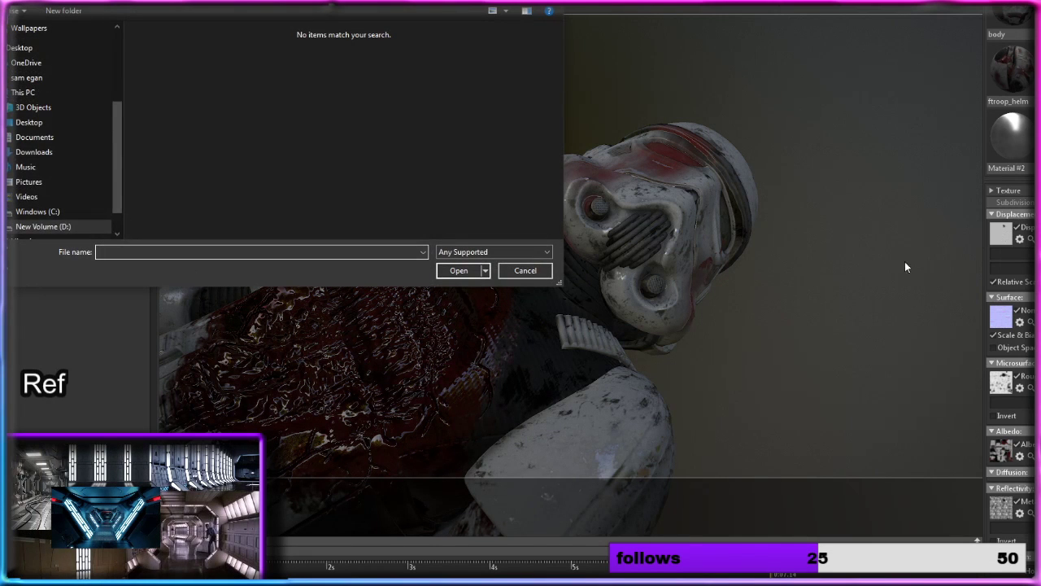
{"action": "left_click", "coordinate": [529, 271]}
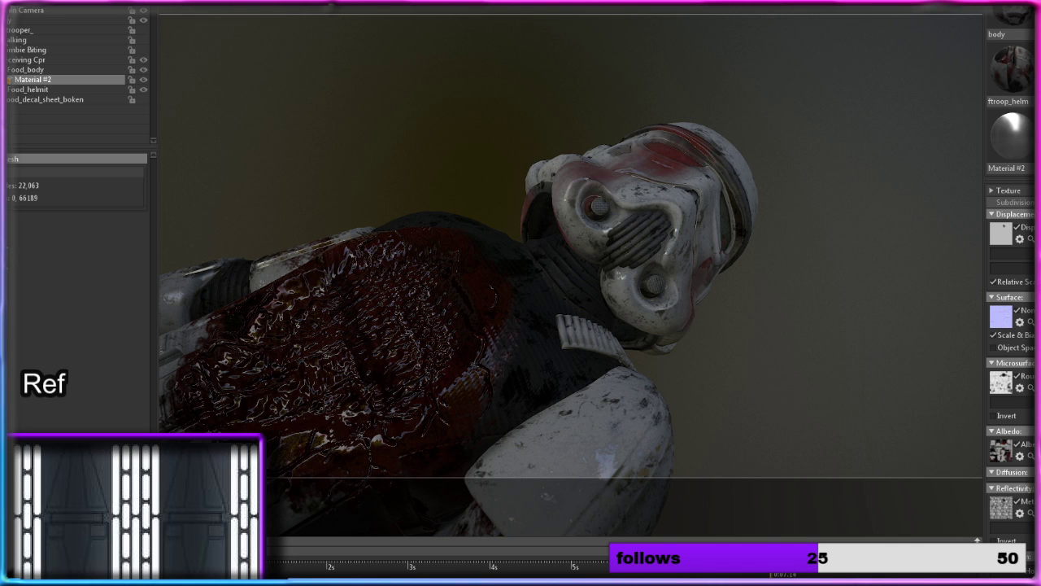
{"action": "key", "text": "alt+Tab"}
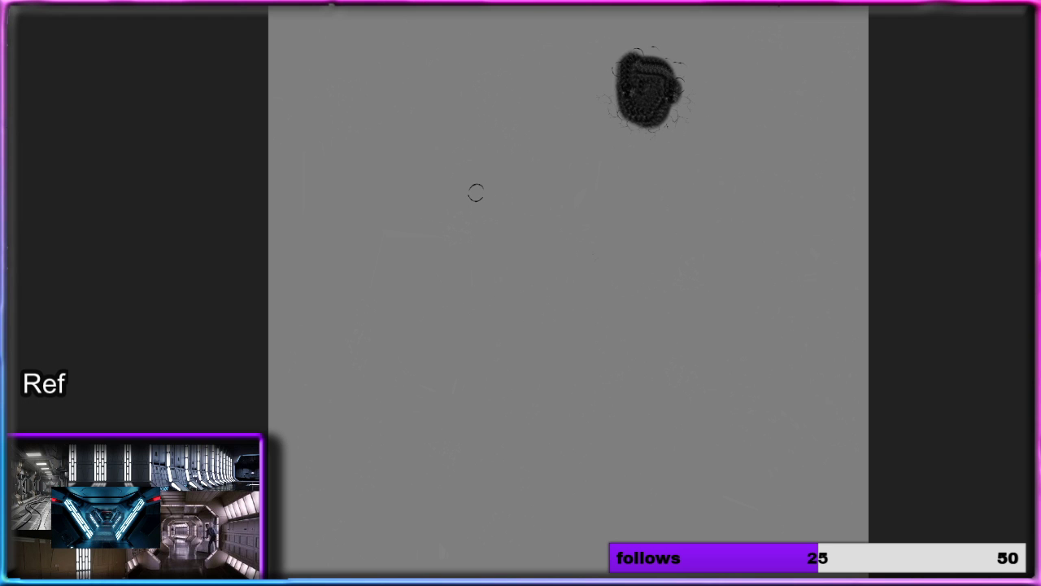
{"action": "left_click", "coordinate": [1037, 2]}
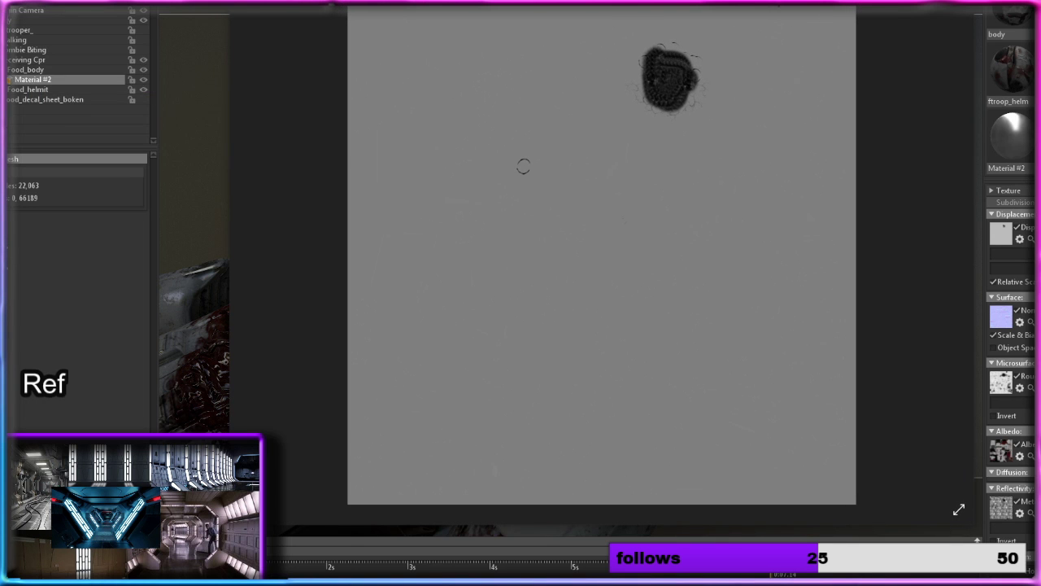
Step: Arrange Marmoset Toolbag and the FOOD_trooper_Material _2_Height.png image side by side, keeping the displacement settings in view
{"action": "left_click_drag", "start_coordinate": [814, 3], "coordinate": [1013, 67]}
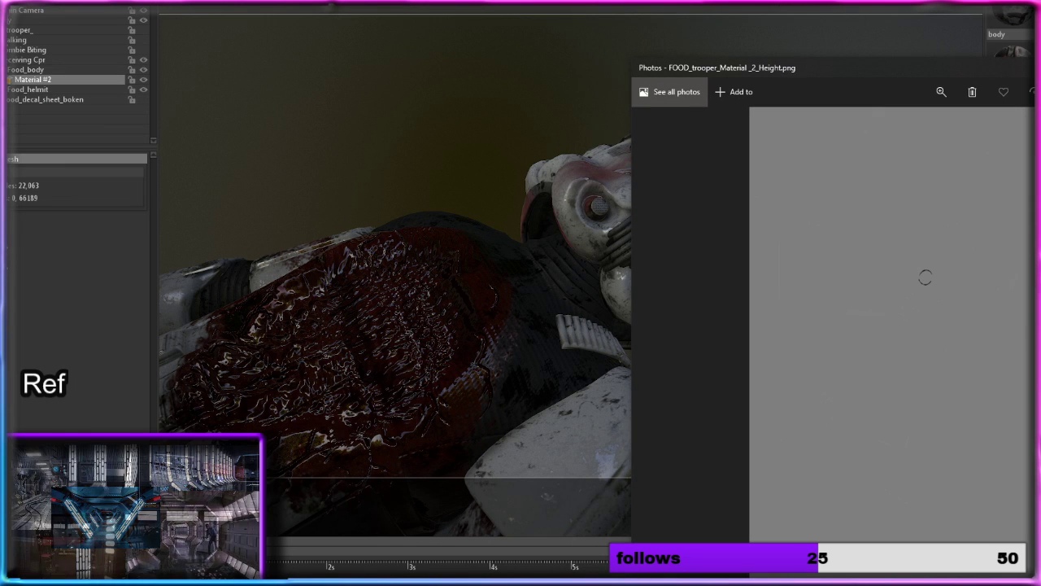
{"action": "left_click_drag", "start_coordinate": [1013, 2], "coordinate": [735, 3]}
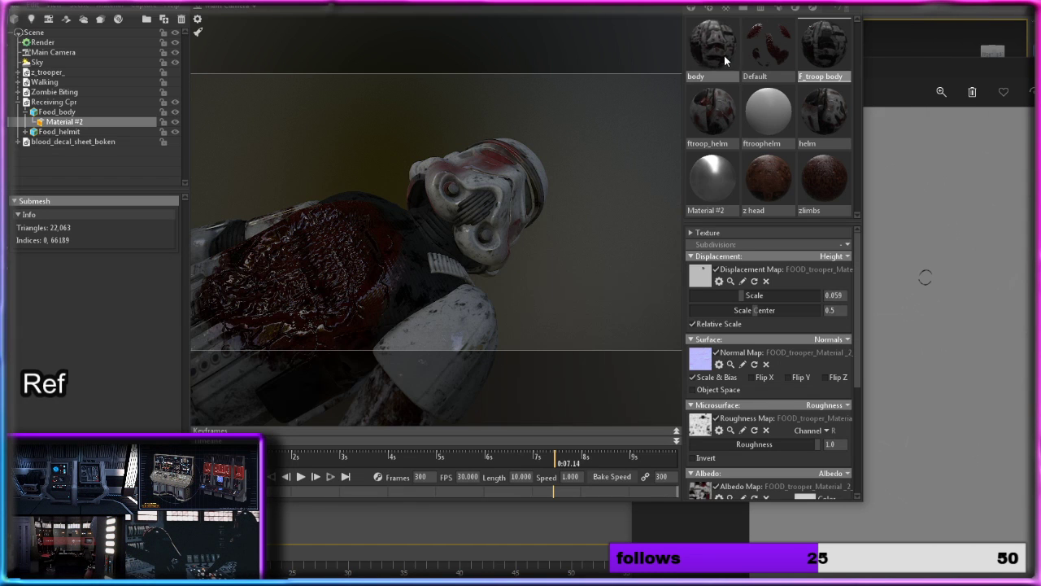
{"action": "left_click_drag", "start_coordinate": [654, 2], "coordinate": [418, 22]}
{"action": "left_click_drag", "start_coordinate": [855, 67], "coordinate": [765, 31]}
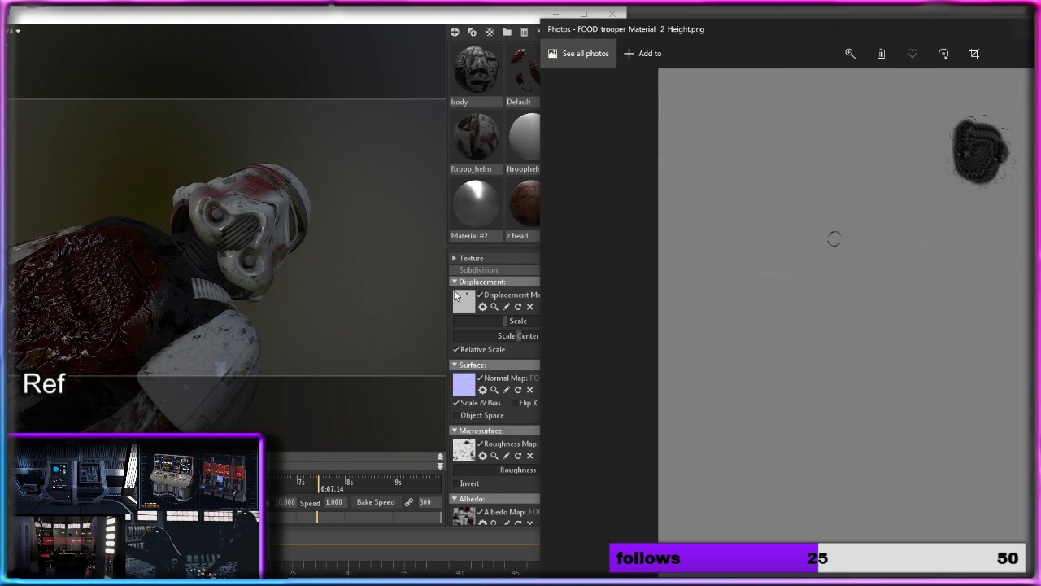
Step: Try shifting the body material's displacement scale center, restore it to 0.5, and set the displacement scale to 0.077
{"action": "left_click", "coordinate": [519, 337]}
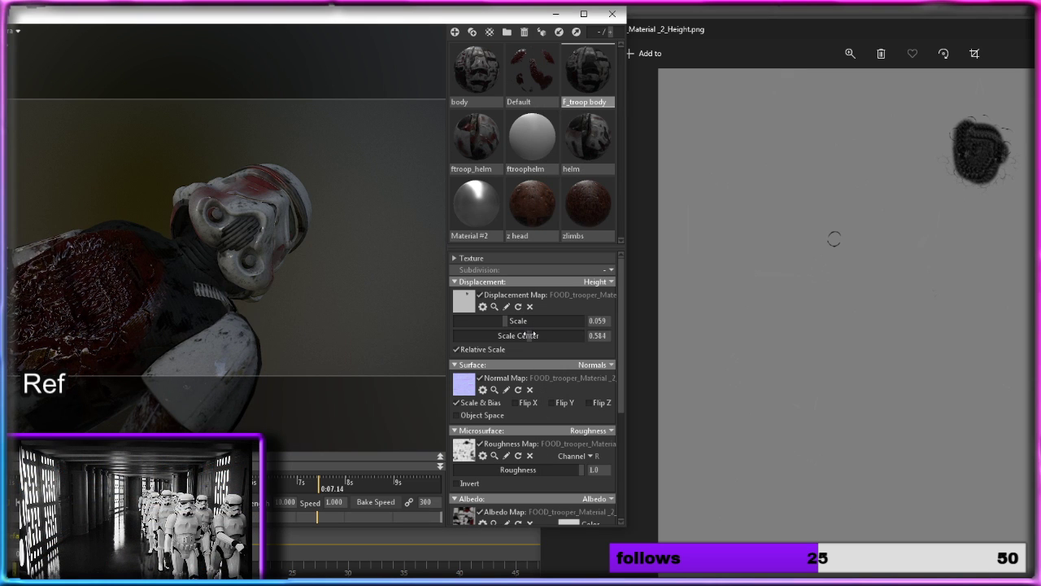
{"action": "mouse_move", "coordinate": [506, 325]}
{"action": "left_mouse_down"}
{"action": "mouse_move", "coordinate": [561, 317]}
{"action": "mouse_move", "coordinate": [491, 315]}
{"action": "mouse_move", "coordinate": [591, 319]}
{"action": "mouse_move", "coordinate": [421, 320]}
{"action": "mouse_move", "coordinate": [513, 320]}
{"action": "left_mouse_up"}
{"action": "left_click_drag", "start_coordinate": [212, 259], "coordinate": [210, 203]}
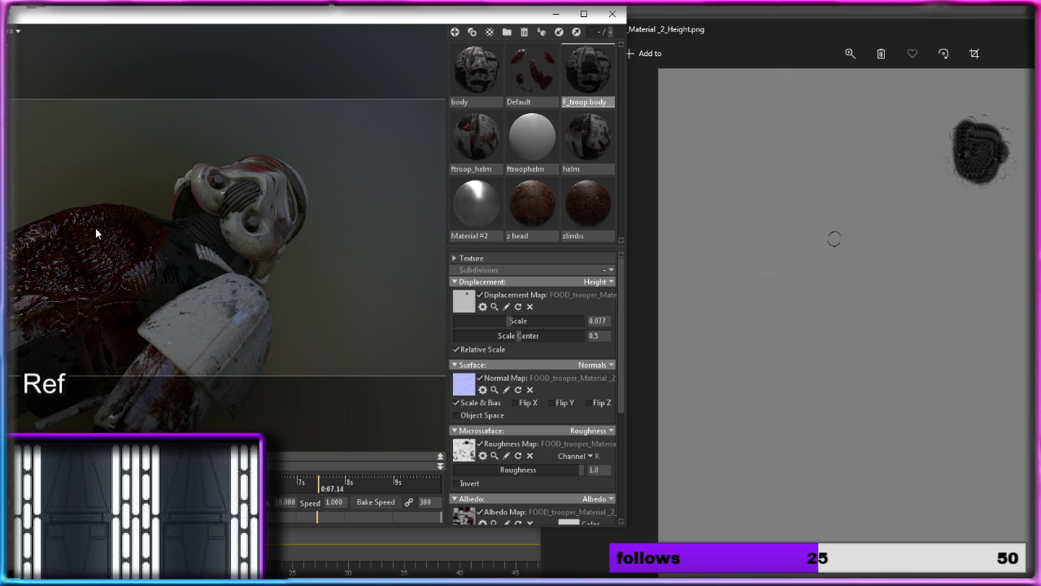
Step: Check the displaced chest in wireframe with the displacement scale at 0, and set the scale to 0.053
{"action": "left_click", "coordinate": [110, 280]}
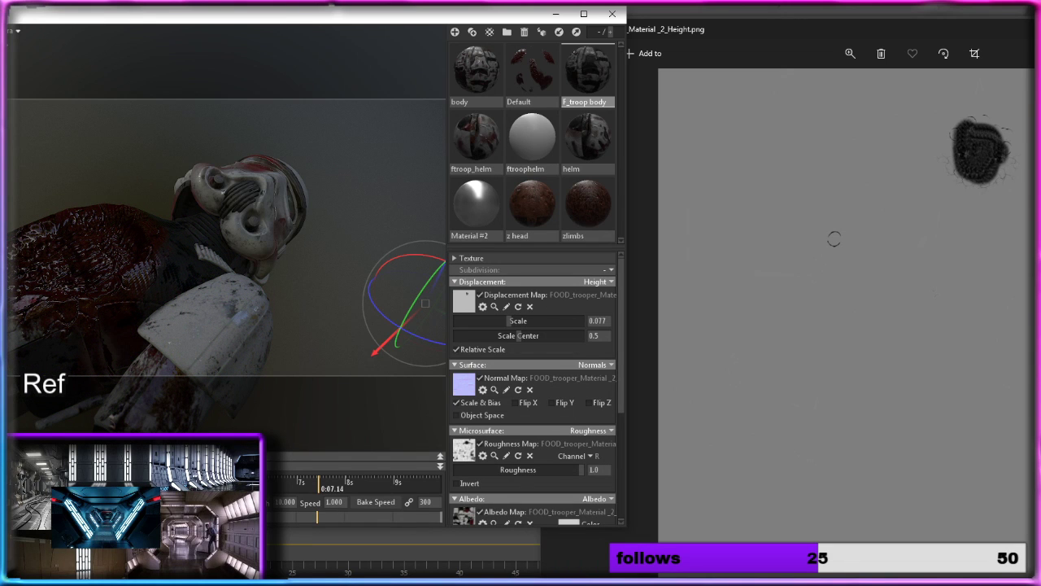
{"action": "key", "text": "Escape"}
{"action": "key", "text": "ctrl+w"}
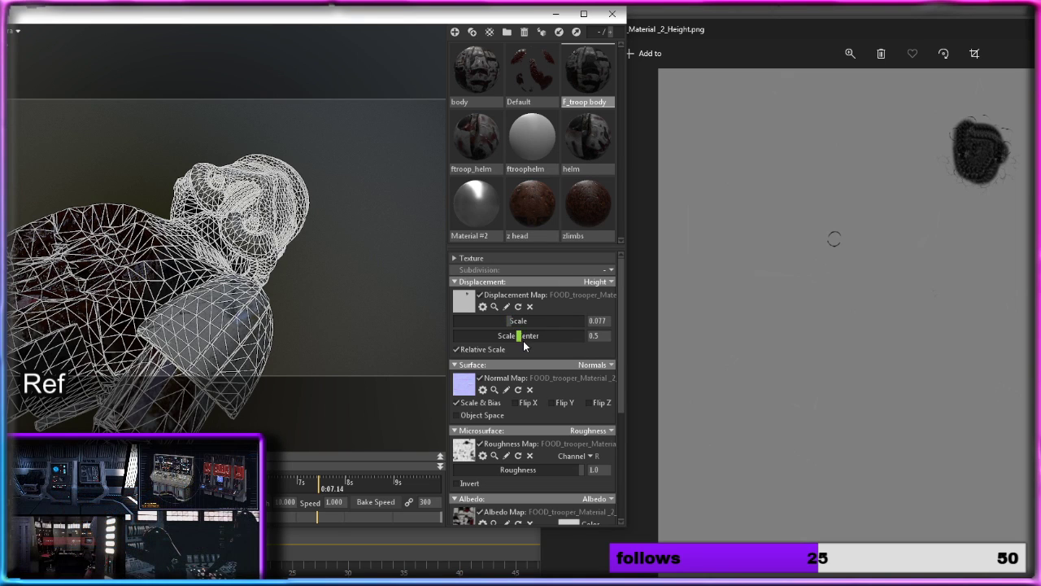
{"action": "left_click_drag", "start_coordinate": [523, 337], "coordinate": [88, 276]}
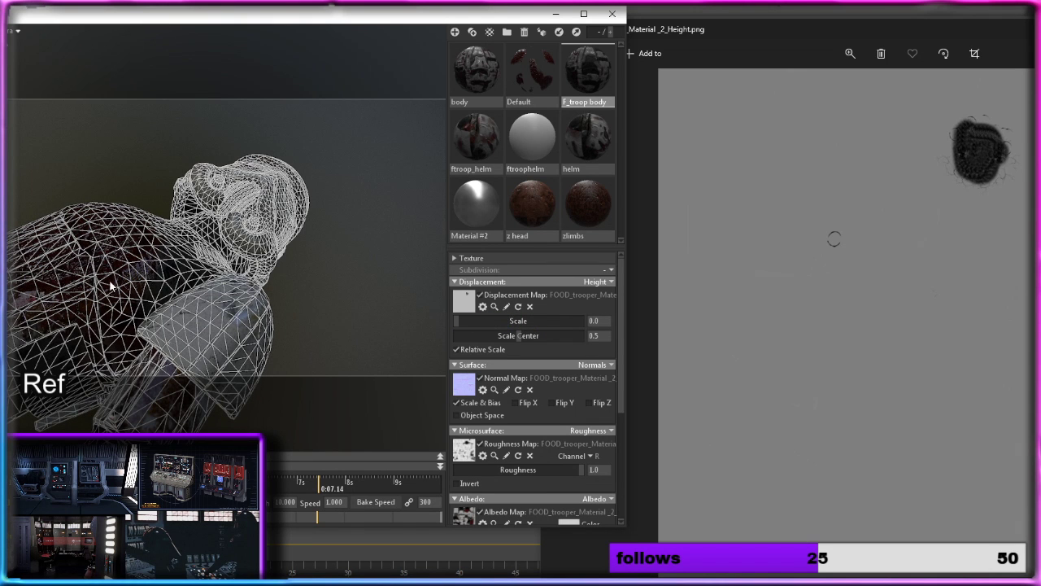
{"action": "left_click_drag", "start_coordinate": [472, 323], "coordinate": [504, 312]}
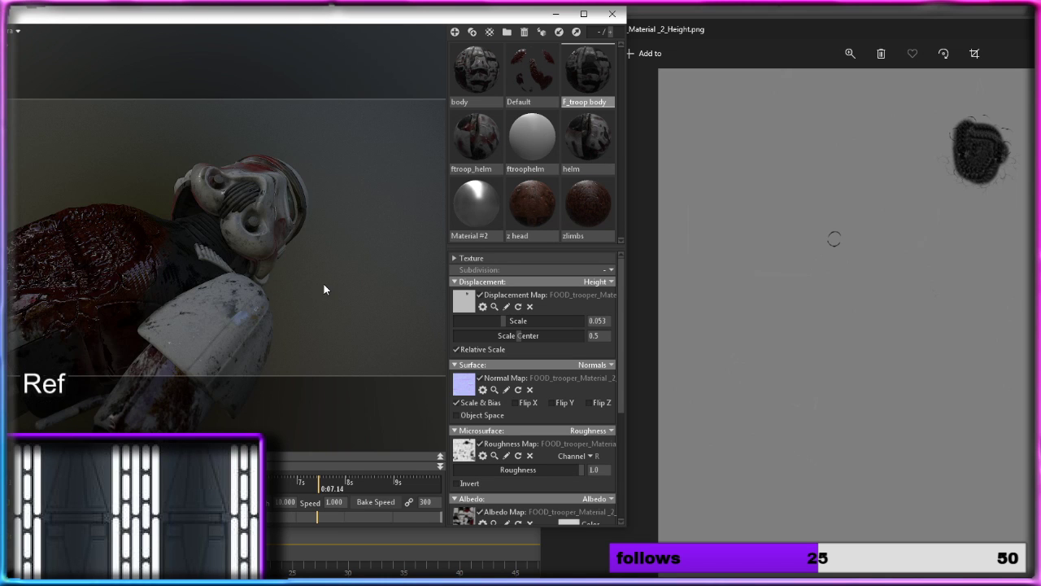
{"action": "left_click_drag", "start_coordinate": [323, 289], "coordinate": [362, 335]}
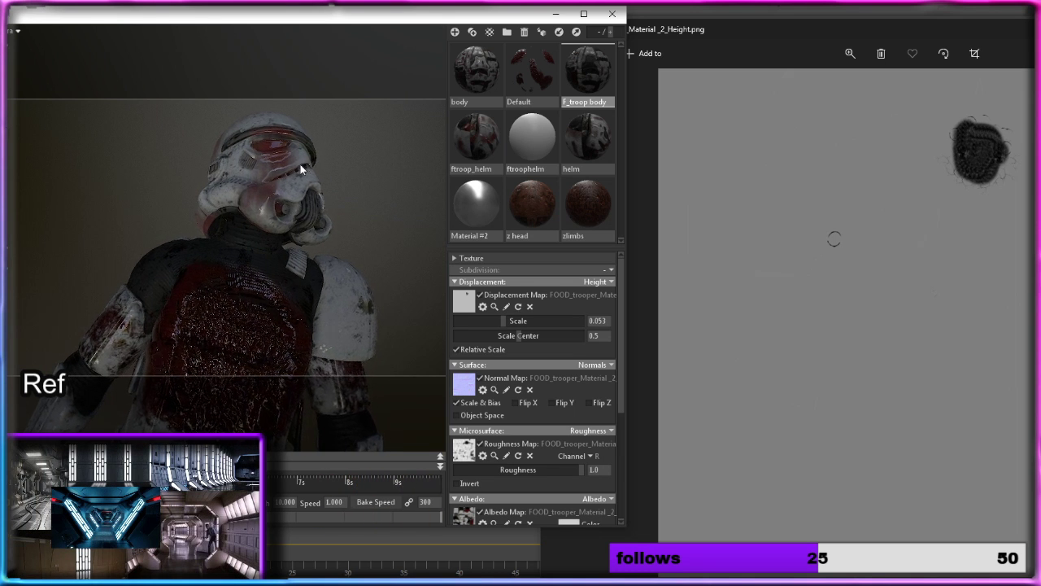
Step: Quit Marmoset Toolbag without saving the scene, and close the height map image to return to 3ds Max
{"action": "left_click", "coordinate": [612, 15]}
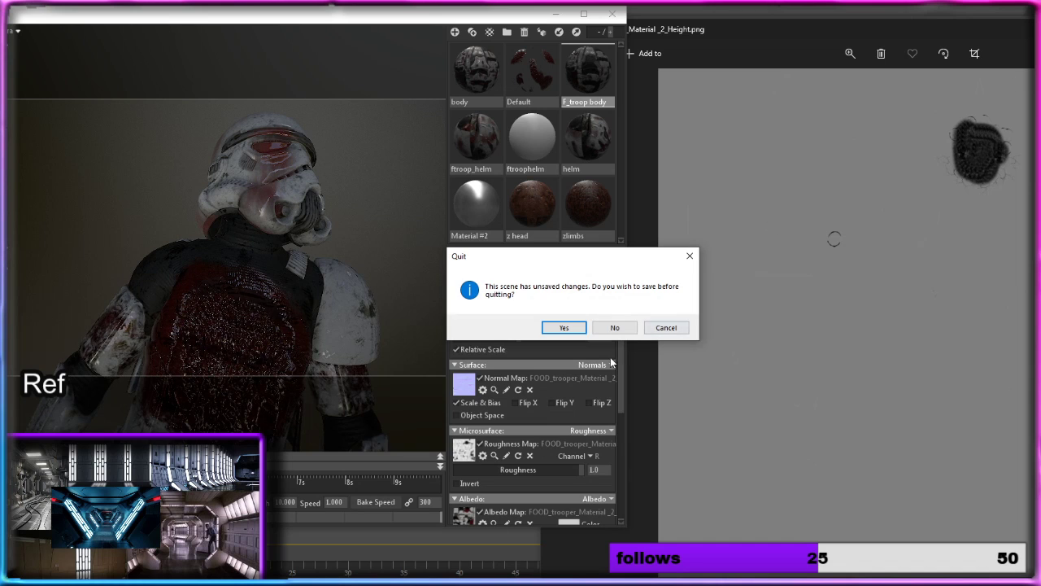
{"action": "left_click", "coordinate": [613, 327]}
{"action": "left_click_drag", "start_coordinate": [836, 31], "coordinate": [451, 65]}
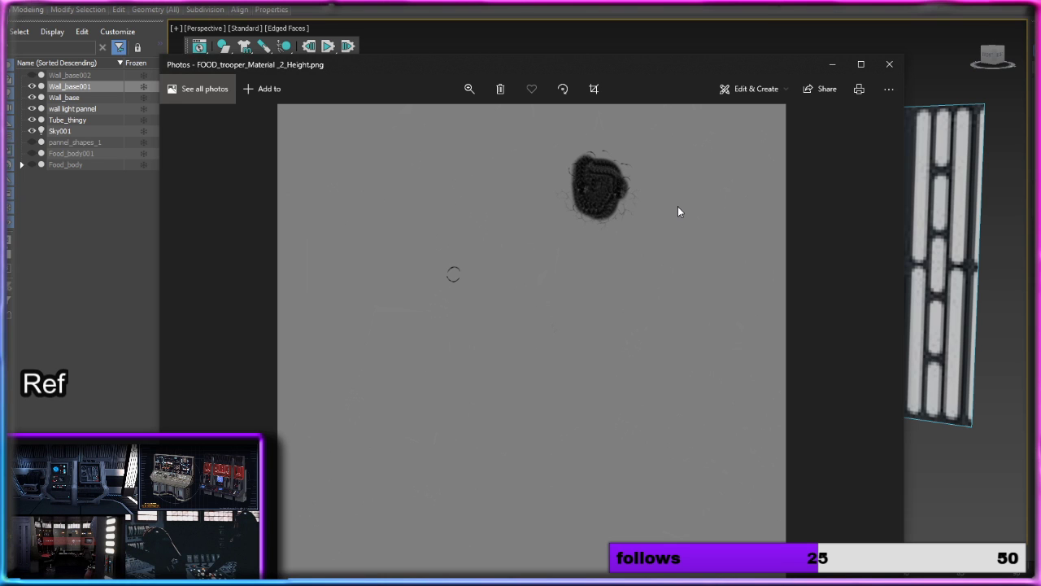
{"action": "left_click", "coordinate": [895, 67]}
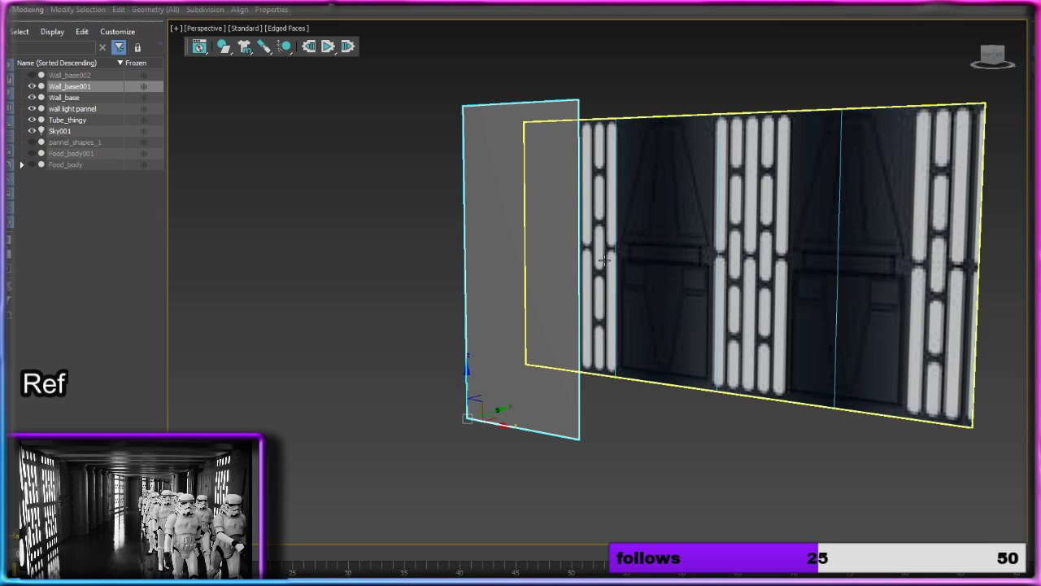
Step: Create a flat plane with 4 by 4 segments on the ground beside the grey wall panel
{"action": "middle_click_drag", "start_coordinate": [610, 247], "coordinate": [667, 278], "text": "alt"}
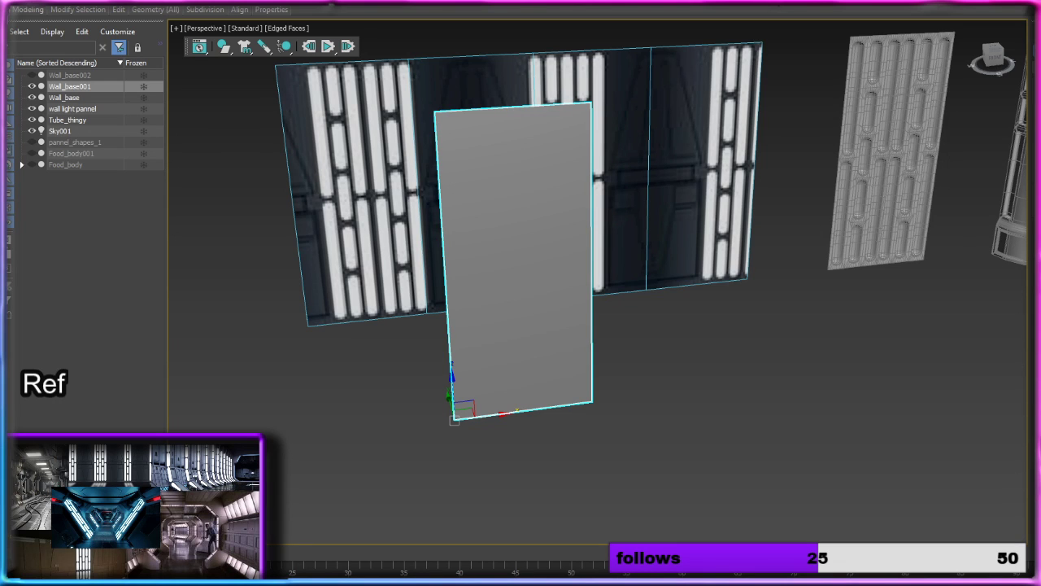
{"action": "mouse_move", "coordinate": [859, 282]}
{"action": "middle_mouse_down"}
{"action": "mouse_move", "coordinate": [718, 172]}
{"action": "mouse_move", "coordinate": [716, 242]}
{"action": "middle_mouse_up"}
{"action": "mouse_move", "coordinate": [717, 230]}
{"action": "left_mouse_down"}
{"action": "mouse_move", "coordinate": [780, 296]}
{"action": "mouse_move", "coordinate": [957, 411]}
{"action": "mouse_move", "coordinate": [960, 326]}
{"action": "mouse_move", "coordinate": [911, 334]}
{"action": "left_mouse_up"}
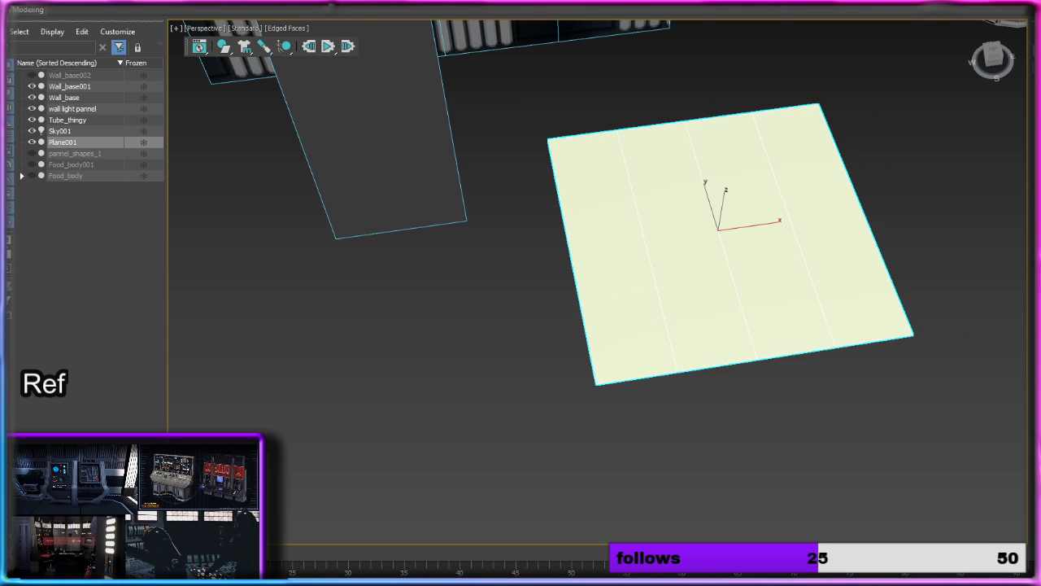
{"action": "scroll", "coordinate": [692, 168], "scroll_direction": "down", "scroll_amount": 5}
{"action": "left_click_drag", "start_coordinate": [702, 173], "coordinate": [823, 318]}
Step: Rename the new plane texture_floorbase and deselect it
{"action": "key", "text": "z"}
{"action": "scroll", "coordinate": [846, 301], "scroll_direction": "down", "scroll_amount": 3}
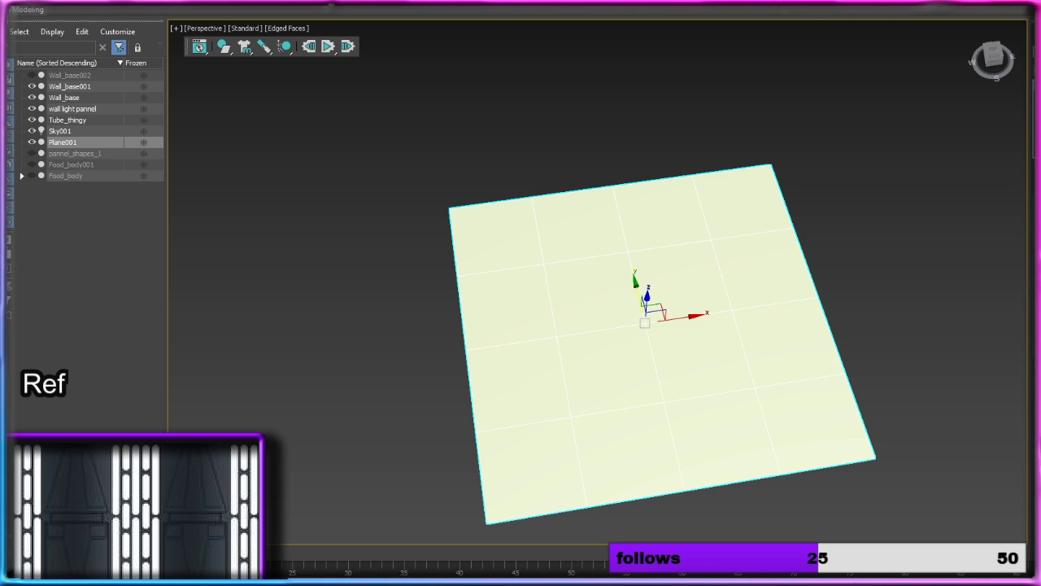
{"action": "key", "text": "Return"}
{"action": "left_click", "coordinate": [785, 145]}
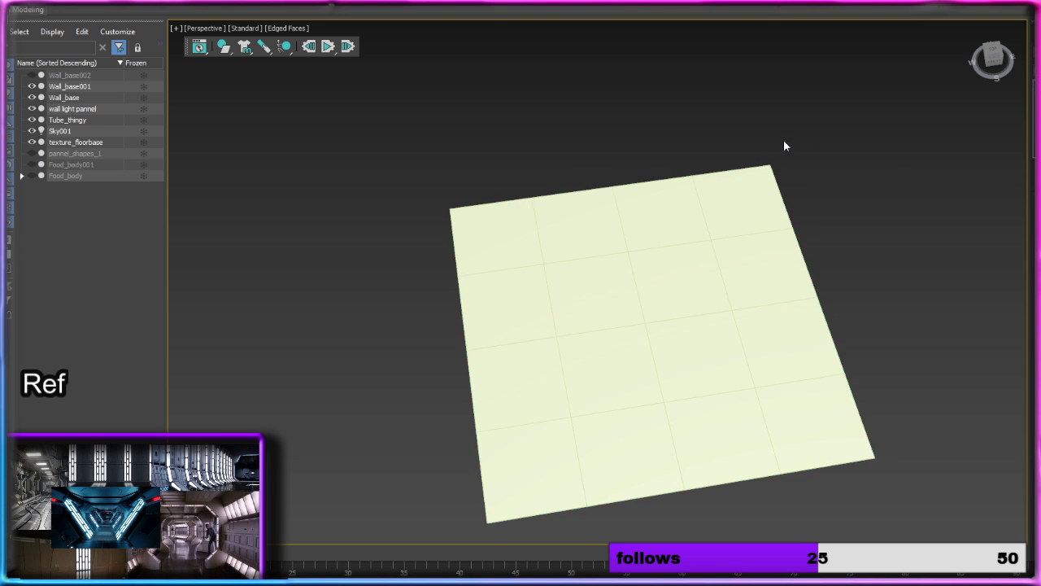
Step: Examine the grey panel alongside the textured wall, light panel, tube and floor base from several angles
{"action": "scroll", "coordinate": [775, 149], "scroll_direction": "down", "scroll_amount": 5}
{"action": "middle_click_drag", "start_coordinate": [754, 163], "coordinate": [688, 350]}
{"action": "middle_click_drag", "start_coordinate": [660, 304], "coordinate": [642, 267], "text": "alt"}
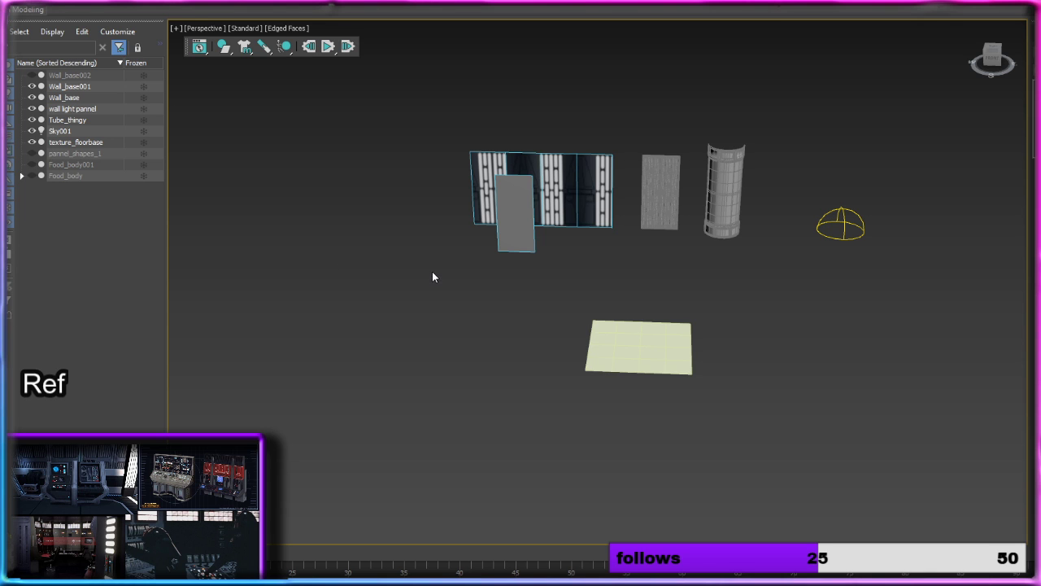
{"action": "scroll", "coordinate": [423, 309], "scroll_direction": "up", "scroll_amount": 5}
{"action": "left_click", "coordinate": [463, 265]}
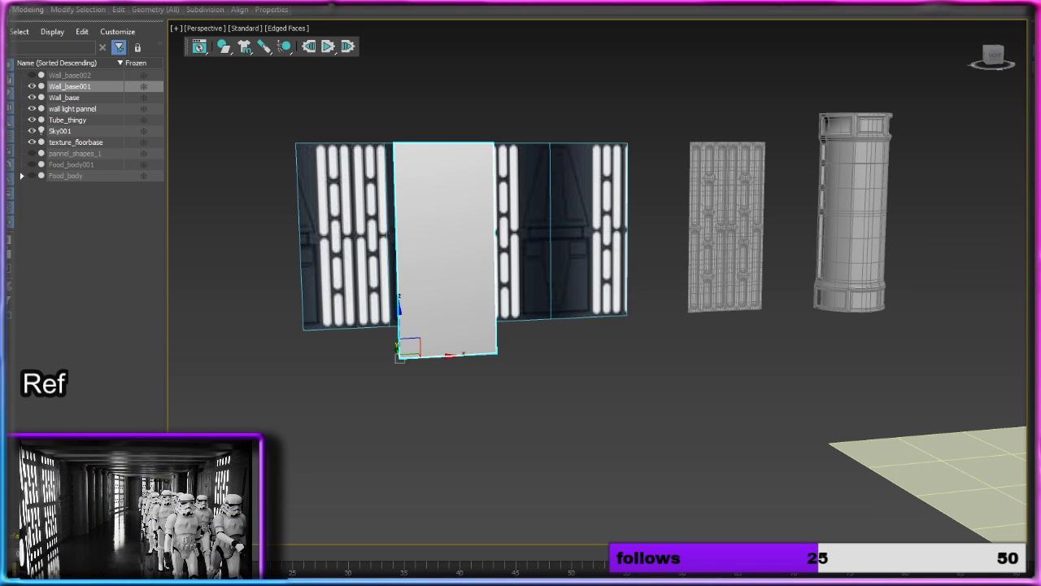
{"action": "middle_click_drag", "start_coordinate": [742, 275], "coordinate": [699, 272]}
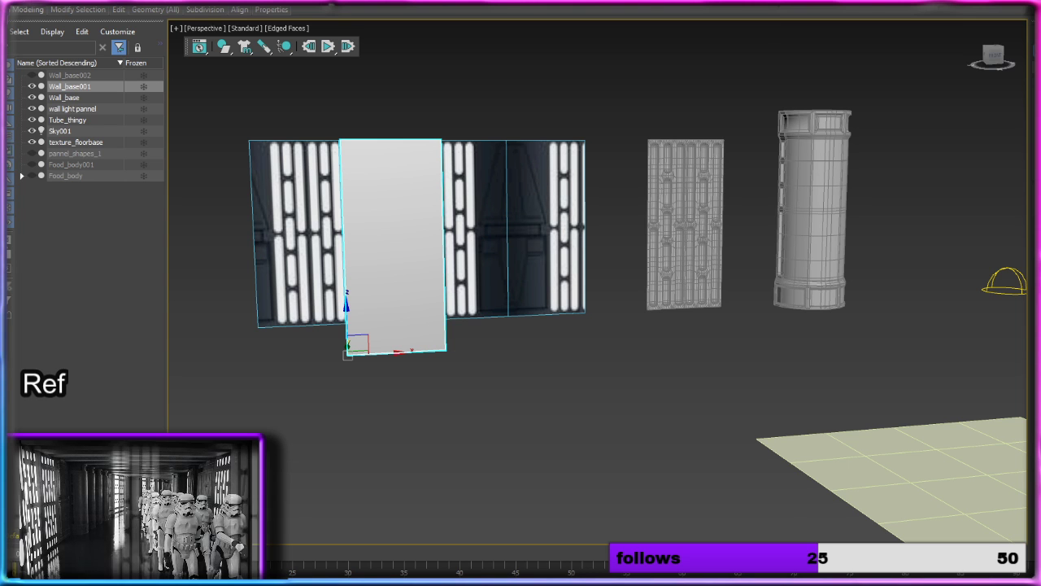
{"action": "middle_click_drag", "start_coordinate": [874, 281], "coordinate": [837, 366], "text": "alt"}
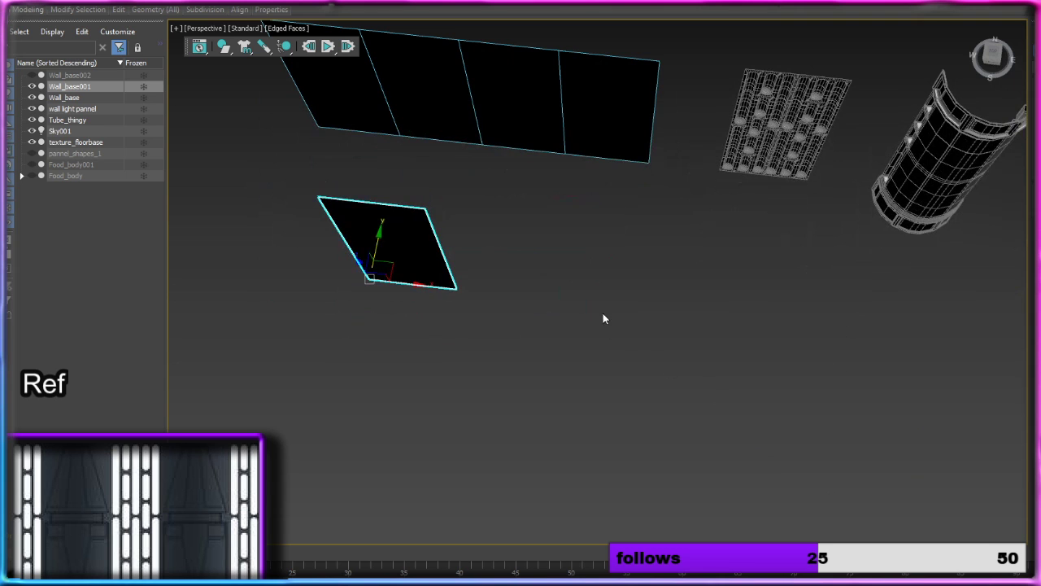
{"action": "left_click_drag", "start_coordinate": [603, 313], "coordinate": [637, 400]}
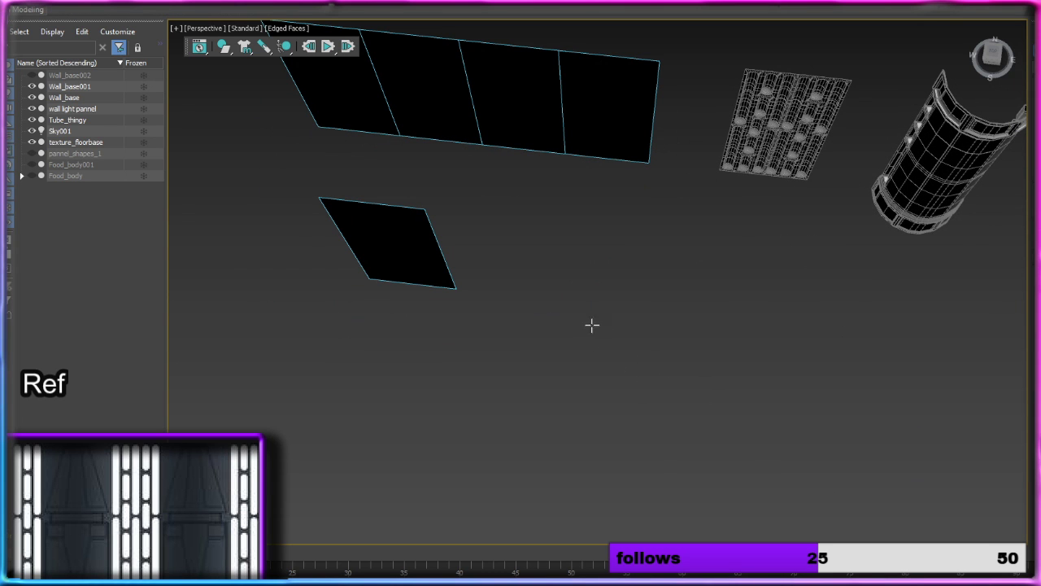
Step: Create a square, shallow box on the ground beside the grey wall panel
{"action": "left_click_drag", "start_coordinate": [593, 325], "coordinate": [687, 376]}
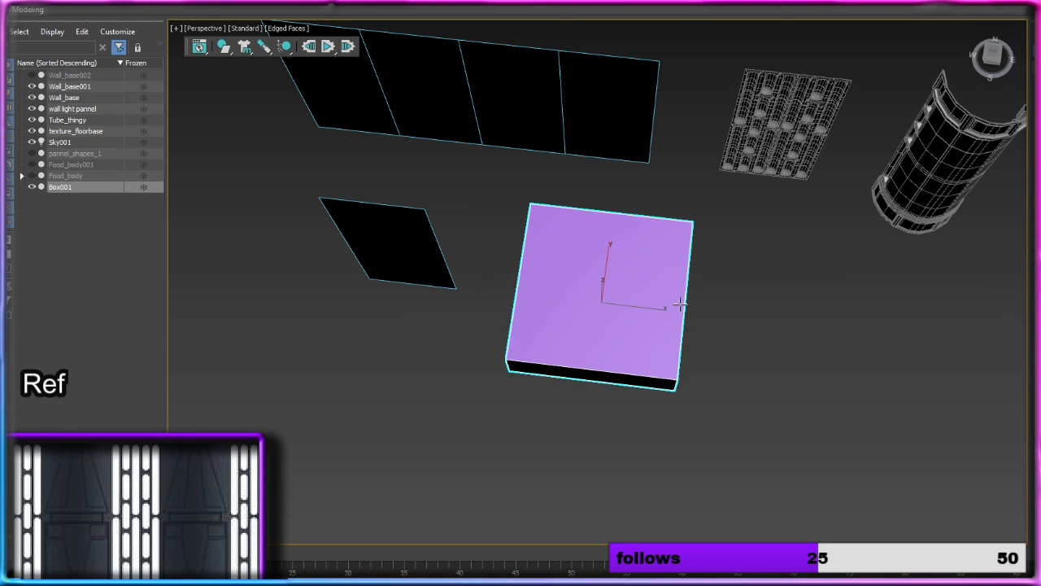
{"action": "left_click", "coordinate": [680, 305]}
{"action": "middle_click_drag", "start_coordinate": [701, 389], "coordinate": [732, 355], "text": "alt"}
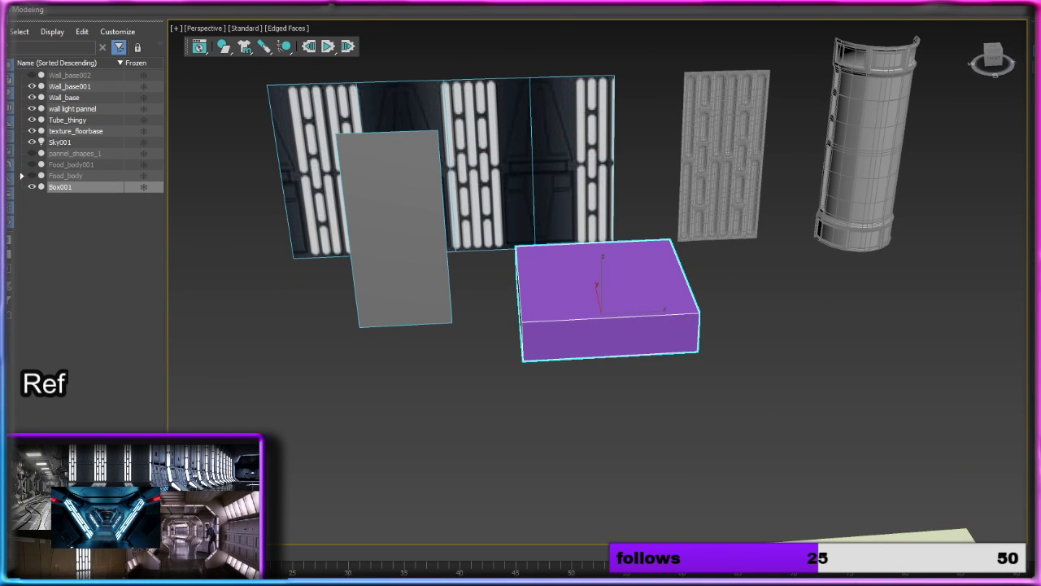
Step: Rotate the purple box upright and move it back toward the textured wall, beside the grey panel
{"action": "key", "text": "e"}
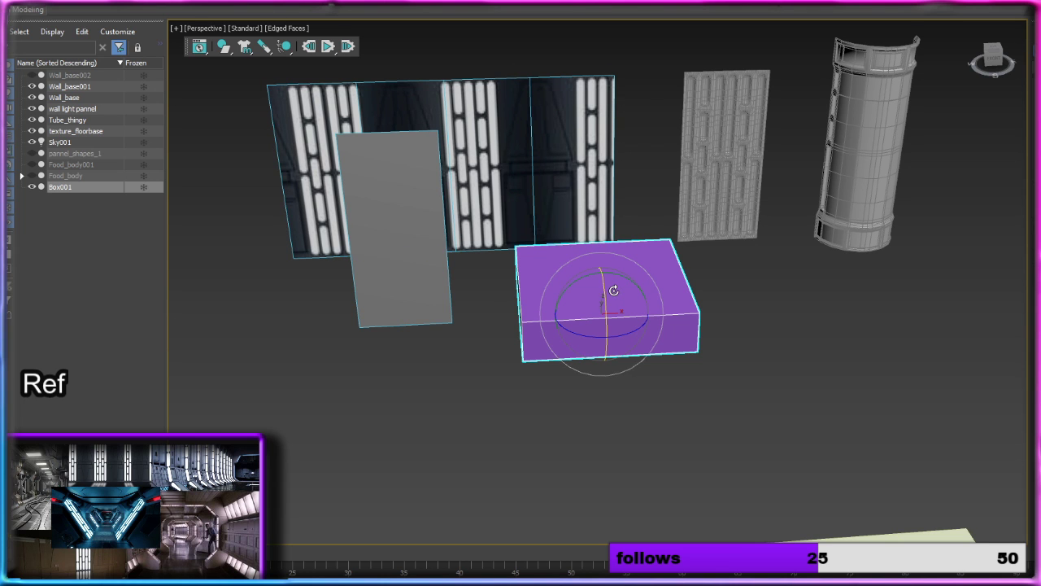
{"action": "left_click_drag", "start_coordinate": [602, 295], "coordinate": [607, 348]}
{"action": "middle_click_drag", "start_coordinate": [642, 317], "coordinate": [621, 313], "text": "alt"}
{"action": "scroll", "coordinate": [619, 313], "scroll_direction": "up", "scroll_amount": 3}
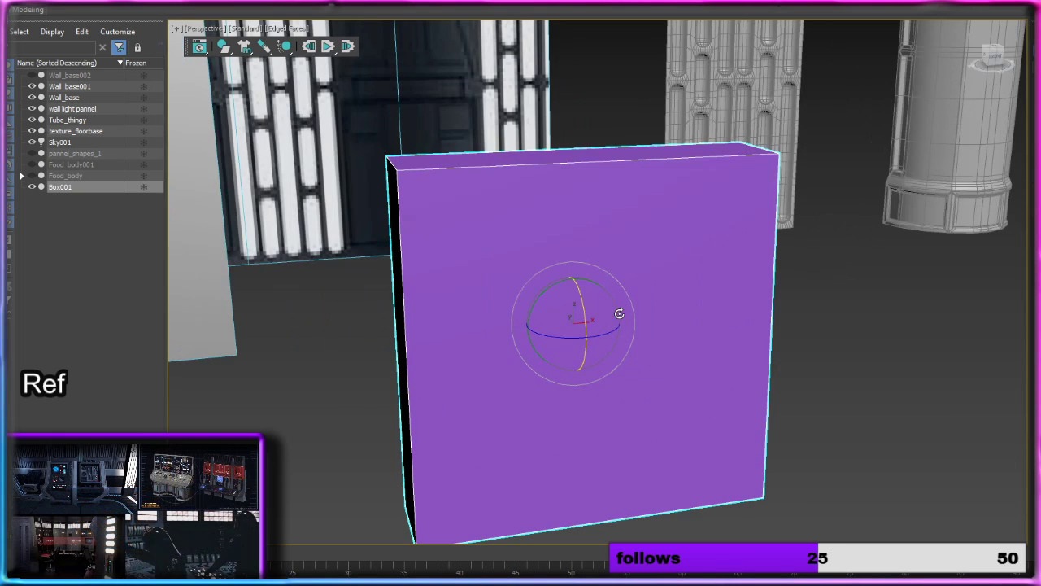
{"action": "key", "text": "w"}
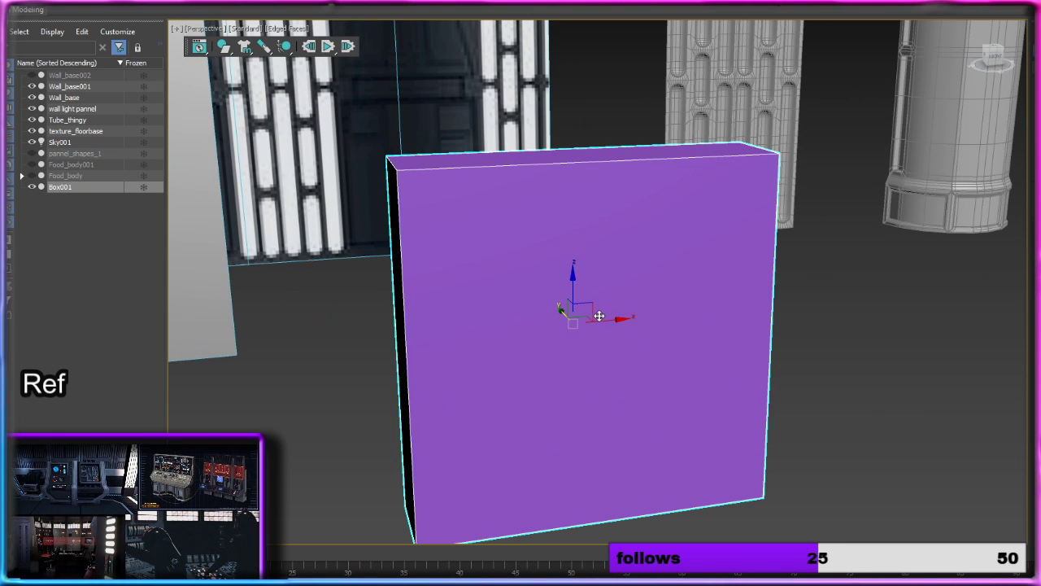
{"action": "left_click_drag", "start_coordinate": [599, 316], "coordinate": [598, 217]}
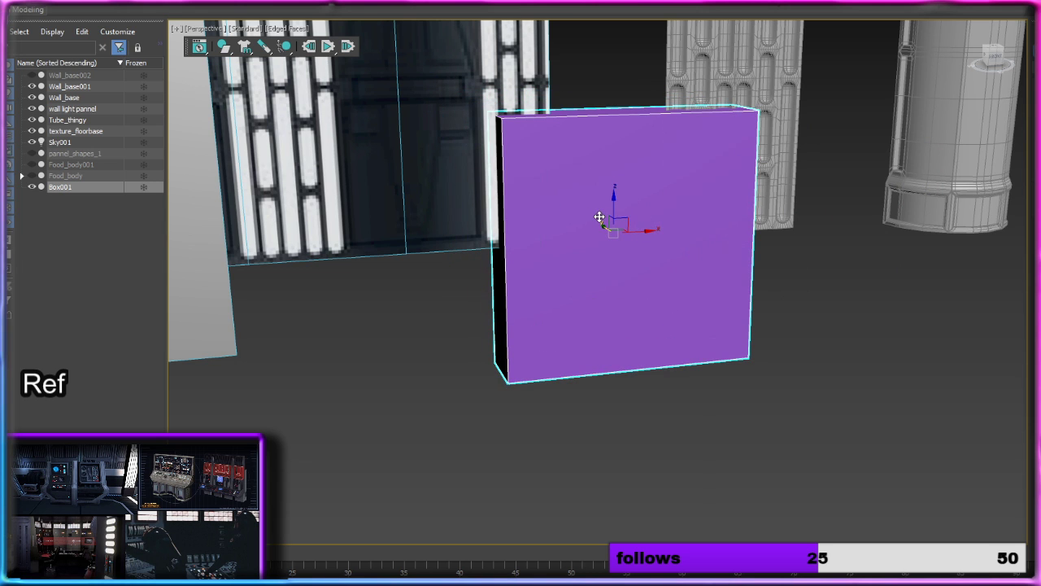
Step: Add two closely spaced horizontal edge loops across the middle of the grey wall panel with Swift Loop
{"action": "middle_click_drag", "start_coordinate": [504, 239], "coordinate": [592, 274]}
{"action": "left_click", "coordinate": [593, 274]}
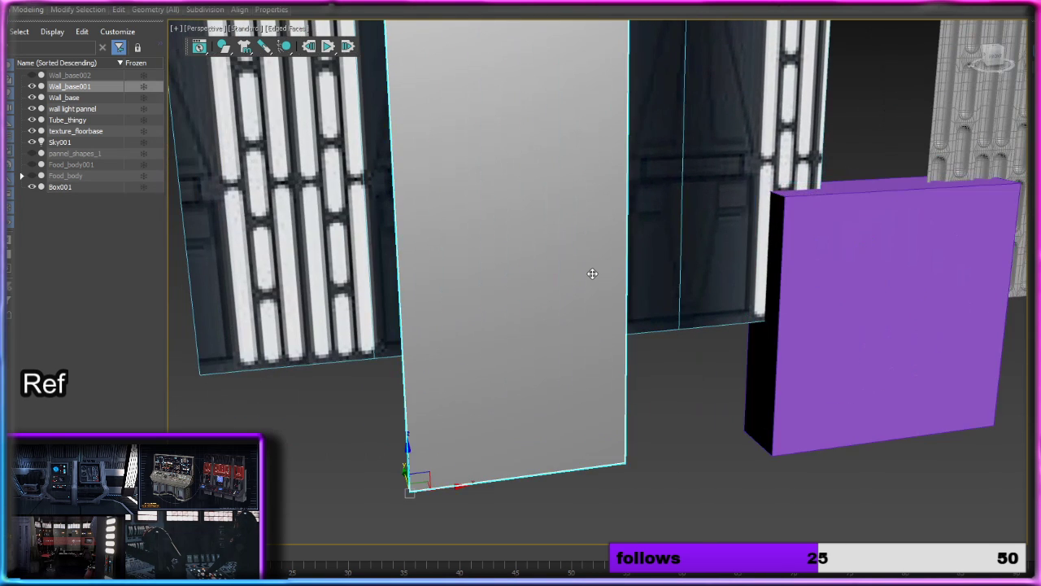
{"action": "scroll", "coordinate": [600, 274], "scroll_direction": "down", "scroll_amount": 3}
{"action": "scroll", "coordinate": [600, 274], "scroll_direction": "up", "scroll_amount": 3}
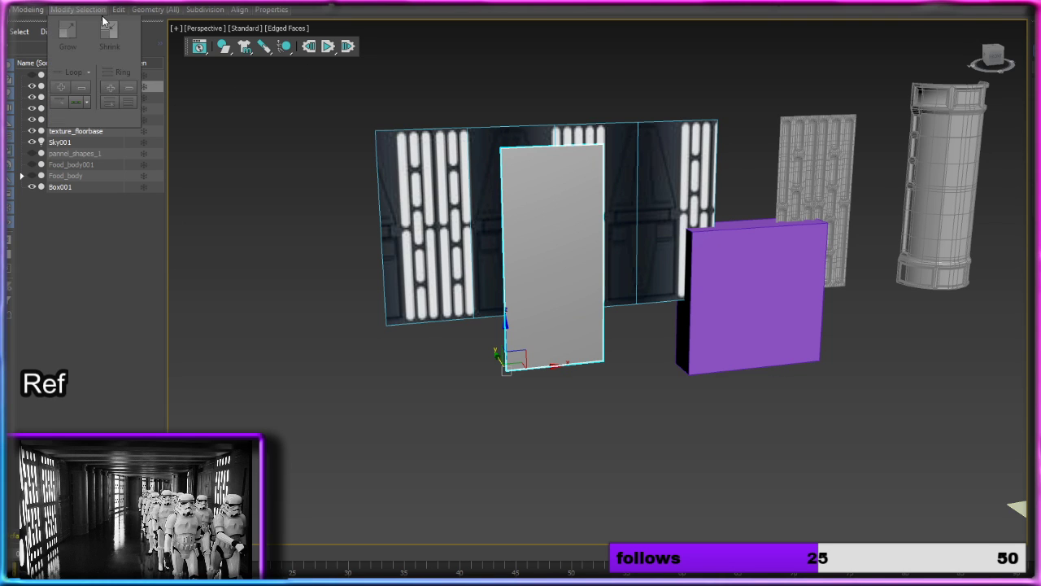
{"action": "mouse_move", "coordinate": [122, 11]}
{"action": "mouse_move", "coordinate": [155, 9]}
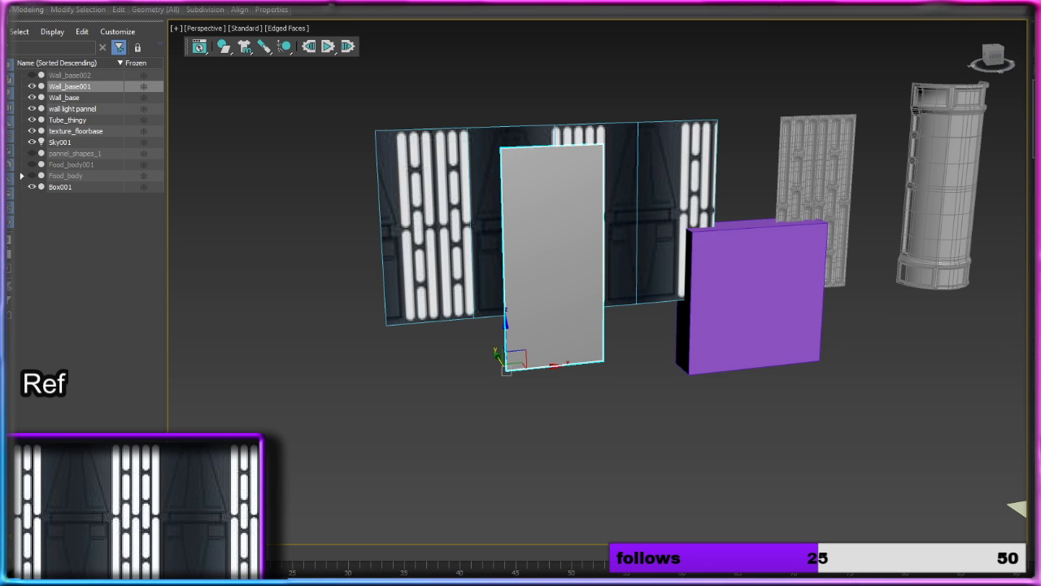
{"action": "key", "text": "2"}
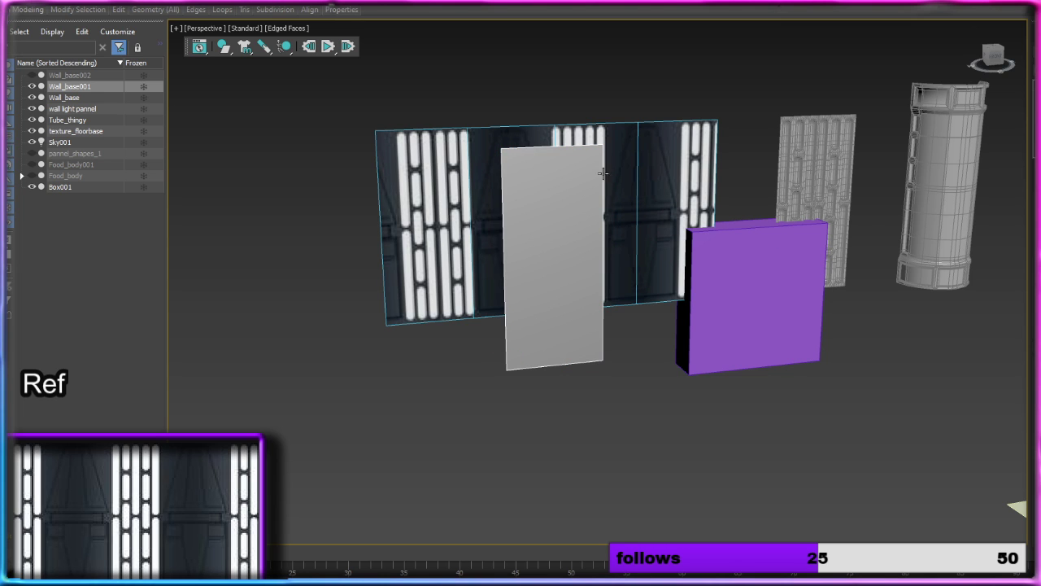
{"action": "mouse_move", "coordinate": [196, 12]}
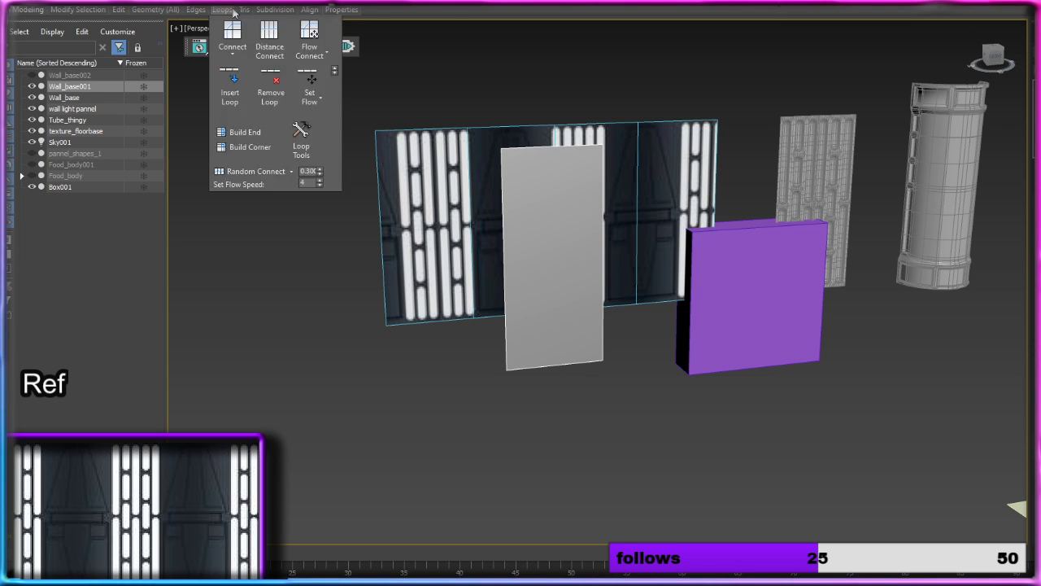
{"action": "left_click", "coordinate": [218, 29]}
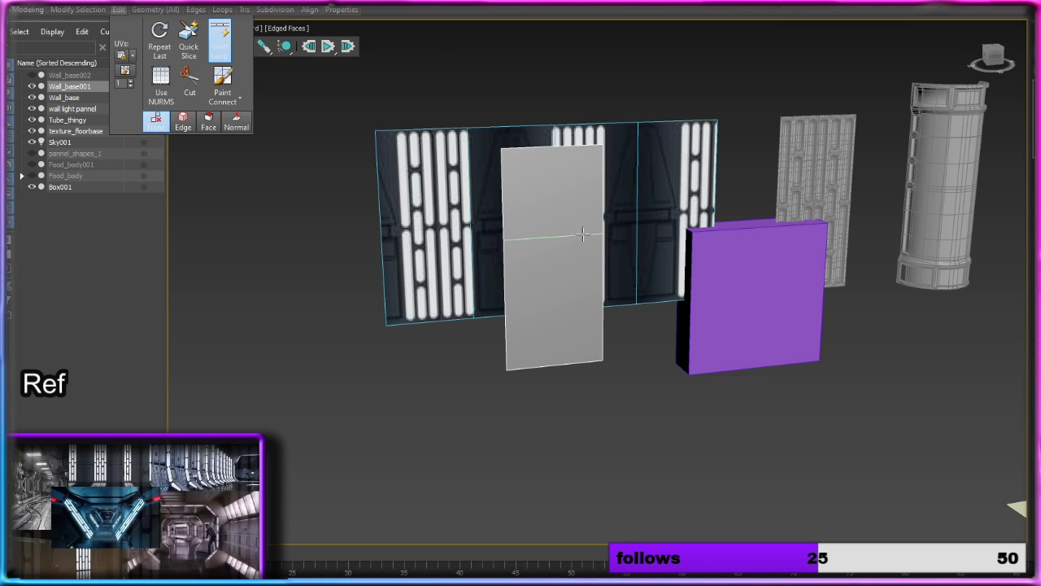
{"action": "scroll", "coordinate": [553, 277], "scroll_direction": "up", "scroll_amount": 4}
{"action": "middle_click_drag", "start_coordinate": [568, 264], "coordinate": [558, 258], "text": "alt"}
{"action": "scroll", "coordinate": [573, 236], "scroll_direction": "down", "scroll_amount": 3}
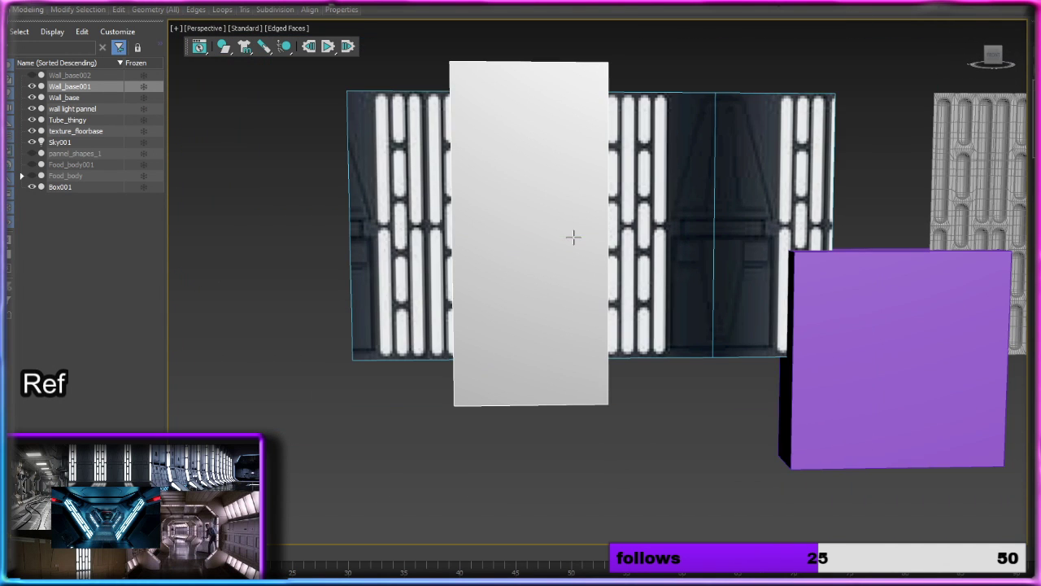
{"action": "key", "text": "u"}
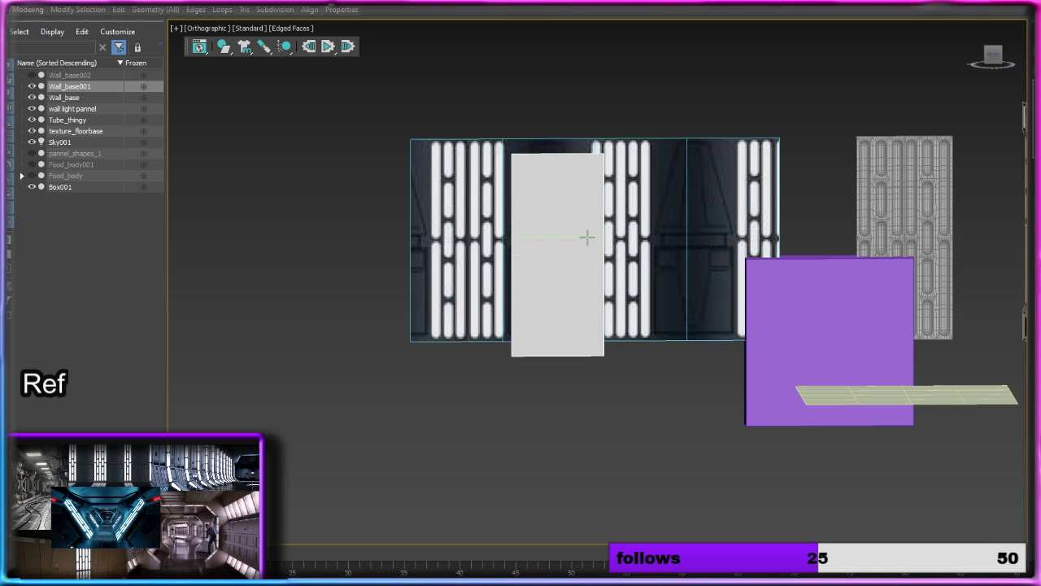
{"action": "scroll", "coordinate": [576, 244], "scroll_direction": "up", "scroll_amount": 2}
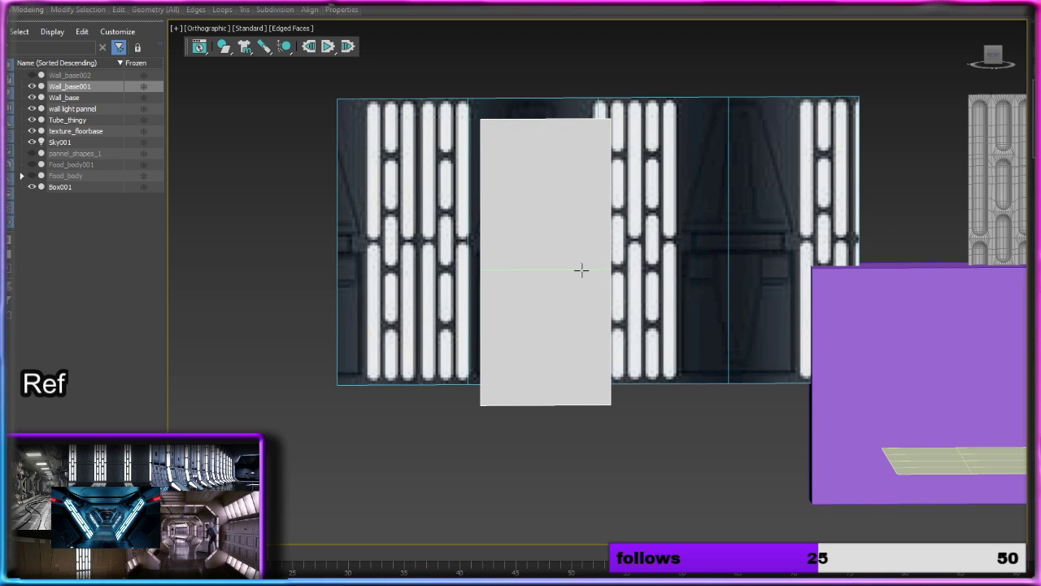
{"action": "left_click", "coordinate": [580, 269]}
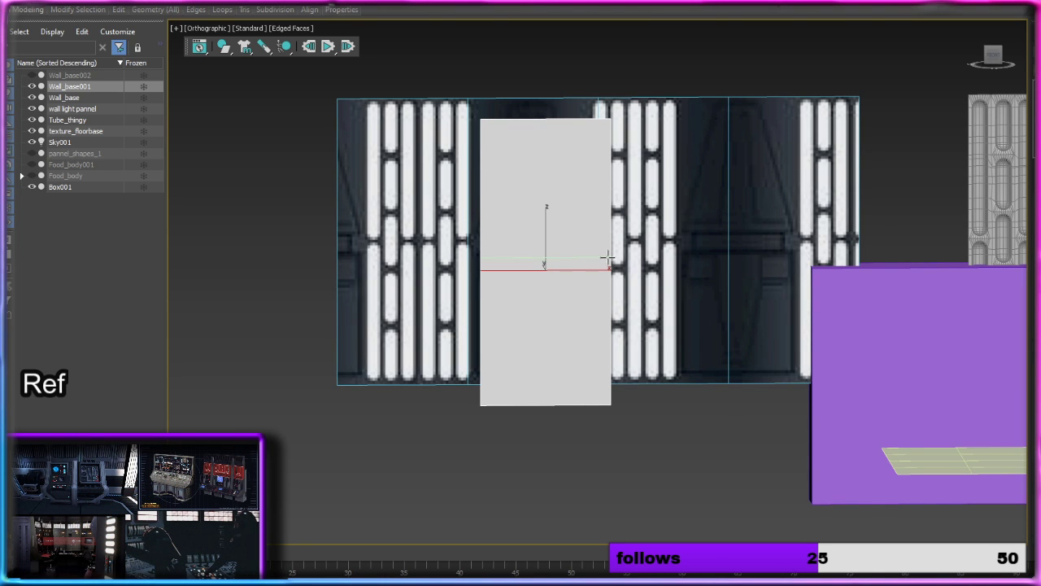
{"action": "left_click", "coordinate": [607, 255]}
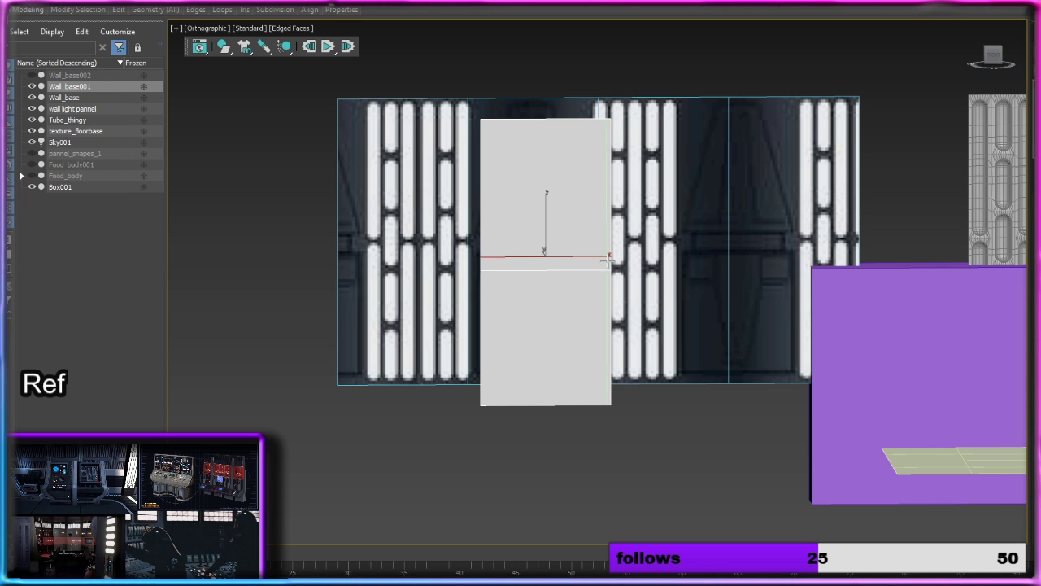
{"action": "middle_click_drag", "start_coordinate": [607, 255], "coordinate": [635, 263], "text": "alt"}
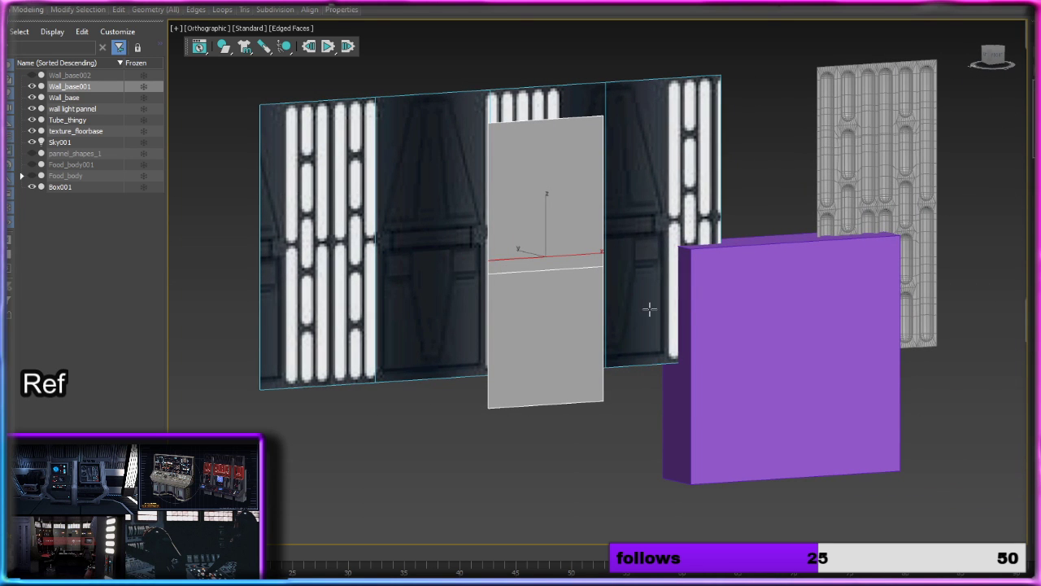
{"action": "key", "text": "w"}
{"action": "key", "text": "p"}
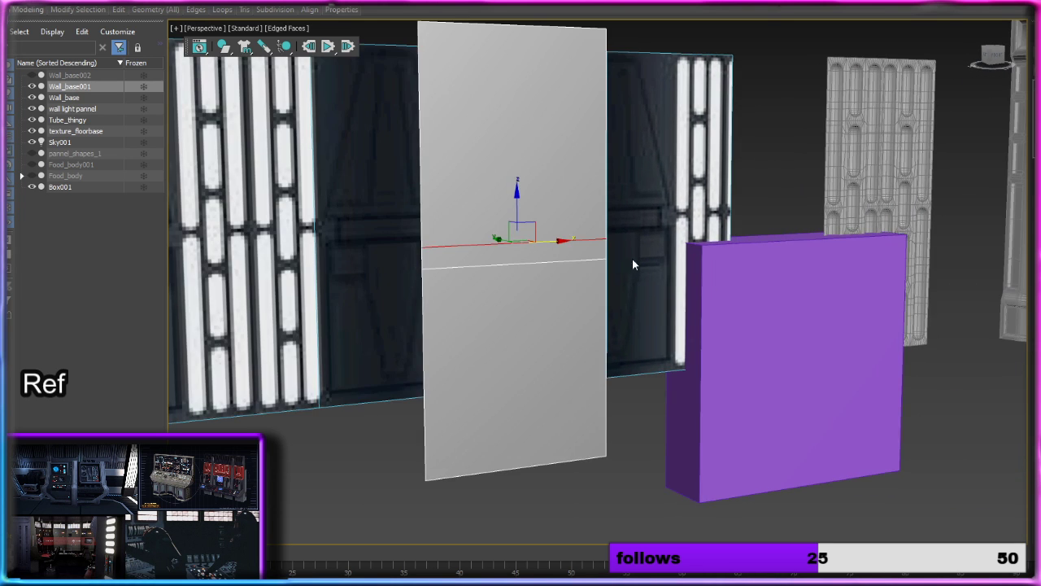
Step: Extrude the narrow middle strip of the grey panel inward to form a shallow horizontal groove
{"action": "key", "text": "4"}
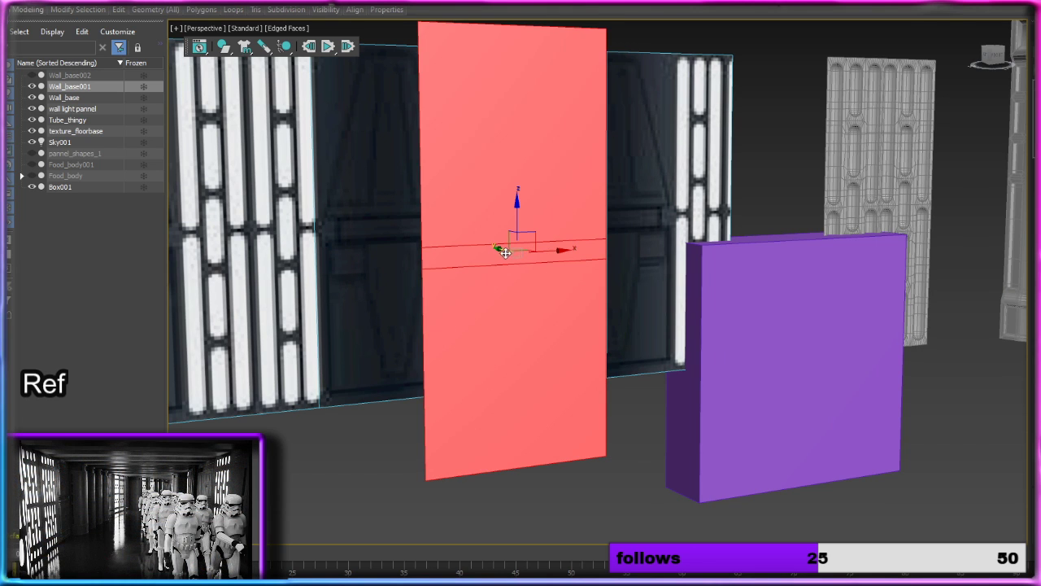
{"action": "left_click", "coordinate": [492, 257]}
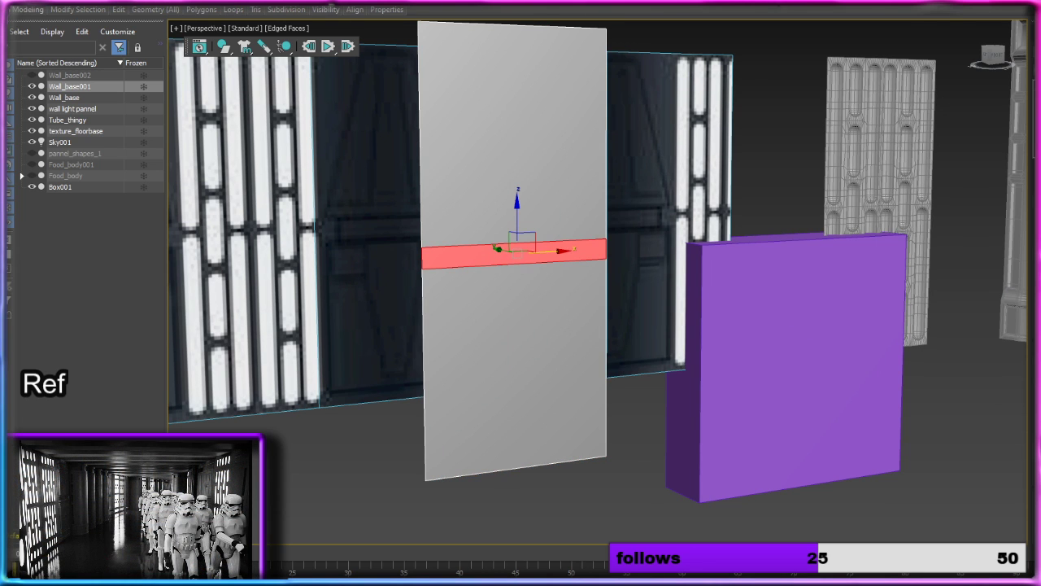
{"action": "key", "text": "shift+e"}
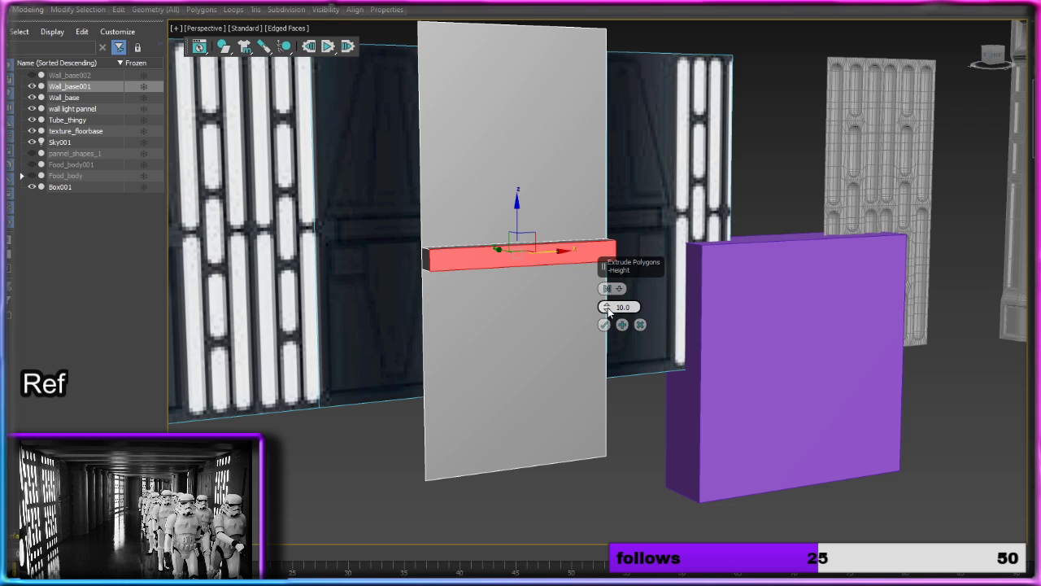
{"action": "left_click_drag", "start_coordinate": [606, 308], "coordinate": [593, 417]}
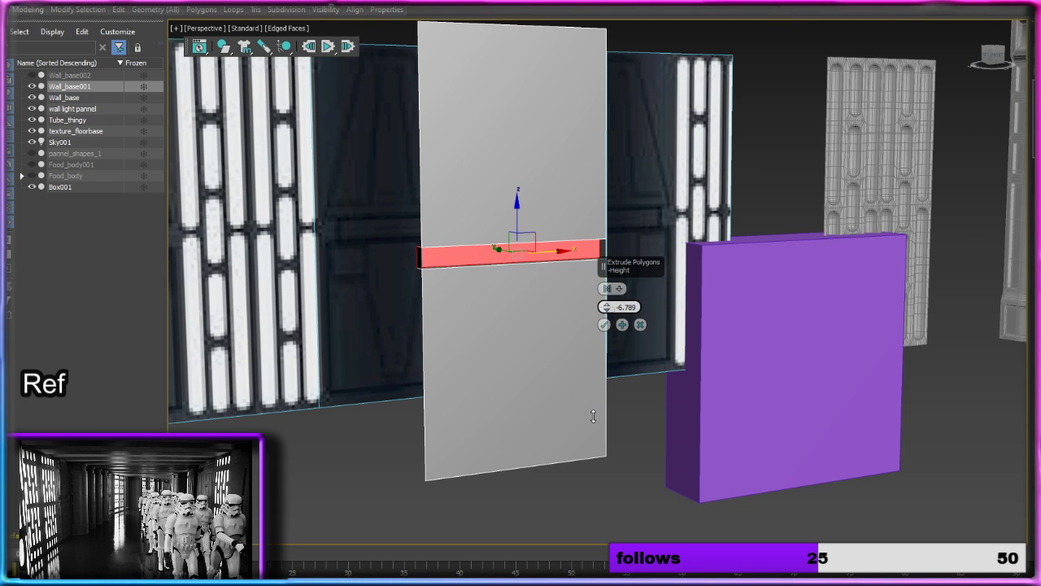
{"action": "left_click", "coordinate": [641, 330]}
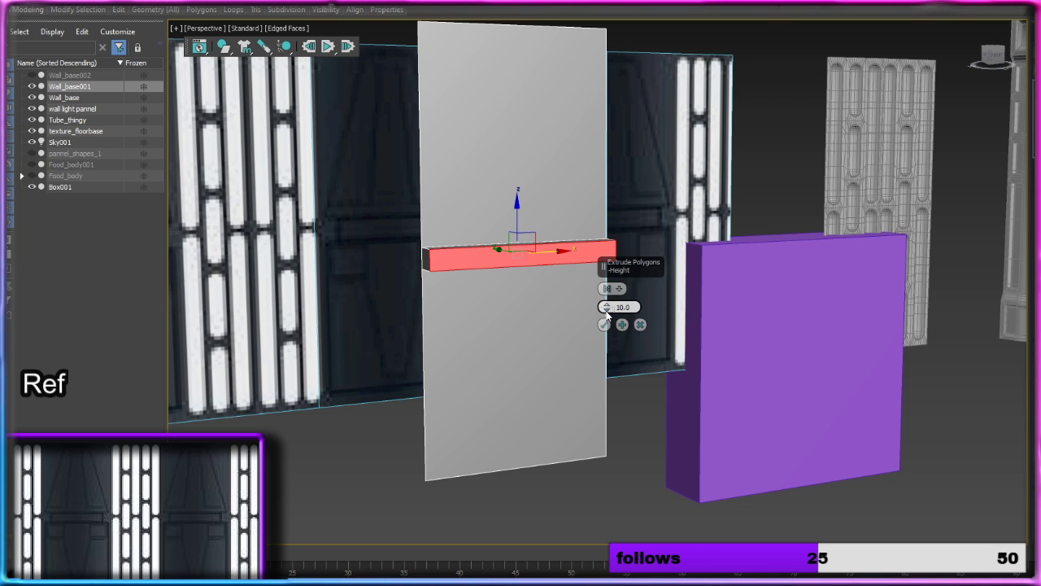
{"action": "left_click_drag", "start_coordinate": [606, 308], "coordinate": [601, 392]}
{"action": "left_click", "coordinate": [605, 324]}
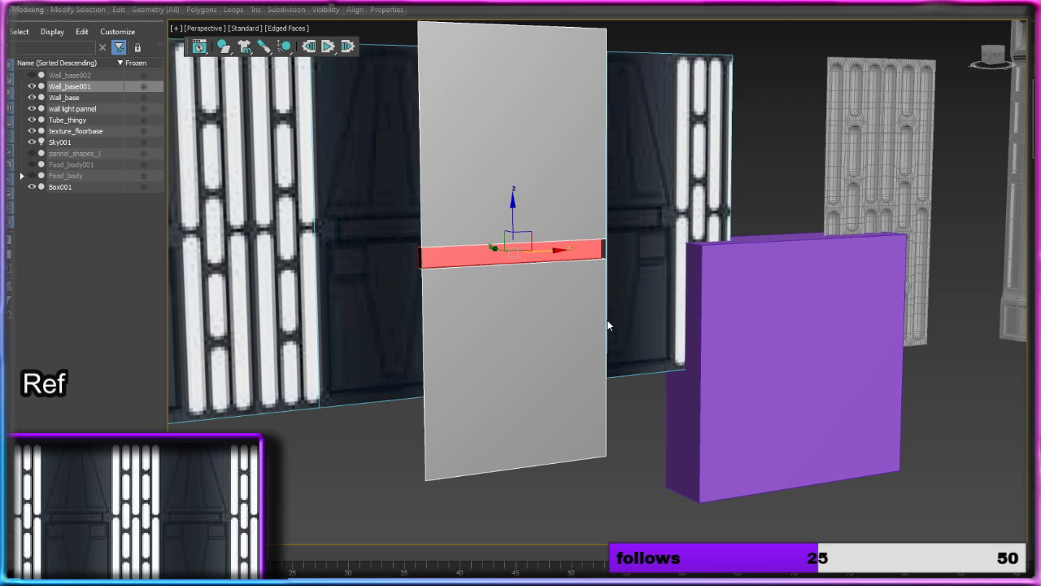
Step: Delete the small end-cap polygons at both sides of the groove
{"action": "scroll", "coordinate": [607, 320], "scroll_direction": "up", "scroll_amount": 4}
{"action": "middle_click_drag", "start_coordinate": [614, 310], "coordinate": [550, 304], "text": "alt"}
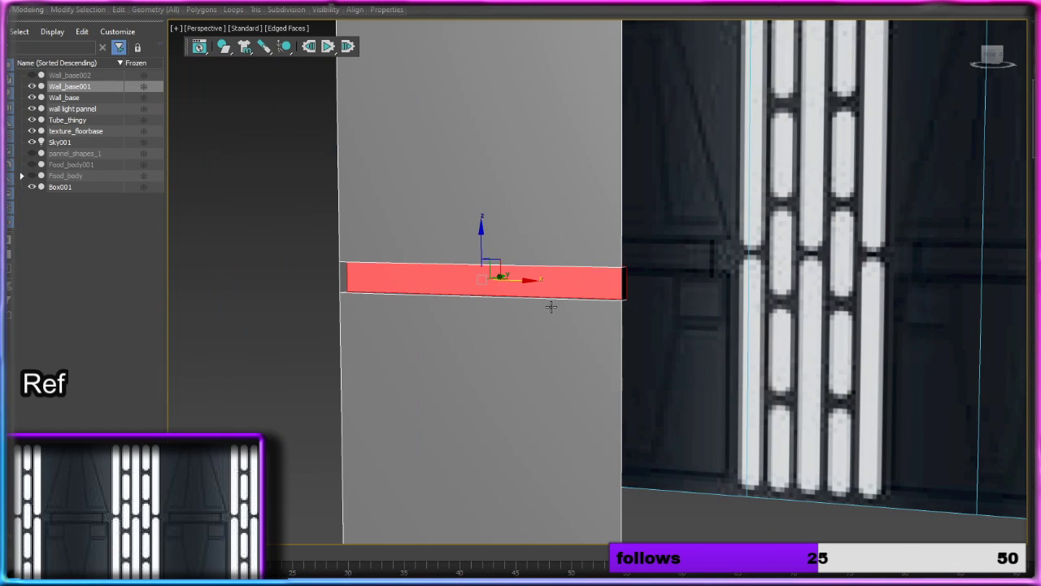
{"action": "left_click", "coordinate": [341, 279]}
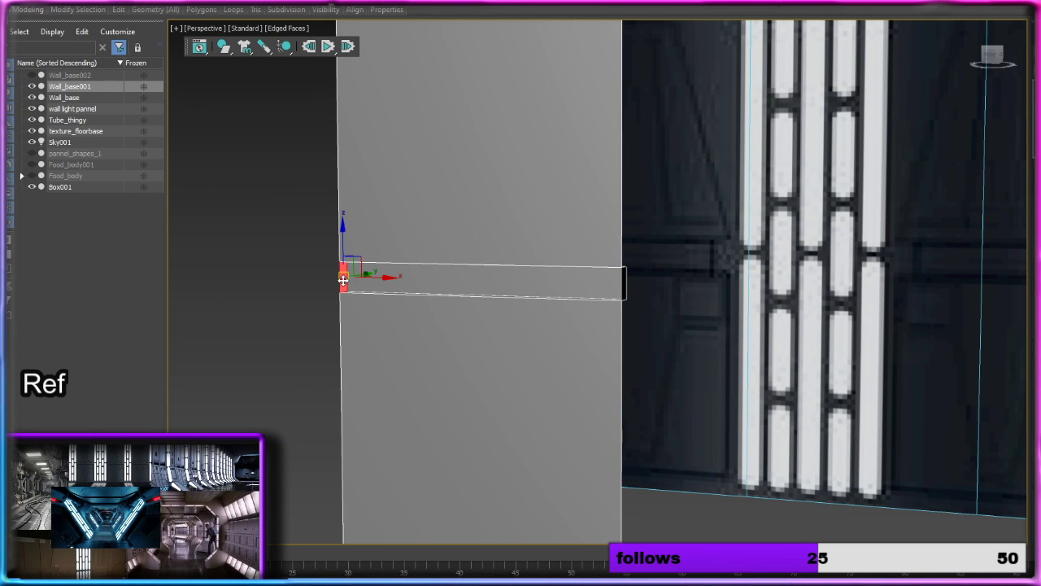
{"action": "key", "text": "Delete"}
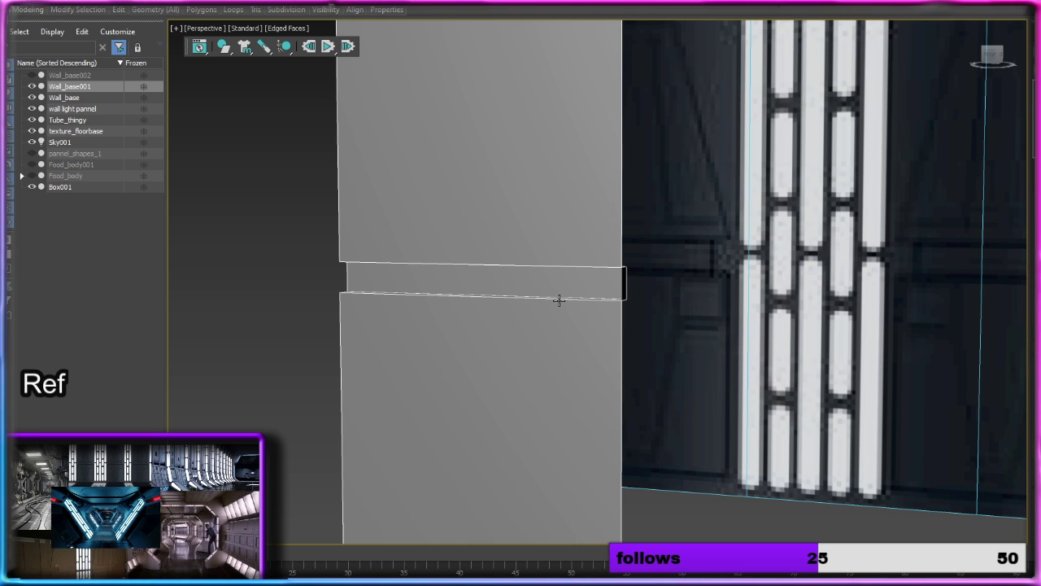
{"action": "middle_click_drag", "start_coordinate": [559, 300], "coordinate": [611, 299], "text": "alt"}
{"action": "left_click", "coordinate": [598, 285]}
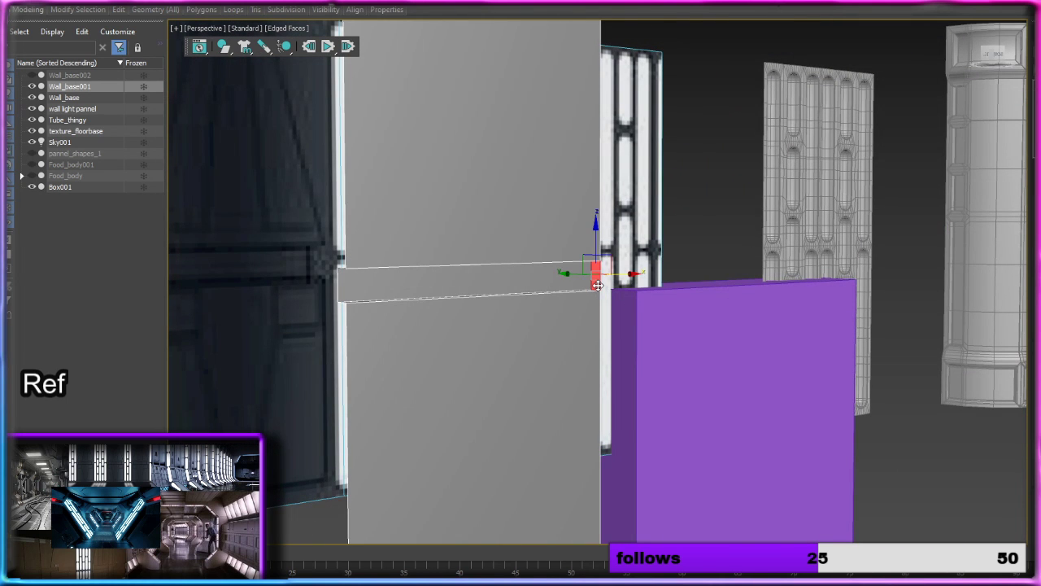
{"action": "key", "text": "Delete"}
Step: Raise the groove's outer upper edge and lower its outer bottom edge so both groove walls slope
{"action": "scroll", "coordinate": [598, 287], "scroll_direction": "up", "scroll_amount": 2}
{"action": "left_click", "coordinate": [545, 234]}
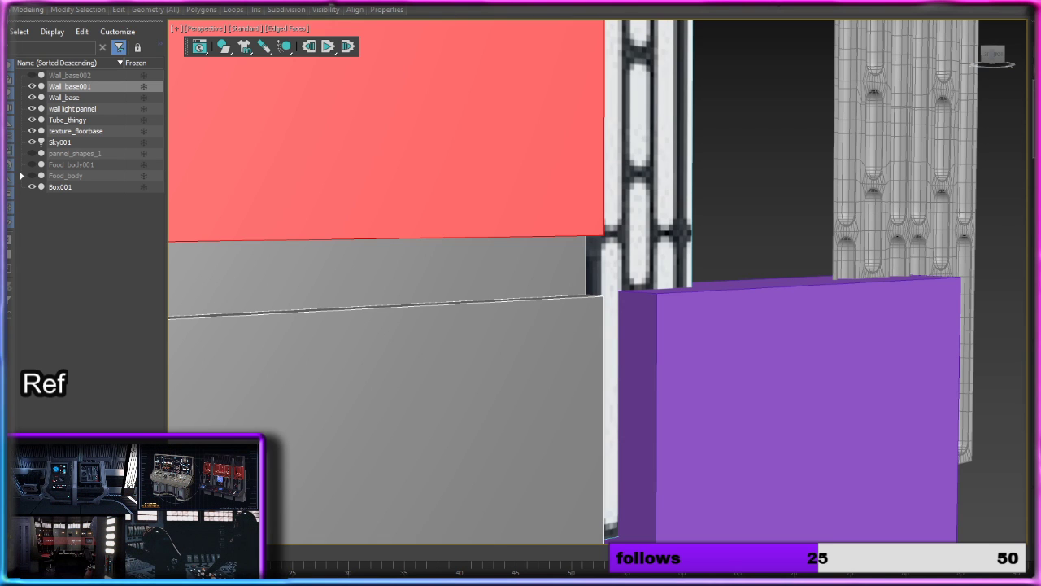
{"action": "key", "text": "2"}
{"action": "scroll", "coordinate": [423, 230], "scroll_direction": "down", "scroll_amount": 2}
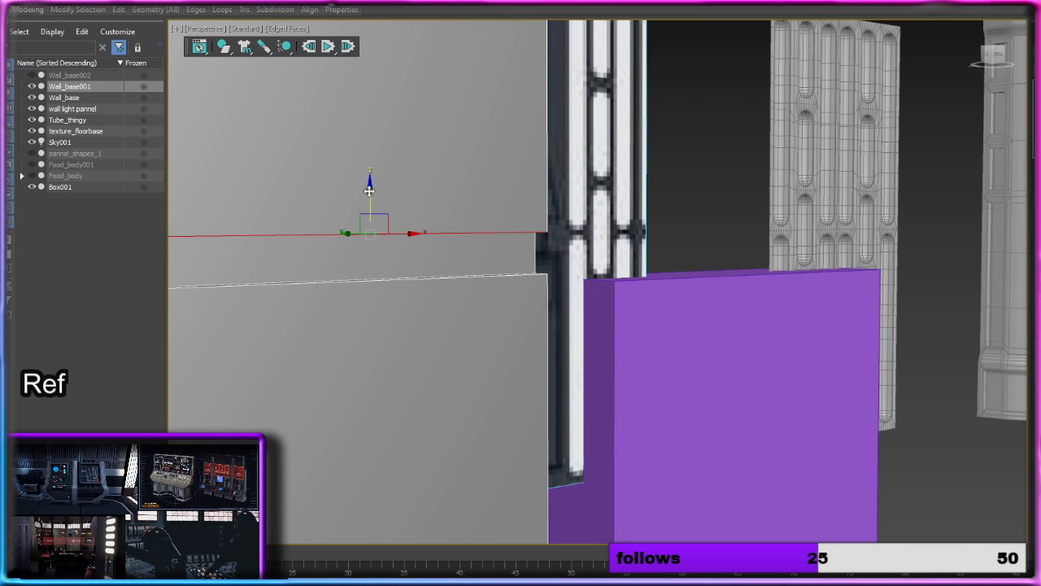
{"action": "left_click_drag", "start_coordinate": [370, 190], "coordinate": [370, 160], "text": "shift"}
{"action": "left_click", "coordinate": [414, 279]}
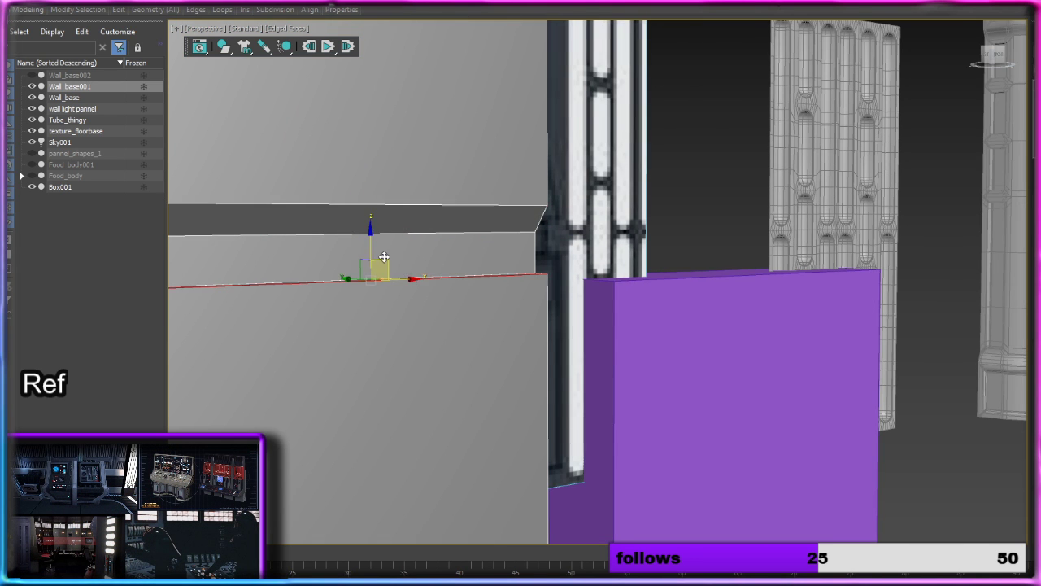
{"action": "left_click_drag", "start_coordinate": [372, 246], "coordinate": [371, 275], "text": "shift"}
Step: Chamfer the two inner horizontal edges of the grey panel's groove by about 2.878
{"action": "middle_click_drag", "start_coordinate": [372, 276], "coordinate": [592, 275]}
{"action": "left_click", "coordinate": [483, 278]}
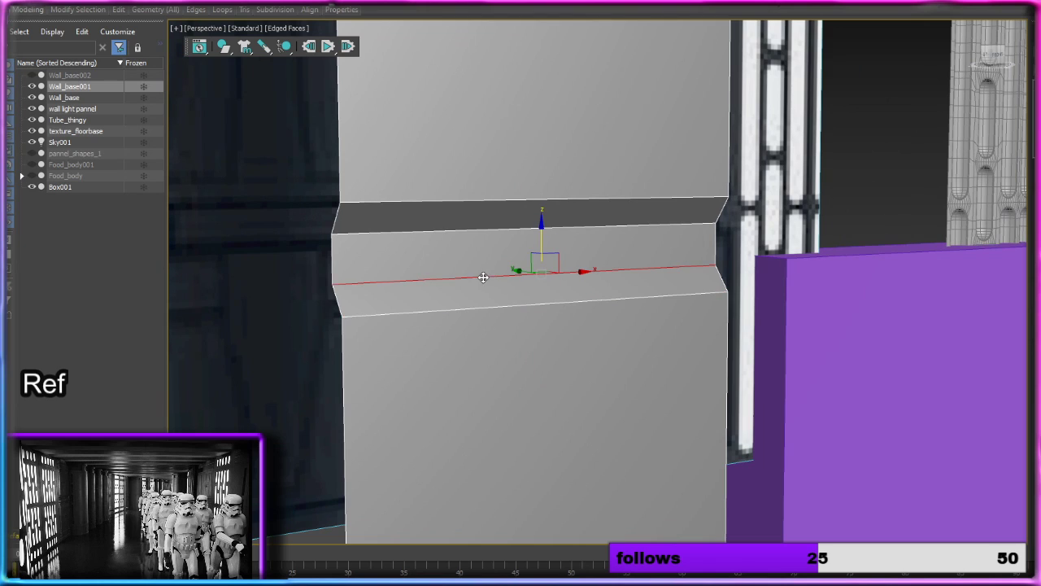
{"action": "left_click", "coordinate": [443, 230], "text": "ctrl"}
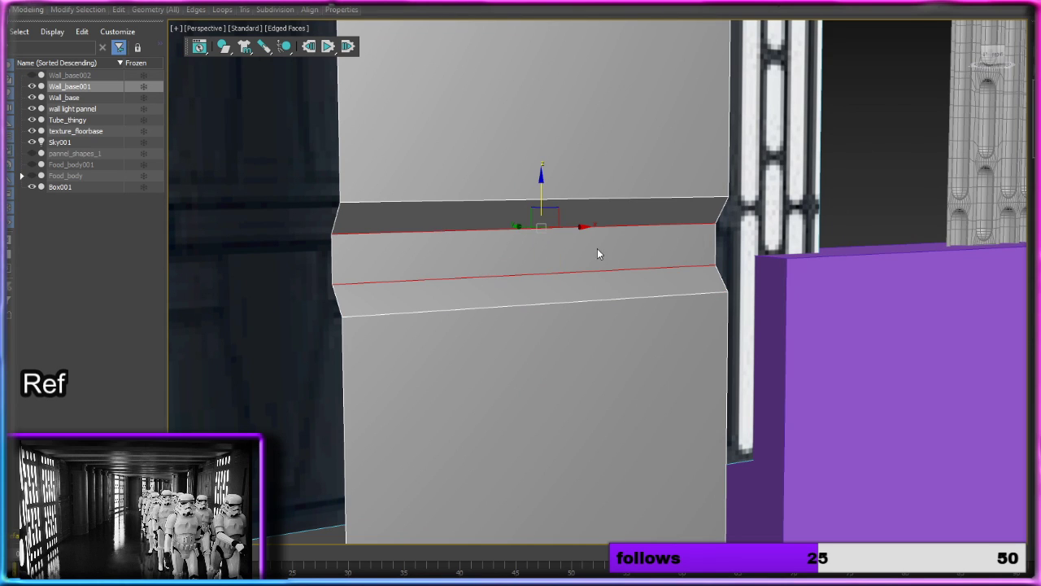
{"action": "key", "text": "ctrl+shift+c"}
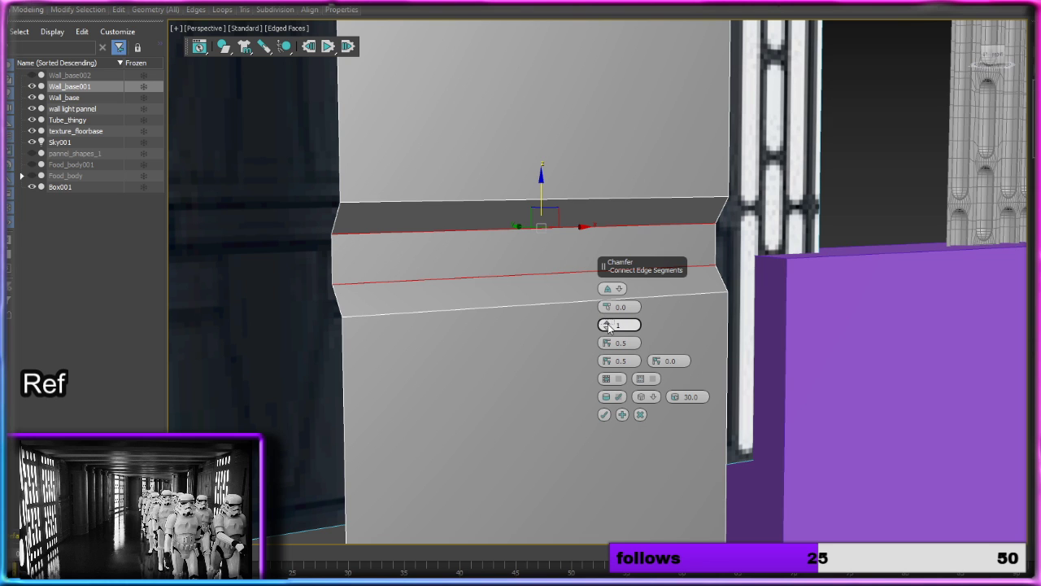
{"action": "left_click_drag", "start_coordinate": [606, 307], "coordinate": [609, 288]}
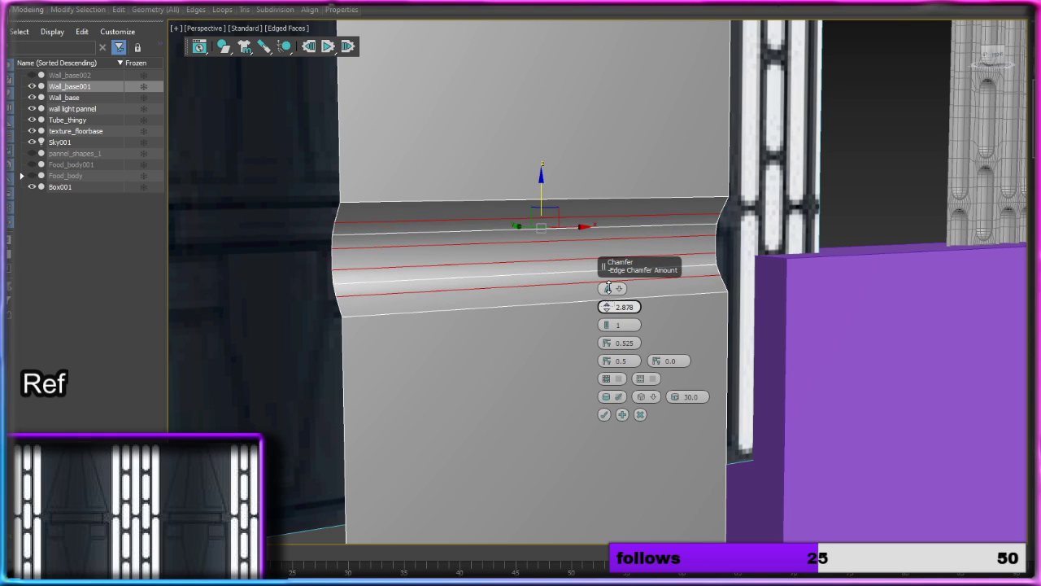
{"action": "left_click", "coordinate": [605, 415]}
{"action": "scroll", "coordinate": [574, 366], "scroll_direction": "down", "scroll_amount": 5}
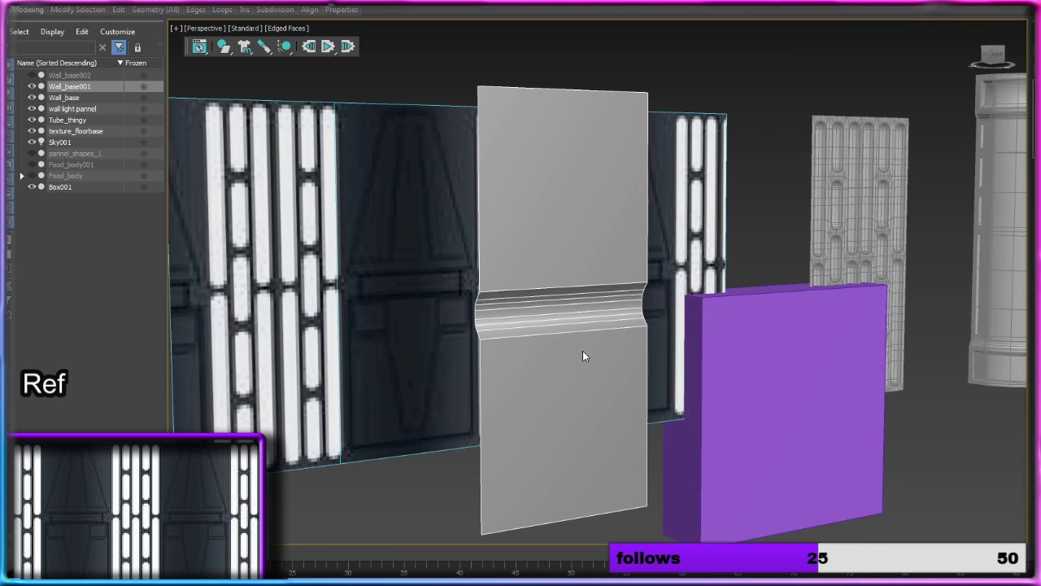
Step: Create a Smooth-type shape from the grey panel's vertical side edge loop, following the groove profile
{"action": "middle_click_drag", "start_coordinate": [583, 352], "coordinate": [620, 339], "text": "alt"}
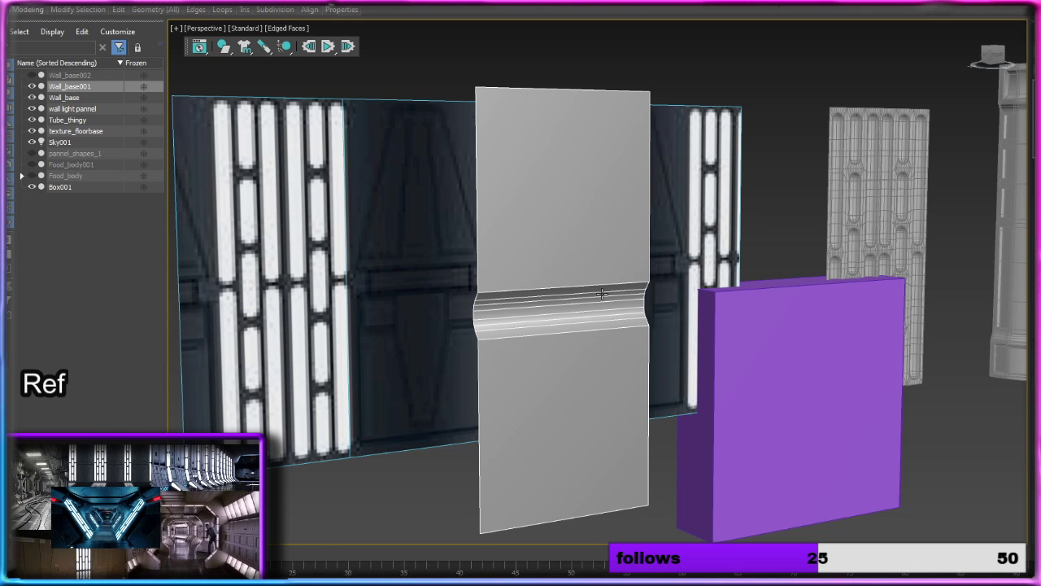
{"action": "middle_click_drag", "start_coordinate": [847, 375], "coordinate": [651, 343], "text": "alt"}
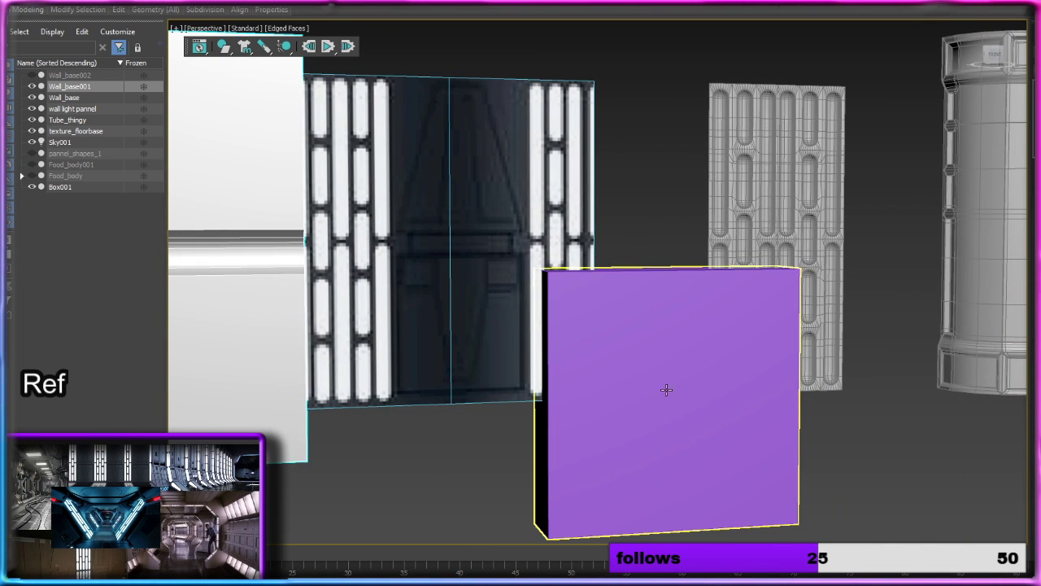
{"action": "middle_click_drag", "start_coordinate": [667, 386], "coordinate": [867, 405]}
{"action": "scroll", "coordinate": [477, 268], "scroll_direction": "up", "scroll_amount": 4}
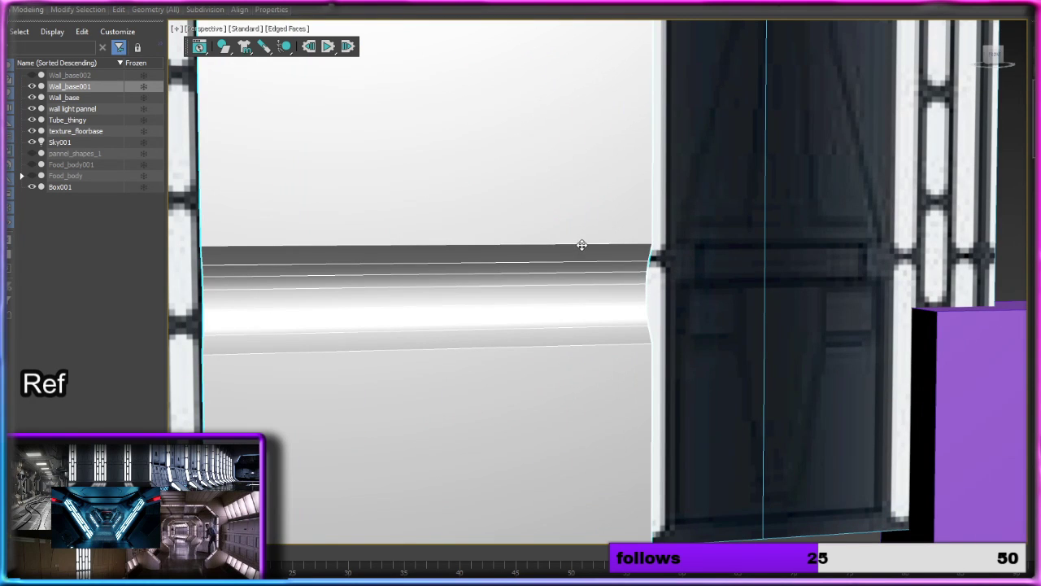
{"action": "scroll", "coordinate": [587, 306], "scroll_direction": "down", "scroll_amount": 3}
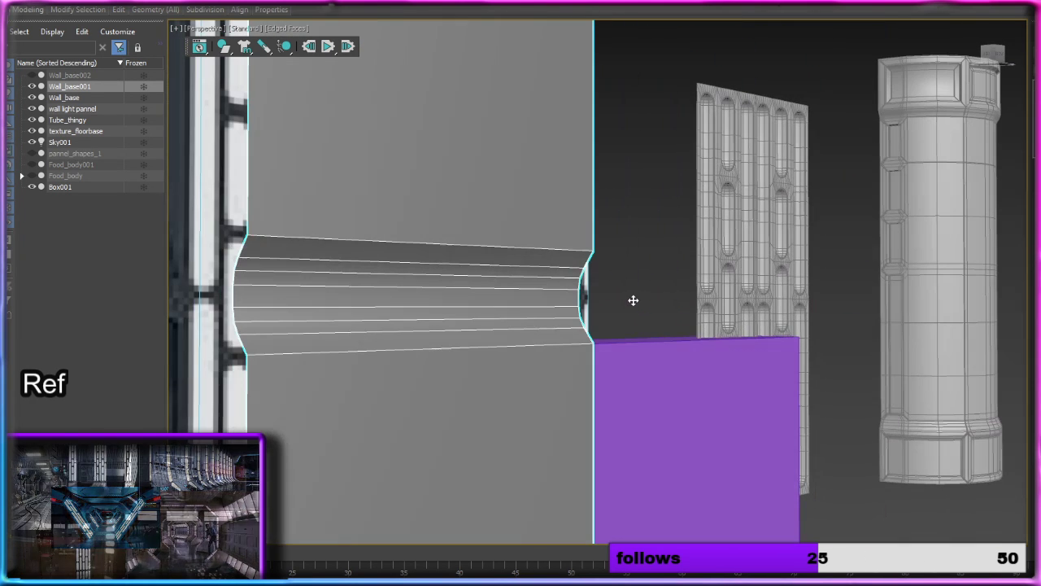
{"action": "key", "text": "2"}
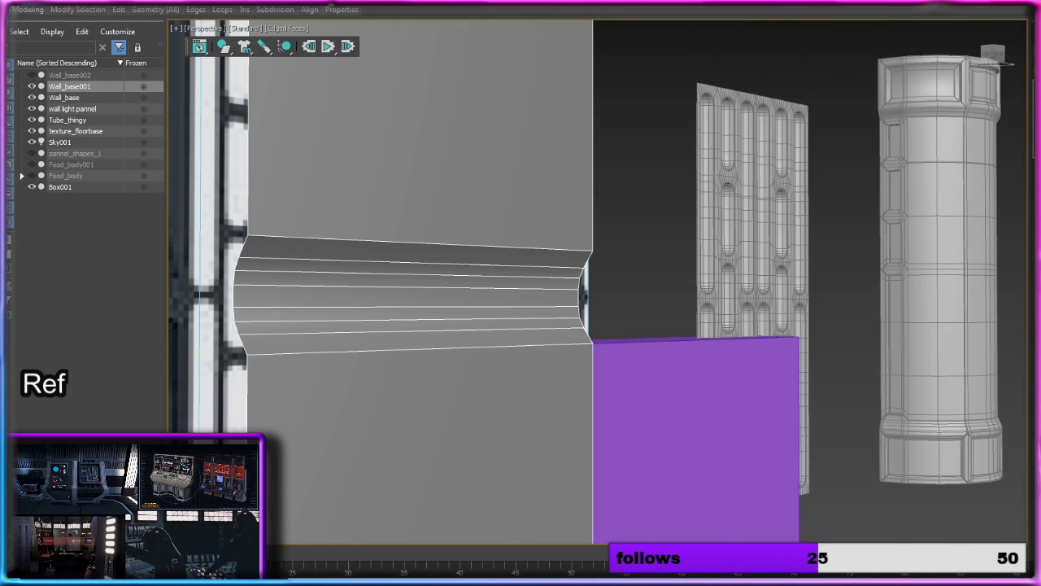
{"action": "scroll", "coordinate": [419, 295], "scroll_direction": "up", "scroll_amount": 5}
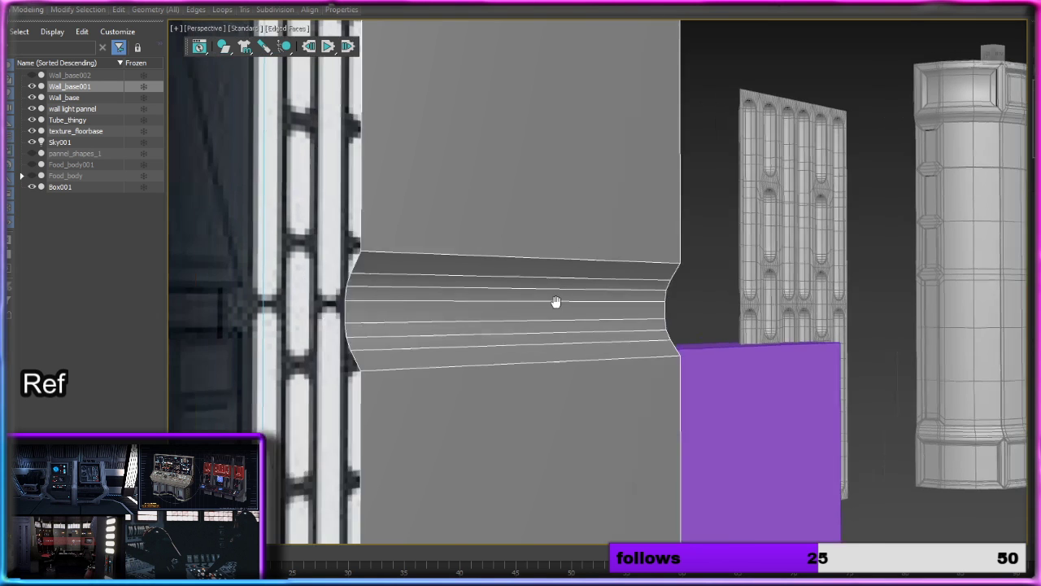
{"action": "double_click", "coordinate": [520, 311]}
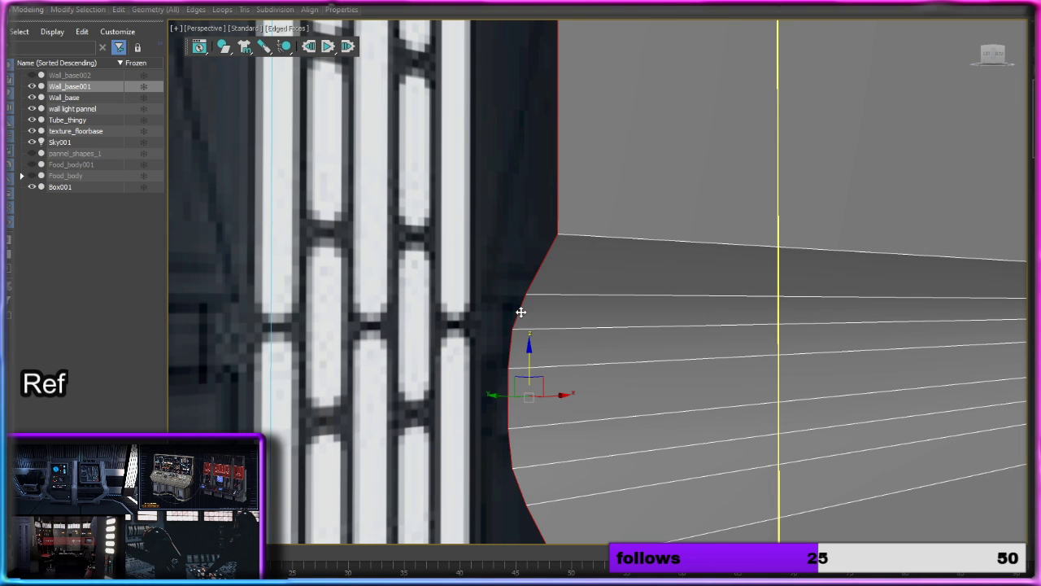
{"action": "scroll", "coordinate": [561, 326], "scroll_direction": "down", "scroll_amount": 4}
{"action": "scroll", "coordinate": [706, 357], "scroll_direction": "down", "scroll_amount": 2}
{"action": "middle_click_drag", "start_coordinate": [712, 358], "coordinate": [711, 371], "text": "alt"}
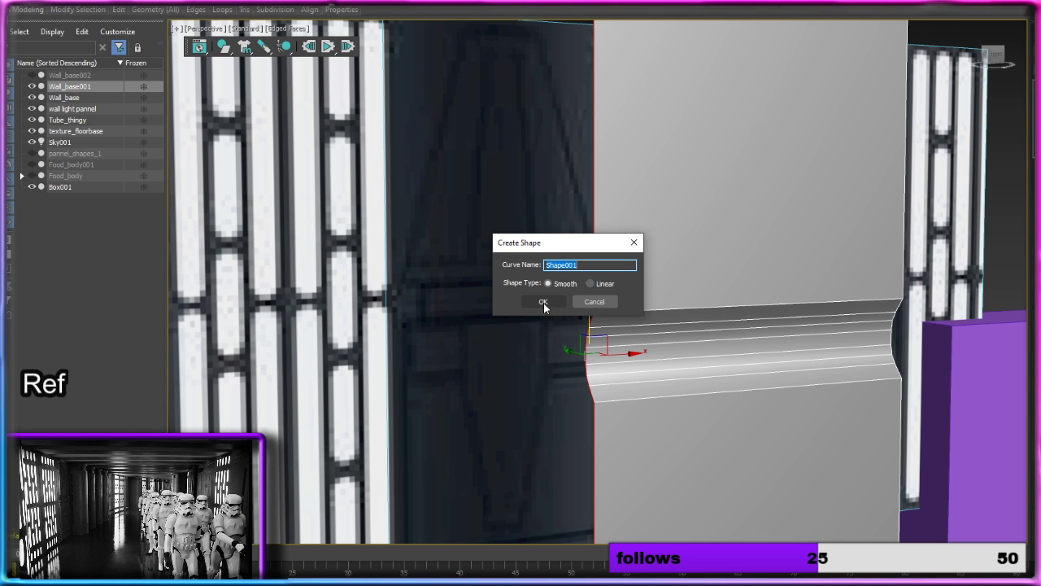
{"action": "left_click", "coordinate": [544, 302]}
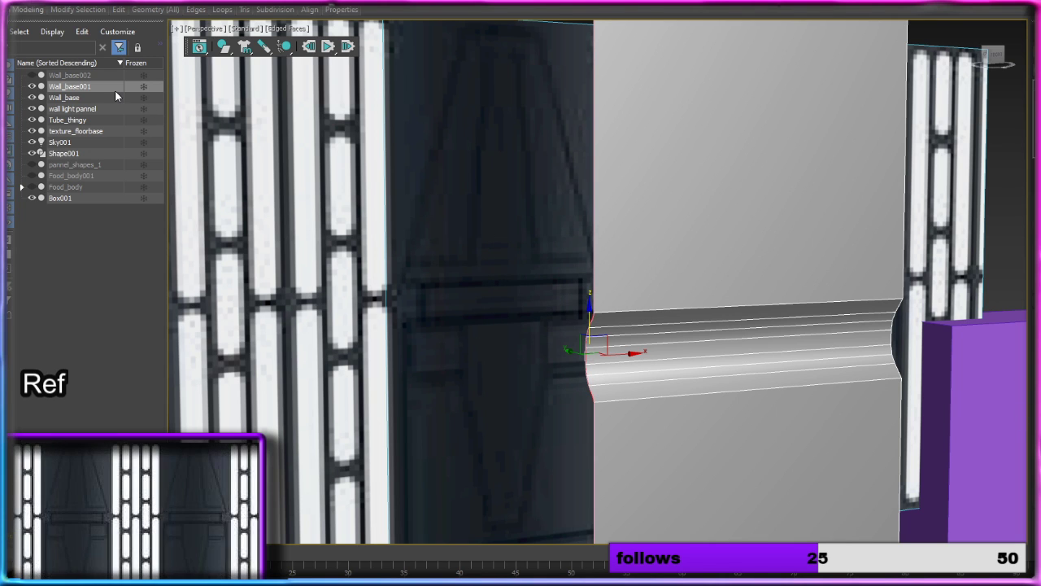
Step: Select the new profile shape and make it renderable in the viewport as a round tube along the panel's side
{"action": "scroll", "coordinate": [614, 341], "scroll_direction": "up", "scroll_amount": 3}
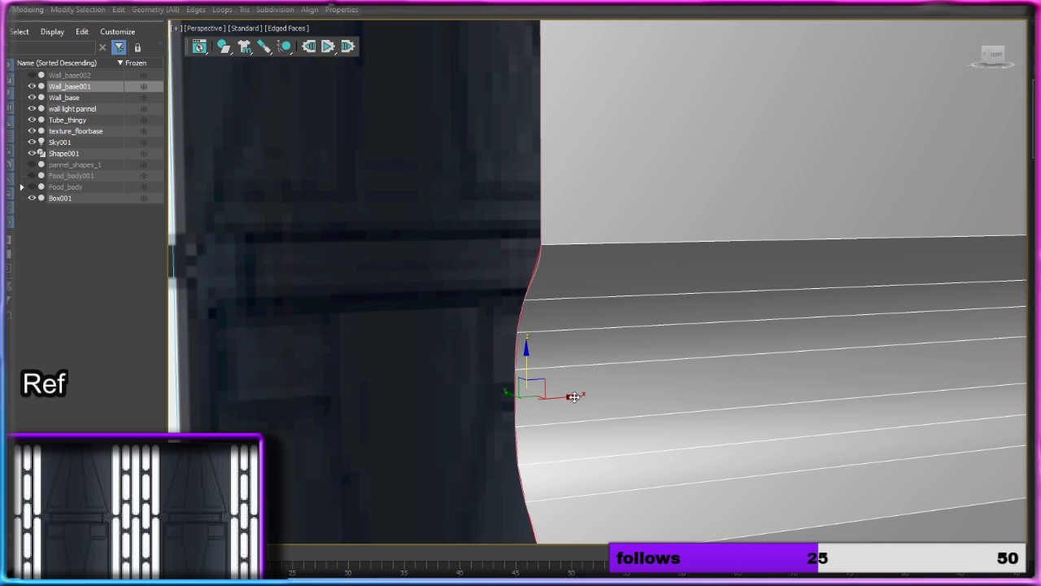
{"action": "left_click", "coordinate": [537, 267]}
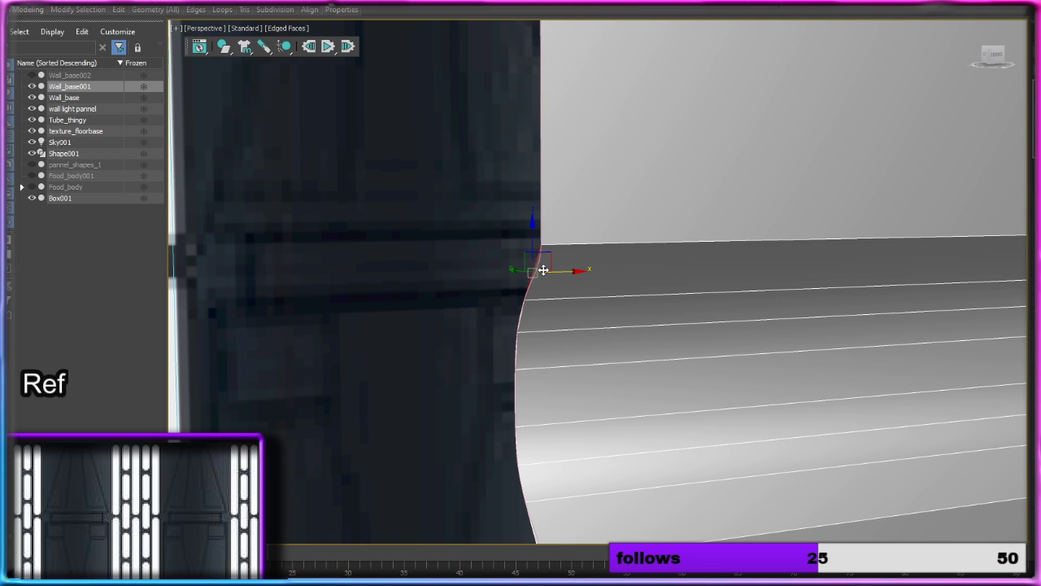
{"action": "left_click", "coordinate": [94, 154]}
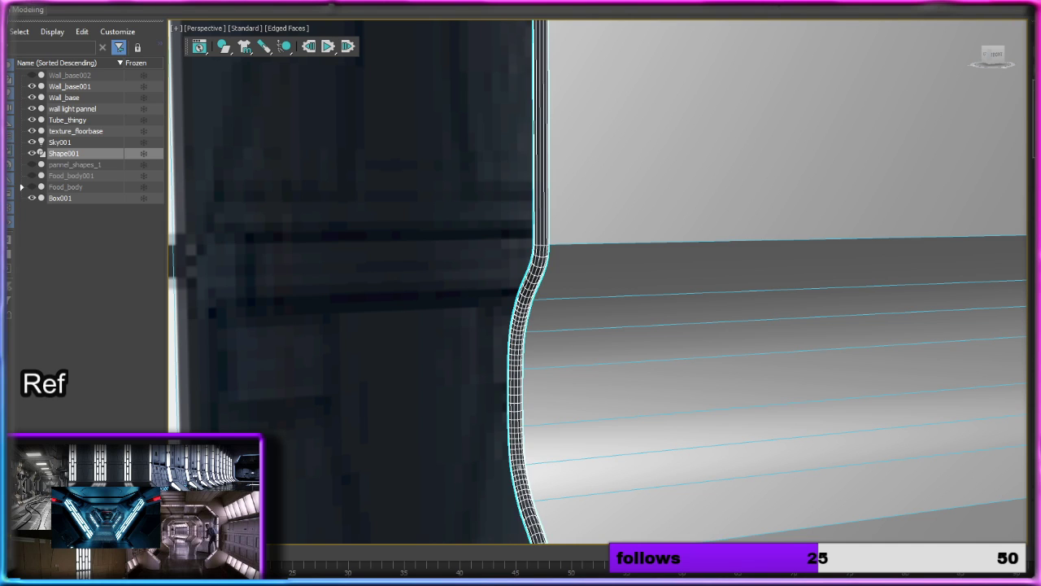
{"action": "scroll", "coordinate": [741, 323], "scroll_direction": "down", "scroll_amount": 6}
{"action": "middle_click_drag", "start_coordinate": [732, 325], "coordinate": [684, 254]}
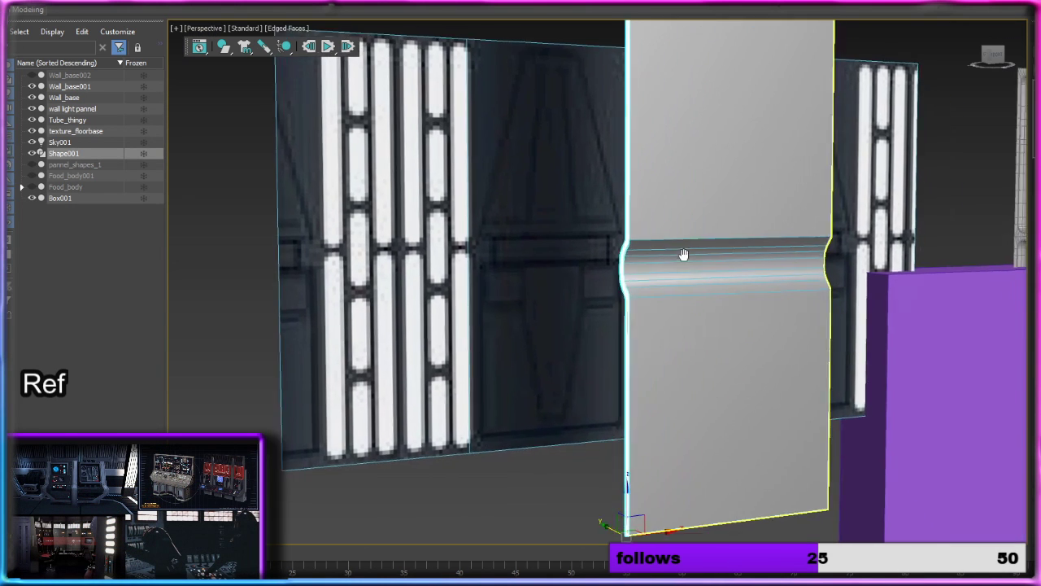
{"action": "scroll", "coordinate": [683, 255], "scroll_direction": "up", "scroll_amount": 8}
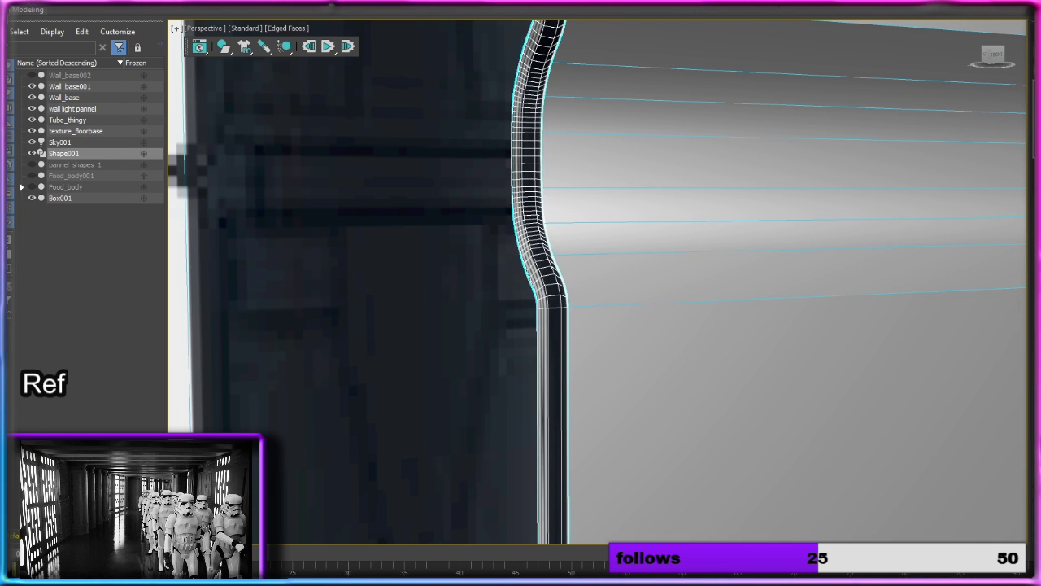
Step: Give the profile shape a rectangular cross-section and widen it into a thick strip along the panel's side
{"action": "mouse_move", "coordinate": [643, 221]}
{"action": "middle_mouse_down", "text": "alt"}
{"action": "mouse_move", "coordinate": [750, 226]}
{"action": "mouse_move", "coordinate": [602, 209]}
{"action": "mouse_move", "coordinate": [674, 221]}
{"action": "mouse_move", "coordinate": [708, 244]}
{"action": "mouse_move", "coordinate": [689, 296]}
{"action": "mouse_move", "coordinate": [694, 203]}
{"action": "middle_mouse_up", "text": "alt"}
{"action": "scroll", "coordinate": [676, 220], "scroll_direction": "down", "scroll_amount": 8}
{"action": "scroll", "coordinate": [699, 293], "scroll_direction": "up", "scroll_amount": 4}
{"action": "scroll", "coordinate": [677, 240], "scroll_direction": "up", "scroll_amount": 2}
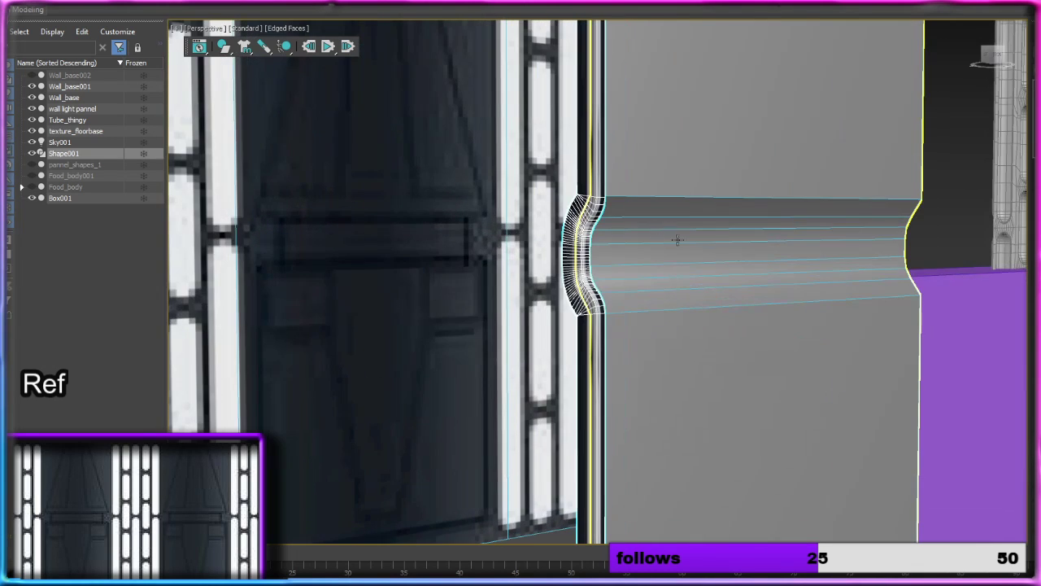
{"action": "scroll", "coordinate": [713, 260], "scroll_direction": "down", "scroll_amount": 3}
{"action": "middle_click_drag", "start_coordinate": [708, 260], "coordinate": [723, 204], "text": "alt"}
{"action": "scroll", "coordinate": [708, 257], "scroll_direction": "up", "scroll_amount": 3}
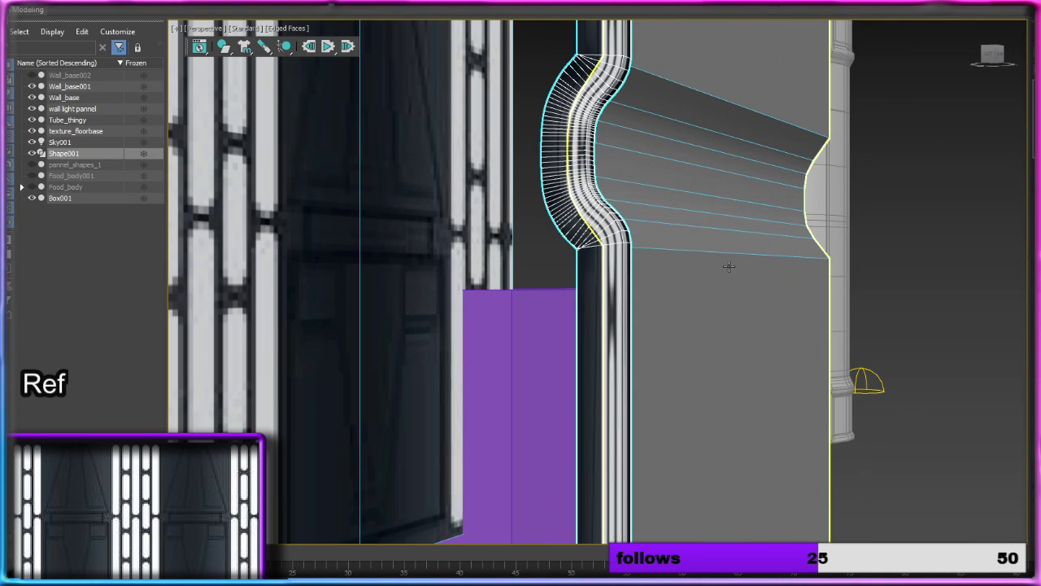
{"action": "mouse_move", "coordinate": [1036, 319]}
{"action": "left_mouse_down"}
{"action": "mouse_move", "coordinate": [1037, 358]}
{"action": "mouse_move", "coordinate": [1036, 322]}
{"action": "left_mouse_up"}
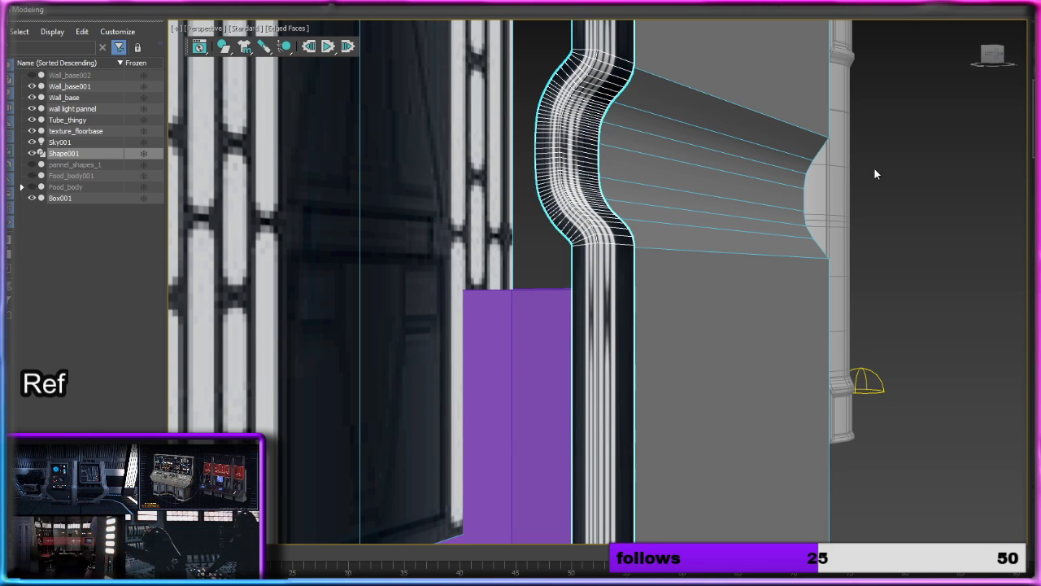
Step: Move the profile strip along the X axis, away from the grey panel and clear of the reference wall
{"action": "middle_click_drag", "start_coordinate": [911, 181], "coordinate": [729, 392], "text": "alt"}
{"action": "scroll", "coordinate": [704, 222], "scroll_direction": "down", "scroll_amount": 10}
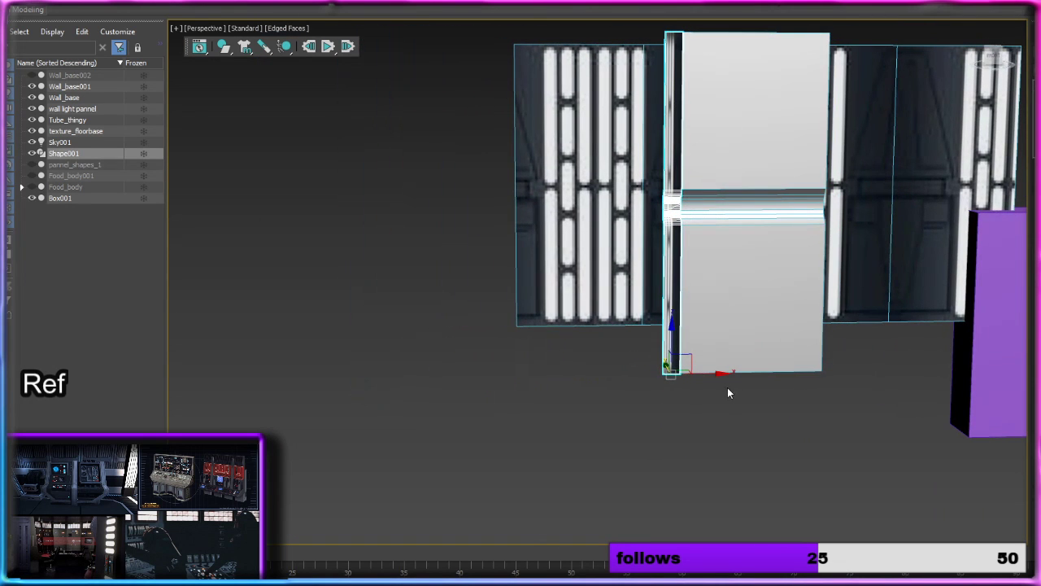
{"action": "left_click_drag", "start_coordinate": [720, 375], "coordinate": [470, 375]}
Step: Assign the grey Standard Surface material to the profile strip in the Slate Material Editor and minimize the editor
{"action": "key", "text": "m"}
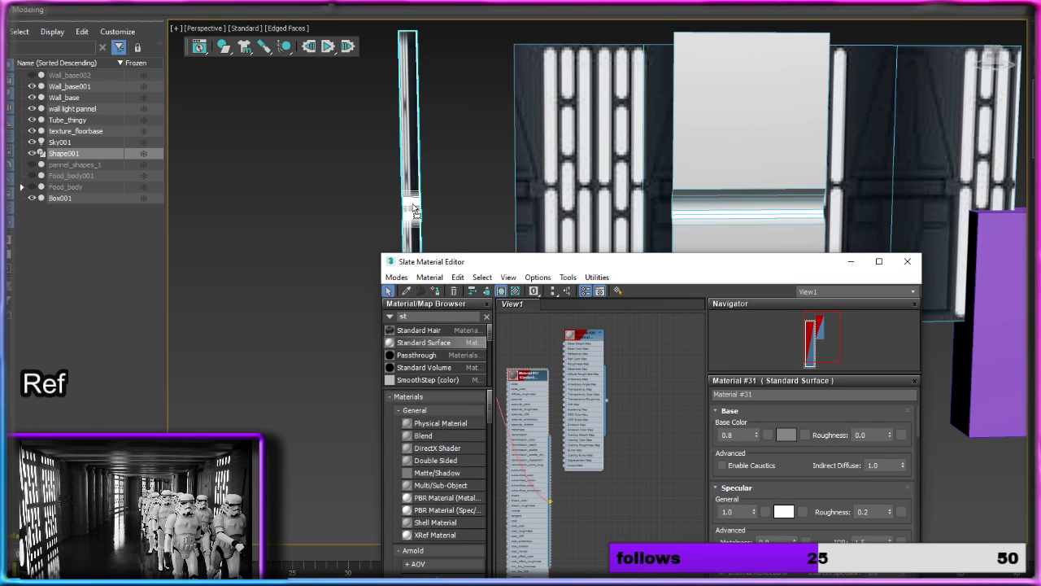
{"action": "middle_click_drag", "start_coordinate": [469, 220], "coordinate": [534, 248]}
{"action": "scroll", "coordinate": [533, 248], "scroll_direction": "up", "scroll_amount": 4}
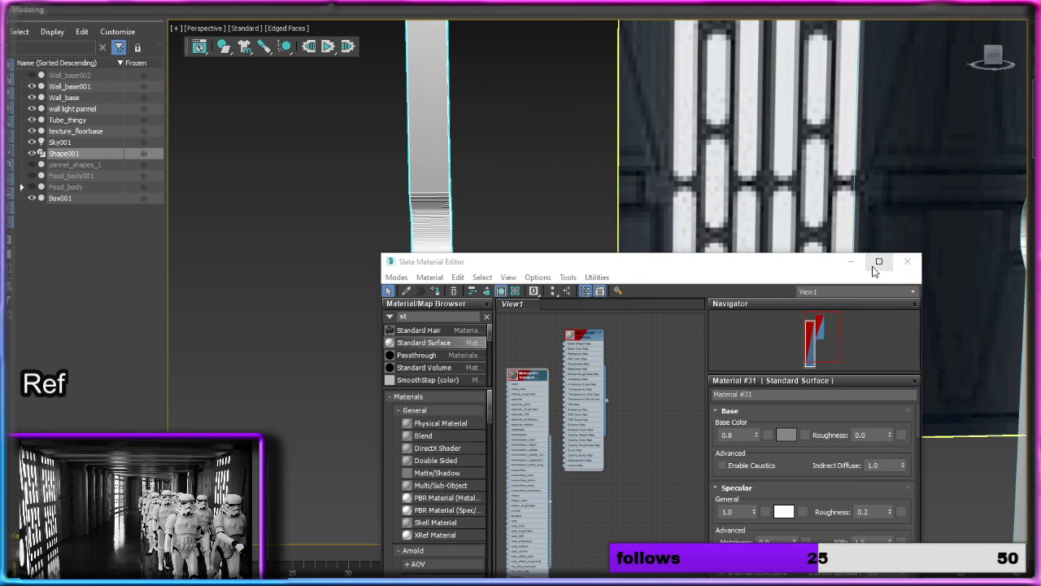
{"action": "left_click", "coordinate": [850, 262]}
Step: Move the profile strip back along the X axis so it stands close beside the grey panel
{"action": "middle_click_drag", "start_coordinate": [425, 248], "coordinate": [632, 292], "text": "alt"}
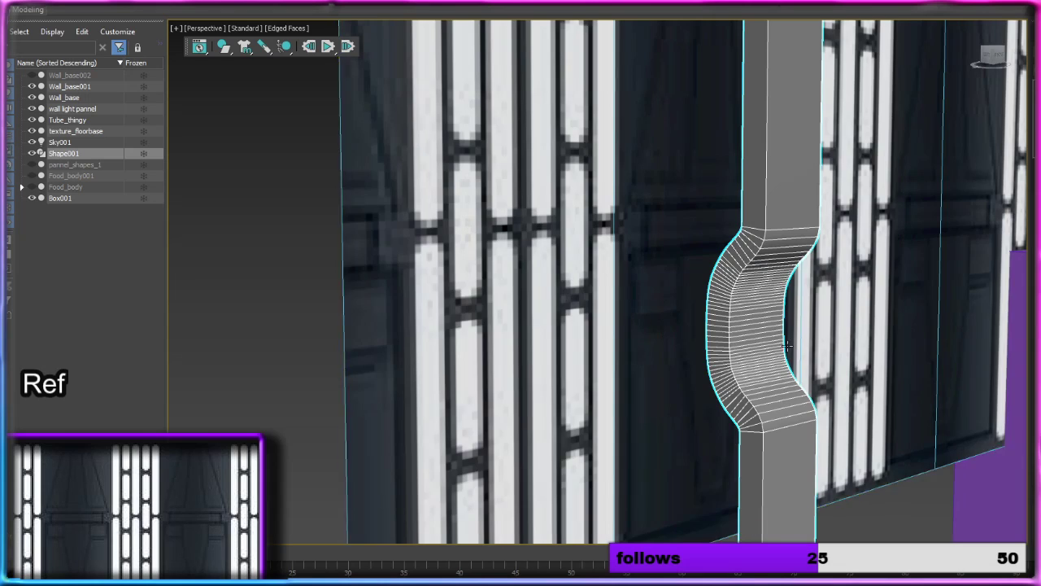
{"action": "mouse_move", "coordinate": [764, 340]}
{"action": "middle_mouse_down", "text": "alt"}
{"action": "mouse_move", "coordinate": [812, 341]}
{"action": "mouse_move", "coordinate": [712, 264]}
{"action": "mouse_move", "coordinate": [748, 342]}
{"action": "middle_mouse_up", "text": "alt"}
{"action": "scroll", "coordinate": [576, 270], "scroll_direction": "down", "scroll_amount": 5}
{"action": "middle_click_drag", "start_coordinate": [577, 270], "coordinate": [634, 391]}
{"action": "scroll", "coordinate": [634, 391], "scroll_direction": "up", "scroll_amount": 5}
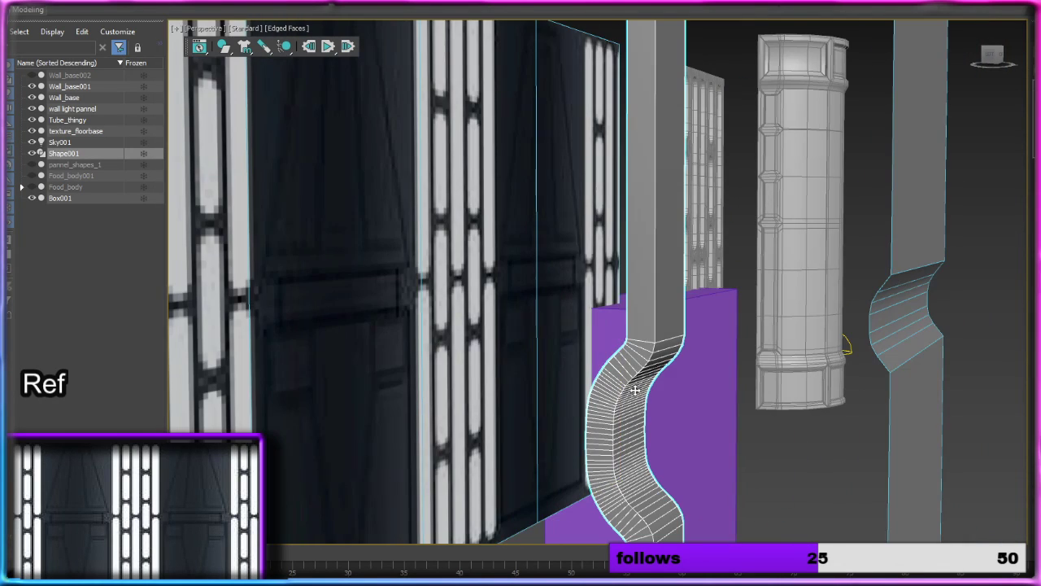
{"action": "middle_click_drag", "start_coordinate": [638, 331], "coordinate": [636, 331]}
{"action": "scroll", "coordinate": [640, 338], "scroll_direction": "down", "scroll_amount": 6}
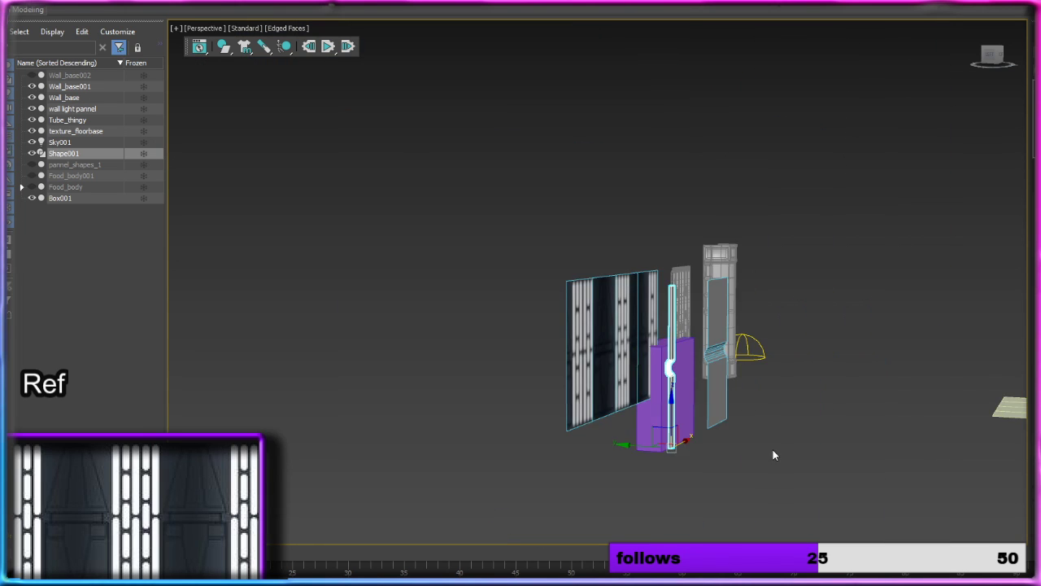
{"action": "middle_click_drag", "start_coordinate": [774, 456], "coordinate": [699, 378]}
{"action": "scroll", "coordinate": [628, 375], "scroll_direction": "up", "scroll_amount": 5}
{"action": "scroll", "coordinate": [639, 384], "scroll_direction": "down", "scroll_amount": 3}
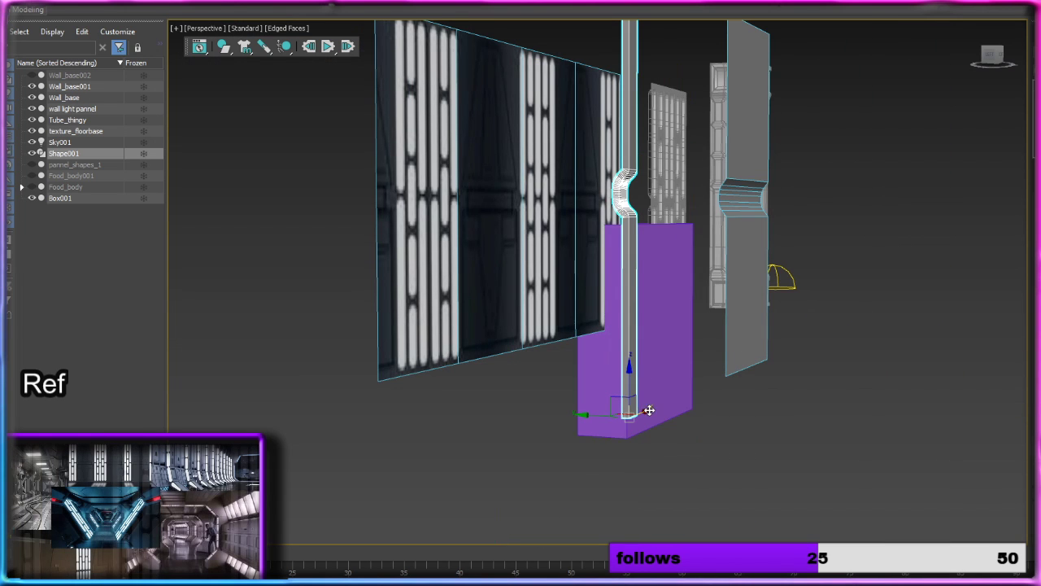
{"action": "left_click_drag", "start_coordinate": [649, 409], "coordinate": [719, 391]}
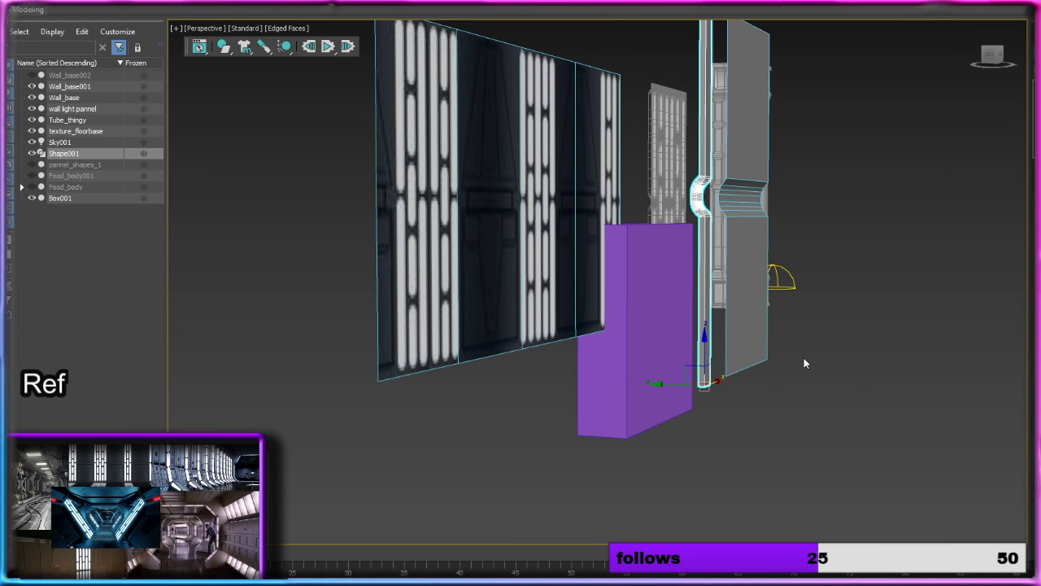
Step: Convert the profile strip to an Editable Poly
{"action": "middle_click_drag", "start_coordinate": [803, 363], "coordinate": [732, 399], "text": "alt"}
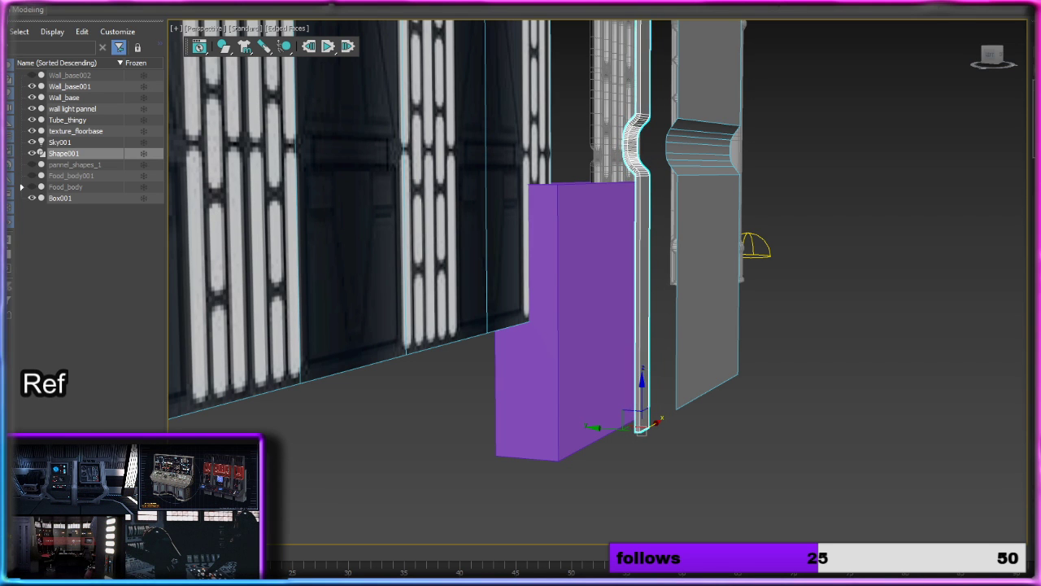
{"action": "middle_click_drag", "start_coordinate": [783, 283], "coordinate": [852, 283], "text": "alt"}
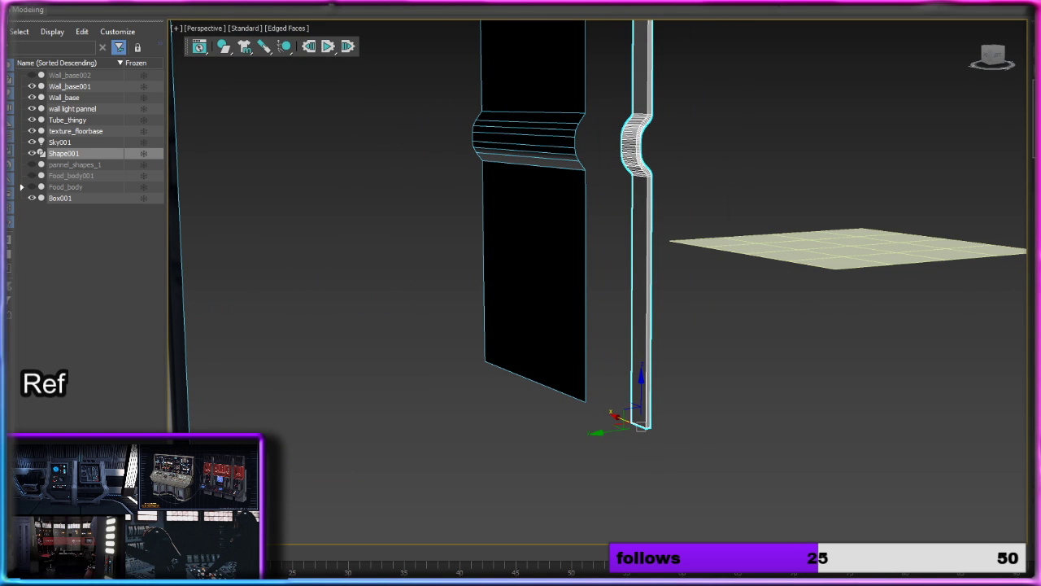
{"action": "middle_click_drag", "start_coordinate": [672, 179], "coordinate": [596, 176], "text": "alt"}
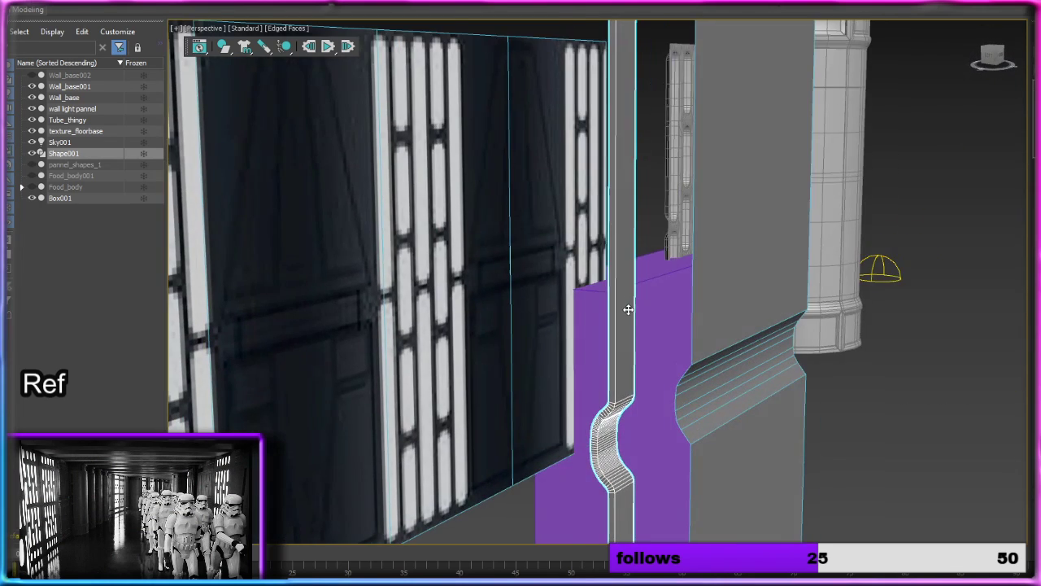
{"action": "scroll", "coordinate": [605, 284], "scroll_direction": "up", "scroll_amount": 5}
{"action": "middle_click_drag", "start_coordinate": [618, 448], "coordinate": [573, 334]}
{"action": "scroll", "coordinate": [607, 284], "scroll_direction": "up", "scroll_amount": 3}
{"action": "scroll", "coordinate": [573, 273], "scroll_direction": "down", "scroll_amount": 4}
{"action": "scroll", "coordinate": [572, 298], "scroll_direction": "down", "scroll_amount": 5}
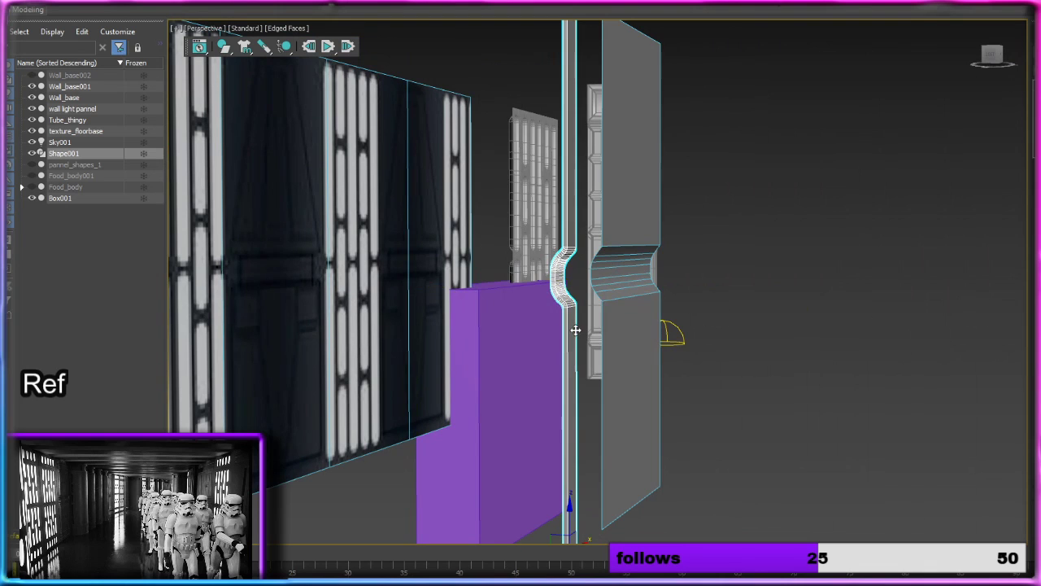
{"action": "right_click", "coordinate": [574, 334]}
{"action": "mouse_move", "coordinate": [620, 455]}
{"action": "left_click", "coordinate": [716, 467]}
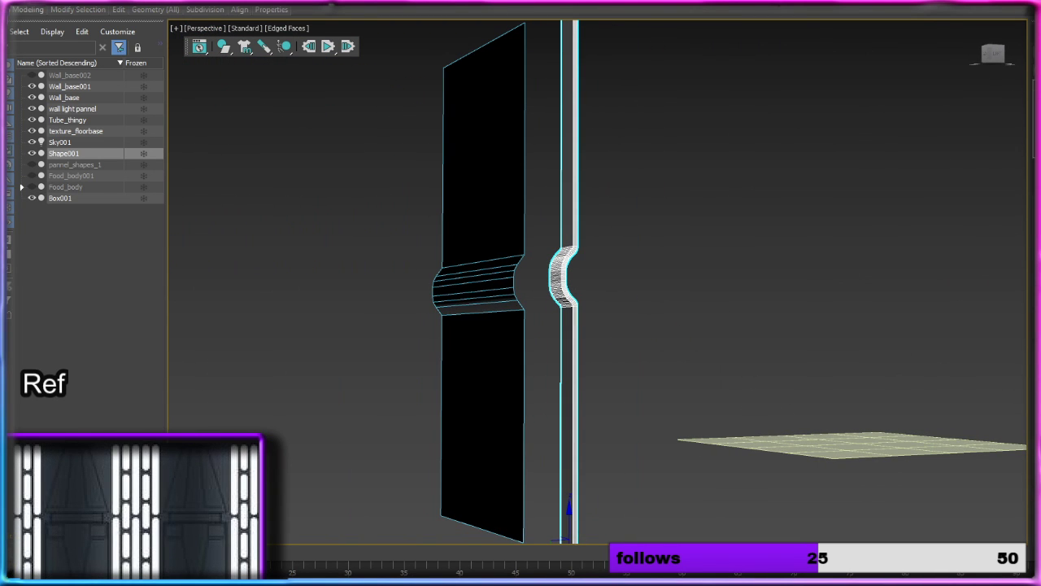
Step: Insert two lengthwise edge loops on the profile strip's wide front face with Swift Loop, one close to each long edge
{"action": "scroll", "coordinate": [602, 170], "scroll_direction": "up", "scroll_amount": 2}
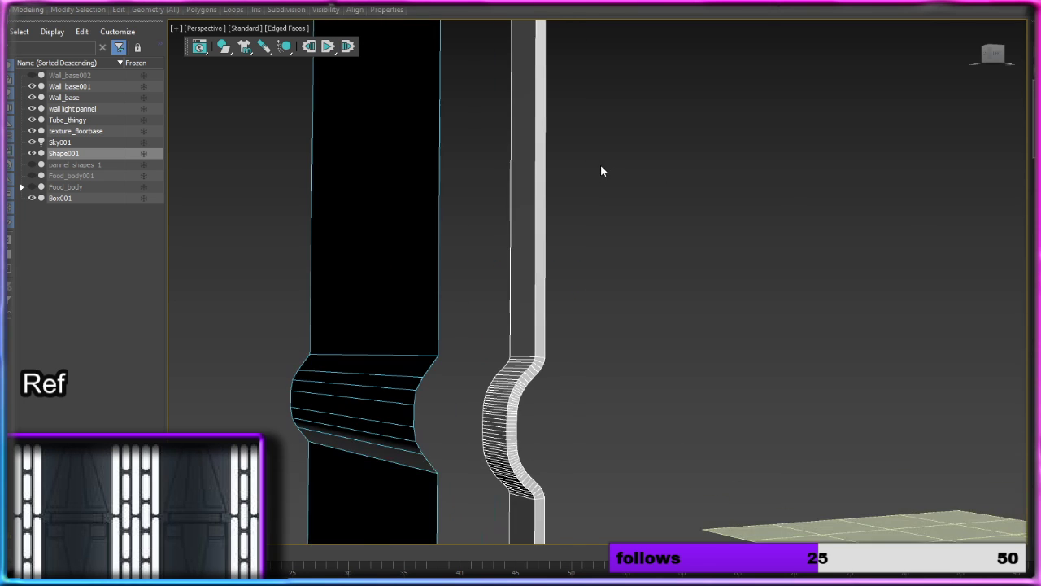
{"action": "left_click", "coordinate": [520, 225]}
{"action": "middle_click_drag", "start_coordinate": [525, 236], "coordinate": [591, 276], "text": "alt"}
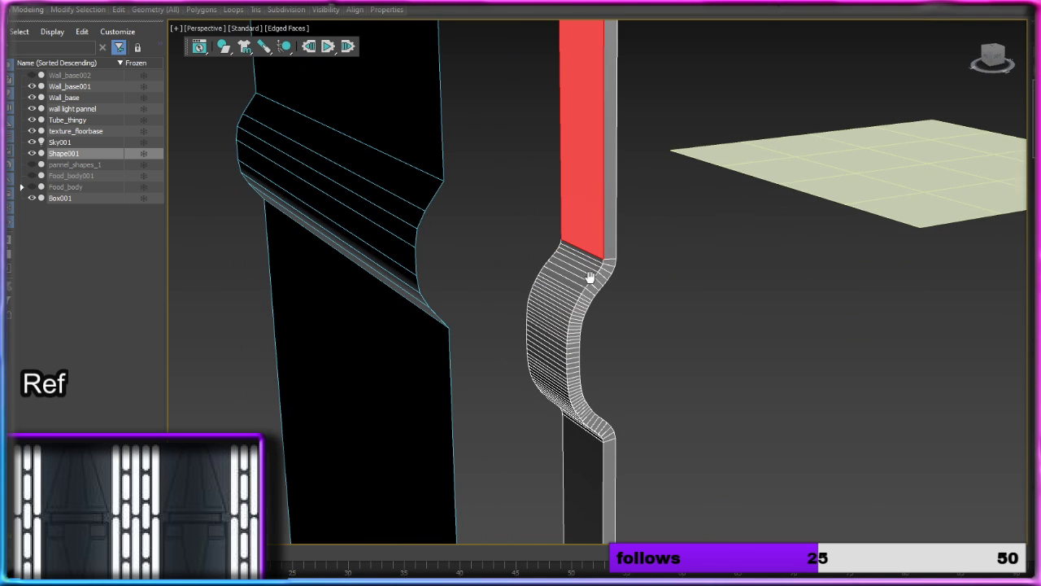
{"action": "scroll", "coordinate": [583, 275], "scroll_direction": "up", "scroll_amount": 4}
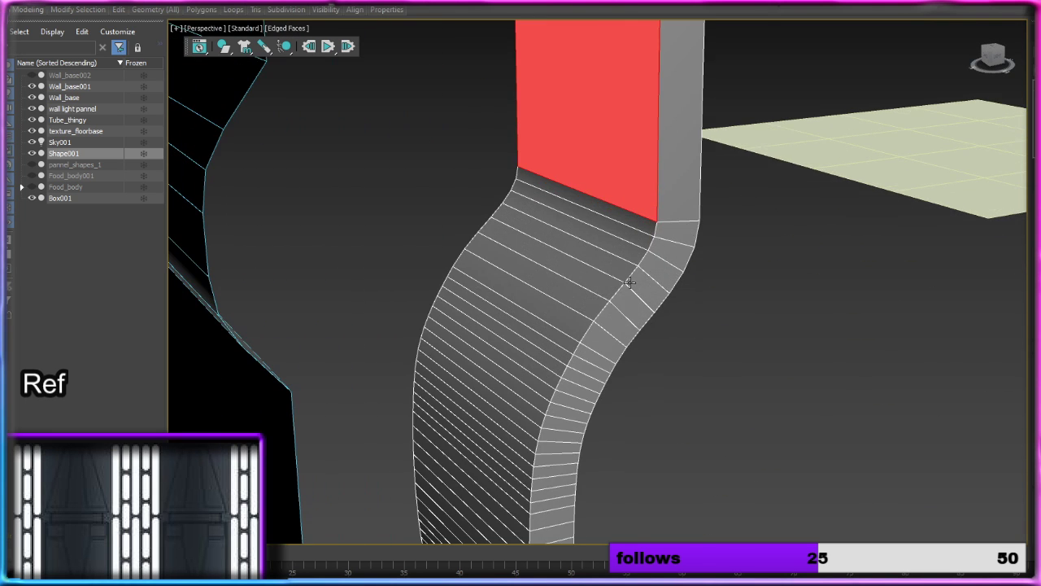
{"action": "scroll", "coordinate": [823, 330], "scroll_direction": "down", "scroll_amount": 6}
{"action": "key", "text": "2"}
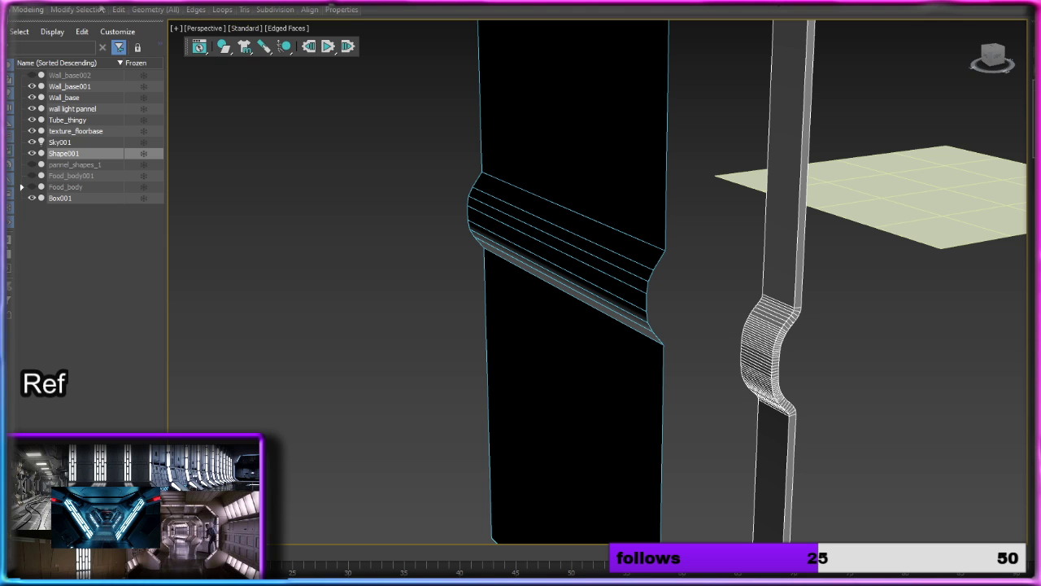
{"action": "mouse_move", "coordinate": [119, 9]}
{"action": "left_click", "coordinate": [219, 39]}
{"action": "scroll", "coordinate": [627, 212], "scroll_direction": "up", "scroll_amount": 4}
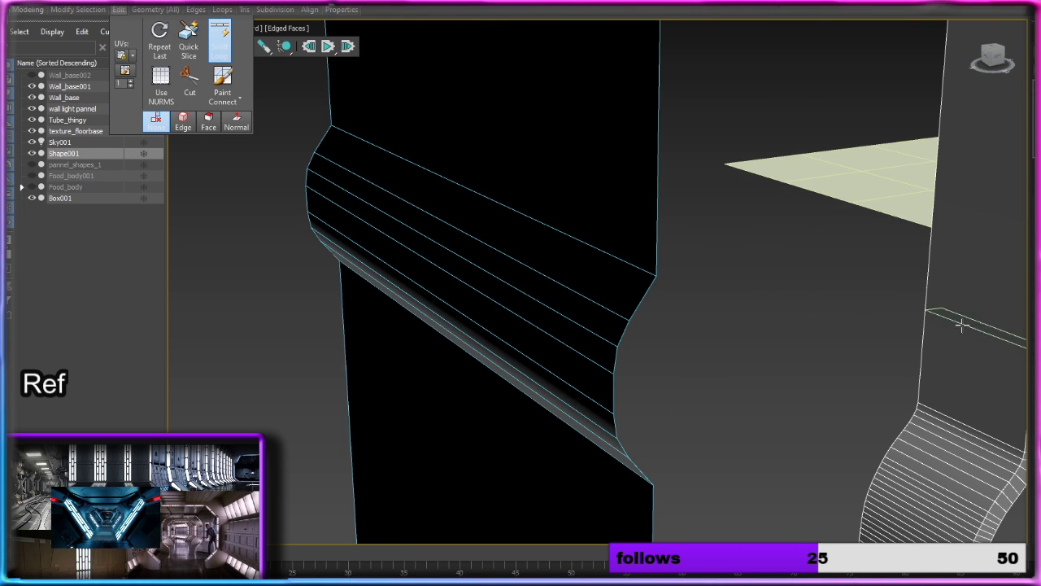
{"action": "middle_click_drag", "start_coordinate": [986, 379], "coordinate": [795, 262]}
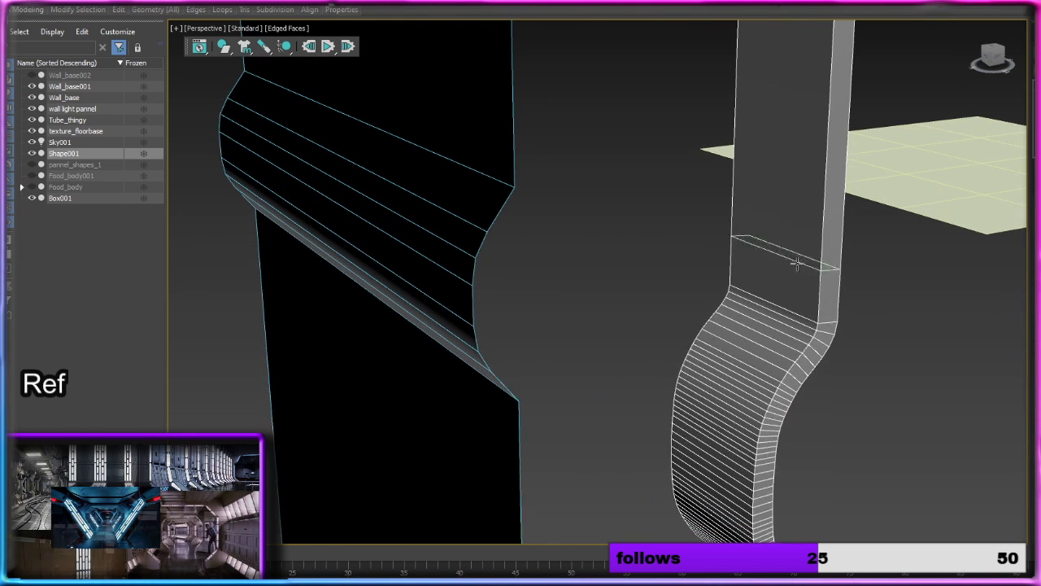
{"action": "left_click", "coordinate": [816, 324]}
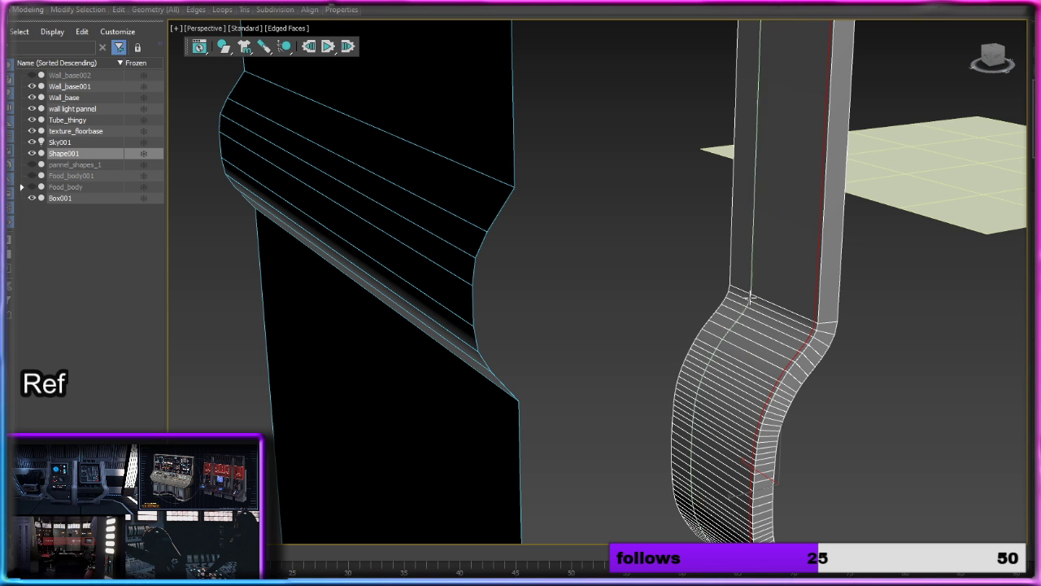
{"action": "left_click", "coordinate": [732, 289]}
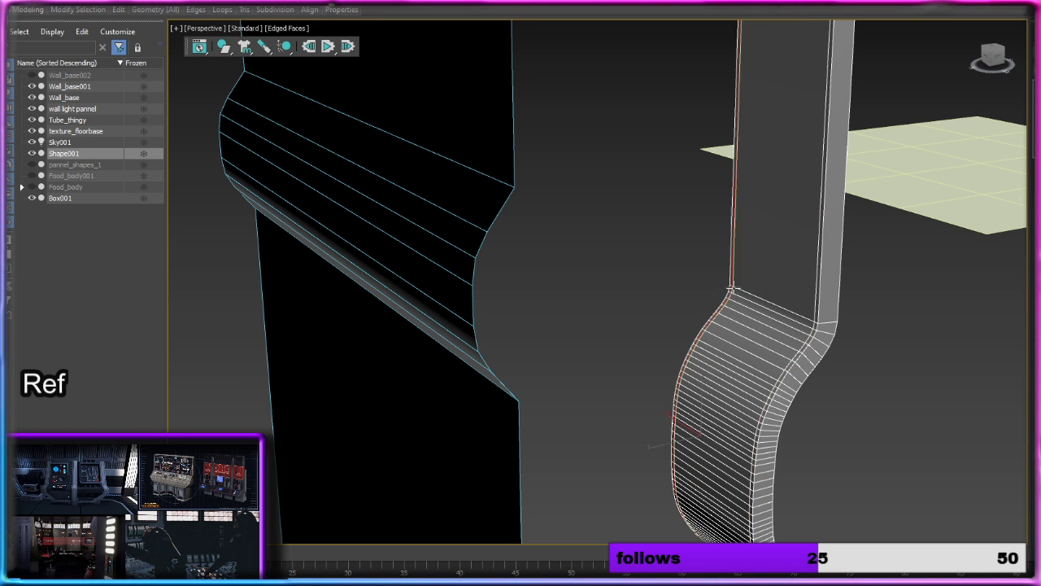
{"action": "right_click", "coordinate": [763, 302]}
{"action": "left_click", "coordinate": [904, 359]}
Step: Try deleting the new lengthwise edge loop at one corner of the strip, and undo the deletion
{"action": "scroll", "coordinate": [866, 385], "scroll_direction": "up", "scroll_amount": 2}
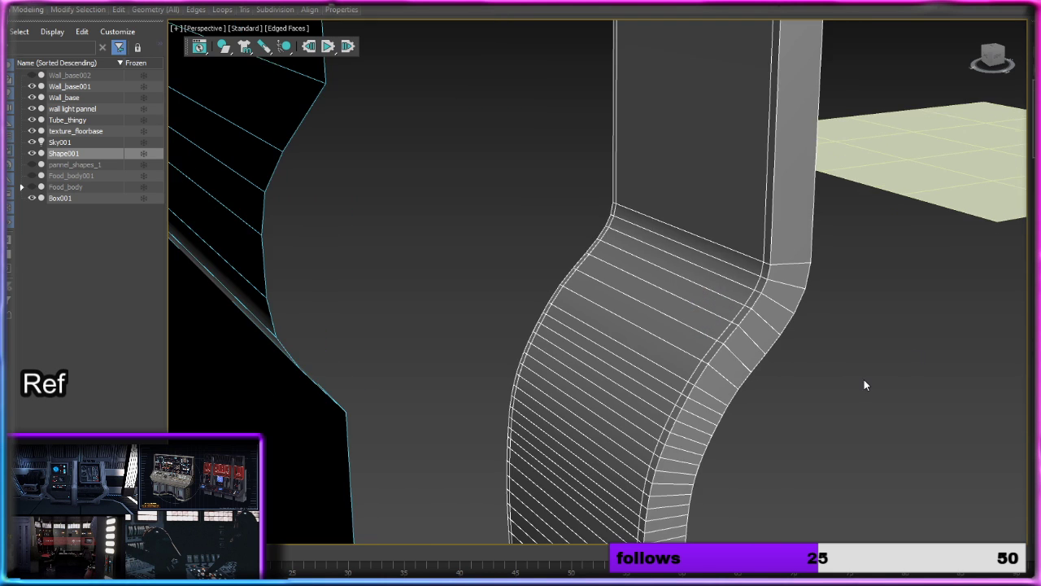
{"action": "double_click", "coordinate": [751, 296]}
{"action": "key", "text": "Delete"}
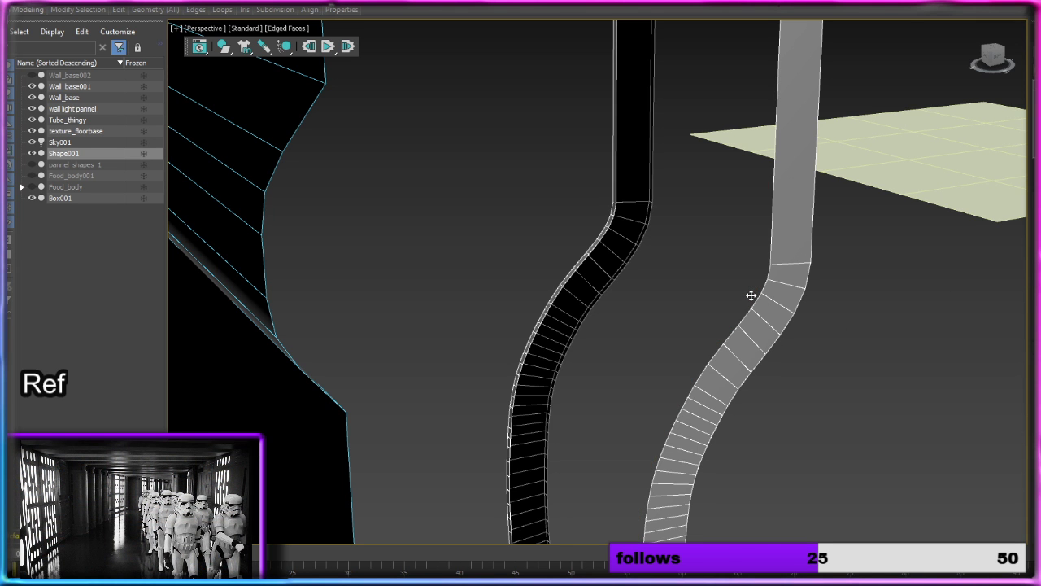
{"action": "scroll", "coordinate": [750, 296], "scroll_direction": "down", "scroll_amount": 5}
{"action": "middle_click_drag", "start_coordinate": [751, 295], "coordinate": [755, 29], "text": "alt"}
{"action": "key", "text": "ctrl+z"}
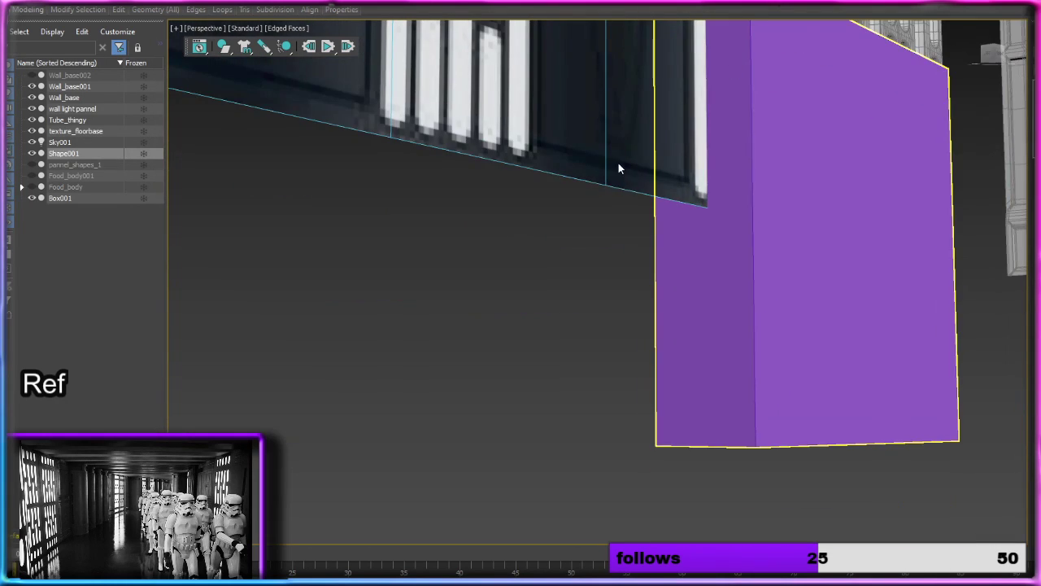
Step: Delete the three polygons that cap the bottom end of the profile strip
{"action": "middle_click_drag", "start_coordinate": [618, 163], "coordinate": [588, 310]}
{"action": "scroll", "coordinate": [583, 353], "scroll_direction": "up", "scroll_amount": 2}
{"action": "scroll", "coordinate": [589, 311], "scroll_direction": "down", "scroll_amount": 4}
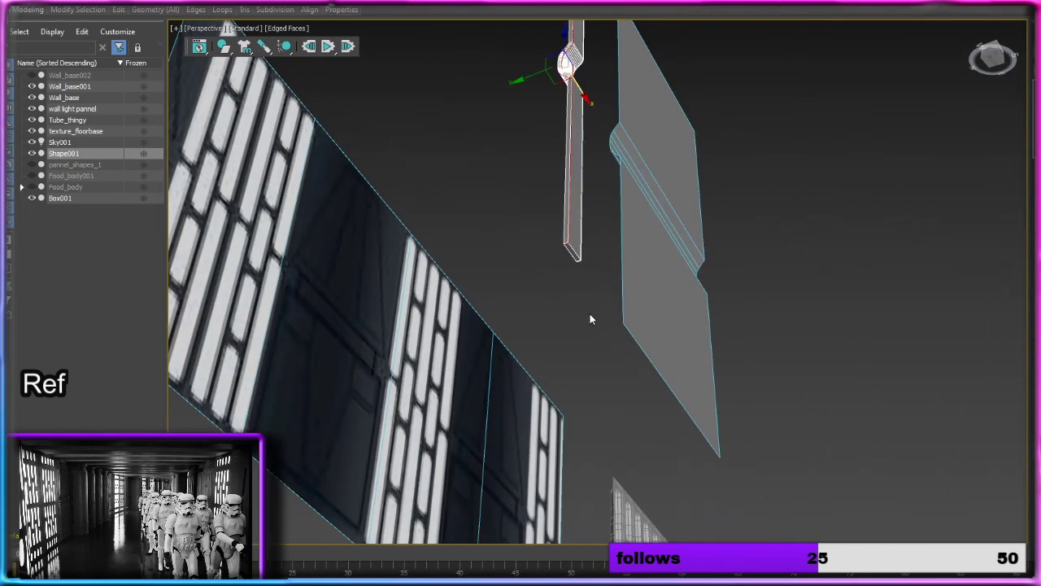
{"action": "left_click", "coordinate": [574, 256]}
{"action": "key", "text": "z"}
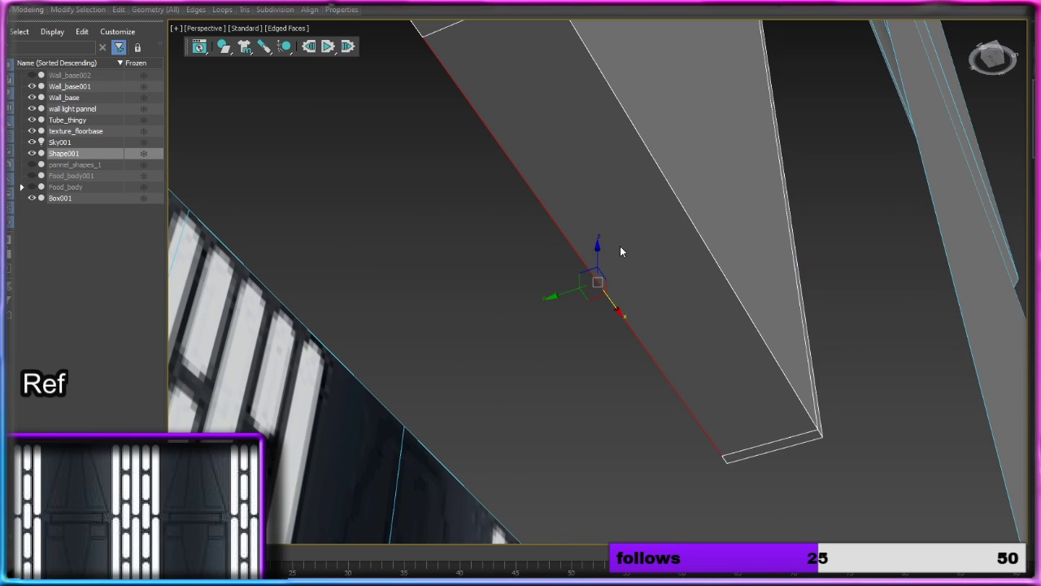
{"action": "scroll", "coordinate": [629, 254], "scroll_direction": "down", "scroll_amount": 1}
{"action": "key", "text": "4"}
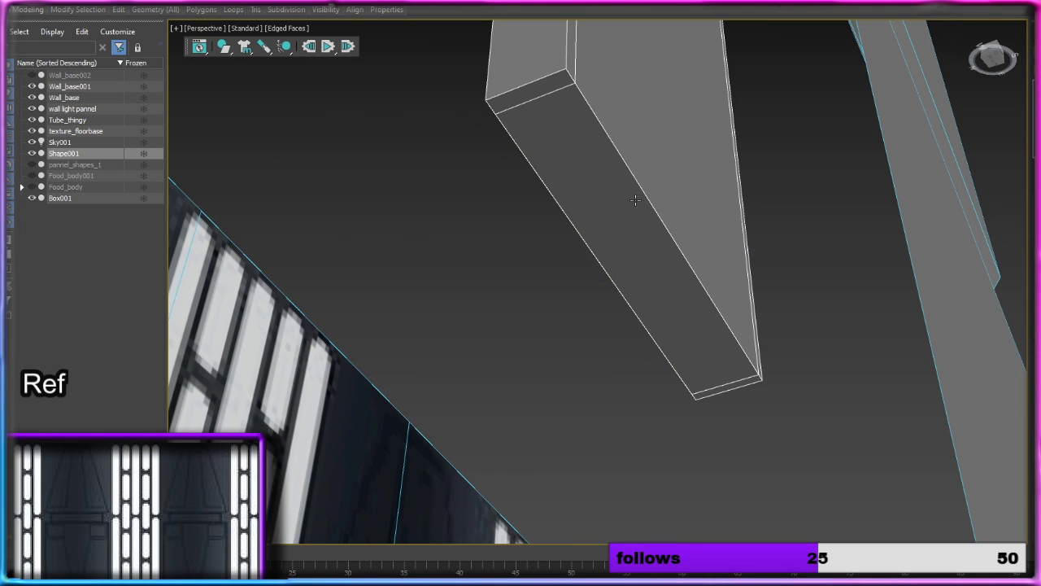
{"action": "left_click", "coordinate": [636, 200]}
{"action": "left_click", "coordinate": [533, 89], "text": "ctrl"}
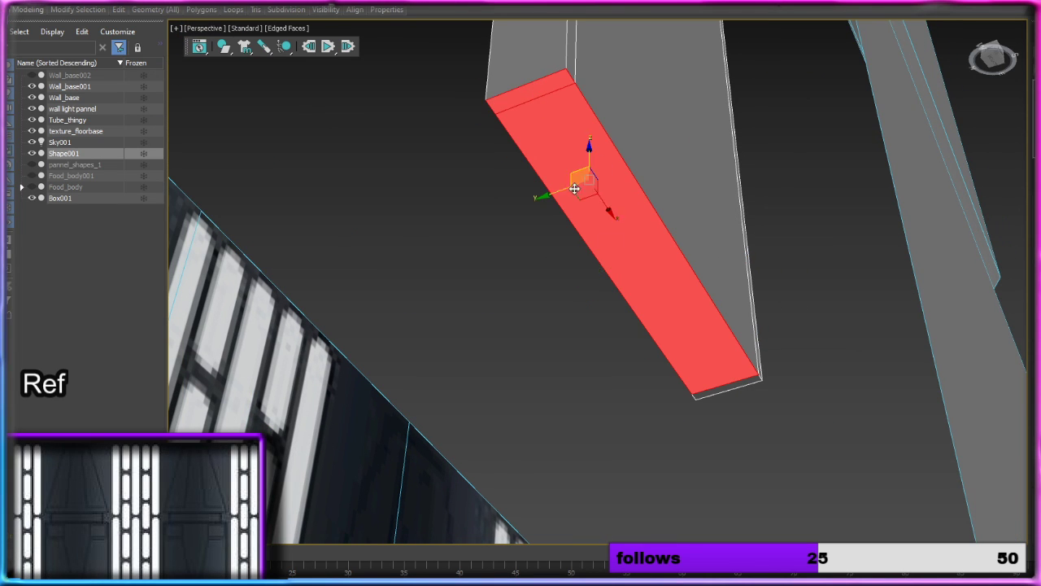
{"action": "left_click", "coordinate": [732, 381], "text": "ctrl"}
{"action": "key", "text": "Delete"}
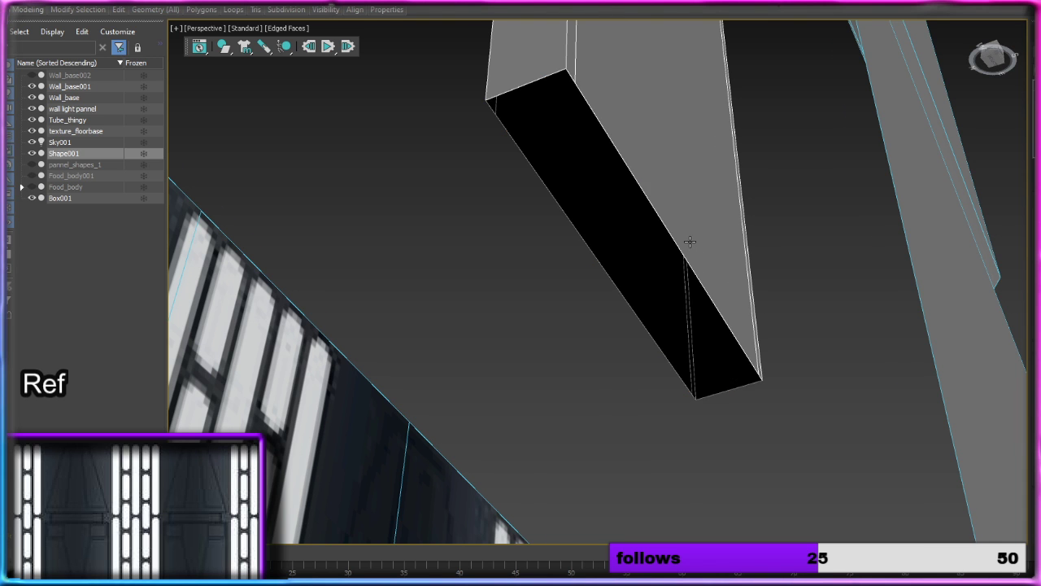
Step: Delete the polygons that cap the top end of the profile strip
{"action": "scroll", "coordinate": [688, 239], "scroll_direction": "down", "scroll_amount": 15}
{"action": "middle_click_drag", "start_coordinate": [672, 112], "coordinate": [670, 351]}
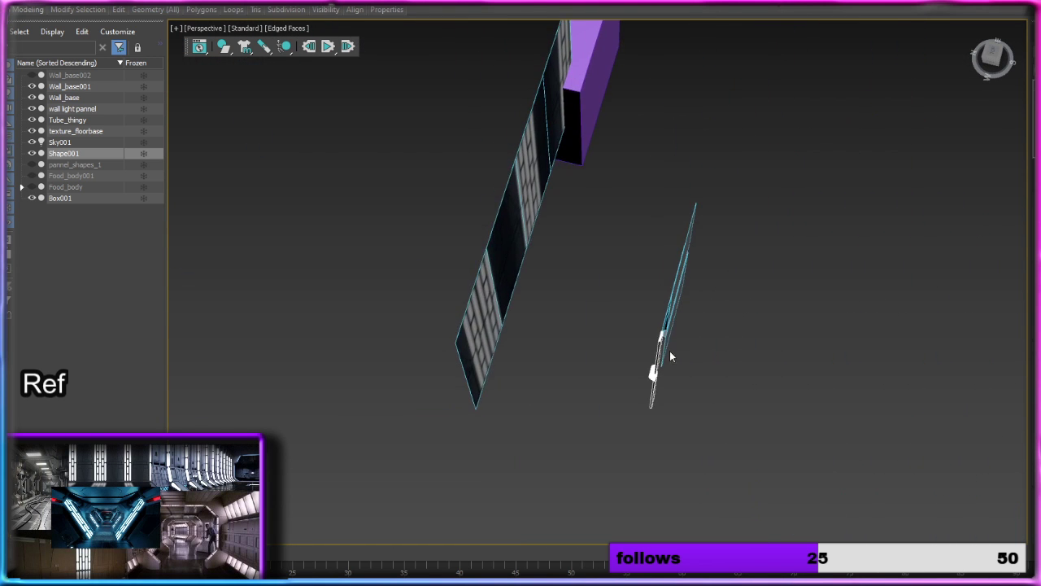
{"action": "scroll", "coordinate": [663, 347], "scroll_direction": "up", "scroll_amount": 7}
{"action": "left_click", "coordinate": [618, 192]}
{"action": "left_click", "coordinate": [615, 188]}
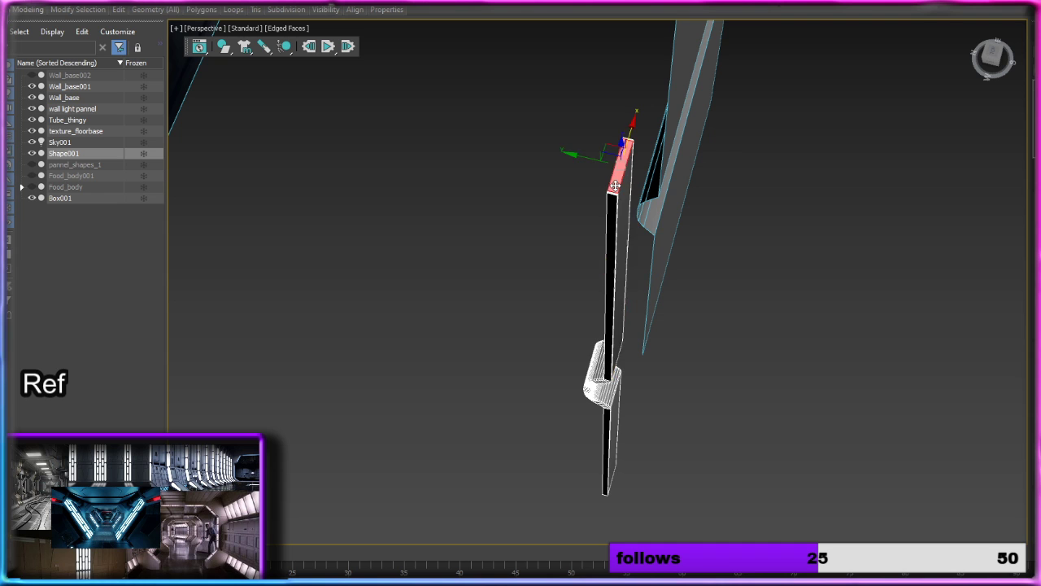
{"action": "scroll", "coordinate": [615, 187], "scroll_direction": "up", "scroll_amount": 3}
{"action": "left_click", "coordinate": [609, 202], "text": "ctrl"}
{"action": "left_click", "coordinate": [648, 84], "text": "ctrl"}
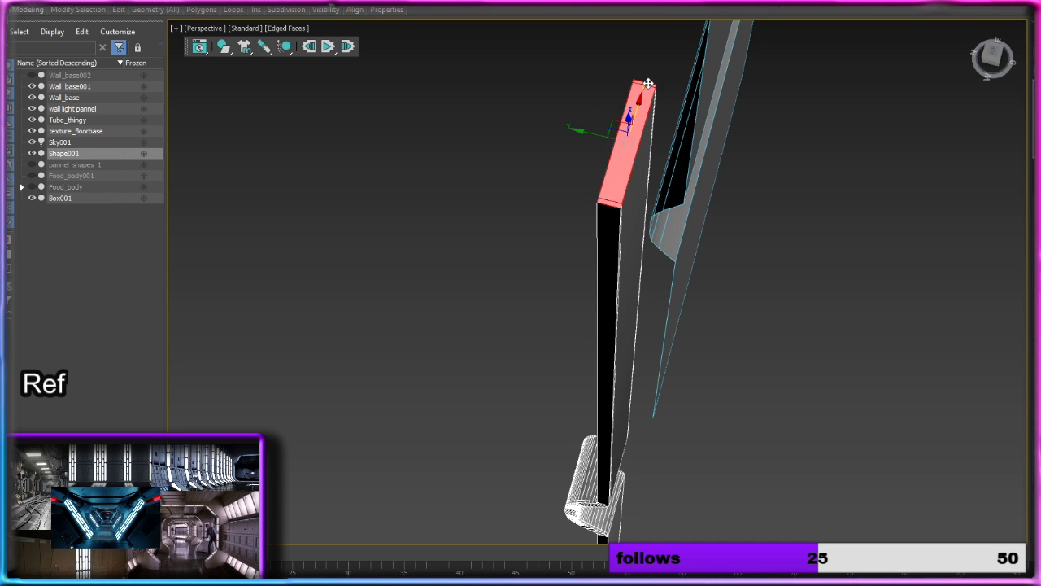
{"action": "key", "text": "Delete"}
Step: Try to select the wide front faces along the whole strip, from the upper section through the bend to the lower section
{"action": "middle_click_drag", "start_coordinate": [617, 248], "coordinate": [586, 244], "text": "alt"}
{"action": "left_click", "coordinate": [564, 251]}
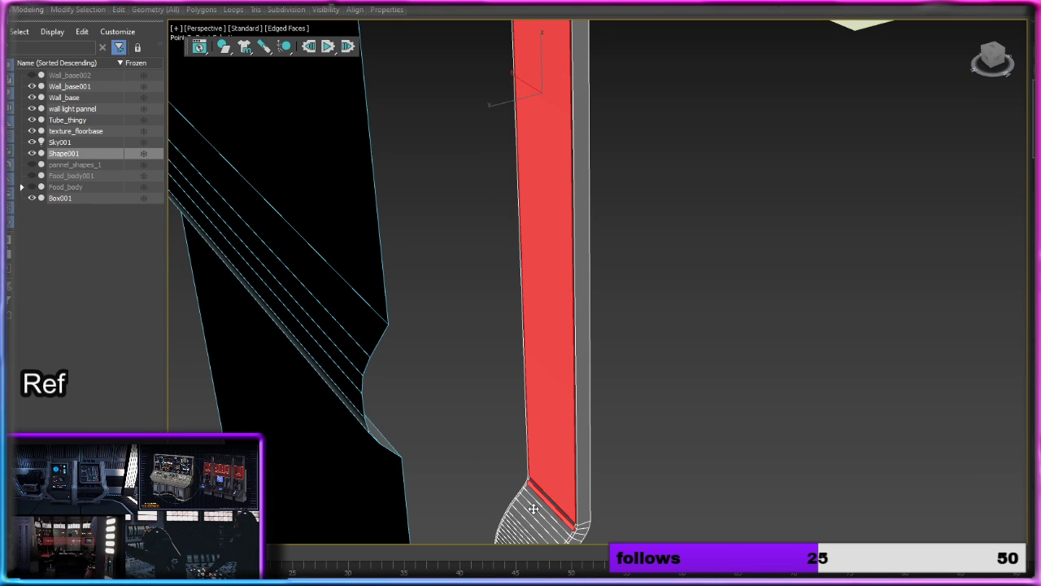
{"action": "left_click", "coordinate": [540, 503], "text": "ctrl"}
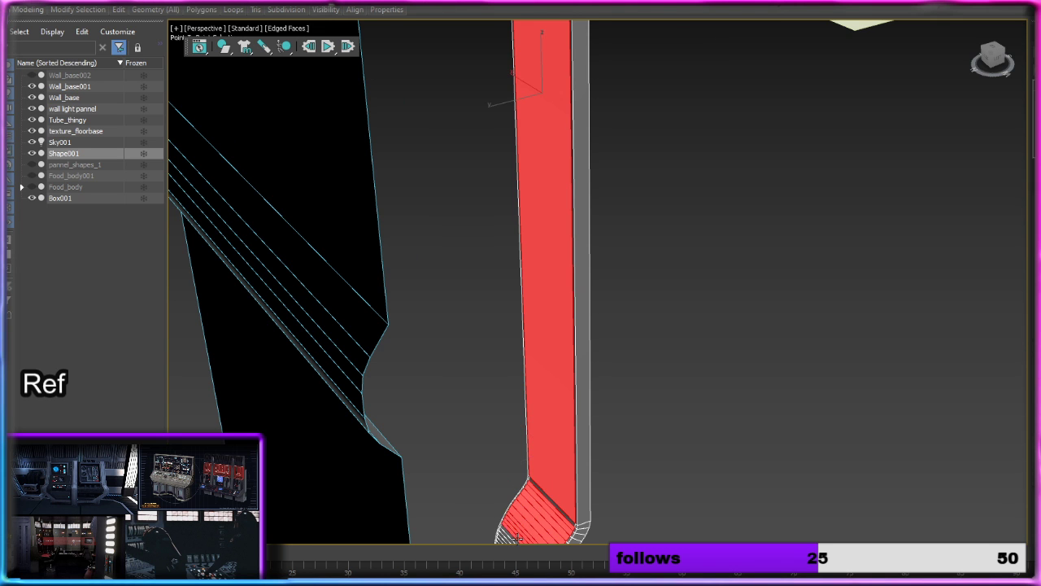
{"action": "mouse_move", "coordinate": [540, 502]}
{"action": "middle_mouse_down"}
{"action": "mouse_move", "coordinate": [595, 408]}
{"action": "mouse_move", "coordinate": [683, 198]}
{"action": "middle_mouse_up"}
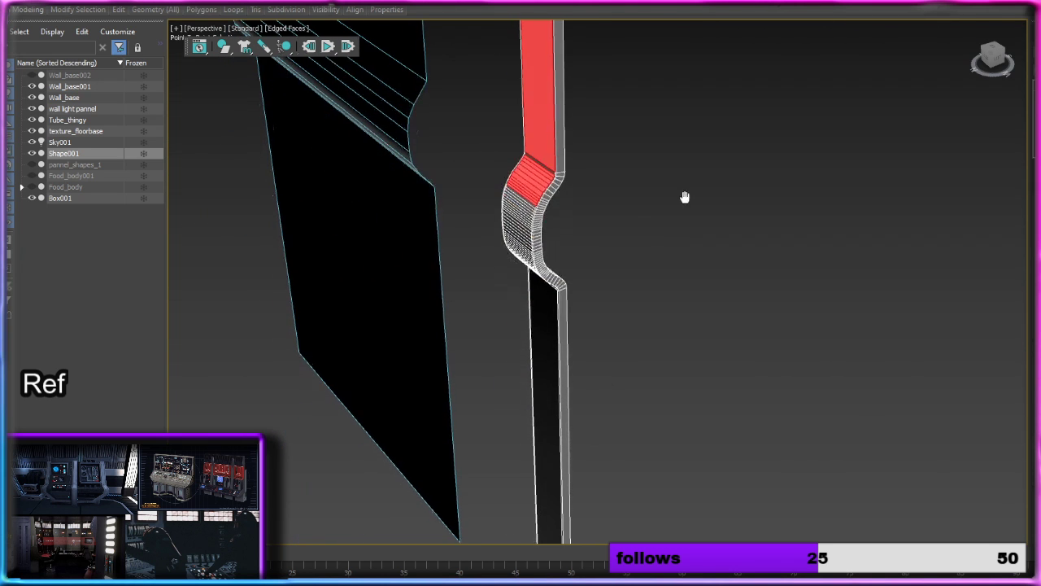
{"action": "left_click", "coordinate": [541, 164]}
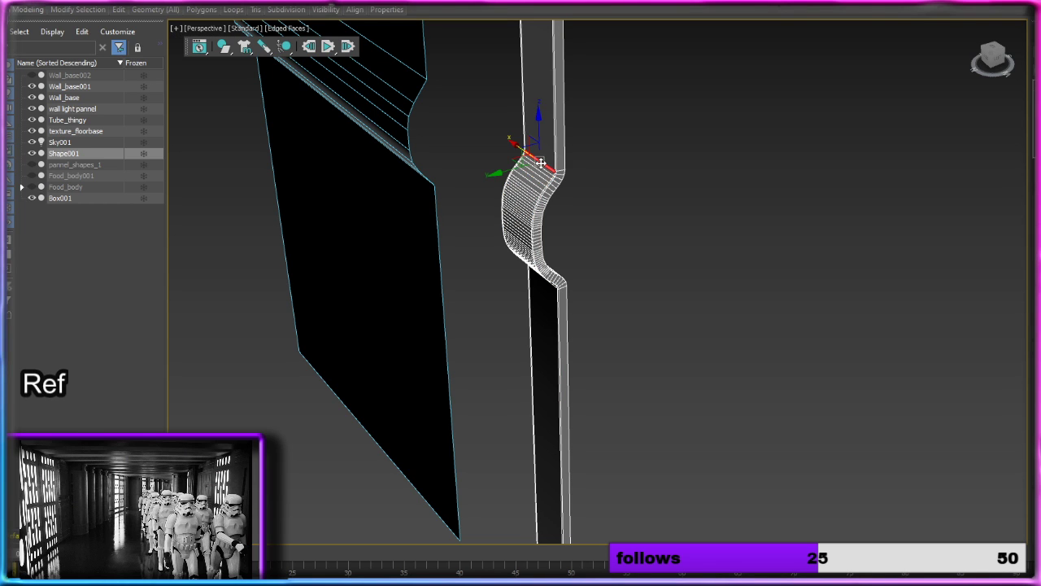
{"action": "left_click", "coordinate": [549, 121]}
{"action": "key", "text": "f"}
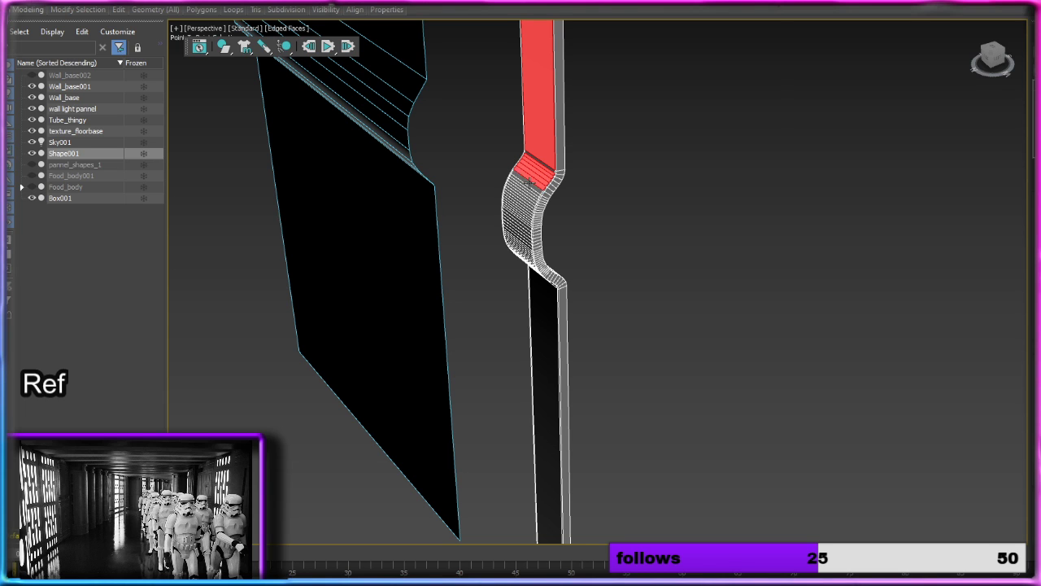
{"action": "right_click", "coordinate": [547, 302]}
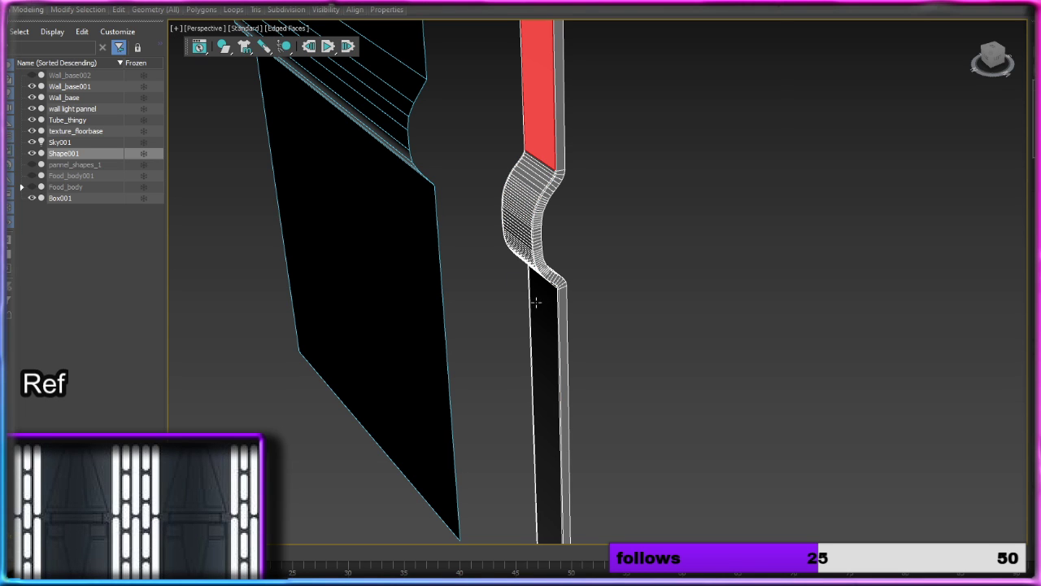
{"action": "left_click", "coordinate": [536, 165]}
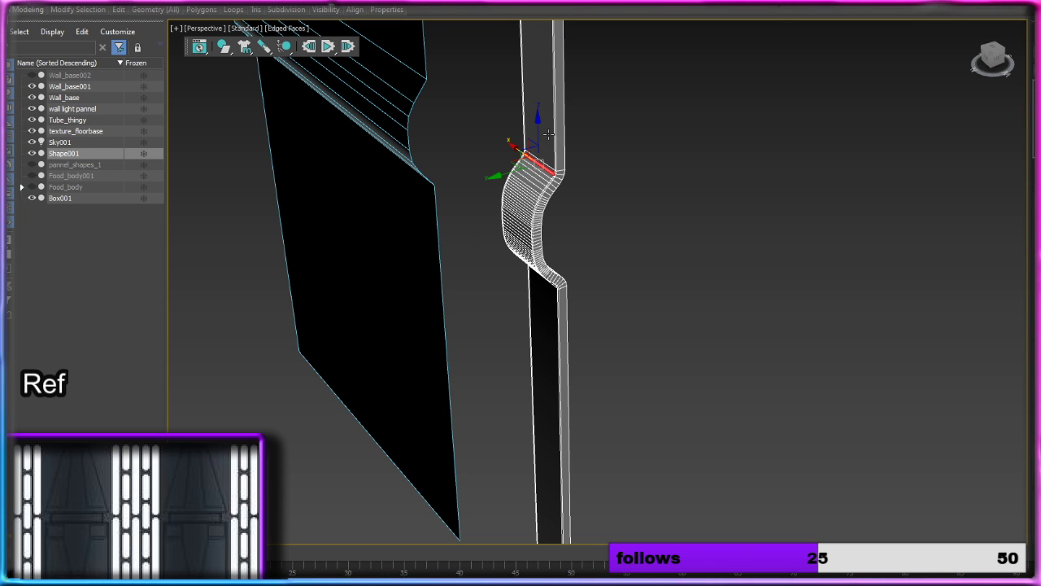
{"action": "left_click", "coordinate": [541, 122]}
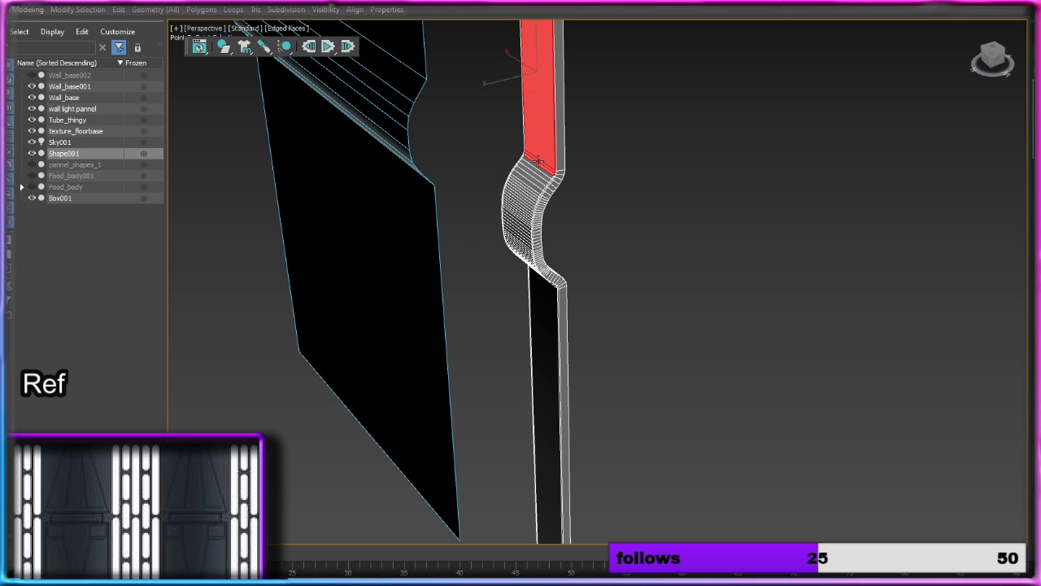
{"action": "left_click", "coordinate": [531, 291]}
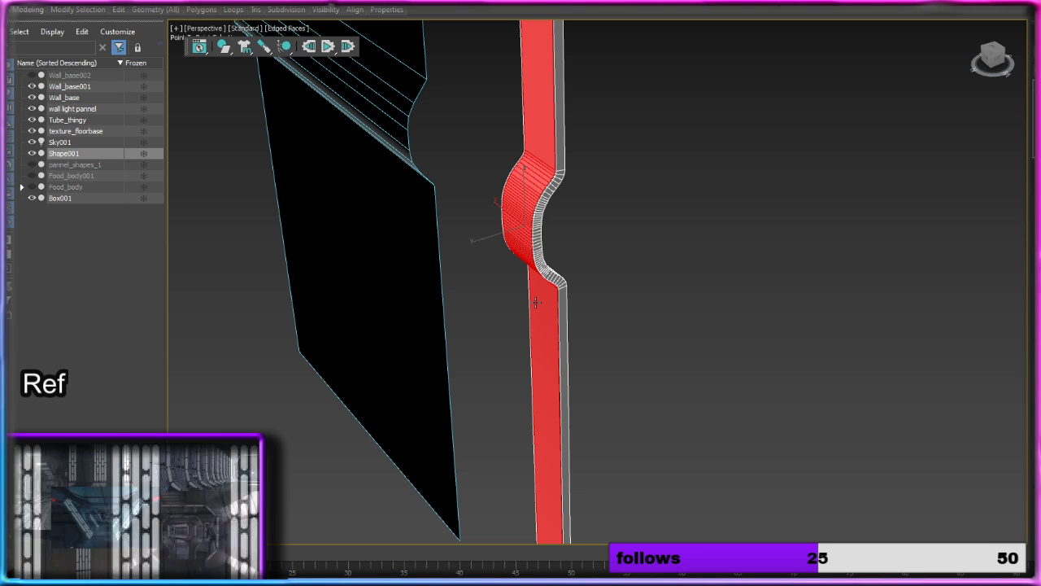
{"action": "key", "text": "ctrl+z"}
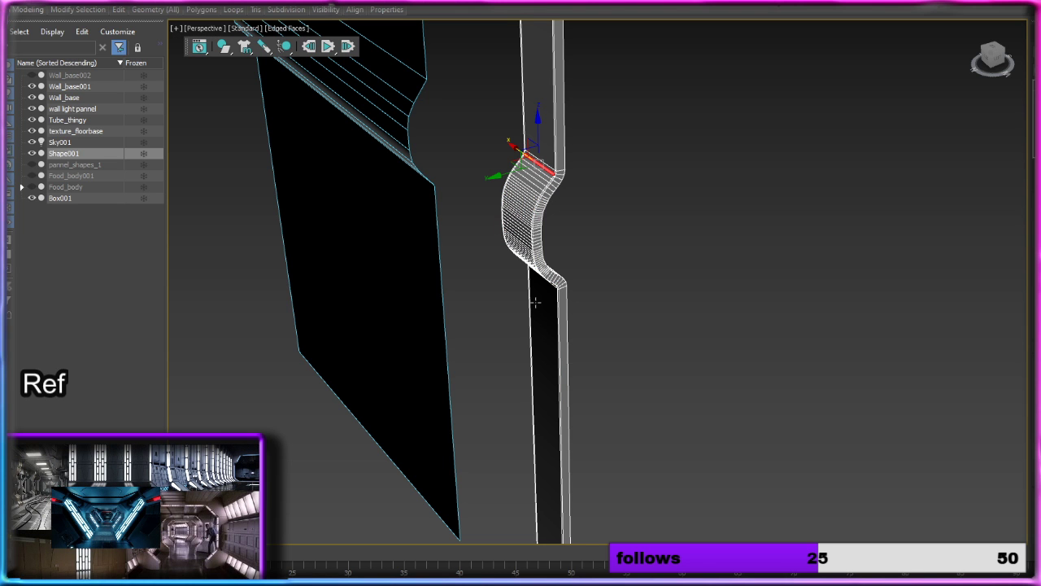
Step: Delete the wide front polygon directly above the strip's curved section, and clear the polygon selection
{"action": "scroll", "coordinate": [591, 235], "scroll_direction": "up", "scroll_amount": 4}
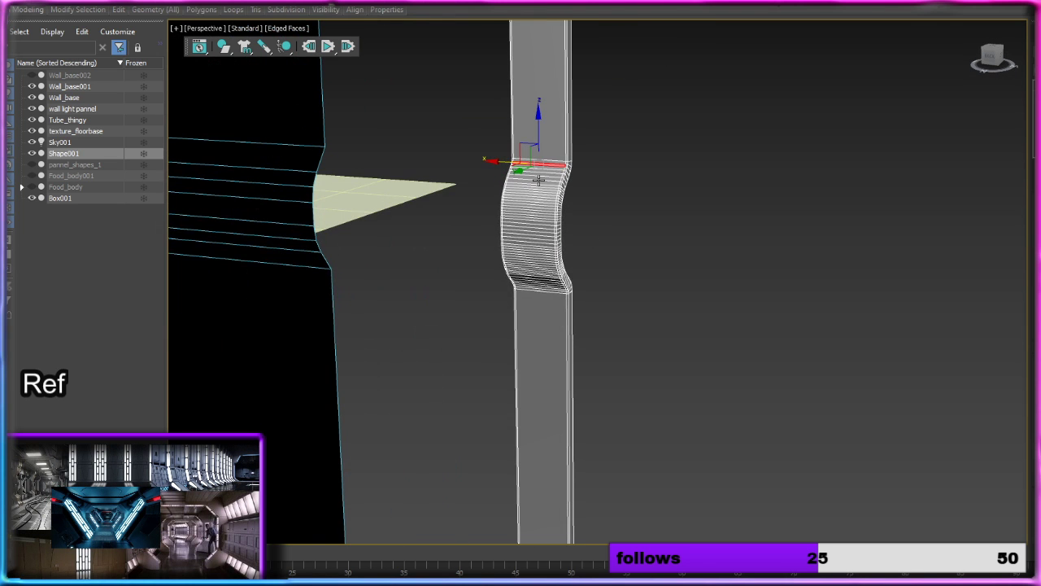
{"action": "scroll", "coordinate": [547, 114], "scroll_direction": "up", "scroll_amount": 3}
{"action": "left_click", "coordinate": [546, 114]}
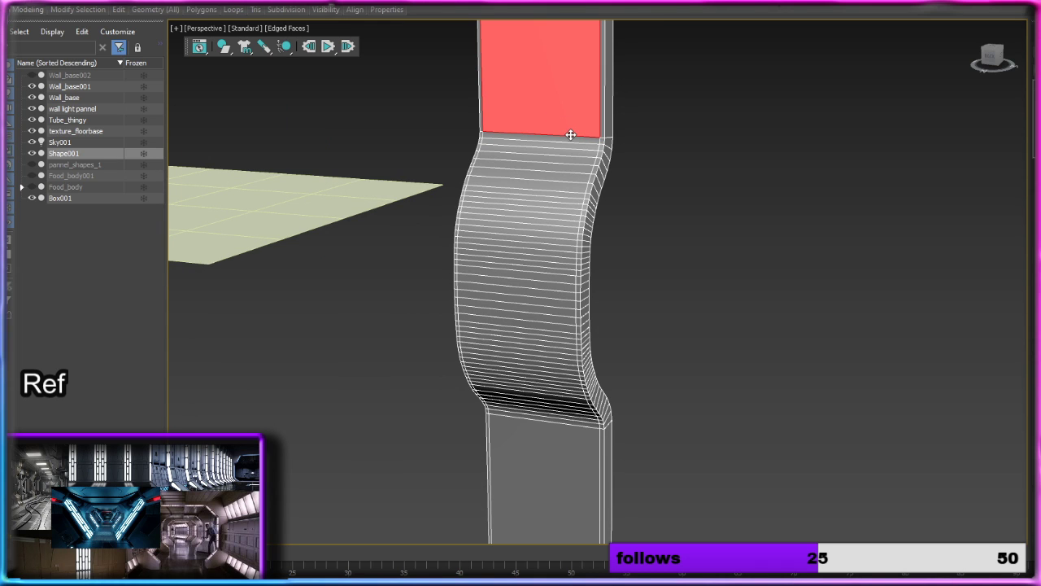
{"action": "key", "text": "Delete"}
{"action": "left_click", "coordinate": [572, 139]}
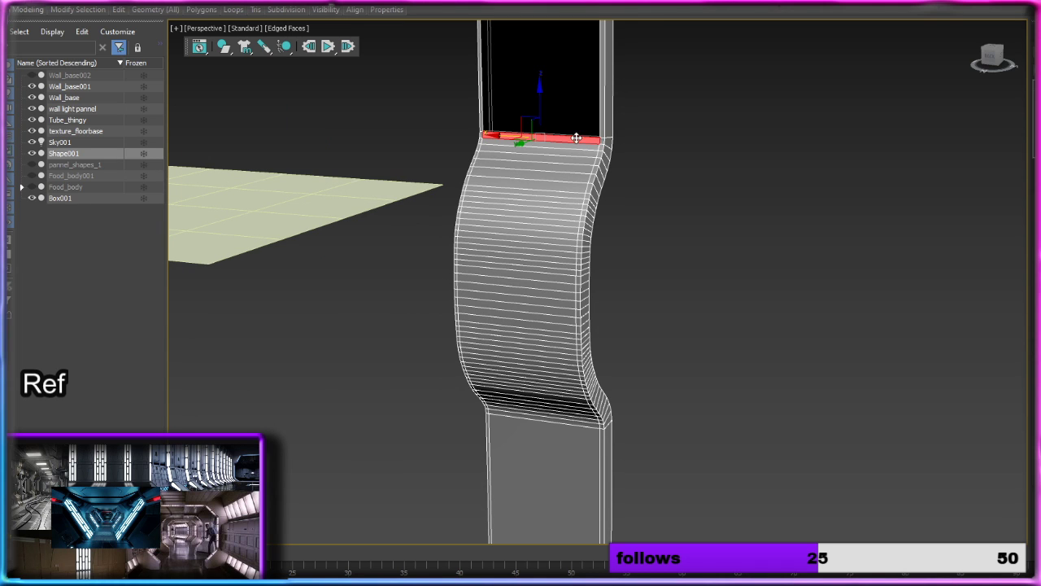
{"action": "left_click", "coordinate": [1004, 196]}
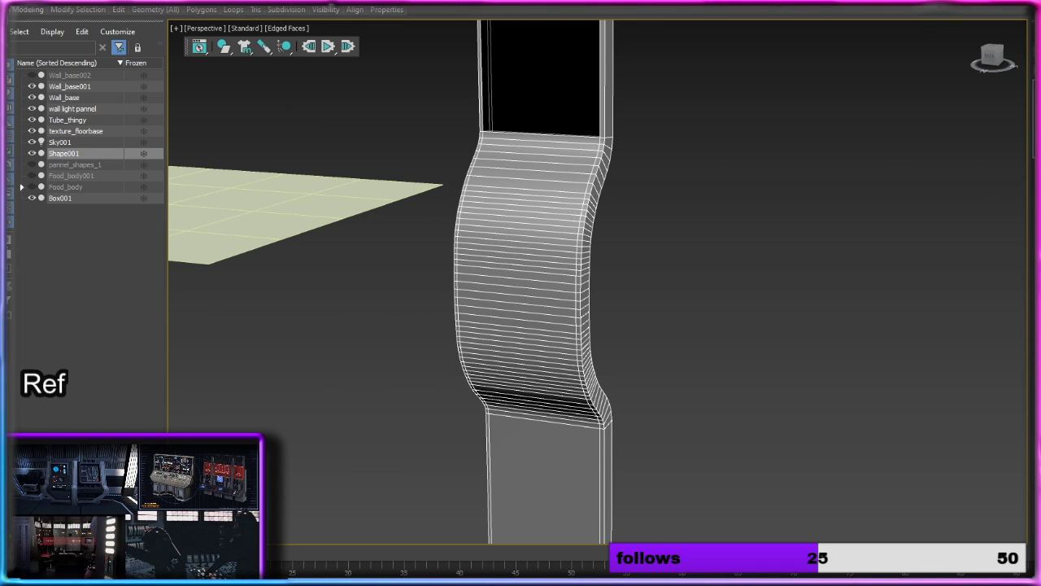
Step: Remove the vertical edge loop that runs the full height of the profile strip beside its bevelled front border
{"action": "key", "text": "2"}
{"action": "scroll", "coordinate": [620, 201], "scroll_direction": "up", "scroll_amount": 2}
{"action": "double_click", "coordinate": [583, 187]}
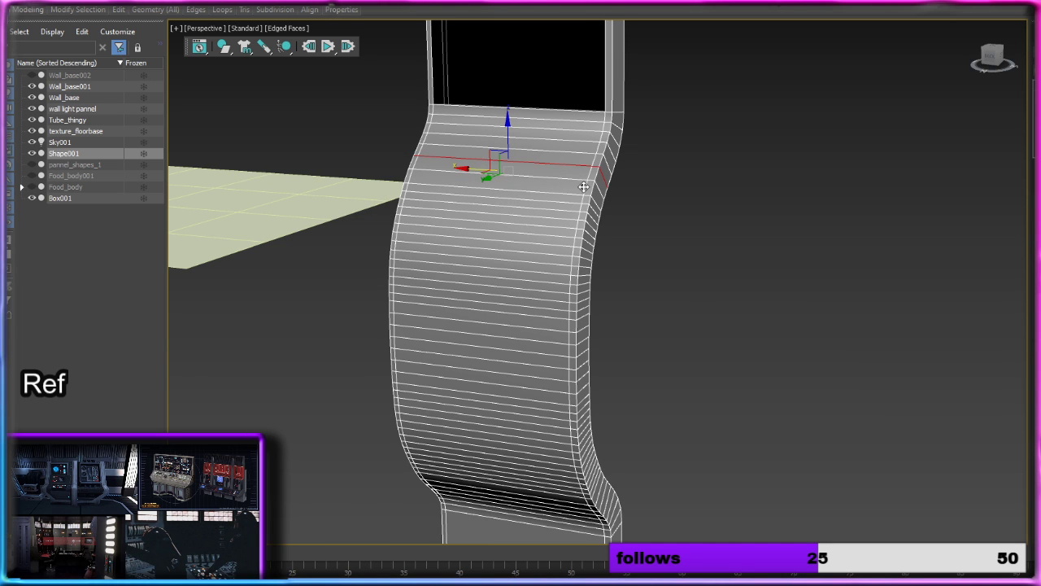
{"action": "double_click", "coordinate": [593, 163]}
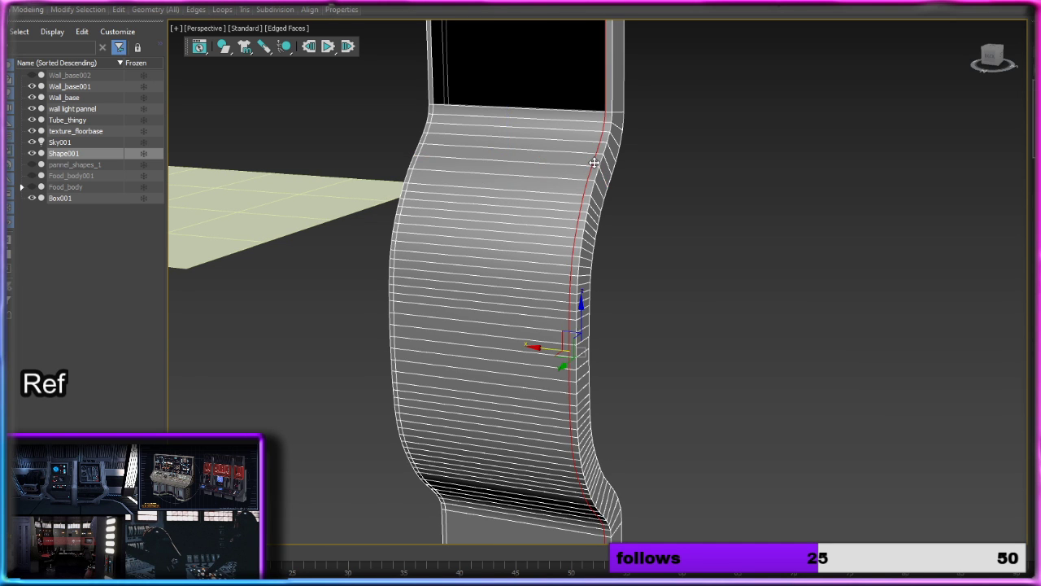
{"action": "scroll", "coordinate": [594, 162], "scroll_direction": "down", "scroll_amount": 4}
{"action": "middle_click_drag", "start_coordinate": [633, 110], "coordinate": [633, 455]}
{"action": "middle_click_drag", "start_coordinate": [625, 162], "coordinate": [626, 388]}
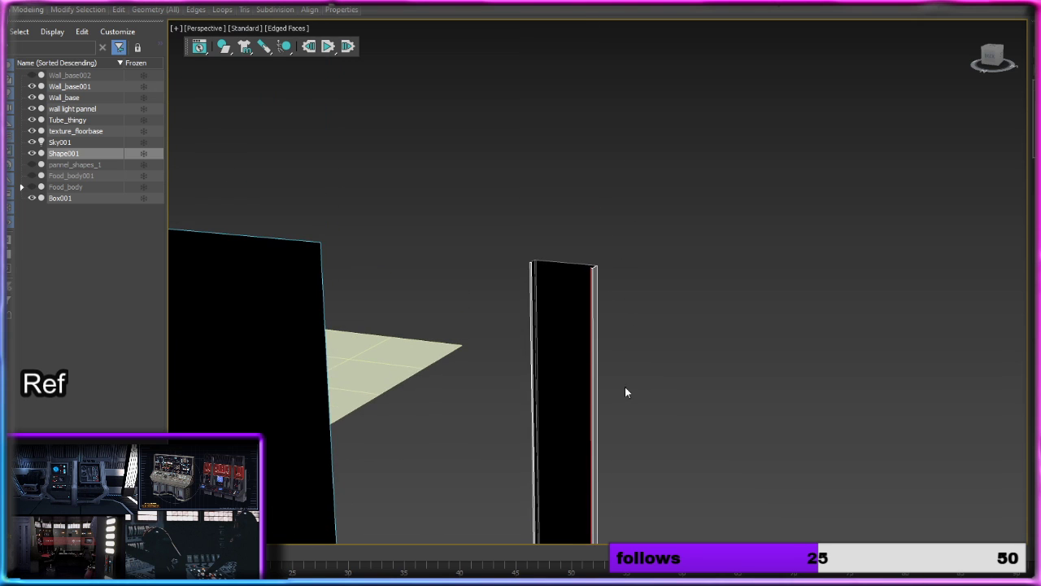
{"action": "key", "text": "ctrl+BackSpace"}
{"action": "middle_click_drag", "start_coordinate": [625, 351], "coordinate": [650, 98]}
Step: Move the profile strip along X closer to the grey wall panel, leaving a narrow gap between them
{"action": "middle_click_drag", "start_coordinate": [668, 454], "coordinate": [628, 313]}
{"action": "scroll", "coordinate": [628, 315], "scroll_direction": "down", "scroll_amount": 5}
{"action": "middle_click_drag", "start_coordinate": [685, 358], "coordinate": [653, 277]}
{"action": "scroll", "coordinate": [613, 295], "scroll_direction": "up", "scroll_amount": 5}
{"action": "scroll", "coordinate": [612, 293], "scroll_direction": "down", "scroll_amount": 5}
{"action": "middle_click_drag", "start_coordinate": [633, 241], "coordinate": [599, 354]}
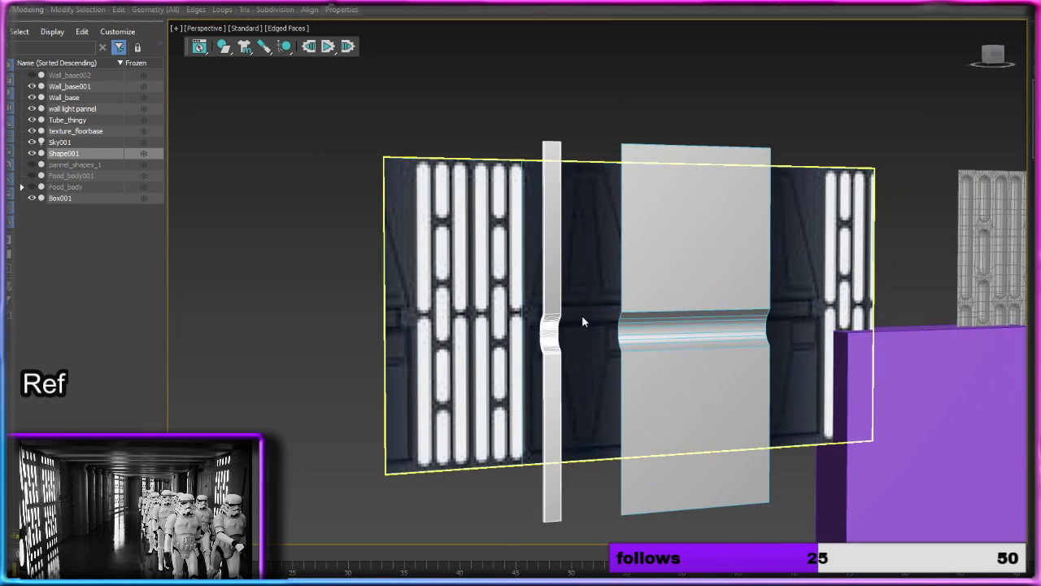
{"action": "key", "text": "2"}
{"action": "middle_click_drag", "start_coordinate": [662, 257], "coordinate": [595, 183]}
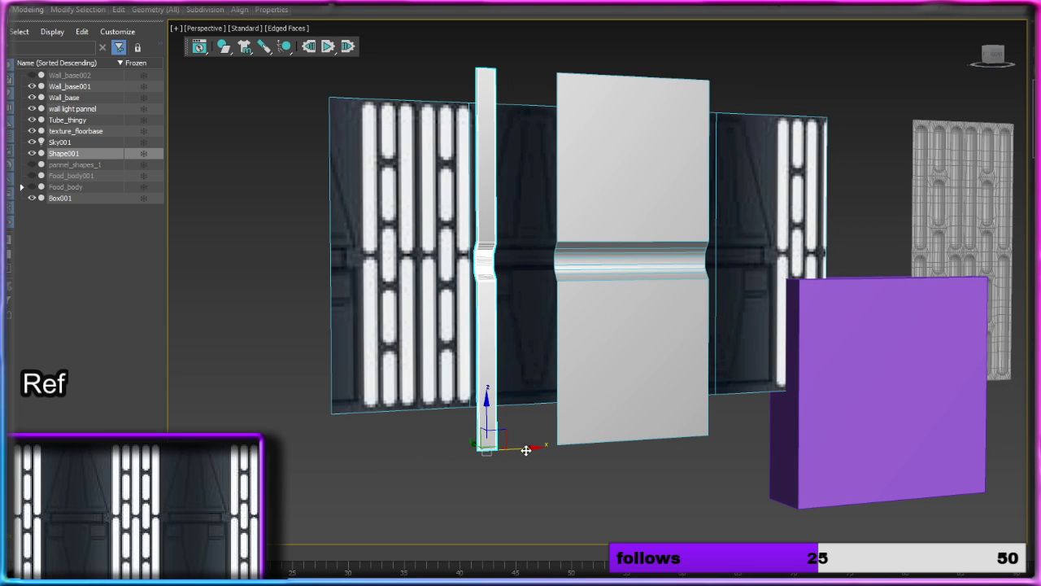
{"action": "left_click_drag", "start_coordinate": [525, 448], "coordinate": [588, 451]}
{"action": "scroll", "coordinate": [594, 346], "scroll_direction": "up", "scroll_amount": 3}
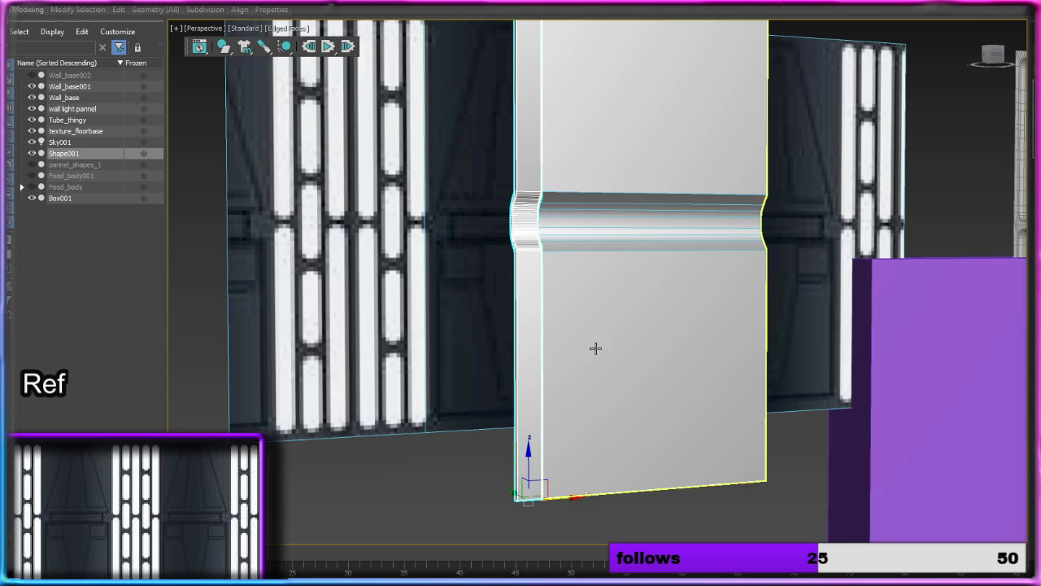
{"action": "middle_click_drag", "start_coordinate": [594, 346], "coordinate": [548, 350], "text": "alt"}
{"action": "left_click_drag", "start_coordinate": [571, 506], "coordinate": [532, 532]}
Step: Select the grey wall panel and examine its grooved section alongside the trim strip and the reference wall texture
{"action": "left_click", "coordinate": [660, 452]}
{"action": "mouse_move", "coordinate": [660, 447]}
{"action": "middle_mouse_down", "text": "alt"}
{"action": "mouse_move", "coordinate": [690, 440]}
{"action": "mouse_move", "coordinate": [678, 487]}
{"action": "mouse_move", "coordinate": [693, 470]}
{"action": "mouse_move", "coordinate": [671, 452]}
{"action": "middle_mouse_up", "text": "alt"}
{"action": "scroll", "coordinate": [693, 474], "scroll_direction": "down", "scroll_amount": 3}
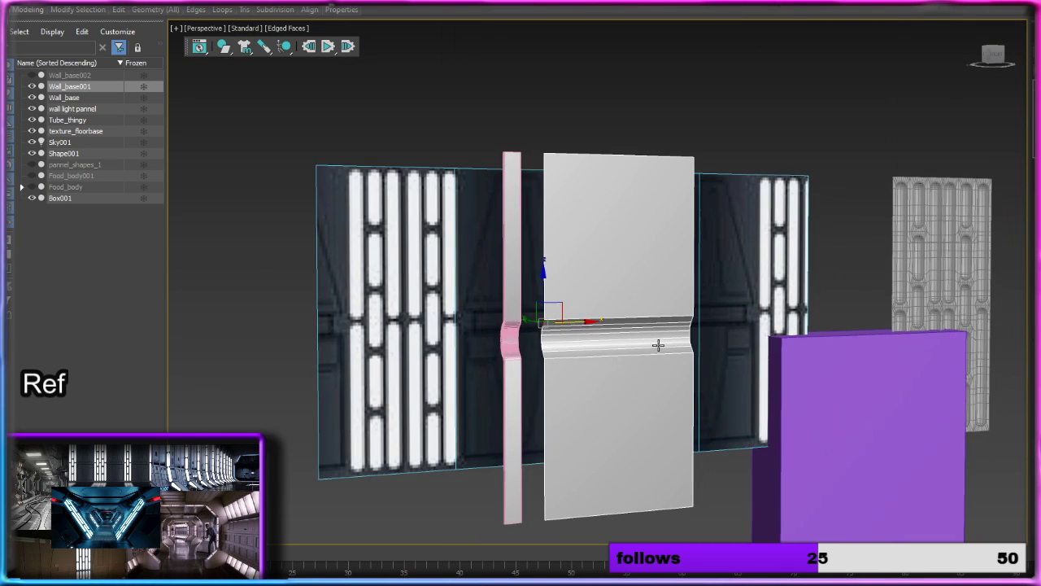
{"action": "scroll", "coordinate": [660, 343], "scroll_direction": "up", "scroll_amount": 4}
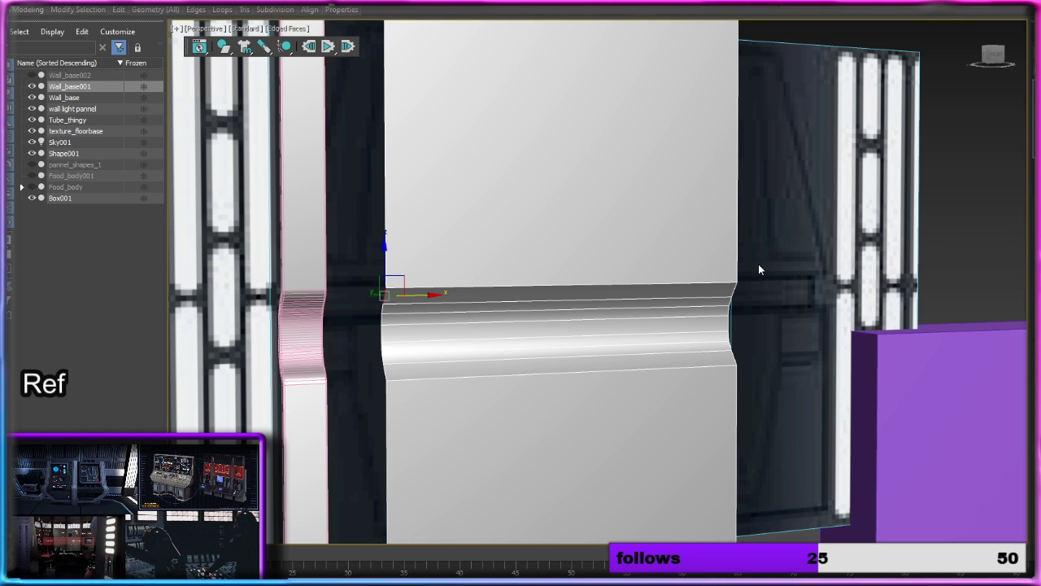
{"action": "middle_click_drag", "start_coordinate": [672, 422], "coordinate": [640, 231]}
{"action": "scroll", "coordinate": [640, 234], "scroll_direction": "down", "scroll_amount": 3}
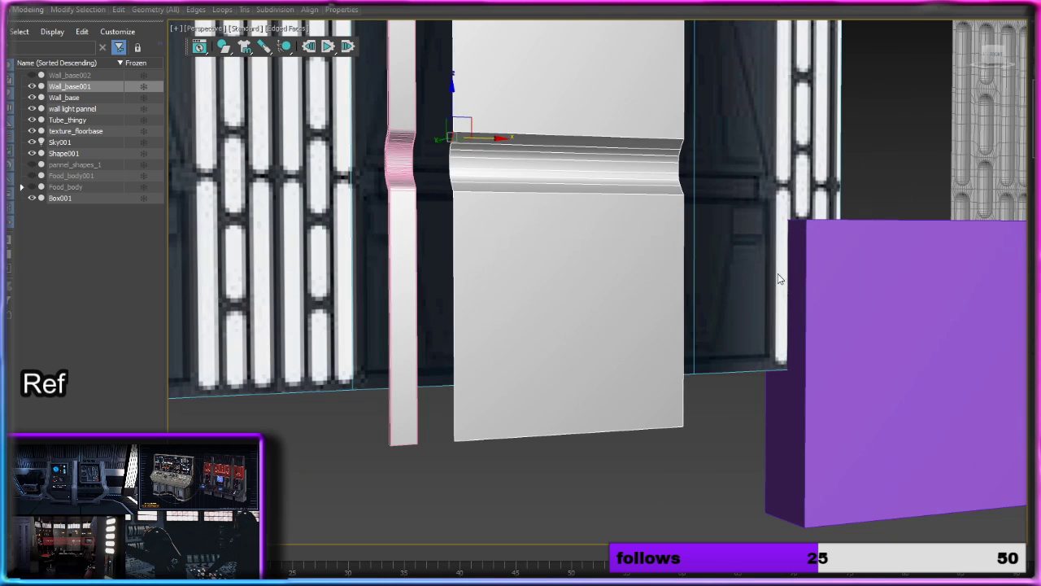
{"action": "middle_click_drag", "start_coordinate": [899, 323], "coordinate": [692, 320]}
{"action": "scroll", "coordinate": [692, 320], "scroll_direction": "down", "scroll_amount": 4}
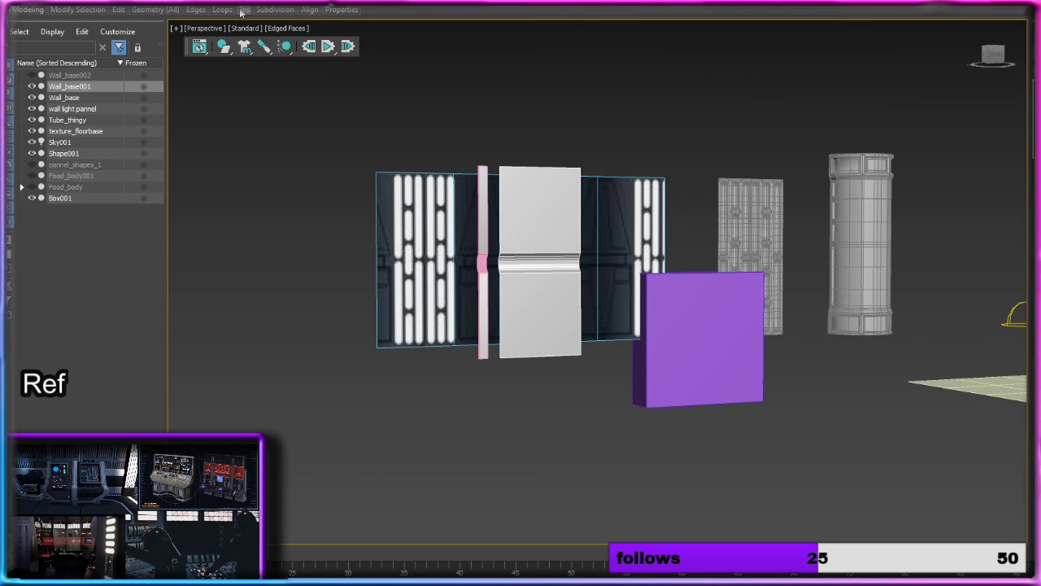
{"action": "key", "text": "2"}
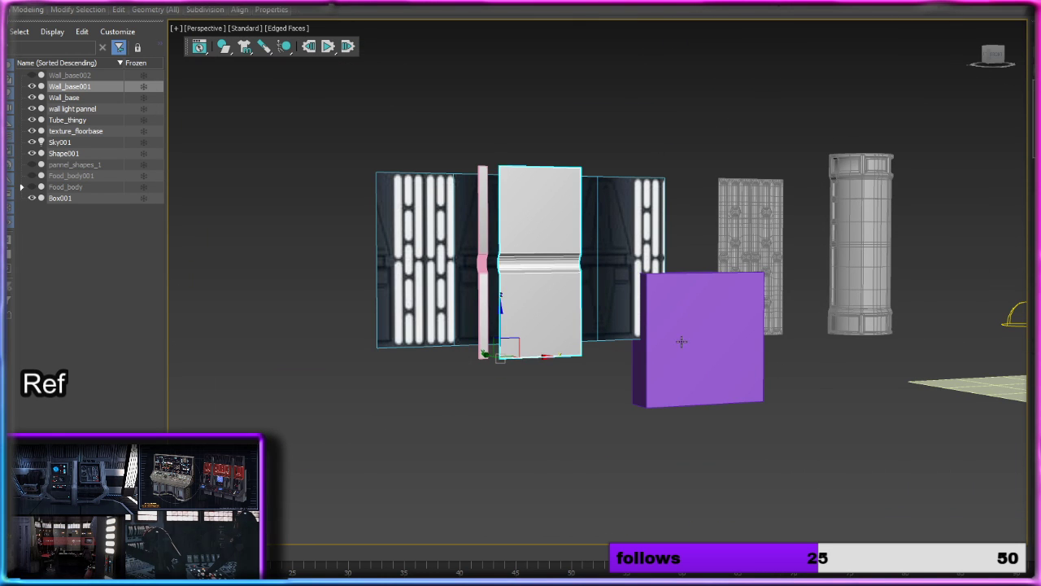
Step: Move the purple box along Y, away from the wall reference and out in front of the wall pieces
{"action": "left_click", "coordinate": [682, 341]}
{"action": "middle_click_drag", "start_coordinate": [682, 342], "coordinate": [756, 335], "text": "alt"}
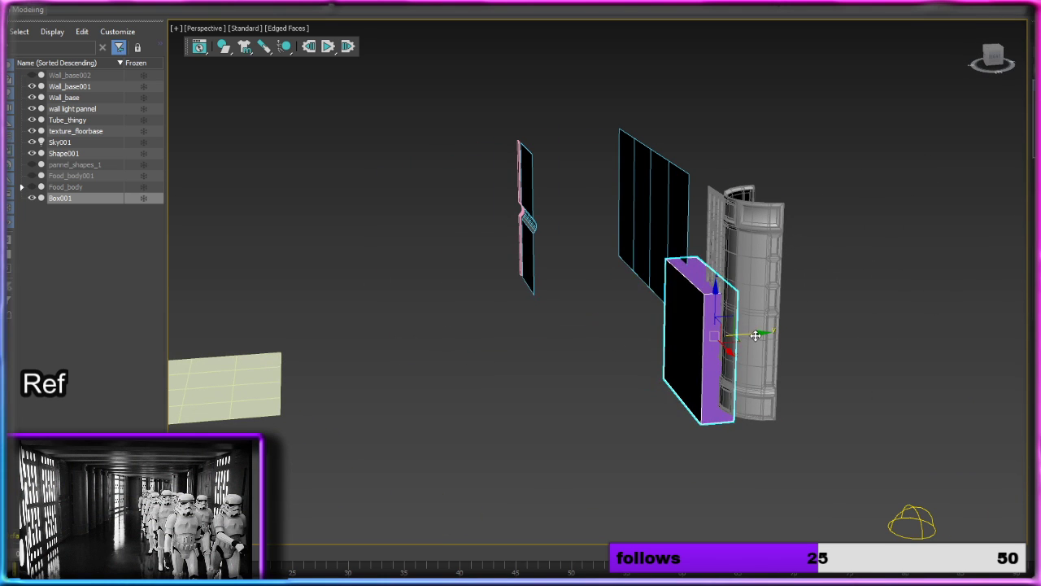
{"action": "left_click_drag", "start_coordinate": [755, 335], "coordinate": [570, 313]}
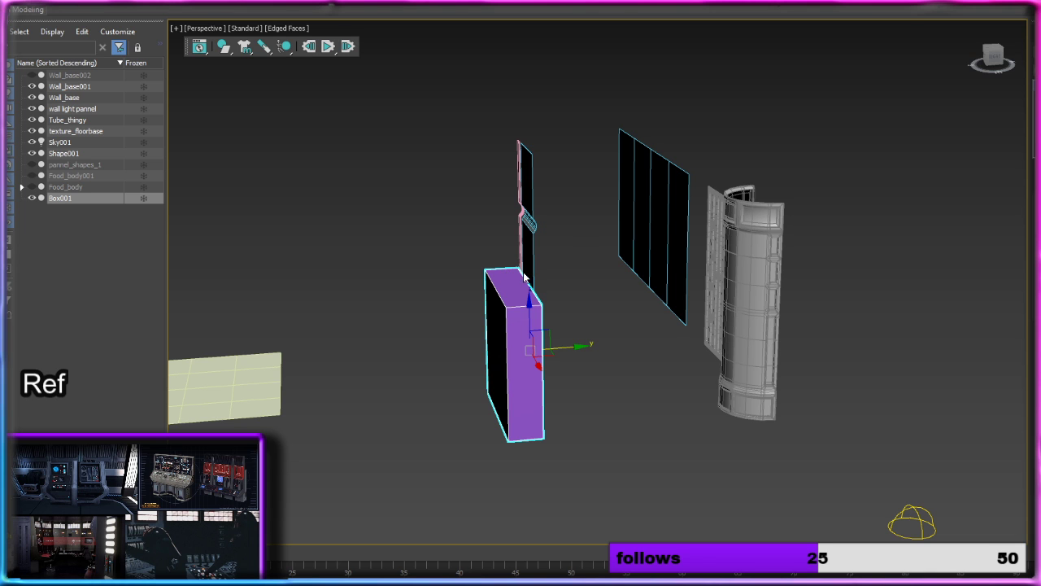
{"action": "middle_click_drag", "start_coordinate": [525, 324], "coordinate": [618, 298], "text": "alt"}
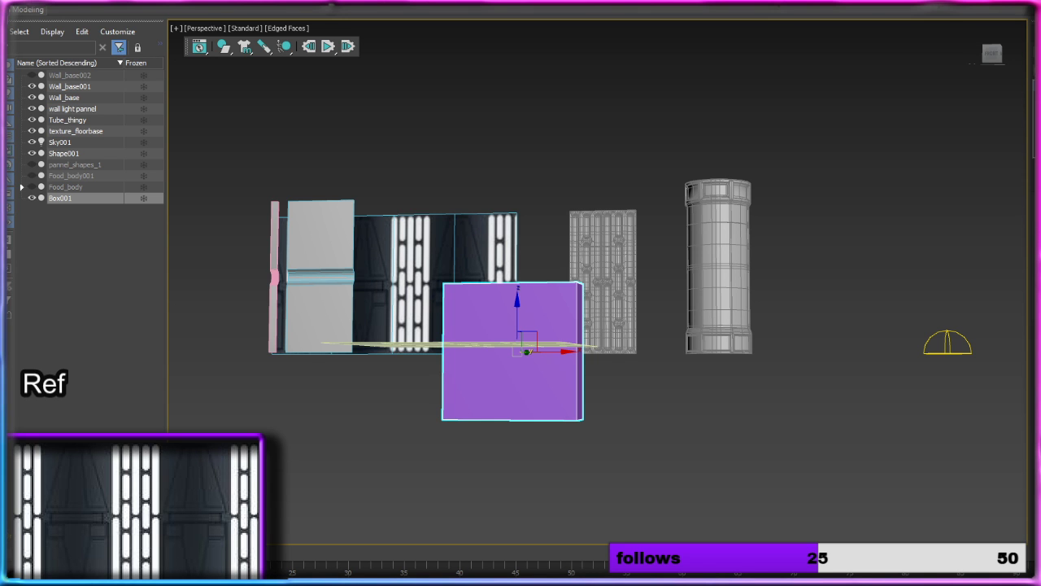
Step: Duplicate the purple box along the X axis, leaving a wide gap between the two boxes
{"action": "middle_click_drag", "start_coordinate": [456, 279], "coordinate": [486, 298], "text": "alt"}
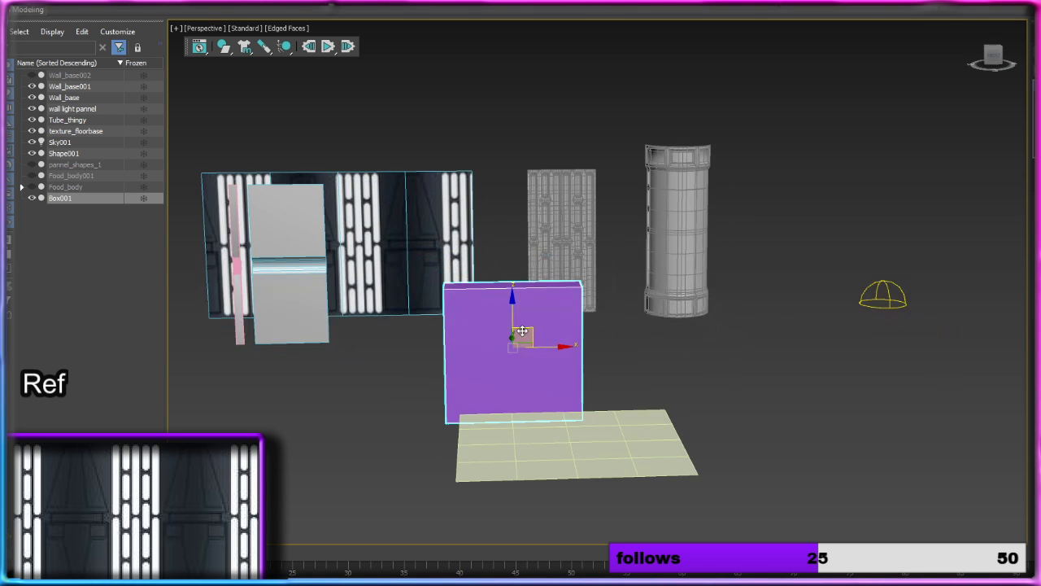
{"action": "scroll", "coordinate": [522, 331], "scroll_direction": "up", "scroll_amount": 3}
{"action": "middle_click_drag", "start_coordinate": [522, 331], "coordinate": [559, 318], "text": "alt"}
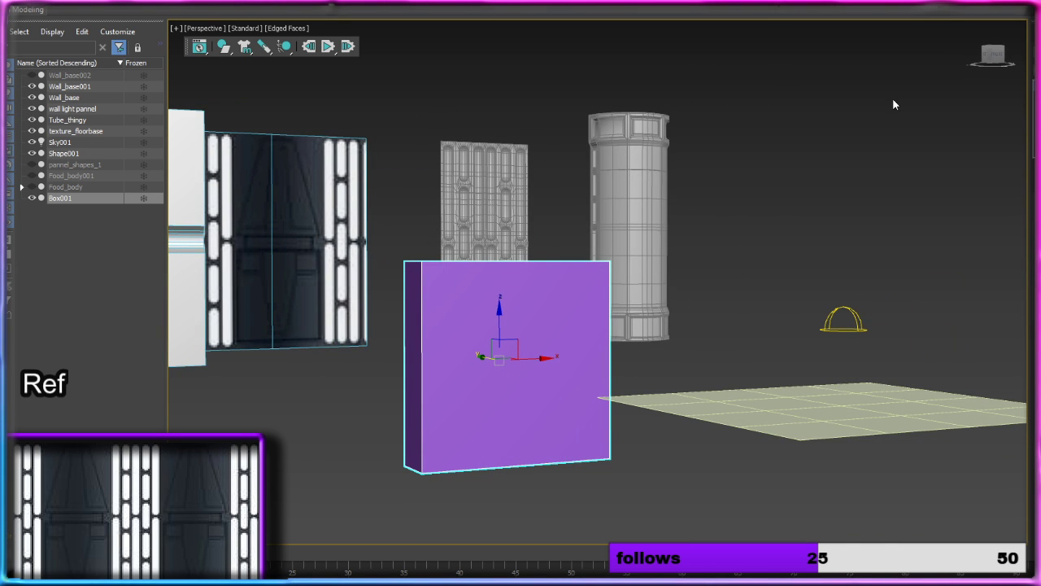
{"action": "middle_click_drag", "start_coordinate": [533, 358], "coordinate": [530, 360], "text": "alt"}
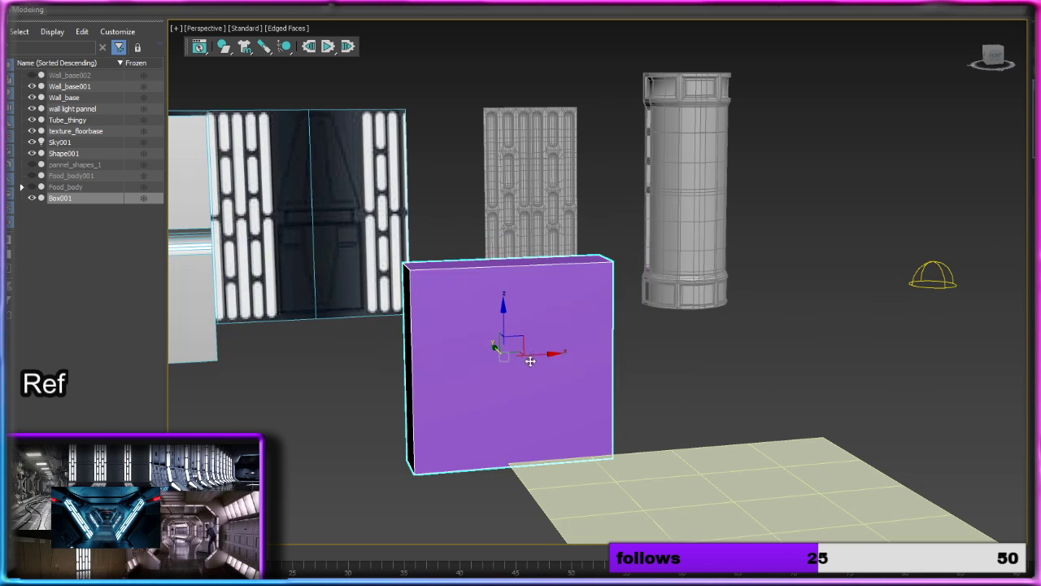
{"action": "mouse_move", "coordinate": [543, 355]}
{"action": "left_mouse_down"}
{"action": "mouse_move", "coordinate": [954, 342]}
{"action": "mouse_move", "coordinate": [518, 346]}
{"action": "left_mouse_up"}
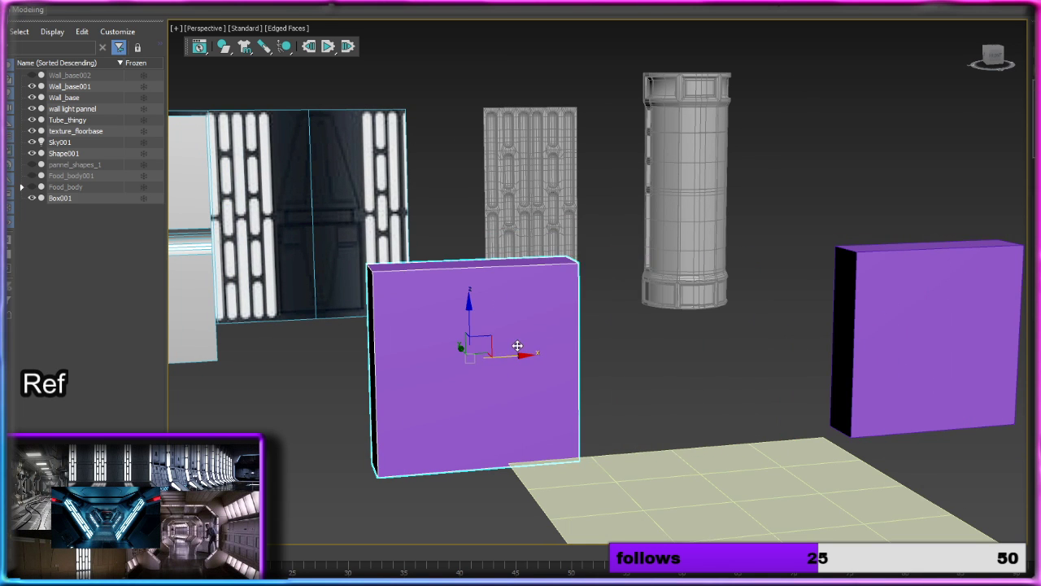
{"action": "left_click", "coordinate": [570, 336]}
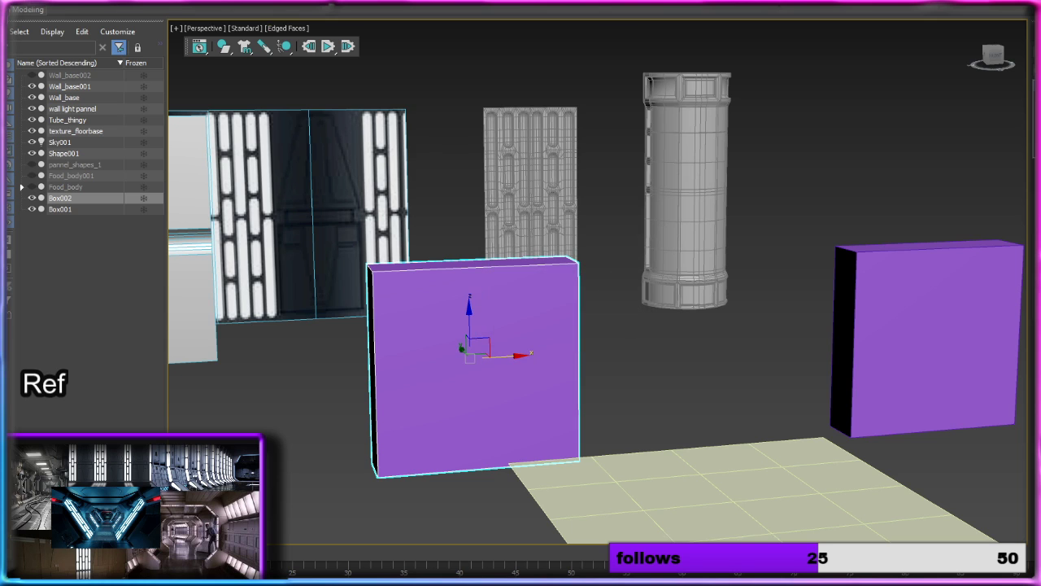
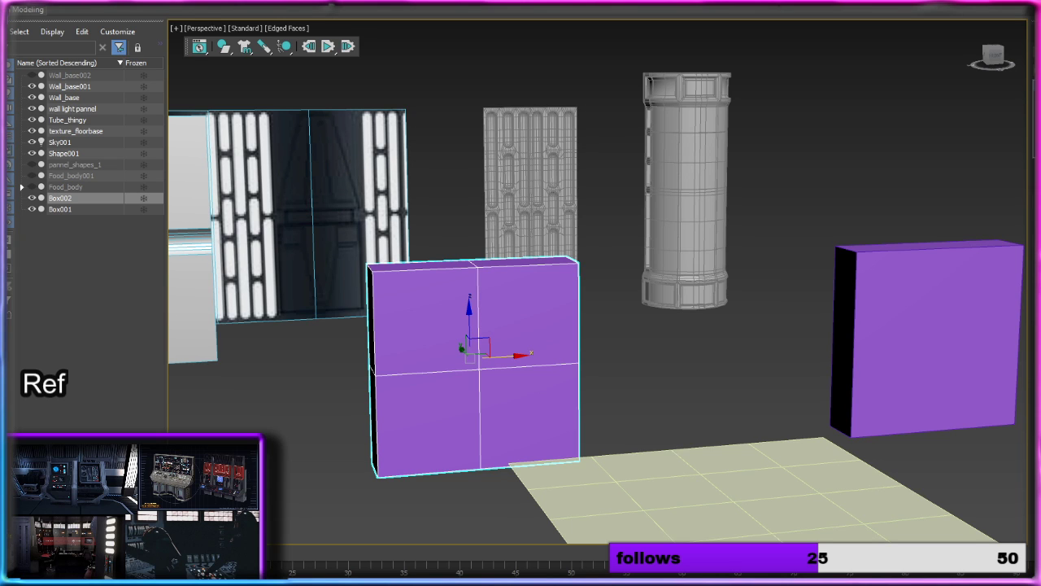
Step: Convert the duplicated purple box into an Editable Poly
{"action": "middle_click_drag", "start_coordinate": [487, 311], "coordinate": [486, 341], "text": "alt"}
{"action": "right_click", "coordinate": [496, 332]}
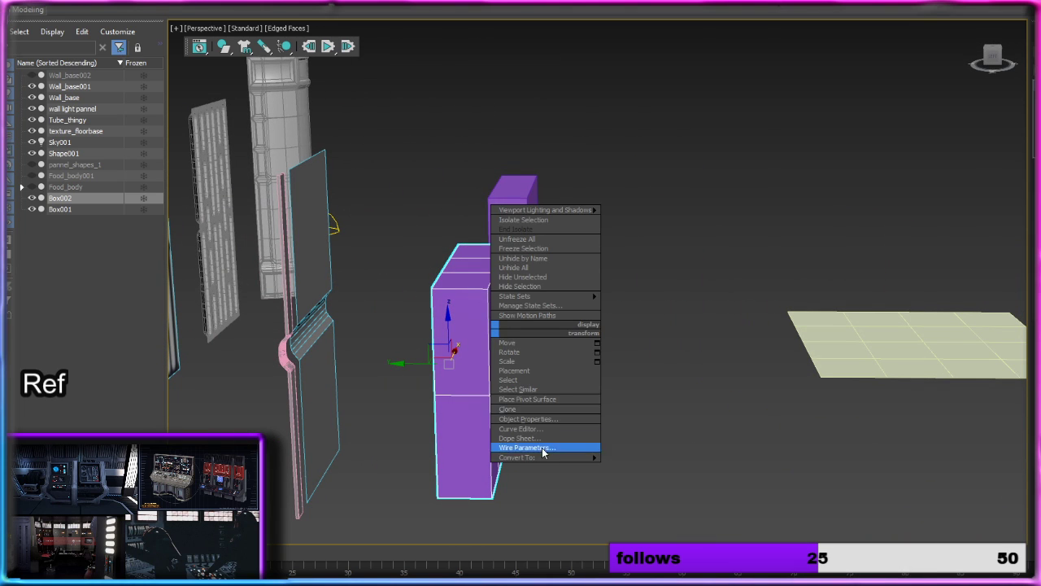
{"action": "mouse_move", "coordinate": [570, 458]}
{"action": "left_click", "coordinate": [678, 470]}
{"action": "middle_click_drag", "start_coordinate": [589, 315], "coordinate": [756, 275], "text": "alt"}
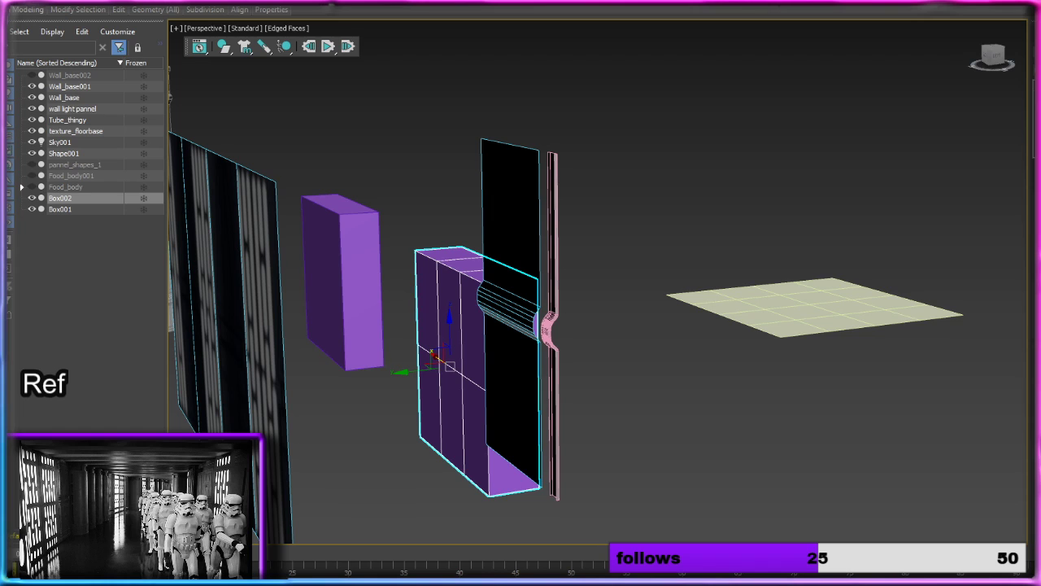
Step: Delete the six polygons on the back of the duplicated box, leaving its rear open
{"action": "key", "text": "2"}
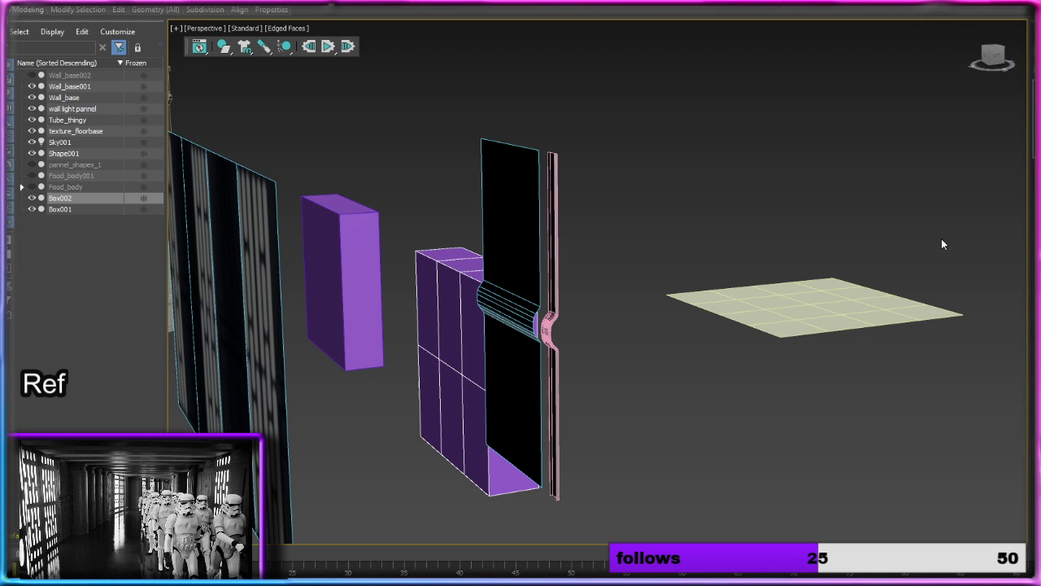
{"action": "key", "text": "4"}
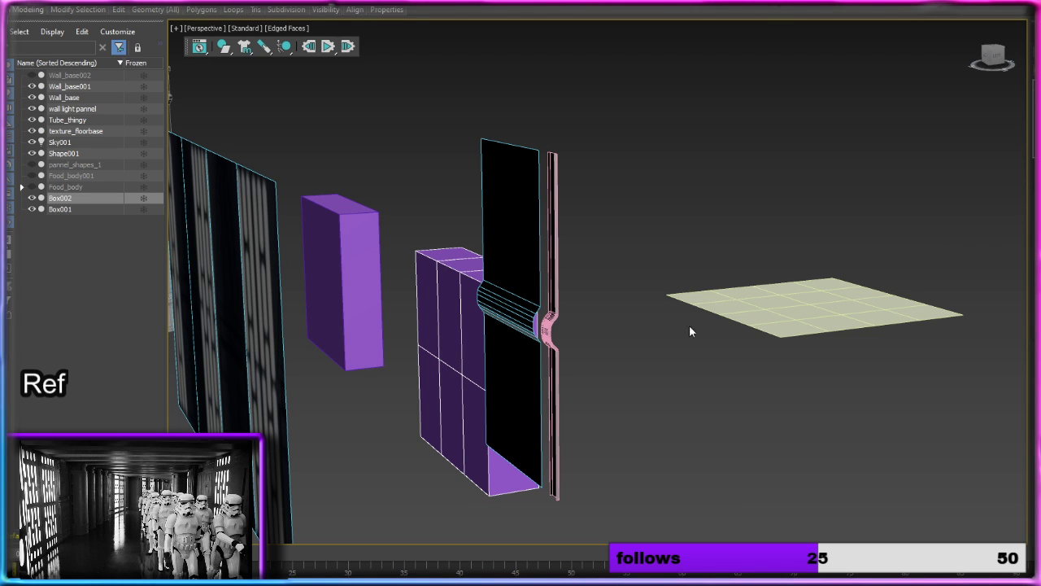
{"action": "left_click", "coordinate": [433, 313]}
{"action": "left_click", "coordinate": [450, 315], "text": "ctrl"}
{"action": "left_click", "coordinate": [469, 326], "text": "ctrl"}
{"action": "left_click", "coordinate": [474, 406], "text": "ctrl"}
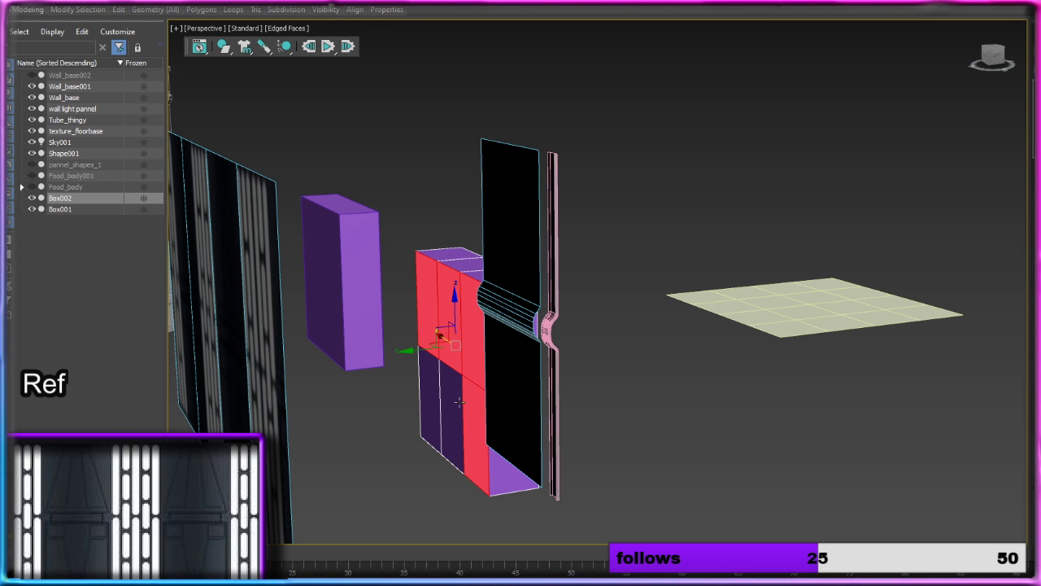
{"action": "left_click", "coordinate": [449, 396], "text": "ctrl"}
{"action": "left_click", "coordinate": [435, 389], "text": "ctrl"}
{"action": "key", "text": "Delete"}
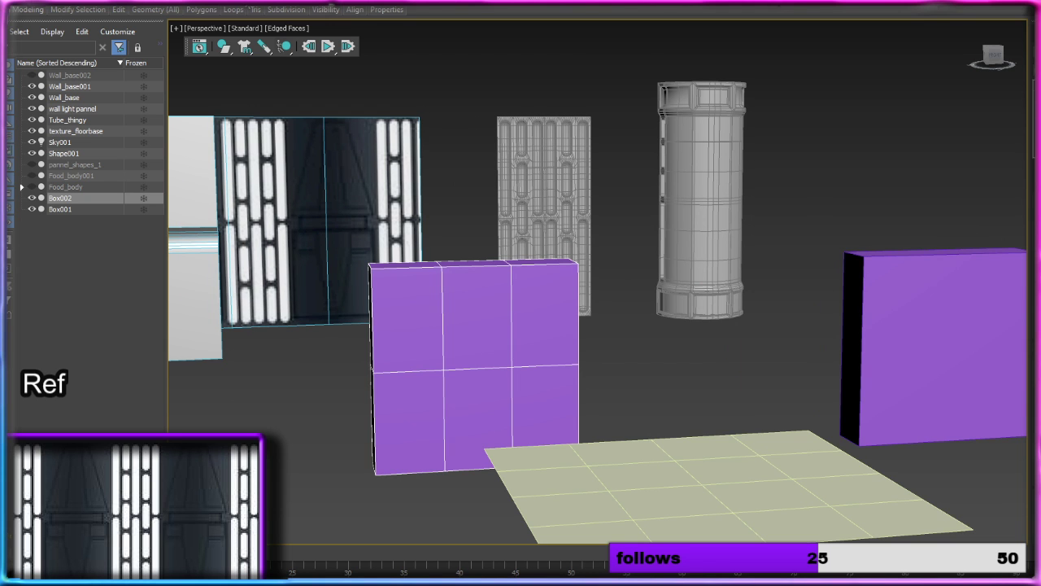
{"action": "key", "text": "4"}
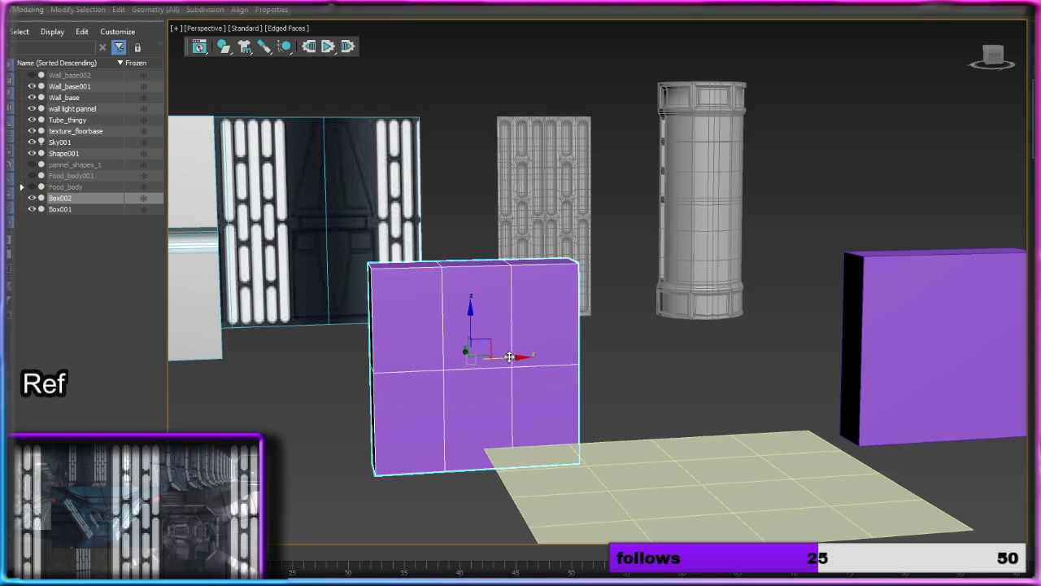
Step: Move the open-backed box along X, Y and up Z, into place in front of the grey wall panel
{"action": "left_click_drag", "start_coordinate": [503, 354], "coordinate": [245, 357]}
{"action": "middle_click_drag", "start_coordinate": [329, 338], "coordinate": [505, 364]}
{"action": "scroll", "coordinate": [604, 314], "scroll_direction": "up", "scroll_amount": 4}
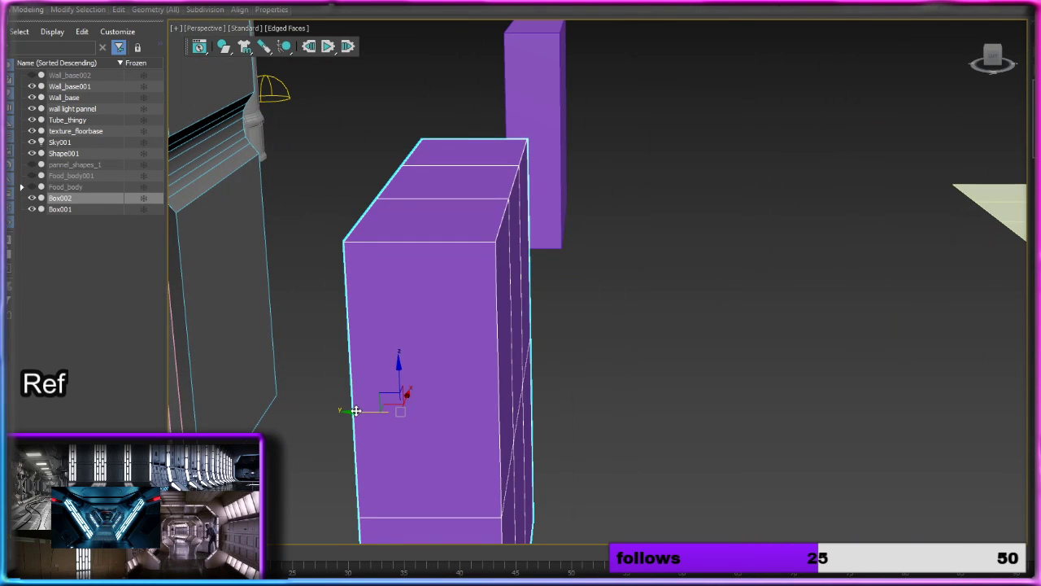
{"action": "left_click_drag", "start_coordinate": [357, 410], "coordinate": [192, 394]}
{"action": "middle_click_drag", "start_coordinate": [381, 358], "coordinate": [482, 344], "text": "alt"}
{"action": "scroll", "coordinate": [377, 337], "scroll_direction": "down", "scroll_amount": 4}
{"action": "left_click_drag", "start_coordinate": [414, 346], "coordinate": [385, 128]}
{"action": "middle_click_drag", "start_coordinate": [463, 192], "coordinate": [501, 259], "text": "alt"}
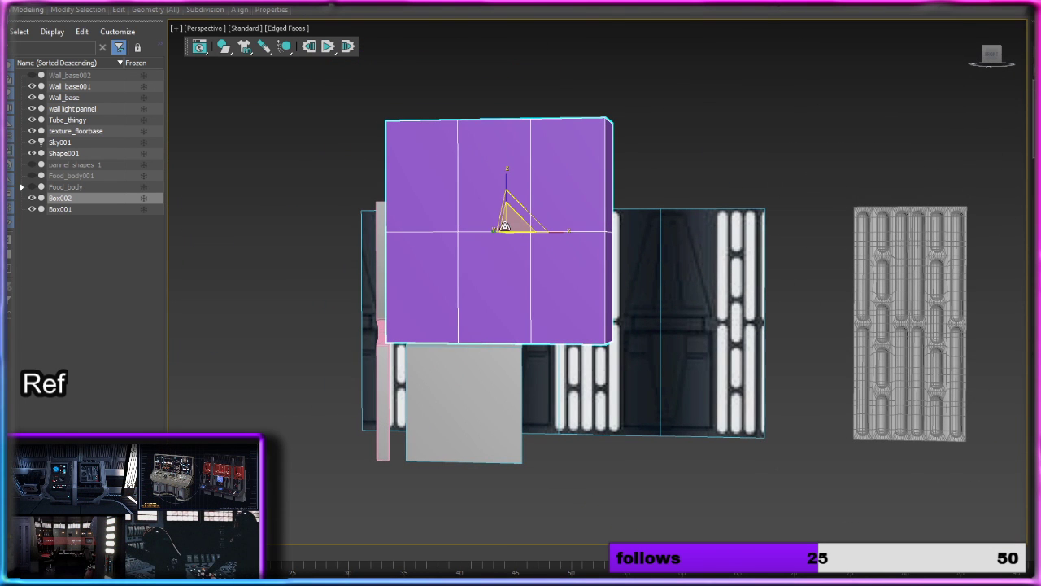
Step: Scale the purple box down uniformly and lower it to just above the grey panel's horizontal groove
{"action": "left_click_drag", "start_coordinate": [505, 227], "coordinate": [489, 337]}
{"action": "middle_click_drag", "start_coordinate": [500, 306], "coordinate": [579, 297]}
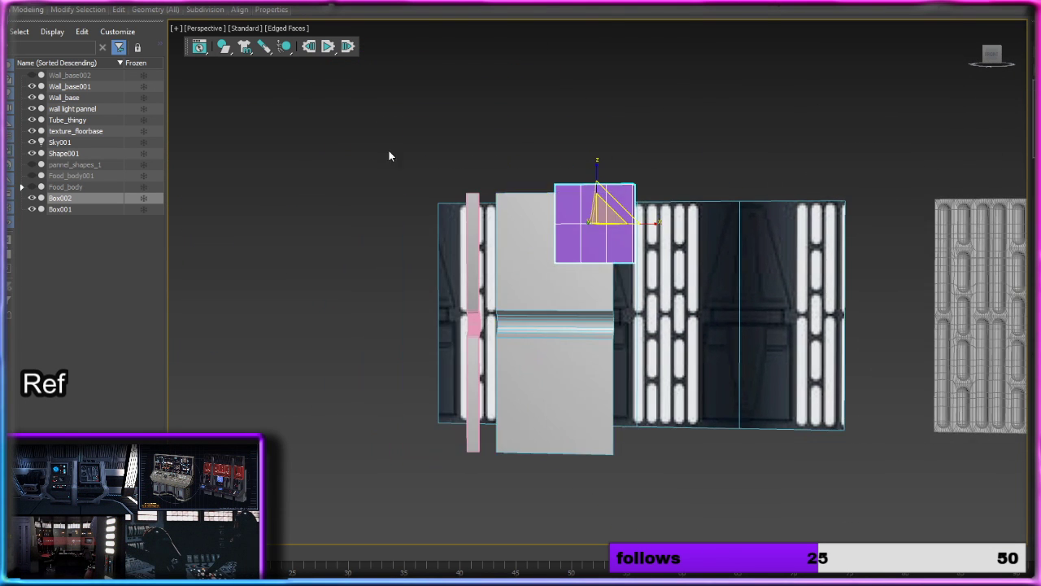
{"action": "key", "text": "w"}
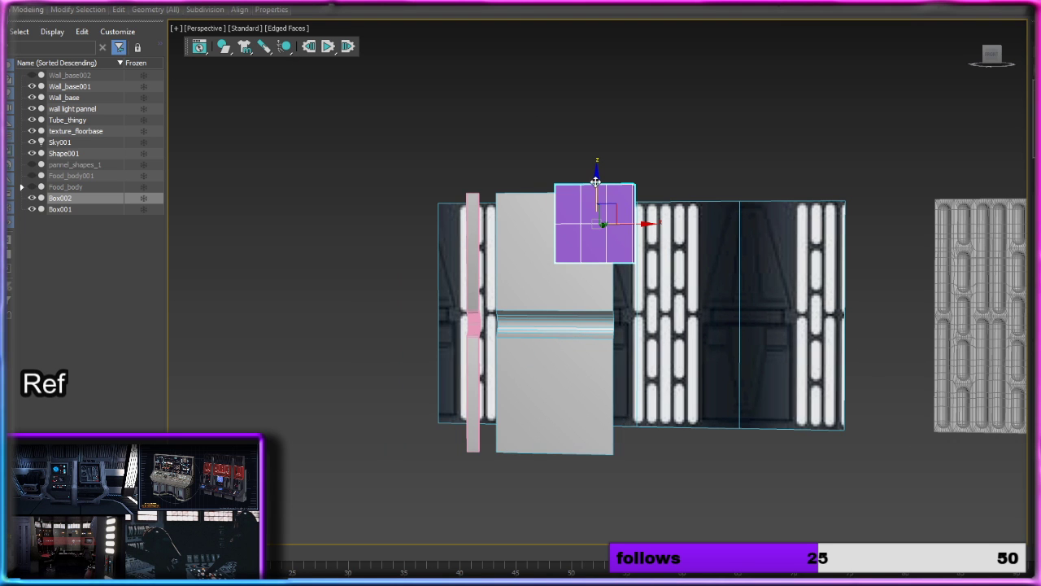
{"action": "left_click_drag", "start_coordinate": [595, 180], "coordinate": [596, 225]}
{"action": "scroll", "coordinate": [602, 227], "scroll_direction": "up", "scroll_amount": 3}
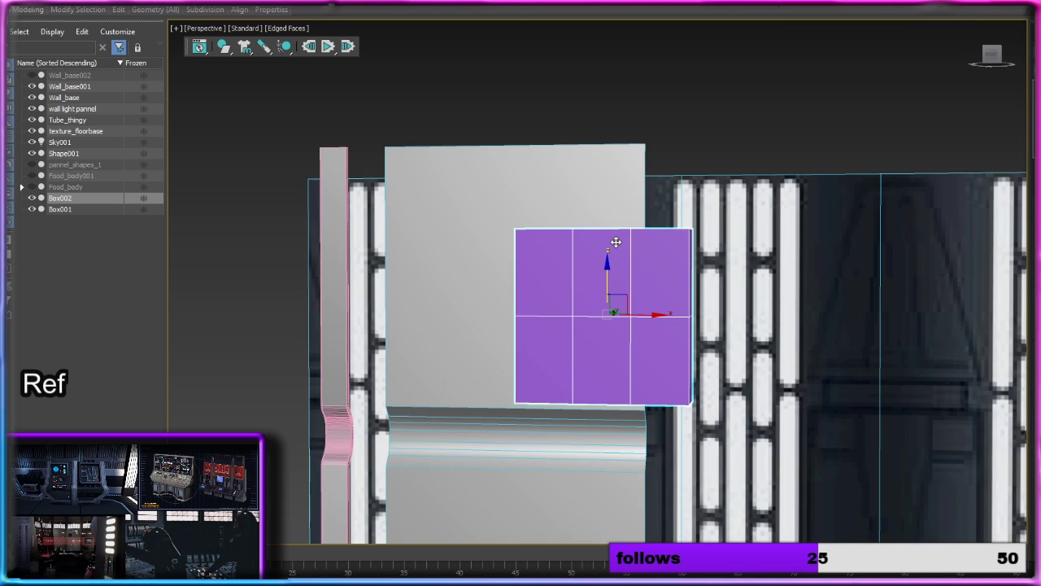
{"action": "middle_click_drag", "start_coordinate": [616, 242], "coordinate": [662, 298], "text": "alt"}
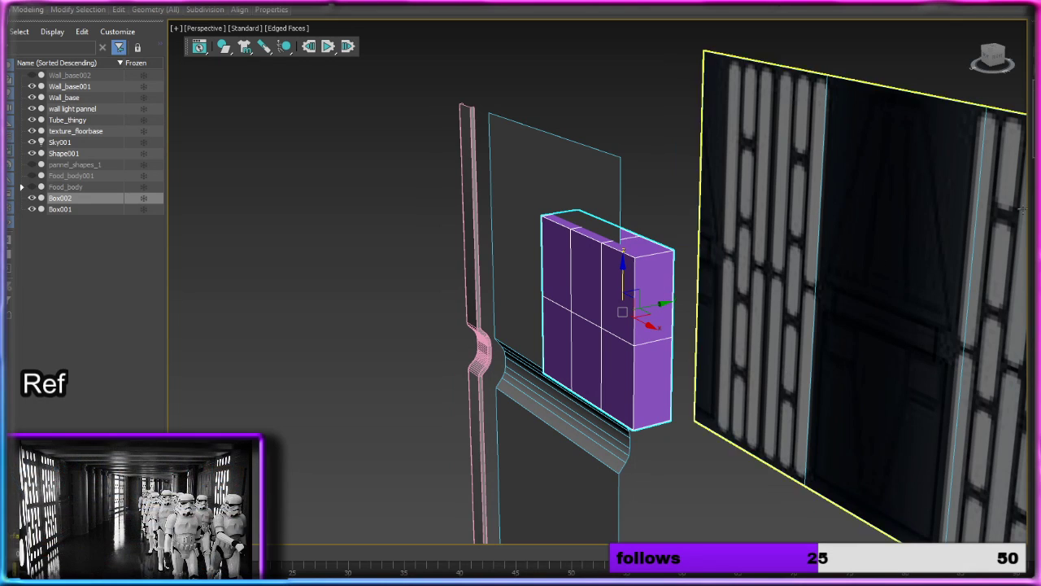
Step: Pull the box's open back edges along Y to make it thinner, and shift the box to the middle of the grey panel
{"action": "key", "text": "2"}
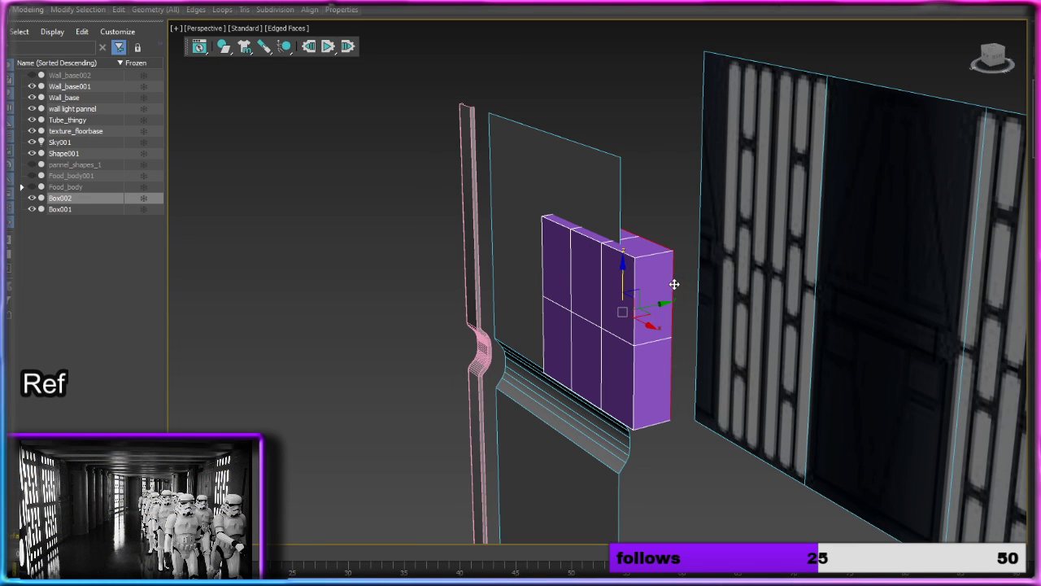
{"action": "left_click_drag", "start_coordinate": [660, 305], "coordinate": [643, 309]}
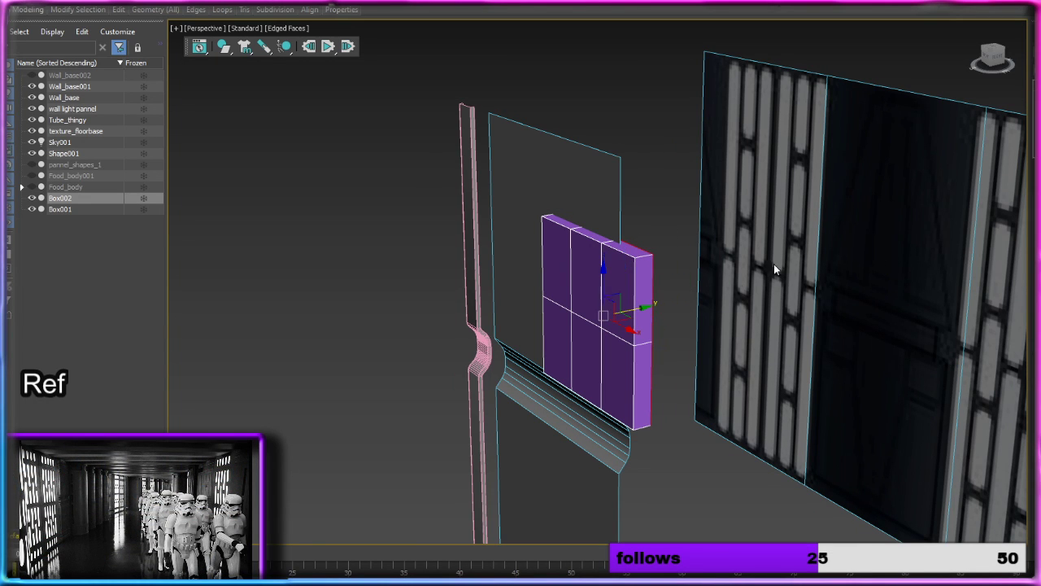
{"action": "key", "text": "2"}
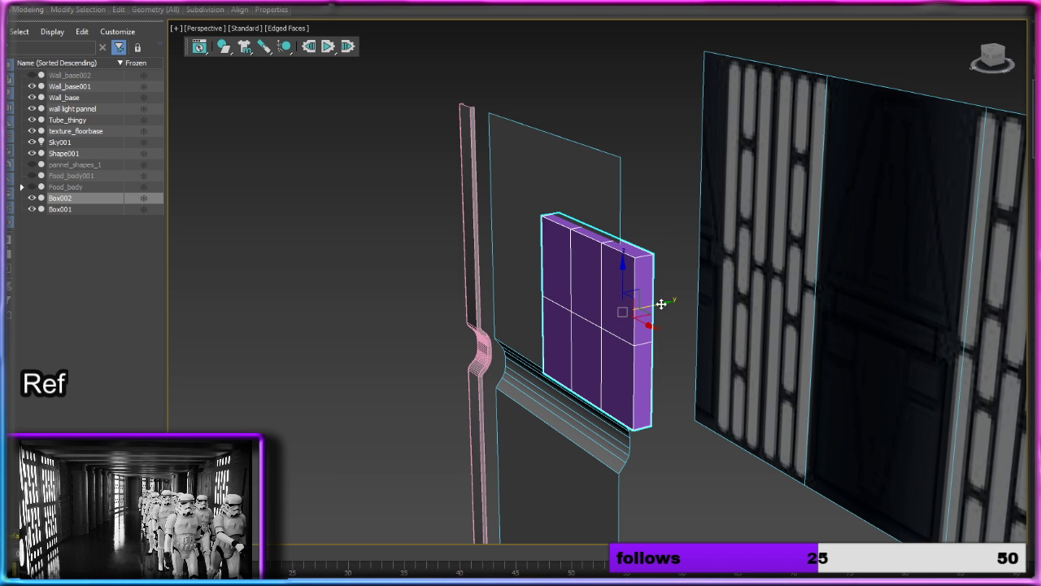
{"action": "left_click_drag", "start_coordinate": [659, 302], "coordinate": [599, 305]}
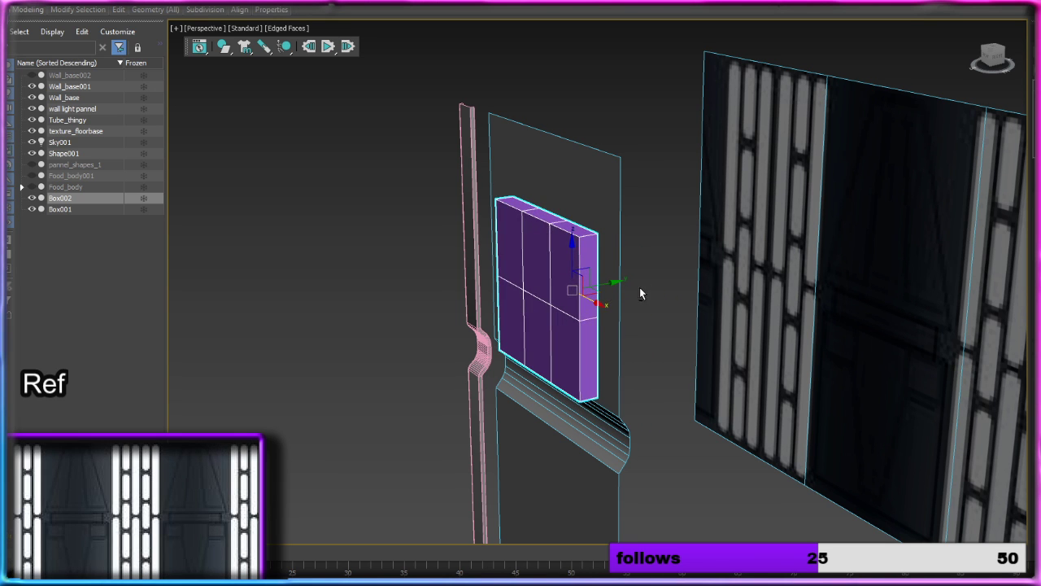
{"action": "middle_click_drag", "start_coordinate": [639, 287], "coordinate": [716, 277], "text": "alt"}
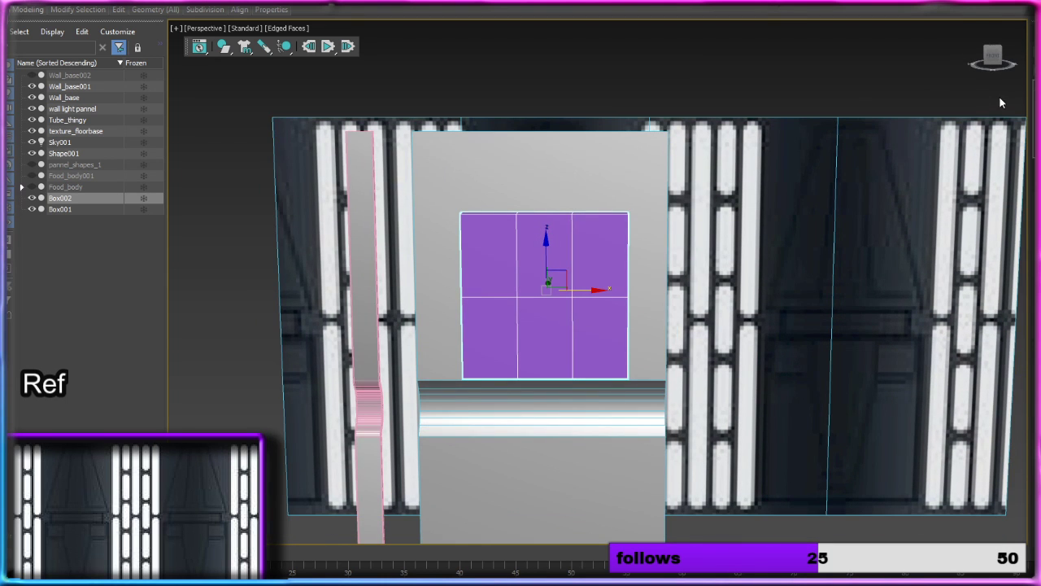
Step: From a straight-on orthographic view, try raising the box's two top middle vertices to the grey panel's upper edge
{"action": "left_click", "coordinate": [993, 57]}
{"action": "key", "text": "u"}
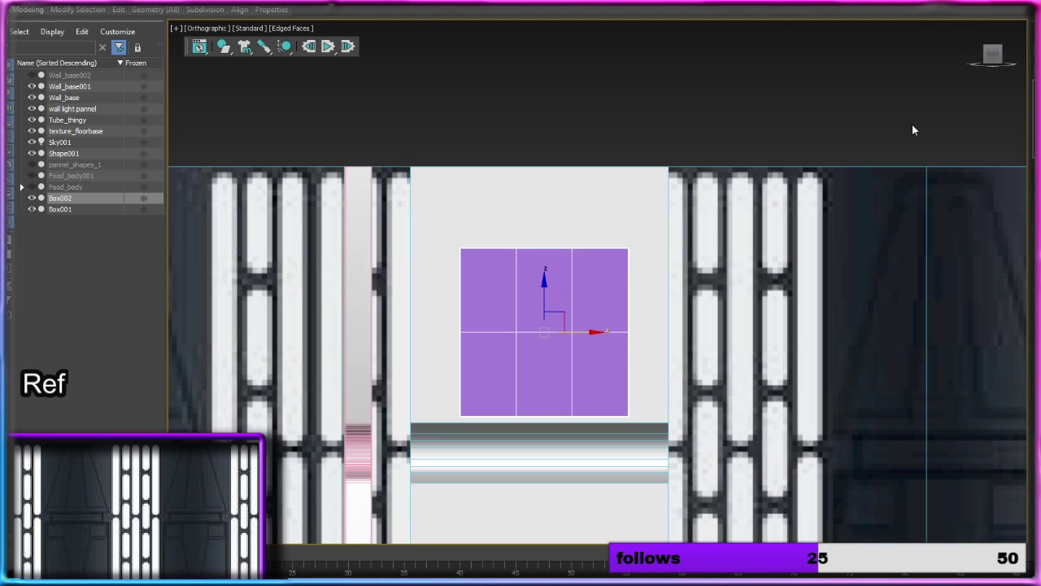
{"action": "middle_click_drag", "start_coordinate": [660, 235], "coordinate": [624, 184]}
{"action": "scroll", "coordinate": [599, 148], "scroll_direction": "down", "scroll_amount": 2}
{"action": "key", "text": "1"}
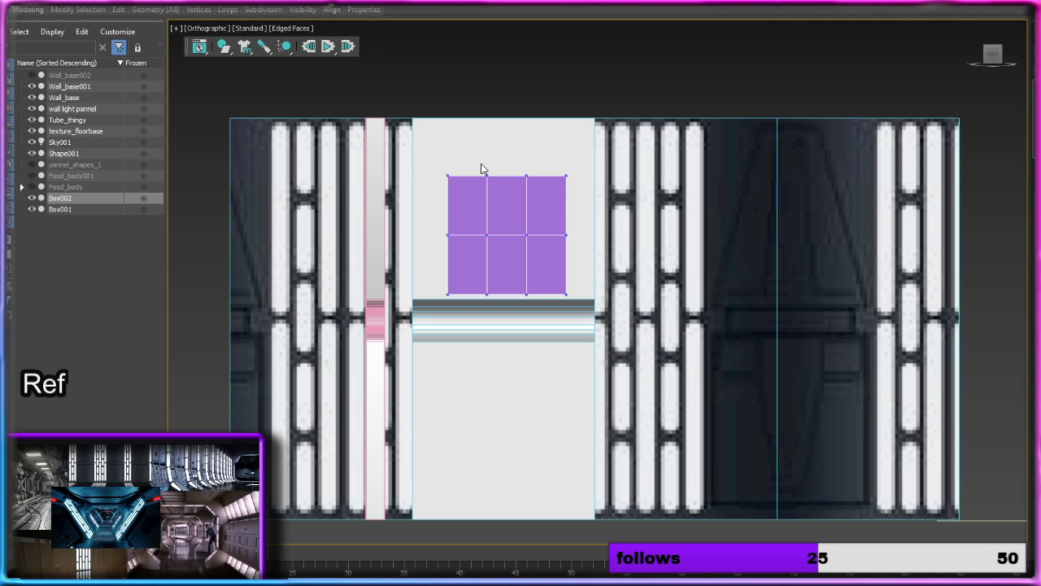
{"action": "left_click_drag", "start_coordinate": [482, 166], "coordinate": [543, 195]}
{"action": "left_click_drag", "start_coordinate": [508, 140], "coordinate": [512, 85]}
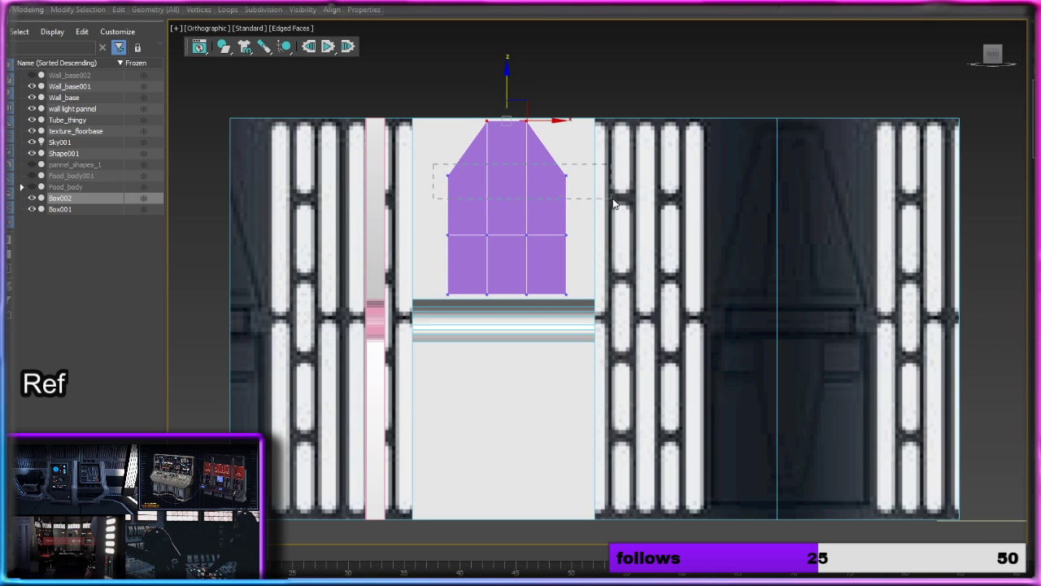
Step: Try widening the box's lower half by moving its middle and bottom side vertices outward along X on both sides
{"action": "left_click_drag", "start_coordinate": [614, 204], "coordinate": [599, 203]}
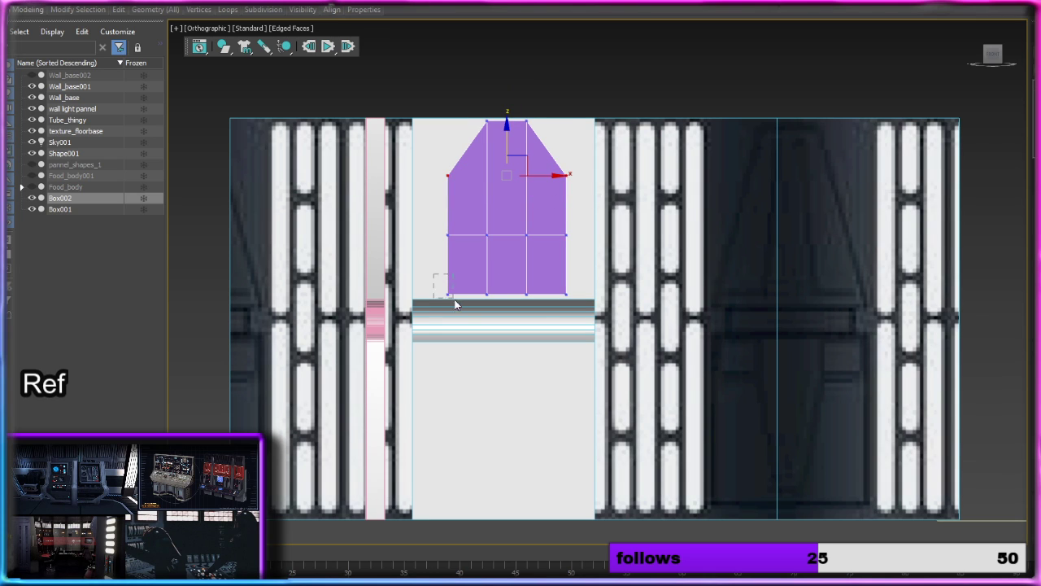
{"action": "left_click_drag", "start_coordinate": [454, 299], "coordinate": [457, 300]}
{"action": "left_click_drag", "start_coordinate": [435, 216], "coordinate": [461, 300]}
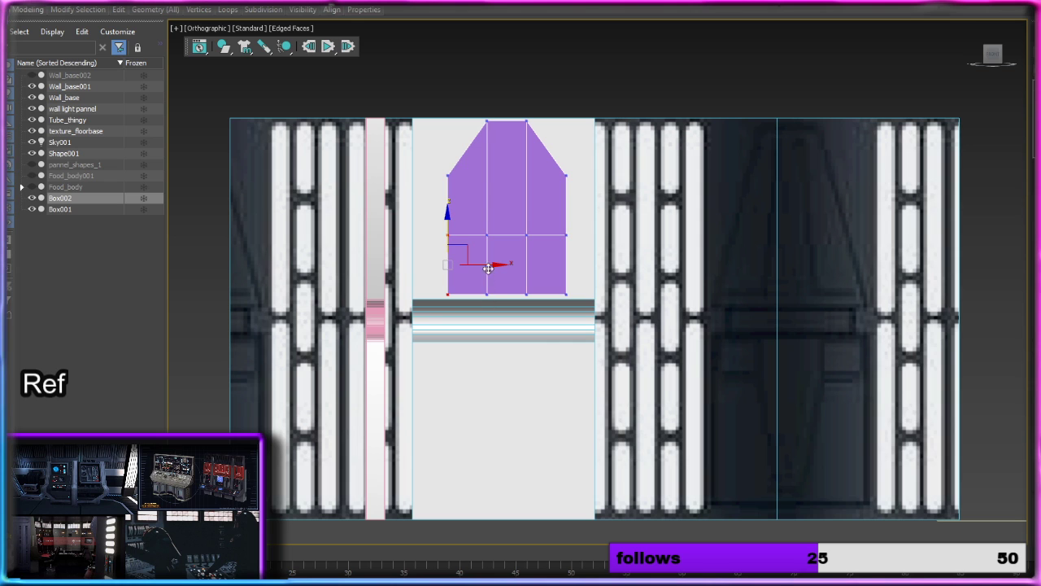
{"action": "left_click_drag", "start_coordinate": [488, 268], "coordinate": [466, 265]}
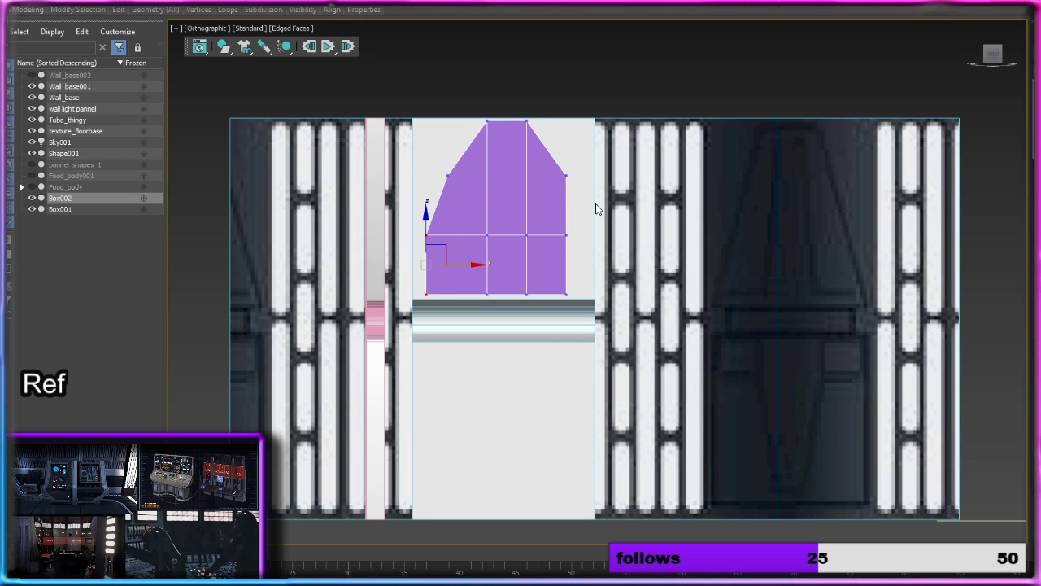
{"action": "left_click_drag", "start_coordinate": [596, 204], "coordinate": [550, 302]}
{"action": "left_click_drag", "start_coordinate": [612, 263], "coordinate": [632, 263]}
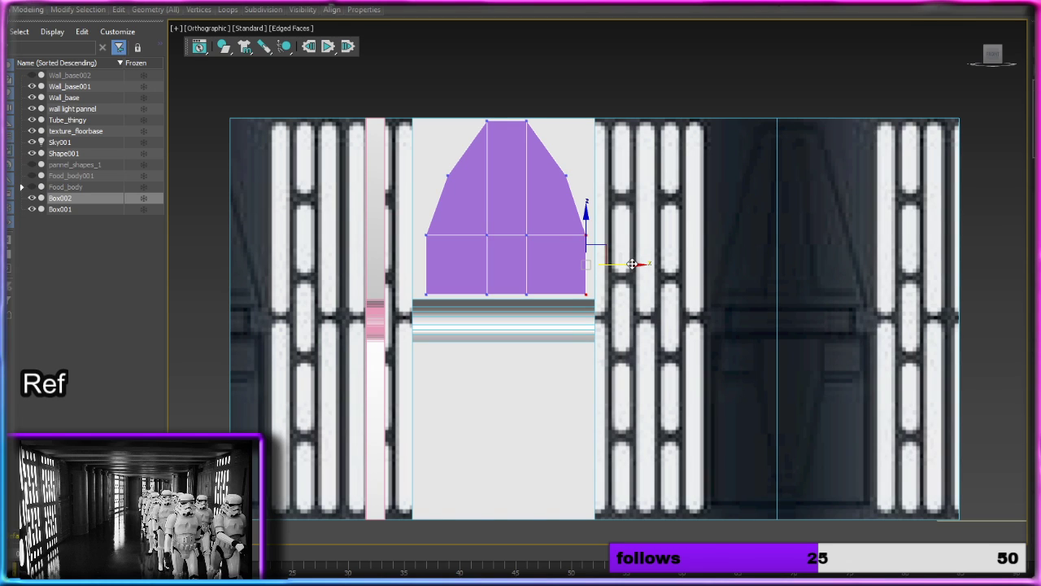
Step: Try raising the middle and bottom centre edges along Z to turn the grid into an arched shape
{"action": "left_click", "coordinate": [509, 236]}
{"action": "key", "text": "2"}
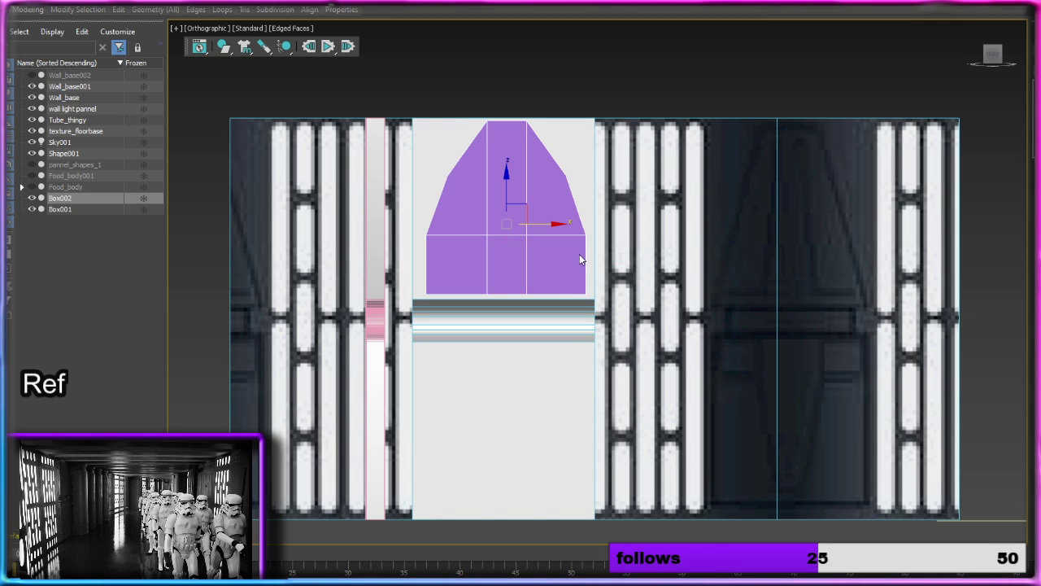
{"action": "left_click_drag", "start_coordinate": [513, 237], "coordinate": [507, 149]}
{"action": "left_click", "coordinate": [513, 293]}
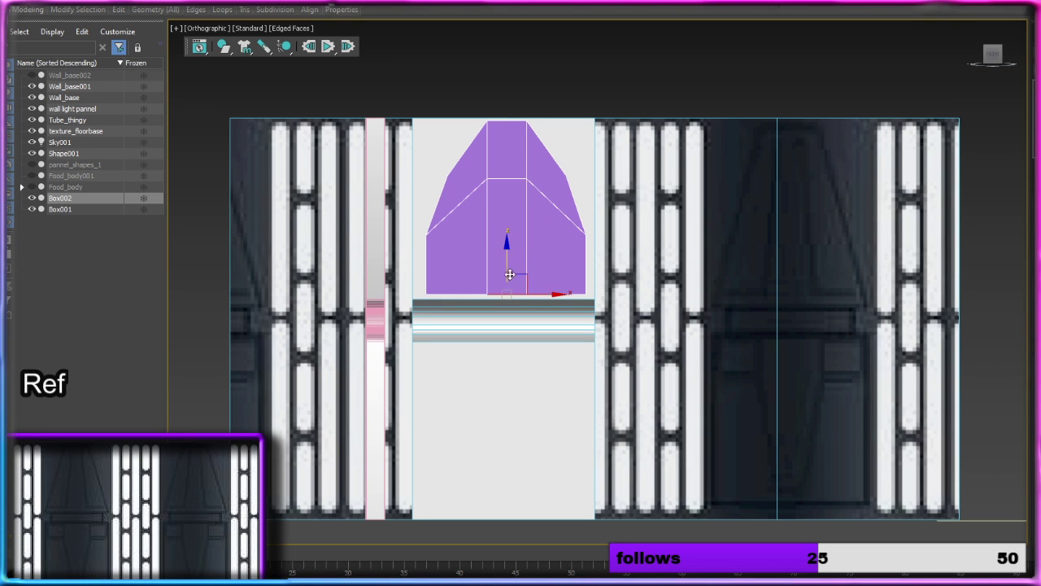
{"action": "left_click_drag", "start_coordinate": [511, 242], "coordinate": [511, 210]}
{"action": "left_click", "coordinate": [510, 293]}
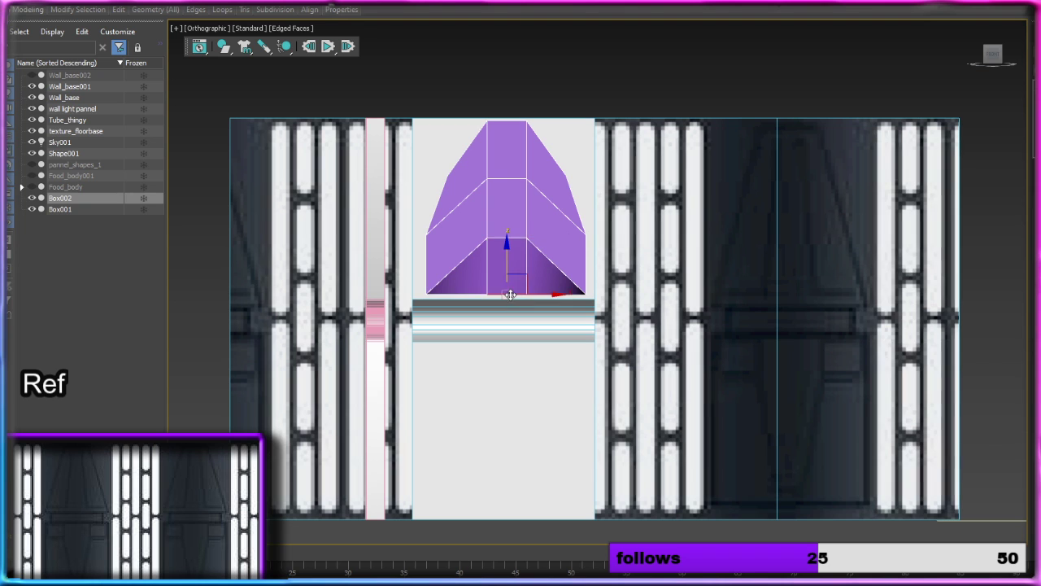
{"action": "left_click_drag", "start_coordinate": [507, 263], "coordinate": [514, 218]}
Step: Undo the centre edge moves and the vertex reshaping back to the plain rectangular box
{"action": "key", "text": "ctrl+z"}
{"action": "key", "text": "ctrl+z"}
{"action": "key", "text": "ctrl+z"}
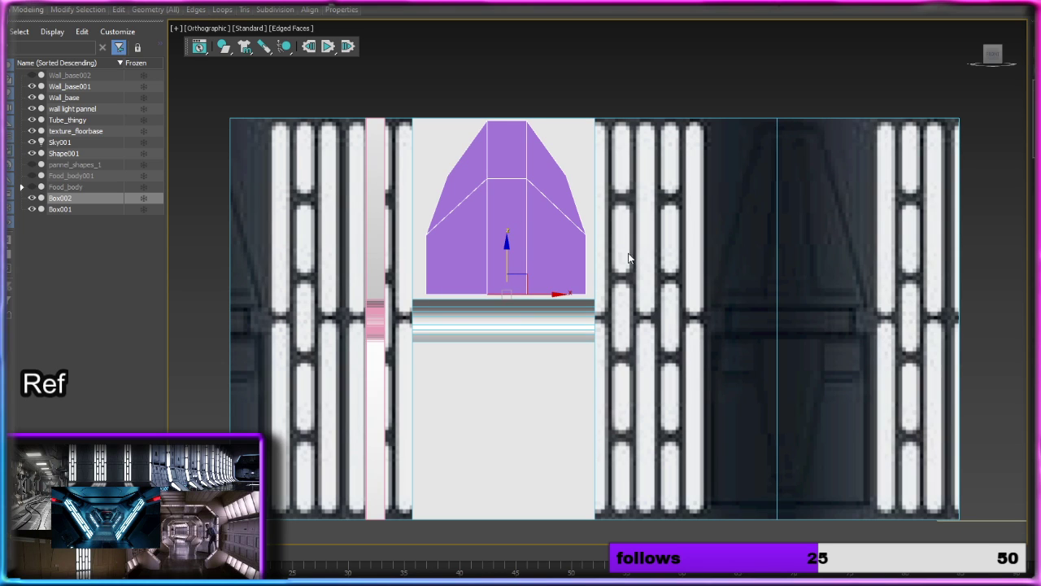
{"action": "left_click", "coordinate": [591, 103]}
{"action": "key", "text": "ctrl+z"}
{"action": "key", "text": "ctrl+z"}
{"action": "key", "text": "ctrl+z"}
{"action": "key", "text": "ctrl+z"}
{"action": "key", "text": "ctrl+z"}
{"action": "key", "text": "ctrl+z"}
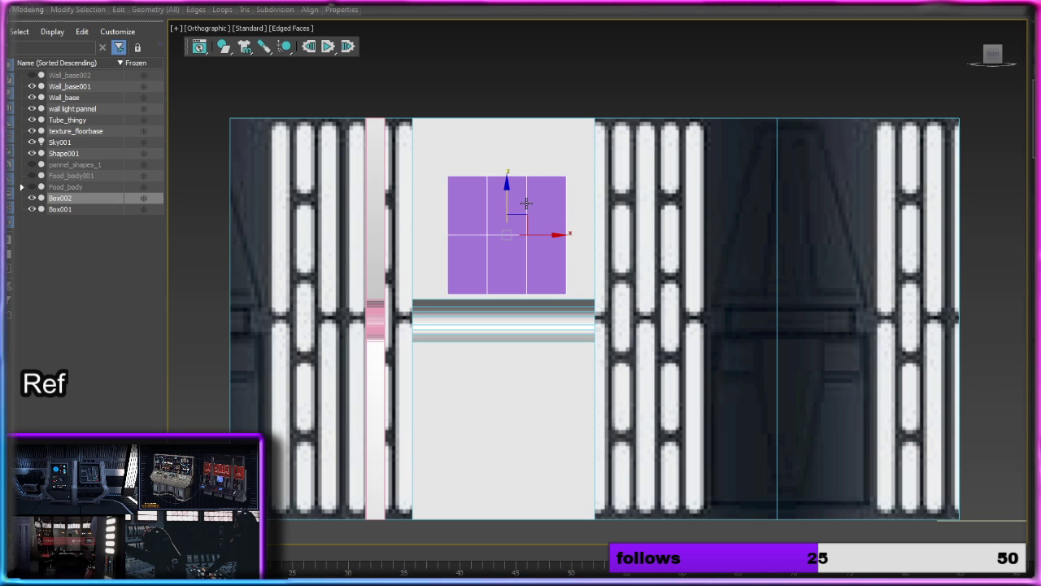
Step: Delete the box's outer back edges to remove its side walls, keeping only the flat front grid
{"action": "double_click", "coordinate": [448, 210]}
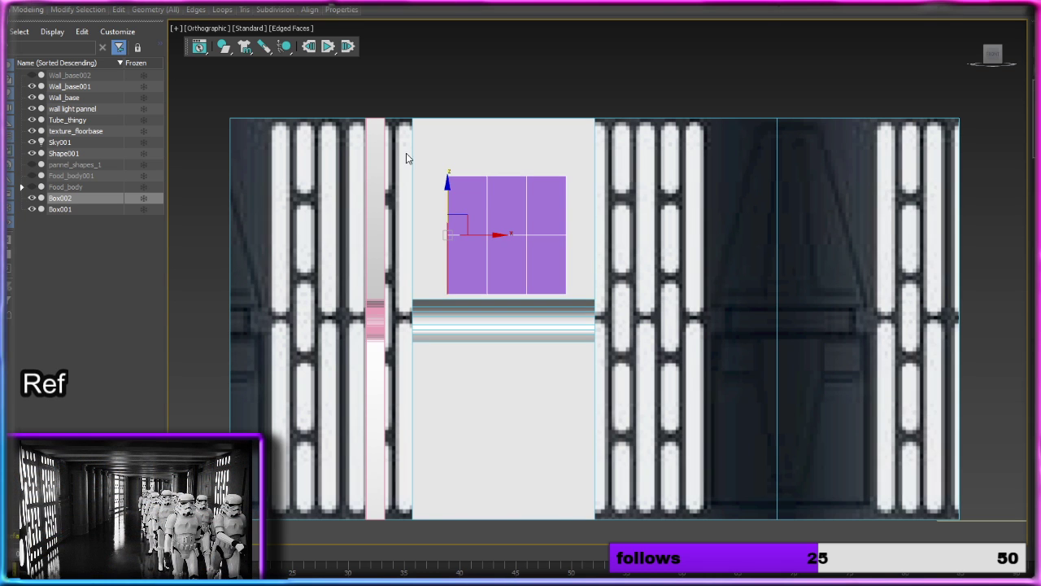
{"action": "left_click_drag", "start_coordinate": [406, 153], "coordinate": [452, 296]}
{"action": "left_click", "coordinate": [521, 138]}
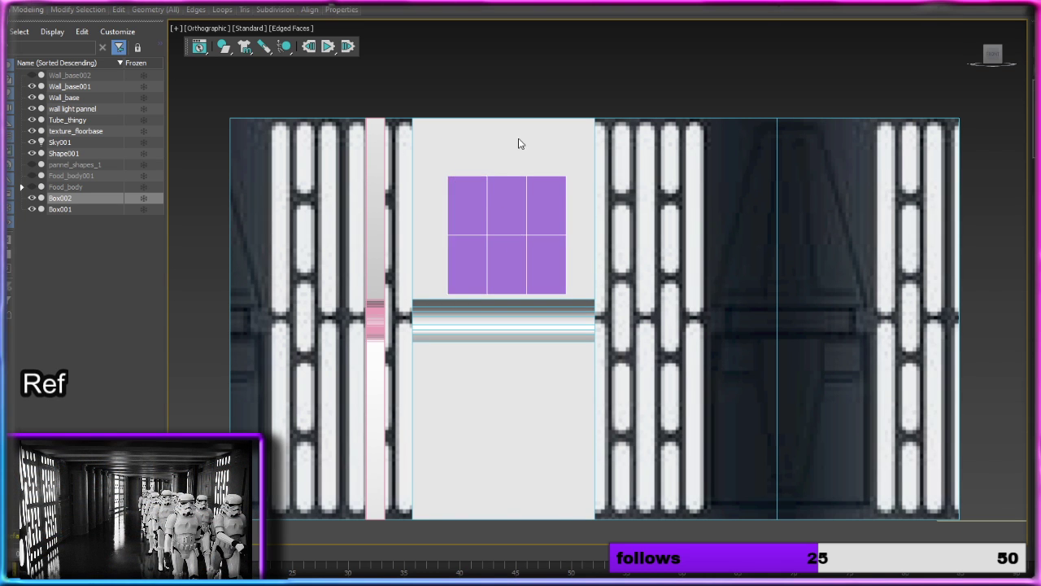
{"action": "middle_click_drag", "start_coordinate": [520, 139], "coordinate": [566, 167], "text": "alt"}
{"action": "left_click", "coordinate": [480, 182]}
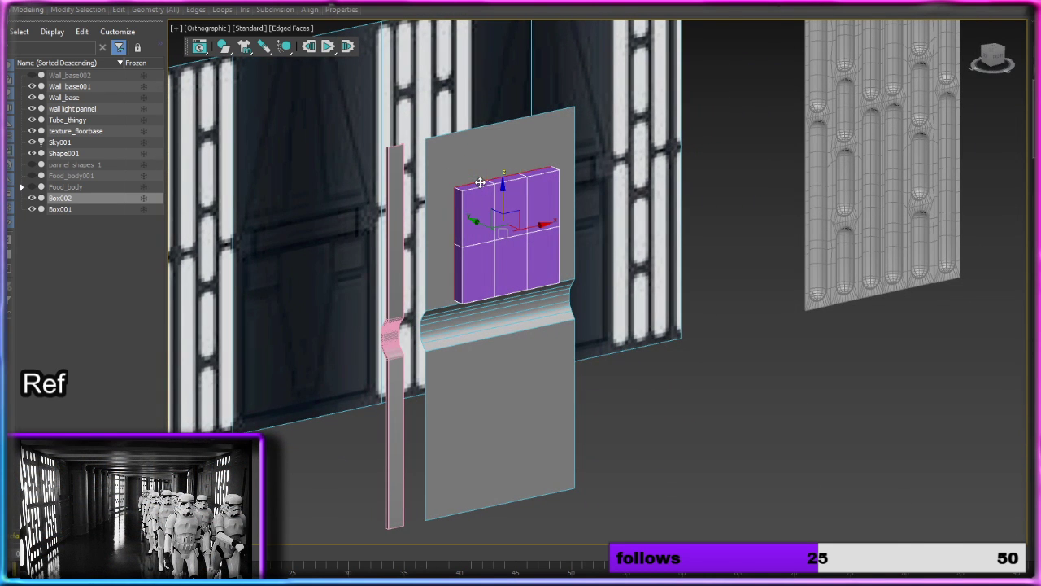
{"action": "key", "text": "Delete"}
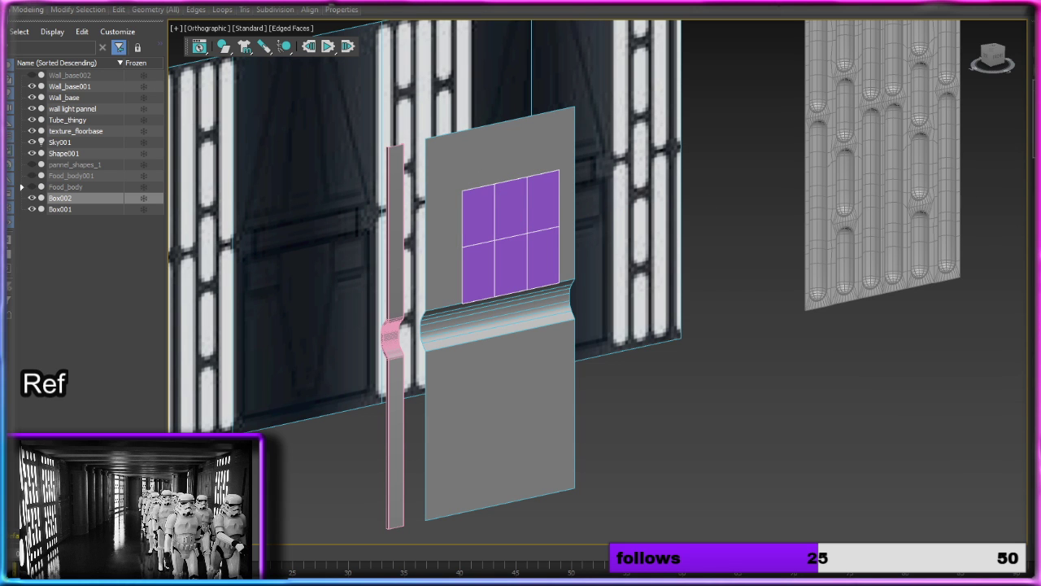
Step: In the front view, raise the two outermost top vertices on the grid's right side to above the grey wall panel's top edge
{"action": "key", "text": "1"}
{"action": "left_click", "coordinate": [998, 57]}
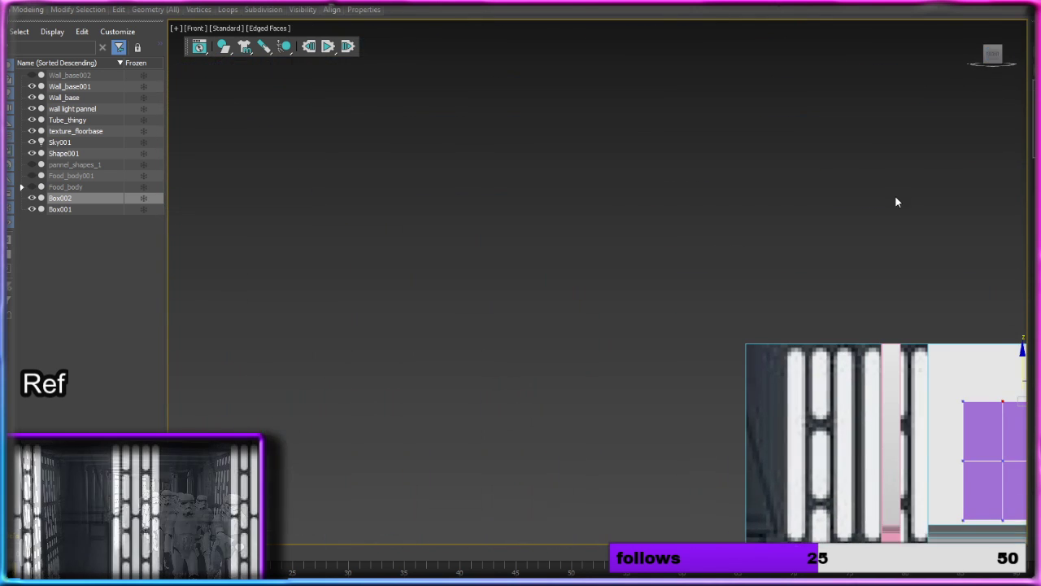
{"action": "key", "text": "z"}
{"action": "scroll", "coordinate": [825, 281], "scroll_direction": "down", "scroll_amount": 10}
{"action": "middle_click_drag", "start_coordinate": [844, 280], "coordinate": [557, 169]}
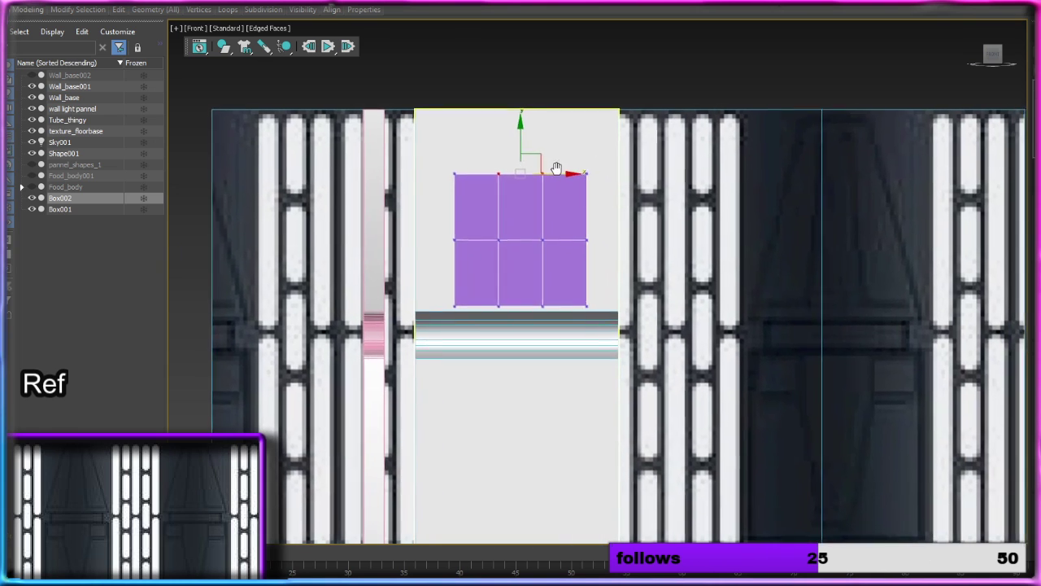
{"action": "scroll", "coordinate": [547, 171], "scroll_direction": "up", "scroll_amount": 2}
{"action": "scroll", "coordinate": [544, 117], "scroll_direction": "down", "scroll_amount": 2}
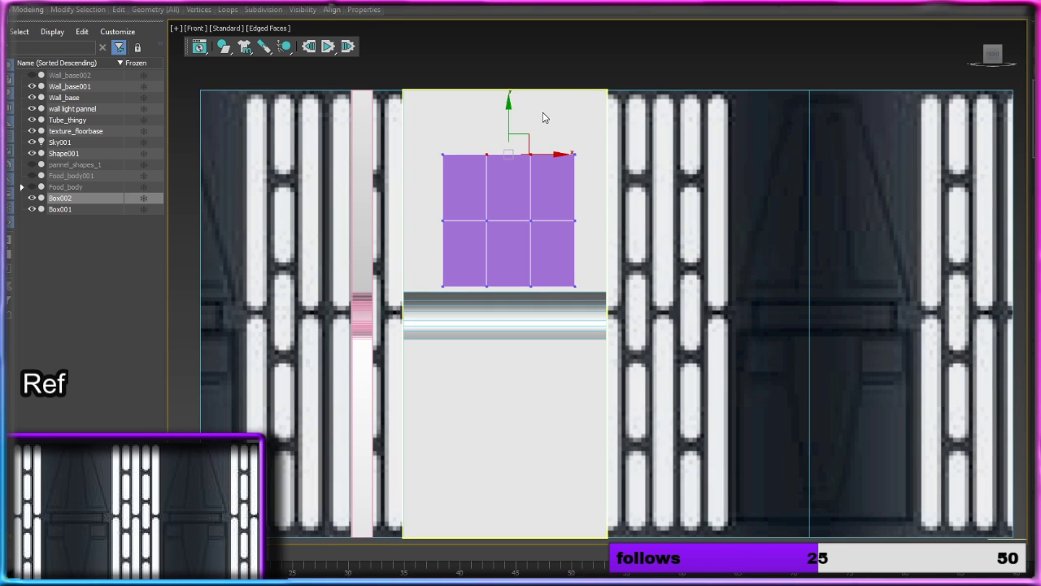
{"action": "left_click", "coordinate": [544, 118]}
{"action": "left_click_drag", "start_coordinate": [562, 167], "coordinate": [577, 170]}
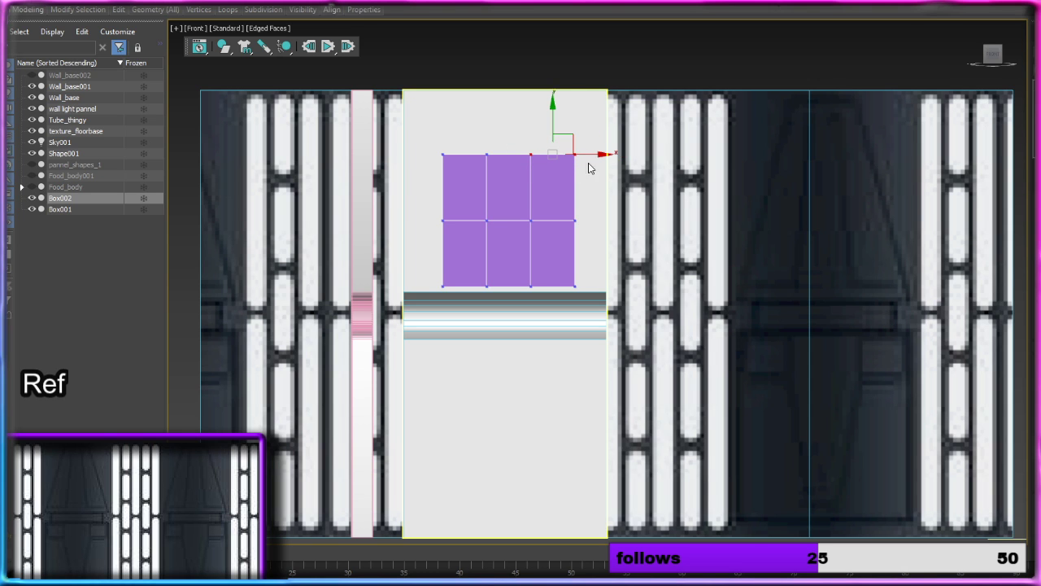
{"action": "left_click_drag", "start_coordinate": [551, 124], "coordinate": [563, 31]}
Step: Raise the second top vertex to form the peak and lower the grid's outer right corner to its former height
{"action": "left_click_drag", "start_coordinate": [498, 187], "coordinate": [499, 186]}
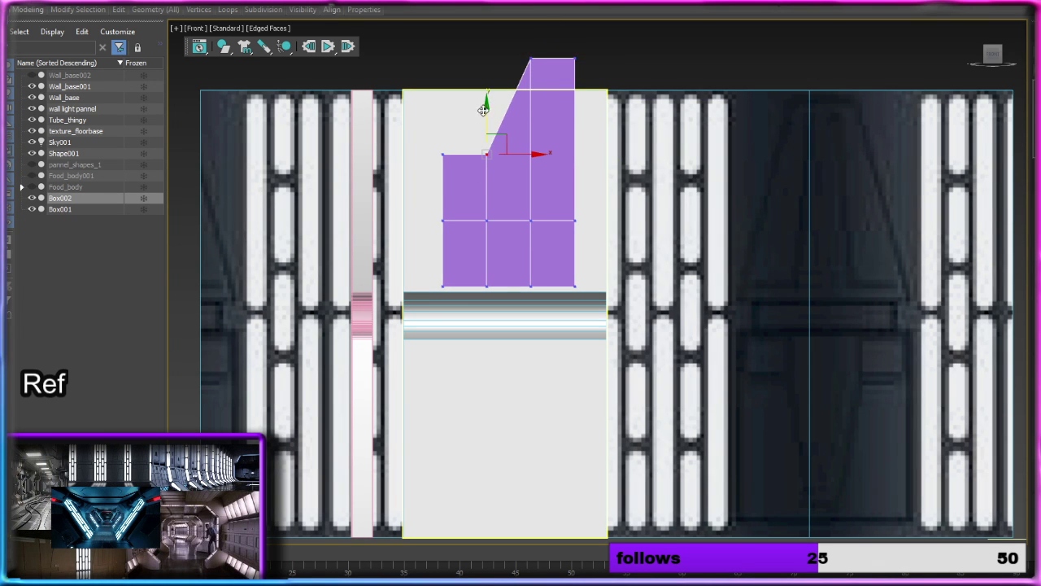
{"action": "left_click_drag", "start_coordinate": [491, 89], "coordinate": [492, 3]}
{"action": "left_click_drag", "start_coordinate": [563, 50], "coordinate": [575, 130]}
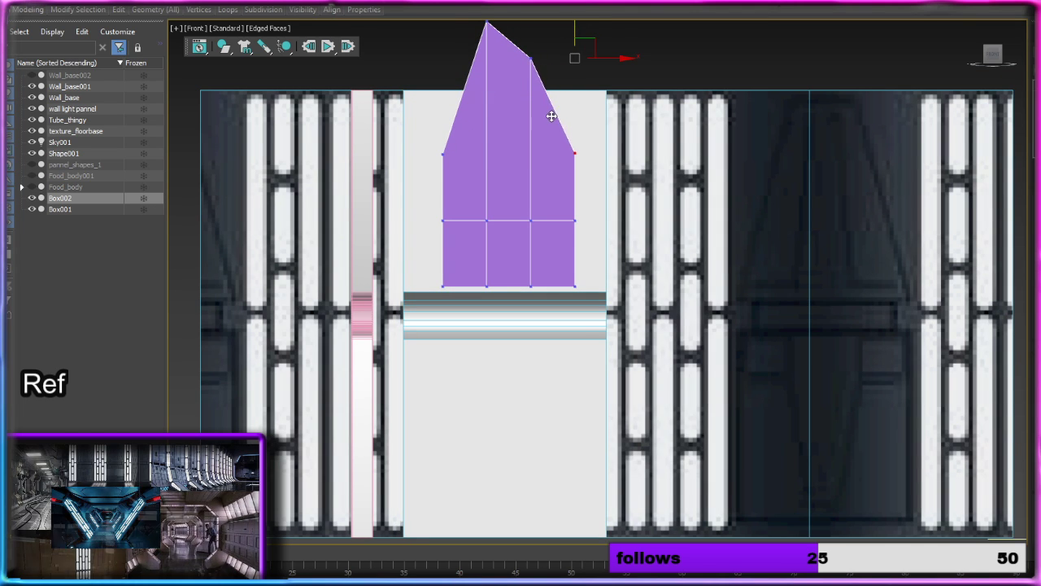
Step: Move the grid's middle and bottom right-side vertices outward along X to form a widening slope
{"action": "left_click", "coordinate": [574, 219]}
{"action": "left_click_drag", "start_coordinate": [609, 221], "coordinate": [645, 222]}
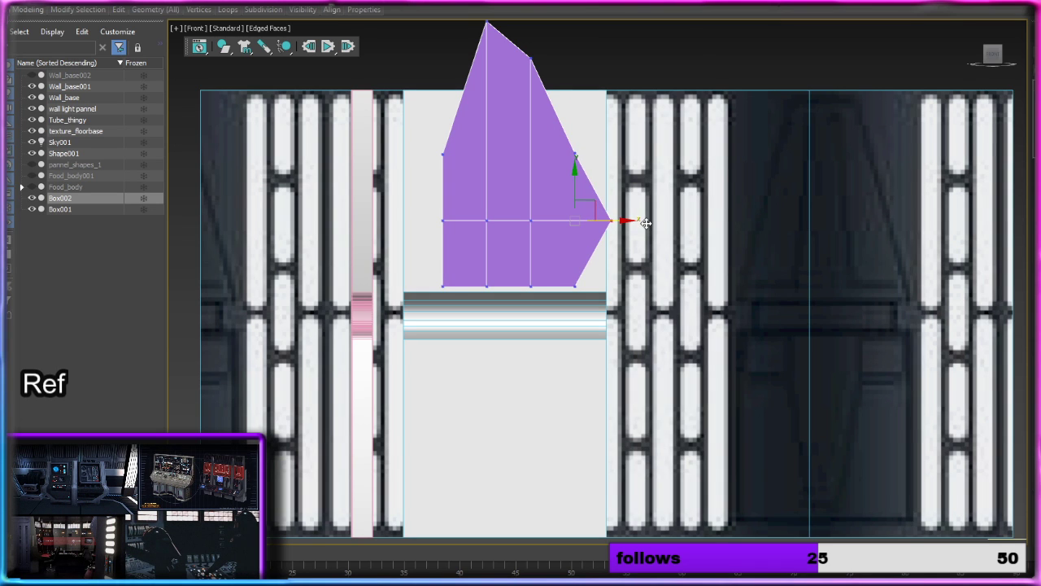
{"action": "left_click", "coordinate": [575, 286]}
{"action": "left_click_drag", "start_coordinate": [614, 286], "coordinate": [683, 285]}
Step: Lower the third top vertex and adjust the upper outer vertex so both follow the sloping right side
{"action": "left_click", "coordinate": [532, 59]}
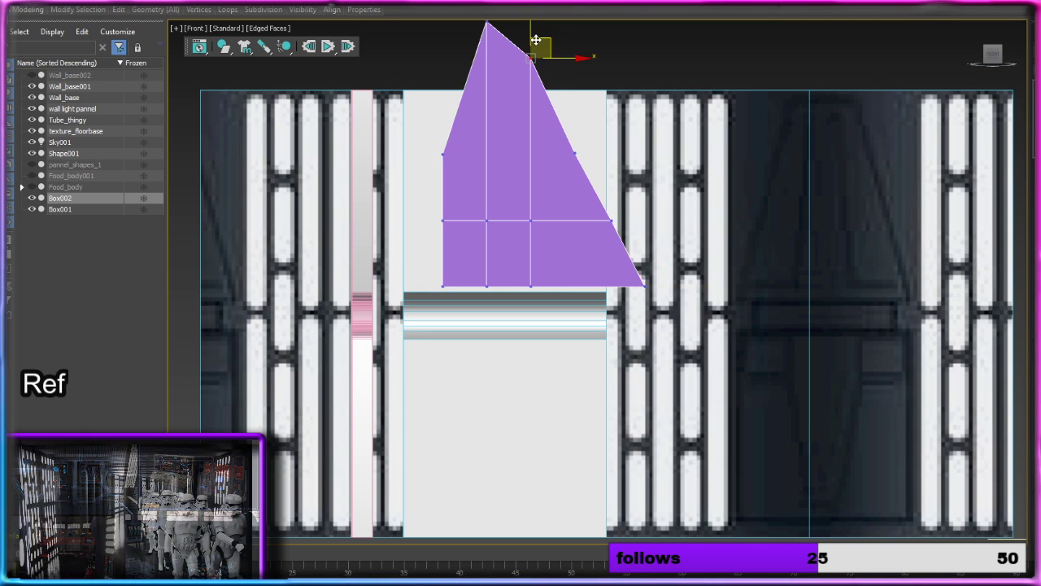
{"action": "left_click_drag", "start_coordinate": [530, 37], "coordinate": [527, 58]}
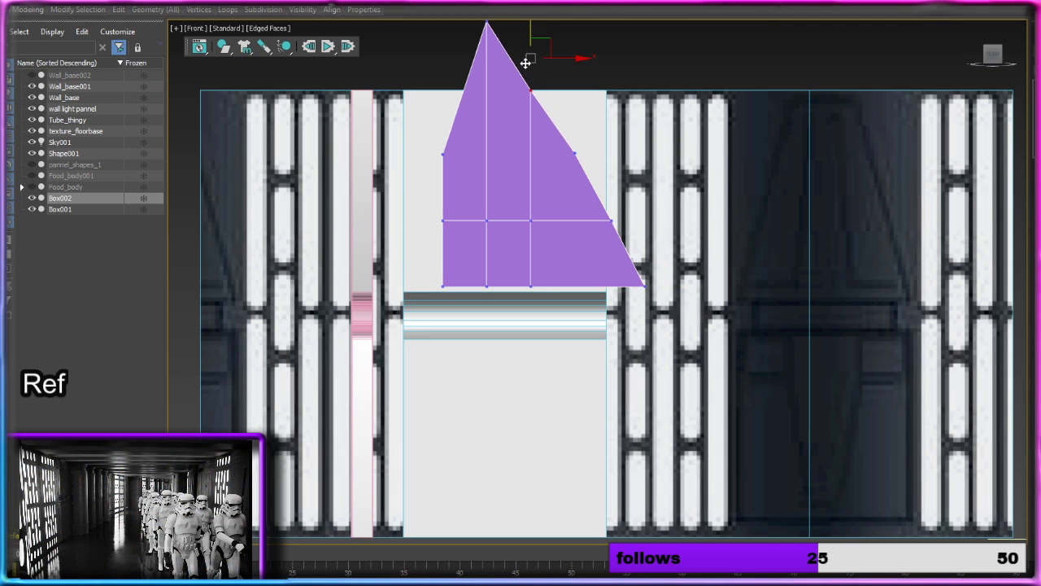
{"action": "left_click", "coordinate": [575, 154]}
{"action": "left_click_drag", "start_coordinate": [574, 108], "coordinate": [574, 113]}
Step: Raise the grid's top-left vertex level with the peak to give the shape a flat top
{"action": "left_click", "coordinate": [444, 155]}
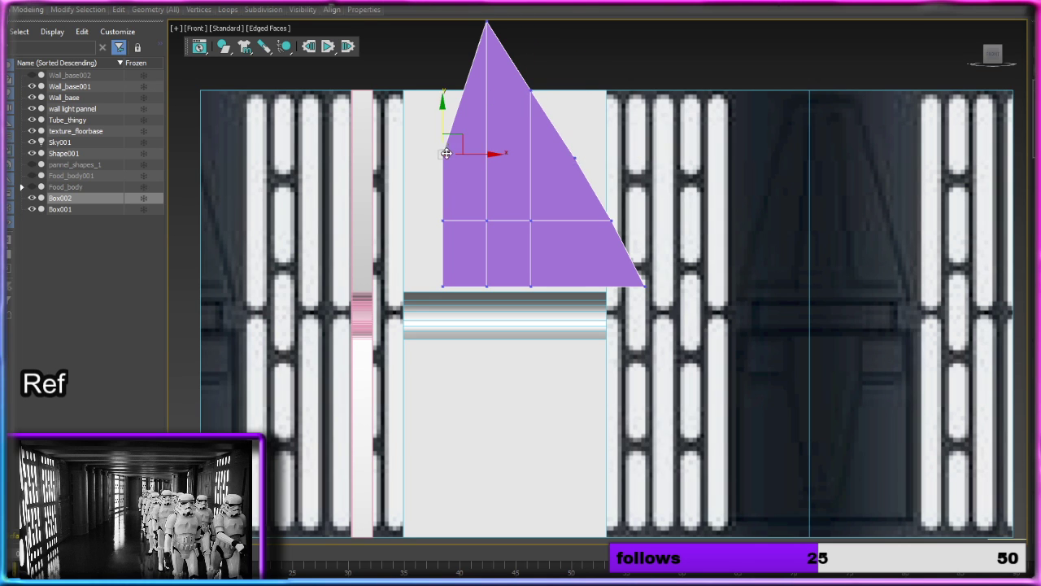
{"action": "middle_click_drag", "start_coordinate": [495, 118], "coordinate": [538, 180]}
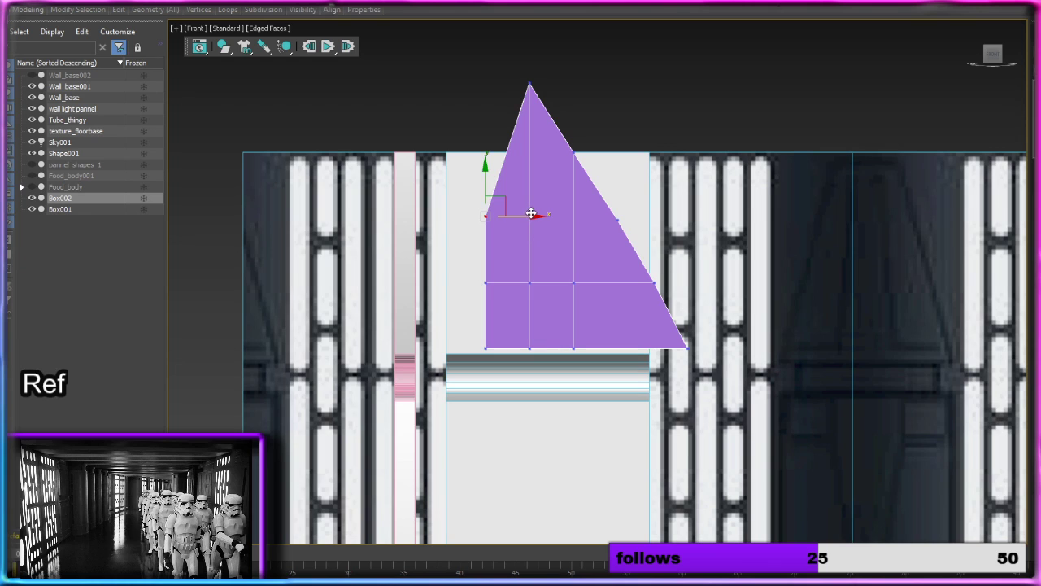
{"action": "left_click_drag", "start_coordinate": [530, 214], "coordinate": [512, 52]}
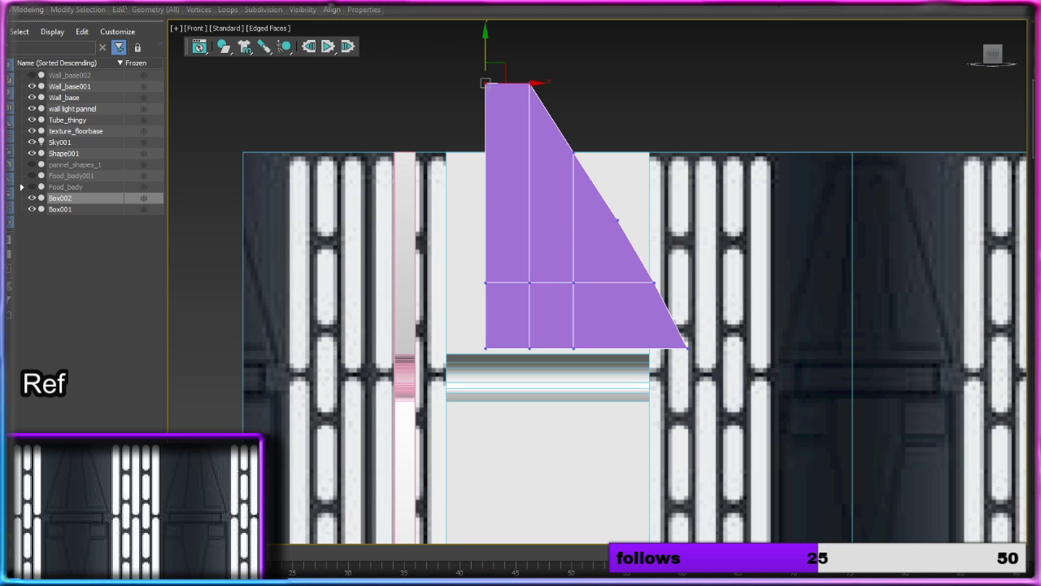
Step: Insert an edge loop just below the shape's top edge, continuing down along the upper slope
{"action": "mouse_move", "coordinate": [118, 9]}
{"action": "left_click", "coordinate": [221, 37]}
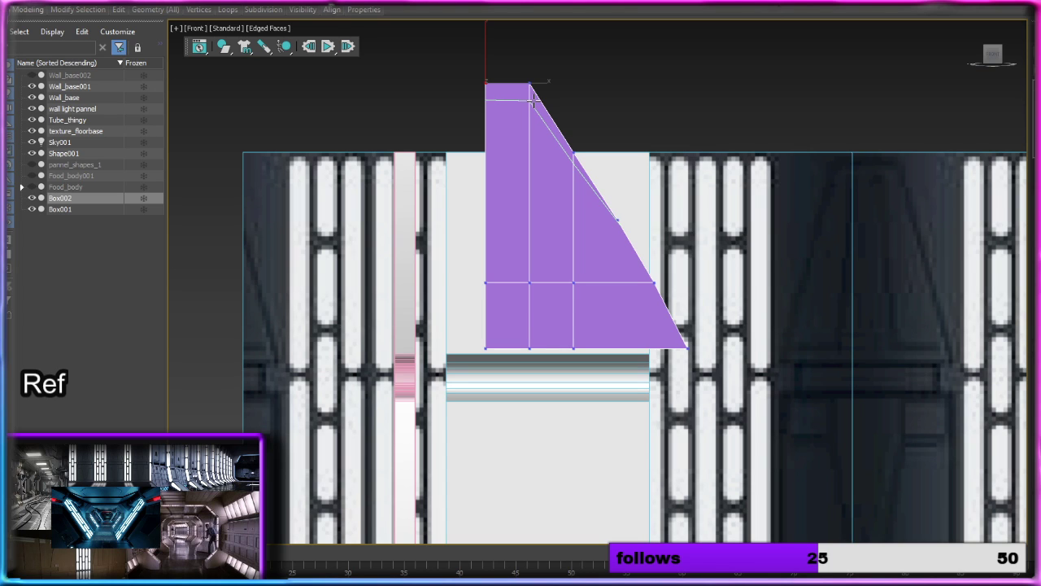
{"action": "left_click", "coordinate": [533, 100]}
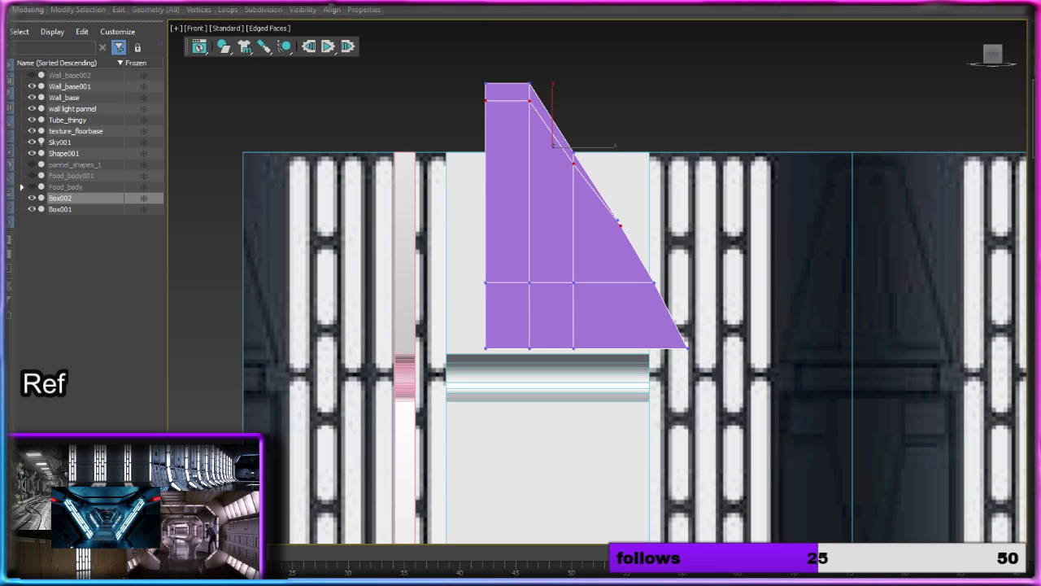
Step: Extrude the short left edge above the new loop outward along X to form a small horizontal arm
{"action": "key", "text": "2"}
{"action": "left_click", "coordinate": [486, 92]}
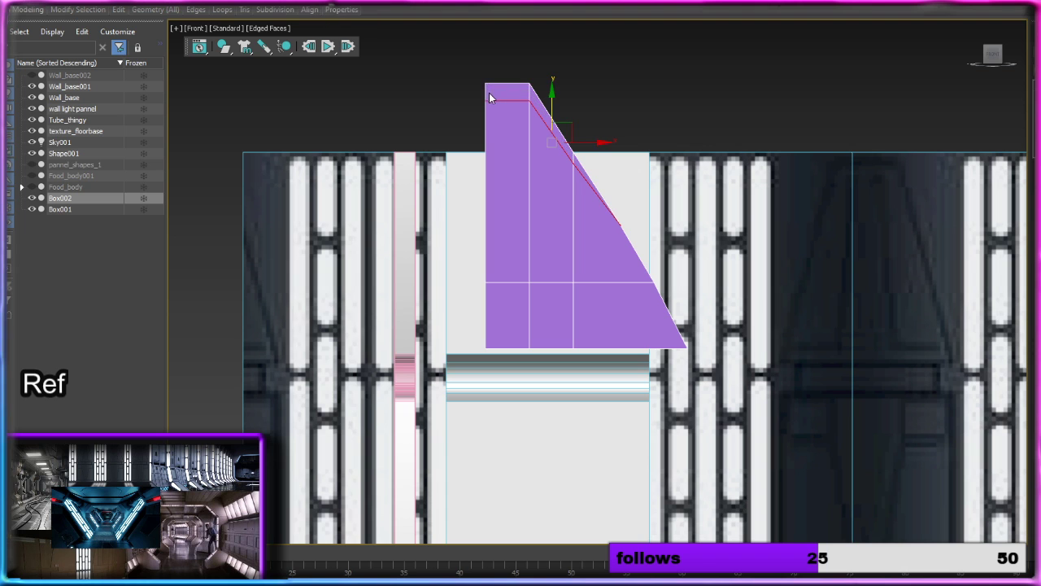
{"action": "left_click_drag", "start_coordinate": [486, 91], "coordinate": [477, 92], "text": "shift"}
{"action": "middle_click_drag", "start_coordinate": [626, 156], "coordinate": [602, 107]}
Step: Scale the whole shape down, mostly in width, and move it into the right half of the grey panel's upper section
{"action": "key", "text": "2"}
{"action": "scroll", "coordinate": [862, 183], "scroll_direction": "down", "scroll_amount": 2}
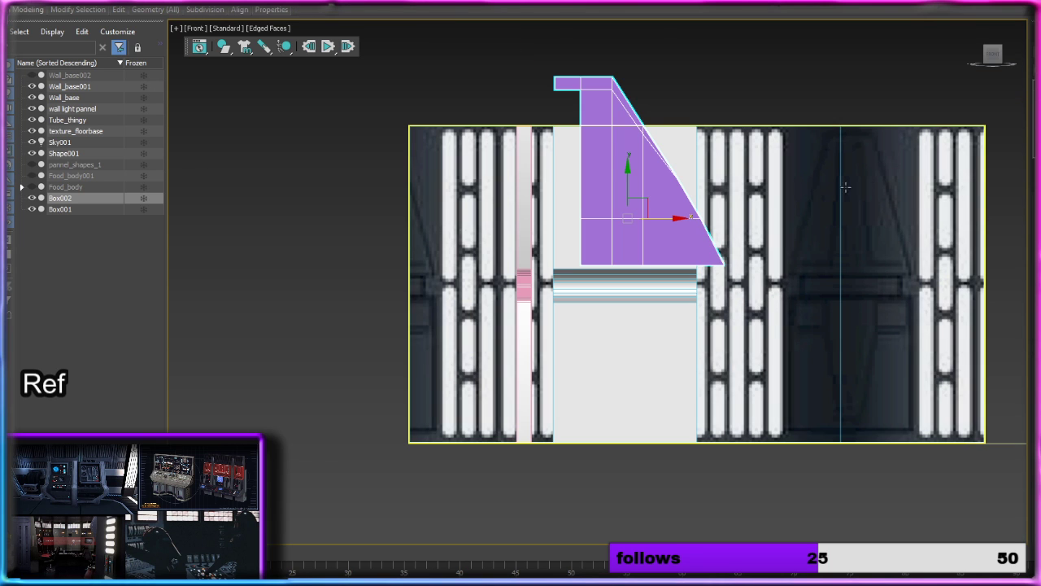
{"action": "key", "text": "r"}
{"action": "scroll", "coordinate": [676, 195], "scroll_direction": "up", "scroll_amount": 2}
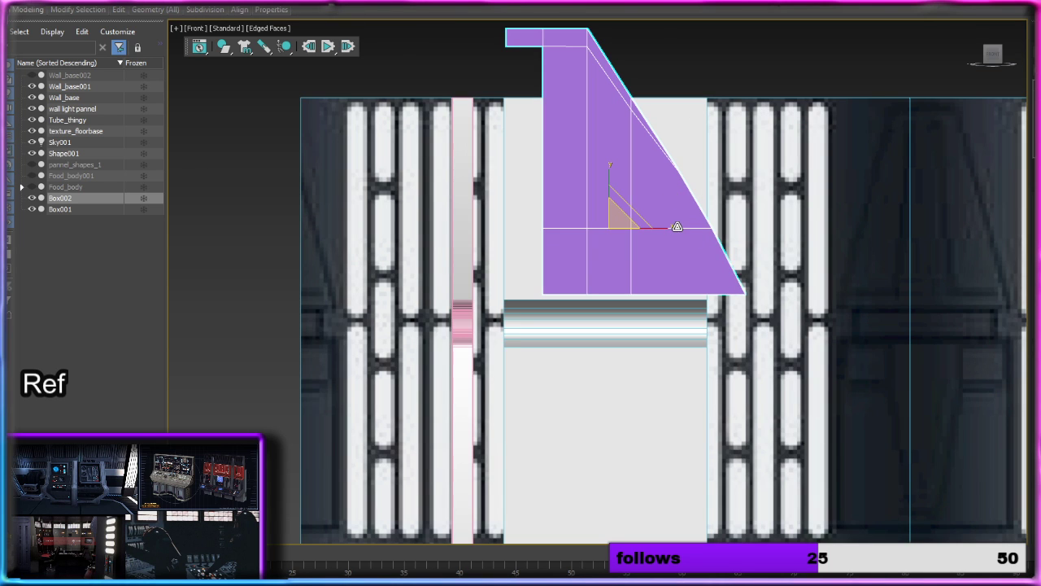
{"action": "left_click_drag", "start_coordinate": [657, 226], "coordinate": [617, 237]}
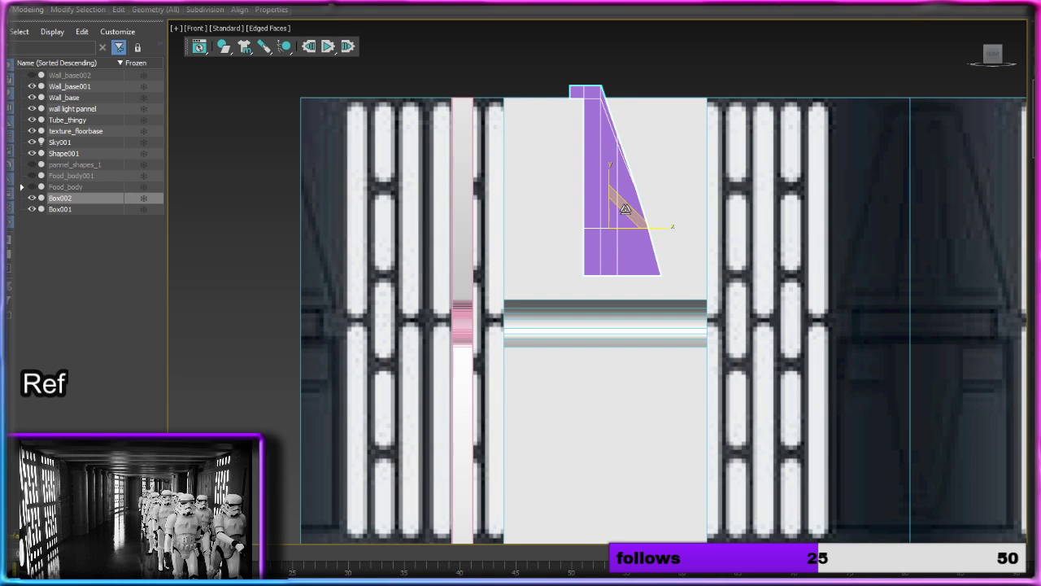
{"action": "left_click_drag", "start_coordinate": [609, 168], "coordinate": [608, 177]}
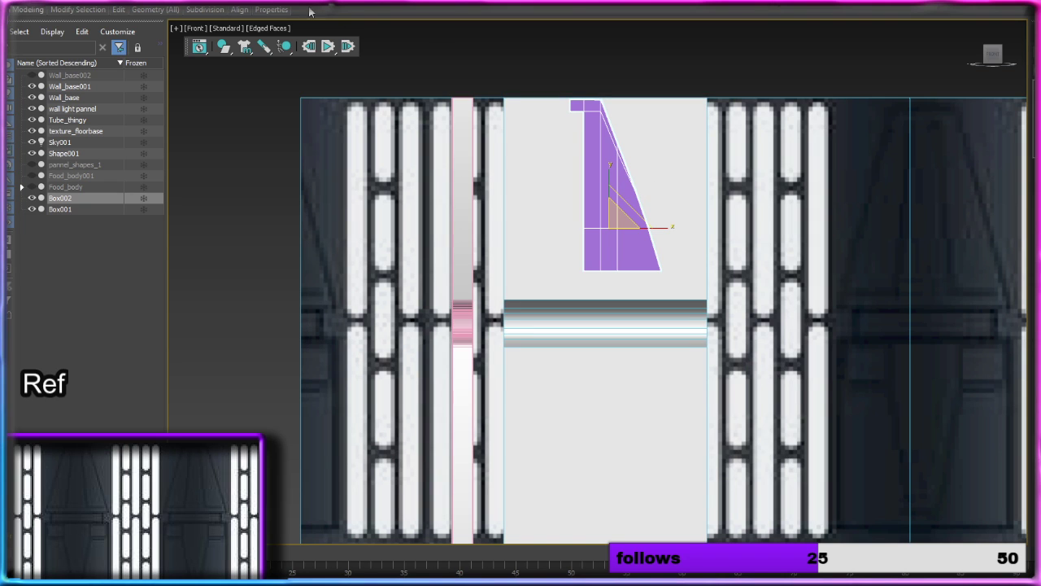
{"action": "key", "text": "w"}
{"action": "left_click_drag", "start_coordinate": [619, 206], "coordinate": [649, 205]}
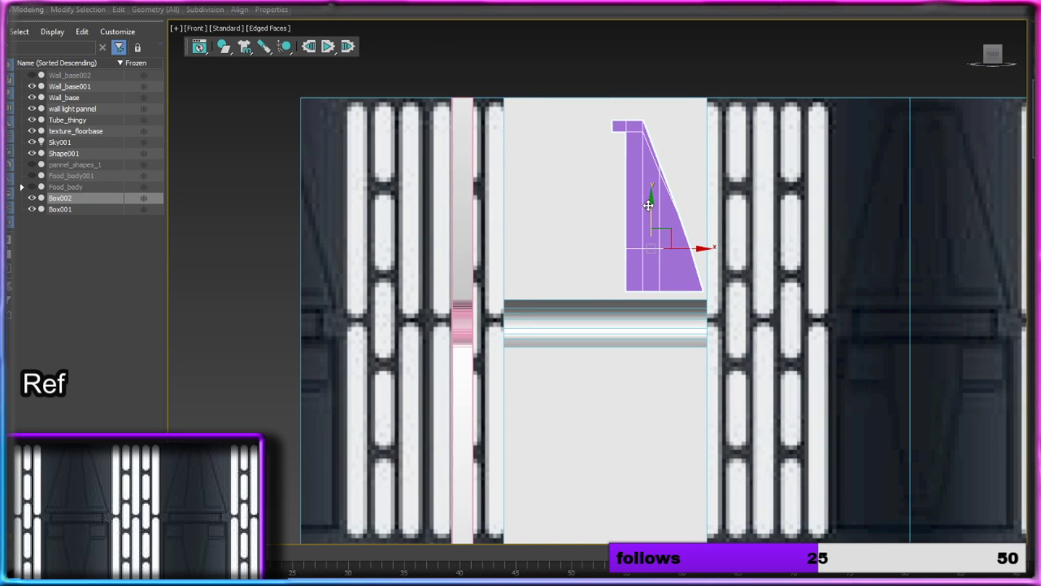
Step: Move the end edge of the top arm further left along X to lengthen the arm
{"action": "key", "text": "2"}
{"action": "scroll", "coordinate": [657, 135], "scroll_direction": "up", "scroll_amount": 4}
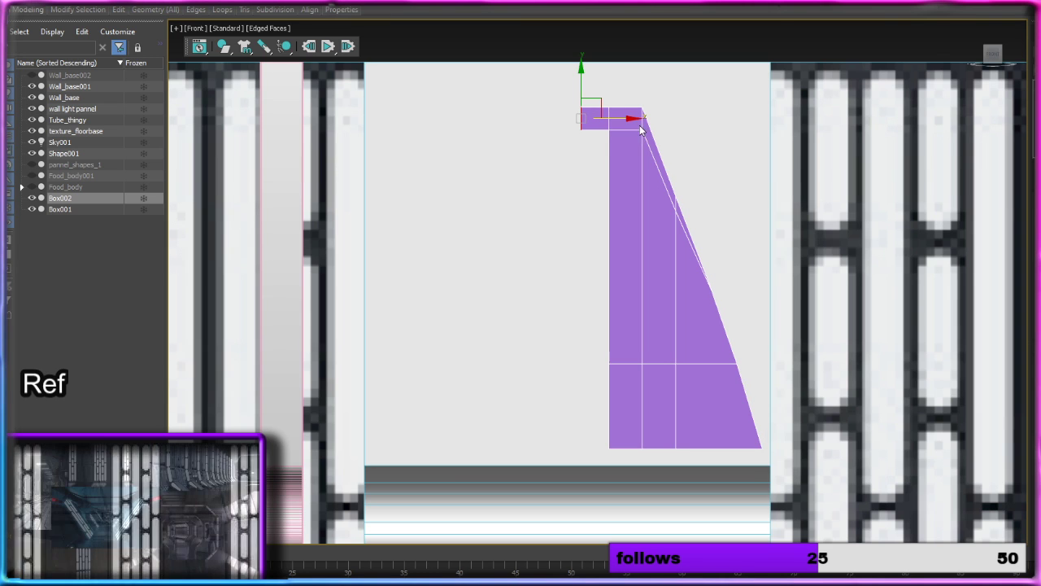
{"action": "left_click_drag", "start_coordinate": [633, 119], "coordinate": [585, 120]}
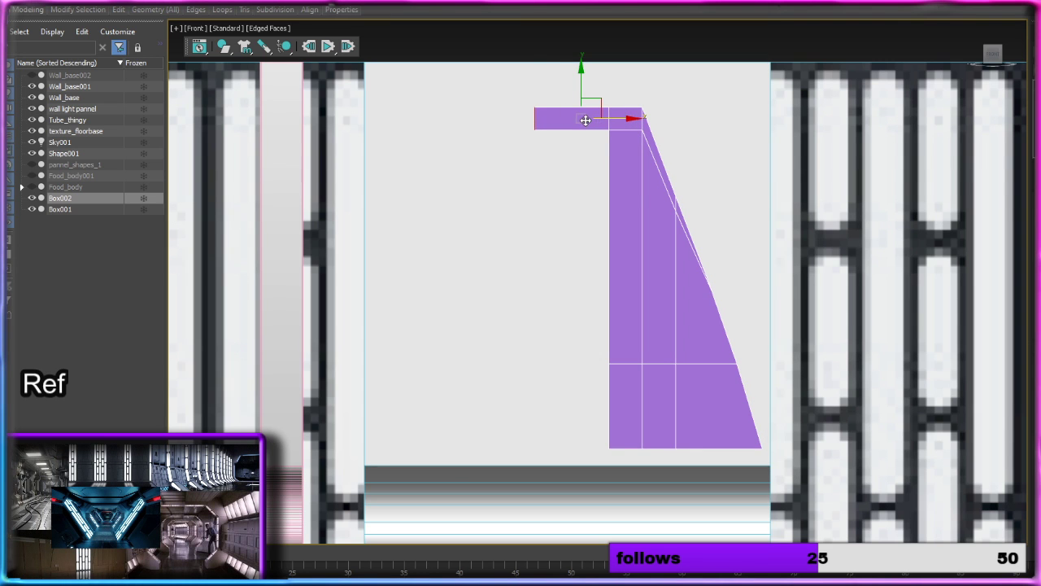
Step: Try moving the three outer vertices of the upper slope outward to widen the thin border strip evenly
{"action": "left_click", "coordinate": [739, 133]}
{"action": "key", "text": "1"}
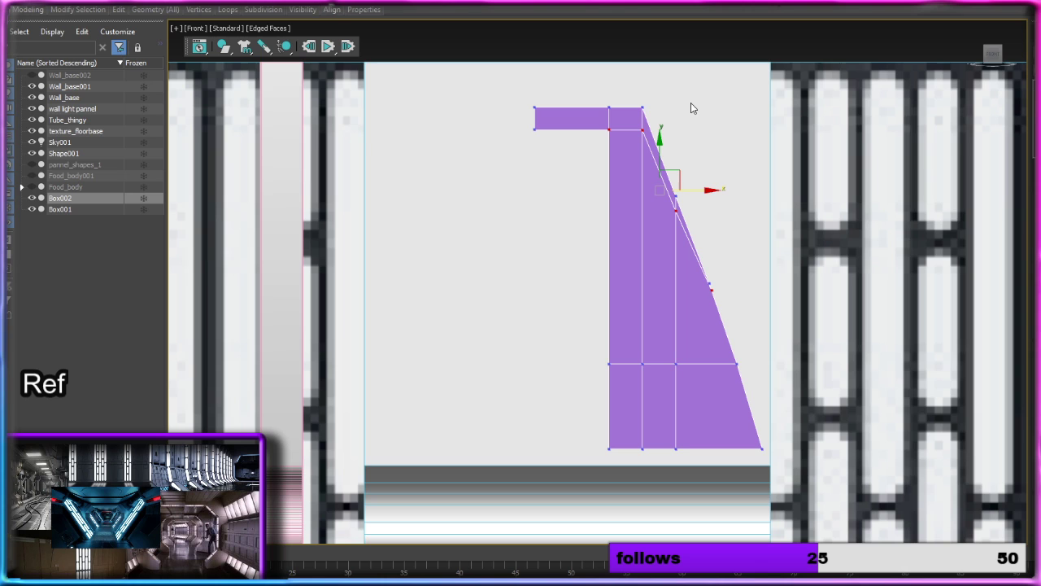
{"action": "left_click", "coordinate": [642, 107]}
{"action": "left_click_drag", "start_coordinate": [679, 111], "coordinate": [702, 110]}
{"action": "left_click", "coordinate": [676, 193]}
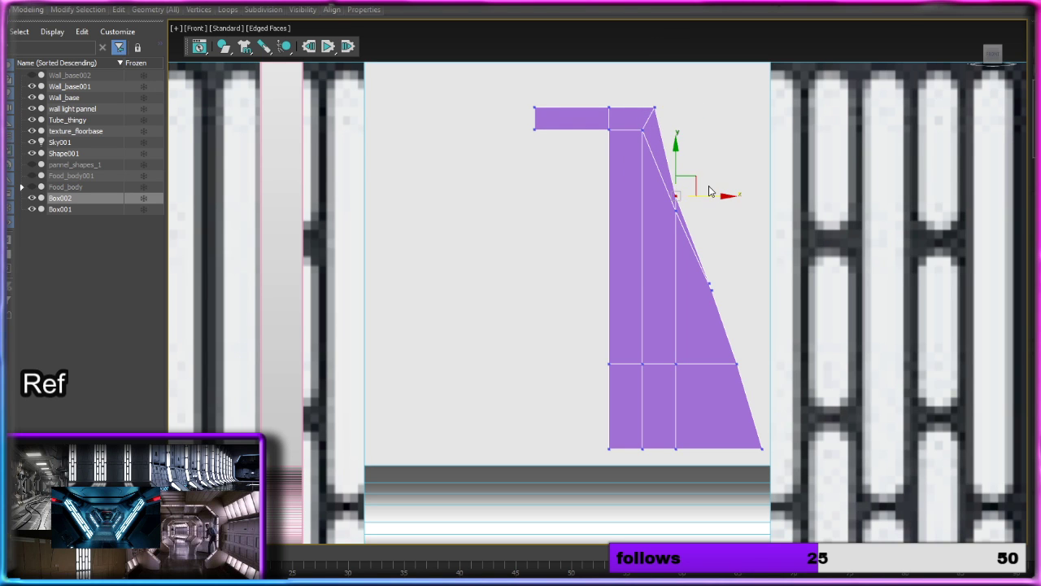
{"action": "left_click_drag", "start_coordinate": [677, 194], "coordinate": [690, 195]}
{"action": "left_click", "coordinate": [712, 286]}
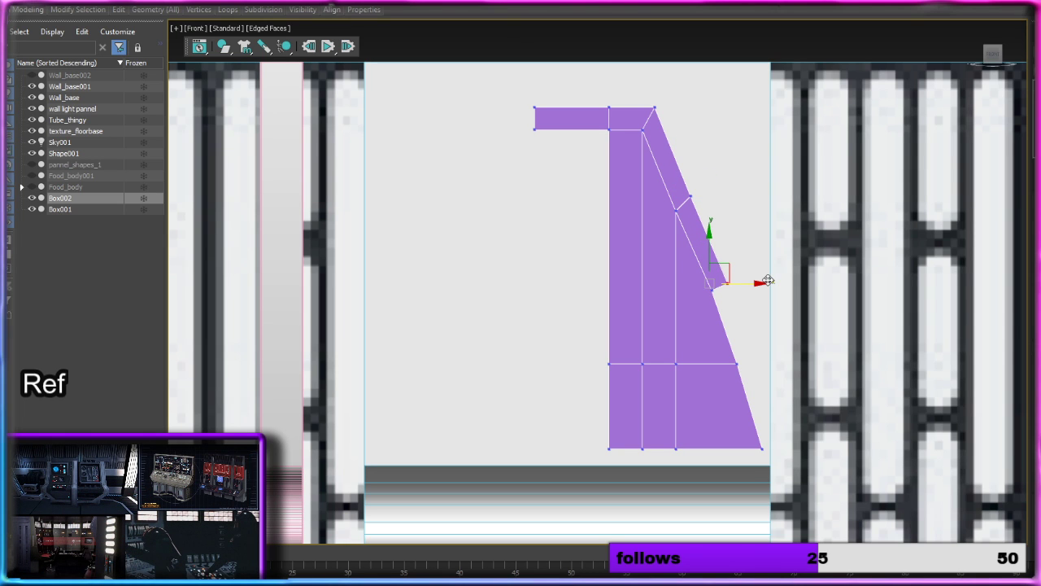
{"action": "left_click_drag", "start_coordinate": [768, 279], "coordinate": [771, 282]}
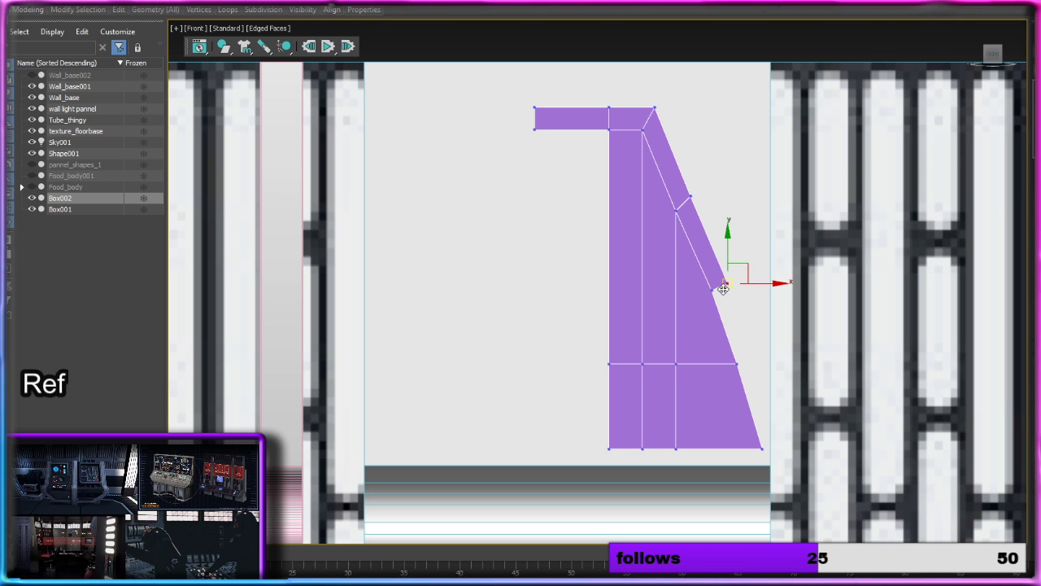
{"action": "mouse_move", "coordinate": [729, 252]}
{"action": "left_mouse_down"}
{"action": "mouse_move", "coordinate": [727, 198]}
{"action": "mouse_move", "coordinate": [722, 260]}
{"action": "left_mouse_up"}
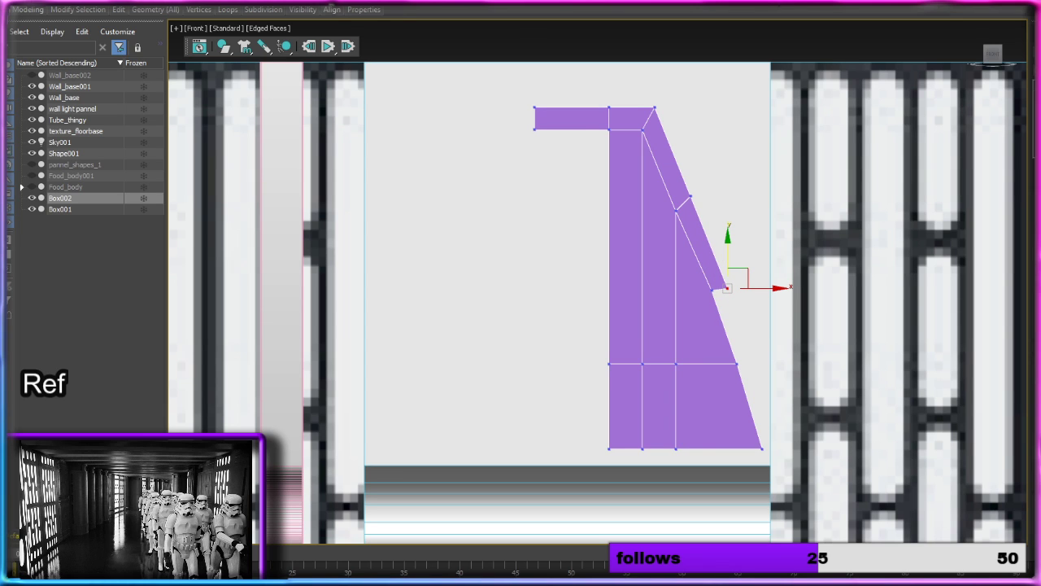
Step: Delete the two border polygons along the upper slope
{"action": "key", "text": "4"}
{"action": "left_click", "coordinate": [710, 268]}
{"action": "left_click", "coordinate": [674, 188], "text": "ctrl"}
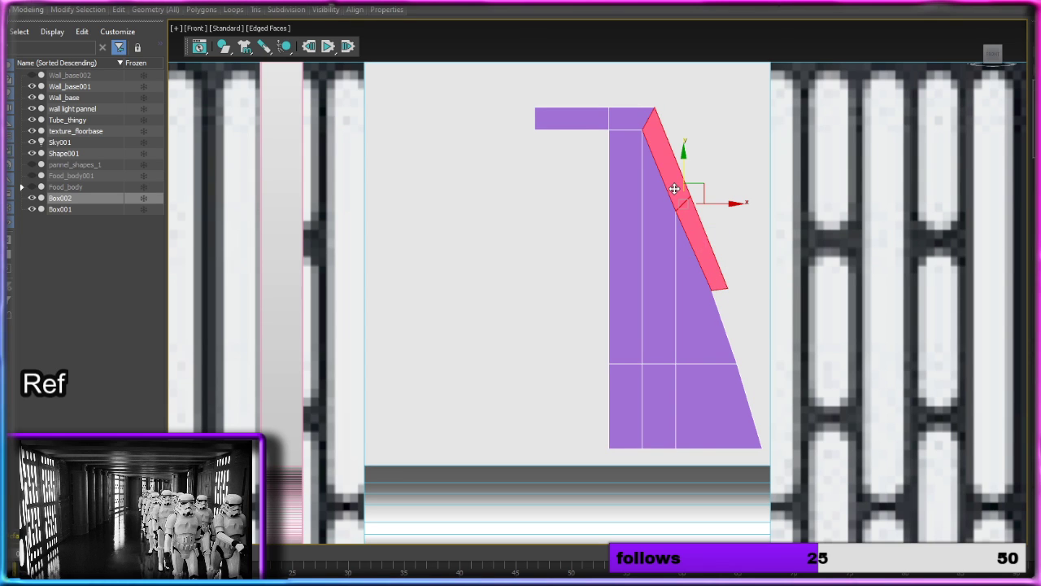
{"action": "key", "text": "Delete"}
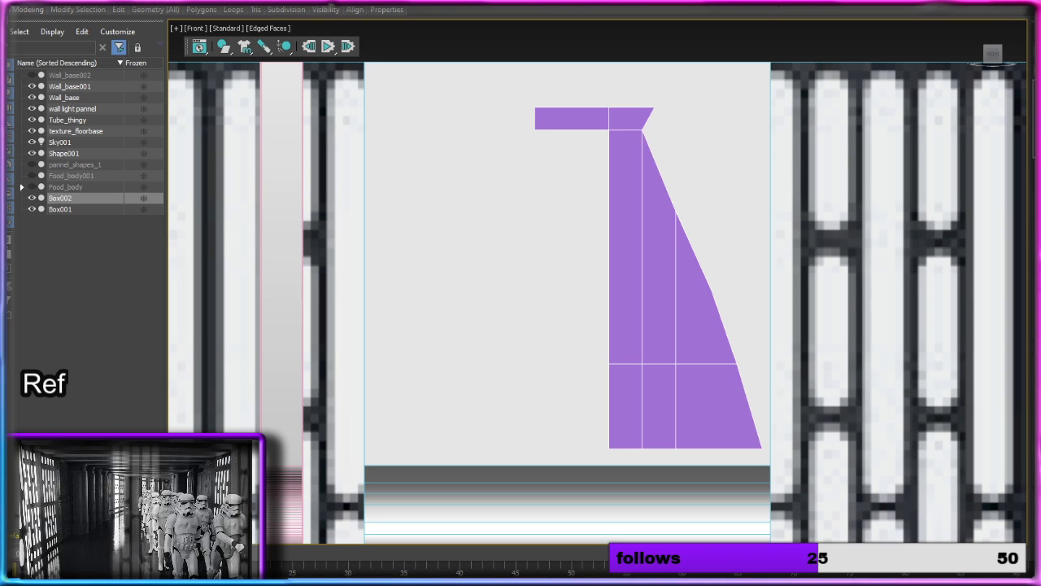
Step: Move the two upper slope vertices outward along X to straighten the slope, and pull the top corner vertex inward to bevel it
{"action": "key", "text": "1"}
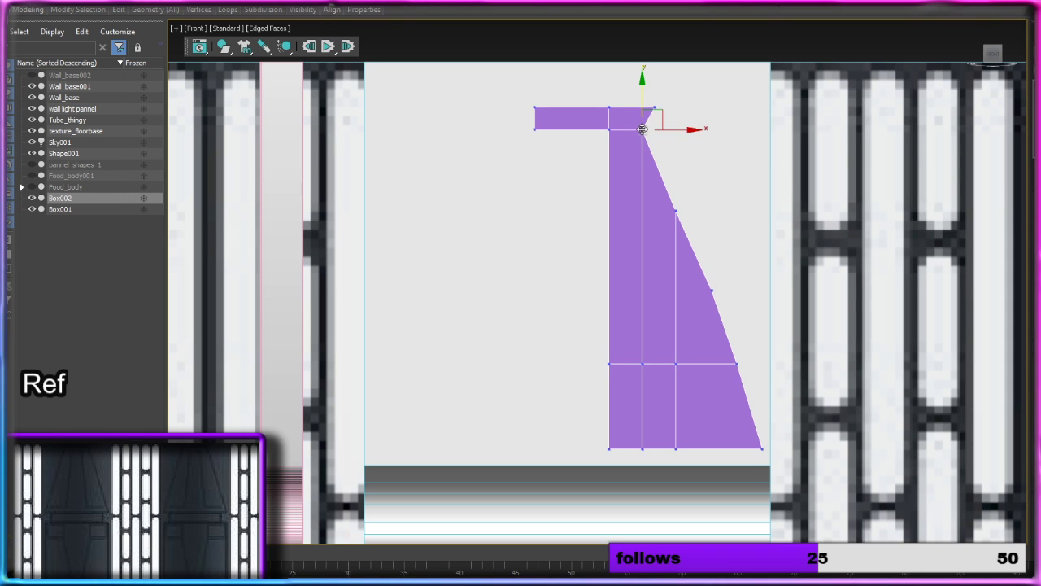
{"action": "left_click_drag", "start_coordinate": [679, 129], "coordinate": [696, 129]}
{"action": "left_click", "coordinate": [673, 211]}
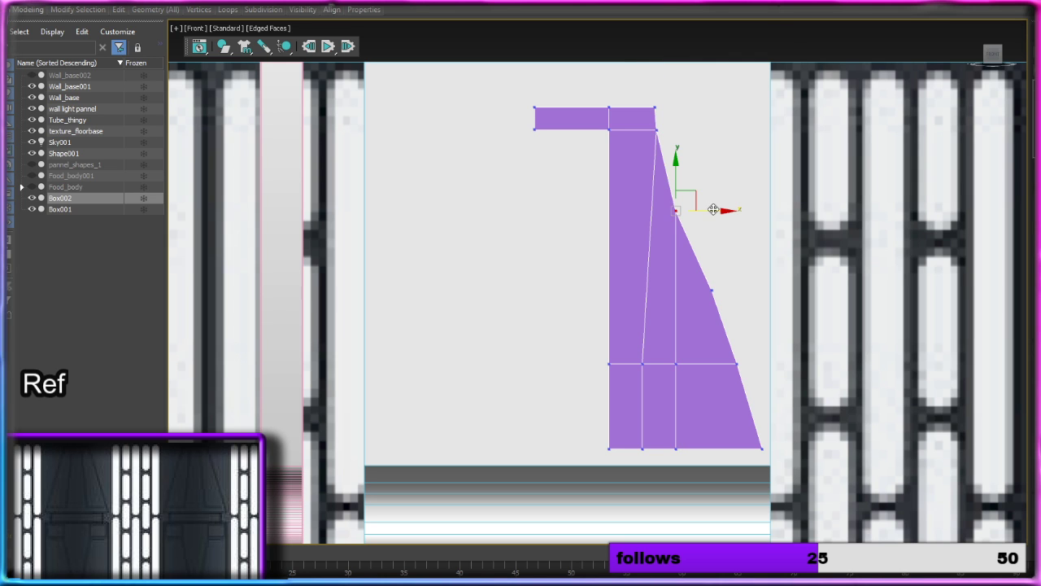
{"action": "left_click_drag", "start_coordinate": [714, 211], "coordinate": [724, 212]}
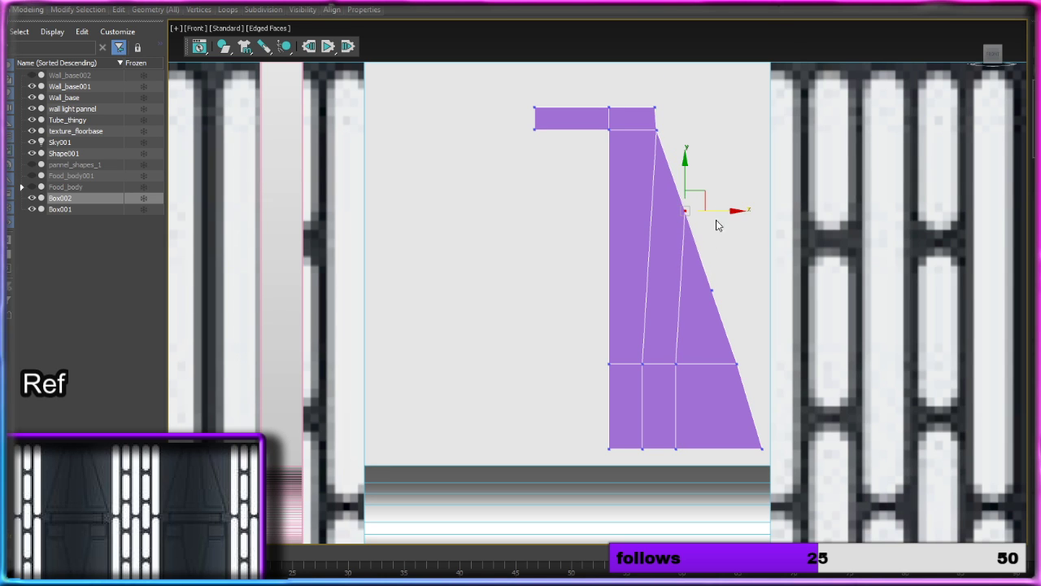
{"action": "left_click", "coordinate": [713, 291]}
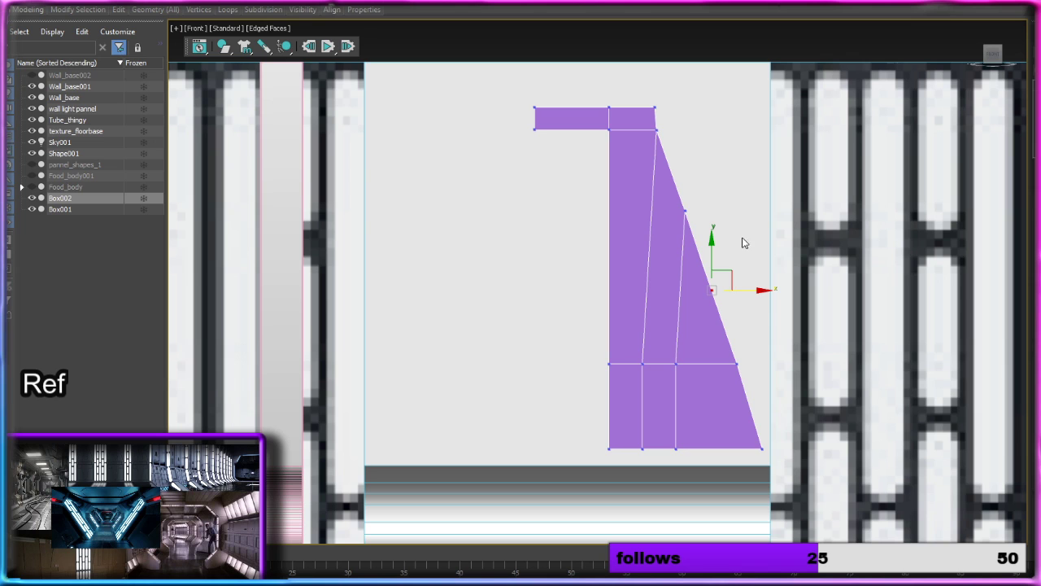
{"action": "left_click", "coordinate": [656, 108]}
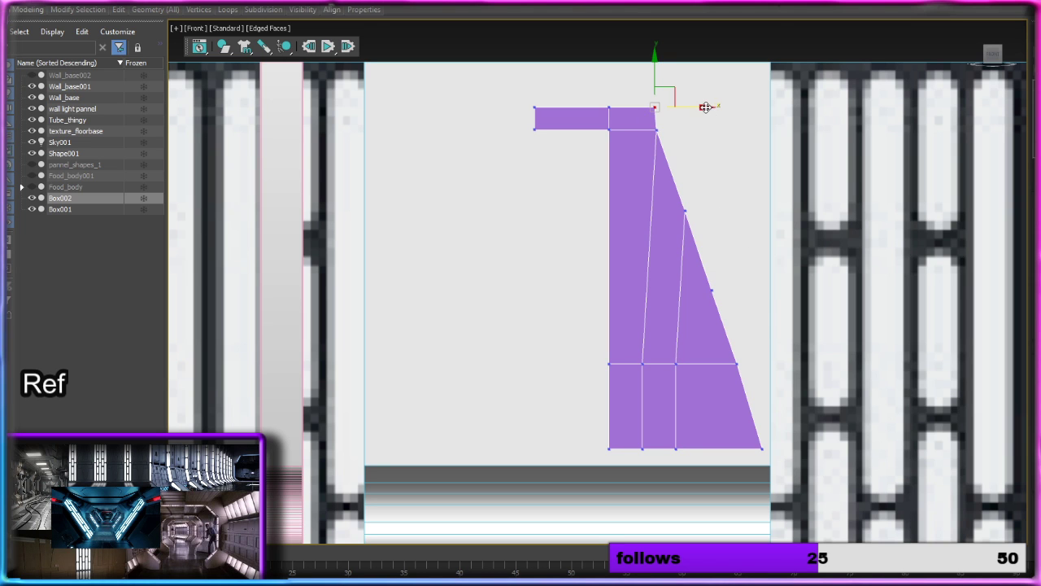
{"action": "scroll", "coordinate": [697, 203], "scroll_direction": "down", "scroll_amount": 5}
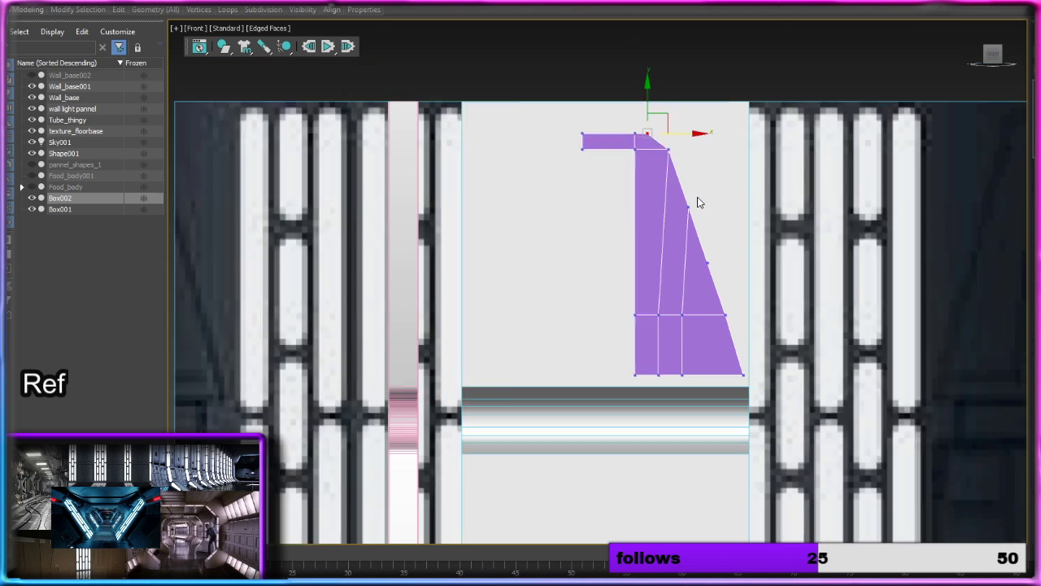
Step: Raise the vertex at the top of the slope slightly along Y and delete the bottom row of vertices from the half panel
{"action": "middle_click_drag", "start_coordinate": [692, 194], "coordinate": [667, 186]}
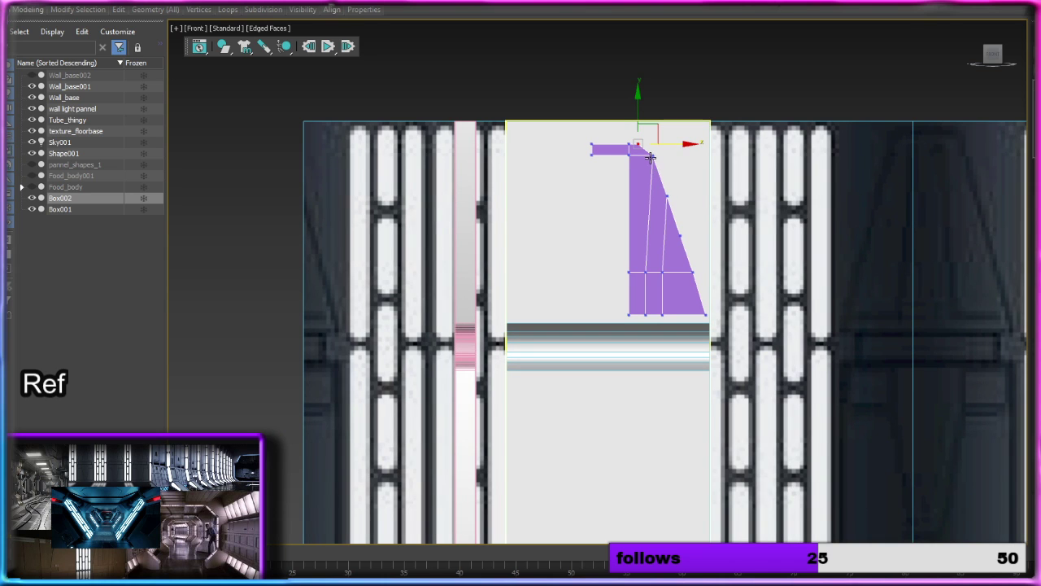
{"action": "left_click", "coordinate": [651, 155]}
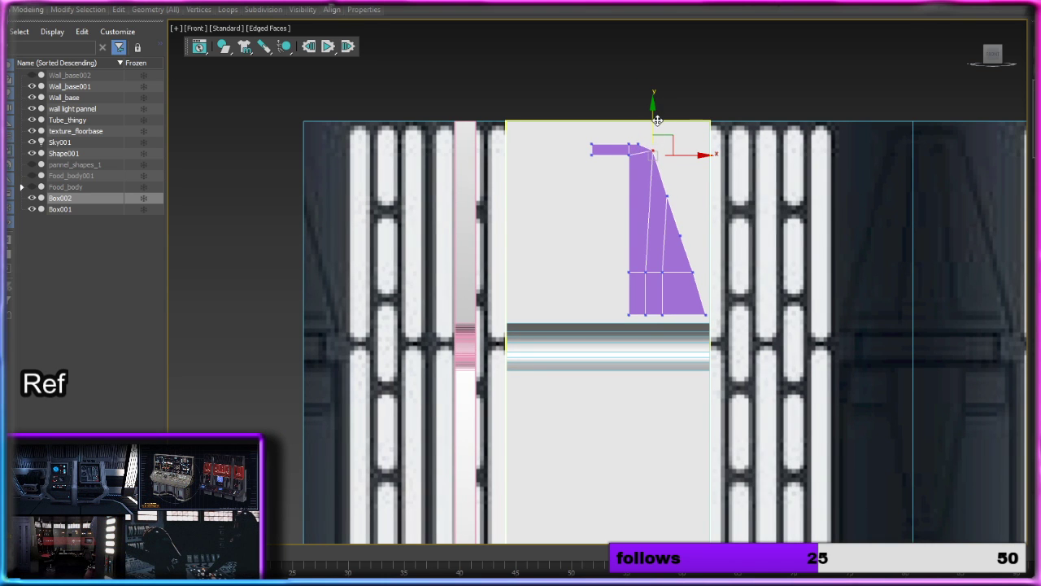
{"action": "left_click_drag", "start_coordinate": [657, 121], "coordinate": [658, 116]}
{"action": "left_click_drag", "start_coordinate": [653, 310], "coordinate": [623, 304]}
{"action": "key", "text": "Delete"}
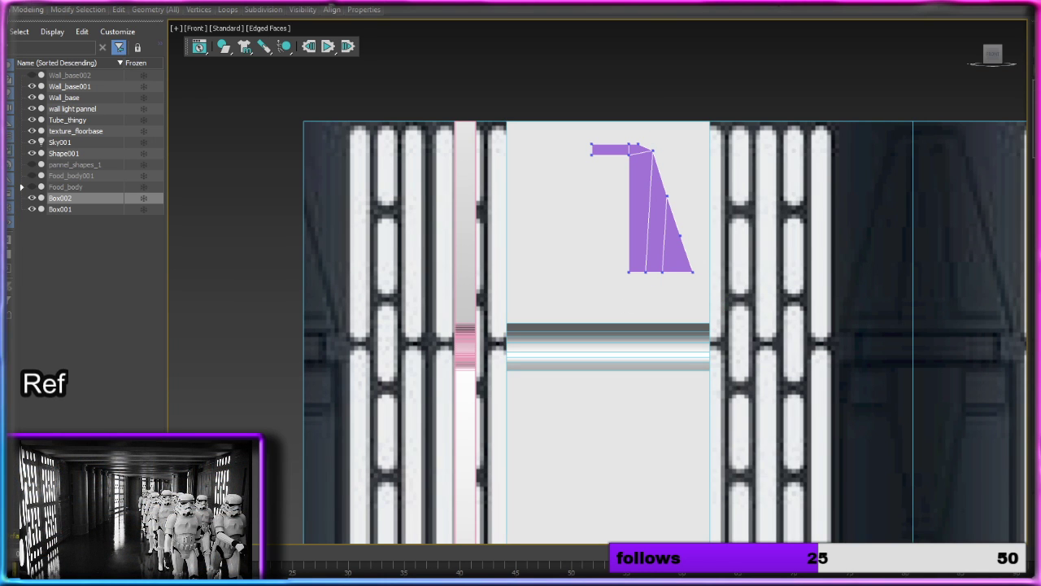
Step: Lower the half panel's bottom edges toward the curved trim and remove the lower slope vertex without deleting its polygons
{"action": "key", "text": "2"}
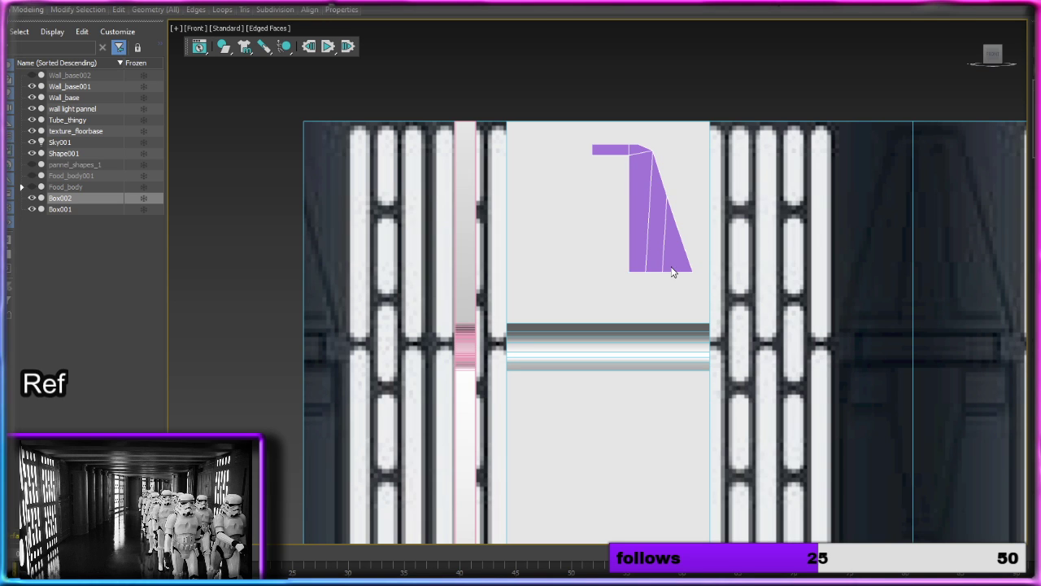
{"action": "left_click_drag", "start_coordinate": [654, 240], "coordinate": [654, 271]}
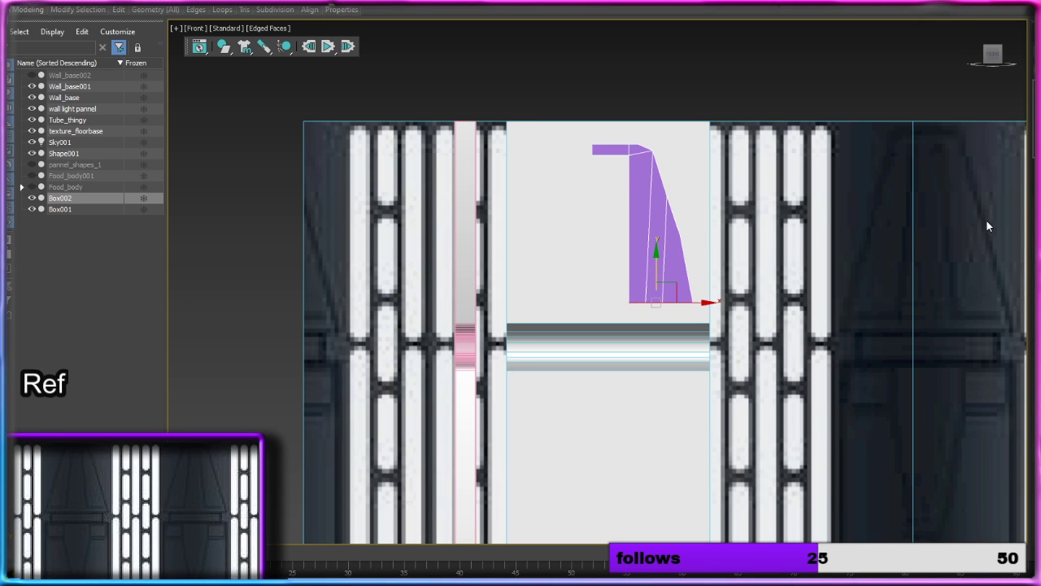
{"action": "key", "text": "1"}
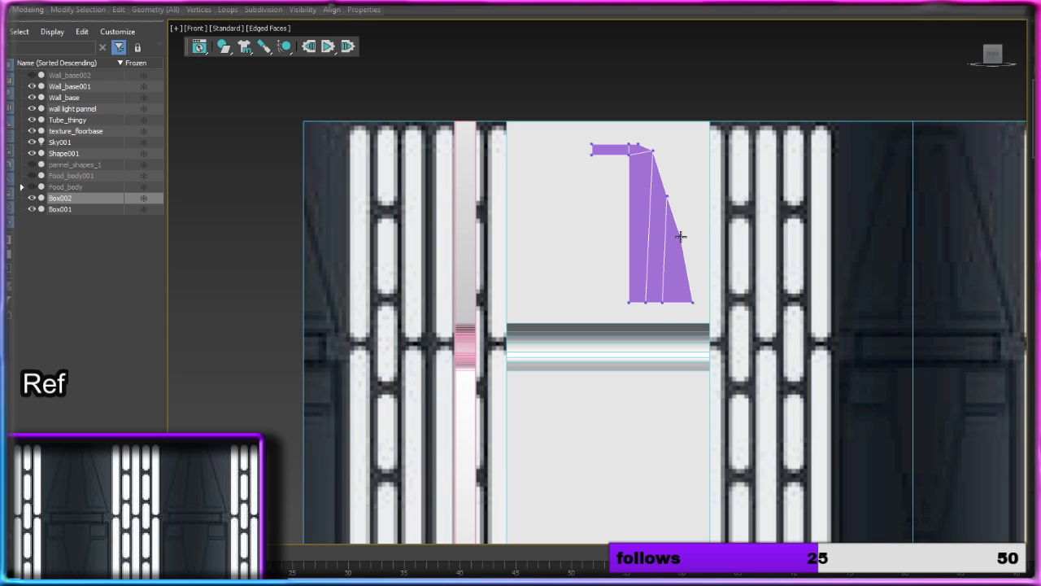
{"action": "key", "text": "Delete"}
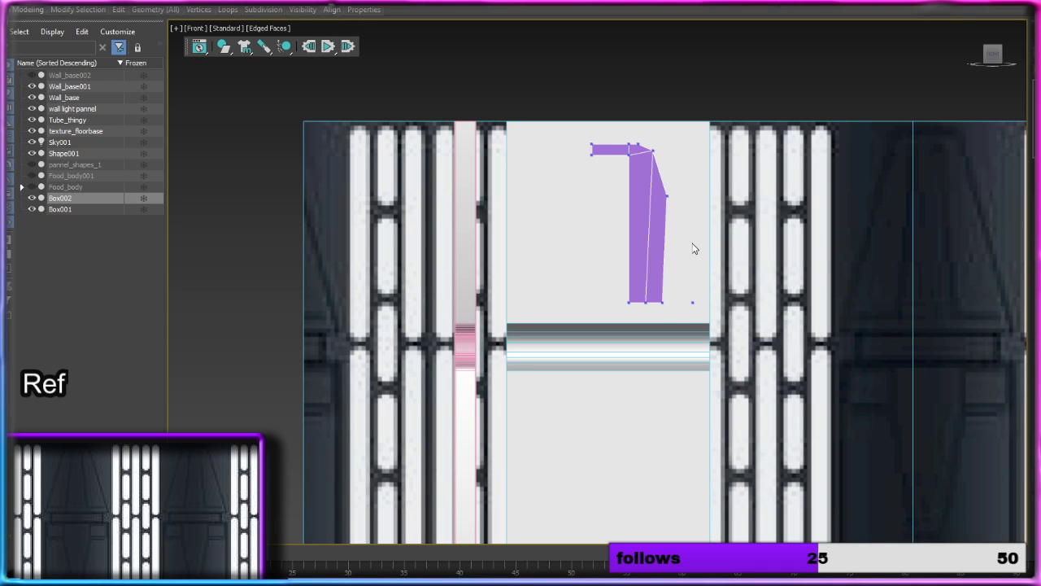
{"action": "key", "text": "ctrl+z"}
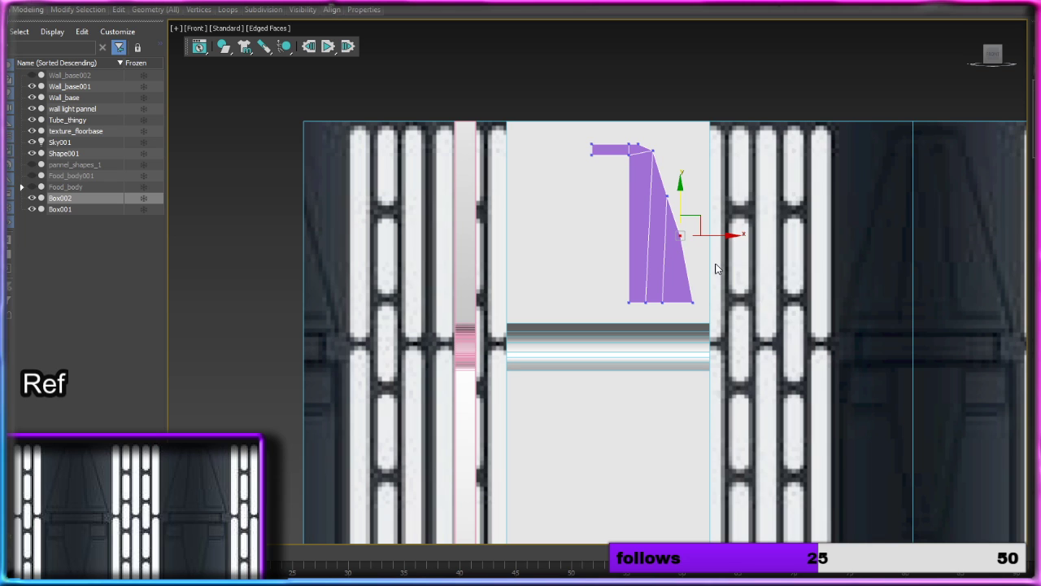
{"action": "key", "text": "BackSpace"}
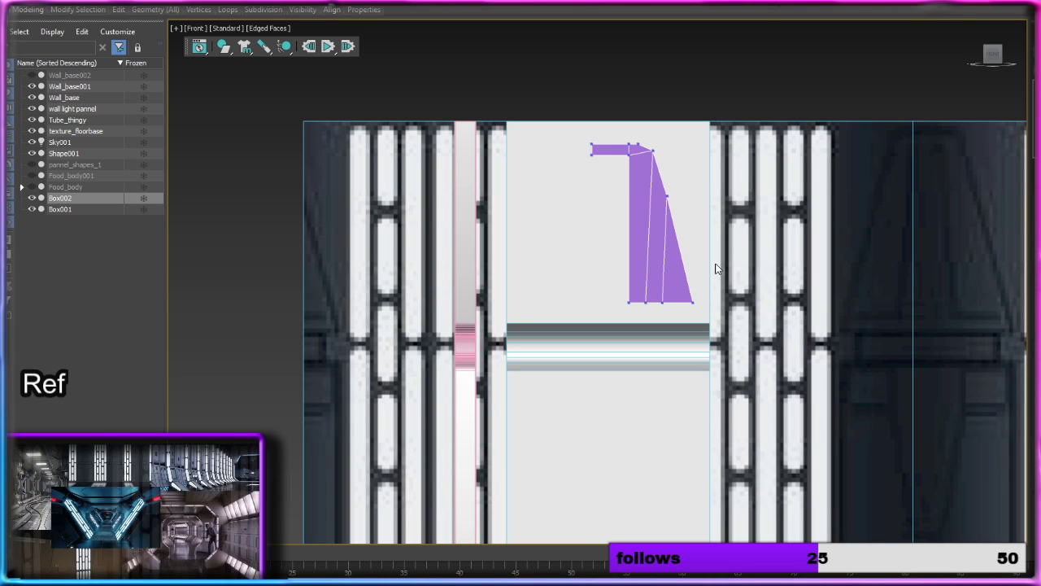
Step: Mirror the half panel with a Symmetry modifier across the end of its top arm and convert the full arch to Editable Poly
{"action": "key", "text": "1"}
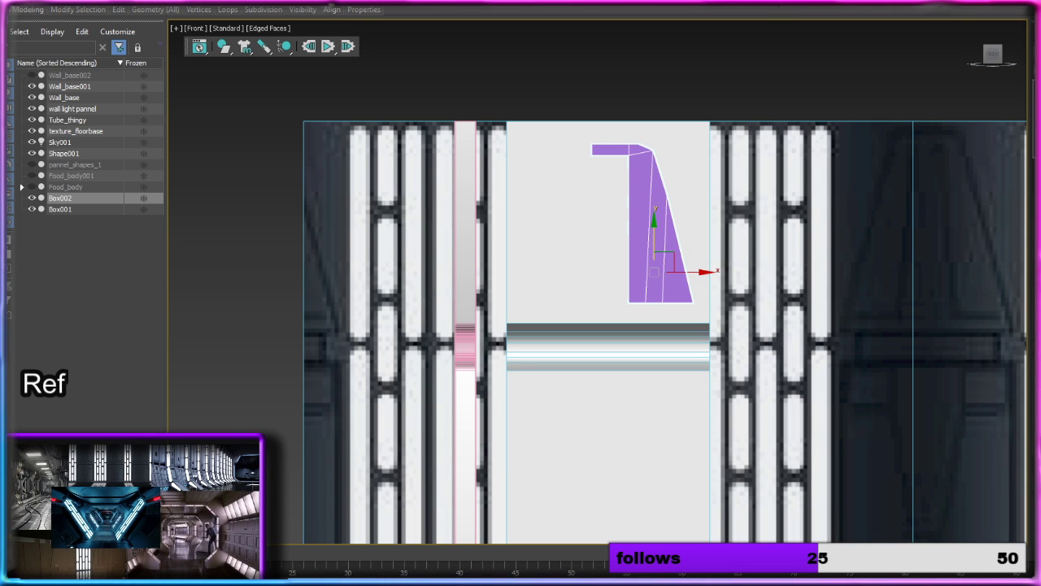
{"action": "left_click", "coordinate": [1020, 115]}
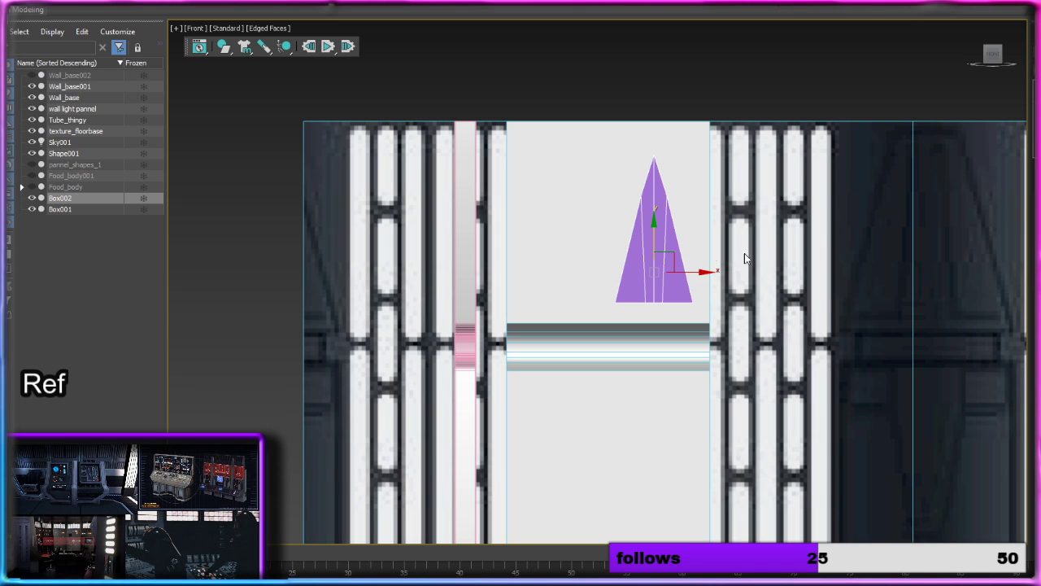
{"action": "left_click_drag", "start_coordinate": [690, 275], "coordinate": [649, 289]}
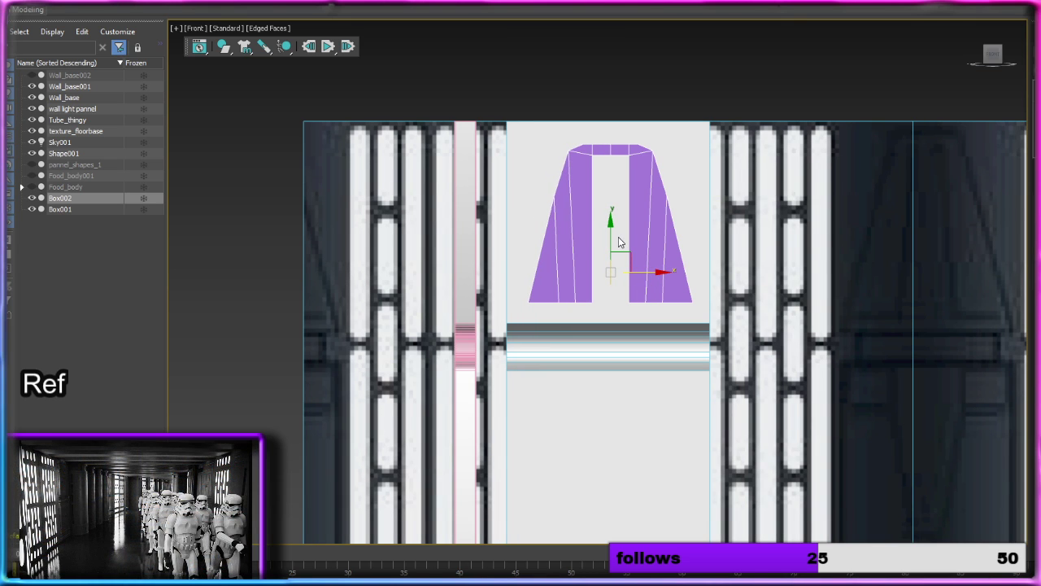
{"action": "right_click", "coordinate": [664, 230]}
{"action": "mouse_move", "coordinate": [705, 357]}
{"action": "left_click", "coordinate": [773, 359]}
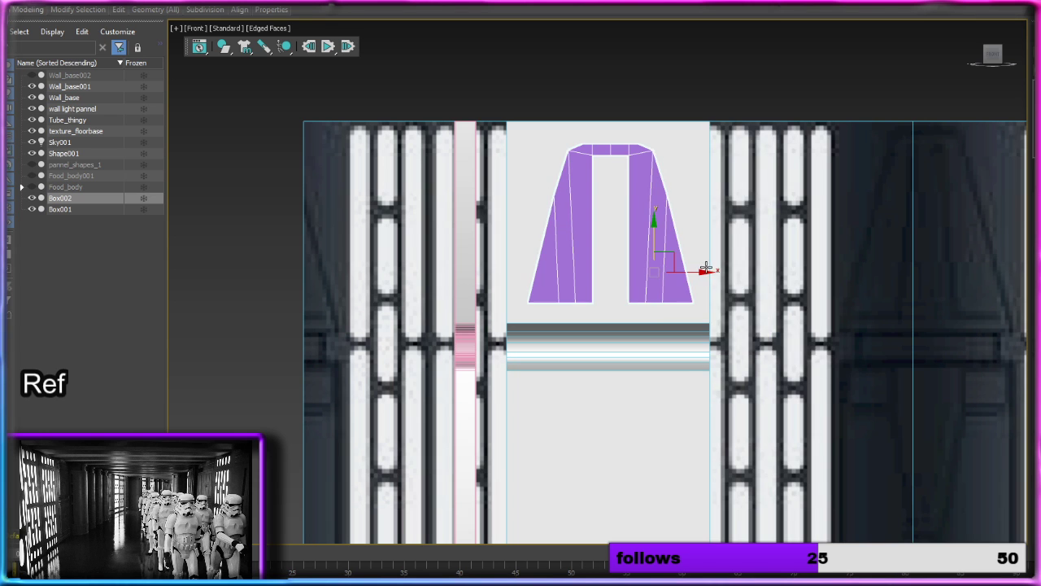
Step: Reposition the arch along X and Y so it sits just in front of the grey wall panel
{"action": "middle_click_drag", "start_coordinate": [706, 269], "coordinate": [765, 271], "text": "alt"}
{"action": "key", "text": "p"}
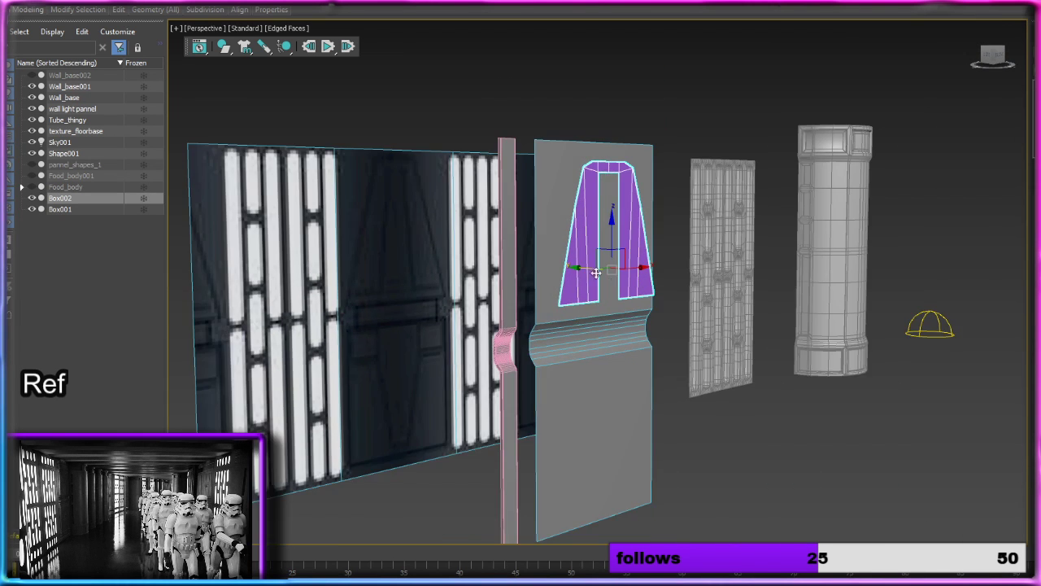
{"action": "scroll", "coordinate": [599, 267], "scroll_direction": "up", "scroll_amount": 5}
{"action": "middle_click_drag", "start_coordinate": [599, 267], "coordinate": [617, 281], "text": "alt"}
{"action": "left_click_drag", "start_coordinate": [584, 246], "coordinate": [599, 248]}
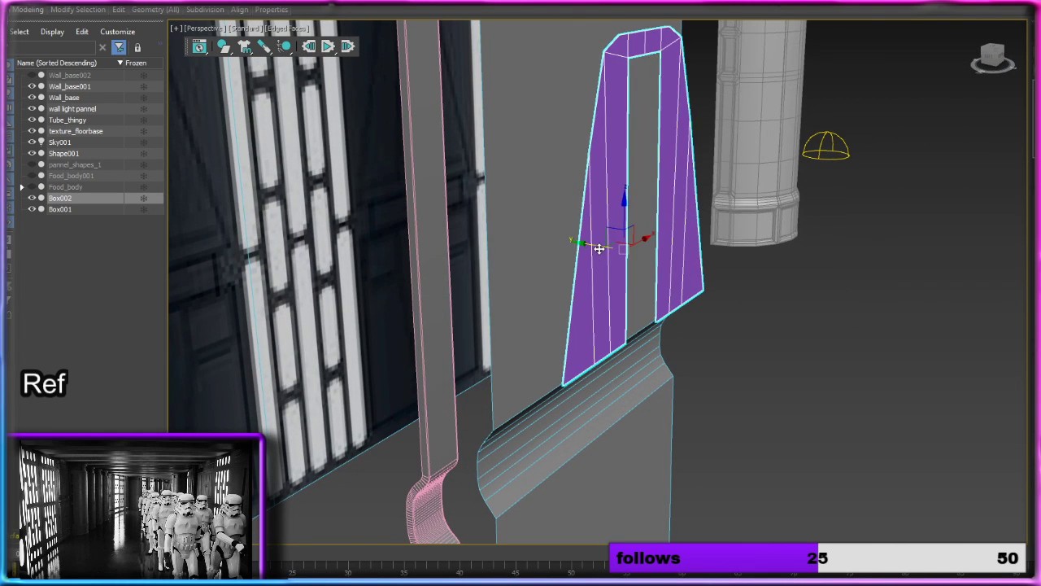
{"action": "middle_click_drag", "start_coordinate": [720, 243], "coordinate": [597, 231], "text": "alt"}
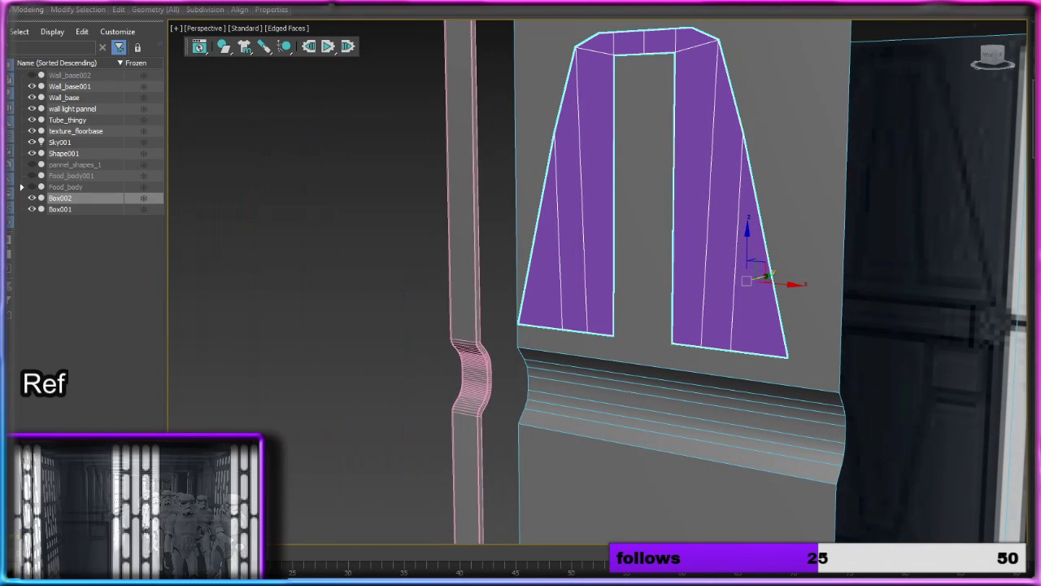
Step: Give the flat arch a modest thickness with a Shell modifier and convert it to Editable Poly
{"action": "left_click", "coordinate": [1014, 106]}
{"action": "middle_click_drag", "start_coordinate": [891, 174], "coordinate": [916, 179], "text": "alt"}
{"action": "left_click_drag", "start_coordinate": [1037, 199], "coordinate": [913, 432]}
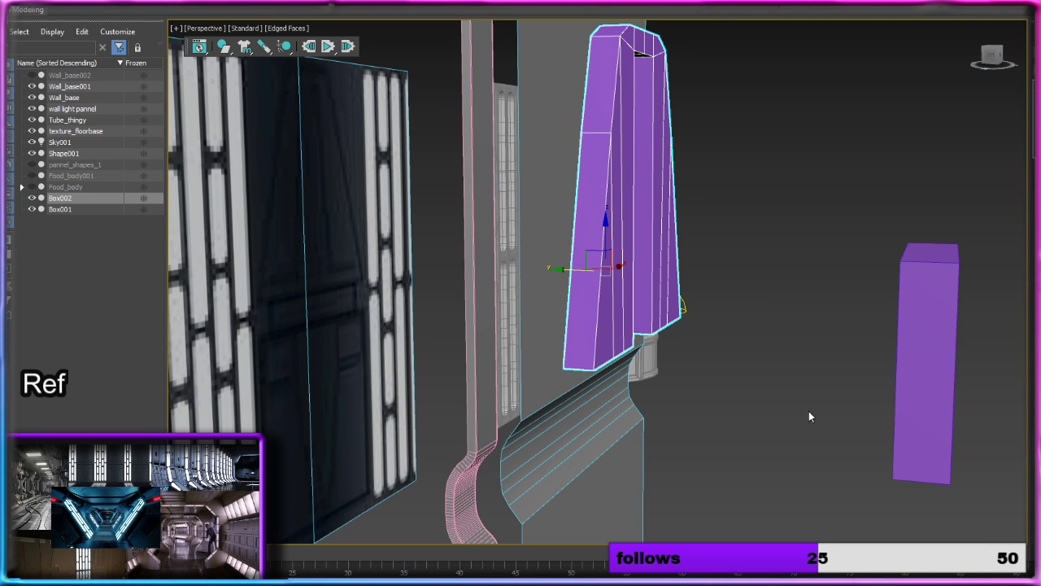
{"action": "middle_click_drag", "start_coordinate": [762, 152], "coordinate": [779, 174], "text": "alt"}
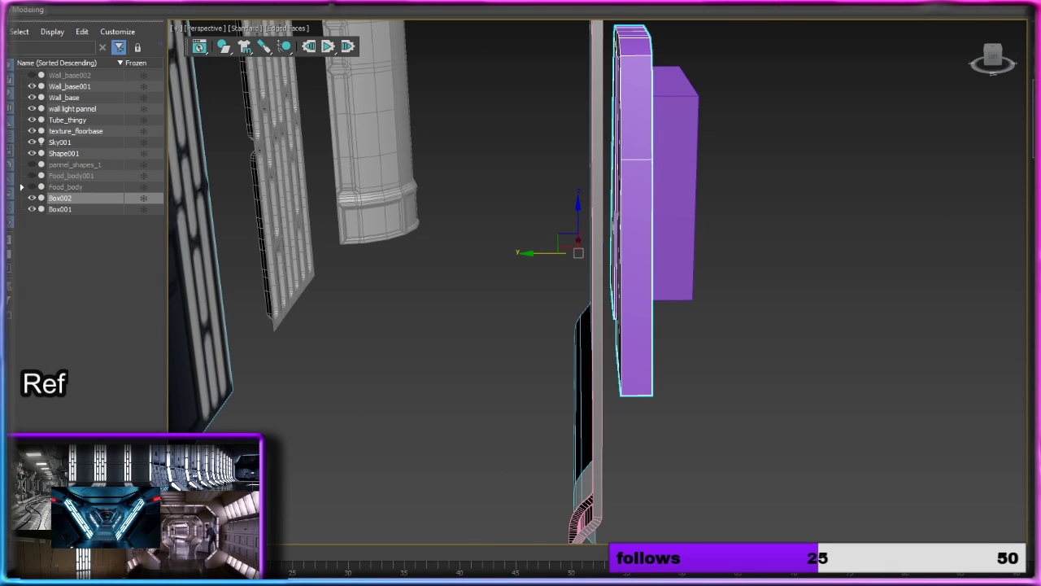
{"action": "middle_click_drag", "start_coordinate": [674, 231], "coordinate": [567, 211], "text": "alt"}
{"action": "scroll", "coordinate": [567, 211], "scroll_direction": "down", "scroll_amount": 2}
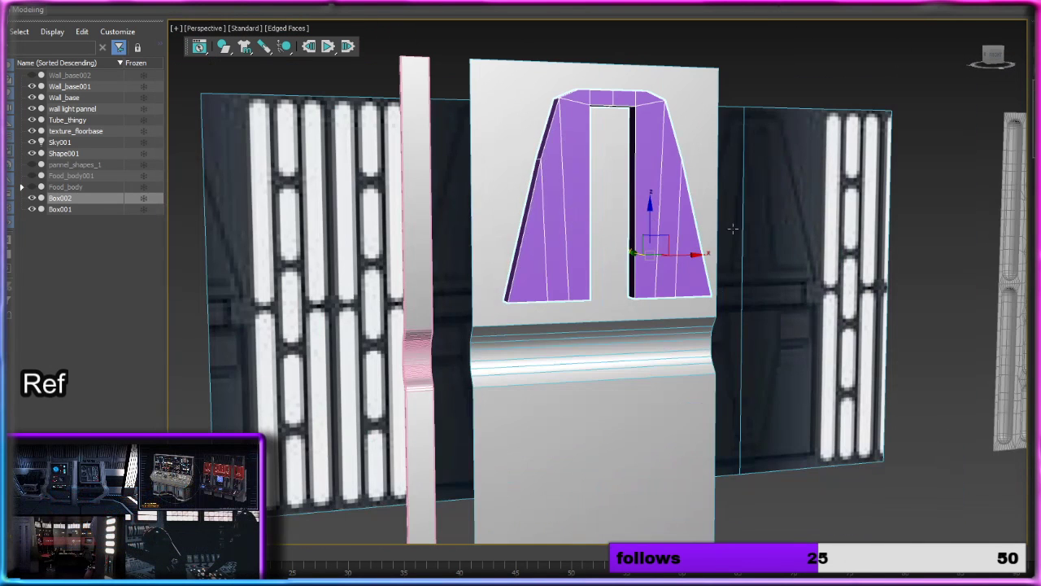
{"action": "right_click", "coordinate": [666, 207]}
{"action": "mouse_move", "coordinate": [724, 337]}
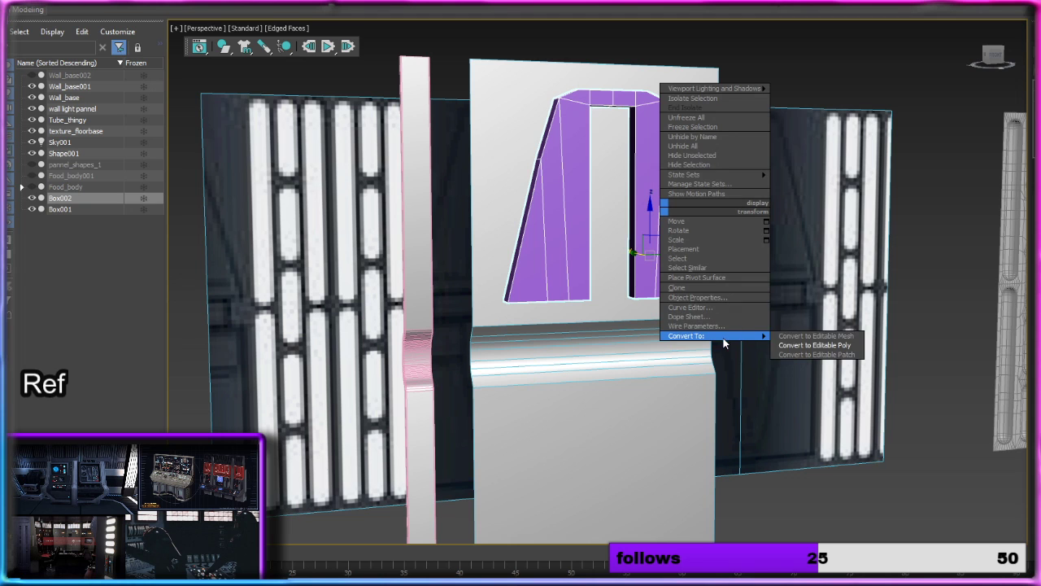
{"action": "left_click", "coordinate": [799, 345]}
Step: Move the arch along X clear of the grey wall panel so its back side is accessible
{"action": "scroll", "coordinate": [781, 314], "scroll_direction": "up", "scroll_amount": 3}
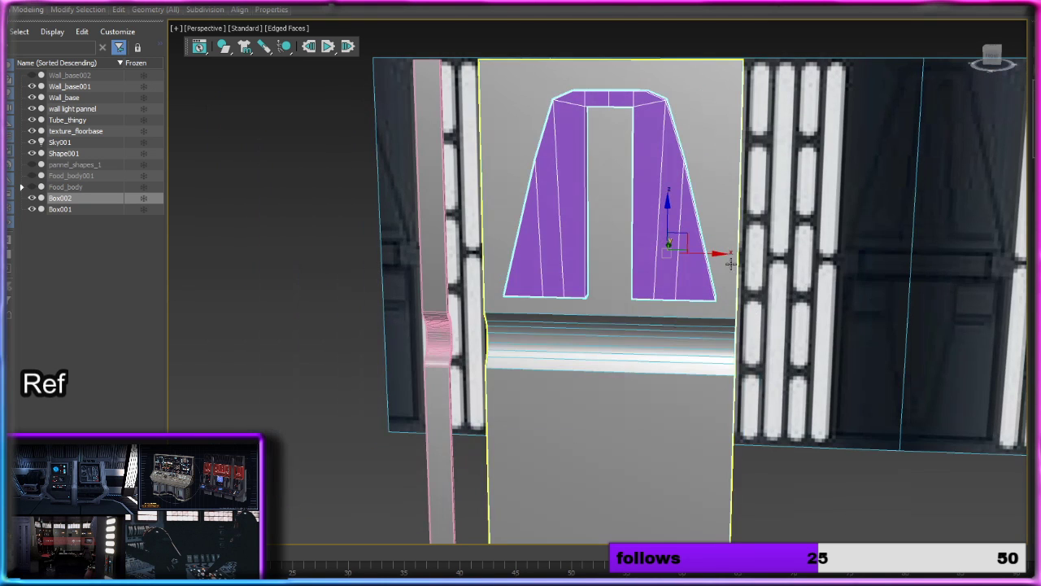
{"action": "left_click", "coordinate": [724, 253]}
{"action": "left_click", "coordinate": [669, 243]}
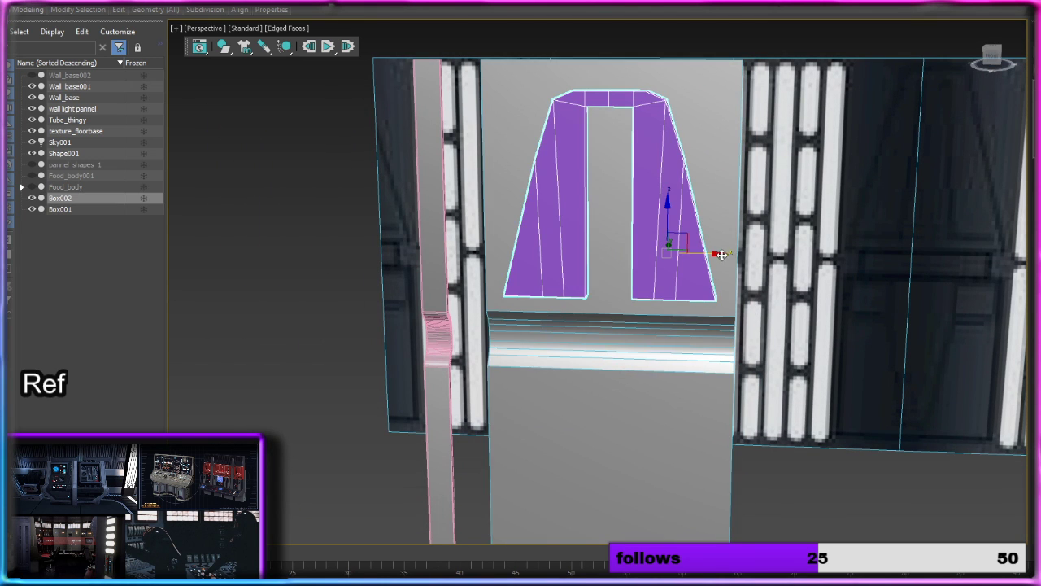
{"action": "left_click", "coordinate": [724, 254]}
{"action": "left_click", "coordinate": [682, 245]}
{"action": "left_click_drag", "start_coordinate": [704, 257], "coordinate": [998, 300]}
{"action": "middle_click_drag", "start_coordinate": [999, 301], "coordinate": [829, 298], "text": "alt"}
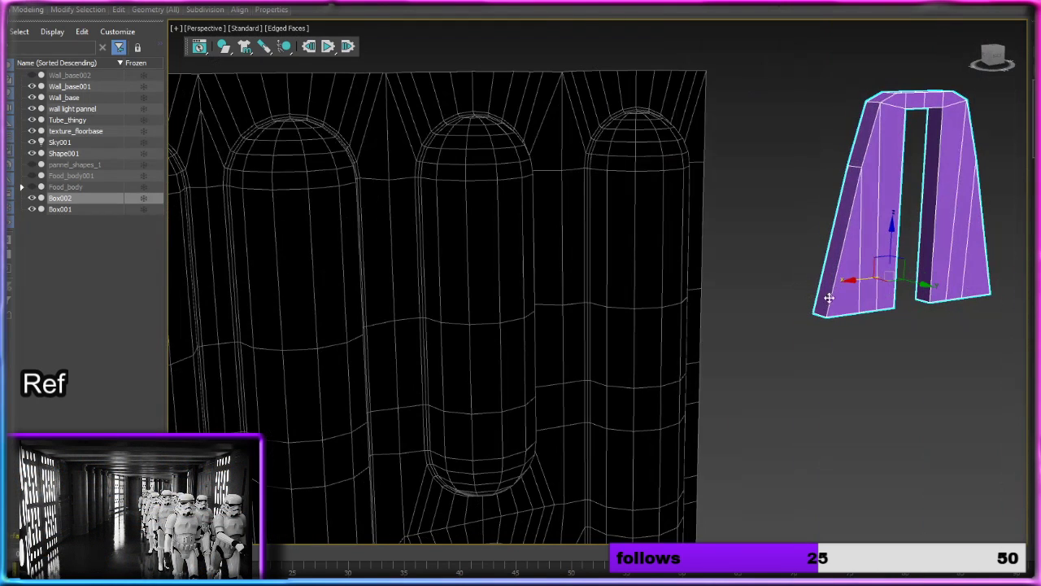
Step: Delete all the back-facing polygons of the arch, across both legs and the top bar
{"action": "right_click", "coordinate": [895, 218]}
{"action": "key", "text": "4"}
{"action": "left_click", "coordinate": [871, 243]}
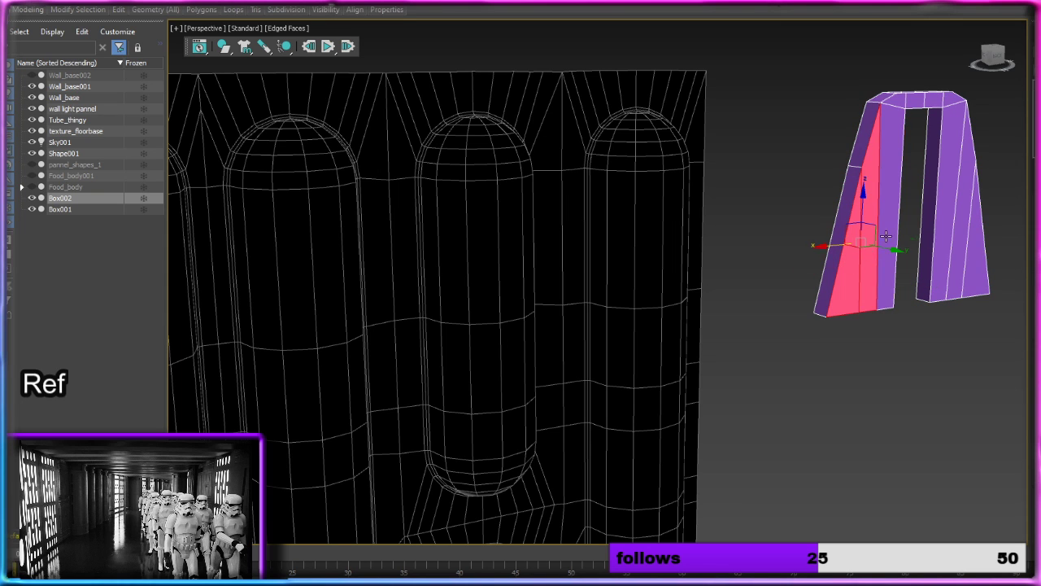
{"action": "left_click", "coordinate": [899, 100], "text": "ctrl"}
{"action": "left_click", "coordinate": [917, 100], "text": "ctrl"}
{"action": "left_click", "coordinate": [933, 100], "text": "ctrl"}
{"action": "left_click", "coordinate": [952, 100], "text": "ctrl"}
{"action": "left_click", "coordinate": [951, 132], "text": "ctrl"}
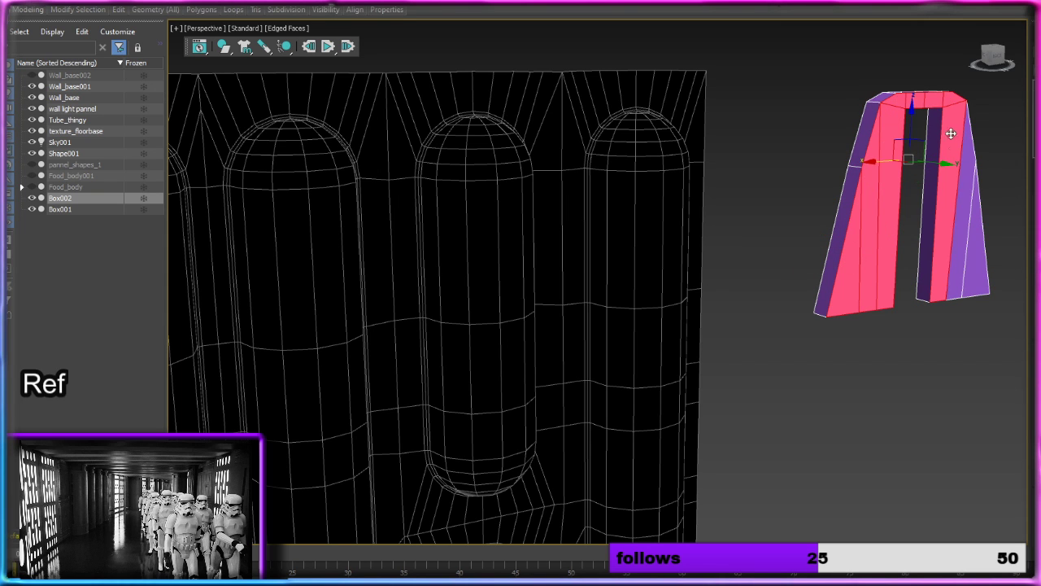
{"action": "left_click", "coordinate": [967, 205], "text": "ctrl"}
{"action": "left_click", "coordinate": [976, 256], "text": "ctrl"}
{"action": "key", "text": "Delete"}
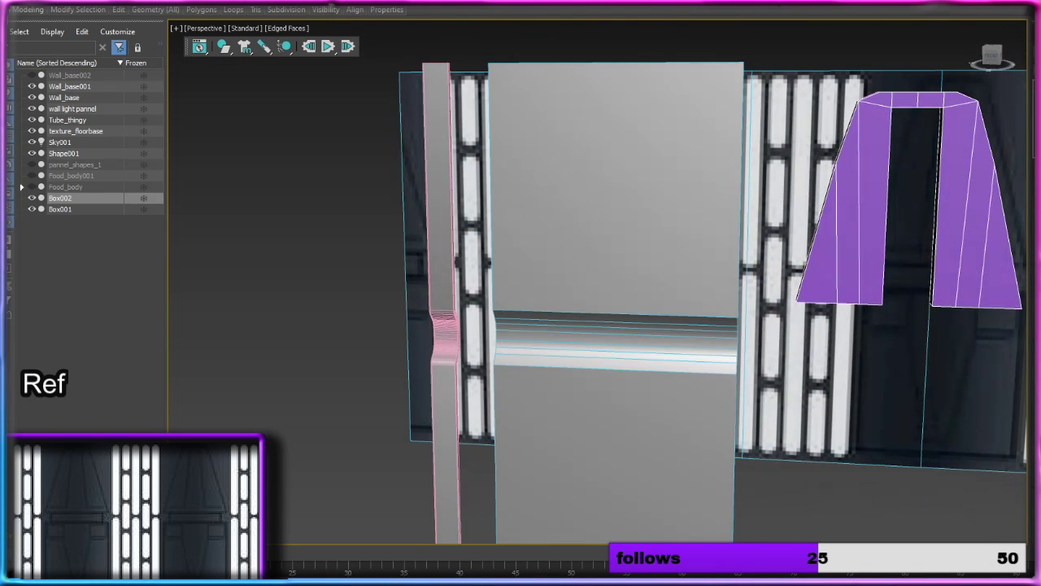
Step: Move the arch back onto the wall panel's upper section and create one copy of it rotated 180 degrees
{"action": "left_click_drag", "start_coordinate": [997, 256], "coordinate": [669, 200]}
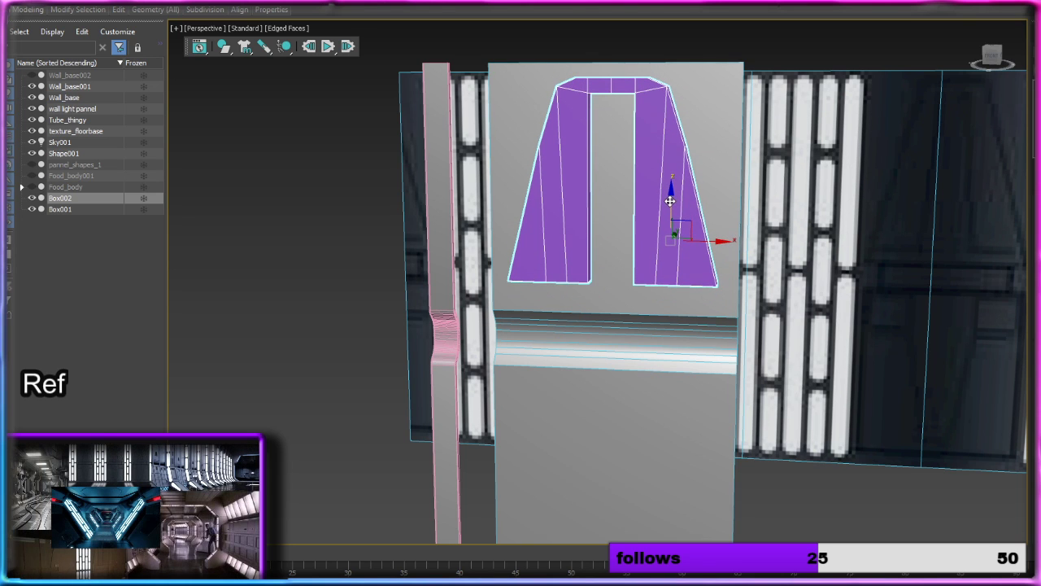
{"action": "key", "text": "e"}
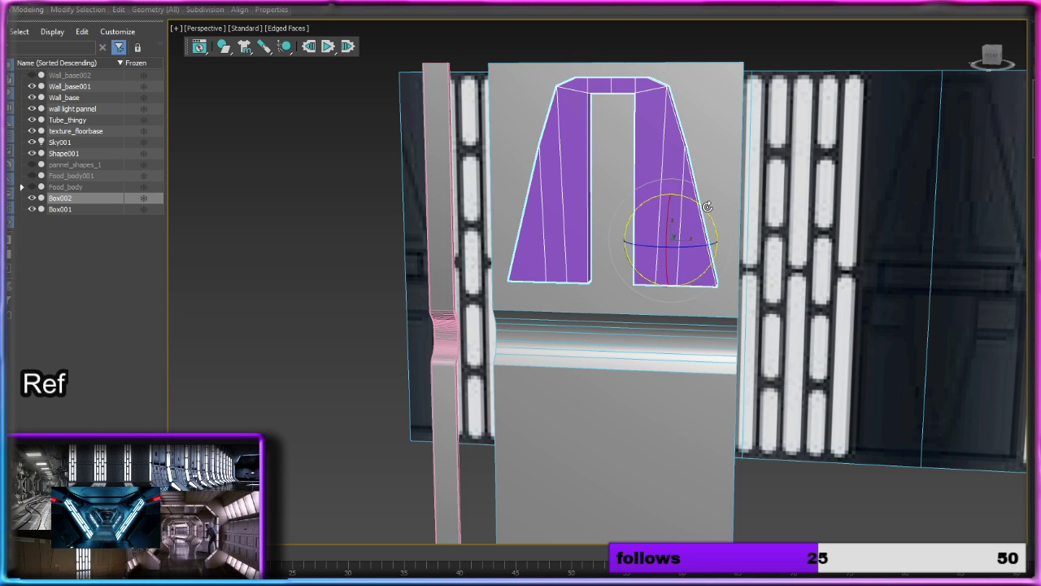
{"action": "mouse_move", "coordinate": [675, 269]}
{"action": "left_mouse_down"}
{"action": "mouse_move", "coordinate": [639, 317]}
{"action": "mouse_move", "coordinate": [802, 281]}
{"action": "mouse_move", "coordinate": [782, 279]}
{"action": "mouse_move", "coordinate": [797, 284]}
{"action": "left_mouse_up"}
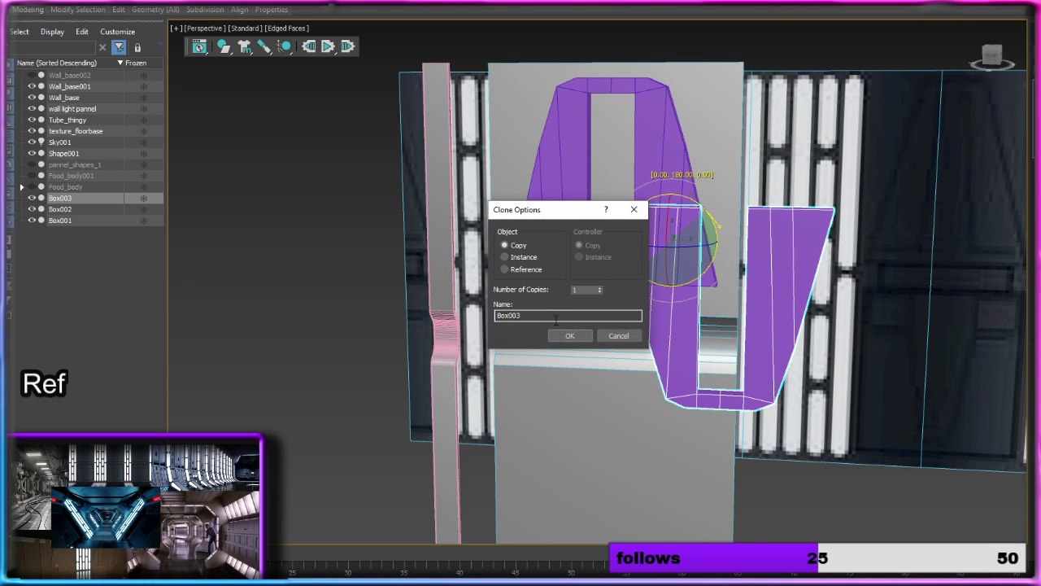
{"action": "left_click", "coordinate": [565, 333]}
Step: Move the inverted copy onto the wall panel's lower section, centre it below the curved trim, and shift it along Y toward the surface
{"action": "scroll", "coordinate": [846, 273], "scroll_direction": "down", "scroll_amount": 6}
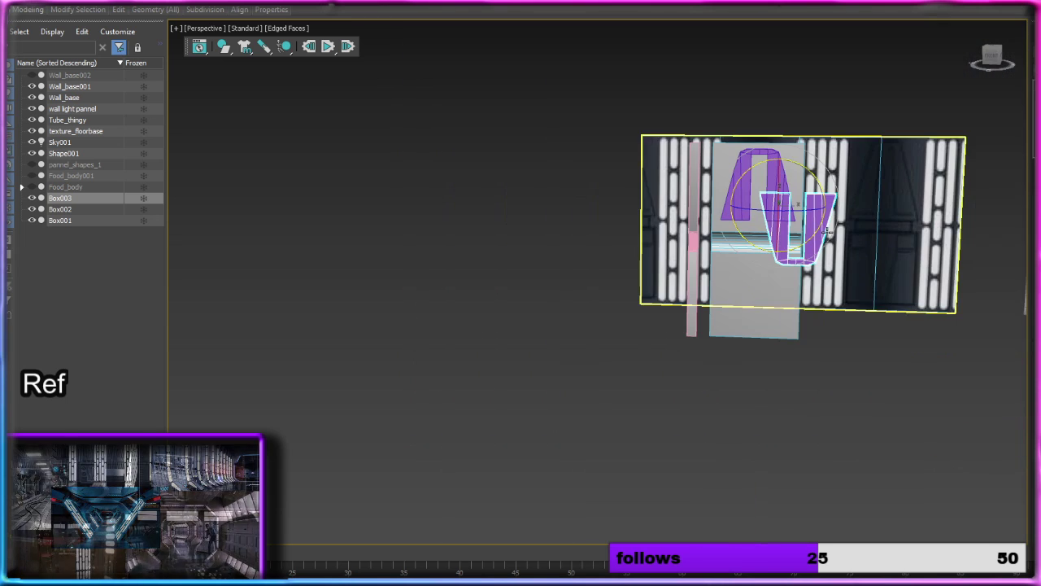
{"action": "key", "text": "w"}
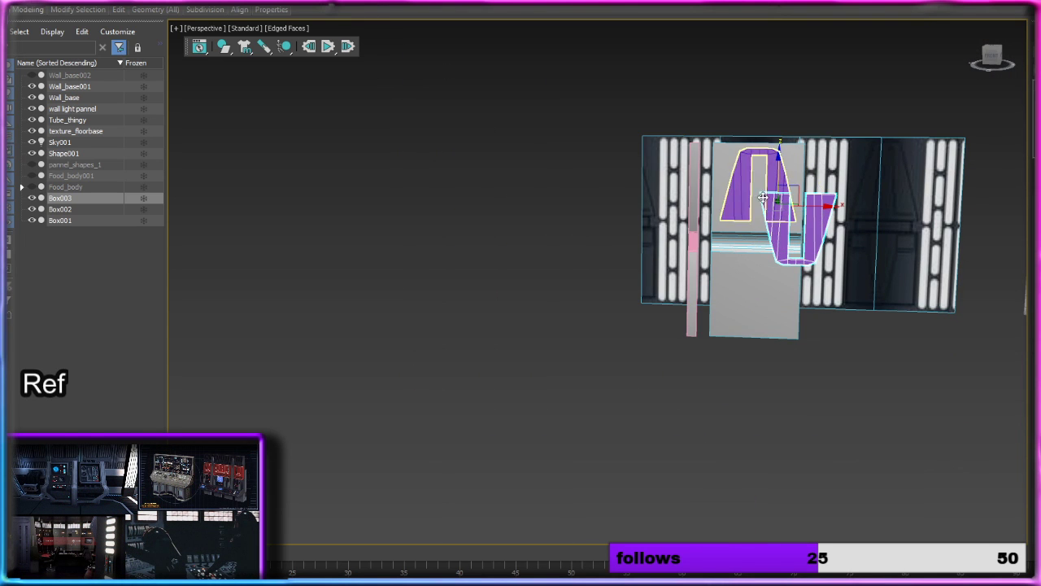
{"action": "left_click_drag", "start_coordinate": [780, 167], "coordinate": [779, 239]}
{"action": "scroll", "coordinate": [779, 238], "scroll_direction": "up", "scroll_amount": 5}
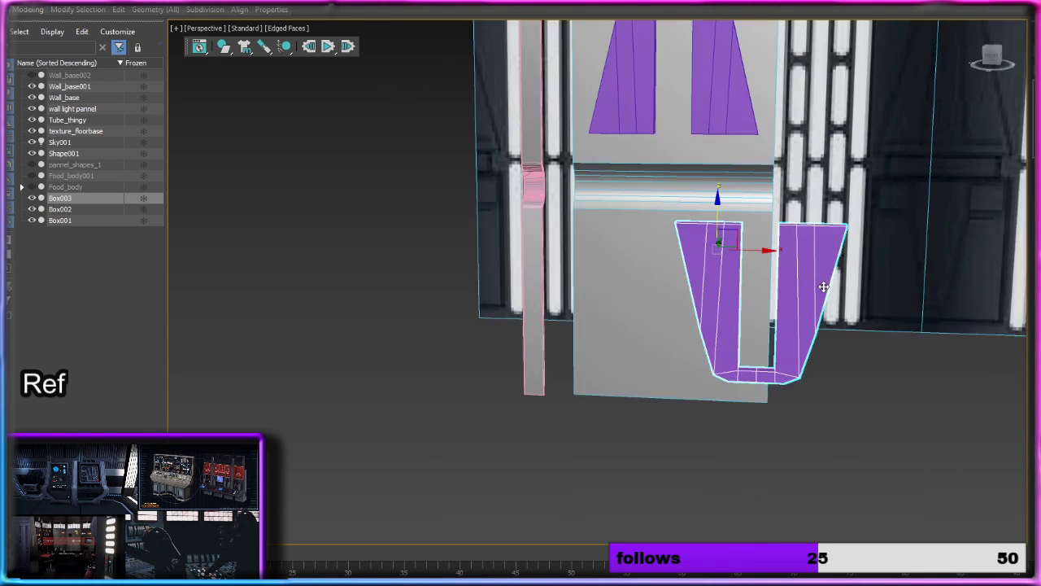
{"action": "left_click_drag", "start_coordinate": [689, 232], "coordinate": [534, 224]}
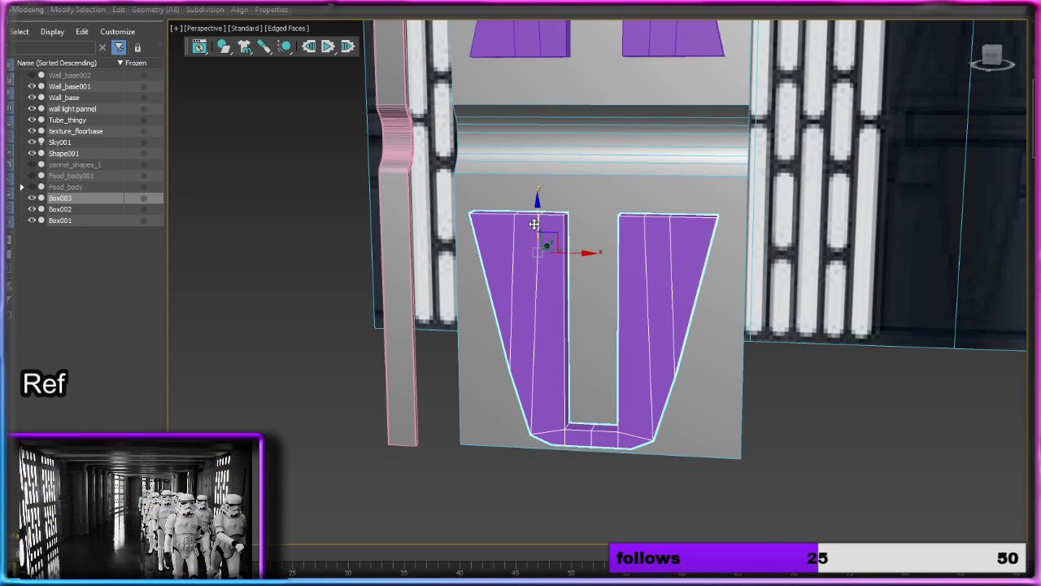
{"action": "middle_click_drag", "start_coordinate": [623, 226], "coordinate": [541, 228], "text": "alt"}
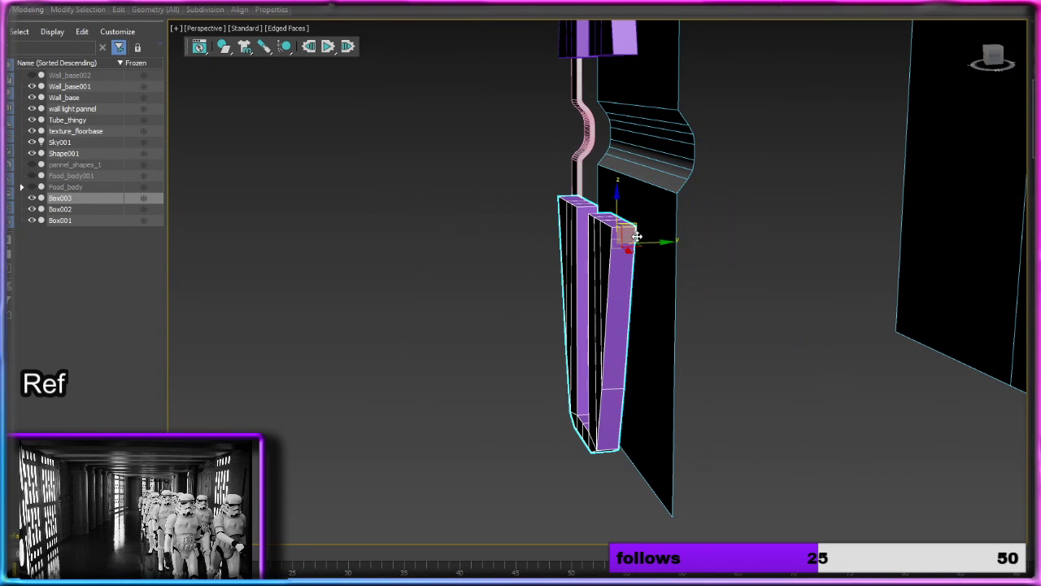
{"action": "left_click_drag", "start_coordinate": [637, 236], "coordinate": [683, 235]}
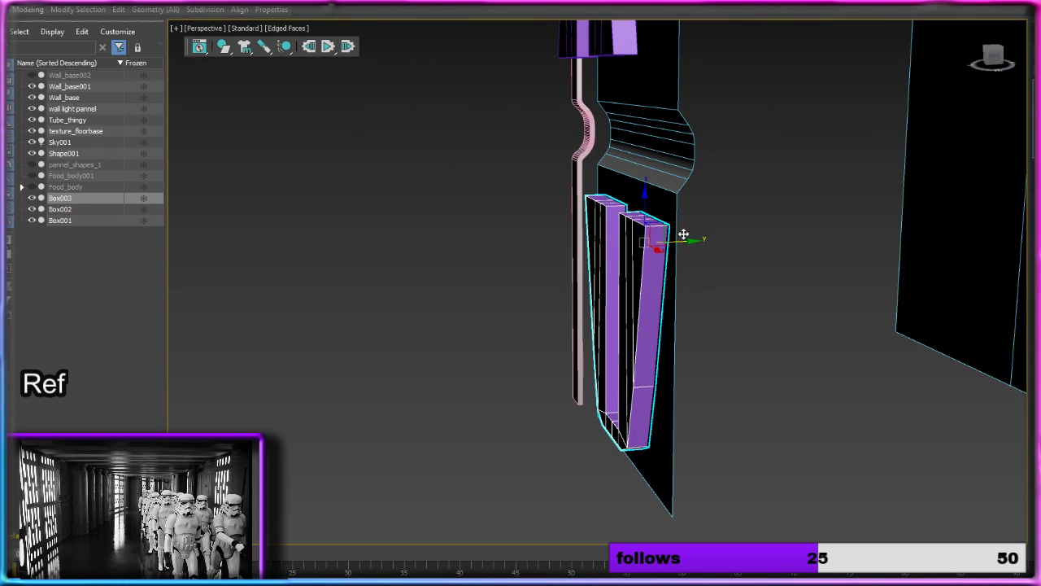
Step: Lower the inverted arch along Z toward the wall panel's bottom edge, and shift the upper arch along Y against the panel surface
{"action": "middle_click_drag", "start_coordinate": [672, 240], "coordinate": [760, 223], "text": "alt"}
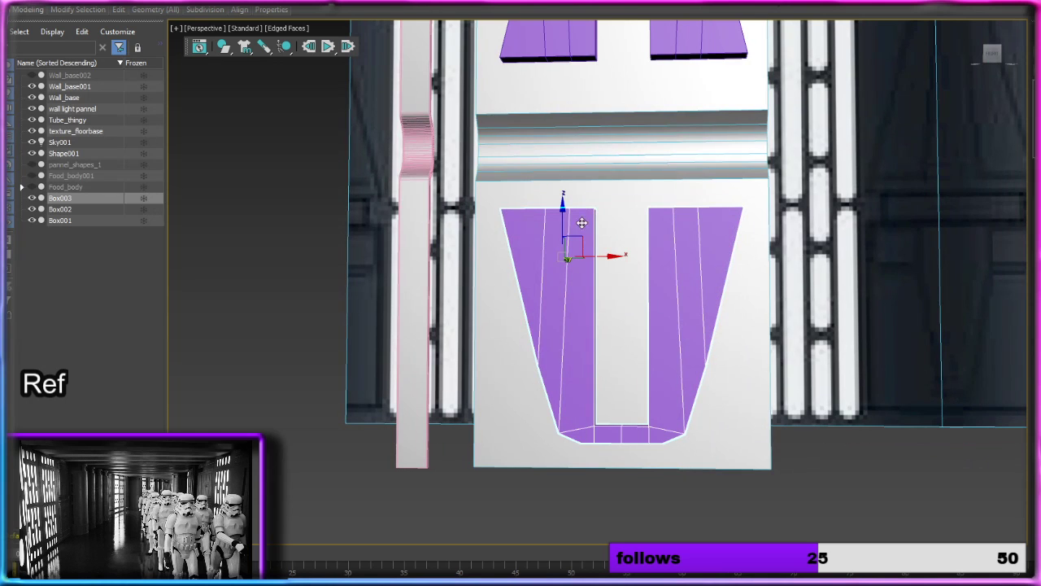
{"action": "left_click_drag", "start_coordinate": [564, 218], "coordinate": [560, 236]}
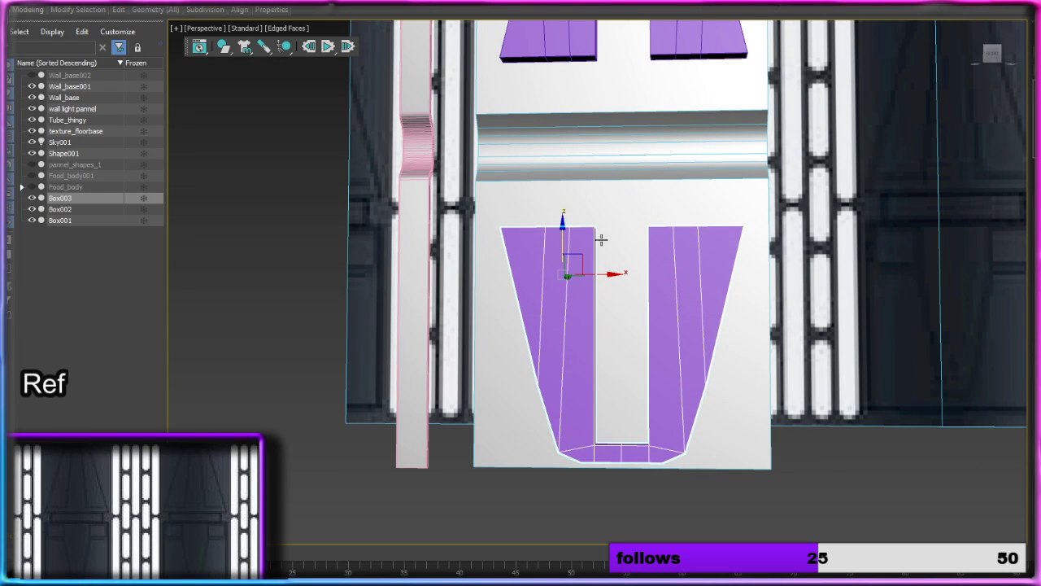
{"action": "middle_click_drag", "start_coordinate": [730, 228], "coordinate": [708, 322]}
{"action": "scroll", "coordinate": [707, 322], "scroll_direction": "down", "scroll_amount": 3}
{"action": "left_click", "coordinate": [676, 264]}
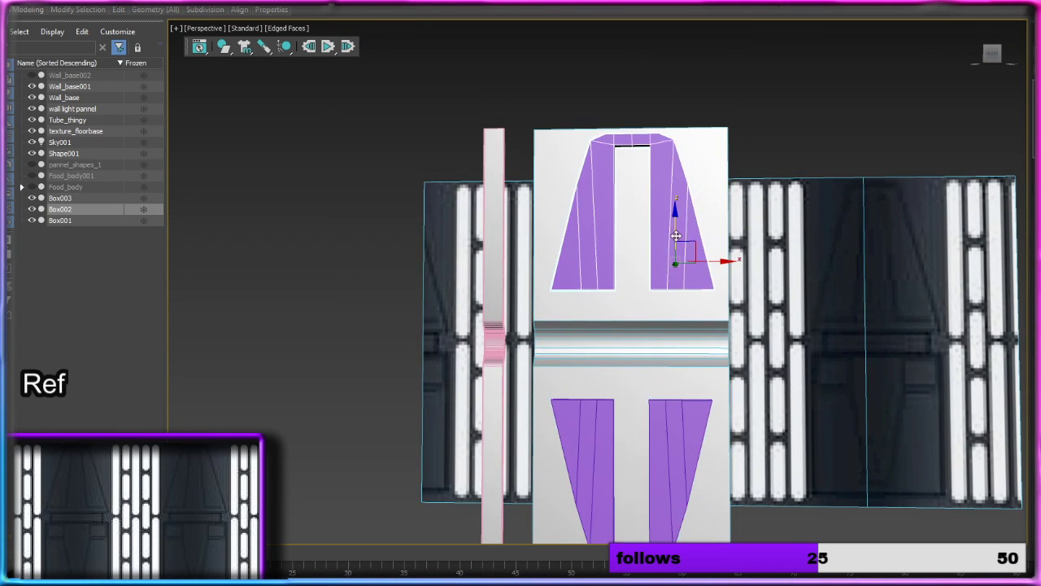
{"action": "middle_click_drag", "start_coordinate": [676, 265], "coordinate": [618, 246], "text": "alt"}
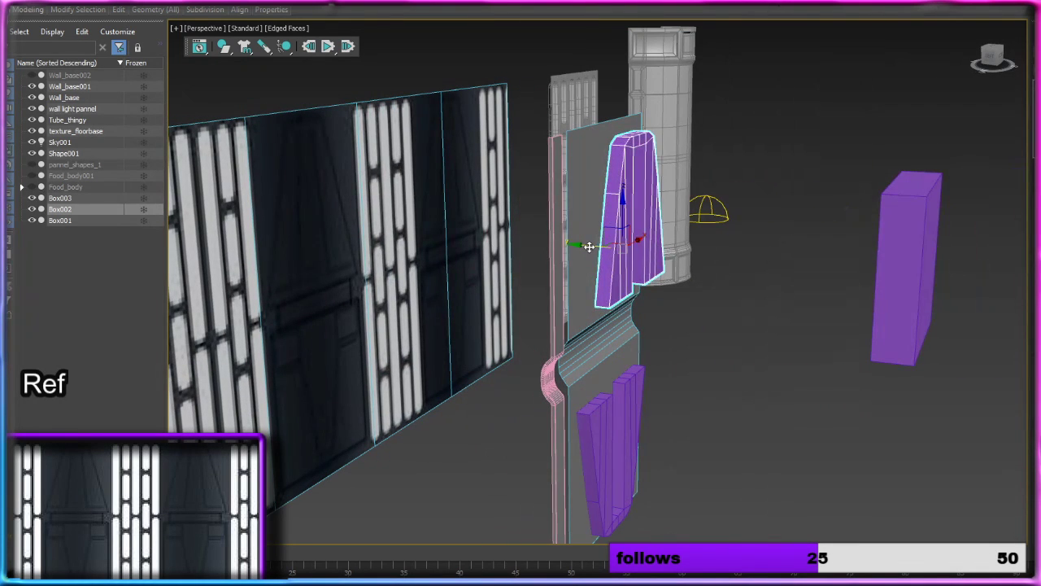
{"action": "left_click_drag", "start_coordinate": [589, 247], "coordinate": [571, 251]}
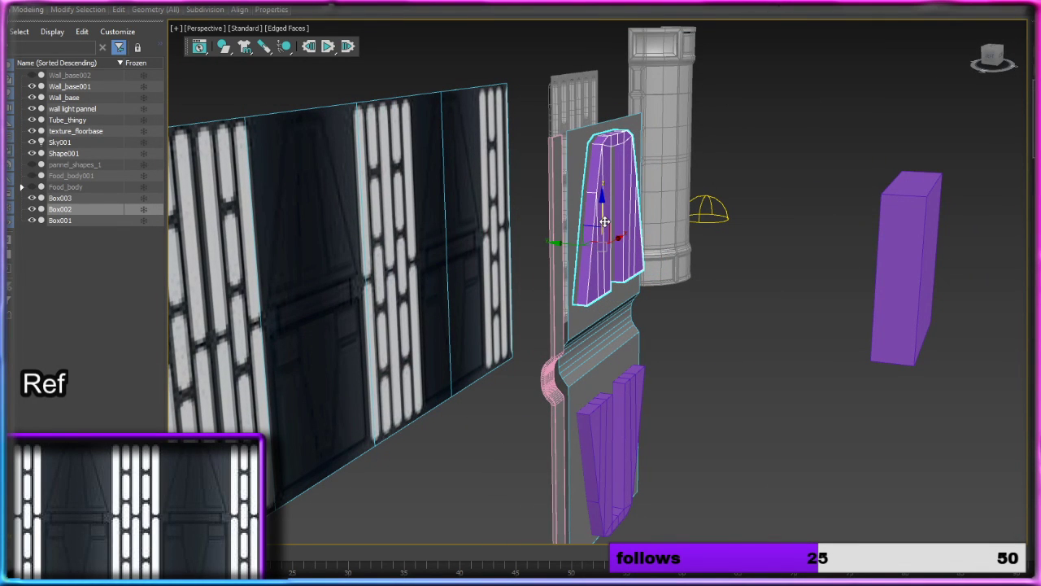
{"action": "left_click_drag", "start_coordinate": [604, 222], "coordinate": [604, 217]}
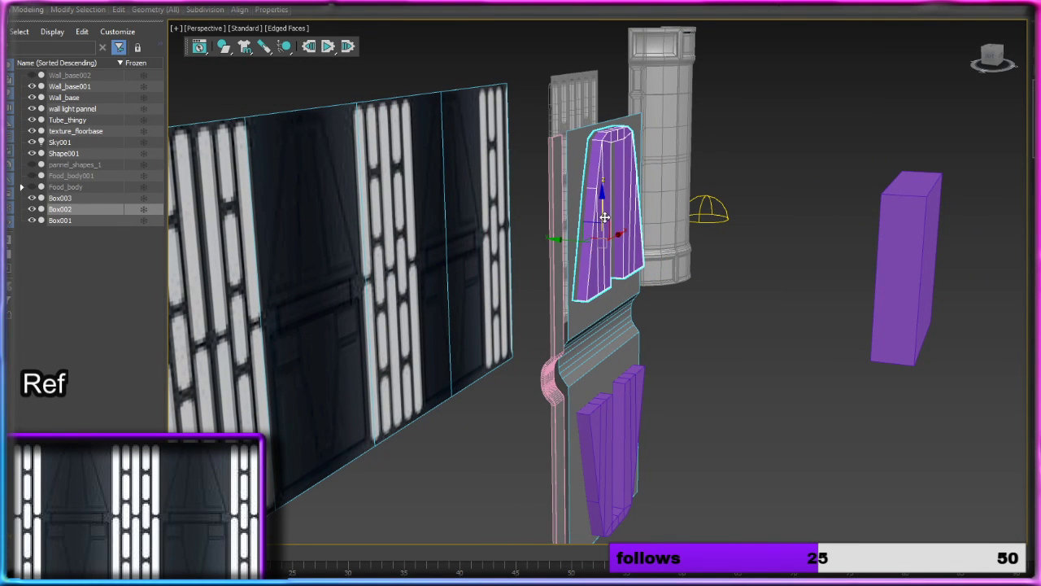
Step: Scale the inverted arch along Z so it is shorter, leaving space between it and the curved trim
{"action": "left_click", "coordinate": [721, 282]}
{"action": "middle_click_drag", "start_coordinate": [722, 282], "coordinate": [509, 252], "text": "alt"}
{"action": "left_click", "coordinate": [475, 243]}
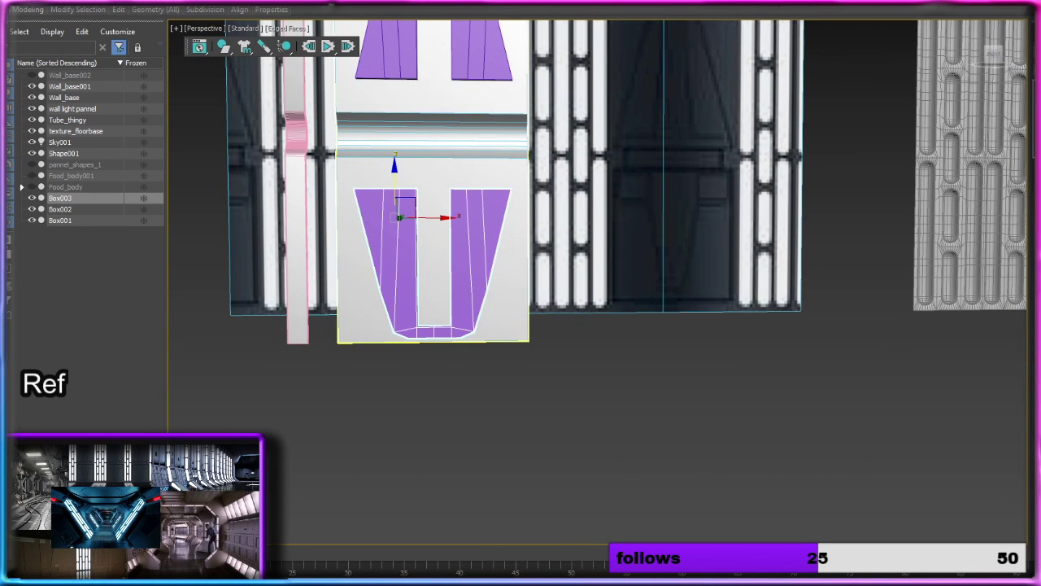
{"action": "key", "text": "r"}
{"action": "left_click_drag", "start_coordinate": [394, 162], "coordinate": [398, 220]}
{"action": "key", "text": "w"}
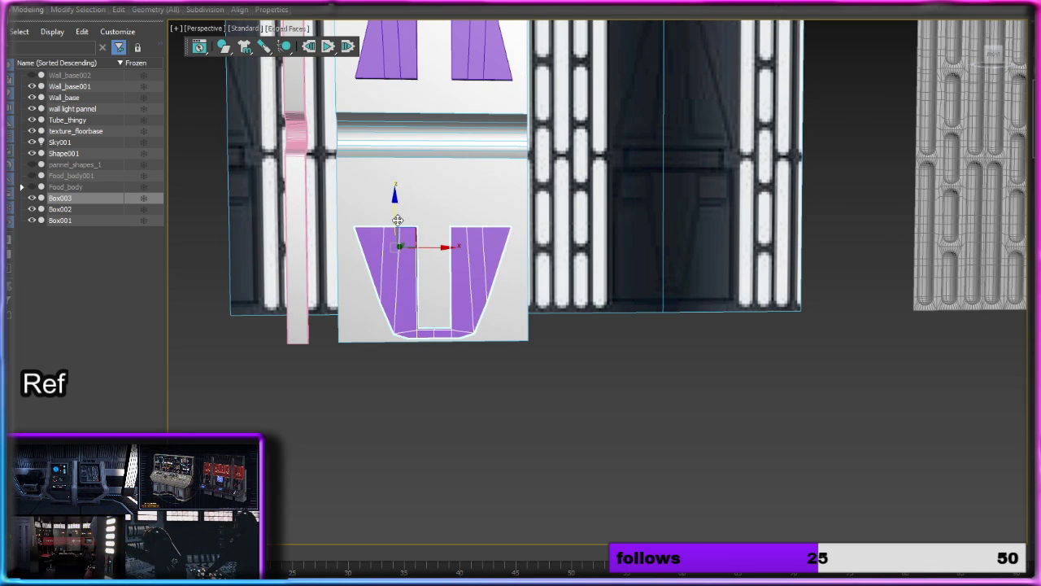
{"action": "left_click", "coordinate": [682, 398]}
Step: Copy the spare purple box along X toward the wall panel and flatten the copy along Z
{"action": "scroll", "coordinate": [657, 378], "scroll_direction": "down", "scroll_amount": 5}
{"action": "left_click", "coordinate": [965, 363]}
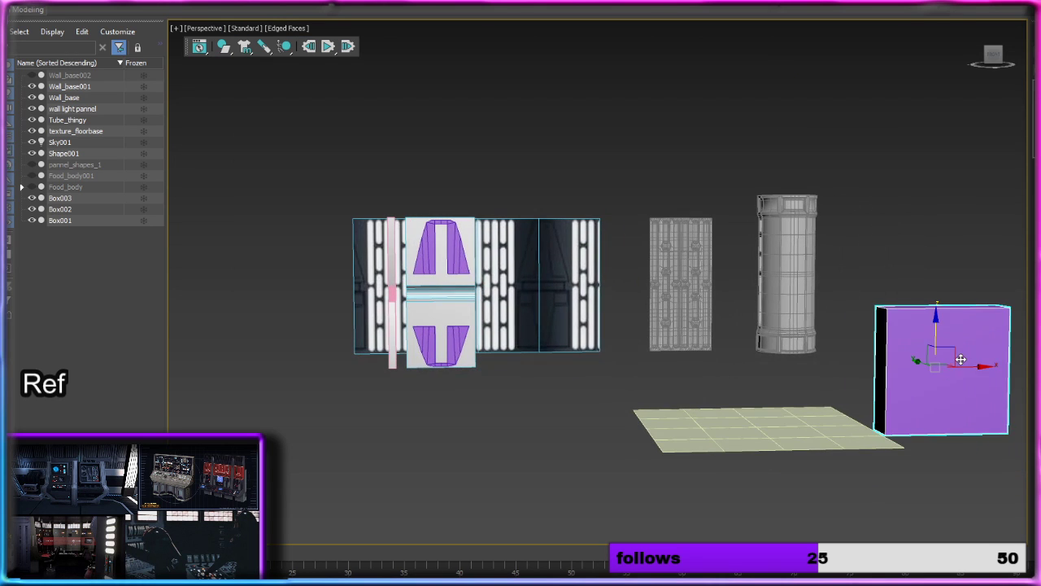
{"action": "middle_click_drag", "start_coordinate": [961, 361], "coordinate": [929, 366]}
{"action": "left_click_drag", "start_coordinate": [930, 359], "coordinate": [576, 362], "text": "shift"}
{"action": "left_click", "coordinate": [572, 338]}
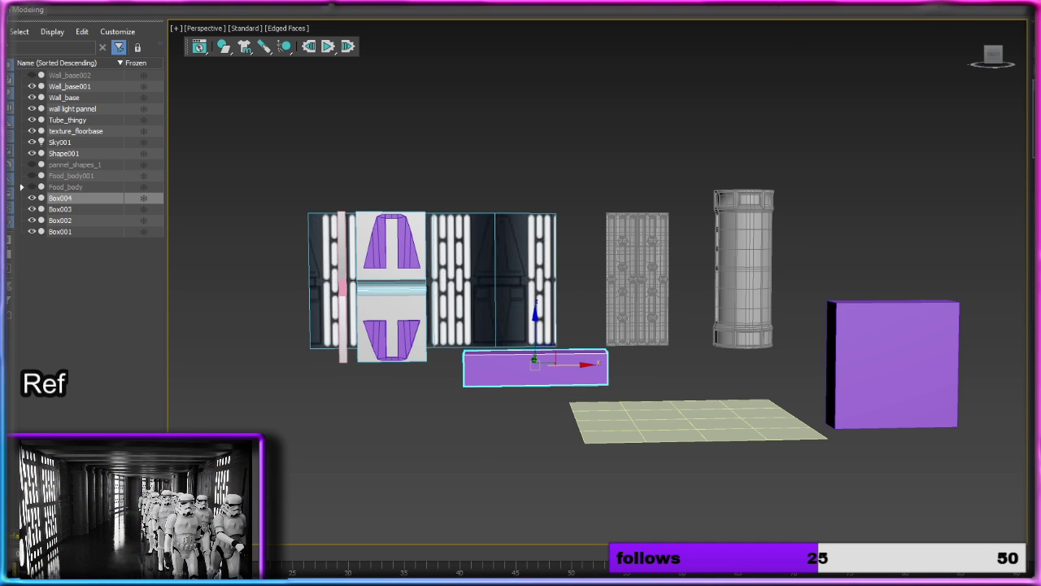
{"action": "scroll", "coordinate": [624, 340], "scroll_direction": "up", "scroll_amount": 5}
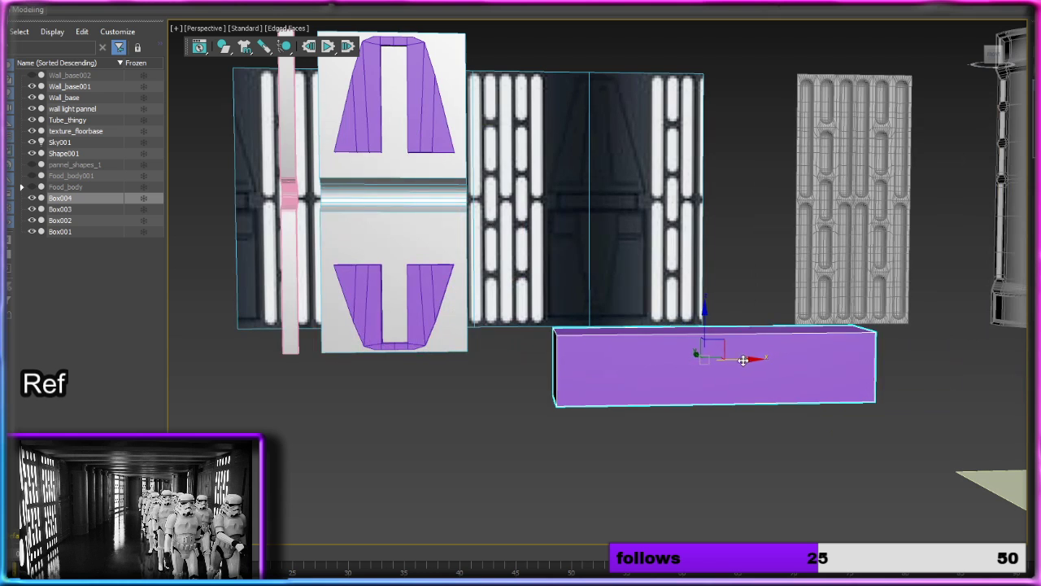
Step: Shorten the copied box along X and move it onto the wall panel's lower section beside the inverted arch's right leg
{"action": "middle_click_drag", "start_coordinate": [497, 325], "coordinate": [563, 350], "text": "alt"}
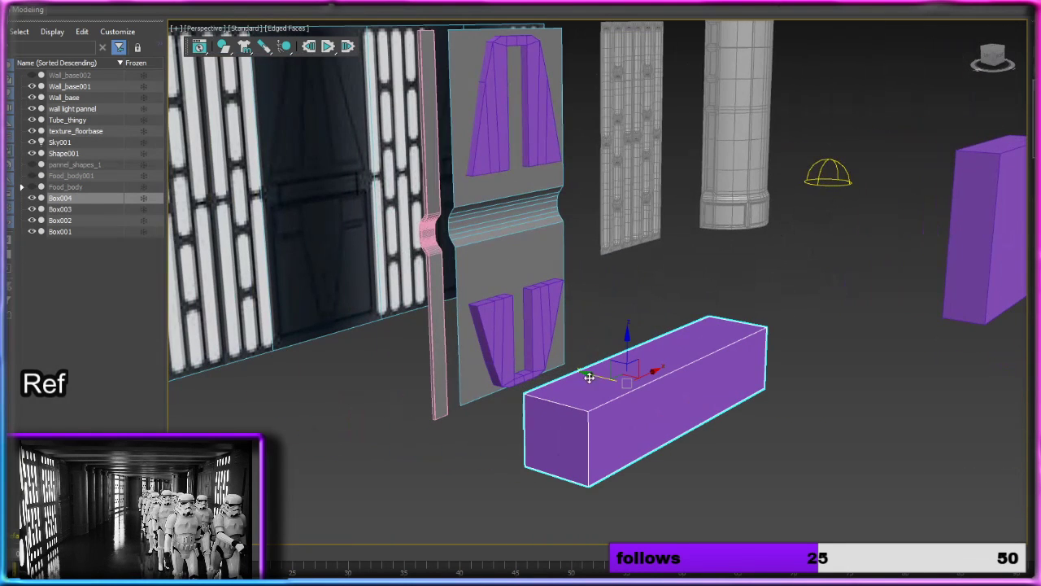
{"action": "left_click_drag", "start_coordinate": [563, 350], "coordinate": [514, 218]}
{"action": "middle_click_drag", "start_coordinate": [661, 253], "coordinate": [569, 265], "text": "alt"}
{"action": "scroll", "coordinate": [568, 266], "scroll_direction": "up", "scroll_amount": 3}
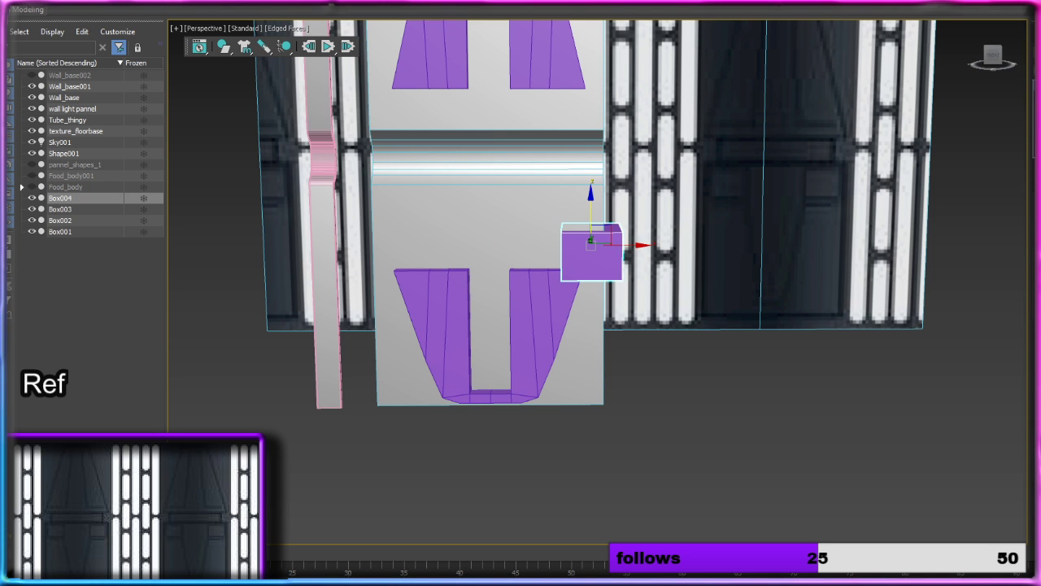
{"action": "middle_click_drag", "start_coordinate": [773, 223], "coordinate": [668, 252], "text": "alt"}
Step: Reduce the small box's depth along Y to a thin block in front of the wall panel
{"action": "left_click_drag", "start_coordinate": [623, 239], "coordinate": [572, 237]}
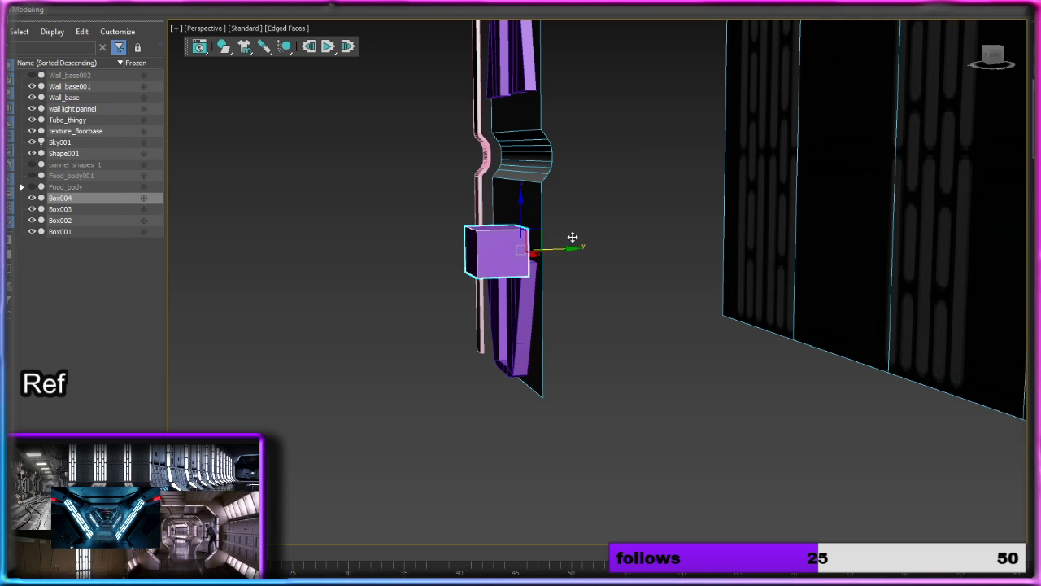
{"action": "middle_click_drag", "start_coordinate": [571, 237], "coordinate": [682, 233], "text": "alt"}
{"action": "middle_click_drag", "start_coordinate": [529, 244], "coordinate": [651, 252]}
{"action": "scroll", "coordinate": [556, 265], "scroll_direction": "up", "scroll_amount": 2}
{"action": "scroll", "coordinate": [557, 266], "scroll_direction": "up", "scroll_amount": 2}
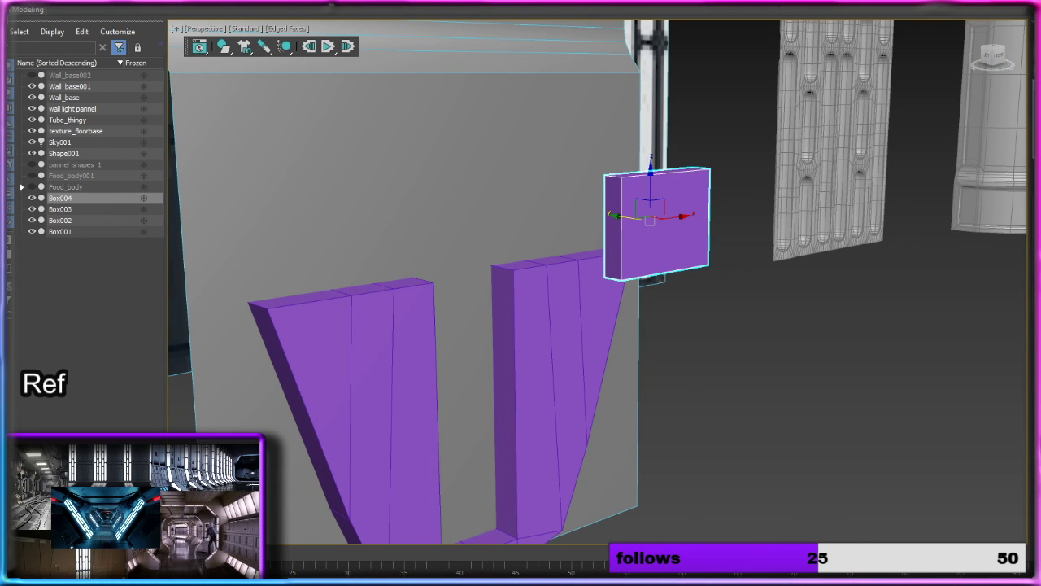
Step: Reshape the block into a wide, low rectangle and place it against the panel just above the inverted arch's right leg
{"action": "left_click_drag", "start_coordinate": [685, 217], "coordinate": [543, 149]}
{"action": "middle_click_drag", "start_coordinate": [611, 172], "coordinate": [710, 208], "text": "alt"}
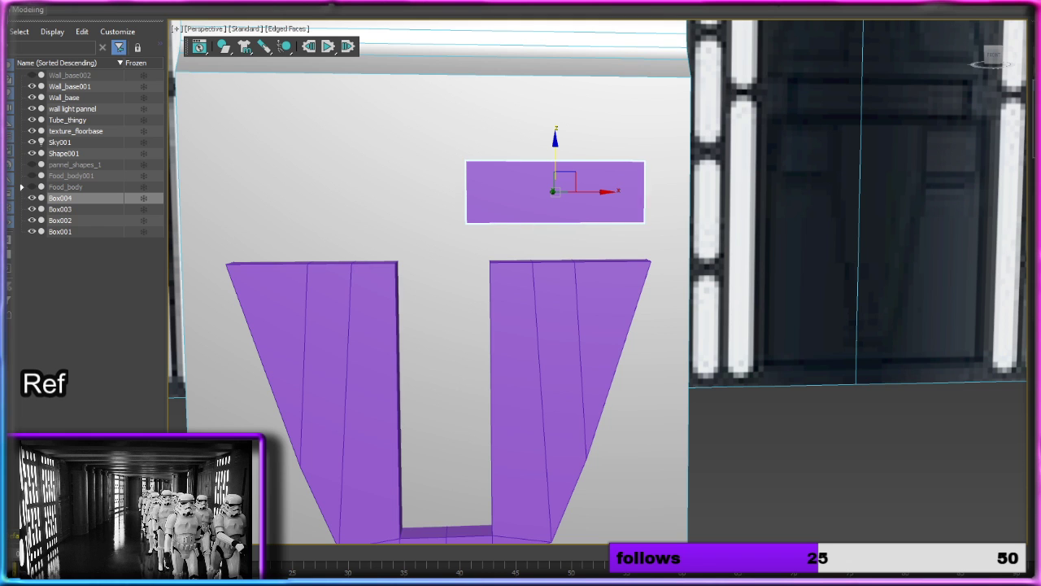
{"action": "middle_click_drag", "start_coordinate": [745, 202], "coordinate": [836, 215], "text": "alt"}
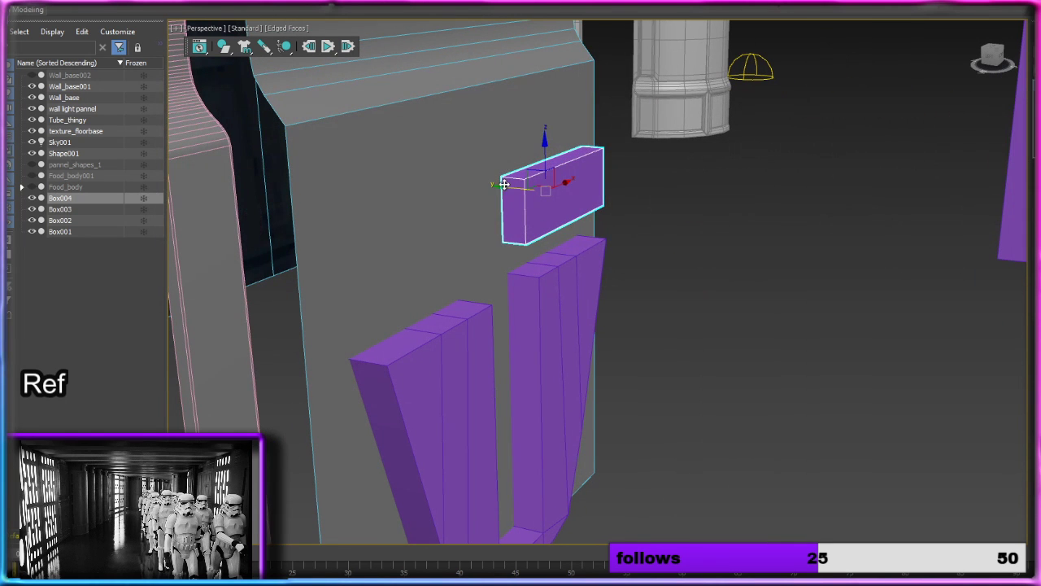
{"action": "left_click_drag", "start_coordinate": [504, 187], "coordinate": [482, 189]}
{"action": "middle_click_drag", "start_coordinate": [660, 204], "coordinate": [582, 191], "text": "alt"}
{"action": "left_click_drag", "start_coordinate": [582, 190], "coordinate": [613, 190]}
{"action": "left_click_drag", "start_coordinate": [564, 153], "coordinate": [564, 190]}
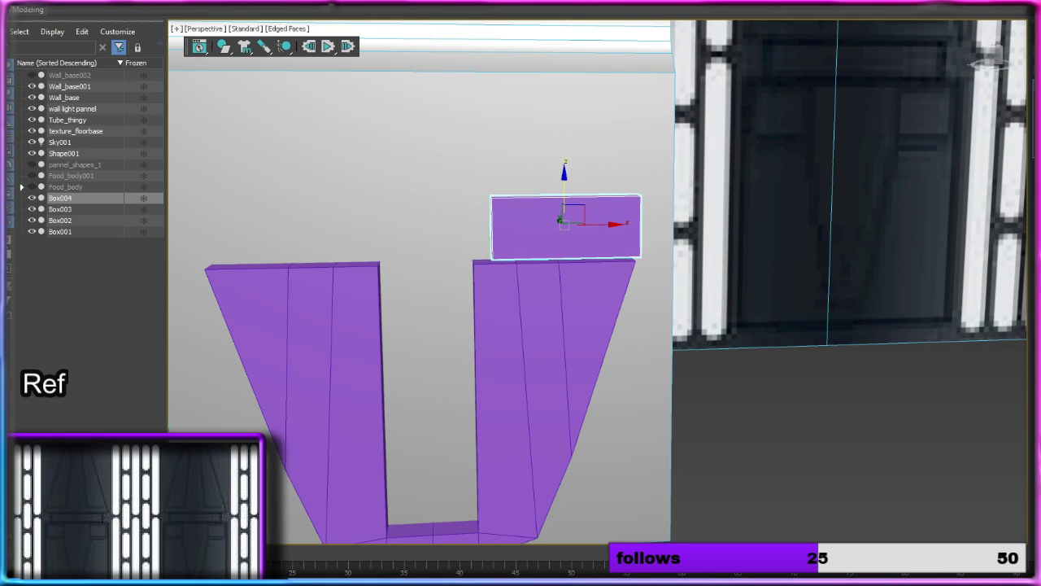
Step: Align the block with the right leg, make it taller along Z, and adjust its height and depth on the panel
{"action": "left_click_drag", "start_coordinate": [617, 225], "coordinate": [602, 225]}
{"action": "left_click_drag", "start_coordinate": [551, 196], "coordinate": [552, 171]}
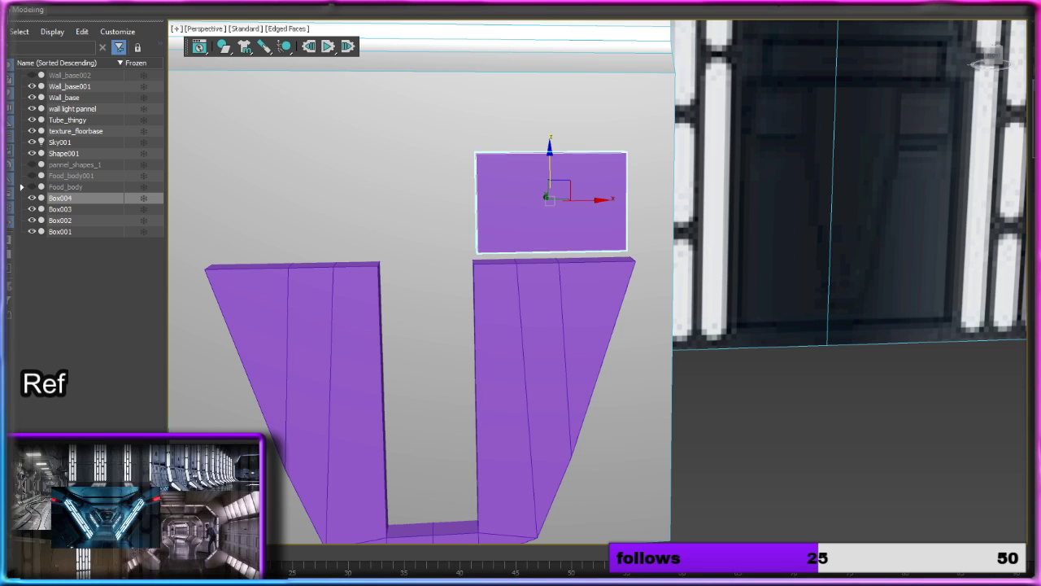
{"action": "left_click_drag", "start_coordinate": [551, 164], "coordinate": [551, 148]}
{"action": "middle_click_drag", "start_coordinate": [550, 148], "coordinate": [519, 180], "text": "alt"}
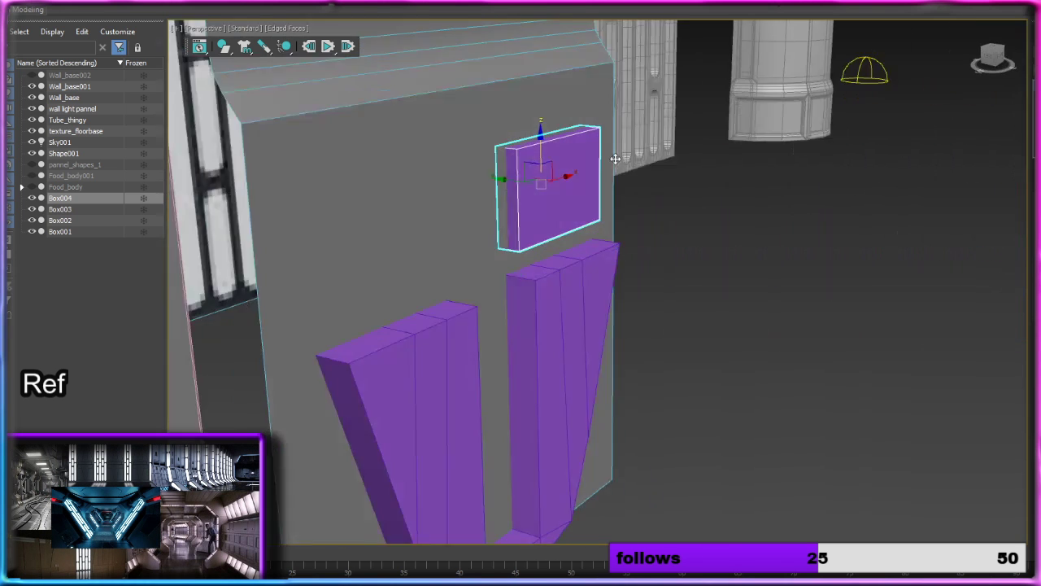
{"action": "left_click_drag", "start_coordinate": [512, 180], "coordinate": [518, 181]}
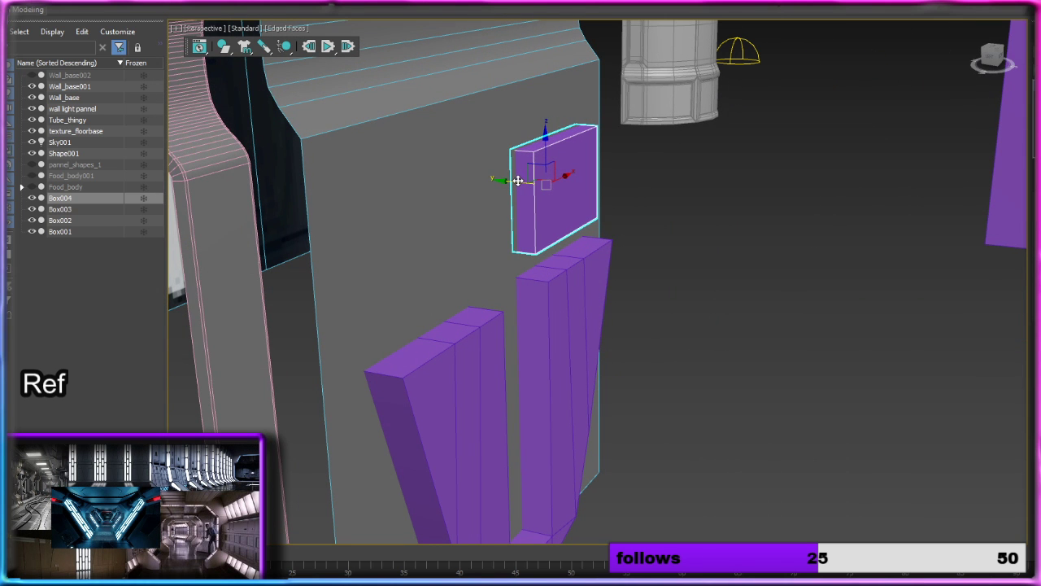
Step: Create one instance of the block above the inverted arch's left leg and reduce both blocks' height along Z
{"action": "middle_click_drag", "start_coordinate": [591, 183], "coordinate": [514, 168], "text": "alt"}
{"action": "scroll", "coordinate": [551, 176], "scroll_direction": "down", "scroll_amount": 3}
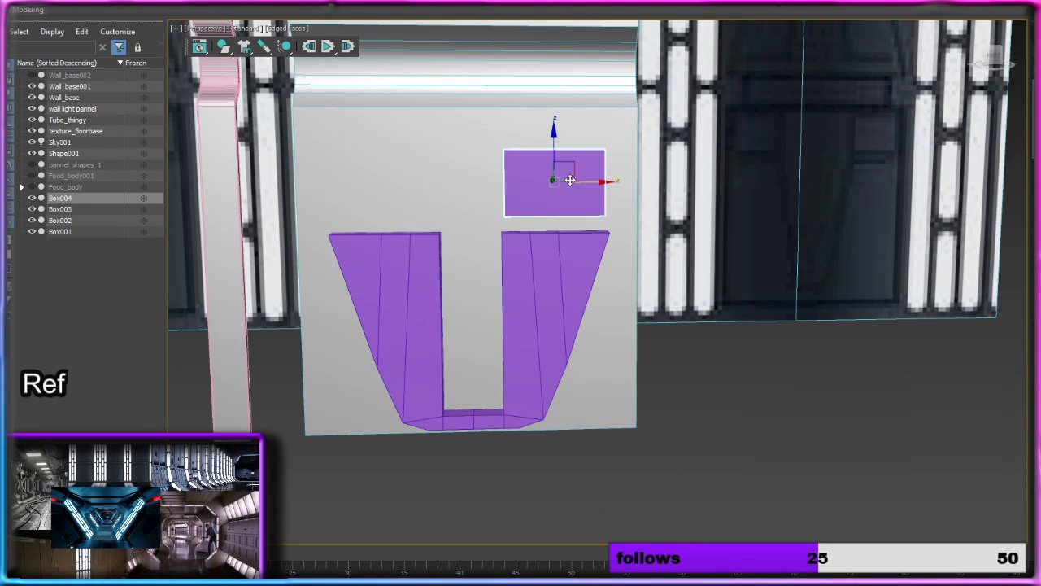
{"action": "left_click_drag", "start_coordinate": [601, 182], "coordinate": [432, 178], "text": "shift"}
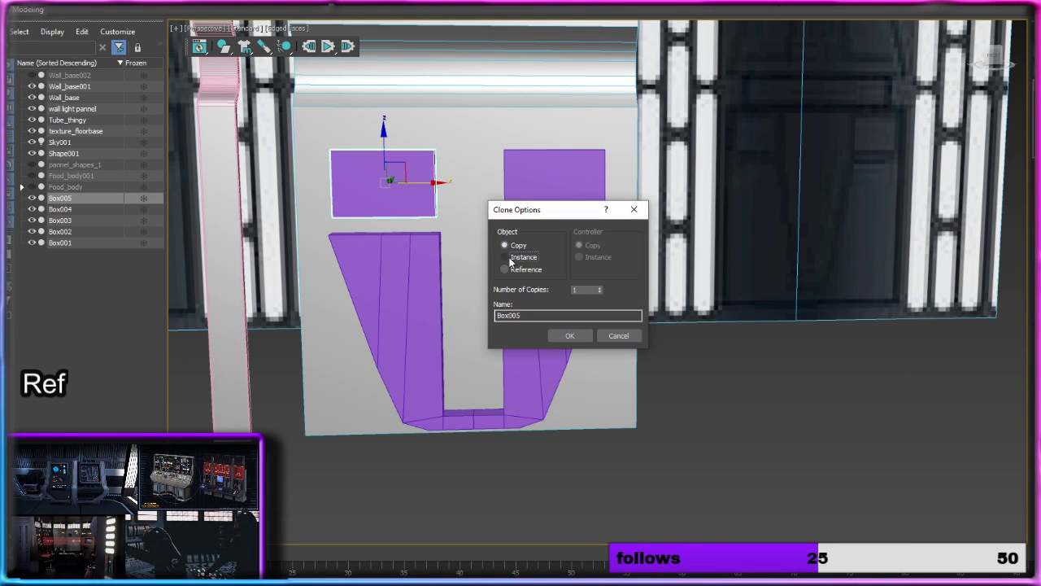
{"action": "left_click", "coordinate": [511, 259]}
{"action": "left_click", "coordinate": [570, 336]}
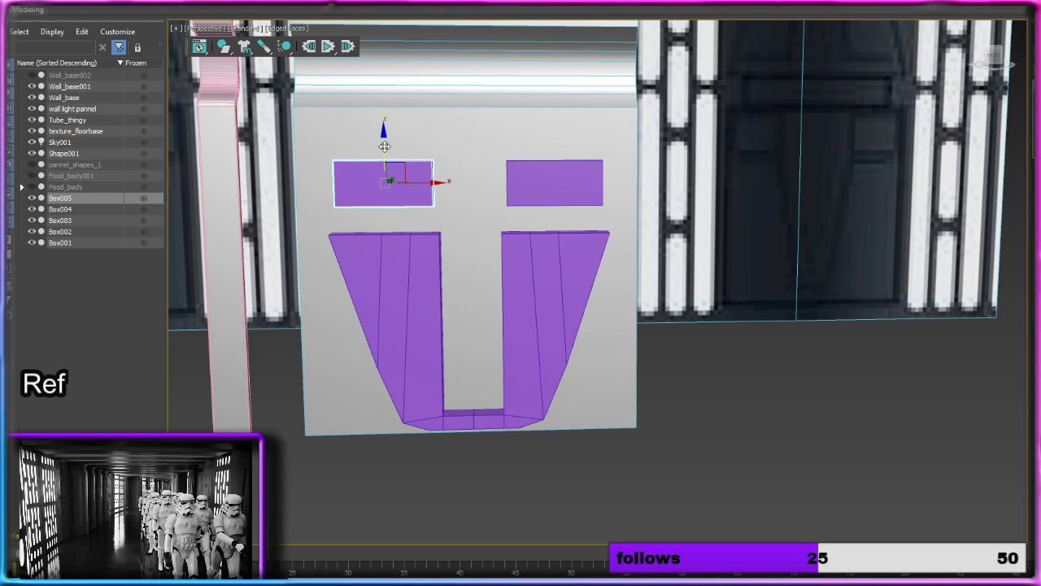
{"action": "mouse_move", "coordinate": [384, 147]}
{"action": "left_mouse_down"}
{"action": "mouse_move", "coordinate": [385, 160]}
{"action": "mouse_move", "coordinate": [395, 144]}
{"action": "left_mouse_up"}
{"action": "scroll", "coordinate": [556, 179], "scroll_direction": "down", "scroll_amount": 8}
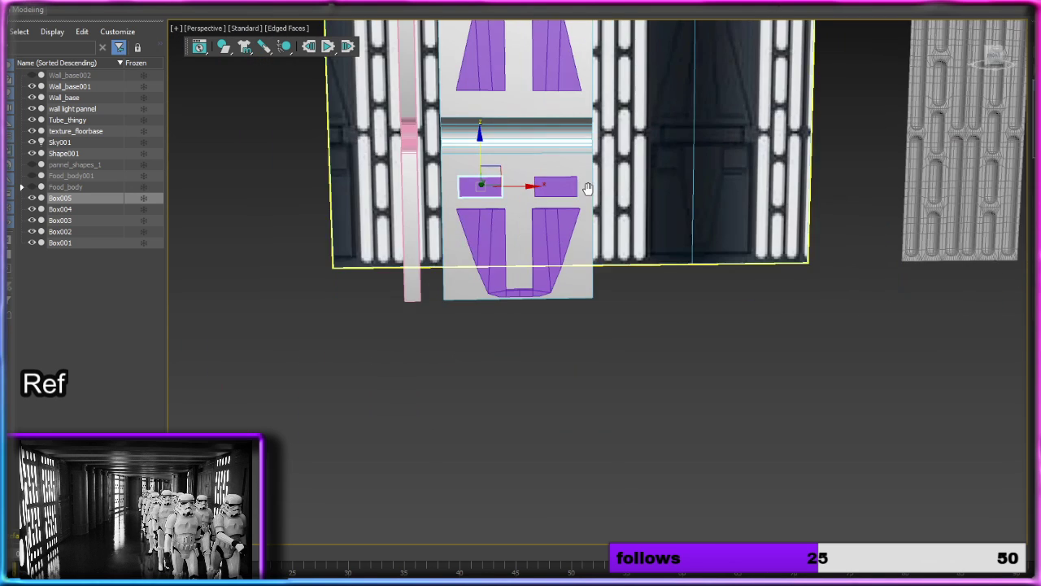
{"action": "middle_click_drag", "start_coordinate": [549, 271], "coordinate": [573, 274], "text": "alt"}
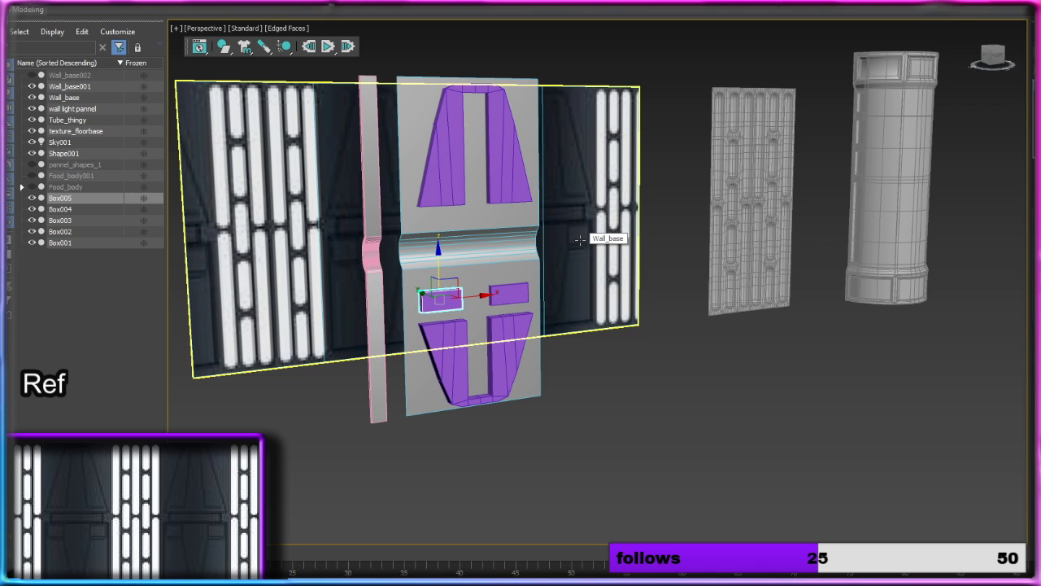
Step: Rename the pink trim strip as Wall_trim and make one independent copy of the grey wall panel farther along X
{"action": "left_click", "coordinate": [366, 216]}
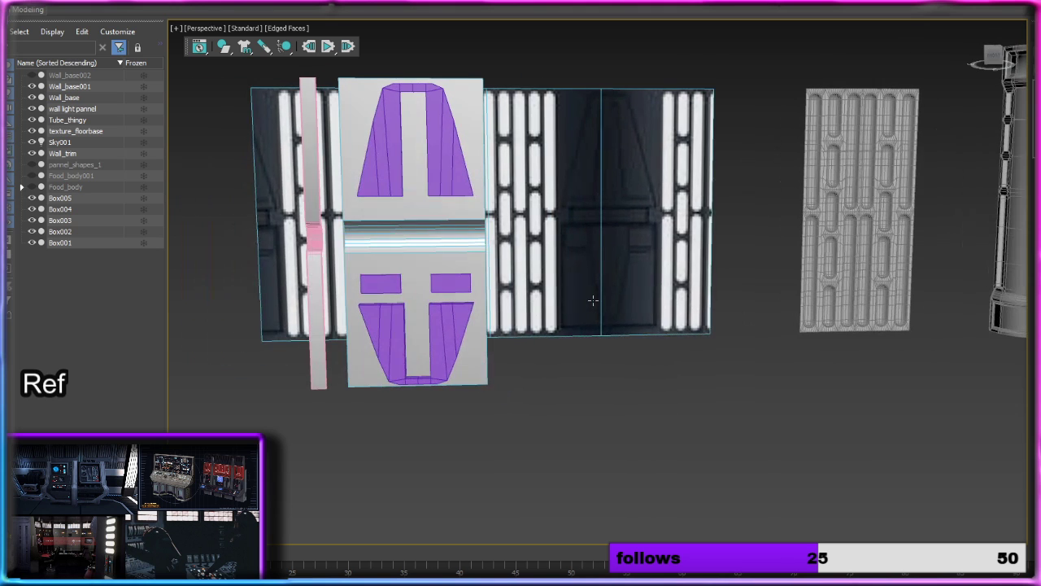
{"action": "left_click", "coordinate": [478, 294]}
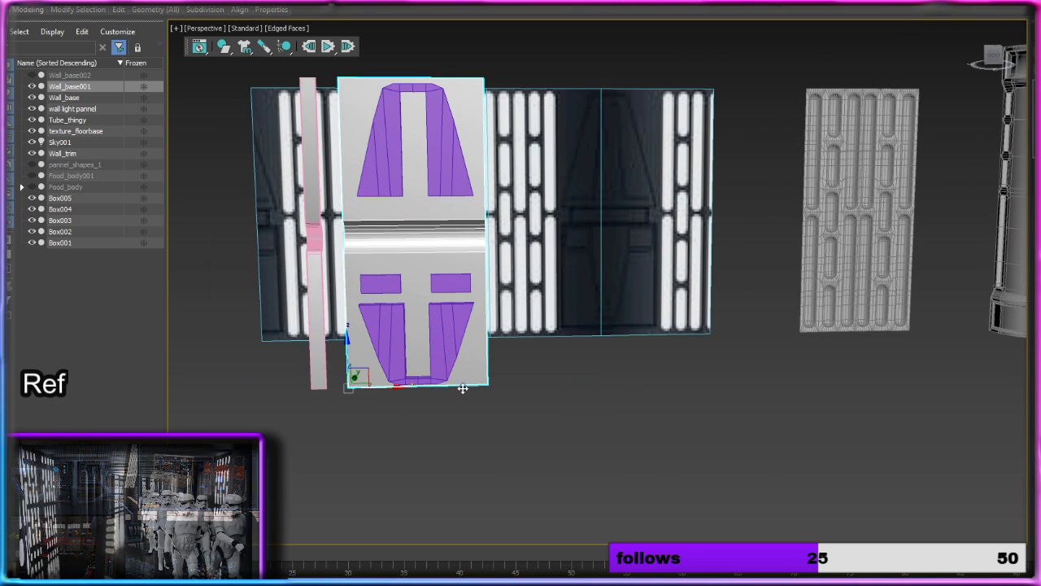
{"action": "mouse_move", "coordinate": [391, 387]}
{"action": "left_mouse_down", "text": "shift"}
{"action": "mouse_move", "coordinate": [537, 391]}
{"action": "mouse_move", "coordinate": [528, 395]}
{"action": "mouse_move", "coordinate": [599, 406]}
{"action": "left_mouse_up", "text": "shift"}
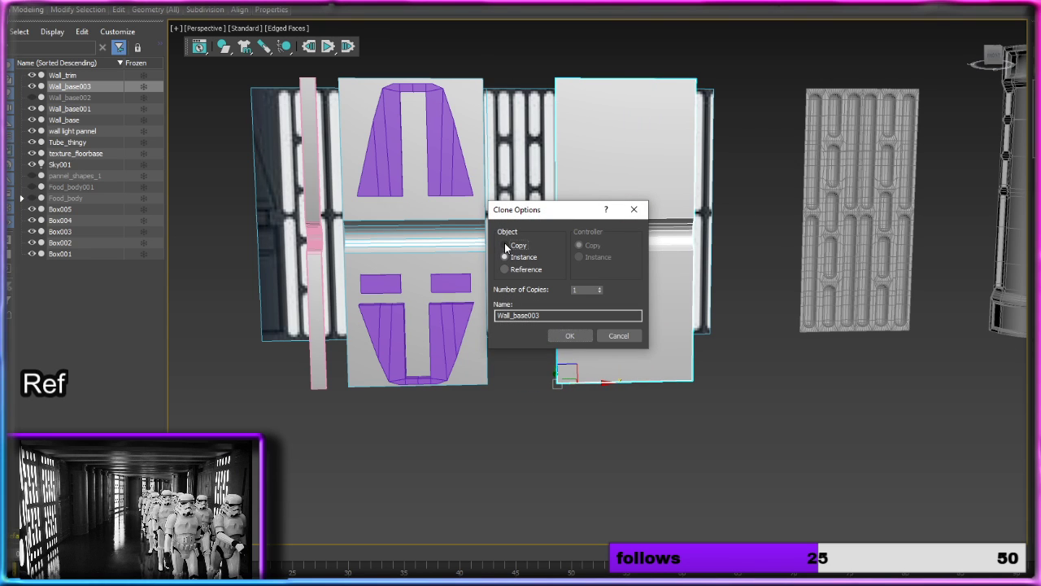
{"action": "left_click", "coordinate": [505, 245]}
{"action": "left_click", "coordinate": [562, 336]}
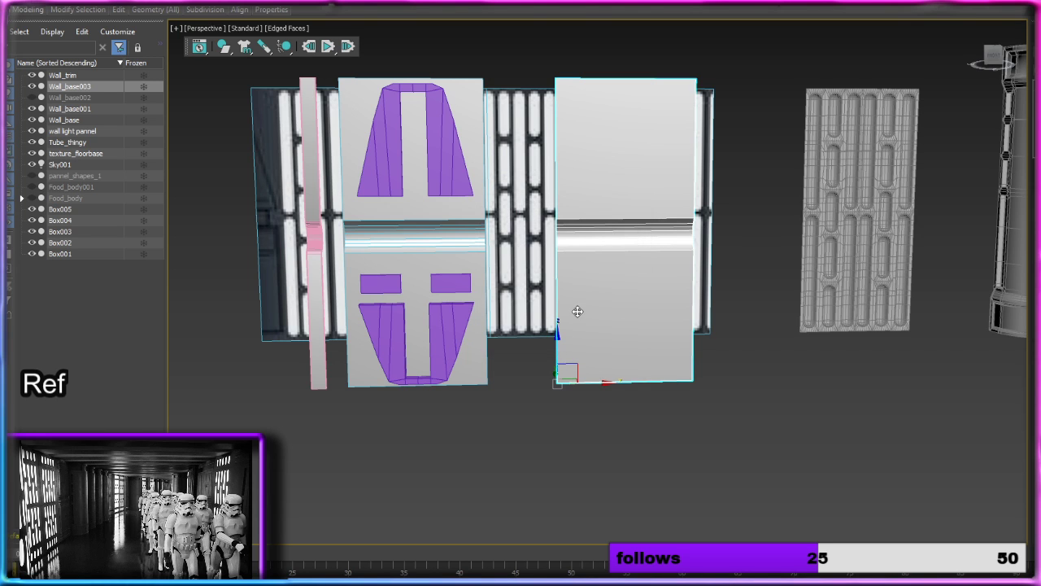
Step: Delete the hidden Wall_base002 object and rename the original grey wall panel as Wall_Pannel_1
{"action": "left_click", "coordinate": [94, 98]}
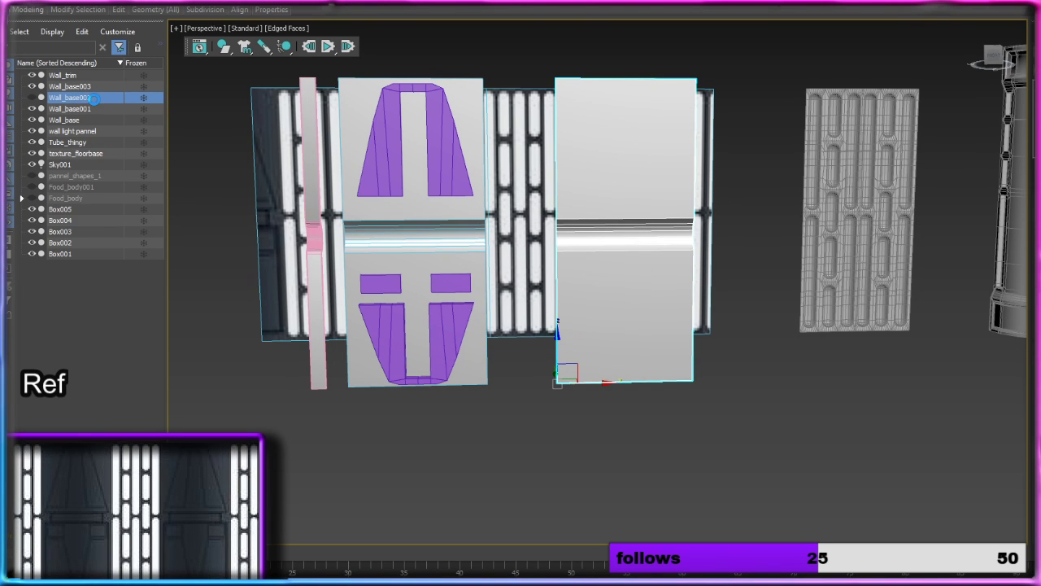
{"action": "key", "text": "Delete"}
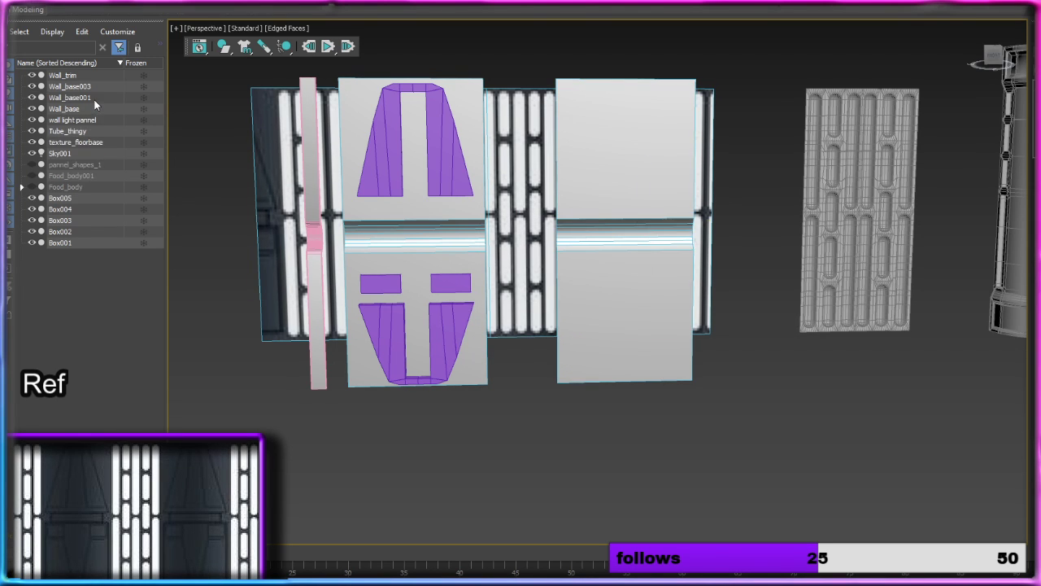
{"action": "left_click", "coordinate": [405, 212]}
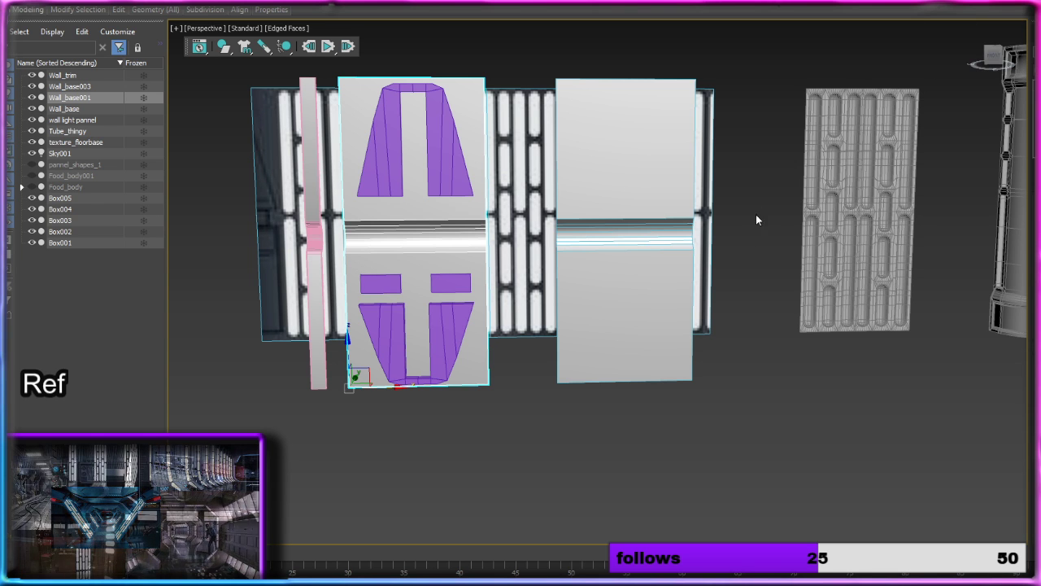
{"action": "middle_click_drag", "start_coordinate": [618, 241], "coordinate": [669, 238], "text": "alt"}
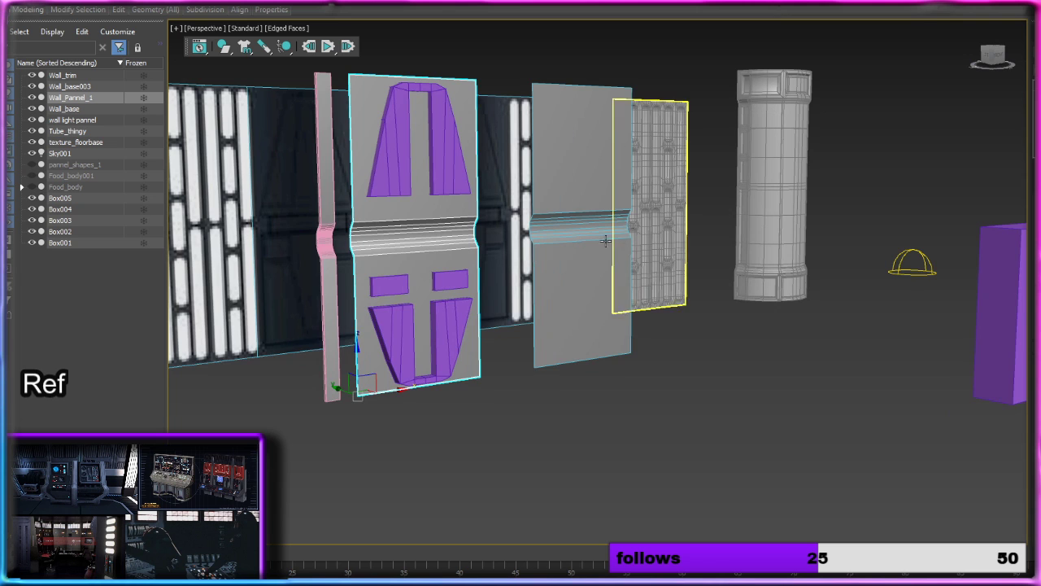
{"action": "middle_click_drag", "start_coordinate": [606, 235], "coordinate": [675, 237]}
{"action": "middle_click_drag", "start_coordinate": [408, 216], "coordinate": [478, 219]}
{"action": "scroll", "coordinate": [479, 218], "scroll_direction": "up", "scroll_amount": 2}
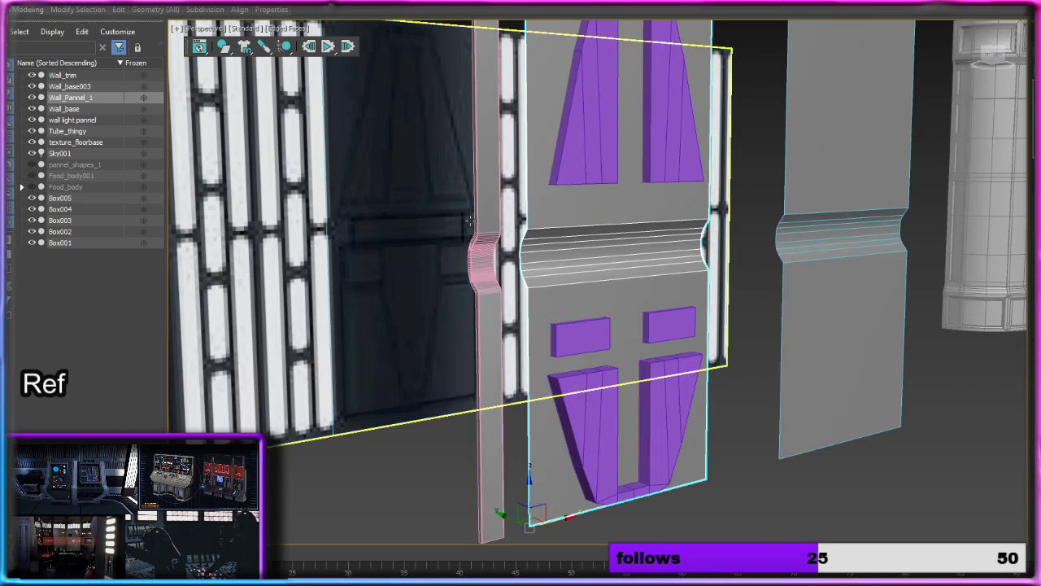
Step: Copy the purple inverted arch from Wall_Pannel_1 along X onto the lower half of the plain grey panel
{"action": "scroll", "coordinate": [590, 226], "scroll_direction": "up", "scroll_amount": 3}
{"action": "scroll", "coordinate": [585, 228], "scroll_direction": "down", "scroll_amount": 5}
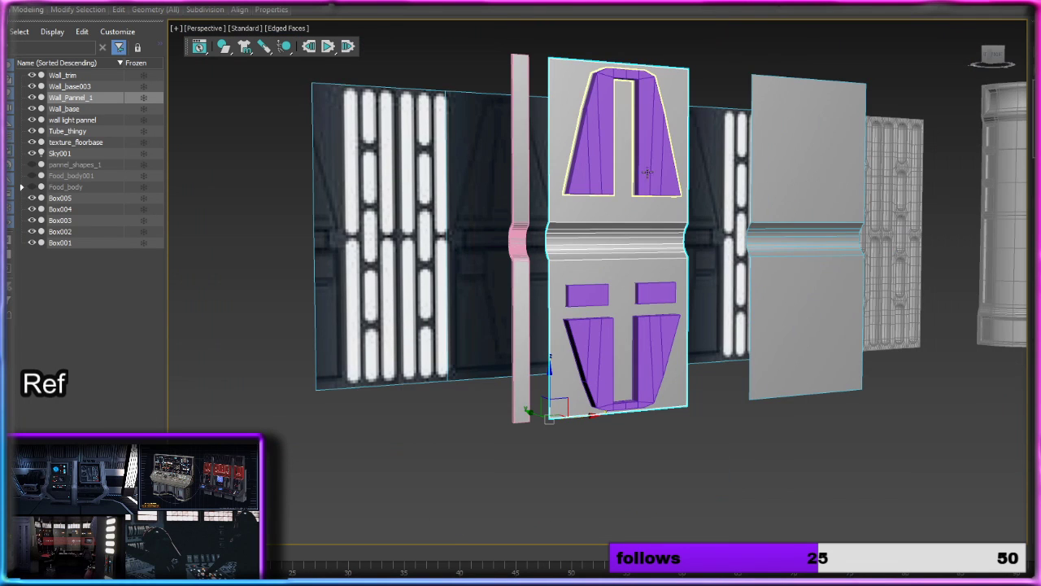
{"action": "left_click", "coordinate": [648, 171]}
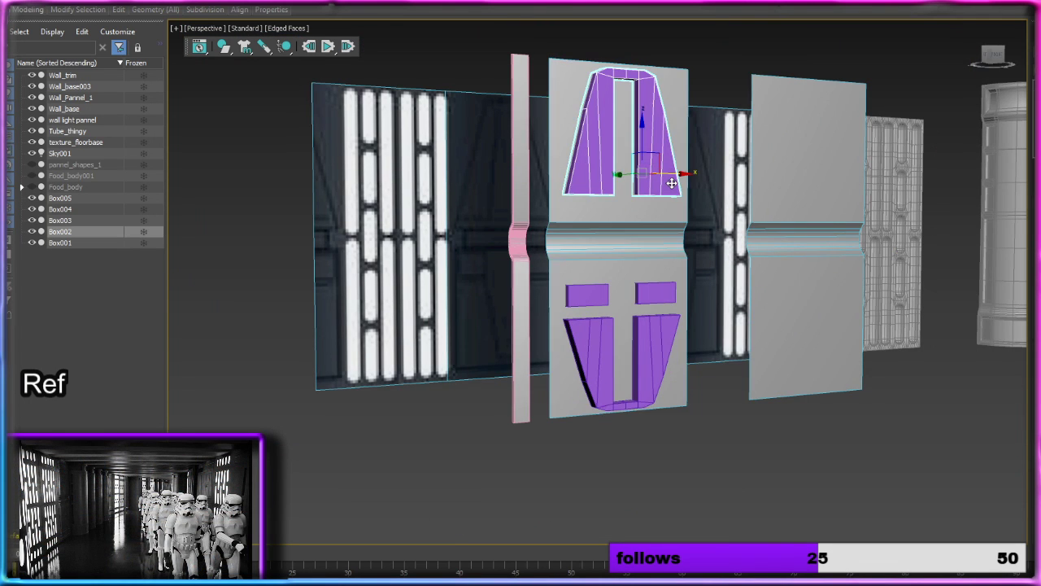
{"action": "middle_click_drag", "start_coordinate": [647, 171], "coordinate": [651, 191], "text": "alt"}
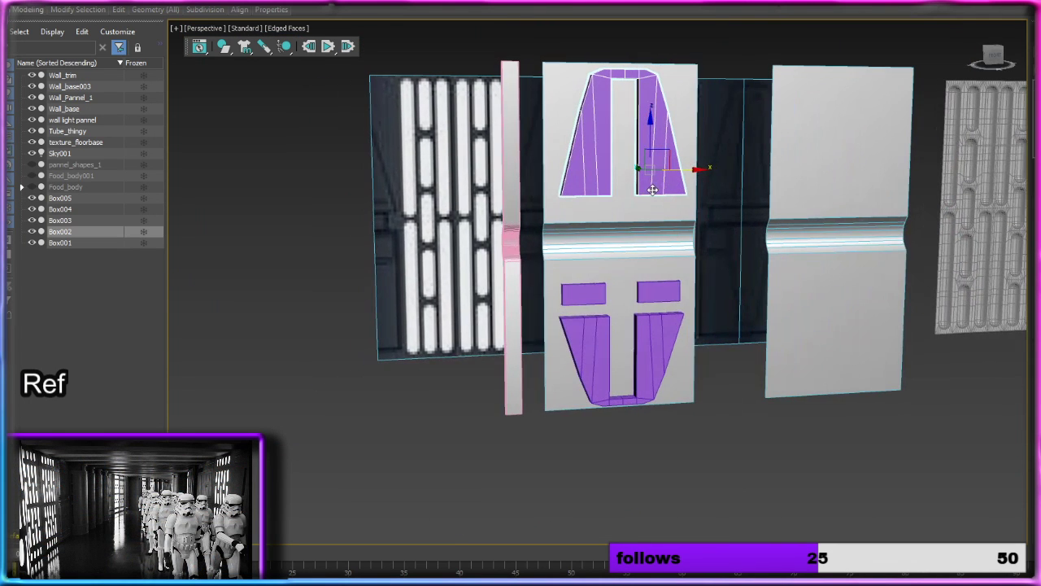
{"action": "left_click", "coordinate": [670, 334]}
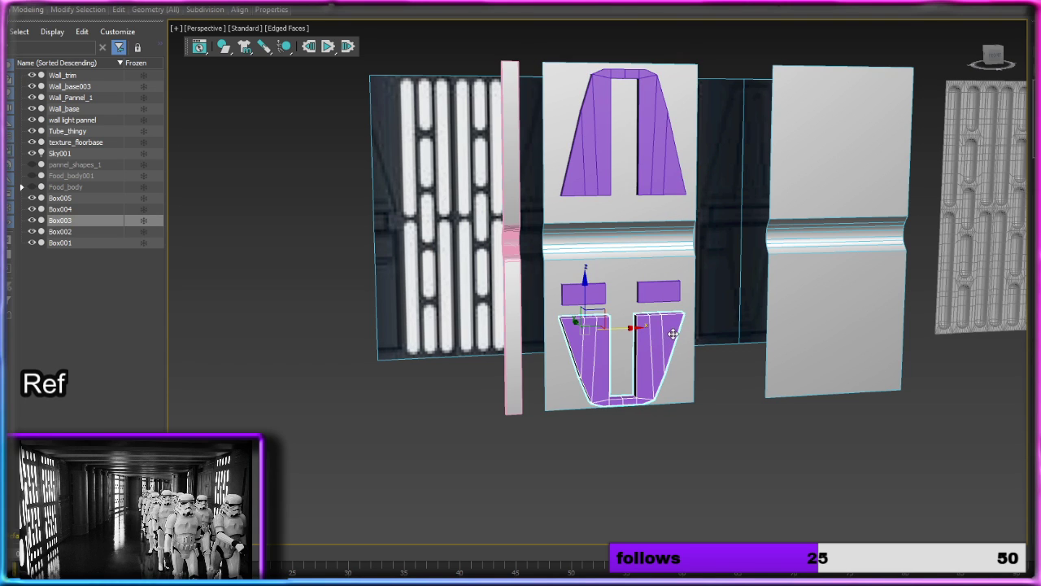
{"action": "left_click_drag", "start_coordinate": [626, 328], "coordinate": [833, 329], "text": "shift"}
{"action": "left_click", "coordinate": [572, 335]}
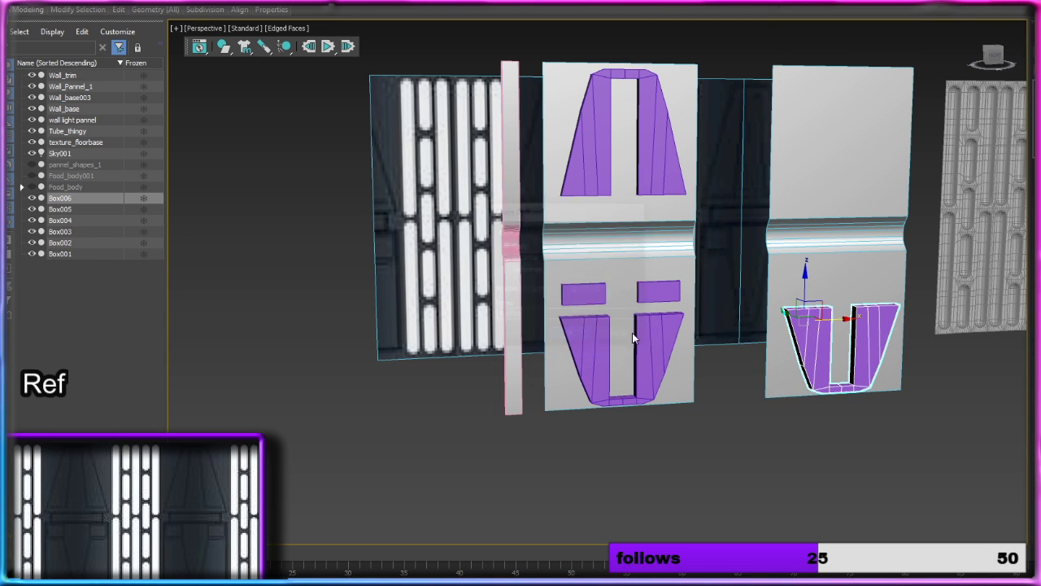
Step: Make one independent copy of the second grey wall panel farther along X, naming it Wall_pannel_3
{"action": "mouse_move", "coordinate": [960, 325]}
{"action": "middle_mouse_down", "text": "alt"}
{"action": "mouse_move", "coordinate": [883, 305]}
{"action": "mouse_move", "coordinate": [609, 279]}
{"action": "mouse_move", "coordinate": [609, 252]}
{"action": "middle_mouse_up", "text": "alt"}
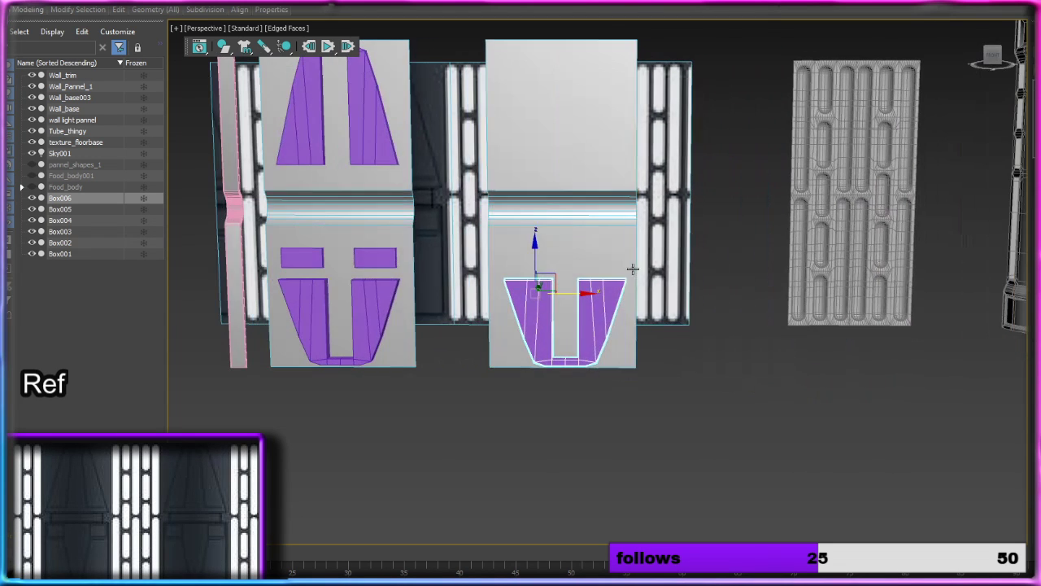
{"action": "left_click", "coordinate": [609, 252]}
{"action": "left_click_drag", "start_coordinate": [533, 371], "coordinate": [808, 390], "text": "shift"}
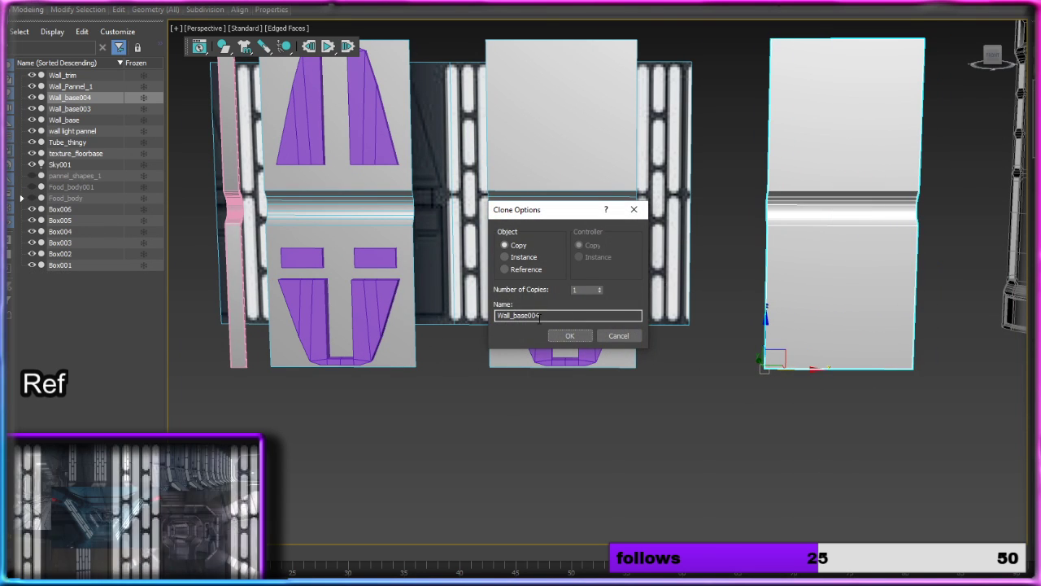
{"action": "left_click_drag", "start_coordinate": [545, 317], "coordinate": [516, 317]}
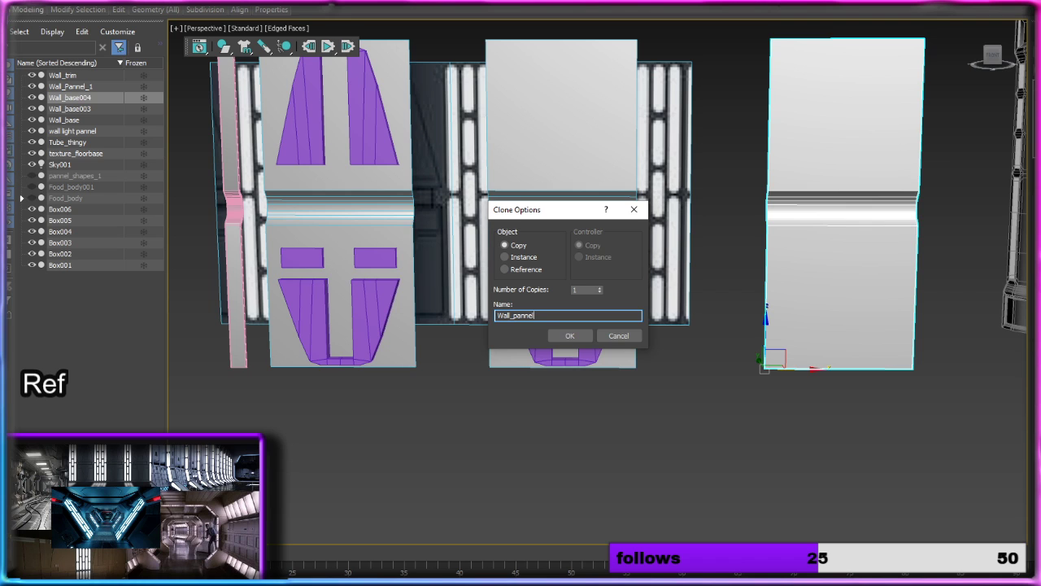
{"action": "type", "text": "pannel_3"}
{"action": "key", "text": "Return"}
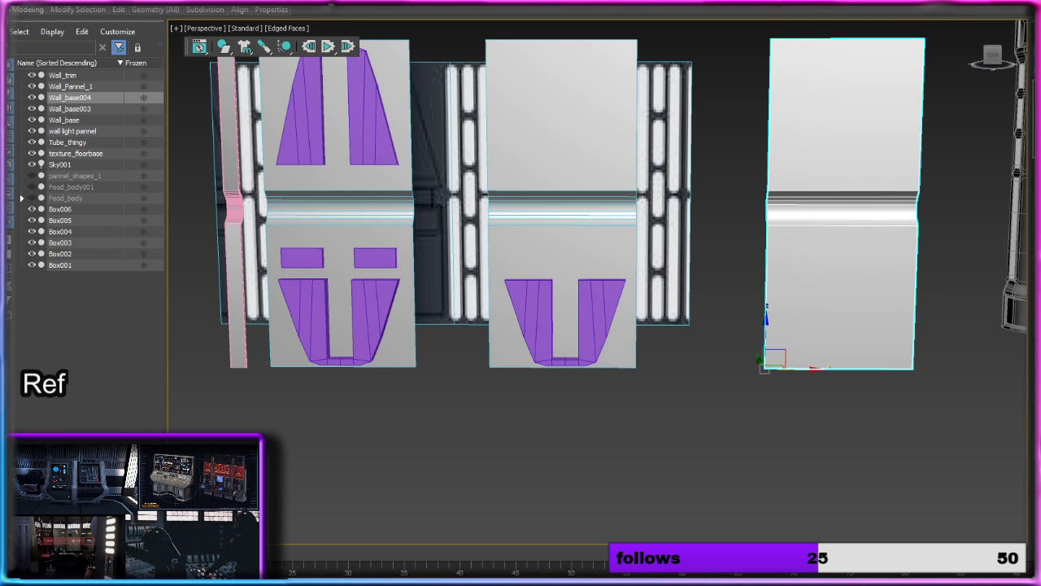
Step: Rename the middle grey wall panel, Wall_base003, as Wall_bpannel_2
{"action": "left_click", "coordinate": [524, 220]}
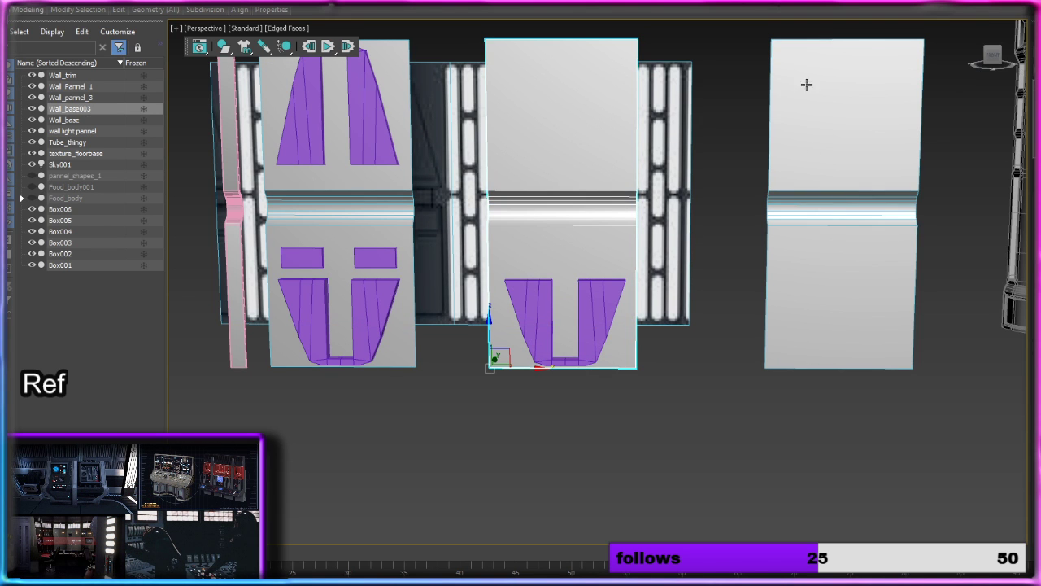
{"action": "left_click", "coordinate": [392, 195]}
{"action": "left_click", "coordinate": [556, 171]}
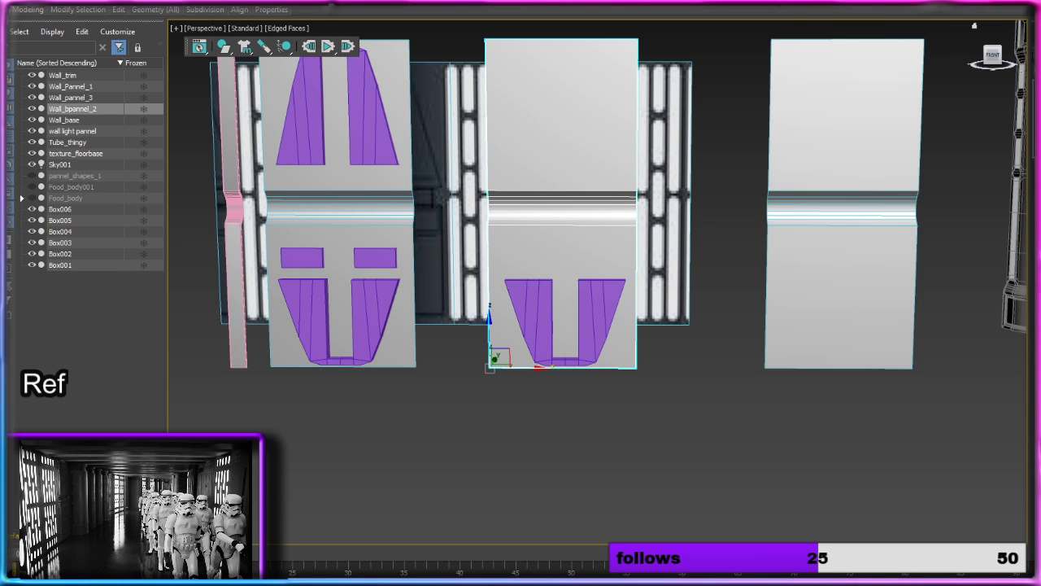
Step: Rotate the inverted arch on the middle panel a quarter turn and move it beside the panel's right edge
{"action": "left_click", "coordinate": [591, 301]}
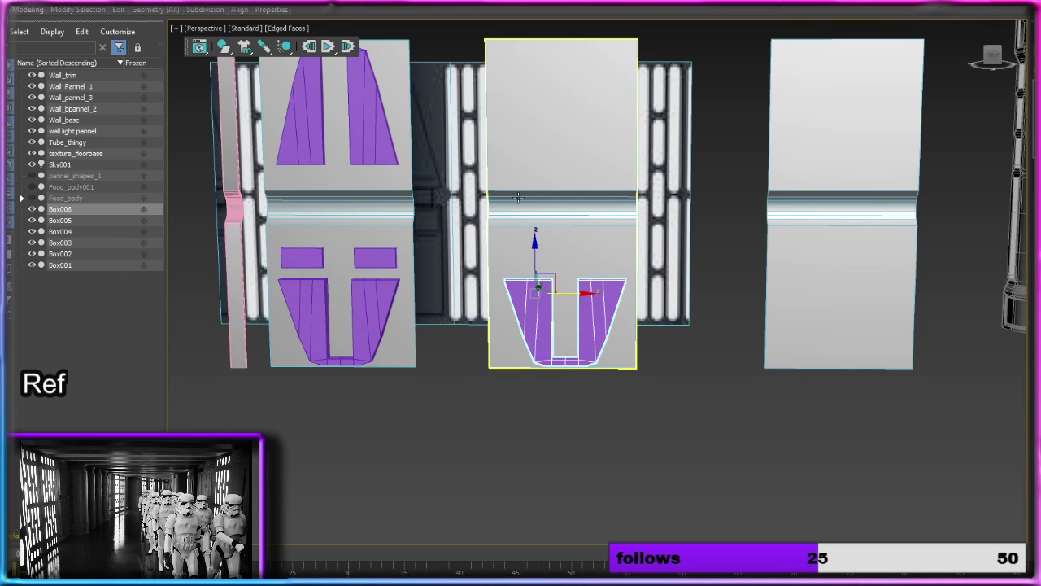
{"action": "key", "text": "e"}
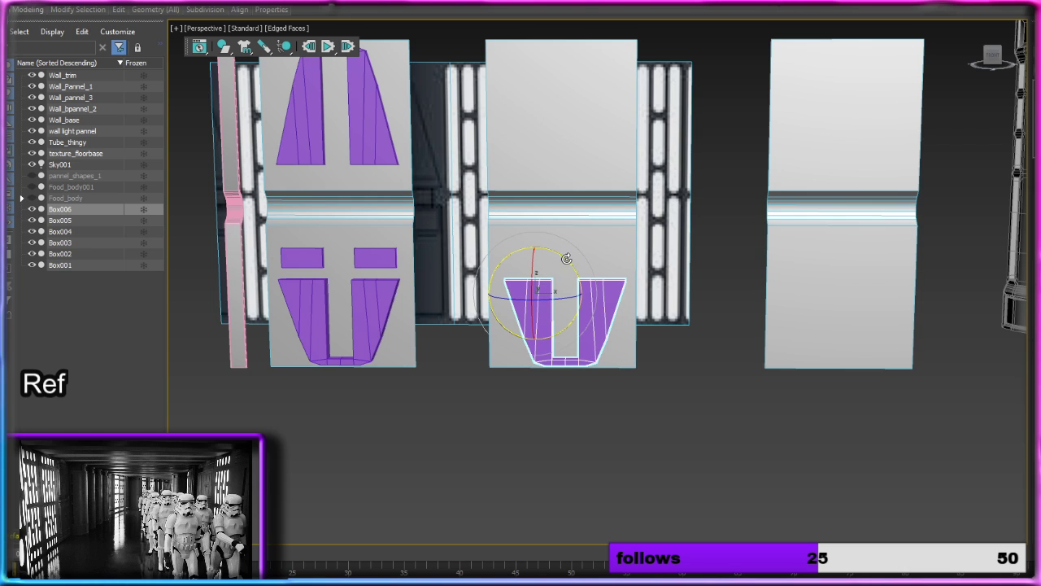
{"action": "left_click_drag", "start_coordinate": [566, 259], "coordinate": [588, 314]}
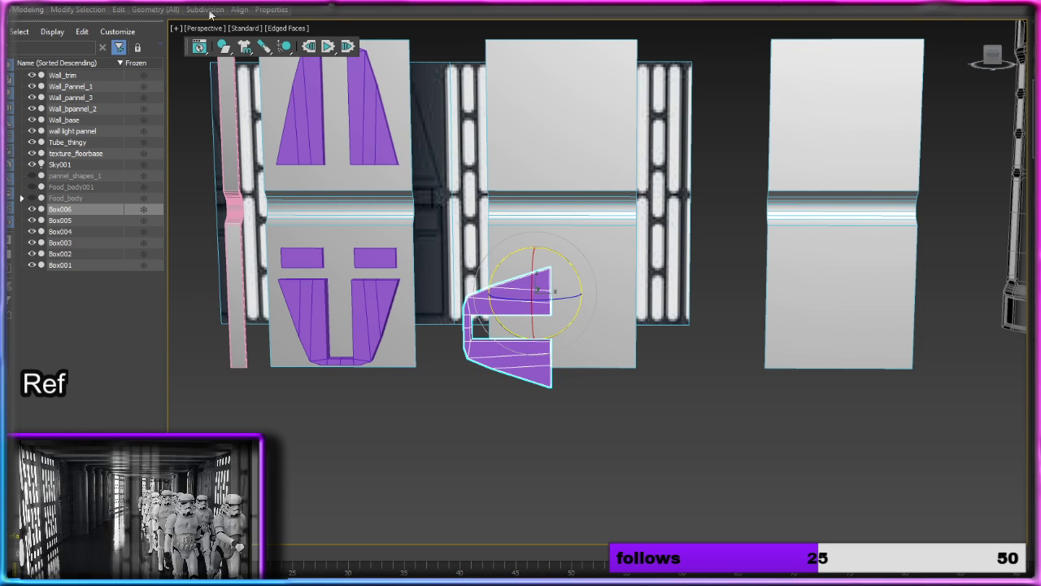
{"action": "key", "text": "w"}
{"action": "left_click_drag", "start_coordinate": [578, 294], "coordinate": [657, 298]}
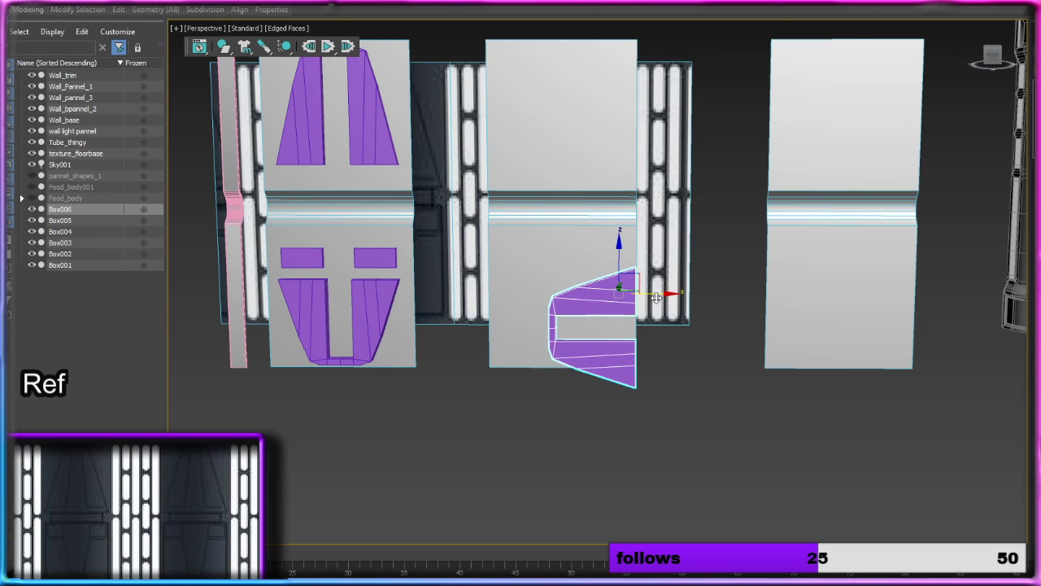
{"action": "left_click_drag", "start_coordinate": [617, 262], "coordinate": [616, 235]}
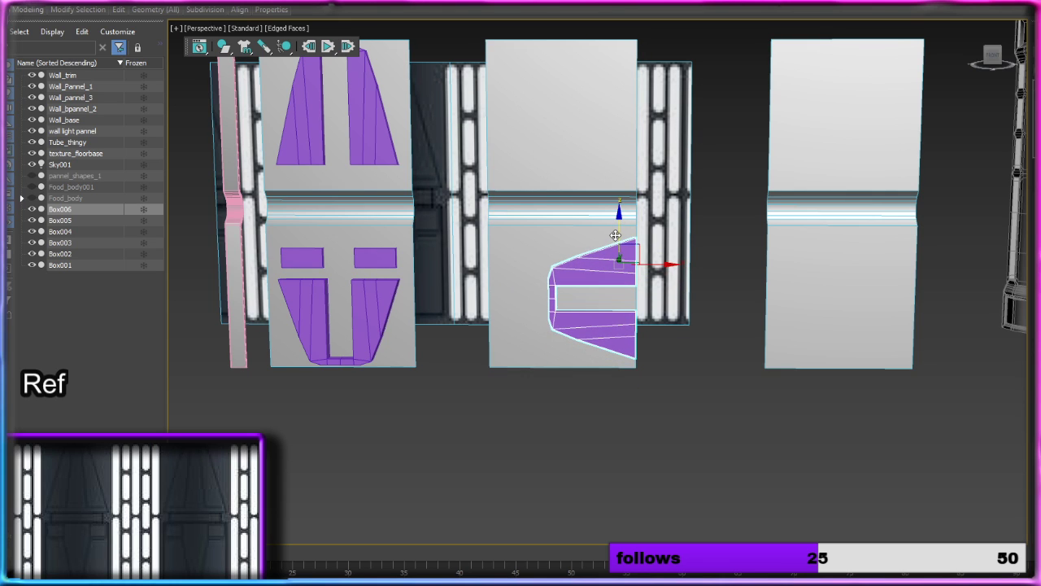
{"action": "left_click_drag", "start_coordinate": [660, 265], "coordinate": [655, 264]}
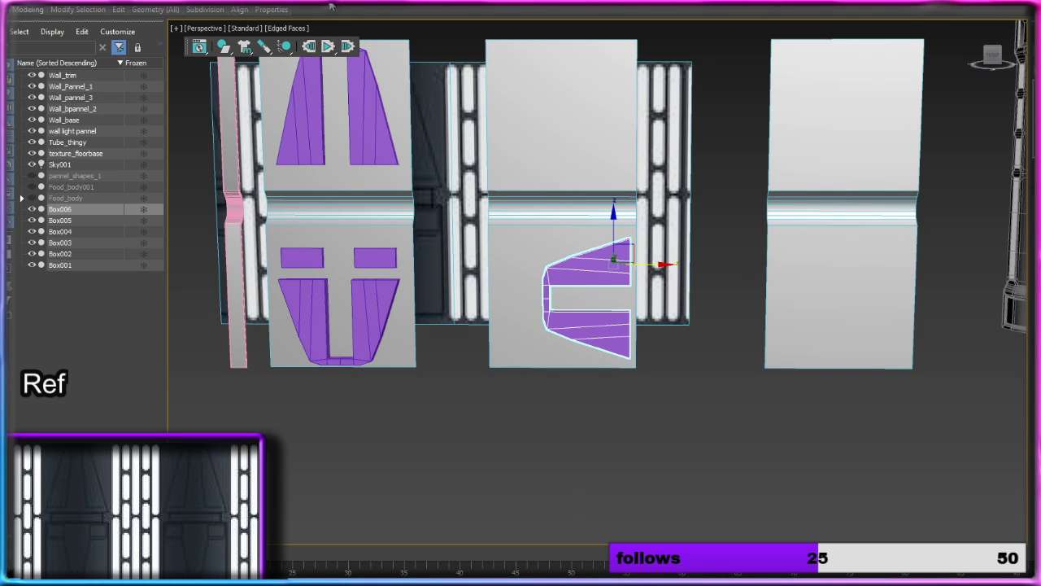
Step: Scale the sideways arch down uniformly and reposition it against the right side of the panel's lower half
{"action": "left_click_drag", "start_coordinate": [624, 255], "coordinate": [628, 274]}
{"action": "key", "text": "w"}
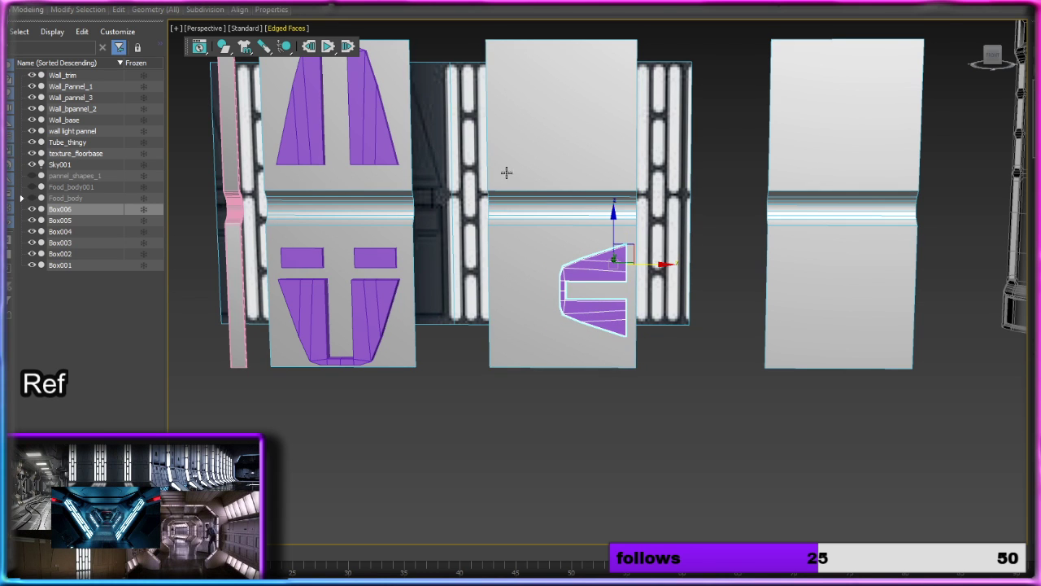
{"action": "left_click_drag", "start_coordinate": [614, 228], "coordinate": [616, 237]}
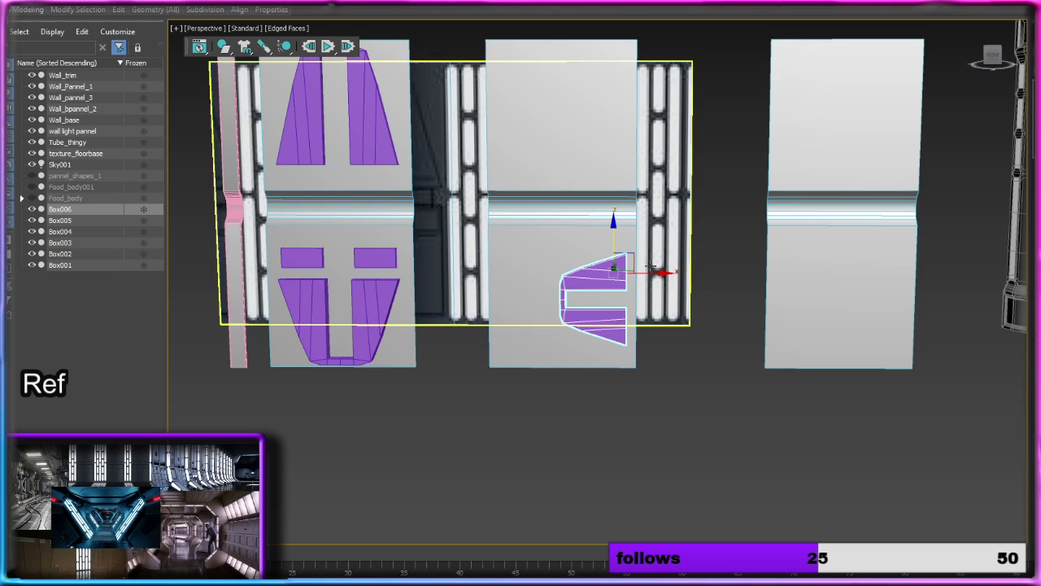
{"action": "left_click_drag", "start_coordinate": [654, 273], "coordinate": [659, 275]}
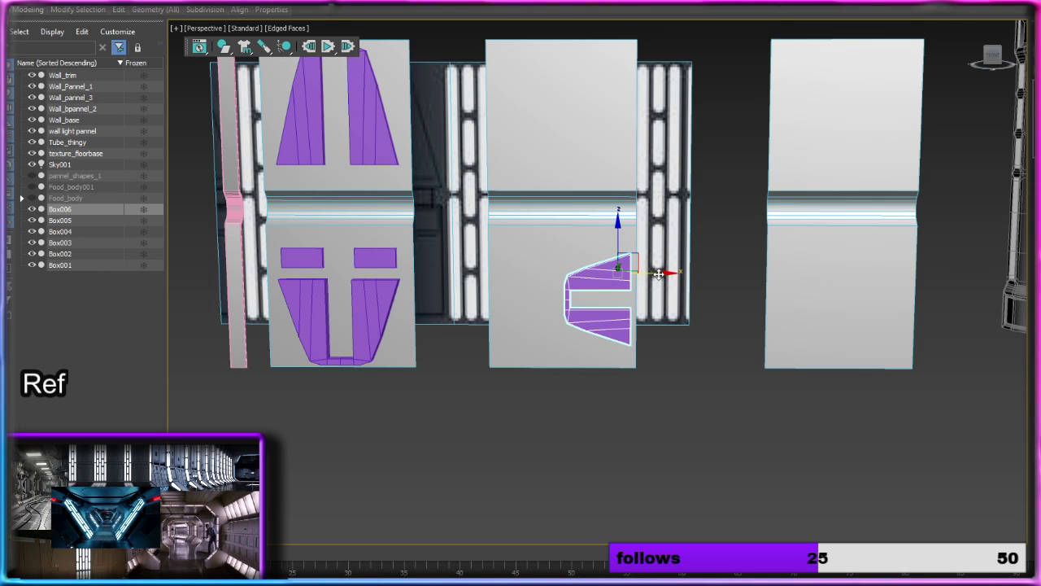
Step: Create one independent copy of the sideways arch rotated half a turn, and align it opposite the original on the panel's left side
{"action": "key", "text": "e"}
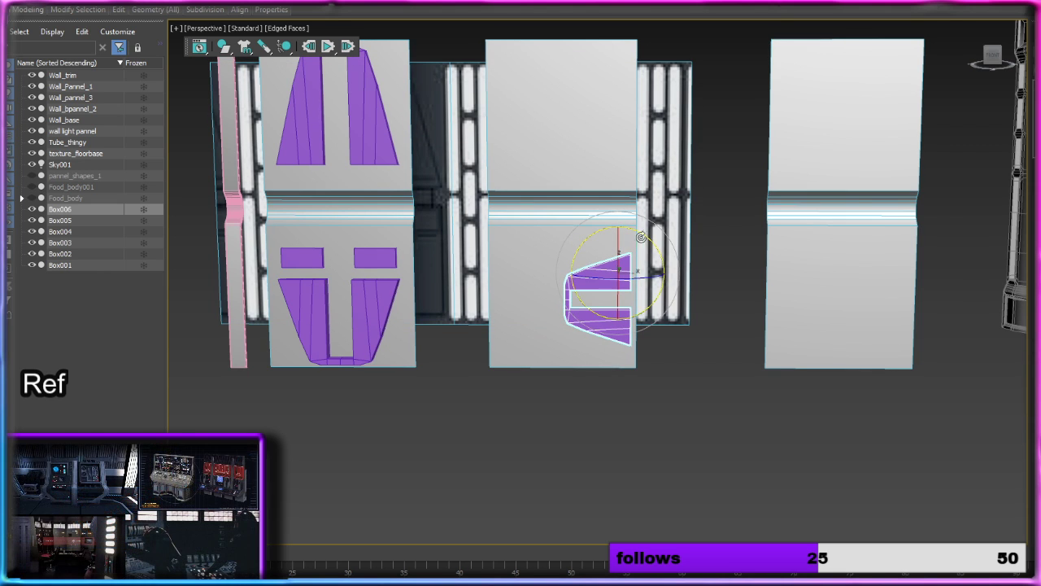
{"action": "mouse_move", "coordinate": [656, 251]}
{"action": "left_mouse_down", "text": "shift"}
{"action": "mouse_move", "coordinate": [673, 280]}
{"action": "mouse_move", "coordinate": [609, 354]}
{"action": "mouse_move", "coordinate": [722, 314]}
{"action": "left_mouse_up", "text": "shift"}
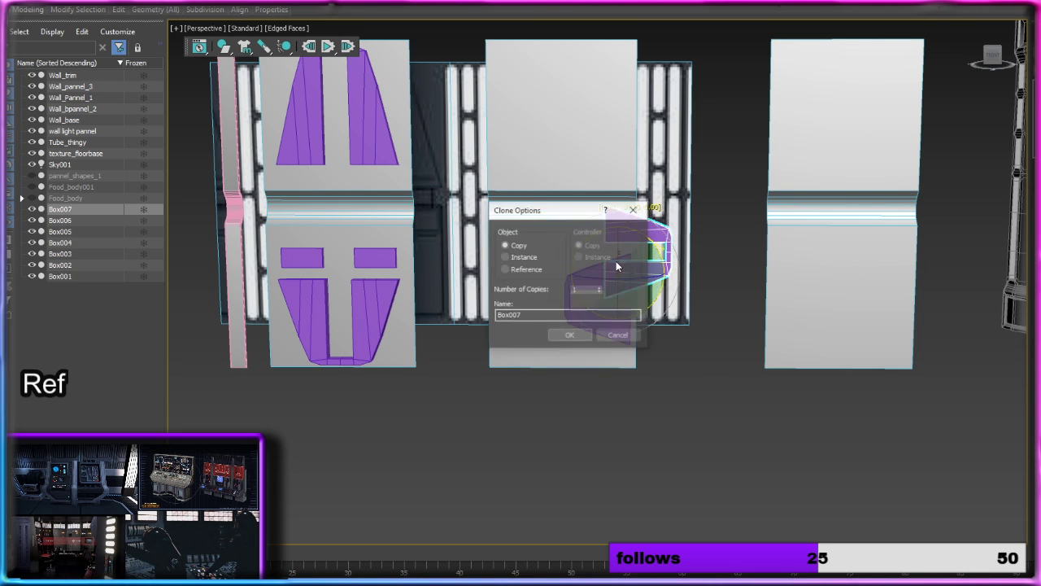
{"action": "left_click", "coordinate": [567, 336]}
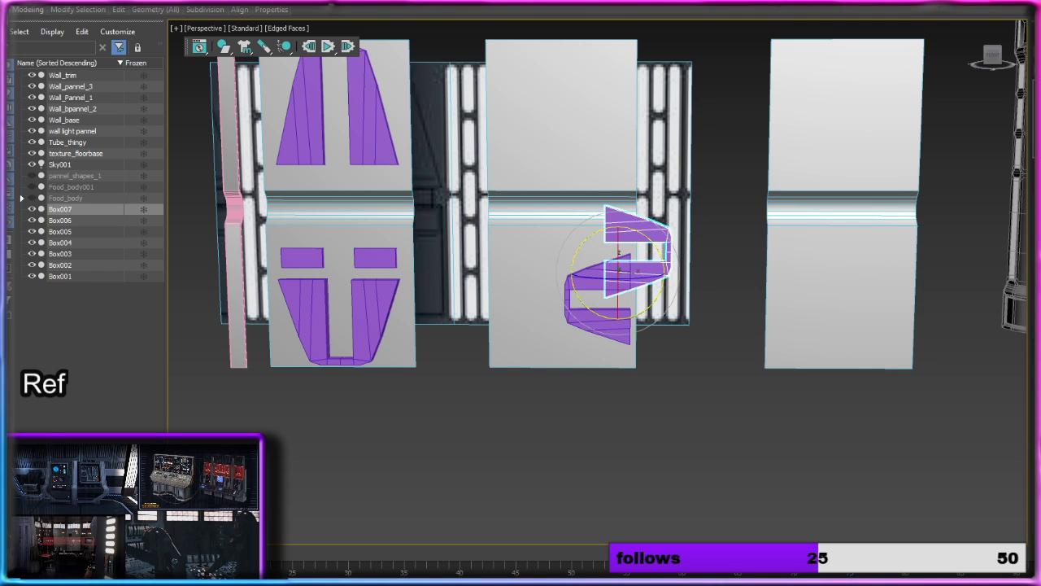
{"action": "key", "text": "w"}
{"action": "mouse_move", "coordinate": [669, 272]}
{"action": "left_mouse_down"}
{"action": "mouse_move", "coordinate": [553, 271]}
{"action": "mouse_move", "coordinate": [557, 260]}
{"action": "mouse_move", "coordinate": [520, 271]}
{"action": "mouse_move", "coordinate": [517, 260]}
{"action": "mouse_move", "coordinate": [518, 287]}
{"action": "left_mouse_up"}
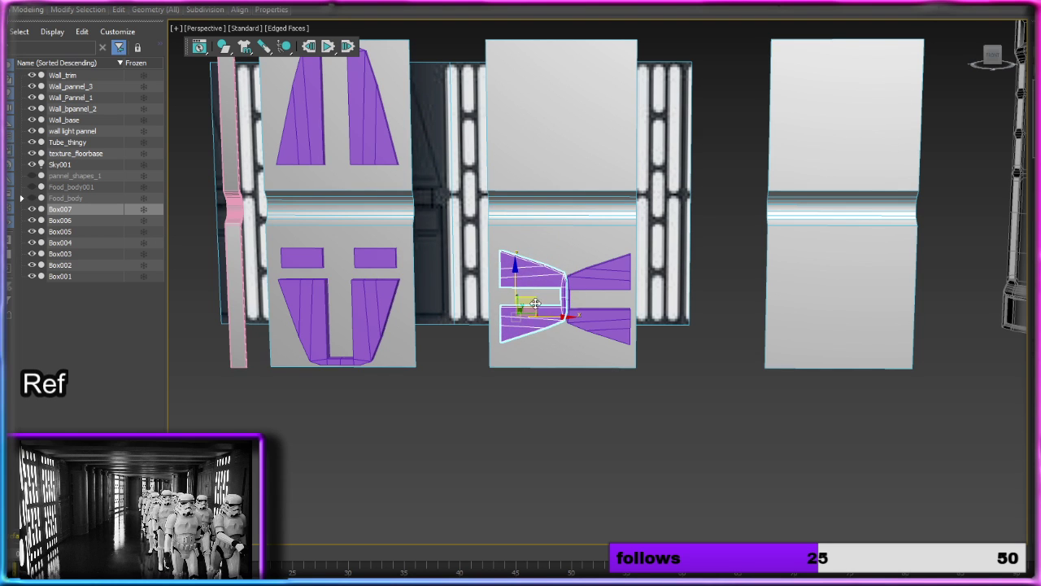
{"action": "scroll", "coordinate": [555, 316], "scroll_direction": "up", "scroll_amount": 5}
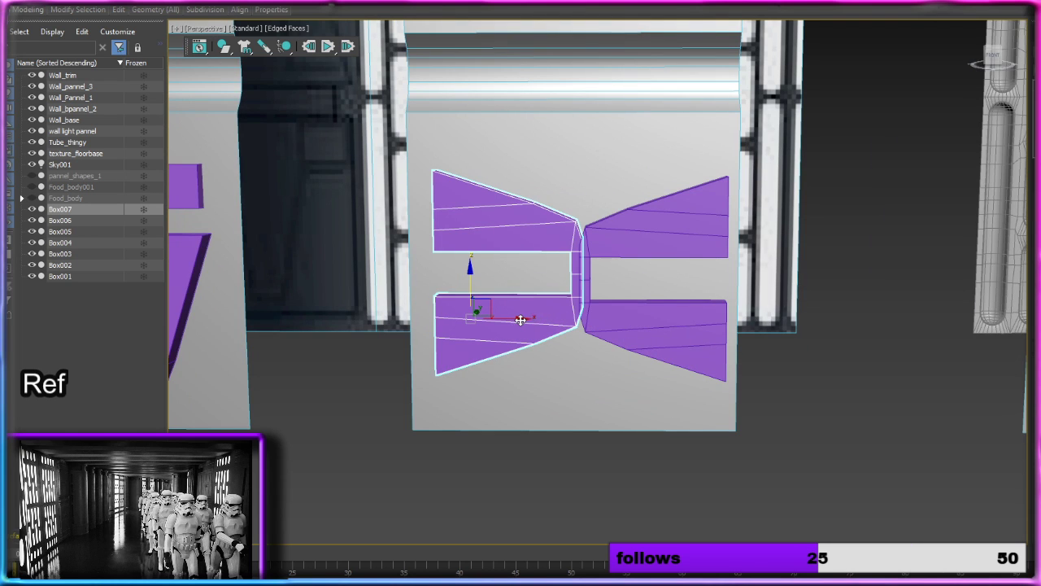
{"action": "left_click_drag", "start_coordinate": [521, 316], "coordinate": [507, 318]}
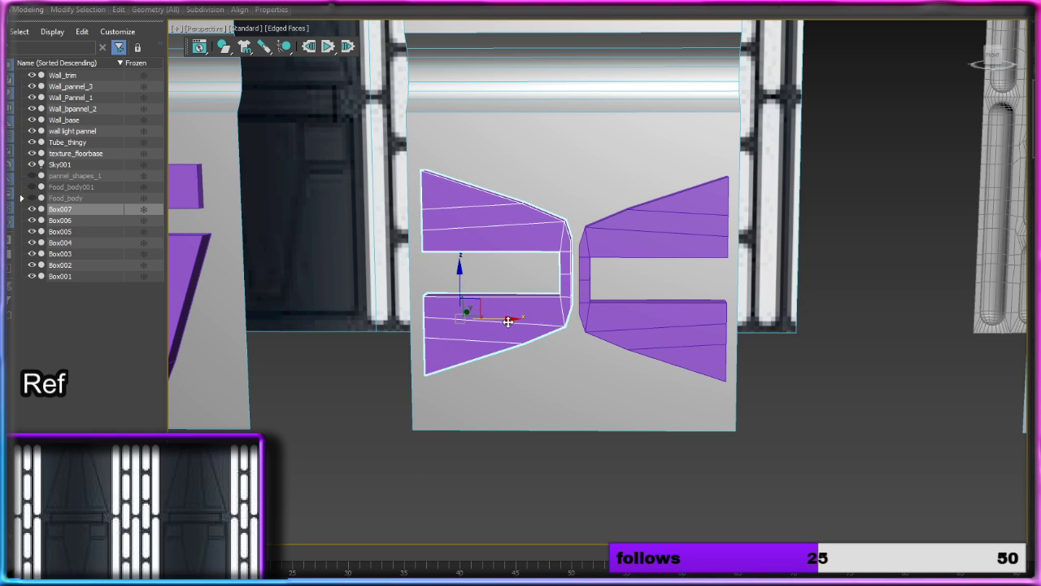
{"action": "left_click_drag", "start_coordinate": [462, 275], "coordinate": [462, 283]}
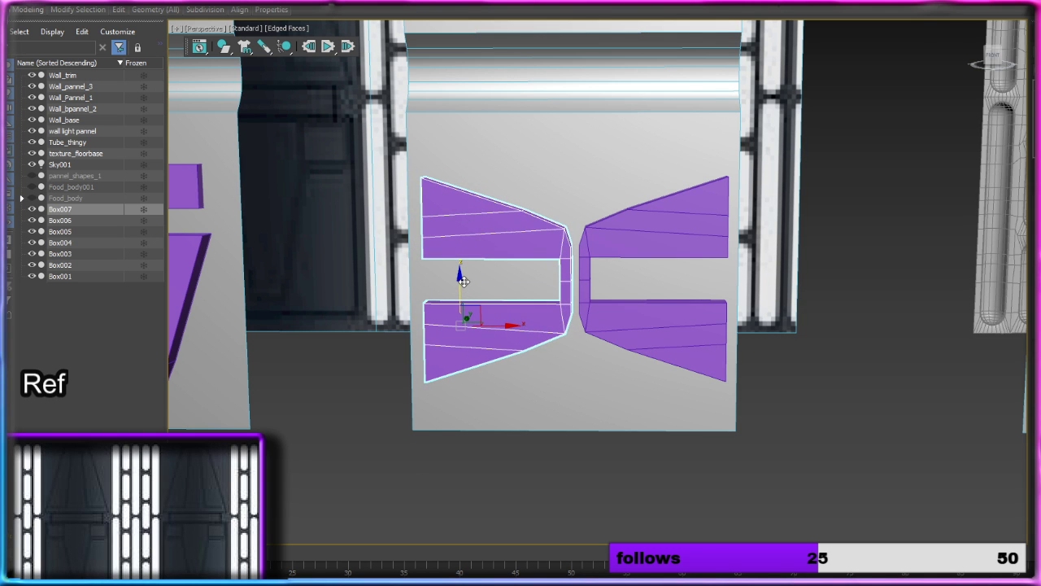
Step: Select both sideways arches on the middle panel and lower them slightly along Z
{"action": "scroll", "coordinate": [462, 281], "scroll_direction": "down", "scroll_amount": 5}
{"action": "middle_click_drag", "start_coordinate": [577, 223], "coordinate": [604, 279], "text": "alt"}
{"action": "left_click", "coordinate": [578, 362], "text": "ctrl"}
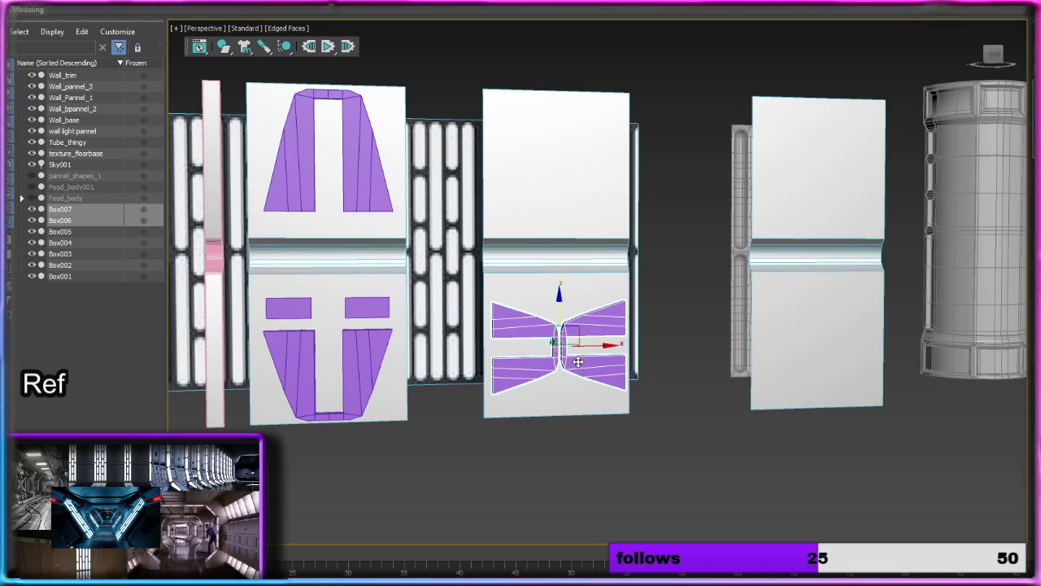
{"action": "left_click_drag", "start_coordinate": [560, 313], "coordinate": [559, 317]}
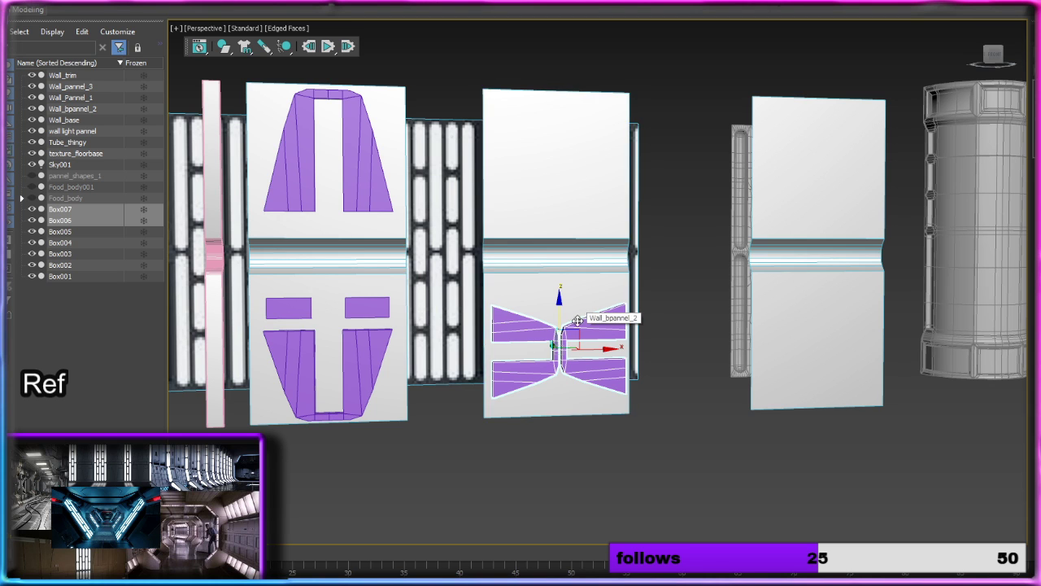
Step: Copy the first panel's right small block onto the middle panel's upper right, and stack two further copies above it along Z
{"action": "left_click", "coordinate": [385, 311]}
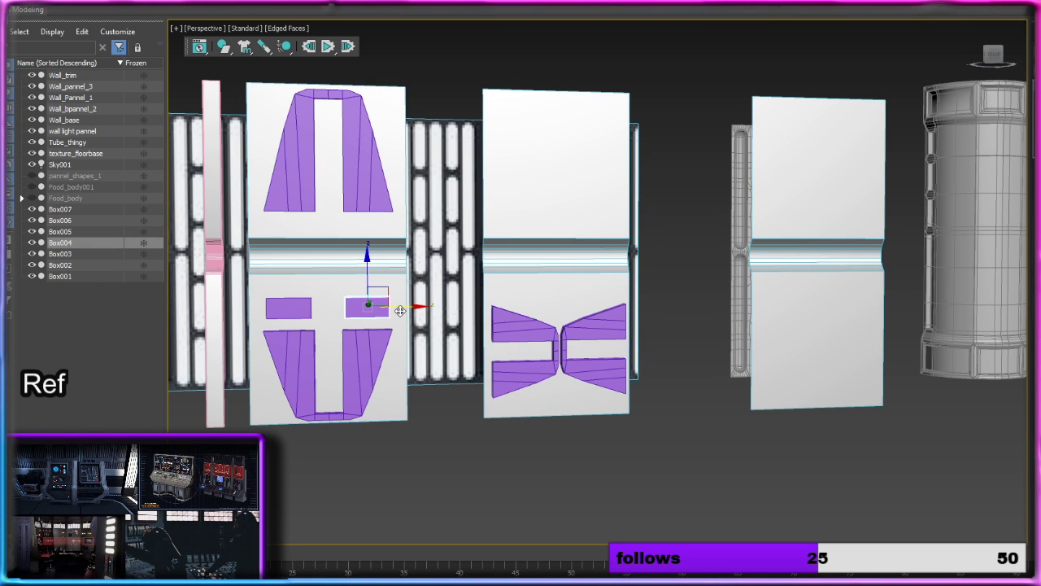
{"action": "mouse_move", "coordinate": [402, 310]}
{"action": "left_mouse_down", "text": "shift"}
{"action": "mouse_move", "coordinate": [606, 293]}
{"action": "mouse_move", "coordinate": [589, 290]}
{"action": "mouse_move", "coordinate": [561, 236]}
{"action": "mouse_move", "coordinate": [563, 182]}
{"action": "mouse_move", "coordinate": [644, 205]}
{"action": "left_mouse_up", "text": "shift"}
{"action": "left_click", "coordinate": [569, 335]}
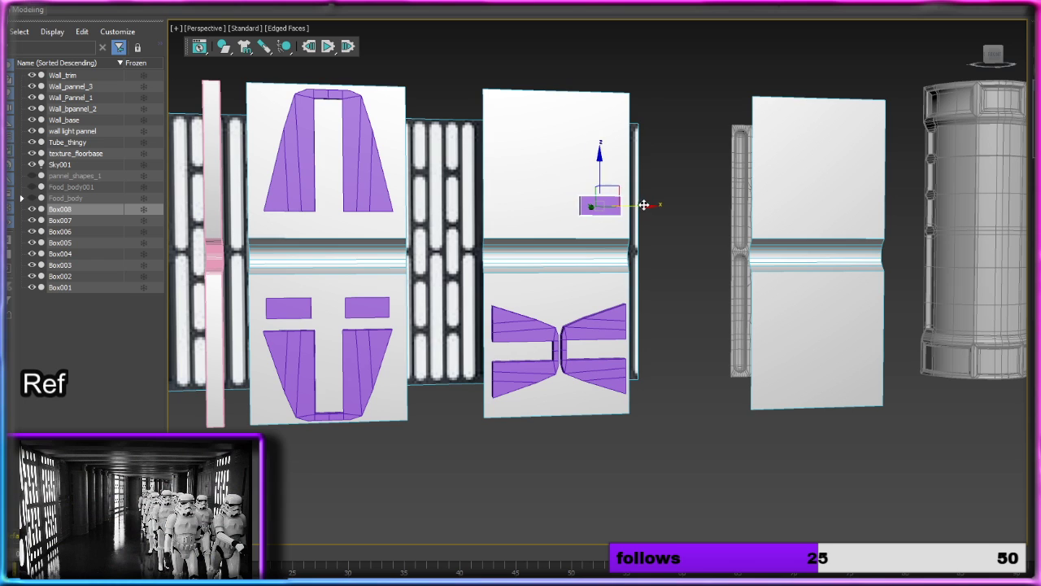
{"action": "mouse_move", "coordinate": [604, 172]}
{"action": "left_mouse_down", "text": "shift"}
{"action": "mouse_move", "coordinate": [595, 82]}
{"action": "mouse_move", "coordinate": [602, 131]}
{"action": "left_mouse_up", "text": "shift"}
{"action": "left_click", "coordinate": [567, 331]}
{"action": "left_click", "coordinate": [570, 336]}
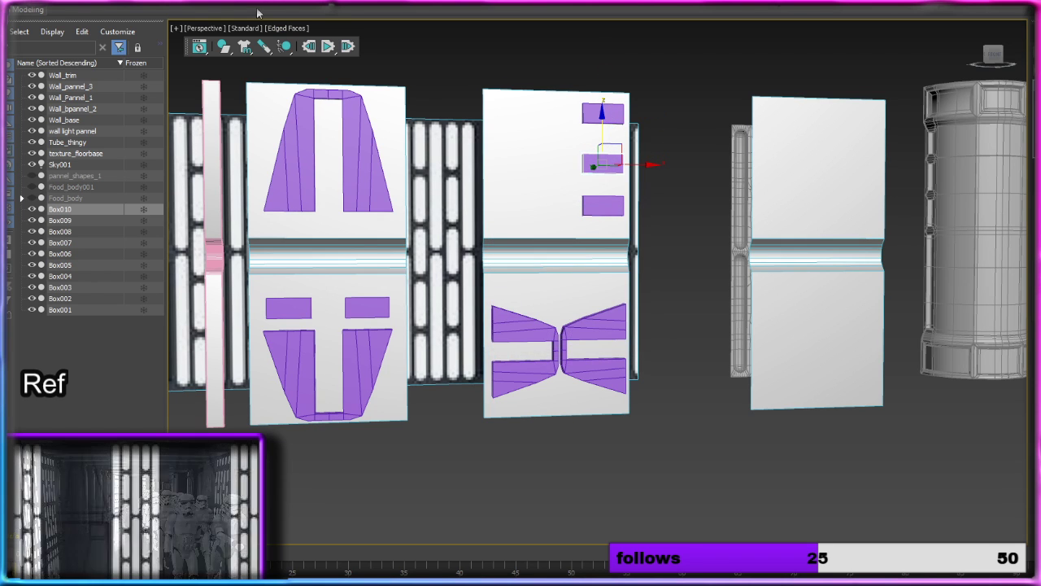
Step: Rotate the middle block of the stack a quarter turn so it stands upright, and deselect it
{"action": "key", "text": "e"}
{"action": "left_click_drag", "start_coordinate": [637, 131], "coordinate": [651, 161]}
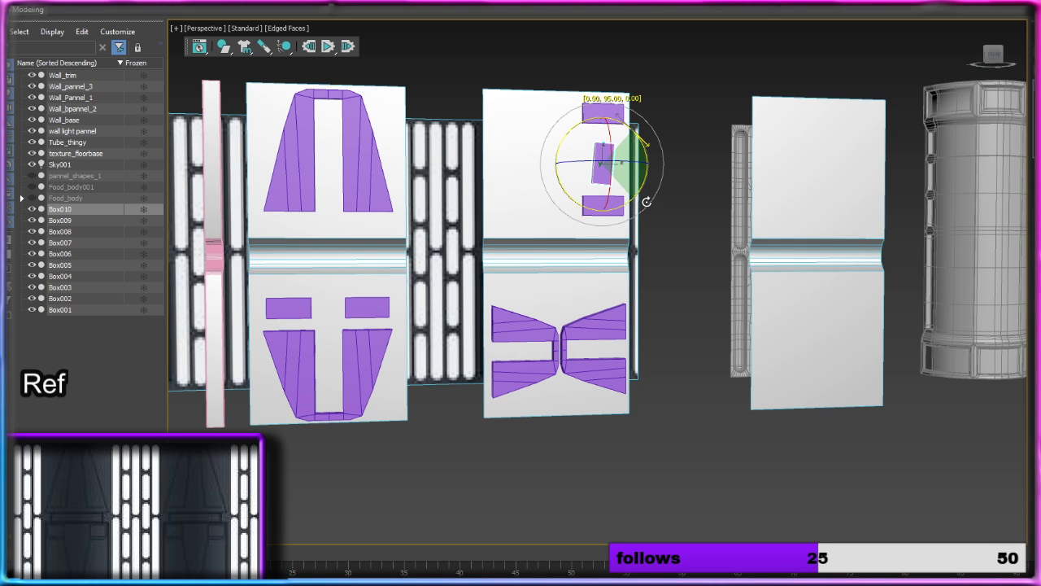
{"action": "left_click_drag", "start_coordinate": [649, 195], "coordinate": [648, 195]}
{"action": "left_click", "coordinate": [696, 298]}
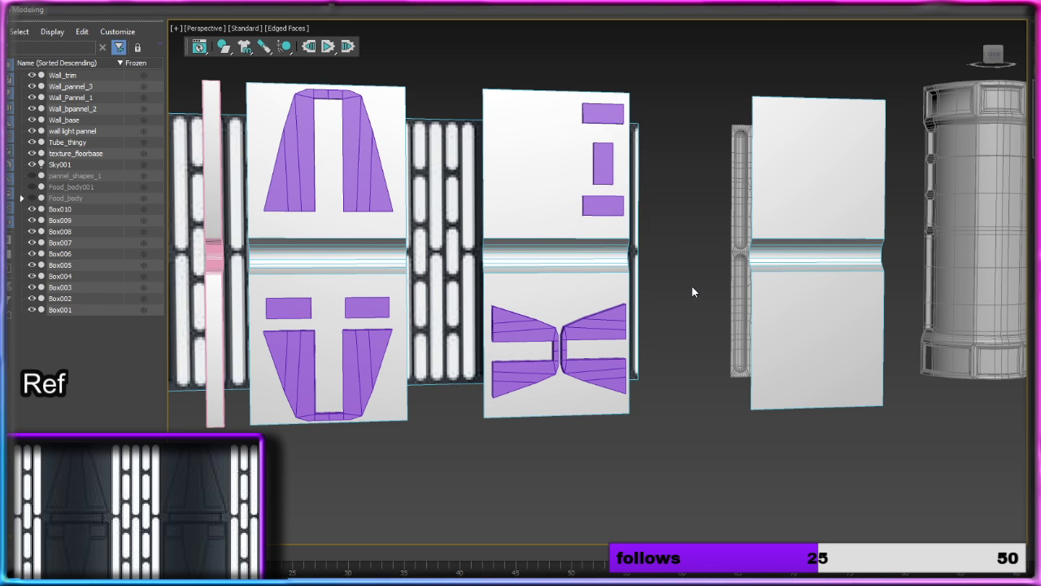
{"action": "middle_click_drag", "start_coordinate": [691, 284], "coordinate": [585, 301], "text": "alt"}
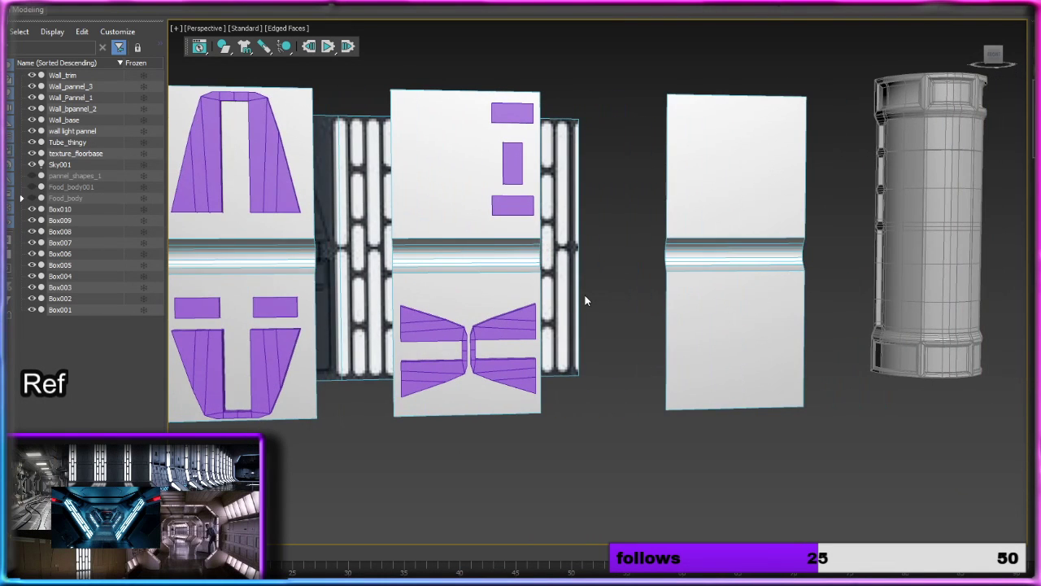
Step: Attach the three stacked small blocks and both sideways arches to the middle panel, Wall_bpannel_2
{"action": "scroll", "coordinate": [585, 301], "scroll_direction": "down", "scroll_amount": 3}
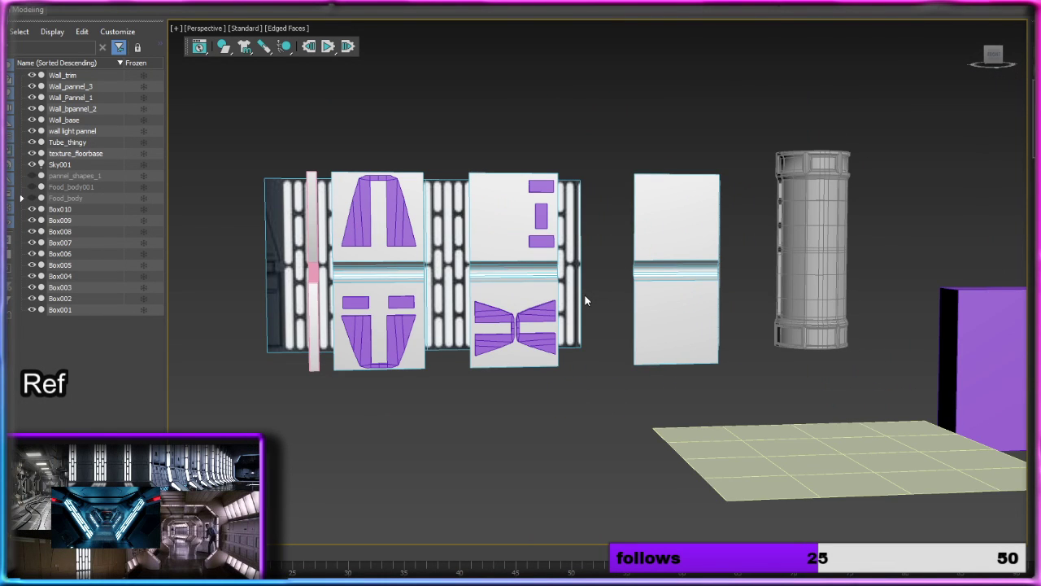
{"action": "scroll", "coordinate": [585, 301], "scroll_direction": "up", "scroll_amount": 4}
{"action": "left_click", "coordinate": [448, 214]}
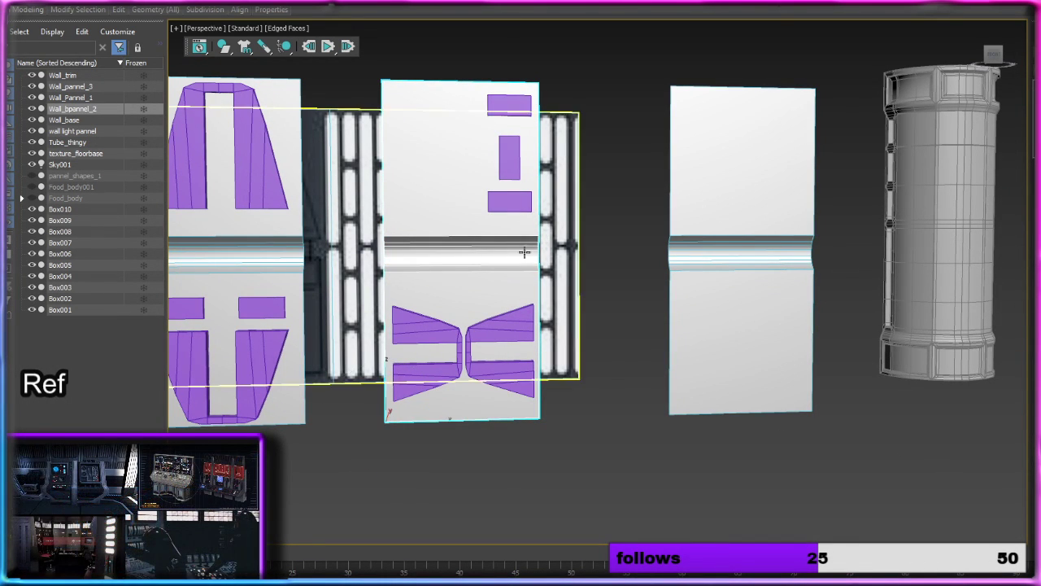
{"action": "left_click", "coordinate": [513, 115]}
{"action": "left_click", "coordinate": [510, 162]}
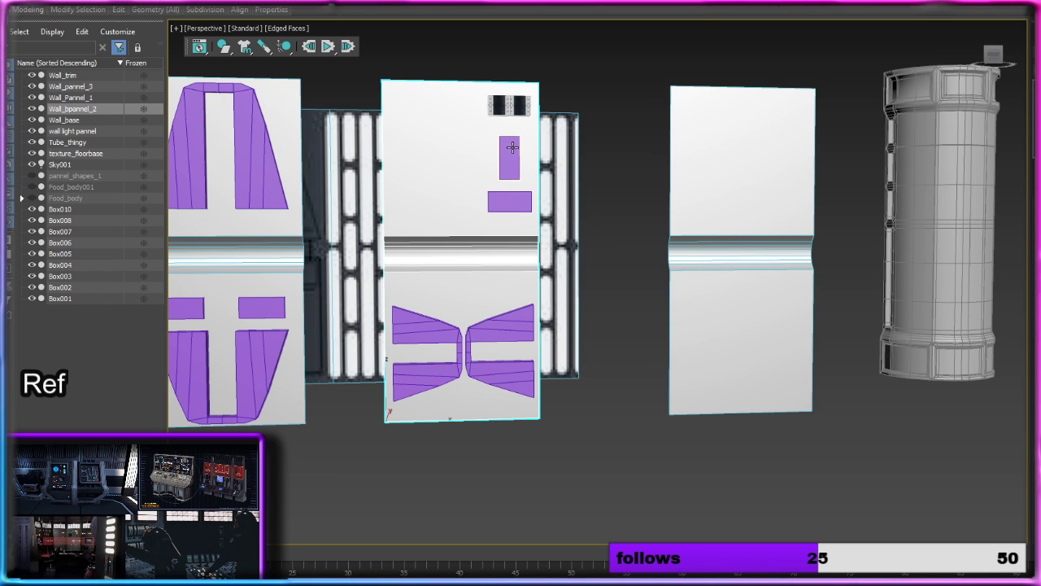
{"action": "left_click", "coordinate": [510, 201]}
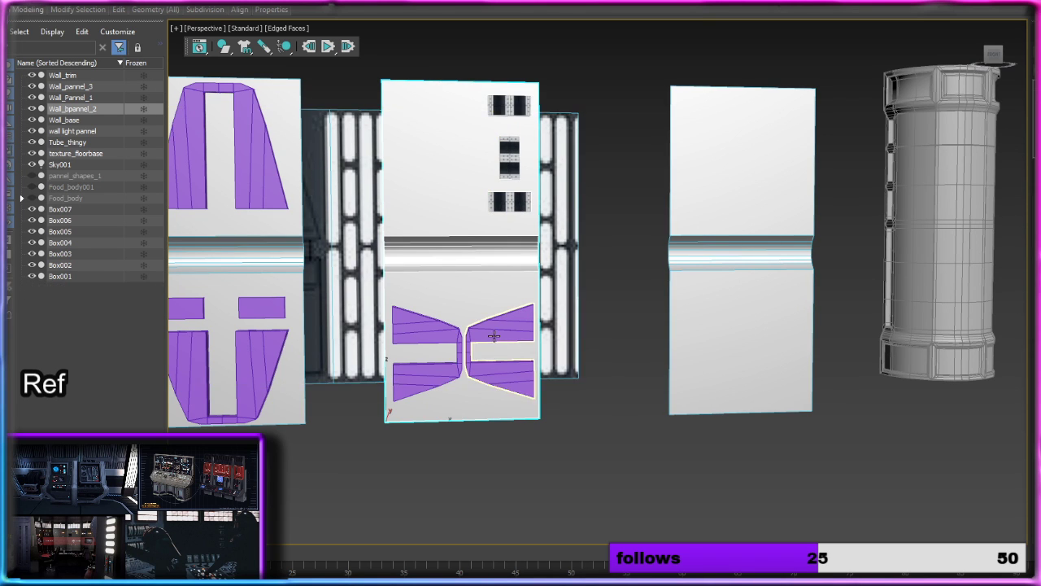
{"action": "left_click", "coordinate": [499, 349]}
{"action": "left_click", "coordinate": [435, 325]}
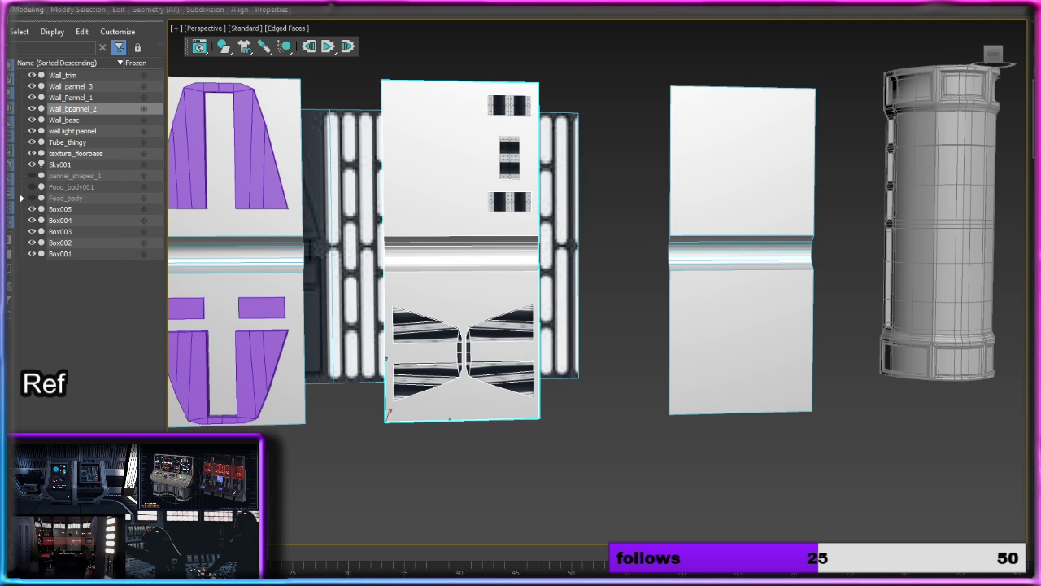
Step: Attach the upper arch, the lower arch and both small blocks to the first panel, Wall_Pannel_1
{"action": "middle_click_drag", "start_coordinate": [636, 335], "coordinate": [893, 309]}
{"action": "left_click", "coordinate": [488, 233]}
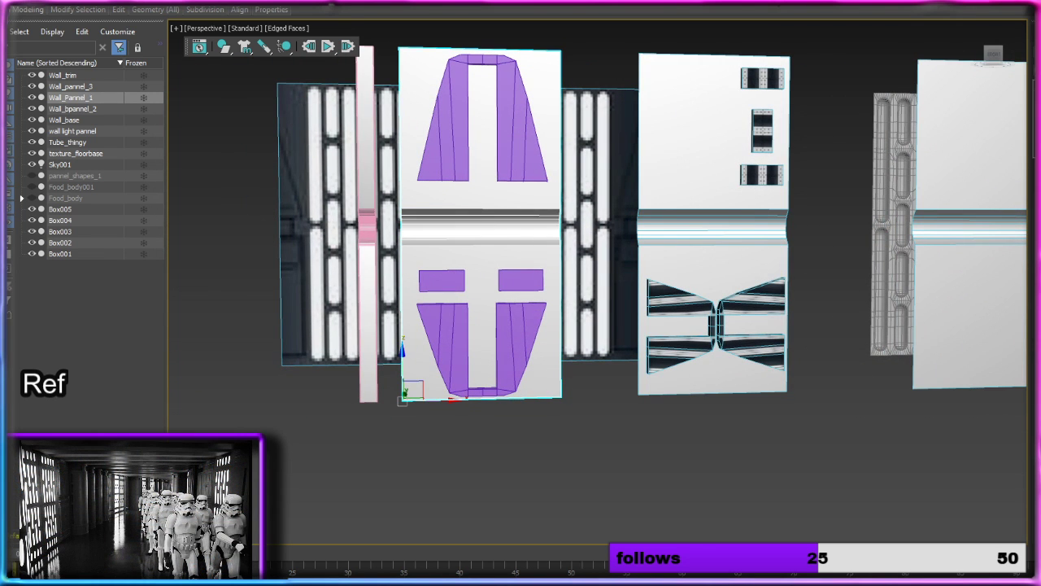
{"action": "left_click", "coordinate": [520, 130]}
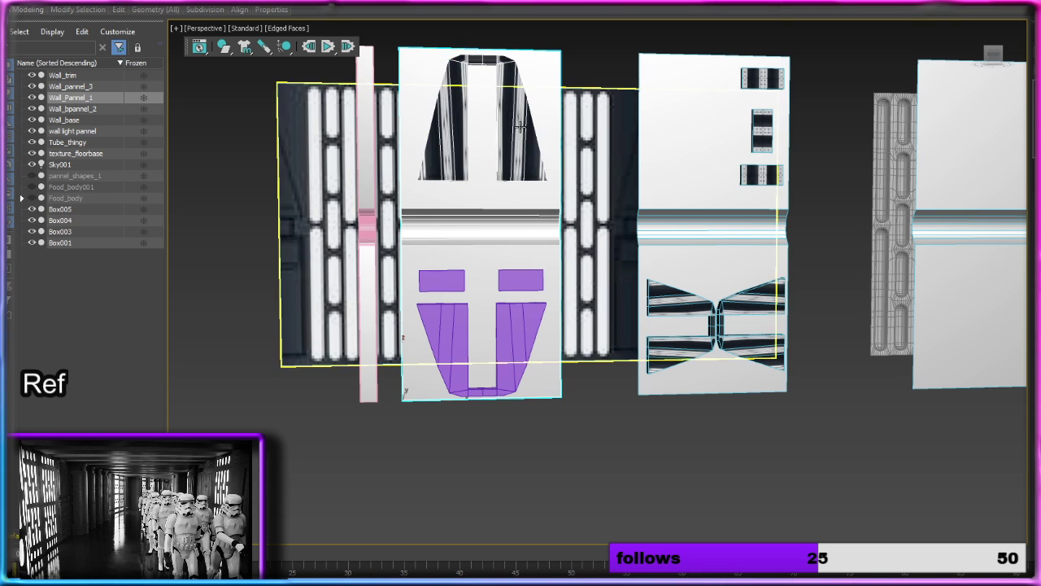
{"action": "left_click", "coordinate": [499, 326]}
{"action": "left_click", "coordinate": [519, 271]}
{"action": "left_click", "coordinate": [439, 279]}
{"action": "scroll", "coordinate": [488, 268], "scroll_direction": "down", "scroll_amount": 5}
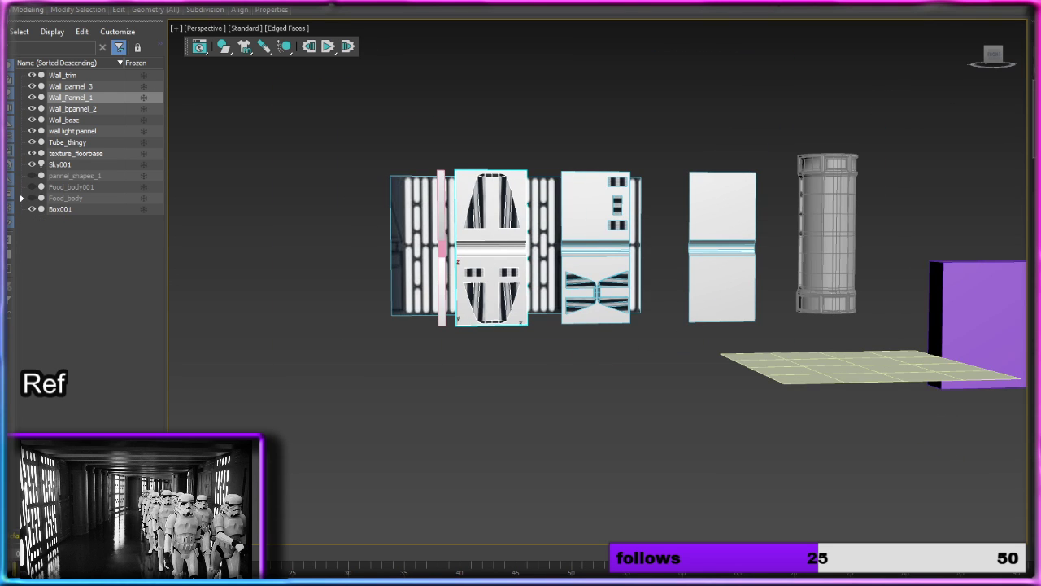
{"action": "scroll", "coordinate": [725, 310], "scroll_direction": "up", "scroll_amount": 4}
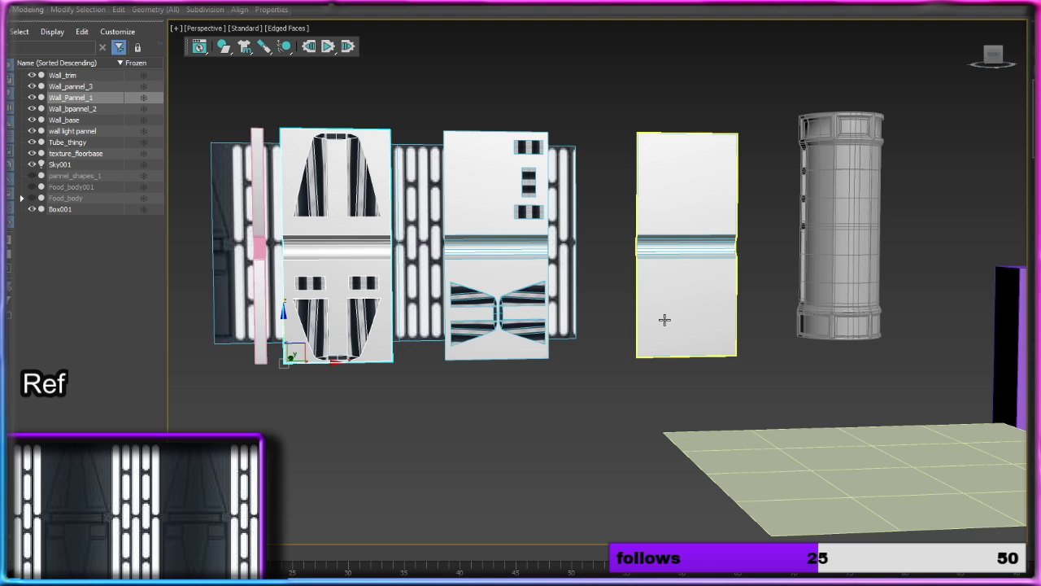
Step: Undo the attachment of the lower arch and small blocks, and copy the lower arch onto the third panel's lower half
{"action": "key", "text": "ctrl+z"}
{"action": "key", "text": "ctrl+z"}
{"action": "key", "text": "ctrl+z"}
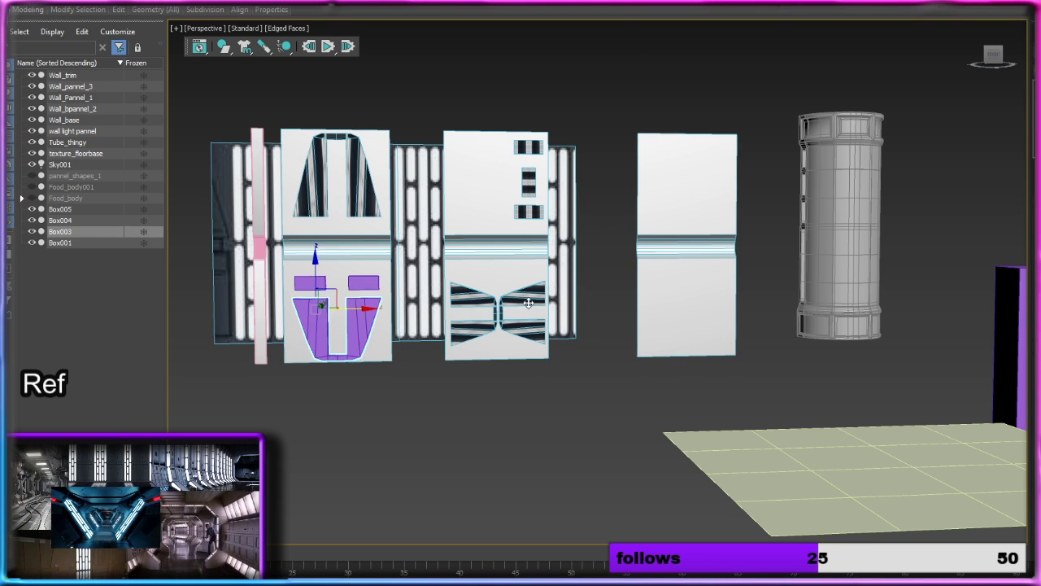
{"action": "left_click_drag", "start_coordinate": [360, 303], "coordinate": [715, 303], "text": "shift"}
{"action": "left_click", "coordinate": [568, 334]}
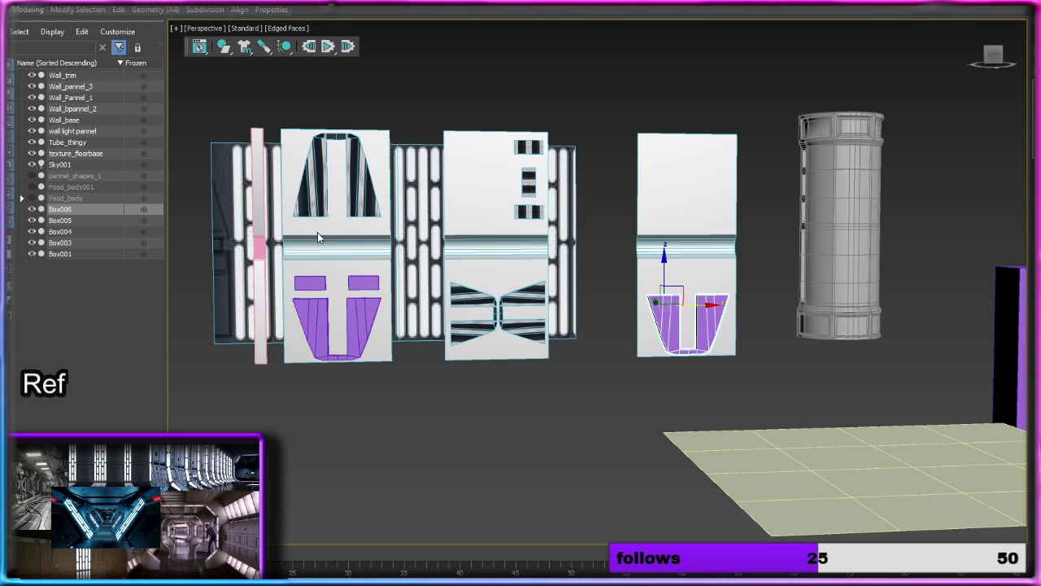
Step: Attach both small blocks and the original lower arch to the first panel again
{"action": "left_click", "coordinate": [317, 233]}
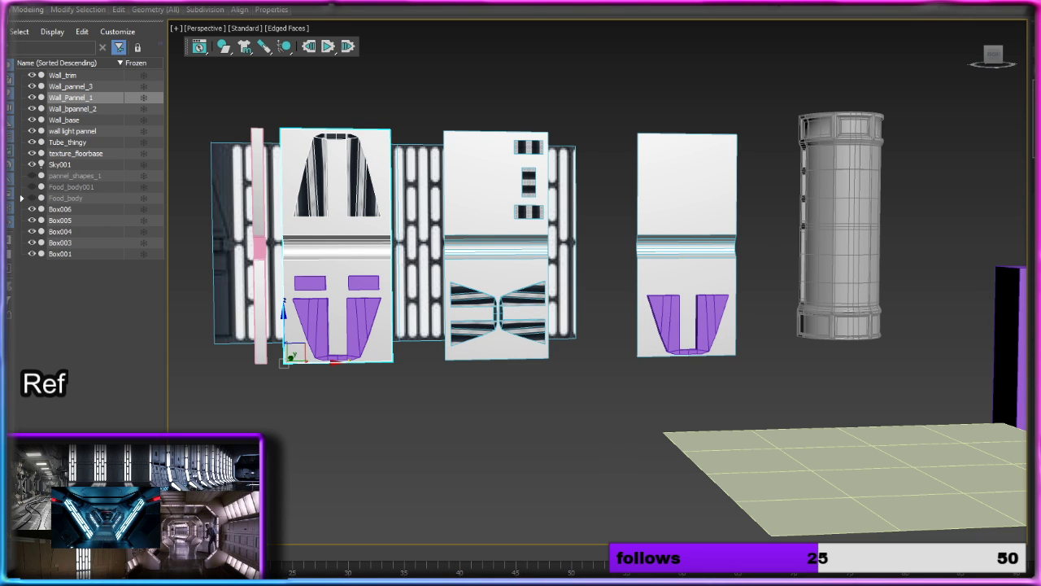
{"action": "left_click", "coordinate": [310, 283]}
{"action": "left_click", "coordinate": [363, 283]}
{"action": "left_click", "coordinate": [360, 319]}
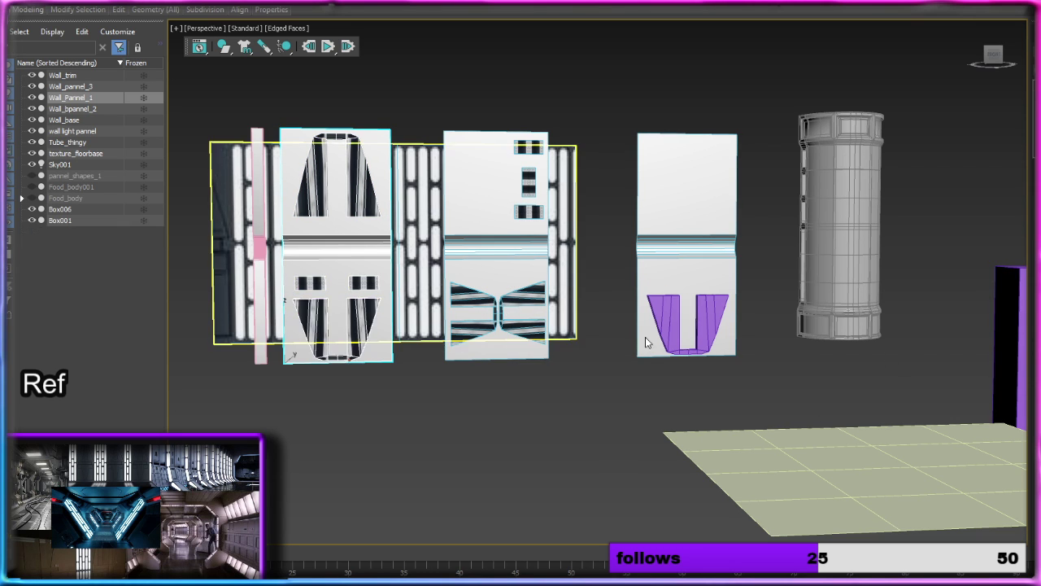
Step: Assign the Standard Surface material from the Slate Material Editor to the first and middle panels, and close the editor
{"action": "key", "text": "m"}
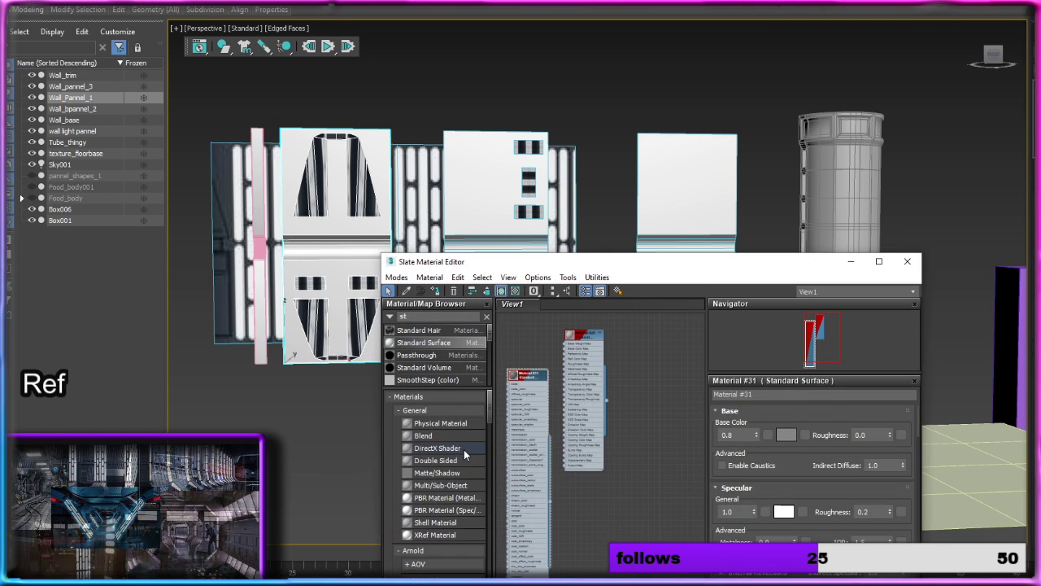
{"action": "left_click_drag", "start_coordinate": [552, 501], "coordinate": [305, 327]}
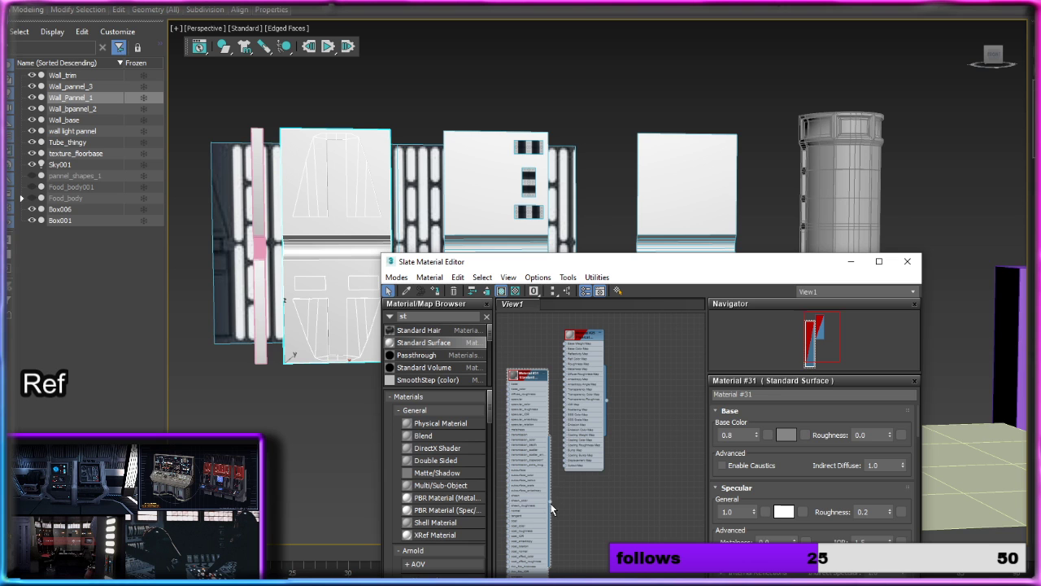
{"action": "left_click_drag", "start_coordinate": [526, 354], "coordinate": [528, 213]}
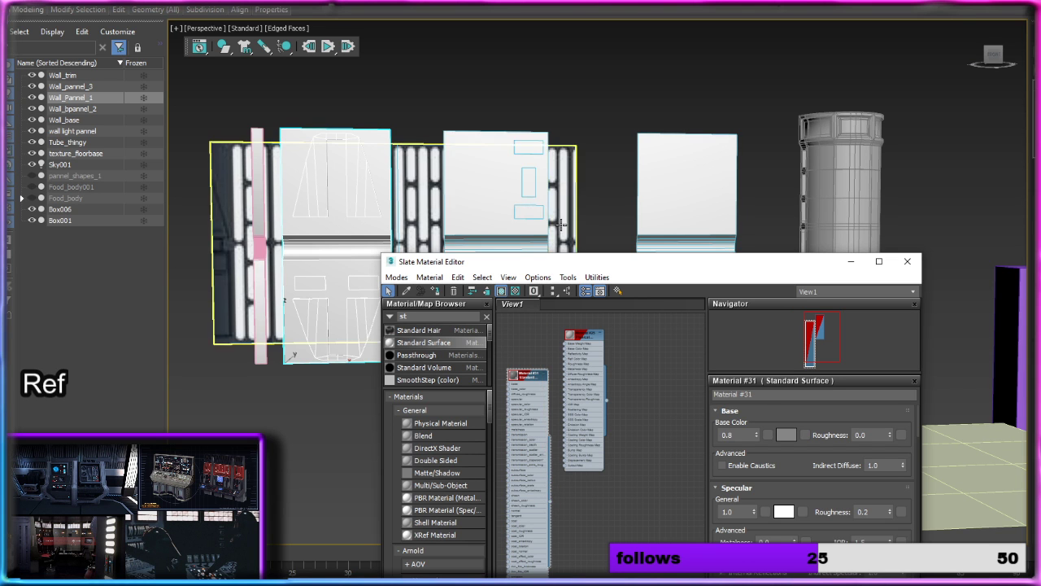
{"action": "middle_click_drag", "start_coordinate": [568, 217], "coordinate": [526, 167]}
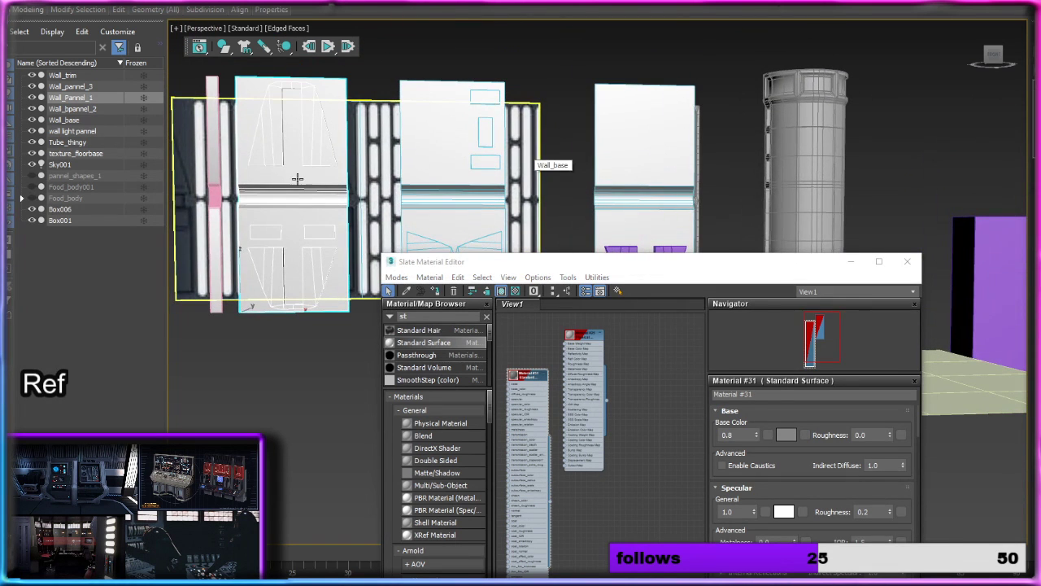
{"action": "left_click", "coordinate": [197, 172]}
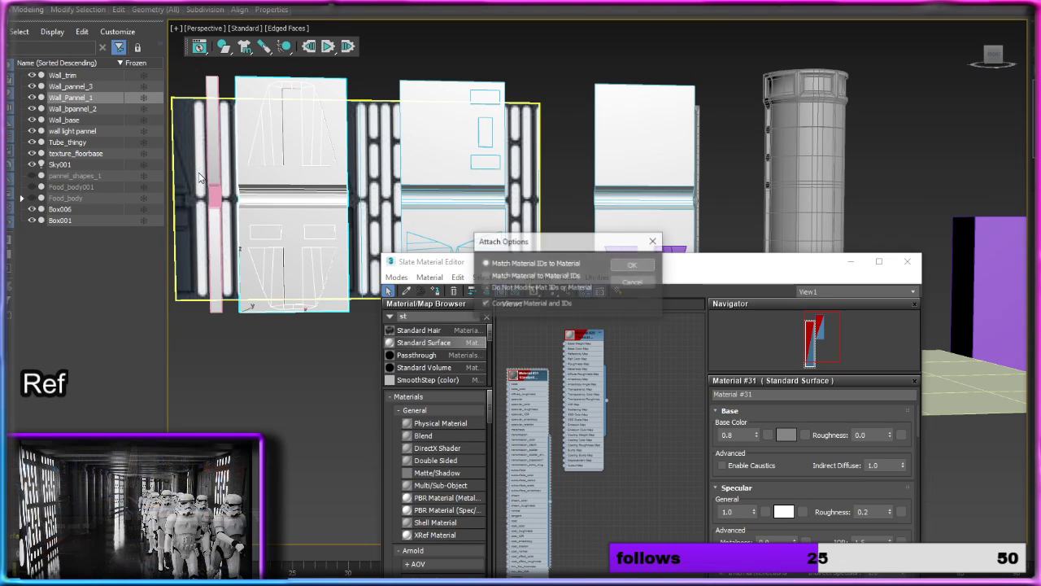
{"action": "left_click", "coordinate": [653, 242]}
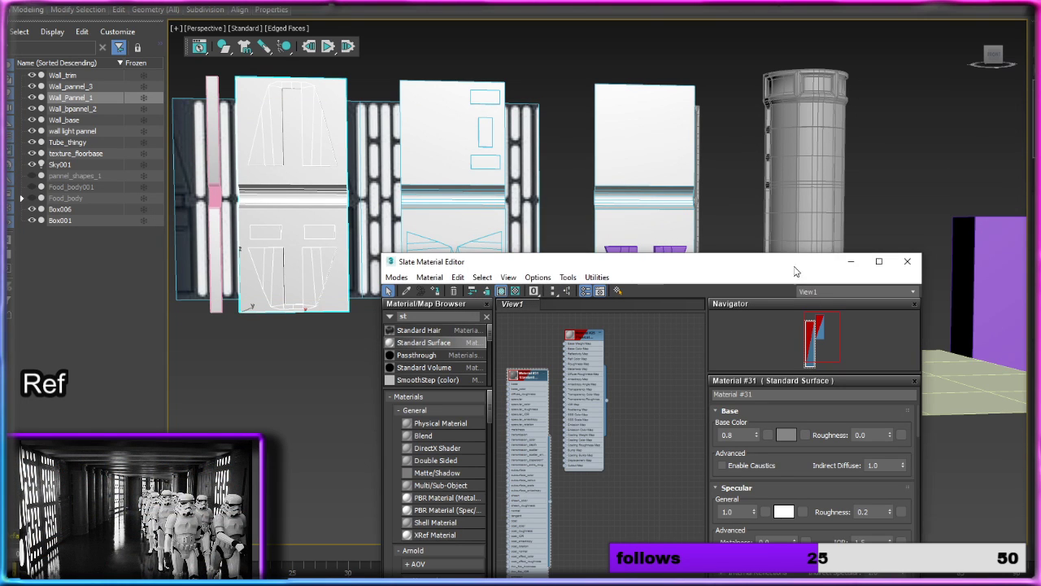
{"action": "left_click", "coordinate": [908, 262]}
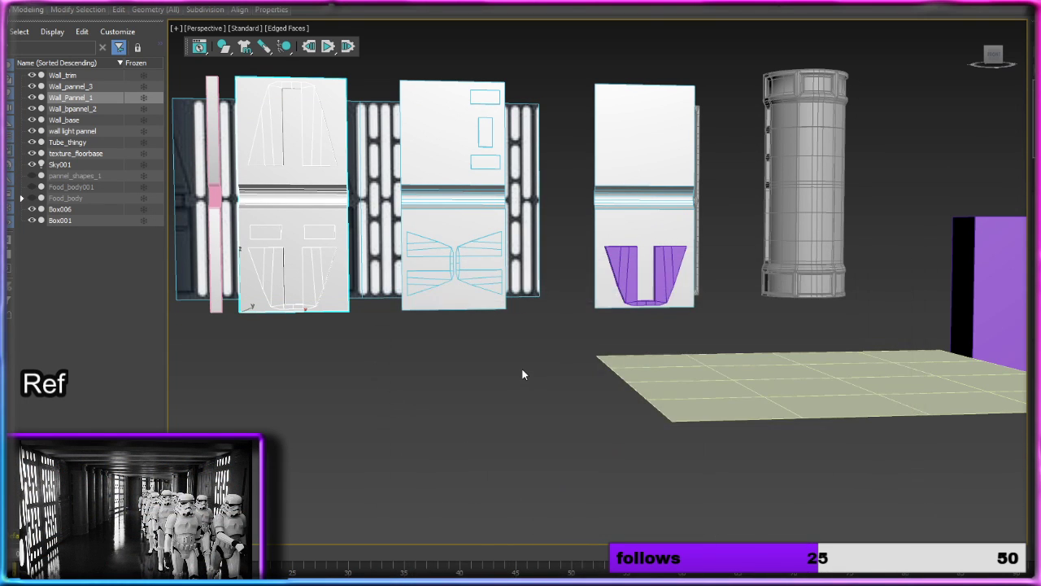
Step: Hide the Wall_base reference plane behind the panels
{"action": "left_click", "coordinate": [535, 293]}
{"action": "left_click", "coordinate": [654, 240]}
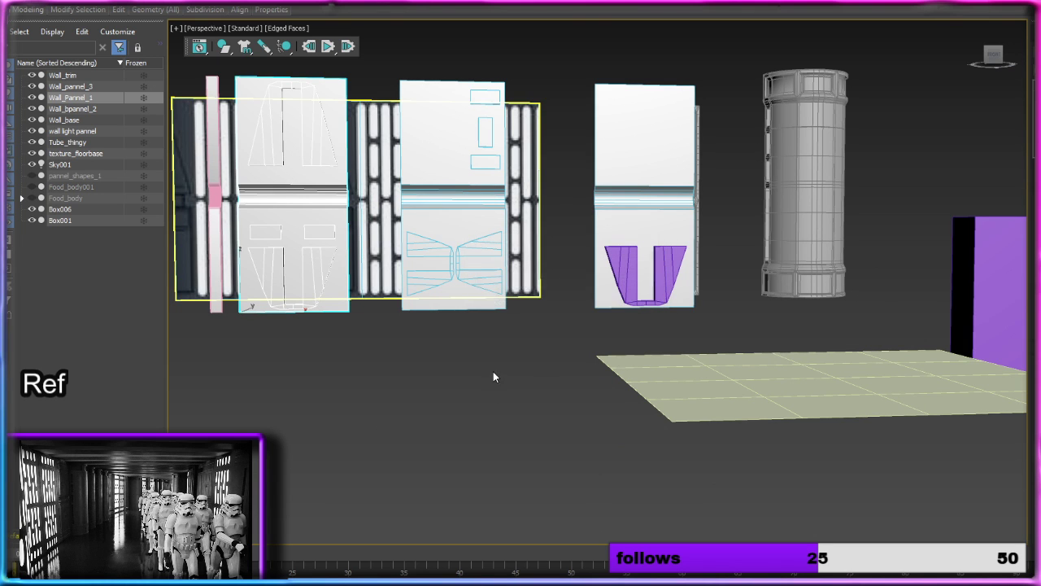
{"action": "left_click", "coordinate": [527, 273]}
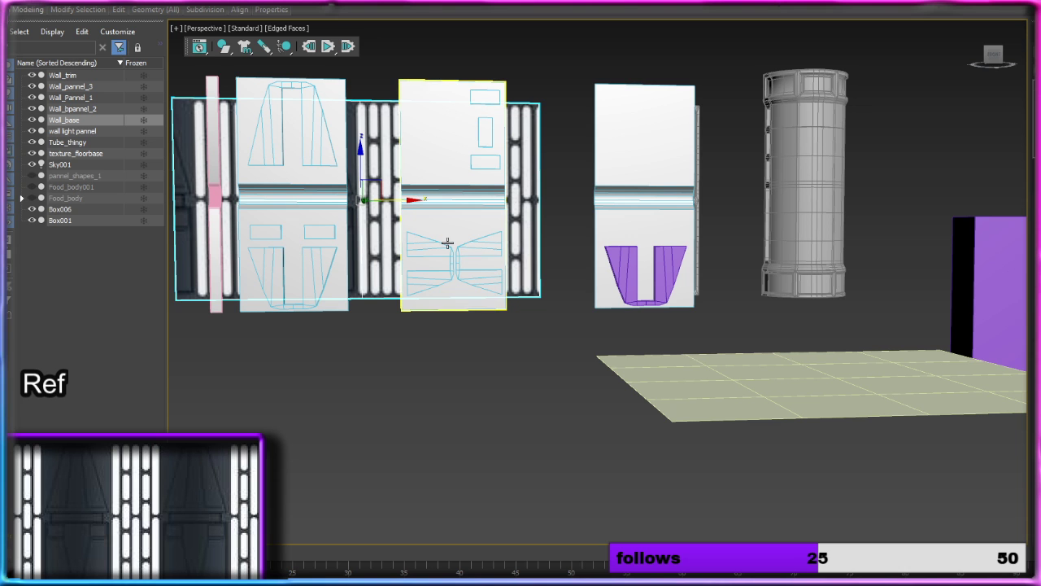
{"action": "left_click", "coordinate": [33, 119]}
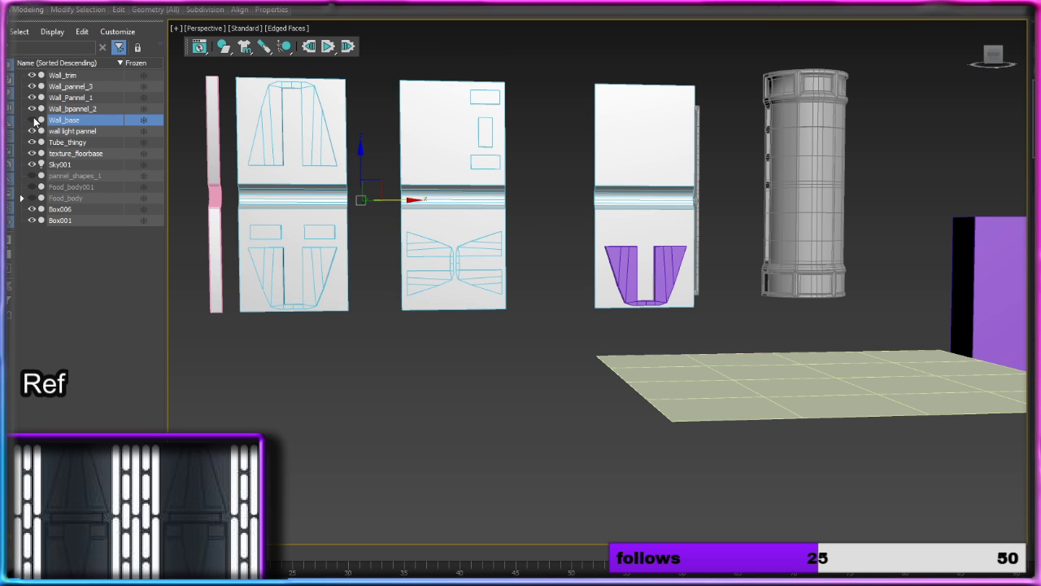
{"action": "left_click", "coordinate": [410, 394]}
Step: Move the third panel's arch straight up along Z onto the panel's upper half
{"action": "middle_click_drag", "start_coordinate": [468, 341], "coordinate": [501, 361], "text": "alt"}
{"action": "left_click", "coordinate": [610, 312]}
{"action": "key", "text": "z"}
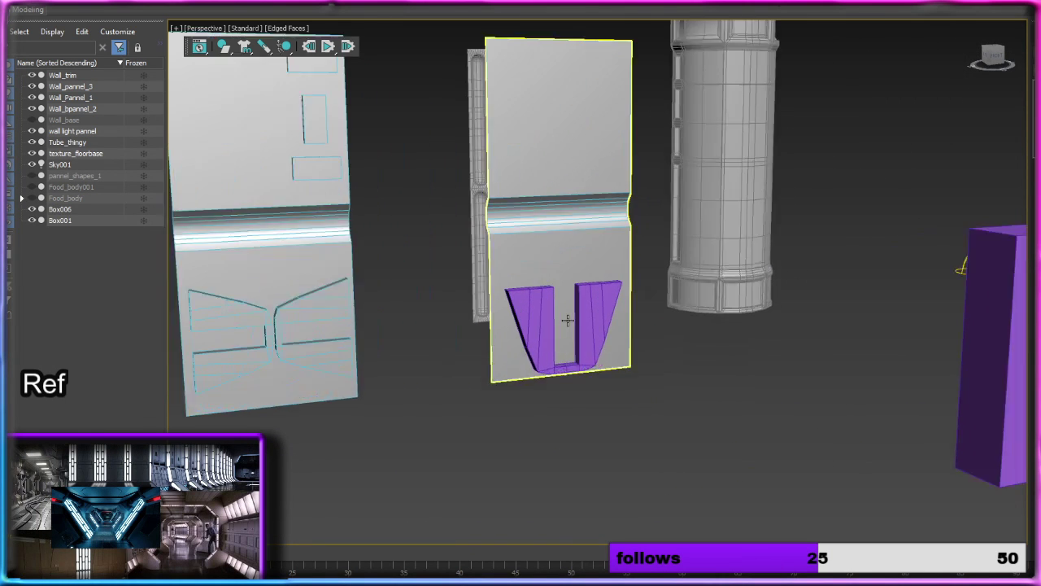
{"action": "left_click", "coordinate": [610, 312]}
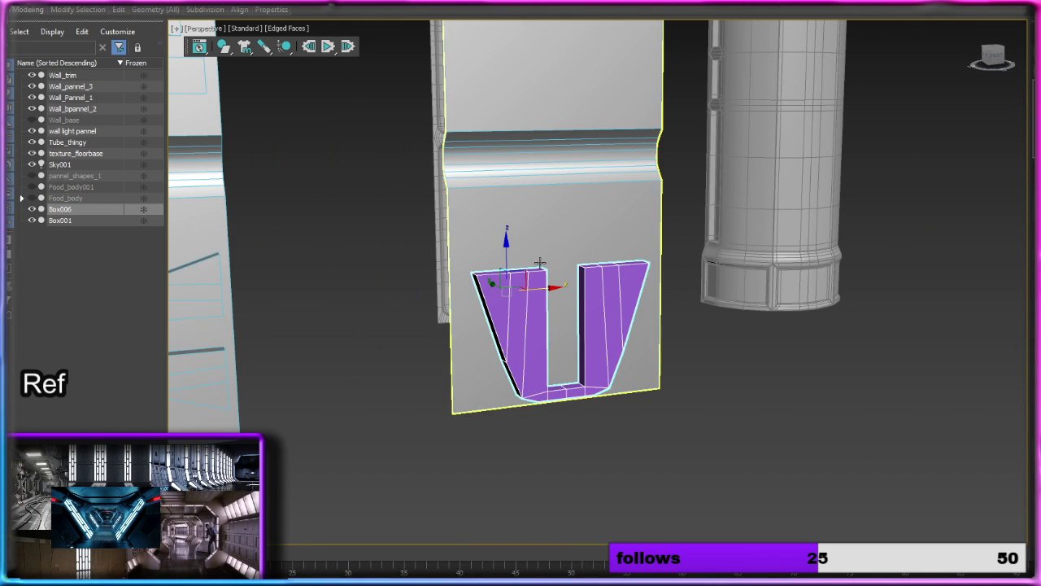
{"action": "scroll", "coordinate": [541, 309], "scroll_direction": "down", "scroll_amount": 5}
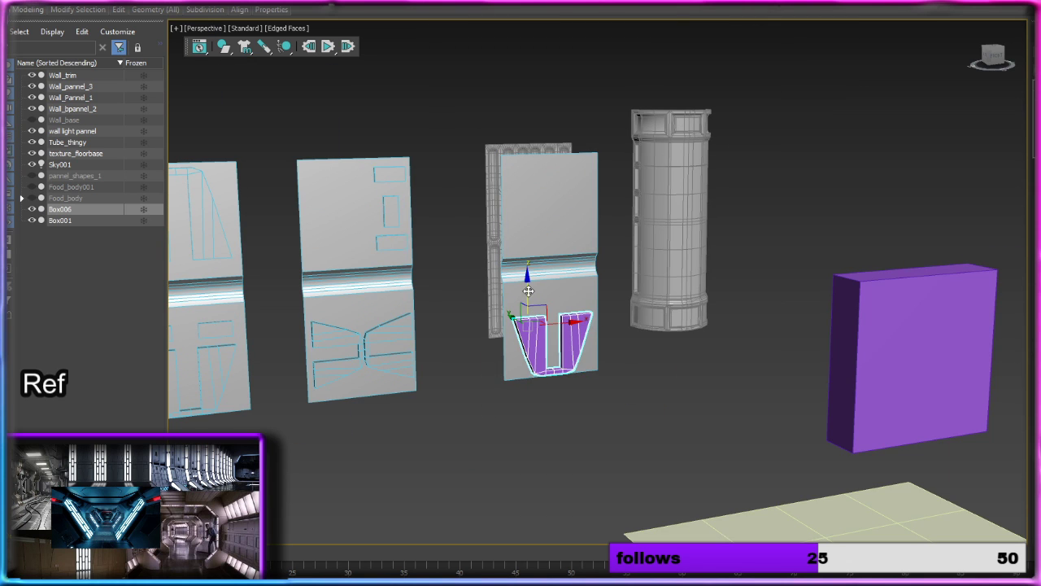
{"action": "left_click_drag", "start_coordinate": [529, 285], "coordinate": [538, 175]}
{"action": "scroll", "coordinate": [549, 177], "scroll_direction": "up", "scroll_amount": 3}
{"action": "scroll", "coordinate": [549, 176], "scroll_direction": "up", "scroll_amount": 2}
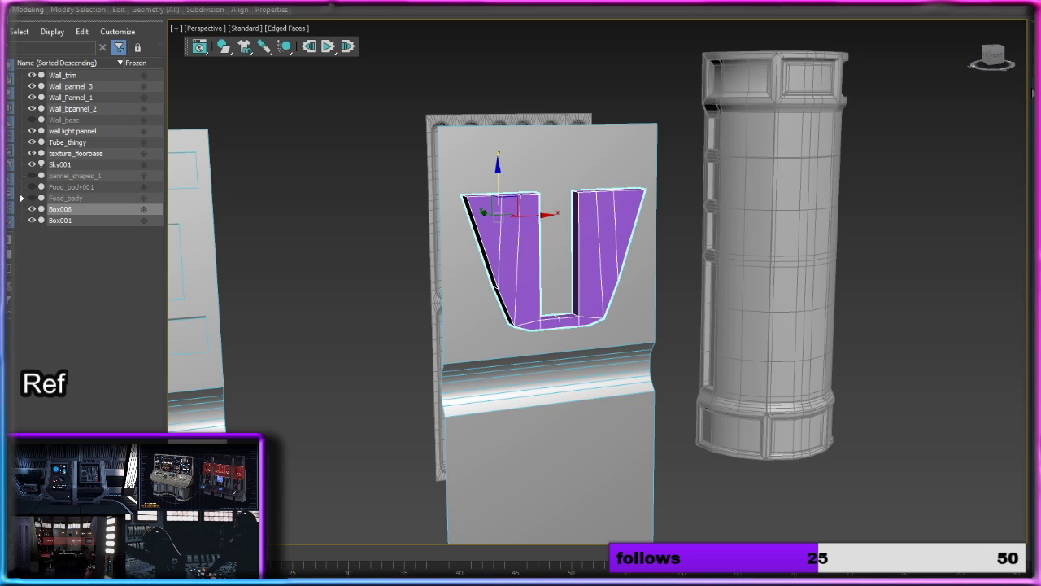
Step: Try reducing the upper arch to one wedge, undo it, and create one independent copy of the arch on the panel's lower half
{"action": "key", "text": "Return"}
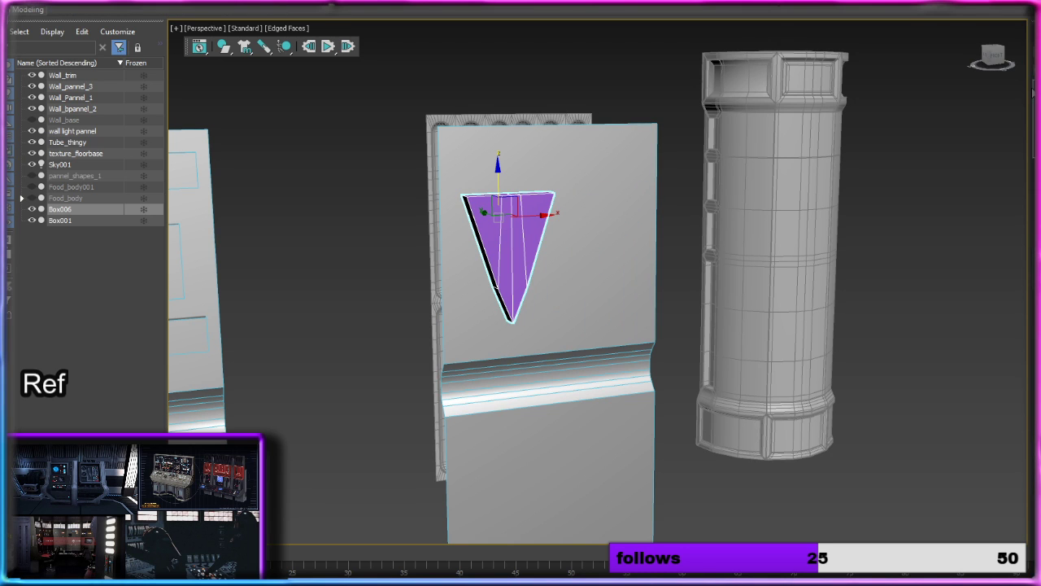
{"action": "key", "text": "ctrl+z"}
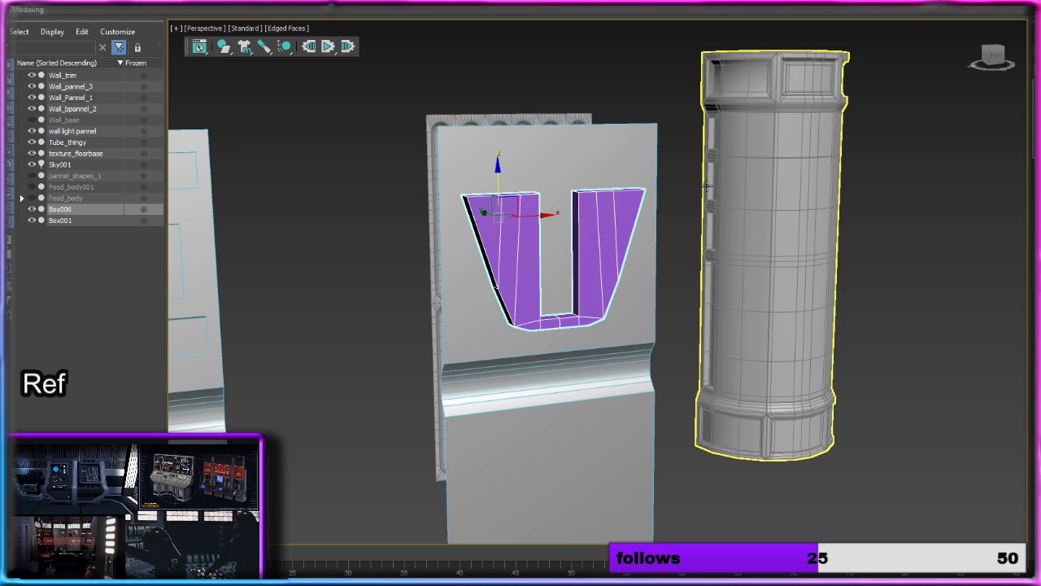
{"action": "left_click_drag", "start_coordinate": [497, 183], "coordinate": [498, 431], "text": "shift"}
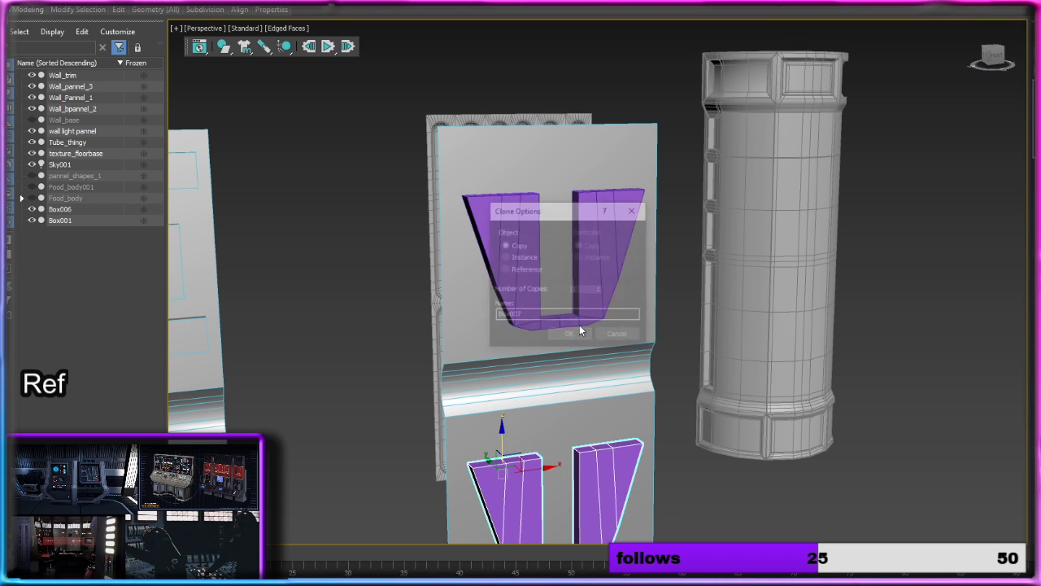
{"action": "left_click", "coordinate": [571, 335]}
Step: Reduce the lower arch copy to a single tapered wedge, and move it to the panel's centre just below the middle band
{"action": "middle_click_drag", "start_coordinate": [608, 374], "coordinate": [636, 365]}
{"action": "mouse_move", "coordinate": [692, 405]}
{"action": "middle_mouse_down"}
{"action": "mouse_move", "coordinate": [660, 279]}
{"action": "mouse_move", "coordinate": [652, 191]}
{"action": "middle_mouse_up"}
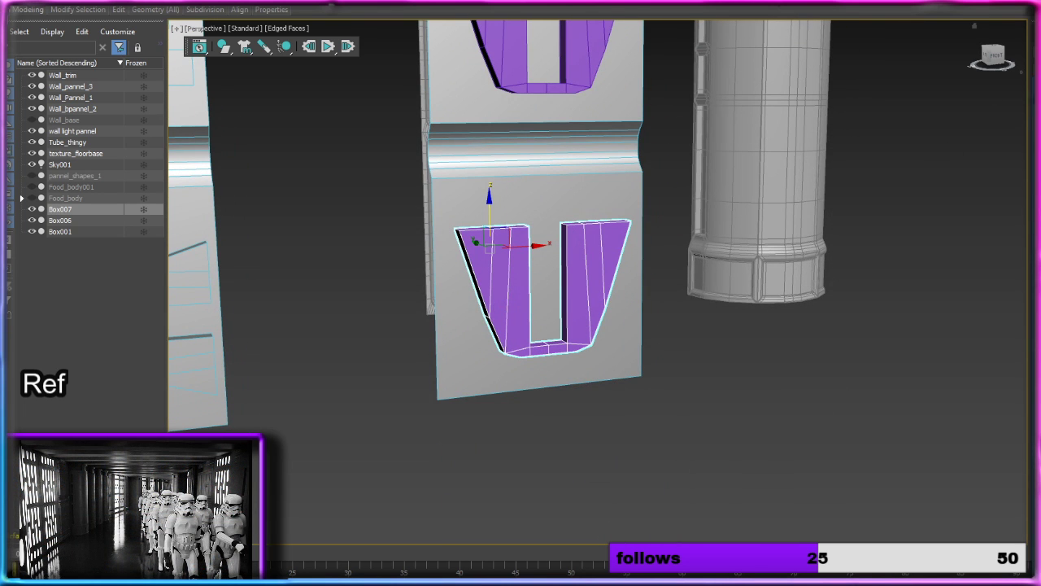
{"action": "key", "text": "Return"}
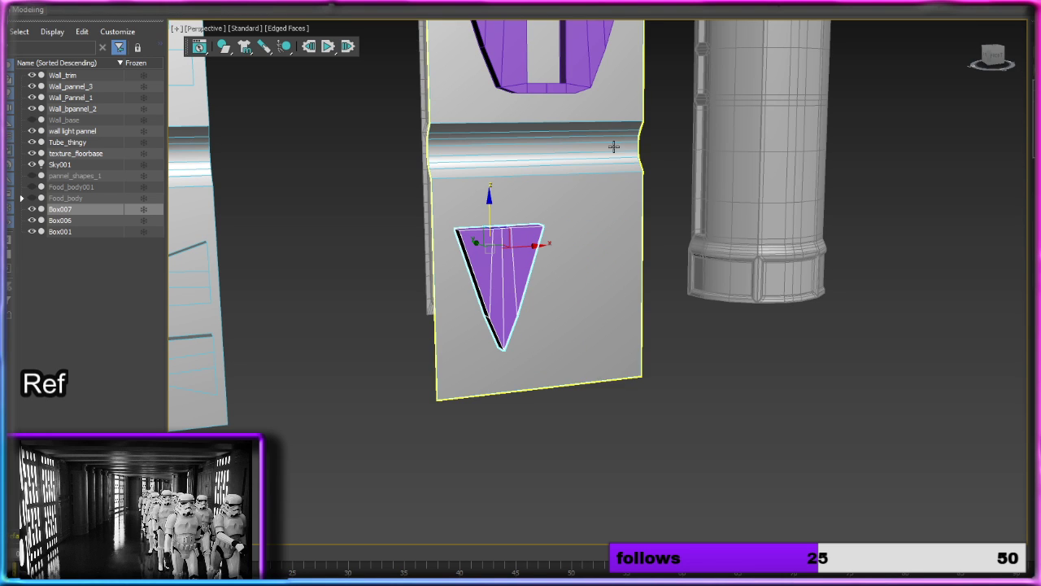
{"action": "left_click_drag", "start_coordinate": [533, 248], "coordinate": [574, 245]}
{"action": "left_click_drag", "start_coordinate": [537, 214], "coordinate": [536, 178]}
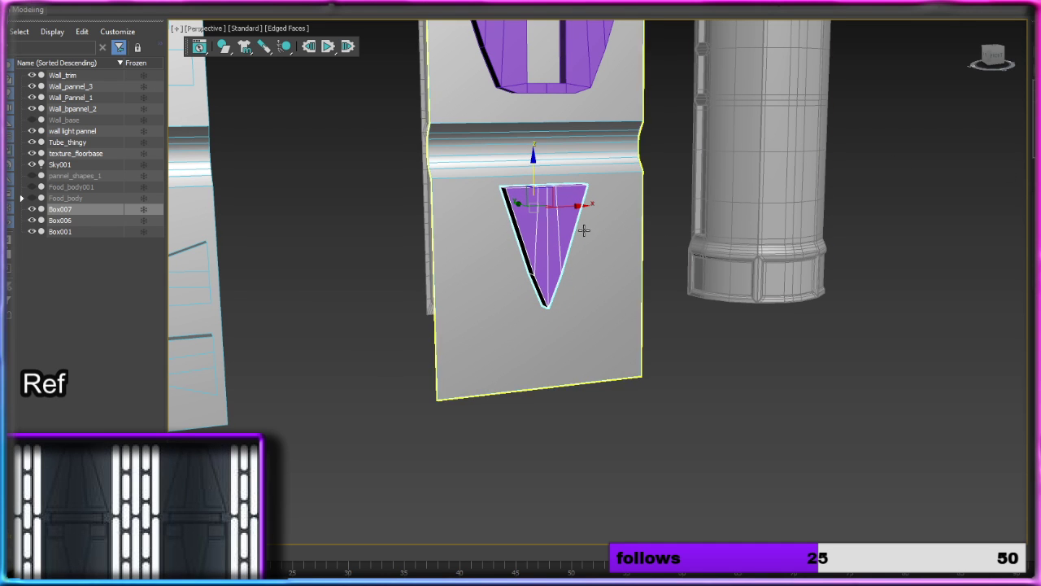
{"action": "right_click", "coordinate": [556, 227]}
{"action": "mouse_move", "coordinate": [606, 358]}
{"action": "left_click", "coordinate": [701, 371]}
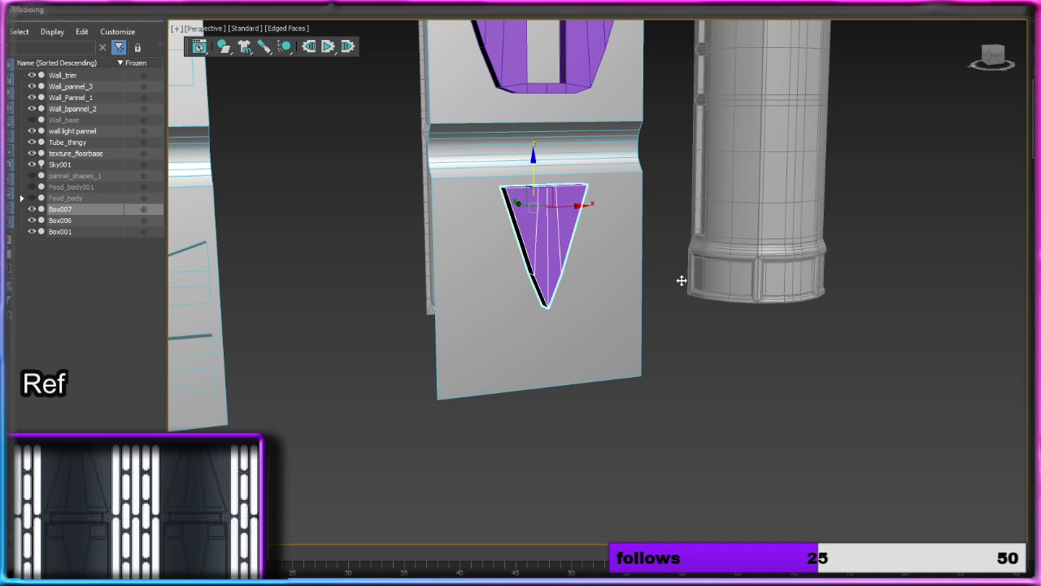
Step: Copy the third panel's upper arch straight down along Z onto the panel's lower half, overlapping the wedge
{"action": "middle_click_drag", "start_coordinate": [681, 281], "coordinate": [698, 386]}
{"action": "left_click", "coordinate": [591, 192]}
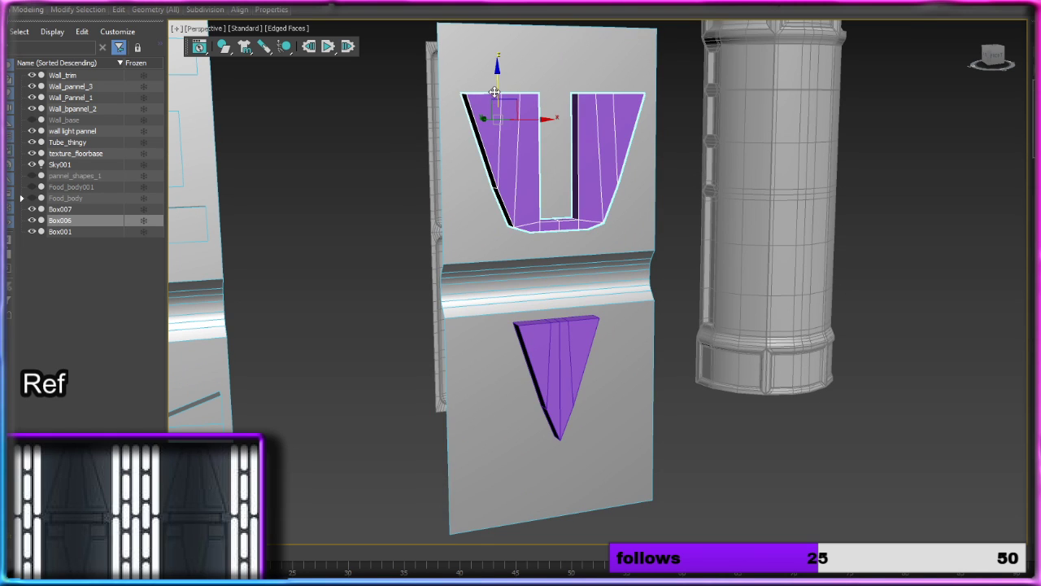
{"action": "mouse_move", "coordinate": [497, 96]}
{"action": "left_mouse_down", "text": "shift"}
{"action": "mouse_move", "coordinate": [520, 376]}
{"action": "mouse_move", "coordinate": [610, 368]}
{"action": "left_mouse_up", "text": "shift"}
{"action": "left_click", "coordinate": [561, 335]}
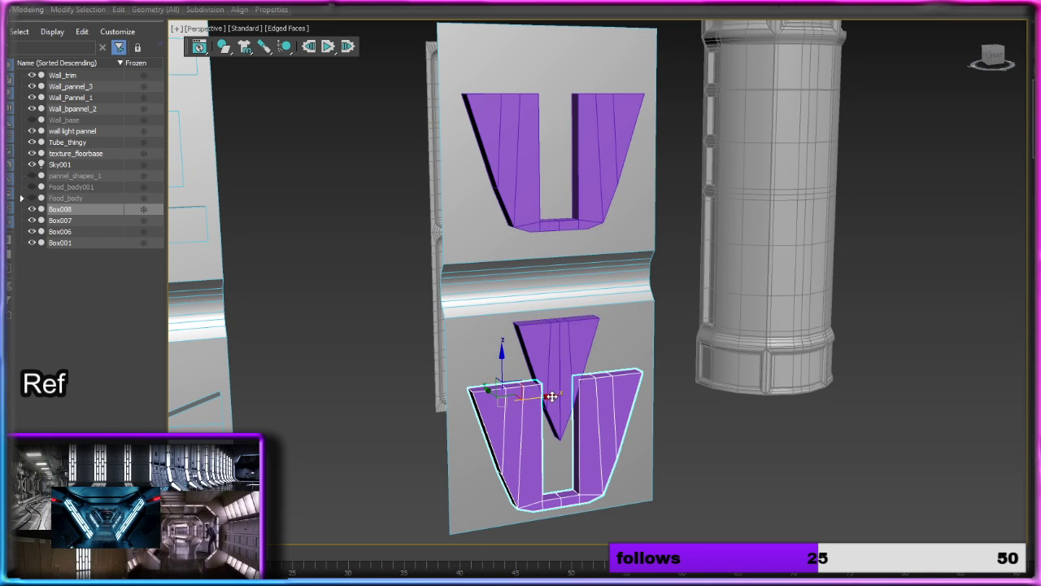
{"action": "scroll", "coordinate": [571, 399], "scroll_direction": "up", "scroll_amount": 4}
{"action": "middle_click_drag", "start_coordinate": [616, 411], "coordinate": [591, 336], "text": "alt"}
{"action": "scroll", "coordinate": [596, 401], "scroll_direction": "down", "scroll_amount": 4}
{"action": "mouse_move", "coordinate": [513, 309]}
{"action": "left_mouse_down"}
{"action": "mouse_move", "coordinate": [514, 326]}
{"action": "mouse_move", "coordinate": [517, 314]}
{"action": "left_mouse_up"}
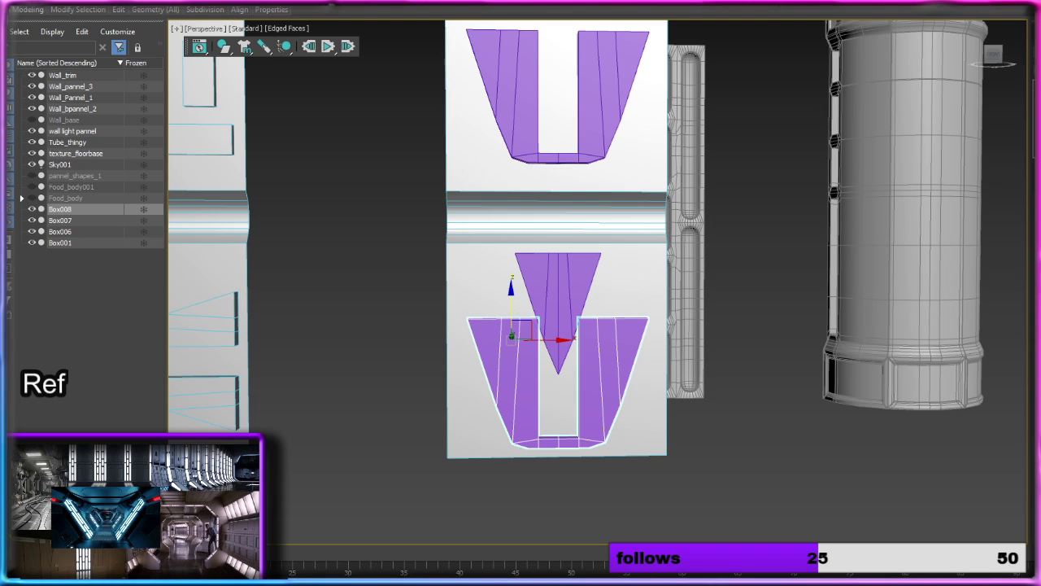
Step: Move the upper inner vertices of the lower arch's two arms outward along X to widen the gap around the wedge
{"action": "key", "text": "1"}
{"action": "scroll", "coordinate": [663, 374], "scroll_direction": "up", "scroll_amount": 6}
{"action": "middle_click_drag", "start_coordinate": [559, 284], "coordinate": [679, 301]}
{"action": "scroll", "coordinate": [677, 302], "scroll_direction": "down", "scroll_amount": 2}
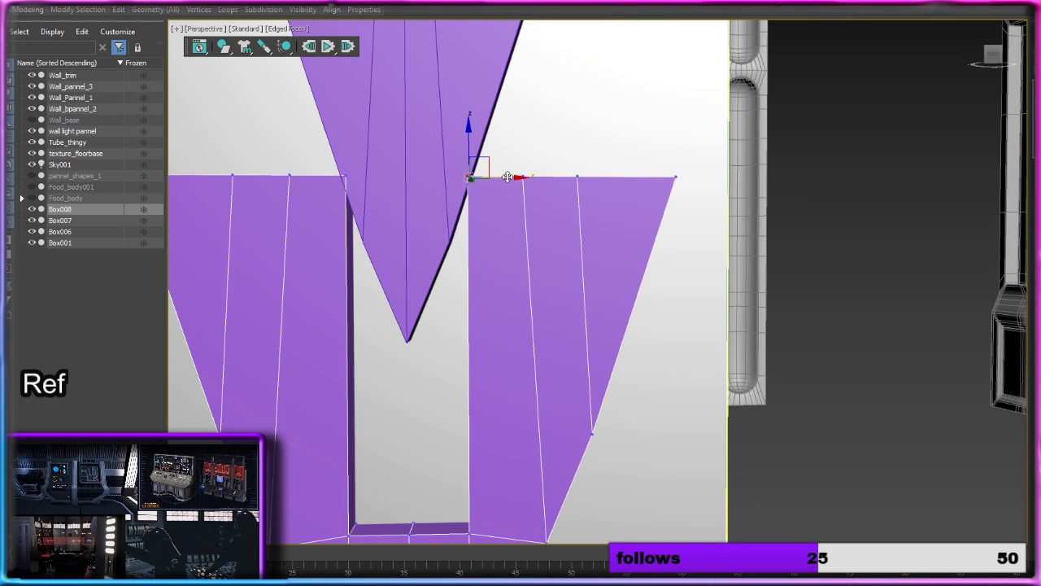
{"action": "left_click_drag", "start_coordinate": [507, 178], "coordinate": [530, 178]}
{"action": "left_click_drag", "start_coordinate": [330, 159], "coordinate": [357, 179]}
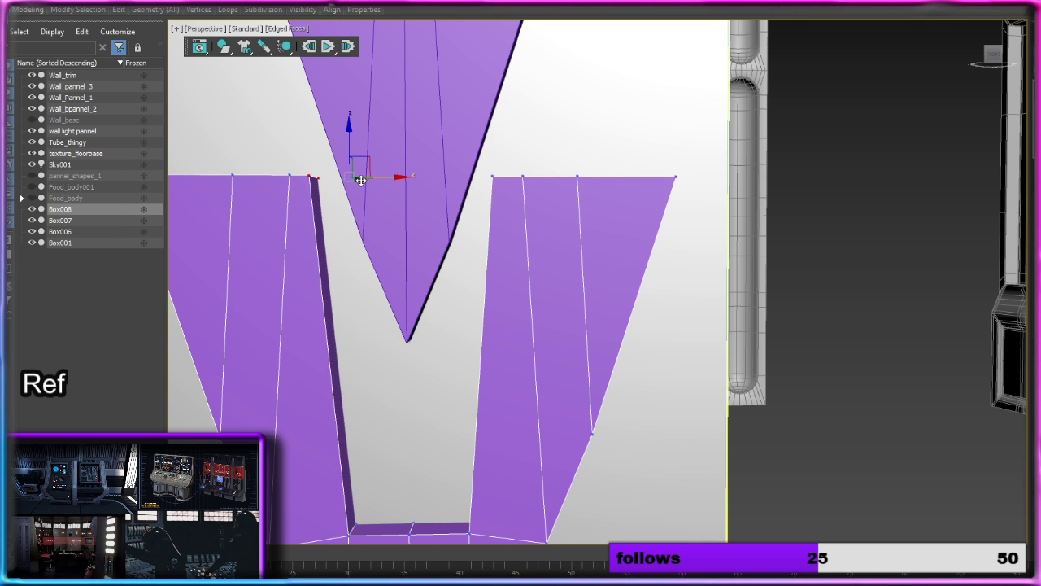
{"action": "scroll", "coordinate": [408, 231], "scroll_direction": "down", "scroll_amount": 3}
{"action": "middle_click_drag", "start_coordinate": [407, 231], "coordinate": [507, 251]}
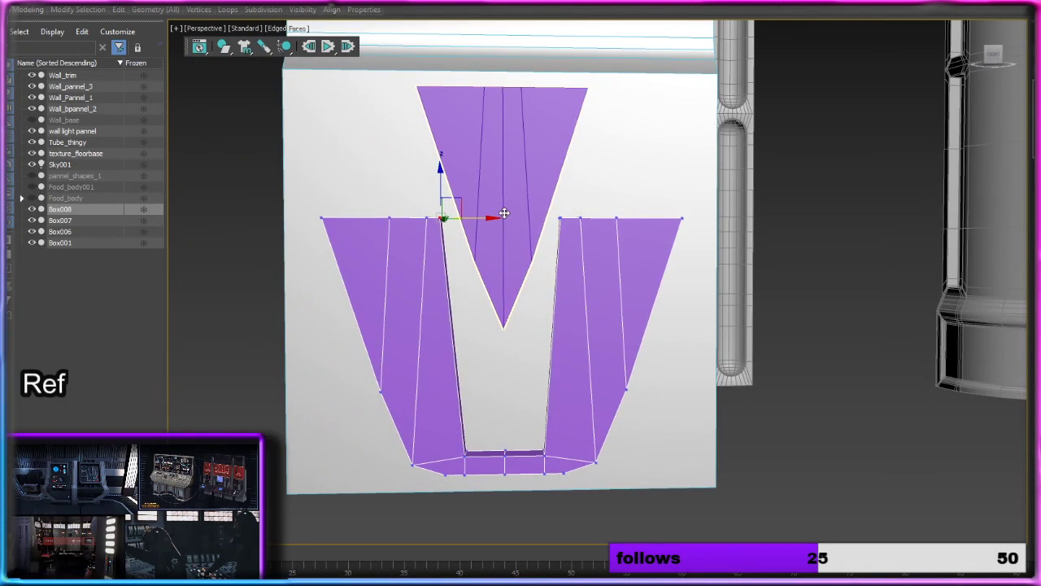
Step: Move the wedge down along Z so that it sits deeper between the lower arch's arms
{"action": "key", "text": "1"}
{"action": "left_click", "coordinate": [532, 160]}
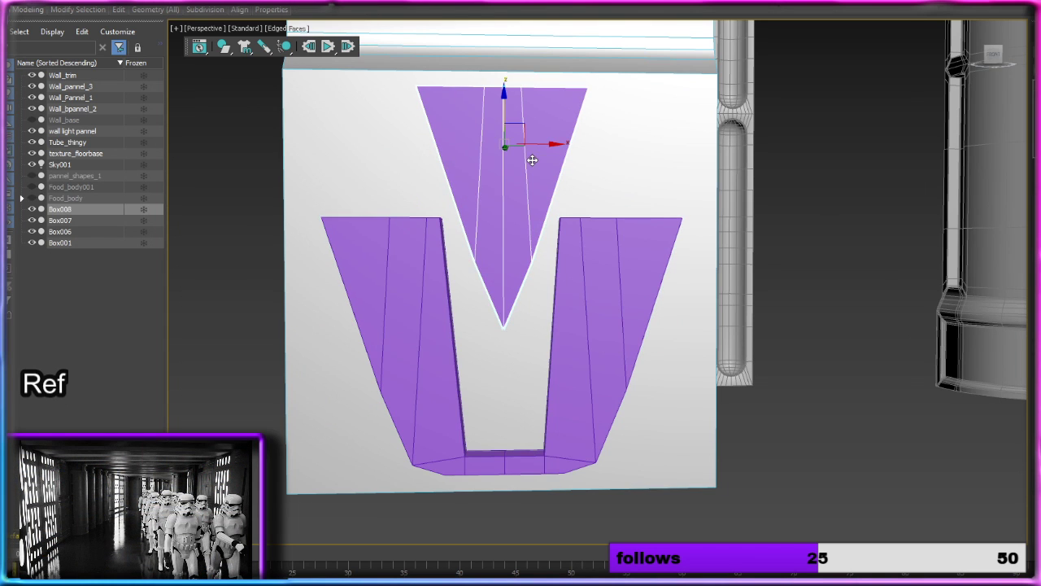
{"action": "left_click_drag", "start_coordinate": [510, 129], "coordinate": [506, 146]}
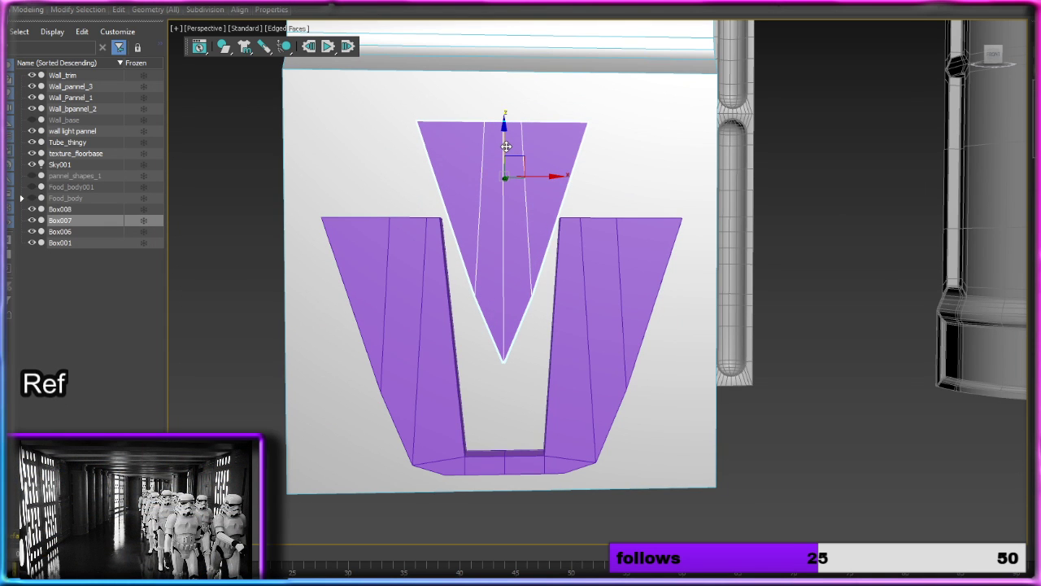
Step: Raise the middle vertices of the lower arch's connecting strip along Z to form an inverted V just below the wedge's tip
{"action": "left_click", "coordinate": [504, 458]}
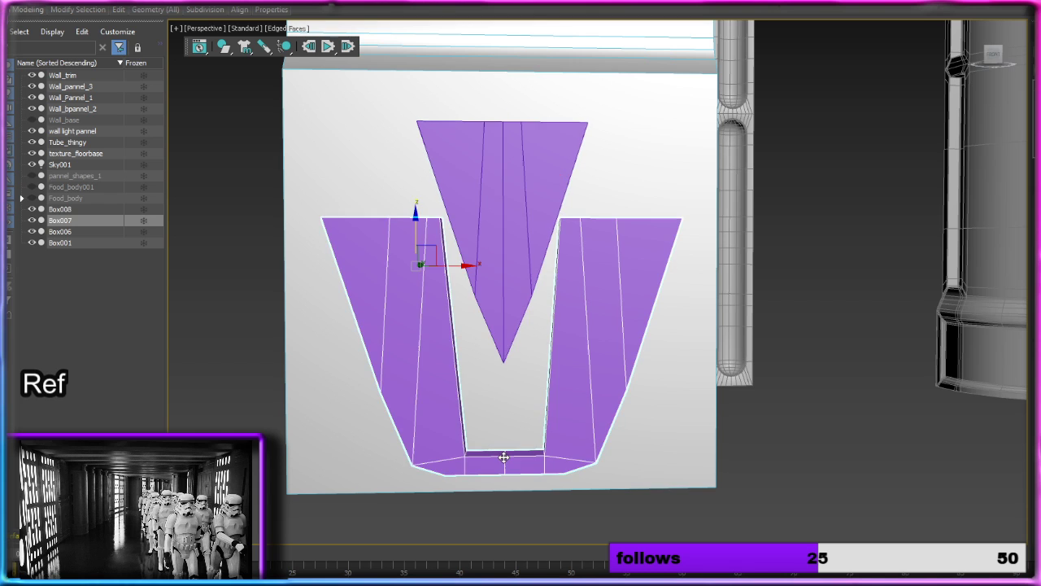
{"action": "scroll", "coordinate": [593, 286], "scroll_direction": "down", "scroll_amount": 2}
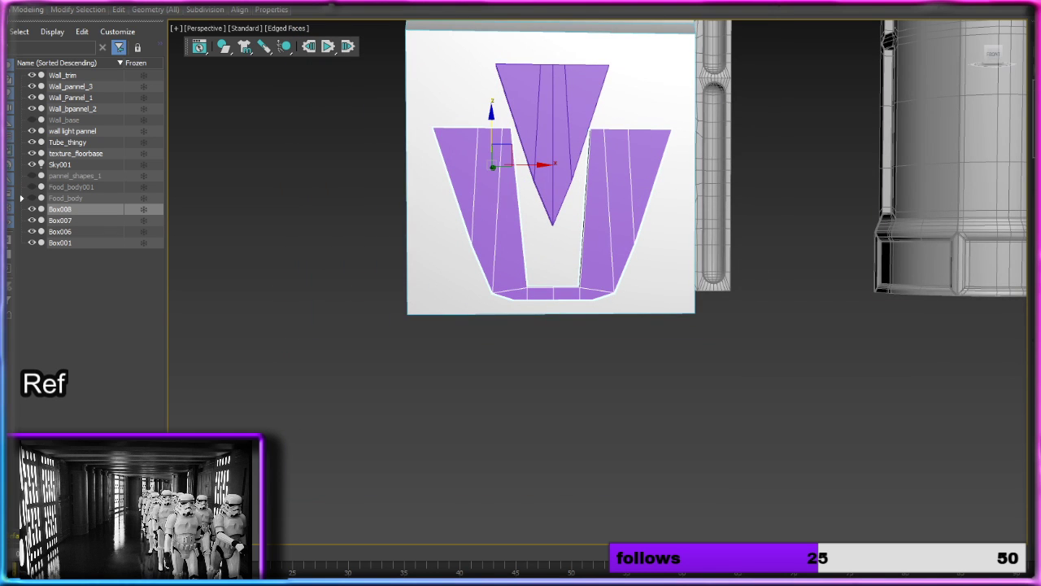
{"action": "key", "text": "1"}
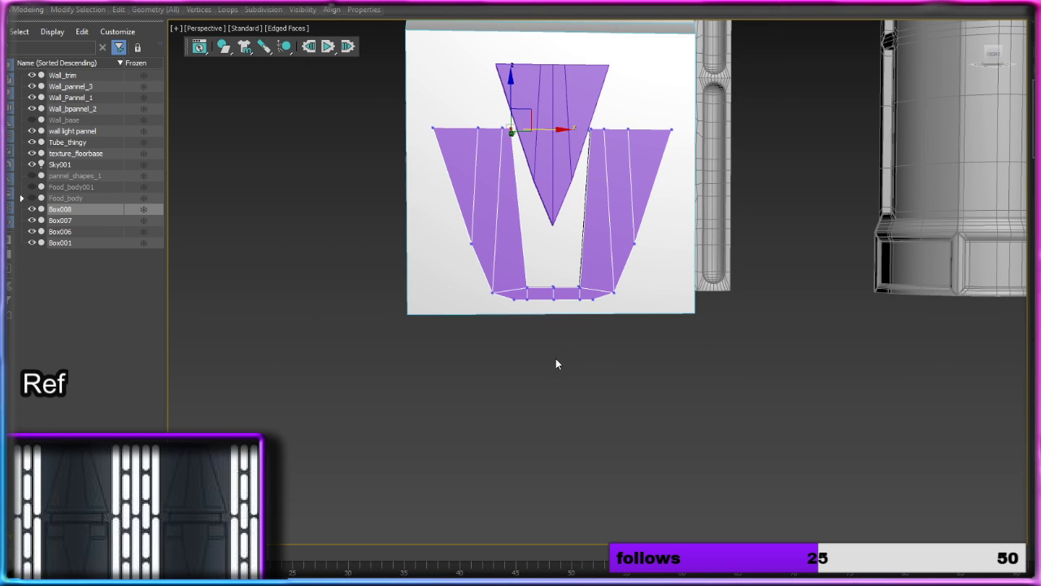
{"action": "left_click_drag", "start_coordinate": [540, 274], "coordinate": [523, 317]}
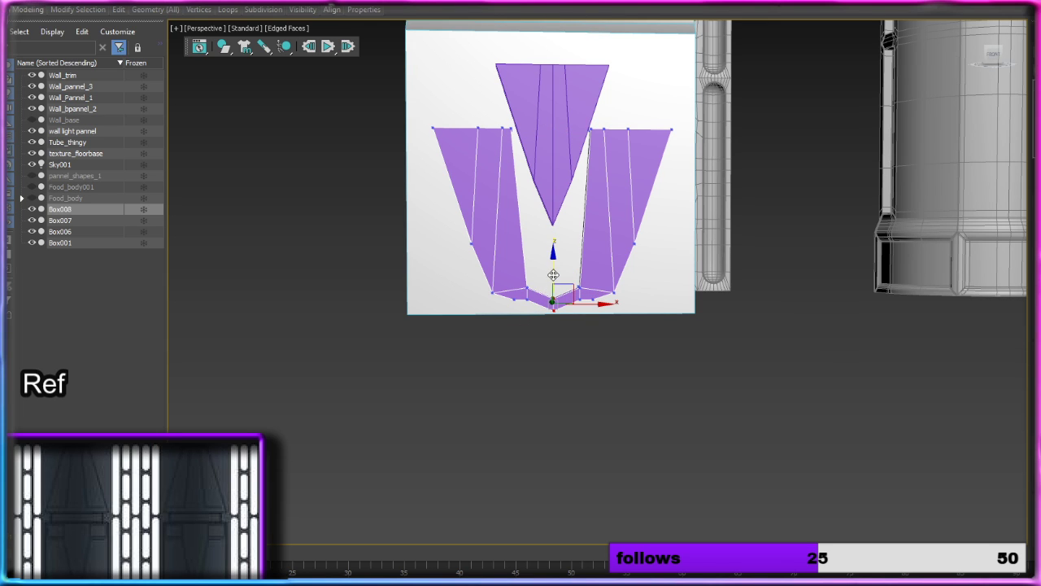
{"action": "left_click_drag", "start_coordinate": [553, 275], "coordinate": [558, 219]}
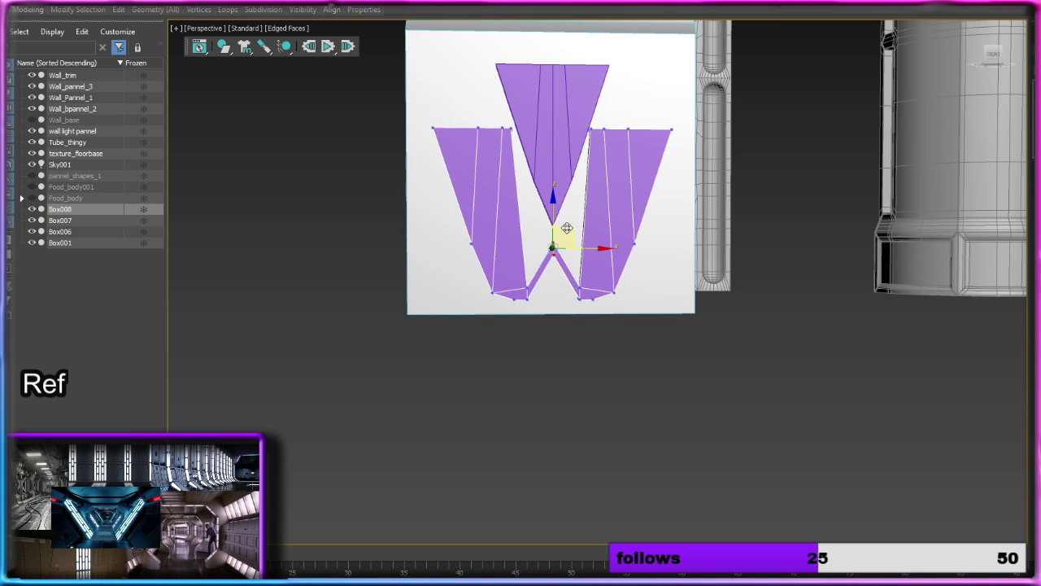
{"action": "scroll", "coordinate": [665, 308], "scroll_direction": "down", "scroll_amount": 6}
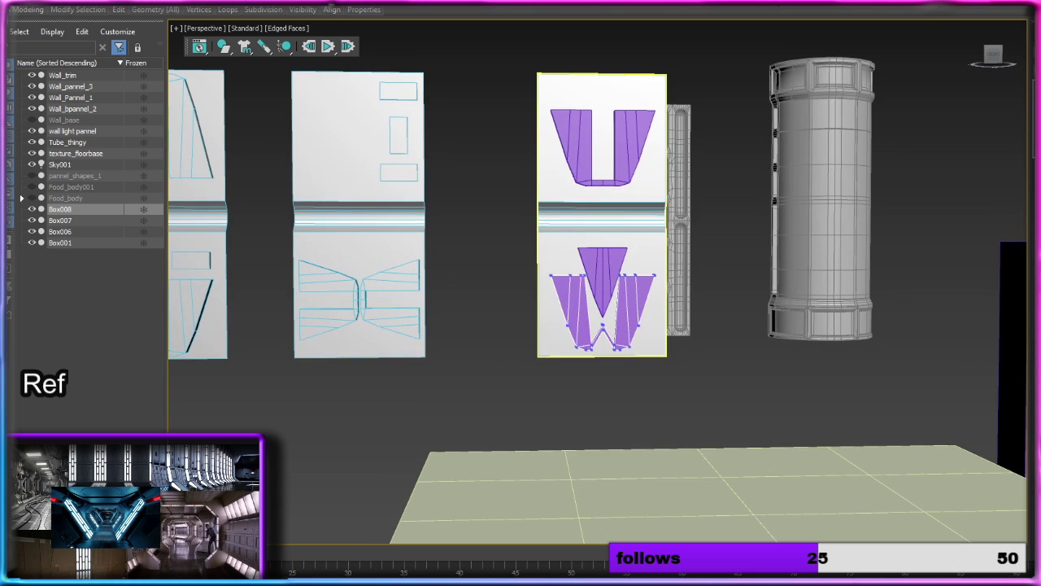
{"action": "key", "text": "1"}
Step: Move the upper arch along X off the panel to the tube column, and move the notched lower arch up along Z over the panel's top edge
{"action": "left_click", "coordinate": [630, 147]}
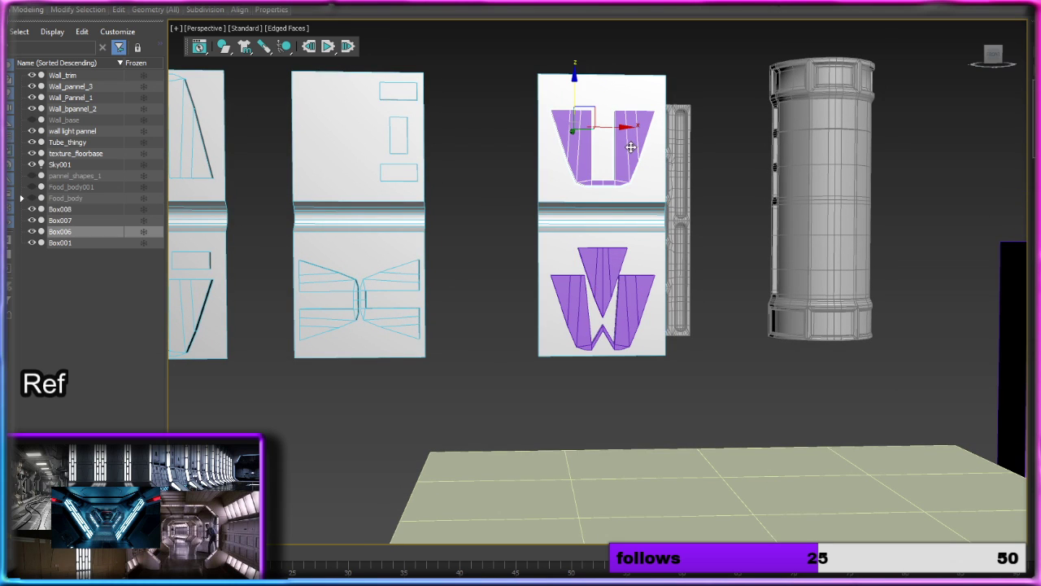
{"action": "left_click_drag", "start_coordinate": [620, 122], "coordinate": [850, 135]}
{"action": "left_click_drag", "start_coordinate": [590, 132], "coordinate": [796, 135]}
{"action": "left_click", "coordinate": [637, 293]}
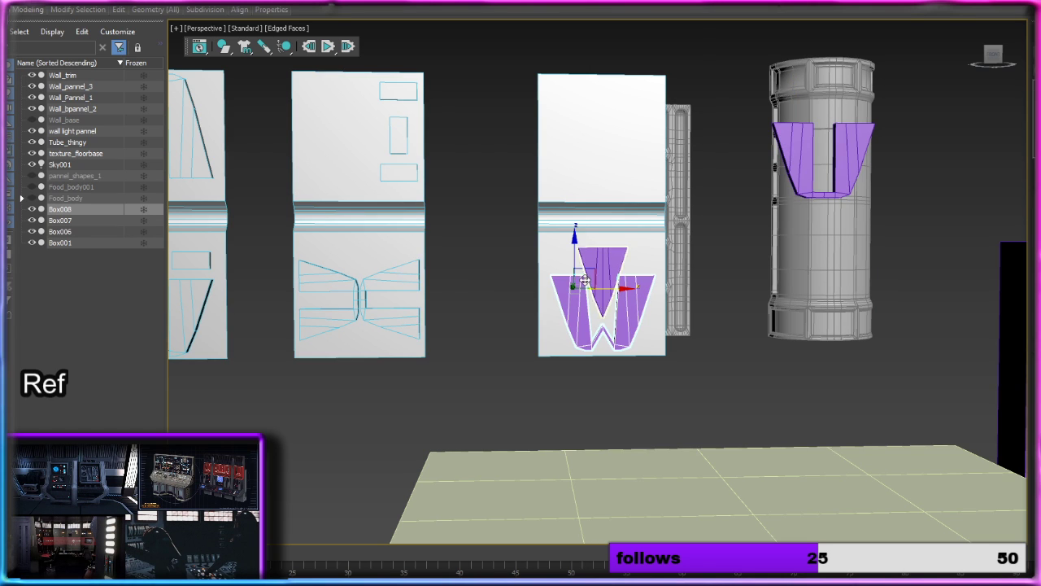
{"action": "left_click_drag", "start_coordinate": [583, 260], "coordinate": [587, 24]}
Step: Rotate the wedge upside down and move it up along Z to just below the notched arch's inverted V
{"action": "left_click", "coordinate": [614, 273]}
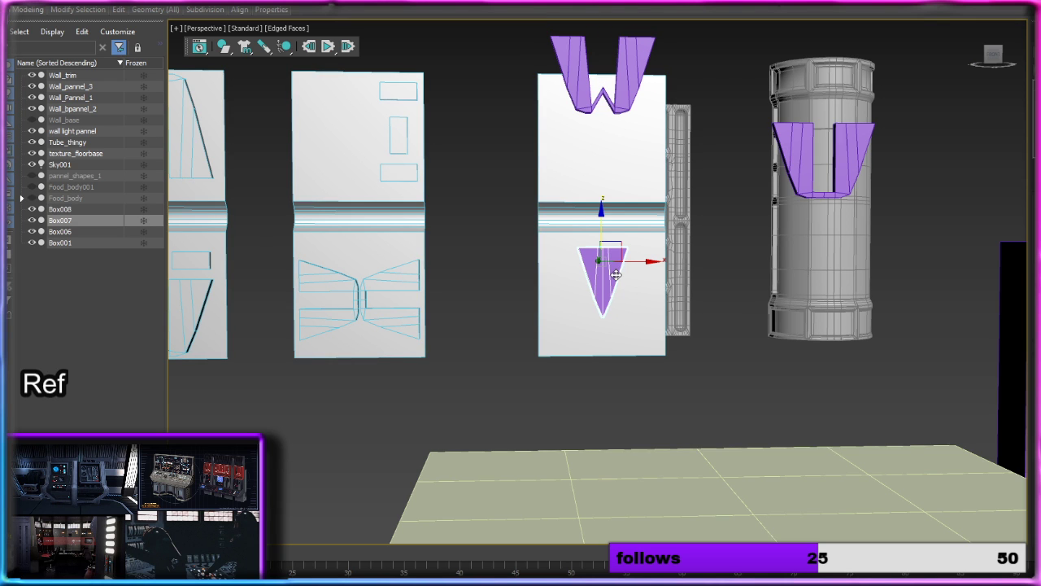
{"action": "key", "text": "e"}
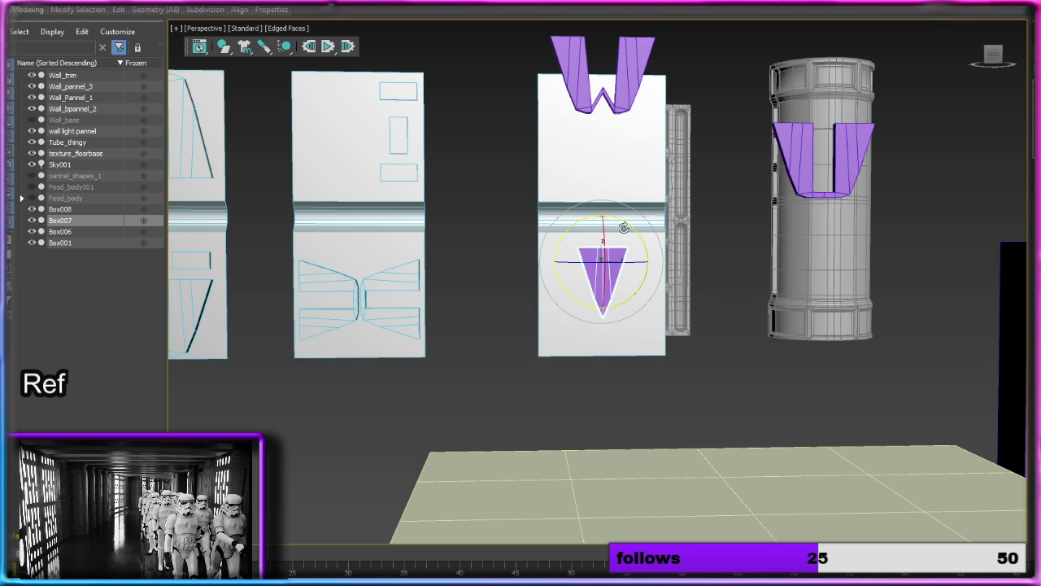
{"action": "left_click_drag", "start_coordinate": [625, 226], "coordinate": [558, 336]}
{"action": "left_click_drag", "start_coordinate": [679, 322], "coordinate": [691, 320]}
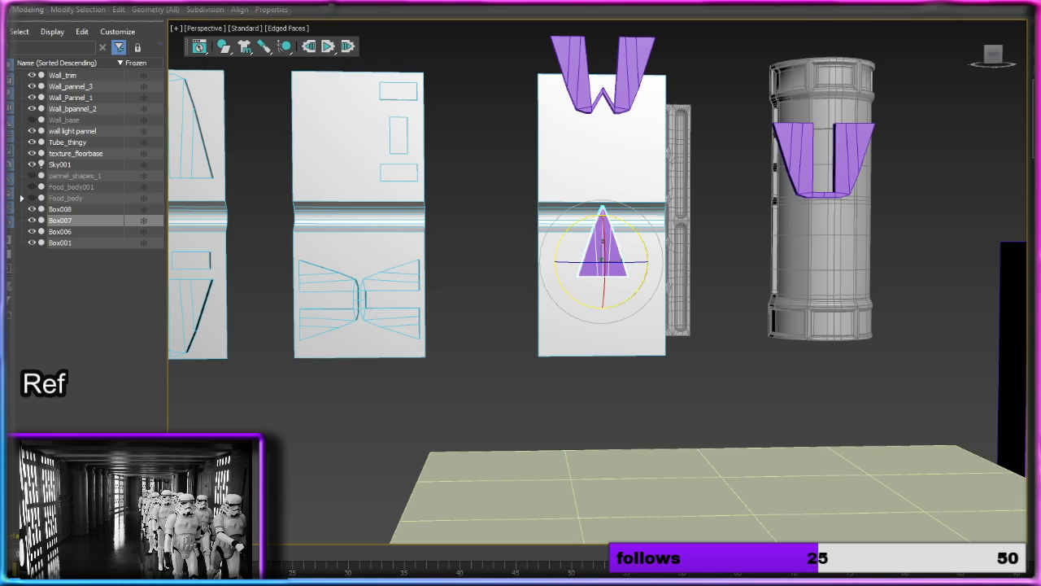
{"action": "key", "text": "w"}
{"action": "left_click_drag", "start_coordinate": [606, 237], "coordinate": [606, 133]}
Step: Start editing the vertices of the notched arch above the wedge
{"action": "scroll", "coordinate": [606, 134], "scroll_direction": "up", "scroll_amount": 4}
{"action": "middle_click_drag", "start_coordinate": [635, 102], "coordinate": [763, 298]}
{"action": "left_click", "coordinate": [663, 194]}
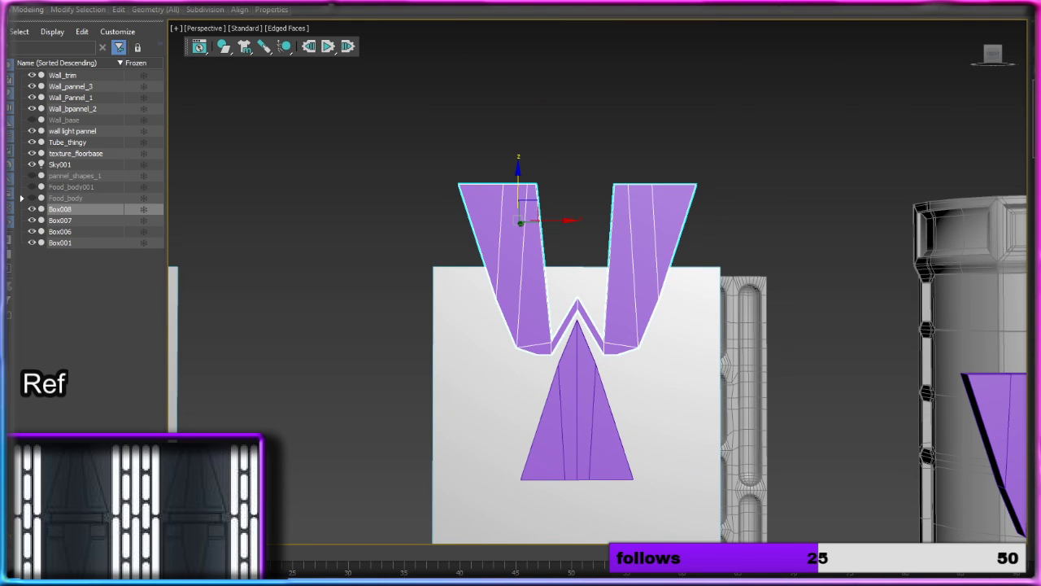
{"action": "key", "text": "1"}
{"action": "left_click_drag", "start_coordinate": [698, 206], "coordinate": [741, 191]}
{"action": "left_click_drag", "start_coordinate": [647, 152], "coordinate": [642, 238]}
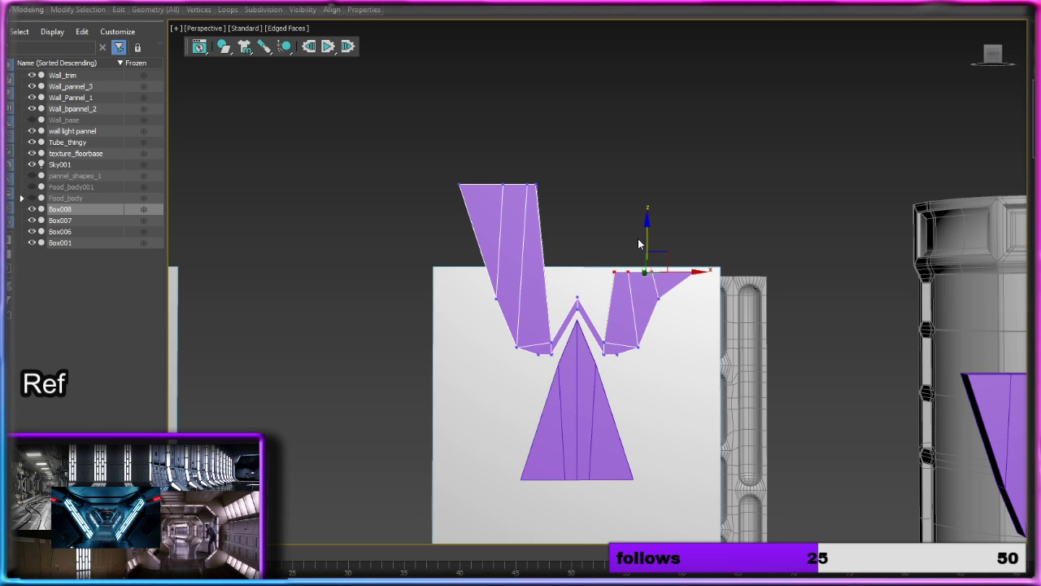
{"action": "key", "text": "ctrl+z"}
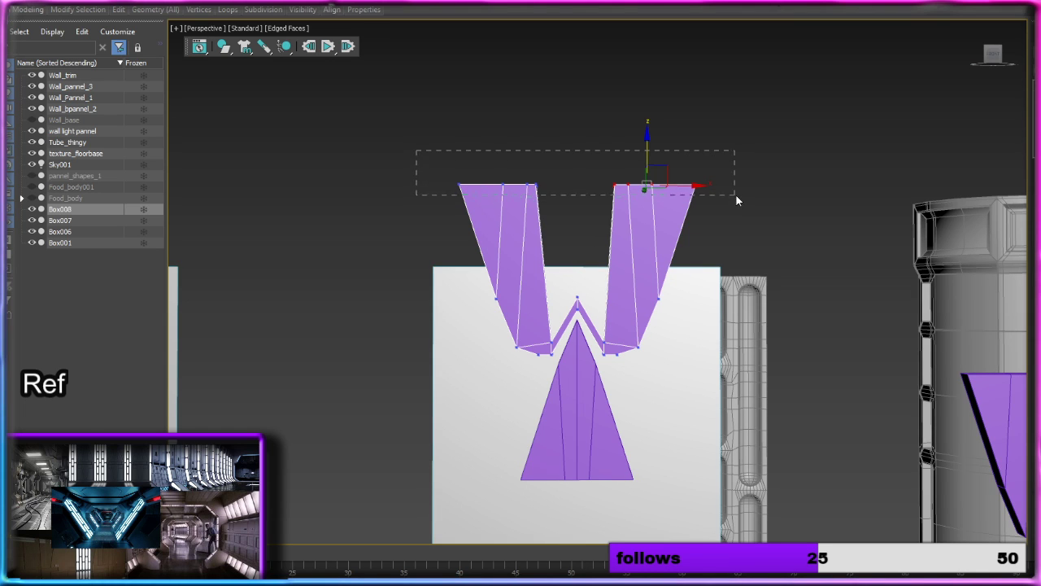
Step: Lower the top vertices of both arms to just inside the panel's top edge, and move each arm's outer side vertices outward along X
{"action": "left_click_drag", "start_coordinate": [736, 200], "coordinate": [740, 195]}
{"action": "left_click_drag", "start_coordinate": [577, 153], "coordinate": [575, 237]}
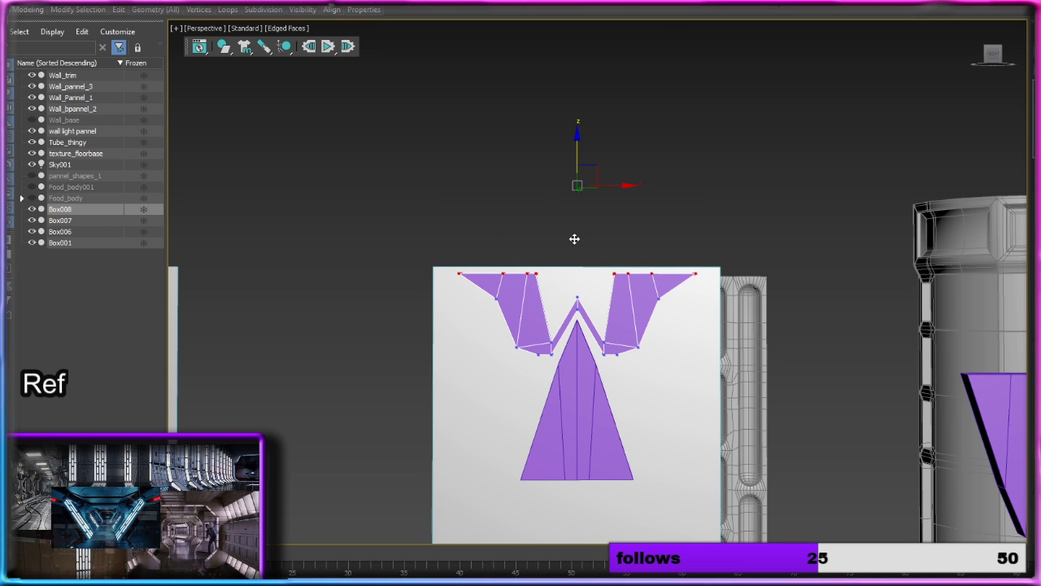
{"action": "left_click", "coordinate": [655, 298]}
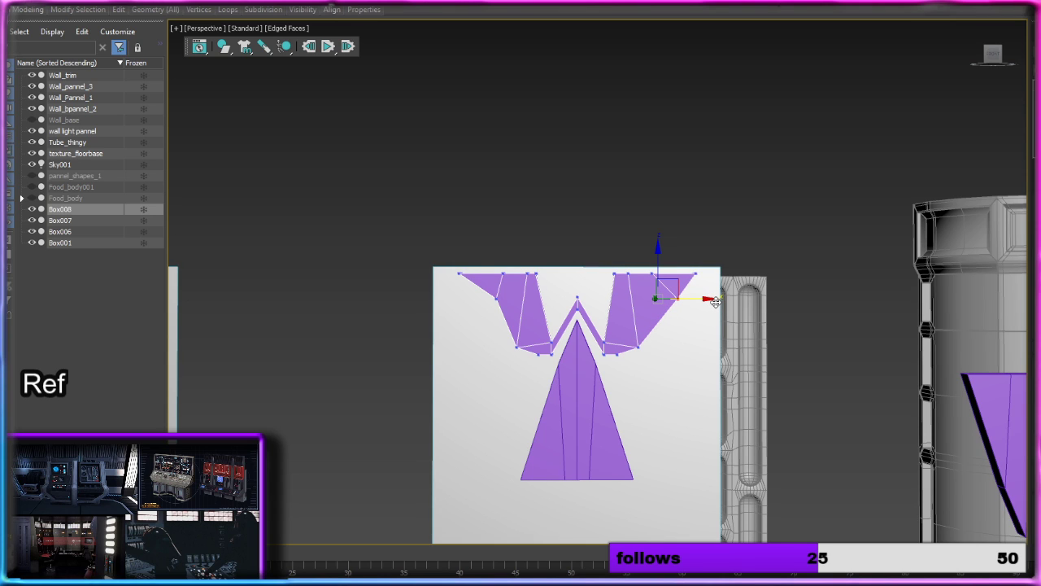
{"action": "left_click_drag", "start_coordinate": [715, 301], "coordinate": [700, 302]}
{"action": "left_click", "coordinate": [497, 300]}
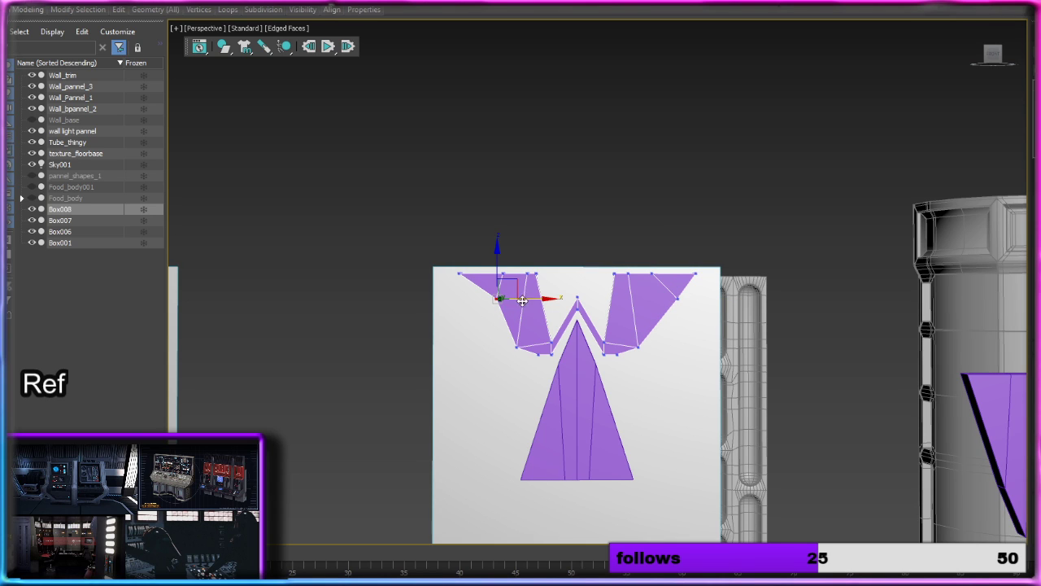
{"action": "left_click_drag", "start_coordinate": [536, 300], "coordinate": [524, 302]}
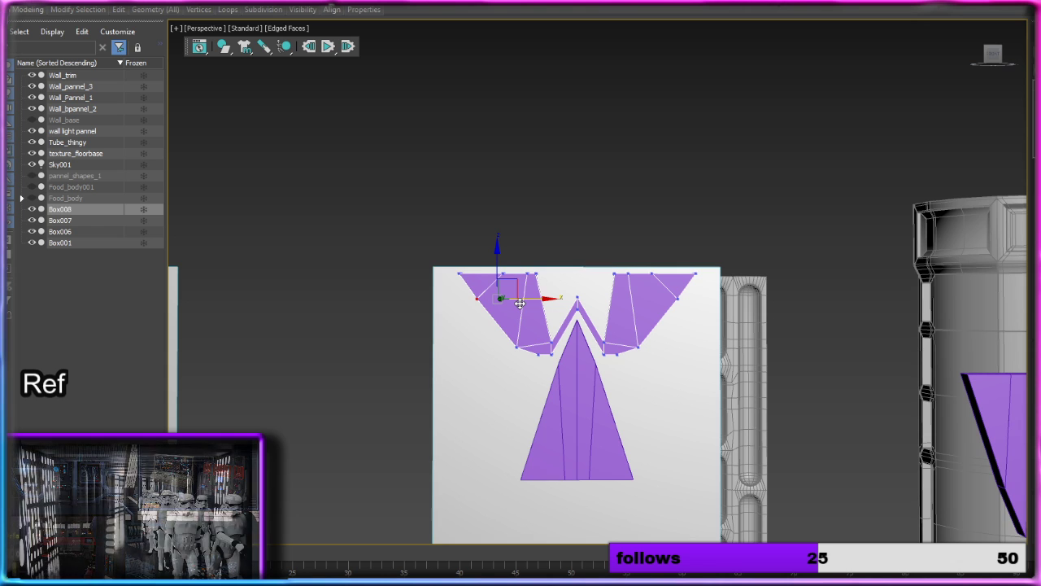
{"action": "left_click", "coordinate": [581, 236]}
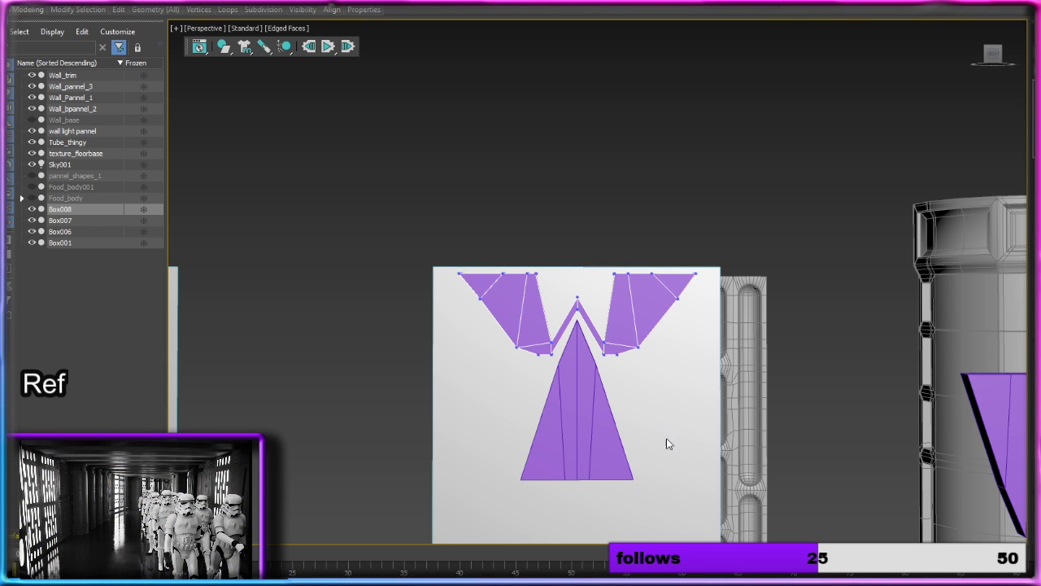
{"action": "middle_click_drag", "start_coordinate": [667, 442], "coordinate": [630, 284]}
{"action": "scroll", "coordinate": [643, 262], "scroll_direction": "down", "scroll_amount": 5}
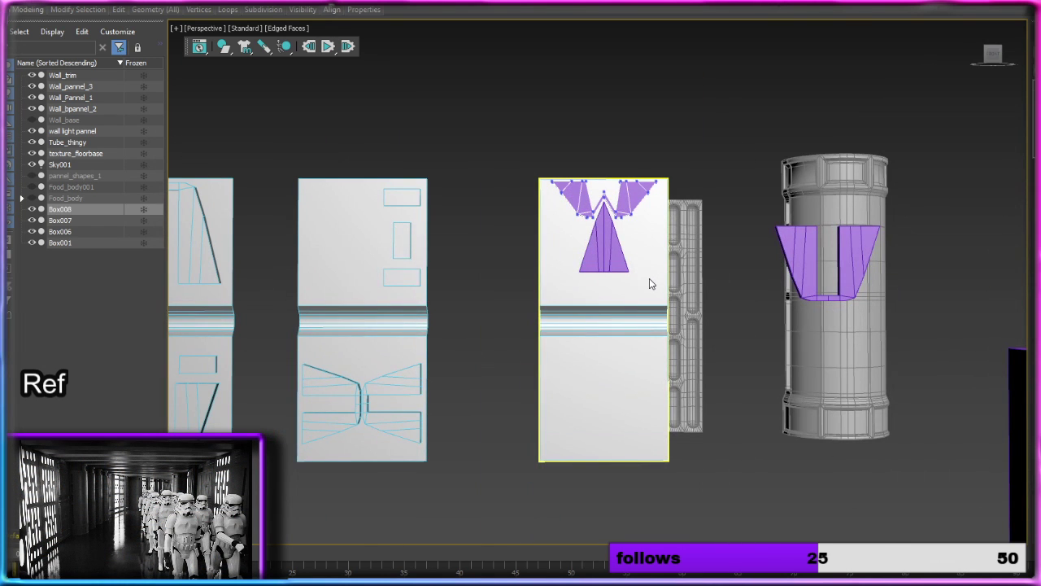
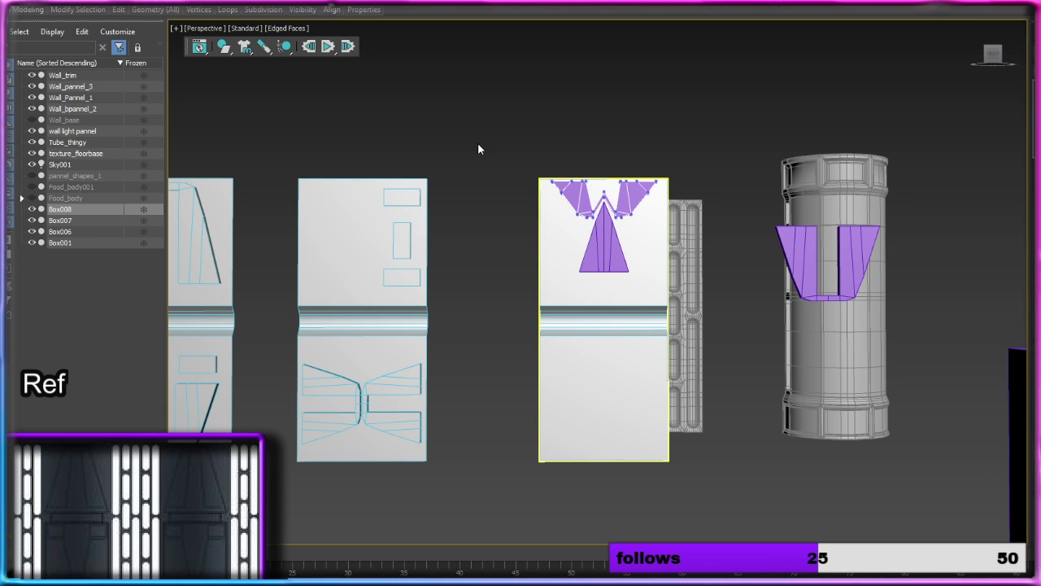
Step: Move the U-shaped arch along X from the tube column back onto the third panel and center it in the lower half
{"action": "key", "text": "1"}
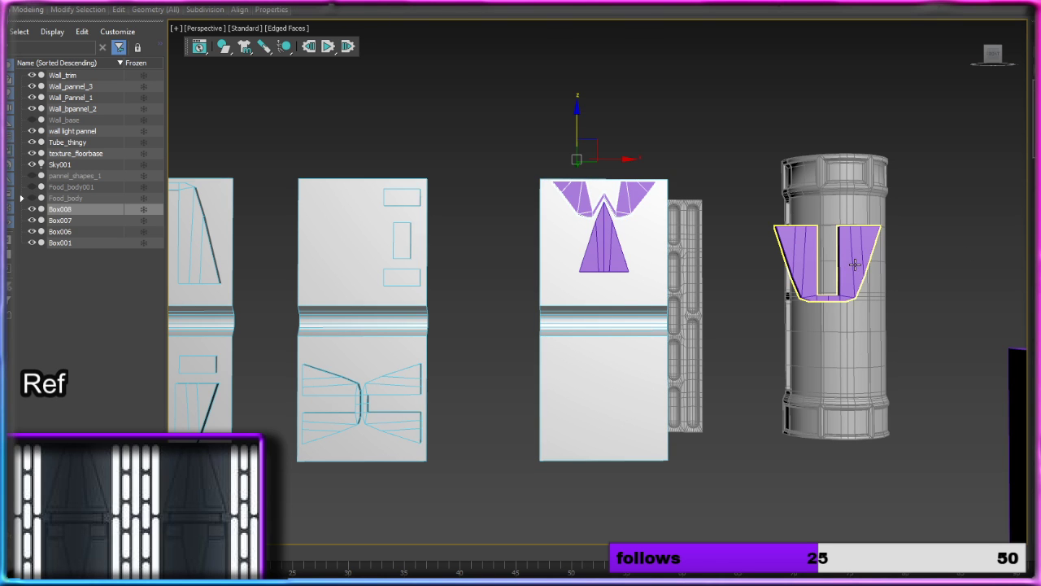
{"action": "left_click", "coordinate": [815, 244]}
{"action": "left_click_drag", "start_coordinate": [815, 244], "coordinate": [600, 244]}
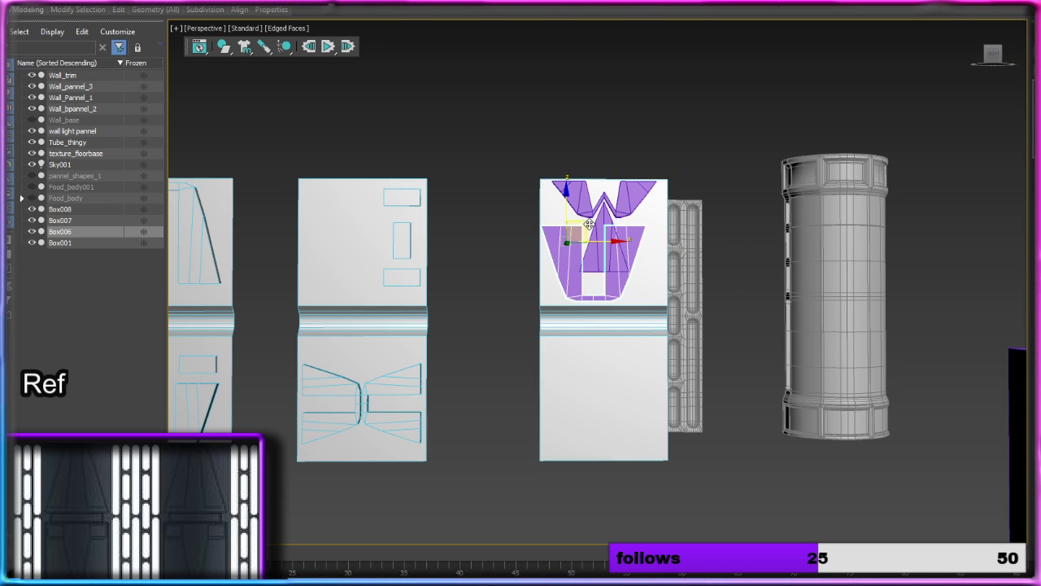
{"action": "middle_click_drag", "start_coordinate": [498, 255], "coordinate": [591, 235]}
{"action": "left_click_drag", "start_coordinate": [645, 195], "coordinate": [648, 340]}
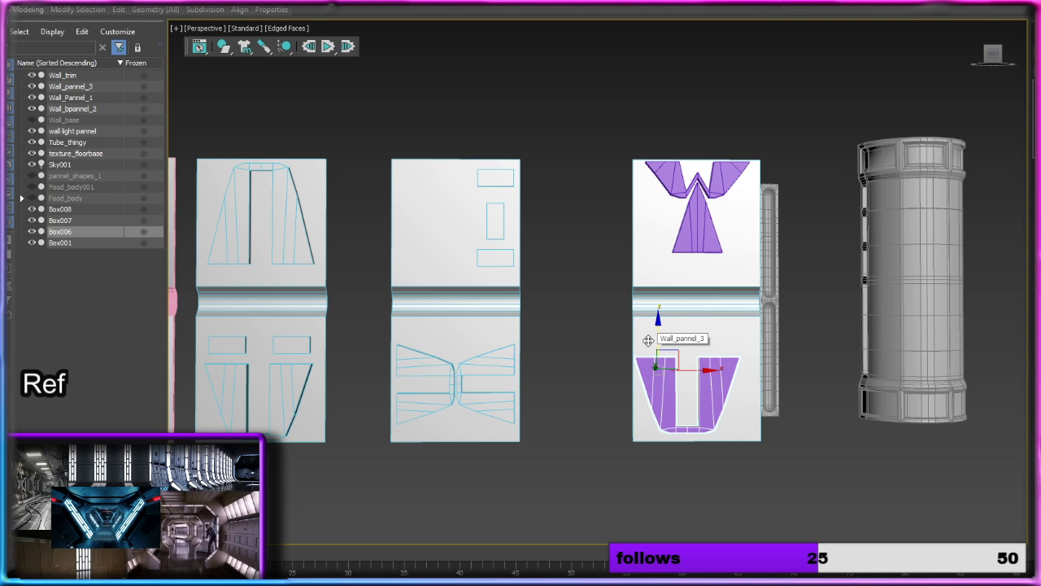
{"action": "left_click_drag", "start_coordinate": [708, 372], "coordinate": [723, 372]}
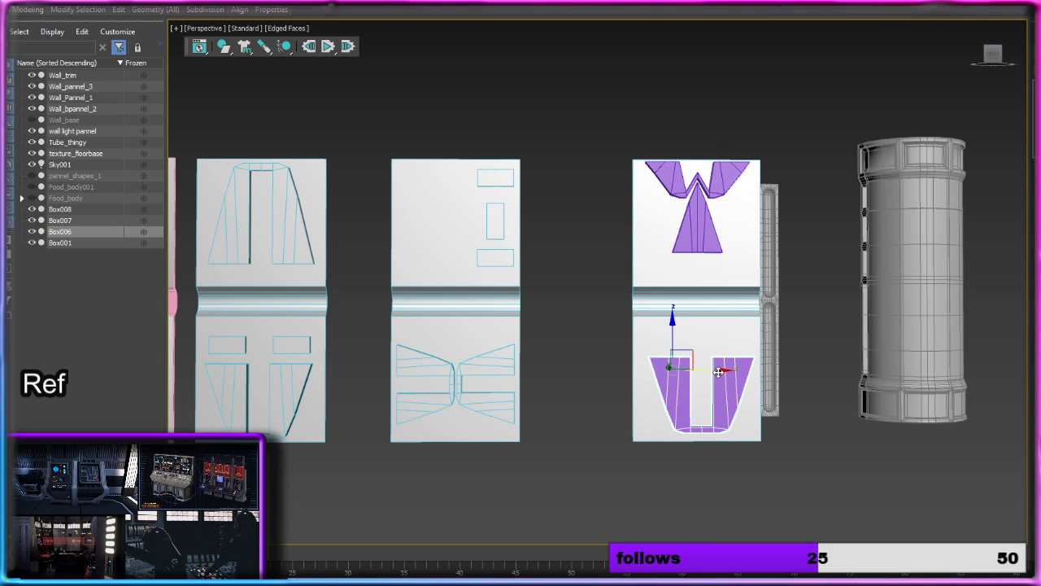
{"action": "left_click_drag", "start_coordinate": [719, 371], "coordinate": [716, 372]}
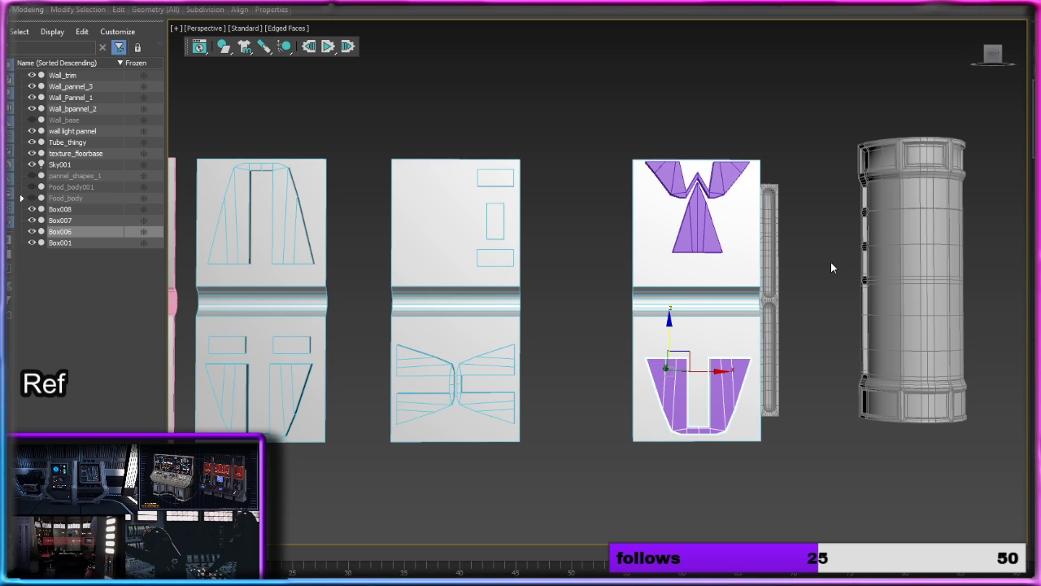
Step: Attach the wedge, the notched arch and the U-shaped arch to the third wall panel
{"action": "left_click", "coordinate": [735, 261]}
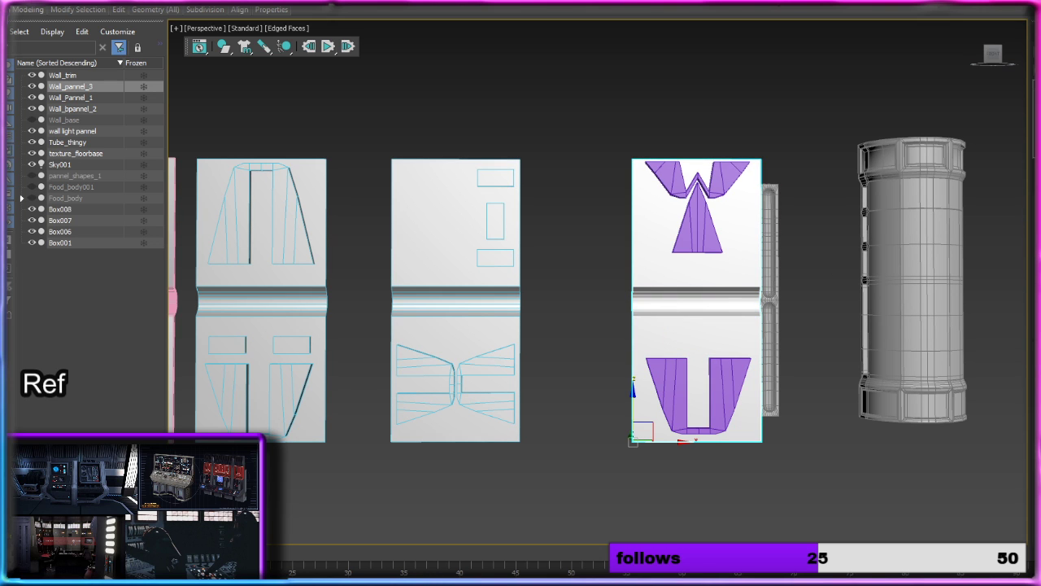
{"action": "left_click", "coordinate": [691, 210]}
{"action": "key", "text": "Delete"}
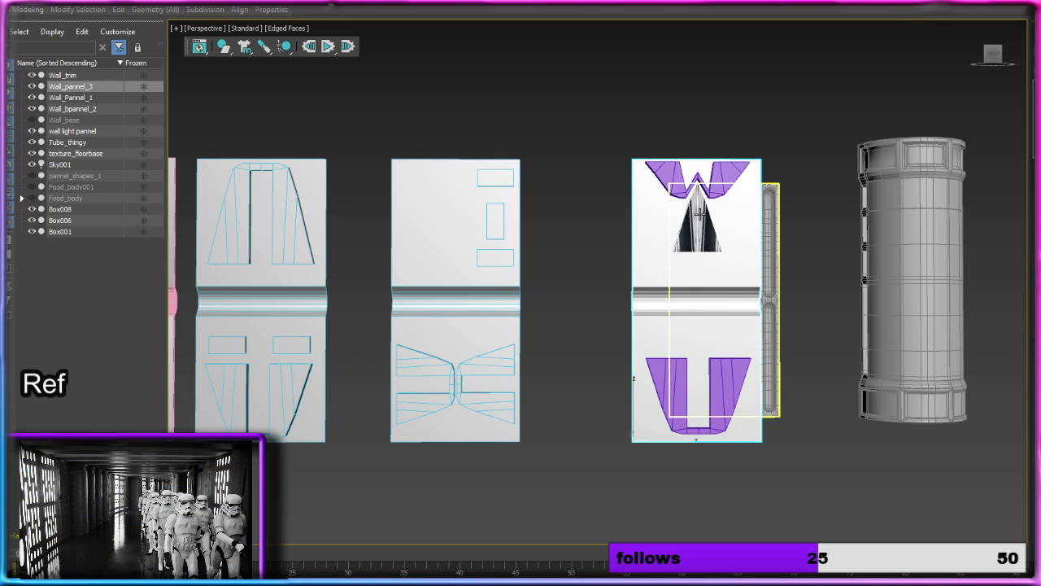
{"action": "left_click", "coordinate": [696, 189]}
{"action": "key", "text": "Delete"}
{"action": "left_click", "coordinate": [681, 358]}
{"action": "key", "text": "Delete"}
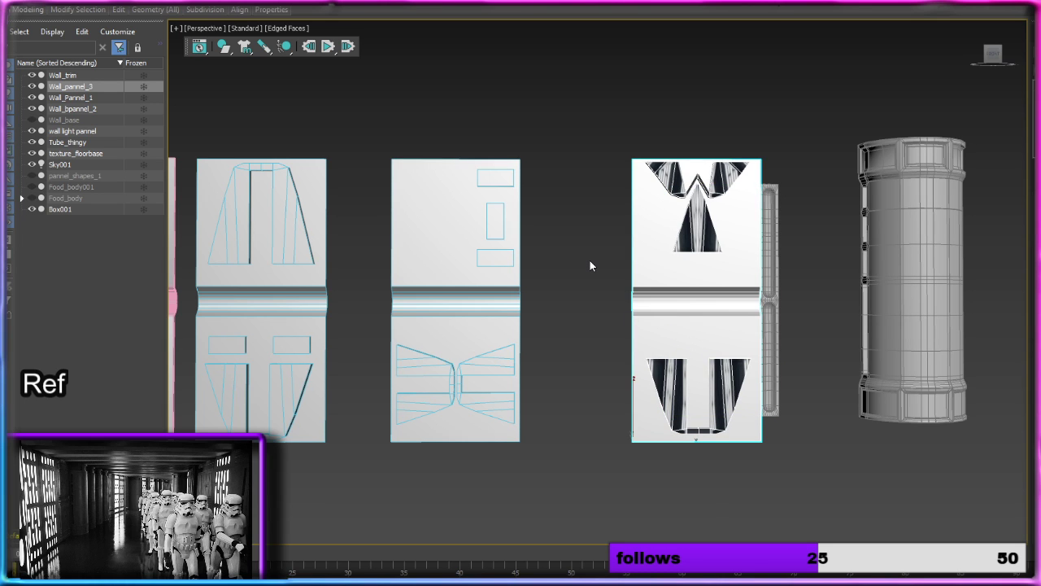
{"action": "key", "text": "m"}
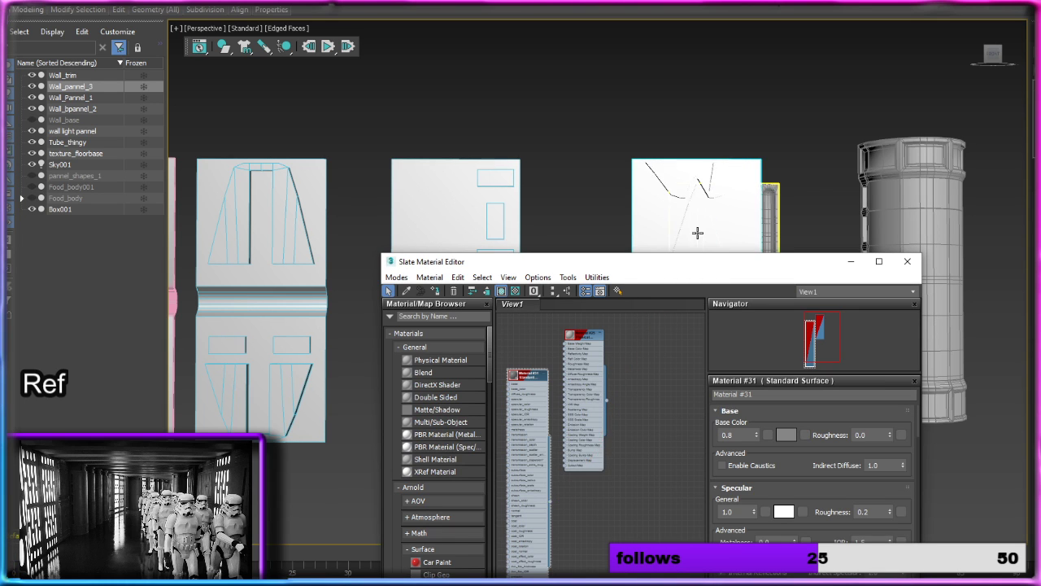
{"action": "left_click", "coordinate": [907, 261]}
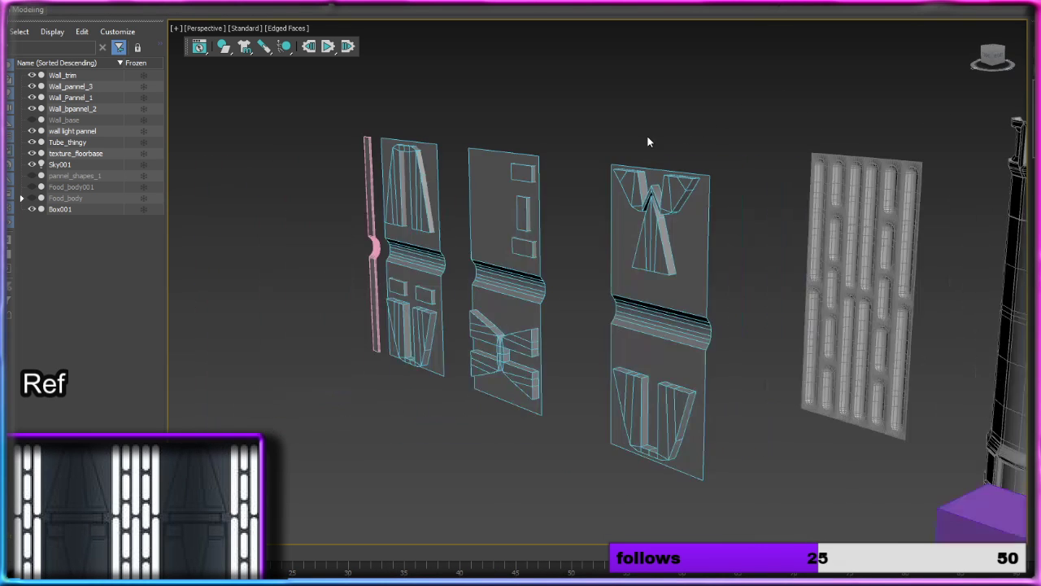
Step: Move the third wall panel back along Y and along X so it sits flush beside the light panel
{"action": "middle_click_drag", "start_coordinate": [647, 137], "coordinate": [667, 133], "text": "alt"}
{"action": "left_click", "coordinate": [675, 228]}
{"action": "middle_click_drag", "start_coordinate": [674, 228], "coordinate": [770, 235], "text": "alt"}
{"action": "left_click_drag", "start_coordinate": [611, 456], "coordinate": [466, 392]}
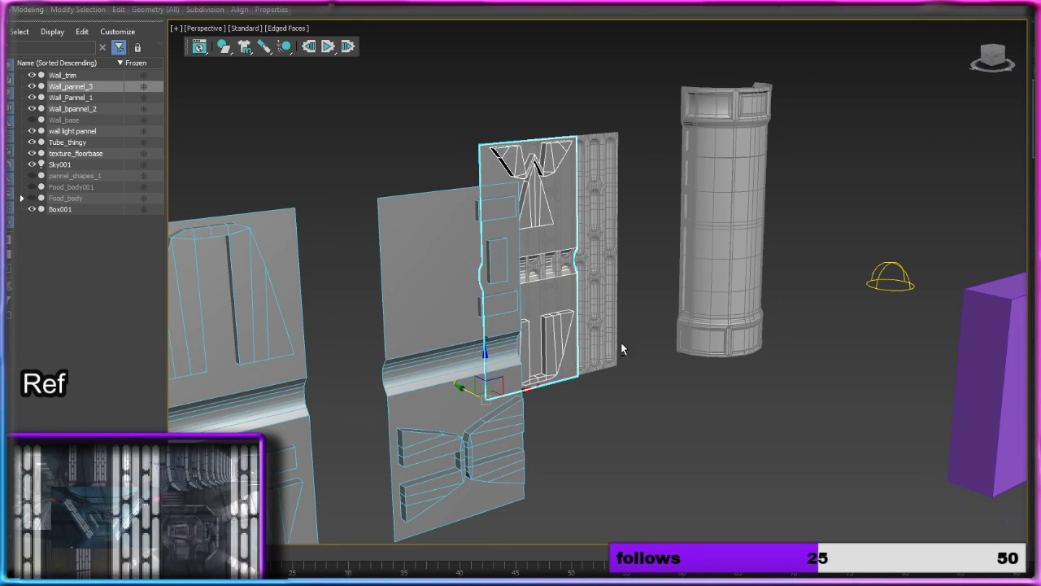
{"action": "middle_click_drag", "start_coordinate": [620, 349], "coordinate": [537, 376], "text": "alt"}
{"action": "left_click_drag", "start_coordinate": [521, 390], "coordinate": [453, 382]}
{"action": "middle_click_drag", "start_coordinate": [461, 374], "coordinate": [654, 283], "text": "alt"}
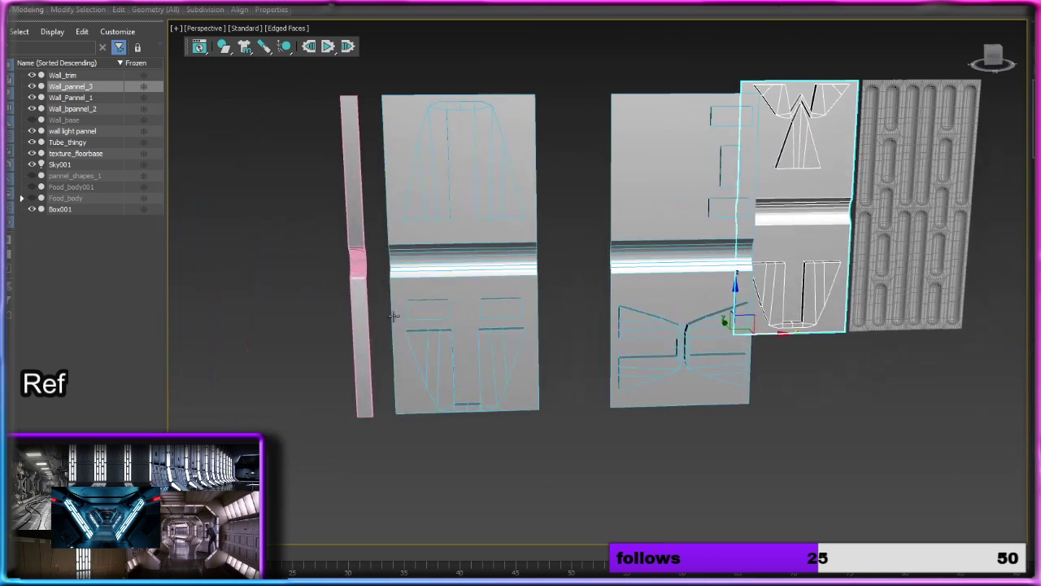
Step: Try cloning the second wall panel along X, right beside the original
{"action": "left_click", "coordinate": [654, 283]}
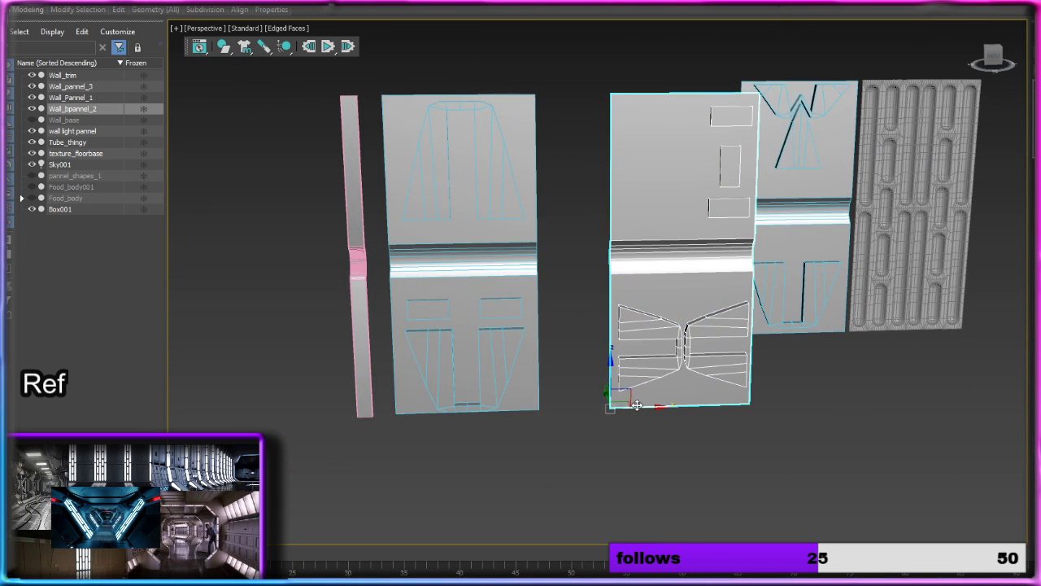
{"action": "mouse_move", "coordinate": [637, 405]}
{"action": "left_mouse_down"}
{"action": "mouse_move", "coordinate": [622, 404]}
{"action": "mouse_move", "coordinate": [800, 412]}
{"action": "left_mouse_up"}
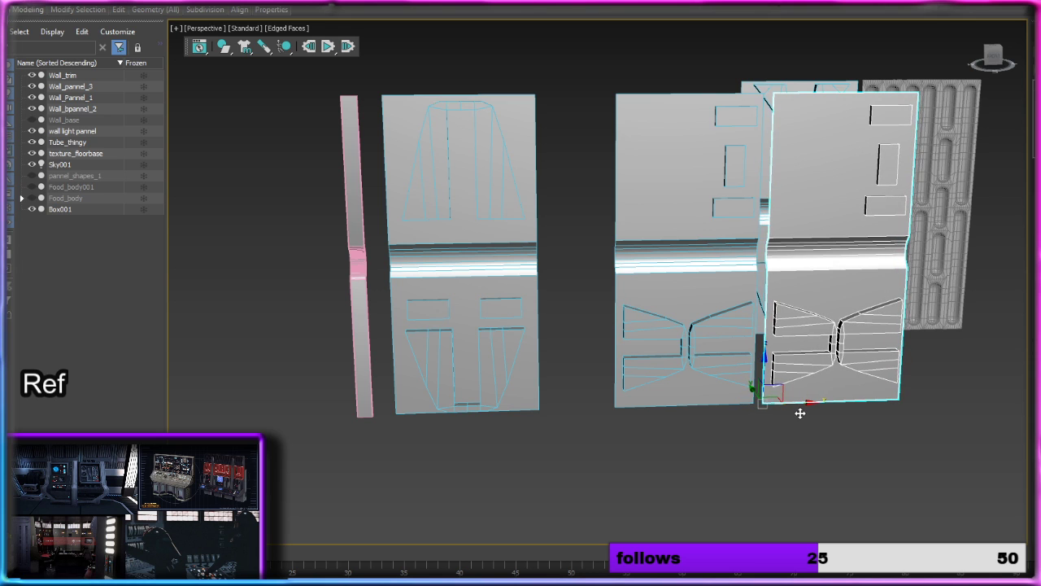
{"action": "left_click", "coordinate": [579, 337]}
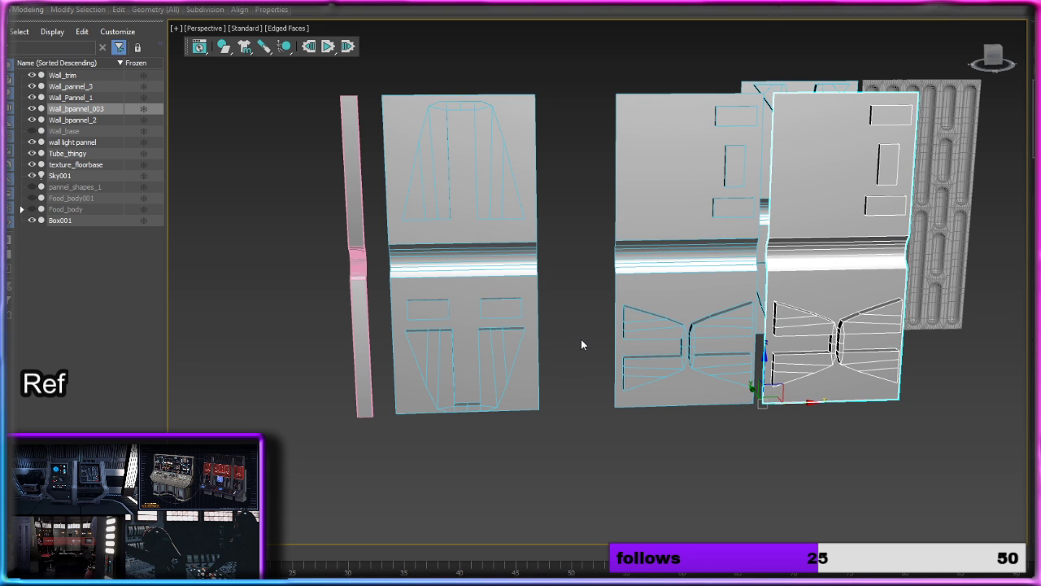
{"action": "key", "text": "ctrl+z"}
Step: Delete the purple reference box and save the scene
{"action": "scroll", "coordinate": [587, 345], "scroll_direction": "down", "scroll_amount": 3}
{"action": "scroll", "coordinate": [588, 345], "scroll_direction": "down", "scroll_amount": 3}
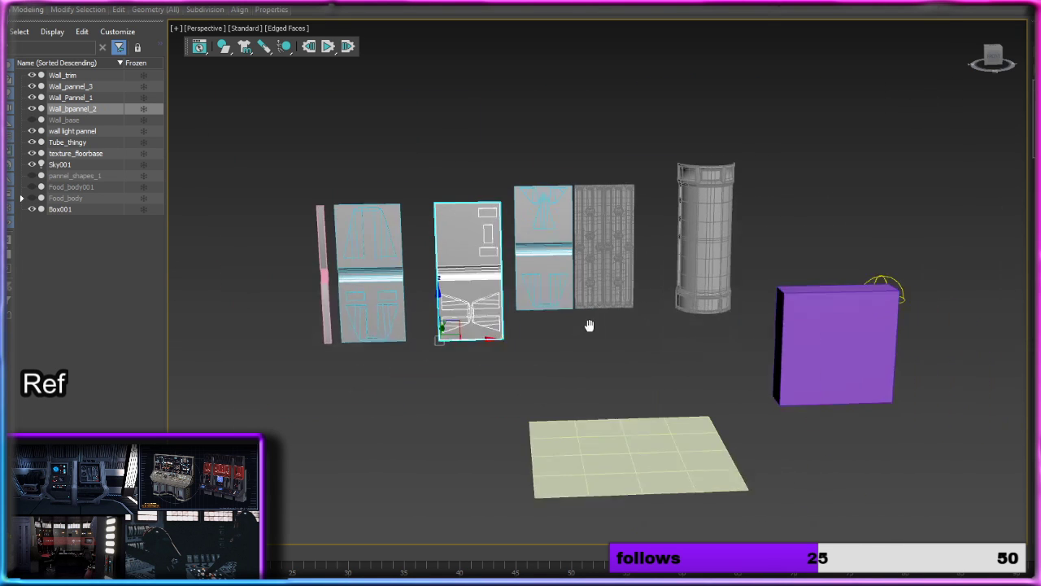
{"action": "left_click", "coordinate": [774, 332]}
{"action": "key", "text": "Delete"}
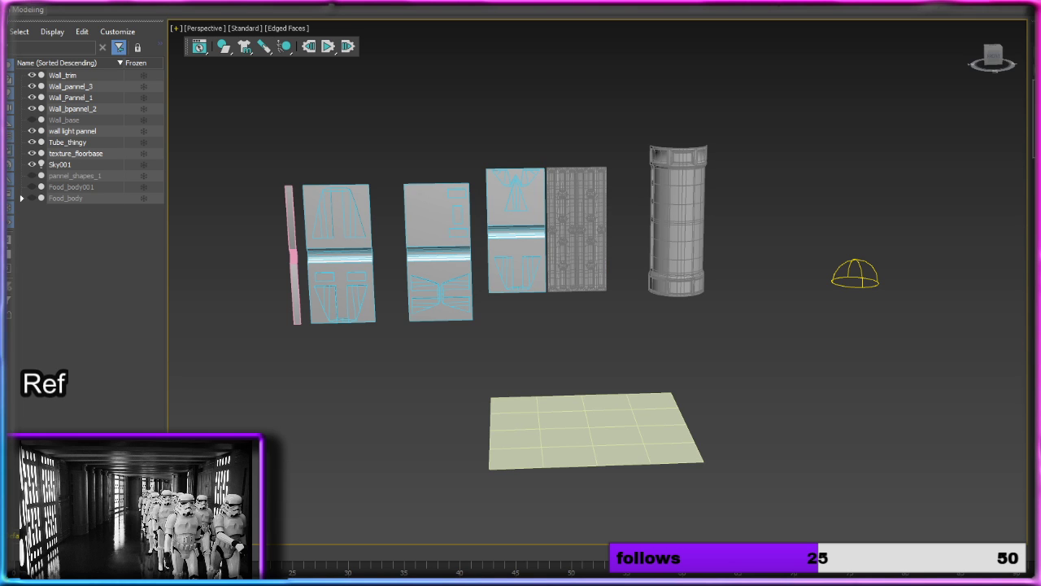
{"action": "key", "text": "alt+f"}
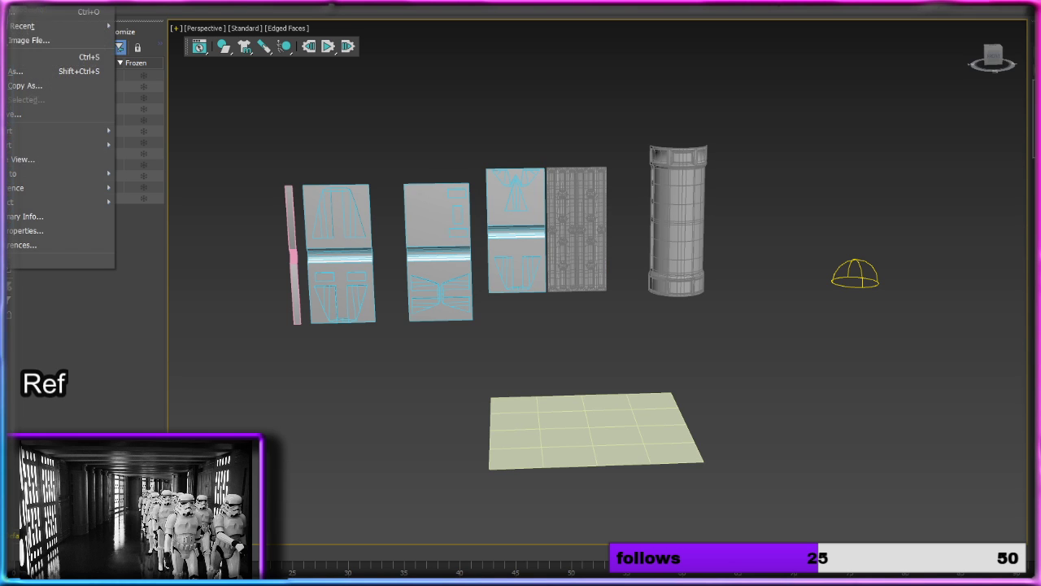
{"action": "left_click", "coordinate": [12, 58]}
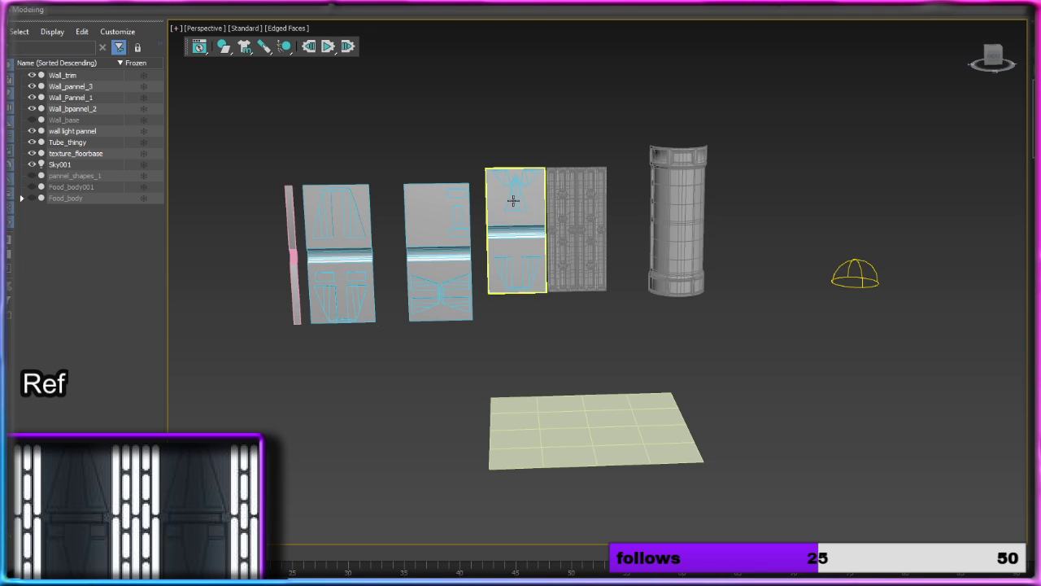
Step: Select all visible wall, tube and floor pieces and assign the Standard Surface material Material #31 to them
{"action": "middle_click_drag", "start_coordinate": [513, 200], "coordinate": [531, 228], "text": "alt"}
{"action": "scroll", "coordinate": [555, 210], "scroll_direction": "up", "scroll_amount": 5}
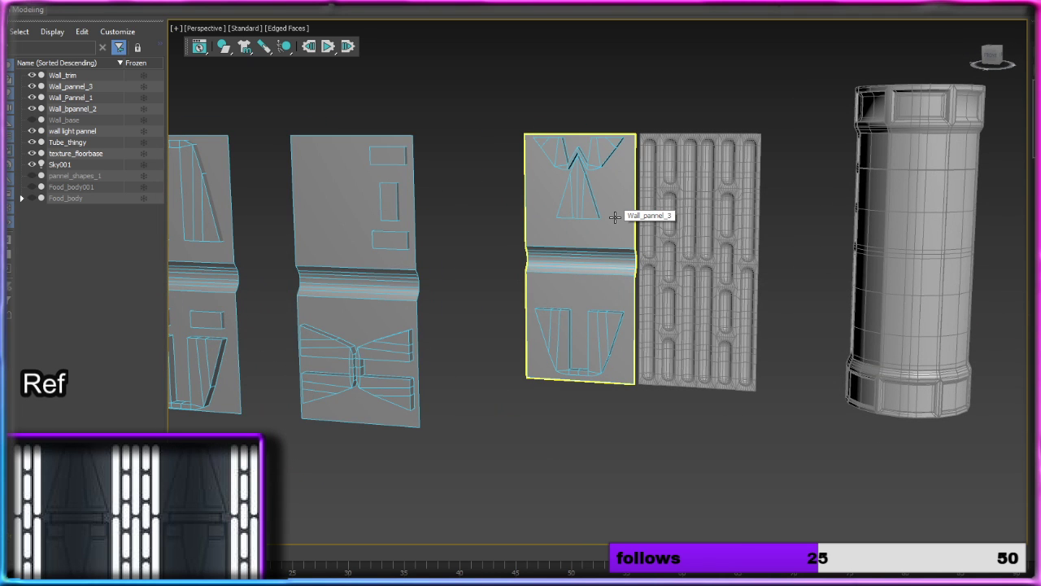
{"action": "scroll", "coordinate": [615, 217], "scroll_direction": "down", "scroll_amount": 5}
{"action": "scroll", "coordinate": [580, 248], "scroll_direction": "up", "scroll_amount": 3}
{"action": "key", "text": "m"}
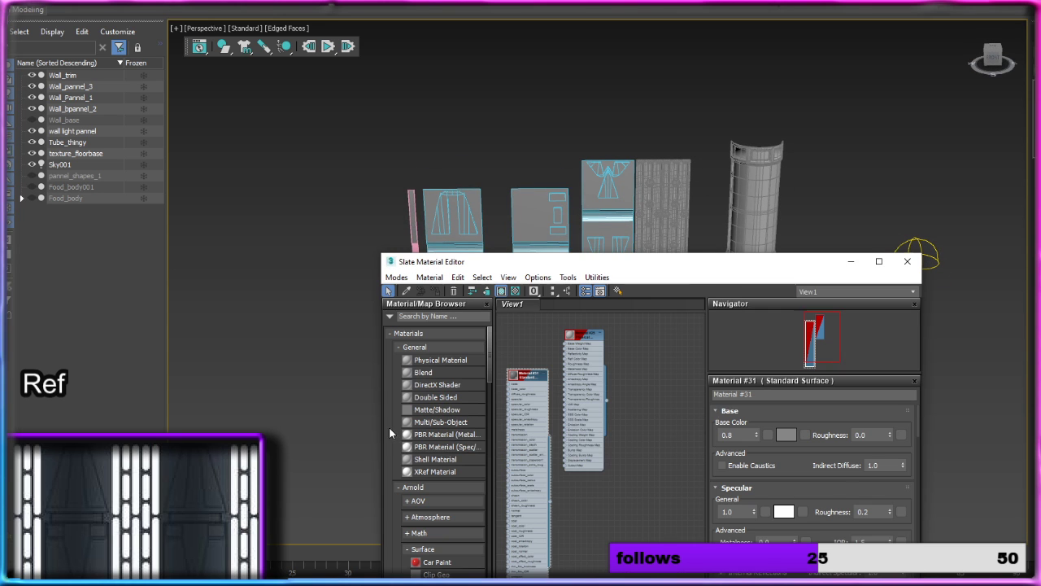
{"action": "middle_click_drag", "start_coordinate": [558, 528], "coordinate": [590, 470]}
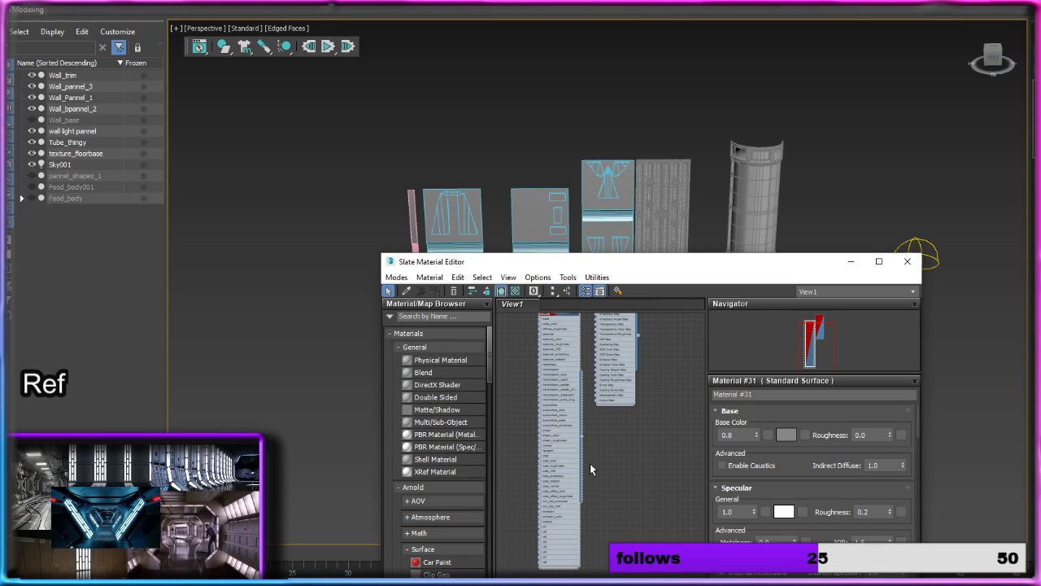
{"action": "left_click_drag", "start_coordinate": [686, 280], "coordinate": [688, 440]}
{"action": "scroll", "coordinate": [620, 429], "scroll_direction": "down", "scroll_amount": 4}
{"action": "middle_click_drag", "start_coordinate": [693, 421], "coordinate": [668, 342]}
{"action": "middle_click_drag", "start_coordinate": [557, 566], "coordinate": [532, 515]}
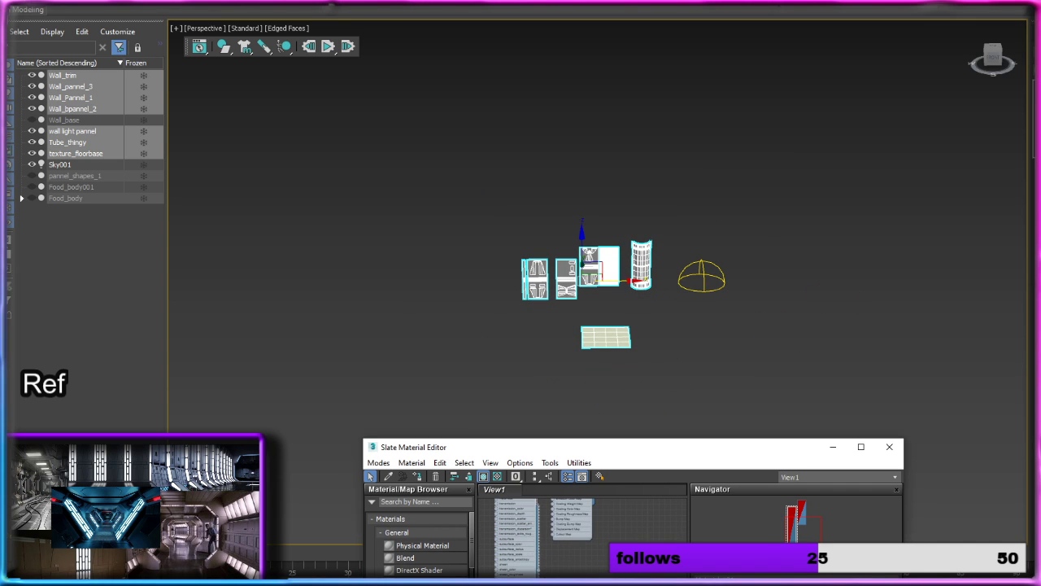
{"action": "left_click_drag", "start_coordinate": [561, 290], "coordinate": [561, 290]}
Step: Set the object color of all selected pieces to black and minimize the material editor
{"action": "left_click", "coordinate": [546, 305]}
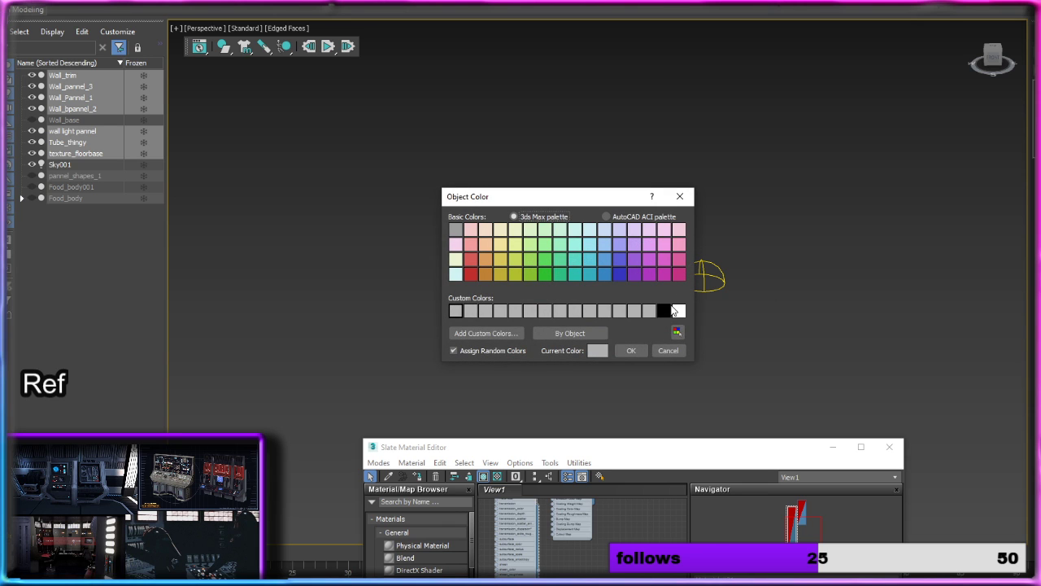
{"action": "left_click", "coordinate": [630, 354]}
{"action": "scroll", "coordinate": [687, 325], "scroll_direction": "up", "scroll_amount": 6}
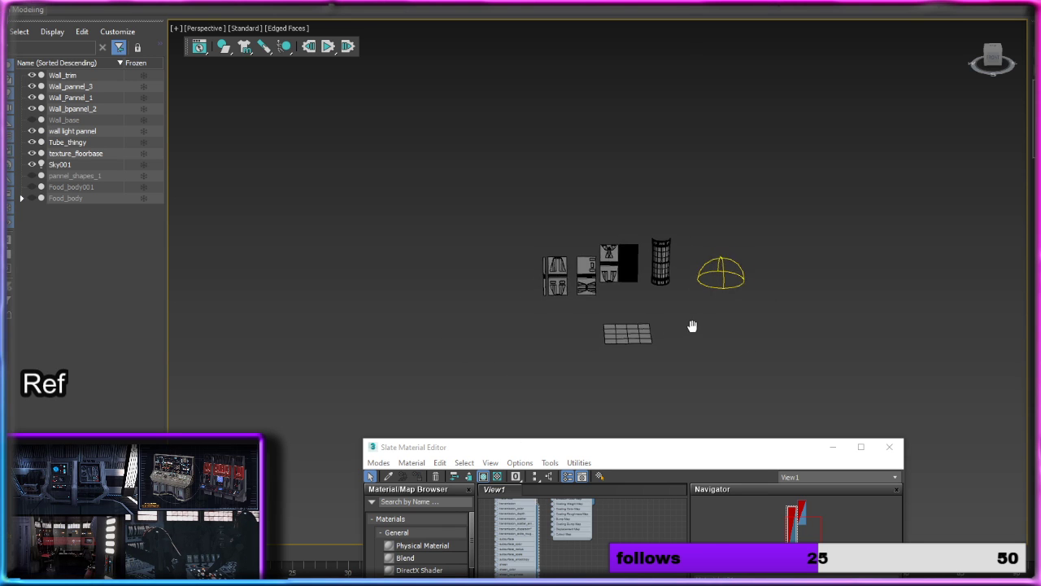
{"action": "middle_click_drag", "start_coordinate": [603, 284], "coordinate": [680, 358], "text": "alt"}
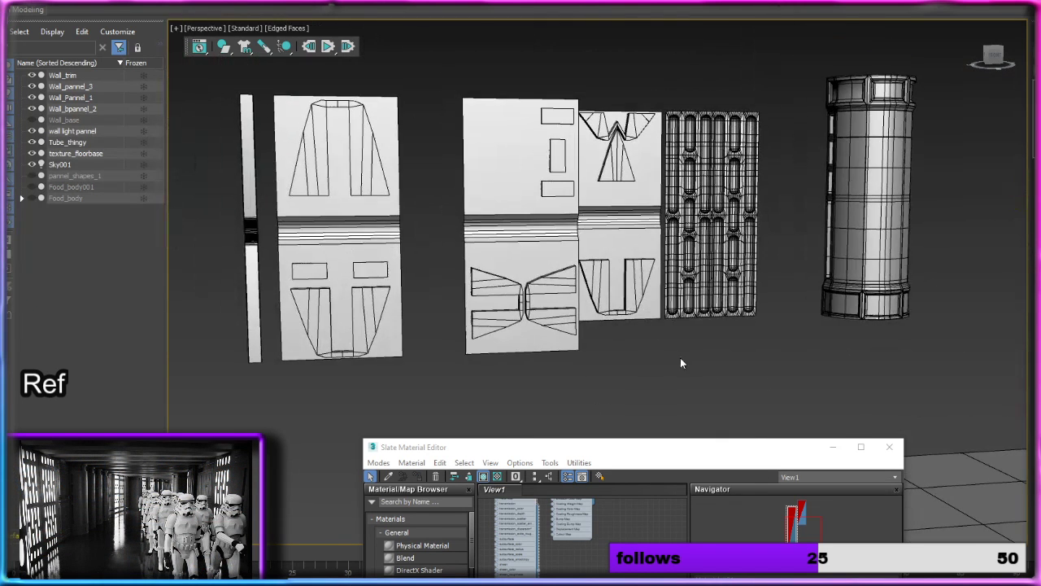
{"action": "scroll", "coordinate": [665, 308], "scroll_direction": "down", "scroll_amount": 4}
{"action": "middle_click_drag", "start_coordinate": [665, 309], "coordinate": [773, 419], "text": "alt"}
{"action": "left_click", "coordinate": [829, 448]}
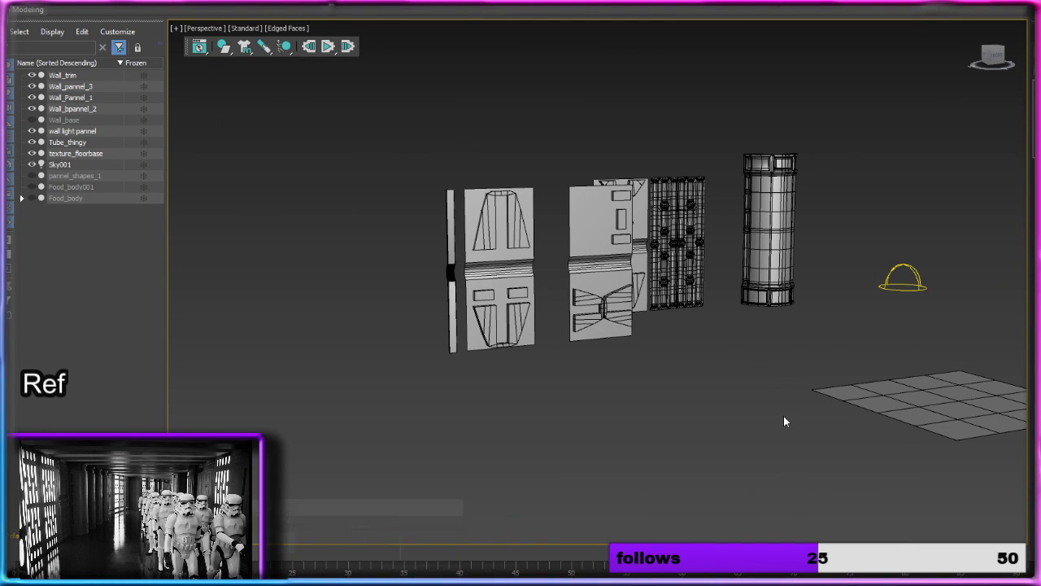
Step: Hide the texture_floorbase plane in the scene
{"action": "left_click", "coordinate": [919, 402]}
{"action": "left_click", "coordinate": [26, 160]}
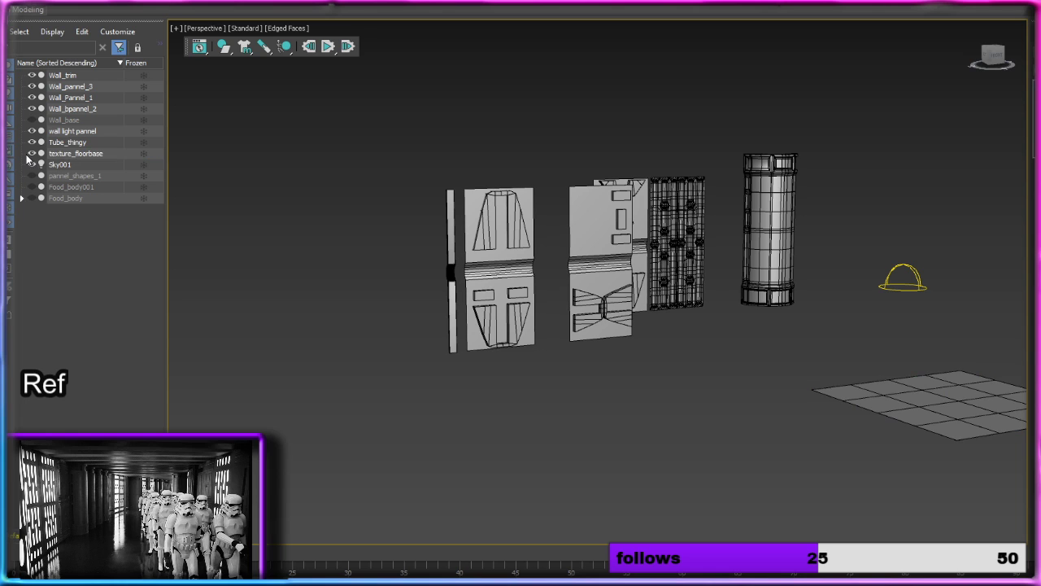
{"action": "left_click", "coordinate": [76, 153]}
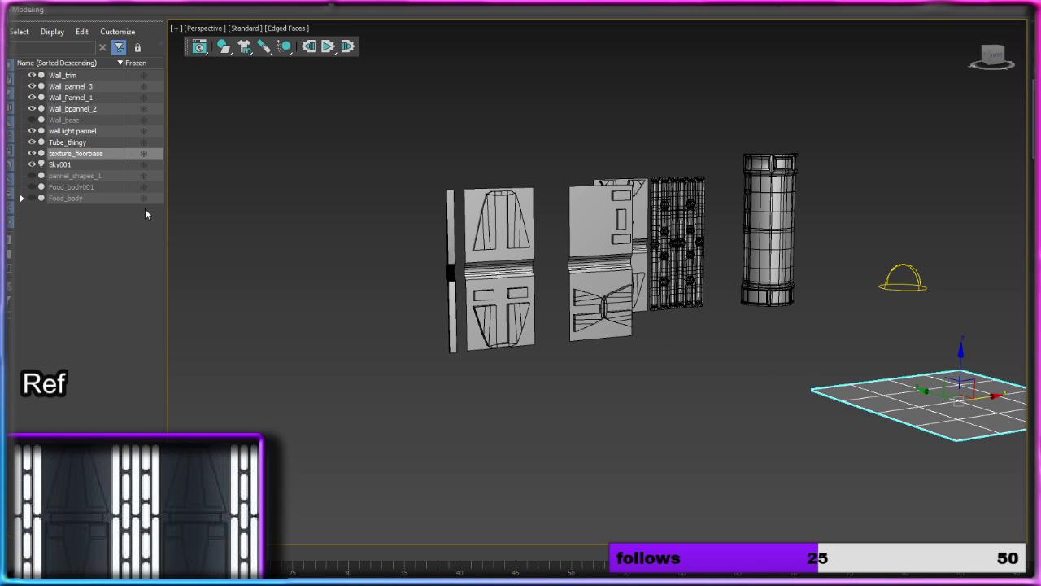
{"action": "left_click", "coordinate": [33, 155]}
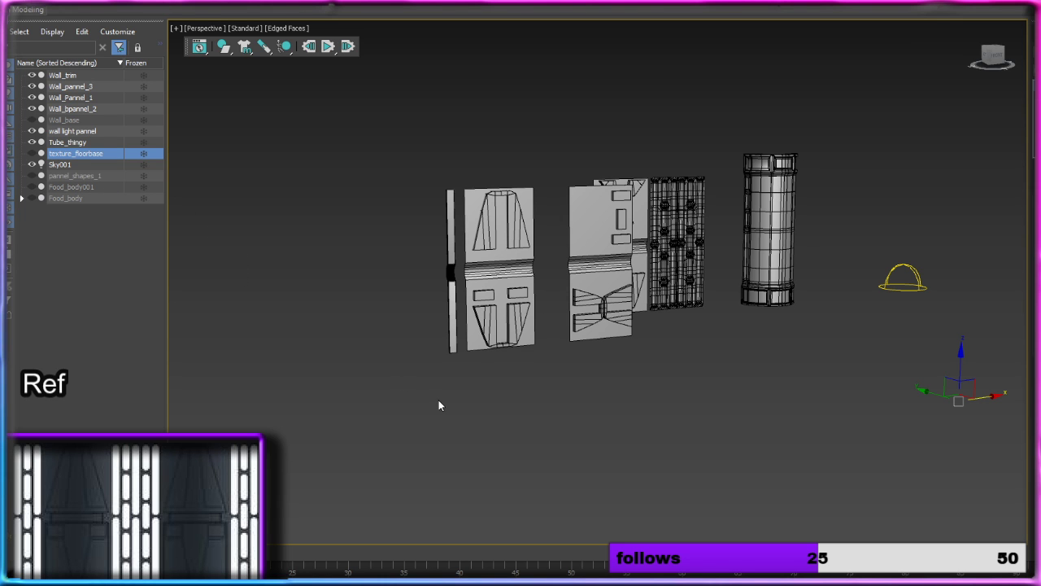
Step: Move the wall trim along X past the first two panels to in front of the third wall panel
{"action": "mouse_move", "coordinate": [645, 316]}
{"action": "middle_mouse_down", "text": "alt"}
{"action": "mouse_move", "coordinate": [570, 322]}
{"action": "mouse_move", "coordinate": [714, 319]}
{"action": "mouse_move", "coordinate": [647, 325]}
{"action": "middle_mouse_up", "text": "alt"}
{"action": "scroll", "coordinate": [647, 325], "scroll_direction": "up", "scroll_amount": 3}
{"action": "left_click", "coordinate": [635, 310]}
{"action": "scroll", "coordinate": [664, 380], "scroll_direction": "down", "scroll_amount": 5}
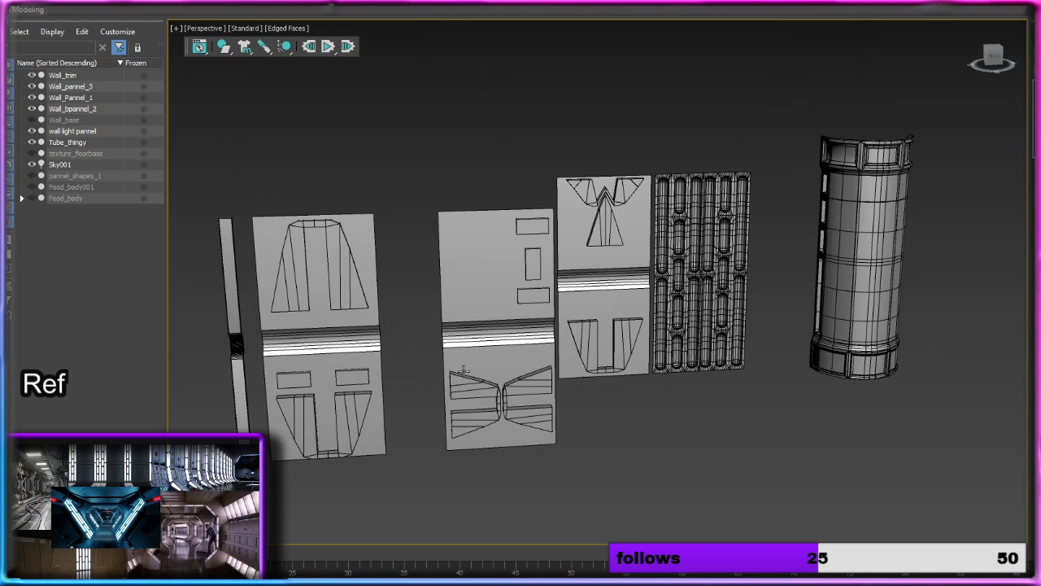
{"action": "left_click", "coordinate": [244, 358]}
{"action": "mouse_move", "coordinate": [244, 358]}
{"action": "middle_mouse_down", "text": "alt"}
{"action": "mouse_move", "coordinate": [329, 363]}
{"action": "mouse_move", "coordinate": [244, 360]}
{"action": "middle_mouse_up", "text": "alt"}
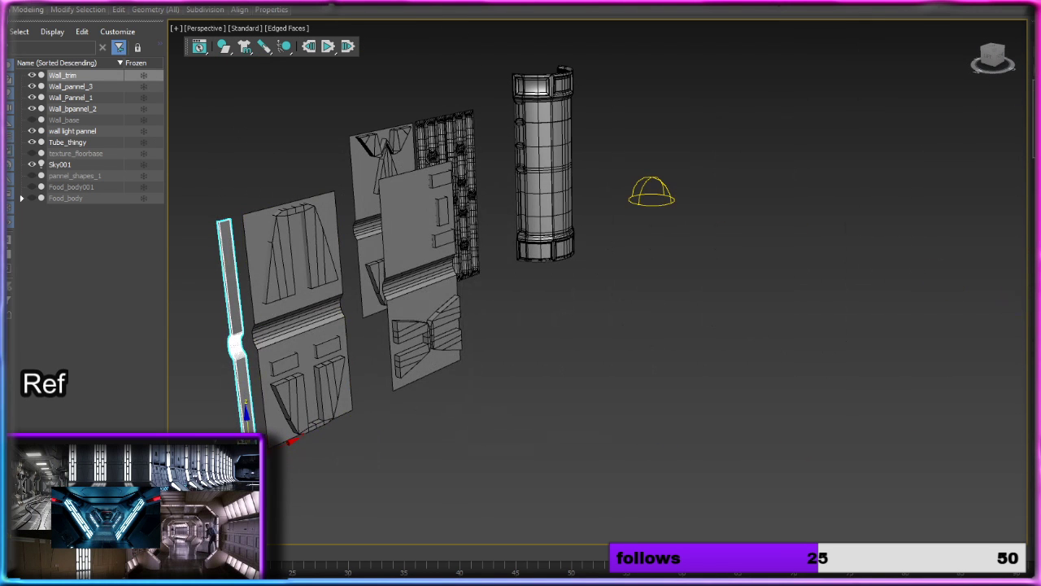
{"action": "left_click_drag", "start_coordinate": [224, 444], "coordinate": [174, 381]}
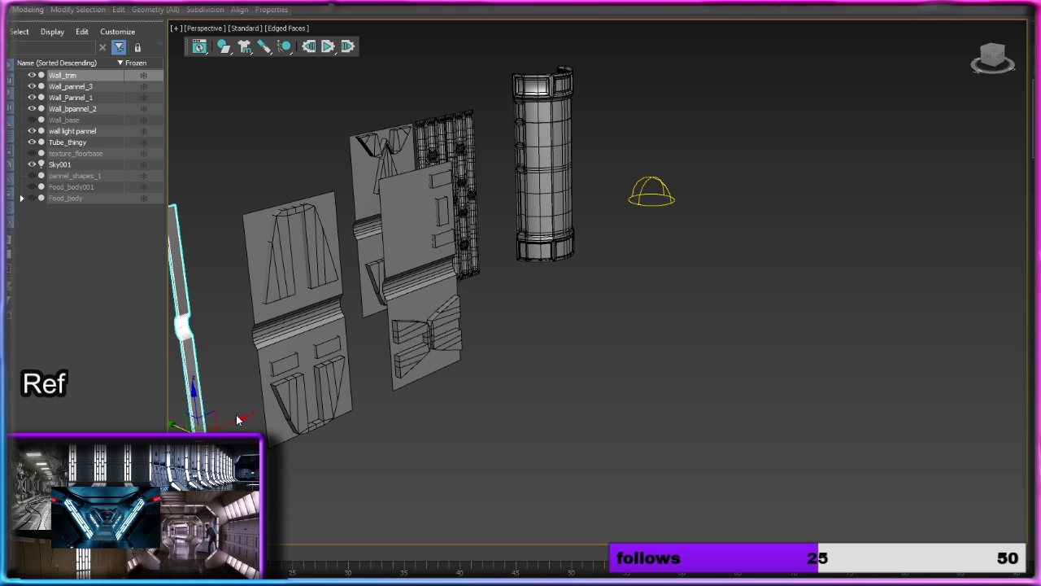
{"action": "left_click", "coordinate": [236, 409]}
{"action": "left_click", "coordinate": [186, 328]}
{"action": "left_click_drag", "start_coordinate": [232, 417], "coordinate": [477, 288]}
{"action": "middle_click_drag", "start_coordinate": [476, 288], "coordinate": [463, 316], "text": "alt"}
Step: Move the wall trim along X and Y to sit flush between the third wall panel and the light panel
{"action": "scroll", "coordinate": [506, 350], "scroll_direction": "up", "scroll_amount": 4}
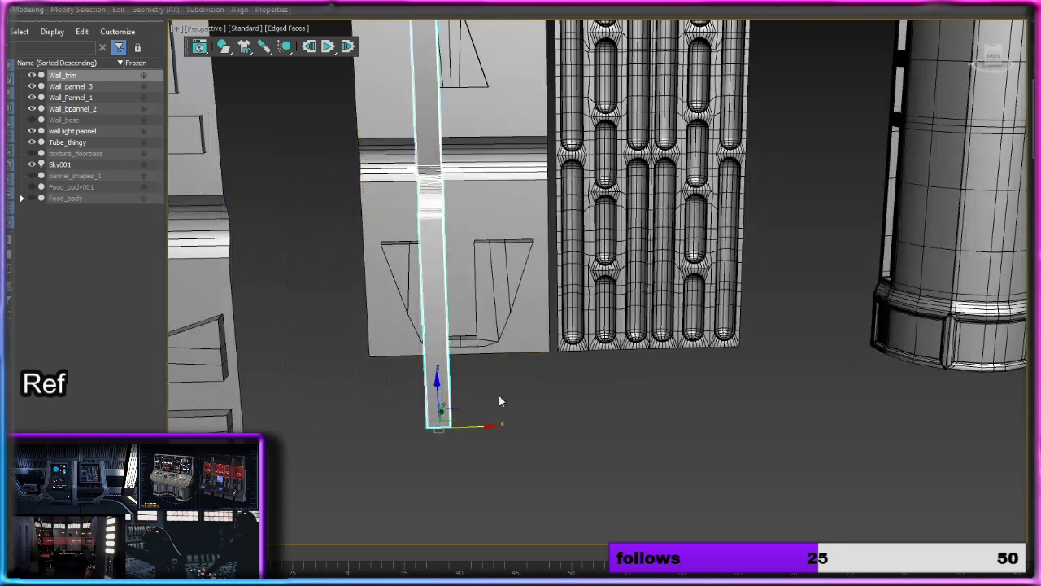
{"action": "left_click_drag", "start_coordinate": [490, 428], "coordinate": [597, 402]}
{"action": "left_click", "coordinate": [445, 416]}
{"action": "mouse_move", "coordinate": [597, 402]}
{"action": "middle_mouse_down", "text": "alt"}
{"action": "mouse_move", "coordinate": [611, 388]}
{"action": "mouse_move", "coordinate": [582, 395]}
{"action": "middle_mouse_up", "text": "alt"}
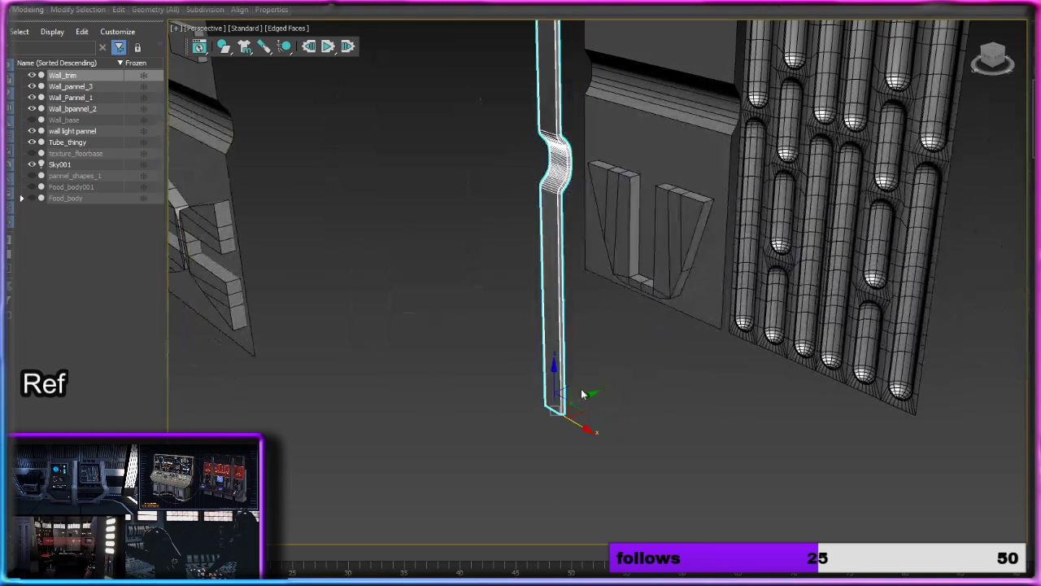
{"action": "left_click_drag", "start_coordinate": [588, 397], "coordinate": [753, 325]}
{"action": "middle_click_drag", "start_coordinate": [752, 325], "coordinate": [702, 413], "text": "alt"}
Step: Shift the wall light panel along X until it butts against the wall trim
{"action": "scroll", "coordinate": [713, 286], "scroll_direction": "down", "scroll_amount": 3}
{"action": "middle_click_drag", "start_coordinate": [716, 284], "coordinate": [706, 328]}
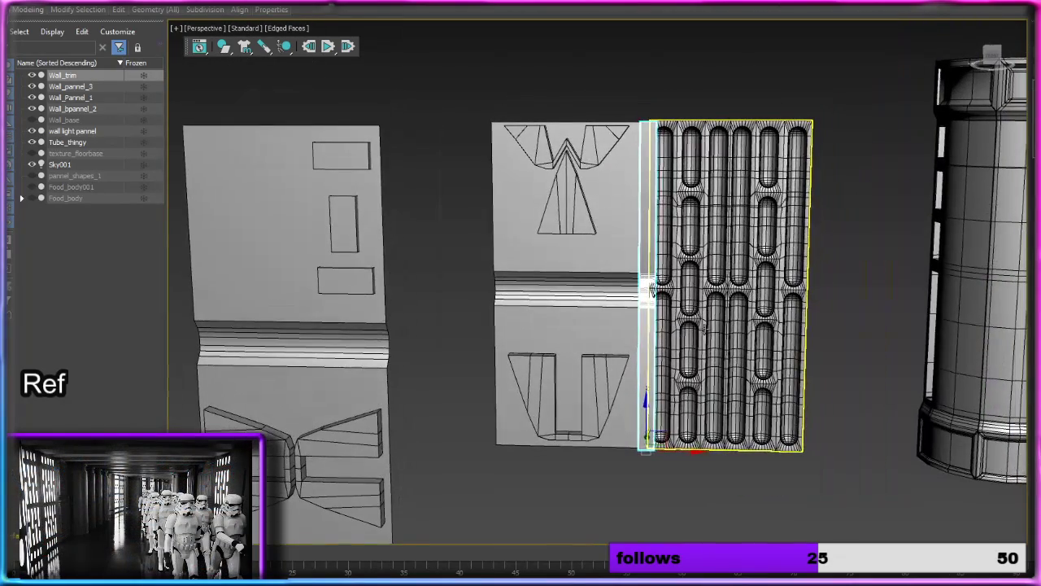
{"action": "left_click", "coordinate": [719, 332]}
{"action": "left_click_drag", "start_coordinate": [801, 445], "coordinate": [807, 447]}
{"action": "left_click", "coordinate": [792, 459]}
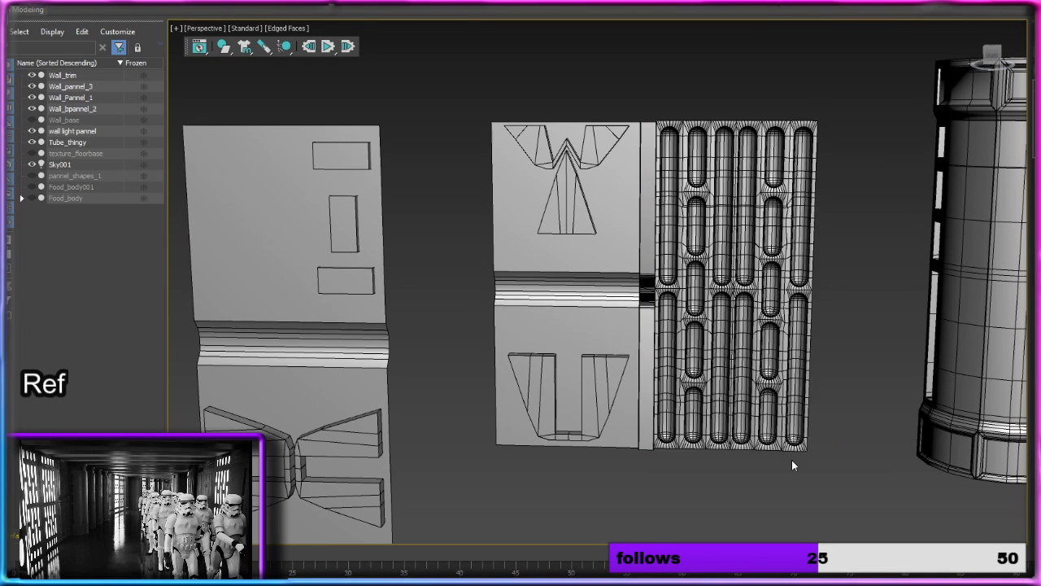
Step: Copy the wall trim along X to the opposite edge of the third wall panel
{"action": "middle_click_drag", "start_coordinate": [791, 459], "coordinate": [698, 404]}
{"action": "scroll", "coordinate": [699, 404], "scroll_direction": "down", "scroll_amount": 2}
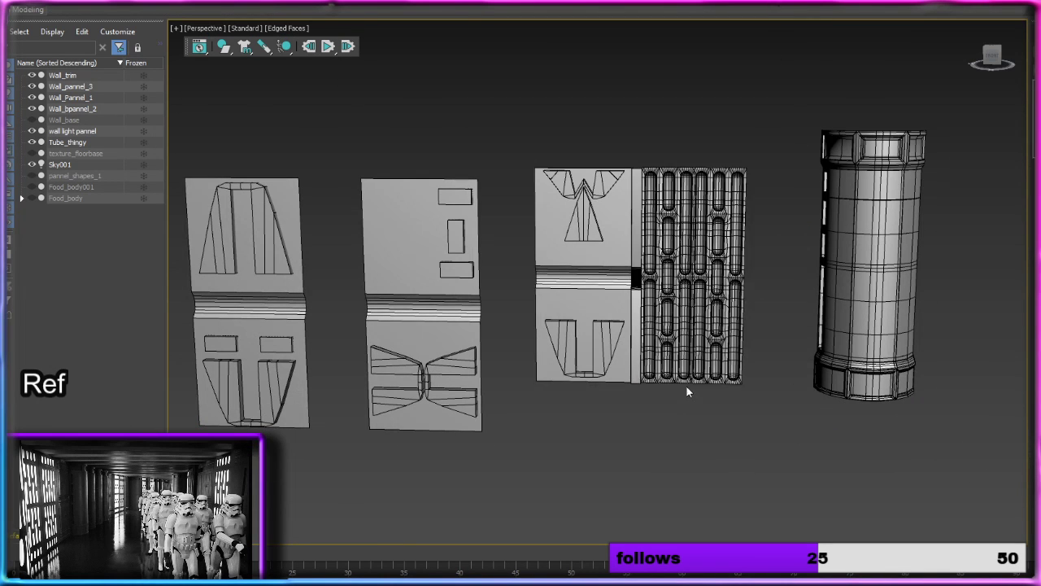
{"action": "left_click", "coordinate": [637, 358]}
{"action": "left_click_drag", "start_coordinate": [654, 387], "coordinate": [571, 381]}
{"action": "left_click", "coordinate": [570, 336]}
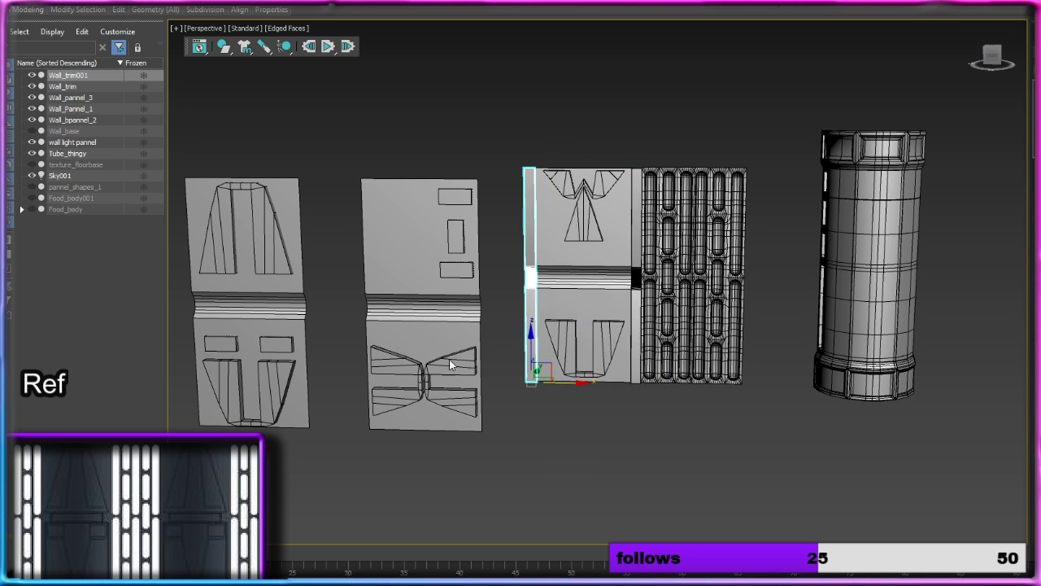
Step: Copy Wall_bpannel_2 and place the copy near the free trim of the assembled row
{"action": "left_click", "coordinate": [452, 337]}
{"action": "middle_click_drag", "start_coordinate": [452, 337], "coordinate": [440, 369], "text": "alt"}
{"action": "mouse_move", "coordinate": [439, 369]}
{"action": "left_mouse_down", "text": "shift"}
{"action": "mouse_move", "coordinate": [604, 314]}
{"action": "mouse_move", "coordinate": [600, 301]}
{"action": "left_mouse_up", "text": "shift"}
{"action": "left_click", "coordinate": [569, 336]}
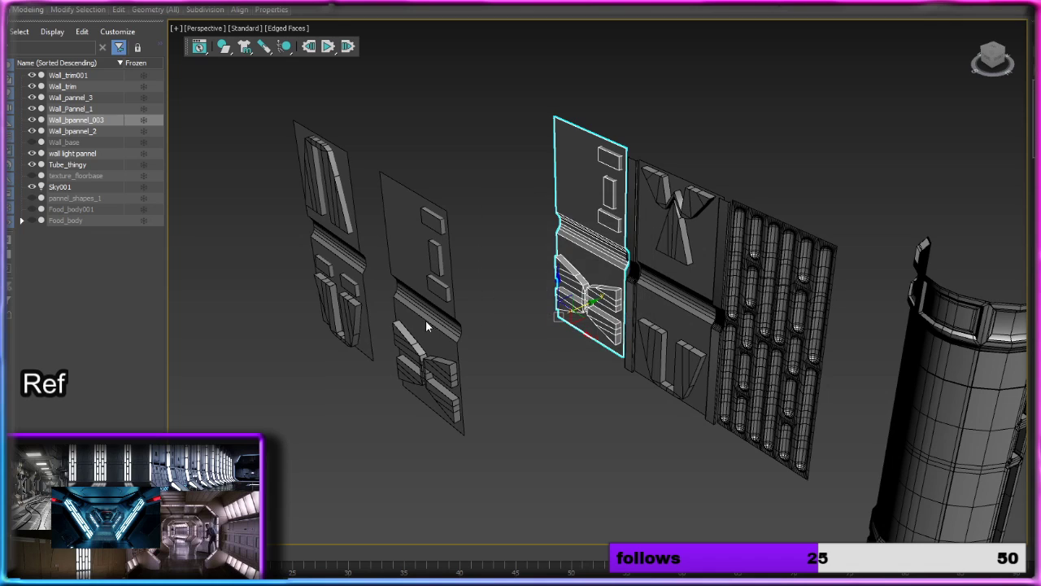
Step: Move the original Wall_bpannel_2 down along Z, clear below the assembled row
{"action": "left_click", "coordinate": [425, 320]}
{"action": "middle_click_drag", "start_coordinate": [425, 319], "coordinate": [507, 303], "text": "alt"}
{"action": "left_click_drag", "start_coordinate": [370, 389], "coordinate": [412, 561]}
{"action": "middle_click_drag", "start_coordinate": [502, 415], "coordinate": [580, 224]}
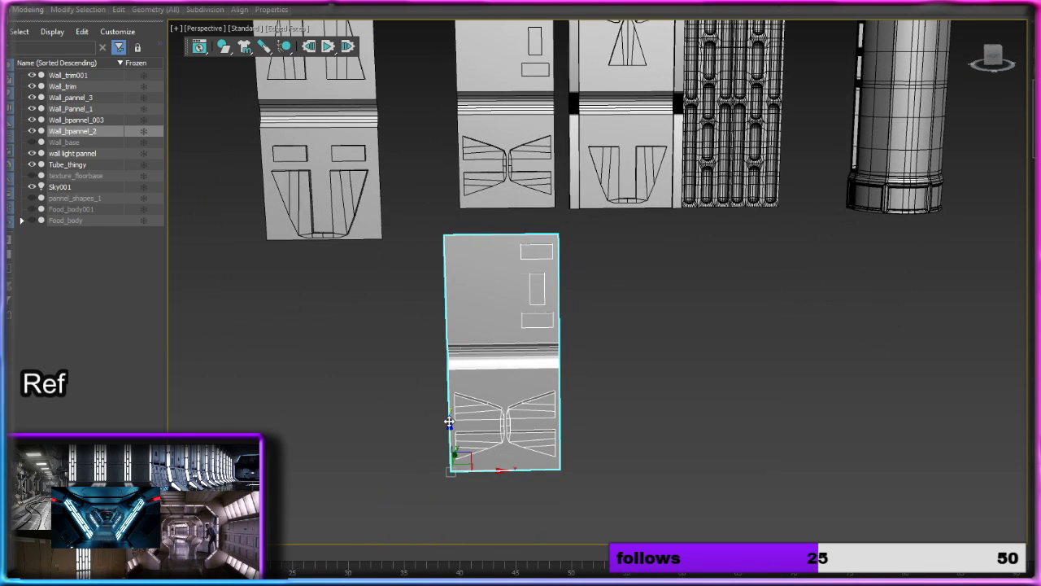
{"action": "left_click_drag", "start_coordinate": [449, 422], "coordinate": [451, 493]}
Step: Align the copied second panel along X and Z so it butts against the neighbouring trim
{"action": "middle_click_drag", "start_coordinate": [522, 110], "coordinate": [499, 273]}
{"action": "scroll", "coordinate": [498, 273], "scroll_direction": "up", "scroll_amount": 3}
{"action": "left_click", "coordinate": [501, 273]}
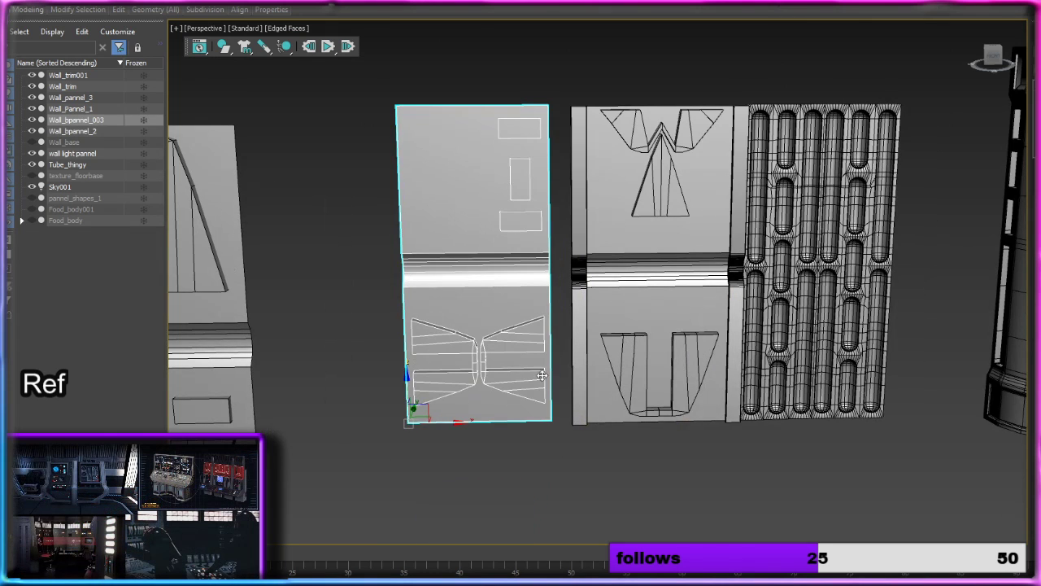
{"action": "left_click_drag", "start_coordinate": [455, 424], "coordinate": [474, 424]}
{"action": "left_click_drag", "start_coordinate": [477, 424], "coordinate": [478, 422]}
{"action": "left_click_drag", "start_coordinate": [435, 380], "coordinate": [434, 382]}
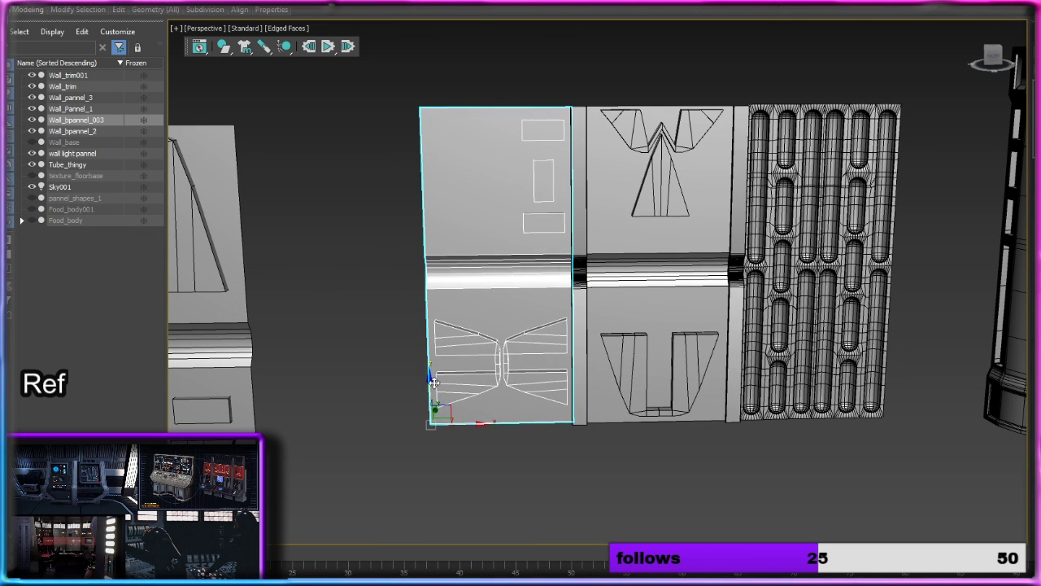
Step: Copy the trim along X to the outer edge of the copied second panel
{"action": "middle_click_drag", "start_coordinate": [520, 344], "coordinate": [639, 305]}
{"action": "scroll", "coordinate": [640, 305], "scroll_direction": "down", "scroll_amount": 3}
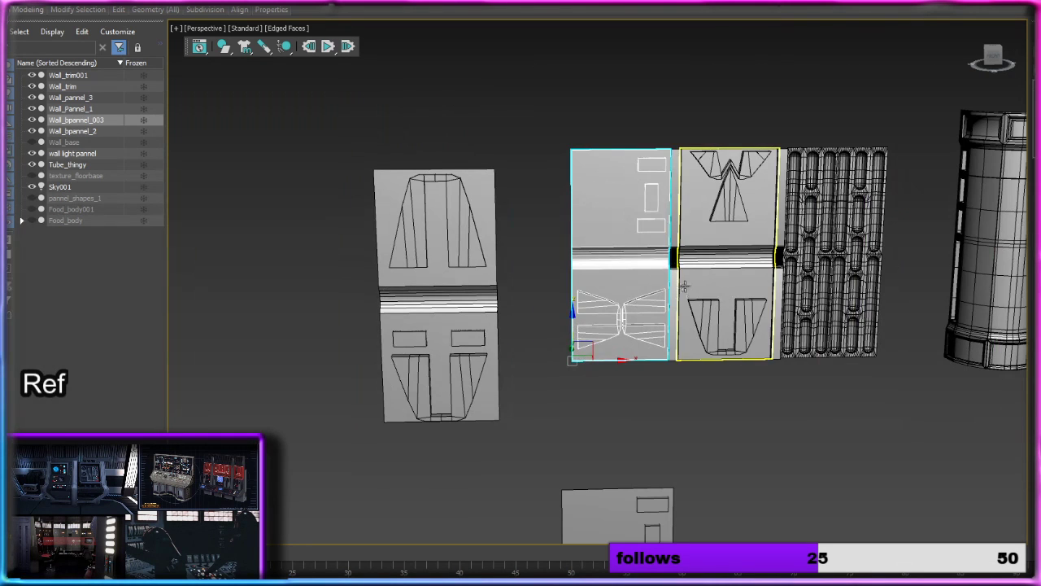
{"action": "left_click", "coordinate": [674, 287]}
{"action": "left_click_drag", "start_coordinate": [715, 362], "coordinate": [616, 363]}
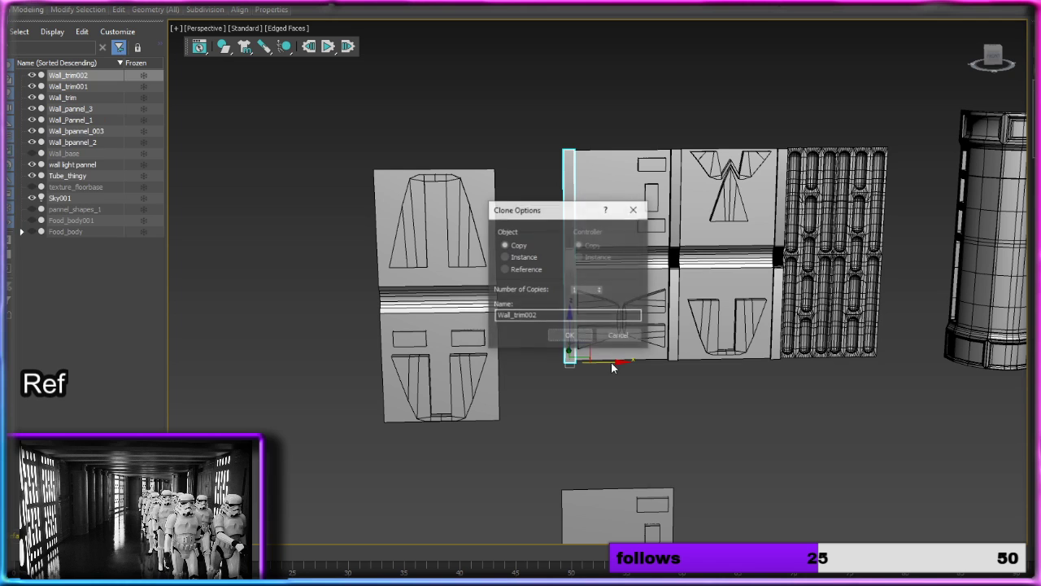
{"action": "left_click", "coordinate": [570, 335]}
Step: Copy Wall_Pannel_1 towards the assembled row and hide the original panel
{"action": "left_click", "coordinate": [492, 326]}
{"action": "middle_click_drag", "start_coordinate": [492, 325], "coordinate": [485, 367], "text": "alt"}
{"action": "mouse_move", "coordinate": [457, 373]}
{"action": "left_mouse_down"}
{"action": "mouse_move", "coordinate": [550, 358]}
{"action": "mouse_move", "coordinate": [437, 383]}
{"action": "mouse_move", "coordinate": [652, 325]}
{"action": "left_mouse_up"}
{"action": "left_click", "coordinate": [571, 336]}
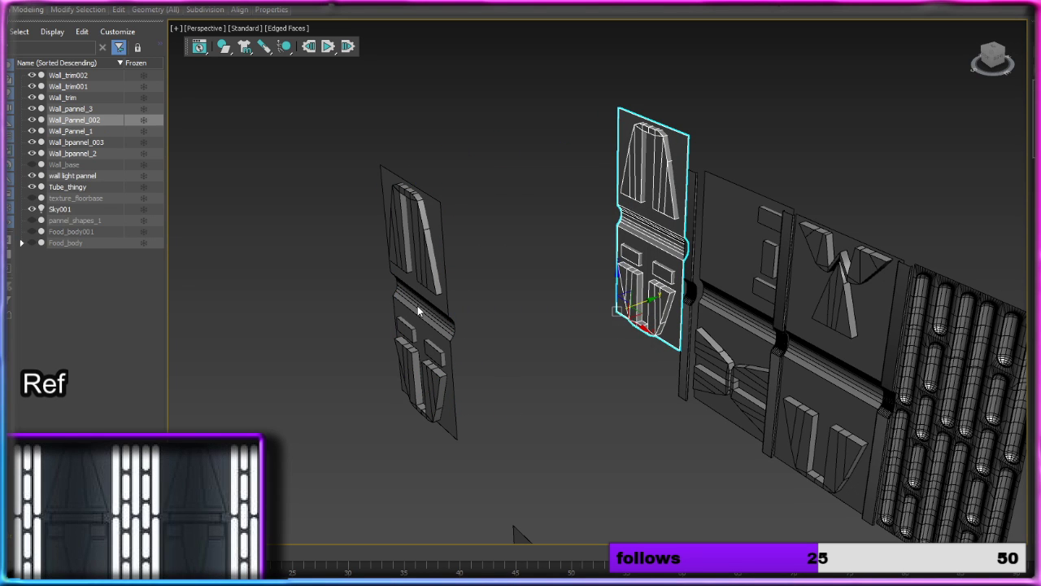
{"action": "left_click", "coordinate": [422, 301]}
{"action": "left_click", "coordinate": [33, 131]}
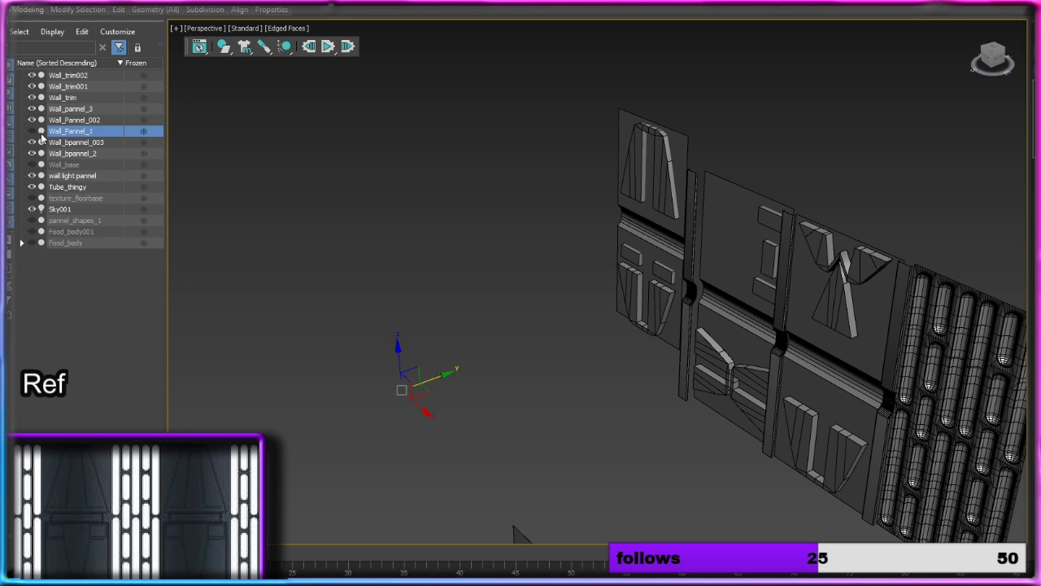
Step: Shift the copied first panel along Y to bring it in line with the assembled wall row
{"action": "middle_click_drag", "start_coordinate": [382, 195], "coordinate": [537, 233], "text": "alt"}
{"action": "left_click", "coordinate": [454, 356]}
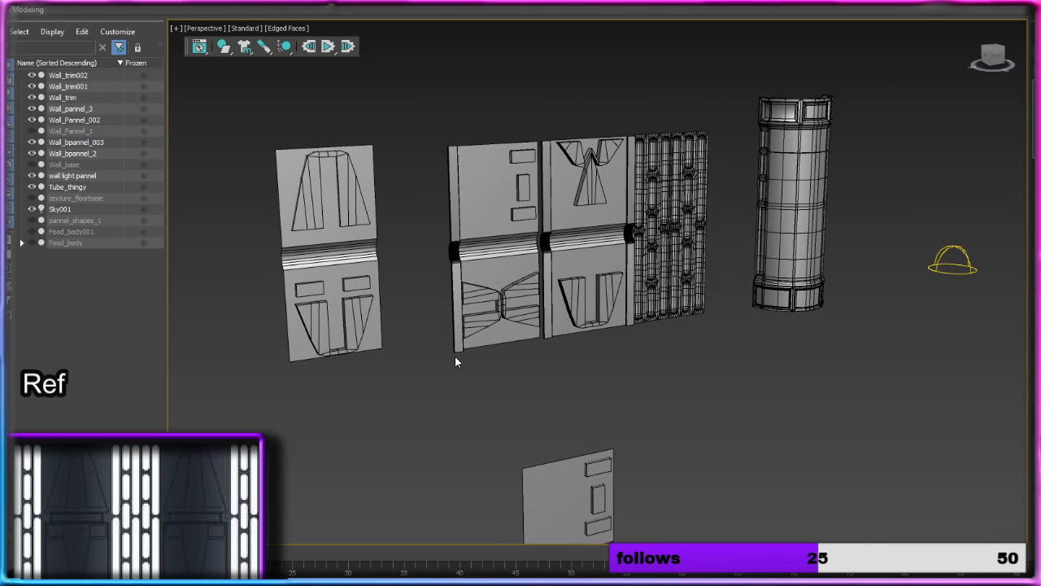
{"action": "middle_click_drag", "start_coordinate": [340, 294], "coordinate": [515, 308]}
{"action": "scroll", "coordinate": [432, 293], "scroll_direction": "up", "scroll_amount": 3}
{"action": "left_click", "coordinate": [432, 293]}
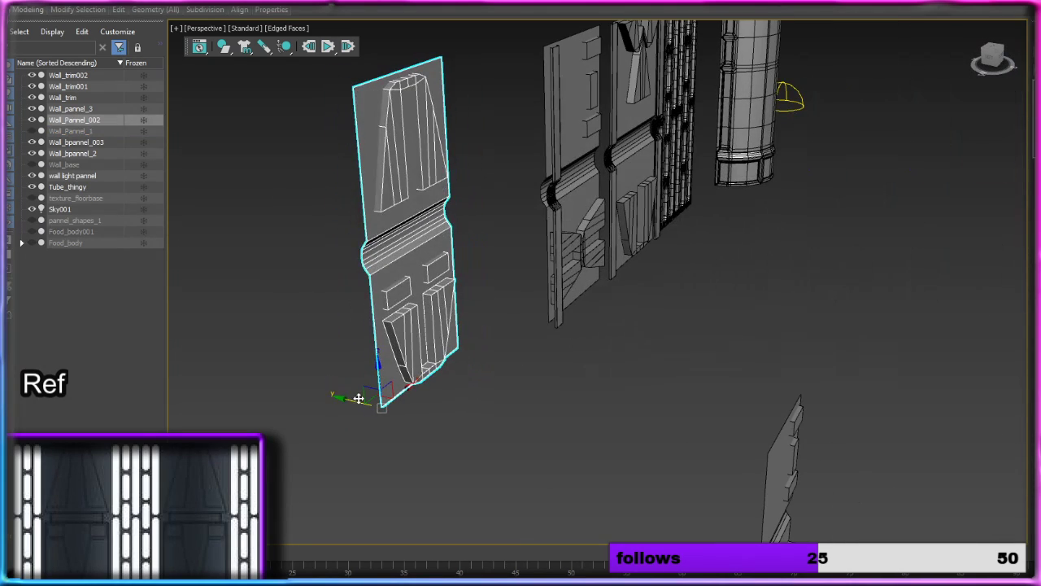
{"action": "middle_click_drag", "start_coordinate": [359, 398], "coordinate": [437, 414], "text": "alt"}
{"action": "scroll", "coordinate": [481, 358], "scroll_direction": "up", "scroll_amount": 2}
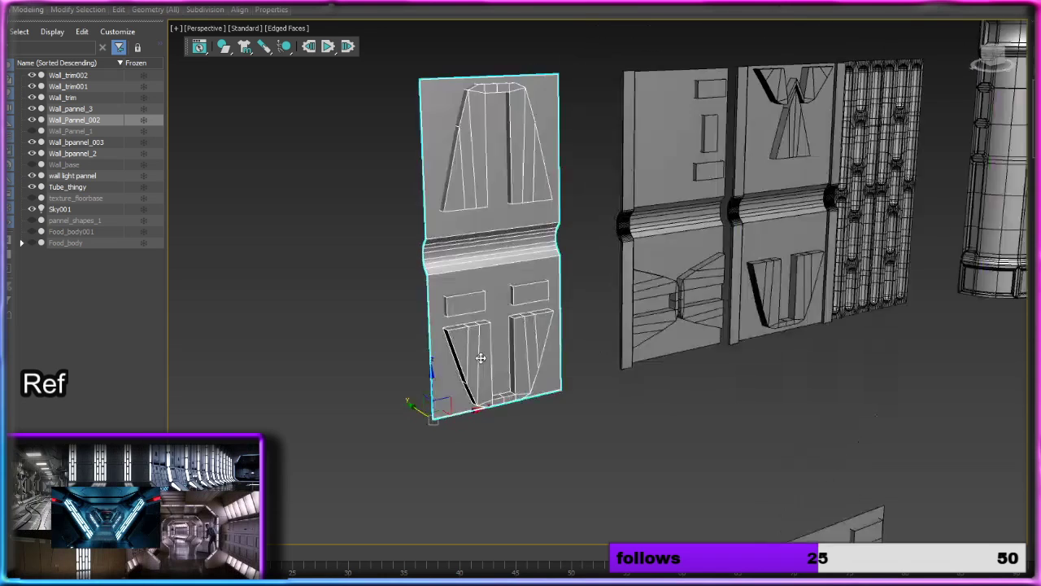
{"action": "middle_click_drag", "start_coordinate": [481, 358], "coordinate": [665, 362], "text": "alt"}
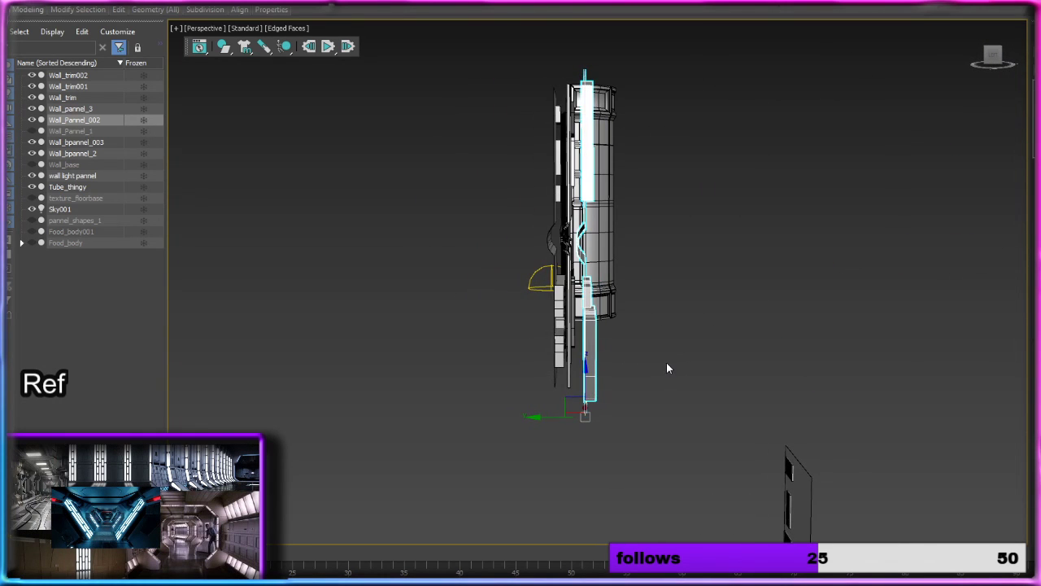
{"action": "left_click_drag", "start_coordinate": [557, 420], "coordinate": [520, 419]}
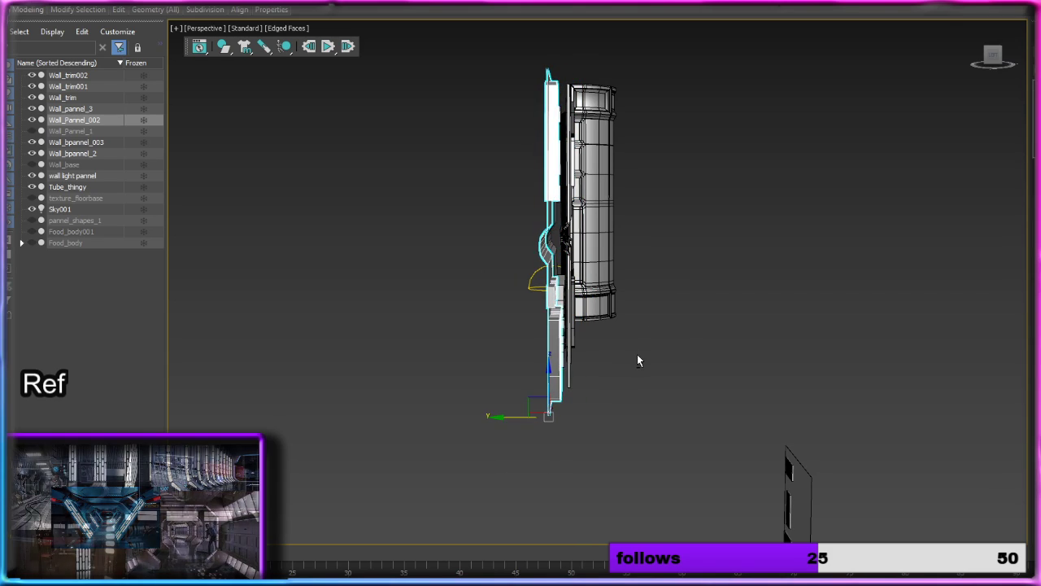
Step: Adjust the copied second panel along Y so it lines up with the trims beside it
{"action": "middle_click_drag", "start_coordinate": [640, 360], "coordinate": [561, 369], "text": "alt"}
{"action": "scroll", "coordinate": [667, 277], "scroll_direction": "up", "scroll_amount": 5}
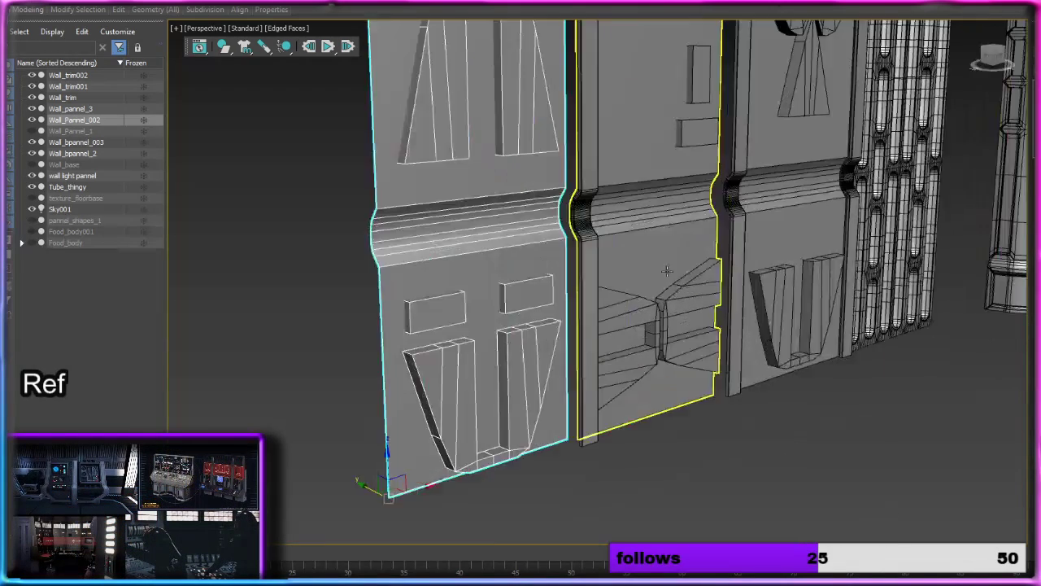
{"action": "left_click", "coordinate": [690, 333]}
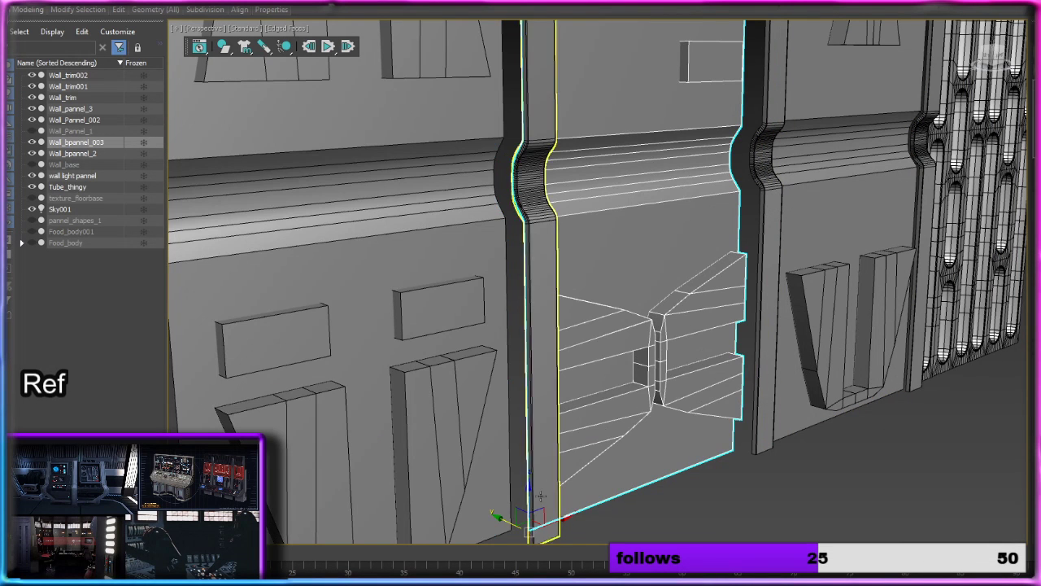
{"action": "left_click_drag", "start_coordinate": [500, 515], "coordinate": [535, 533]}
Step: Move the copied first panel against the outermost trim to close the gap in the wall row
{"action": "left_click", "coordinate": [487, 402]}
{"action": "scroll", "coordinate": [489, 404], "scroll_direction": "down", "scroll_amount": 4}
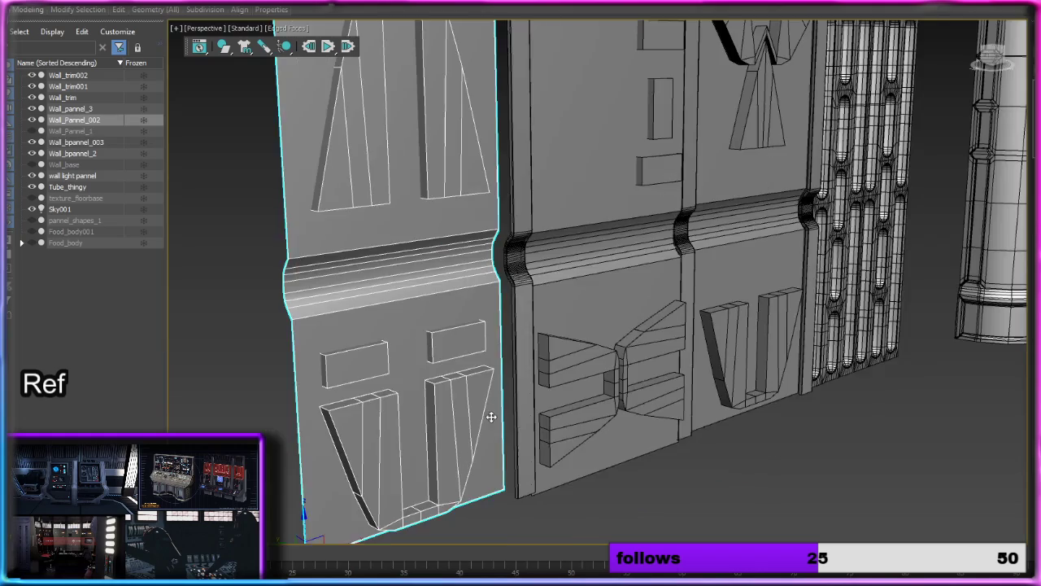
{"action": "scroll", "coordinate": [491, 418], "scroll_direction": "up", "scroll_amount": 3}
{"action": "middle_click_drag", "start_coordinate": [490, 418], "coordinate": [548, 358]}
{"action": "scroll", "coordinate": [498, 407], "scroll_direction": "down", "scroll_amount": 3}
{"action": "left_click_drag", "start_coordinate": [352, 511], "coordinate": [358, 510]}
{"action": "left_click", "coordinate": [634, 463]}
{"action": "scroll", "coordinate": [753, 309], "scroll_direction": "down", "scroll_amount": 4}
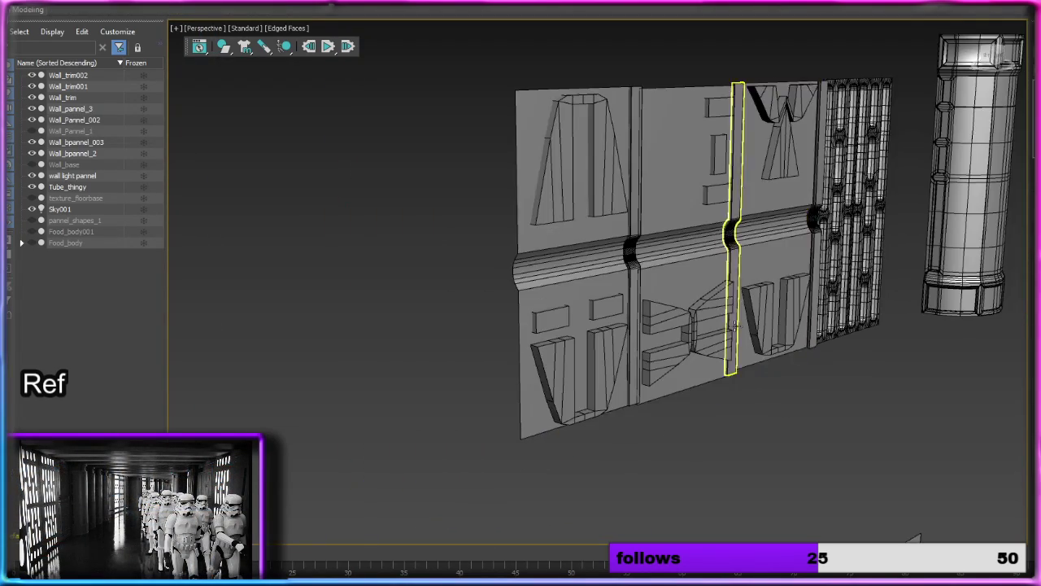
Step: Move Tube_thingy along X against the light panel and place a copy of it directly beside it
{"action": "middle_click_drag", "start_coordinate": [753, 309], "coordinate": [558, 273], "text": "alt"}
{"action": "scroll", "coordinate": [558, 273], "scroll_direction": "down", "scroll_amount": 3}
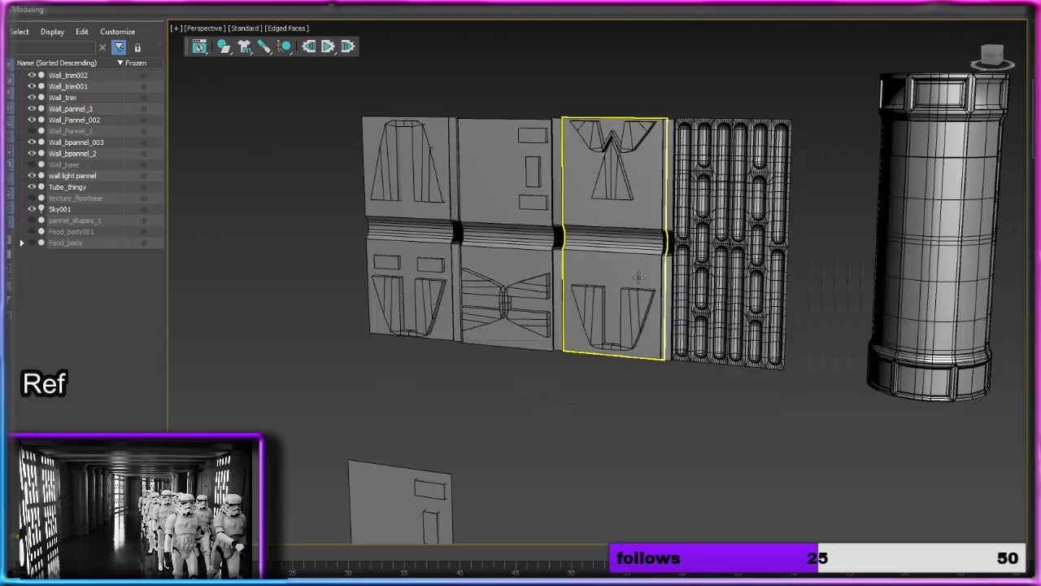
{"action": "left_click", "coordinate": [895, 293]}
{"action": "middle_click_drag", "start_coordinate": [895, 293], "coordinate": [654, 251]}
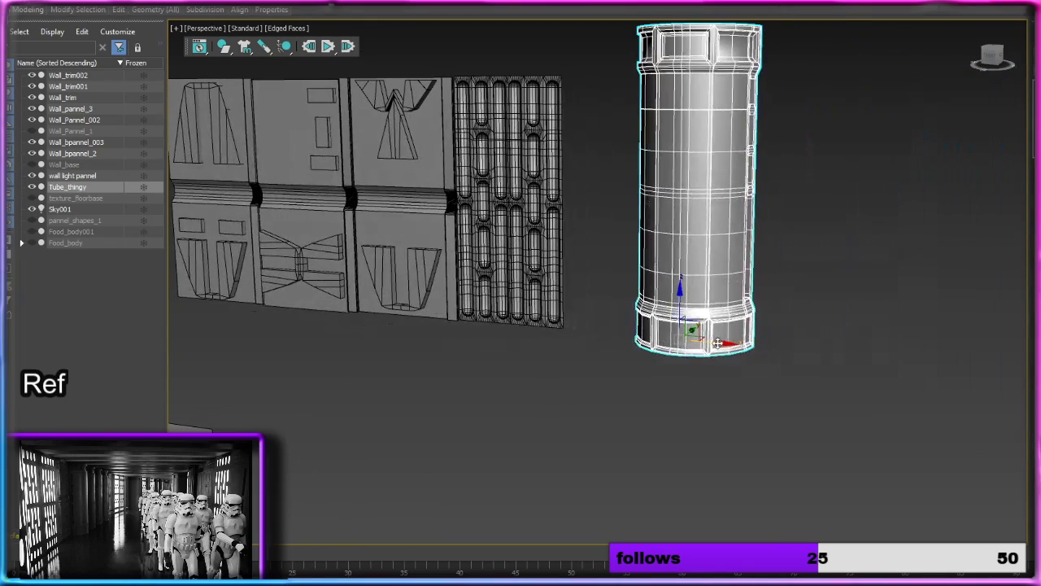
{"action": "left_click_drag", "start_coordinate": [717, 343], "coordinate": [634, 338]}
{"action": "middle_click_drag", "start_coordinate": [633, 289], "coordinate": [660, 312], "text": "alt"}
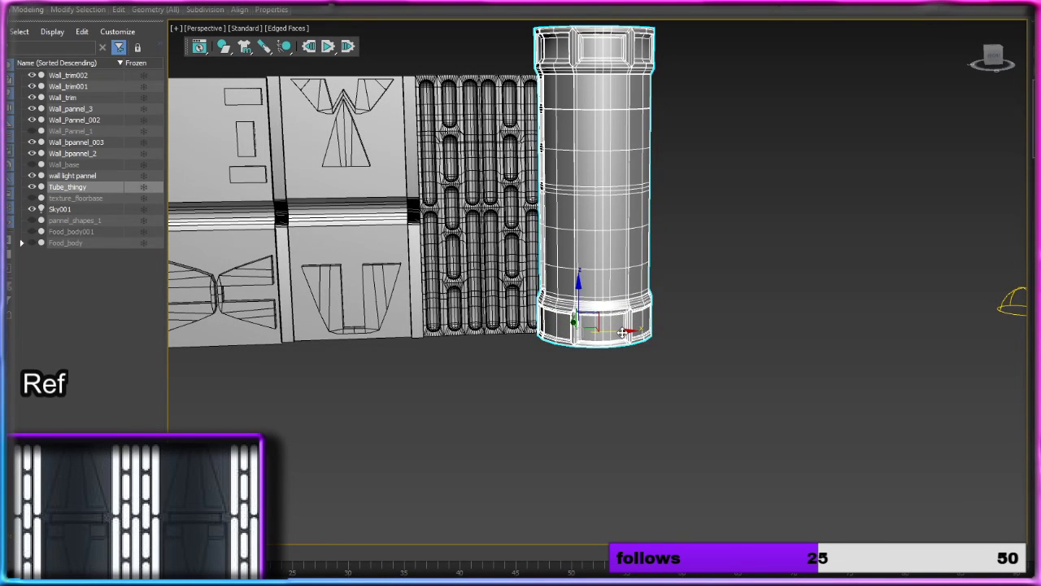
{"action": "left_click_drag", "start_coordinate": [617, 328], "coordinate": [728, 327], "text": "shift"}
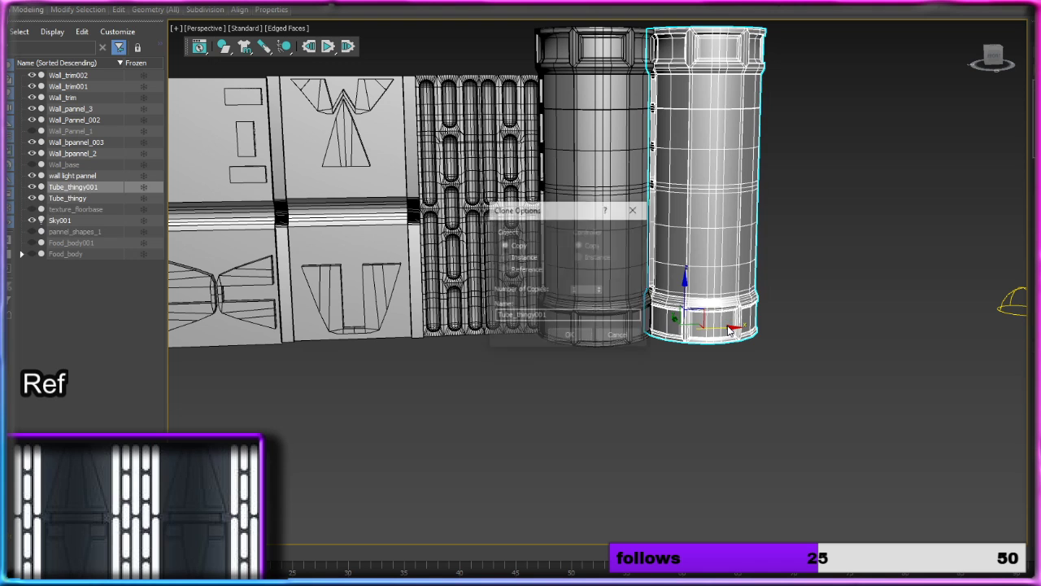
{"action": "left_click", "coordinate": [581, 340]}
Step: Copy the wall light panel along X to the far side of the two tubes
{"action": "left_click", "coordinate": [530, 322]}
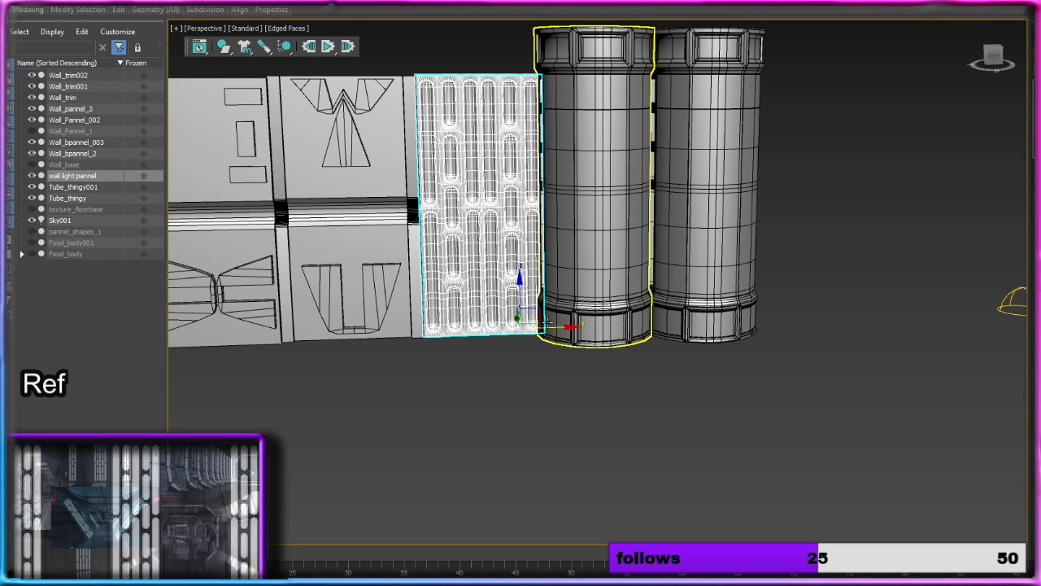
{"action": "mouse_move", "coordinate": [557, 327]}
{"action": "left_mouse_down", "text": "shift"}
{"action": "mouse_move", "coordinate": [883, 302]}
{"action": "mouse_move", "coordinate": [871, 307]}
{"action": "left_mouse_up", "text": "shift"}
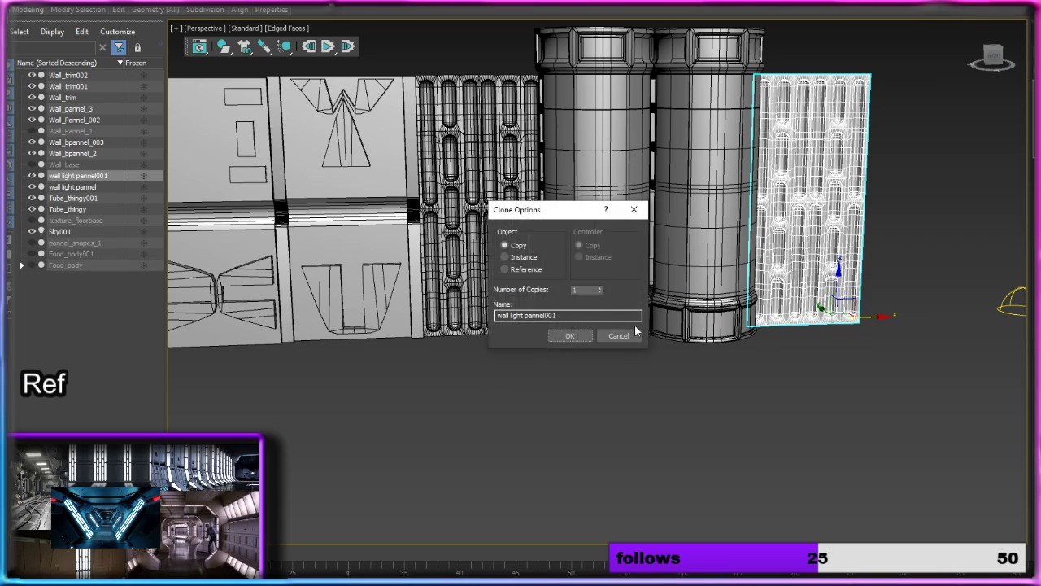
{"action": "left_click", "coordinate": [573, 340]}
{"action": "mouse_move", "coordinate": [713, 296]}
{"action": "middle_mouse_down", "text": "alt"}
{"action": "mouse_move", "coordinate": [624, 286]}
{"action": "mouse_move", "coordinate": [692, 279]}
{"action": "mouse_move", "coordinate": [719, 304]}
{"action": "middle_mouse_up", "text": "alt"}
{"action": "scroll", "coordinate": [692, 279], "scroll_direction": "down", "scroll_amount": 3}
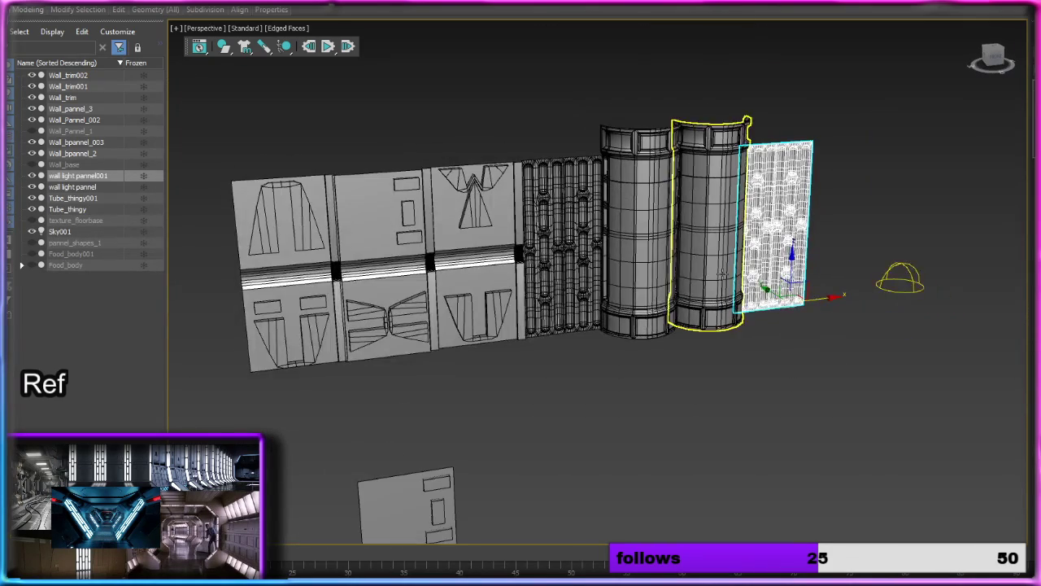
Step: Select all pieces of the assembled wall row and mirror them along Y with a Symmetry modifier
{"action": "left_click_drag", "start_coordinate": [232, 159], "coordinate": [791, 310]}
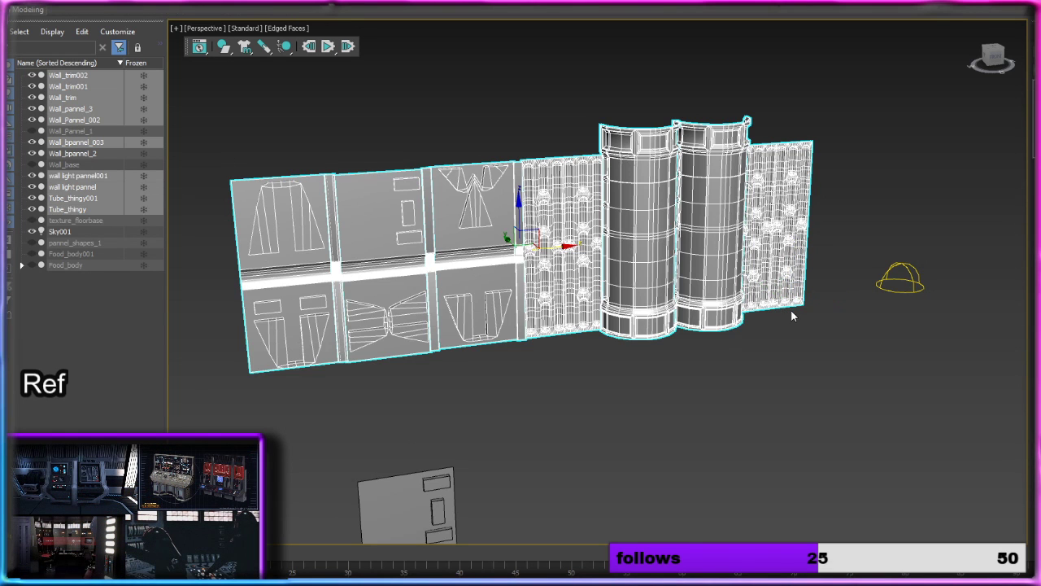
{"action": "left_click", "coordinate": [1006, 135]}
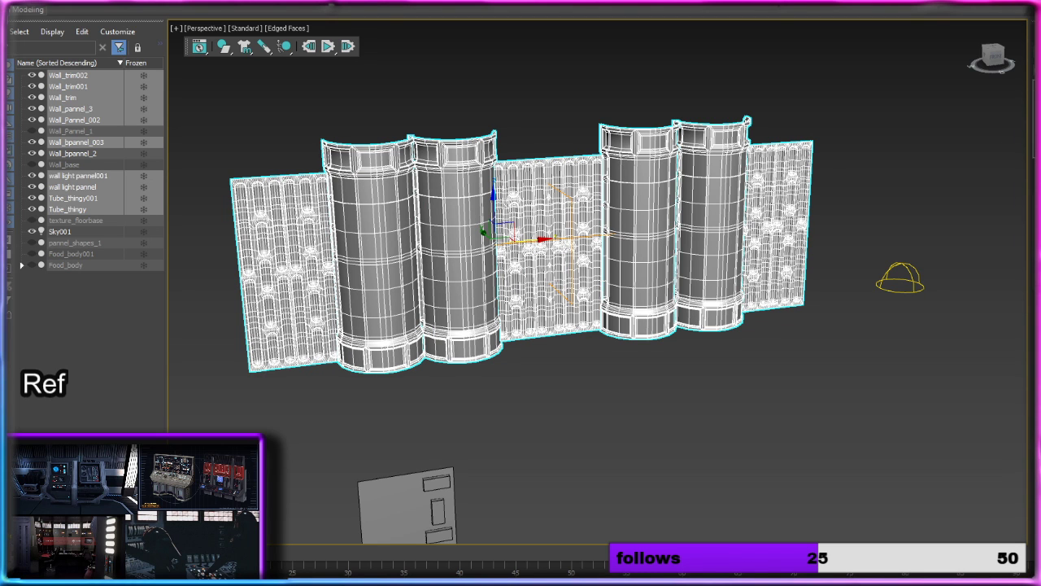
{"action": "key", "text": "ctrl+z"}
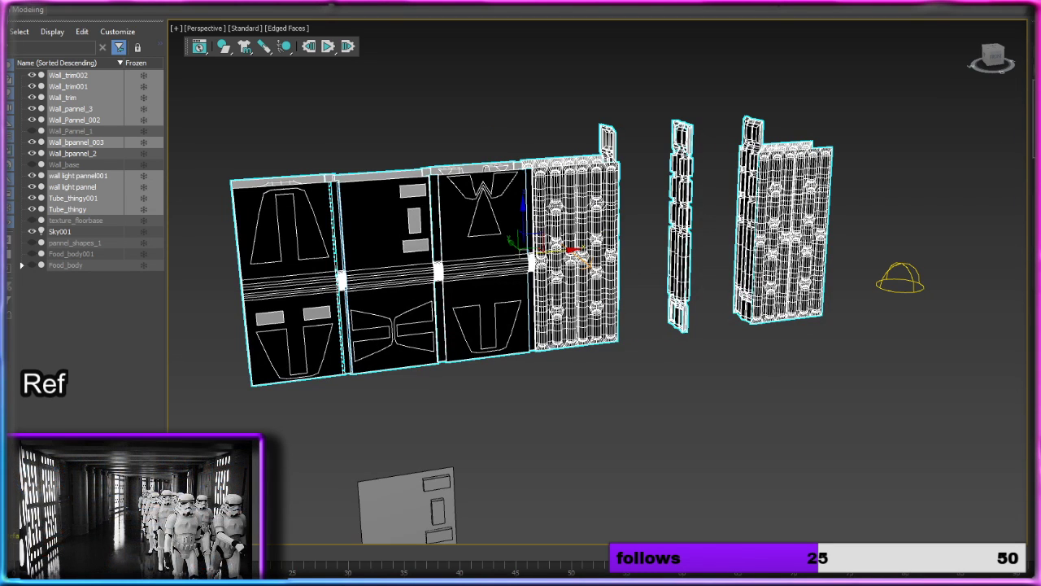
Step: Move the symmetry mirror plane along Y away from the wall to form two facing corridor walls
{"action": "key", "text": "1"}
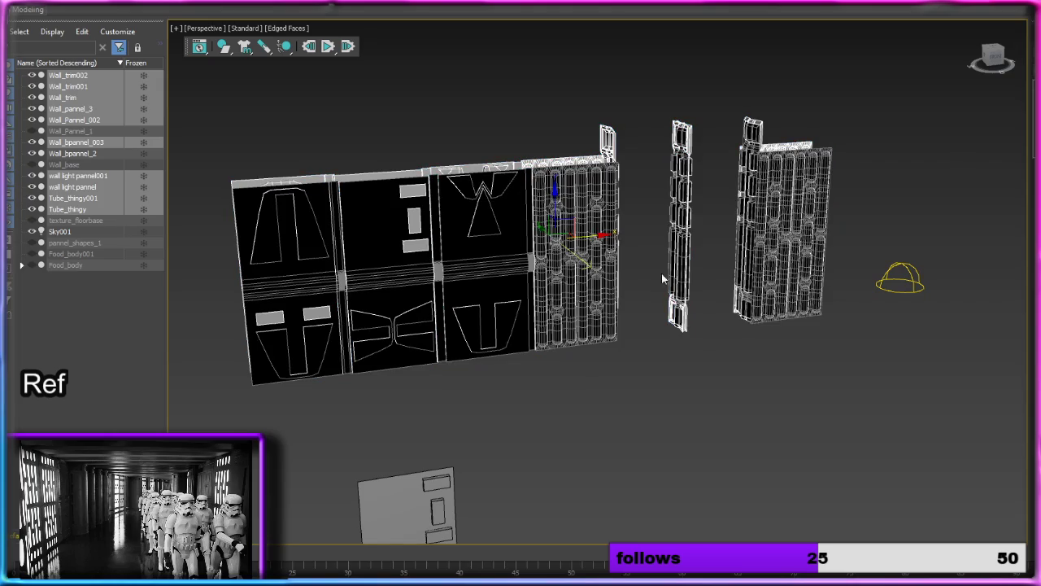
{"action": "left_click_drag", "start_coordinate": [547, 236], "coordinate": [593, 280]}
{"action": "middle_click_drag", "start_coordinate": [804, 174], "coordinate": [647, 171], "text": "alt"}
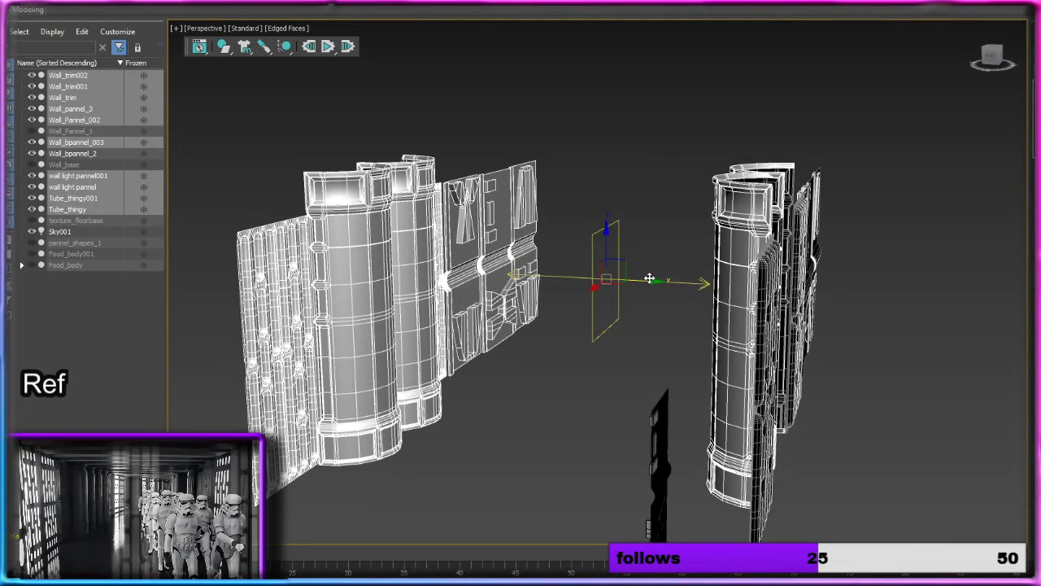
Step: Move the symmetry mirror plane further along Y to adjust the corridor width, and hide the stray Wall_bpannel_2
{"action": "left_click_drag", "start_coordinate": [655, 280], "coordinate": [676, 280]}
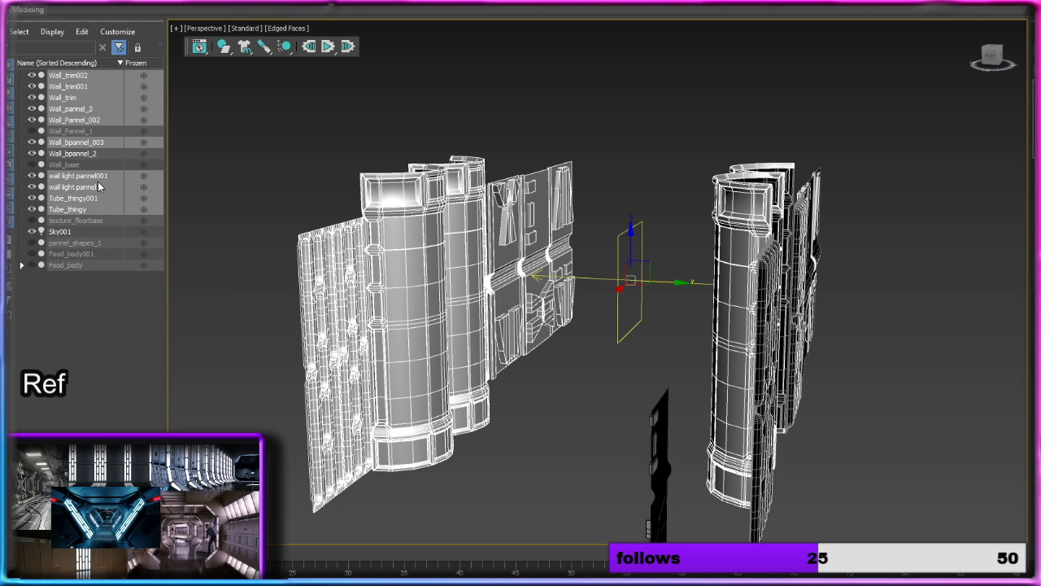
{"action": "left_click", "coordinate": [71, 153]}
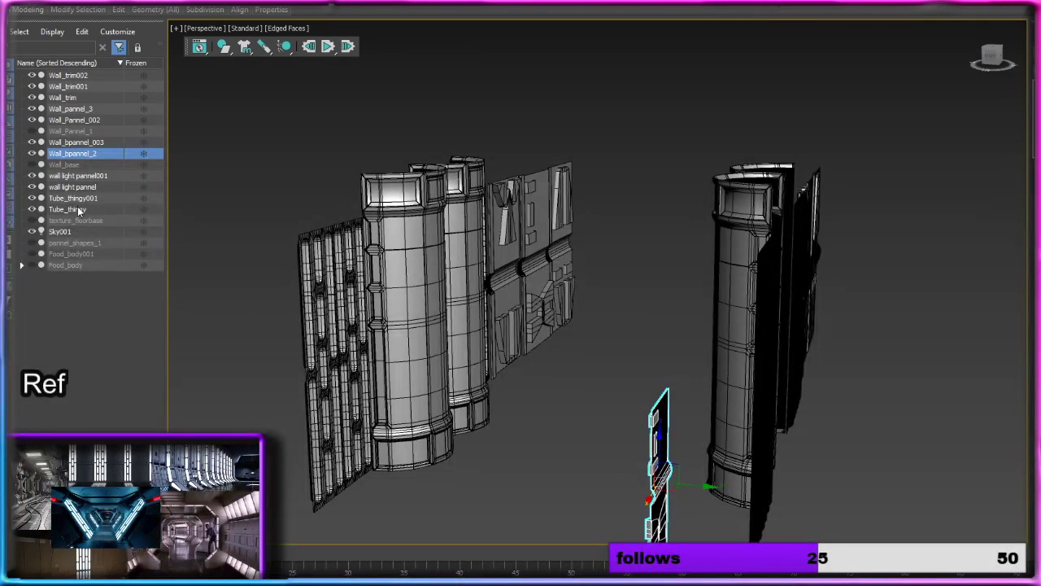
{"action": "left_click", "coordinate": [34, 153]}
Step: Create a large box whose footprint spans both facing corridor walls along their full length
{"action": "middle_click_drag", "start_coordinate": [414, 361], "coordinate": [960, 277], "text": "alt"}
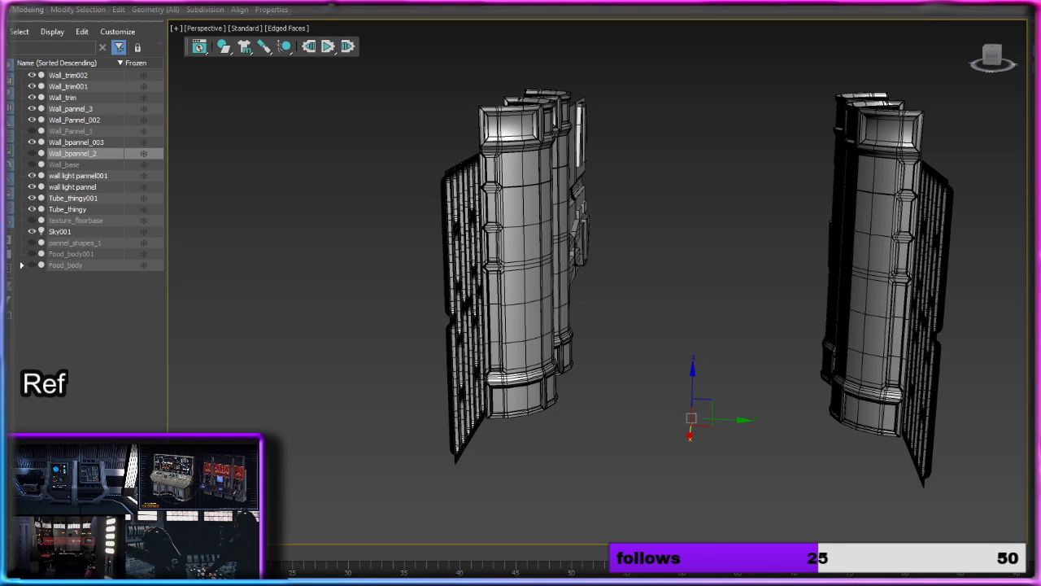
{"action": "scroll", "coordinate": [842, 294], "scroll_direction": "down", "scroll_amount": 5}
{"action": "middle_click_drag", "start_coordinate": [832, 344], "coordinate": [614, 311], "text": "alt"}
{"action": "middle_click_drag", "start_coordinate": [481, 244], "coordinate": [691, 255], "text": "alt"}
{"action": "middle_click_drag", "start_coordinate": [614, 215], "coordinate": [590, 218], "text": "alt"}
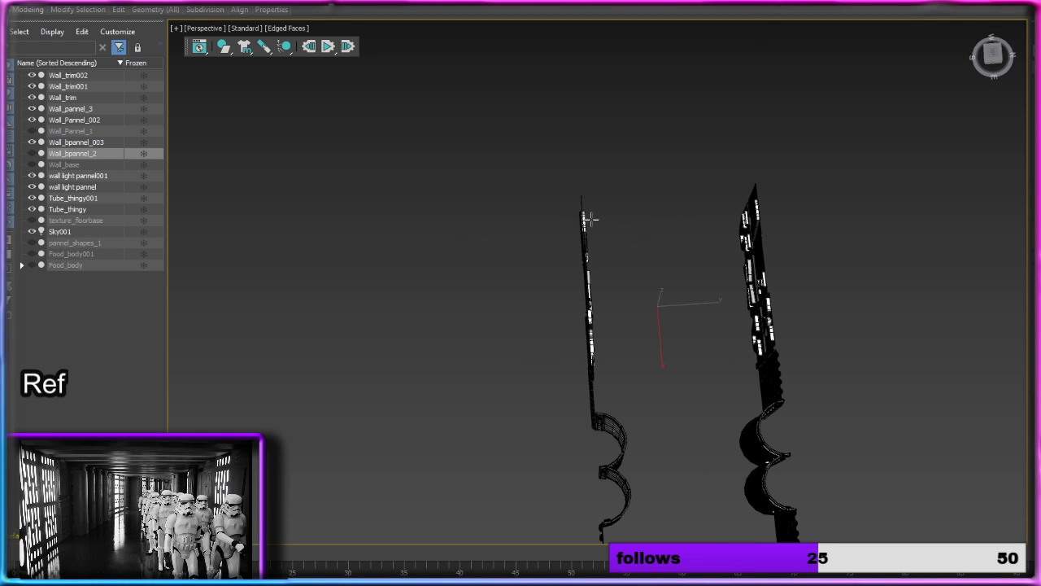
{"action": "mouse_move", "coordinate": [567, 199]}
{"action": "left_mouse_down"}
{"action": "mouse_move", "coordinate": [625, 347]}
{"action": "mouse_move", "coordinate": [781, 561]}
{"action": "mouse_move", "coordinate": [820, 568]}
{"action": "left_mouse_up"}
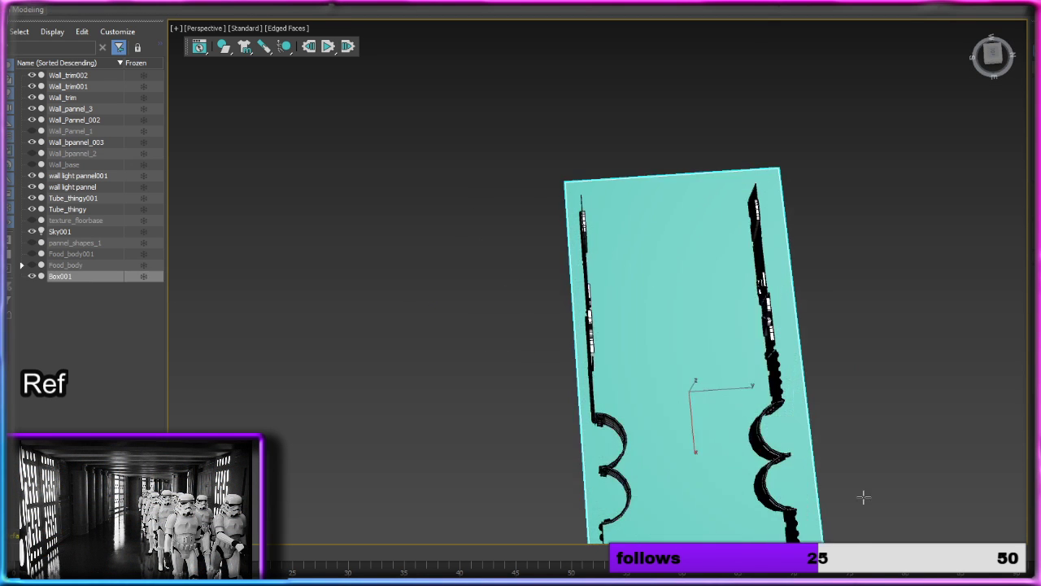
{"action": "left_click", "coordinate": [792, 535]}
Step: Lower the box along Z so its upper face sits beneath the walls as the corridor floor
{"action": "middle_click_drag", "start_coordinate": [835, 425], "coordinate": [825, 323], "text": "alt"}
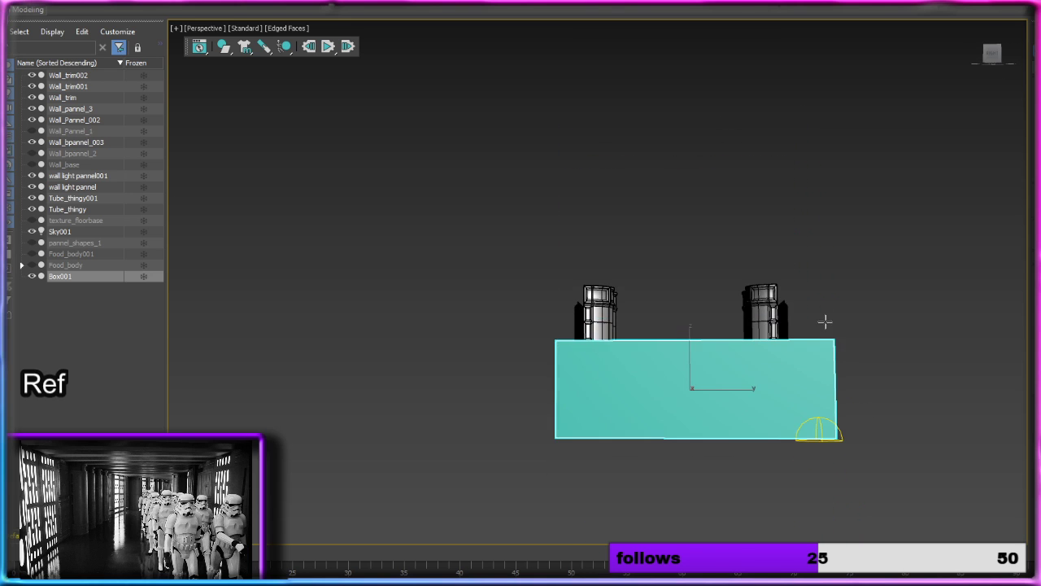
{"action": "middle_click_drag", "start_coordinate": [878, 412], "coordinate": [827, 365]}
{"action": "scroll", "coordinate": [829, 334], "scroll_direction": "down", "scroll_amount": 4}
{"action": "scroll", "coordinate": [757, 326], "scroll_direction": "up", "scroll_amount": 5}
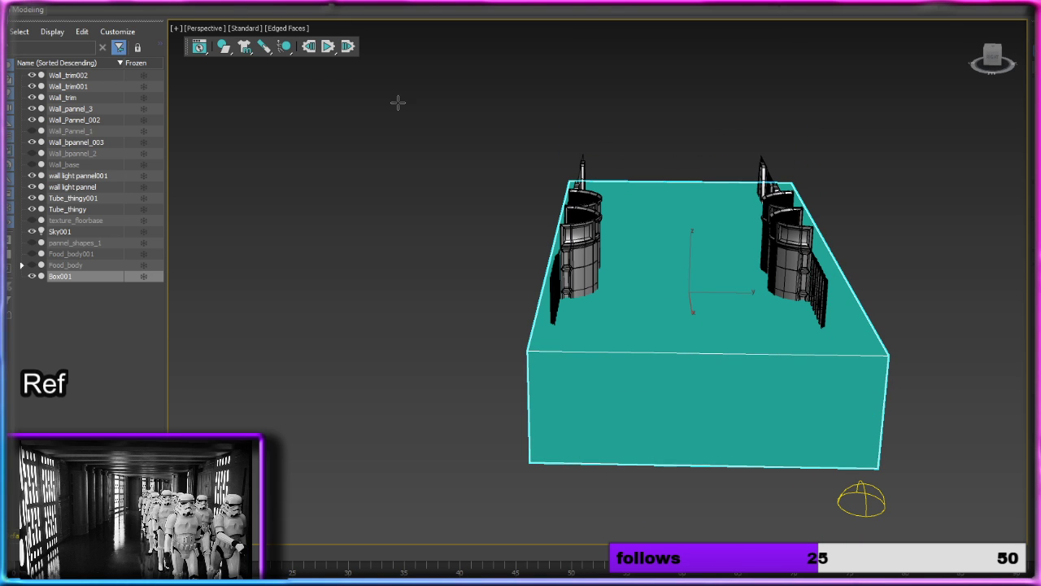
{"action": "key", "text": "w"}
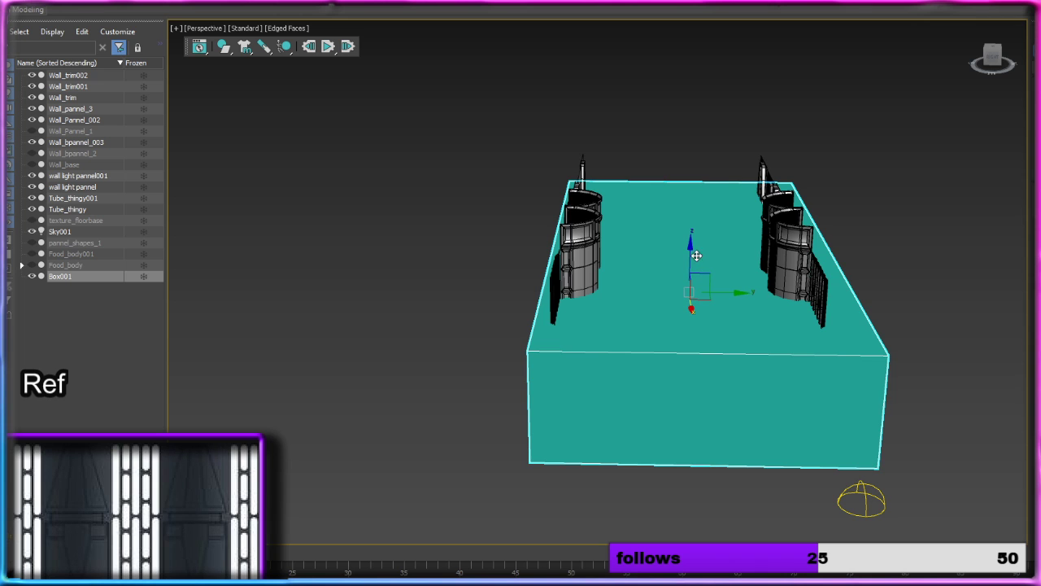
{"action": "left_click_drag", "start_coordinate": [696, 255], "coordinate": [683, 342]}
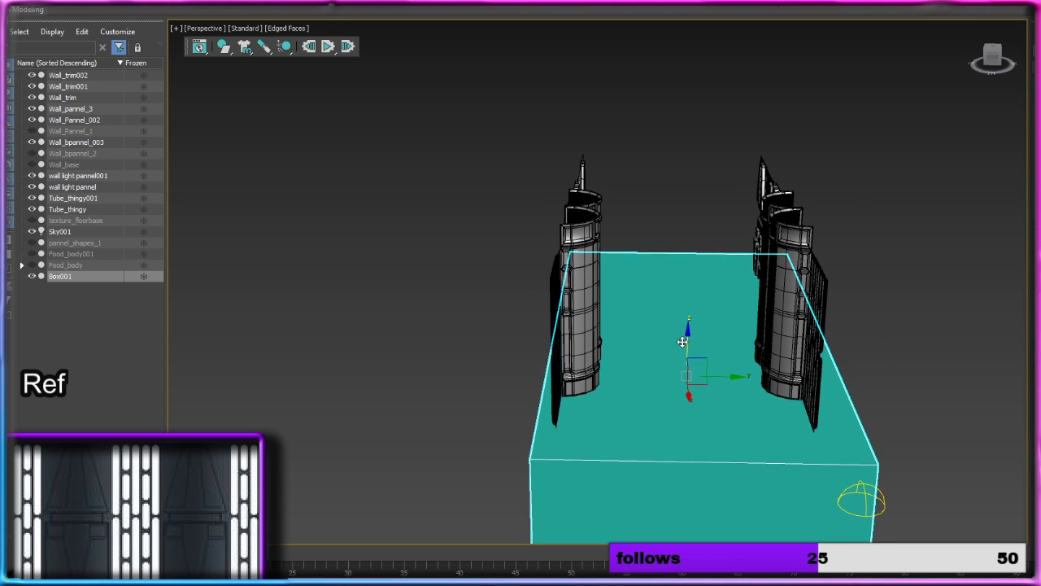
{"action": "middle_click_drag", "start_coordinate": [683, 340], "coordinate": [722, 361], "text": "alt"}
Step: Copy the floor box upward along Z and adjust the copy's height above the walls to form a ceiling
{"action": "mouse_move", "coordinate": [685, 345]}
{"action": "left_mouse_down", "text": "shift"}
{"action": "mouse_move", "coordinate": [660, 77]}
{"action": "mouse_move", "coordinate": [645, 113]}
{"action": "left_mouse_up", "text": "shift"}
{"action": "left_click", "coordinate": [573, 335]}
{"action": "middle_click_drag", "start_coordinate": [574, 337], "coordinate": [651, 275], "text": "alt"}
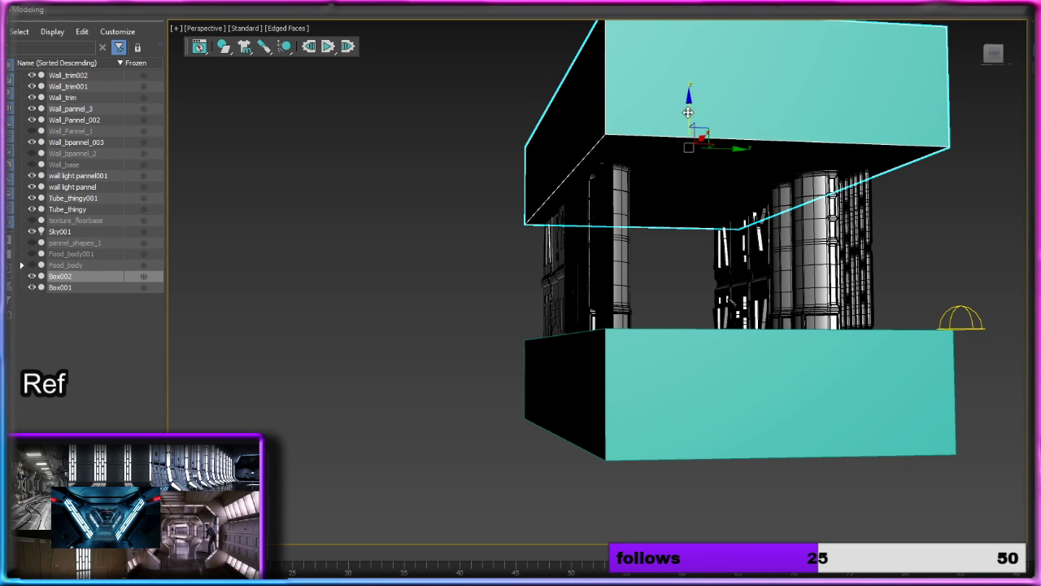
{"action": "left_click_drag", "start_coordinate": [689, 114], "coordinate": [682, 103]}
{"action": "left_click", "coordinate": [861, 199]}
{"action": "left_click", "coordinate": [919, 208]}
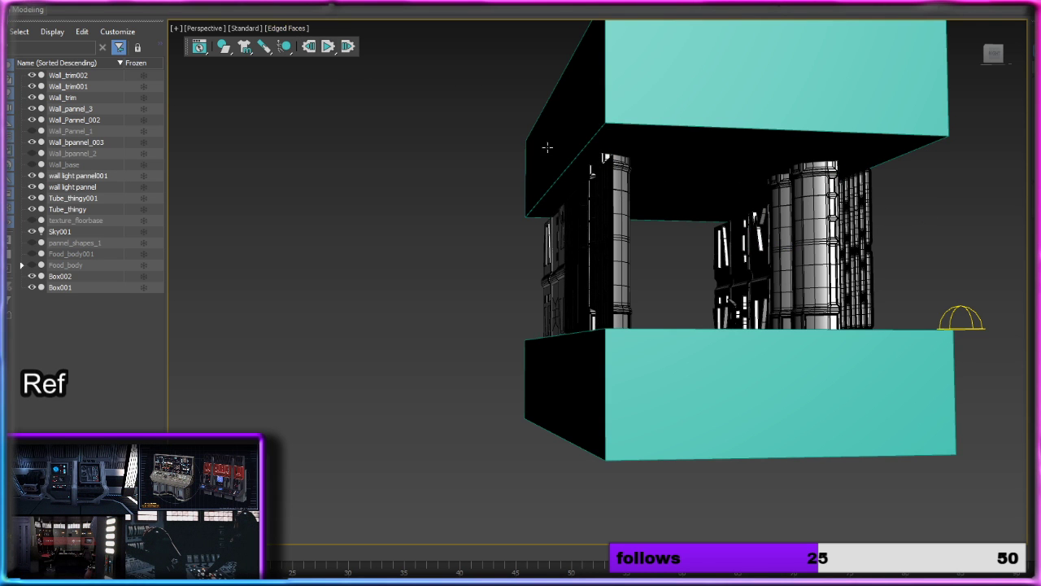
Step: Check how the walls sit between the floor and ceiling boxes, and hide Box001 and Box002
{"action": "middle_click_drag", "start_coordinate": [547, 147], "coordinate": [765, 220], "text": "alt"}
{"action": "left_click", "coordinate": [605, 307]}
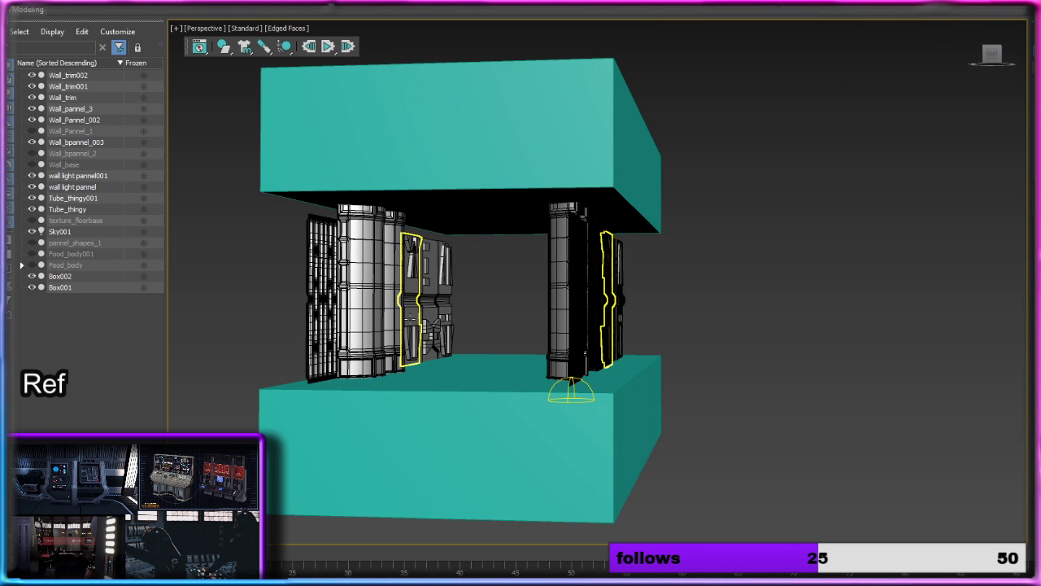
{"action": "left_click", "coordinate": [538, 307]}
{"action": "middle_click_drag", "start_coordinate": [286, 199], "coordinate": [657, 307], "text": "alt"}
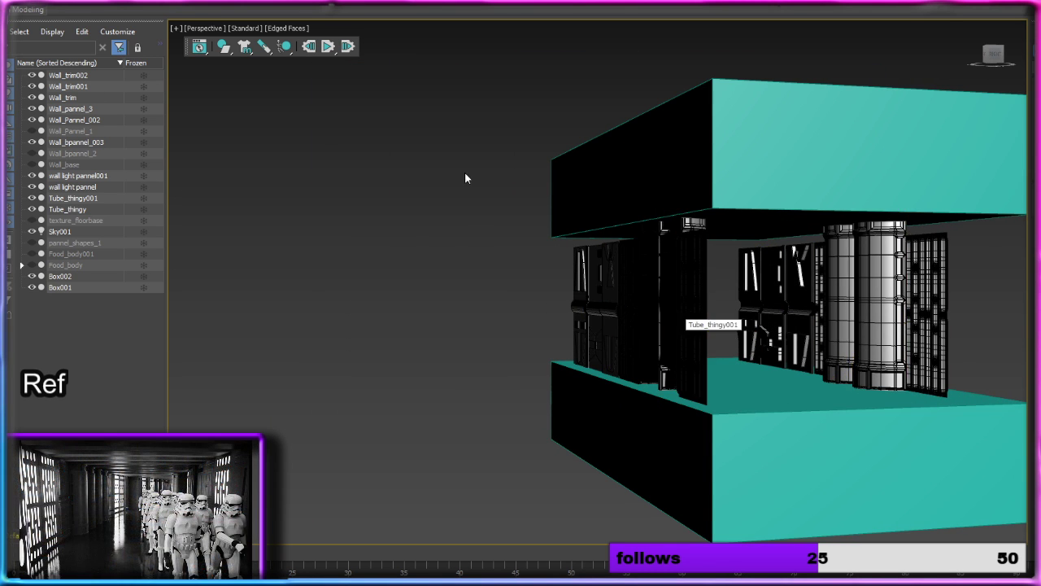
{"action": "left_click", "coordinate": [33, 277]}
{"action": "left_click", "coordinate": [32, 288]}
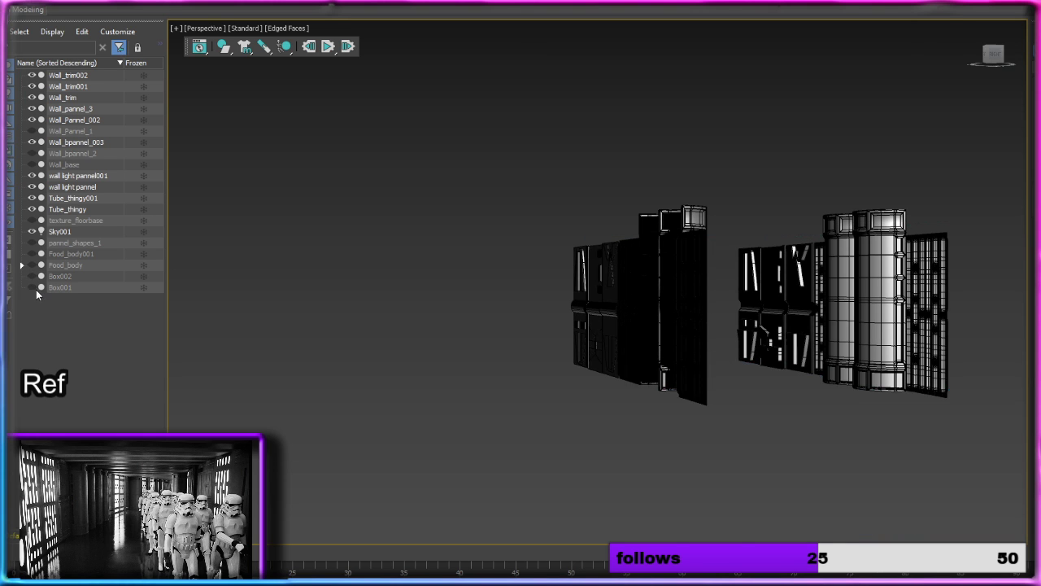
Step: Select all pieces of both facing walls and rotate one copy of them perpendicular to the originals
{"action": "middle_click_drag", "start_coordinate": [715, 285], "coordinate": [751, 283], "text": "alt"}
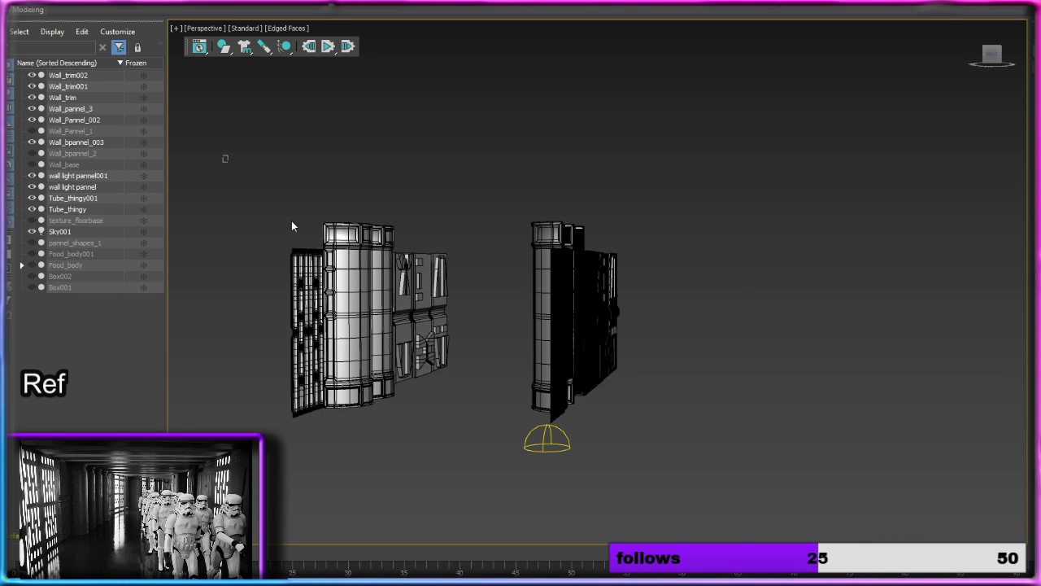
{"action": "left_click_drag", "start_coordinate": [655, 390], "coordinate": [667, 410]}
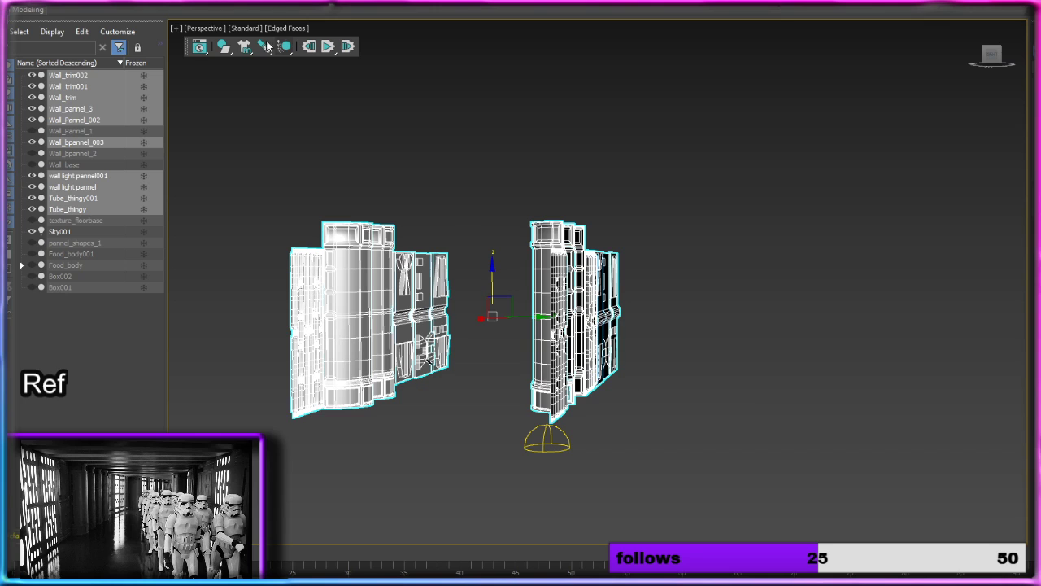
{"action": "key", "text": "e"}
{"action": "mouse_move", "coordinate": [504, 342]}
{"action": "left_mouse_down"}
{"action": "mouse_move", "coordinate": [569, 327]}
{"action": "mouse_move", "coordinate": [553, 331]}
{"action": "left_mouse_up"}
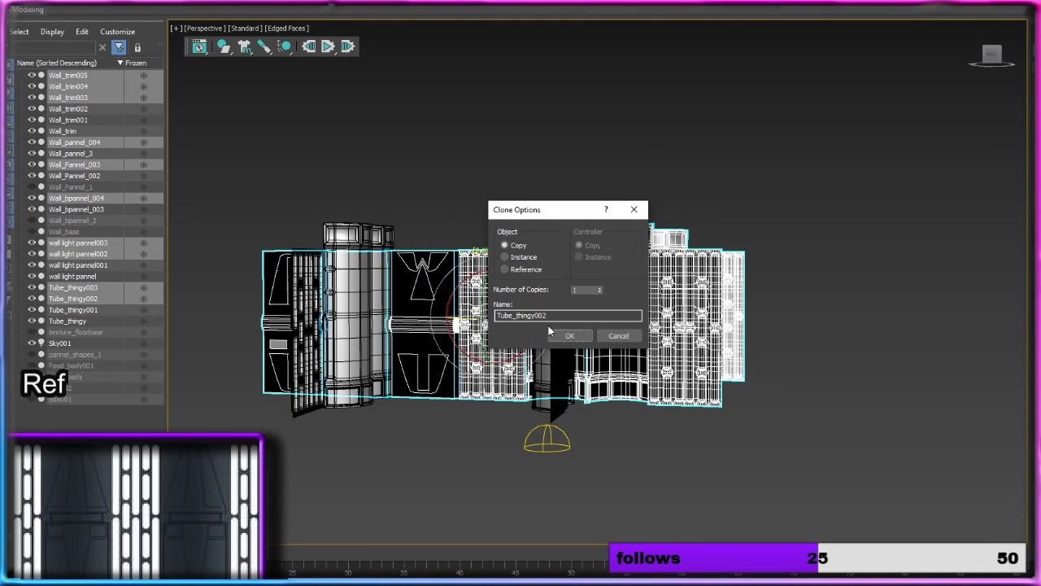
{"action": "left_click", "coordinate": [569, 335]}
Step: Move the rotated wall copies along X until they stand clear of the original corridor walls
{"action": "middle_click_drag", "start_coordinate": [618, 297], "coordinate": [569, 334], "text": "alt"}
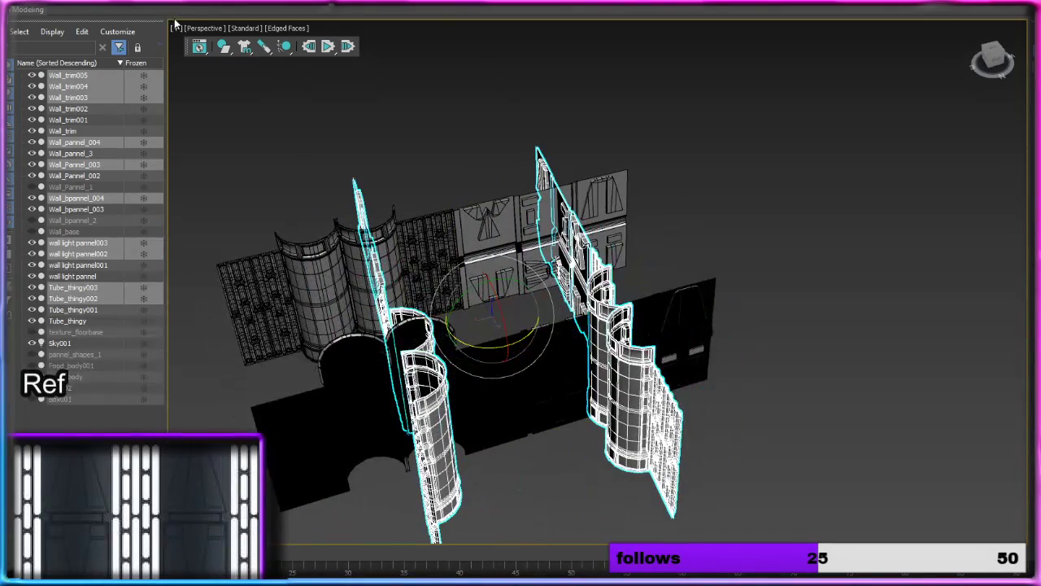
{"action": "key", "text": "w"}
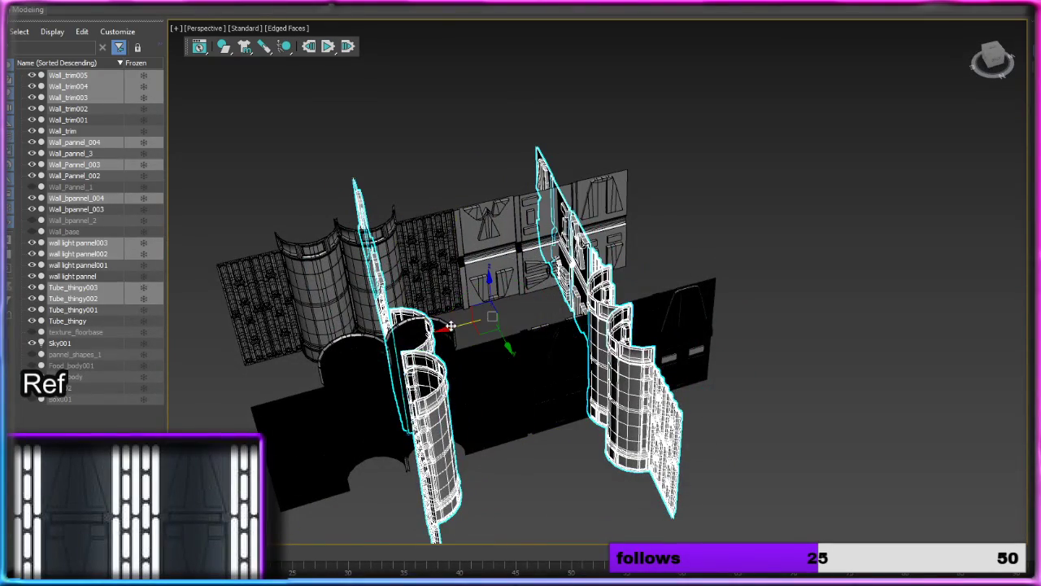
{"action": "left_click_drag", "start_coordinate": [453, 326], "coordinate": [786, 266]}
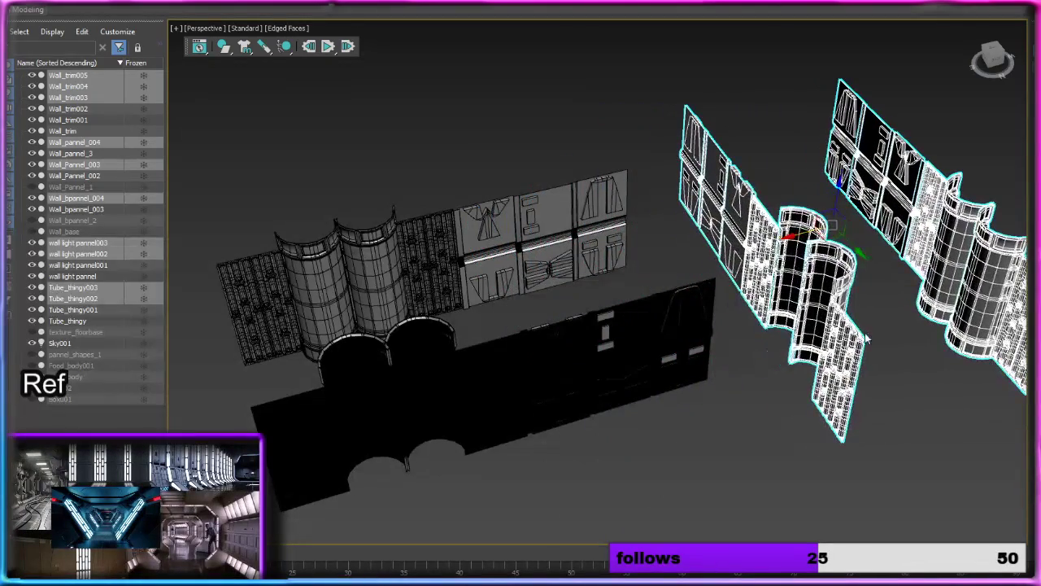
{"action": "left_click", "coordinate": [898, 347]}
Step: Select the copied wall pieces and remove their mirrored side so only a single wall row remains
{"action": "middle_click_drag", "start_coordinate": [898, 348], "coordinate": [716, 328], "text": "alt"}
{"action": "scroll", "coordinate": [729, 411], "scroll_direction": "down", "scroll_amount": 5}
{"action": "scroll", "coordinate": [727, 413], "scroll_direction": "up", "scroll_amount": 2}
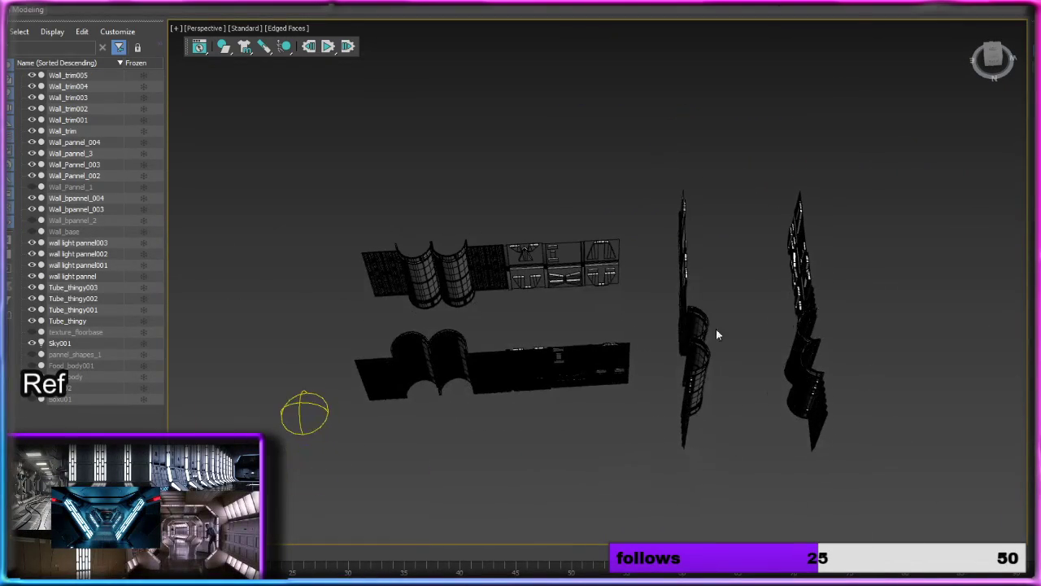
{"action": "left_click_drag", "start_coordinate": [727, 479], "coordinate": [739, 474]}
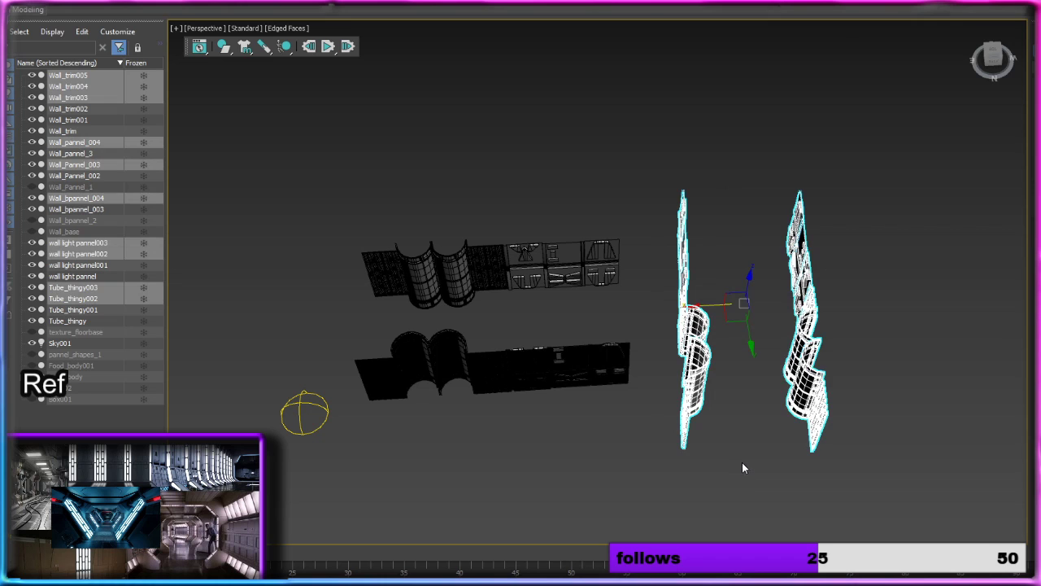
{"action": "left_click", "coordinate": [747, 376]}
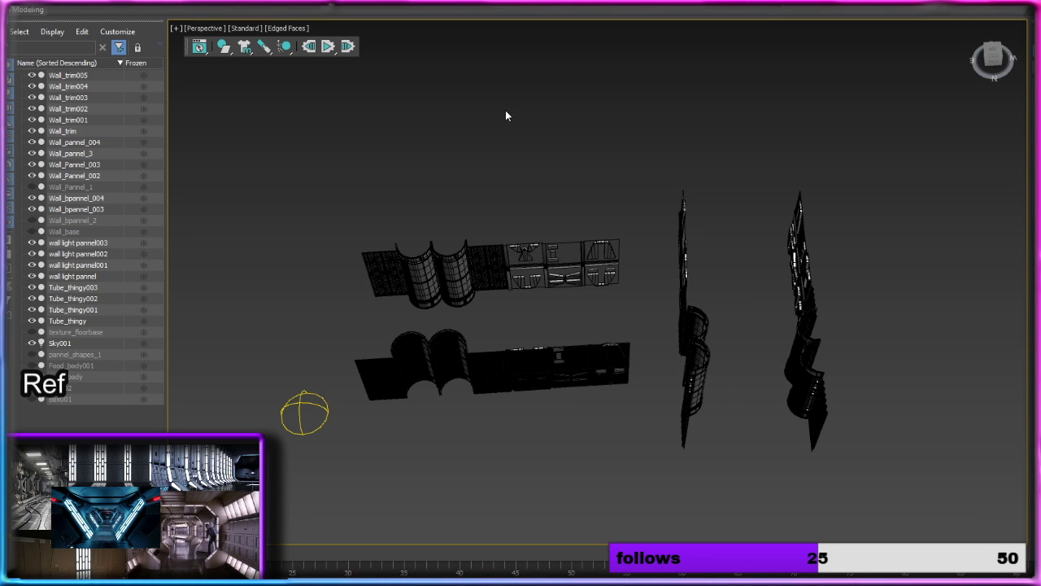
{"action": "left_click", "coordinate": [698, 388]}
{"action": "left_click", "coordinate": [725, 296]}
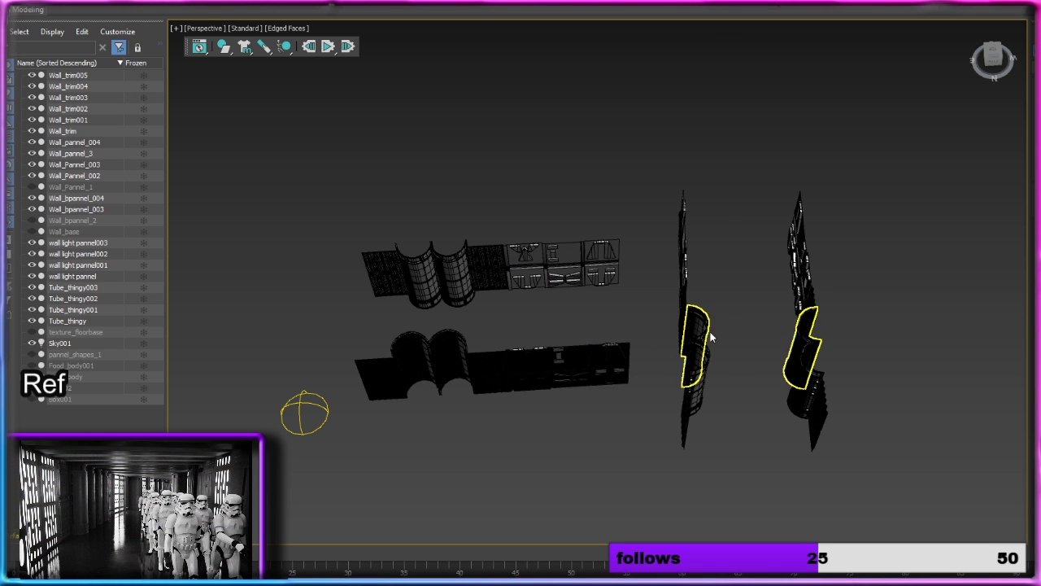
{"action": "middle_click_drag", "start_coordinate": [704, 335], "coordinate": [781, 190], "text": "alt"}
{"action": "left_click_drag", "start_coordinate": [776, 135], "coordinate": [868, 348]}
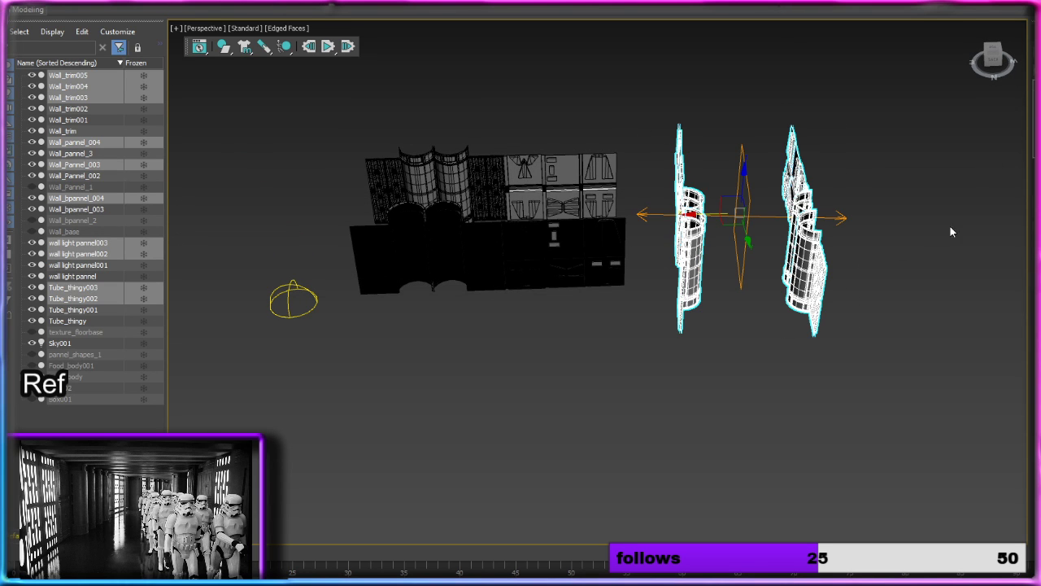
{"action": "left_click", "coordinate": [876, 240]}
{"action": "left_click", "coordinate": [809, 232]}
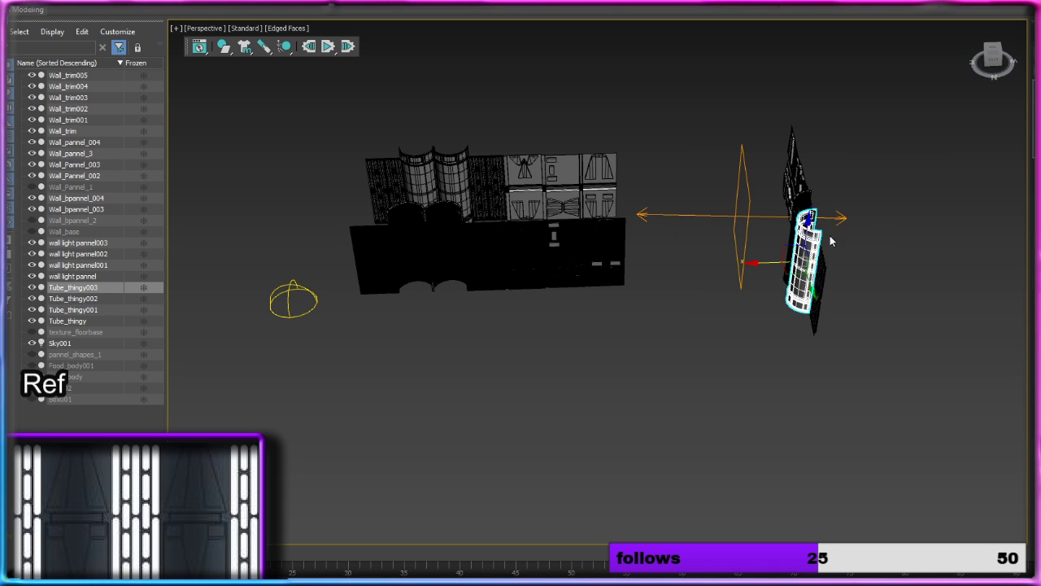
{"action": "left_click", "coordinate": [870, 252]}
Step: Reselect the single copied wall row and move it along X across the end of the corridor
{"action": "left_click_drag", "start_coordinate": [865, 336], "coordinate": [865, 336]}
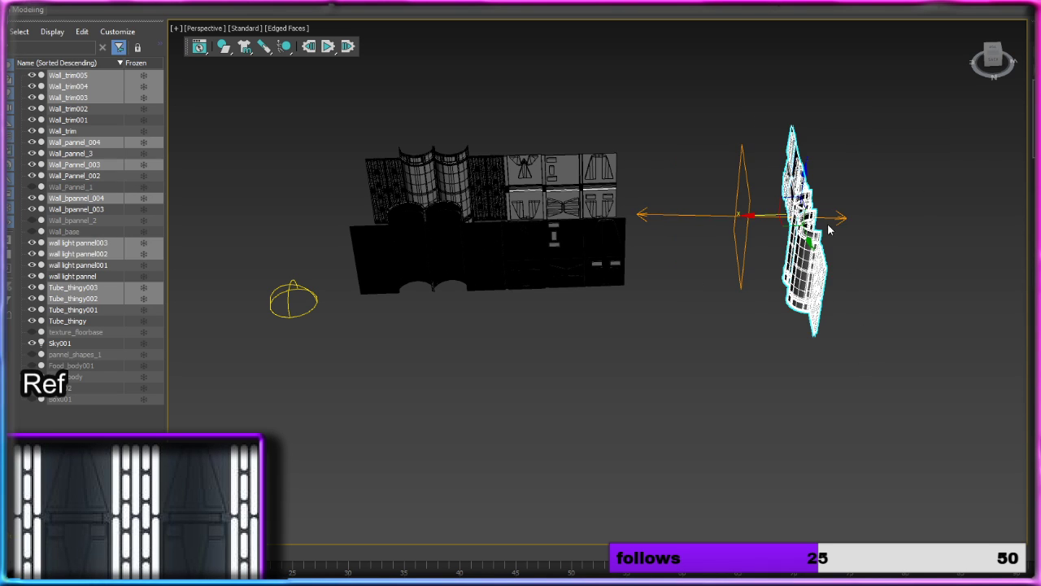
{"action": "left_click_drag", "start_coordinate": [760, 217], "coordinate": [674, 222]}
{"action": "middle_click_drag", "start_coordinate": [674, 222], "coordinate": [702, 269], "text": "alt"}
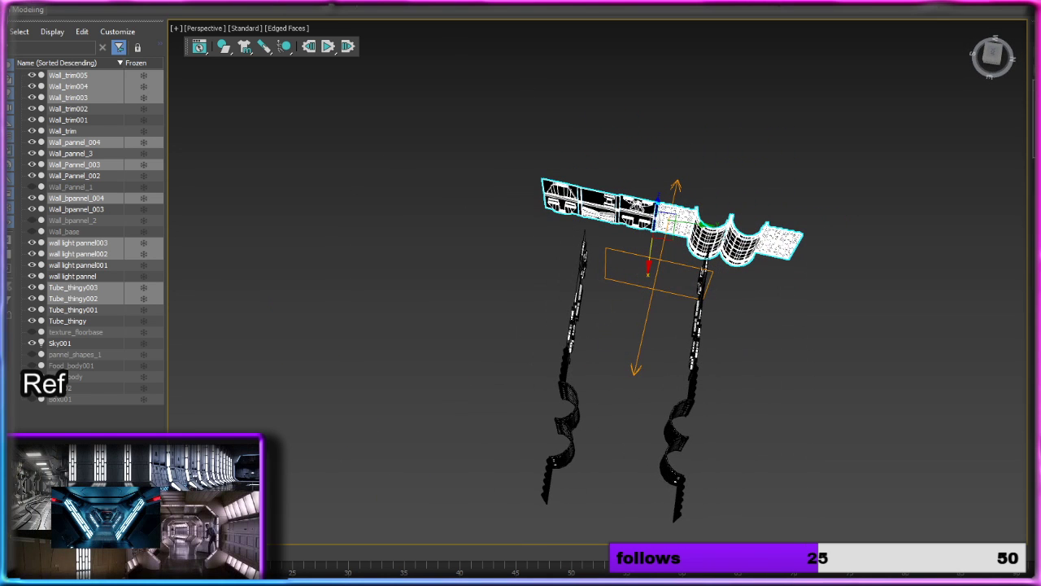
{"action": "key", "text": "e"}
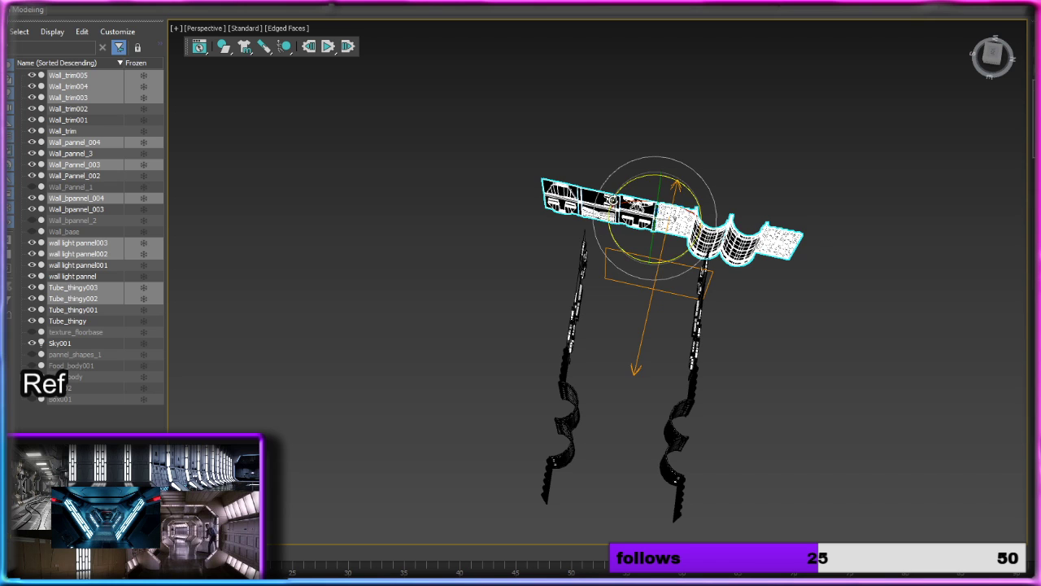
{"action": "left_click_drag", "start_coordinate": [612, 199], "coordinate": [614, 202]}
{"action": "middle_click_drag", "start_coordinate": [765, 358], "coordinate": [711, 276], "text": "alt"}
{"action": "left_click", "coordinate": [755, 326]}
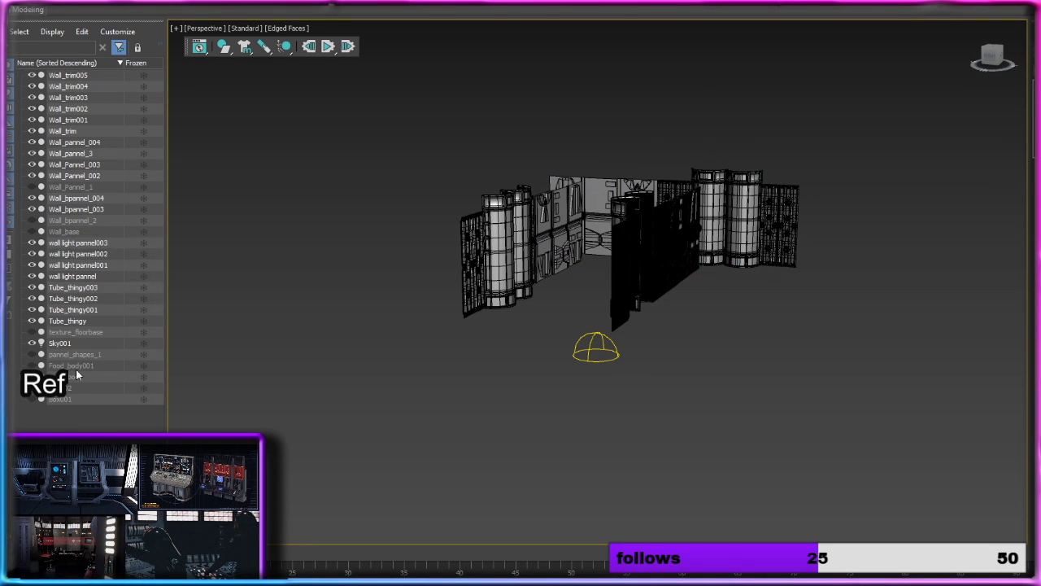
Step: Unhide the floor box Box001 and ceiling box Box002, and inspect the corridor interior between them
{"action": "left_click", "coordinate": [33, 399]}
{"action": "middle_click_drag", "start_coordinate": [626, 244], "coordinate": [471, 341], "text": "alt"}
{"action": "scroll", "coordinate": [634, 297], "scroll_direction": "up", "scroll_amount": 5}
{"action": "left_click", "coordinate": [579, 247]}
{"action": "scroll", "coordinate": [602, 247], "scroll_direction": "down", "scroll_amount": 5}
{"action": "mouse_move", "coordinate": [602, 247]}
{"action": "middle_mouse_down", "text": "alt"}
{"action": "mouse_move", "coordinate": [695, 236]}
{"action": "mouse_move", "coordinate": [608, 306]}
{"action": "mouse_move", "coordinate": [589, 252]}
{"action": "mouse_move", "coordinate": [611, 235]}
{"action": "middle_mouse_up", "text": "alt"}
{"action": "left_click", "coordinate": [32, 388]}
{"action": "scroll", "coordinate": [612, 236], "scroll_direction": "up", "scroll_amount": 4}
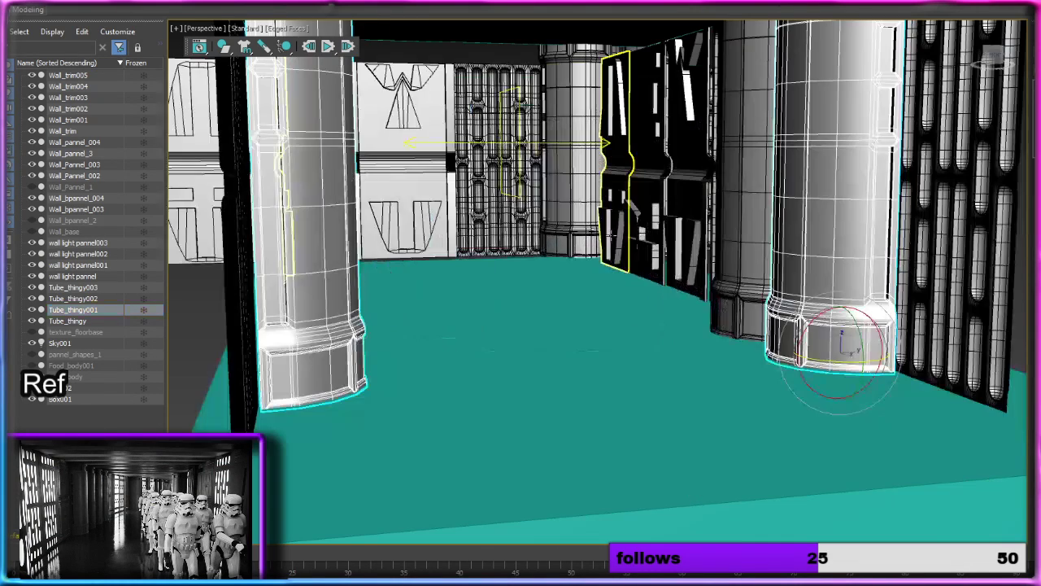
{"action": "scroll", "coordinate": [518, 144], "scroll_direction": "down", "scroll_amount": 3}
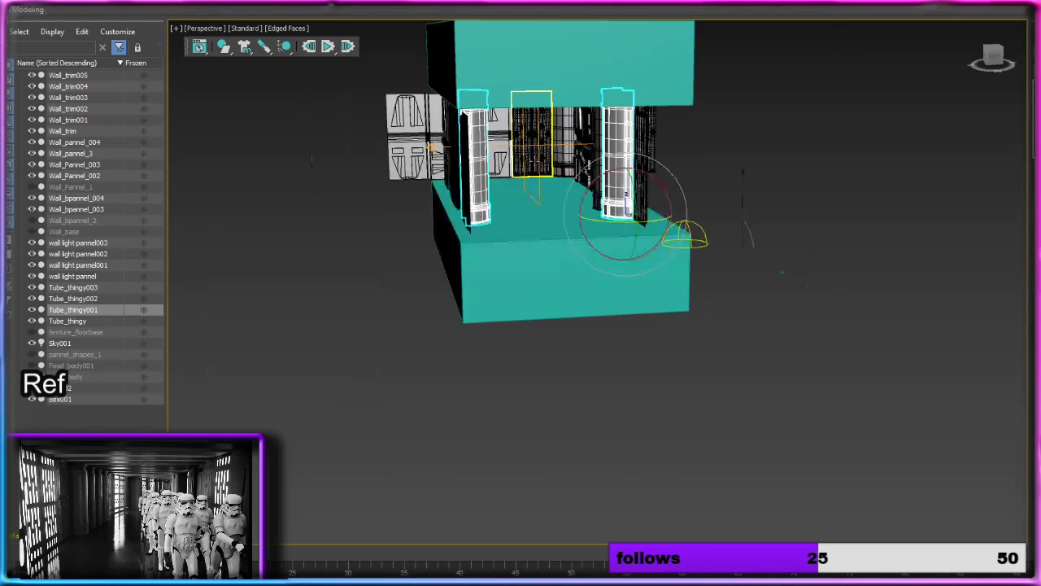
{"action": "scroll", "coordinate": [560, 160], "scroll_direction": "down", "scroll_amount": 6}
Step: Select the floor box and scale it up horizontally so it extends well beyond all the walls
{"action": "middle_click_drag", "start_coordinate": [560, 160], "coordinate": [515, 284], "text": "alt"}
{"action": "left_click", "coordinate": [516, 284]}
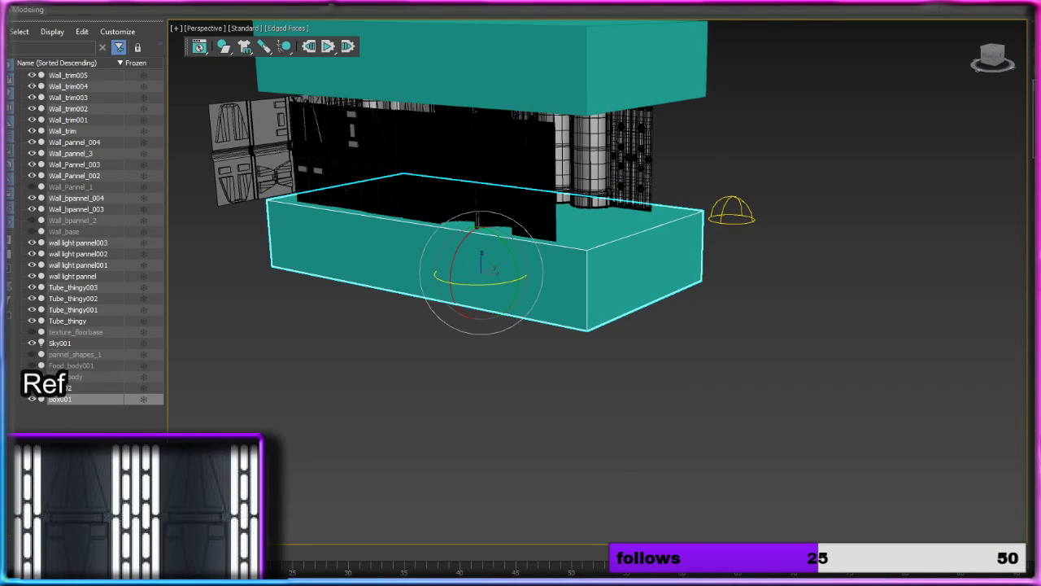
{"action": "key", "text": "r"}
{"action": "left_click_drag", "start_coordinate": [491, 278], "coordinate": [470, 366]}
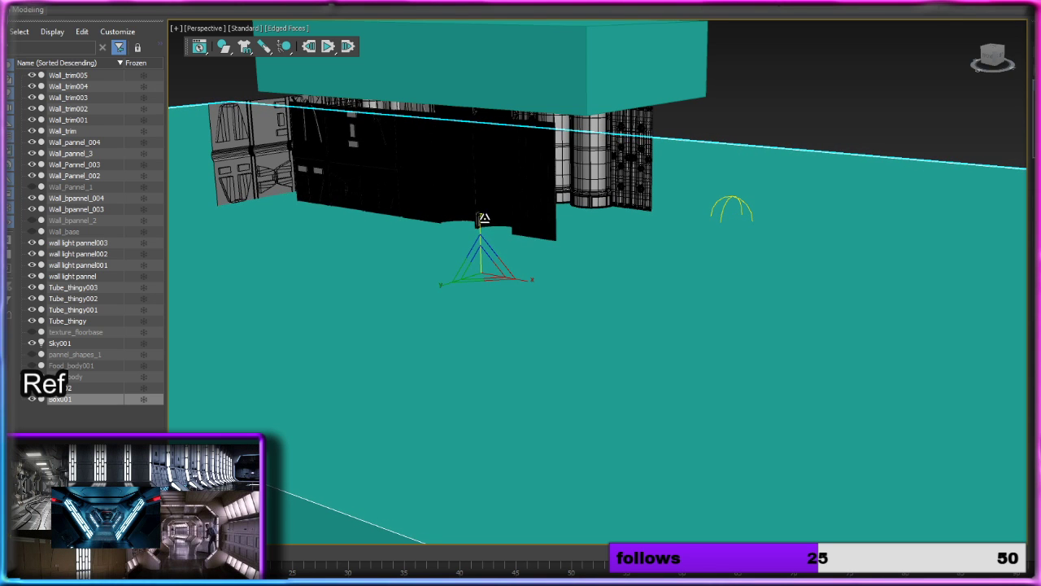
Step: Select the ceiling box and scale it up horizontally so it covers the corridor and the end wall
{"action": "left_click", "coordinate": [534, 108]}
{"action": "middle_click_drag", "start_coordinate": [494, 107], "coordinate": [512, 164]}
{"action": "left_click_drag", "start_coordinate": [505, 146], "coordinate": [518, 95]}
{"action": "middle_click_drag", "start_coordinate": [518, 95], "coordinate": [535, 193], "text": "alt"}
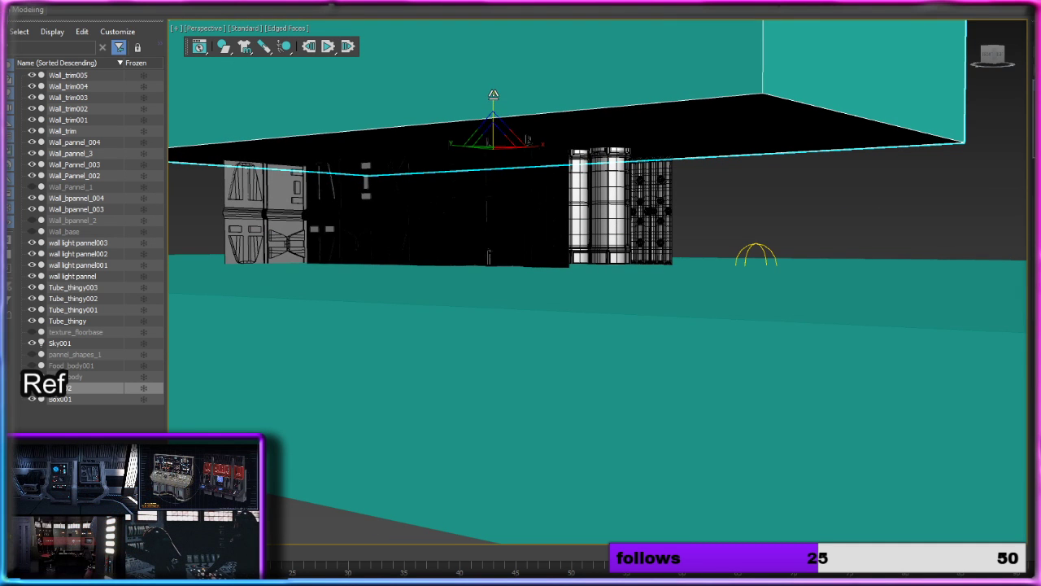
Step: Flatten the ceiling box along Z into a thin slab and lower it slightly onto the walls
{"action": "left_click_drag", "start_coordinate": [493, 91], "coordinate": [465, 340]}
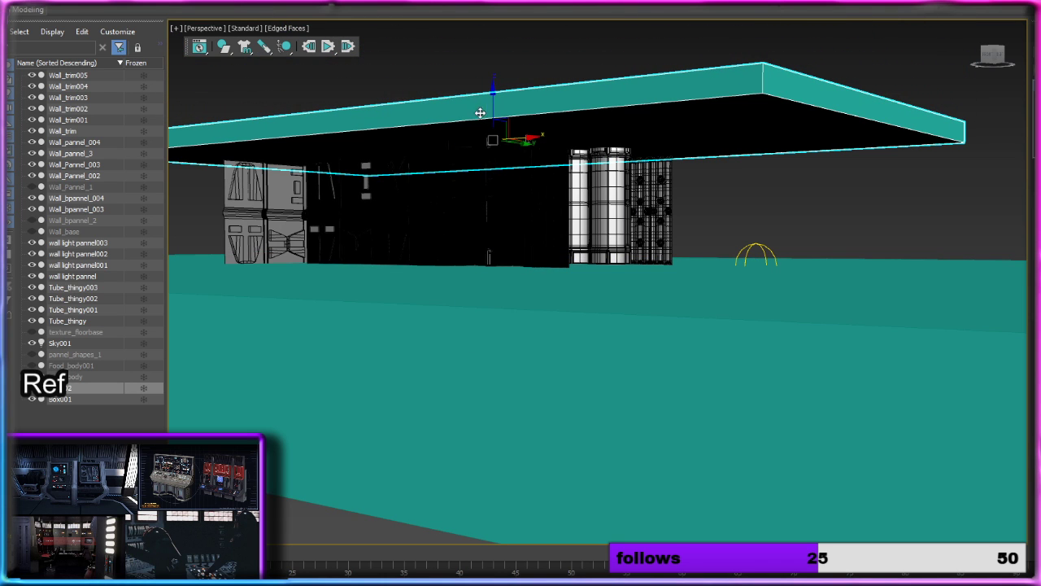
{"action": "mouse_move", "coordinate": [493, 108]}
{"action": "left_mouse_down"}
{"action": "mouse_move", "coordinate": [495, 96]}
{"action": "mouse_move", "coordinate": [498, 109]}
{"action": "left_mouse_up"}
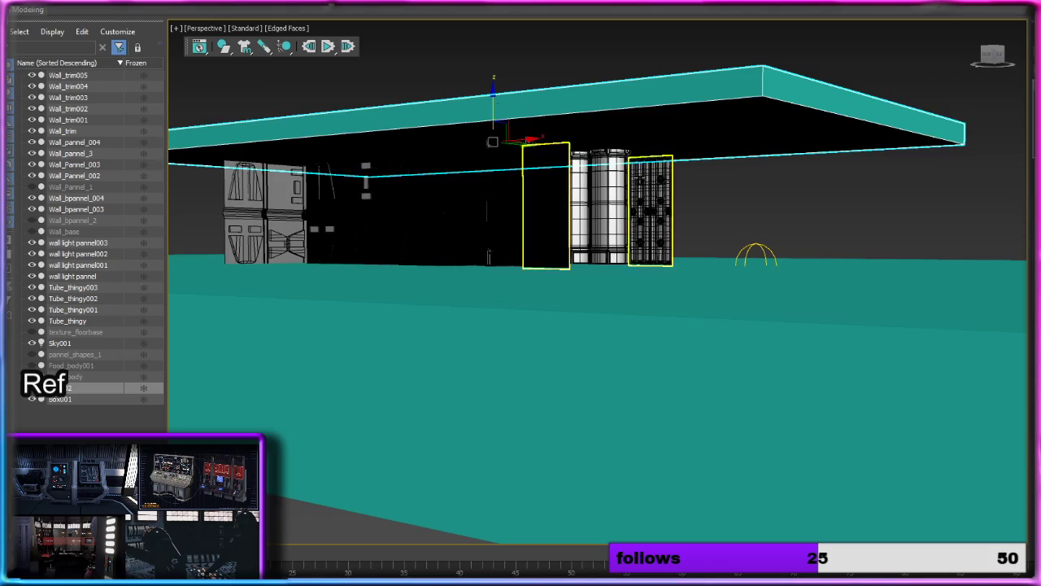
{"action": "middle_click_drag", "start_coordinate": [641, 178], "coordinate": [576, 262], "text": "alt"}
{"action": "scroll", "coordinate": [520, 266], "scroll_direction": "up", "scroll_amount": 6}
{"action": "scroll", "coordinate": [520, 266], "scroll_direction": "down", "scroll_amount": 4}
Step: Turn off edged faces in the perspective view and switch its rendering mode to High Quality
{"action": "left_click", "coordinate": [280, 31]}
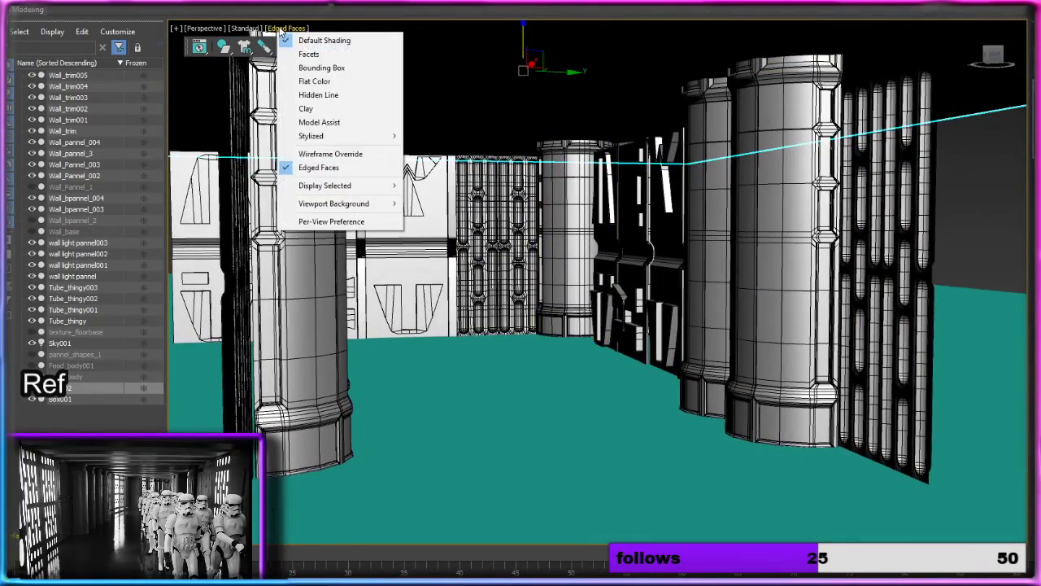
{"action": "left_click", "coordinate": [345, 173]}
{"action": "middle_click_drag", "start_coordinate": [525, 252], "coordinate": [674, 307], "text": "alt"}
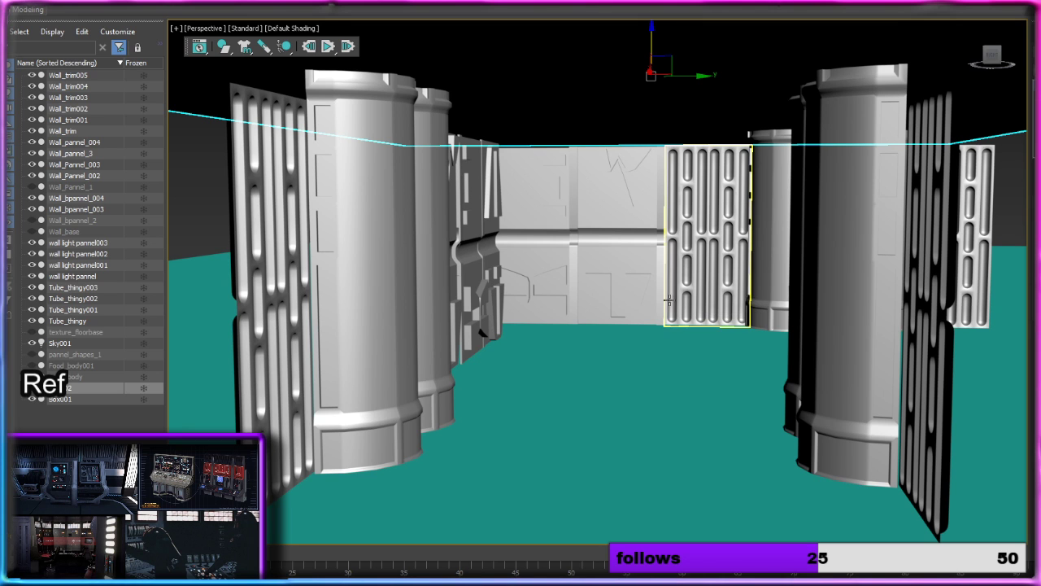
{"action": "left_click", "coordinate": [289, 29]}
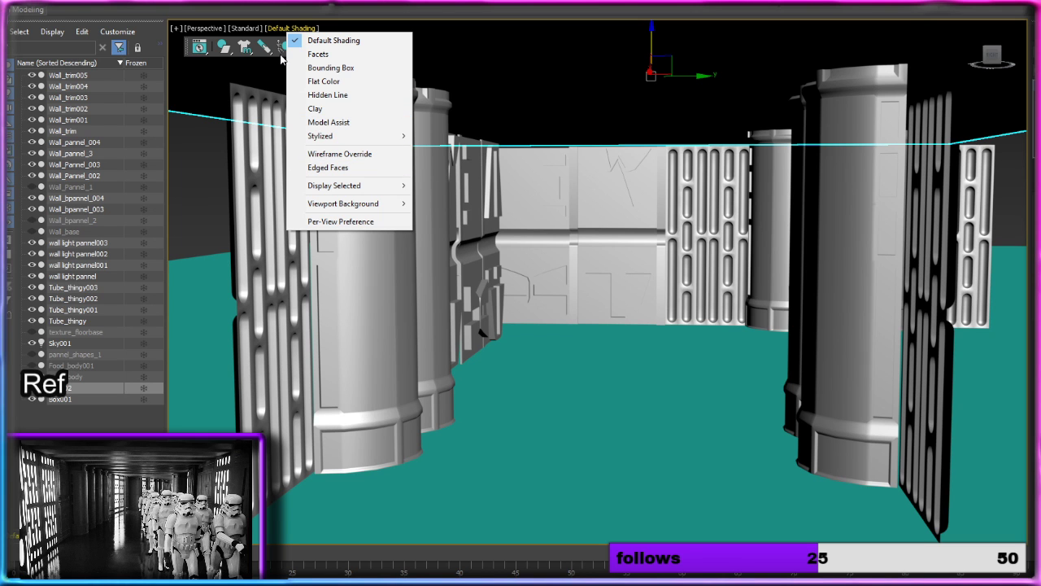
{"action": "left_click", "coordinate": [254, 28]}
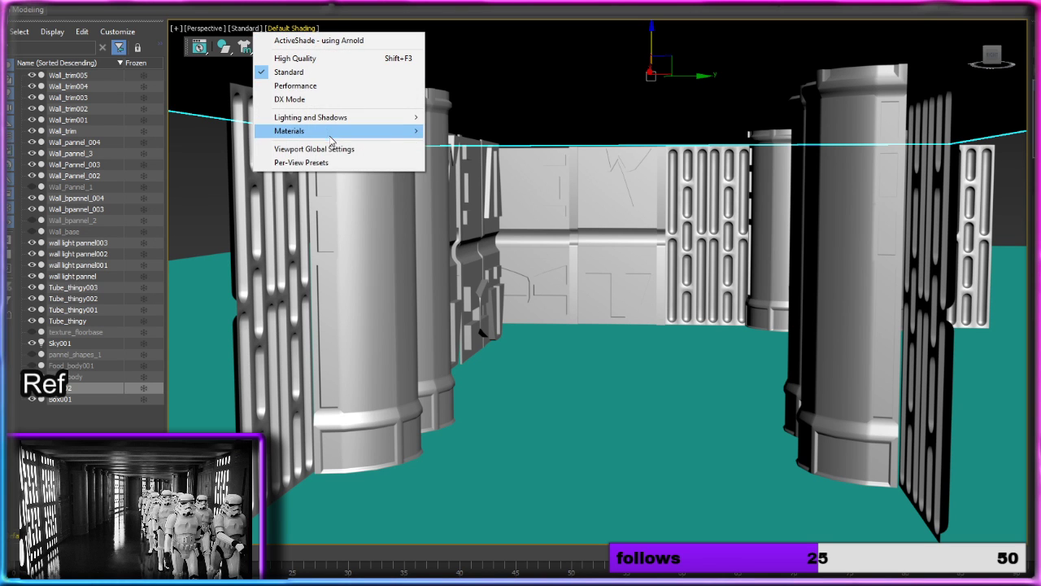
{"action": "left_click", "coordinate": [309, 60]}
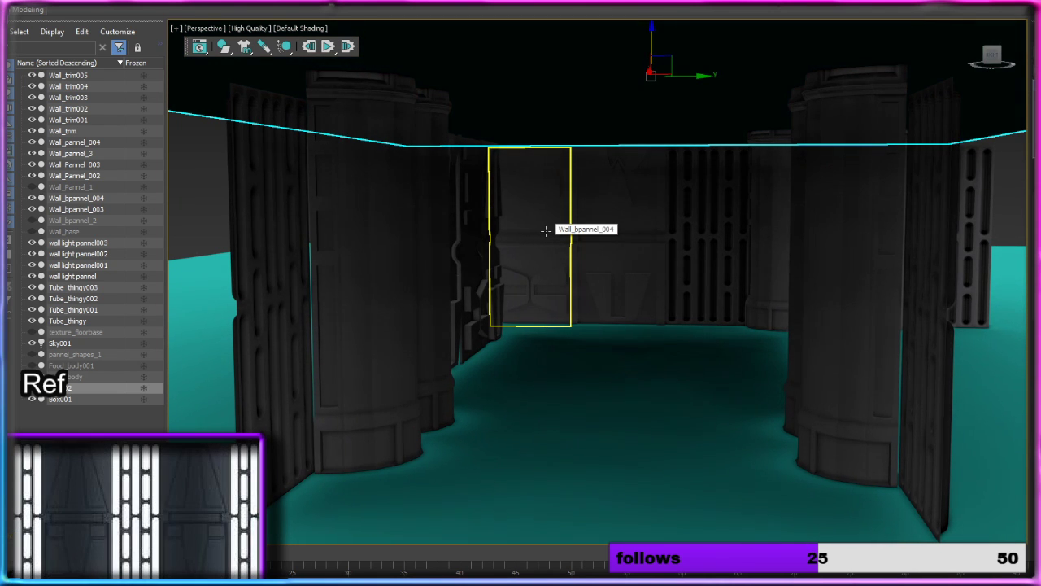
Step: Delete the ceiling box above the corridor
{"action": "scroll", "coordinate": [546, 231], "scroll_direction": "down", "scroll_amount": 10}
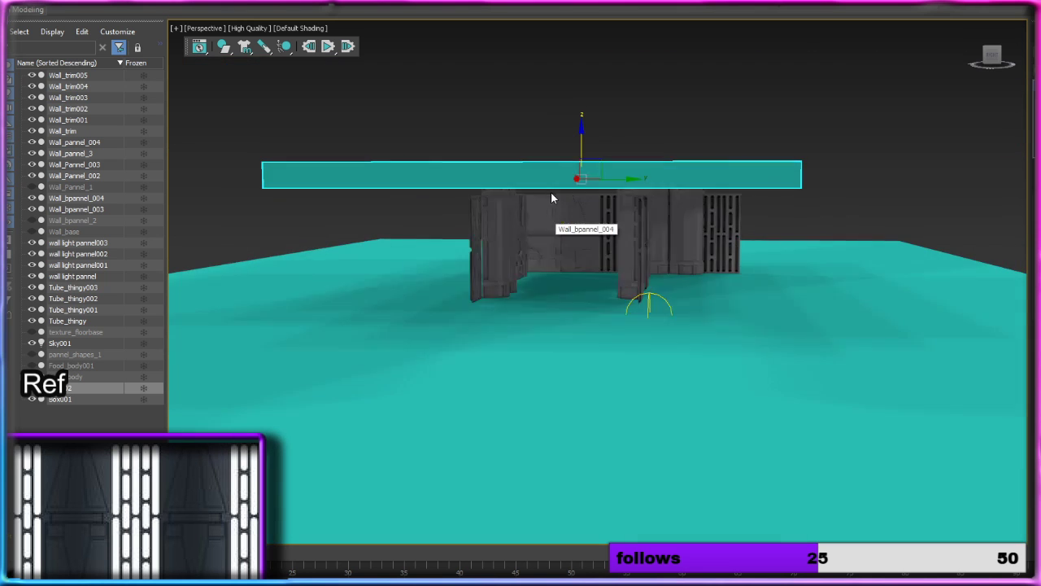
{"action": "key", "text": "Delete"}
{"action": "scroll", "coordinate": [549, 188], "scroll_direction": "up", "scroll_amount": 10}
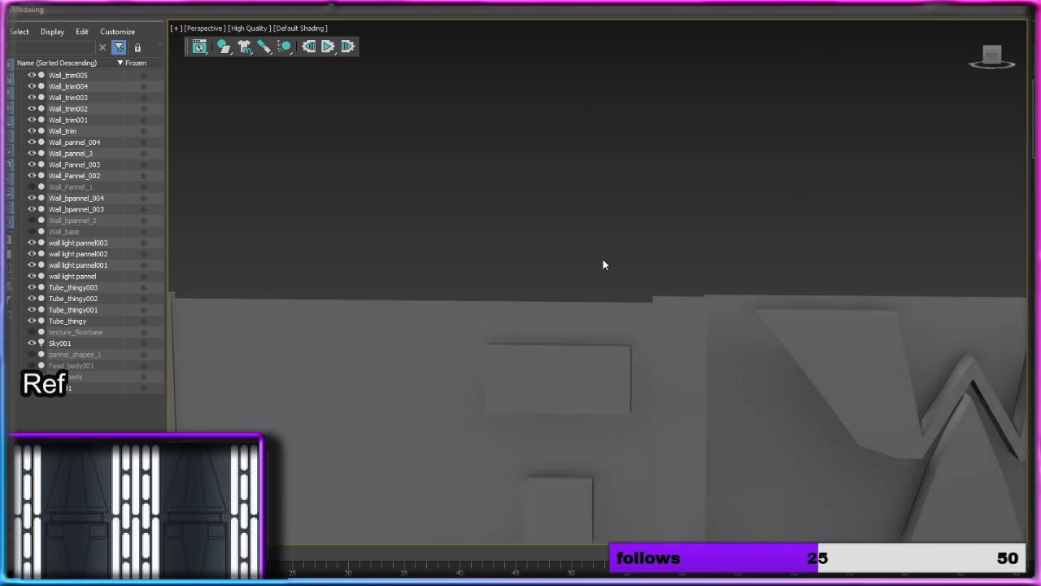
{"action": "scroll", "coordinate": [603, 265], "scroll_direction": "down", "scroll_amount": 5}
{"action": "middle_click_drag", "start_coordinate": [625, 342], "coordinate": [612, 252], "text": "alt"}
{"action": "left_click", "coordinate": [612, 253]}
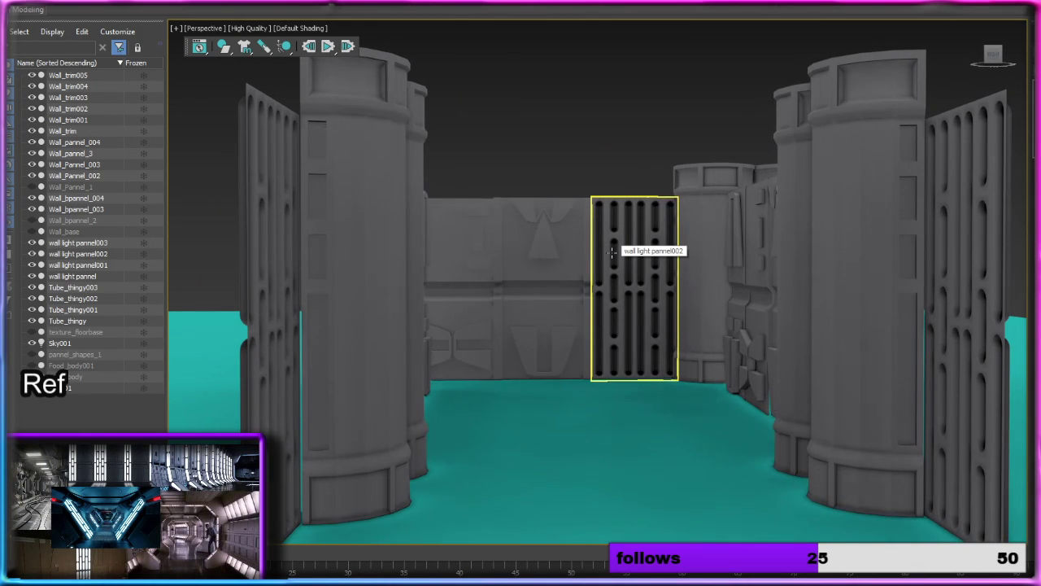
Step: Move the separate light panel (wall light pannel003) outside the corridor further away along Y, and clear the selection
{"action": "left_click", "coordinate": [580, 148]}
{"action": "middle_click_drag", "start_coordinate": [575, 156], "coordinate": [572, 174], "text": "alt"}
{"action": "key", "text": "shift+z"}
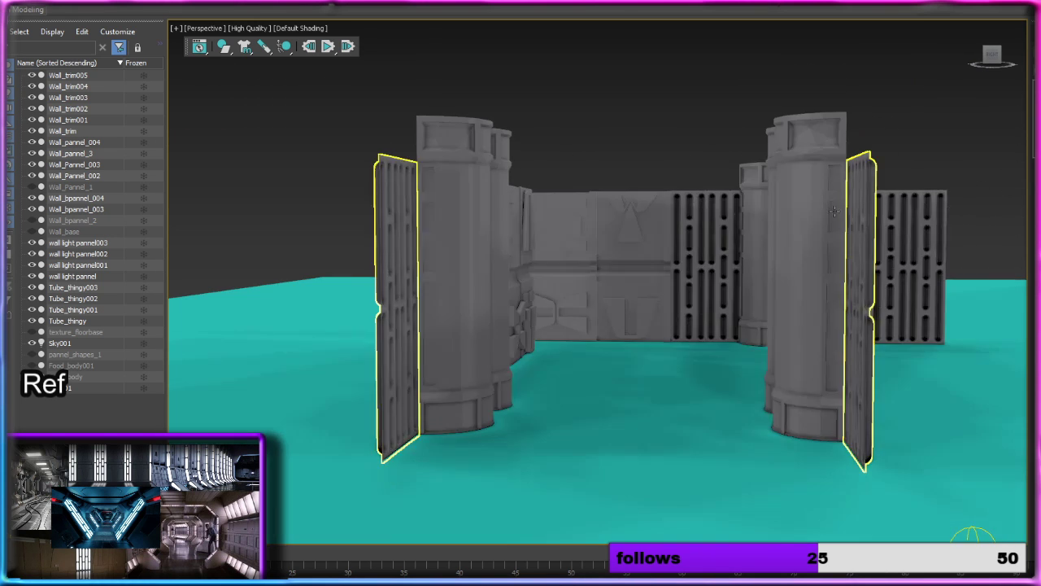
{"action": "left_click", "coordinate": [913, 252]}
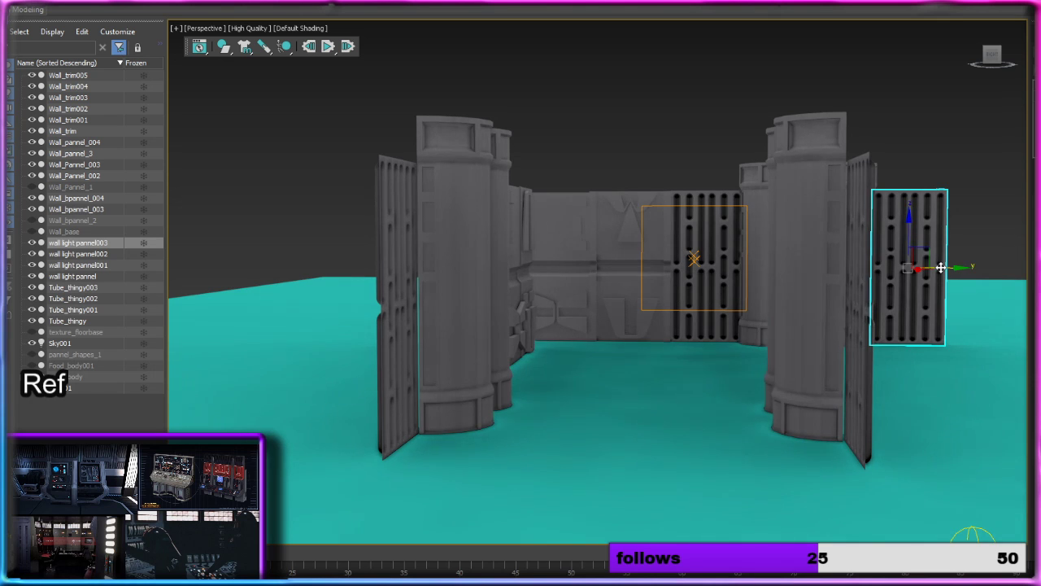
{"action": "left_click_drag", "start_coordinate": [941, 268], "coordinate": [1040, 272]}
{"action": "left_click", "coordinate": [708, 134]}
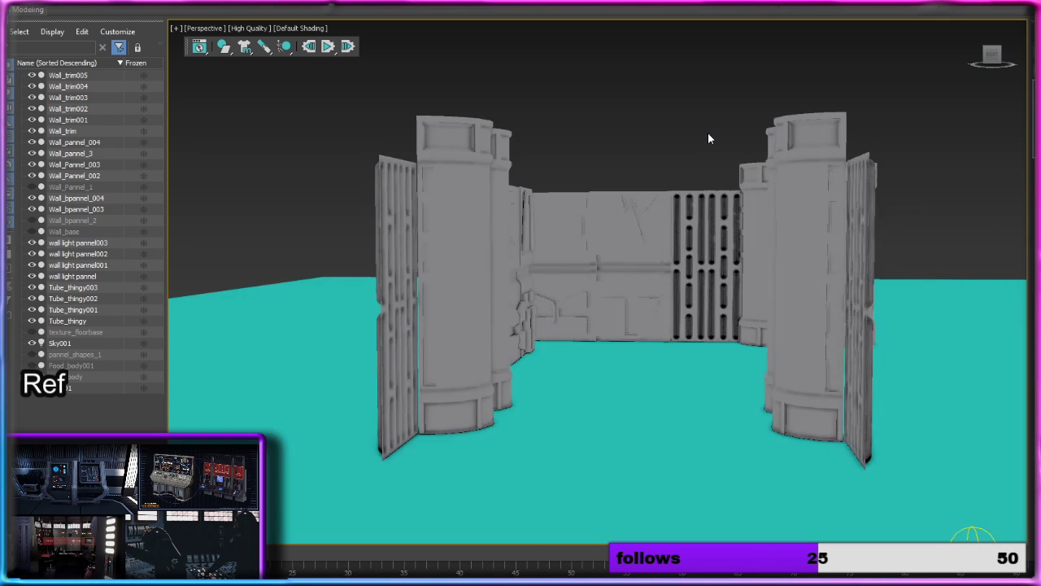
Step: Unhide the stormtrooper body and its helmet, and hide the duplicate body Food_body001 again
{"action": "scroll", "coordinate": [685, 192], "scroll_direction": "up", "scroll_amount": 5}
{"action": "scroll", "coordinate": [685, 192], "scroll_direction": "down", "scroll_amount": 5}
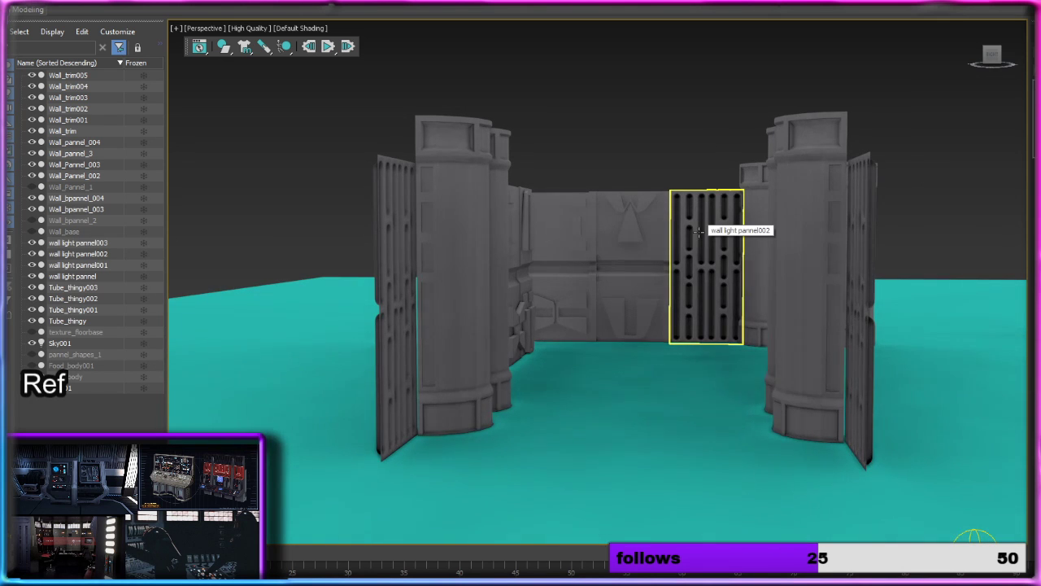
{"action": "scroll", "coordinate": [698, 232], "scroll_direction": "up", "scroll_amount": 4}
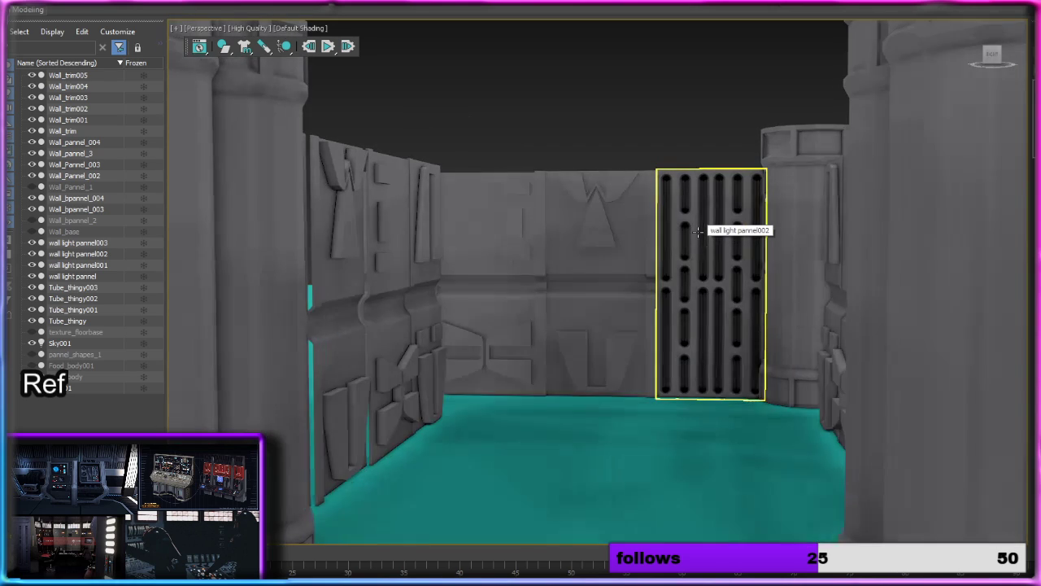
{"action": "middle_click_drag", "start_coordinate": [698, 232], "coordinate": [721, 233], "text": "alt"}
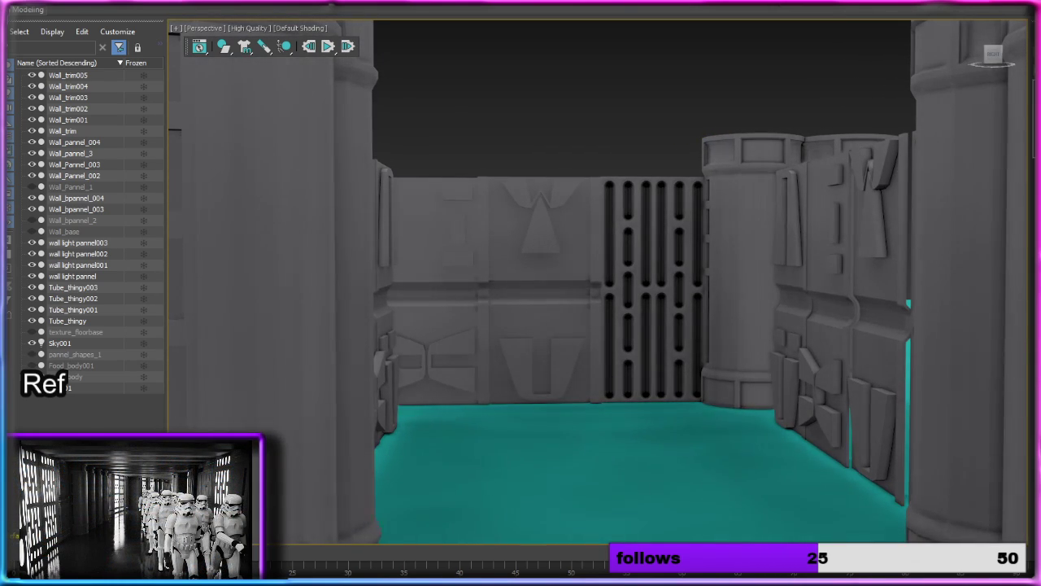
{"action": "left_click", "coordinate": [32, 377]}
{"action": "left_click", "coordinate": [32, 366]}
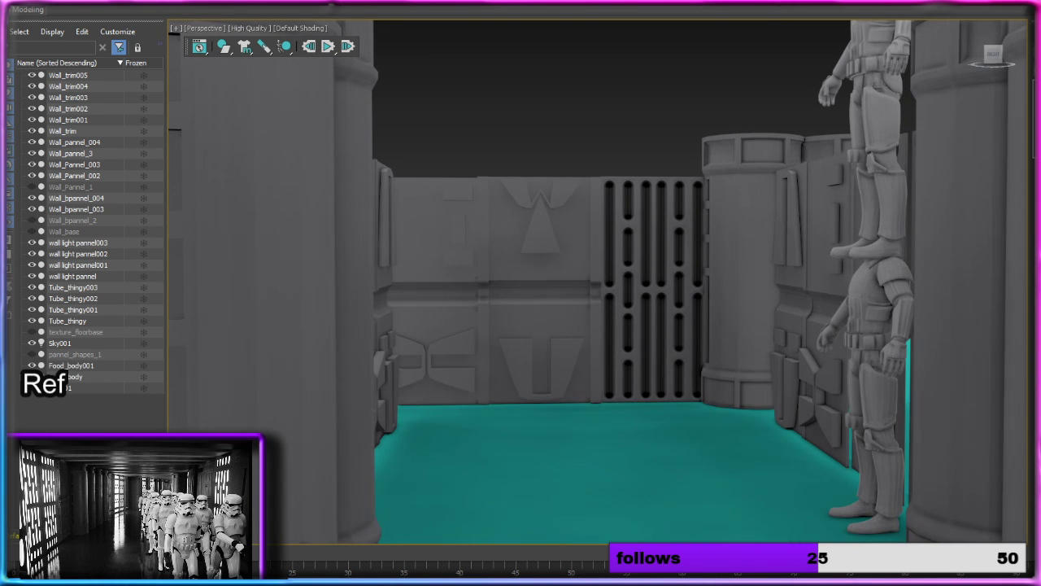
{"action": "left_click", "coordinate": [32, 388]}
{"action": "left_click", "coordinate": [32, 366]}
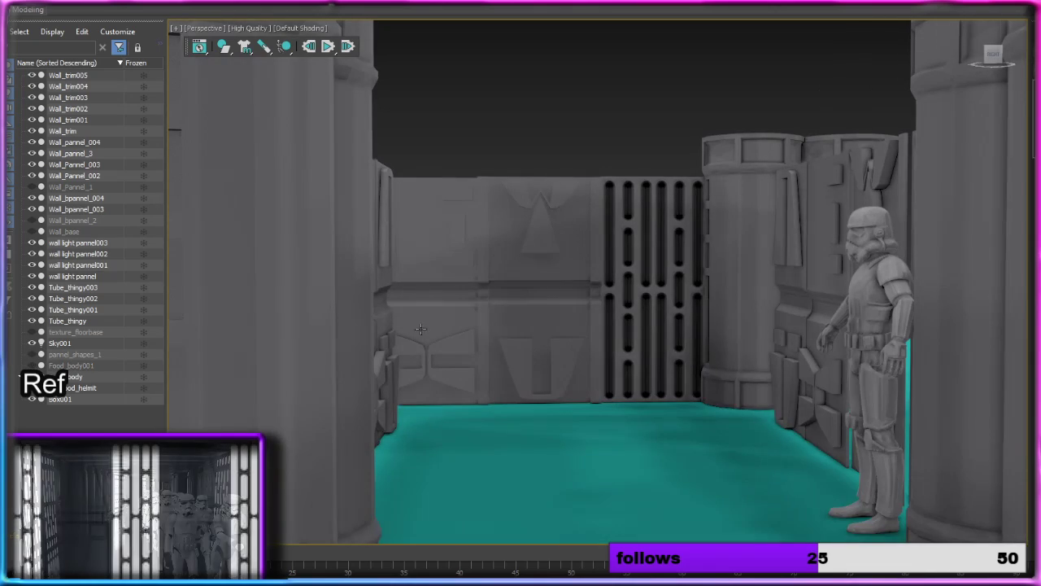
Step: Move the stormtrooper body and helmet along Y to the corridor's middle and rotate them about Z to face out of it
{"action": "left_click", "coordinate": [843, 317]}
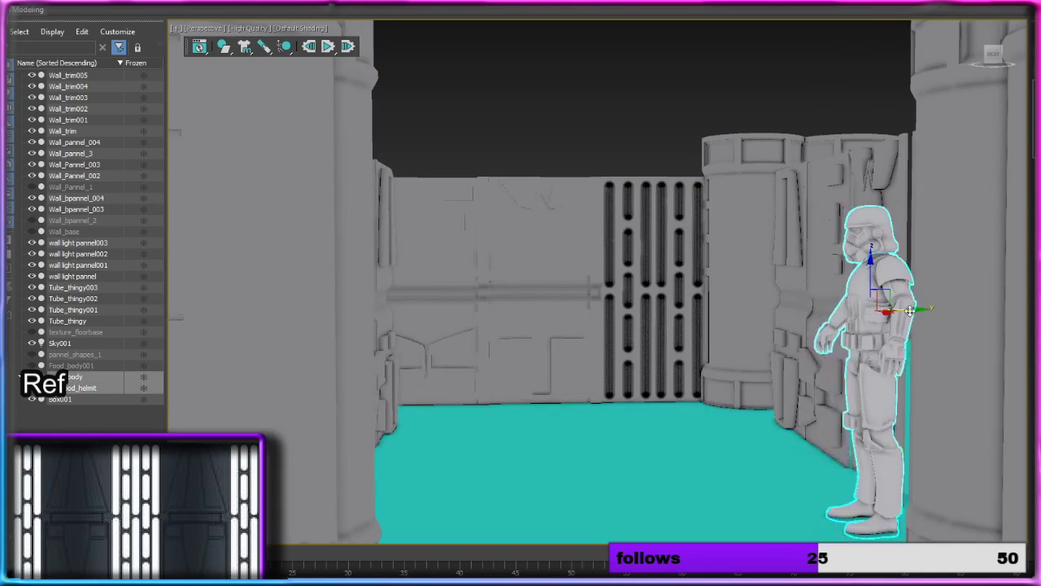
{"action": "left_click_drag", "start_coordinate": [910, 310], "coordinate": [682, 310]}
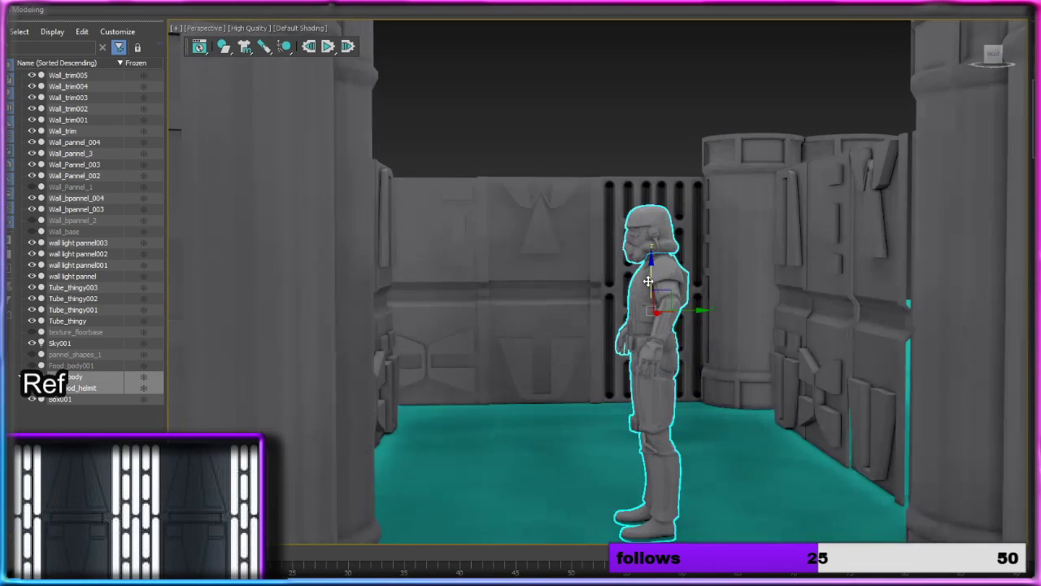
{"action": "key", "text": "e"}
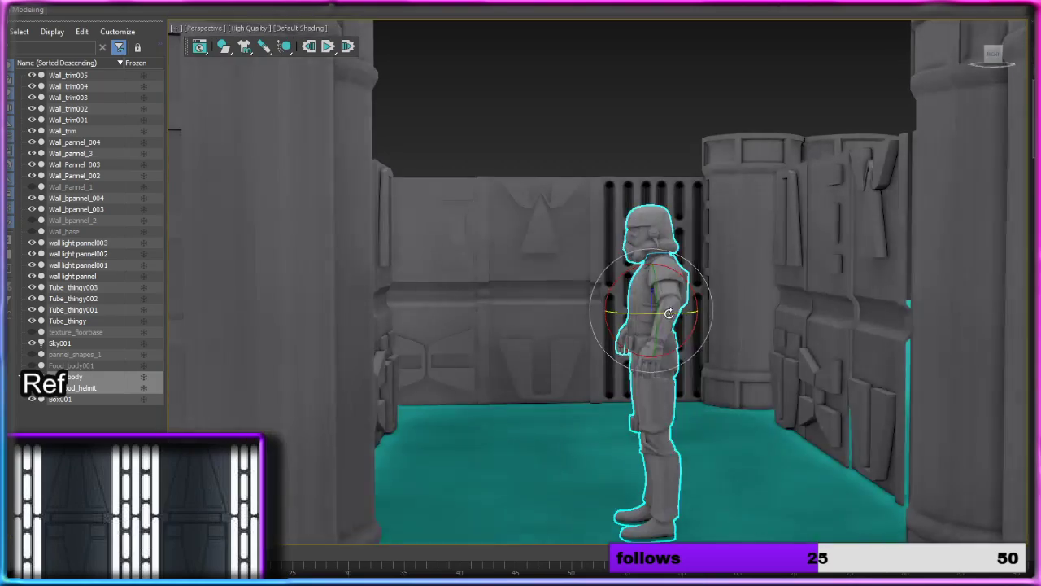
{"action": "left_click_drag", "start_coordinate": [625, 313], "coordinate": [737, 312]}
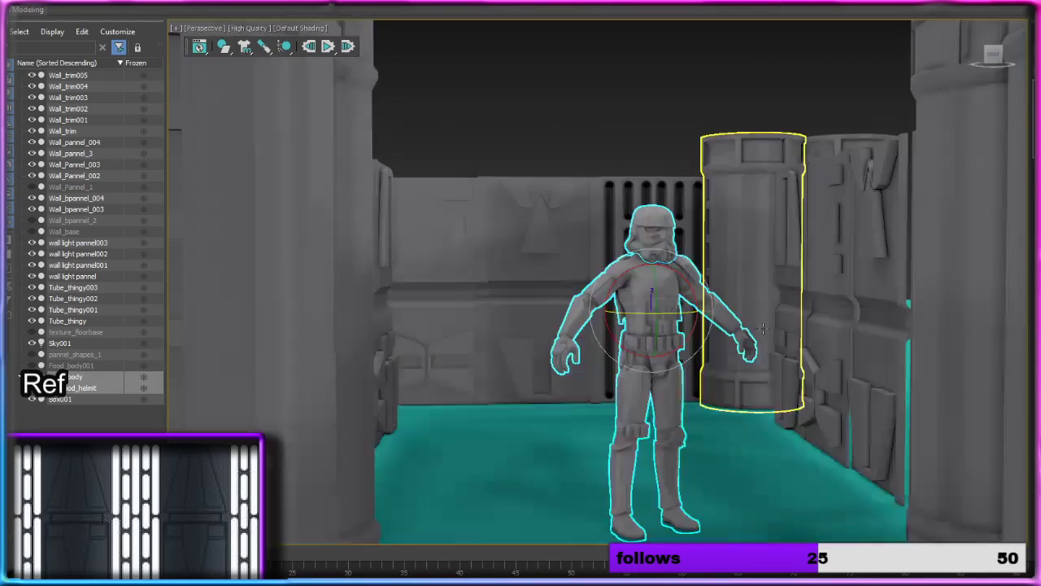
Step: Deselect the stormtrooper and examine its size against the corridor walls and columns from several distances
{"action": "middle_click_drag", "start_coordinate": [771, 321], "coordinate": [751, 274], "text": "alt"}
{"action": "scroll", "coordinate": [750, 274], "scroll_direction": "down", "scroll_amount": 3}
{"action": "scroll", "coordinate": [750, 273], "scroll_direction": "up", "scroll_amount": 3}
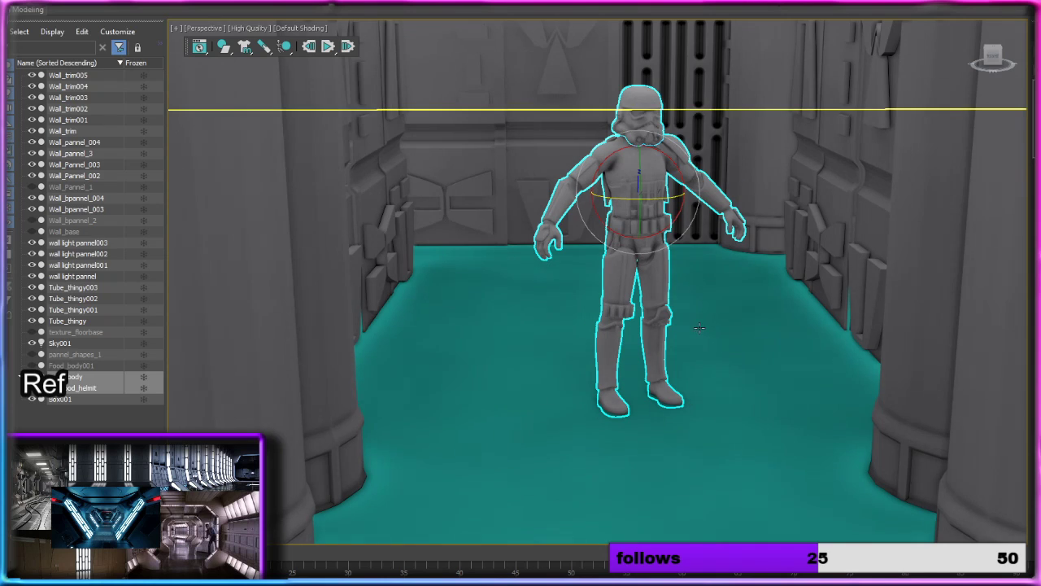
{"action": "right_click", "coordinate": [665, 356]}
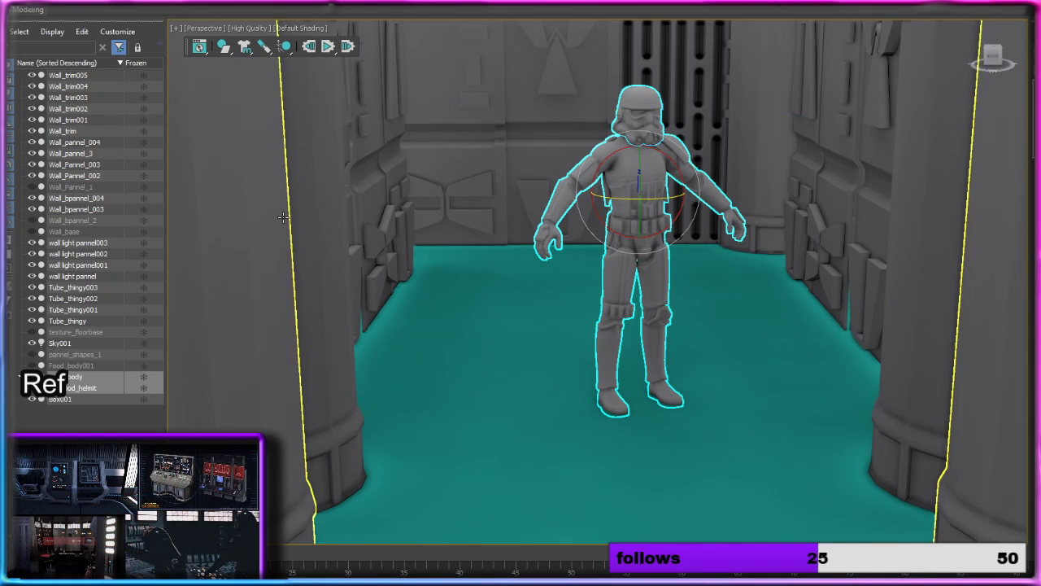
{"action": "scroll", "coordinate": [307, 157], "scroll_direction": "down", "scroll_amount": 5}
{"action": "left_click", "coordinate": [409, 64]}
{"action": "scroll", "coordinate": [441, 203], "scroll_direction": "up", "scroll_amount": 5}
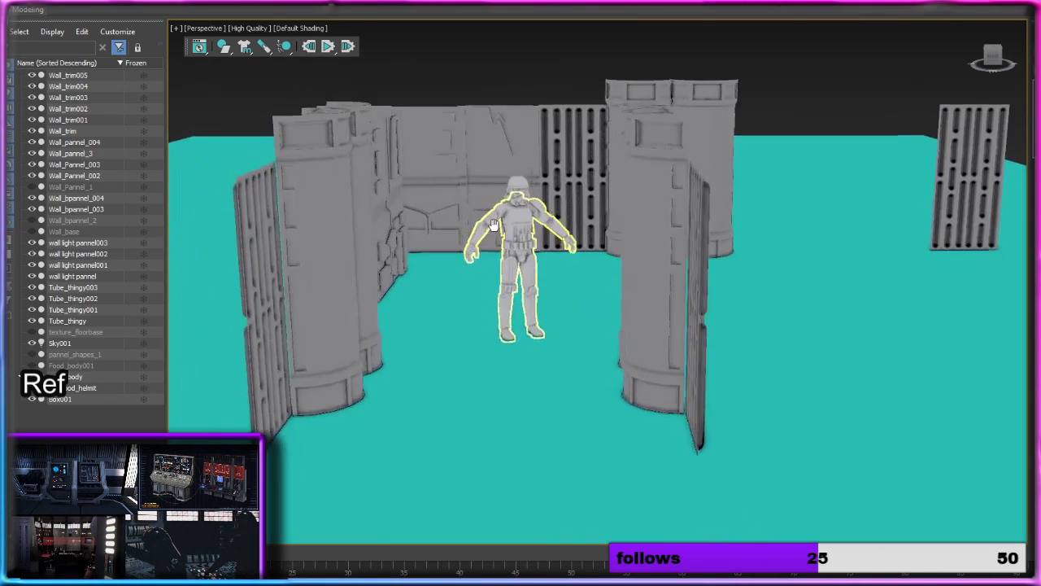
{"action": "middle_click_drag", "start_coordinate": [523, 237], "coordinate": [313, 281], "text": "alt"}
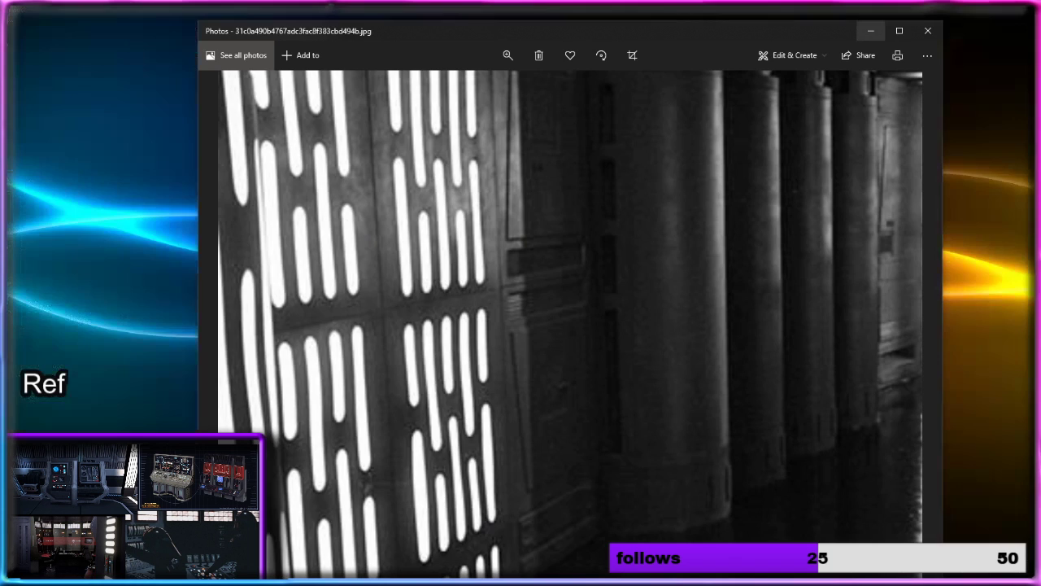
Step: Open the stormtrooper corridor reference photo, examine its light panels, columns and ceiling enlarged, and close it
{"action": "left_click", "coordinate": [44, 415]}
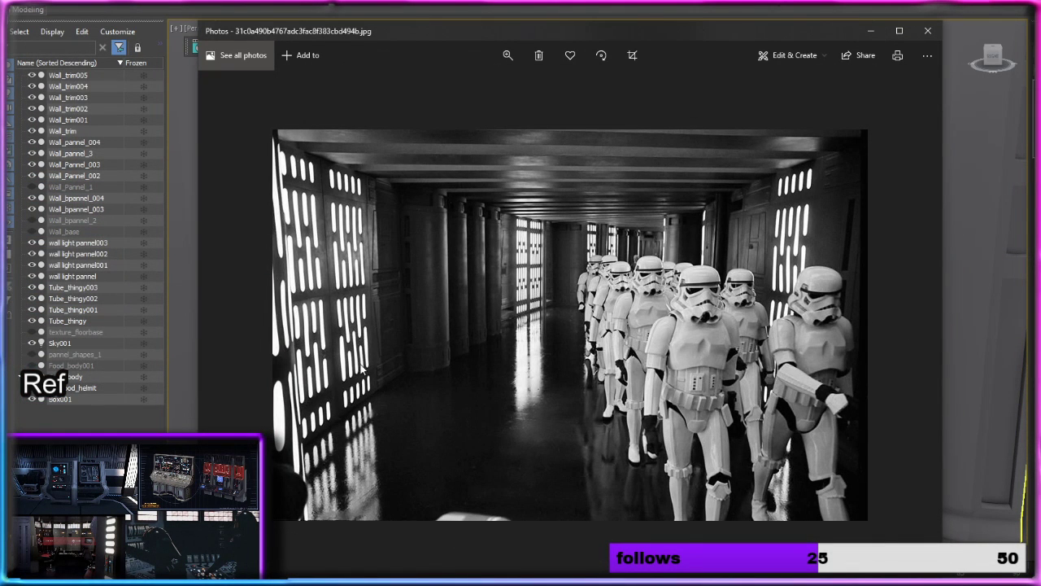
{"action": "left_click", "coordinate": [507, 61]}
{"action": "left_click", "coordinate": [504, 88]}
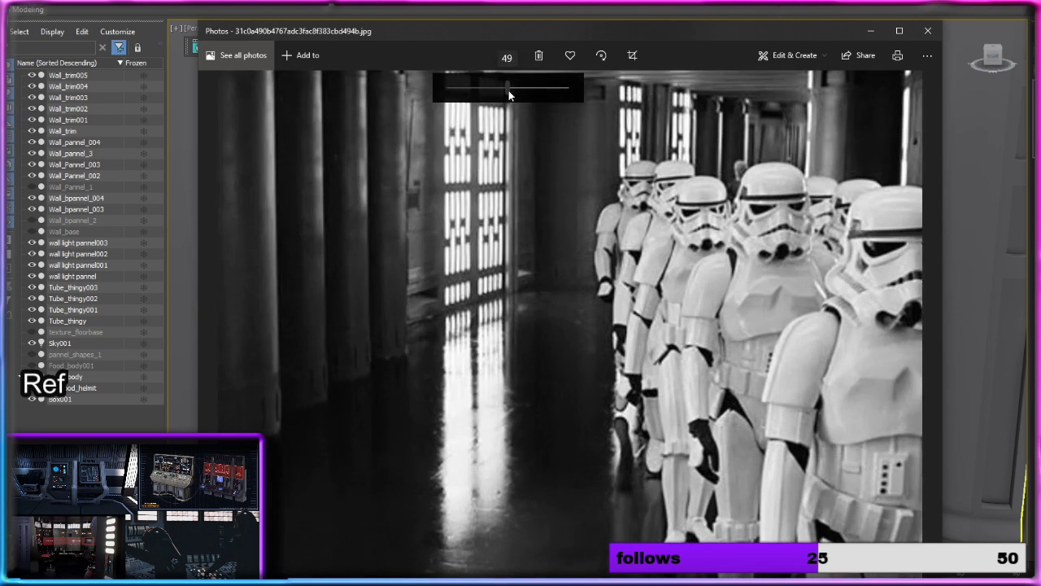
{"action": "left_click_drag", "start_coordinate": [465, 273], "coordinate": [460, 314]}
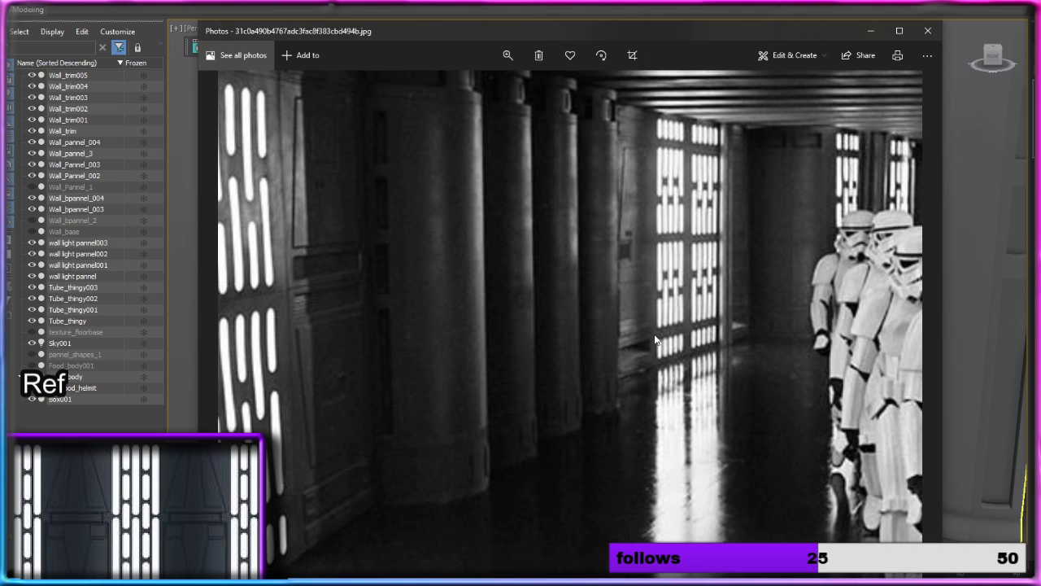
{"action": "scroll", "coordinate": [751, 235], "scroll_direction": "up", "scroll_amount": 4}
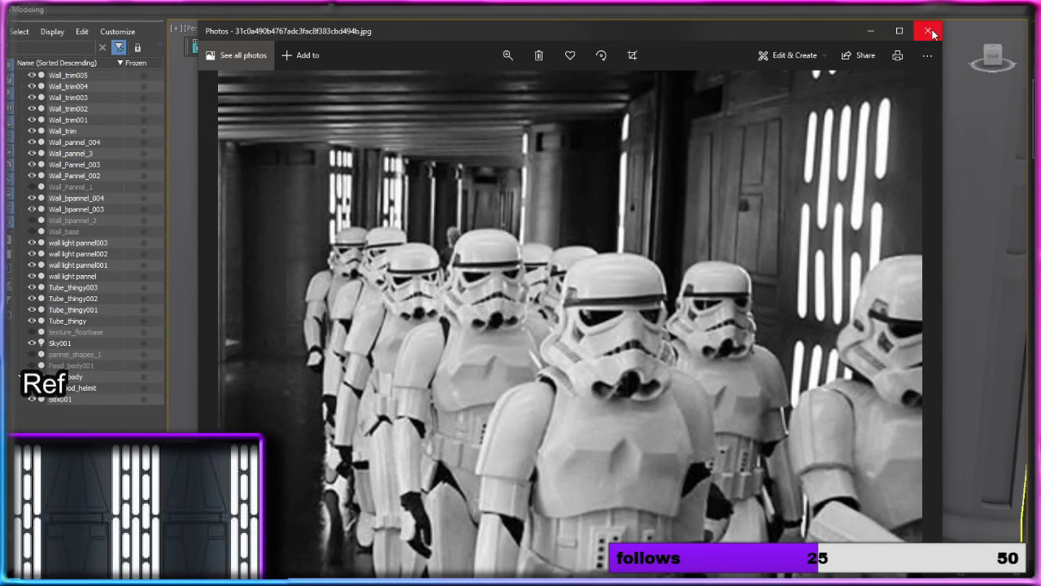
{"action": "left_click", "coordinate": [928, 30]}
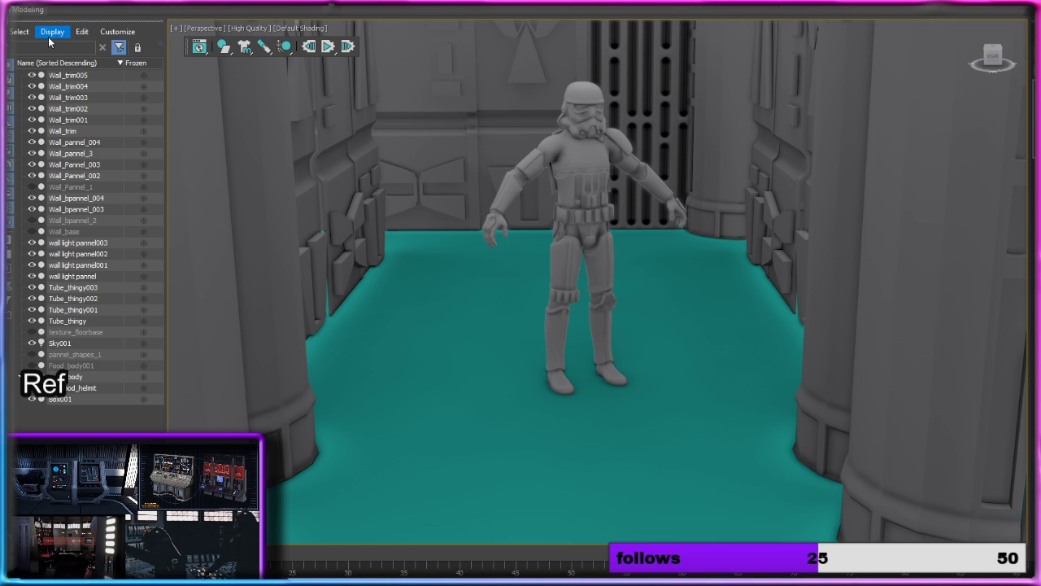
Step: Assign the existing material from the Slate Material Editor to the floor box Box001 and minimize the editor
{"action": "key", "text": "m"}
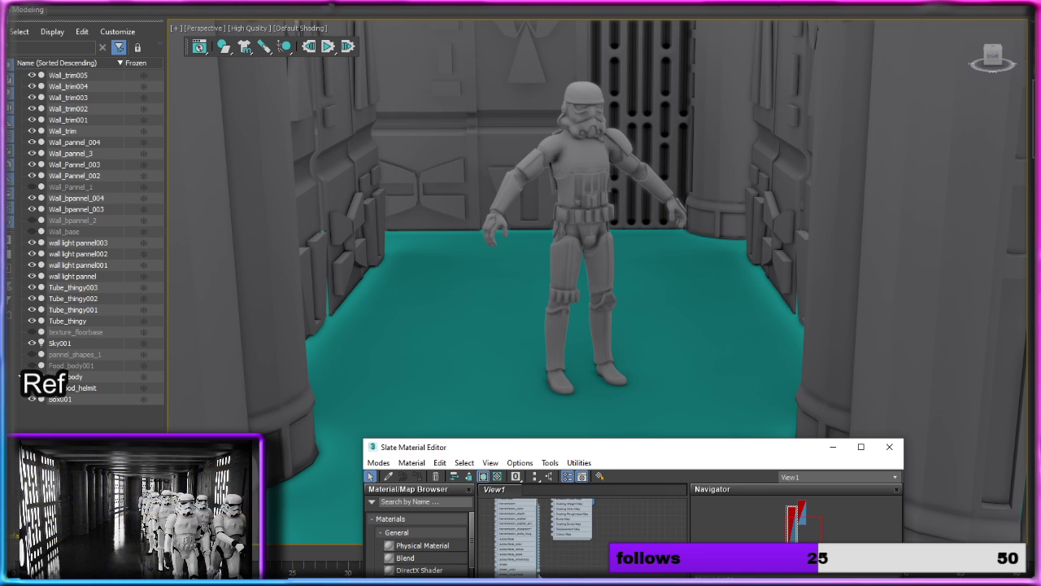
{"action": "left_click_drag", "start_coordinate": [540, 574], "coordinate": [522, 421]}
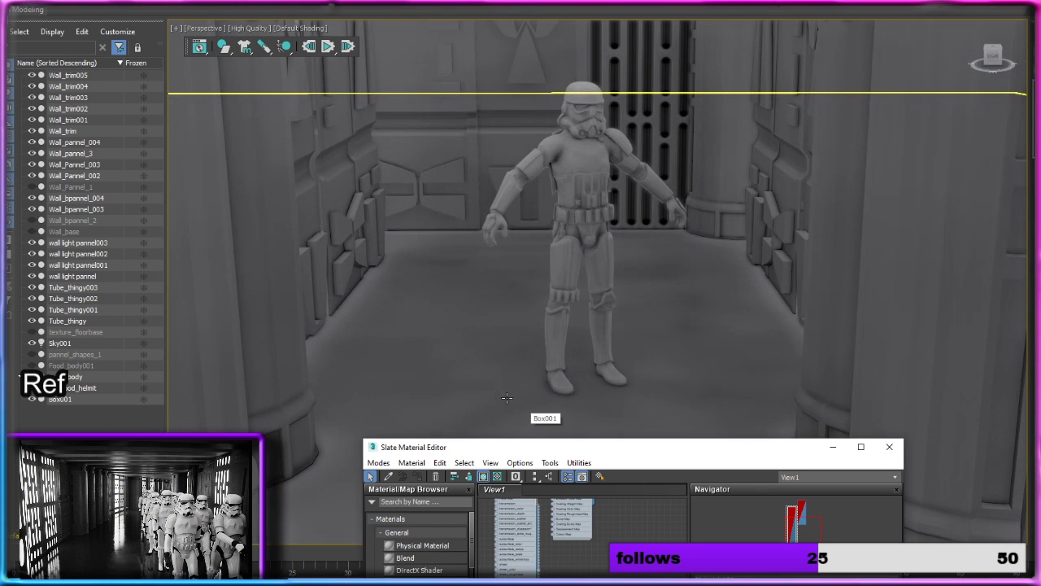
{"action": "left_click", "coordinate": [834, 448]}
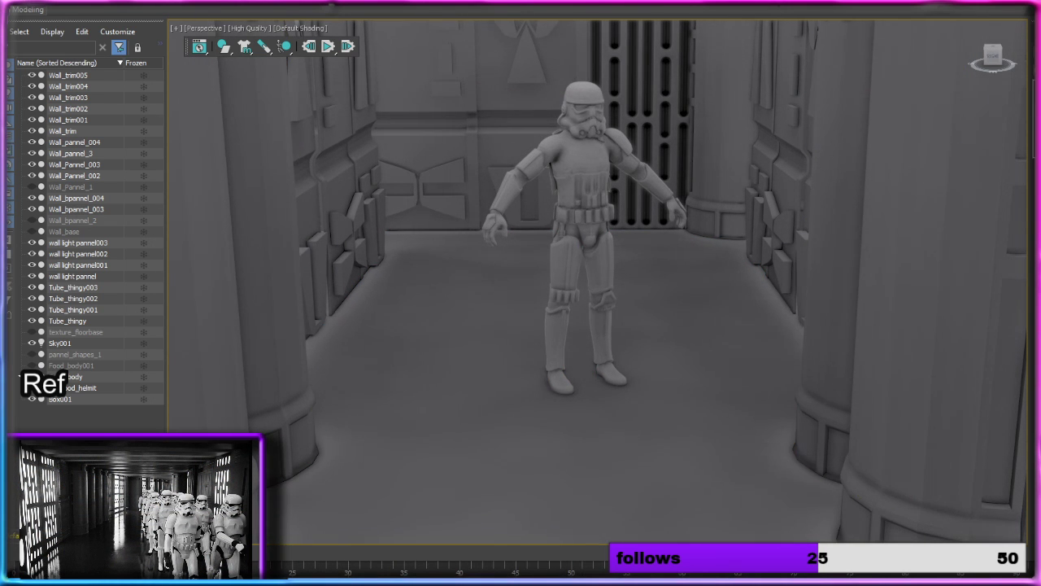